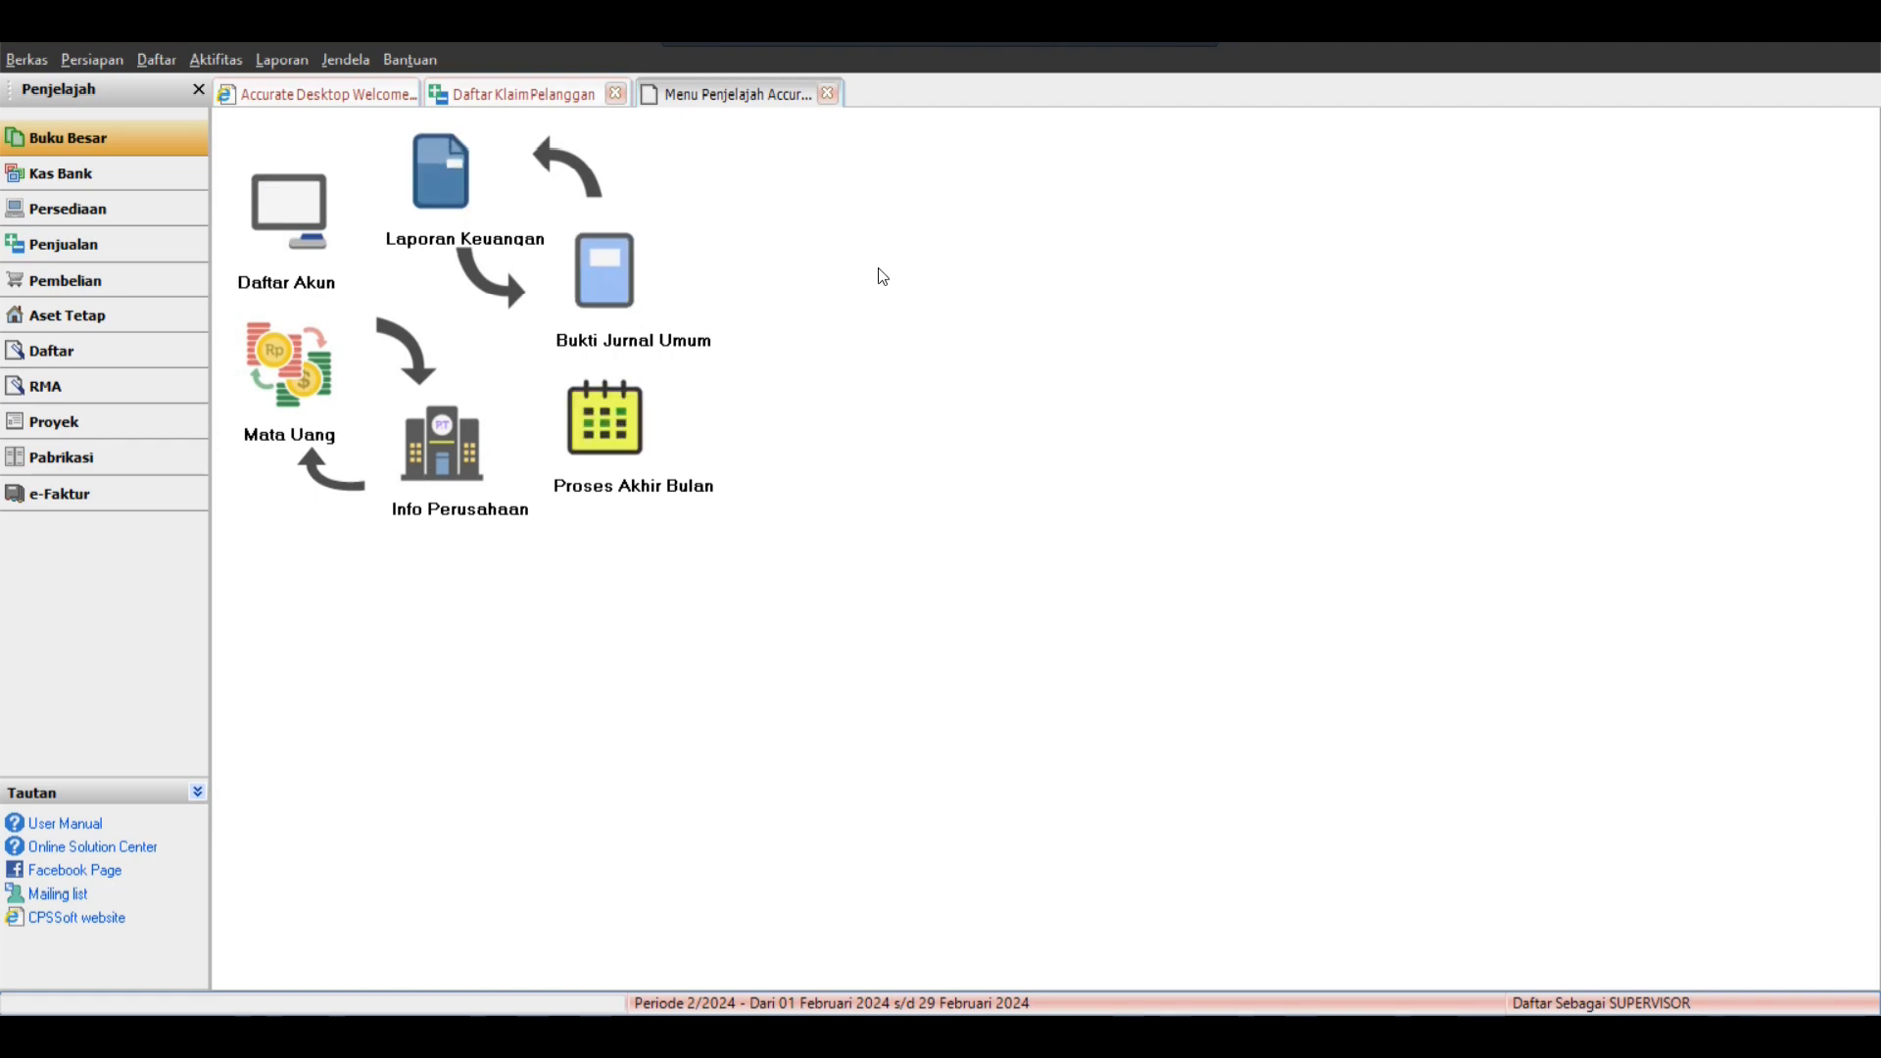
# Open the Daftar Akun account list and examine the bank and receivable accounts with their types and balances.
pyautogui.click(300, 223)
pyautogui.click(601, 274)
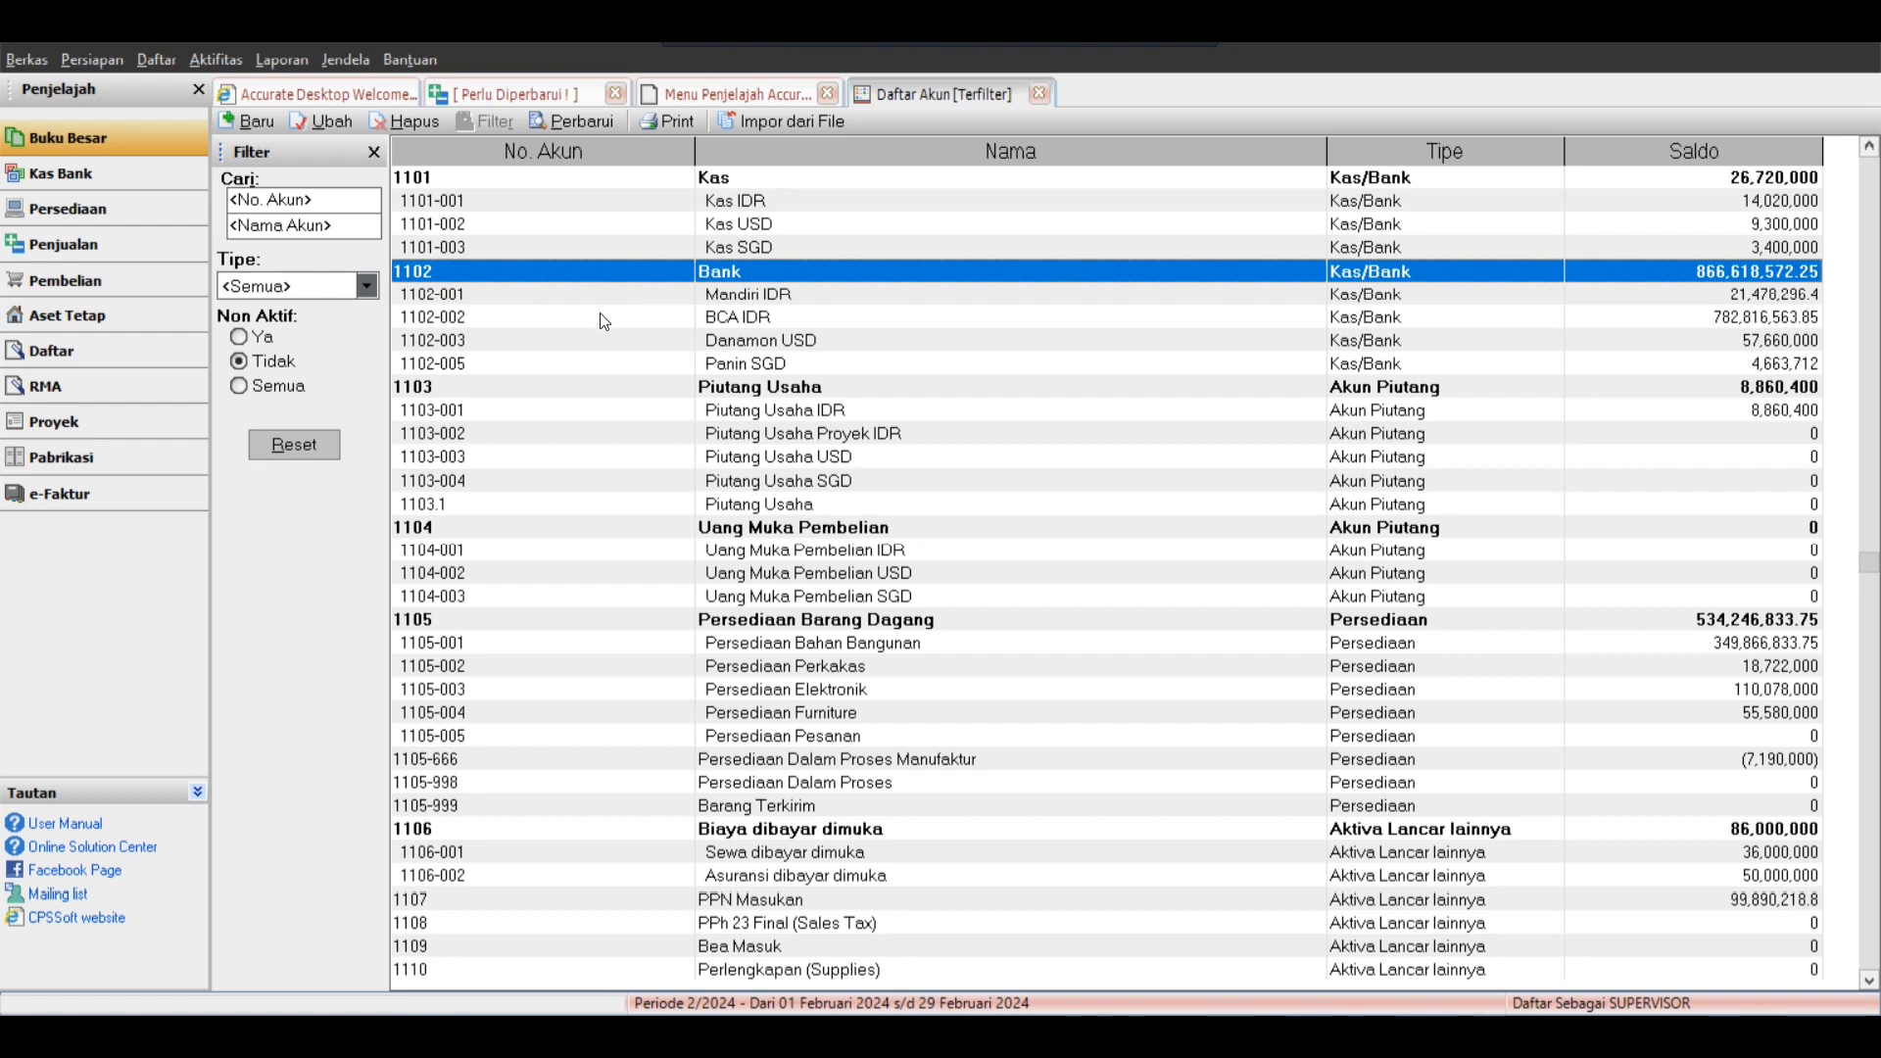
pyautogui.click(819, 341)
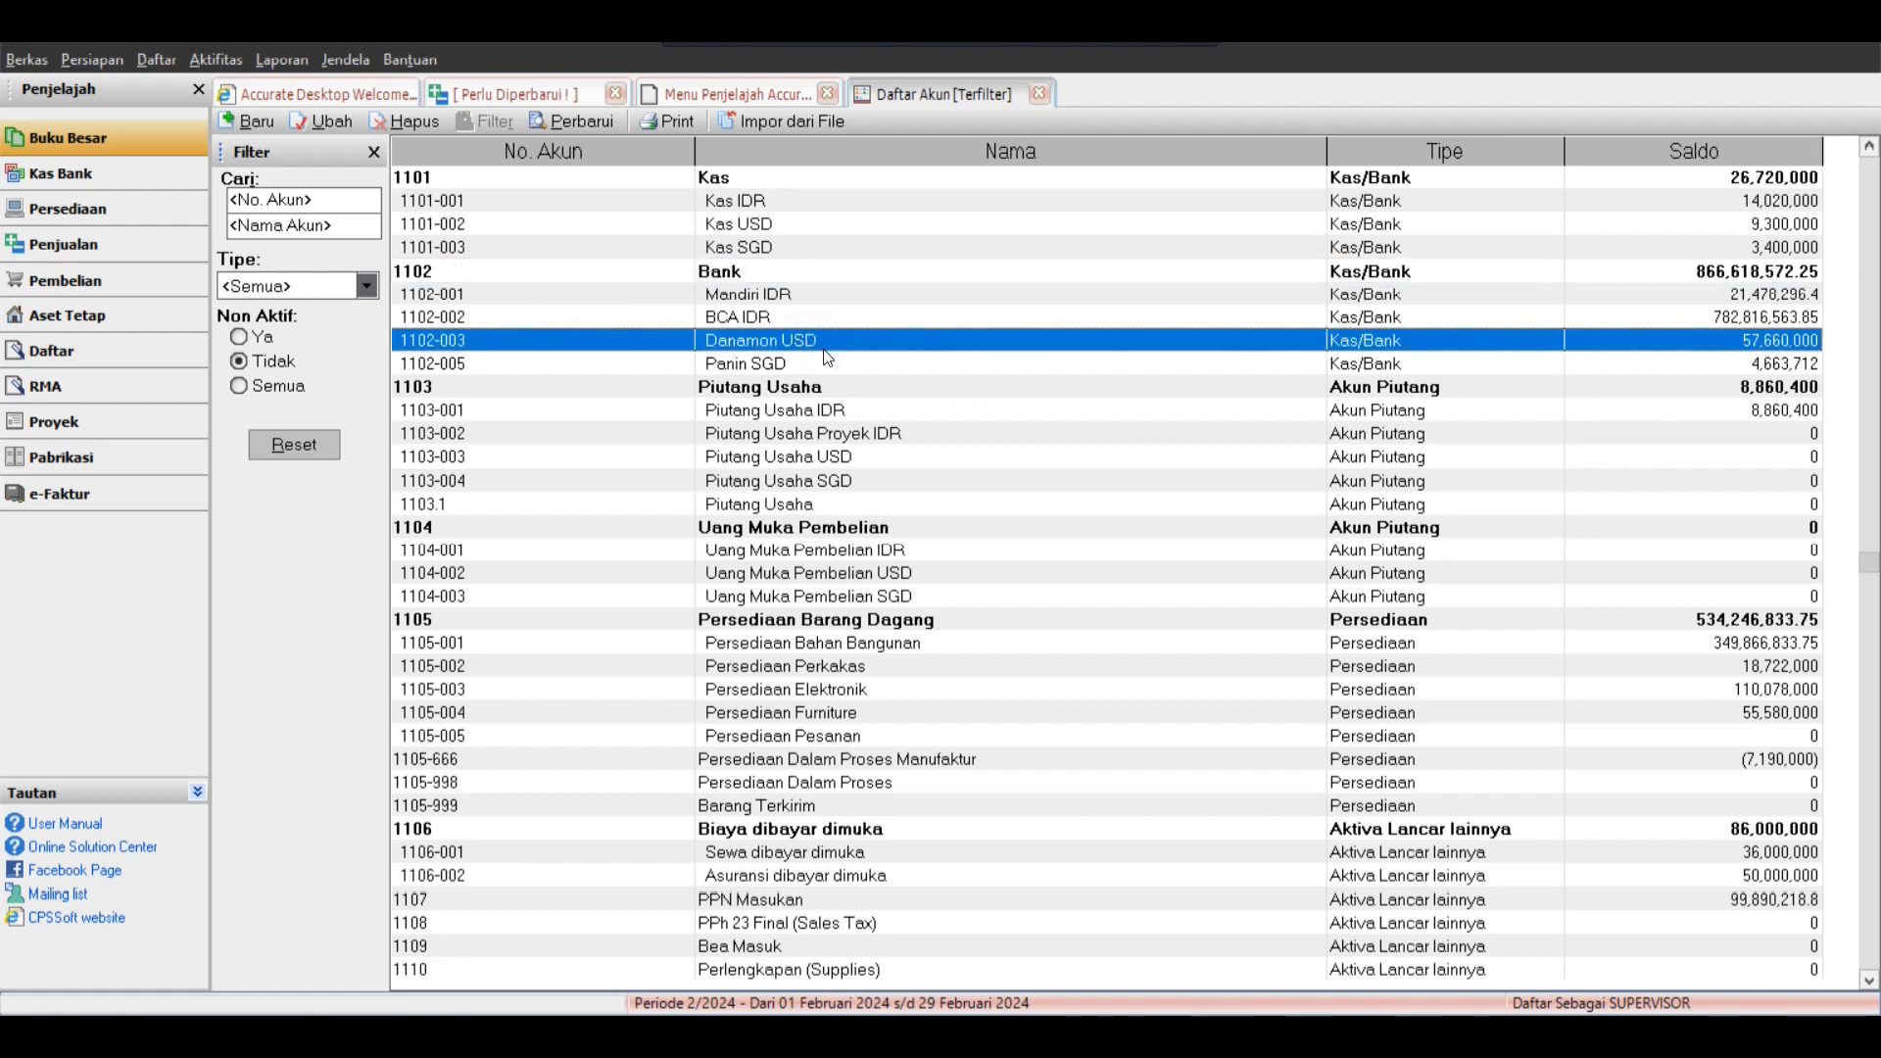
pyautogui.click(838, 412)
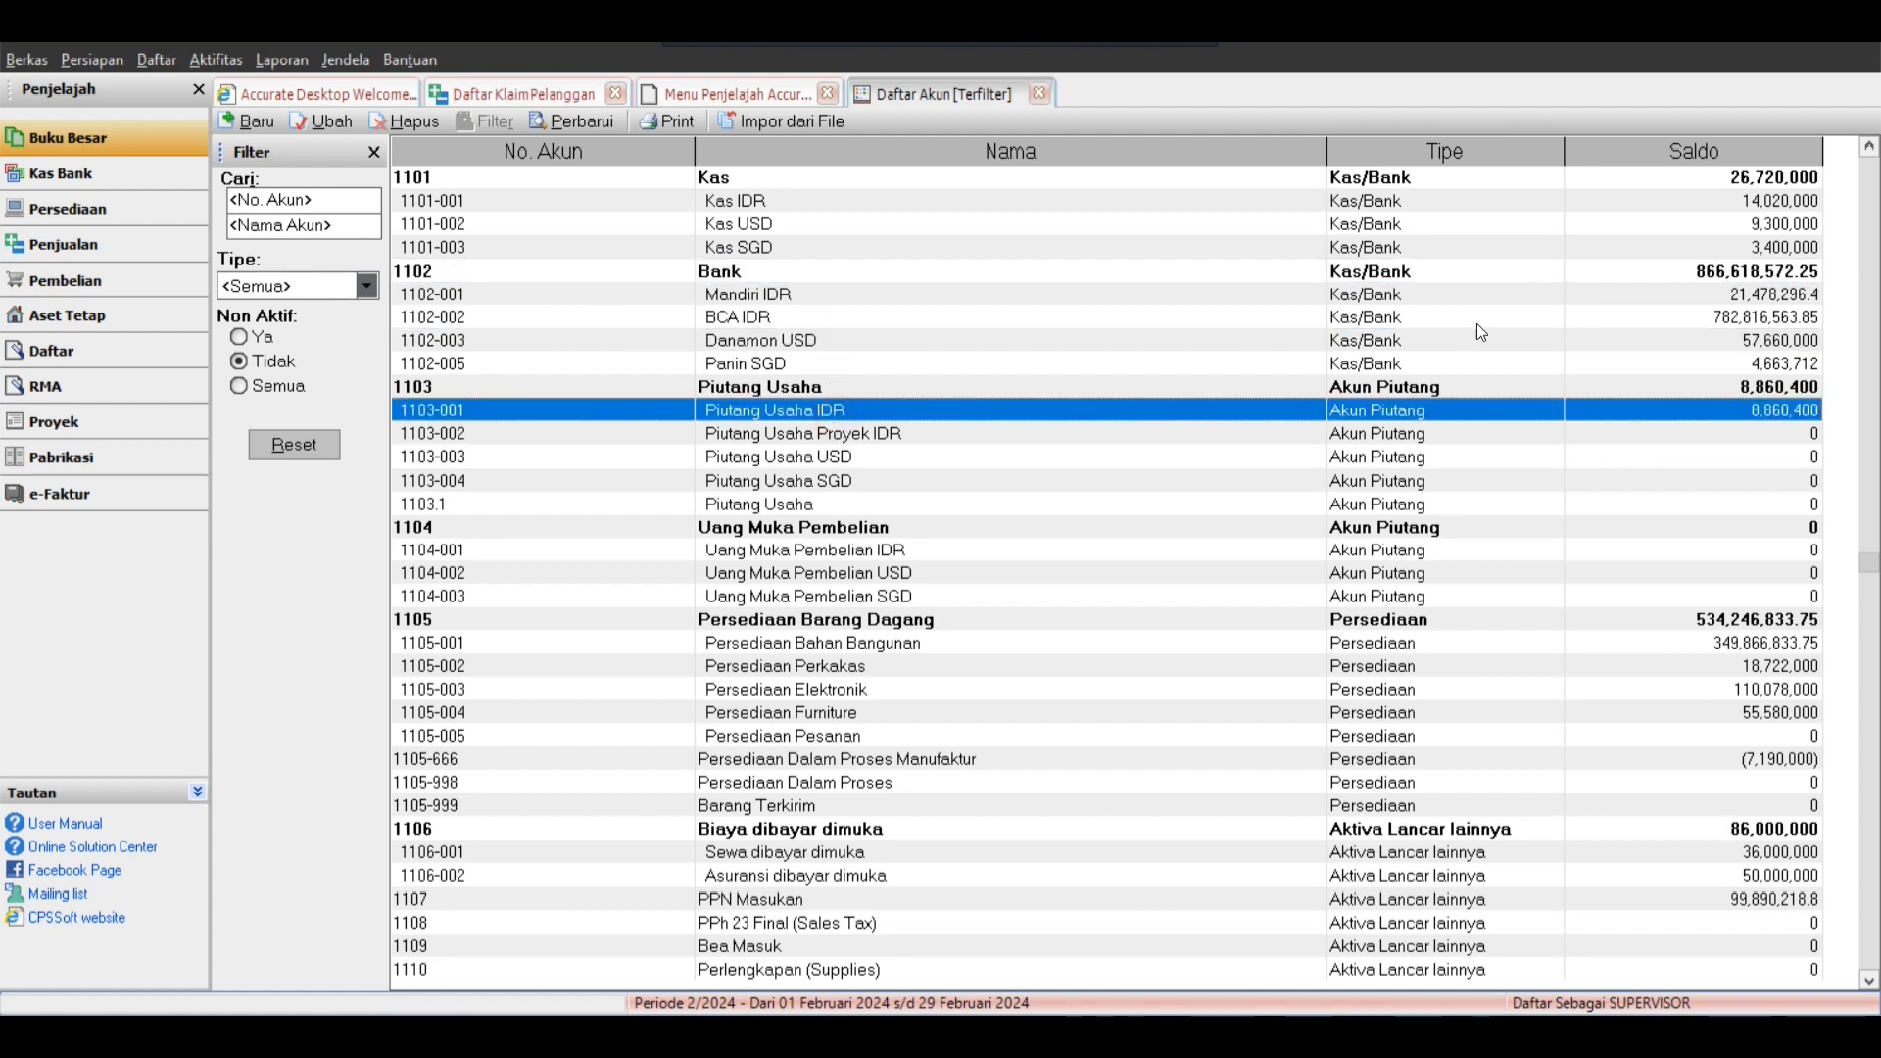
pyautogui.click(1487, 298)
pyautogui.click(1365, 441)
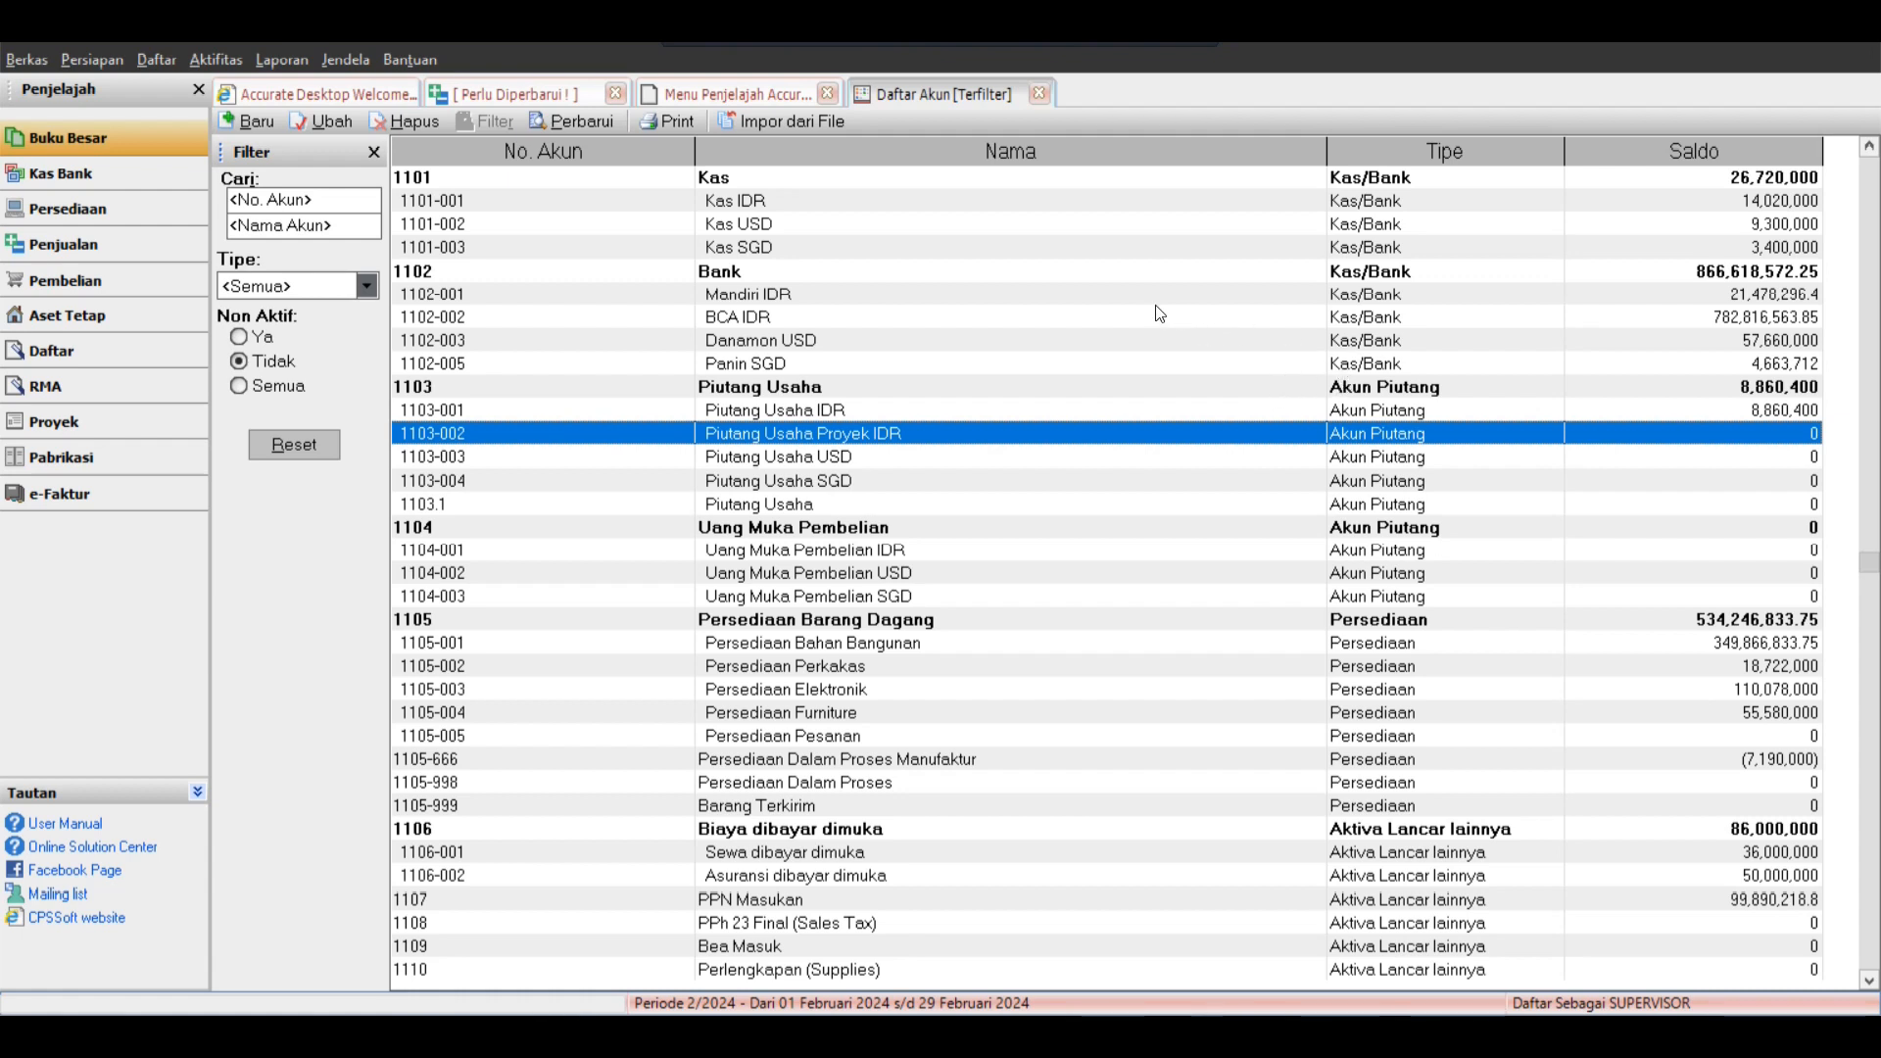
# Examine the parent accounts from Kas, Bank and Piutang Usaha down to Biaya dibayar dimuka.
pyautogui.click(719, 179)
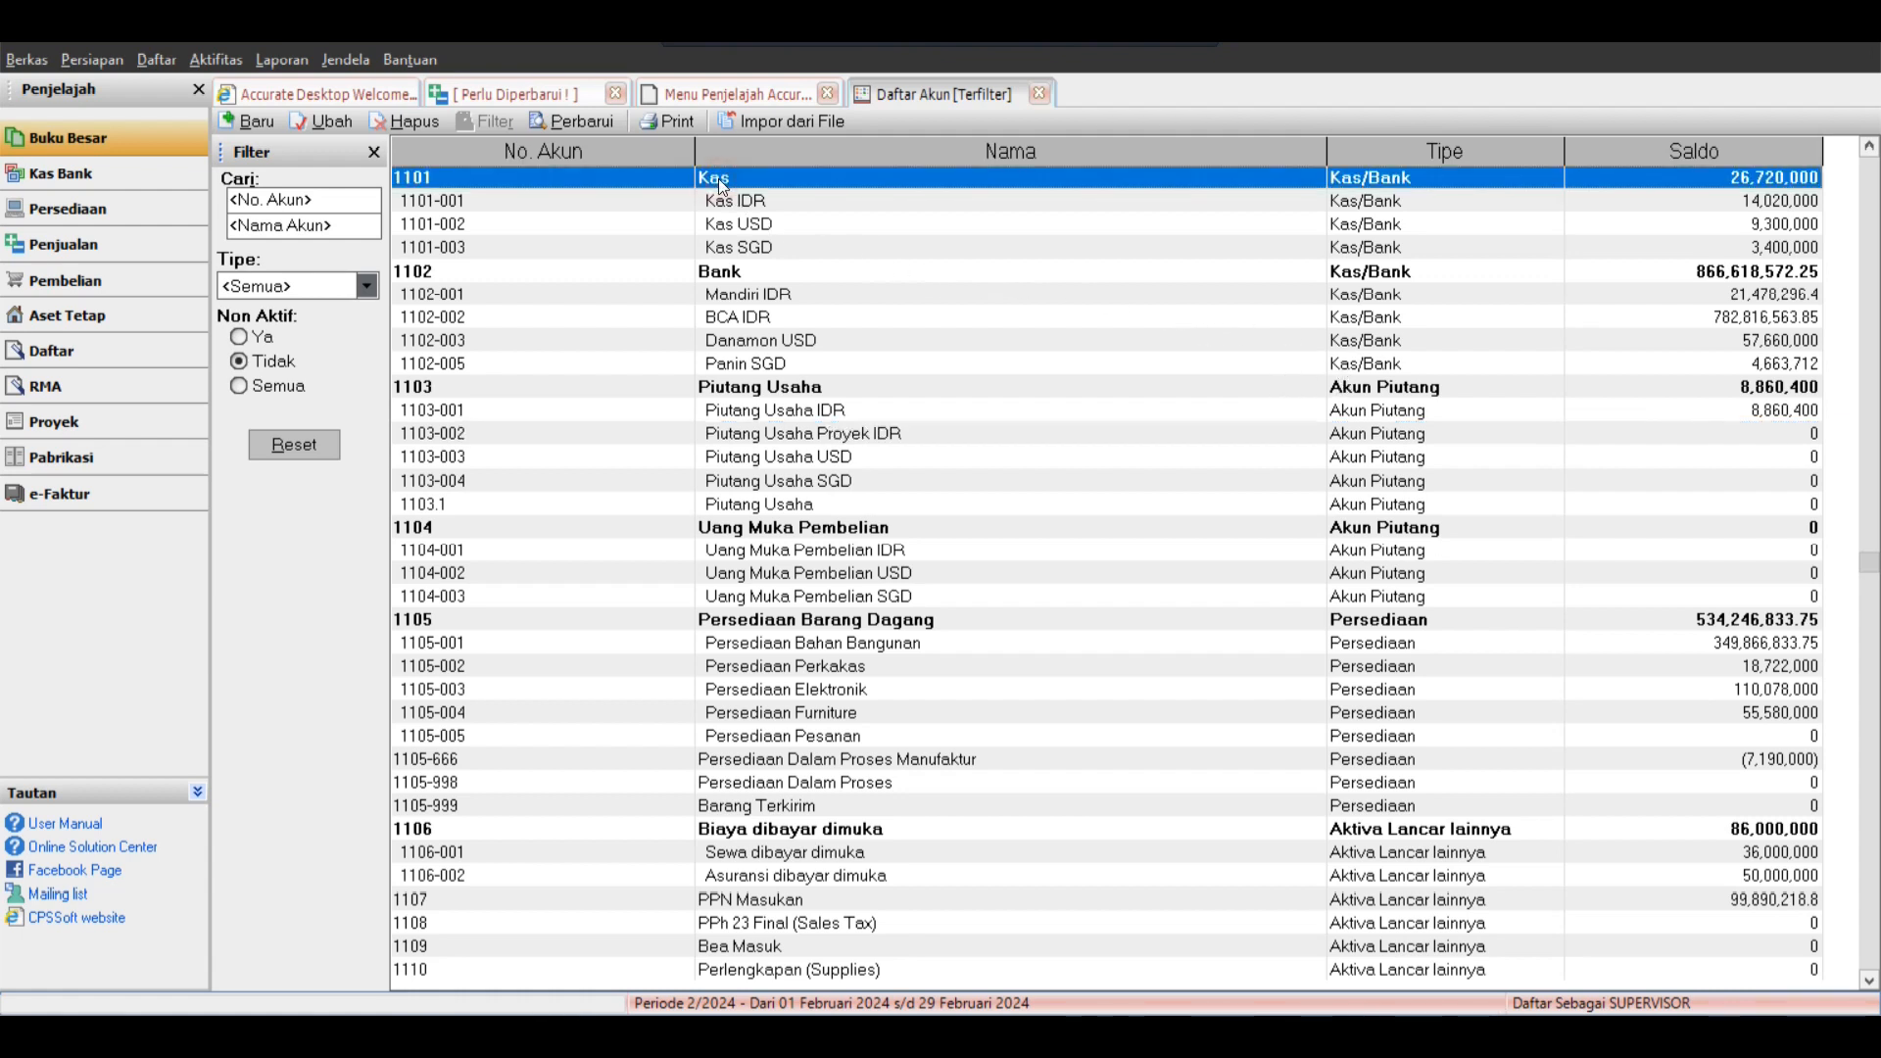
pyautogui.click(731, 271)
pyautogui.click(783, 391)
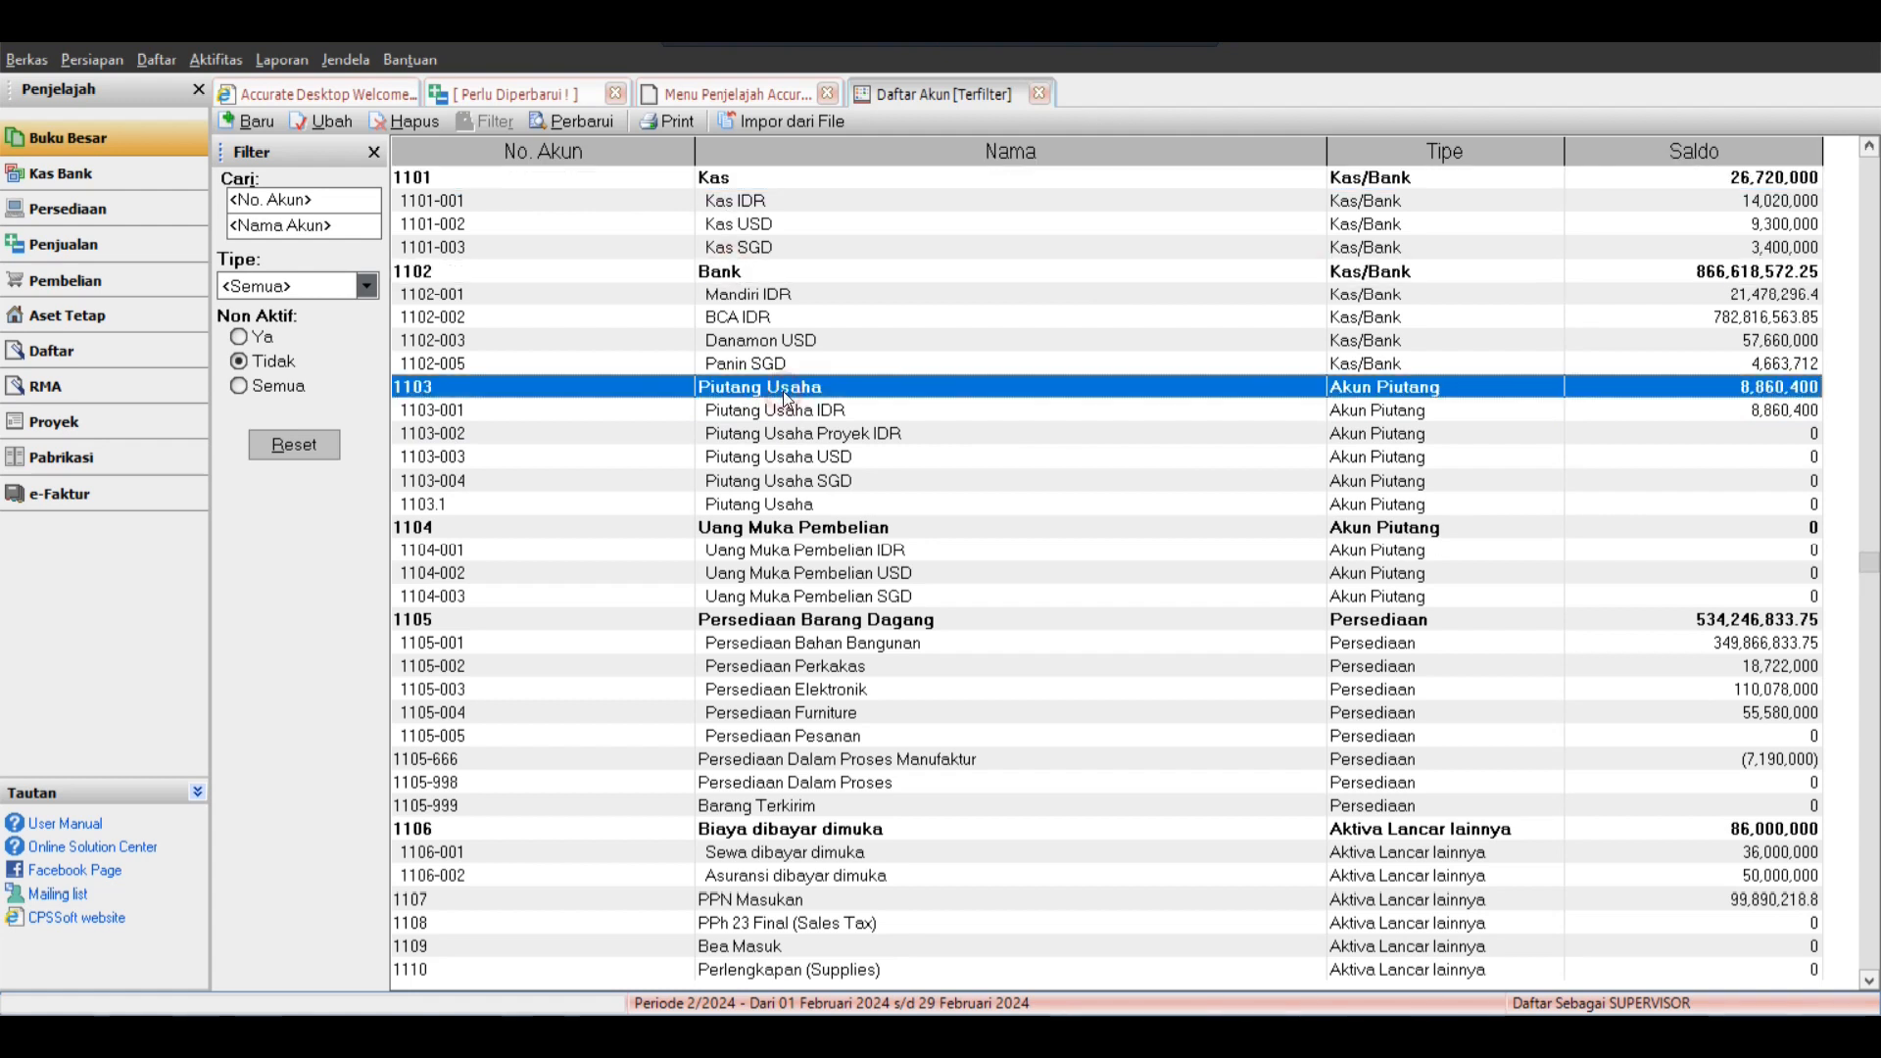
pyautogui.click(799, 529)
pyautogui.click(846, 621)
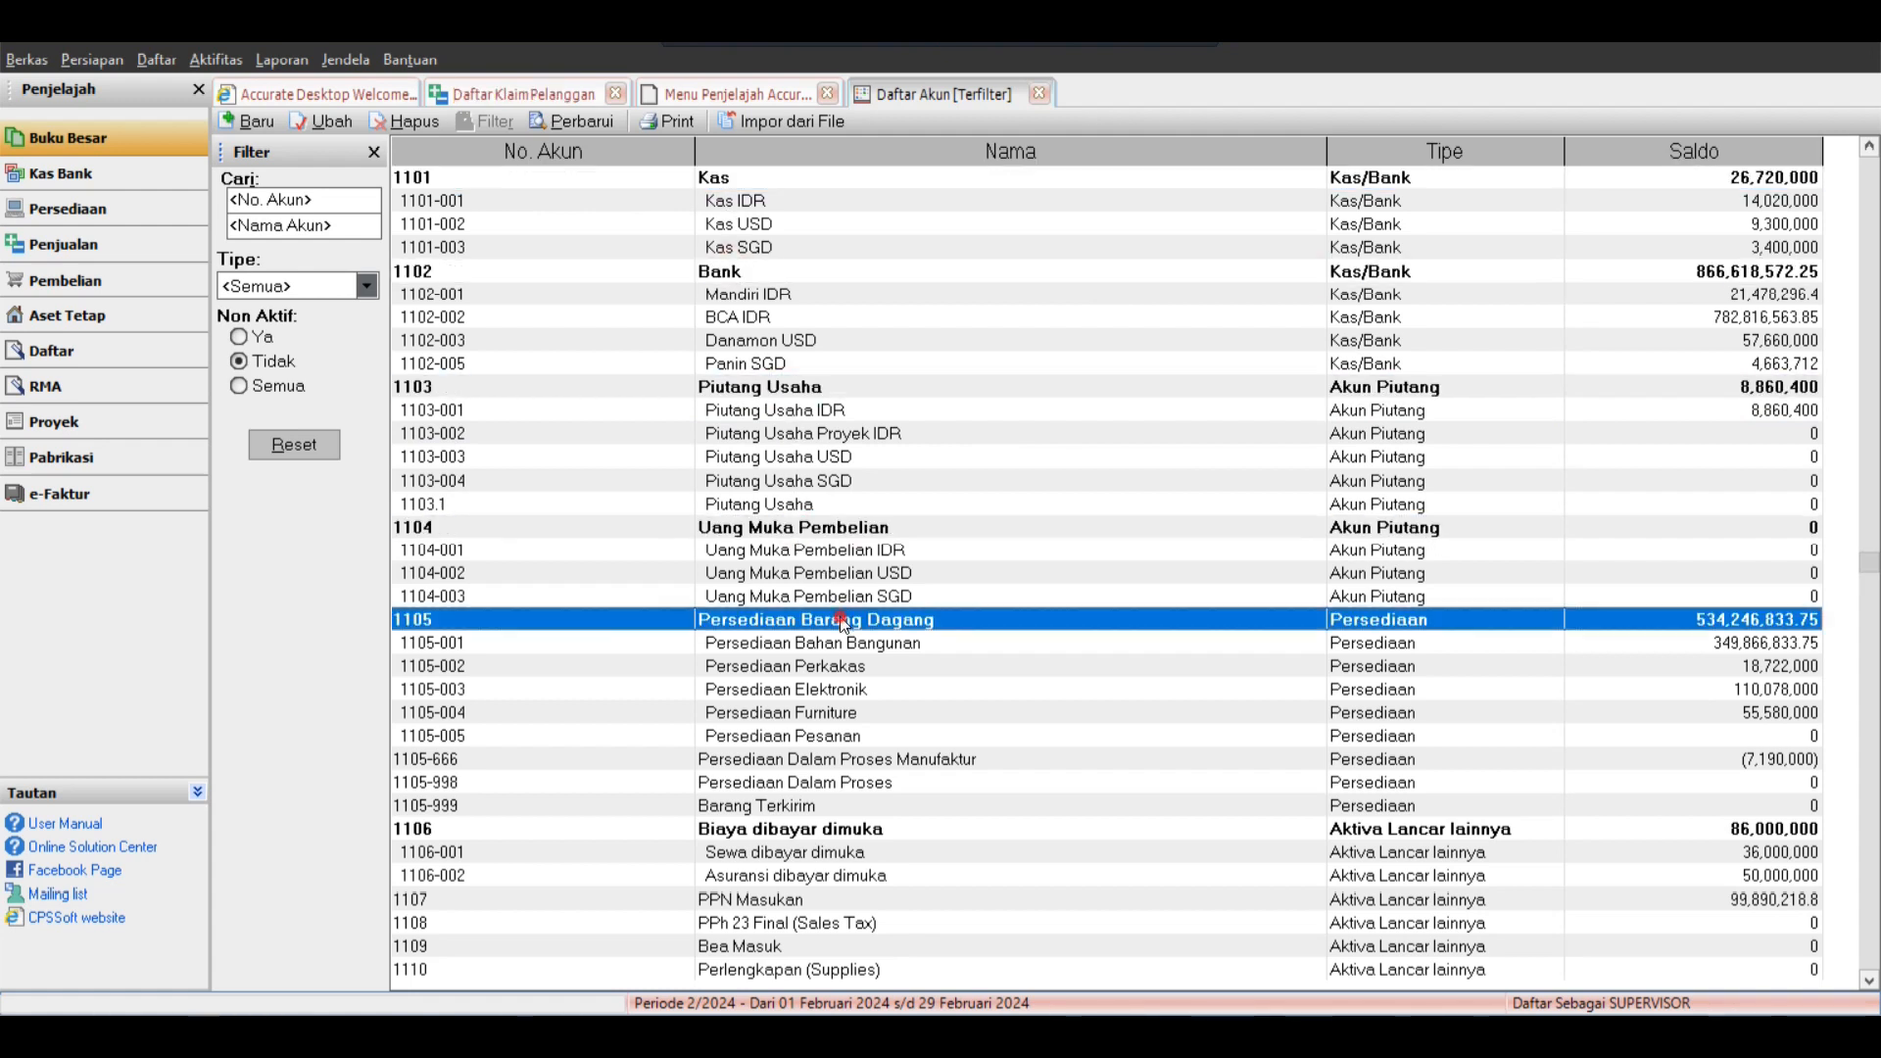
pyautogui.click(785, 831)
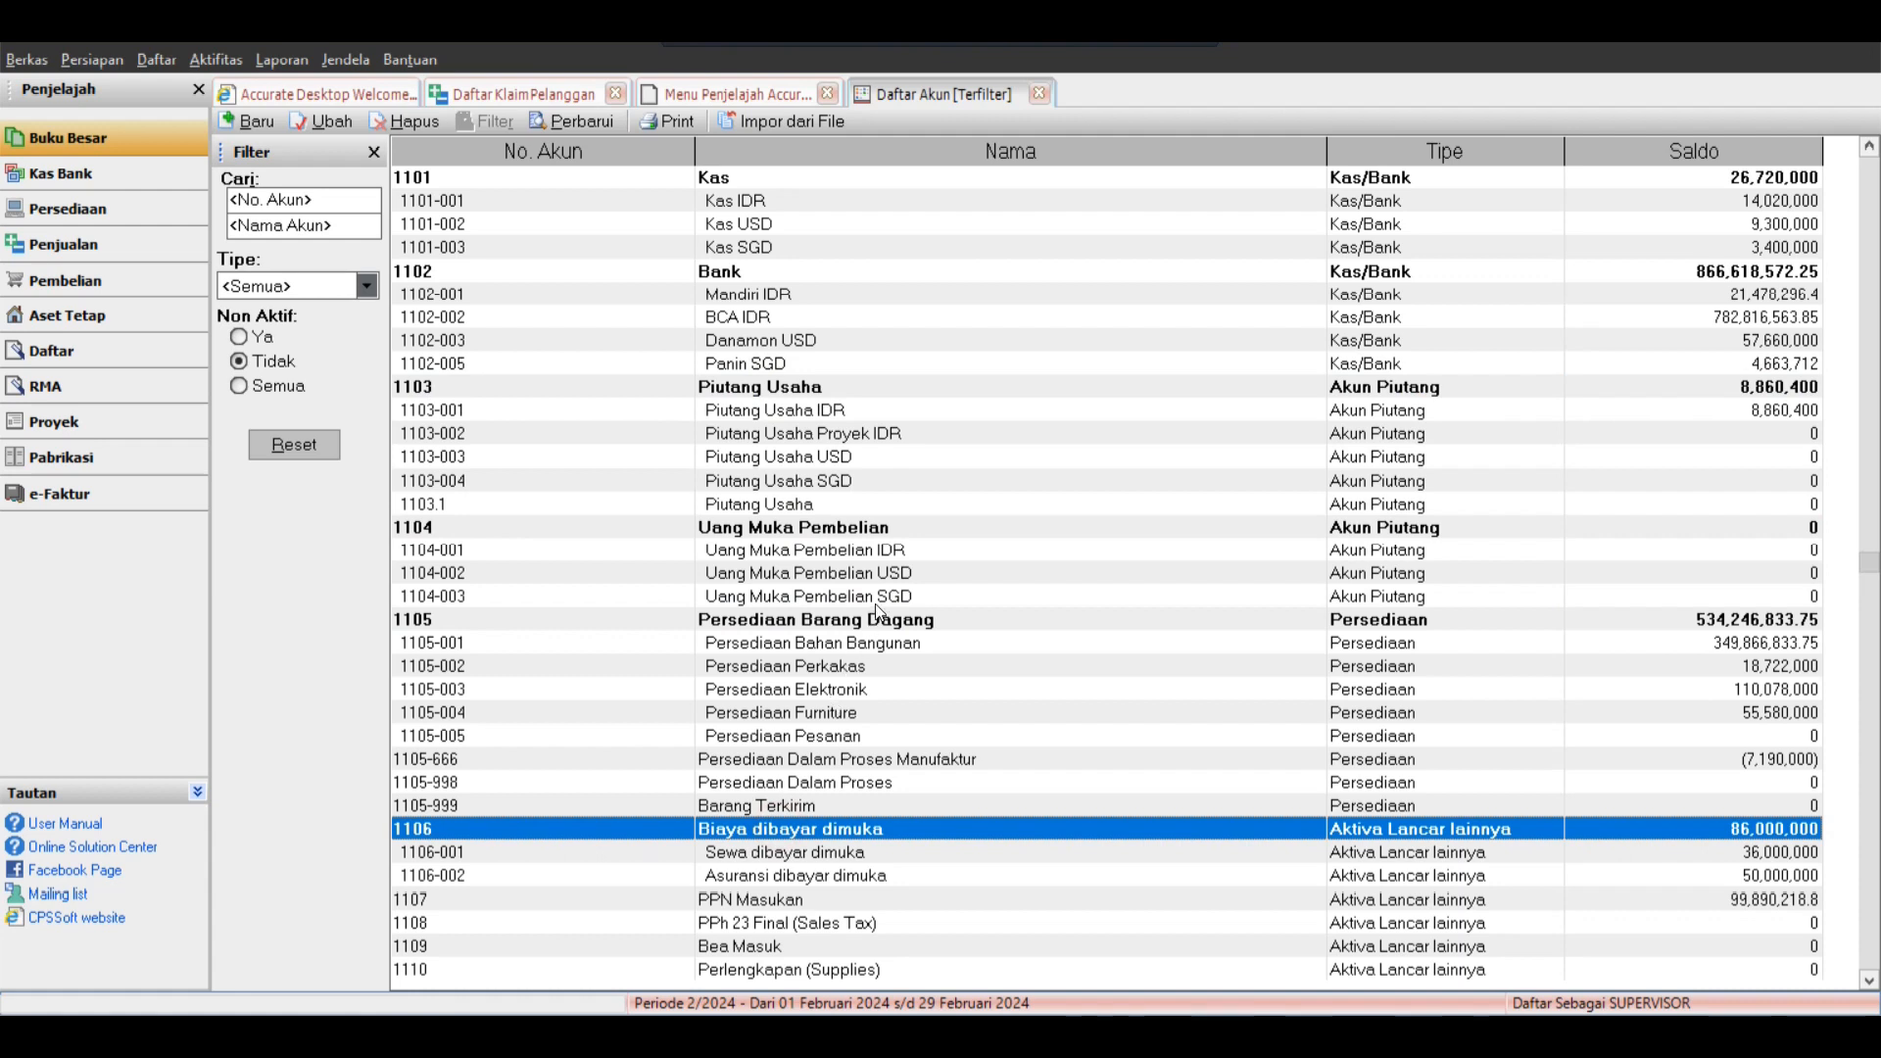
# Go back up through the account rows from Biaya dibayar dimuka to Kas IDR.
pyautogui.press('Up')
pyautogui.press('Up')
pyautogui.press('Up')
pyautogui.press('Up')
pyautogui.press('Up')
pyautogui.press('Up')
pyautogui.press('Up')
pyautogui.press('Up')
pyautogui.press('Up')
pyautogui.press('Up')
pyautogui.press('Up')
pyautogui.press('Up')
pyautogui.press('Up')
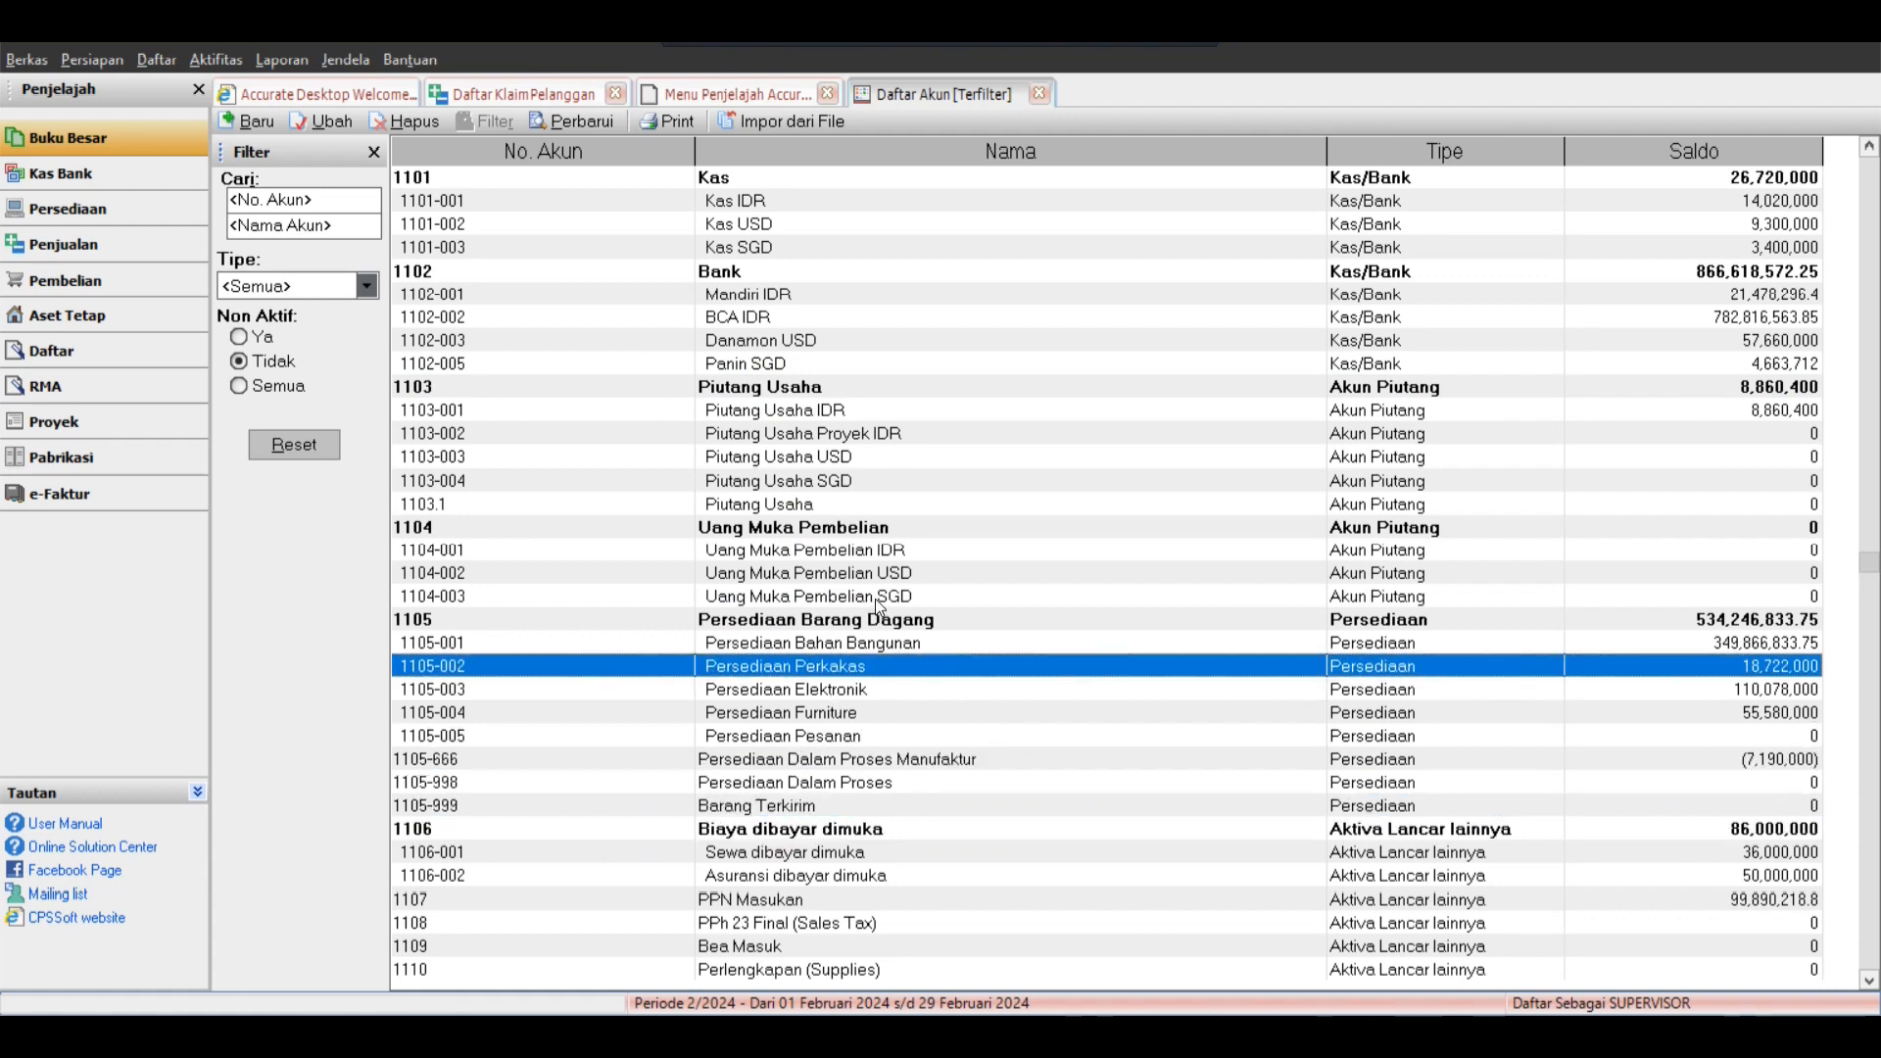
pyautogui.press('Up')
pyautogui.press('Up')
pyautogui.press('Up')
pyautogui.press('Up')
pyautogui.press('Up')
pyautogui.press('Up')
pyautogui.press('Up')
pyautogui.press('Up')
pyautogui.press('Up')
pyautogui.press('Up')
pyautogui.press('Up')
pyautogui.press('Up')
pyautogui.press('Up')
pyautogui.press('Up')
pyautogui.press('Up')
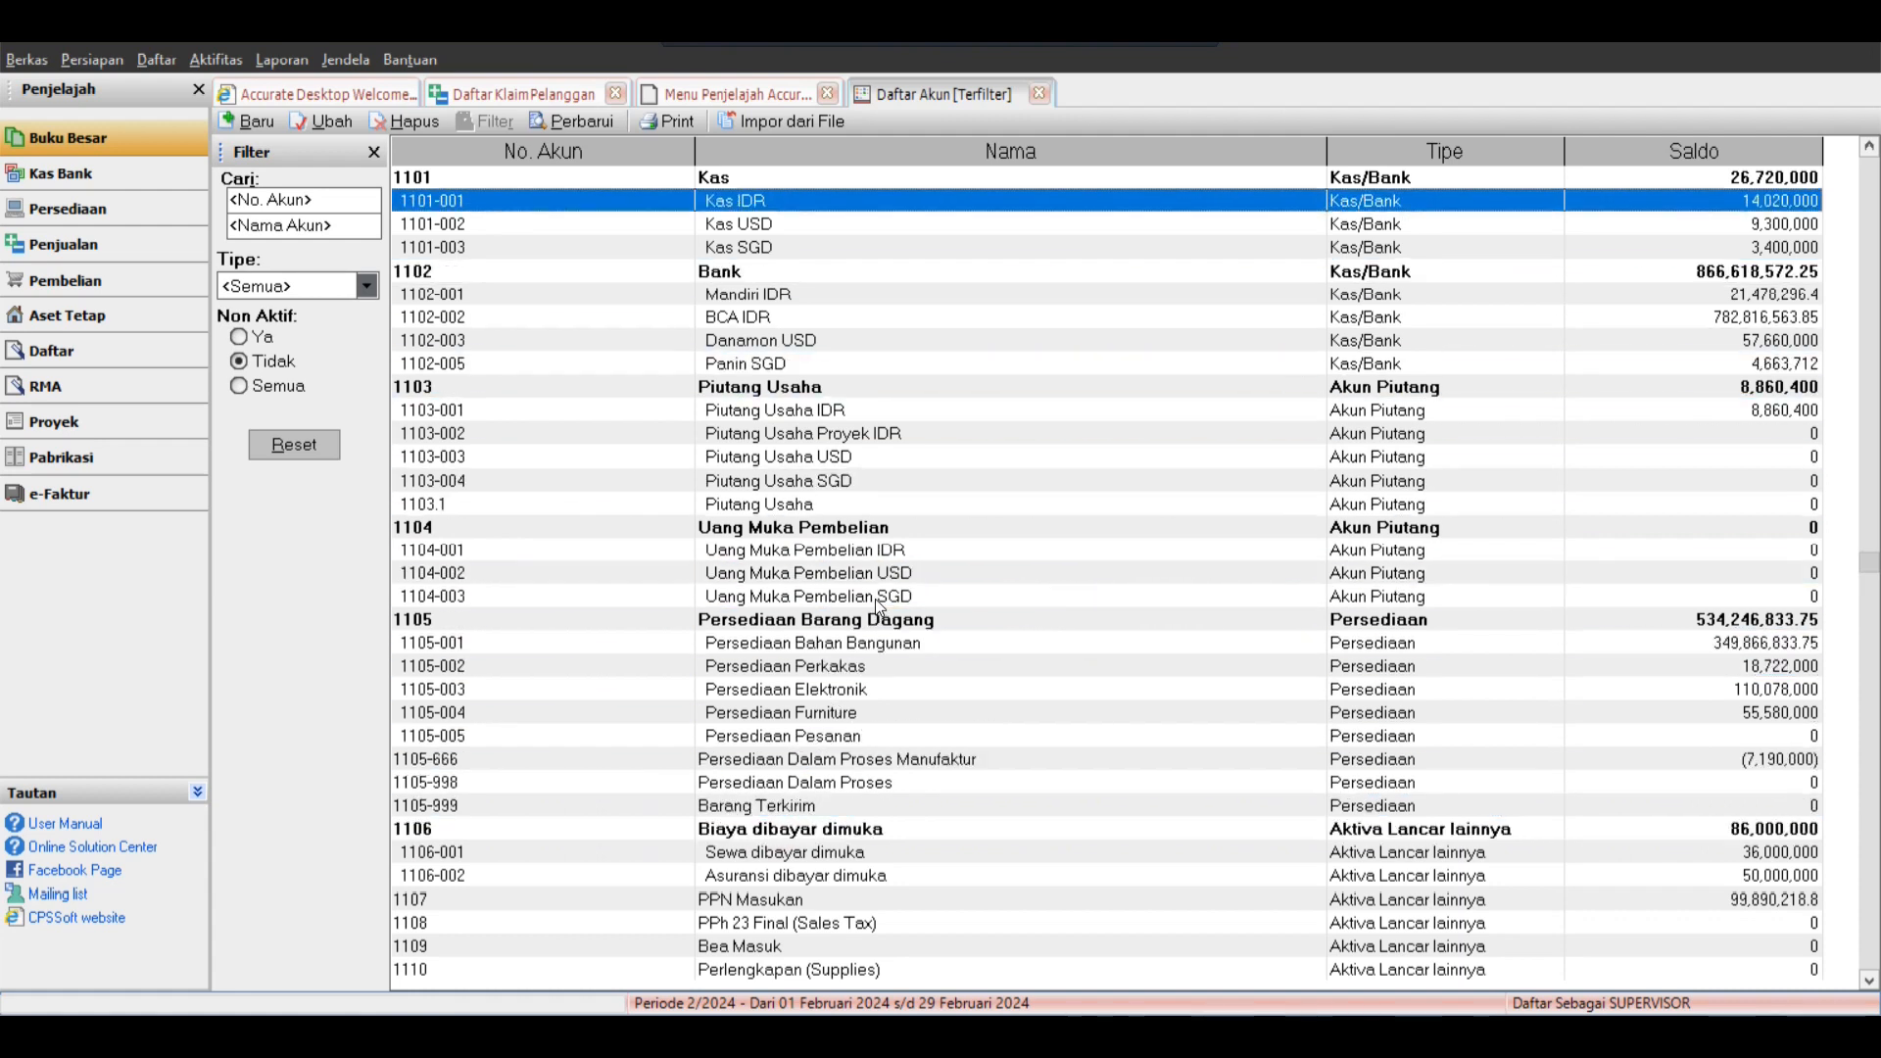
# Compare the bold parent accounts Kas, Bank and Piutang Usaha.
pyautogui.click(709, 278)
pyautogui.click(722, 180)
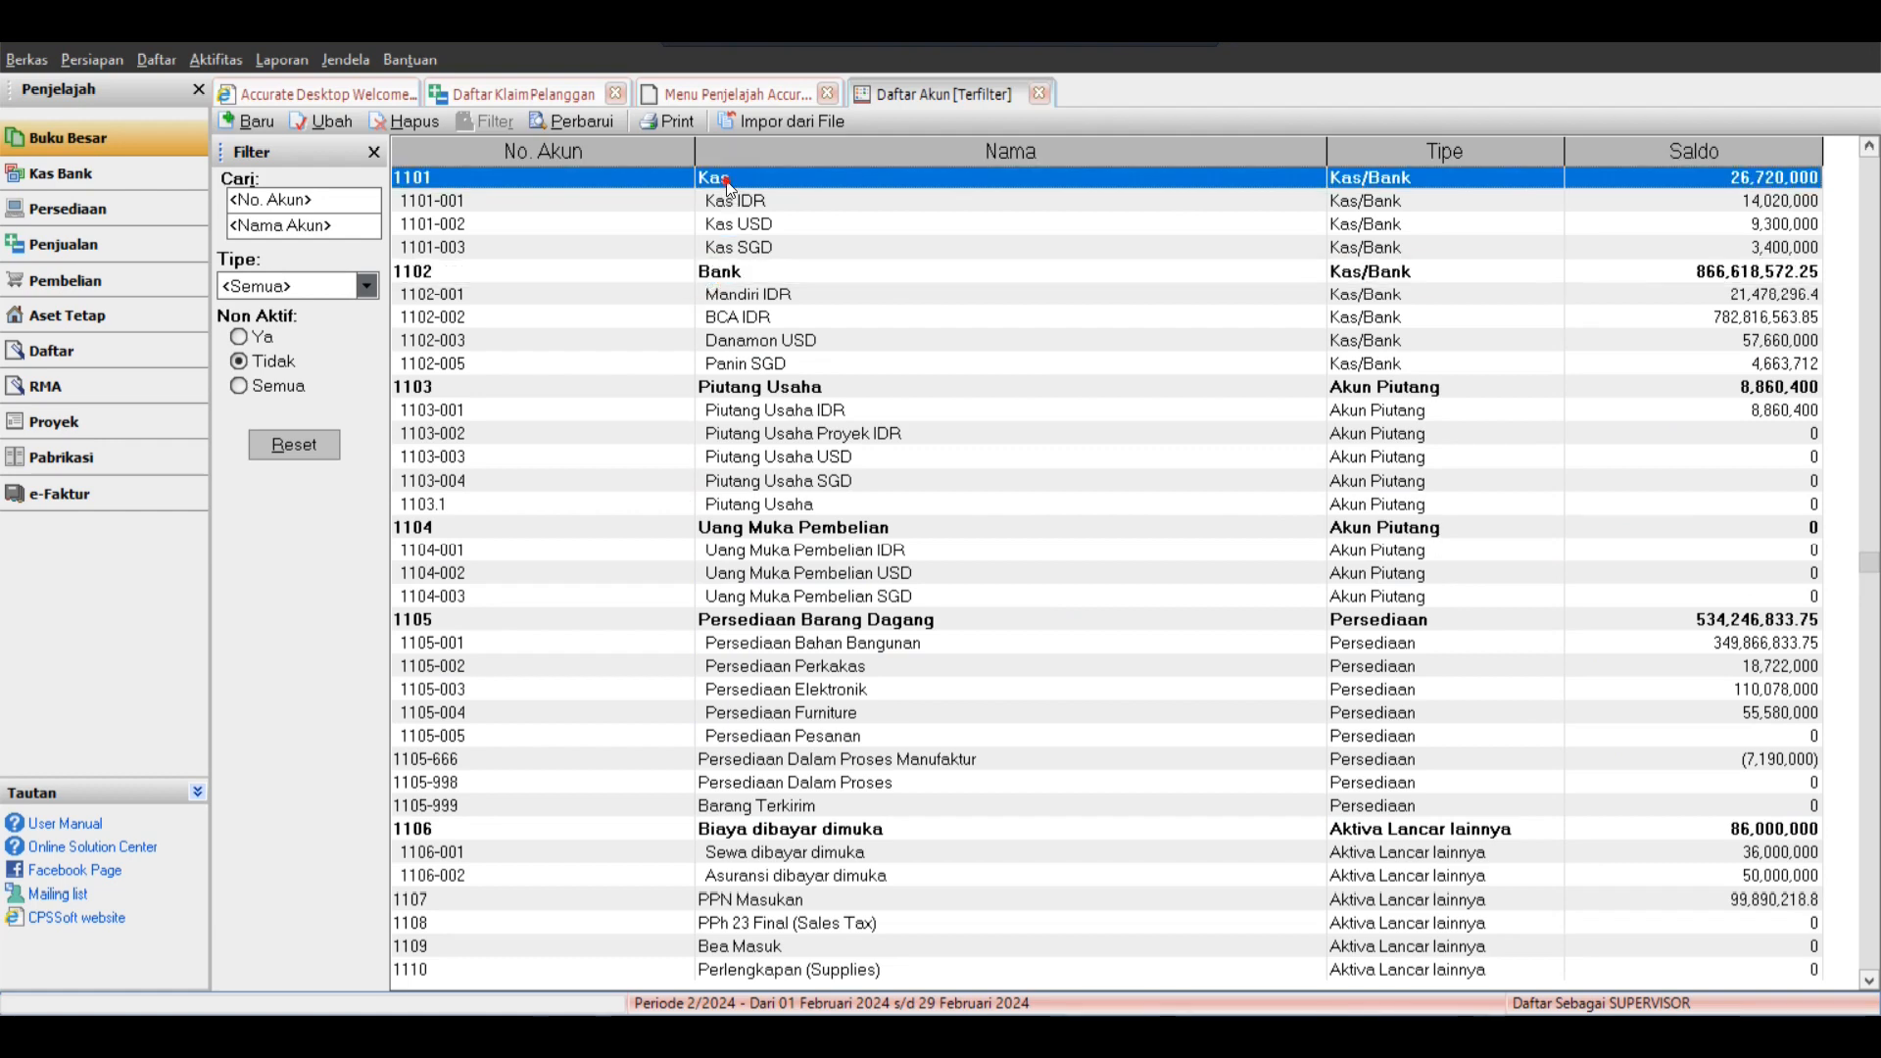
pyautogui.click(721, 273)
pyautogui.click(739, 388)
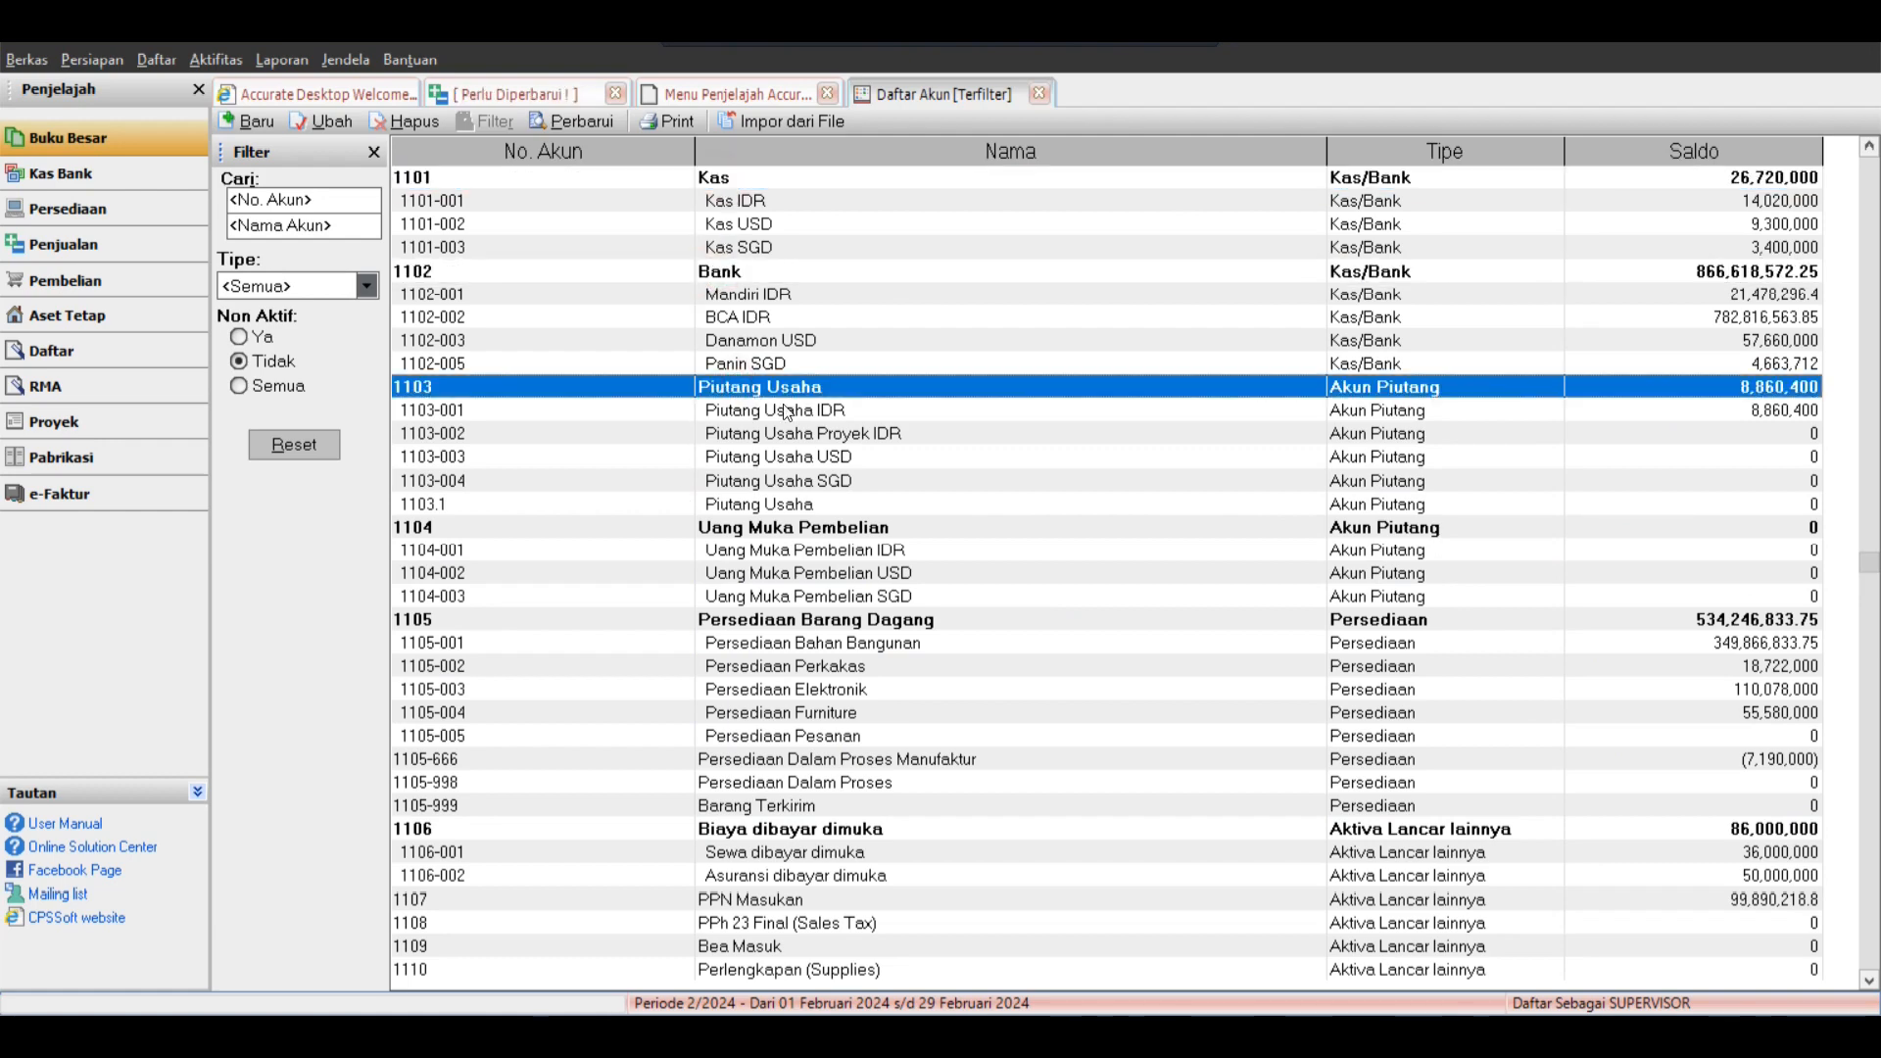
# Examine the sub-accounts under Kas and Bank, from Kas IDR to Danamon USD, ending at Piutang Usaha.
pyautogui.click(741, 184)
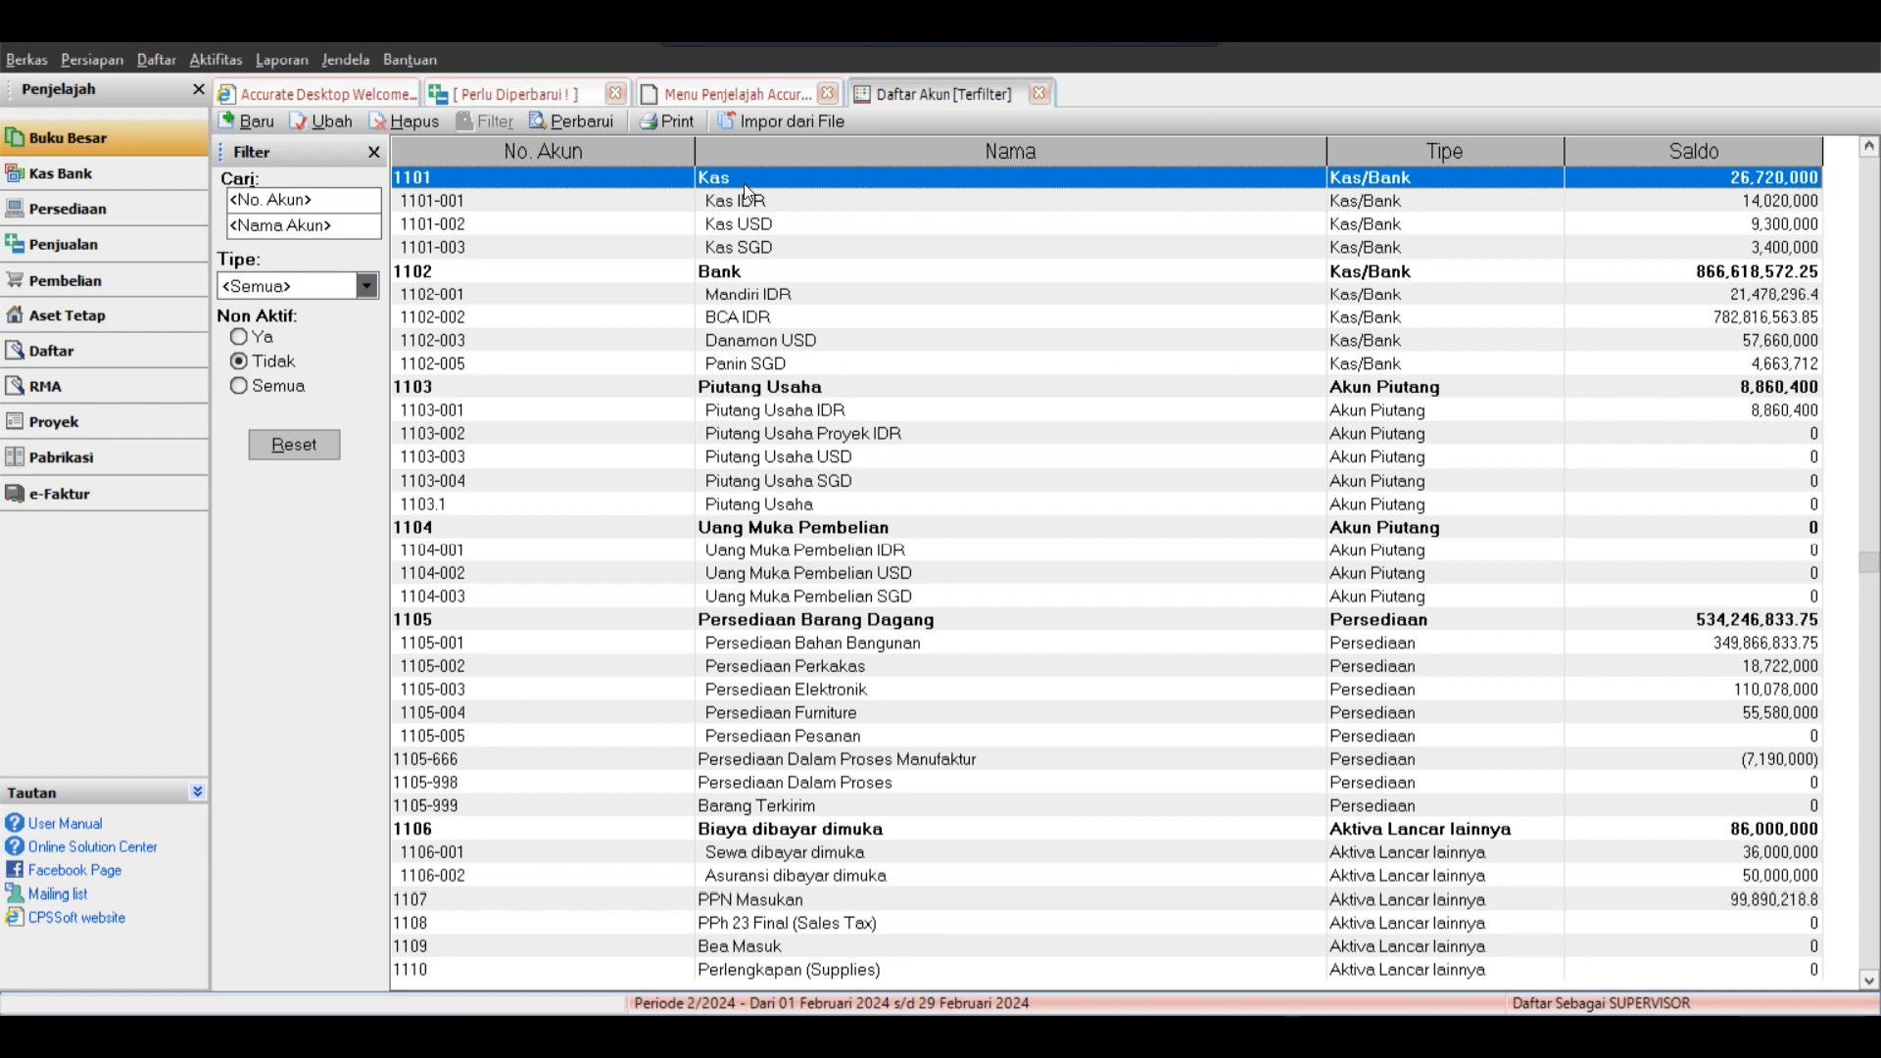
pyautogui.click(790, 200)
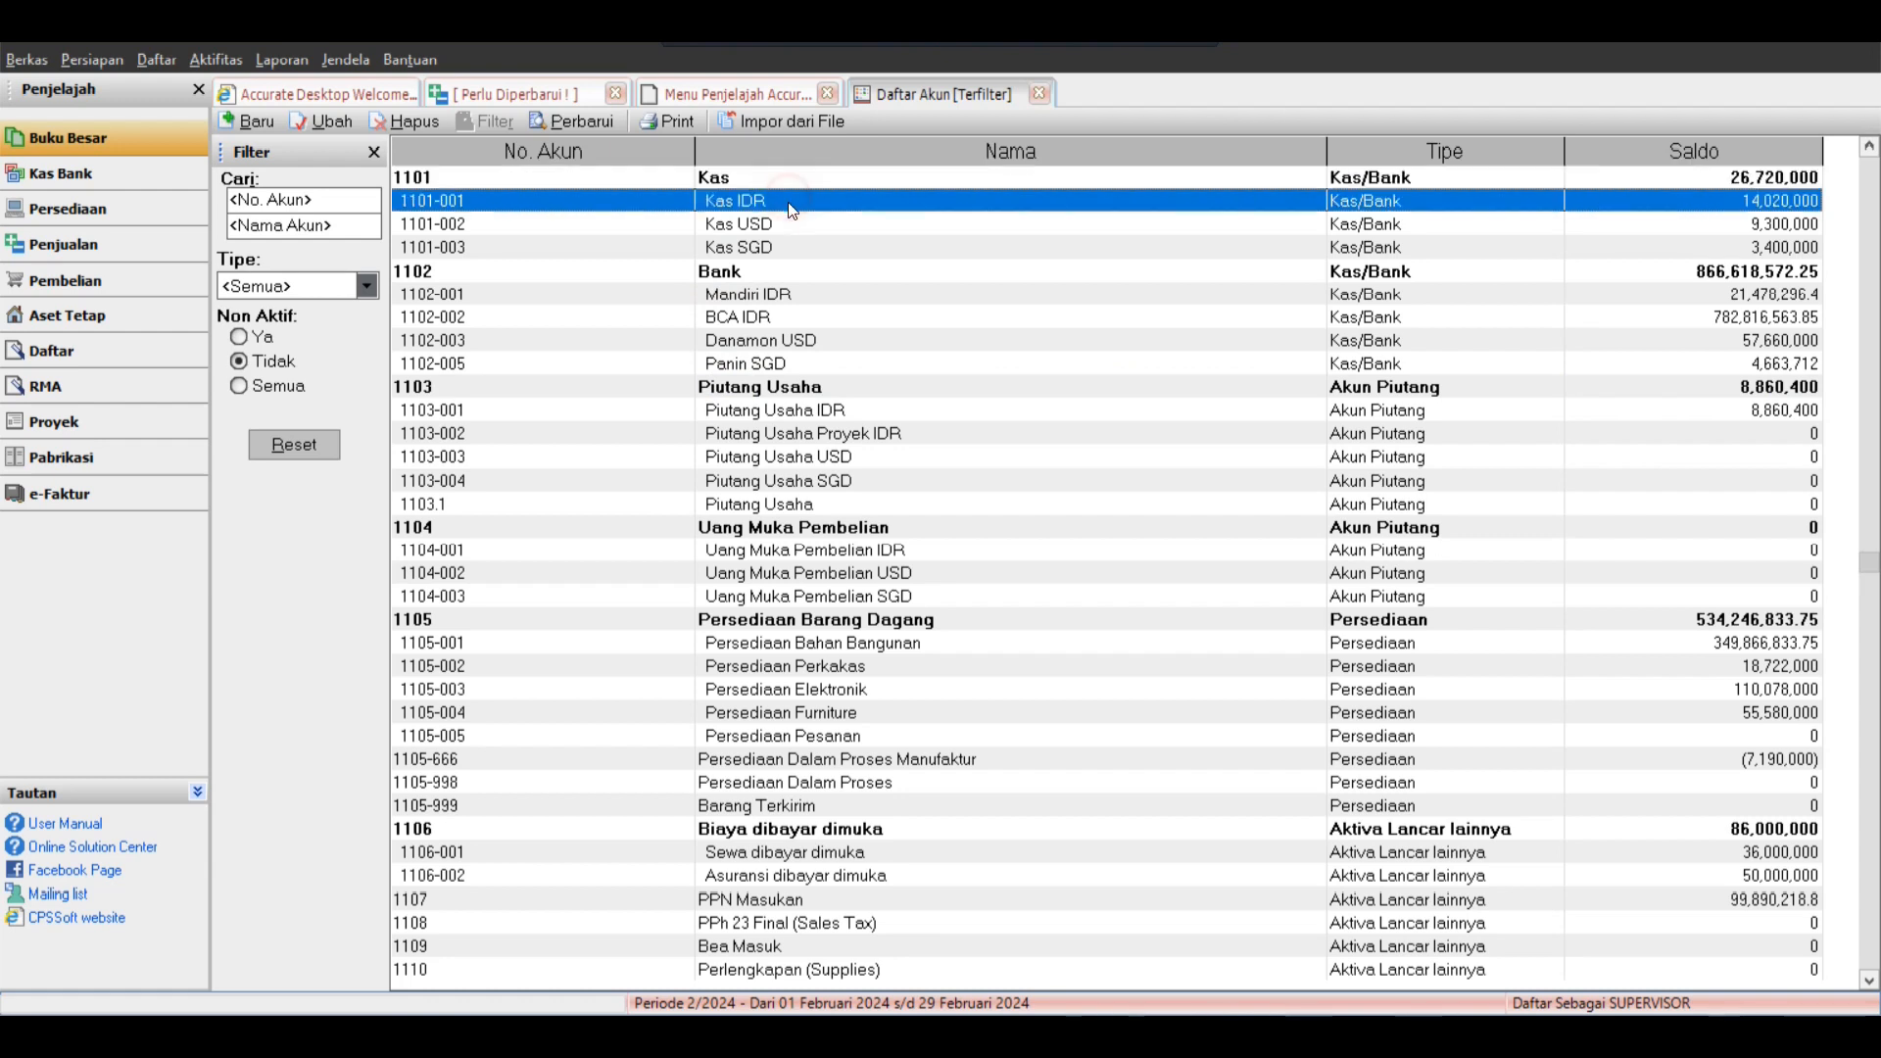
pyautogui.click(791, 224)
pyautogui.click(789, 249)
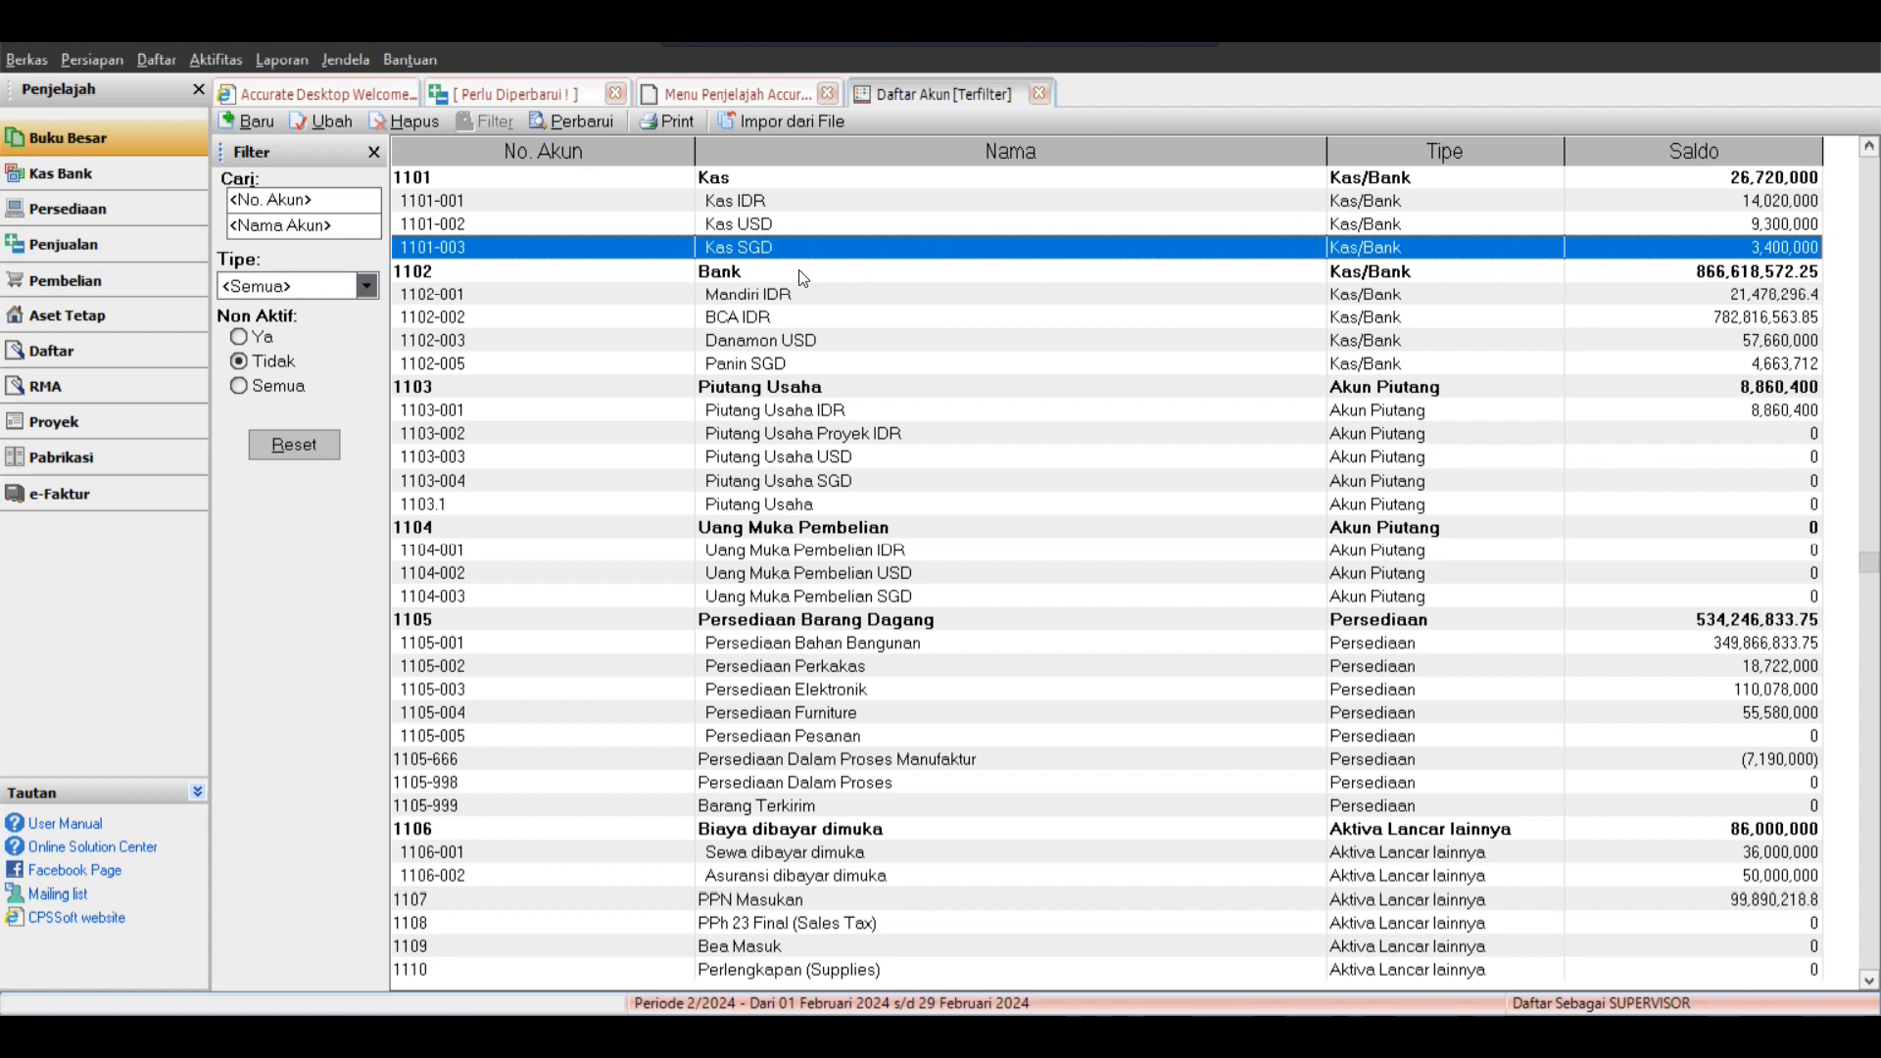
pyautogui.click(762, 275)
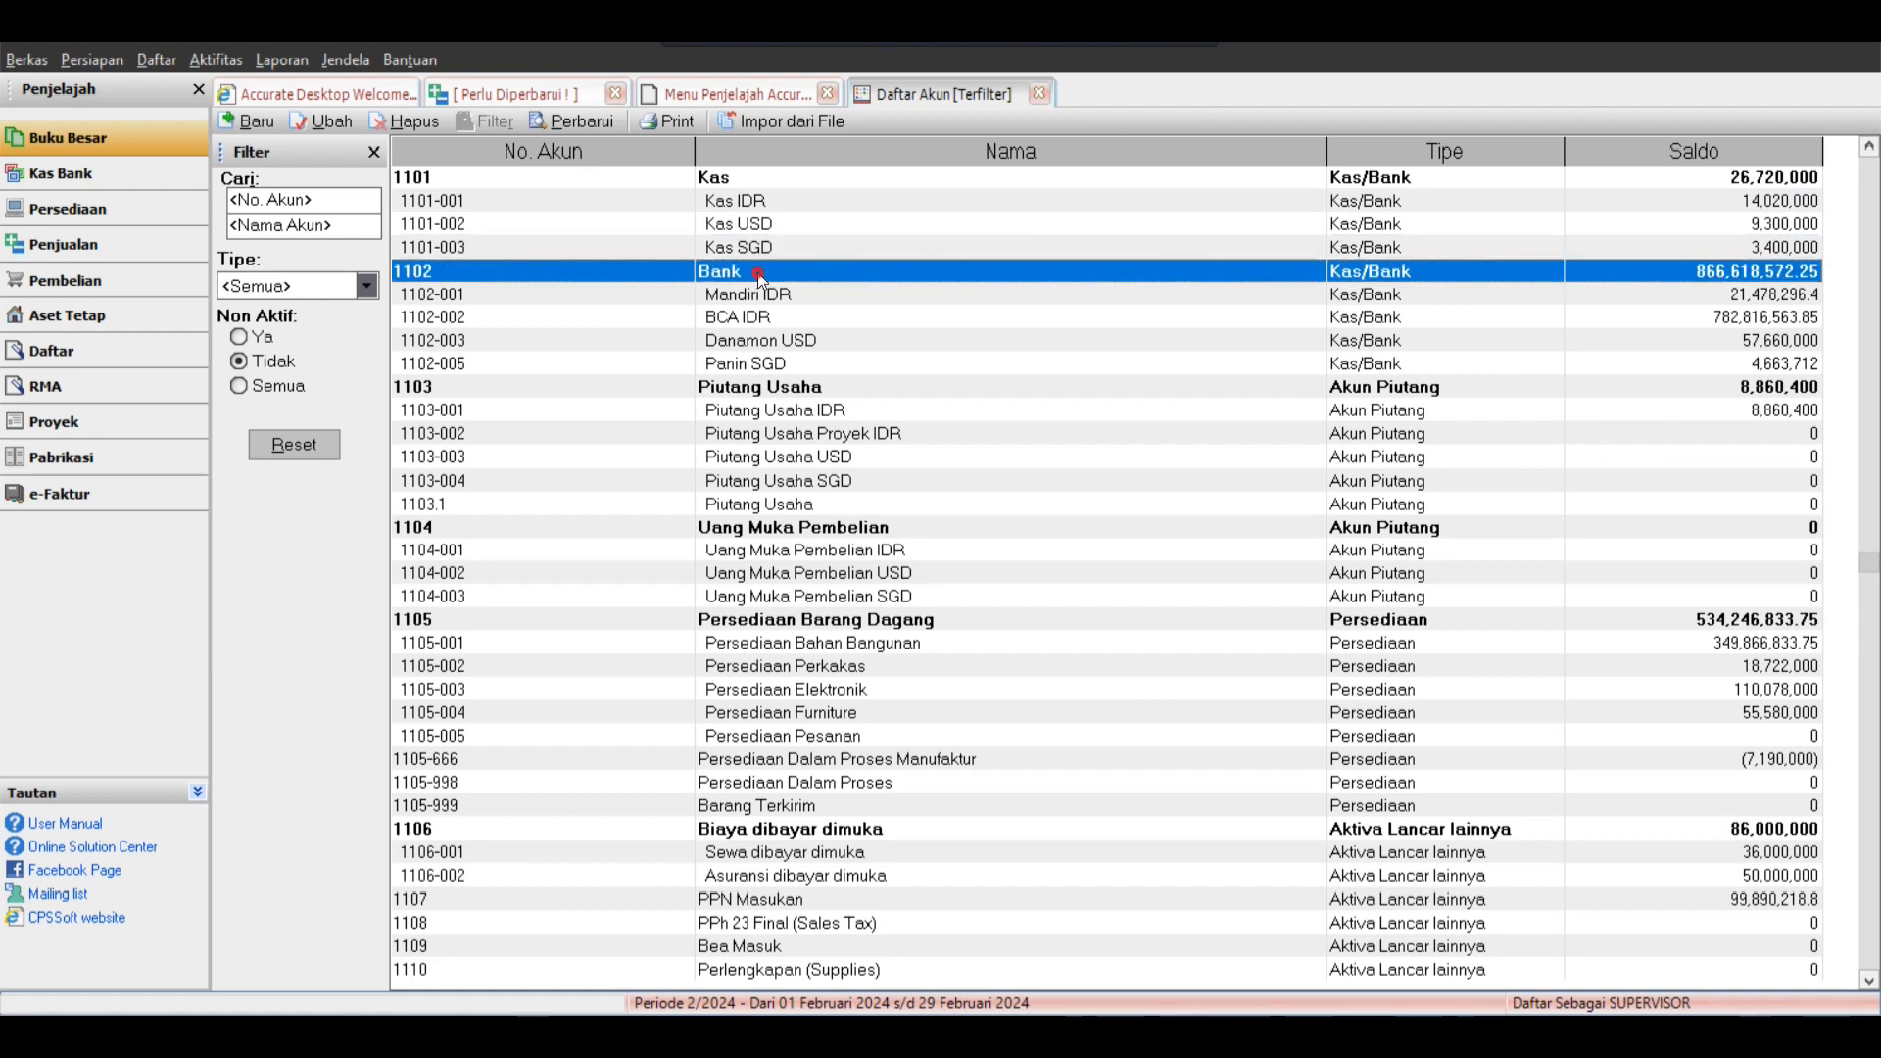
pyautogui.click(842, 296)
pyautogui.click(783, 319)
pyautogui.click(788, 341)
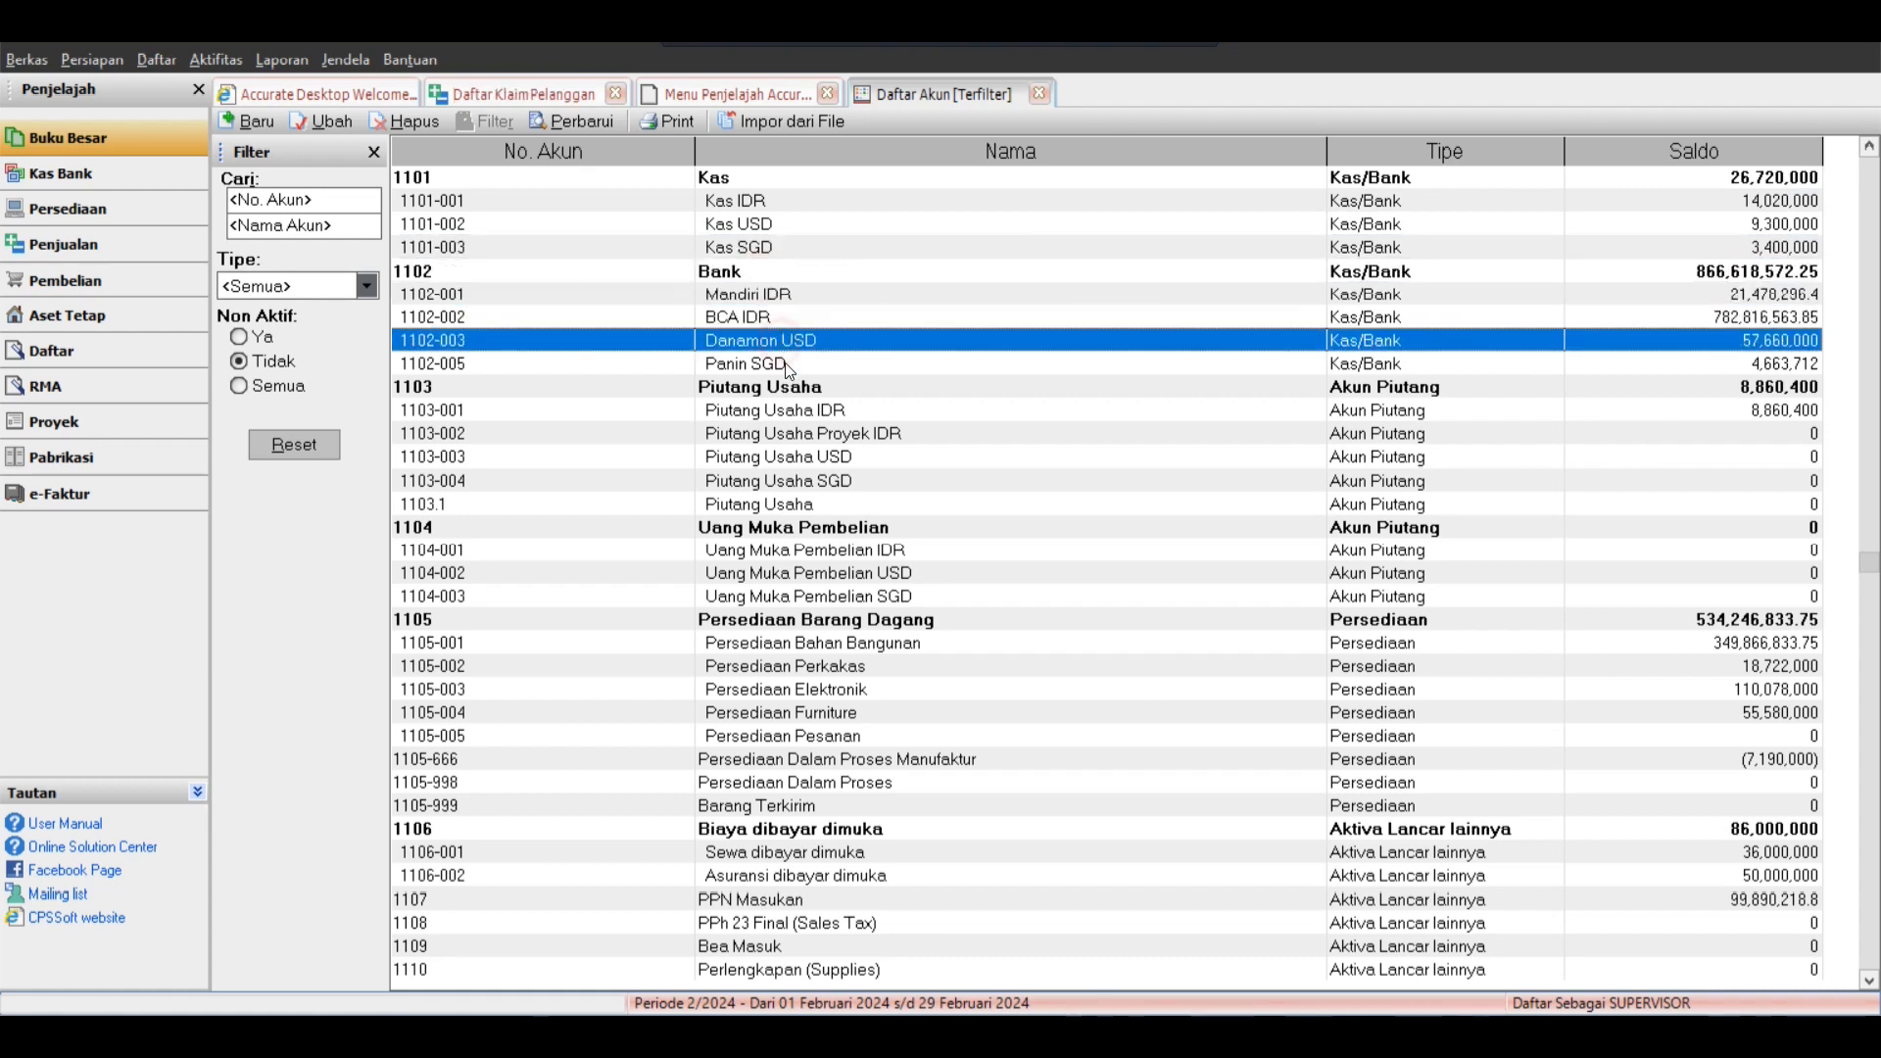
pyautogui.click(790, 388)
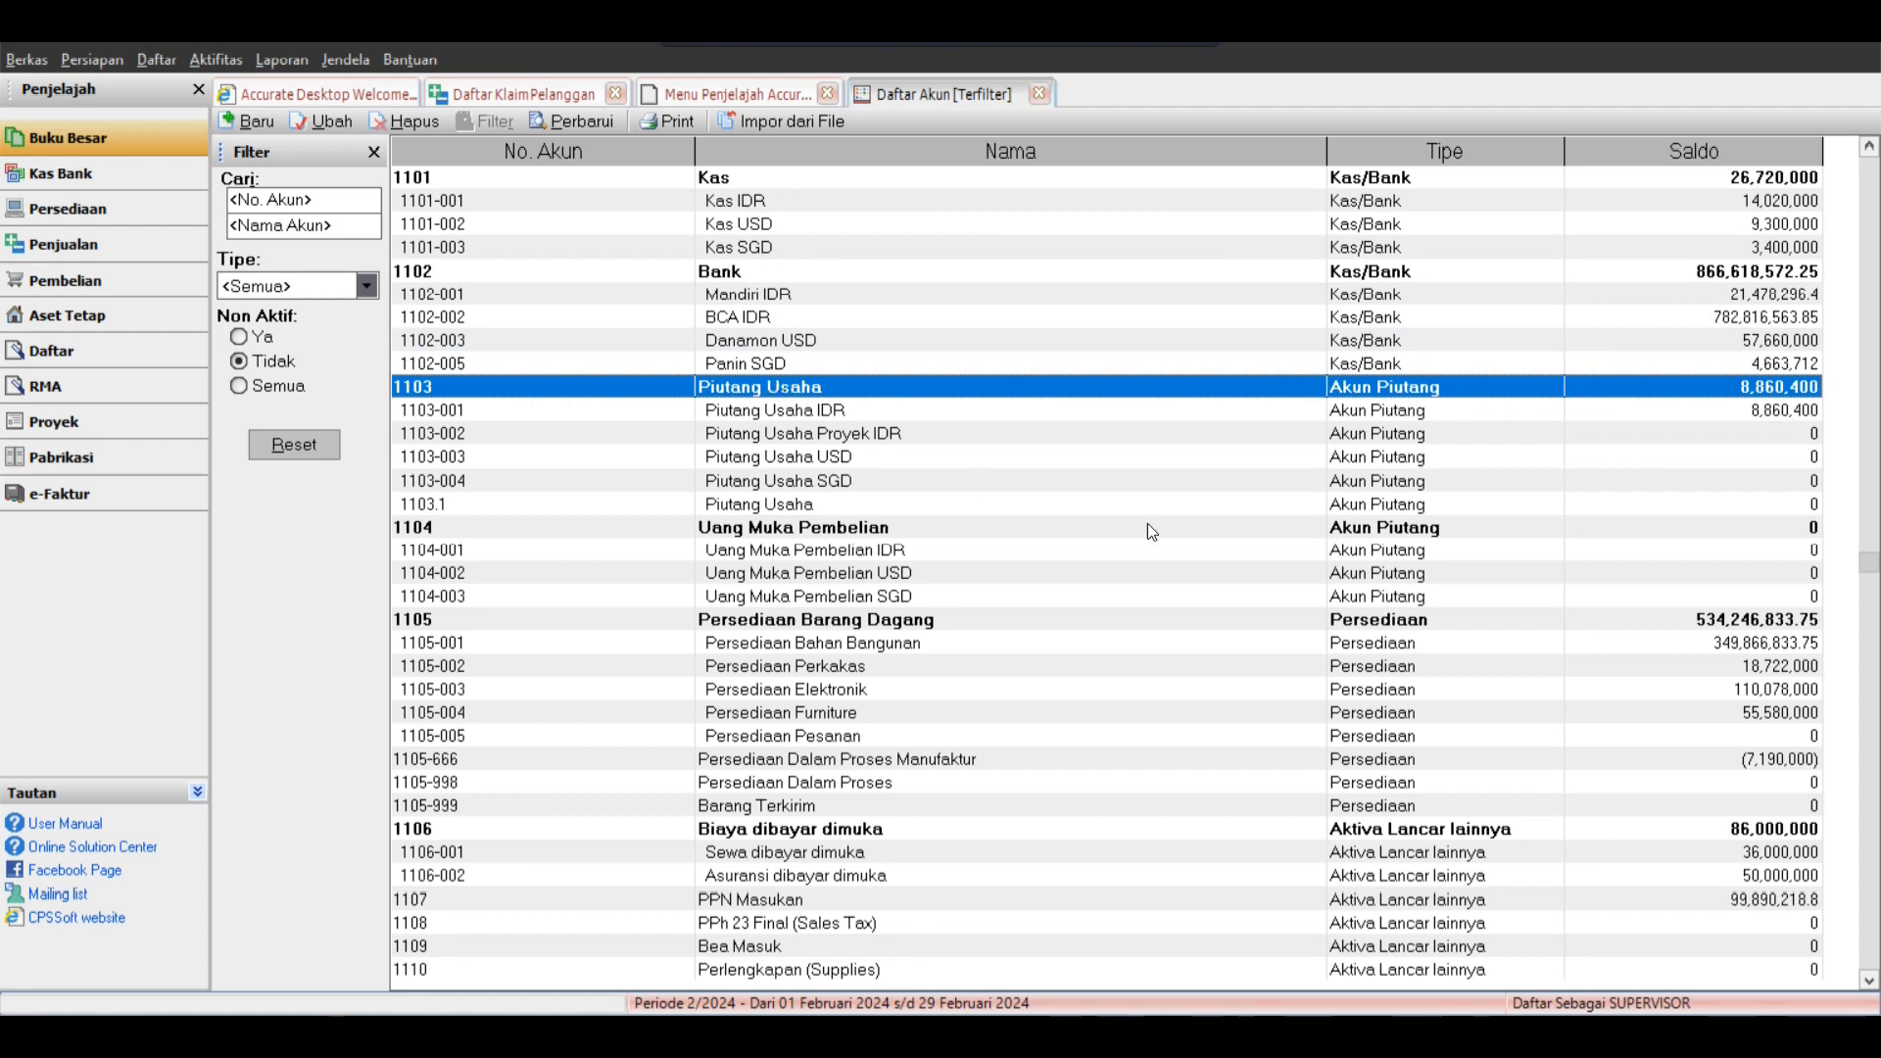
# Browse the account list up and down to review the accounts available in the database.
pyautogui.click(1366, 530)
pyautogui.scroll(-7, 1191, 542)
pyautogui.scroll(10, 1185, 547)
pyautogui.click(1233, 388)
pyautogui.scroll(5, 1240, 443)
pyautogui.scroll(4, 861, 502)
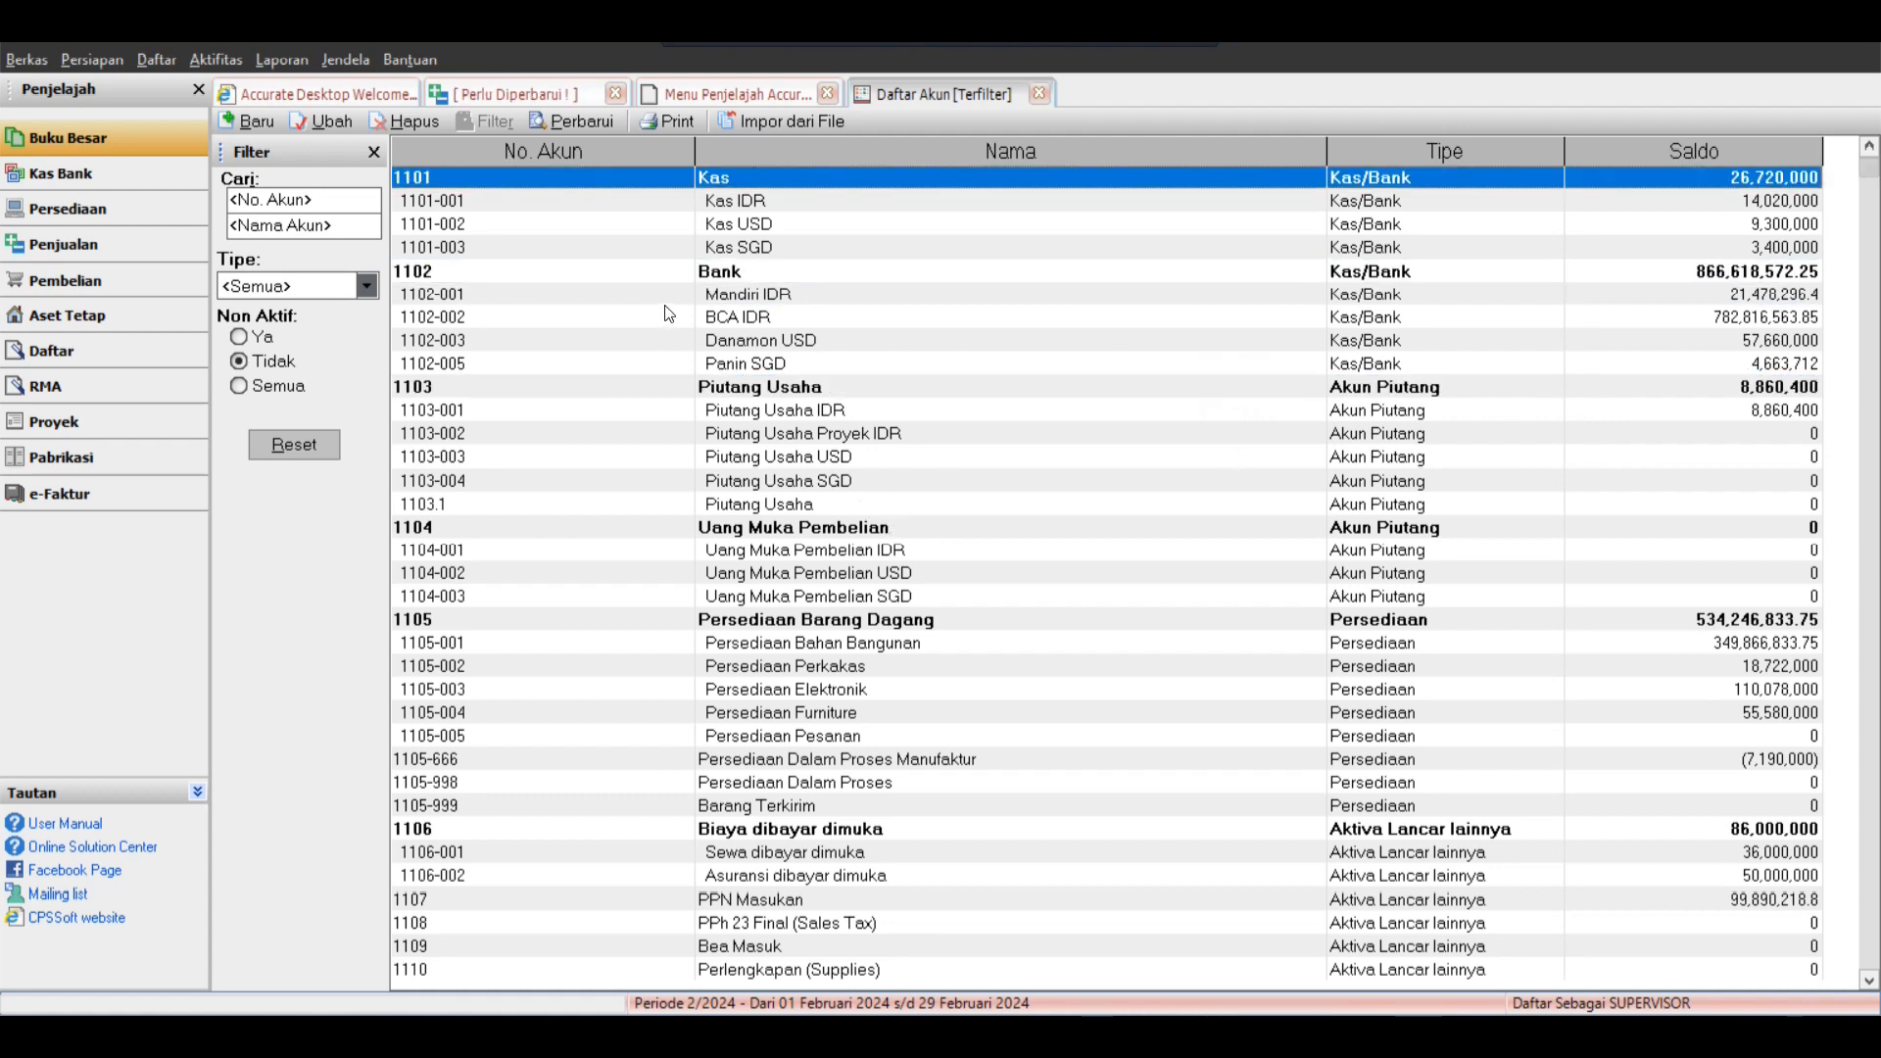
pyautogui.scroll(-8, 860, 303)
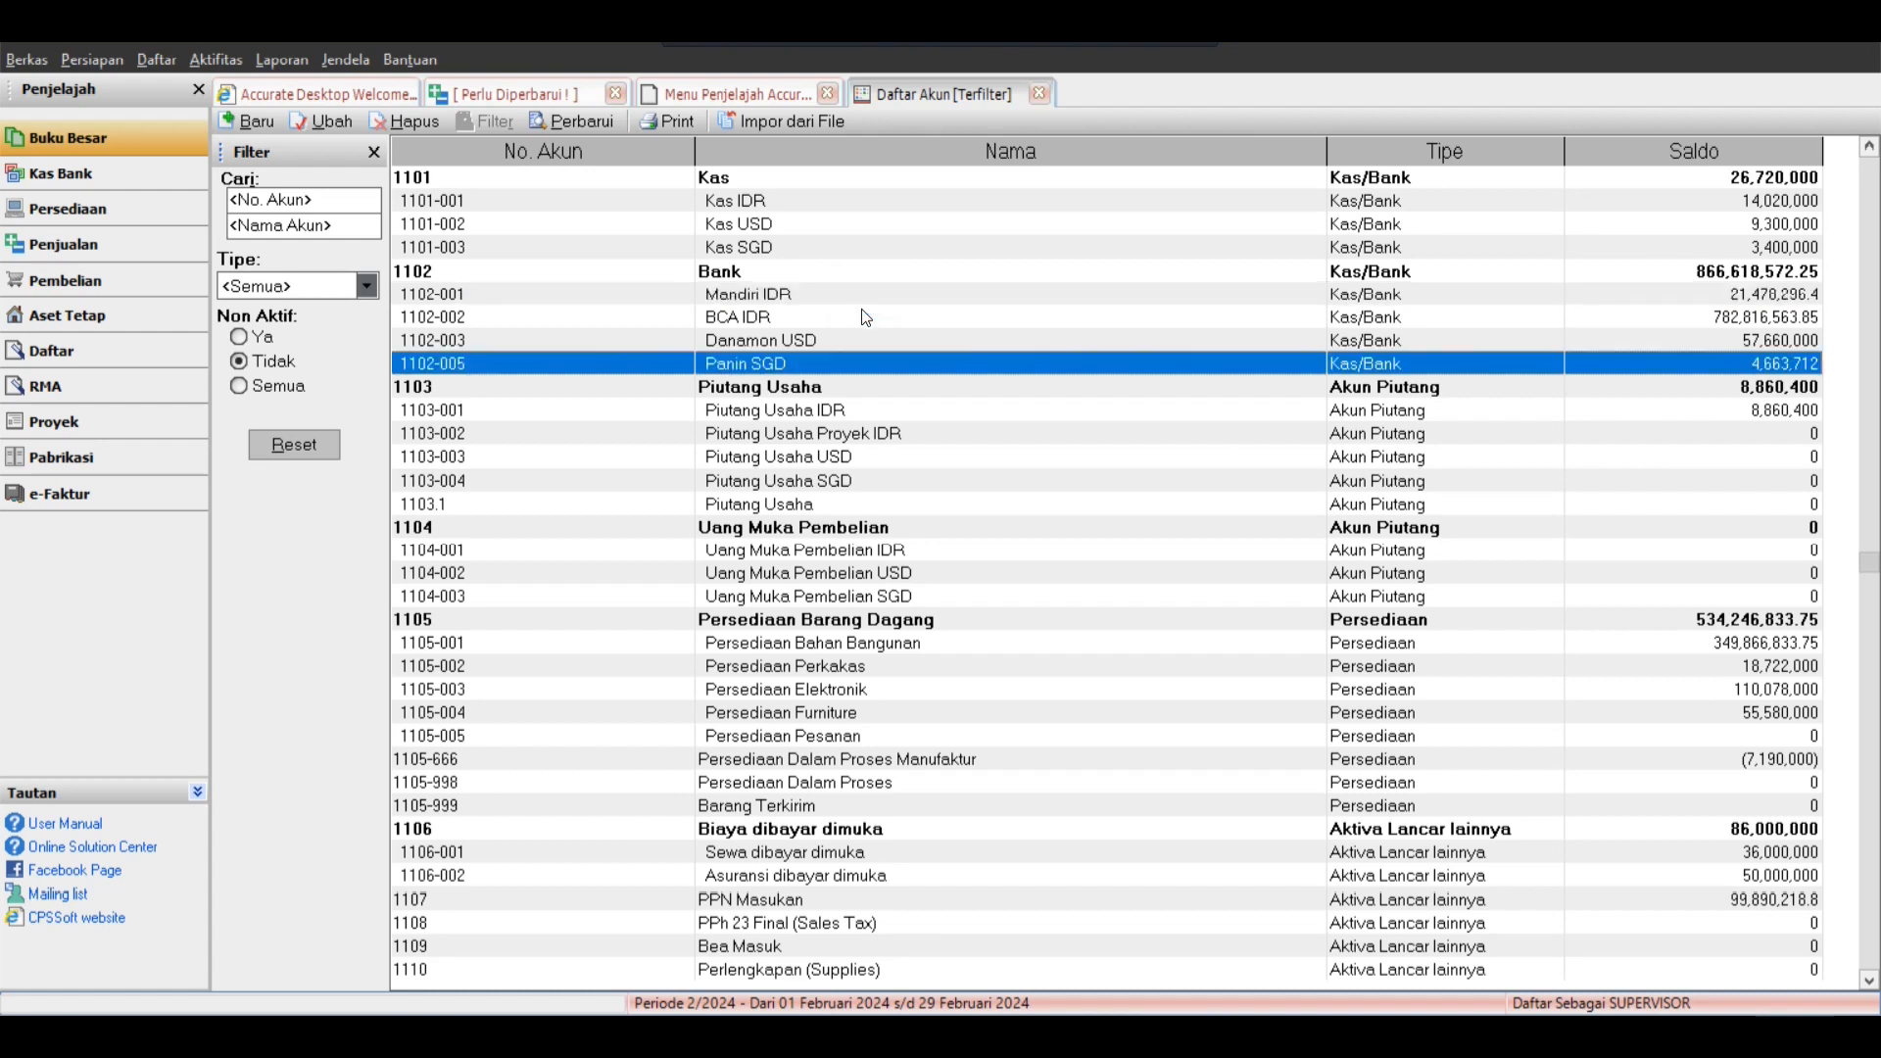
pyautogui.scroll(8, 857, 324)
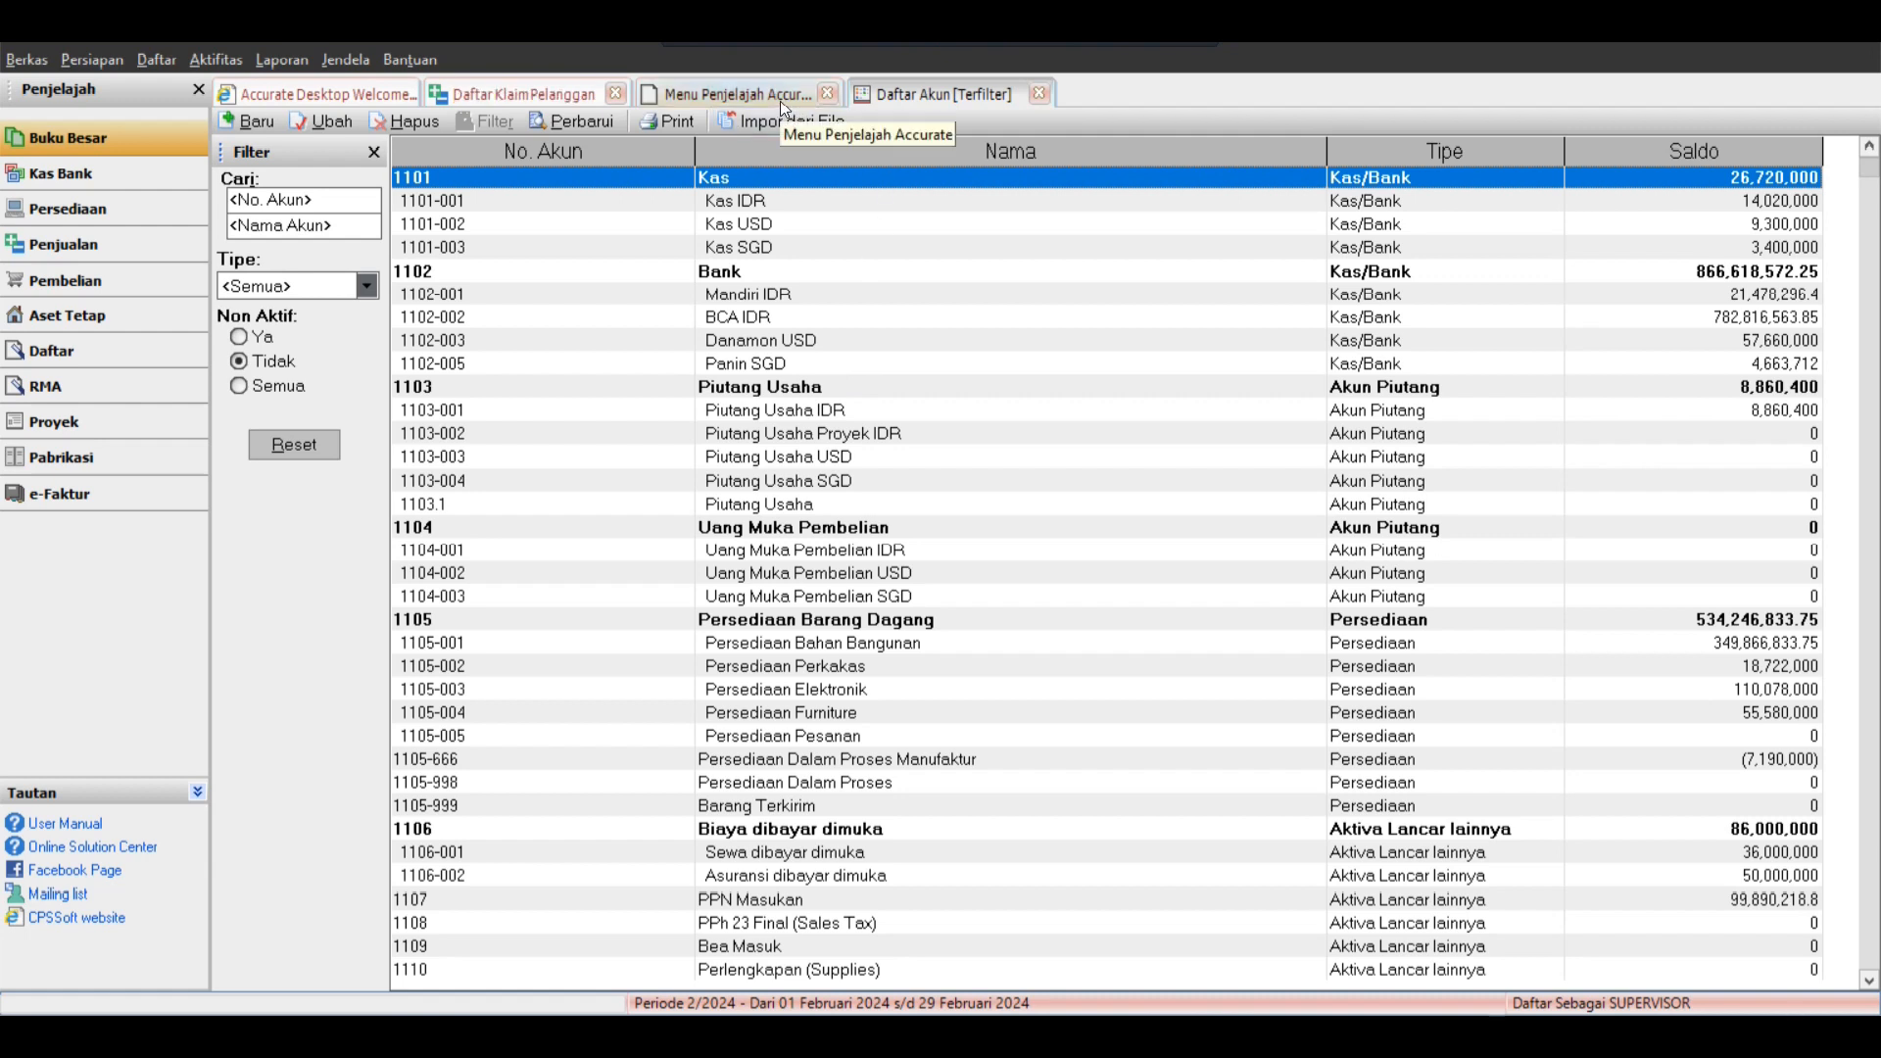
pyautogui.click(815, 324)
pyautogui.click(791, 441)
pyautogui.scroll(6, 792, 443)
pyautogui.scroll(5, 794, 449)
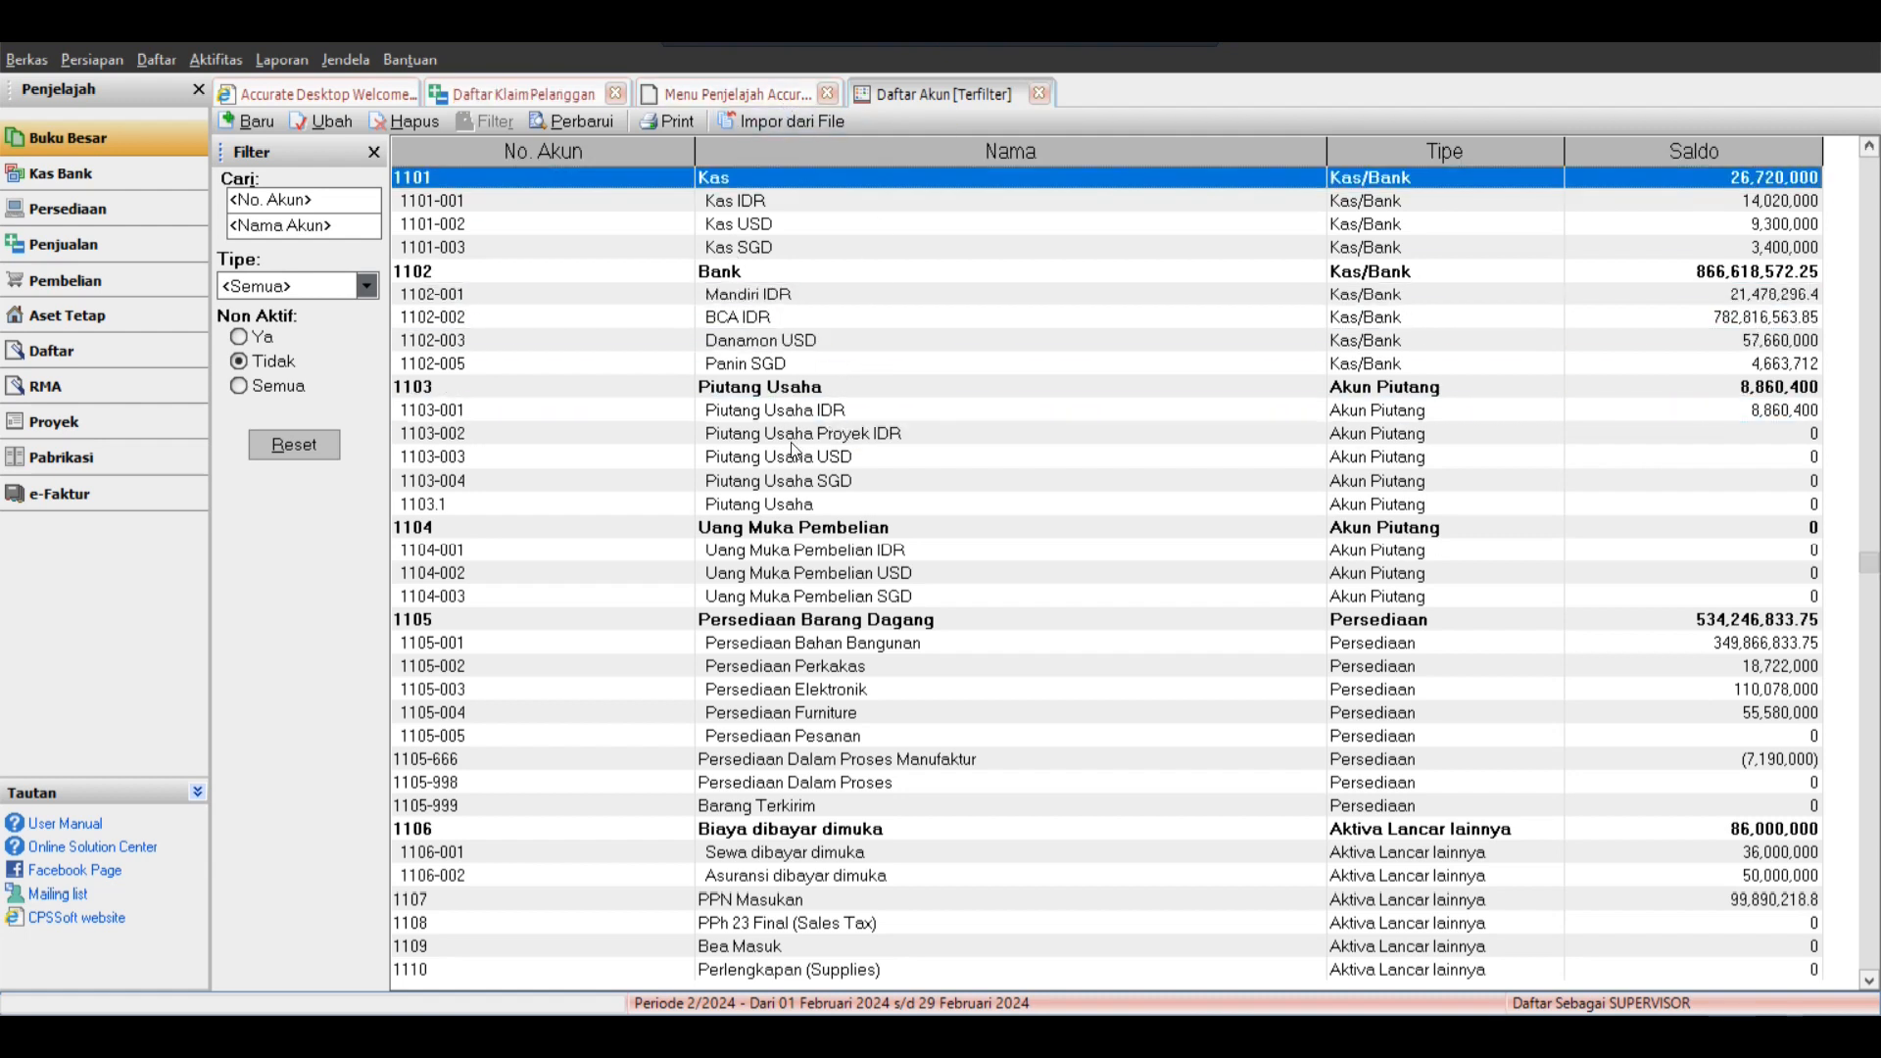
pyautogui.click(868, 315)
pyautogui.scroll(-2, 890, 423)
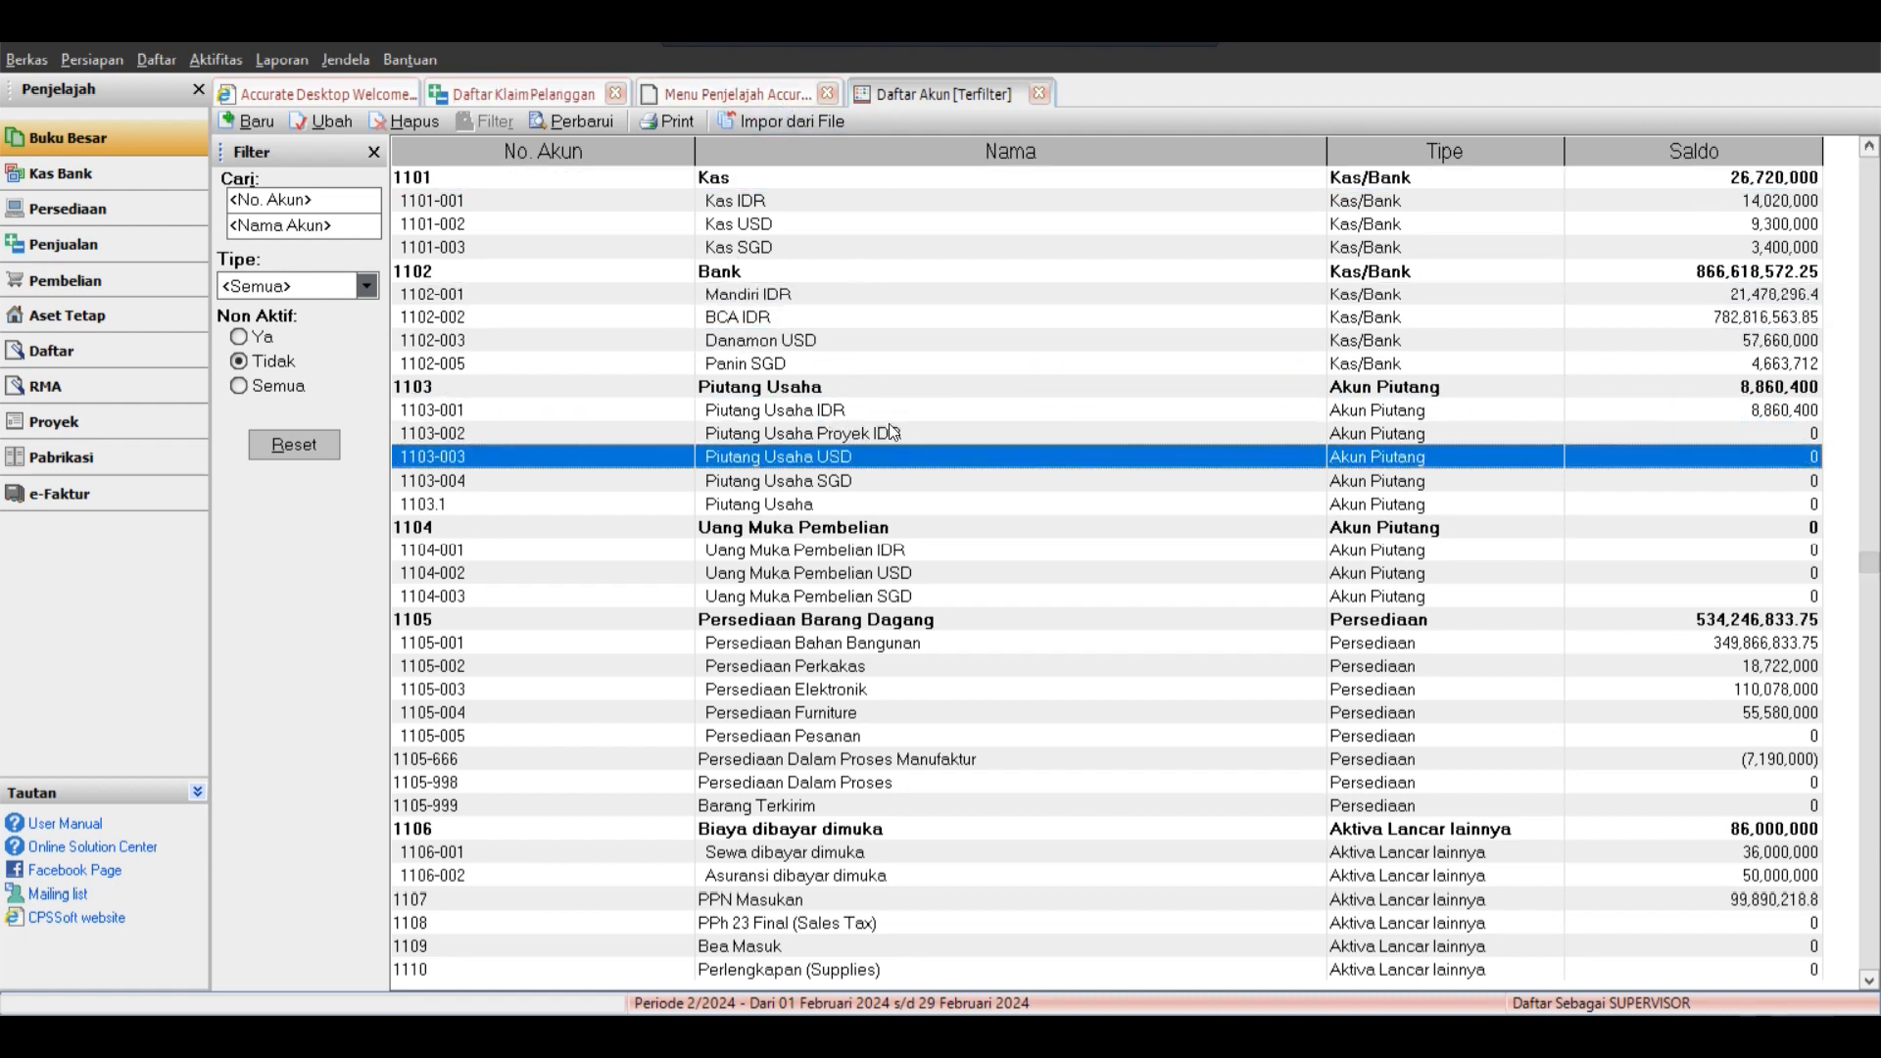
# Try to delete the BCA IDR account, 1102-002, from the account list.
pyautogui.rightClick(829, 345)
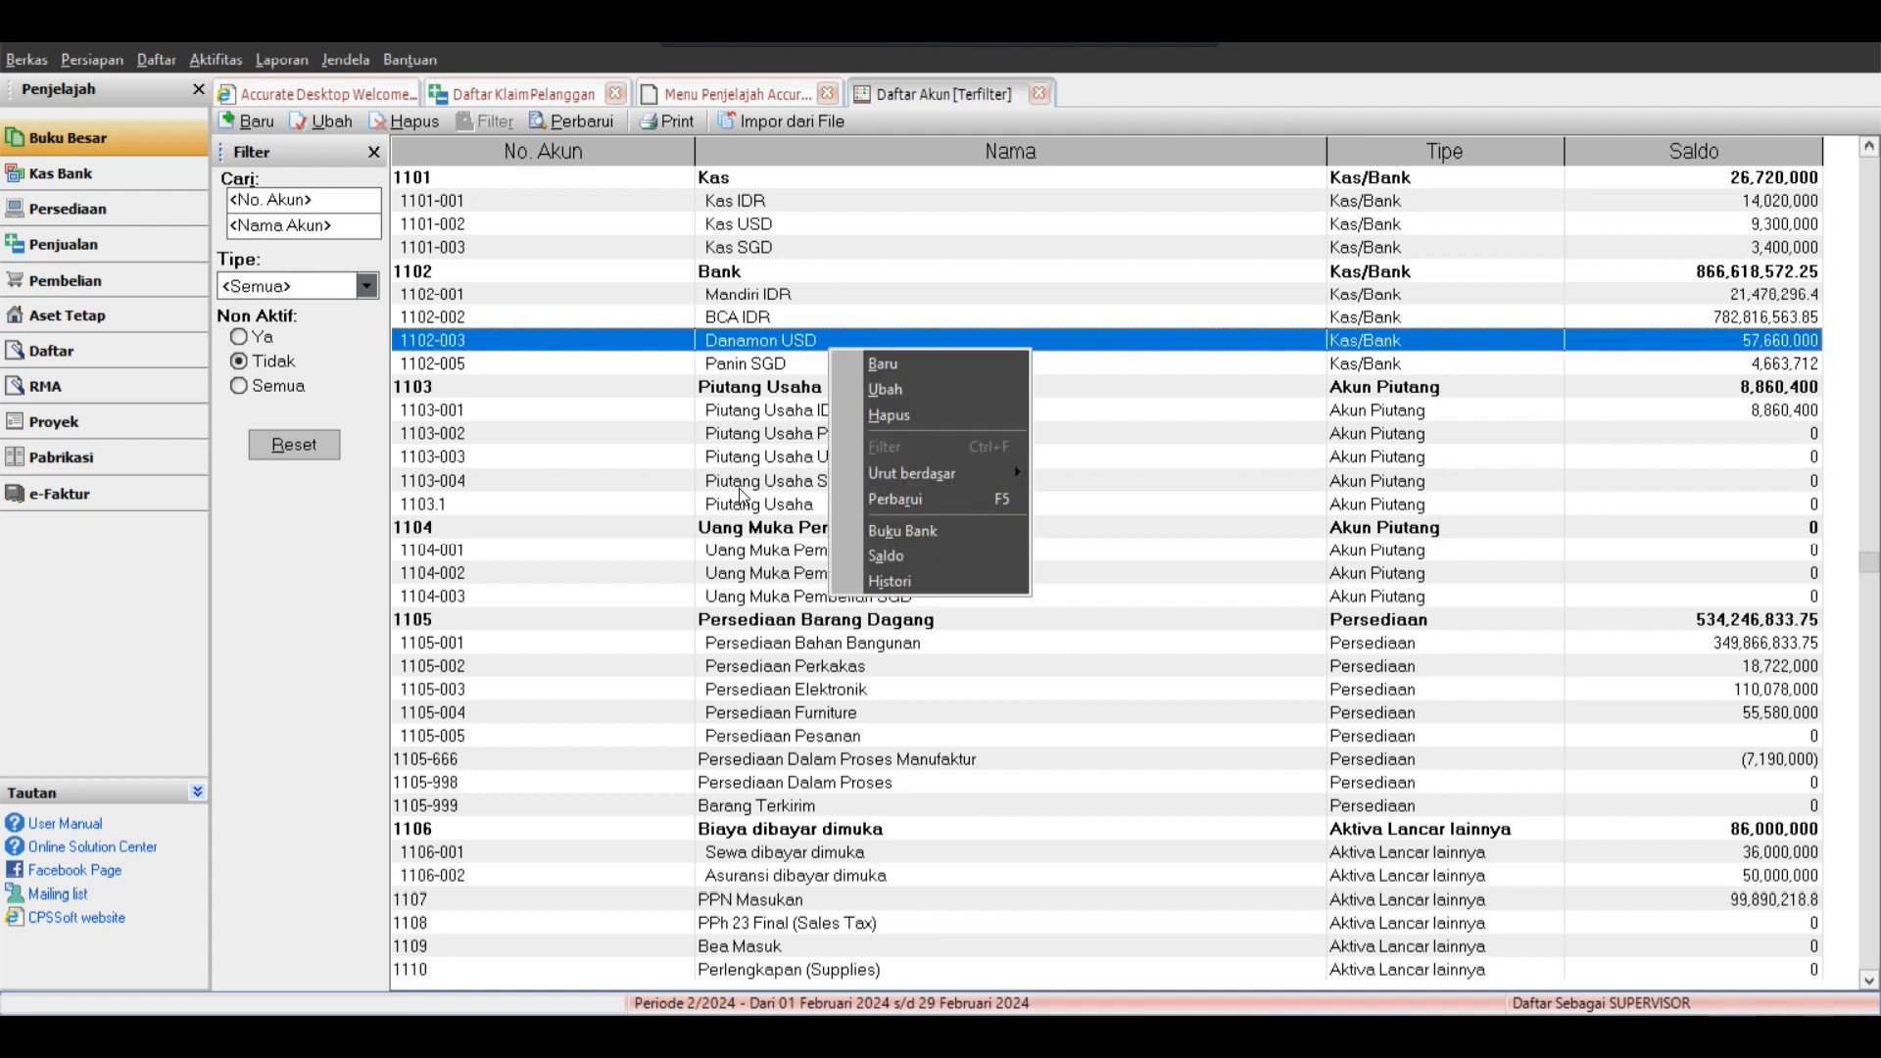
pyautogui.click(574, 487)
pyautogui.click(784, 320)
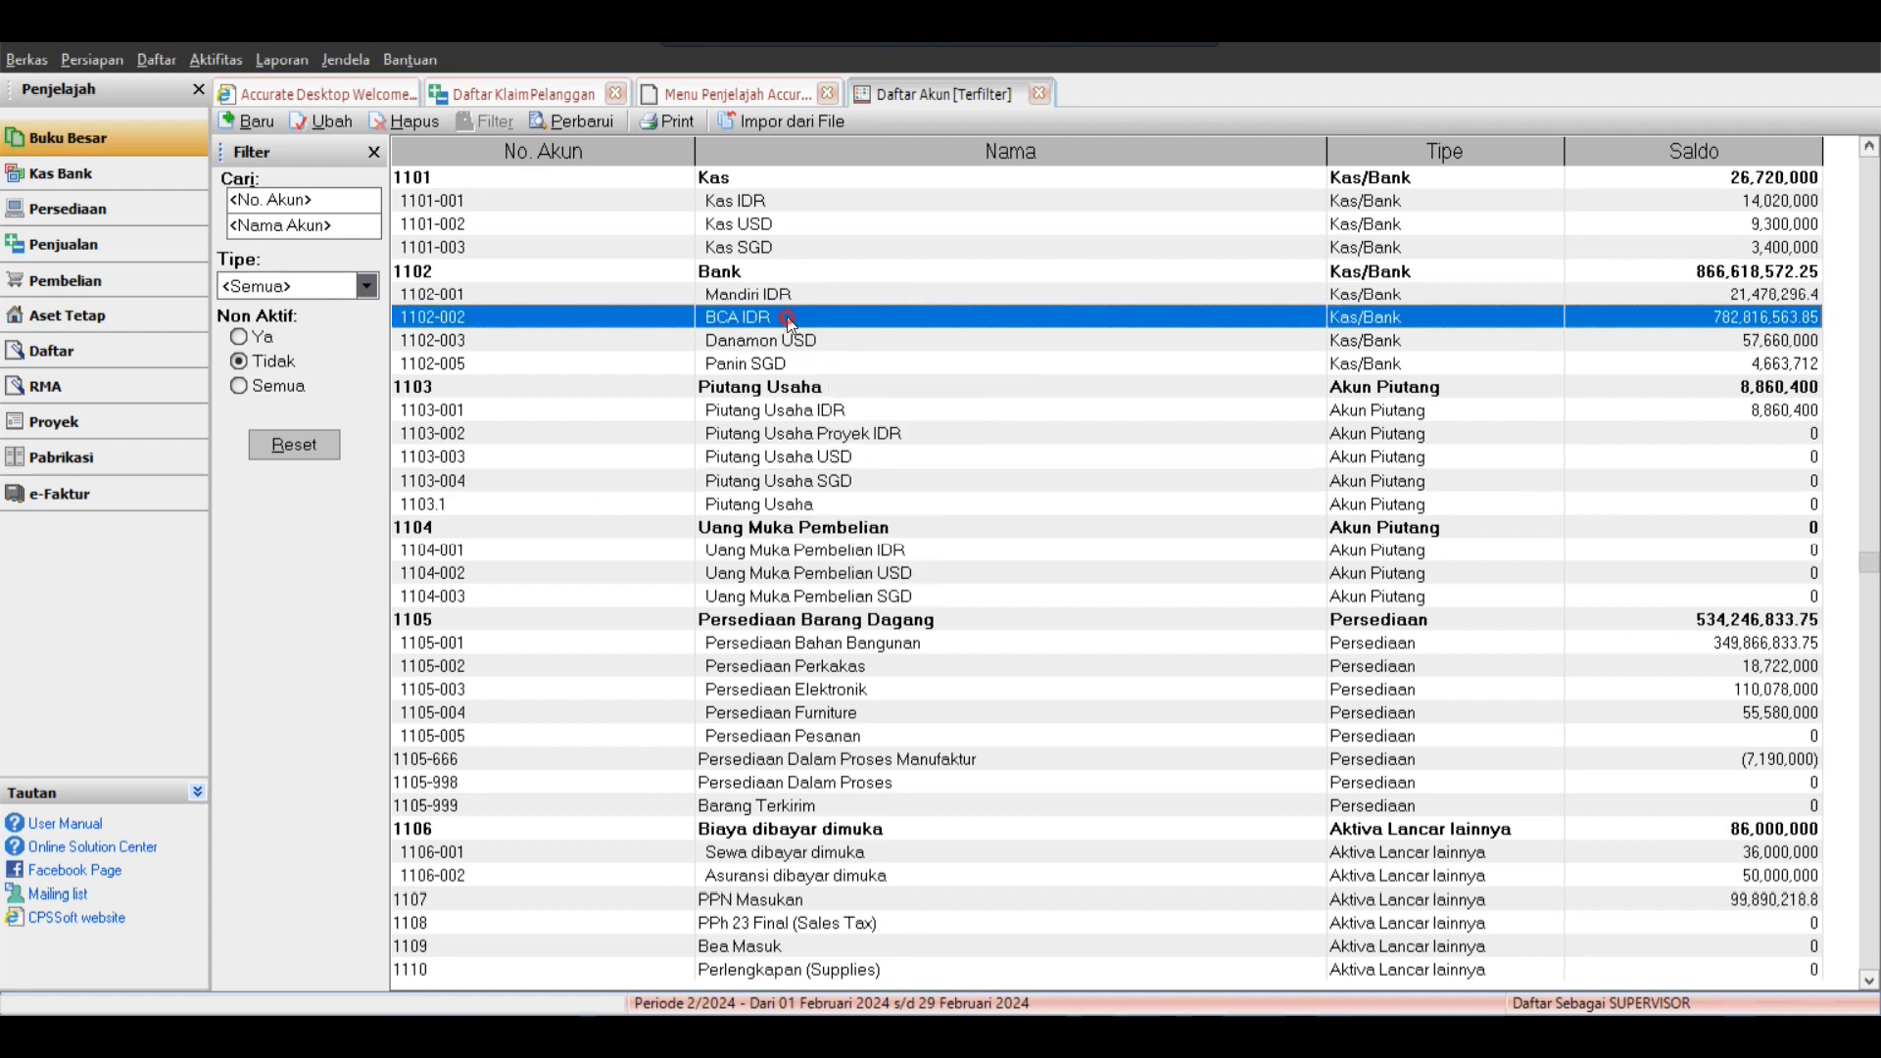
pyautogui.rightClick(763, 315)
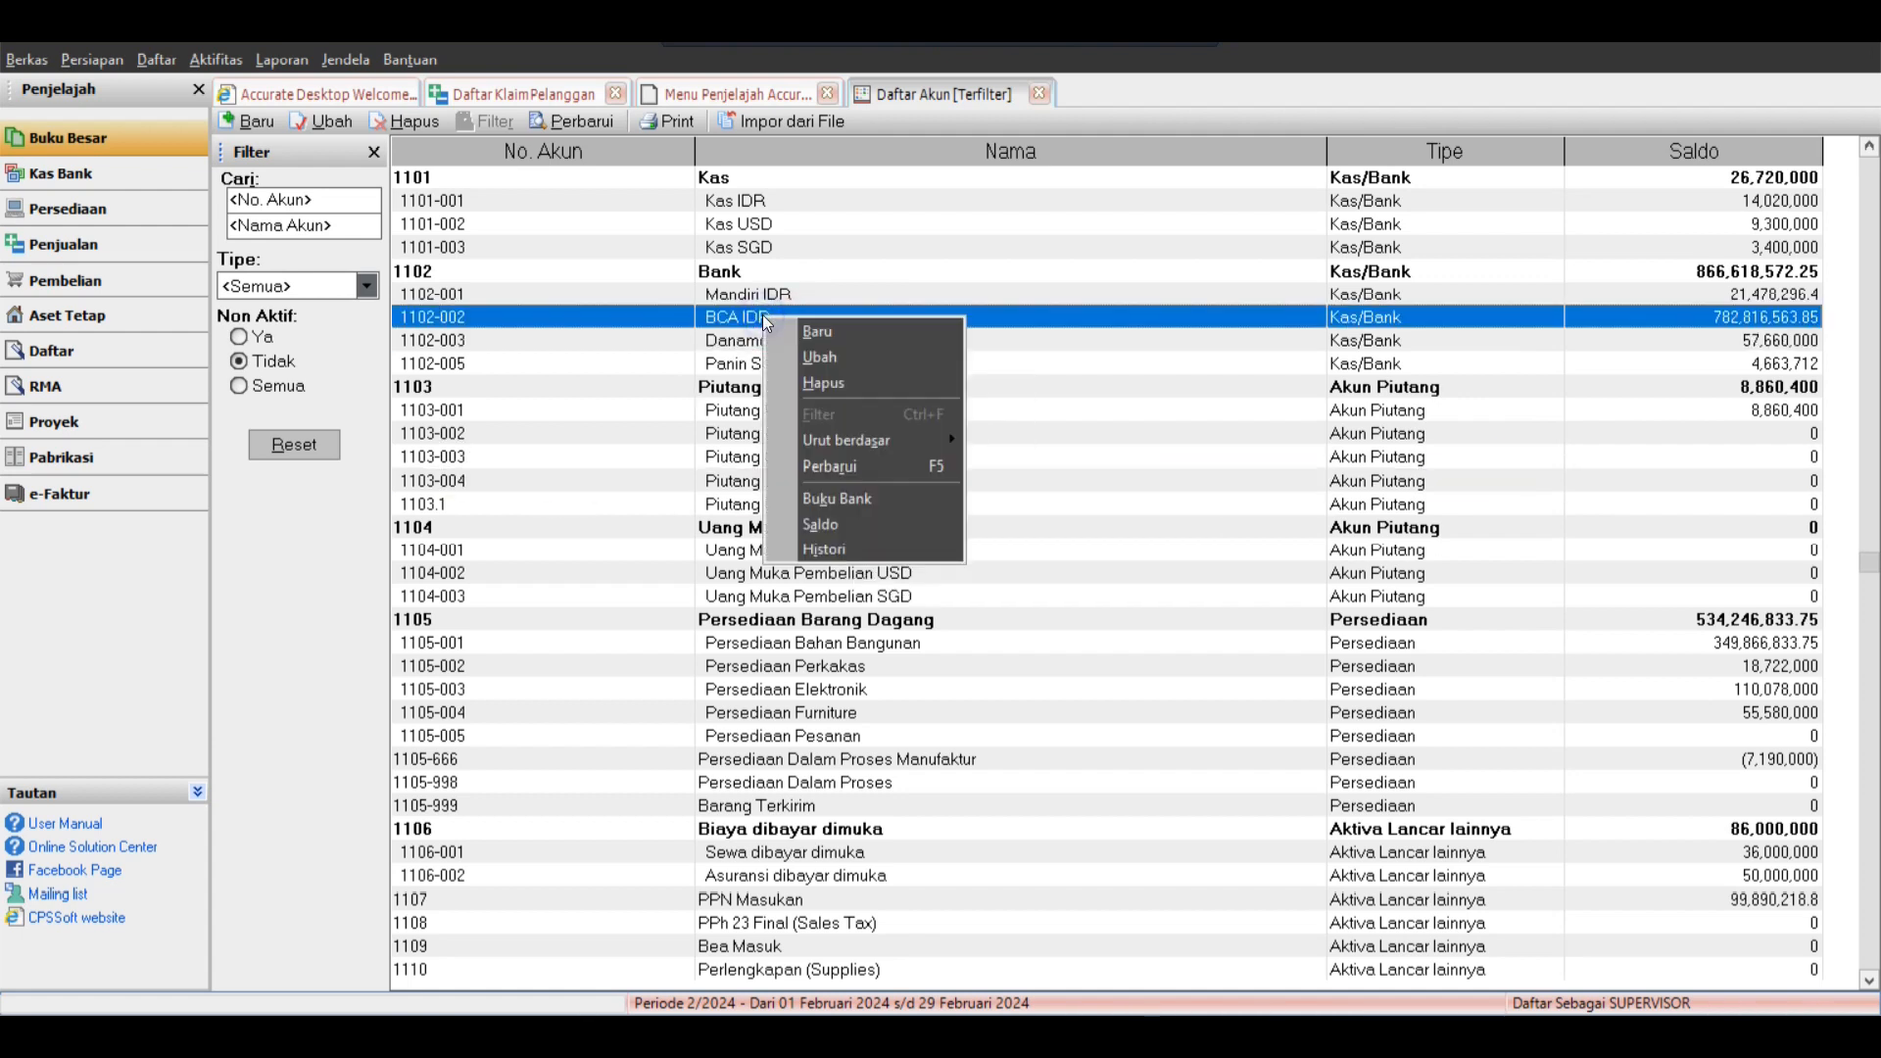
pyautogui.click(860, 382)
pyautogui.click(892, 593)
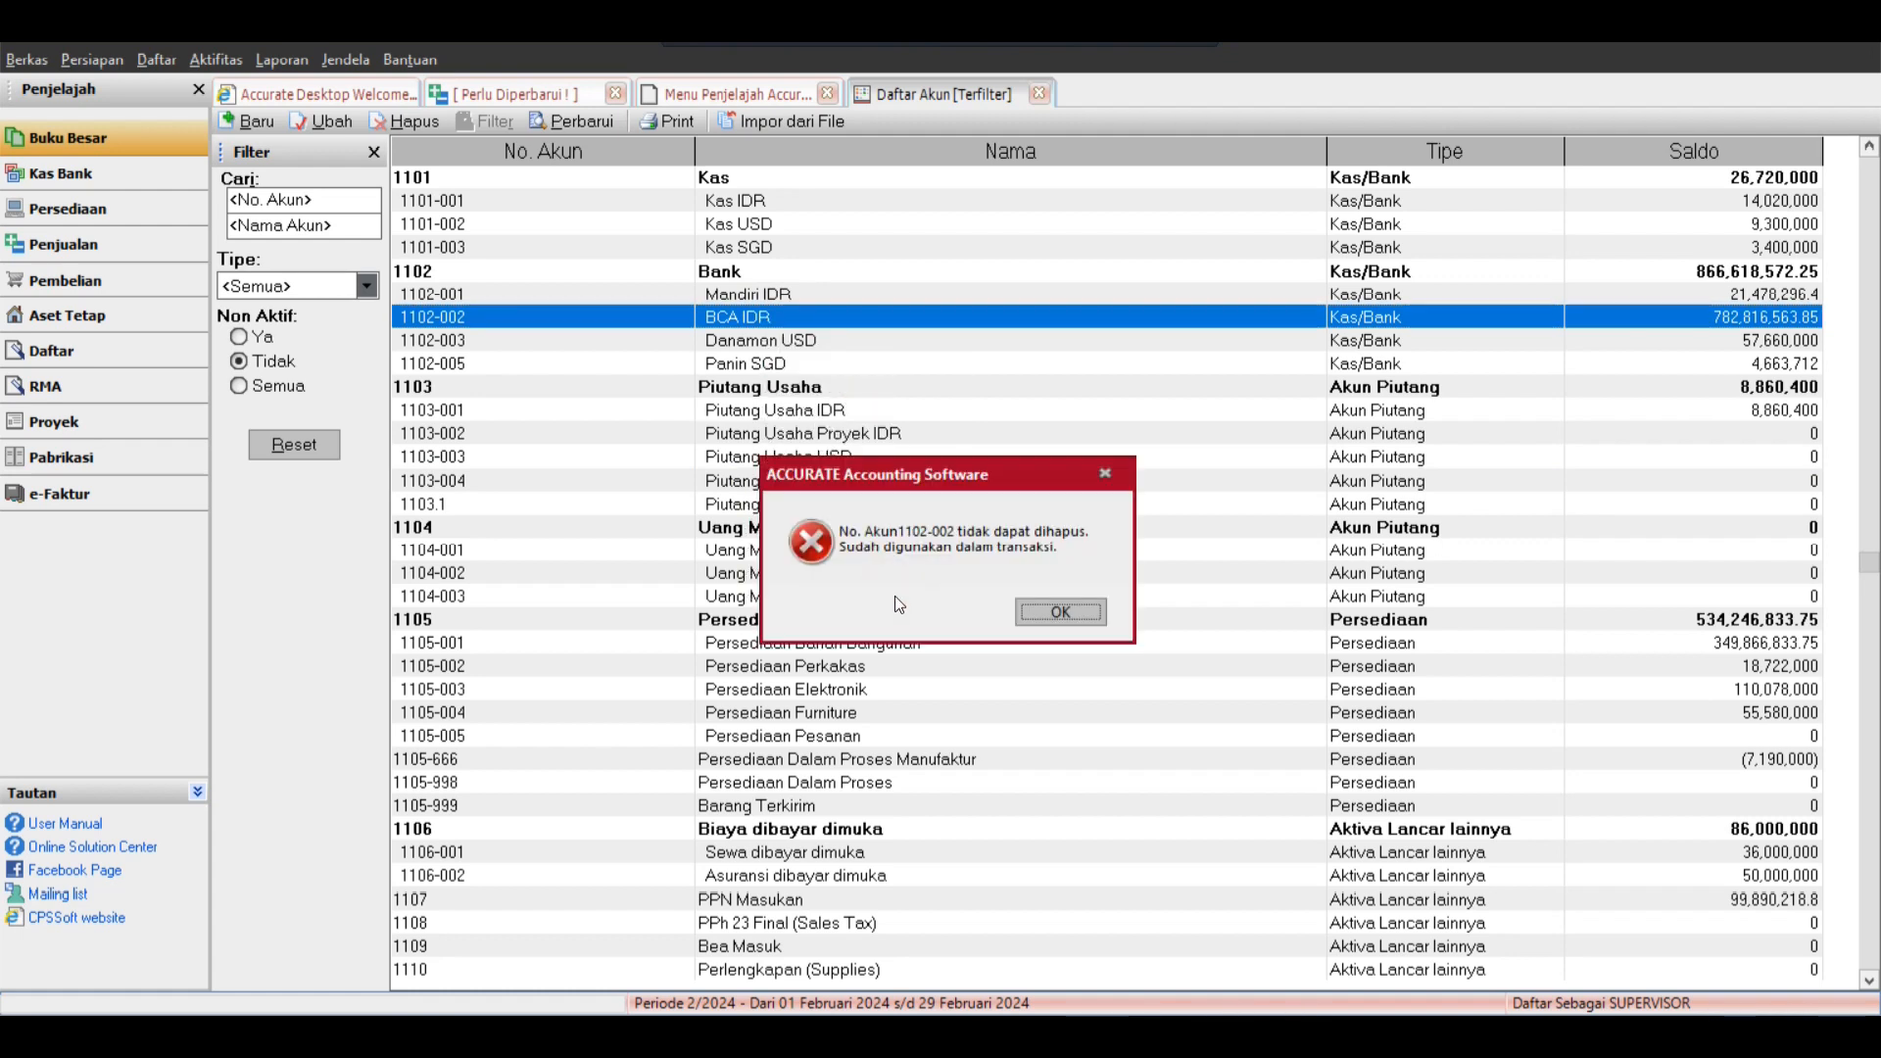
pyautogui.click(1043, 614)
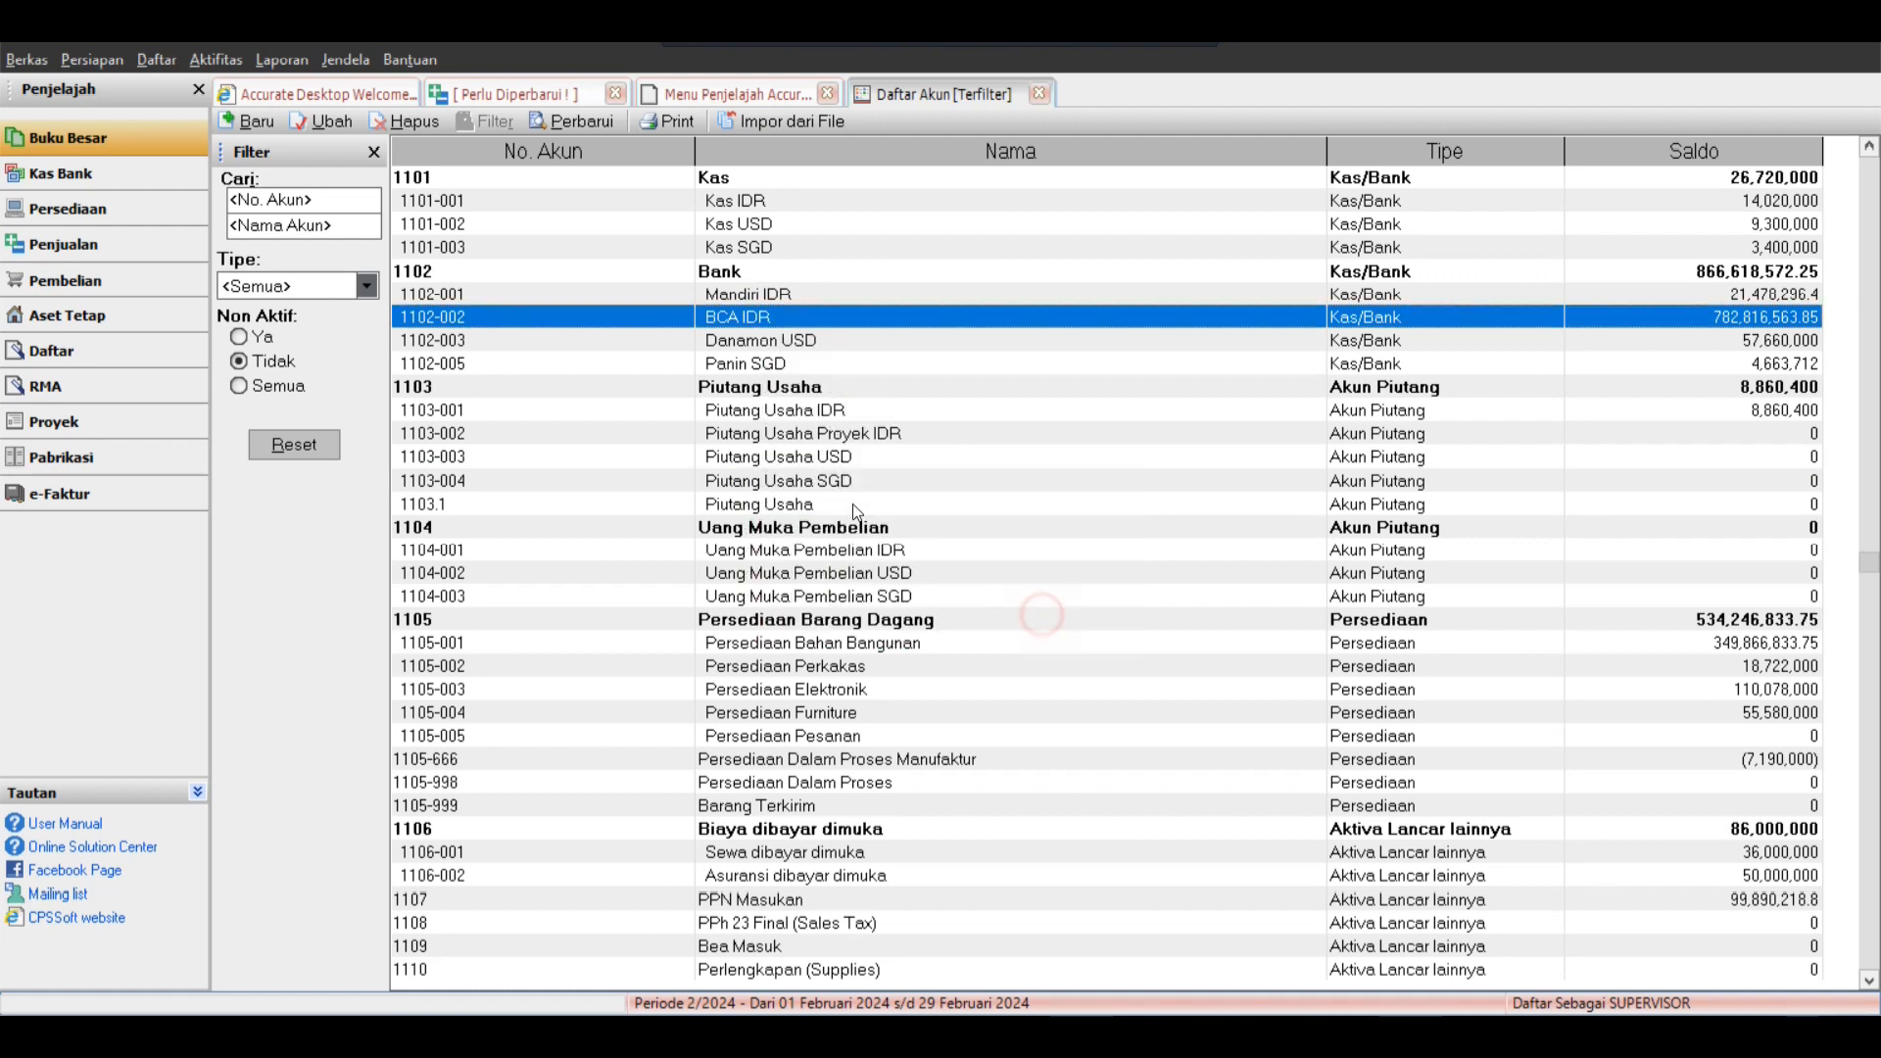
# Mark the BCA IDR account as Non Aktif, save it and refresh the account list.
pyautogui.click(785, 410)
pyautogui.click(770, 317)
pyautogui.doubleClick(768, 315)
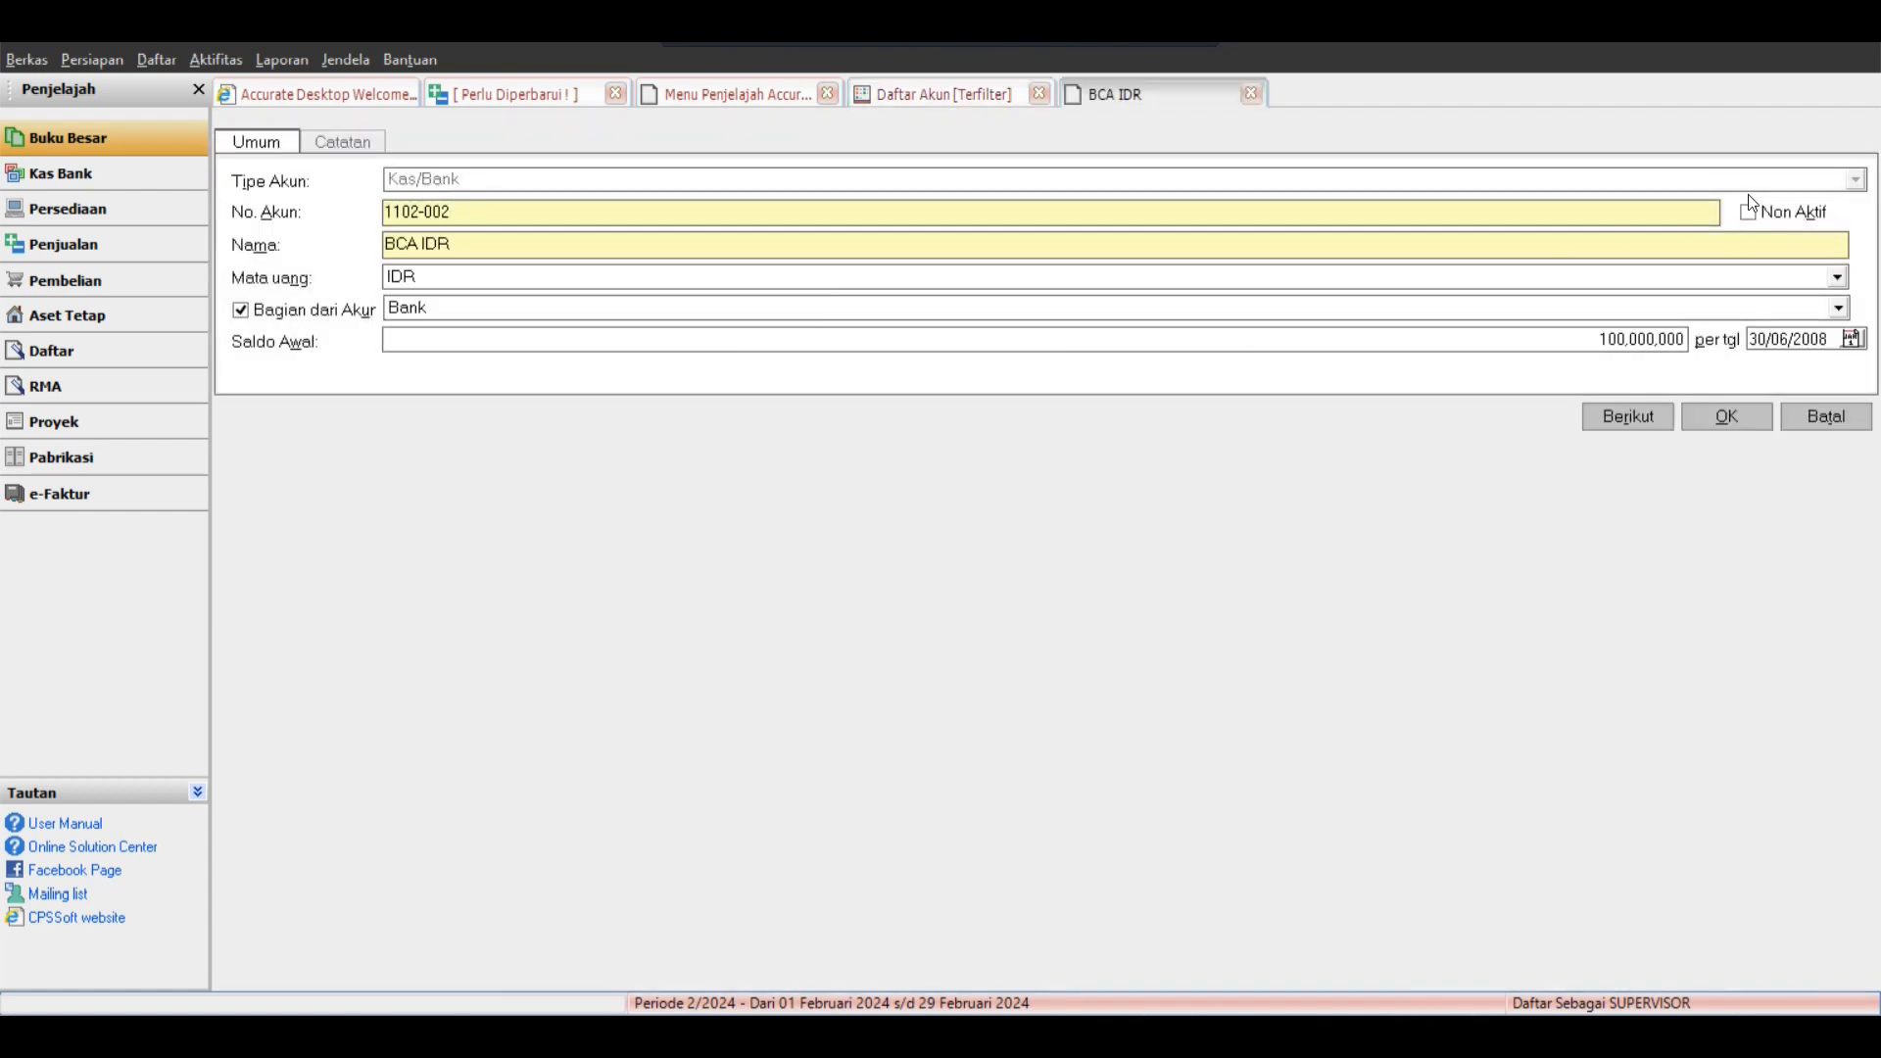
pyautogui.click(1715, 417)
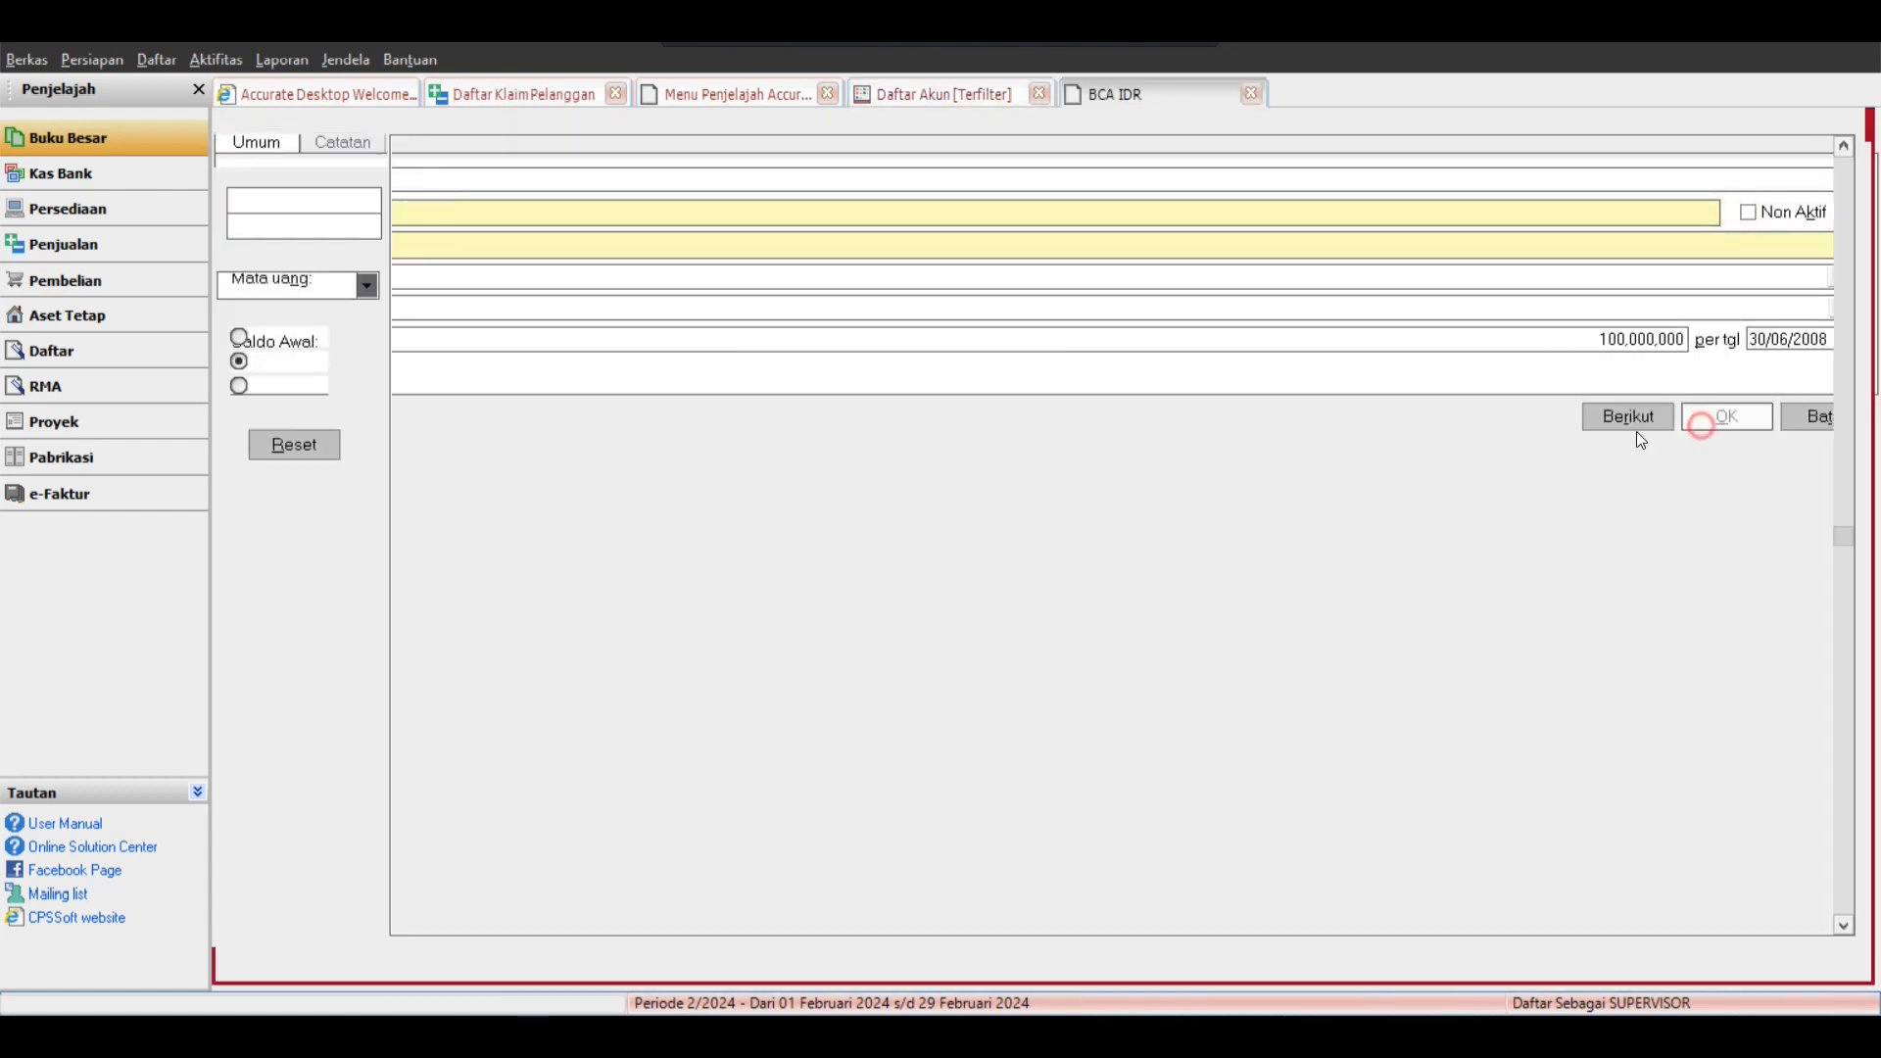
pyautogui.click(576, 122)
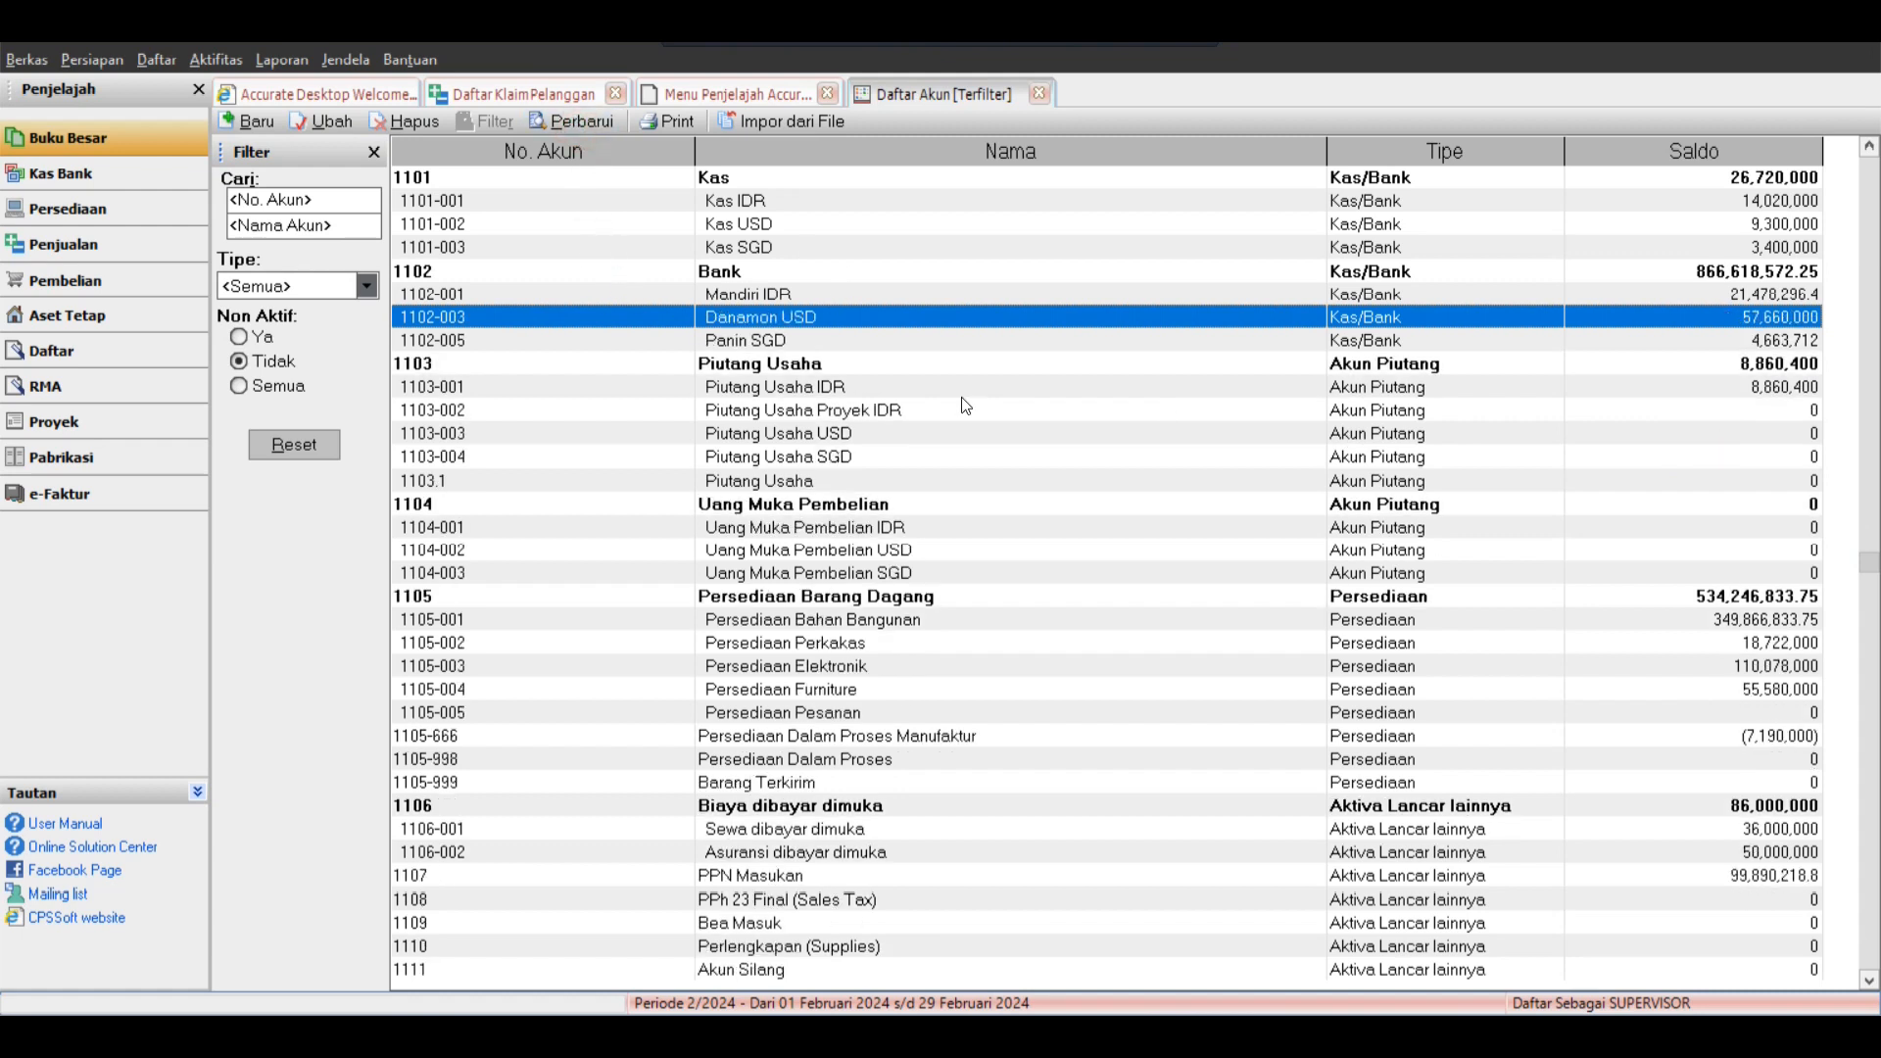
pyautogui.click(836, 361)
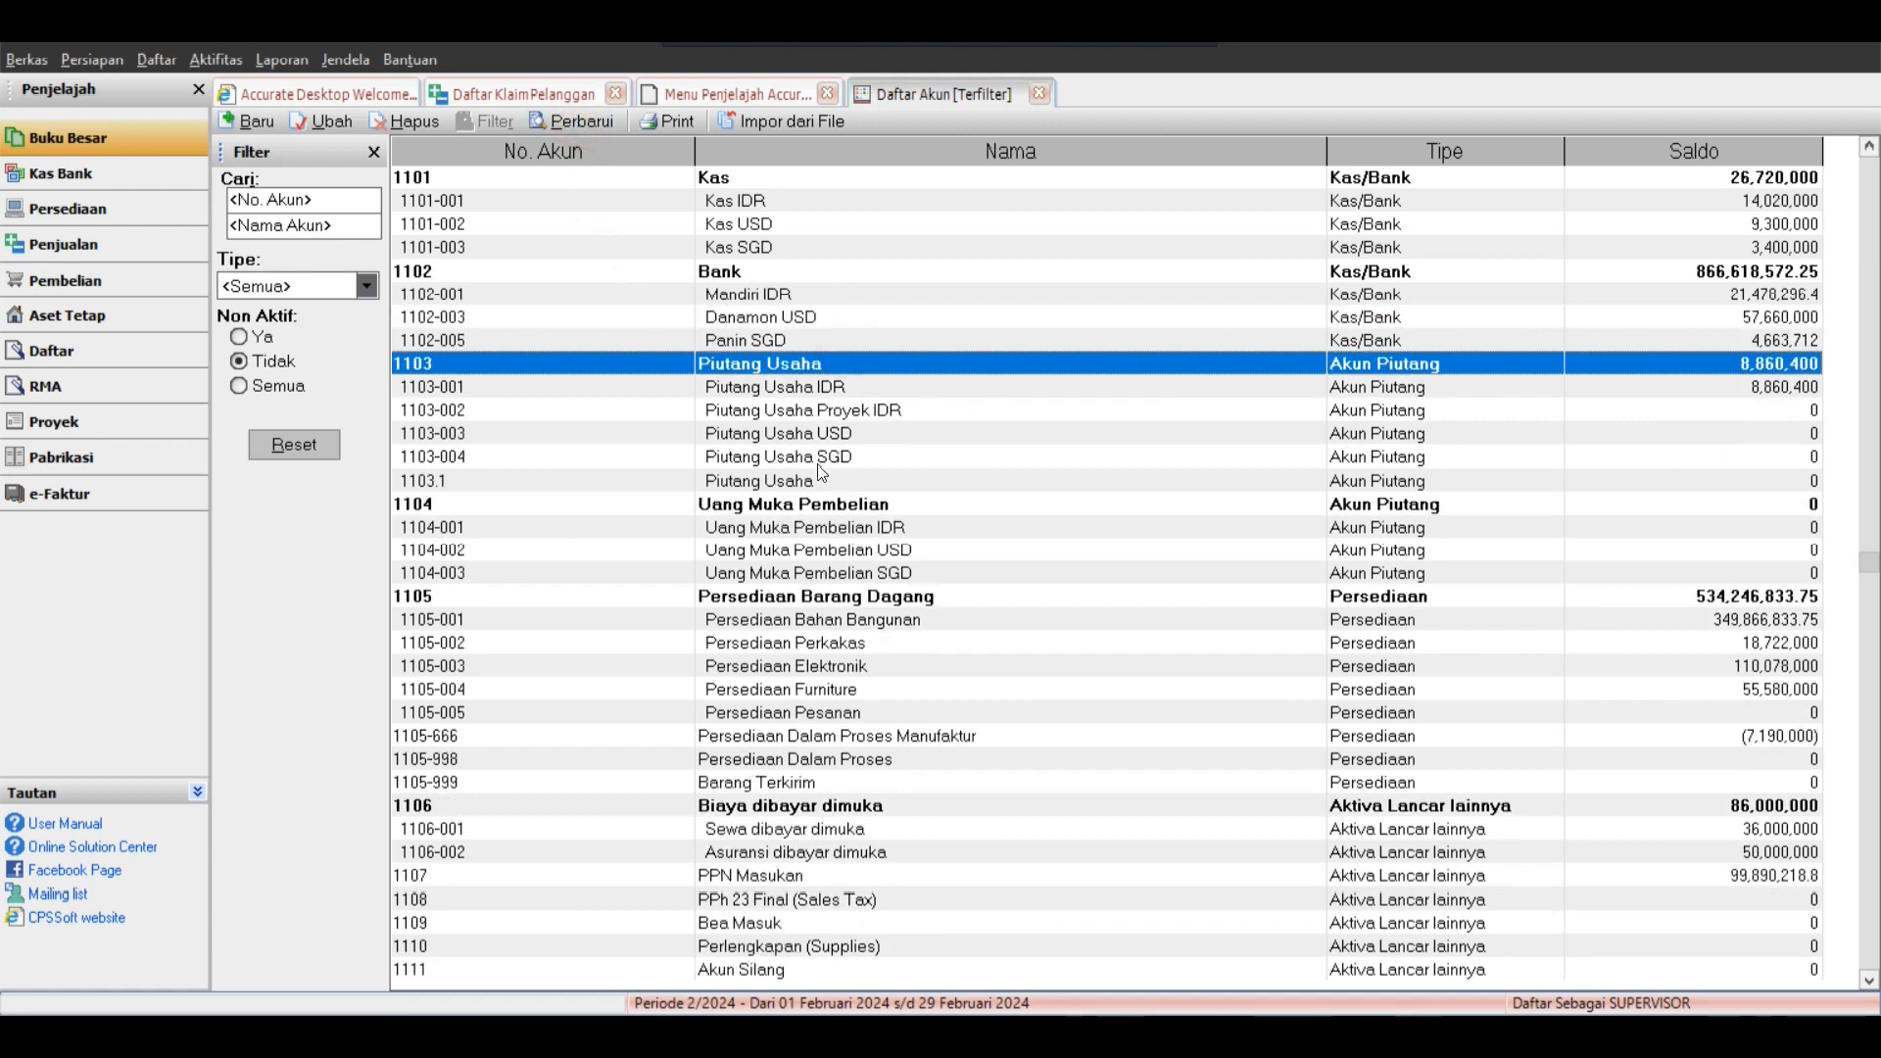
# Filter the list to inactive accounts, then reactivate BCA IDR by clearing its Non Aktif option and save.
pyautogui.click(241, 340)
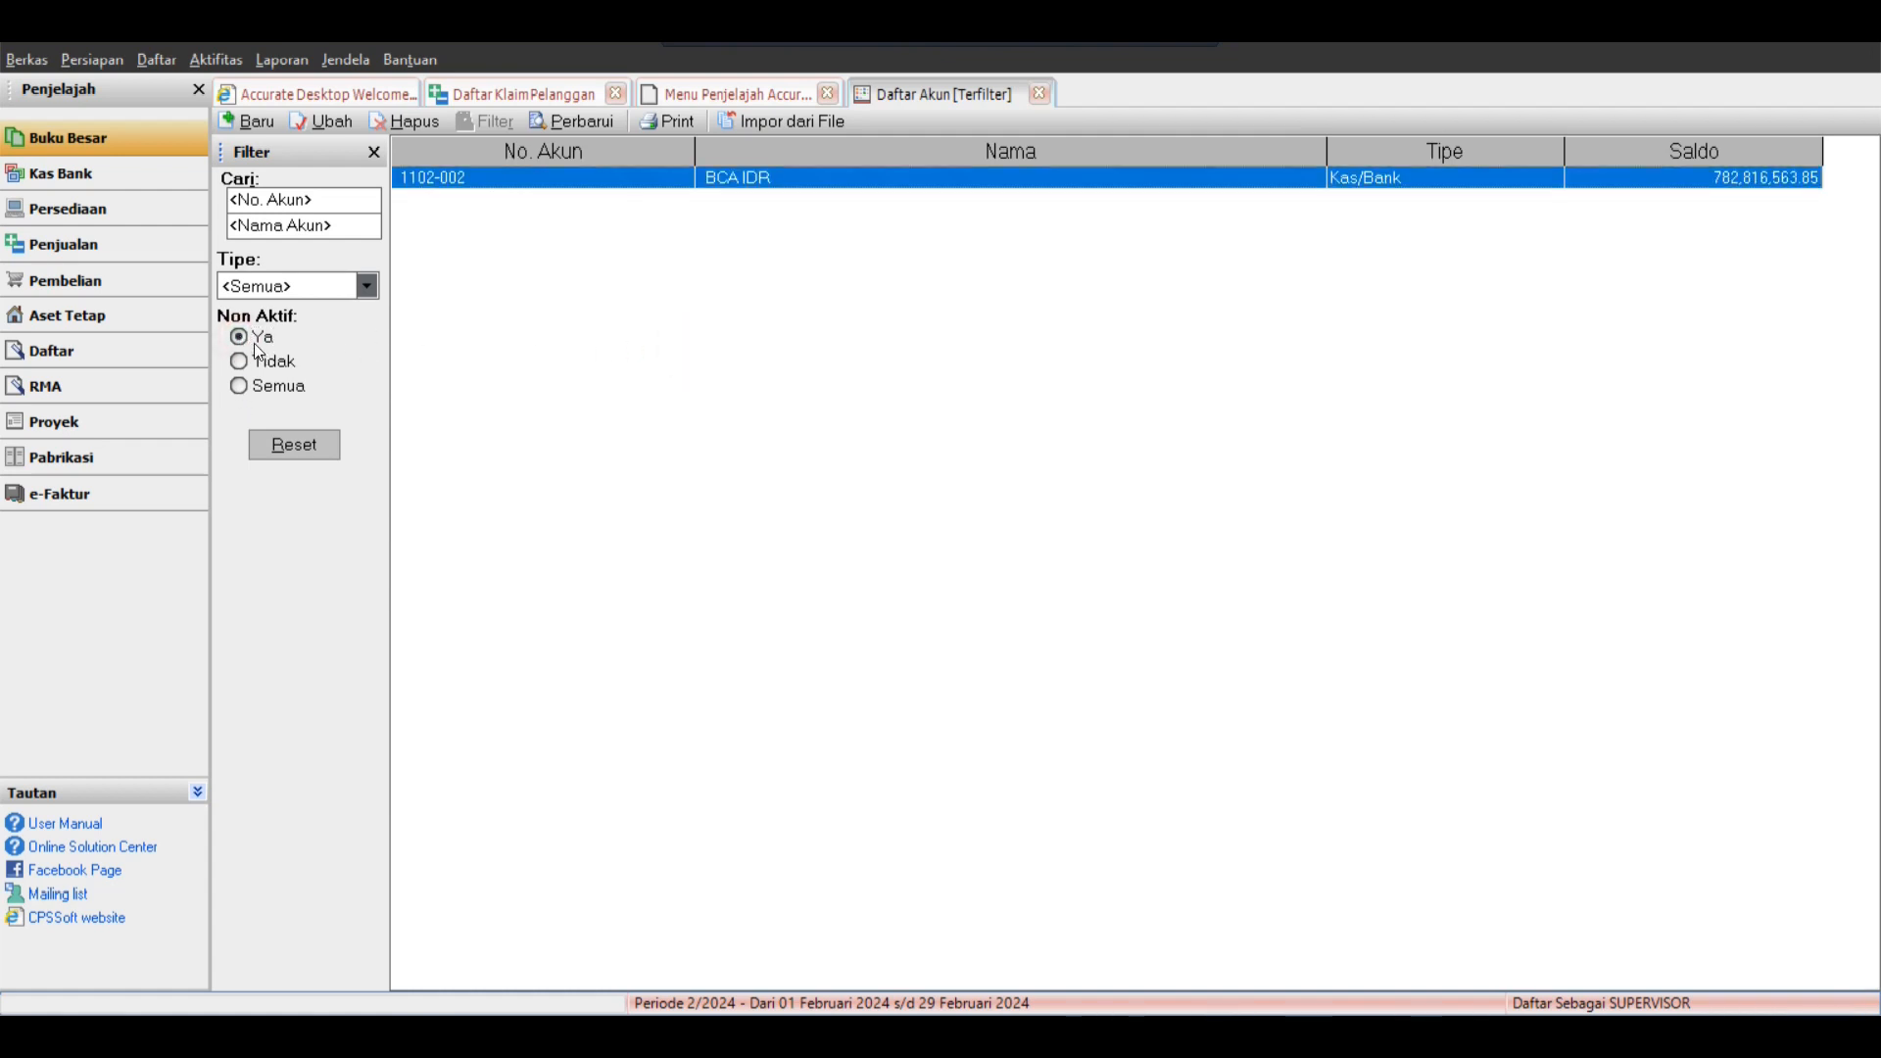
pyautogui.doubleClick(831, 178)
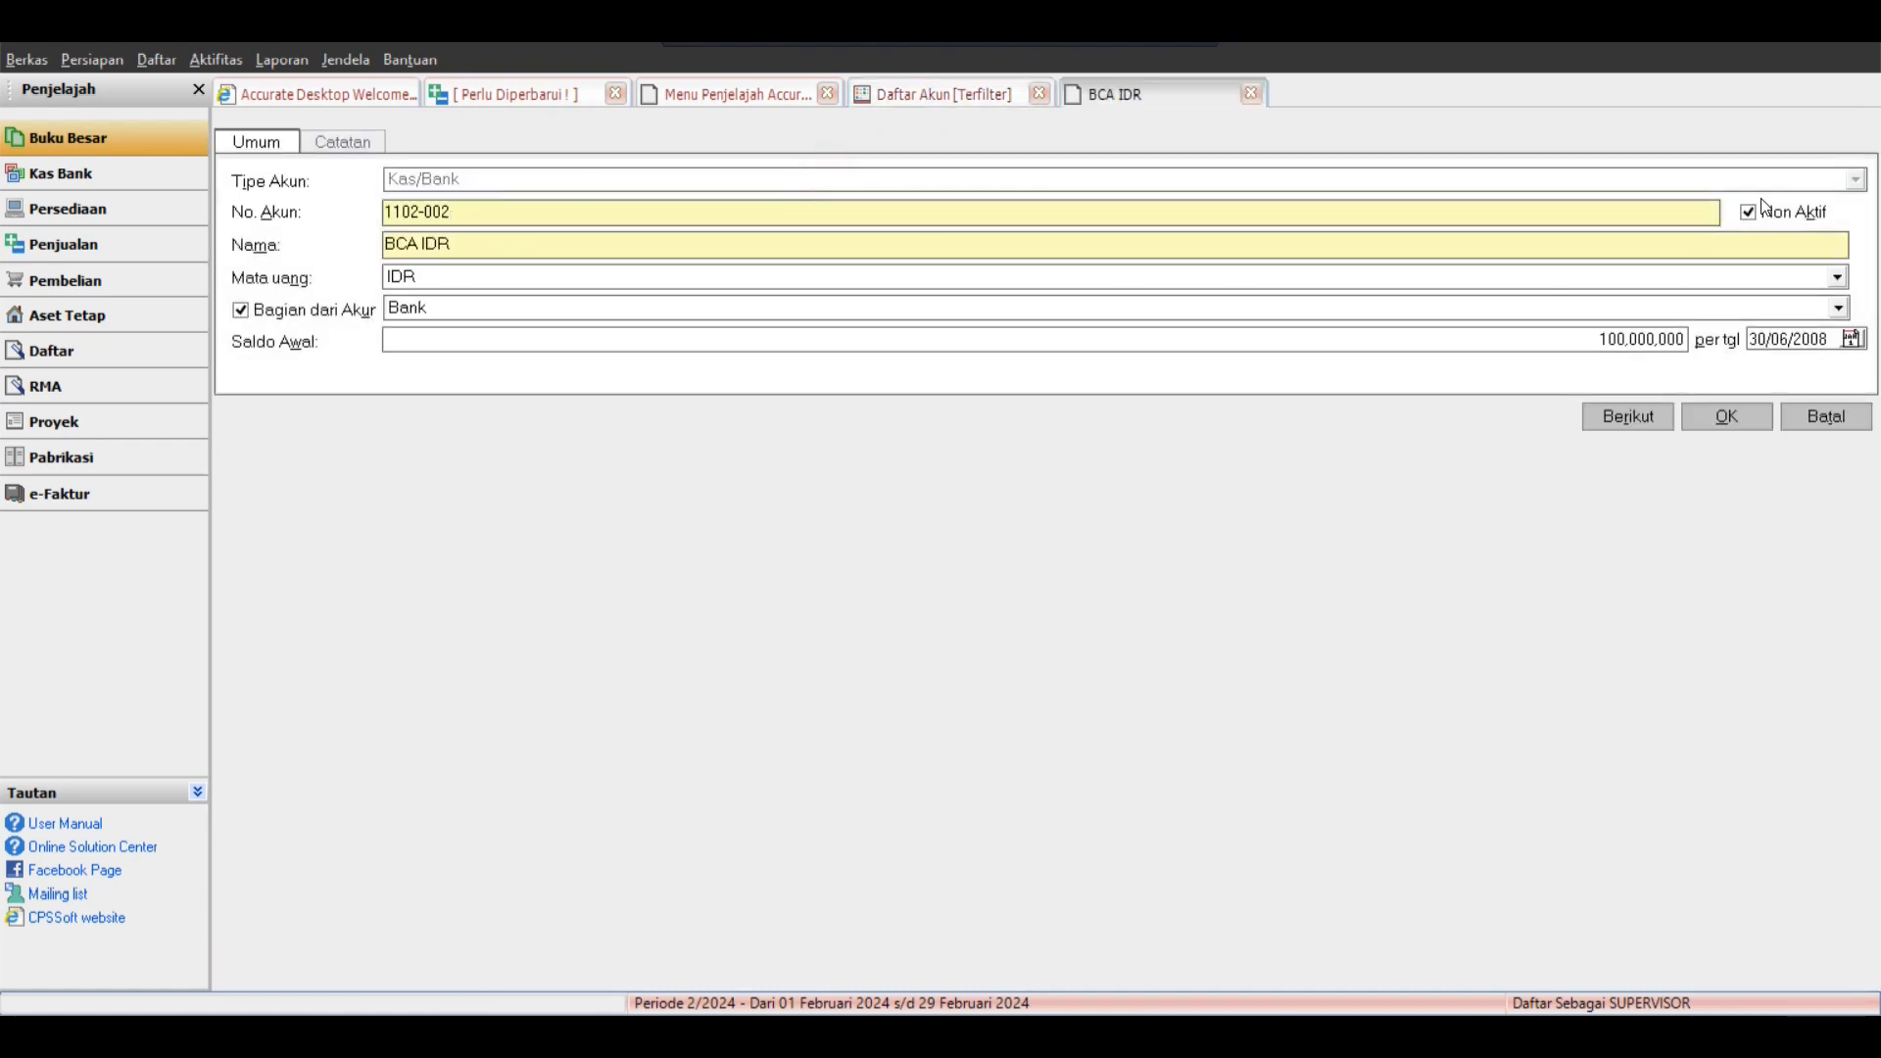
pyautogui.click(1749, 211)
pyautogui.click(1724, 417)
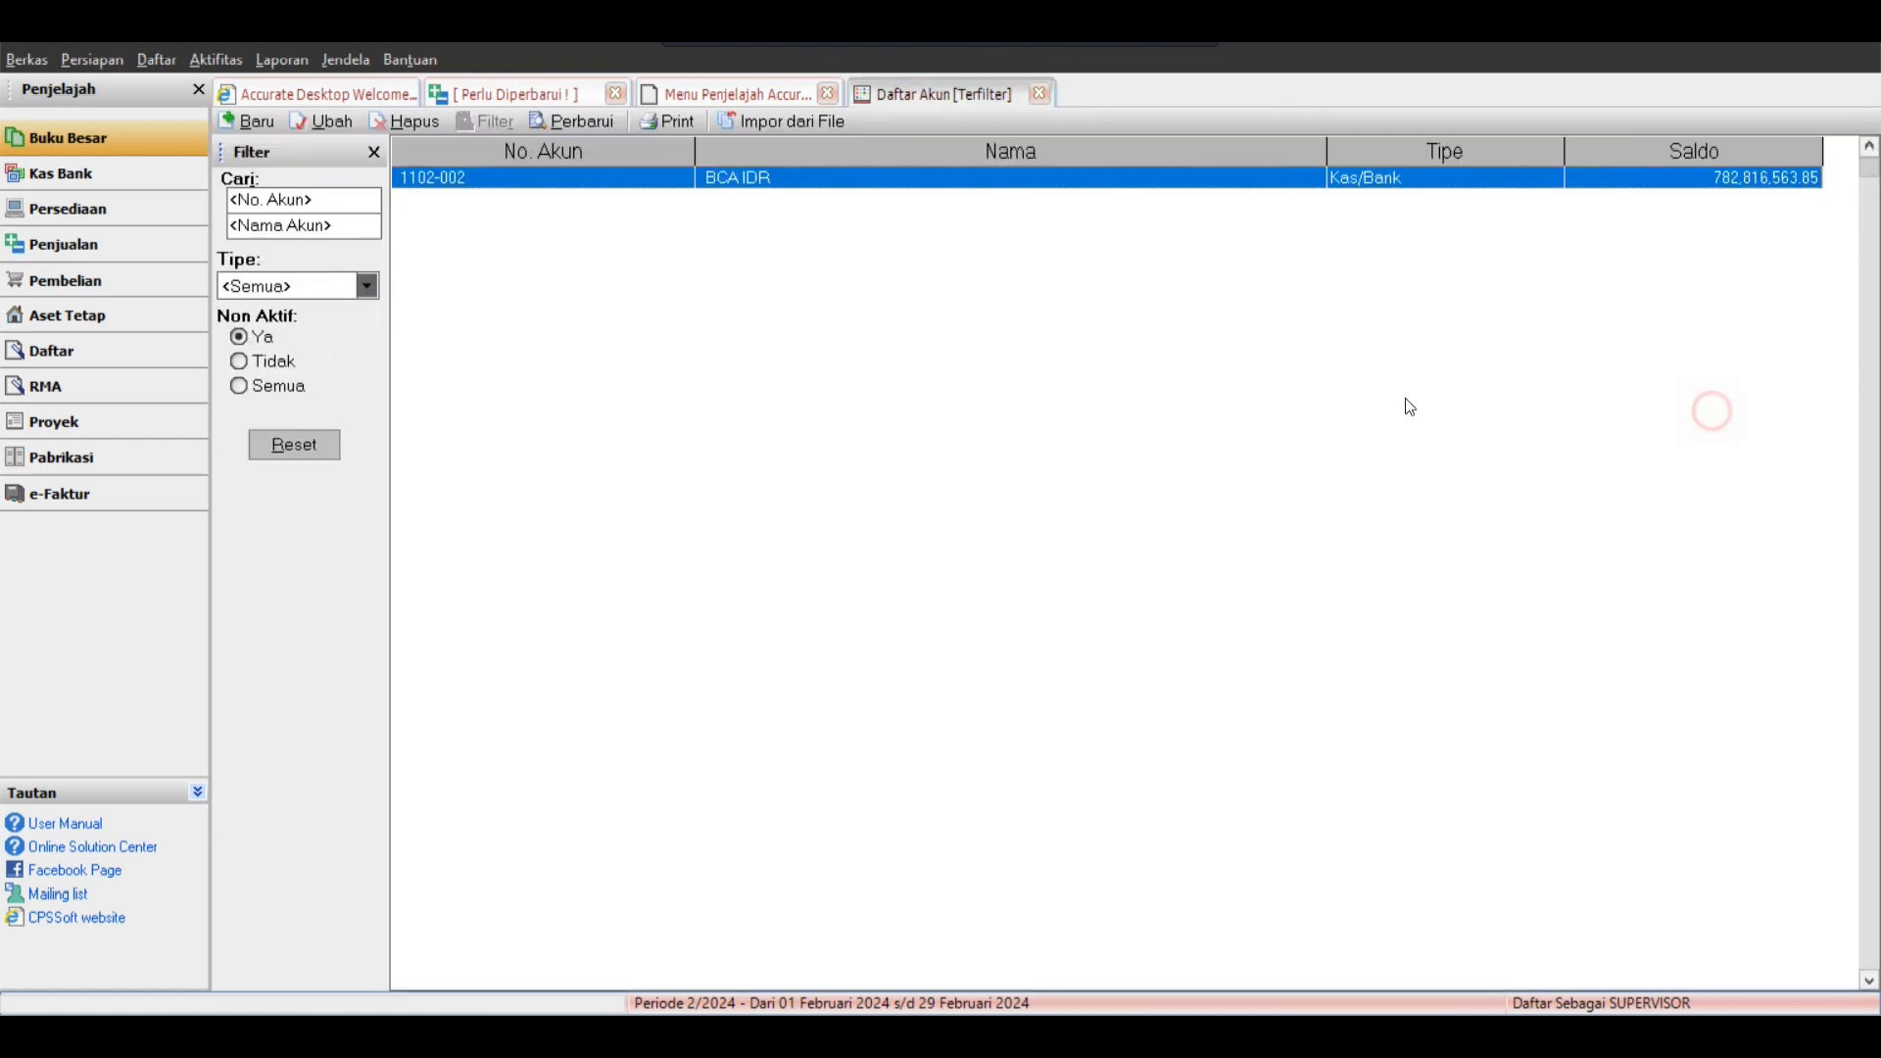
# Refresh the account list and filter it to accounts whose Non Aktif status is Tidak.
pyautogui.click(573, 121)
pyautogui.click(282, 362)
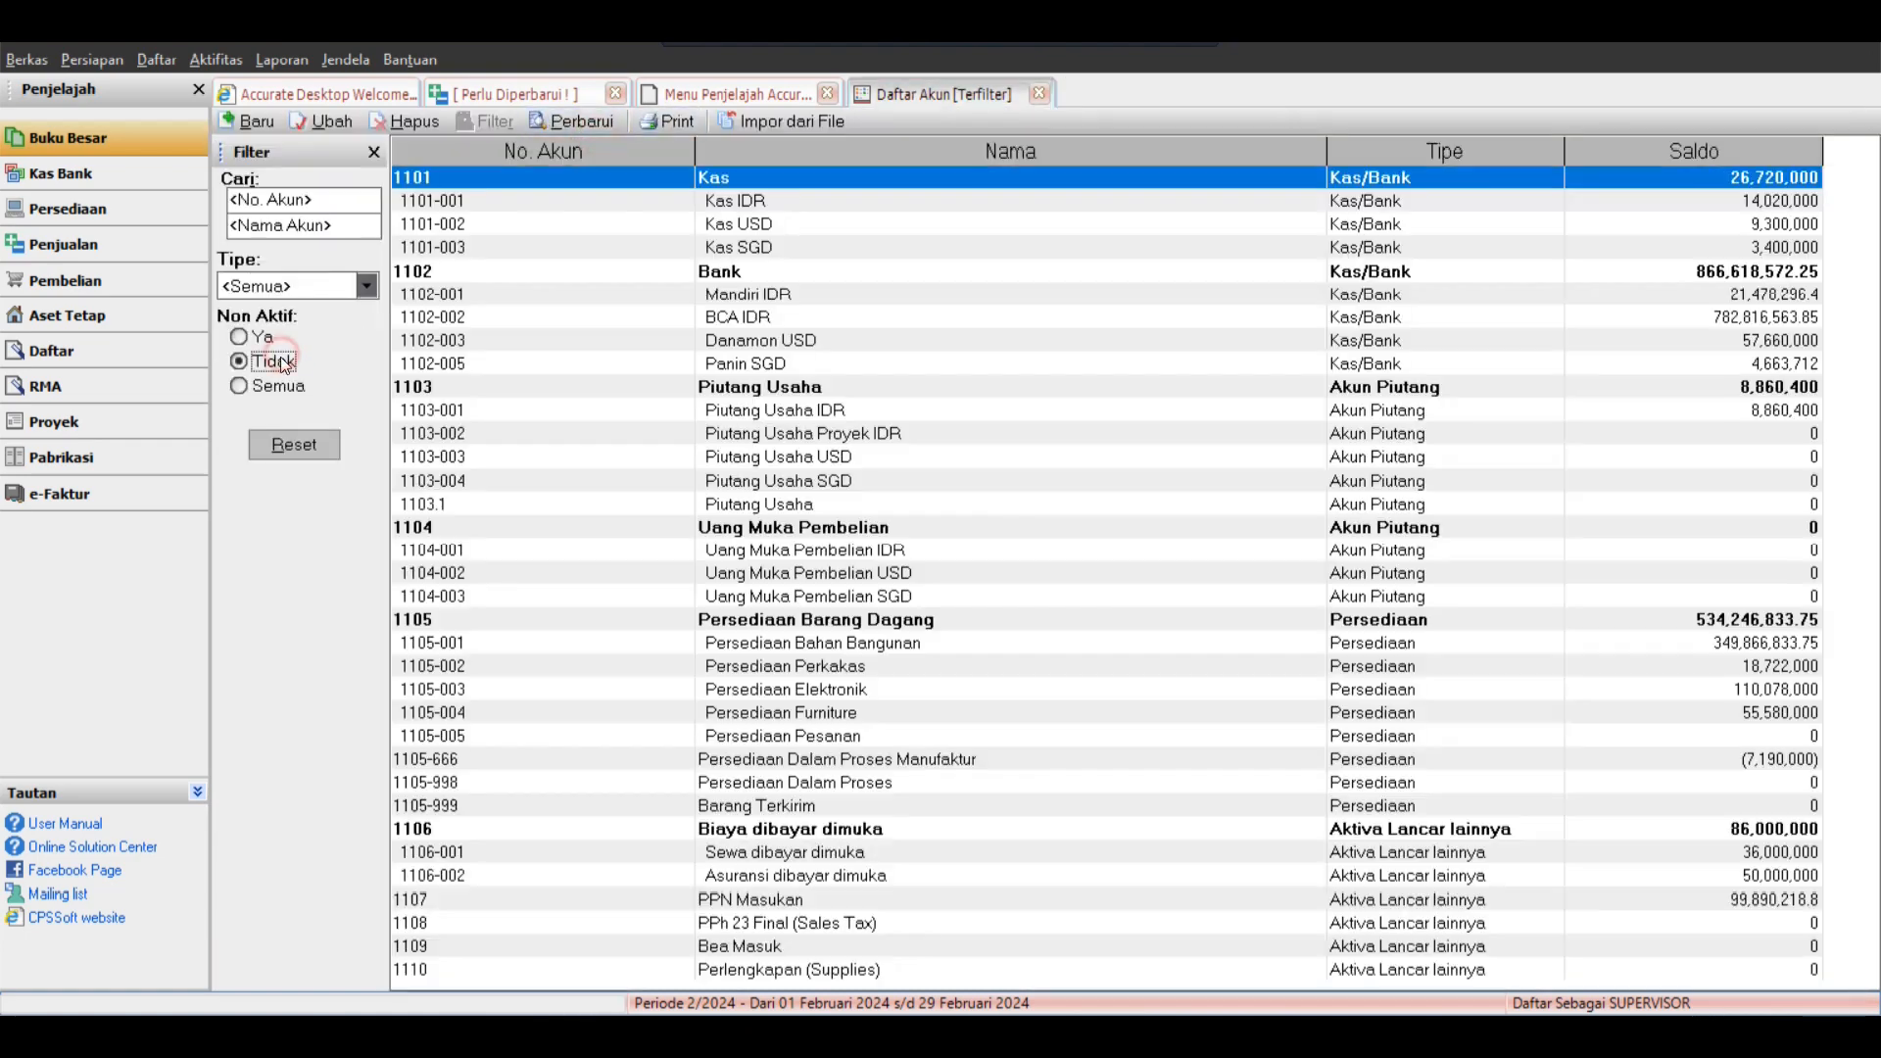
pyautogui.click(774, 317)
pyautogui.click(813, 360)
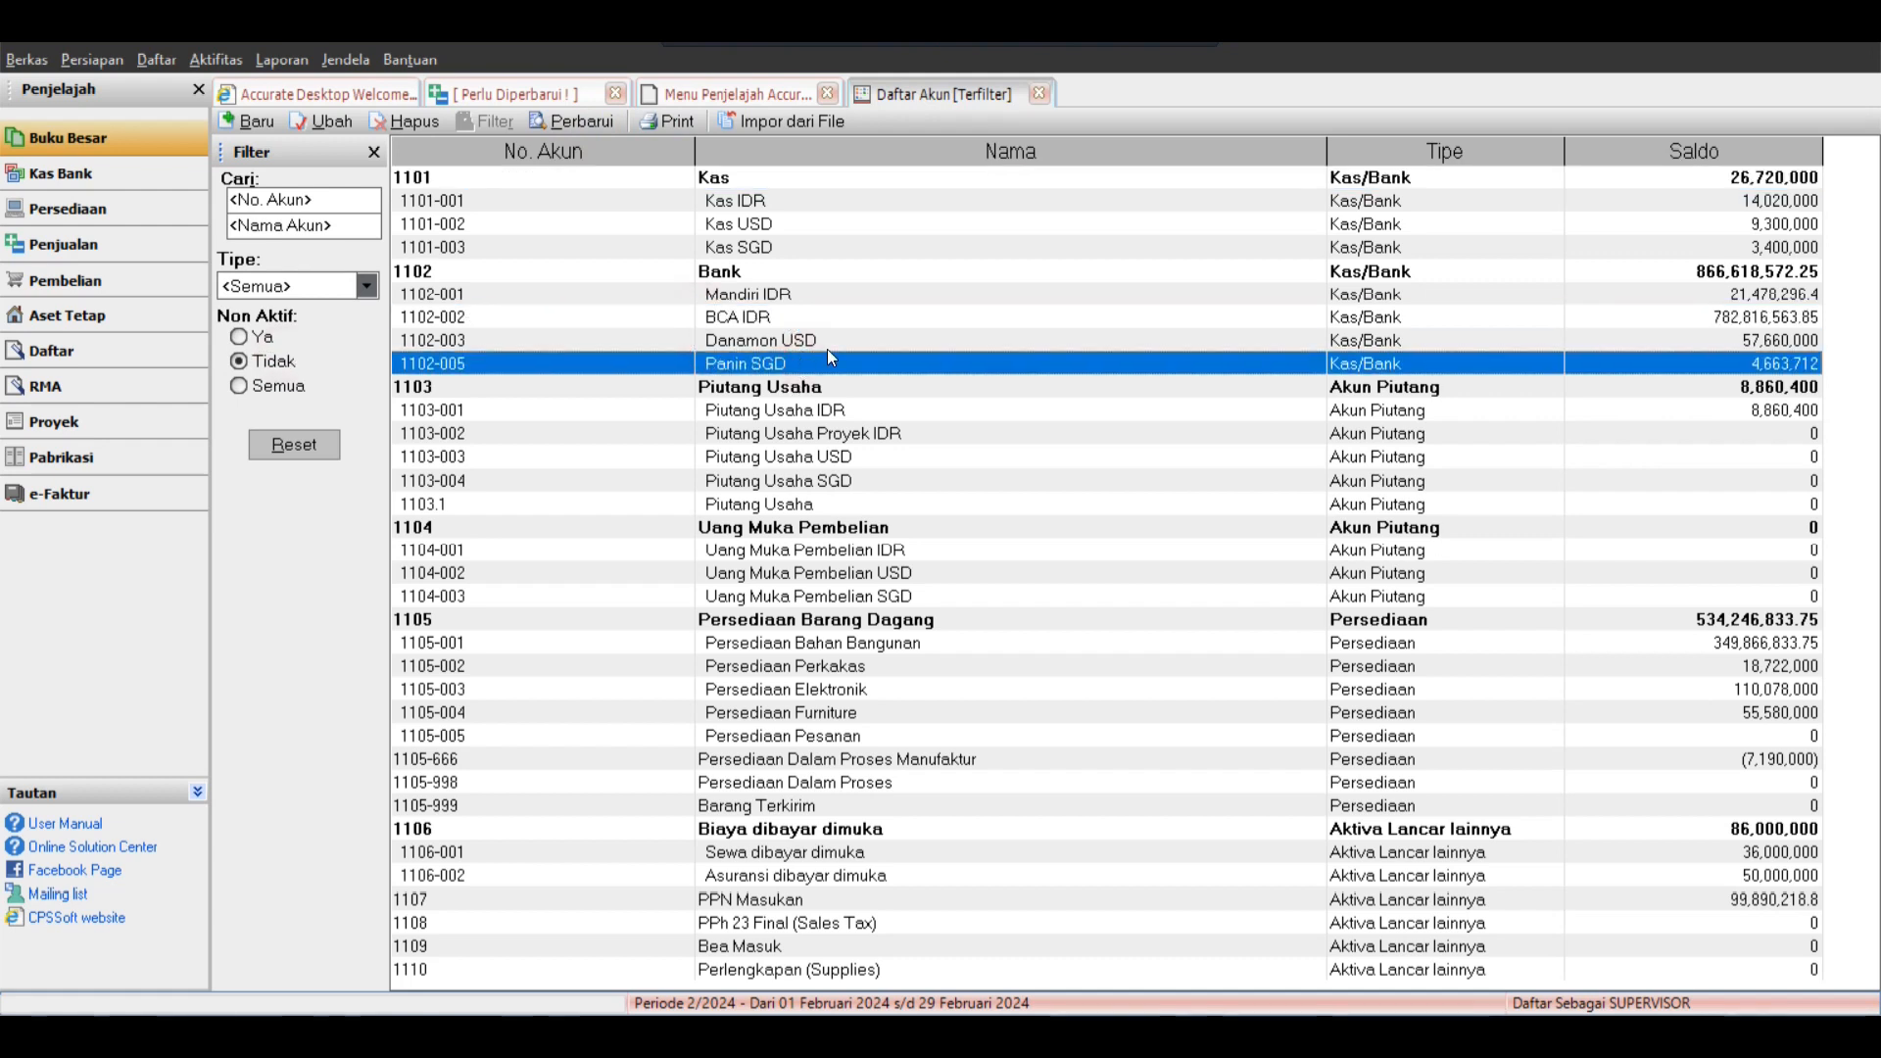
# Examine the type, number, name and parent-account fields of a blank new-account form, and cancel it without saving.
pyautogui.click(253, 121)
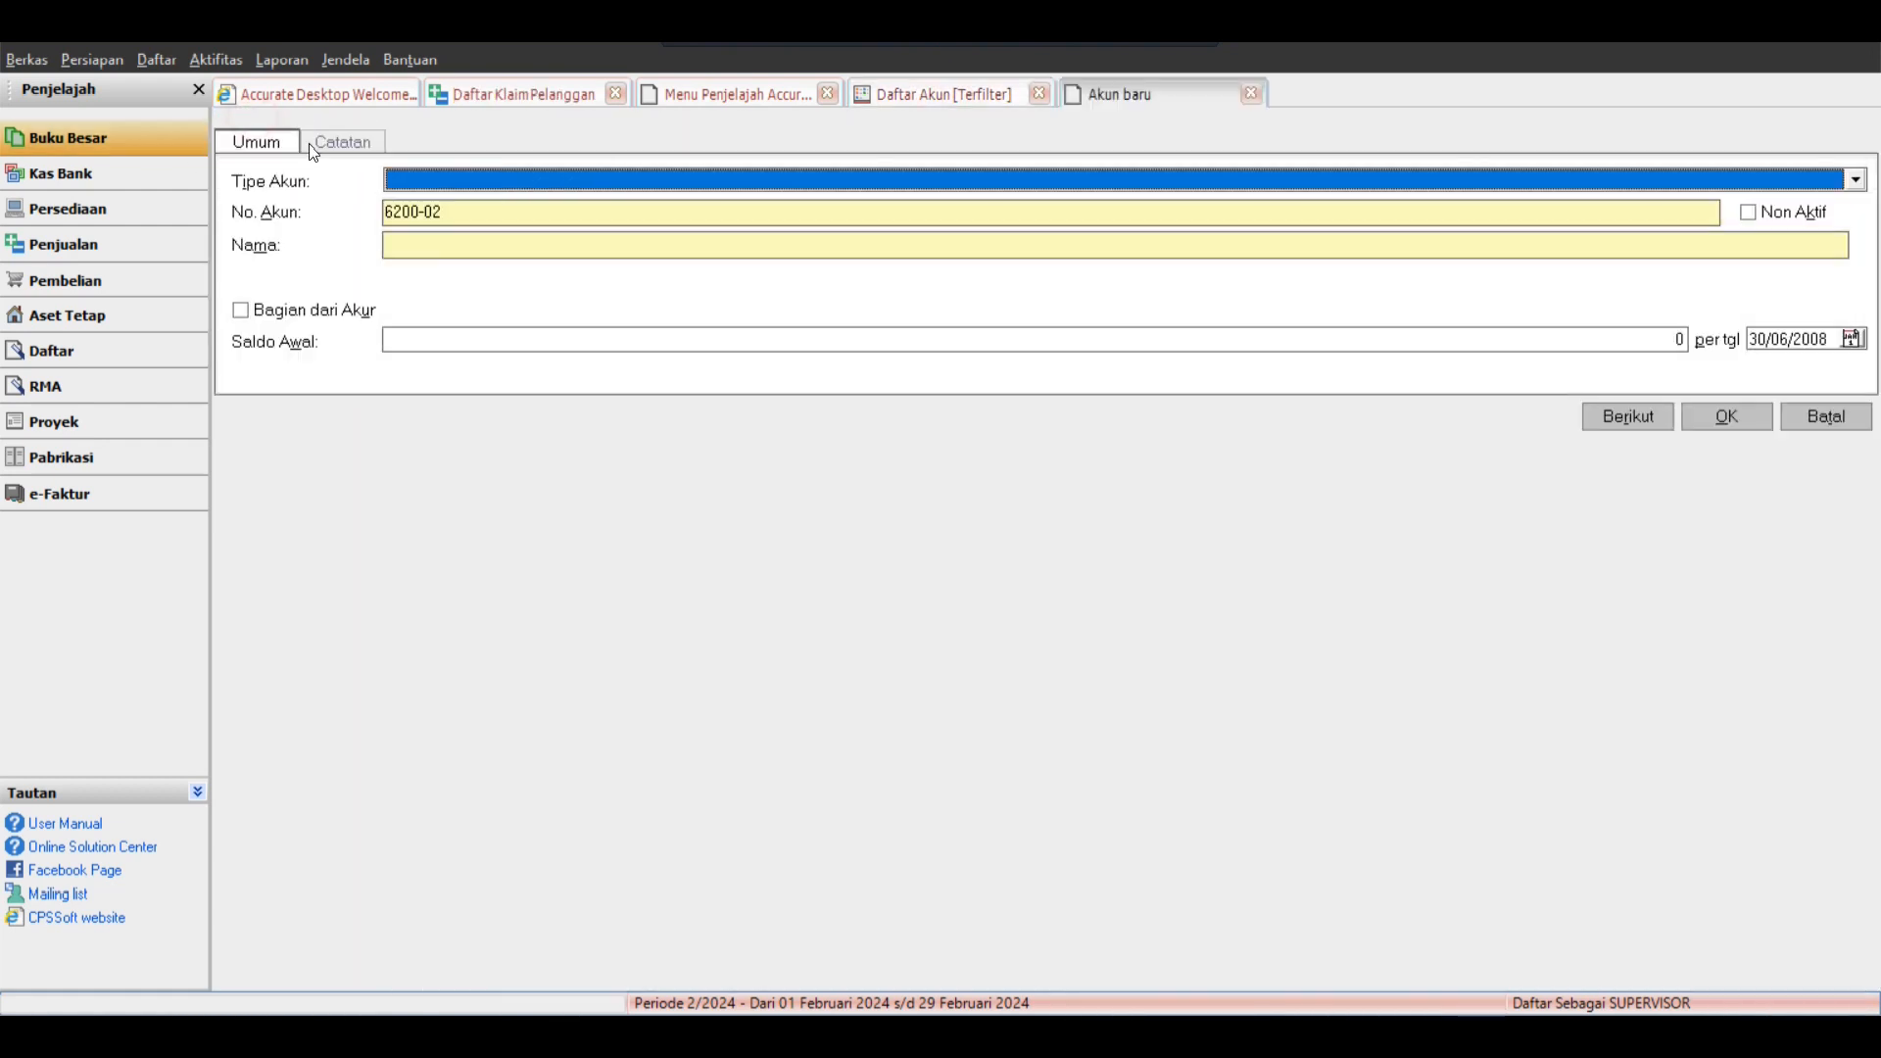
pyautogui.click(501, 183)
pyautogui.click(315, 249)
pyautogui.moveTo(455, 218); pyautogui.dragTo(353, 334)
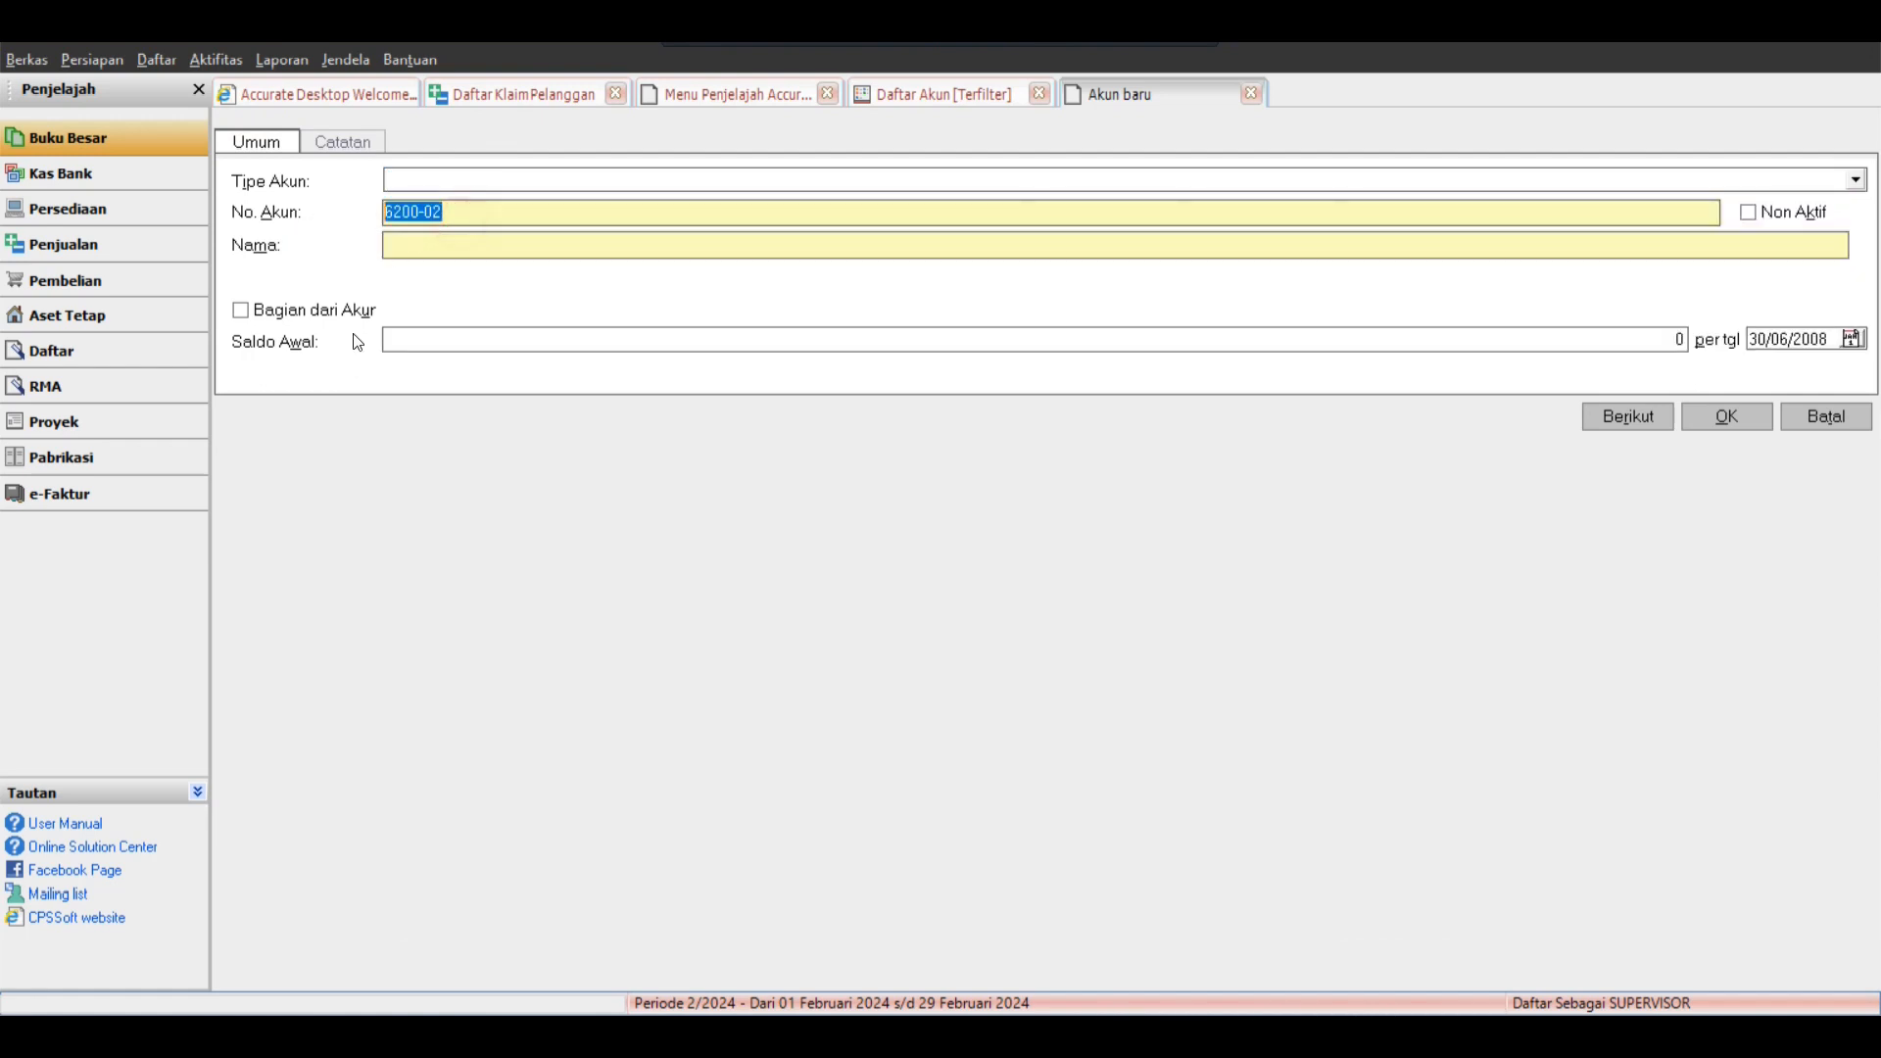
pyautogui.click(419, 241)
pyautogui.click(300, 315)
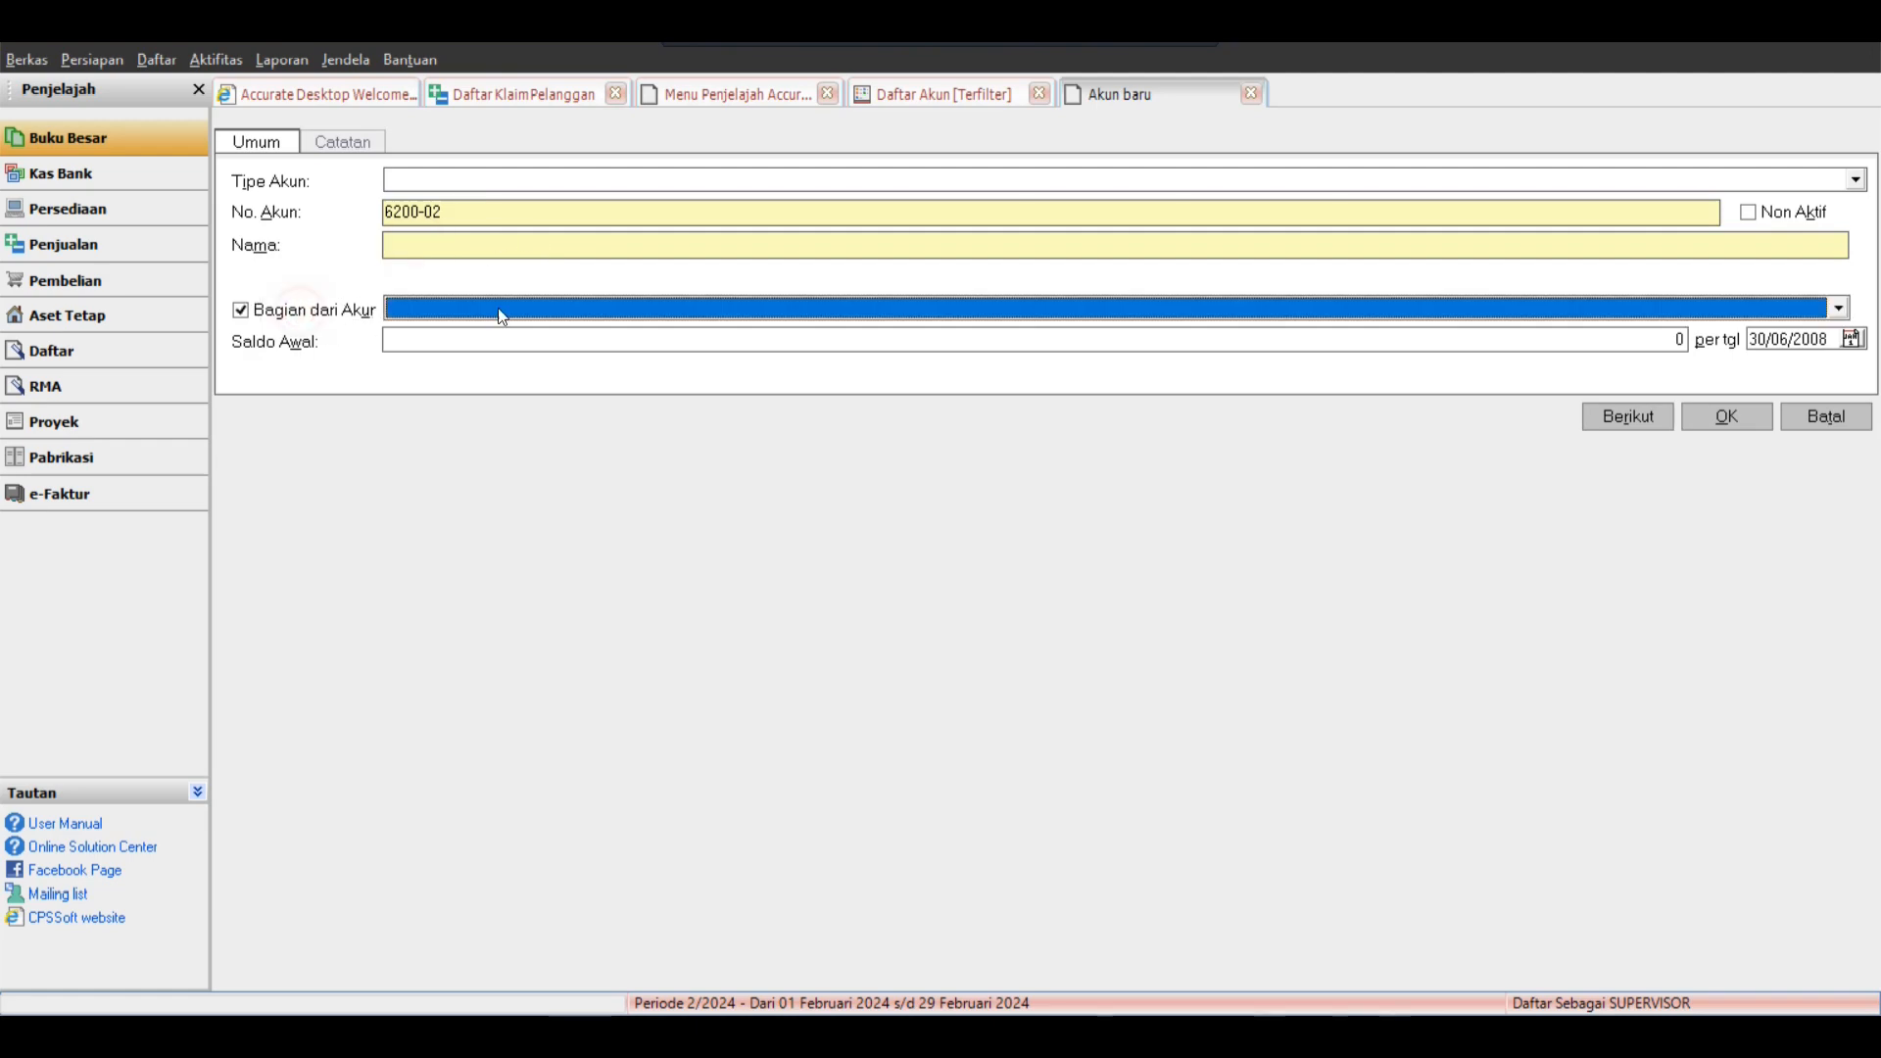
pyautogui.click(498, 308)
pyautogui.click(330, 291)
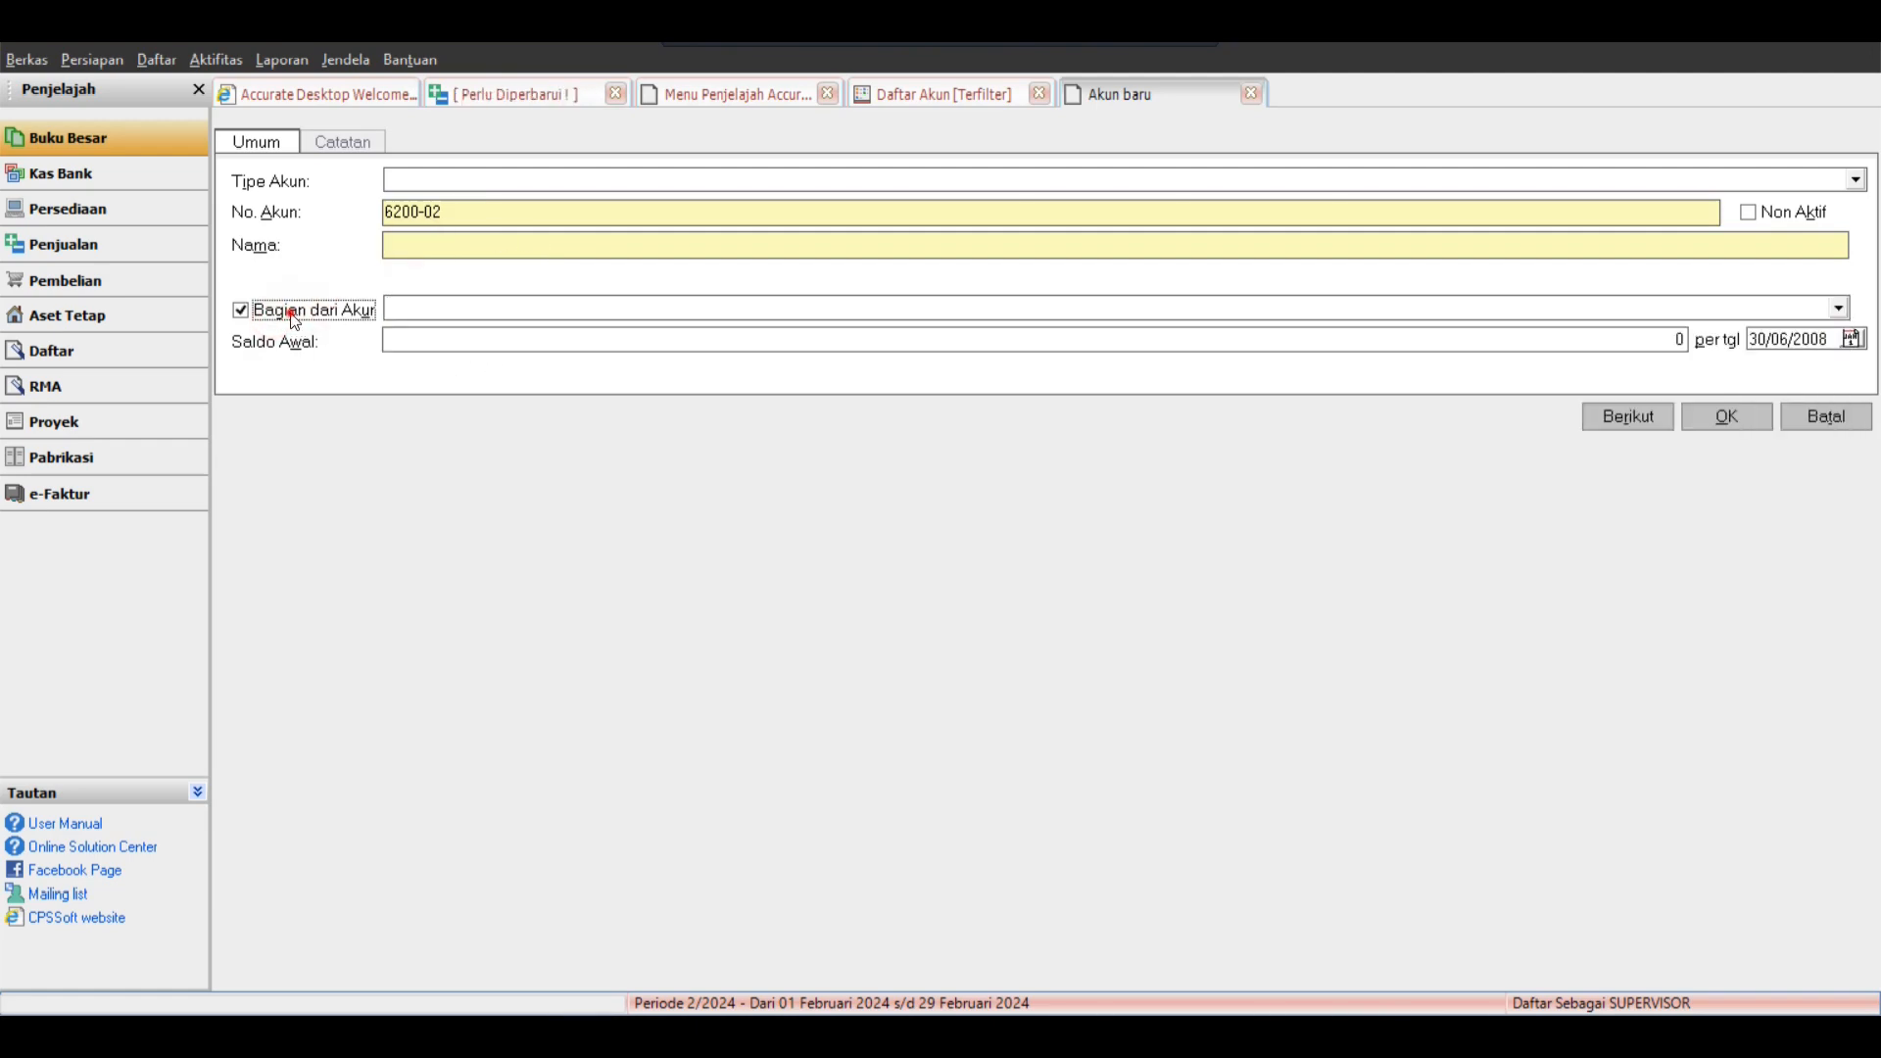
pyautogui.click(293, 314)
pyautogui.click(1826, 417)
# Change the Panin SGD account's number to 1102-004 and save it.
pyautogui.click(933, 441)
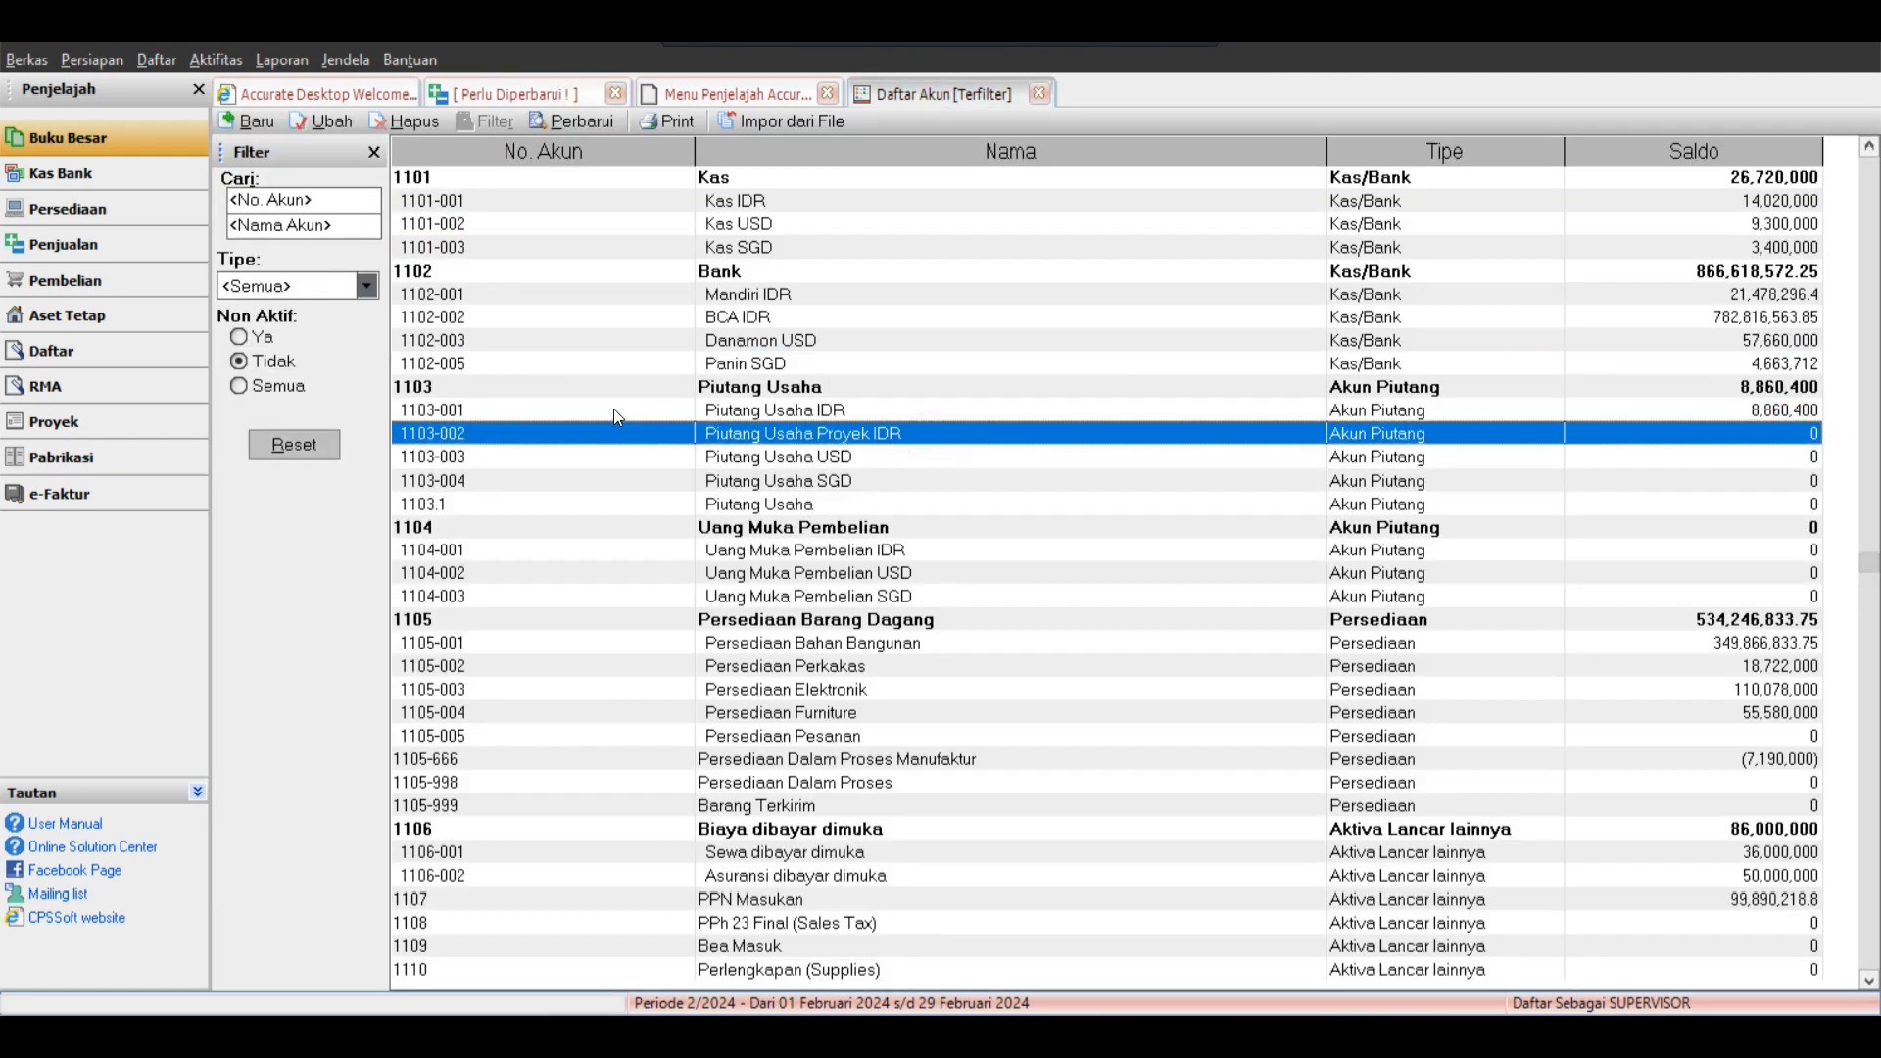
pyautogui.click(472, 364)
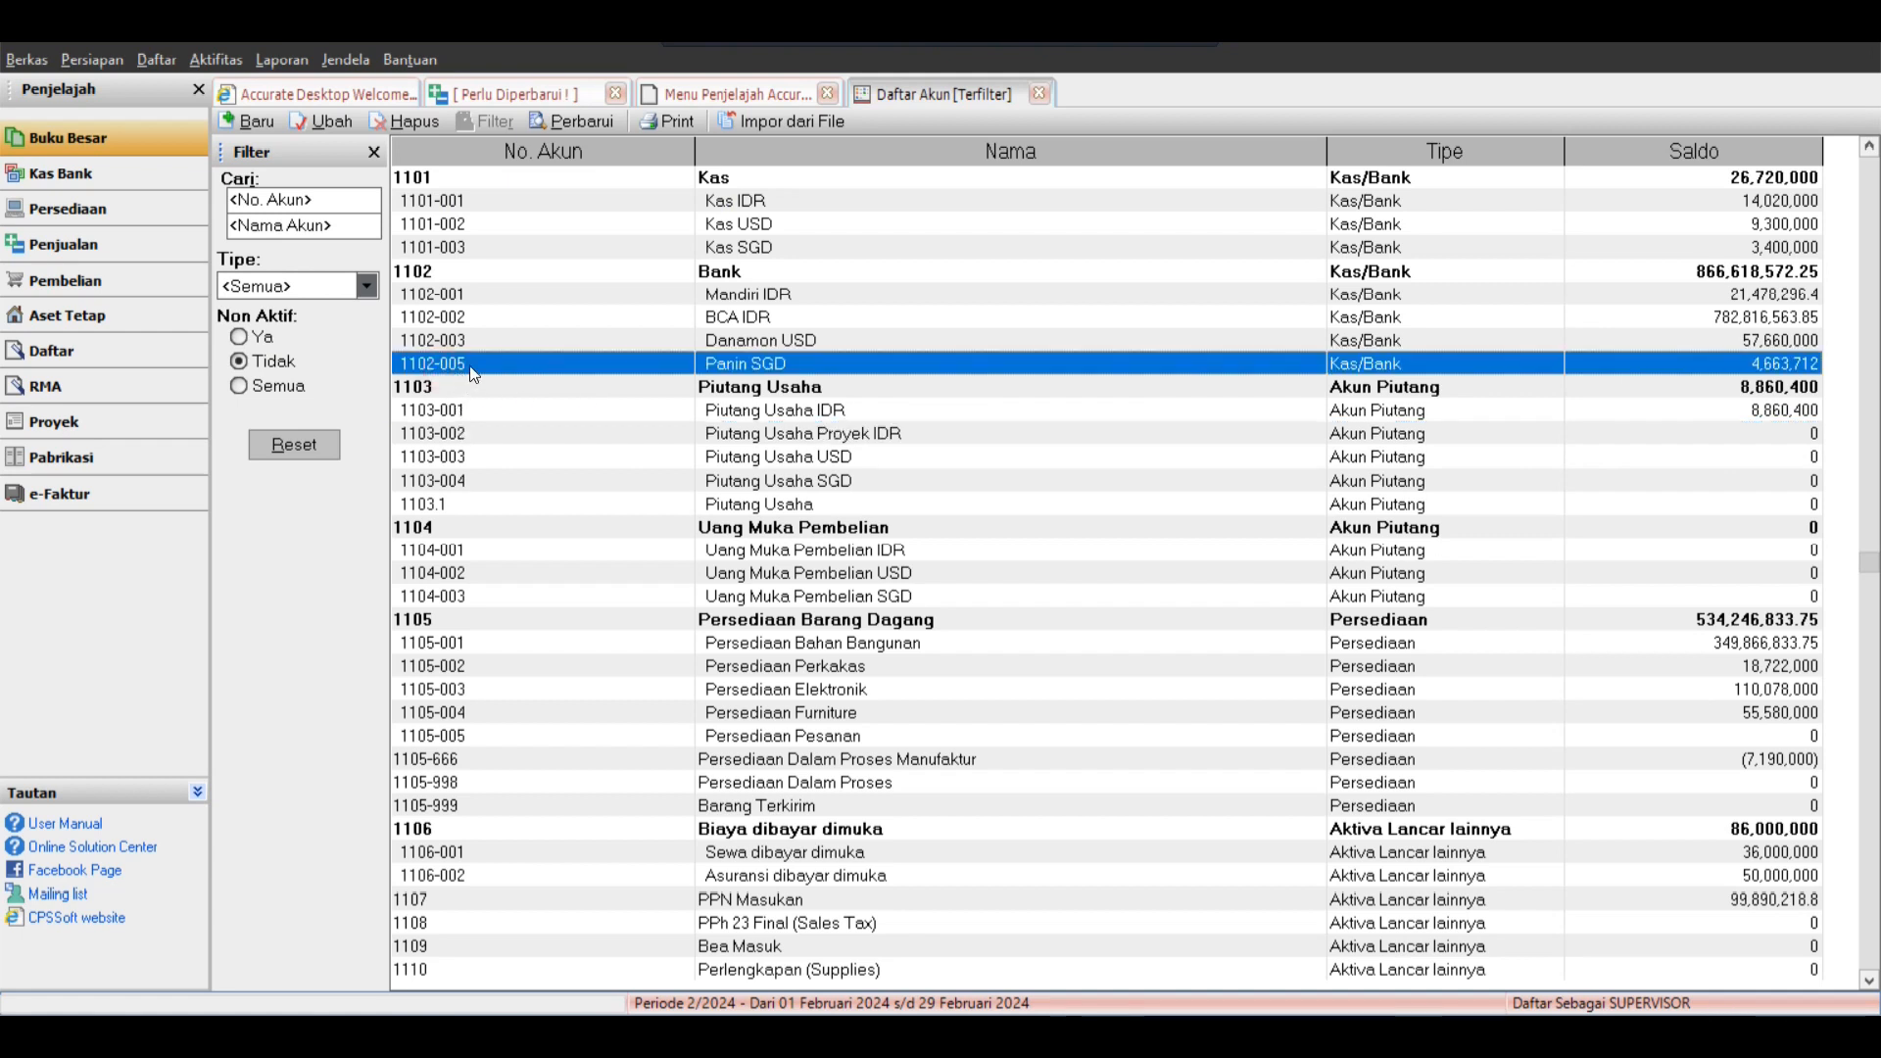
pyautogui.click(470, 297)
pyautogui.click(469, 318)
pyautogui.click(469, 341)
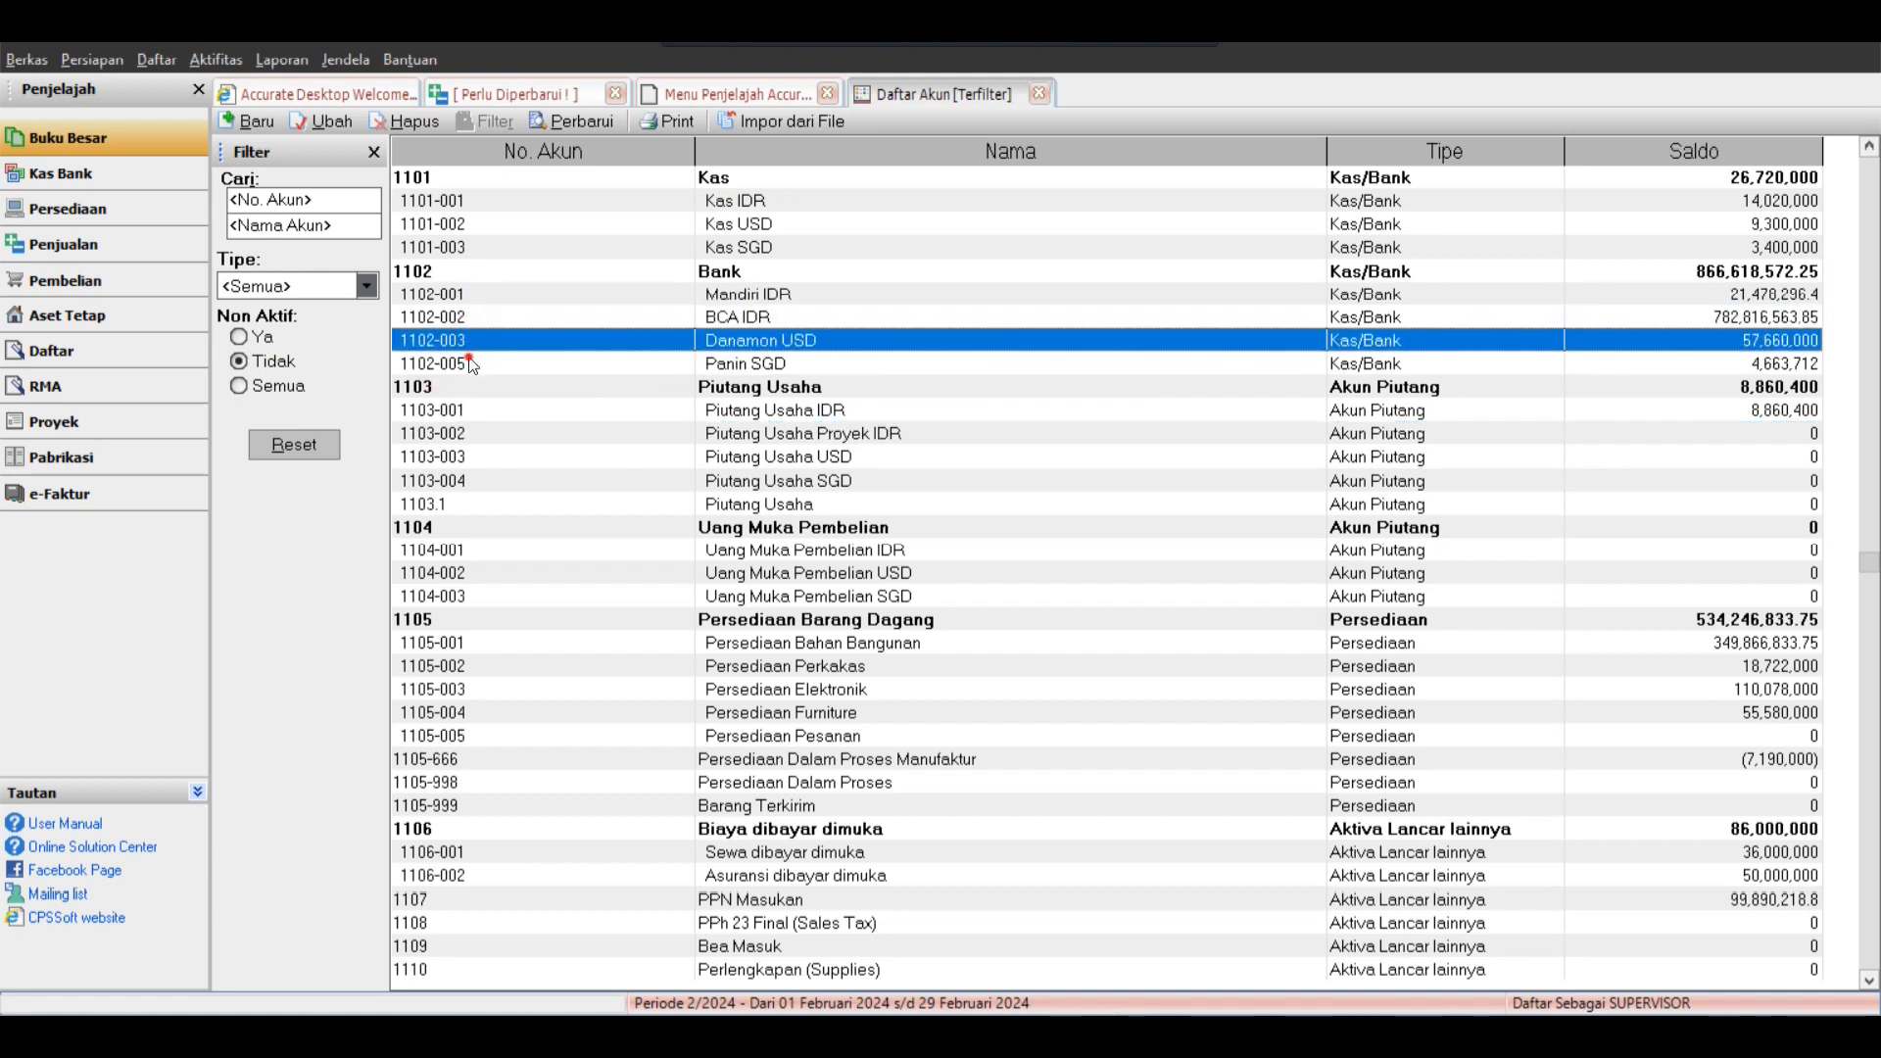
pyautogui.click(473, 363)
pyautogui.doubleClick(488, 364)
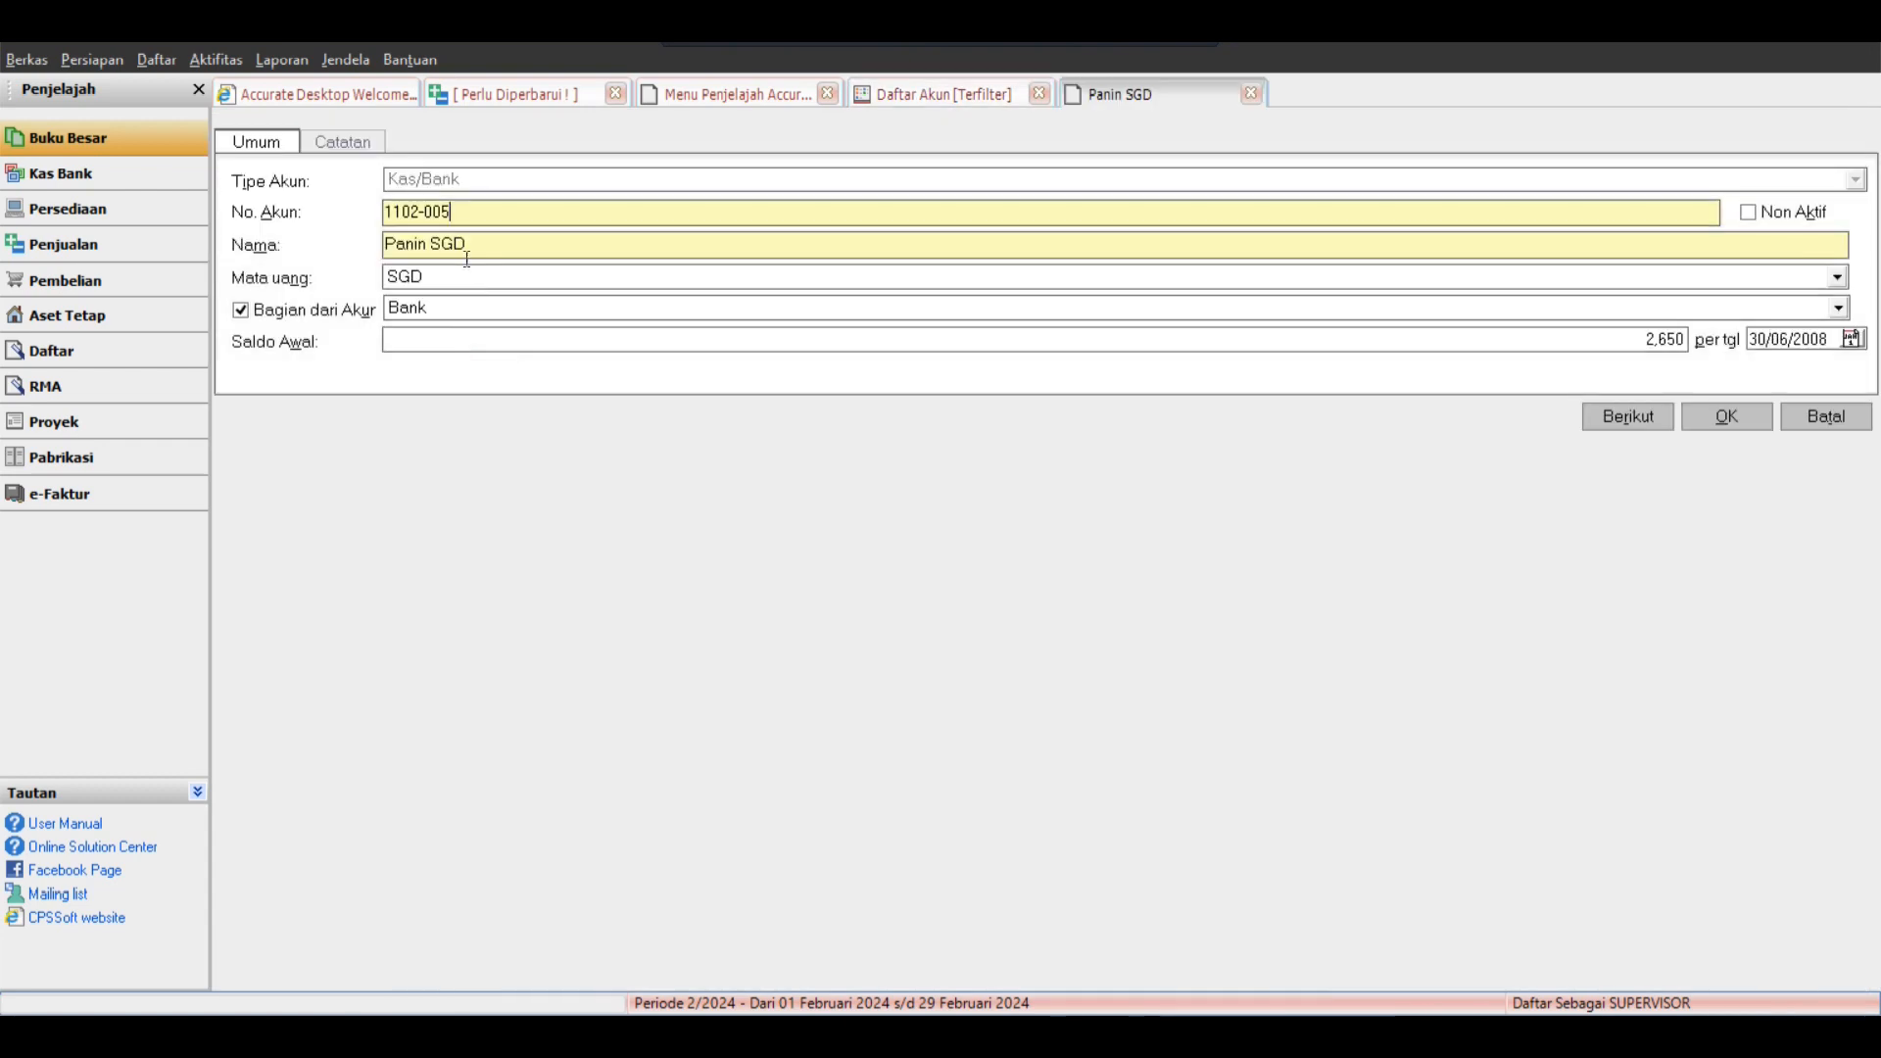
pyautogui.moveTo(446, 213); pyautogui.dragTo(474, 225)
pyautogui.write('4')
pyautogui.doubleClick(440, 210)
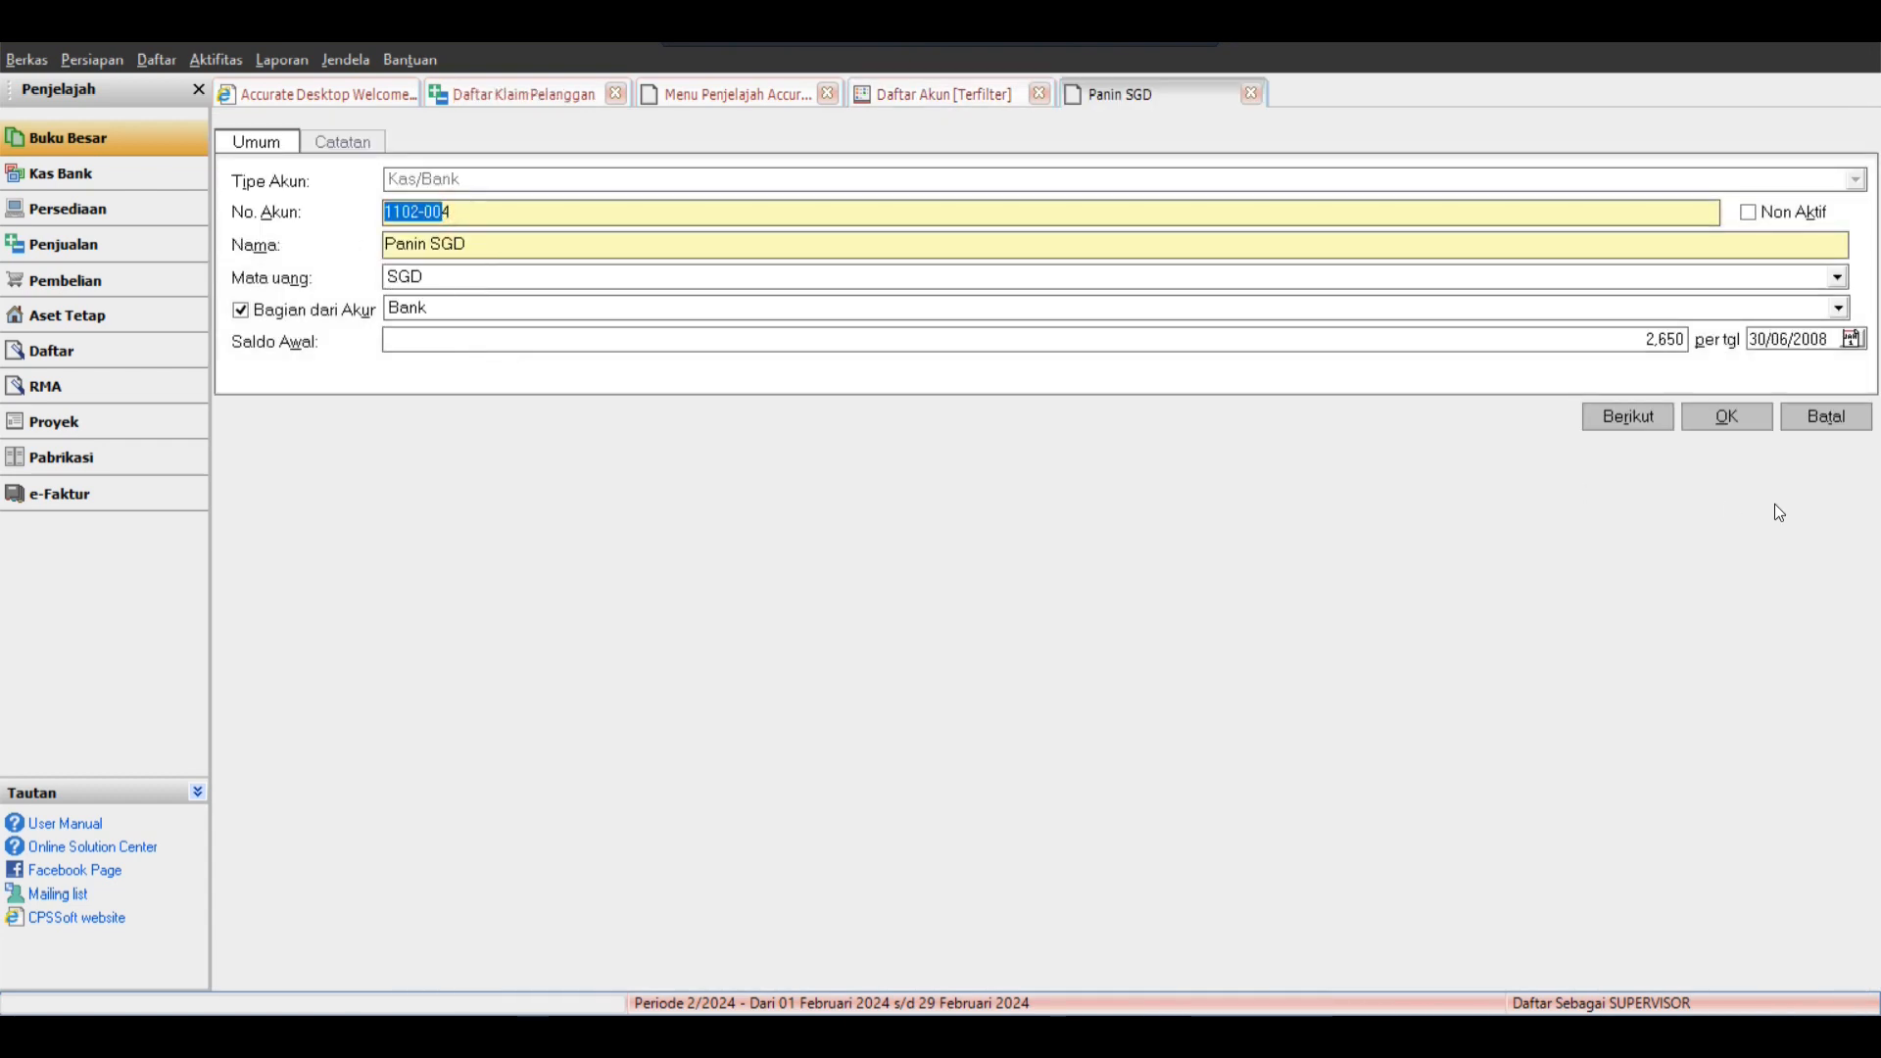
pyautogui.click(1750, 429)
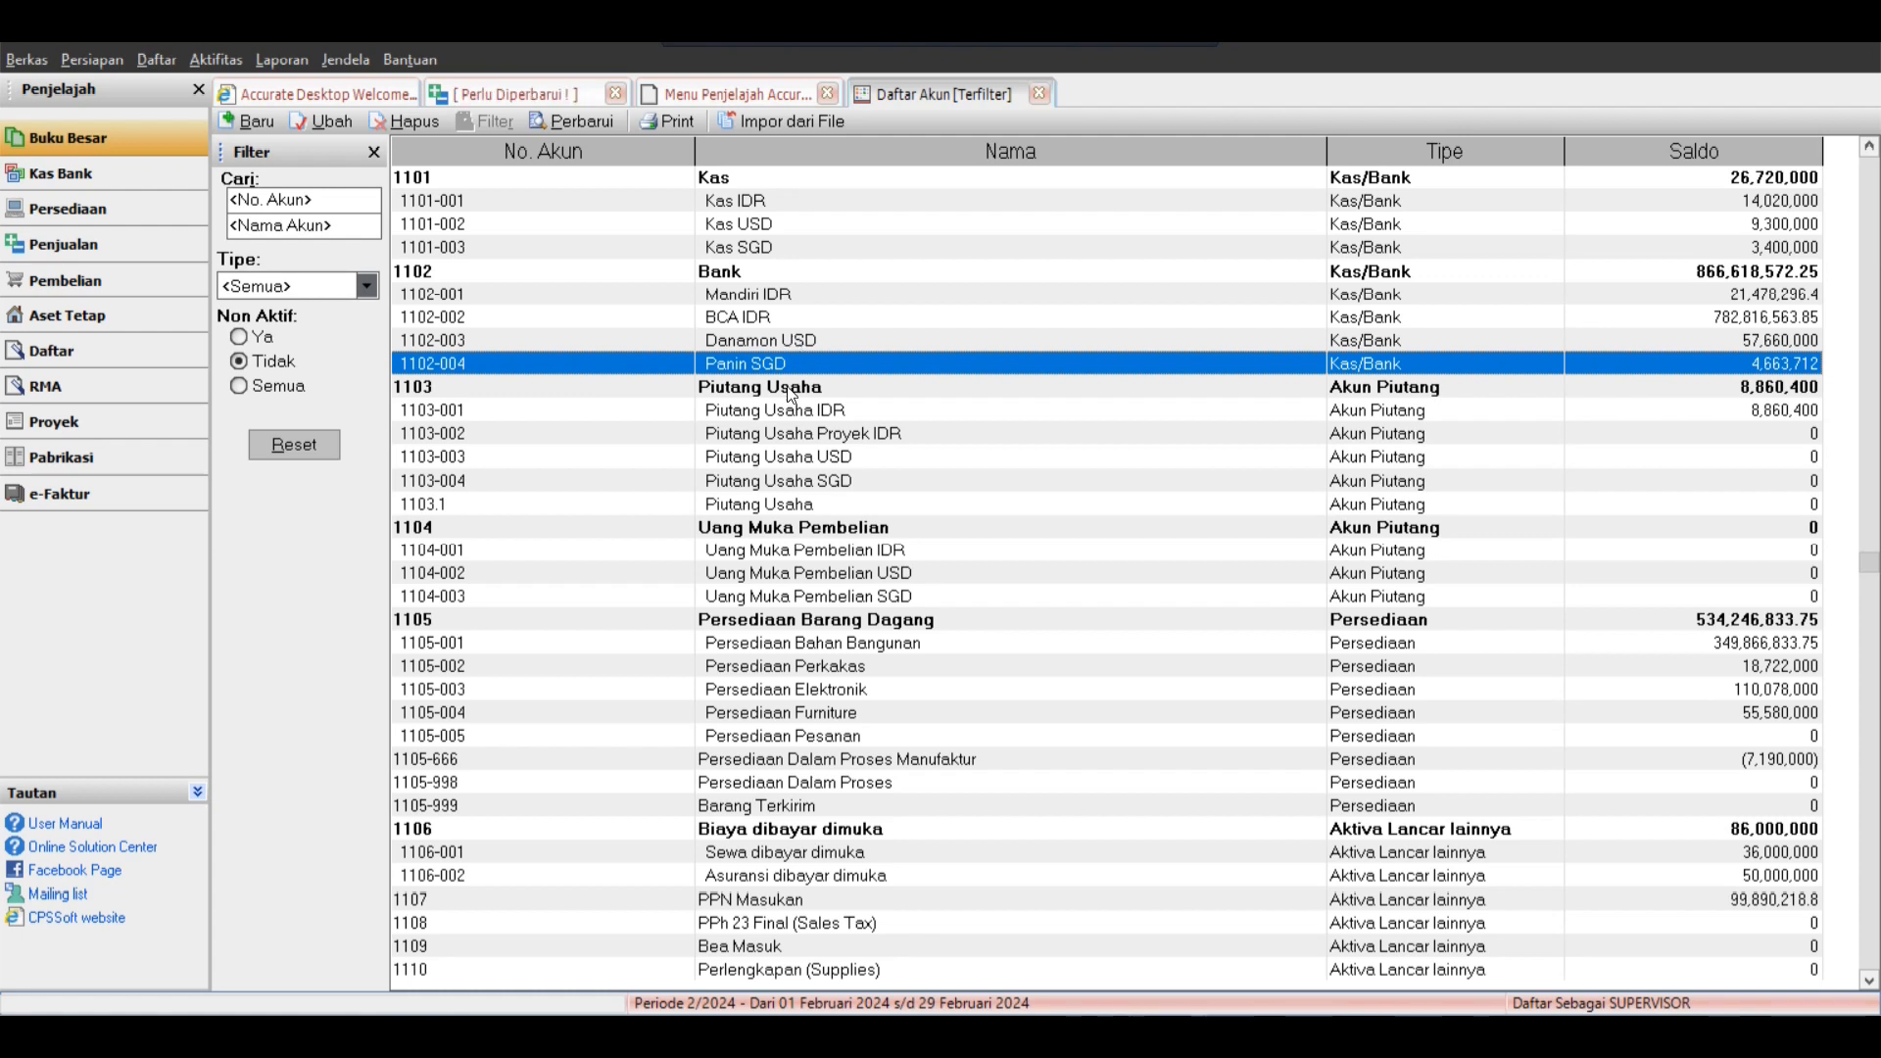
# Start a new Kas/Bank account with the number 1102-005 and the name Bank BNI.
pyautogui.click(802, 319)
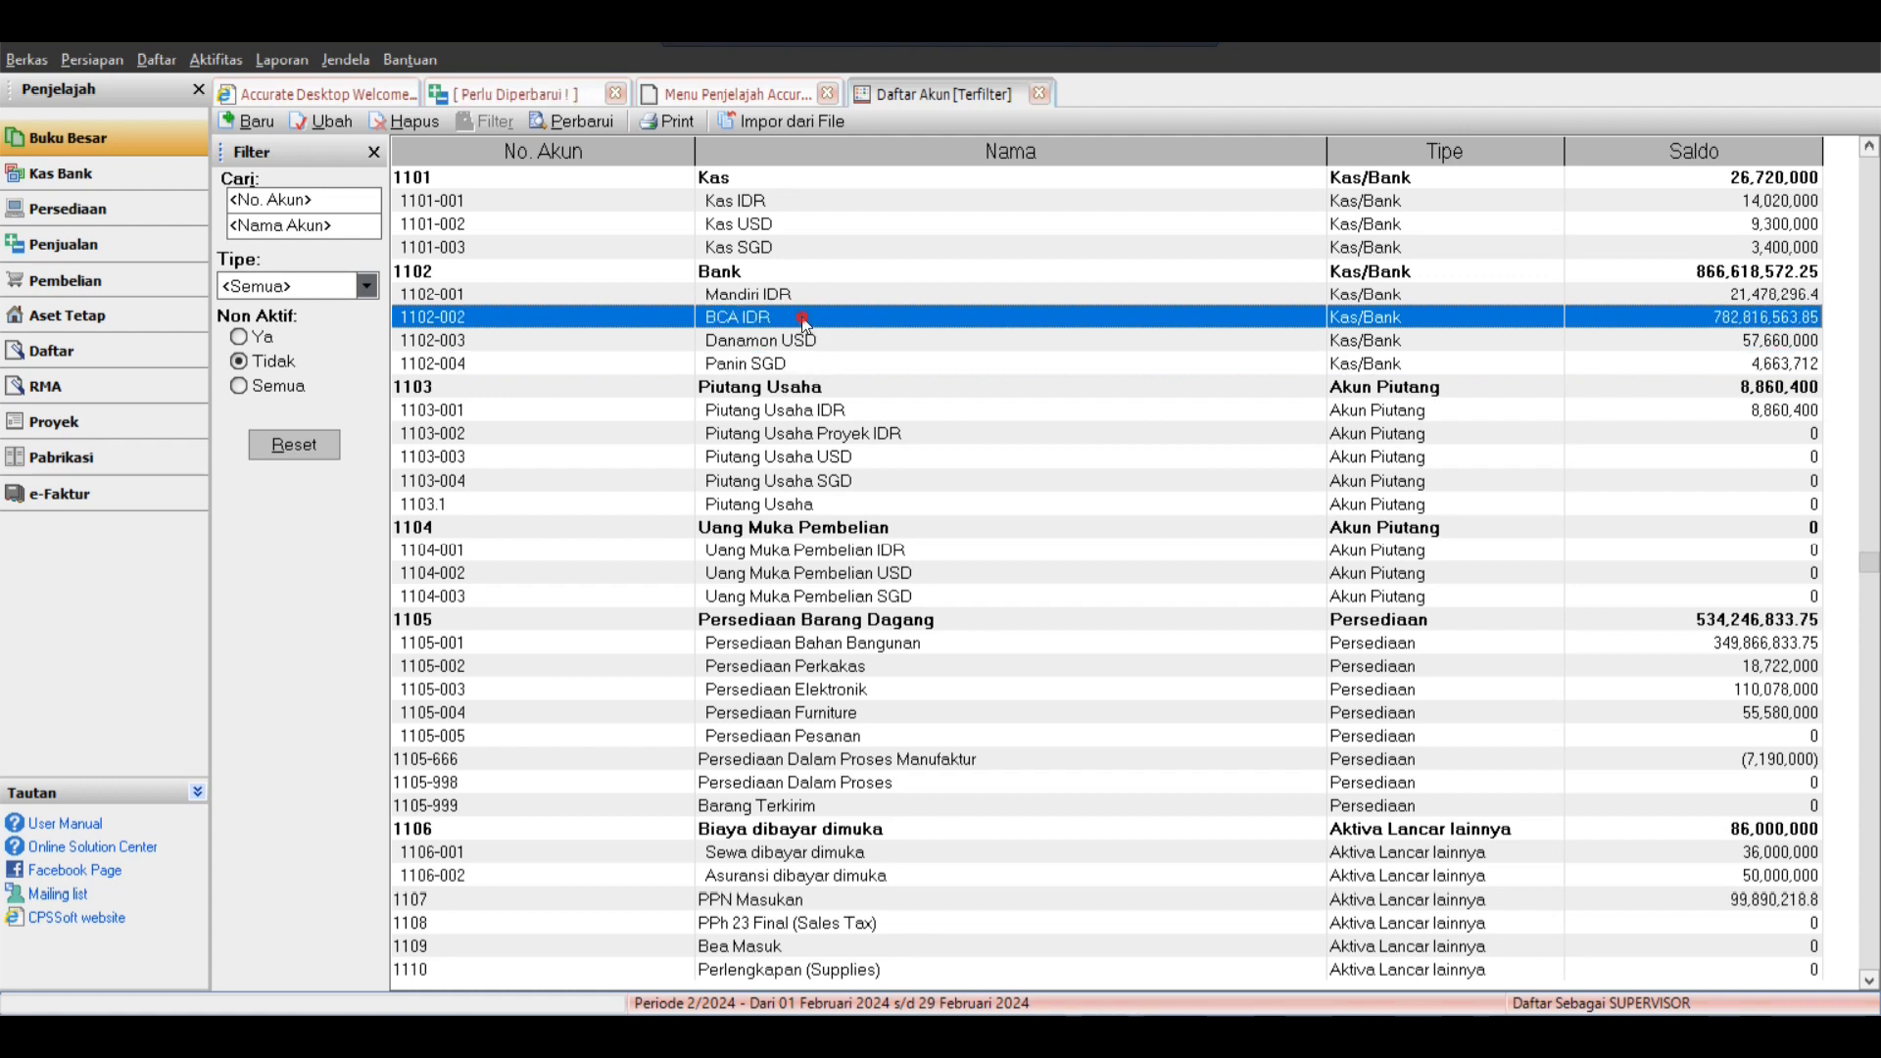
pyautogui.click(769, 342)
pyautogui.click(736, 365)
pyautogui.click(257, 125)
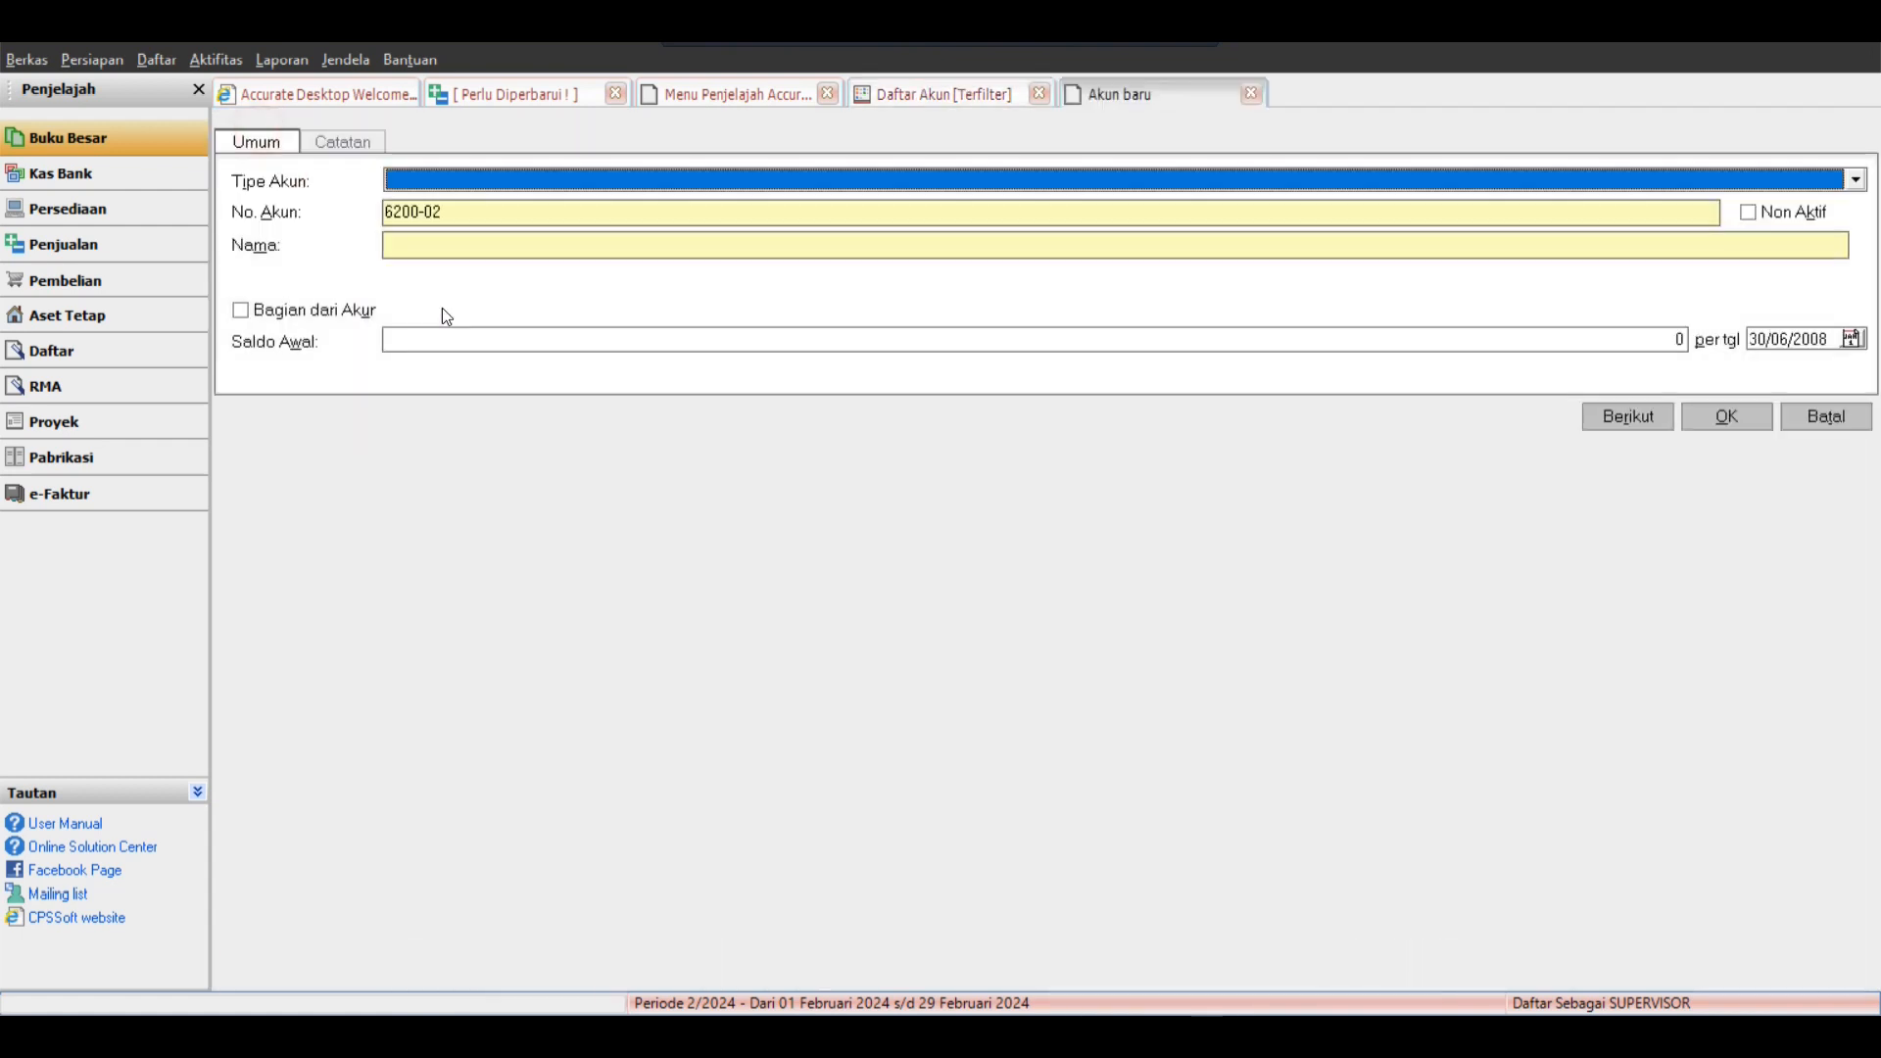
pyautogui.click(461, 178)
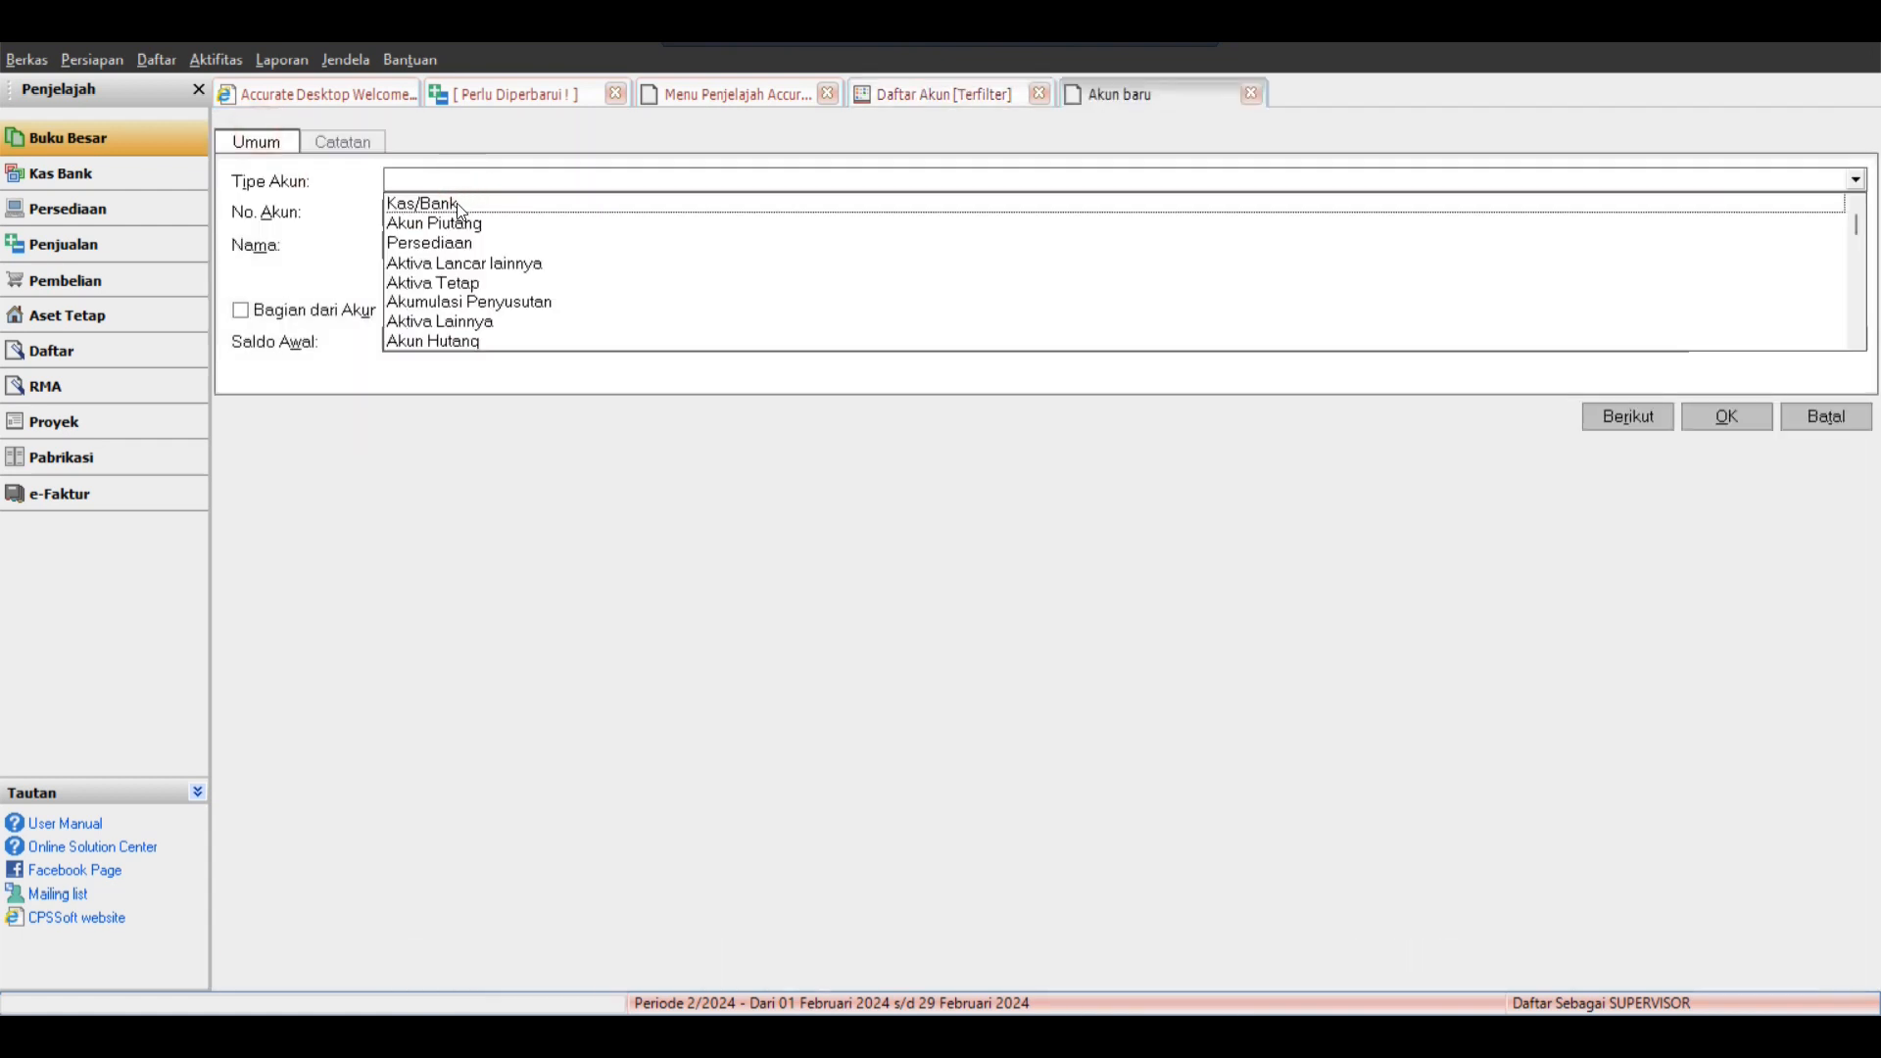
pyautogui.click(457, 203)
pyautogui.press('Tab')
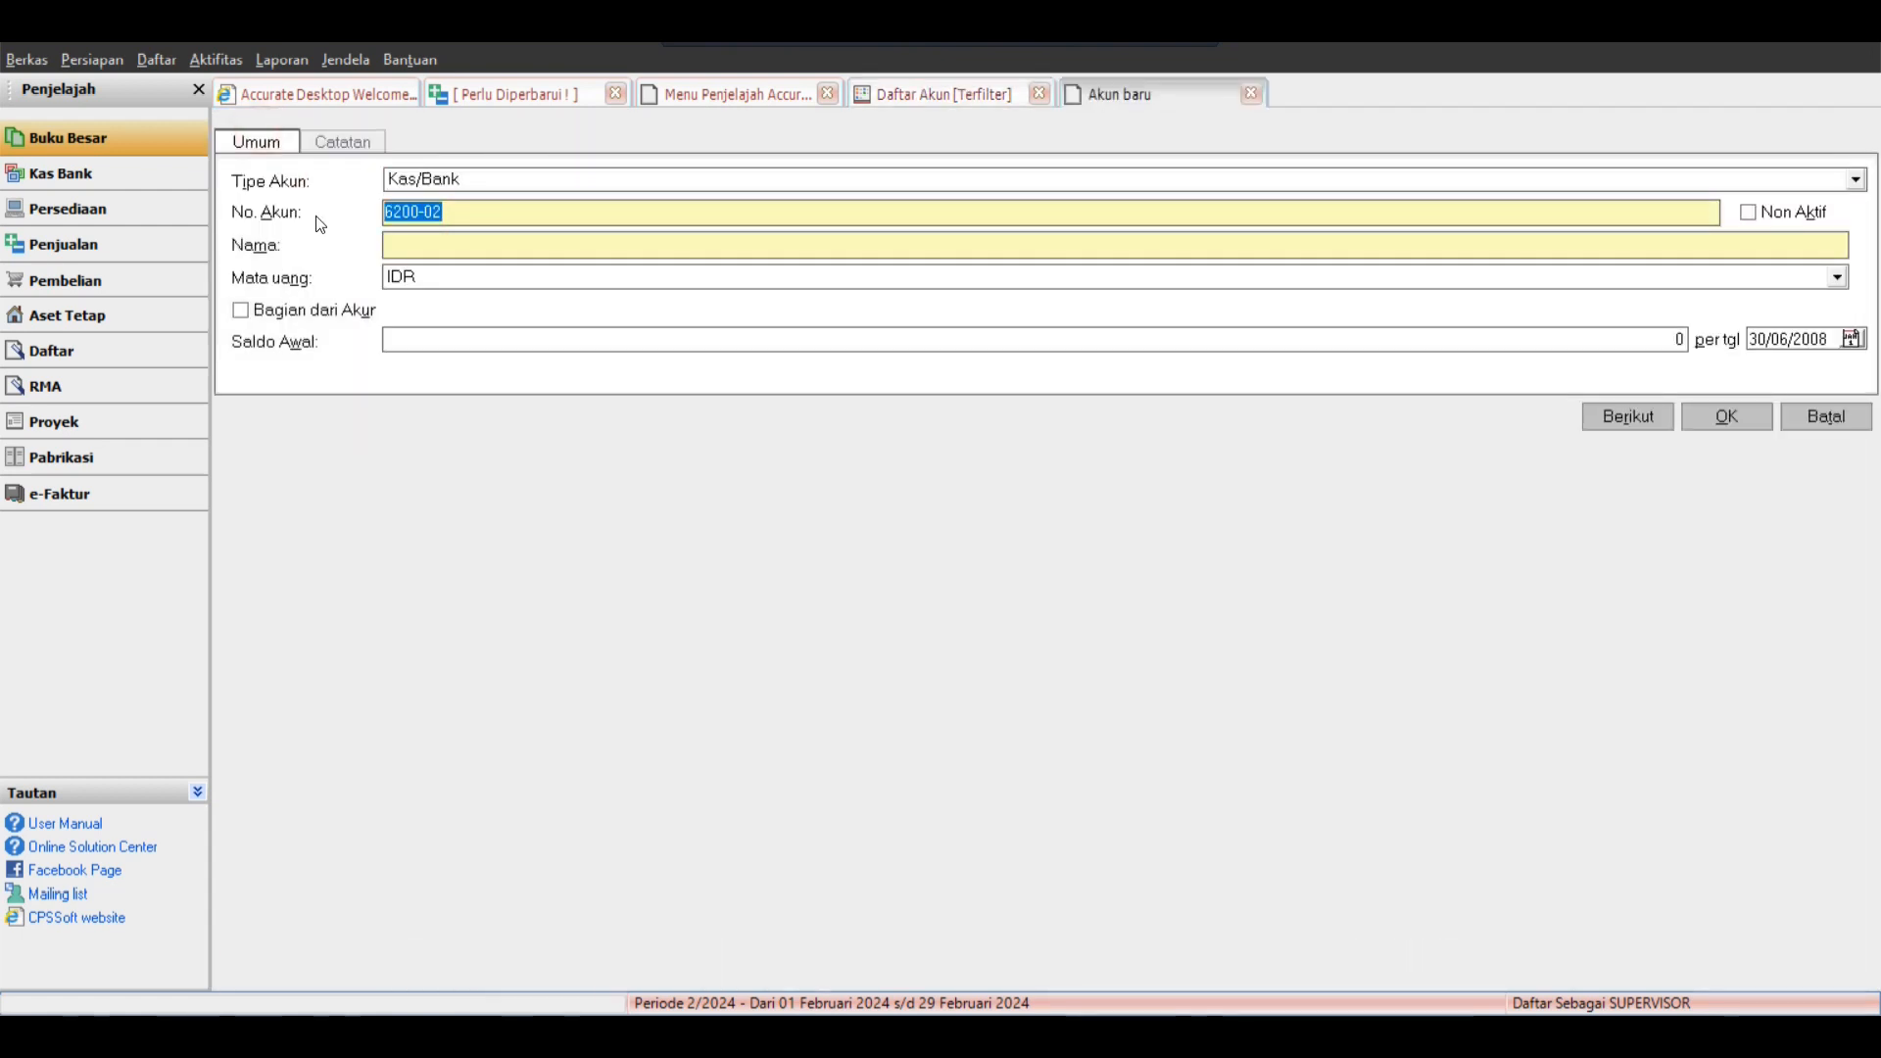
pyautogui.write('1102-005')
pyautogui.click(427, 247)
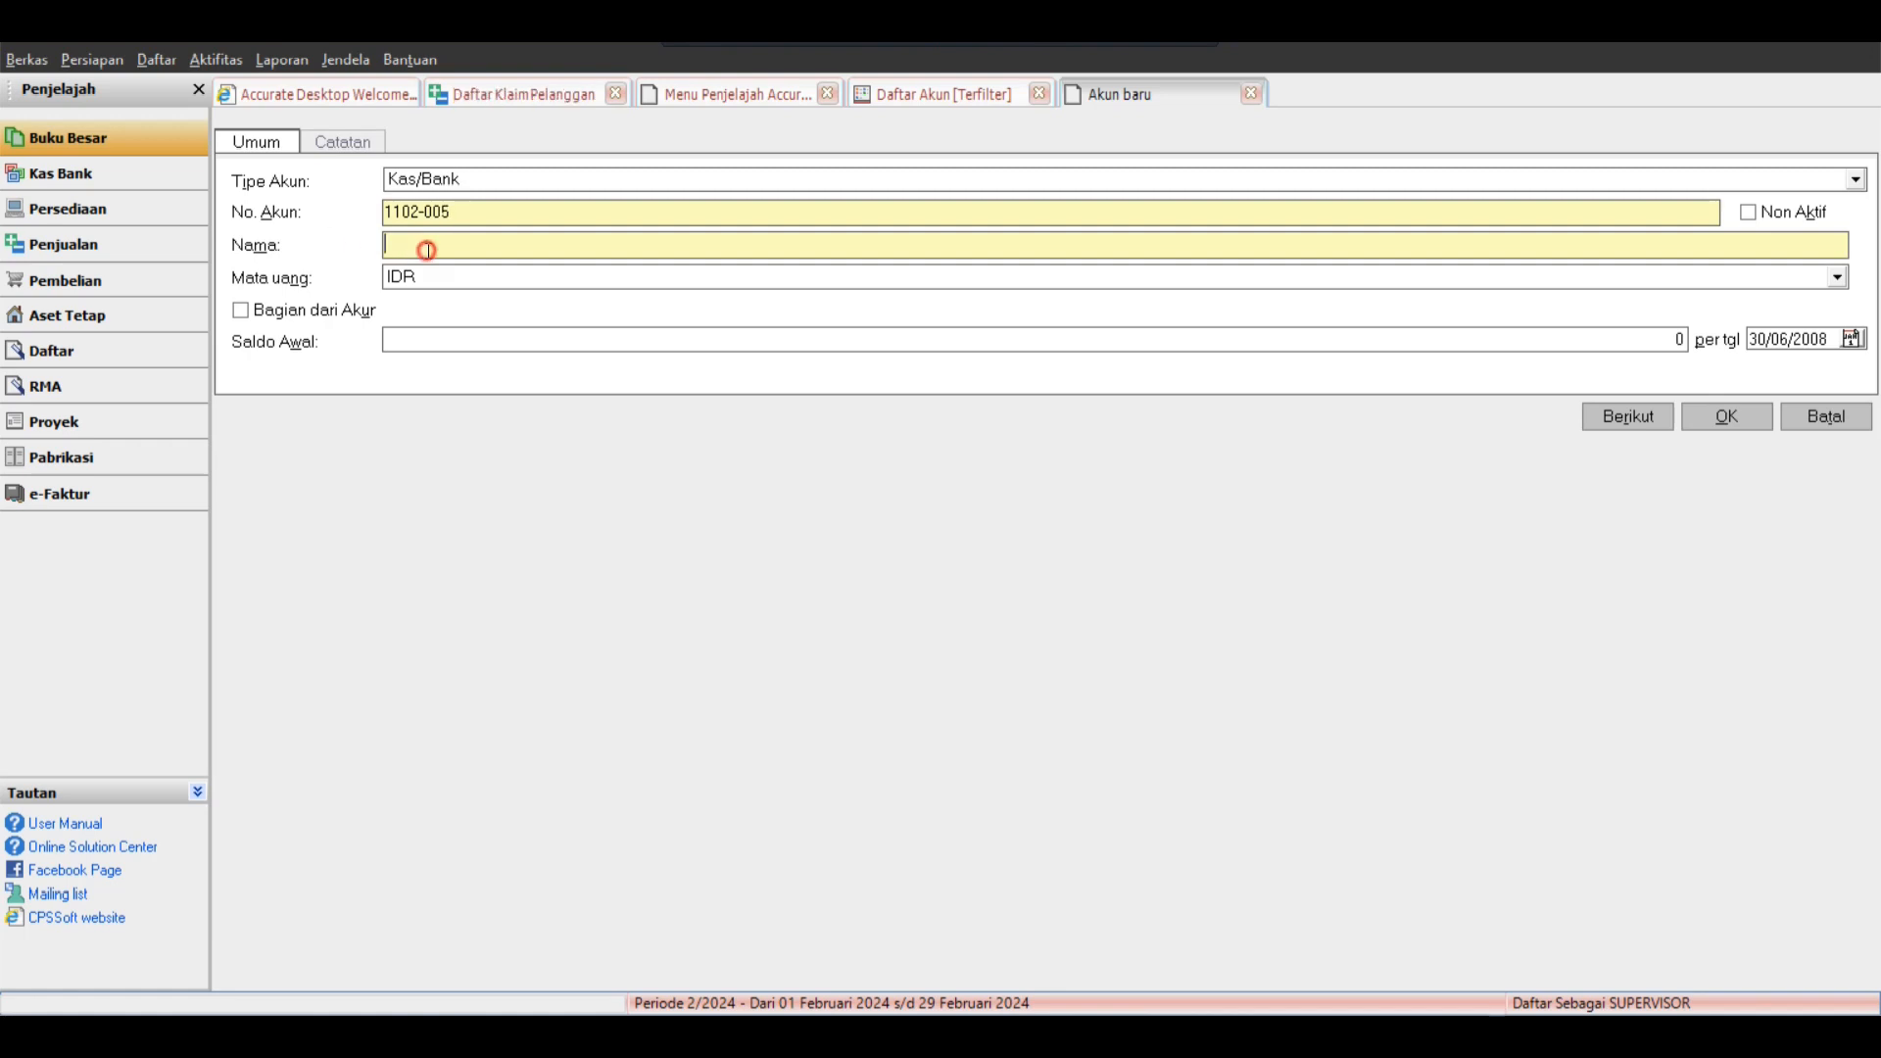
pyautogui.write('Bank BNI')
# Check the parent account in the account list, make Bank BNI a sub-account of Bank and try to save it.
pyautogui.click(946, 86)
pyautogui.click(723, 273)
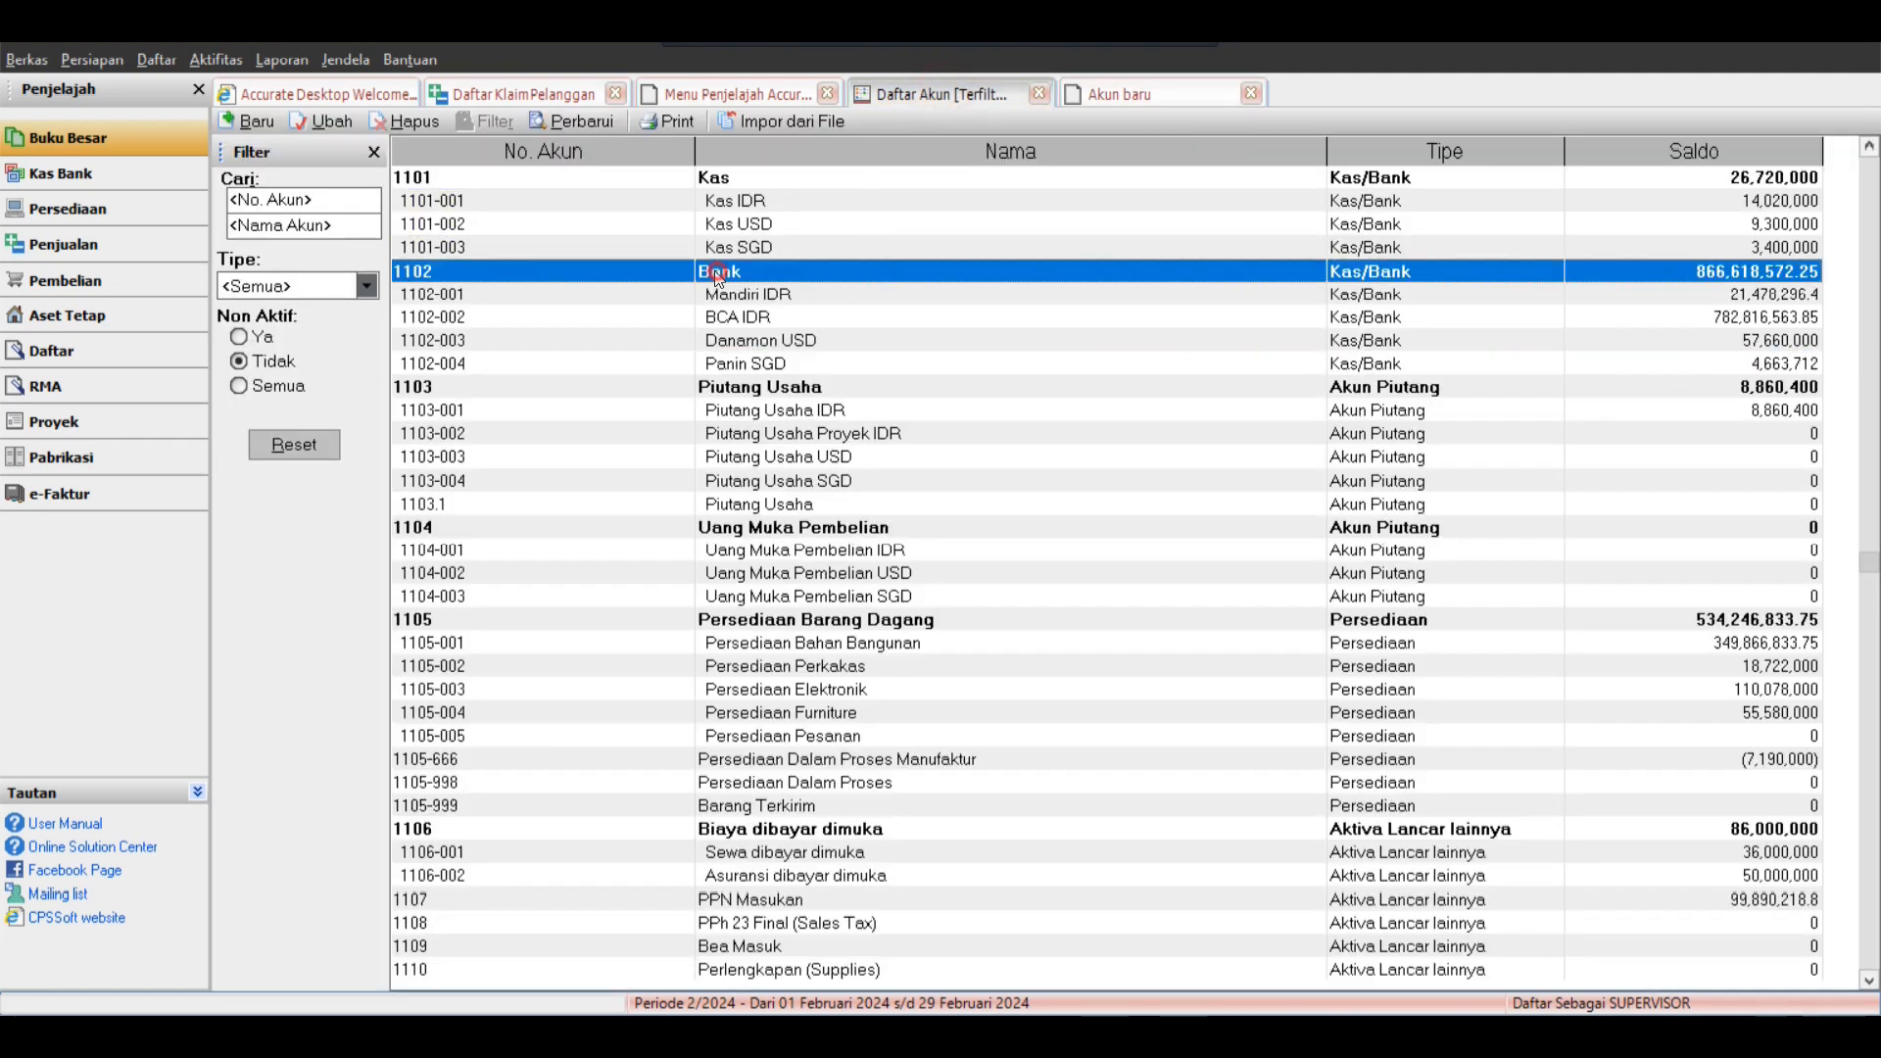
pyautogui.click(701, 302)
pyautogui.click(719, 276)
pyautogui.click(1117, 93)
pyautogui.click(319, 311)
pyautogui.click(513, 306)
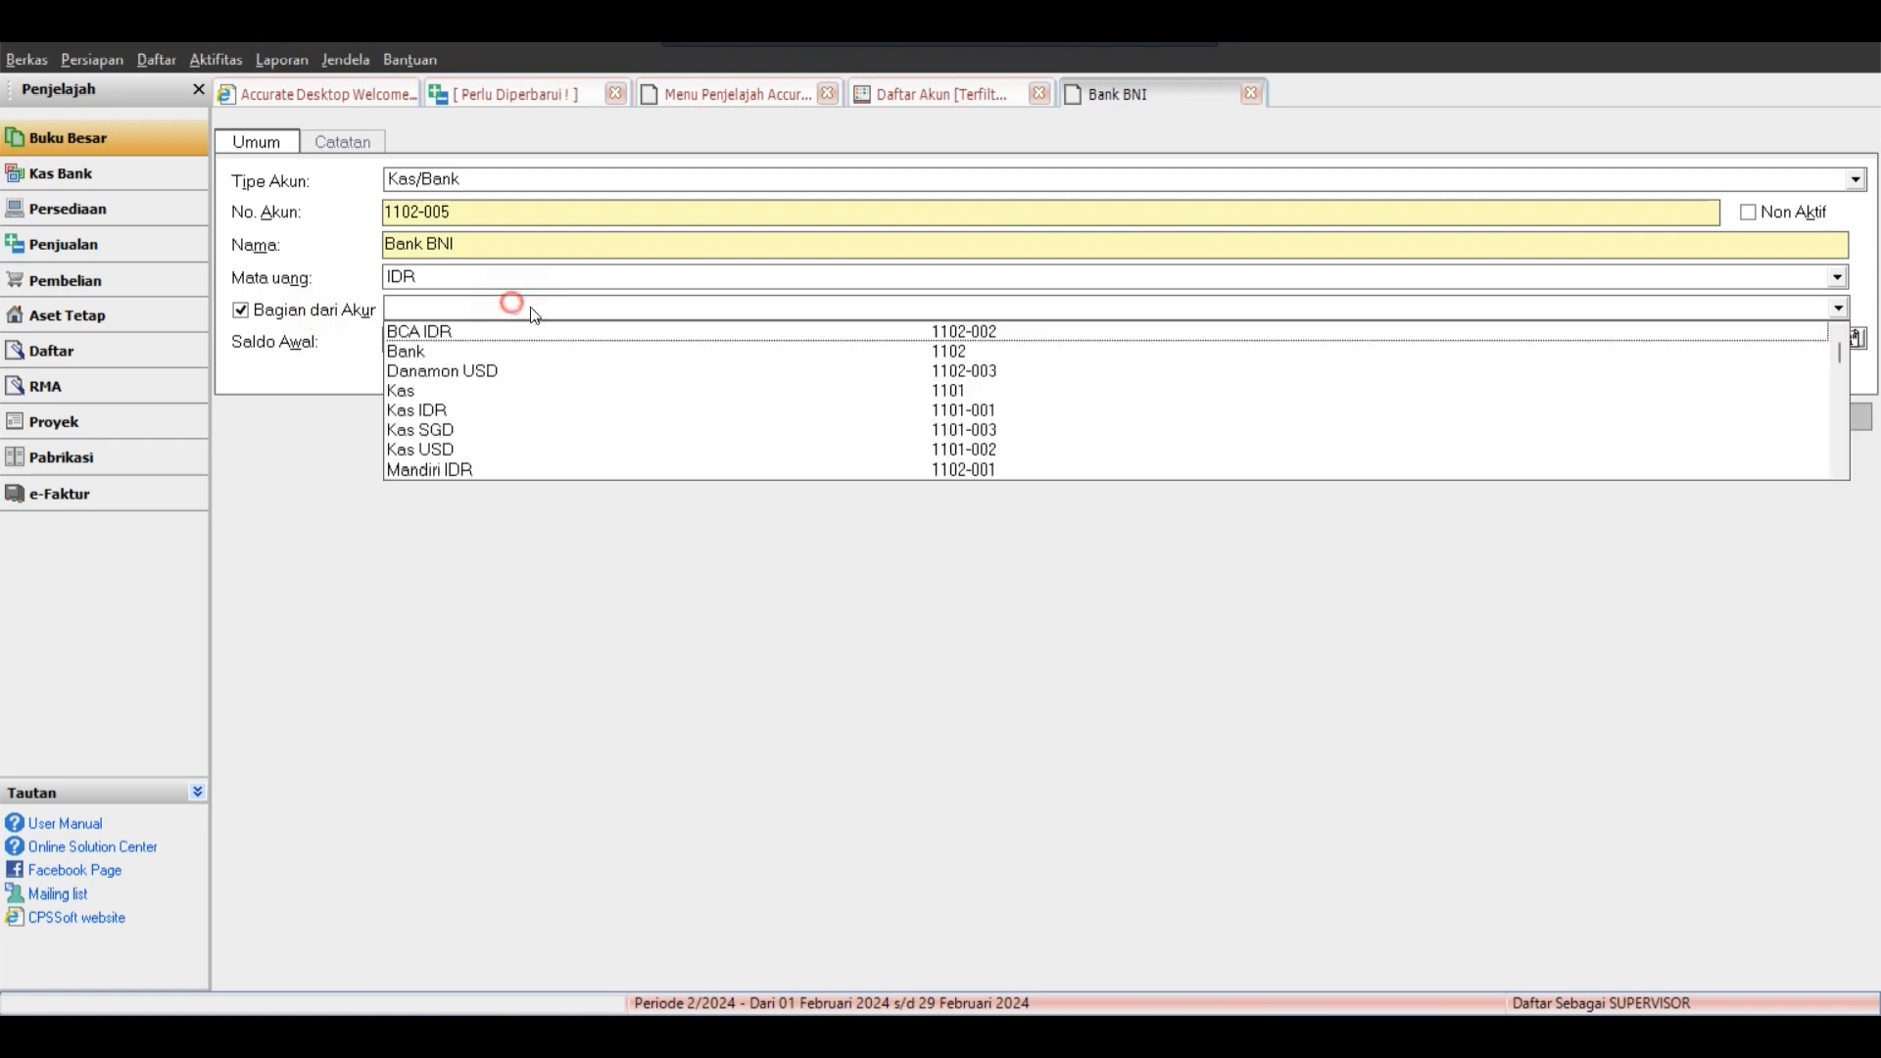
pyautogui.click(444, 352)
pyautogui.click(1705, 416)
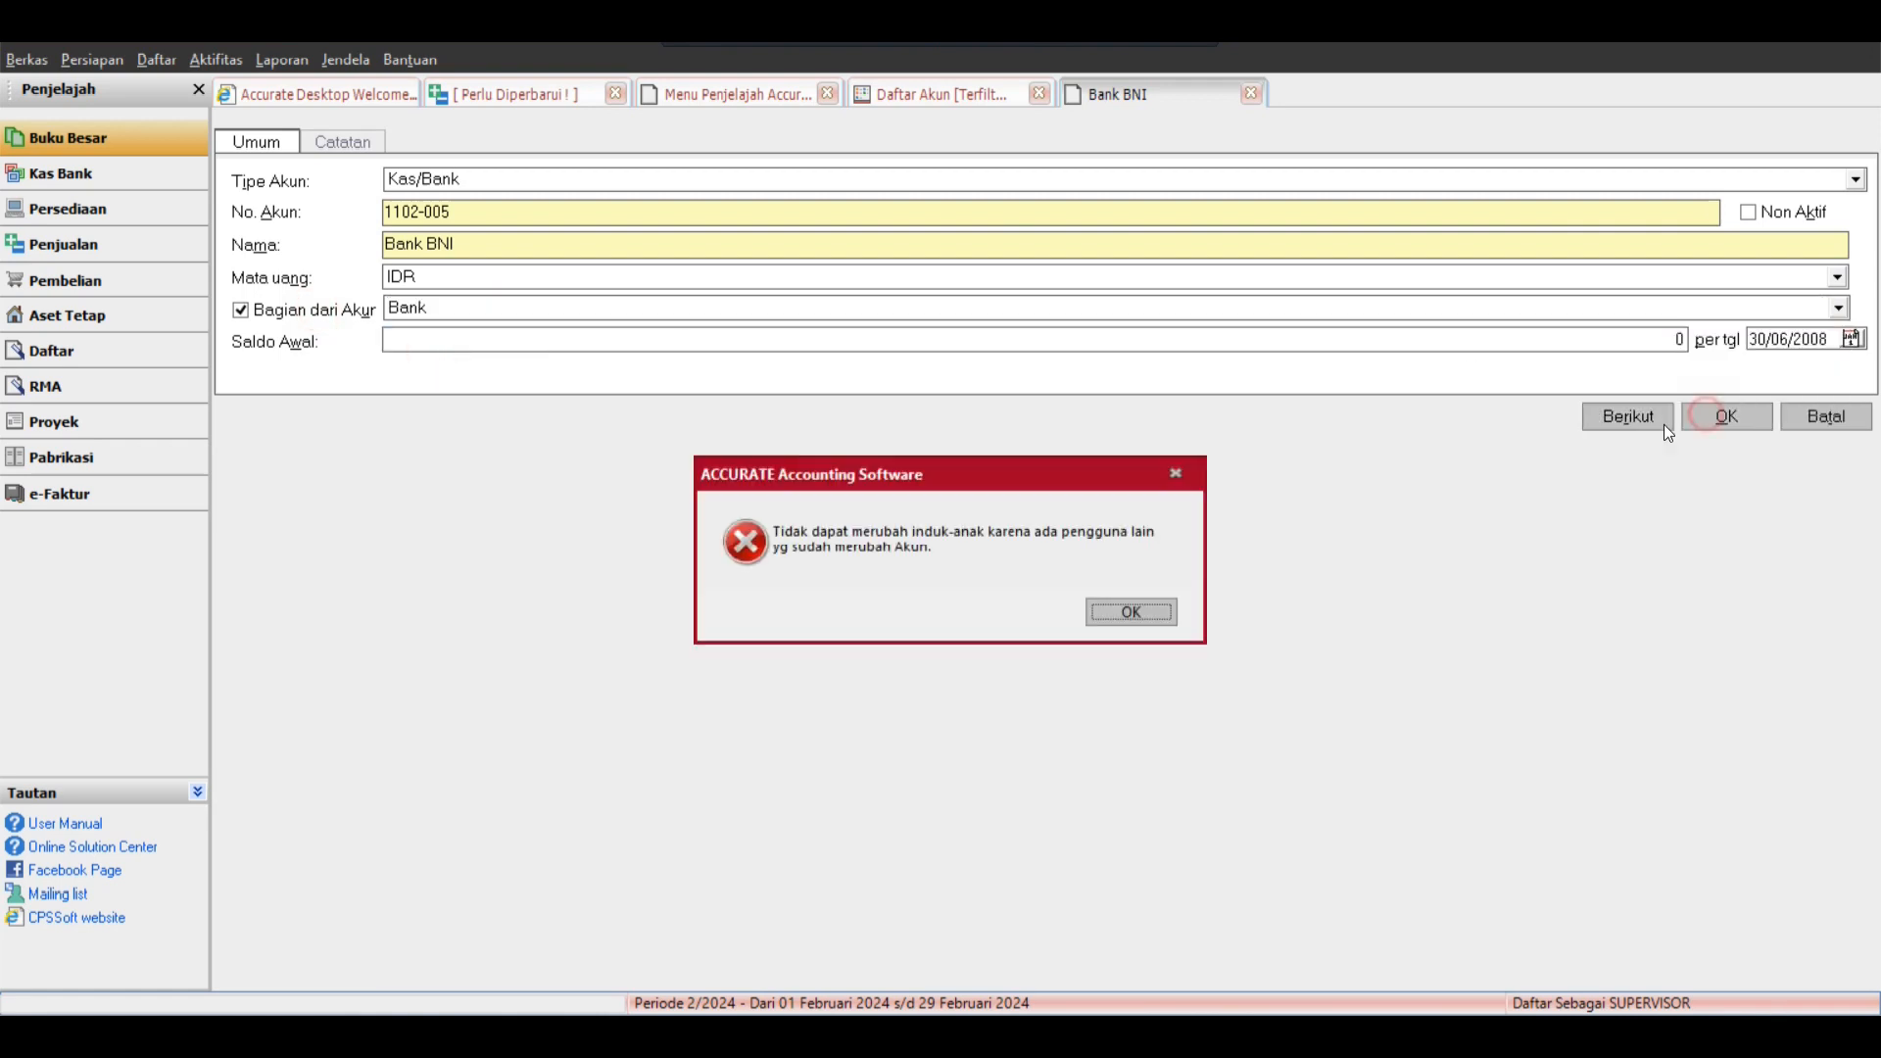
pyautogui.click(1132, 613)
# Close the RMA, explorer menu and account list tabs, and save the Bank BNI account.
pyautogui.click(725, 95)
pyautogui.click(509, 94)
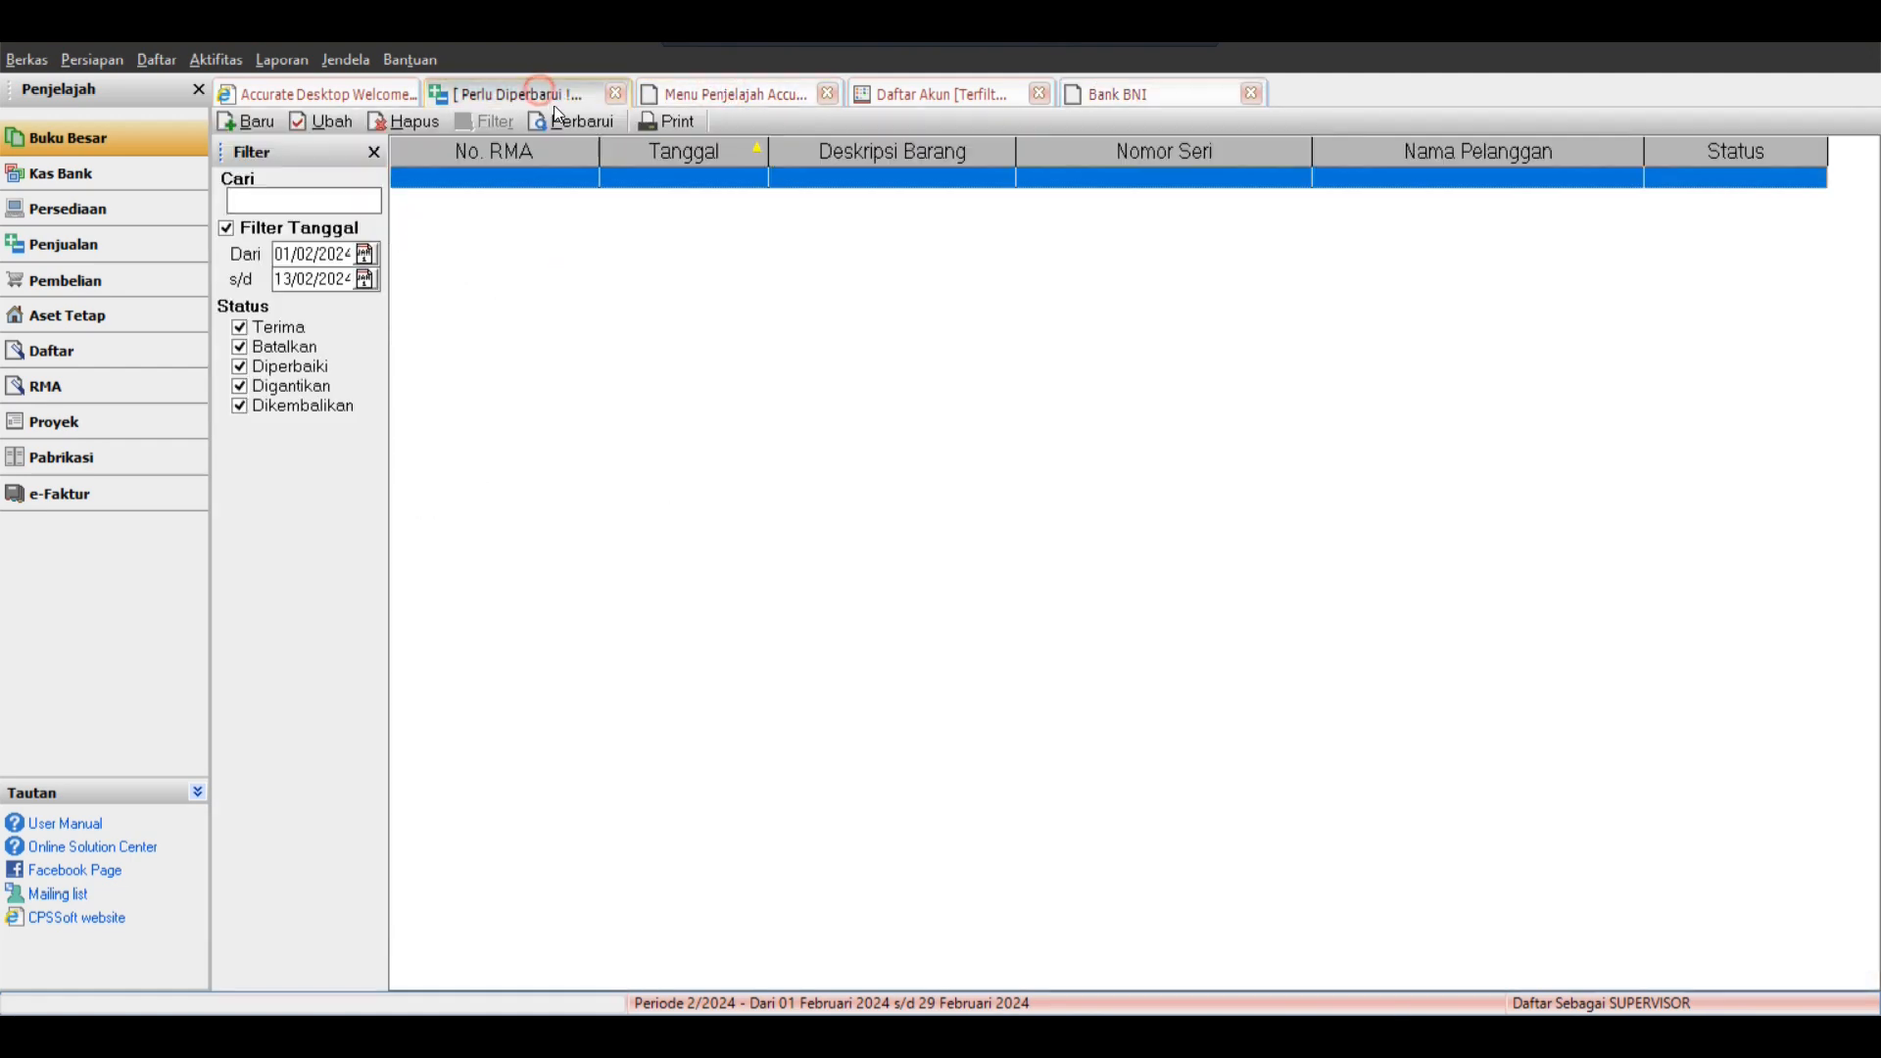
pyautogui.click(574, 121)
pyautogui.click(614, 94)
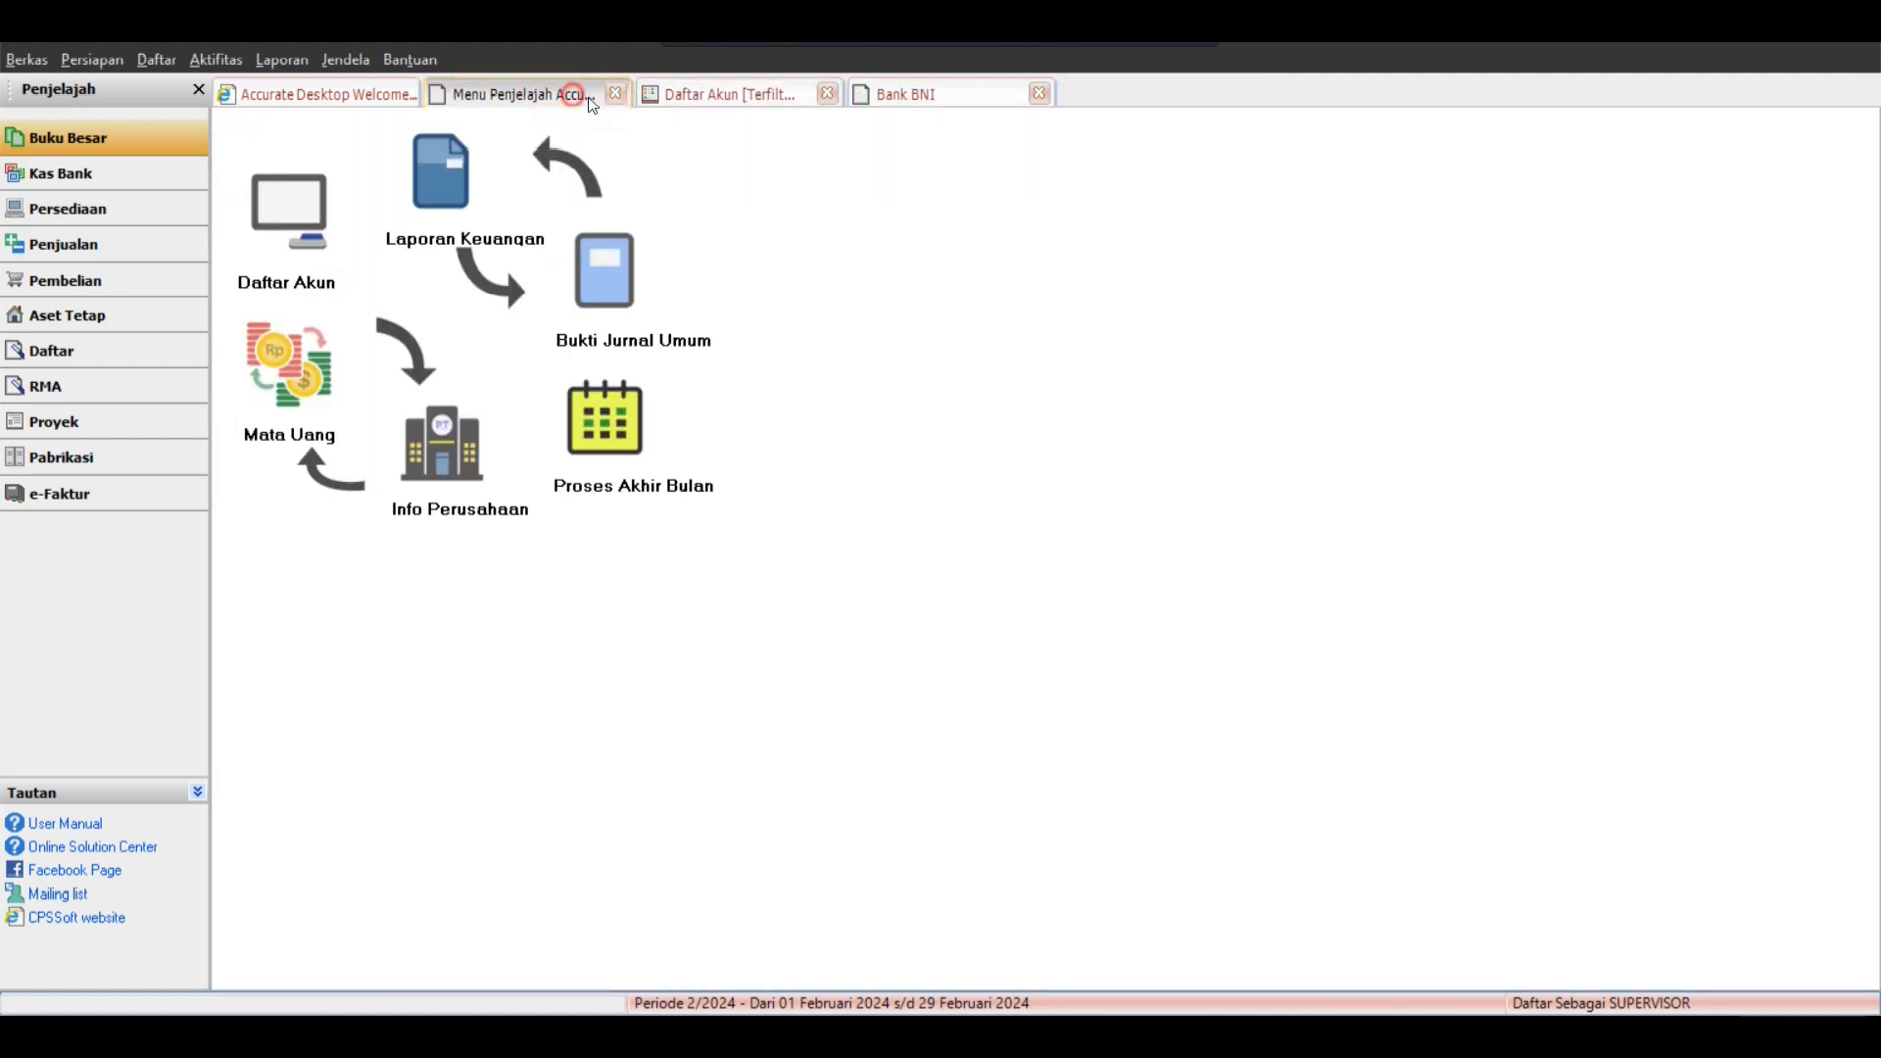
pyautogui.click(576, 94)
pyautogui.click(600, 94)
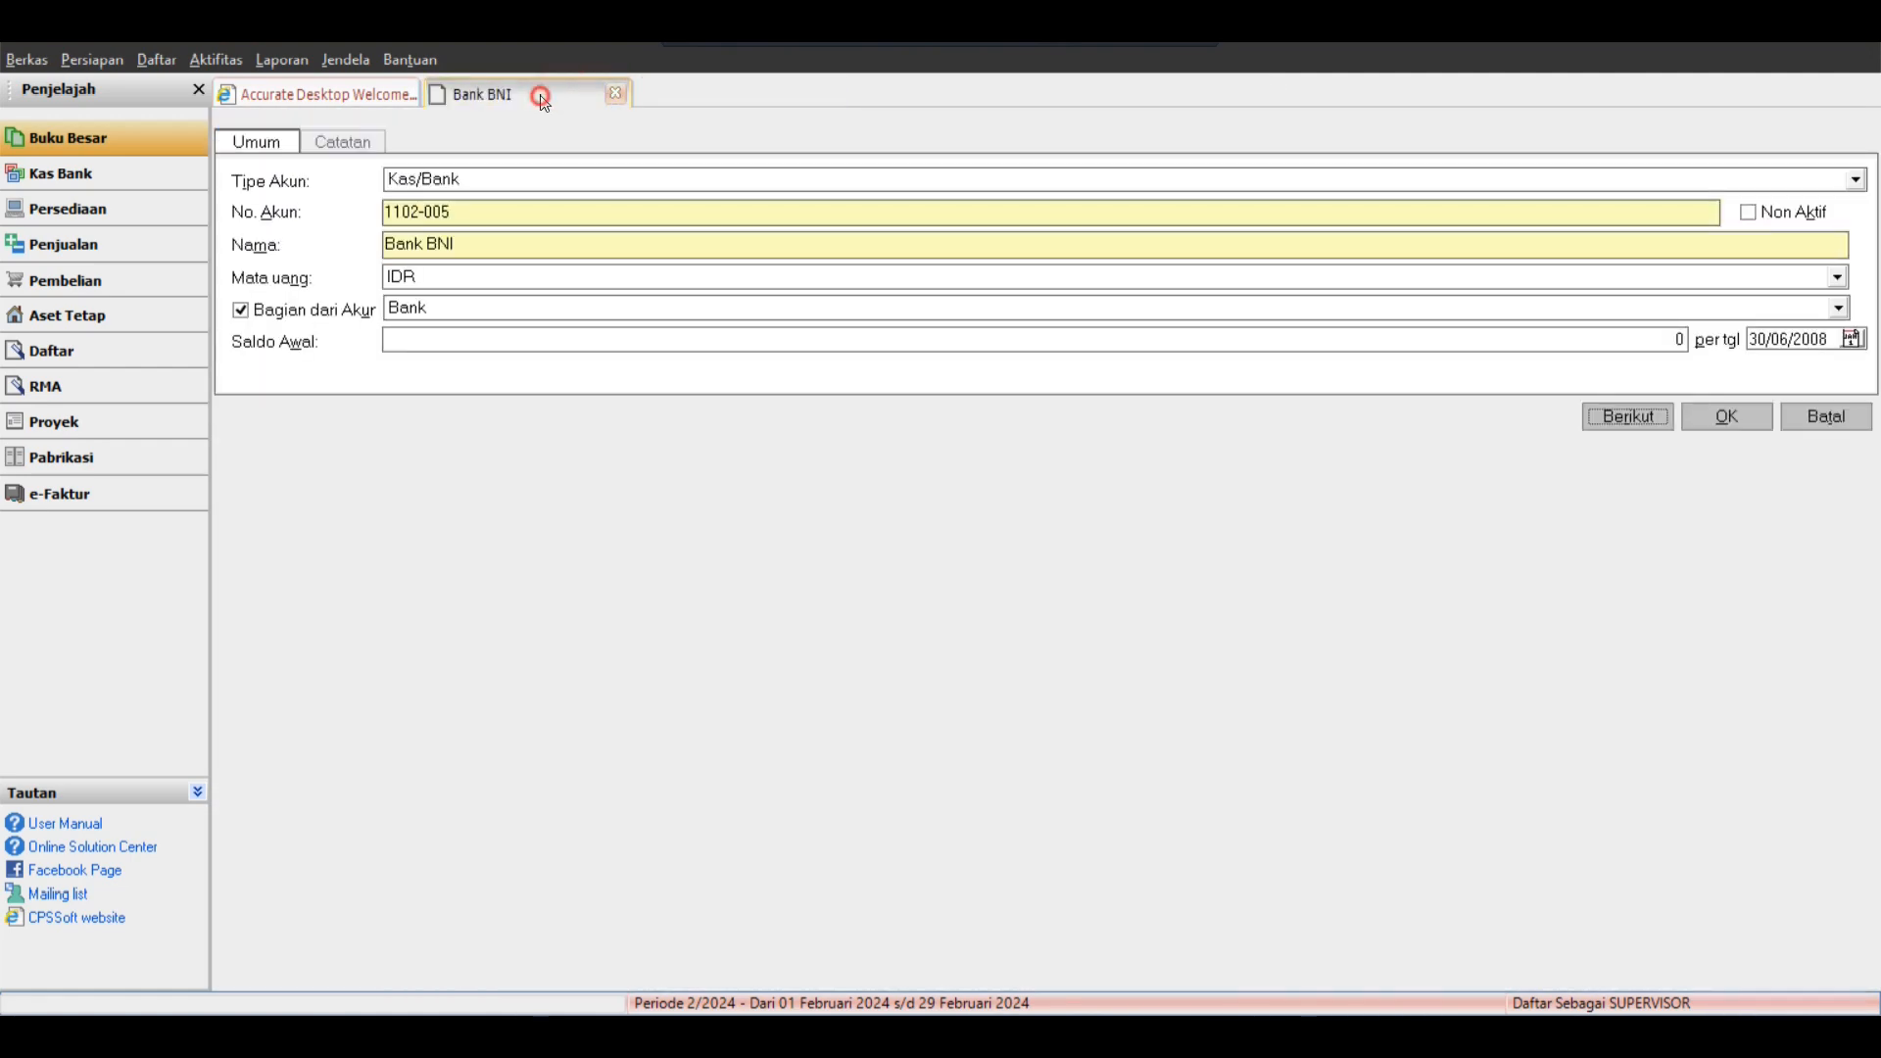
pyautogui.click(1741, 418)
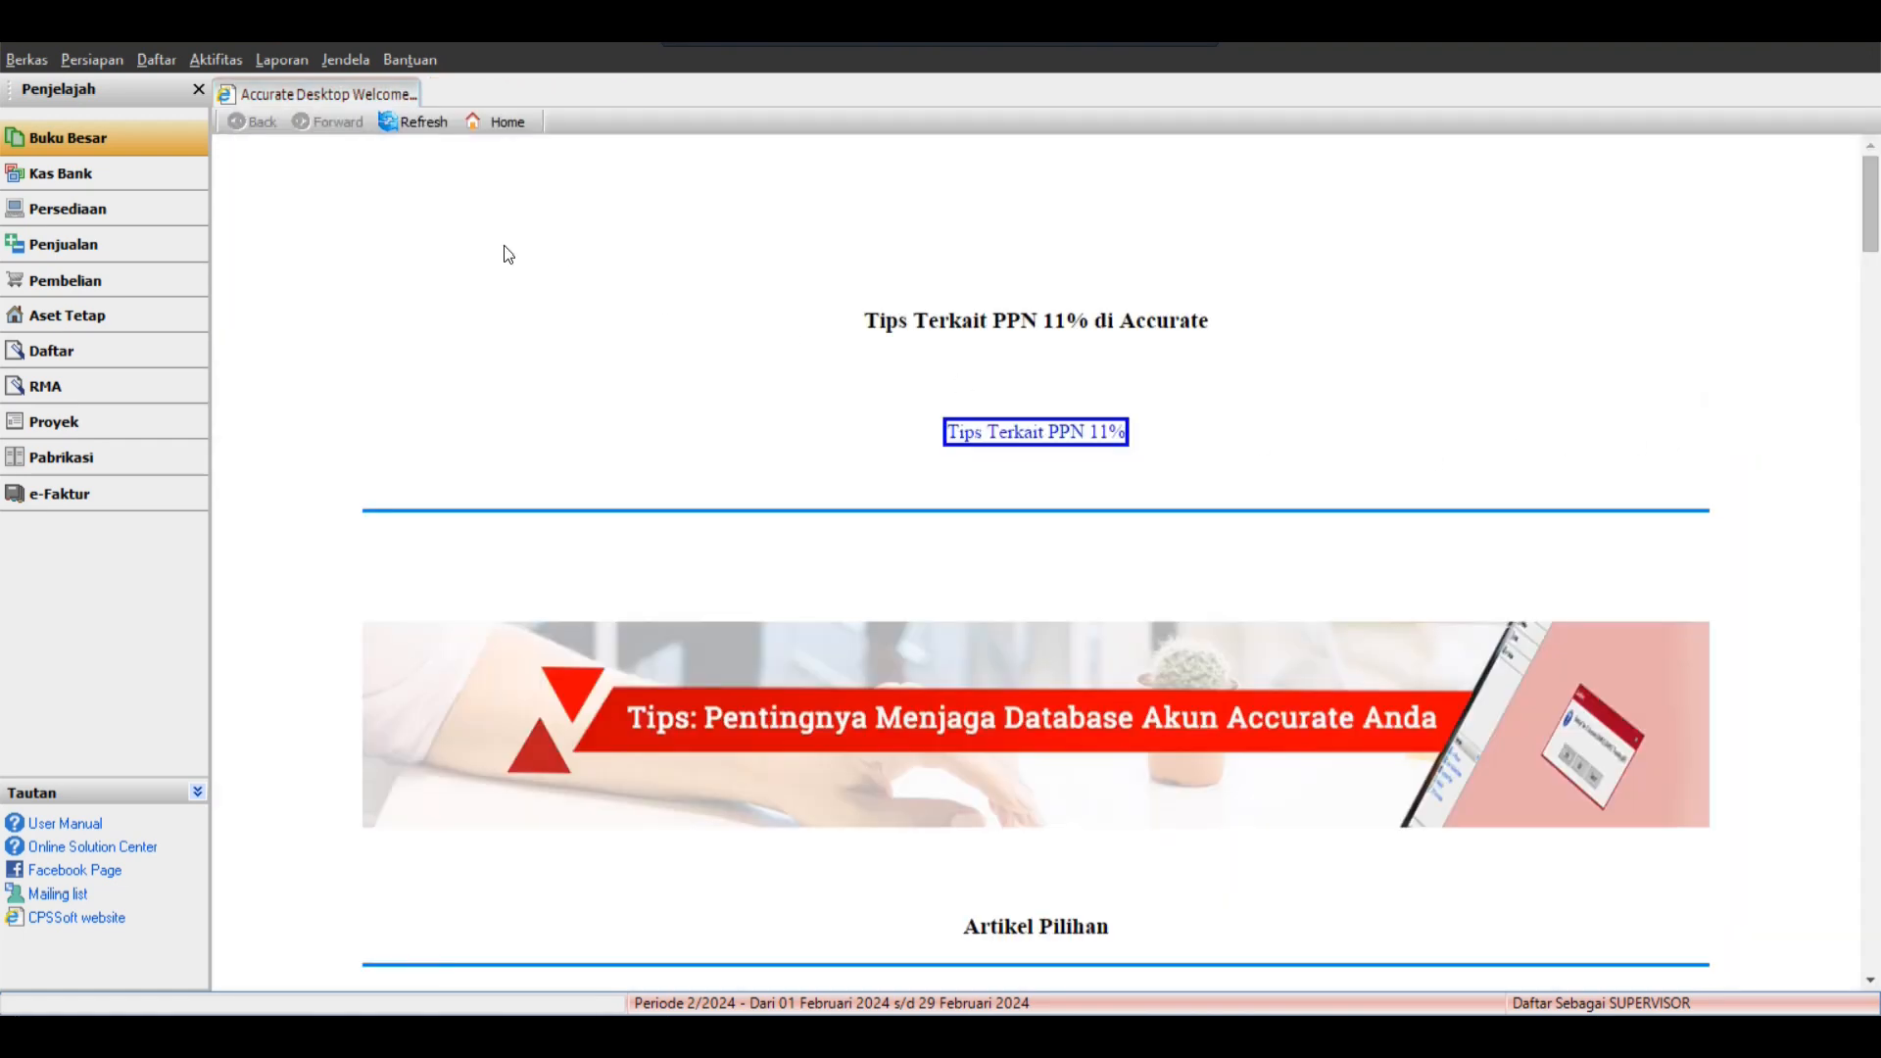
# Reopen the account list and open the Bank BNI account, 1102-005, for editing.
pyautogui.click(156, 60)
pyautogui.click(184, 111)
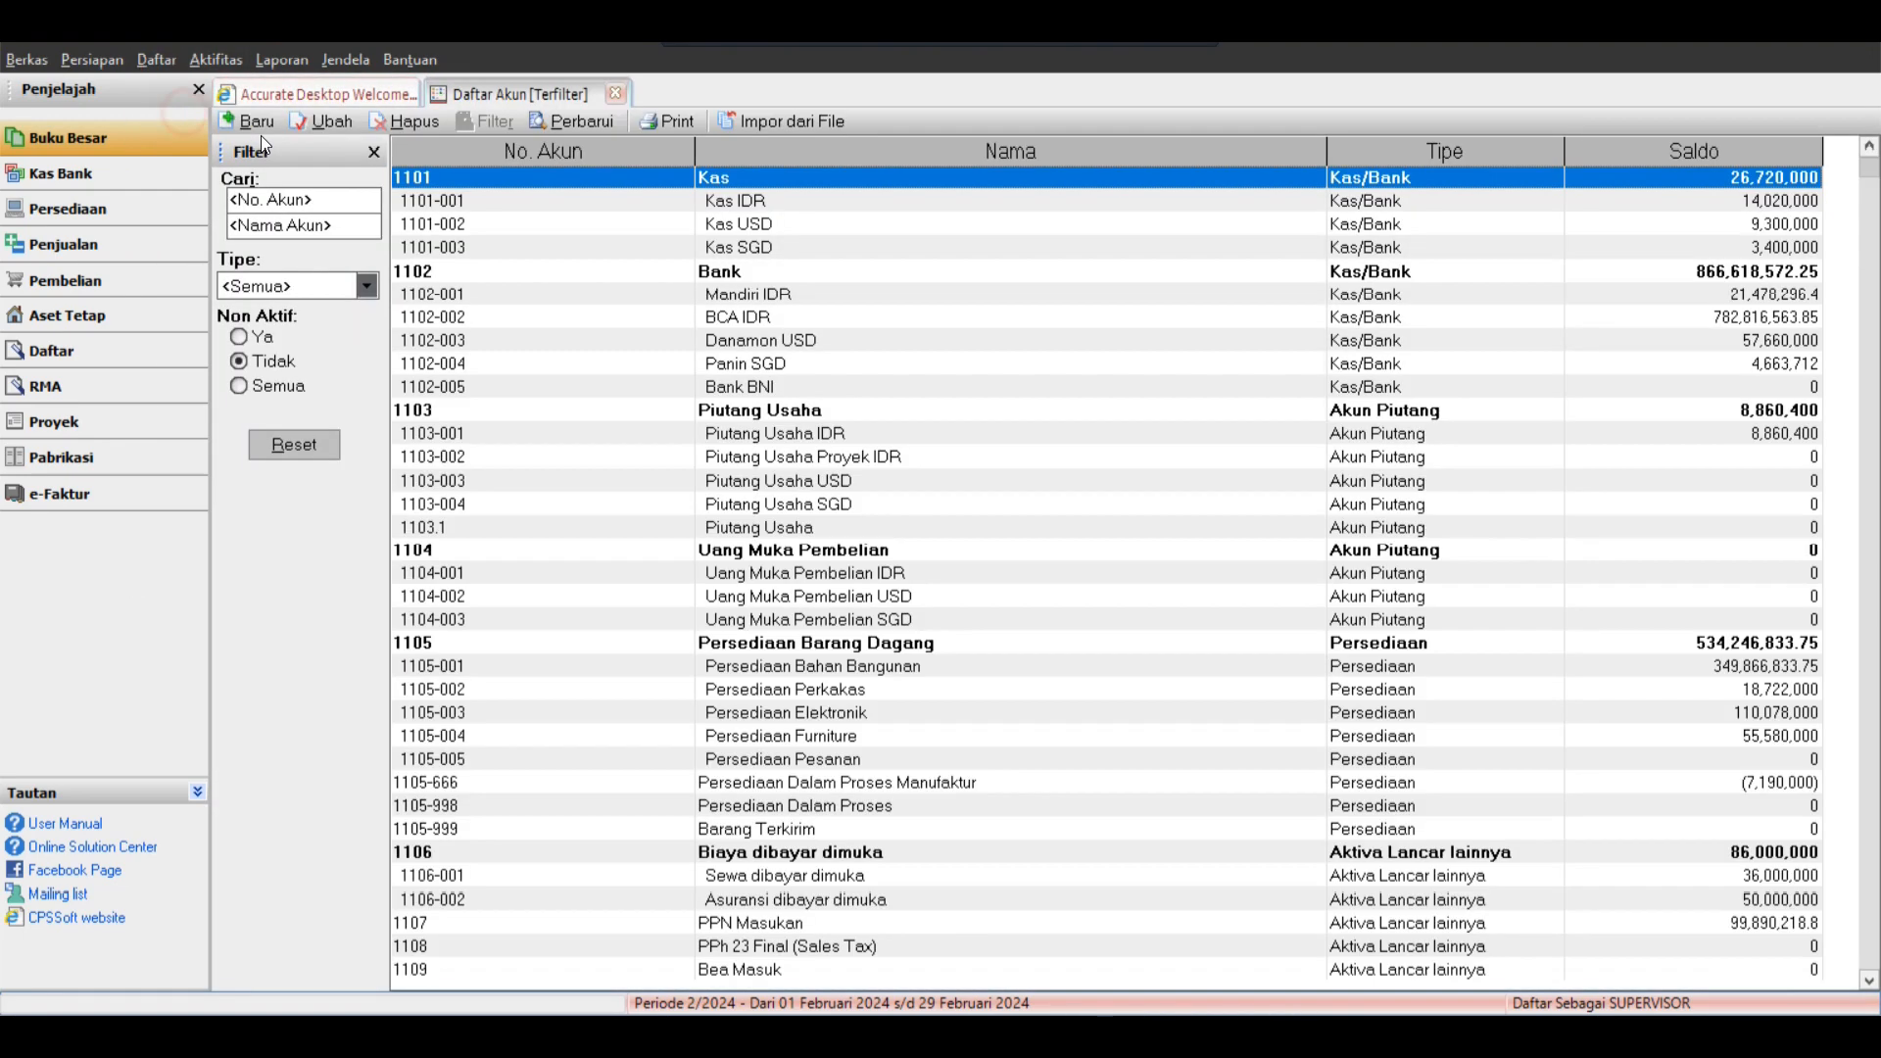
pyautogui.click(694, 338)
pyautogui.click(519, 384)
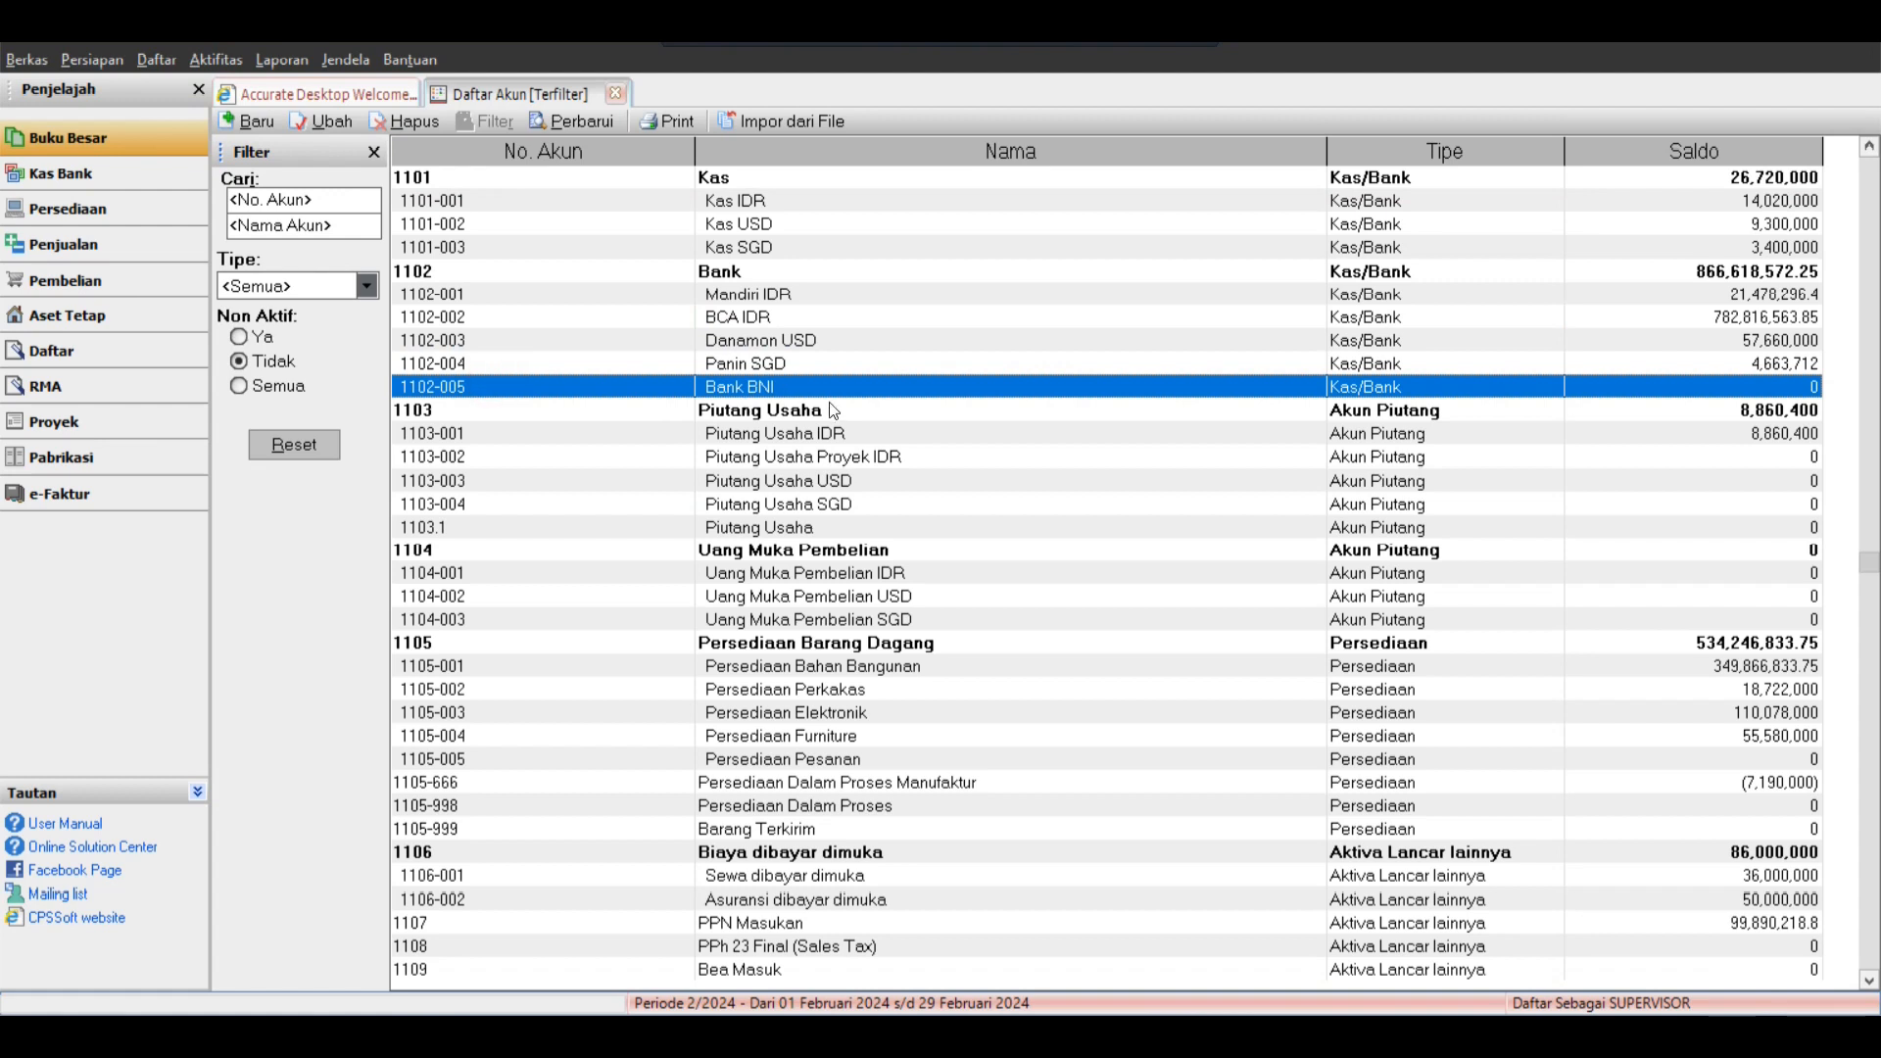
pyautogui.rightClick(755, 368)
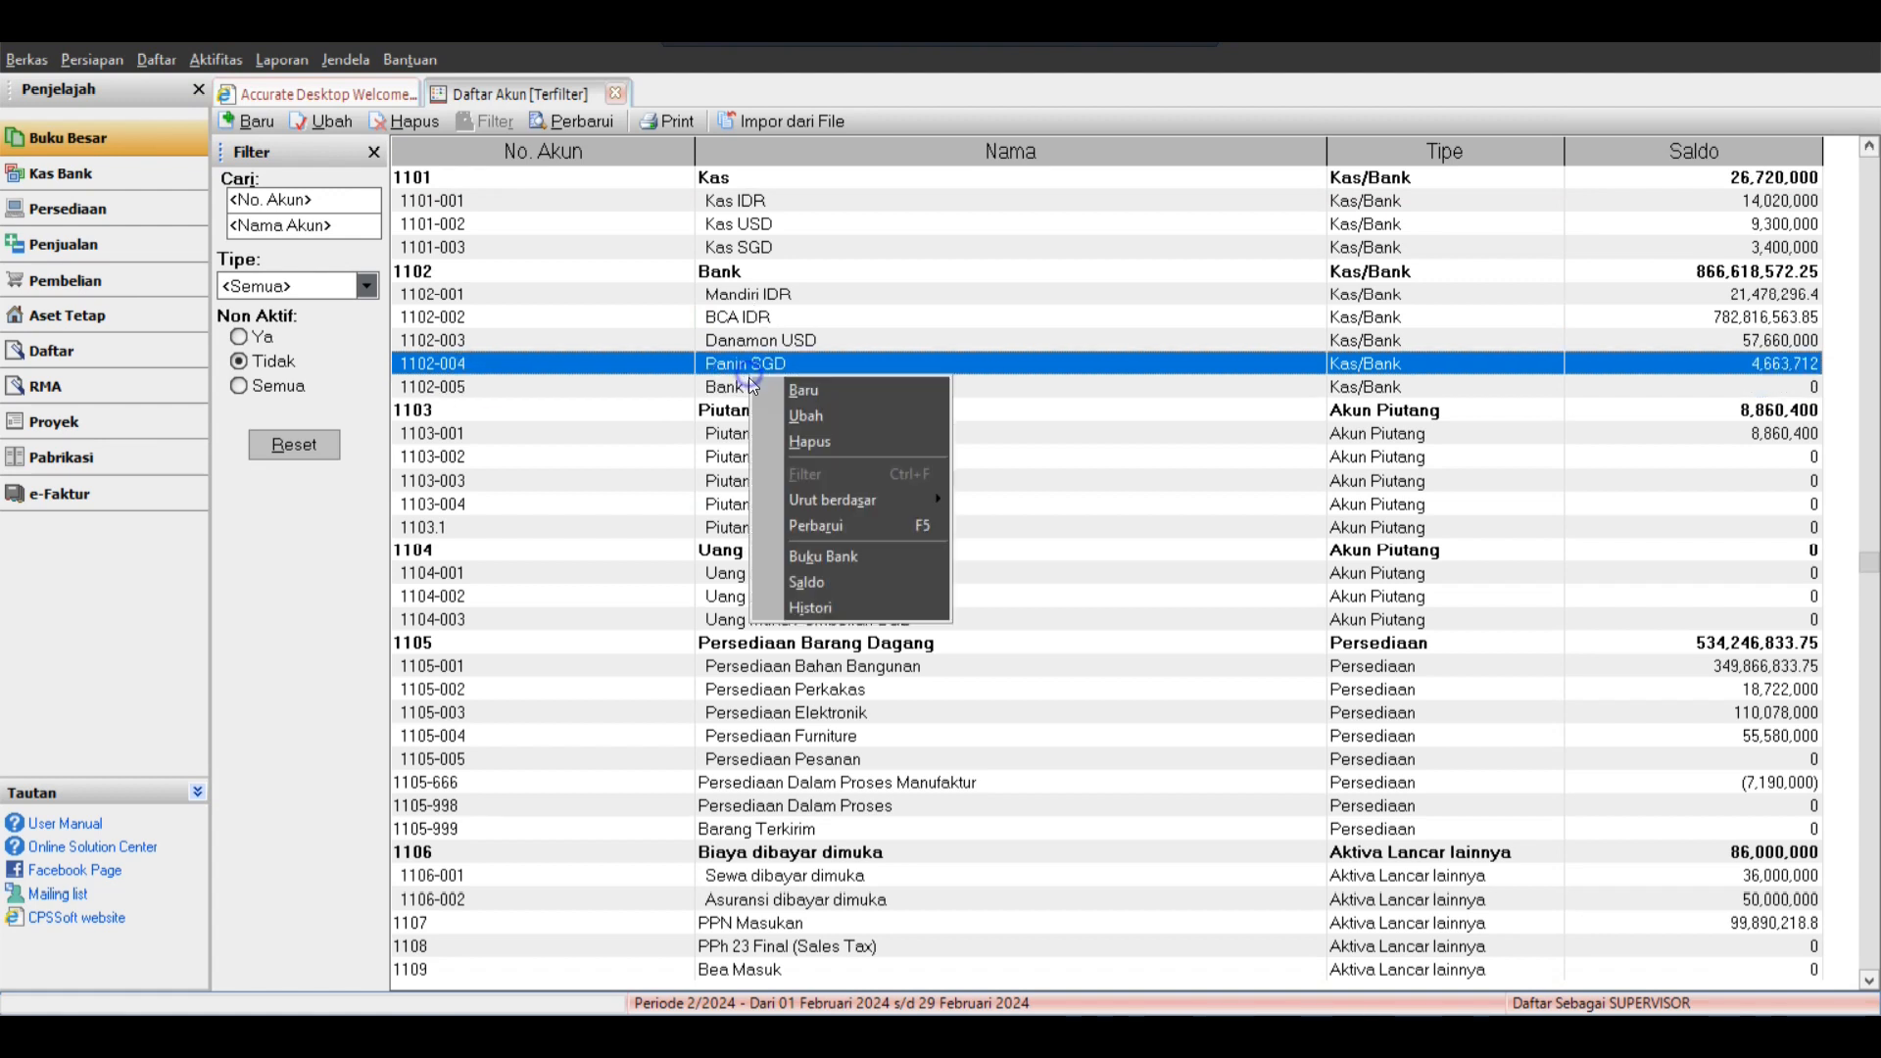
pyautogui.click(734, 394)
pyautogui.rightClick(734, 394)
pyautogui.click(527, 429)
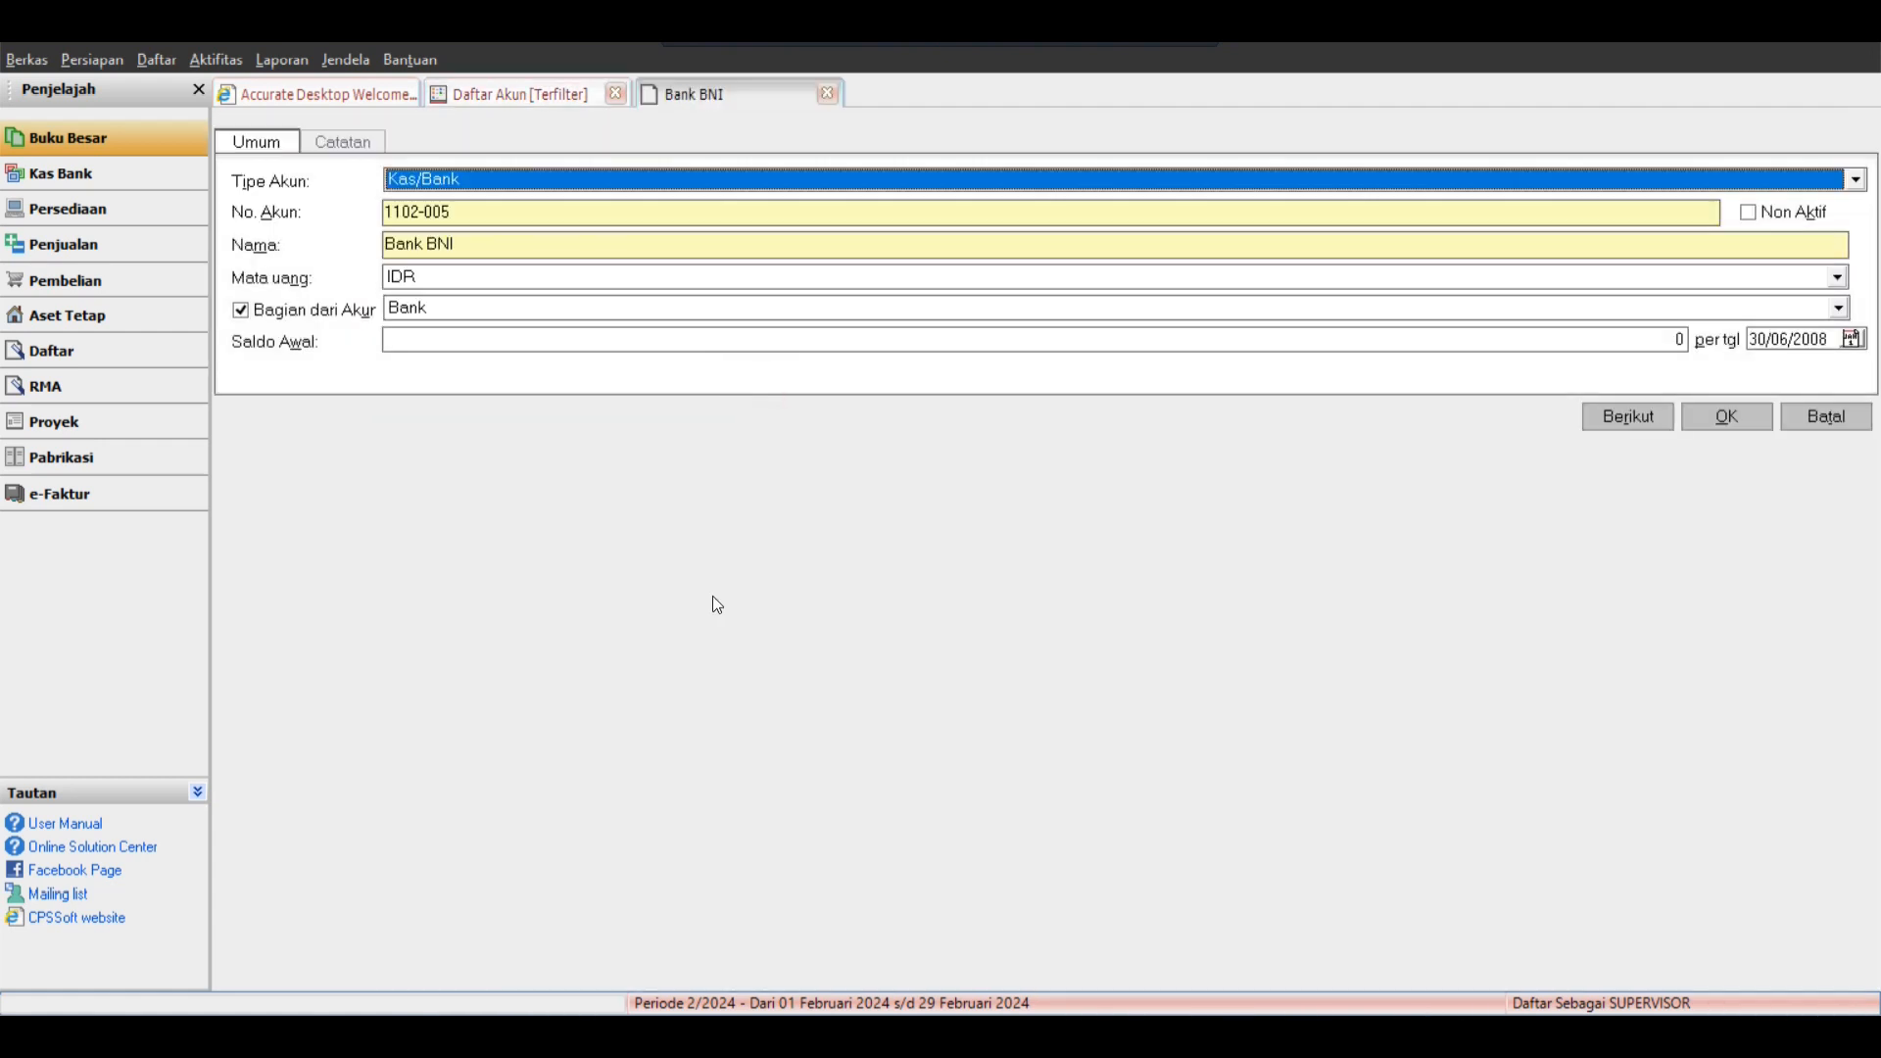
# Try an opening balance of 42342 for Bank BNI, clear it and close the account without saving.
pyautogui.click(699, 345)
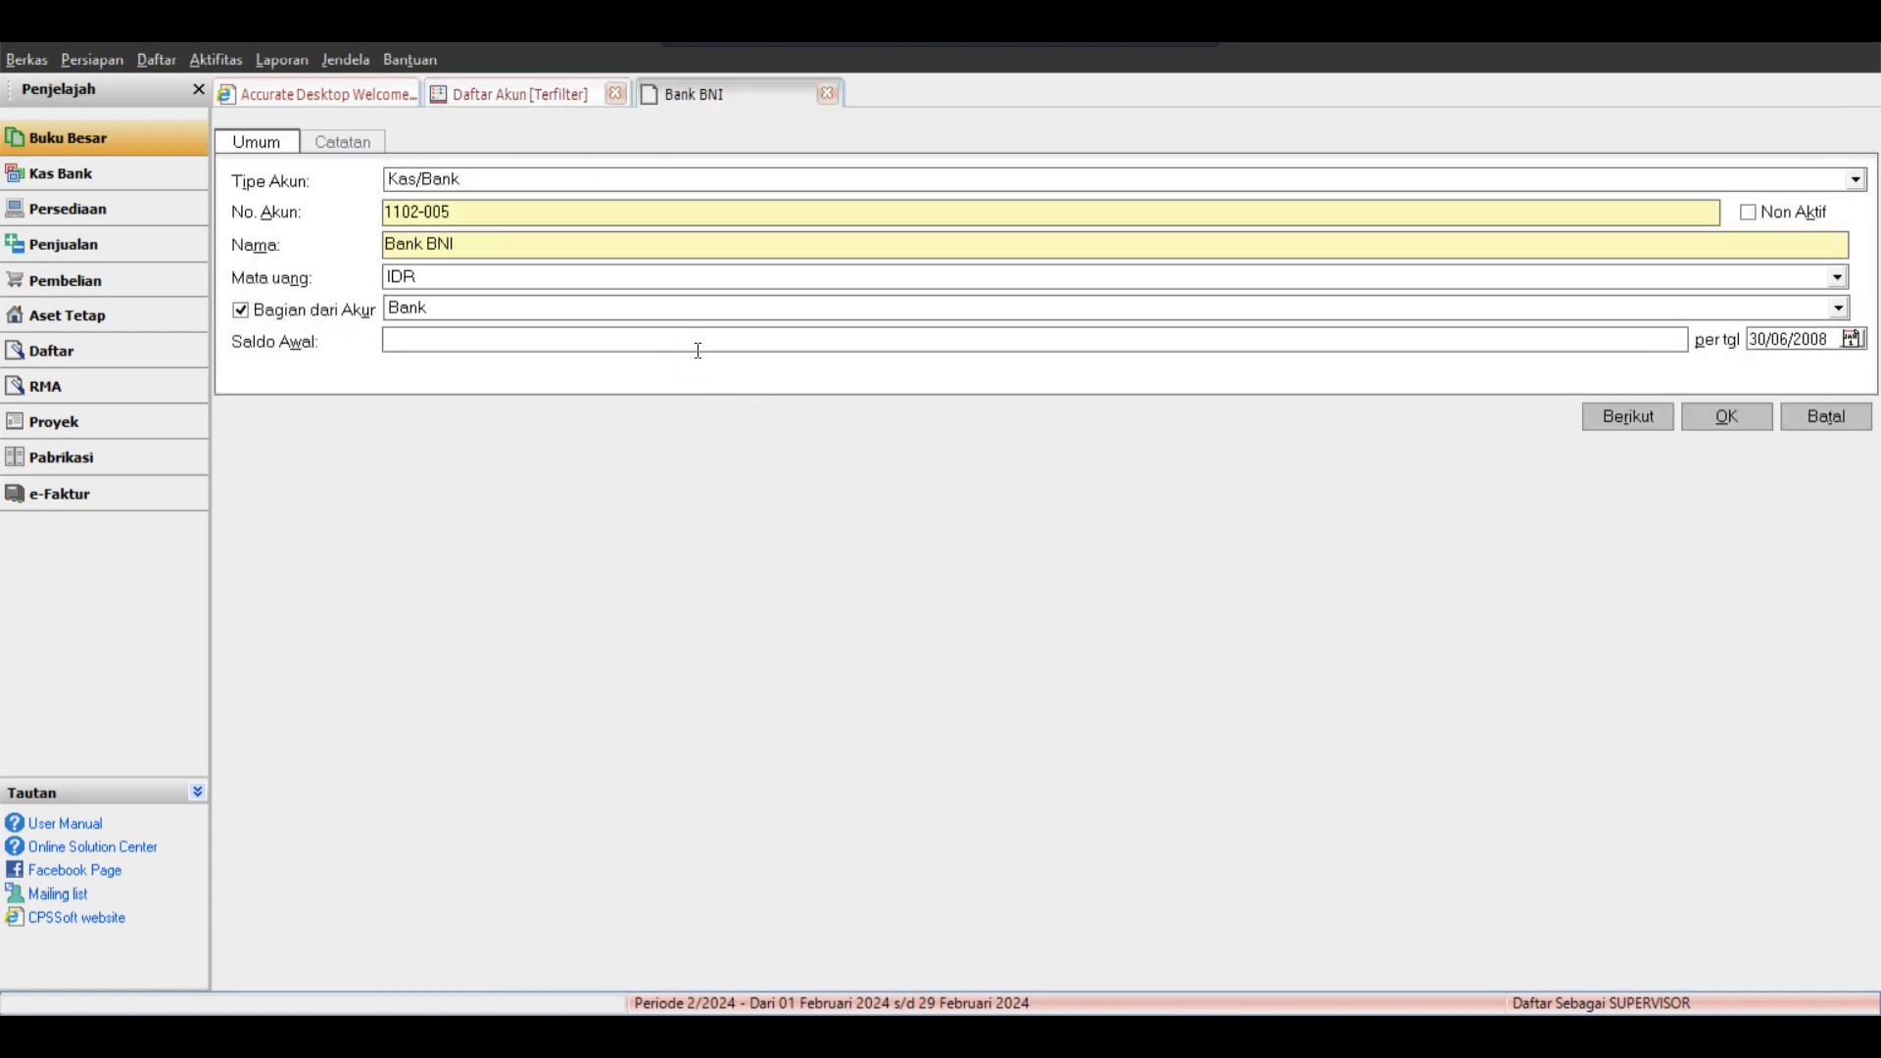
pyautogui.moveTo(549, 340); pyautogui.dragTo(147, 367)
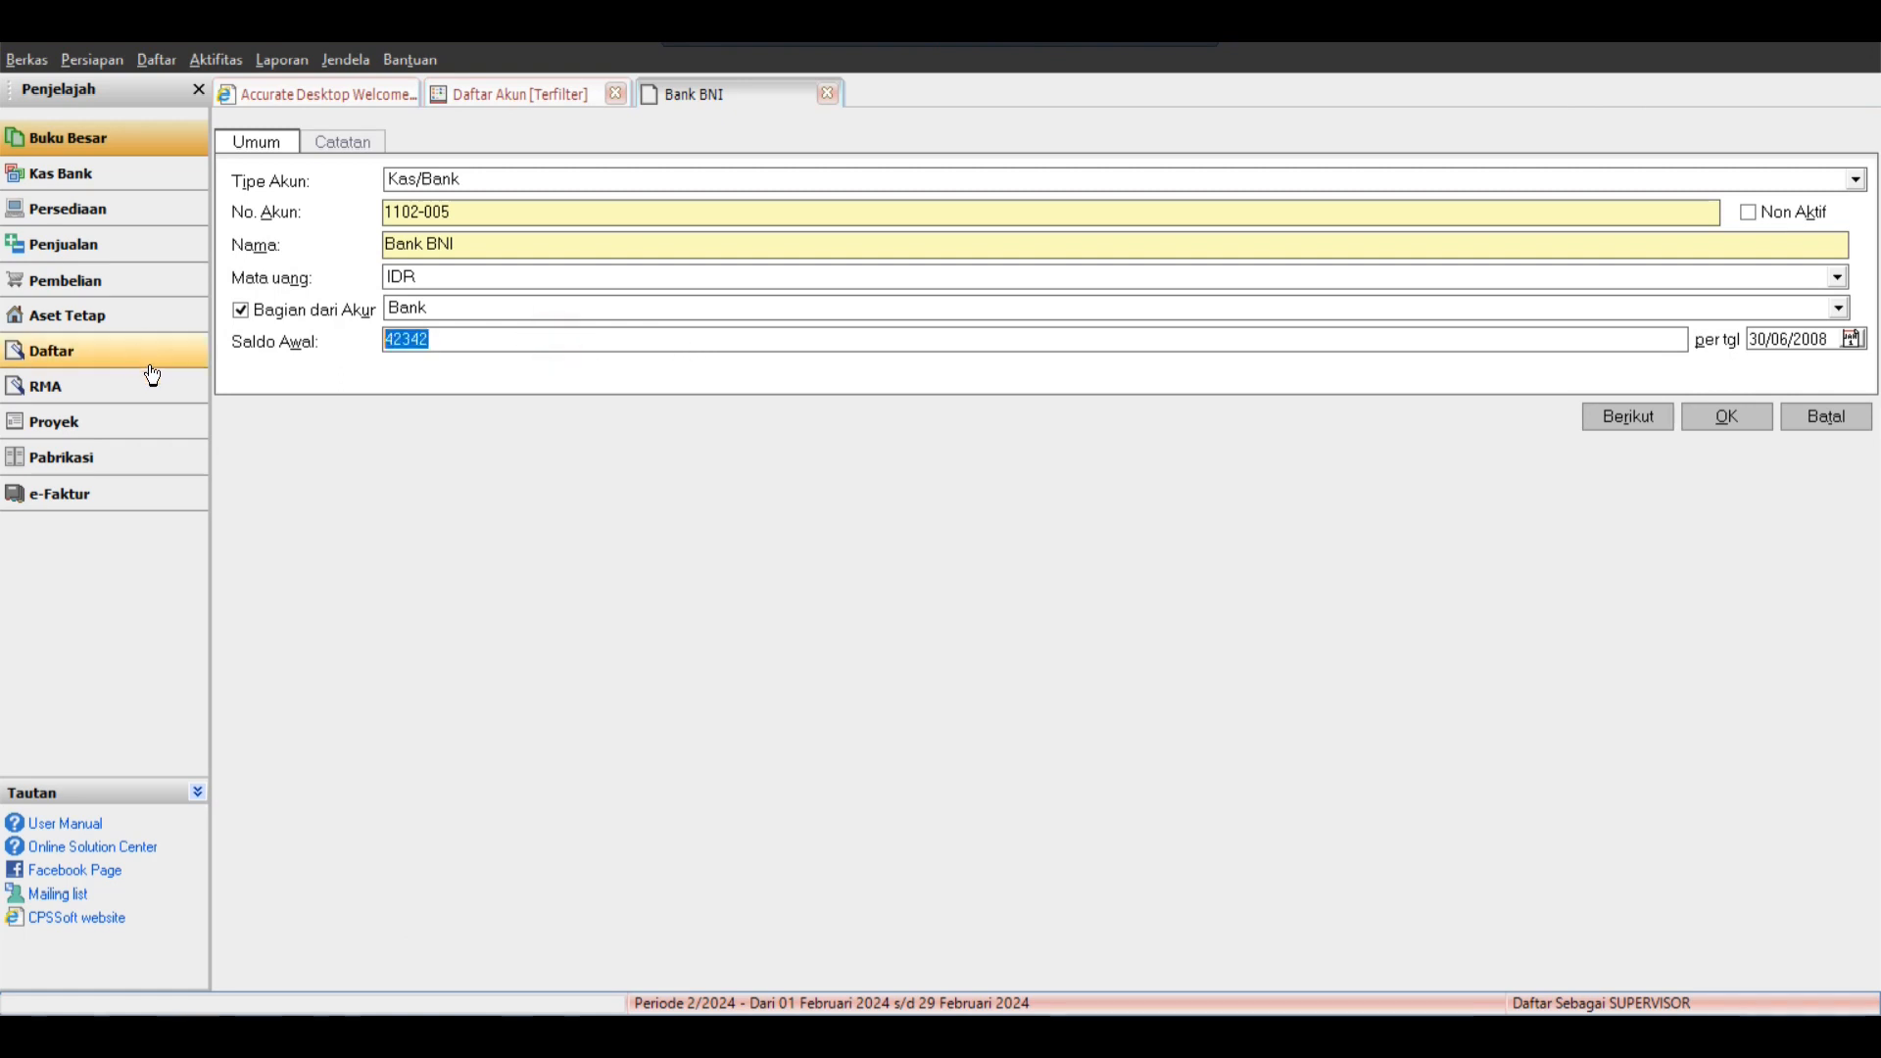
pyautogui.press('BackSpace')
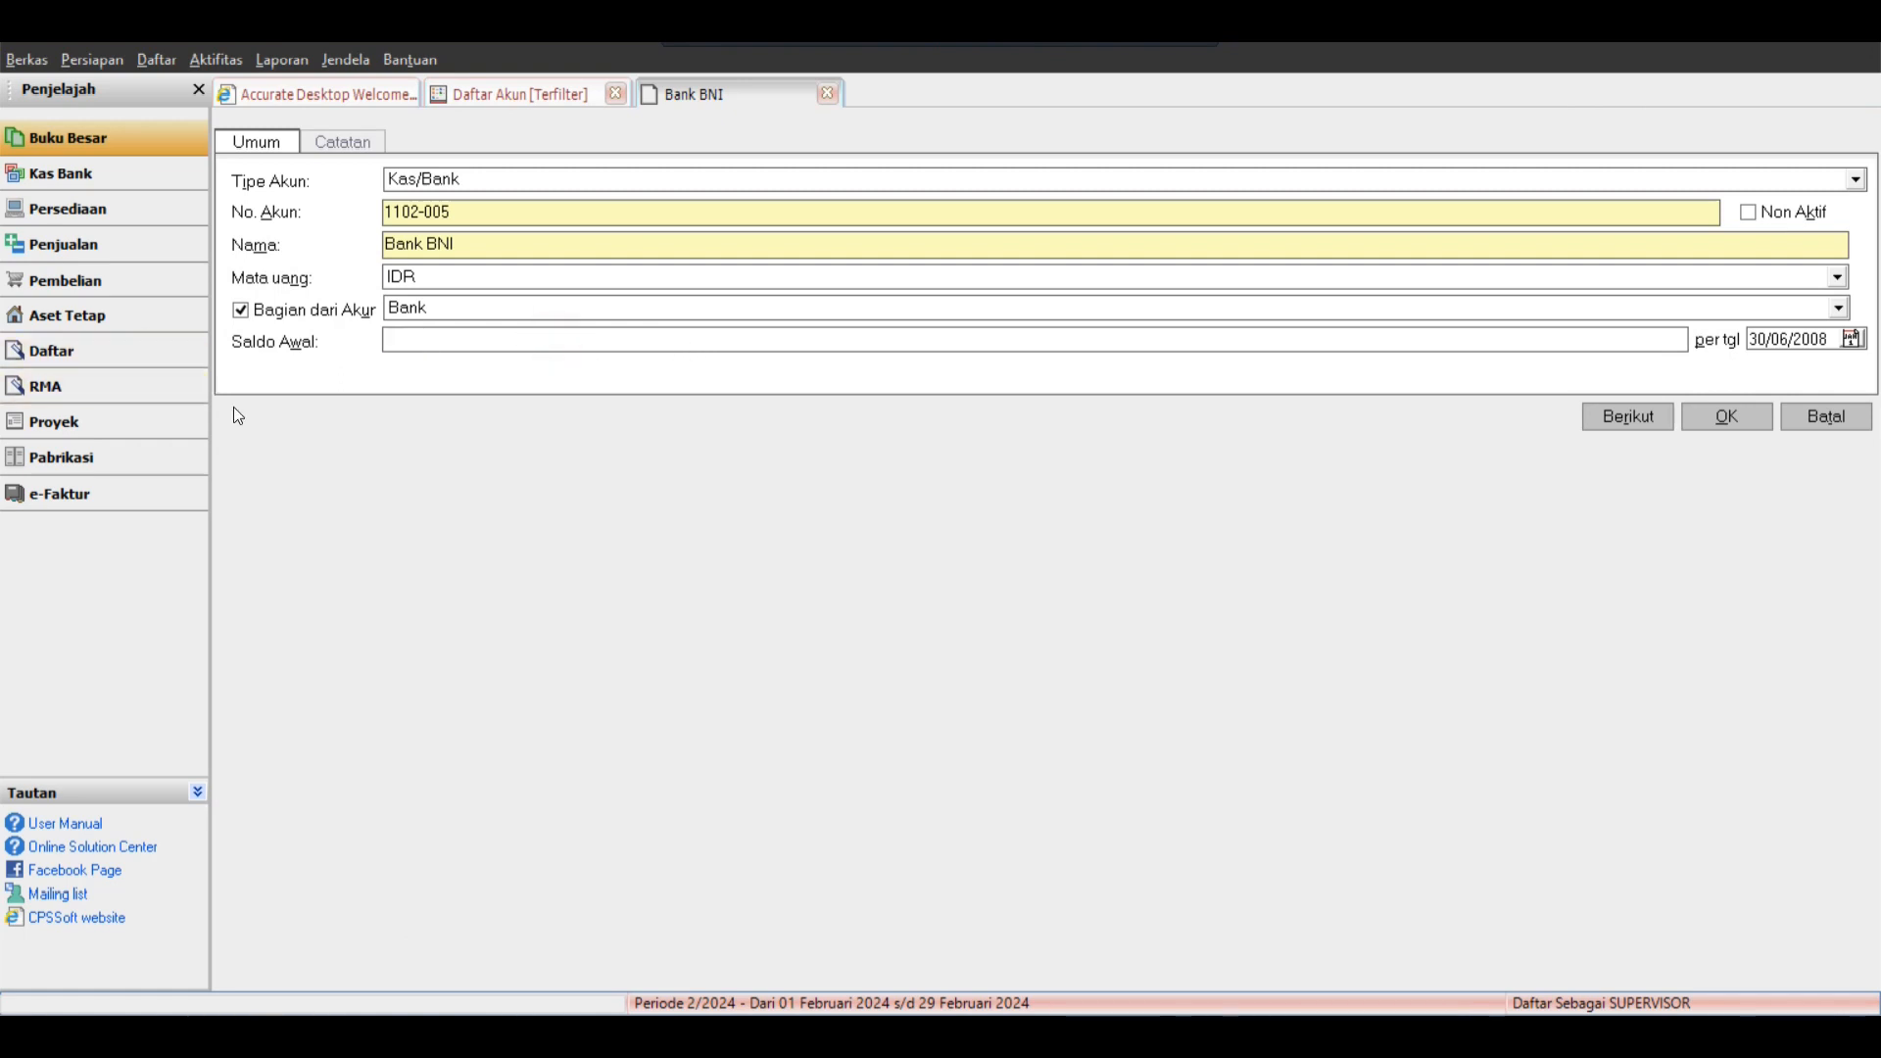
pyautogui.click(517, 243)
pyautogui.click(448, 343)
pyautogui.click(1828, 417)
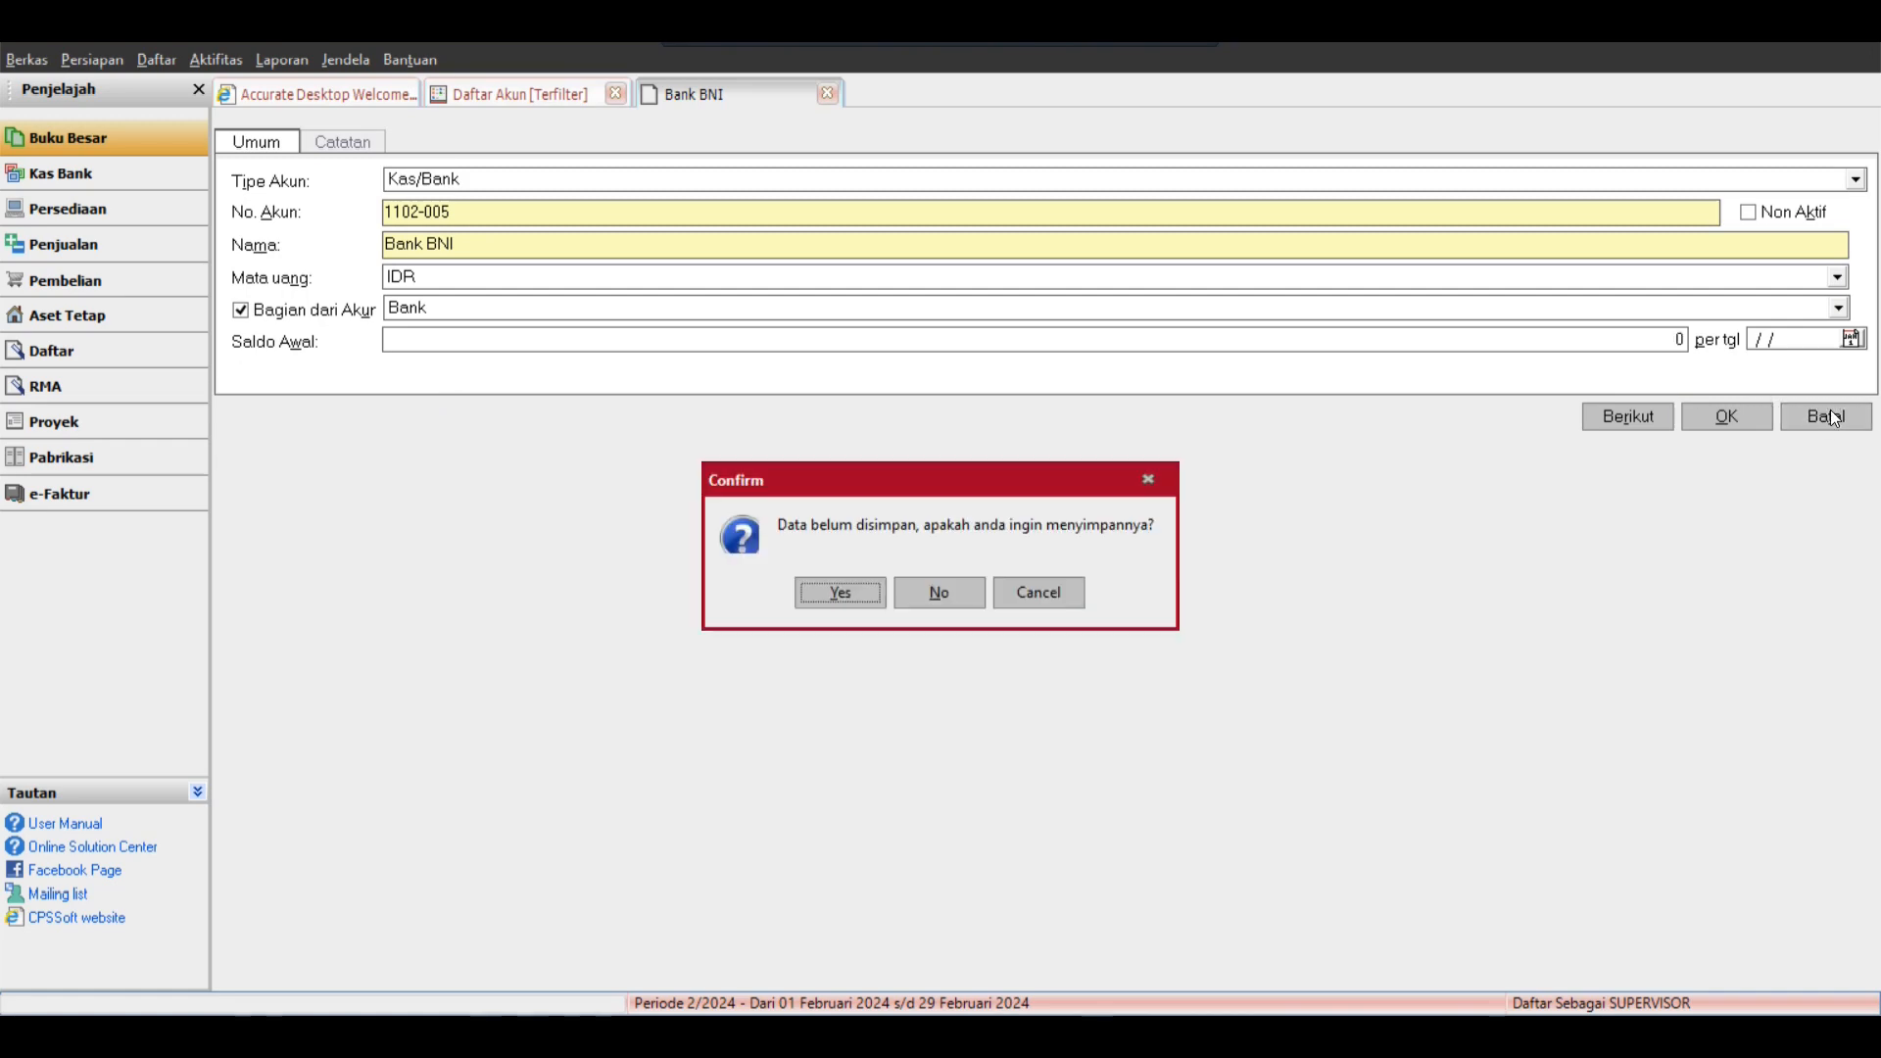
pyautogui.click(924, 585)
# Review the bank accounts down to Bank BNI in the list, and open the Buku Besar explorer menu.
pyautogui.click(716, 327)
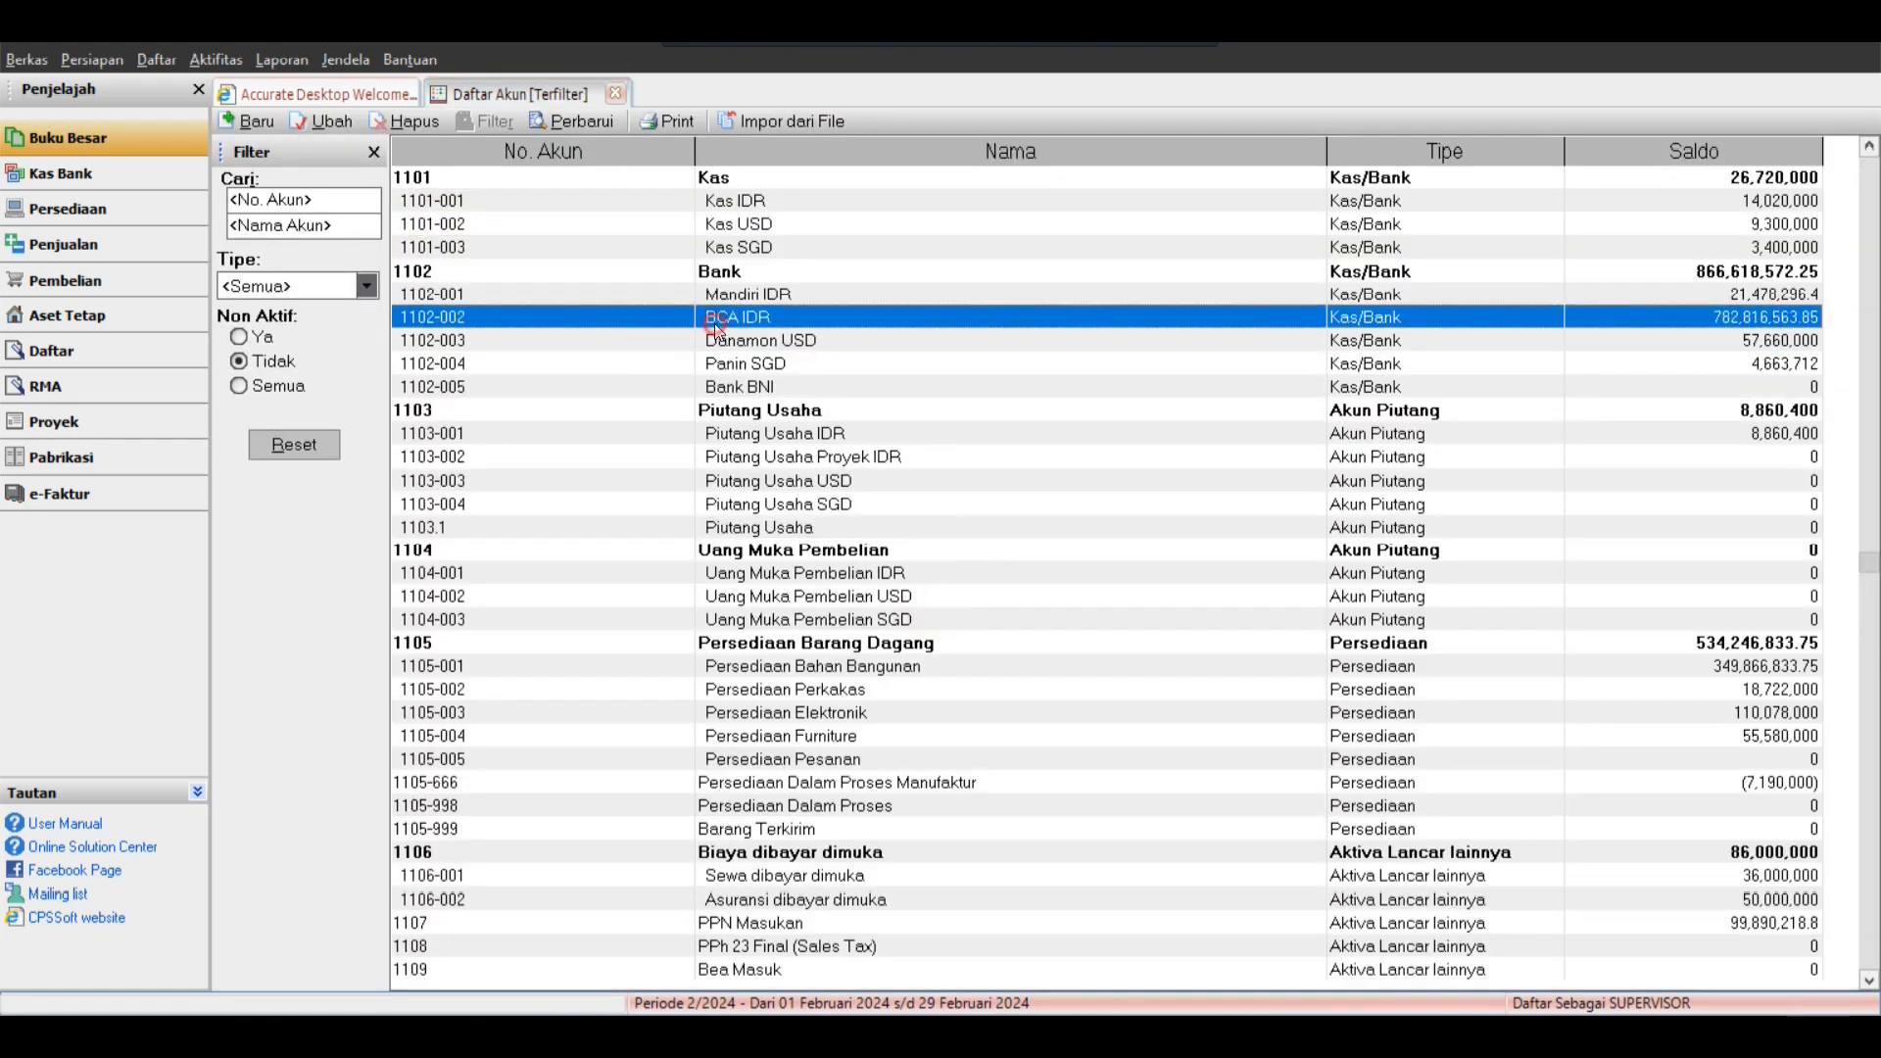
pyautogui.click(723, 343)
pyautogui.click(740, 387)
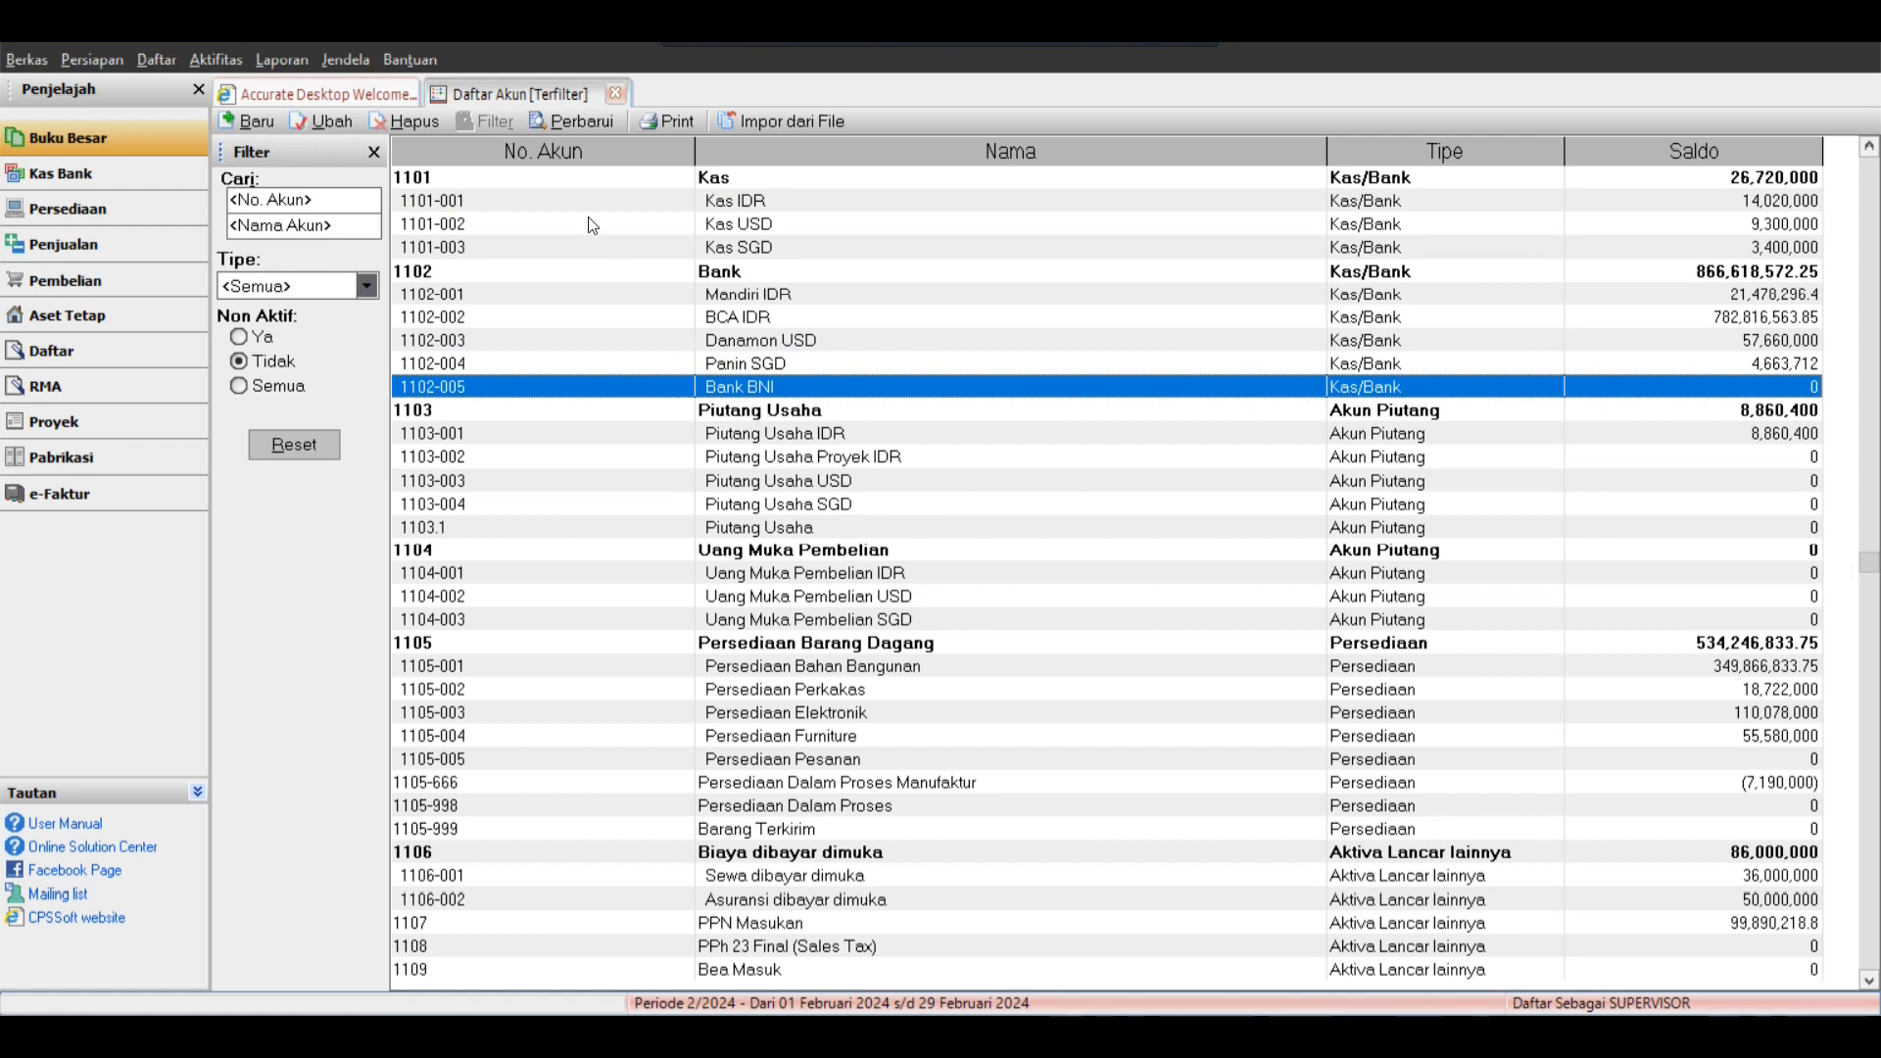
pyautogui.click(164, 147)
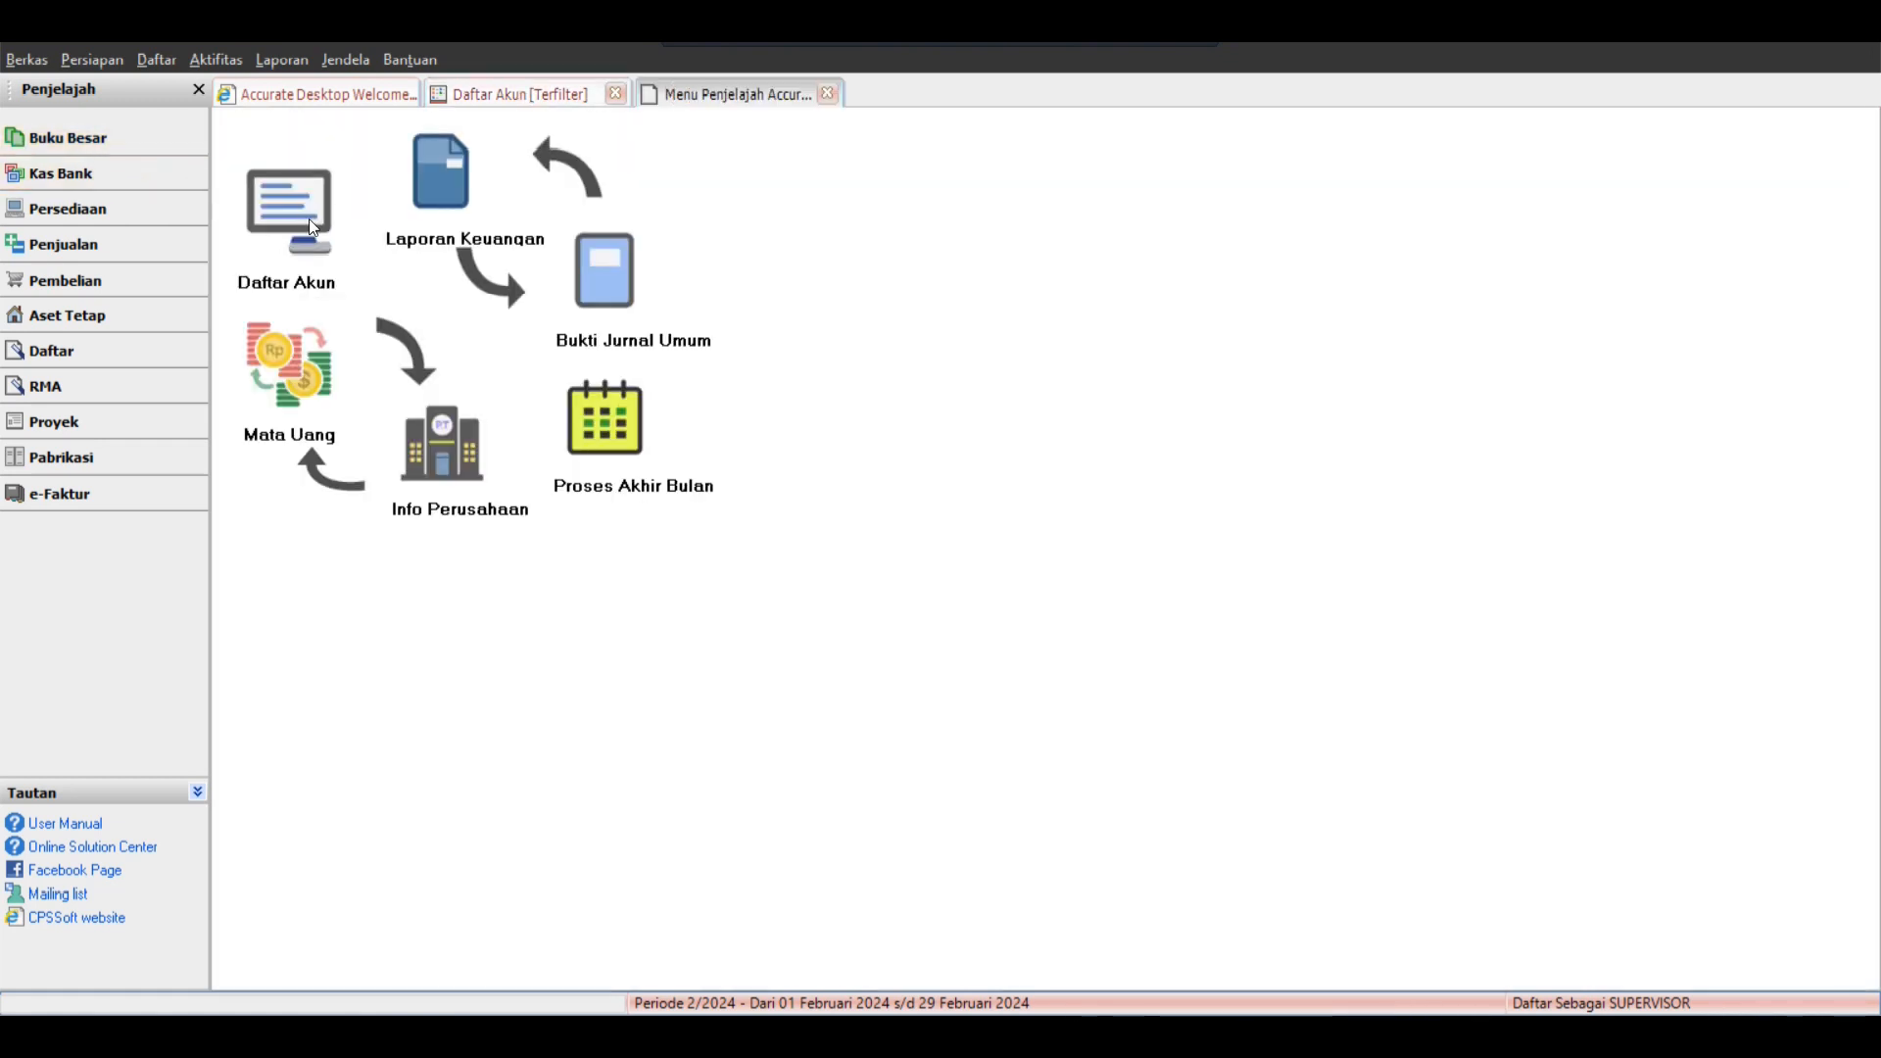
# Generate the Neraca (Standar) report from the financial reports list with Tampilkan Induk and Tampilkan jumlah Induk turned off.
pyautogui.click(443, 184)
pyautogui.click(862, 295)
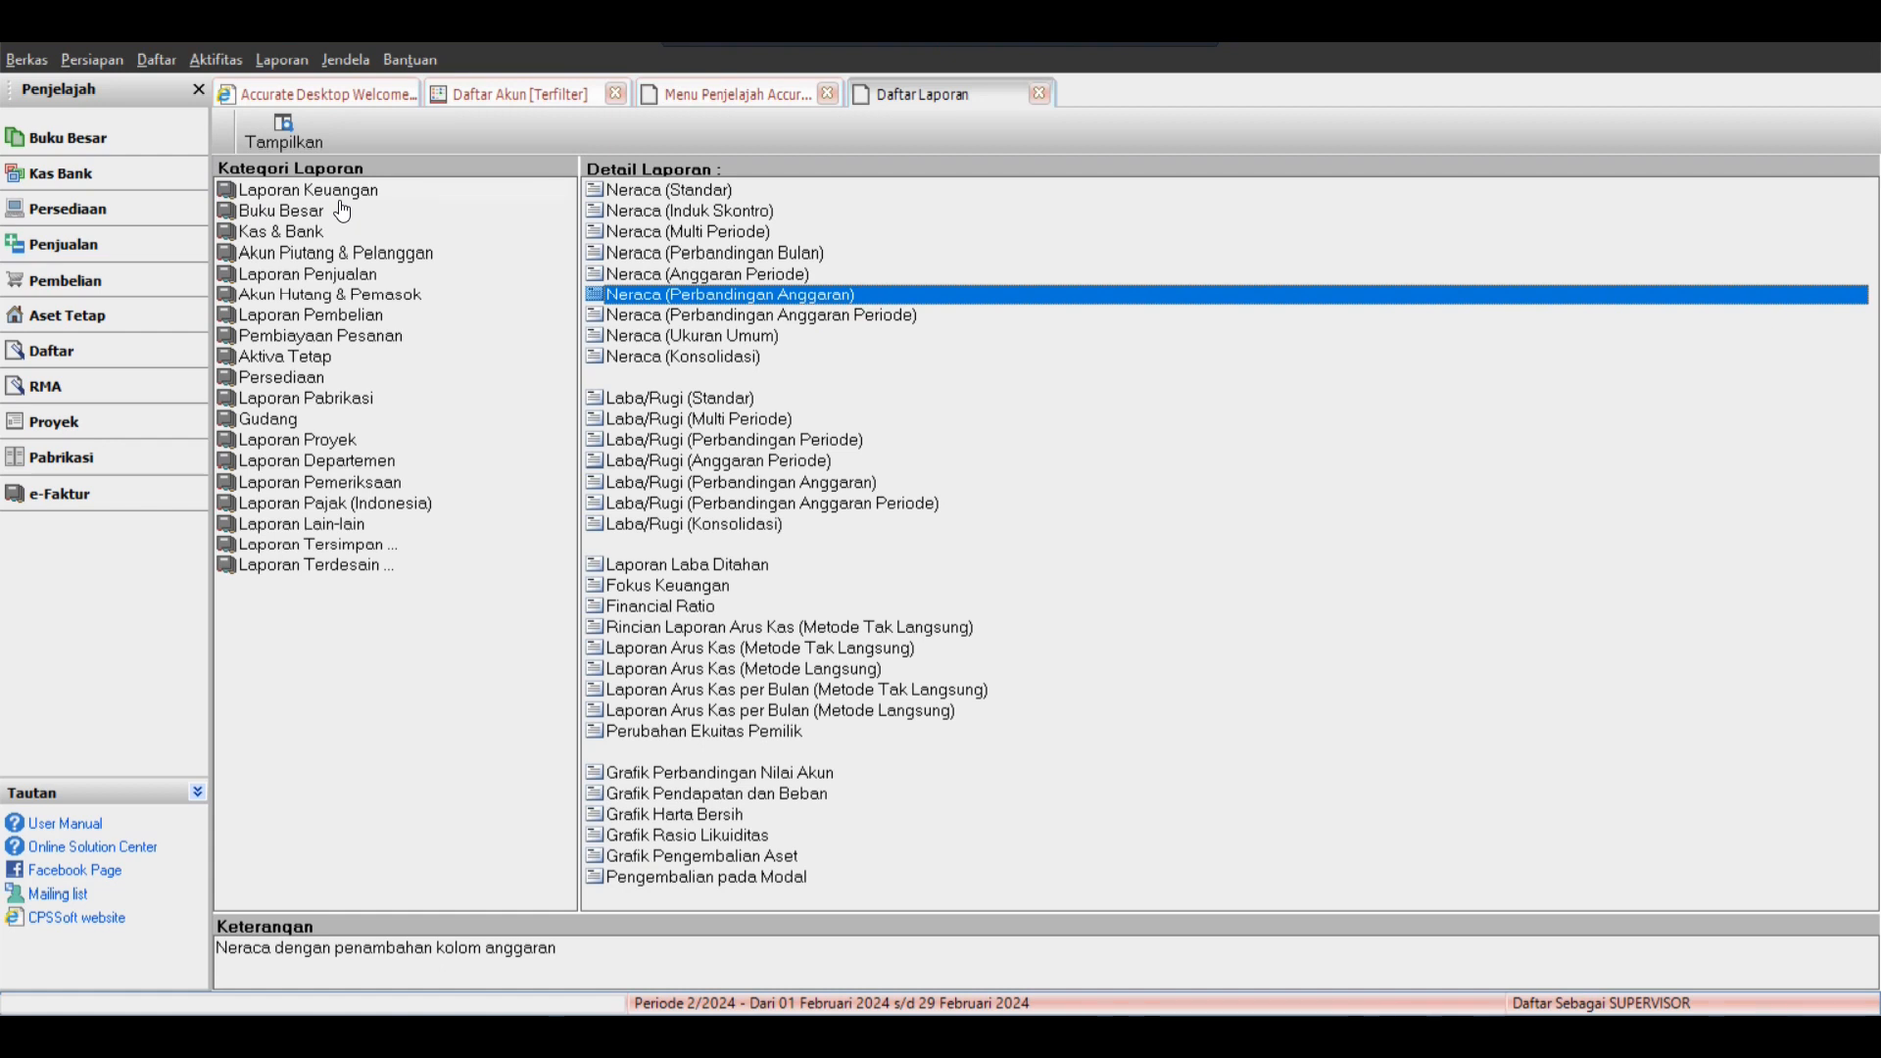
pyautogui.click(630, 192)
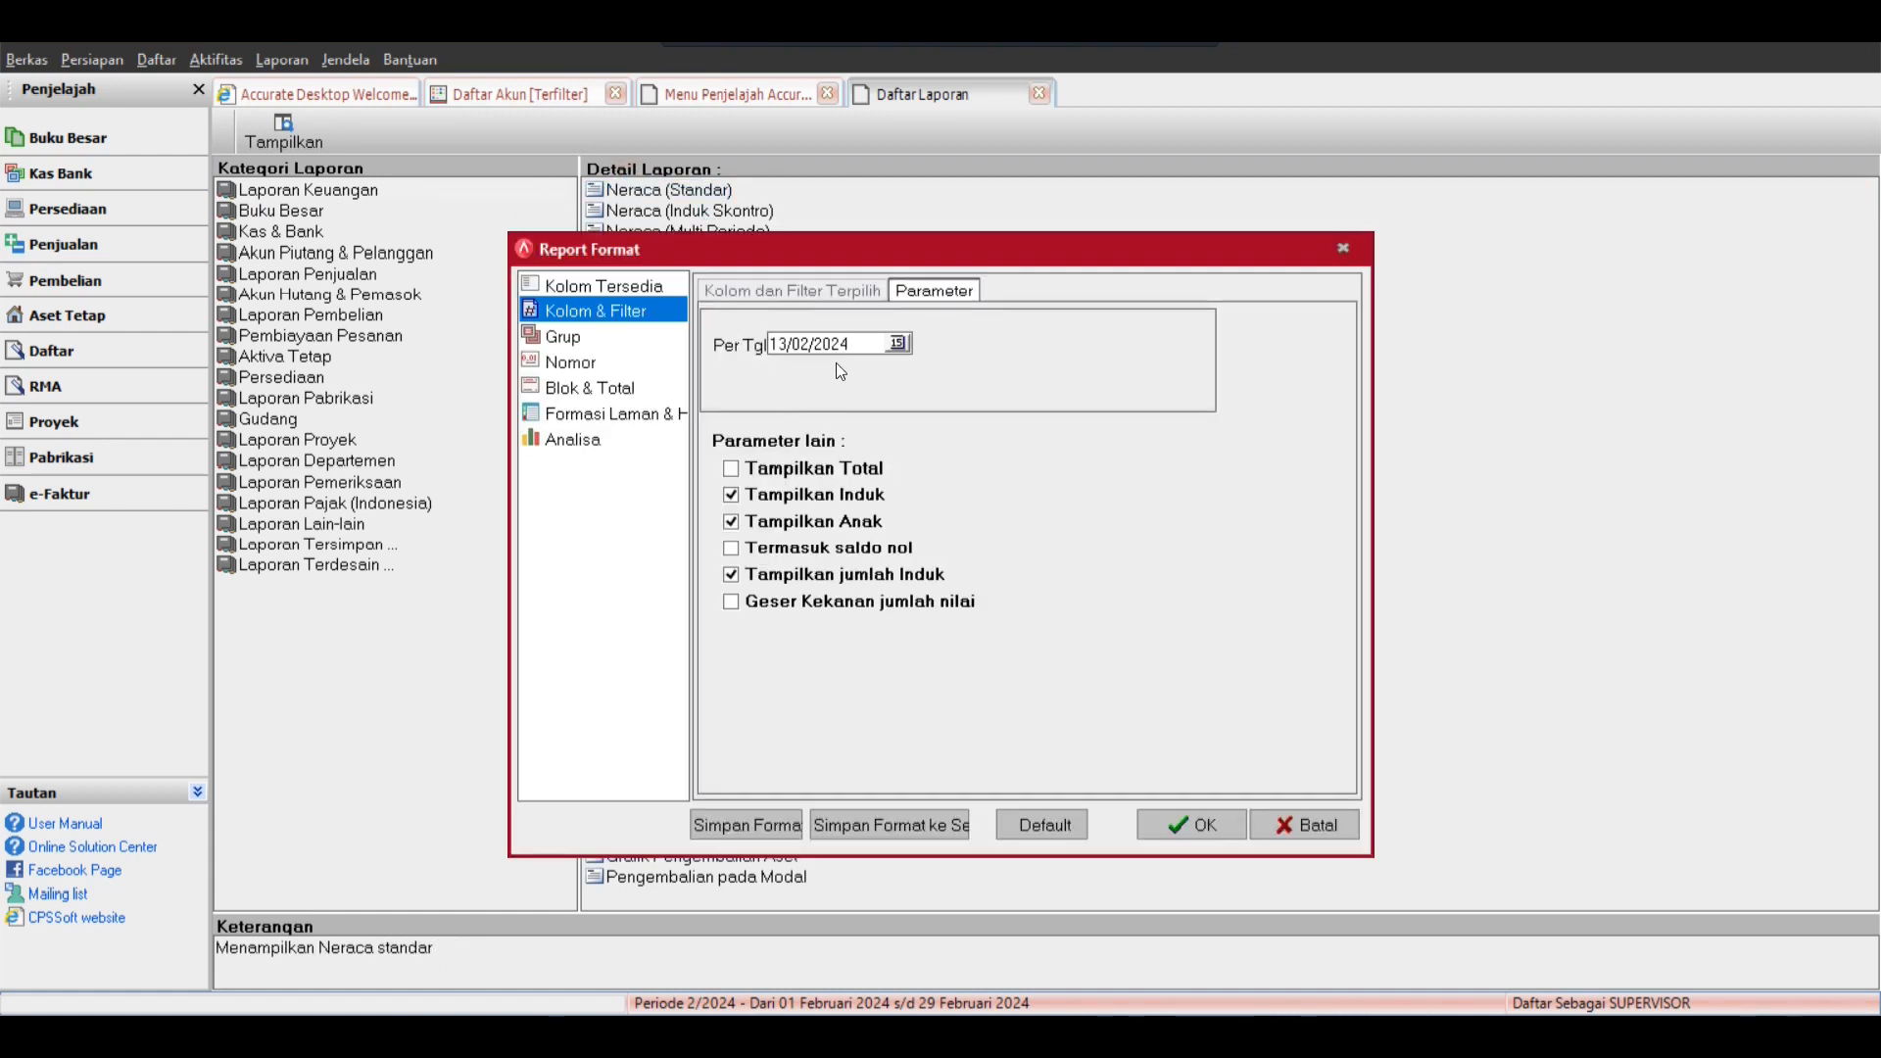
pyautogui.click(783, 498)
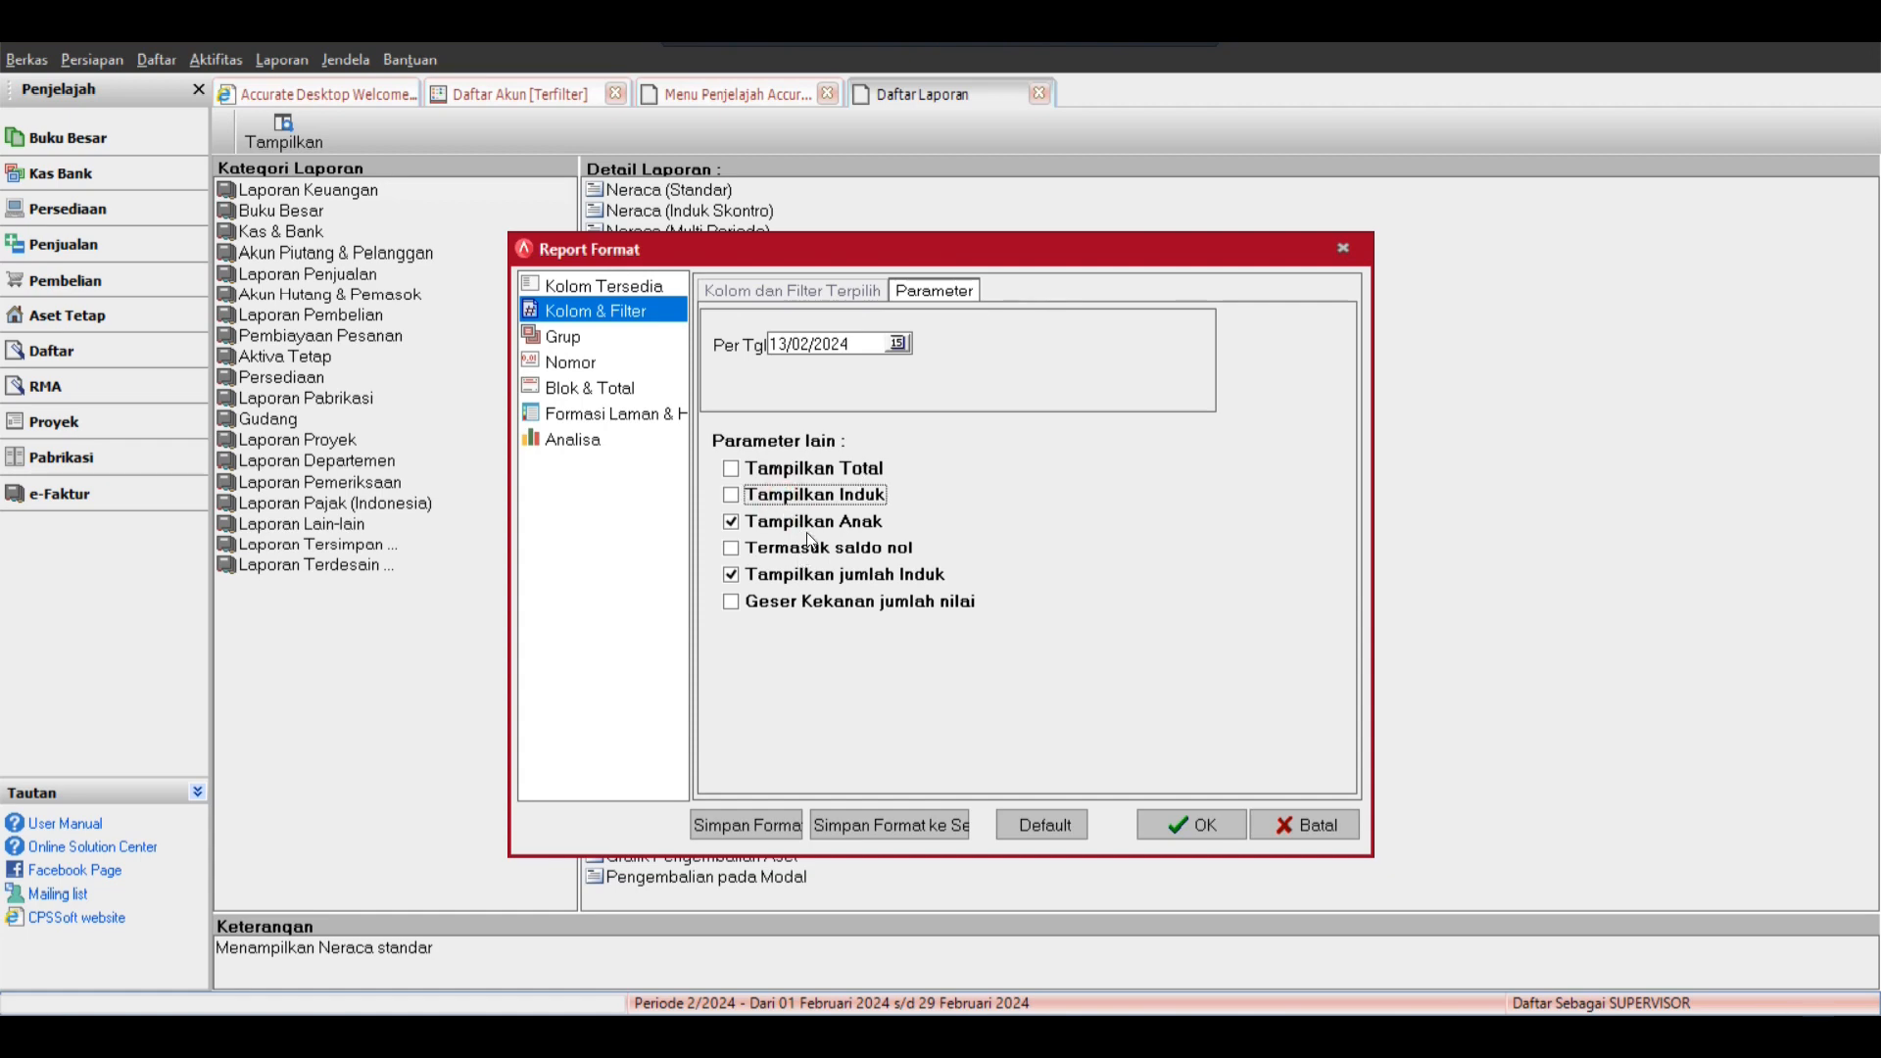
pyautogui.click(802, 576)
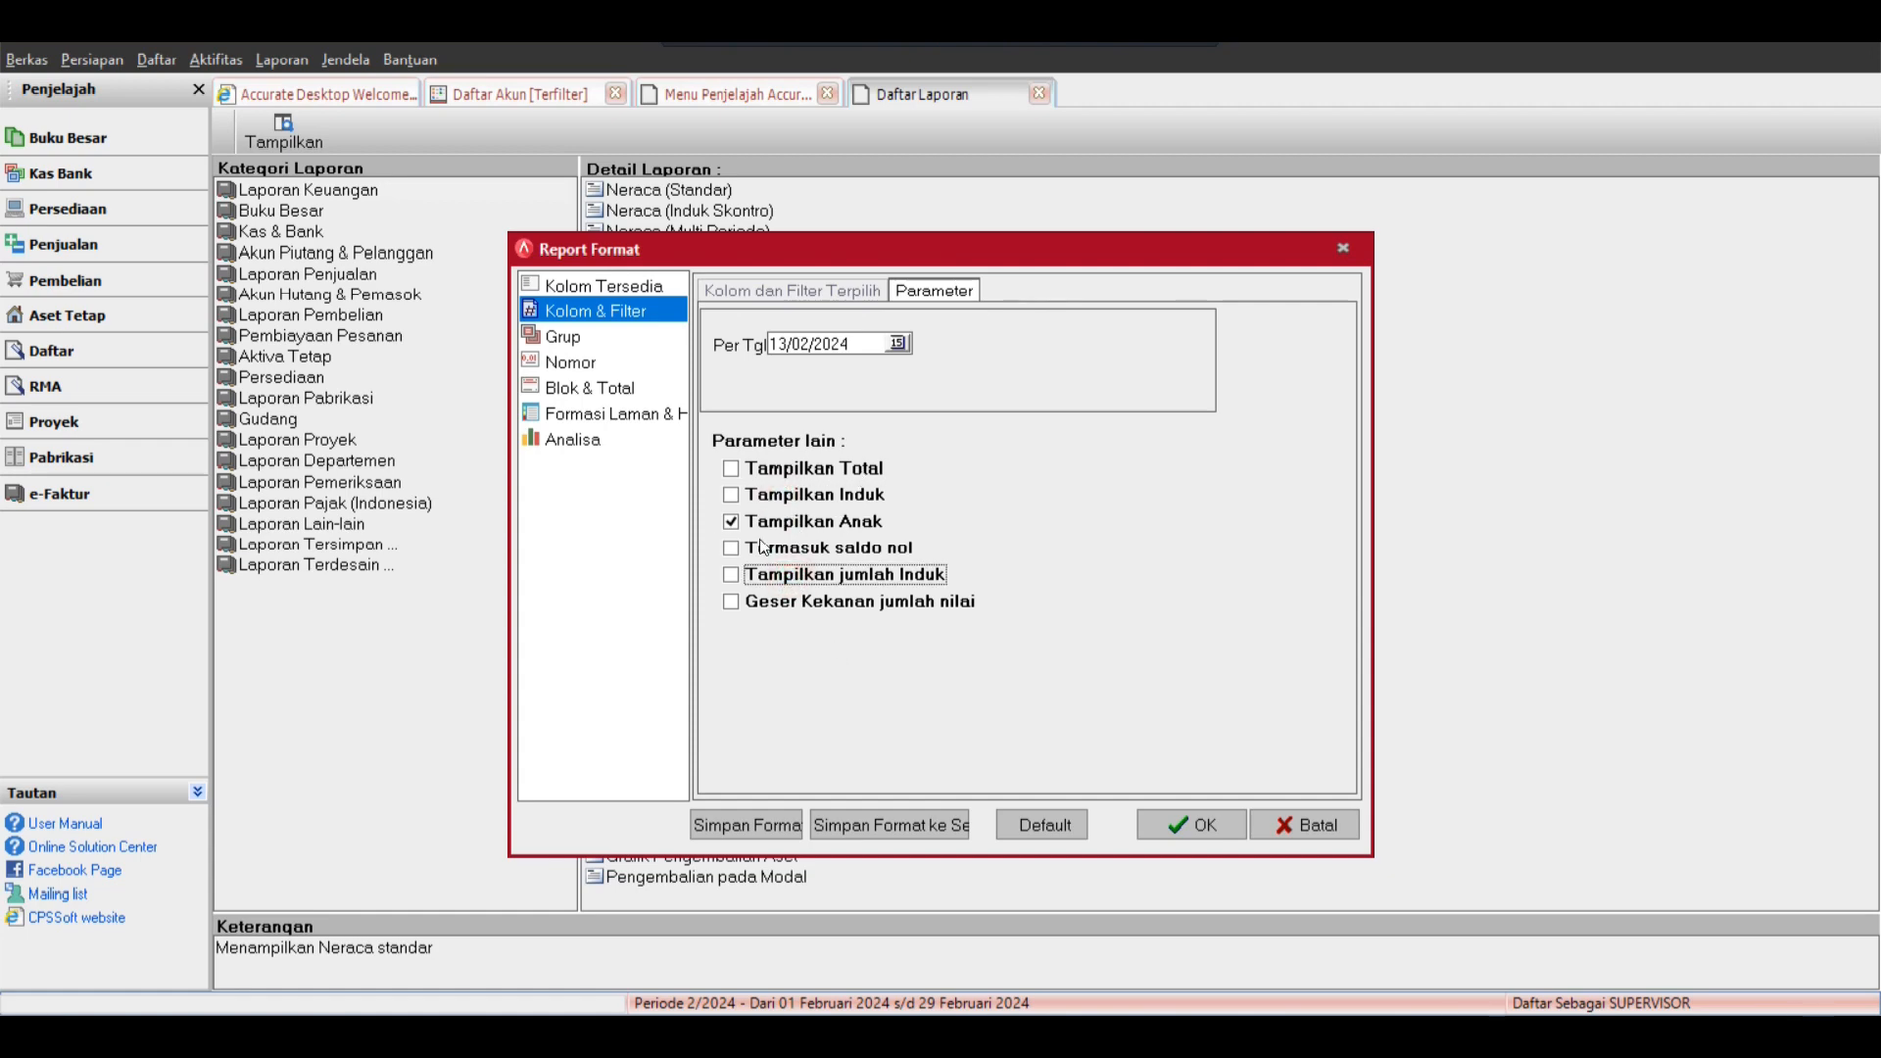
pyautogui.click(1182, 811)
# Review the Neraca (Standar) report at 150% zoom and close it.
pyautogui.rightClick(674, 382)
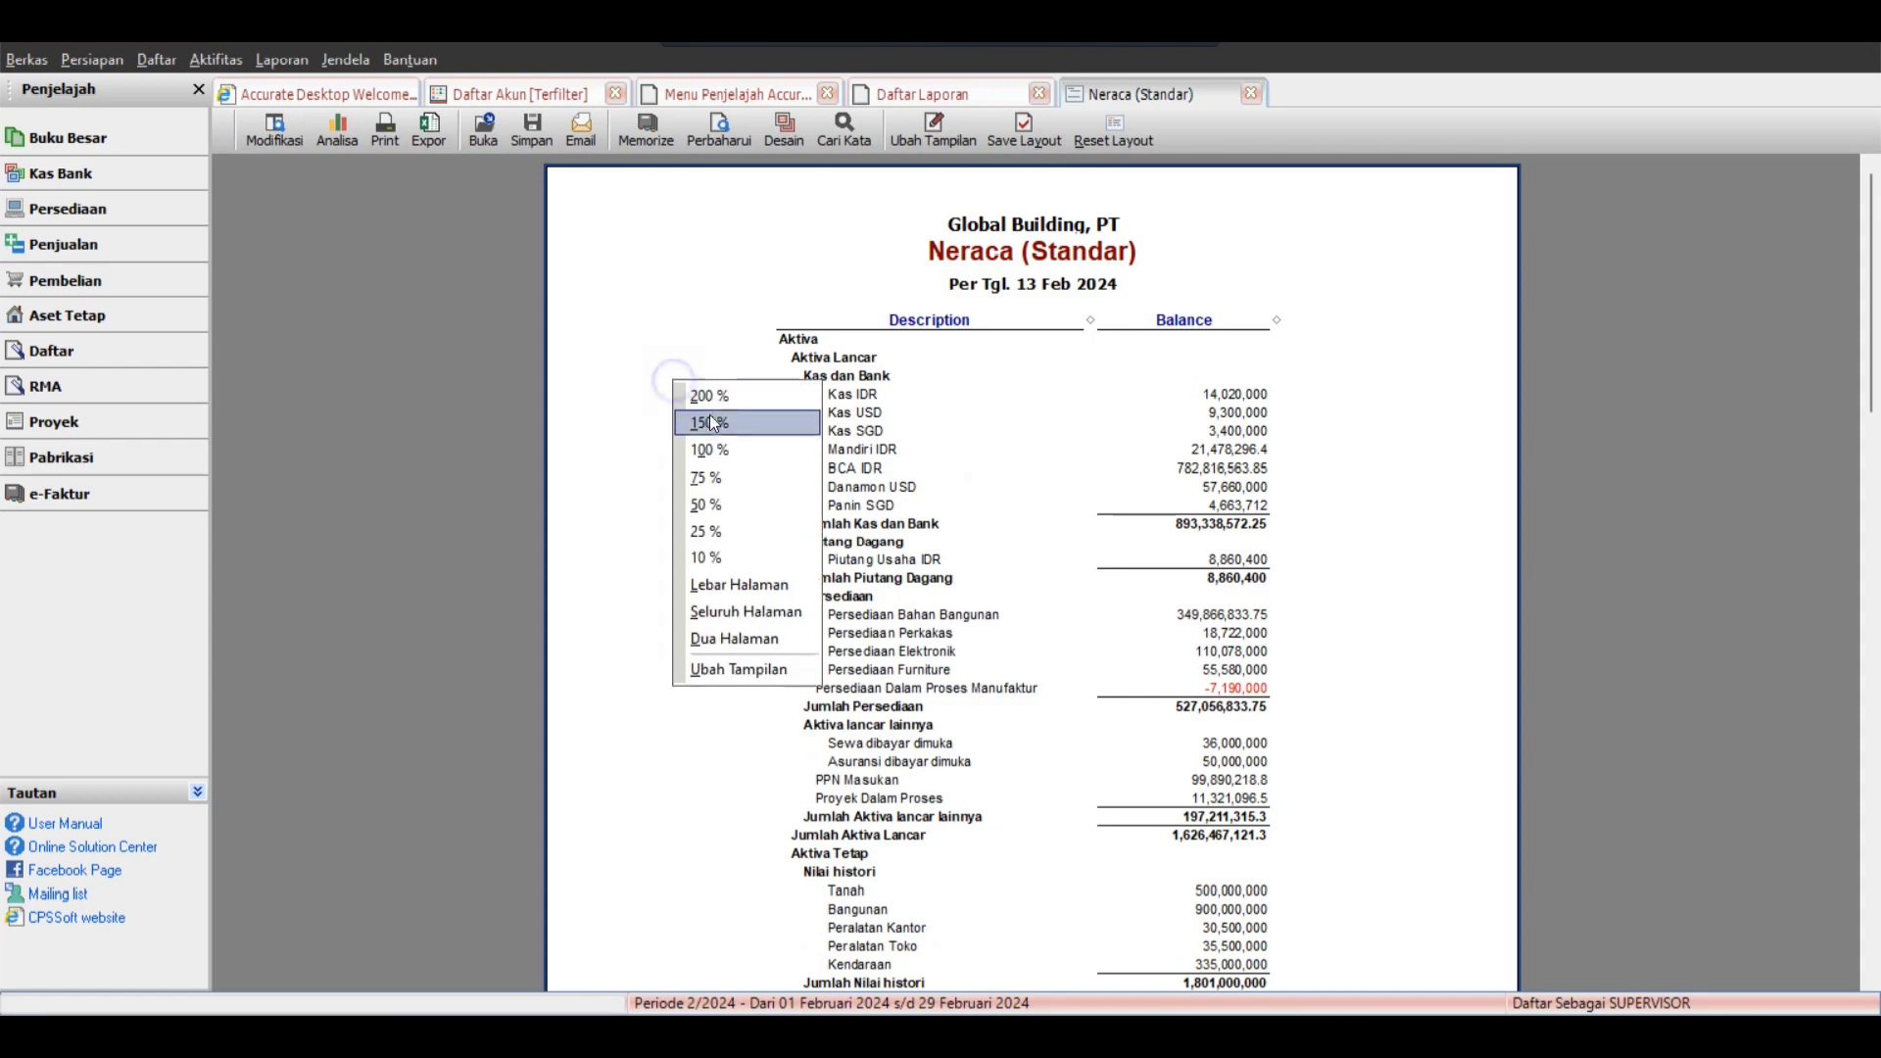
pyautogui.click(715, 420)
pyautogui.scroll(-3, 852, 481)
pyautogui.scroll(3, 834, 539)
pyautogui.scroll(-3, 828, 529)
pyautogui.scroll(-3, 826, 524)
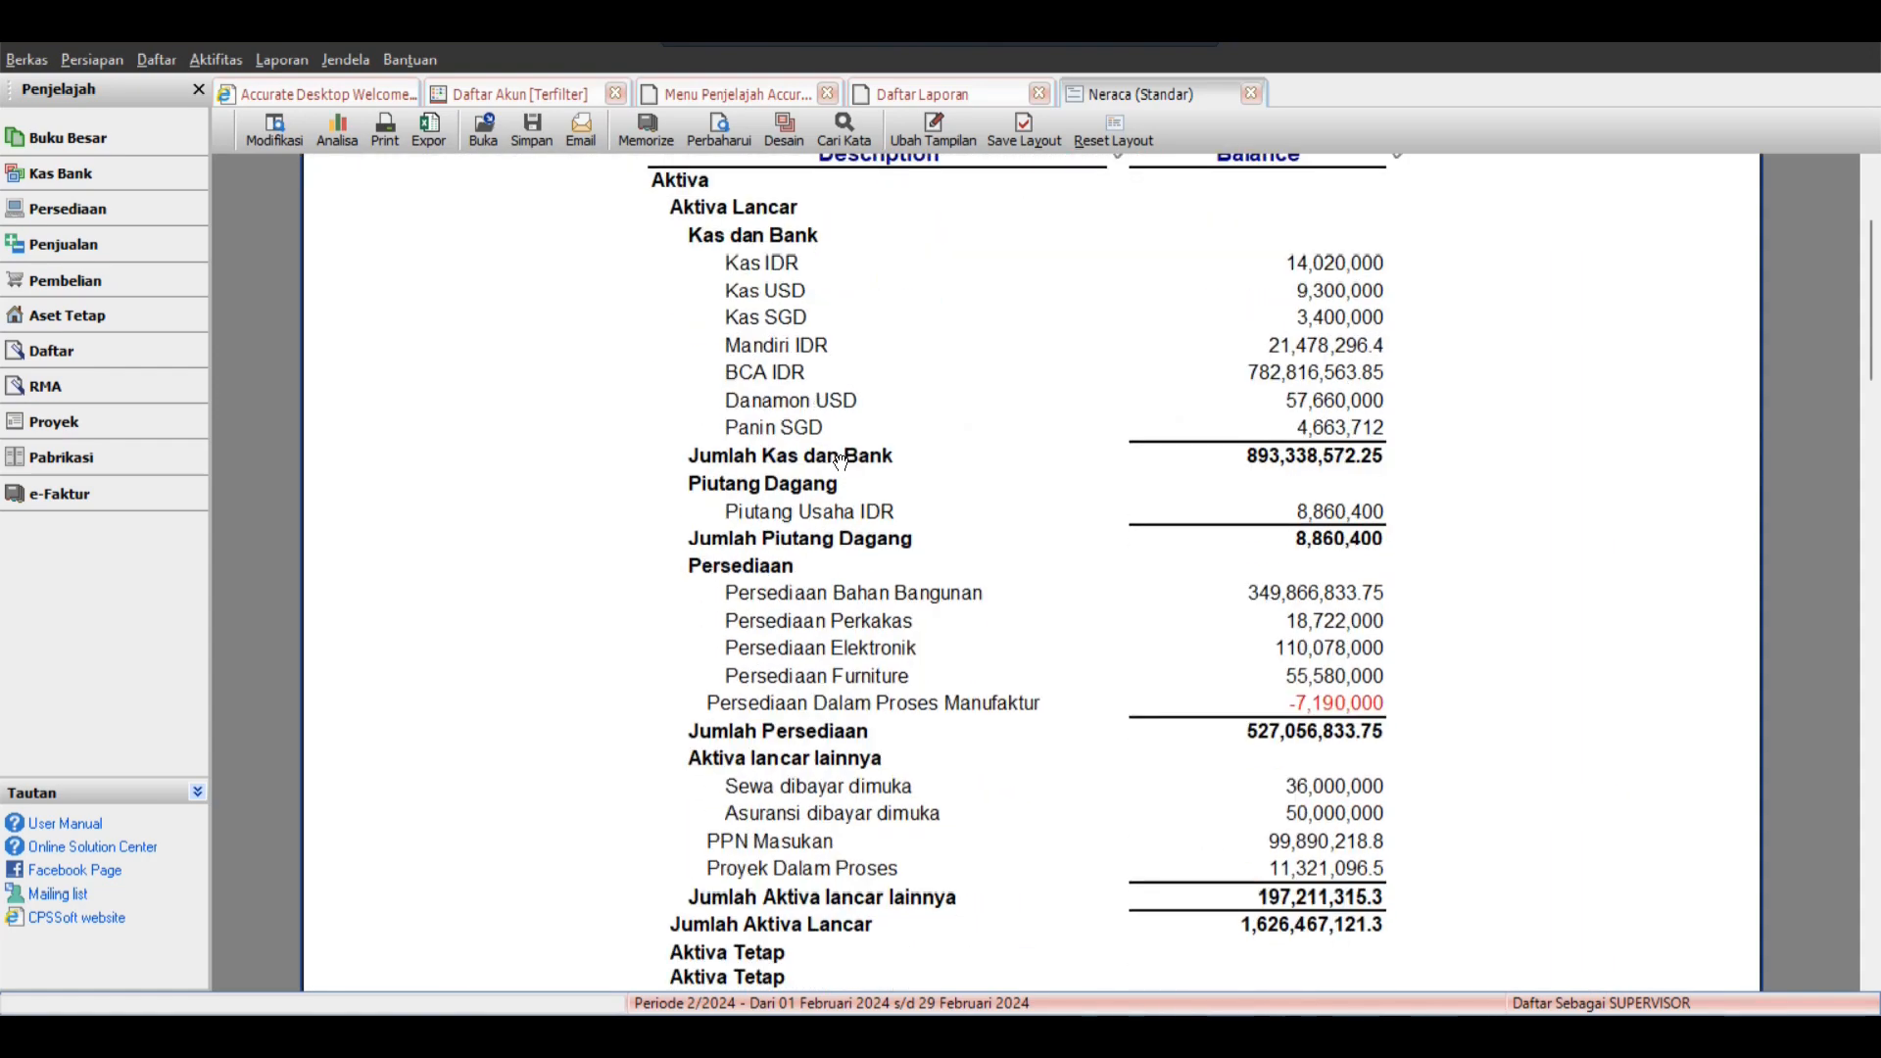
pyautogui.scroll(-2, 799, 460)
pyautogui.scroll(5, 798, 460)
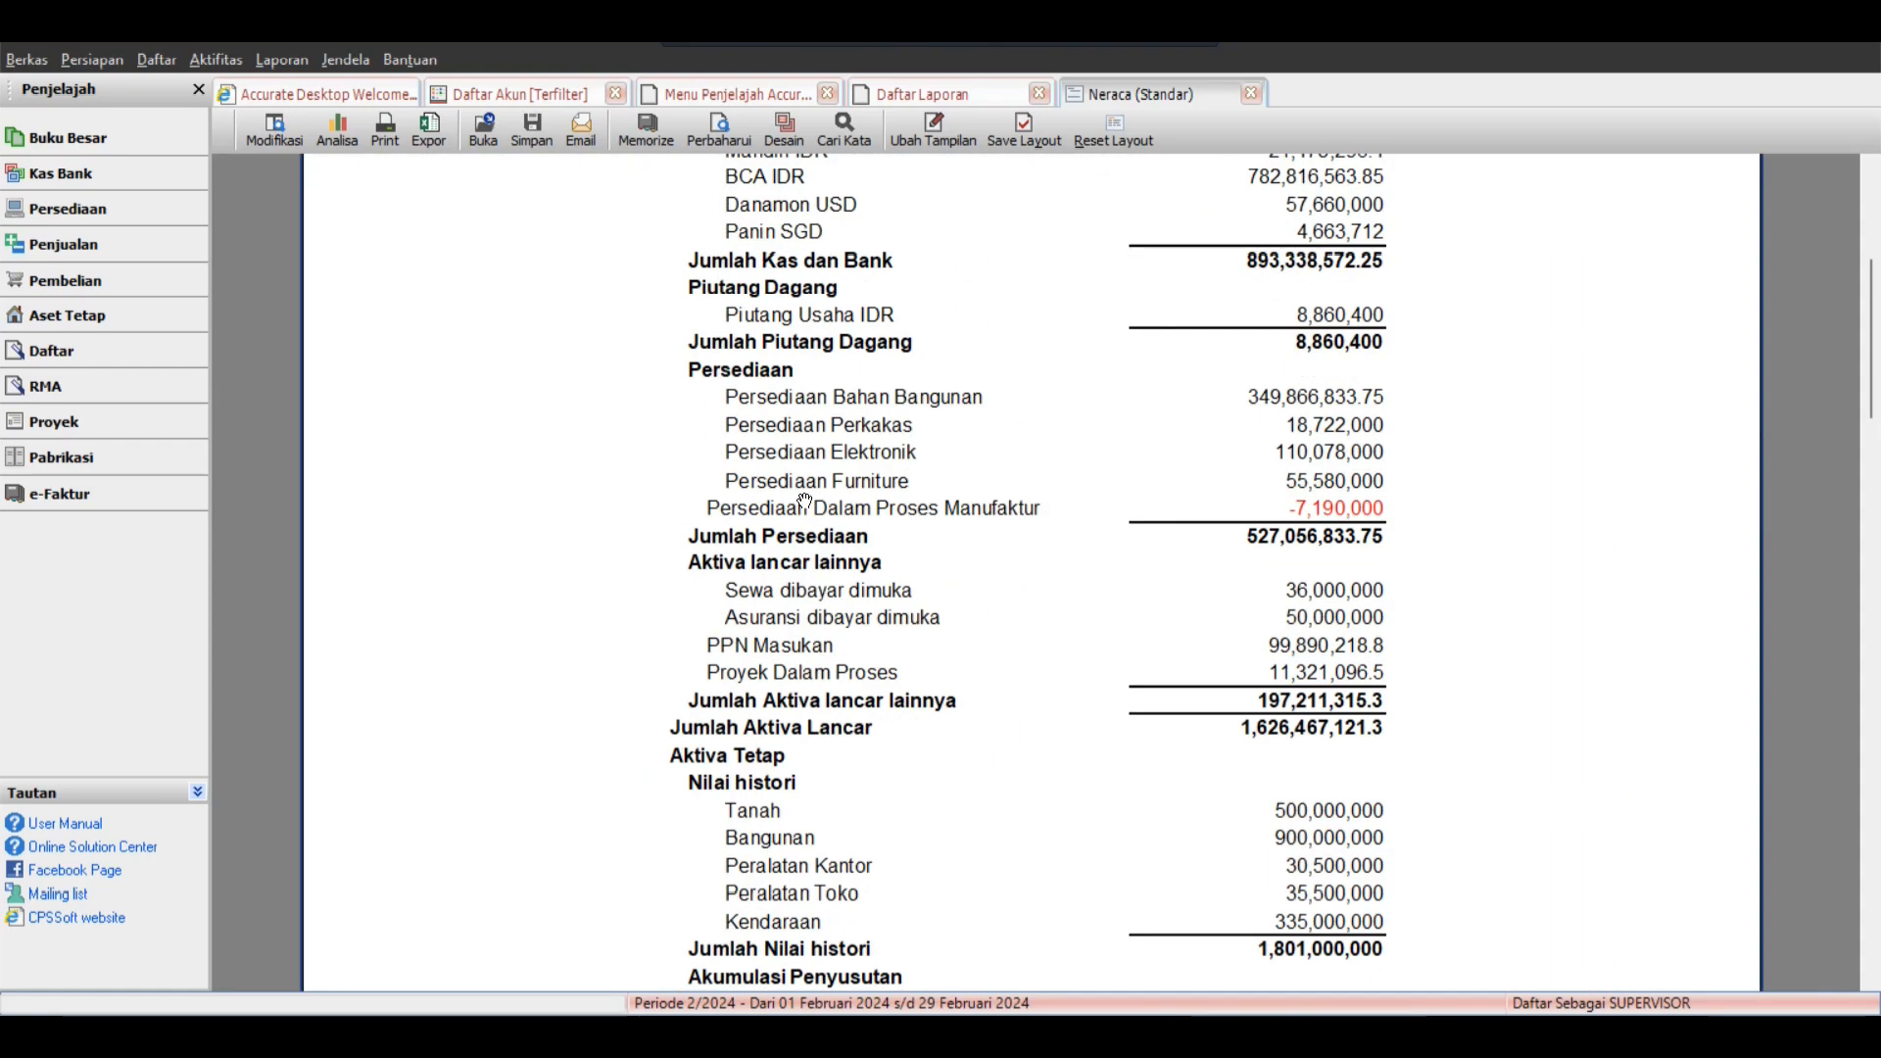
pyautogui.click(1252, 93)
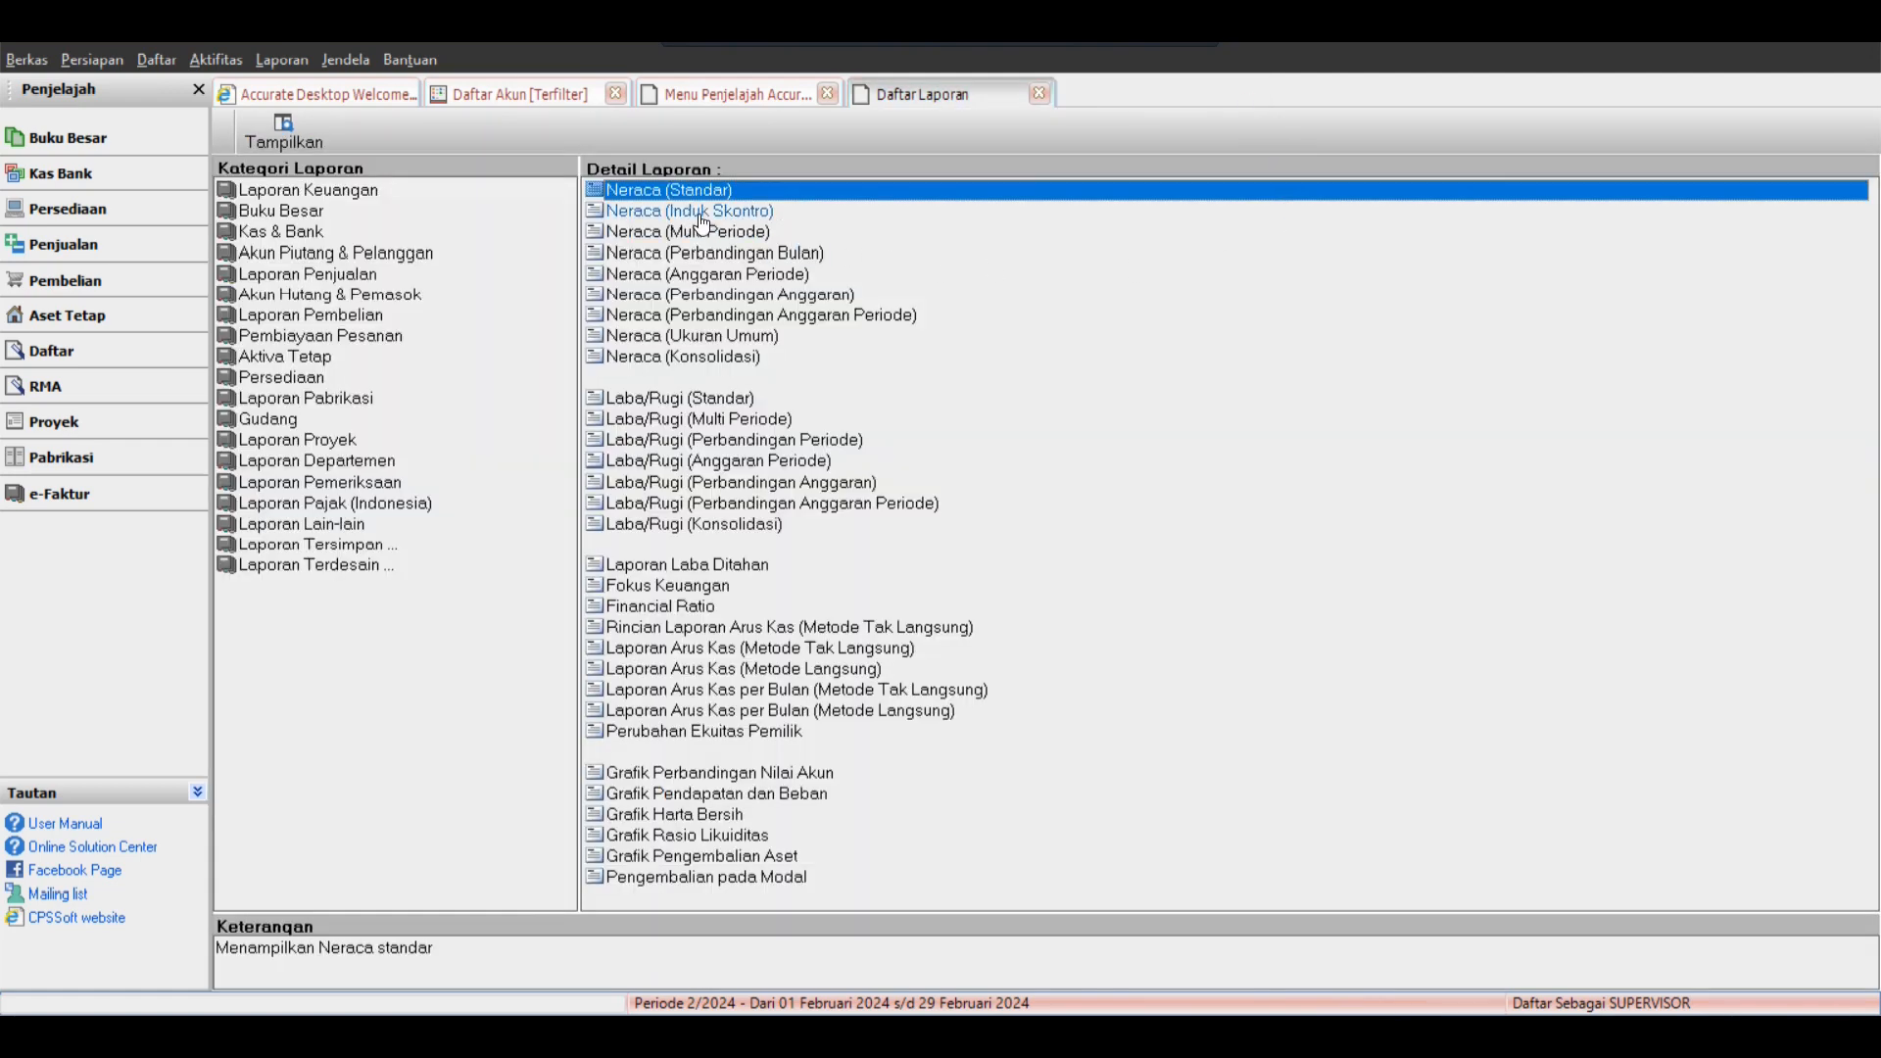
# Generate the Neraca (Induk Skontro) report with Tampilkan Anak turned on and Tampilkan Induk turned off.
pyautogui.doubleClick(703, 214)
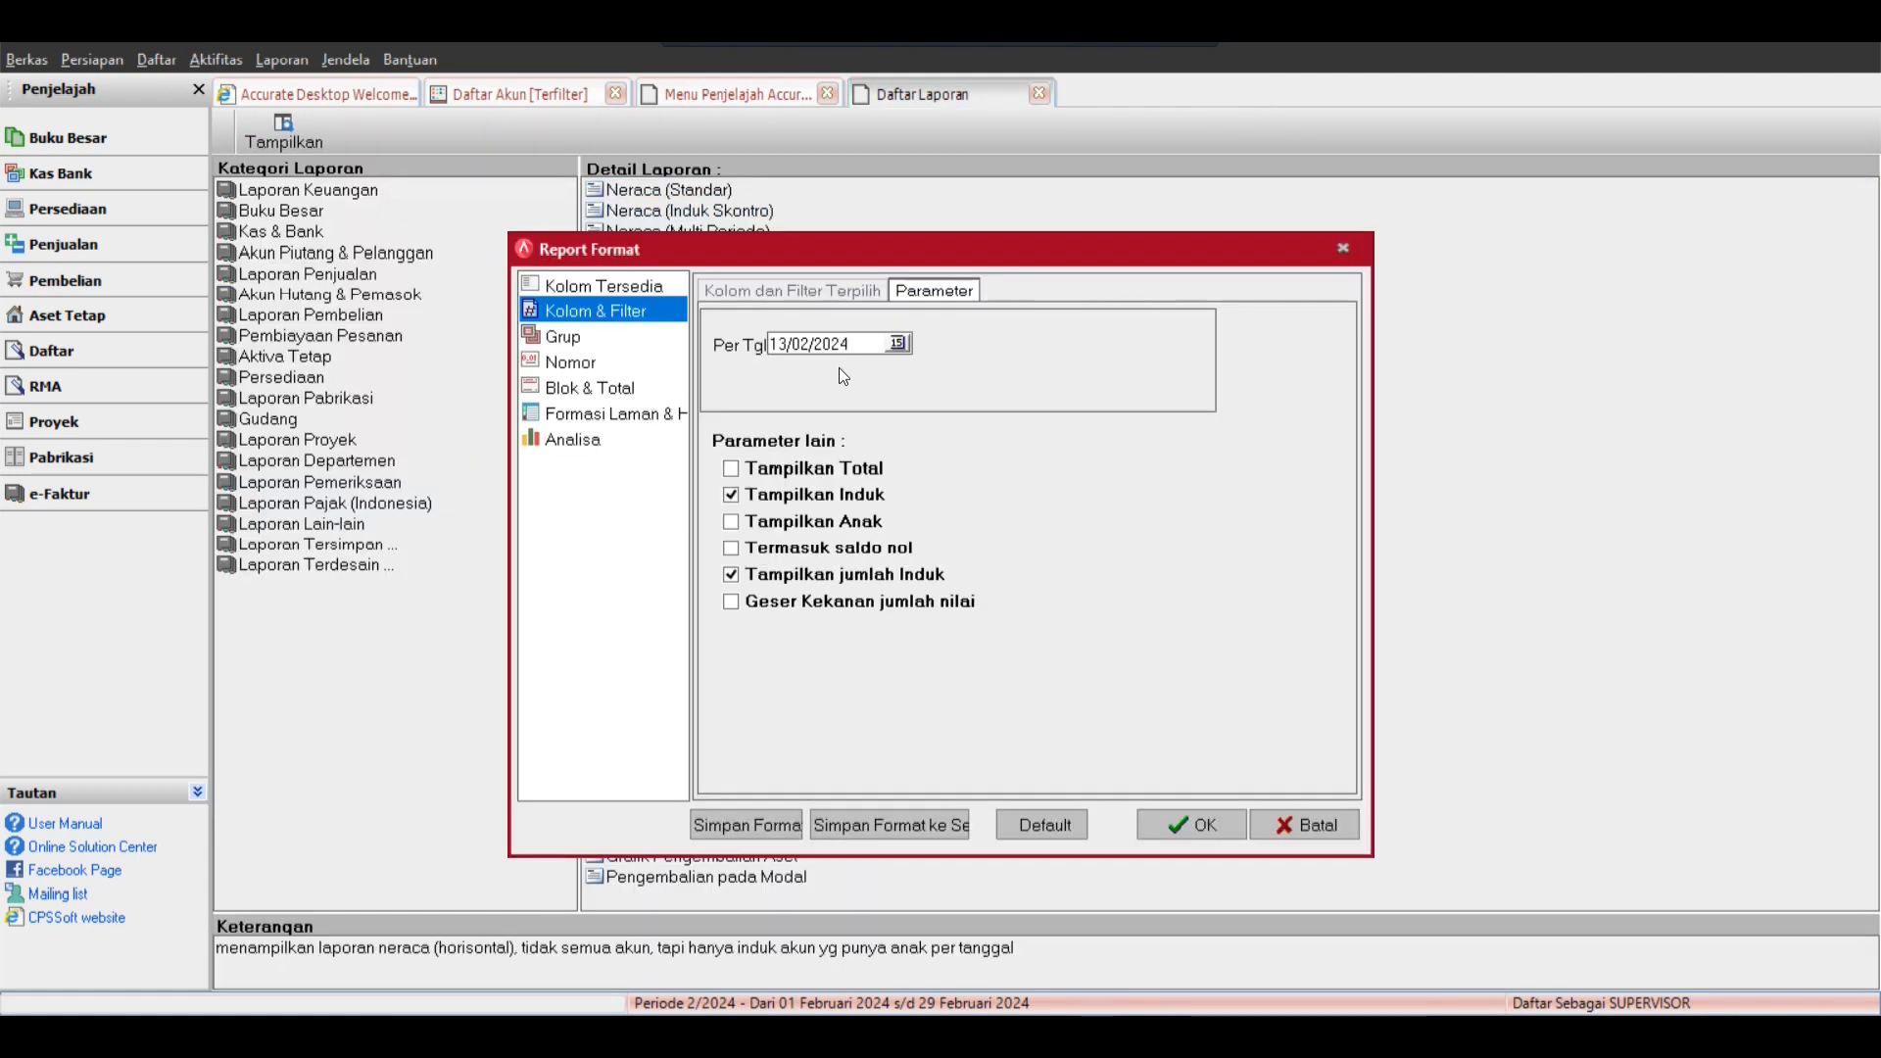
pyautogui.click(842, 522)
pyautogui.click(838, 495)
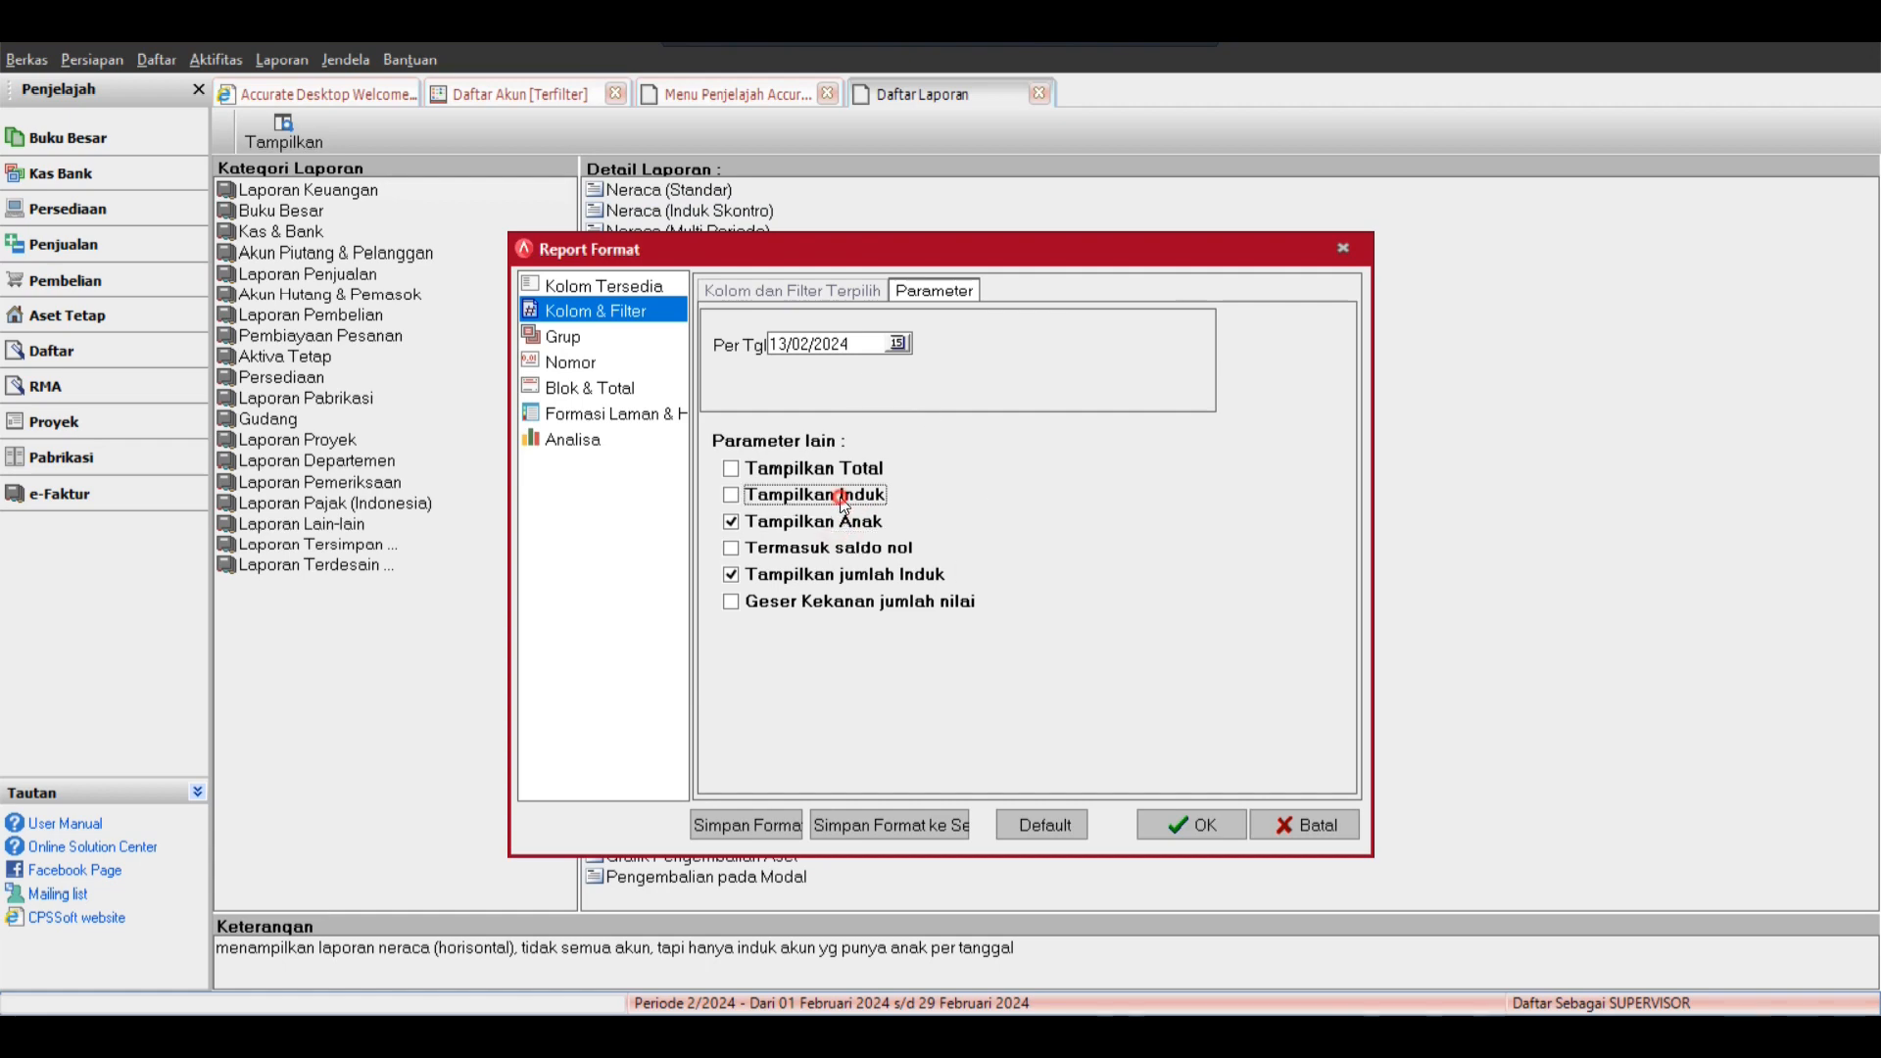
pyautogui.click(1191, 824)
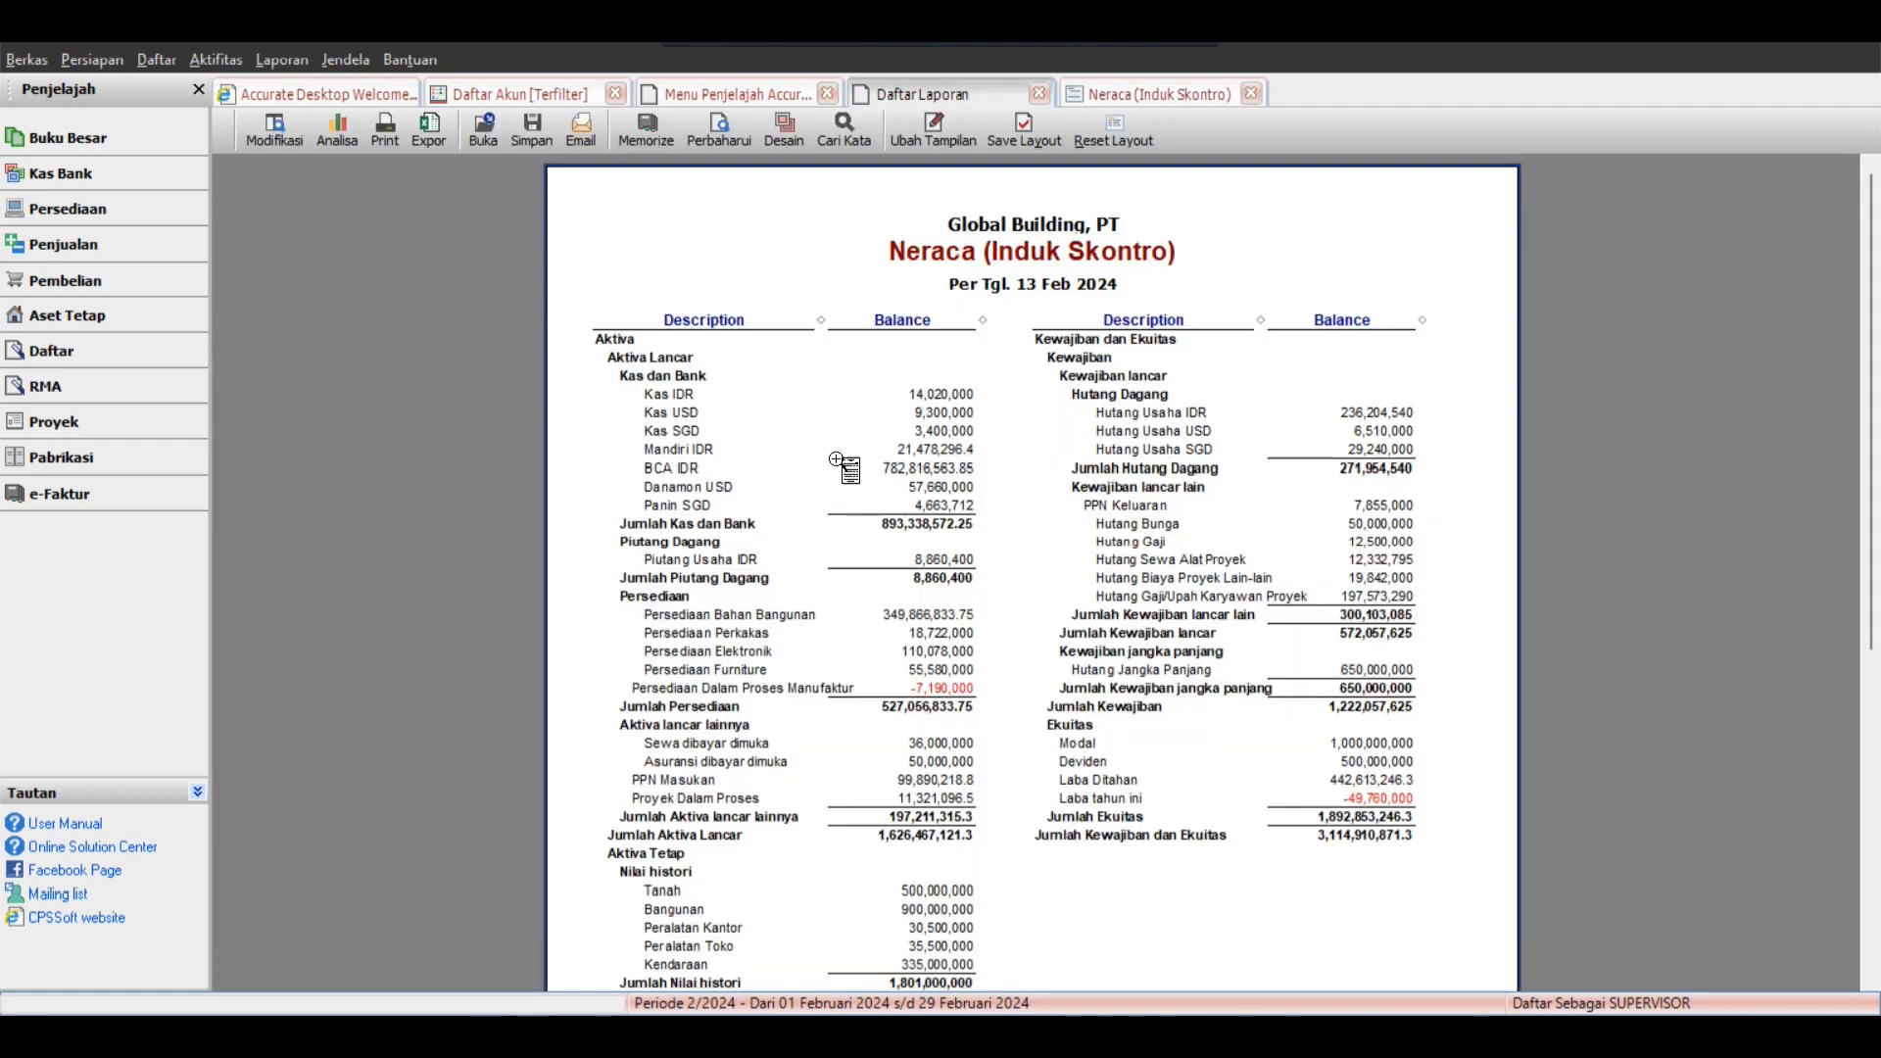
# Enlarge the Neraca (Induk Skontro) report to 200%, hide the Penjelajah sidebar, and review both sides before closing the report.
pyautogui.rightClick(813, 373)
pyautogui.click(848, 386)
pyautogui.scroll(-1, 892, 828)
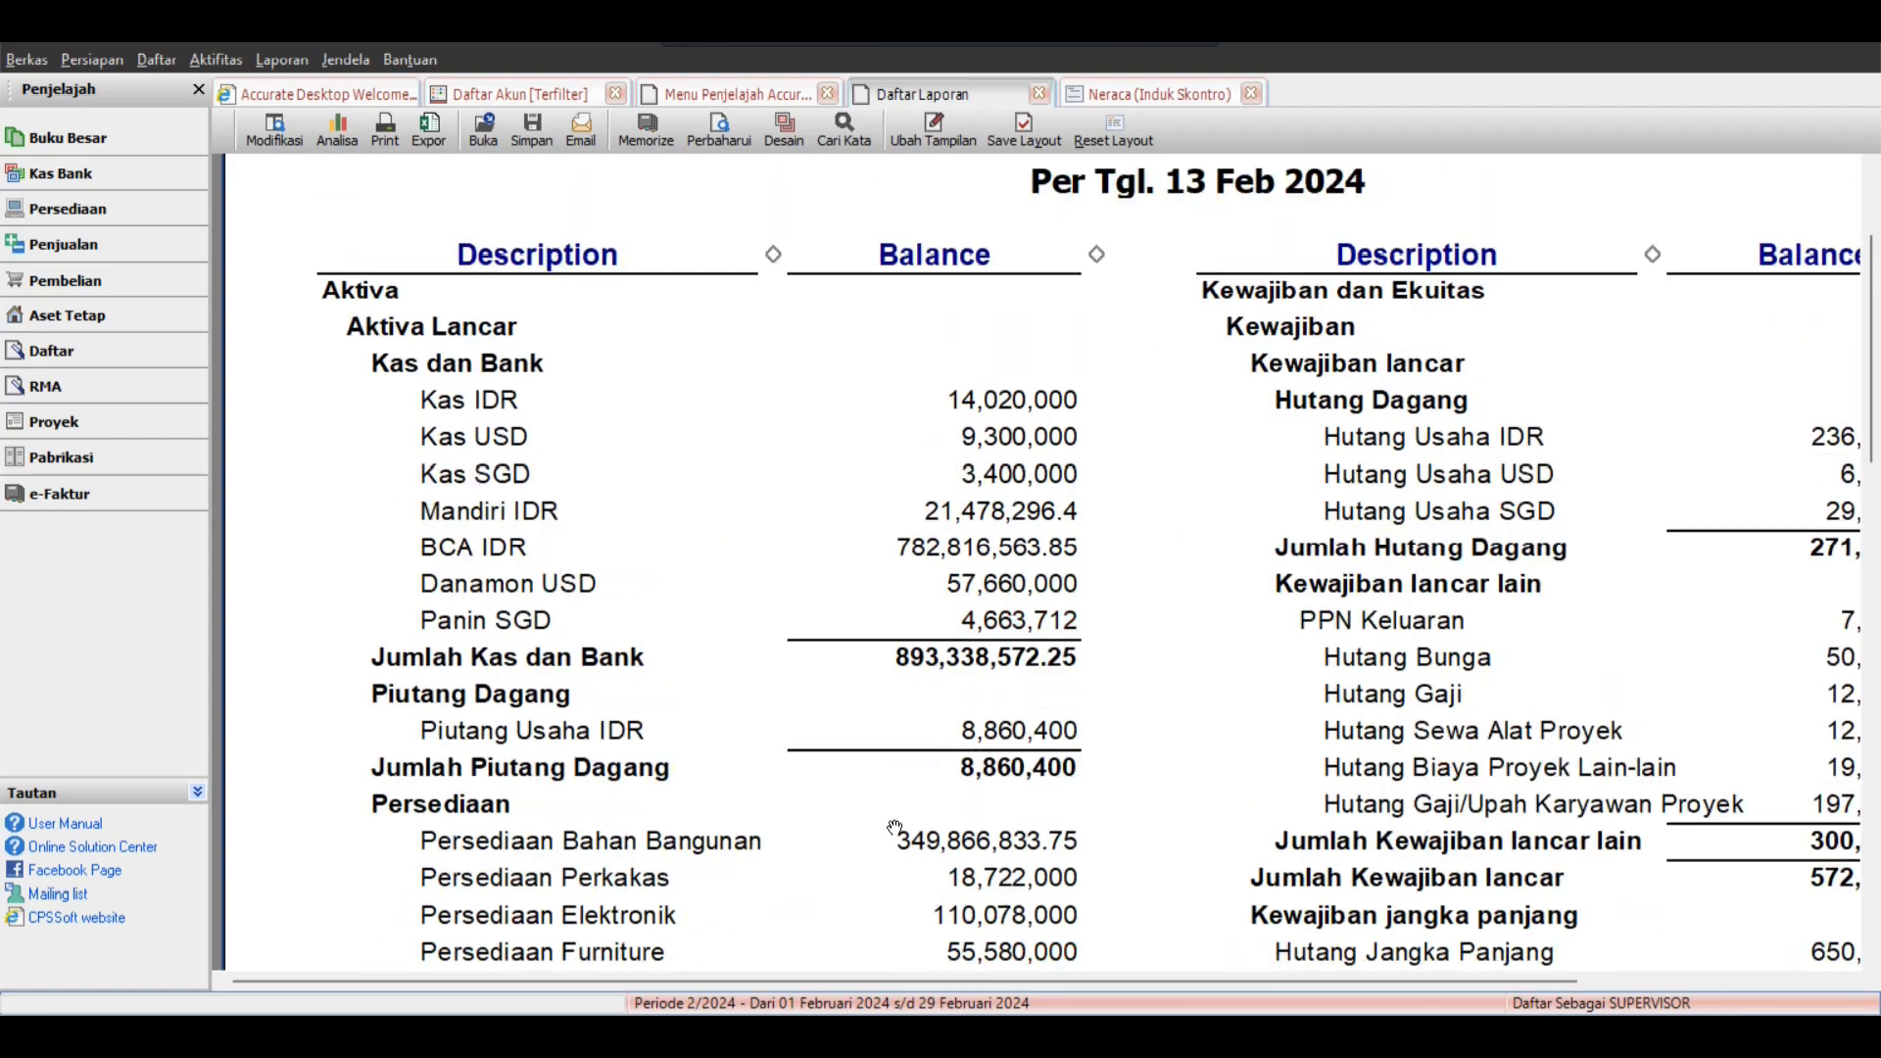
pyautogui.click(199, 89)
pyautogui.scroll(1, 672, 431)
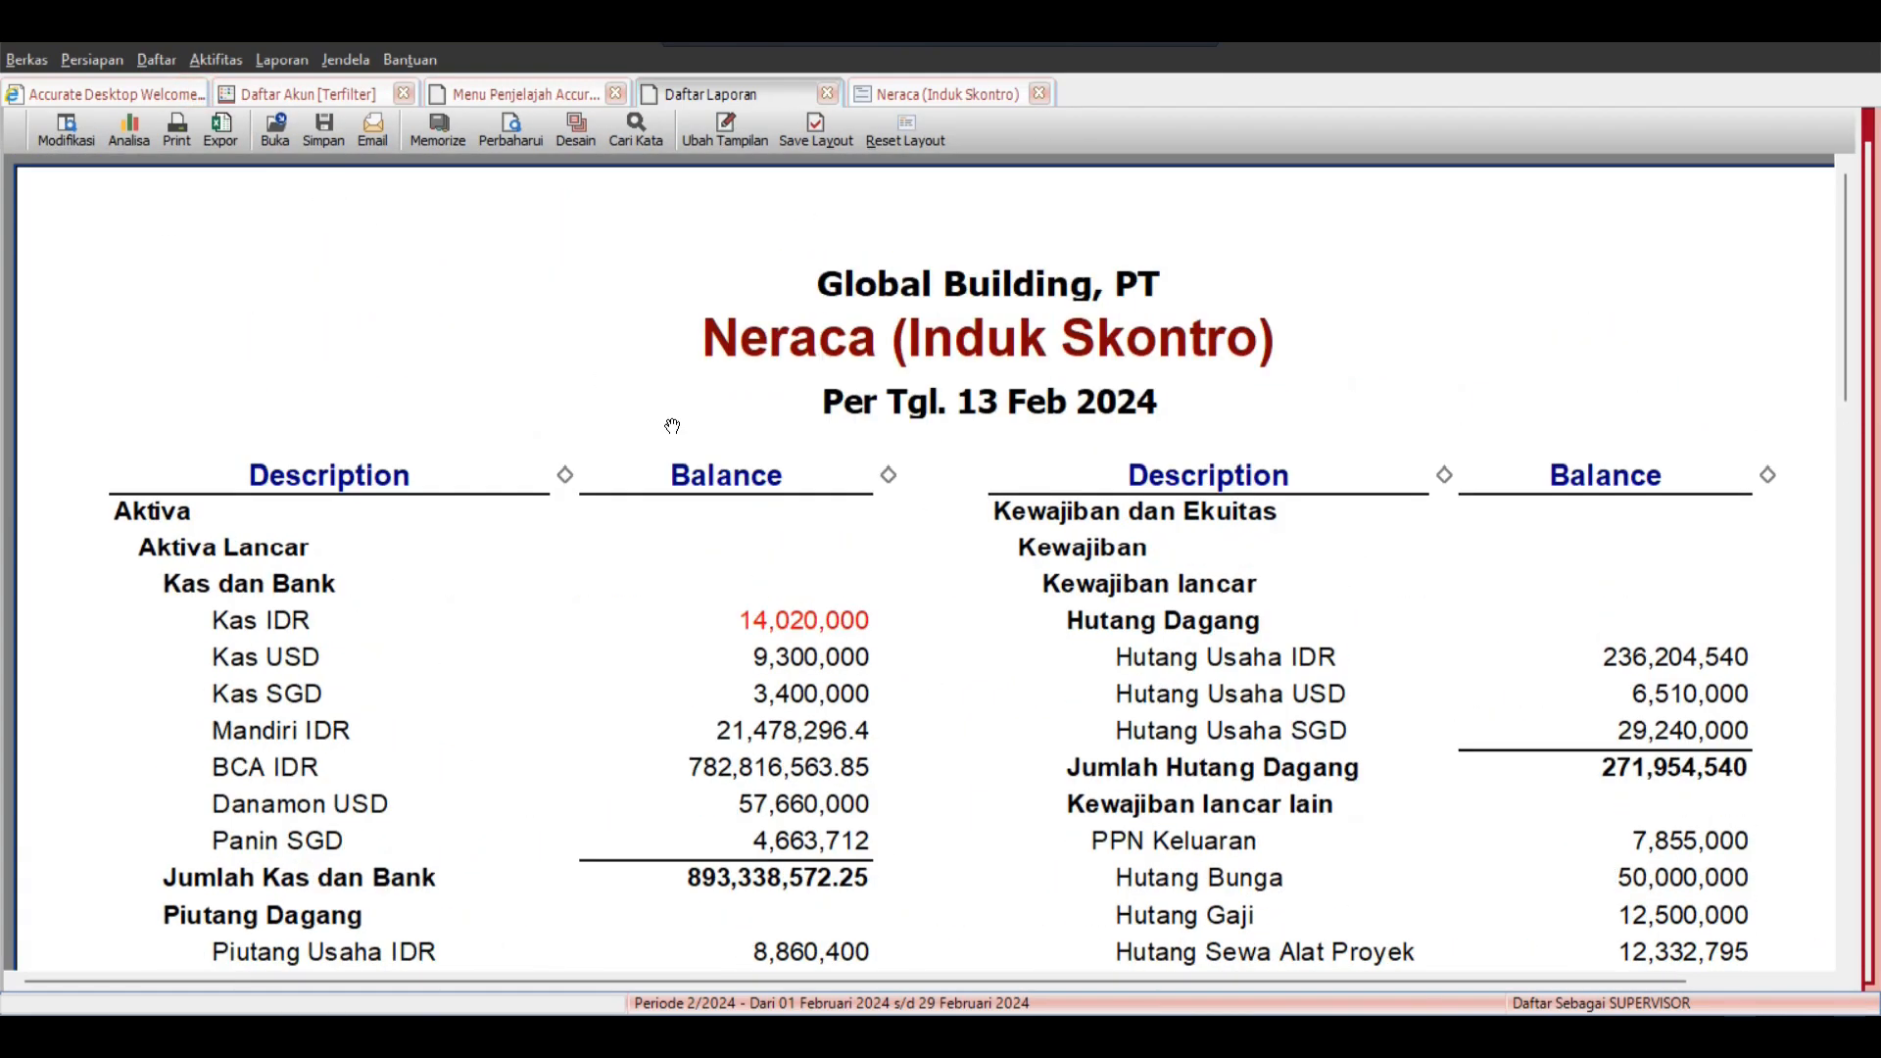
pyautogui.scroll(-4, 673, 431)
pyautogui.scroll(-3, 672, 431)
pyautogui.scroll(8, 673, 431)
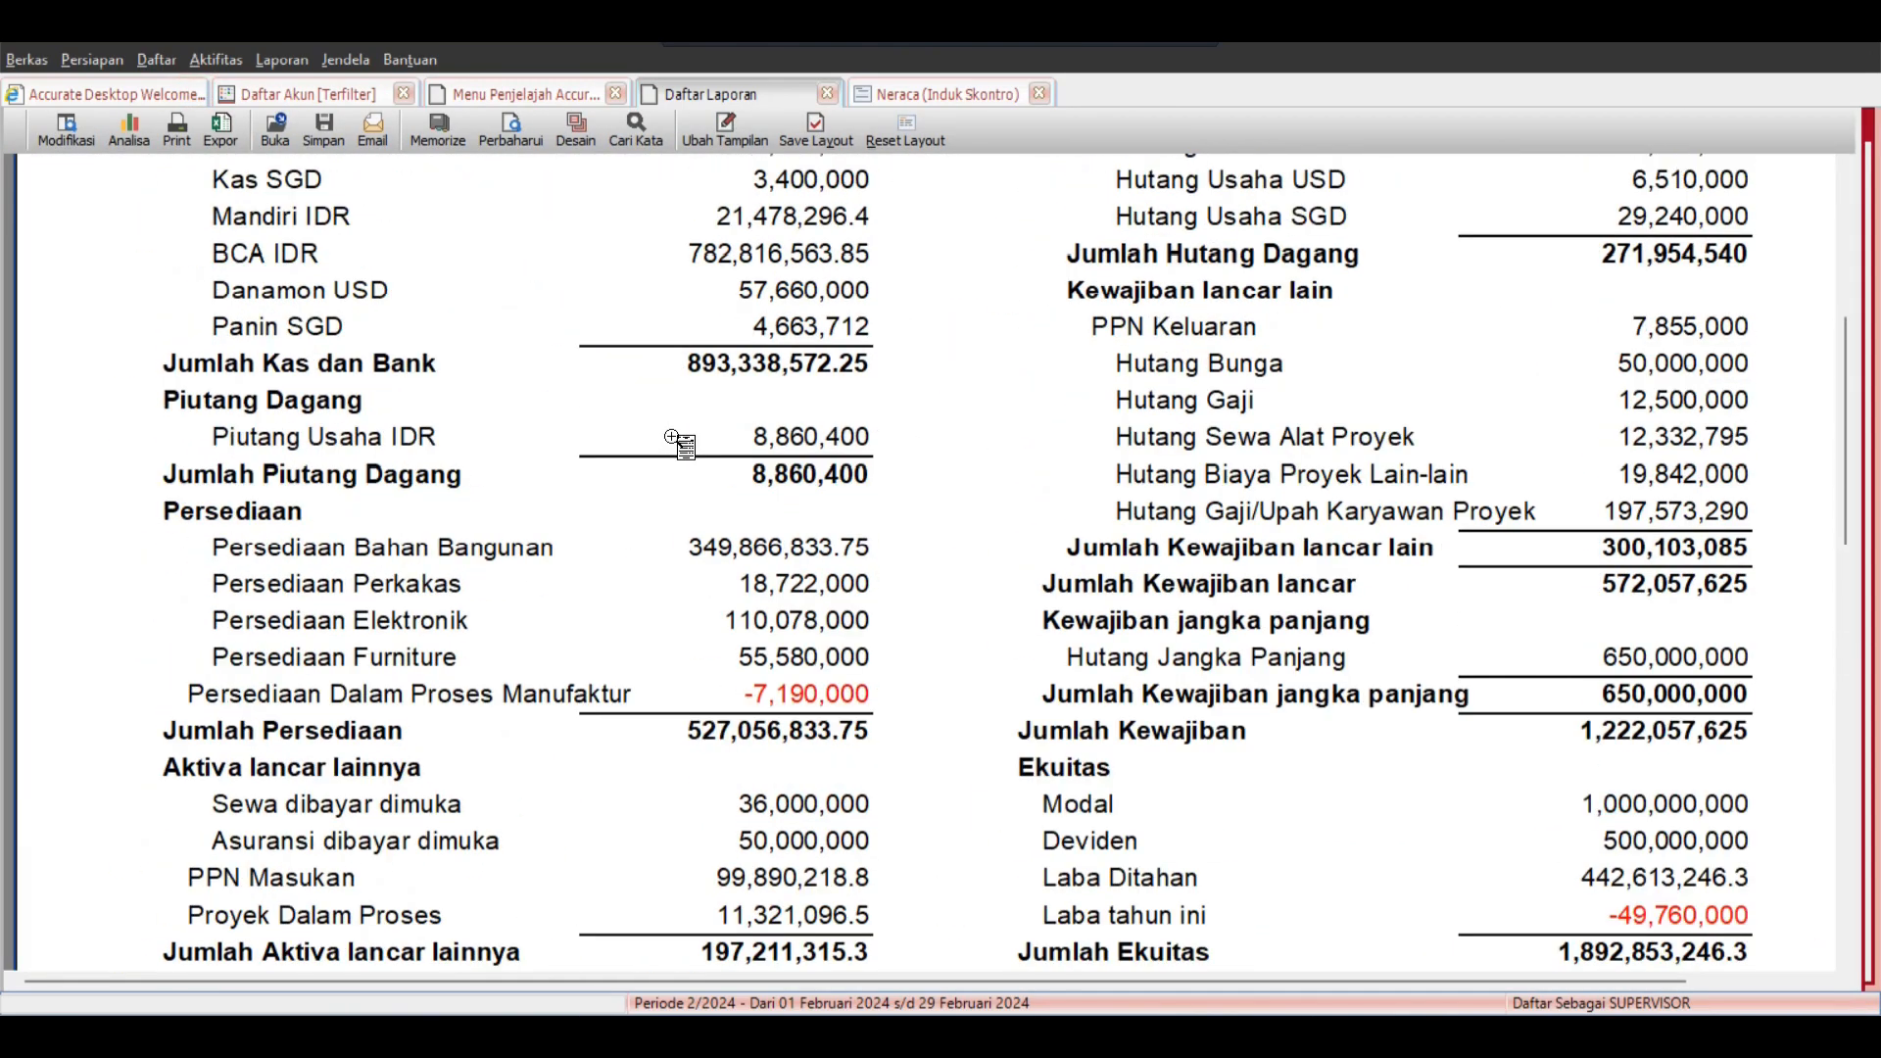
pyautogui.click(1040, 93)
# Open the Laba/Rugi (Standar) report settings and set the start date to 01/01/2008.
pyautogui.click(475, 398)
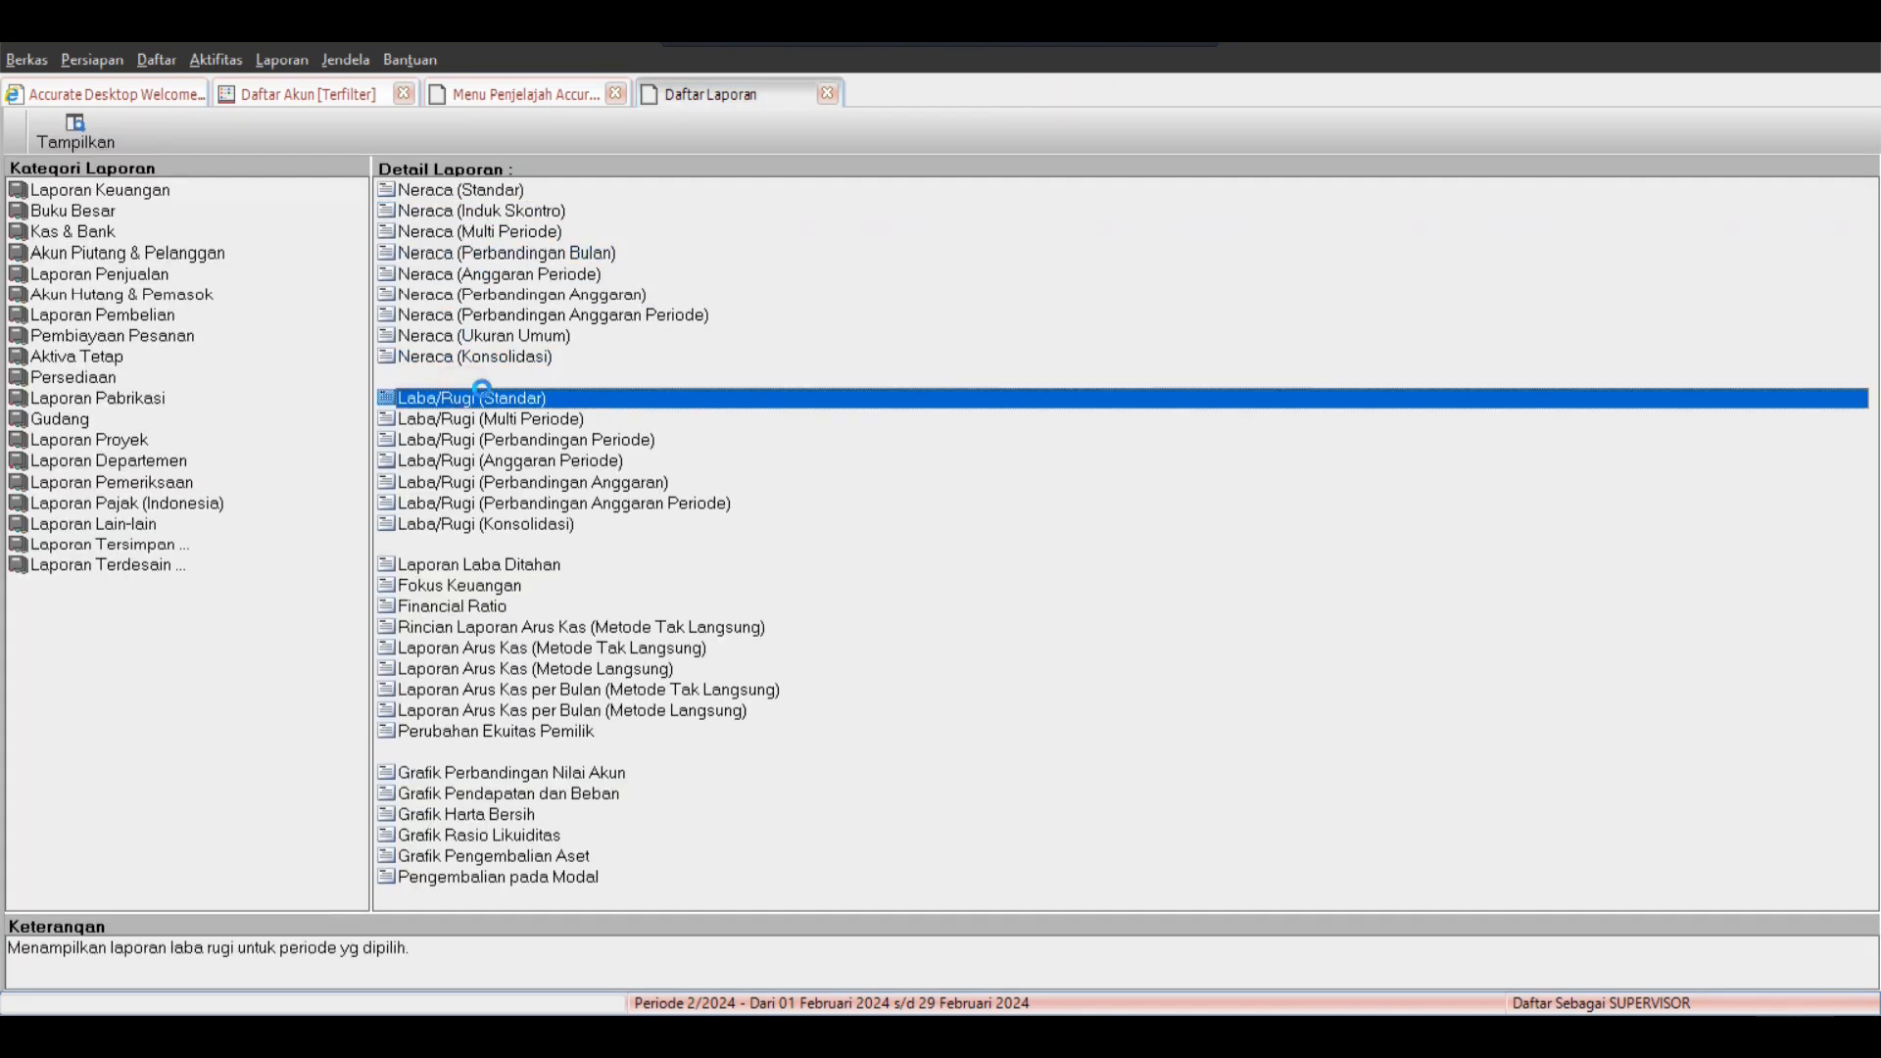
pyautogui.doubleClick(495, 397)
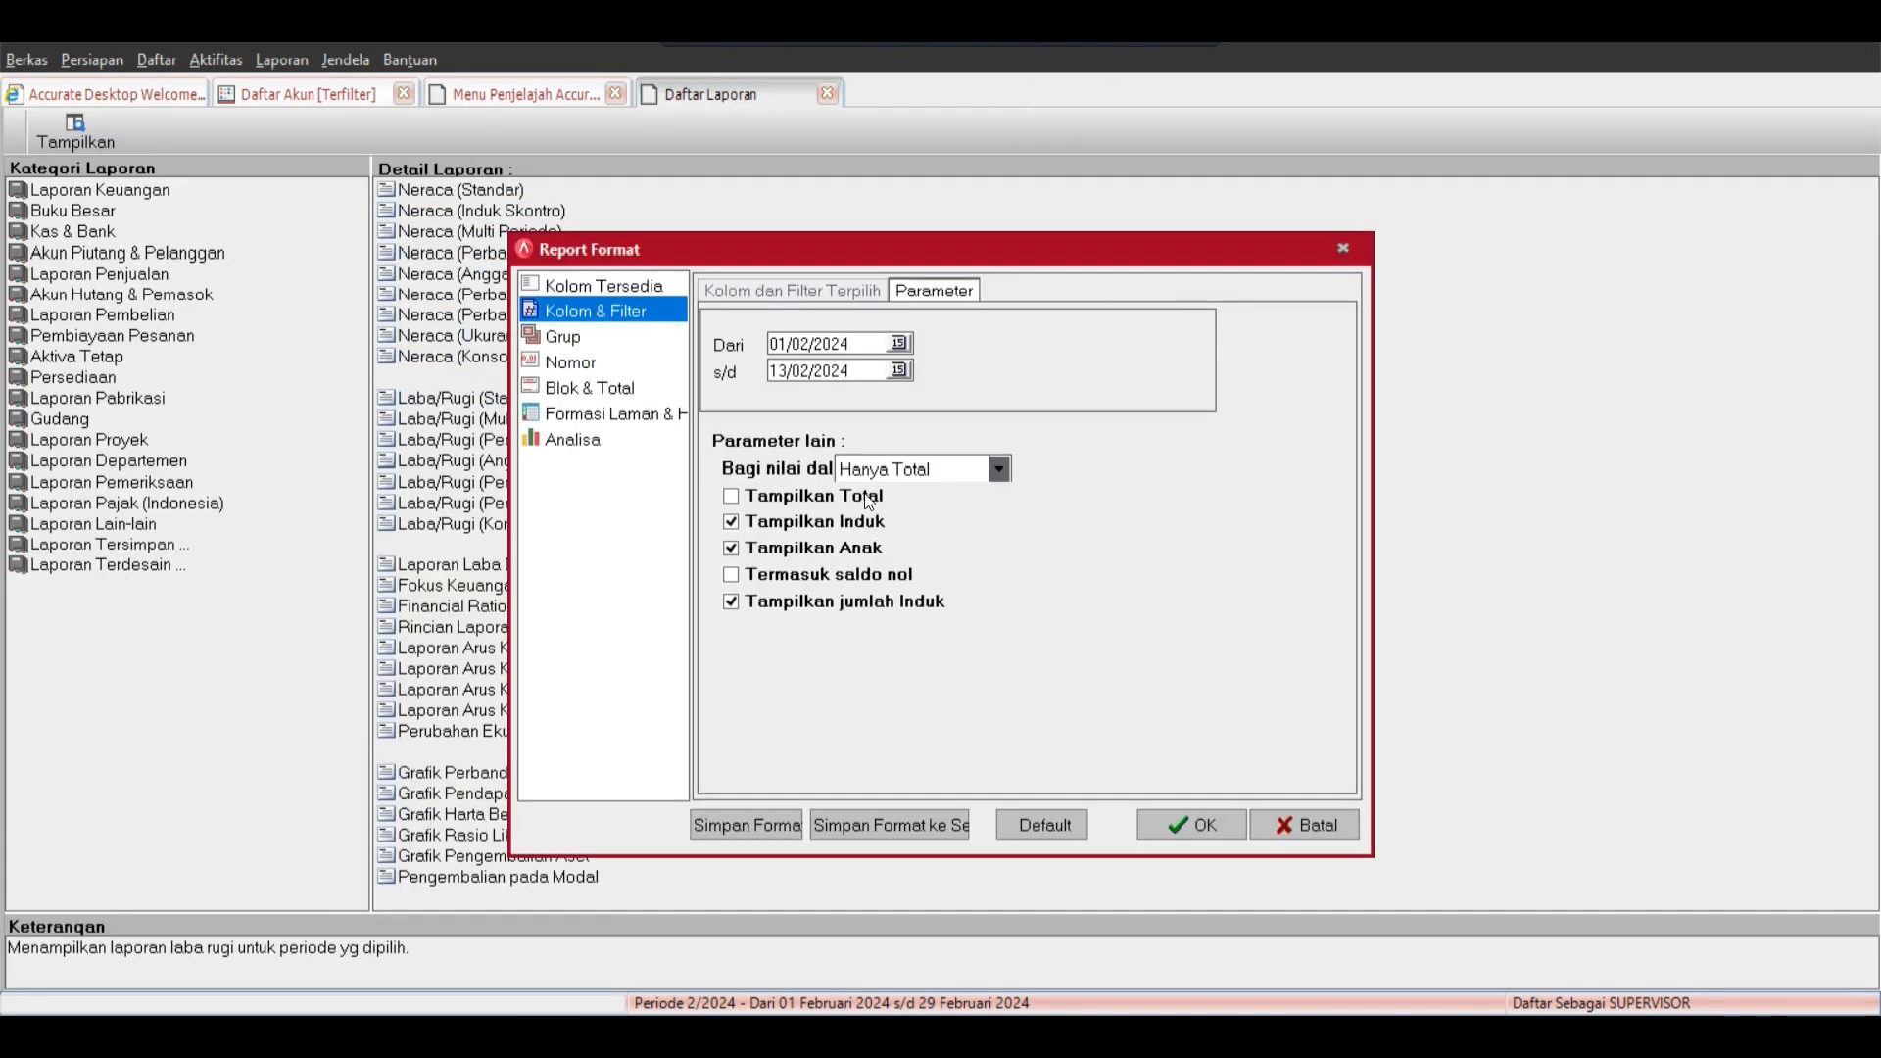
pyautogui.click(896, 347)
pyautogui.click(940, 363)
pyautogui.click(861, 345)
pyautogui.moveTo(832, 346); pyautogui.dragTo(853, 340)
pyautogui.click(849, 368)
pyautogui.click(898, 343)
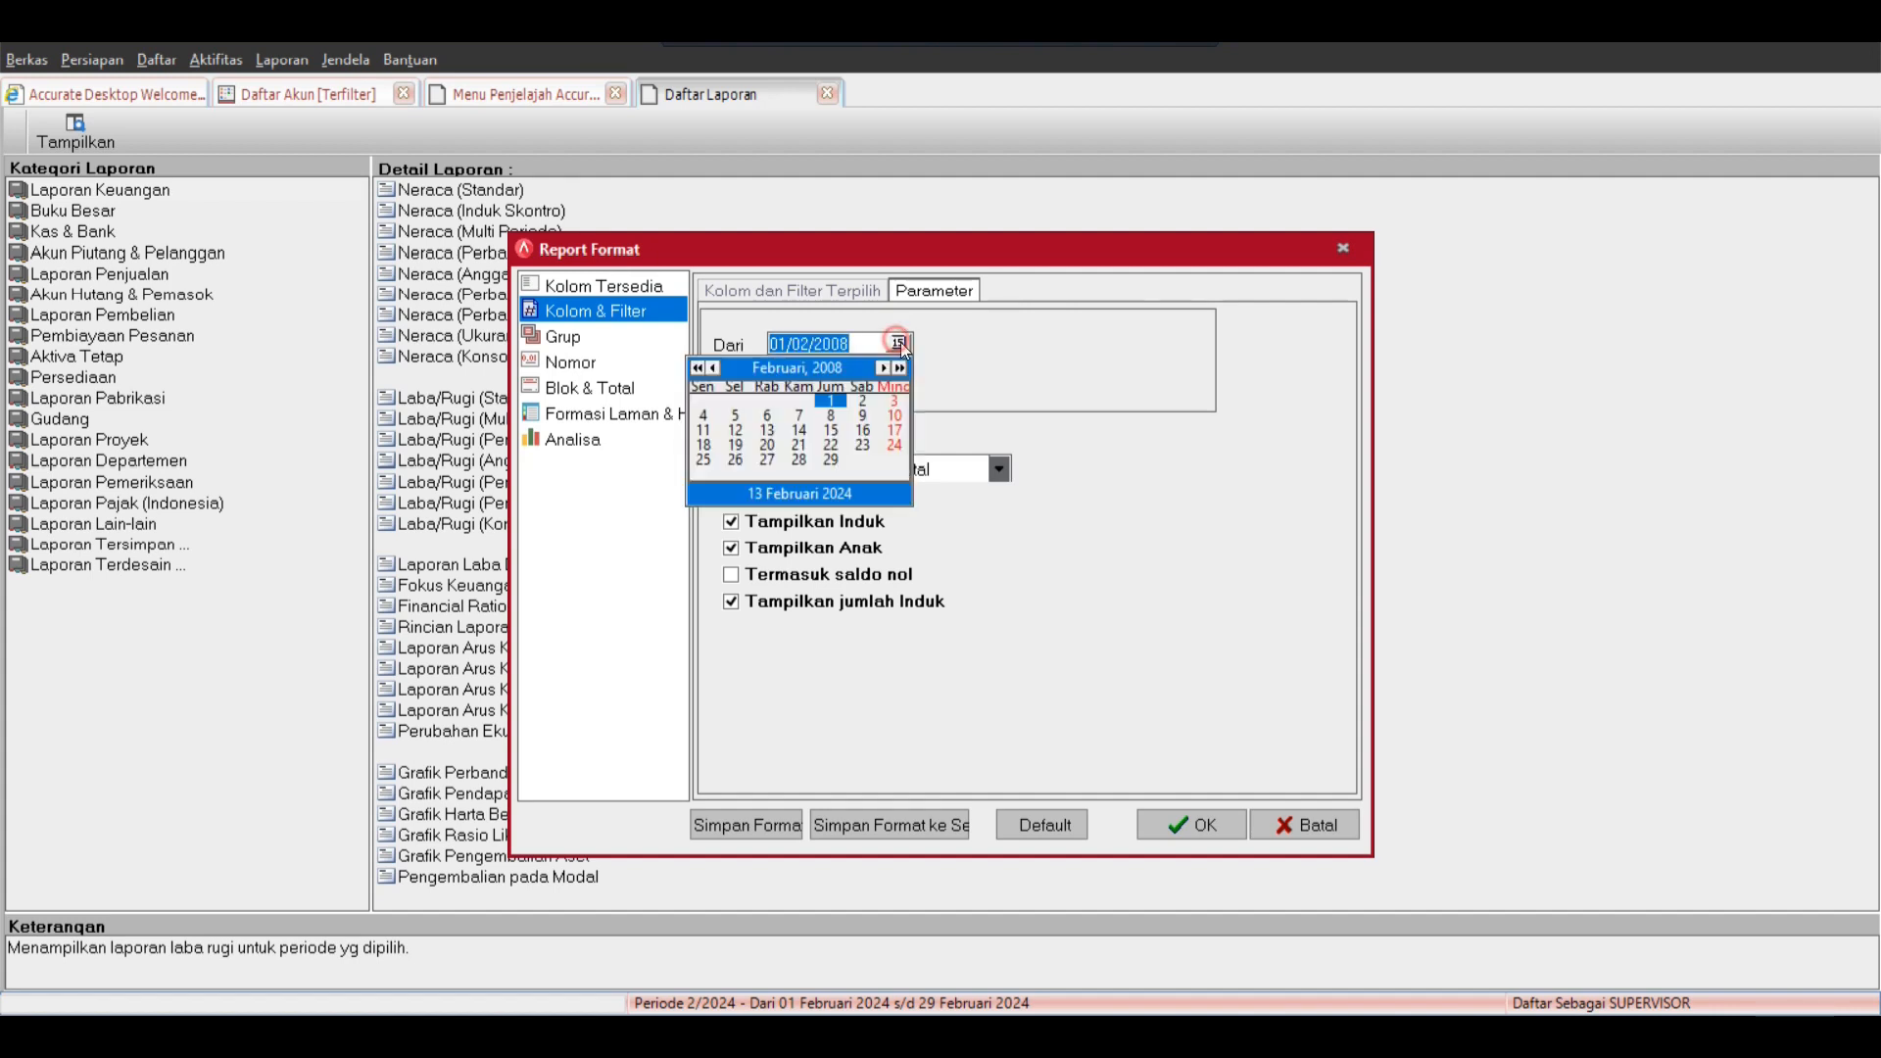
pyautogui.click(819, 369)
pyautogui.click(832, 393)
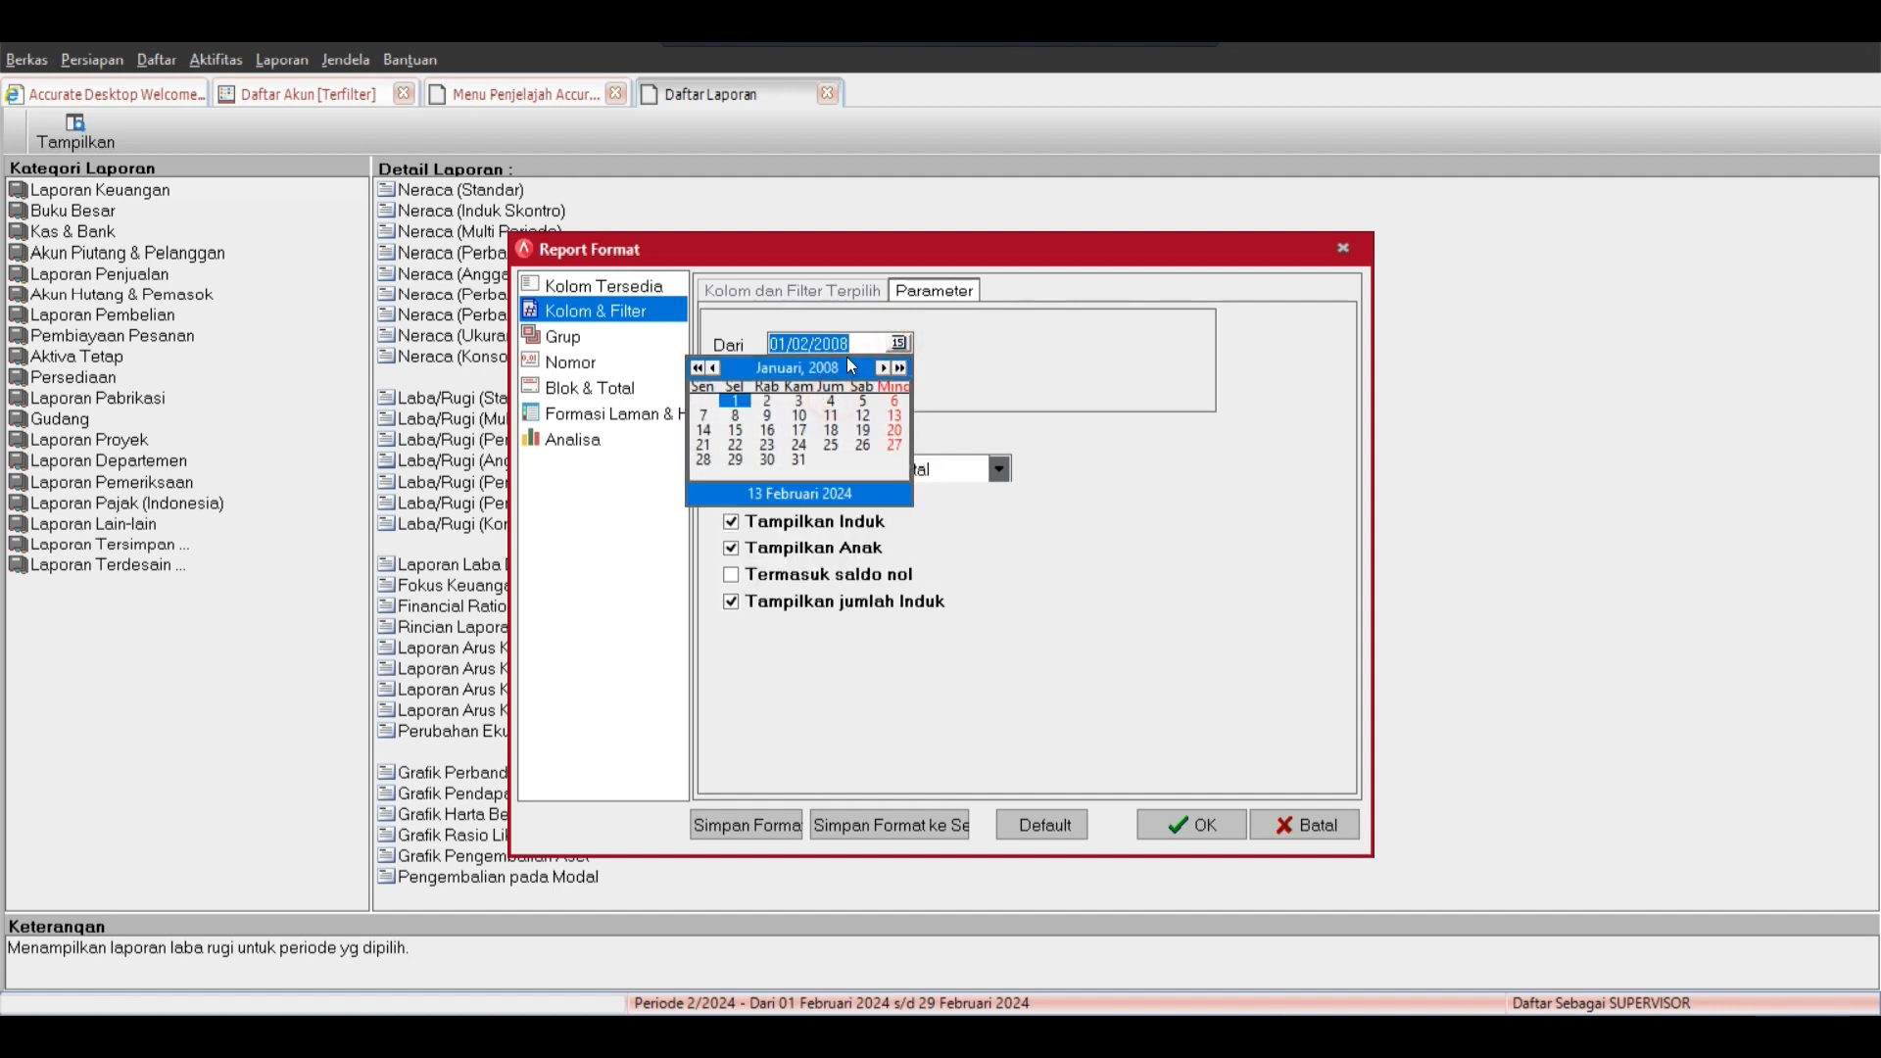
pyautogui.click(738, 402)
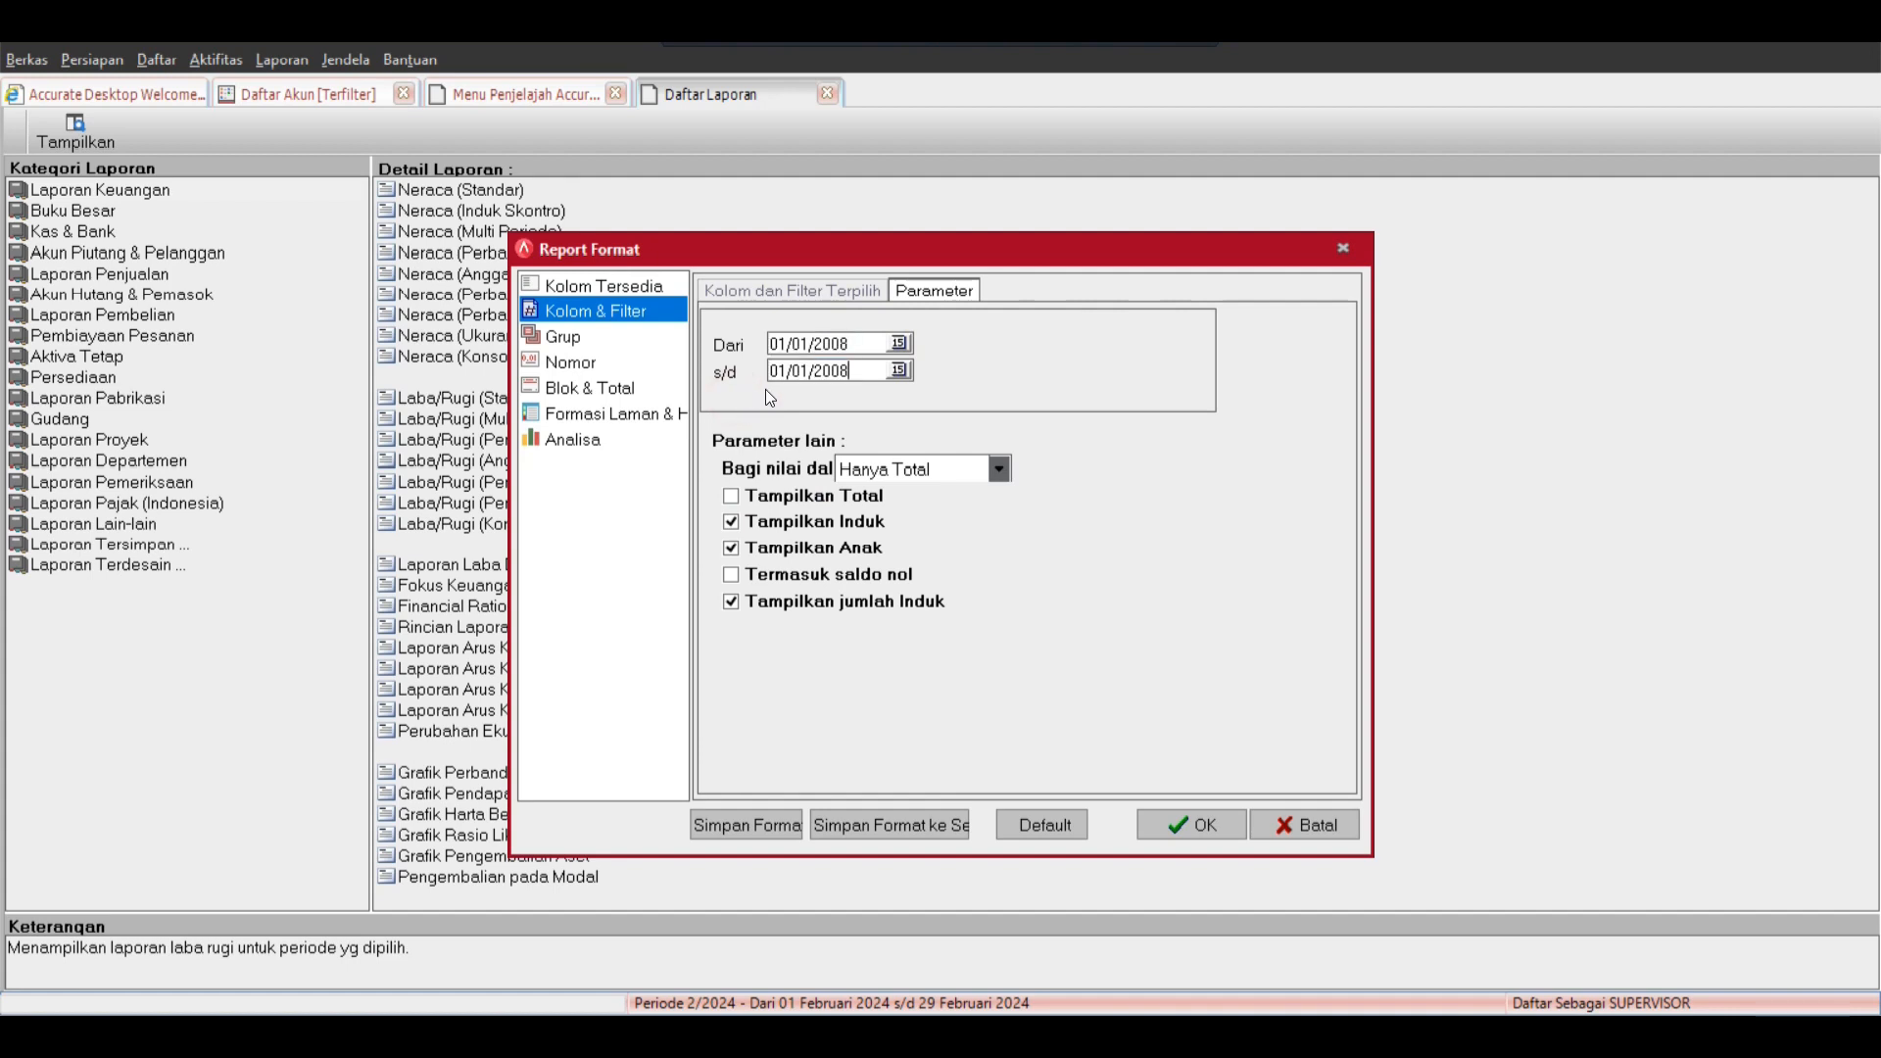
# Generate the Laba/Rugi (Standar) report with end date 31/12/2008 and Tampilkan Induk and Tampilkan jumlah Induk turned off.
pyautogui.click(901, 370)
pyautogui.click(812, 396)
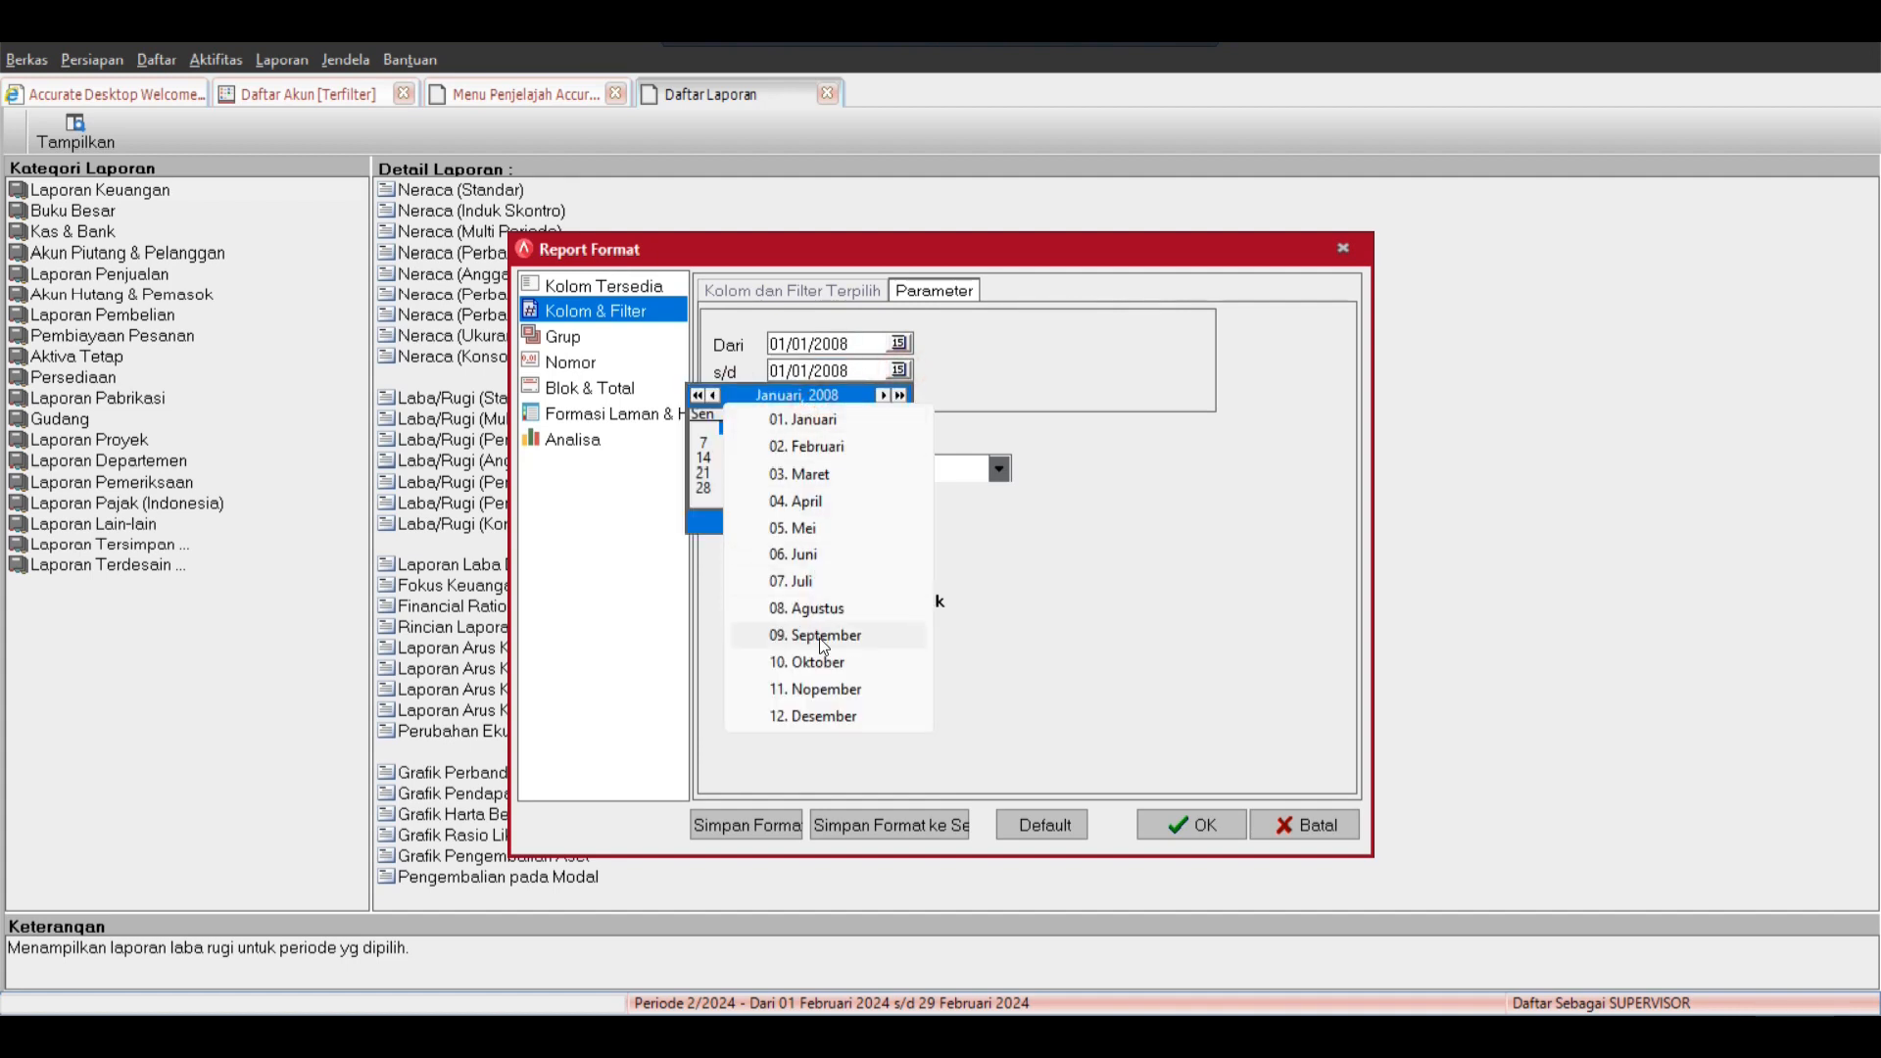
pyautogui.click(825, 717)
pyautogui.click(768, 490)
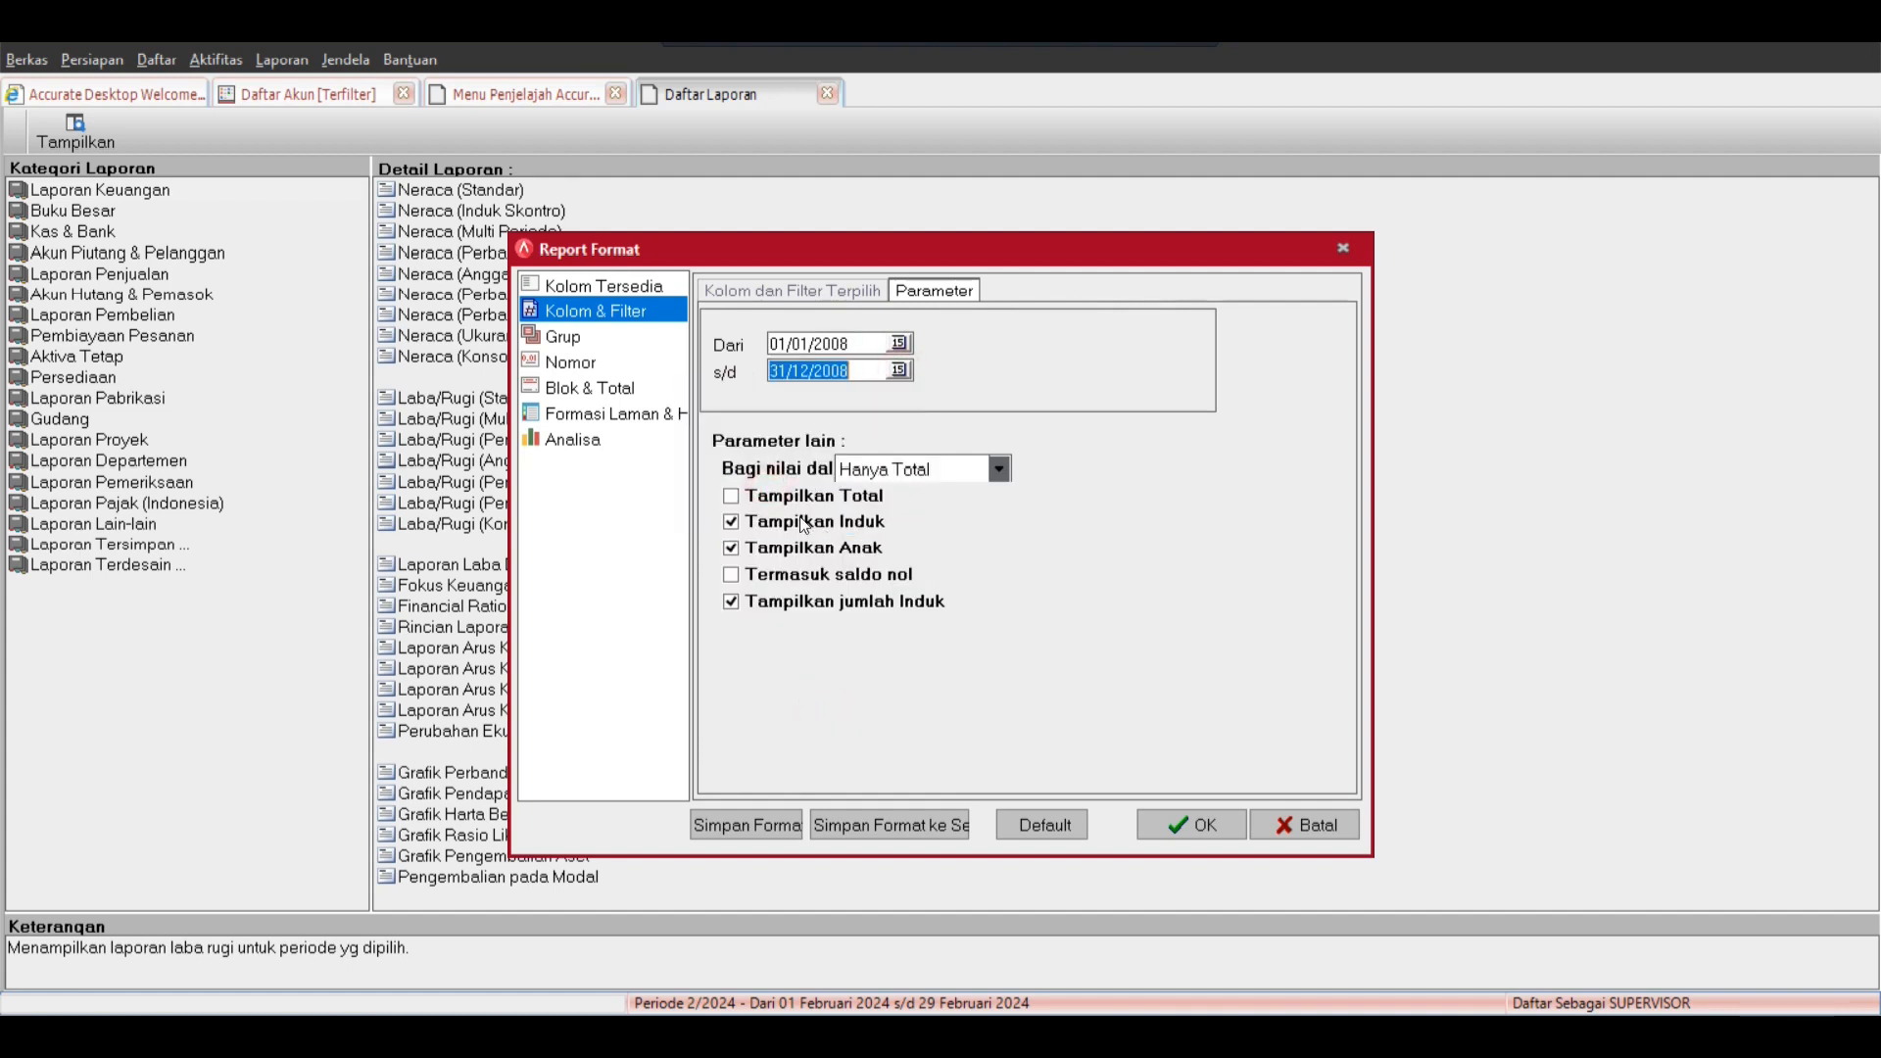
pyautogui.click(803, 522)
pyautogui.click(804, 601)
pyautogui.click(1192, 821)
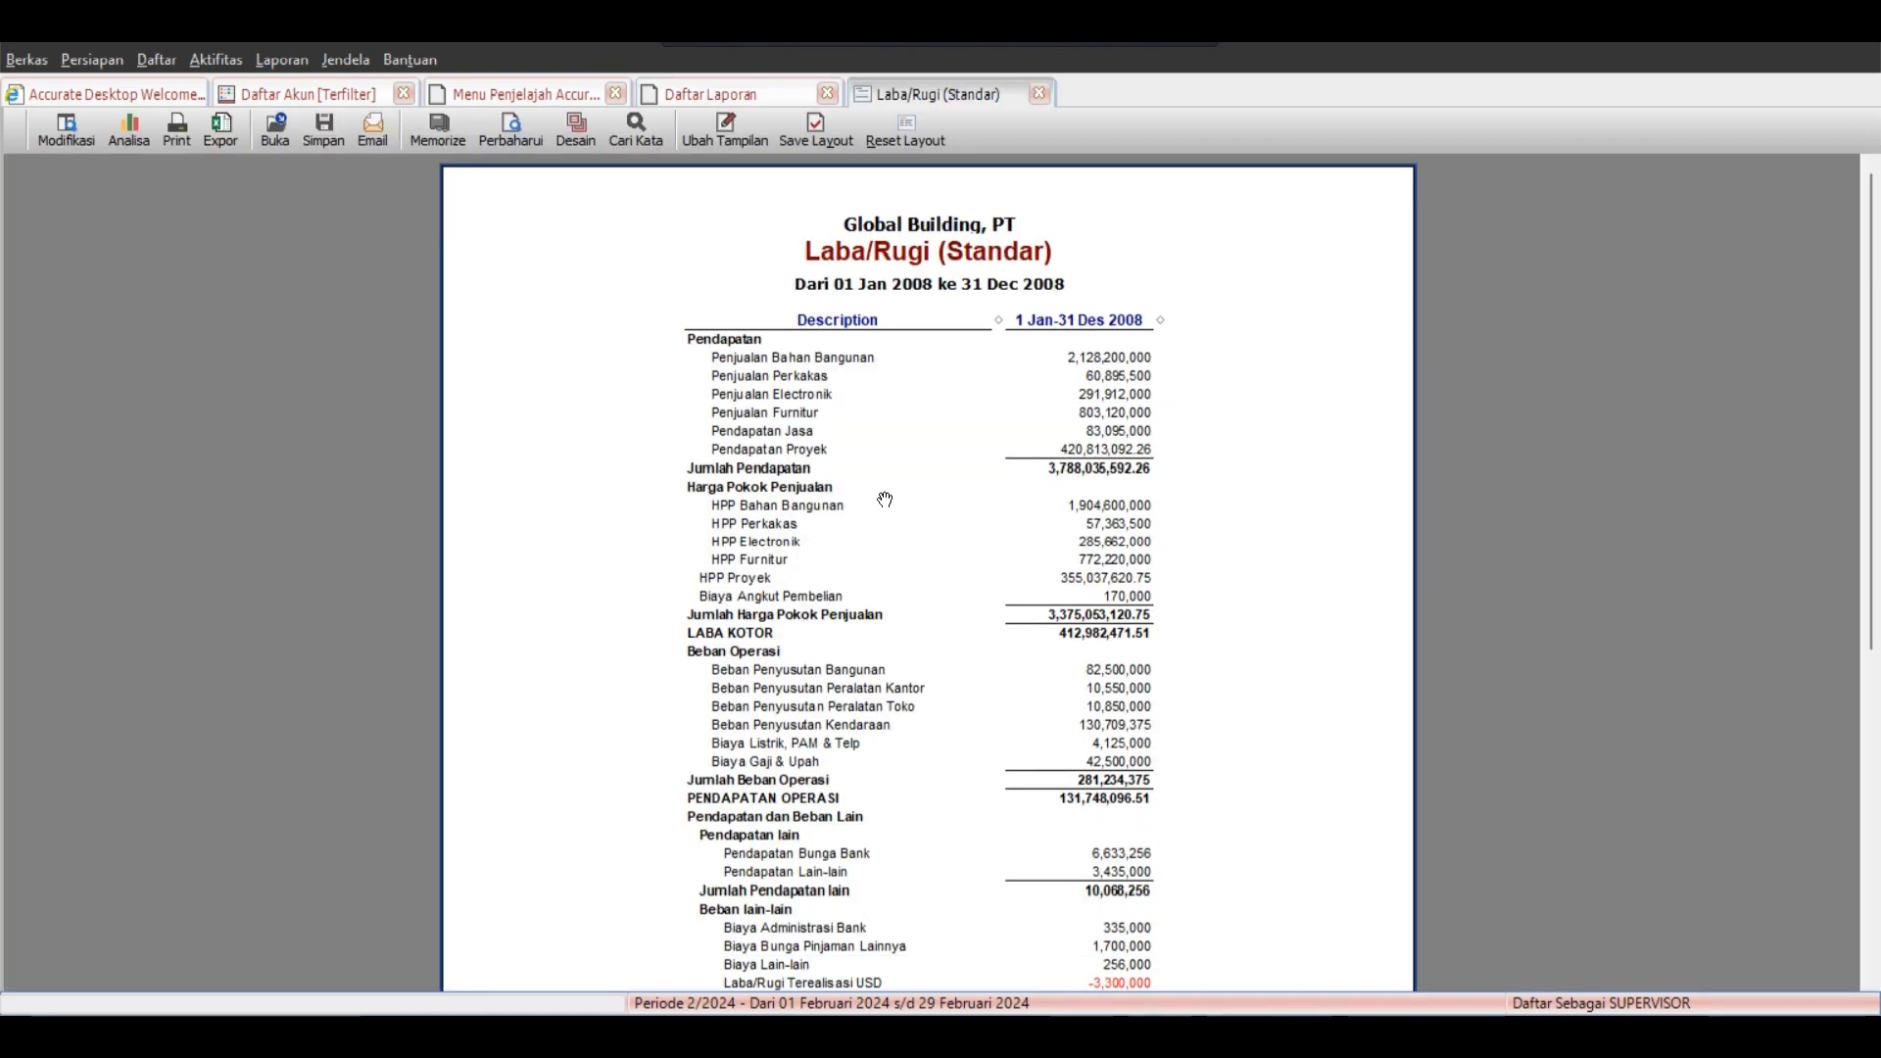
# Examine the Laba/Rugi (Standar) report at 150% zoom.
pyautogui.rightClick(642, 330)
pyautogui.click(673, 362)
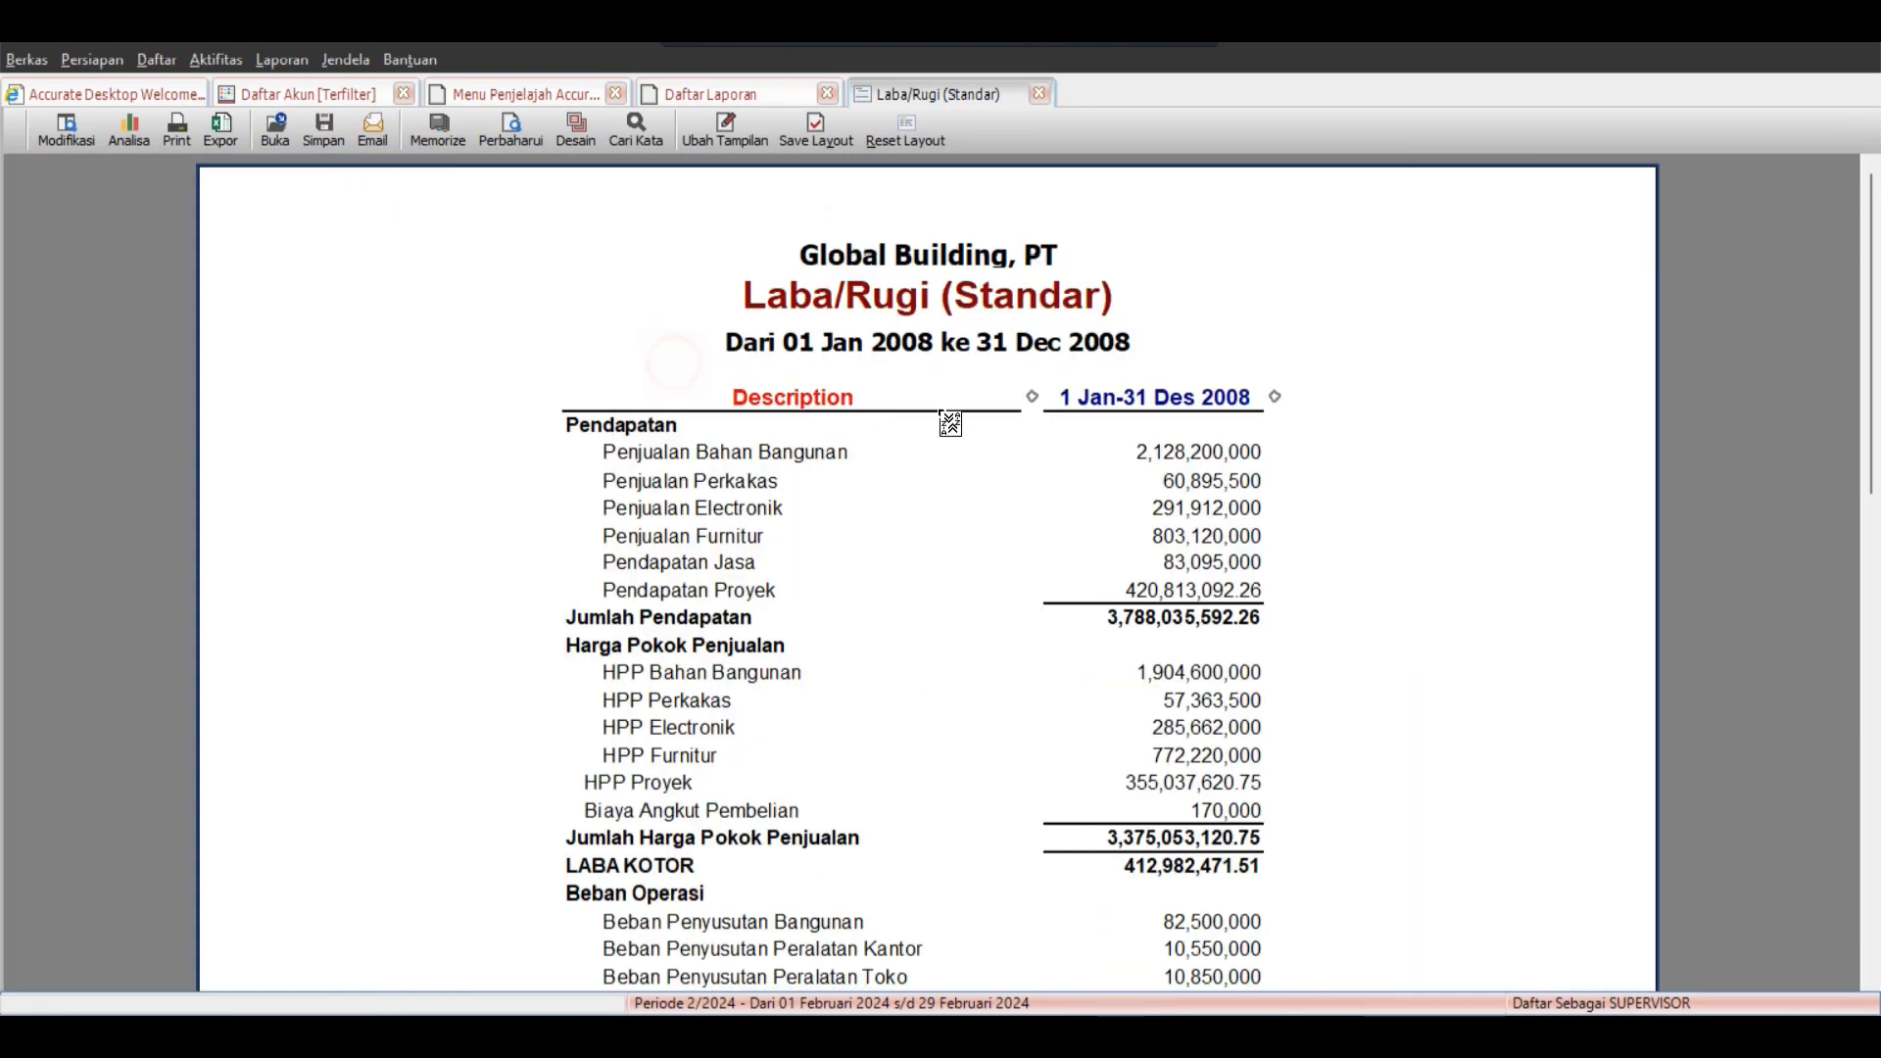
pyautogui.moveTo(1870, 271)
pyautogui.mouseDown()
pyautogui.moveTo(1871, 730)
pyautogui.moveTo(1871, 270)
pyautogui.mouseUp()
# Return to the report list and open the Rincian Penjualan per Barang report from the Laporan Penjualan category.
pyautogui.click(774, 94)
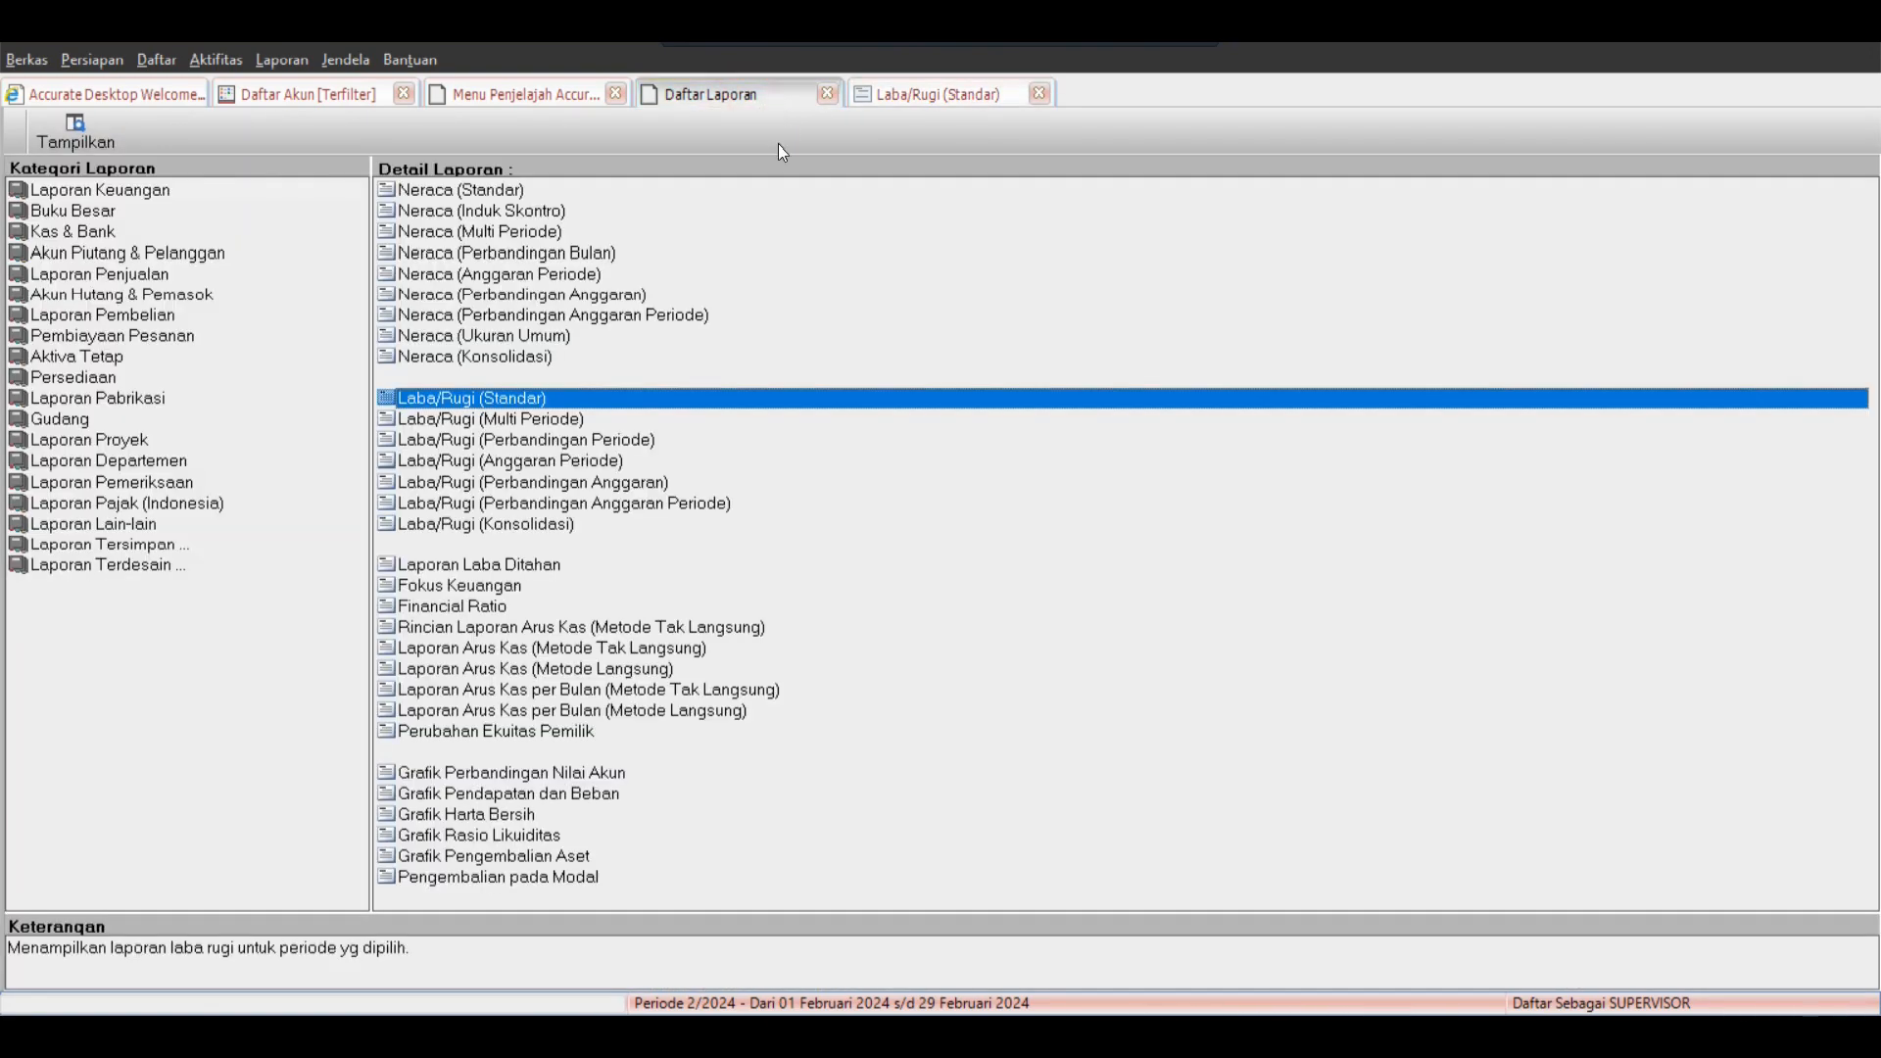
pyautogui.click(108, 274)
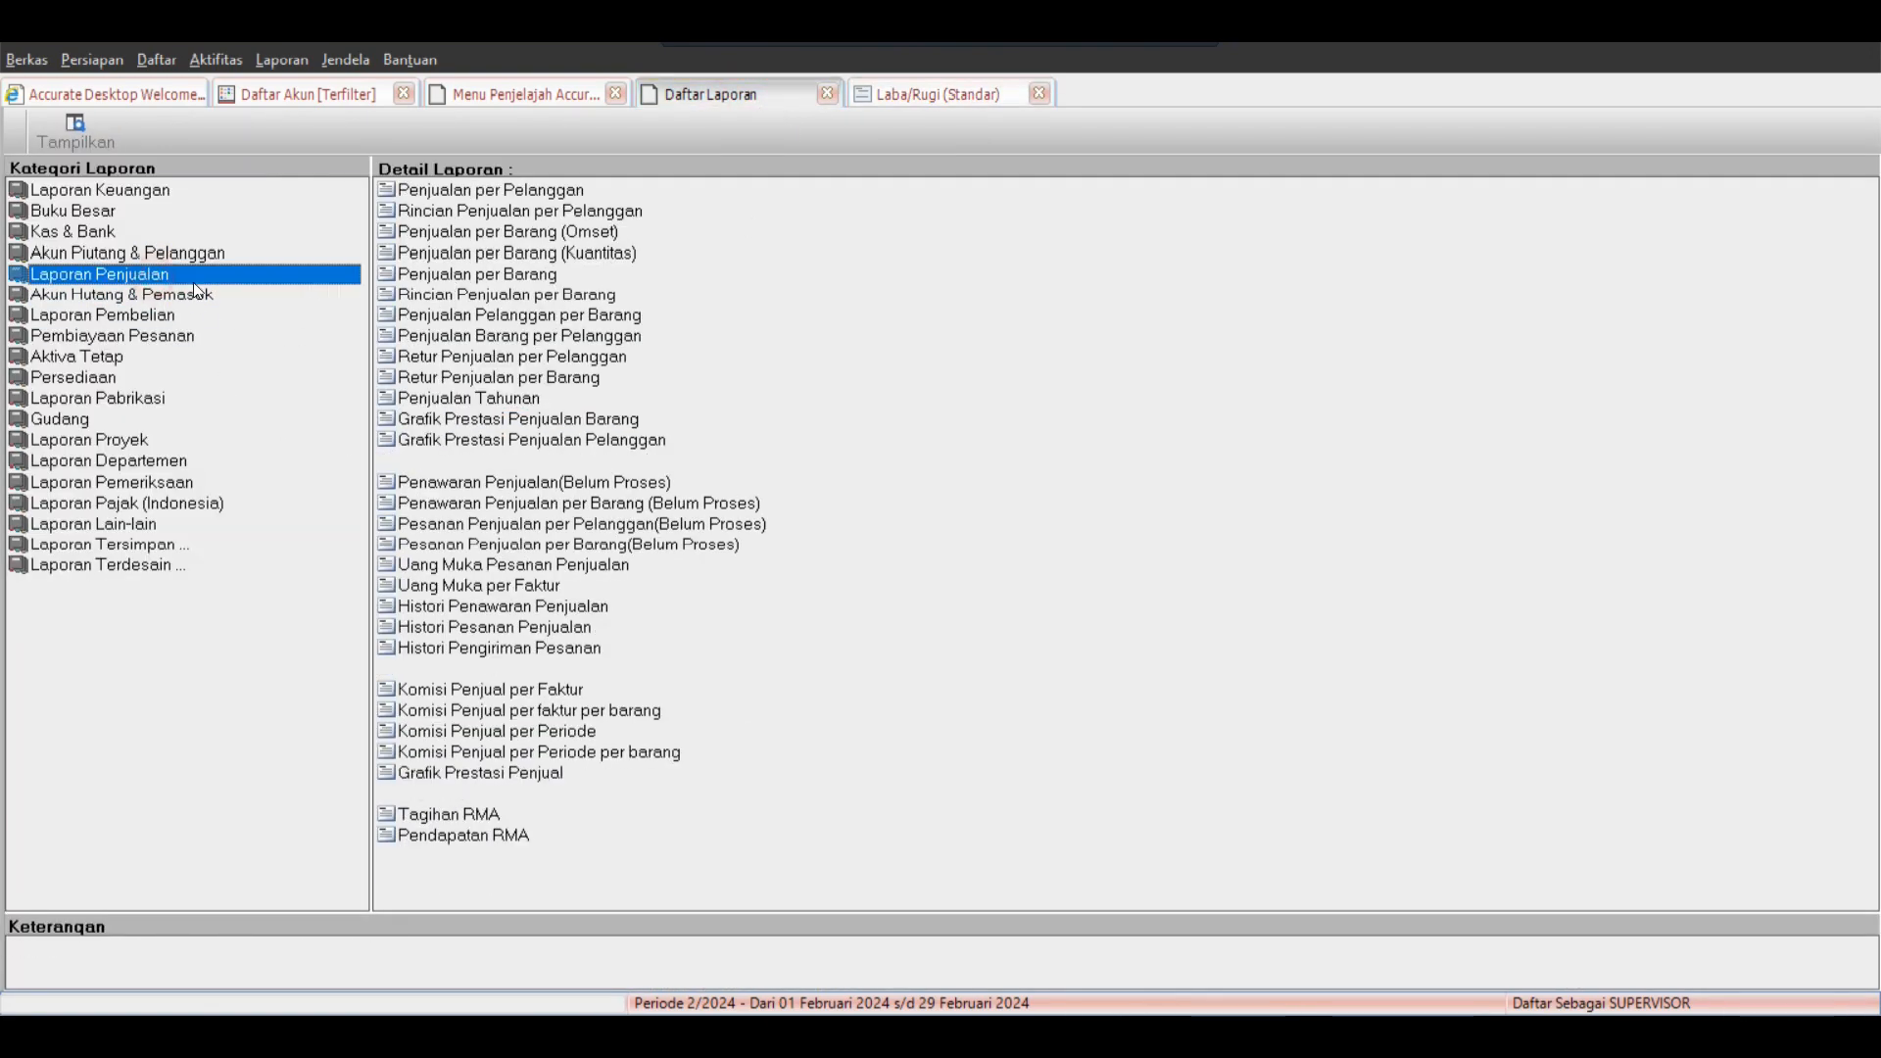
pyautogui.doubleClick(563, 295)
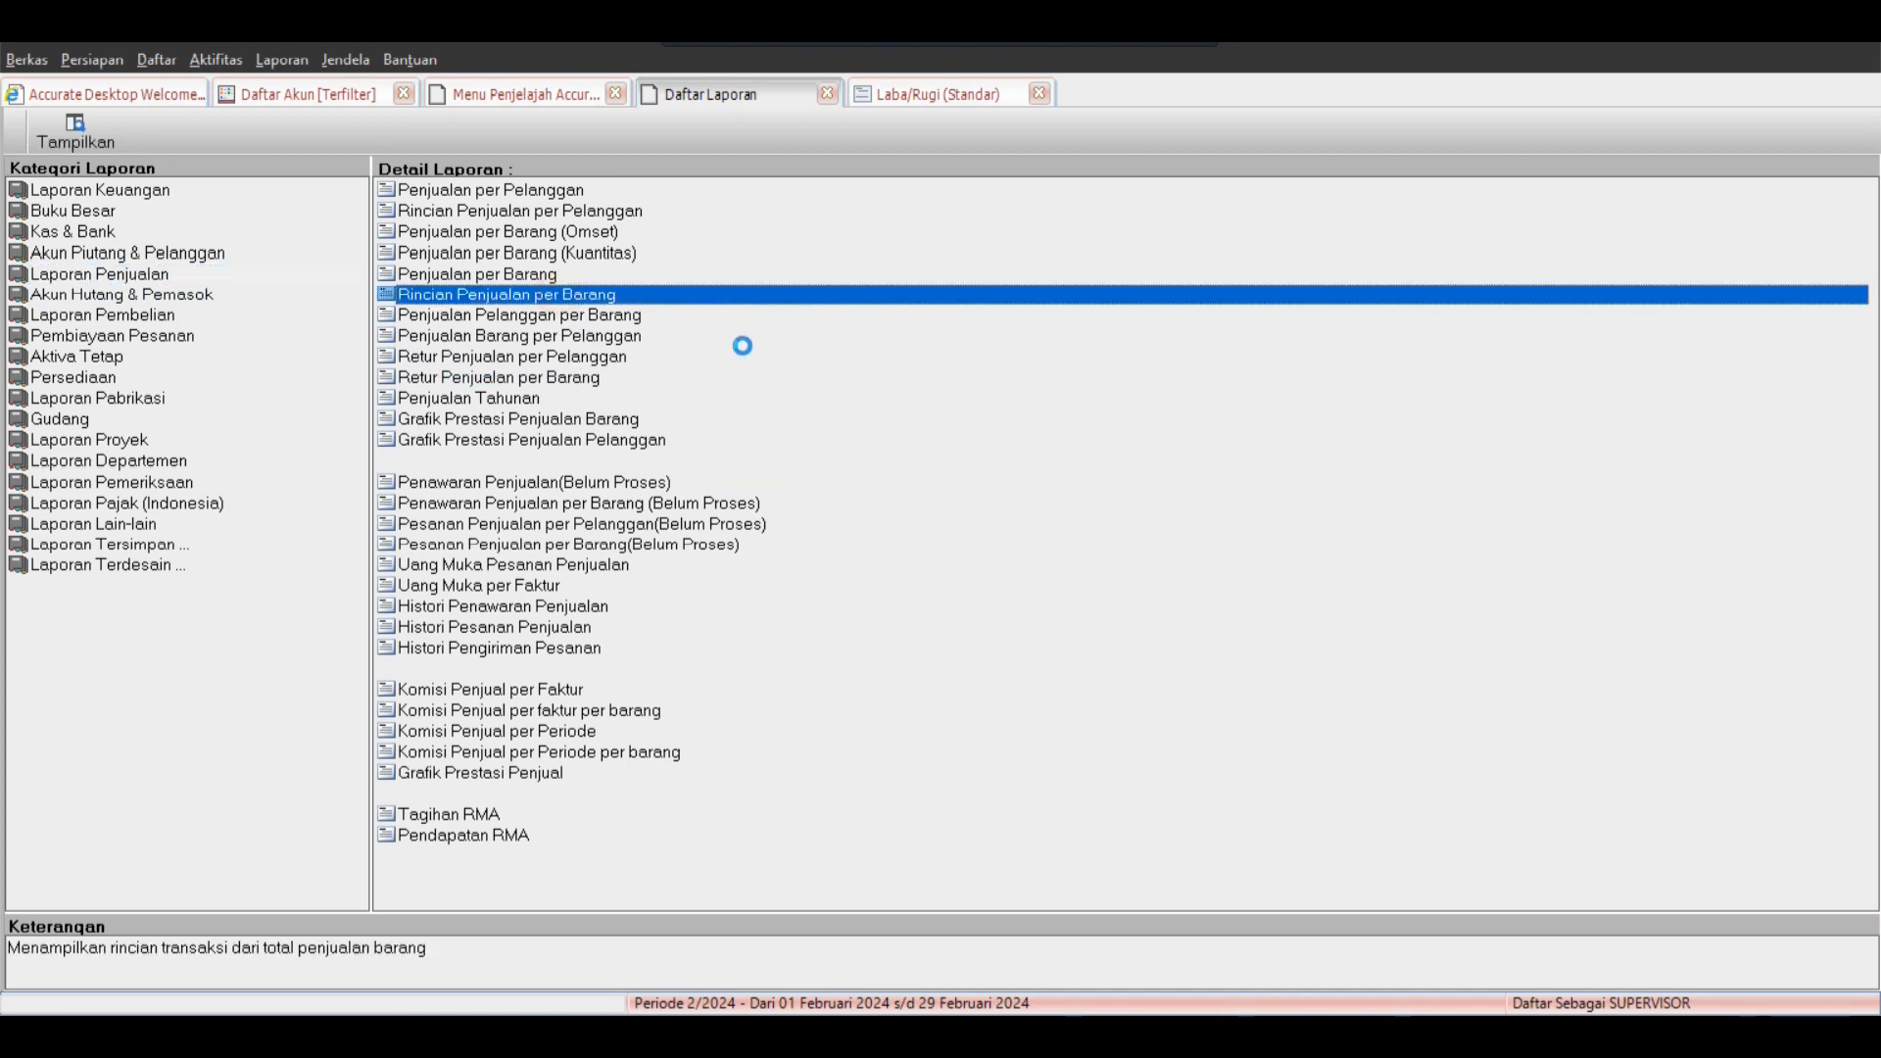
# Set the sales report period from 01/01/2008 to 31/12/2008.
pyautogui.click(873, 337)
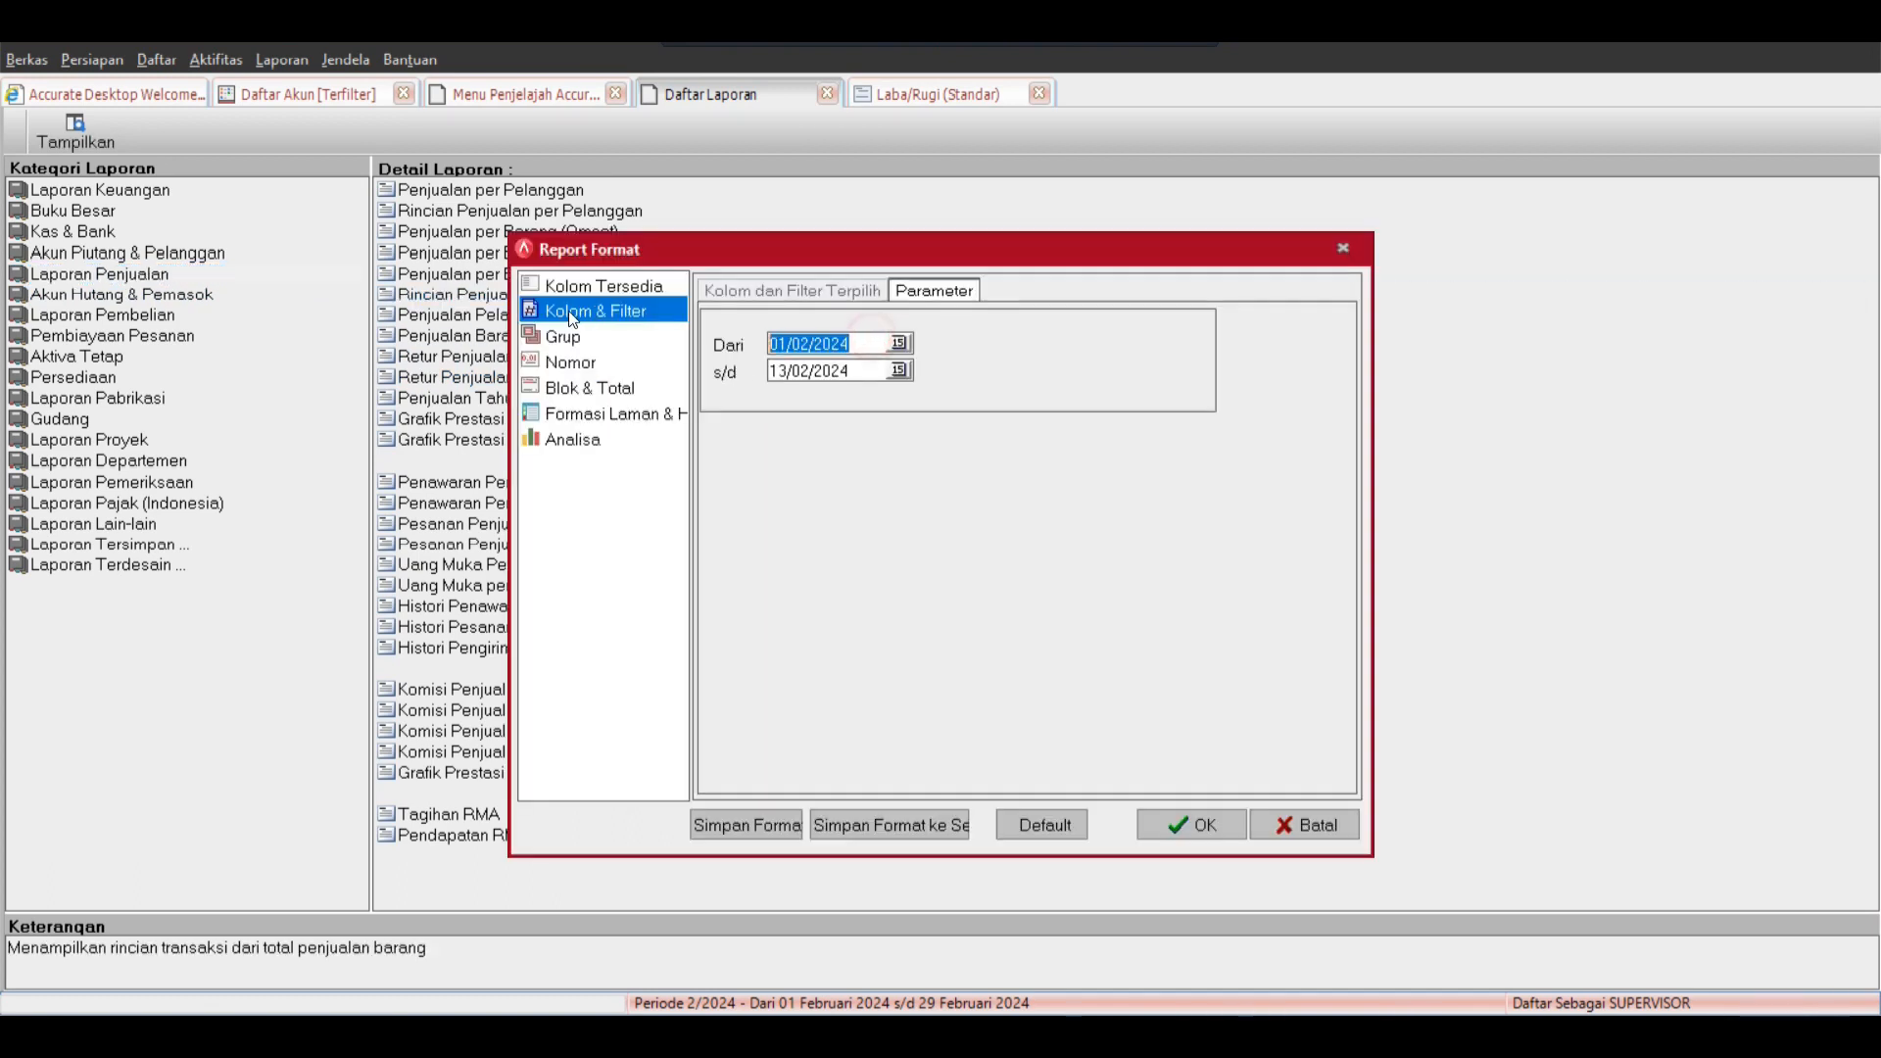
pyautogui.write('01/01/2008')
pyautogui.press('Tab')
pyautogui.write('01/01/2008')
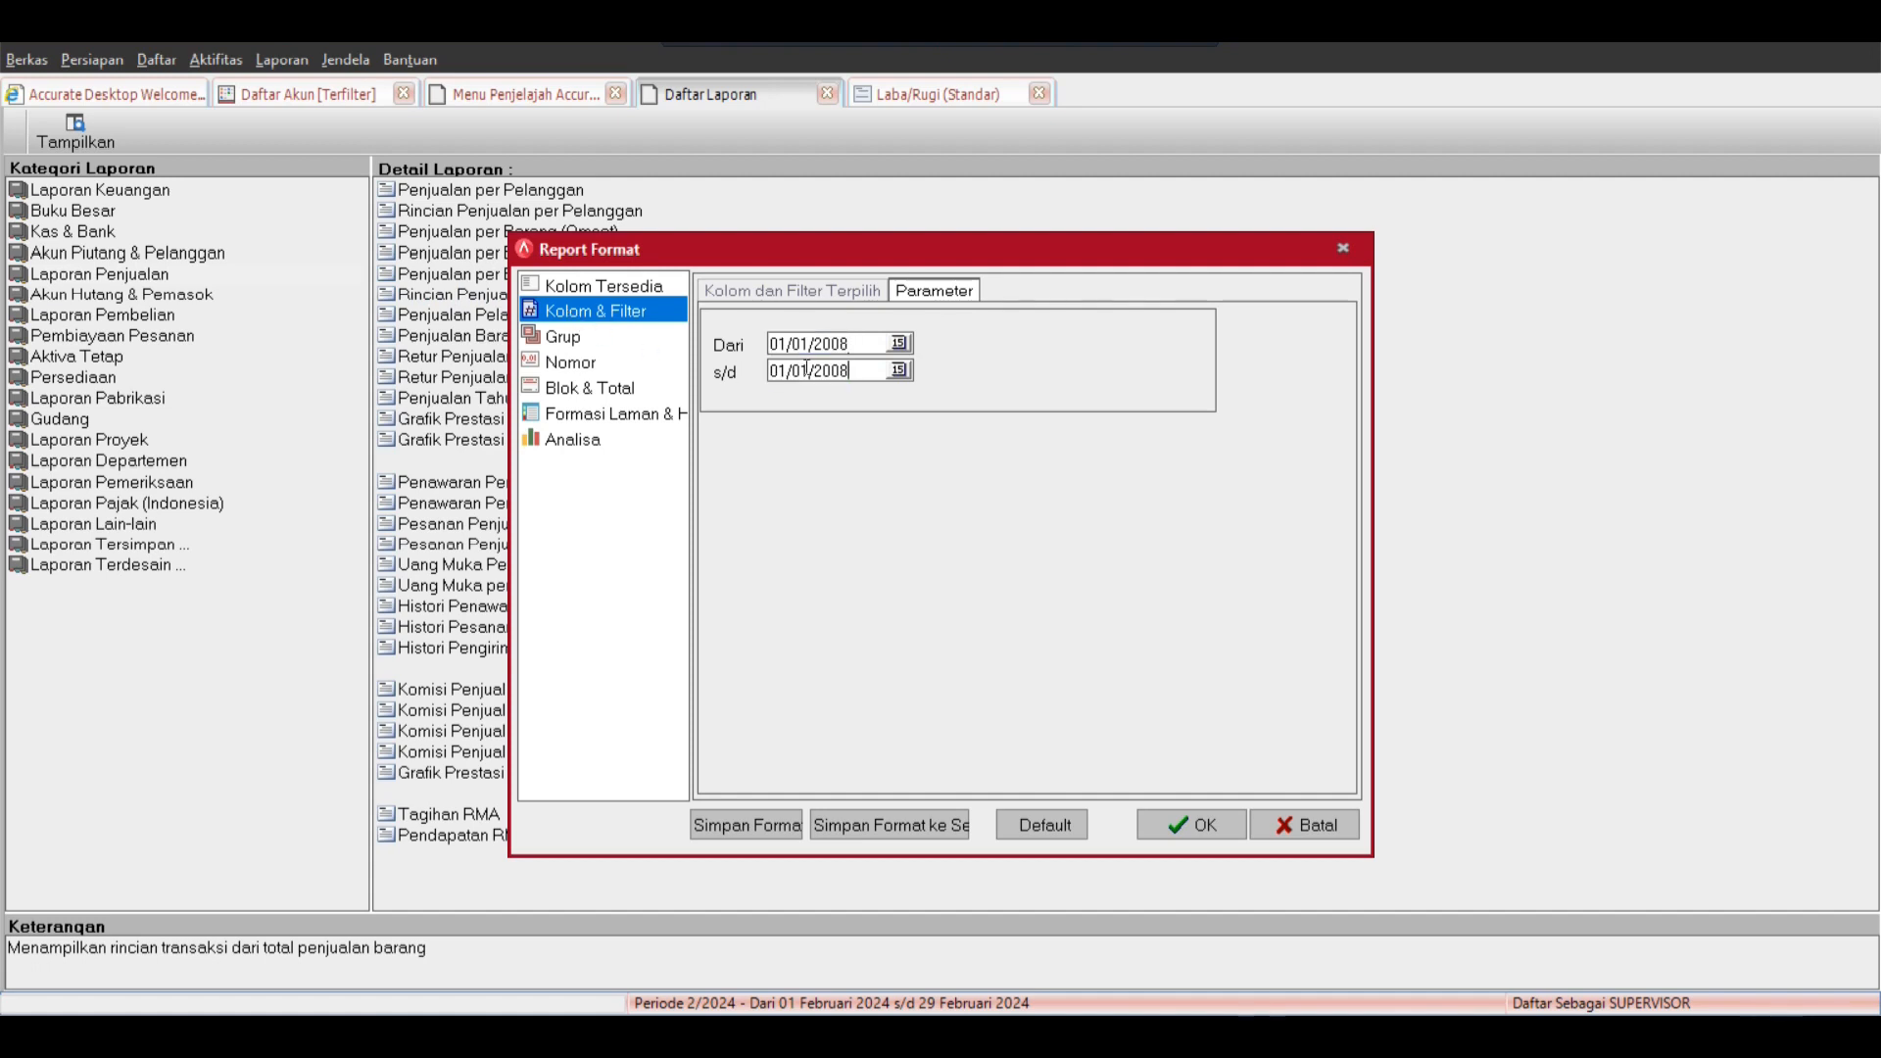
pyautogui.click(903, 372)
pyautogui.click(833, 396)
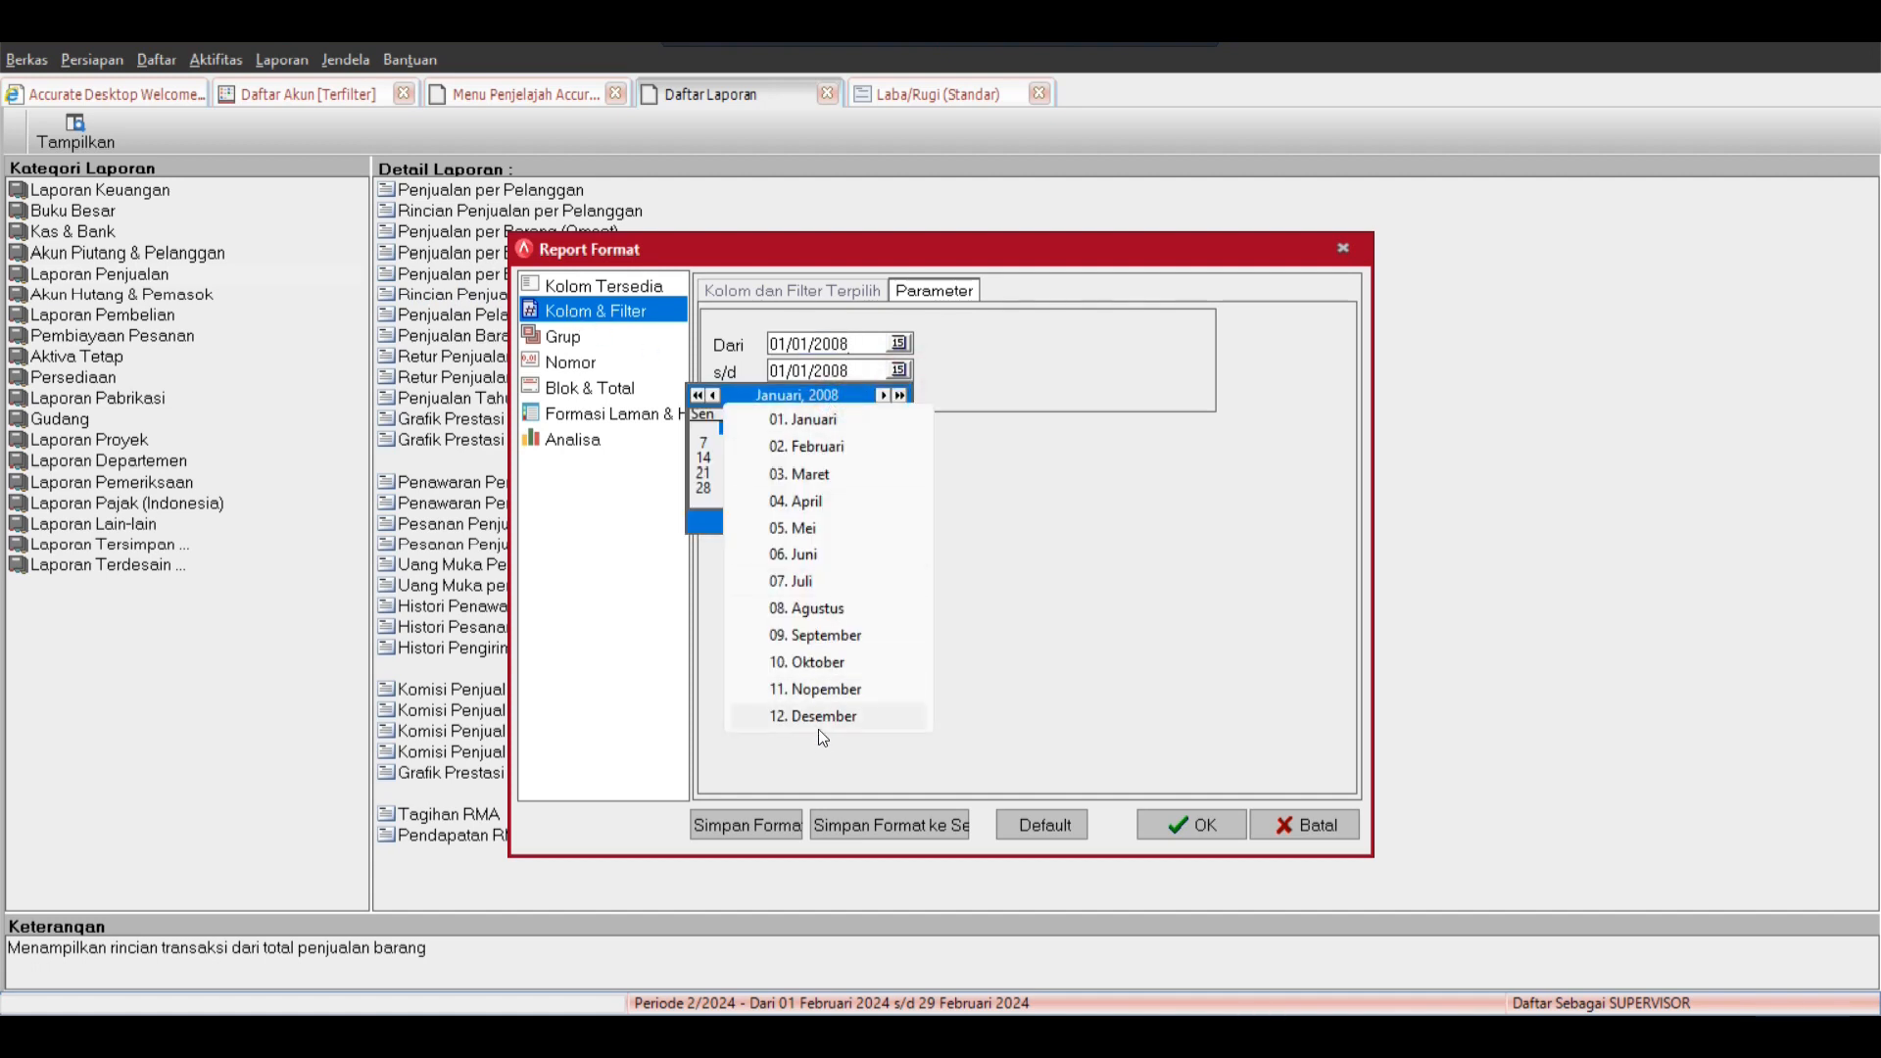
pyautogui.click(814, 716)
pyautogui.click(772, 491)
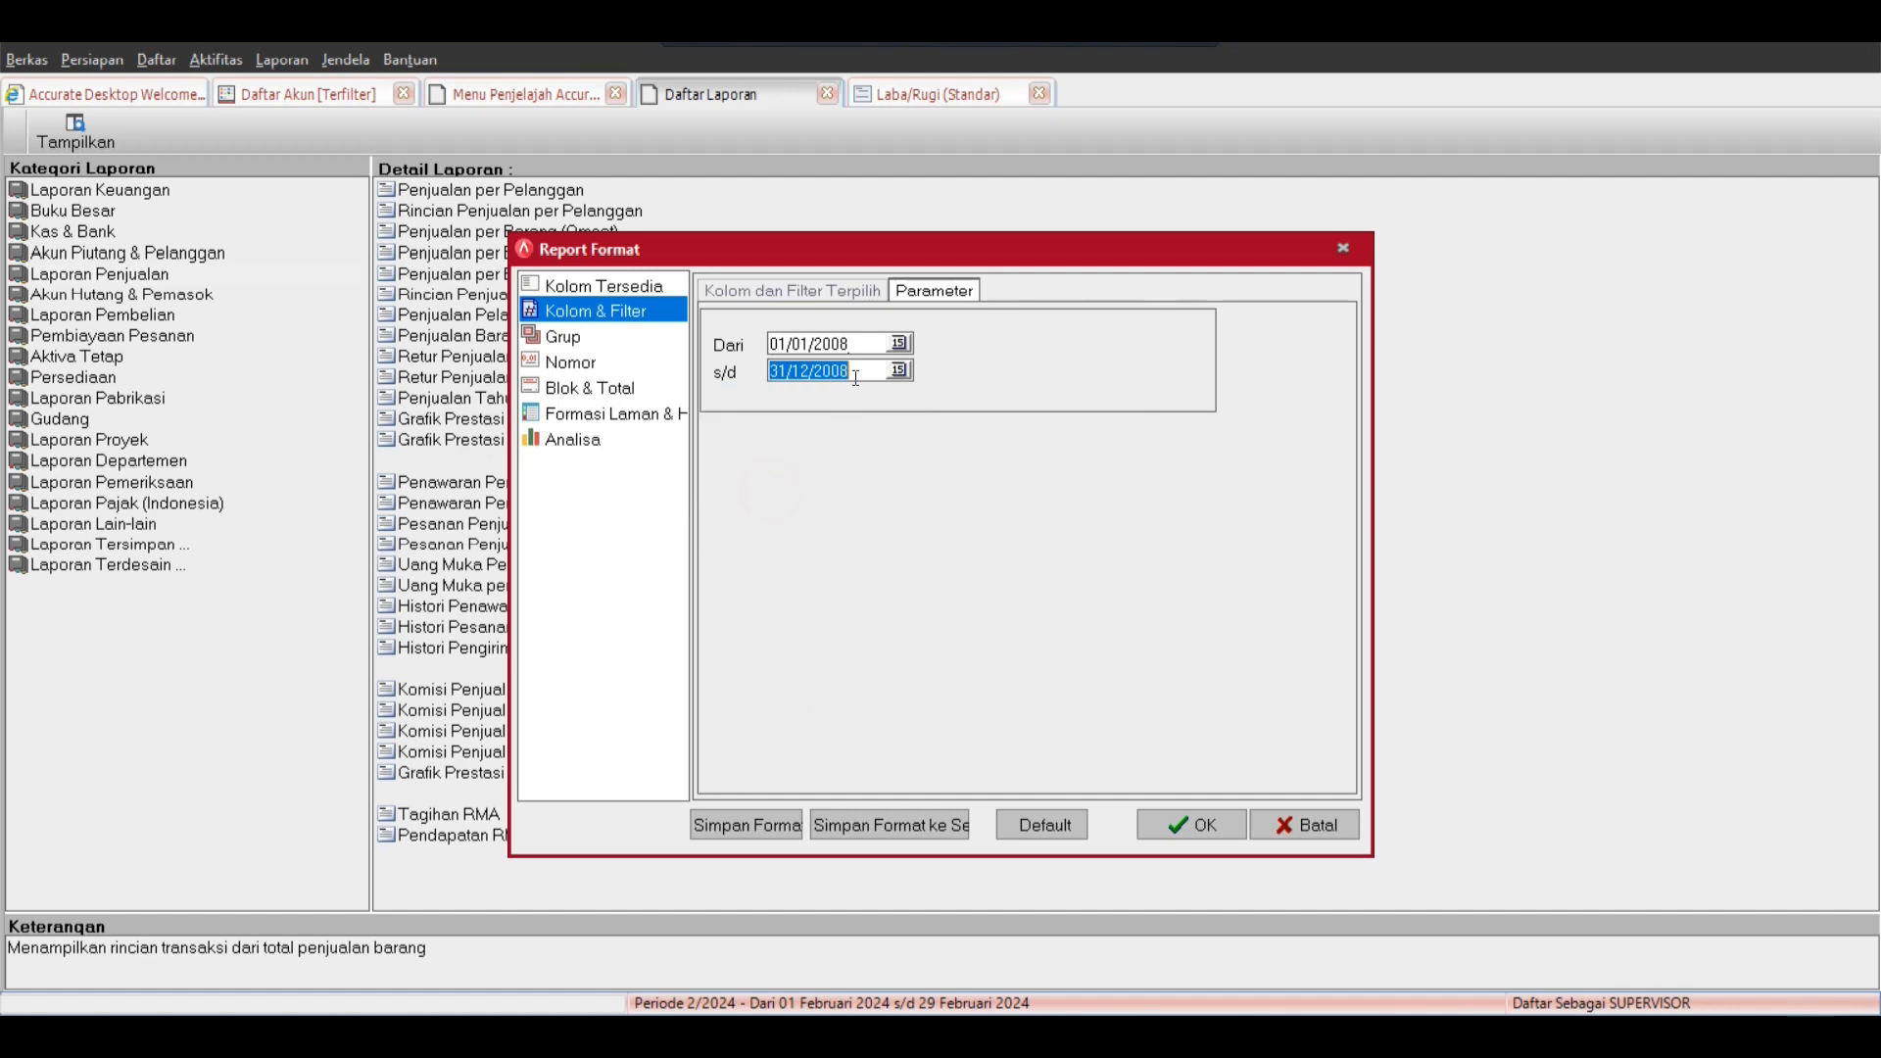
pyautogui.click(860, 376)
# Examine the sales report's selected columns and the filter options for No. Faktur, Tgl Faktur and Kuantitas.
pyautogui.click(838, 292)
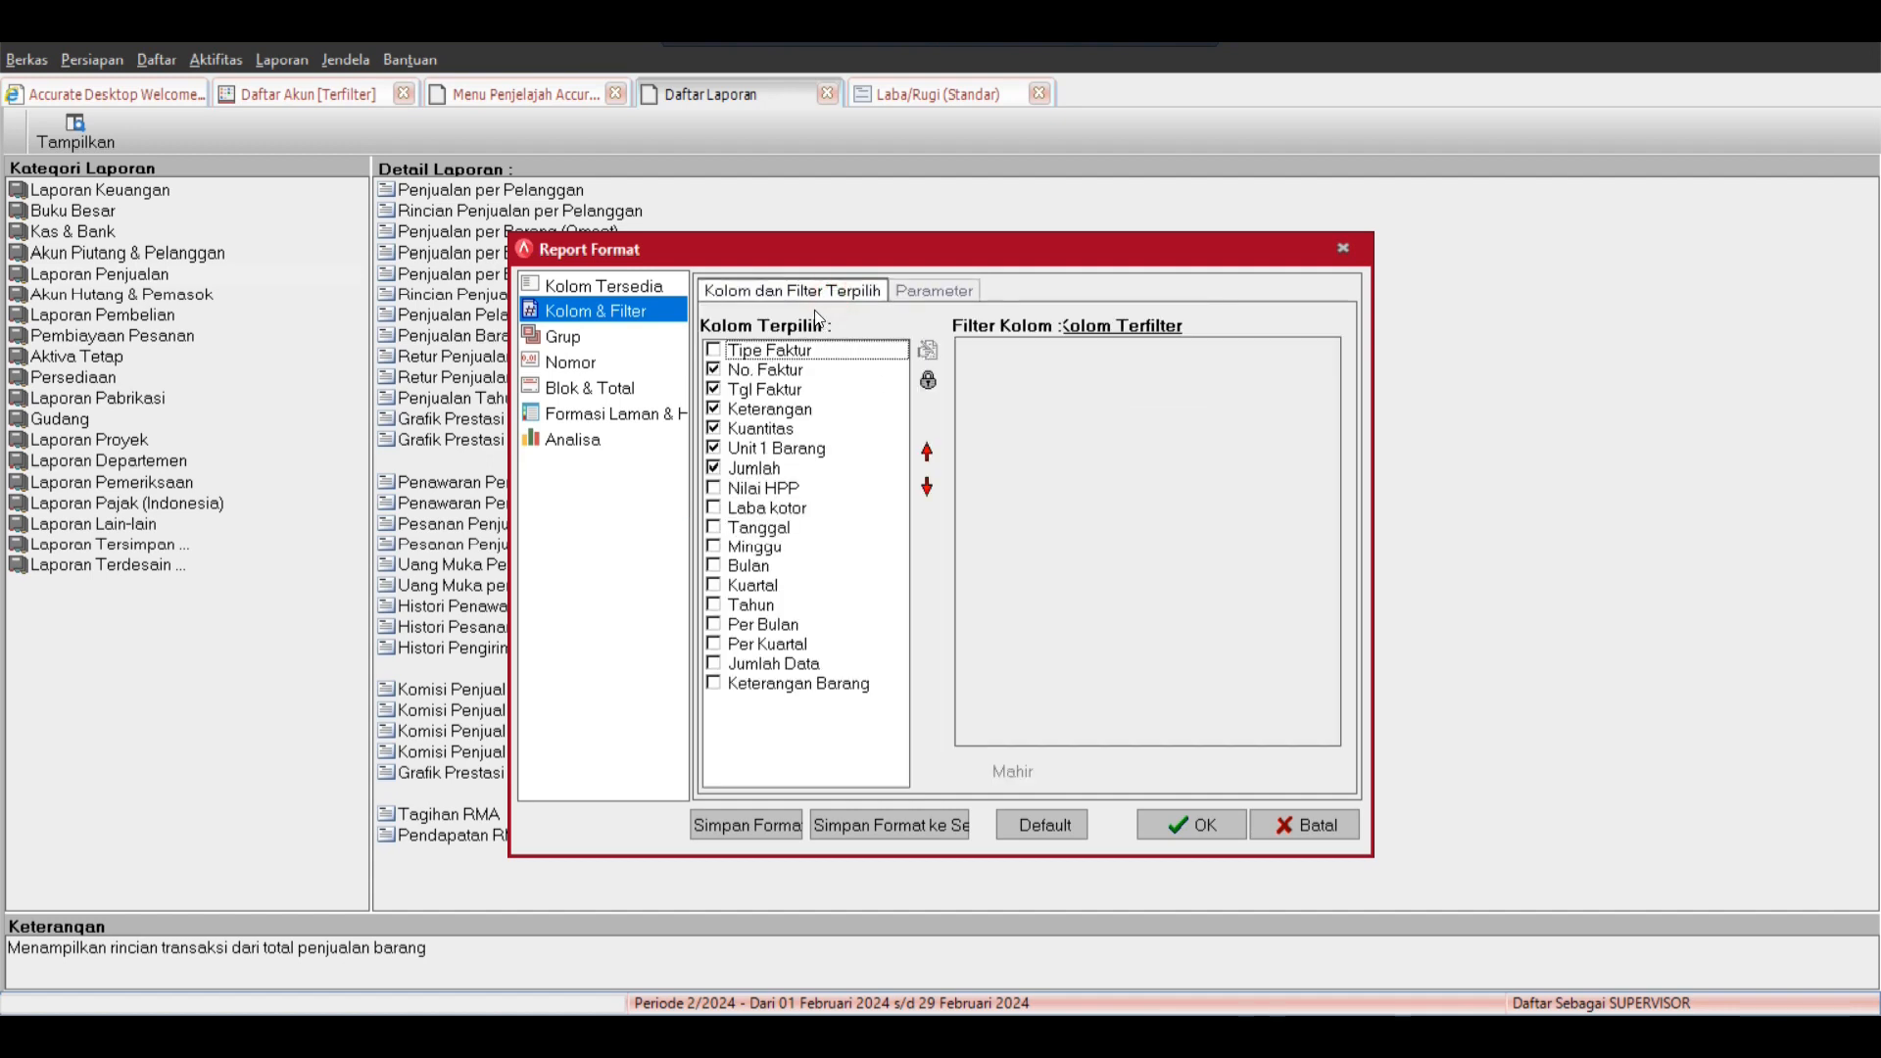
pyautogui.click(797, 373)
pyautogui.click(794, 392)
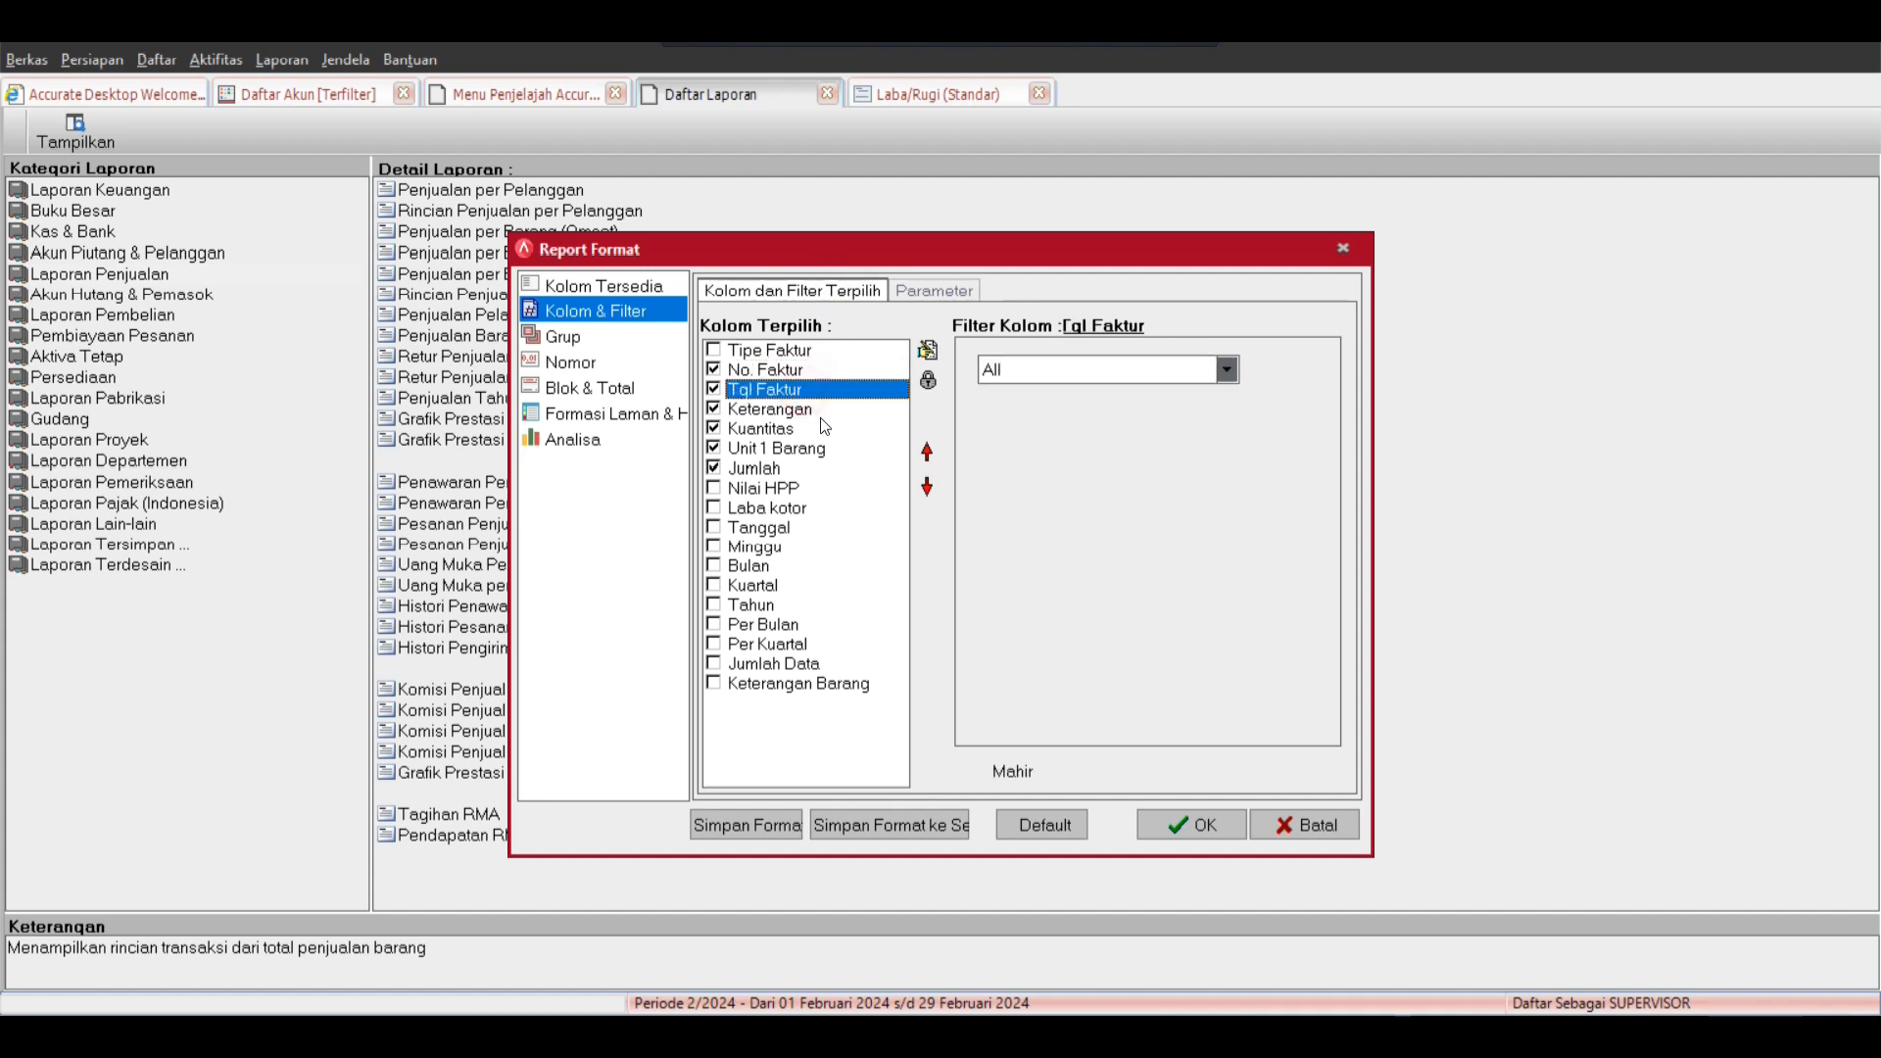
pyautogui.click(781, 373)
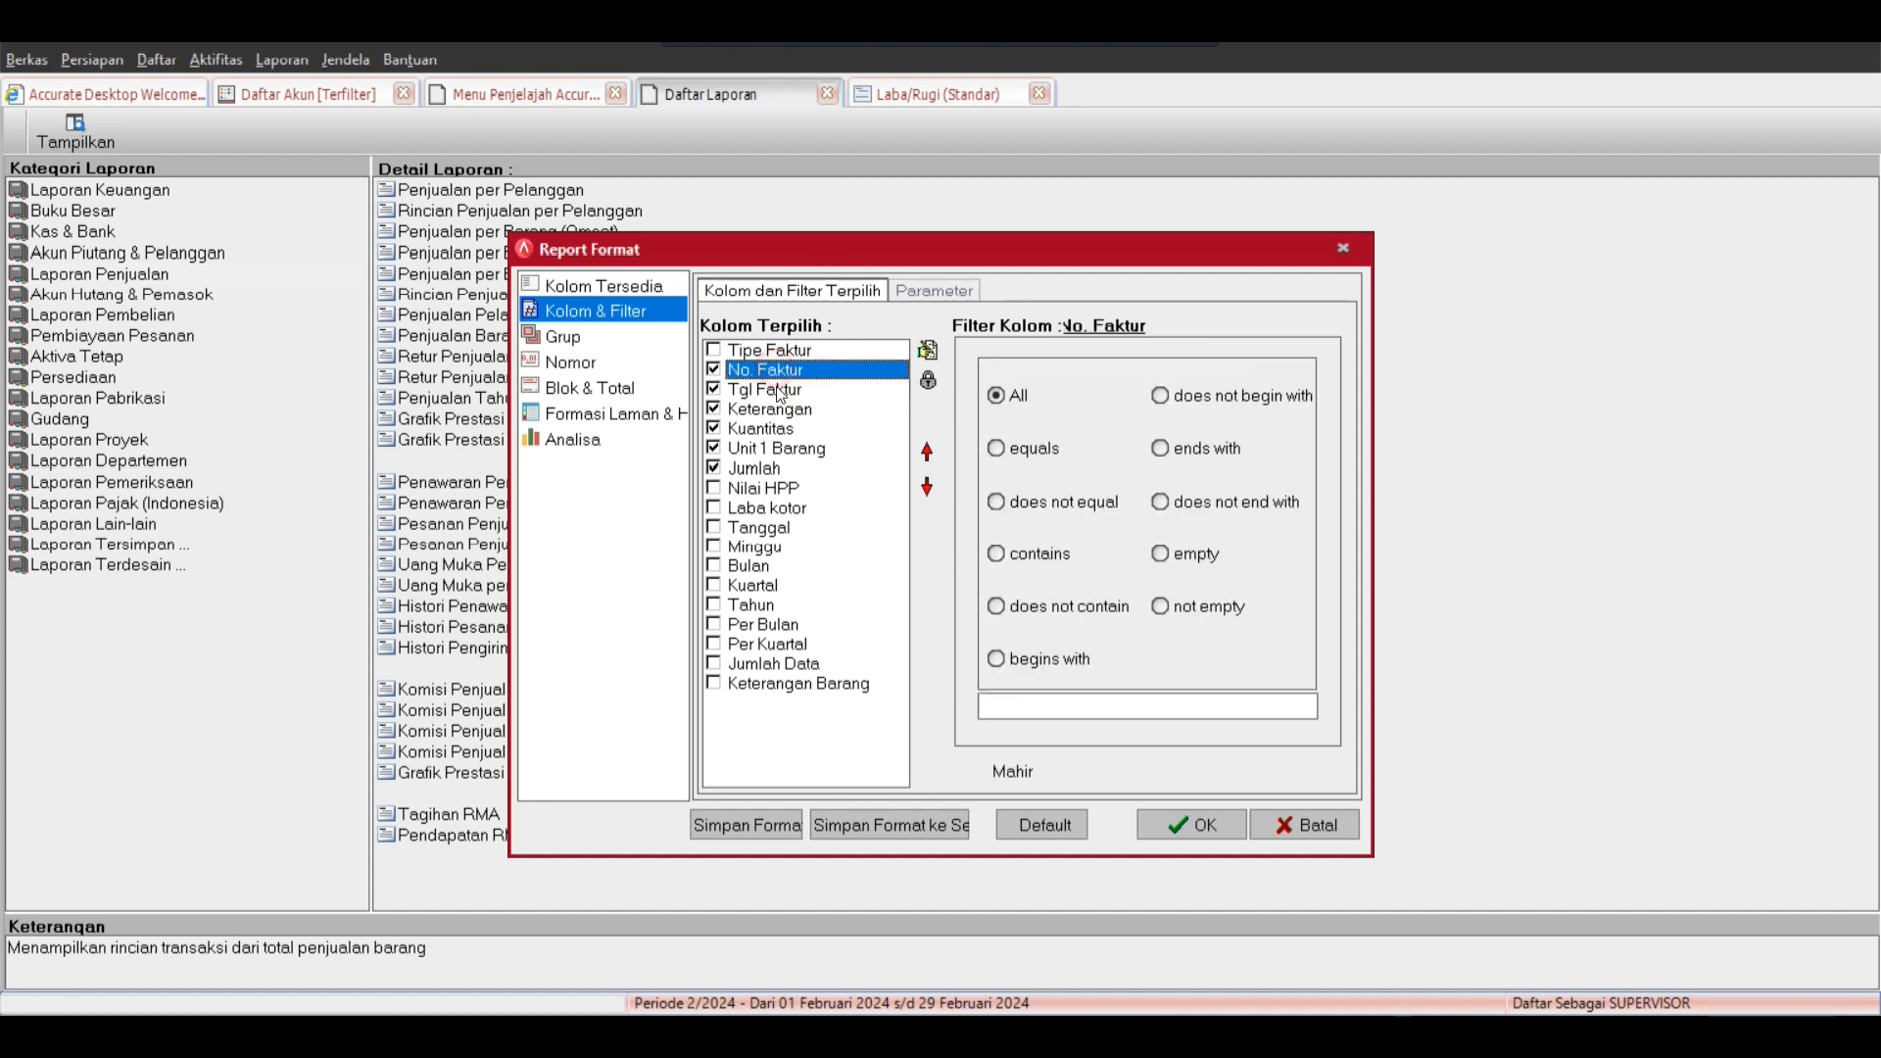
pyautogui.click(780, 390)
pyautogui.click(784, 431)
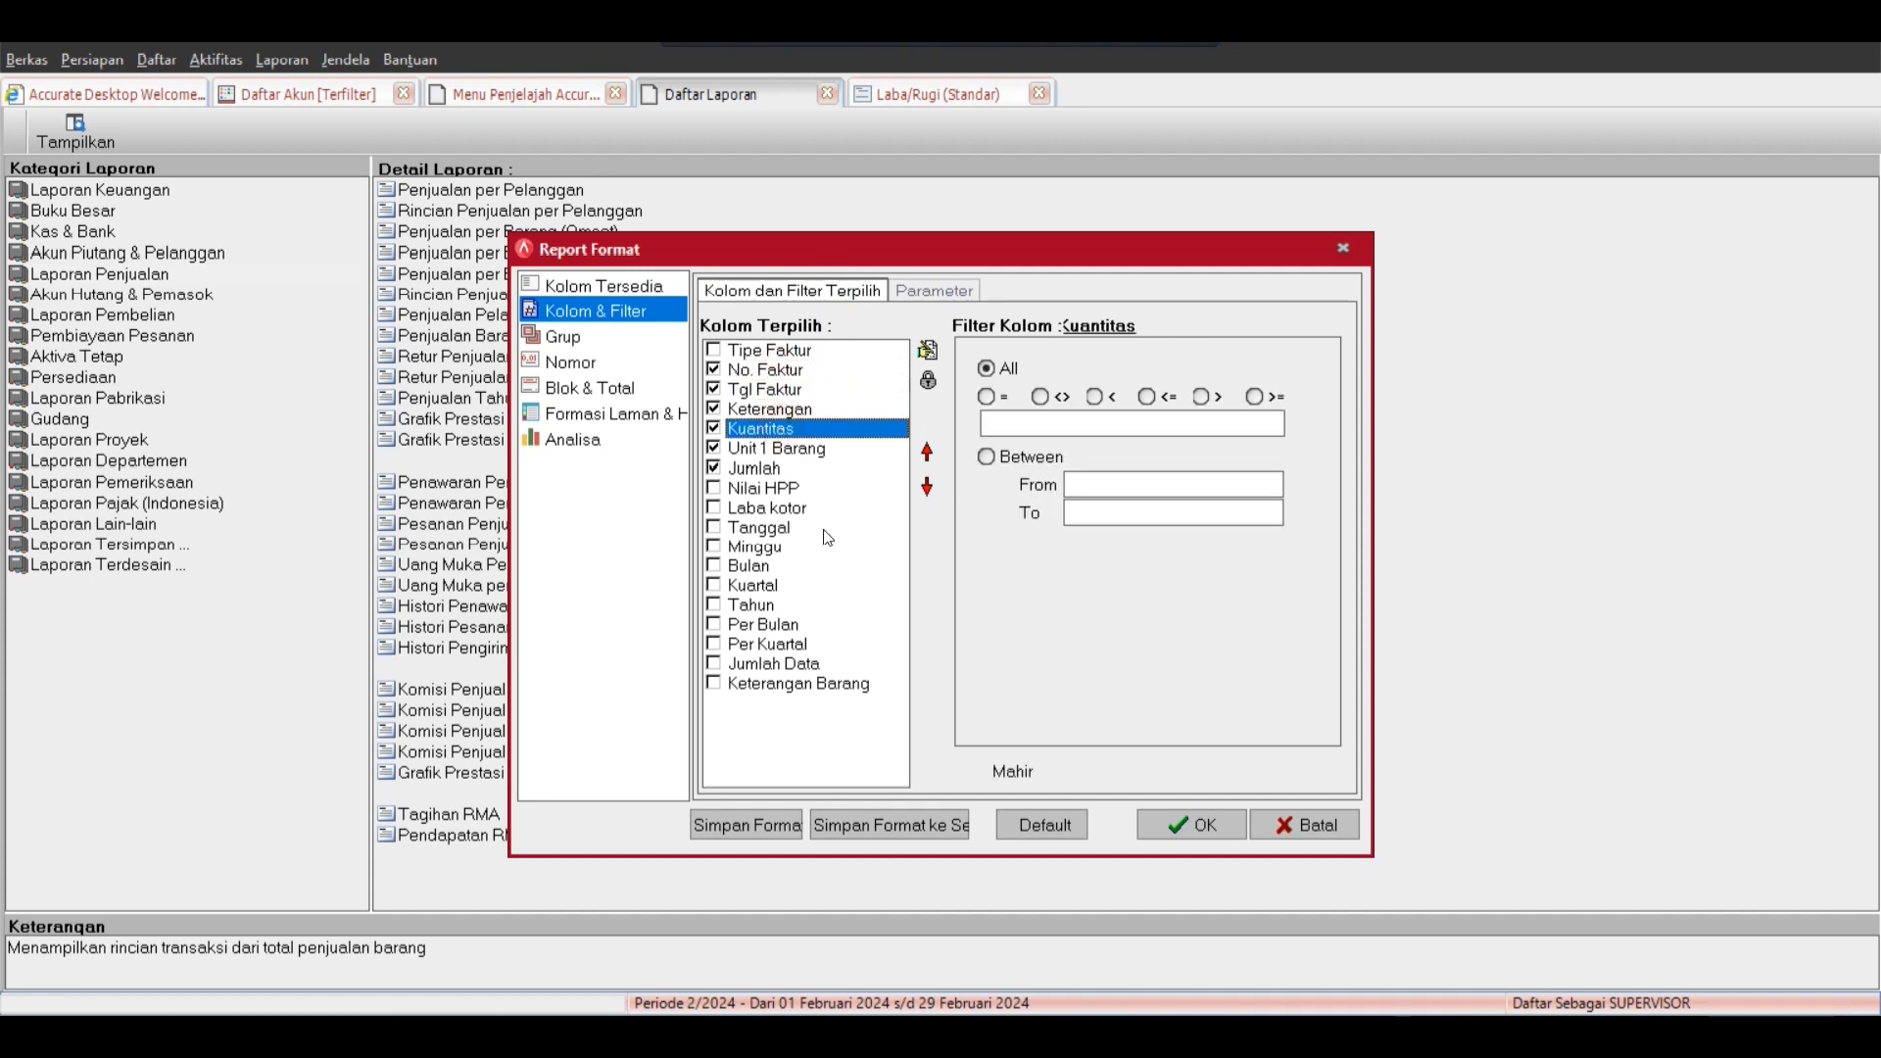
# Include the Keterangan Barang column, place it directly above Kuantitas, and exclude the Keterangan column.
pyautogui.click(713, 684)
pyautogui.click(927, 453)
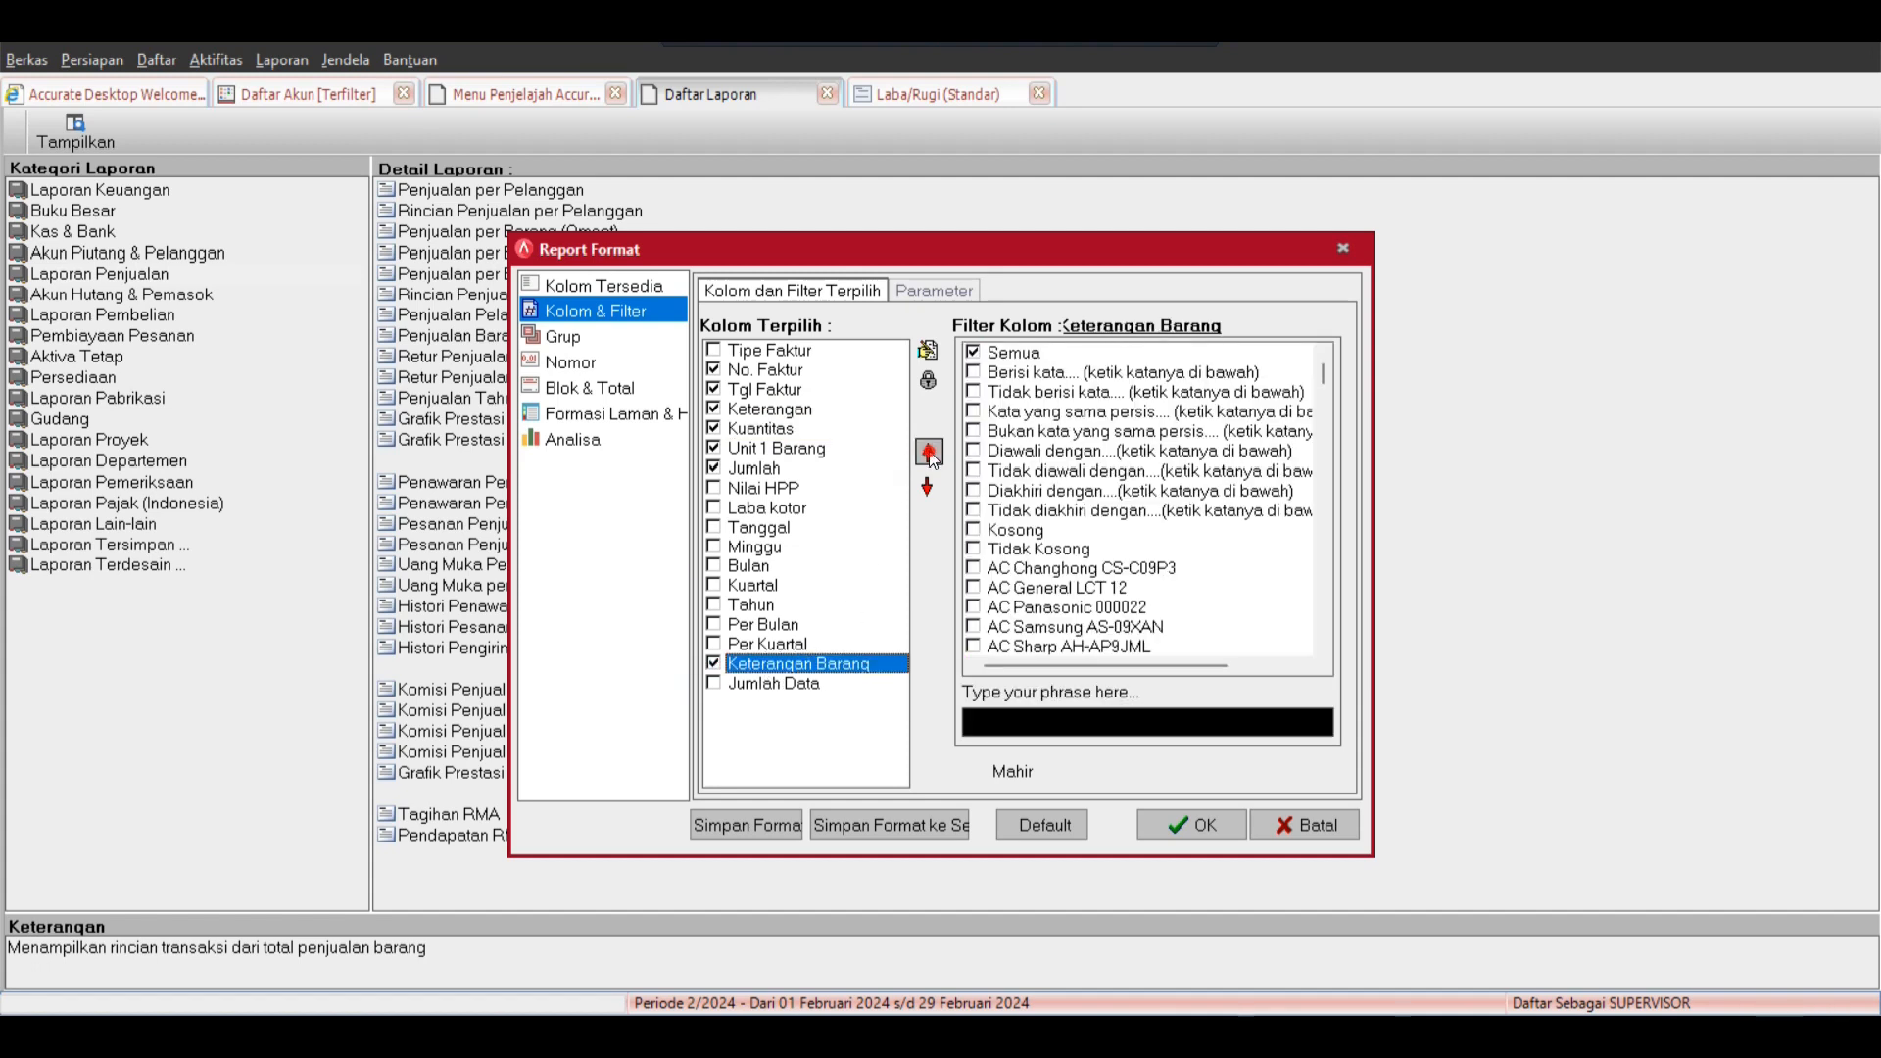
pyautogui.click(928, 452)
pyautogui.click(928, 452)
pyautogui.click(928, 453)
pyautogui.click(927, 453)
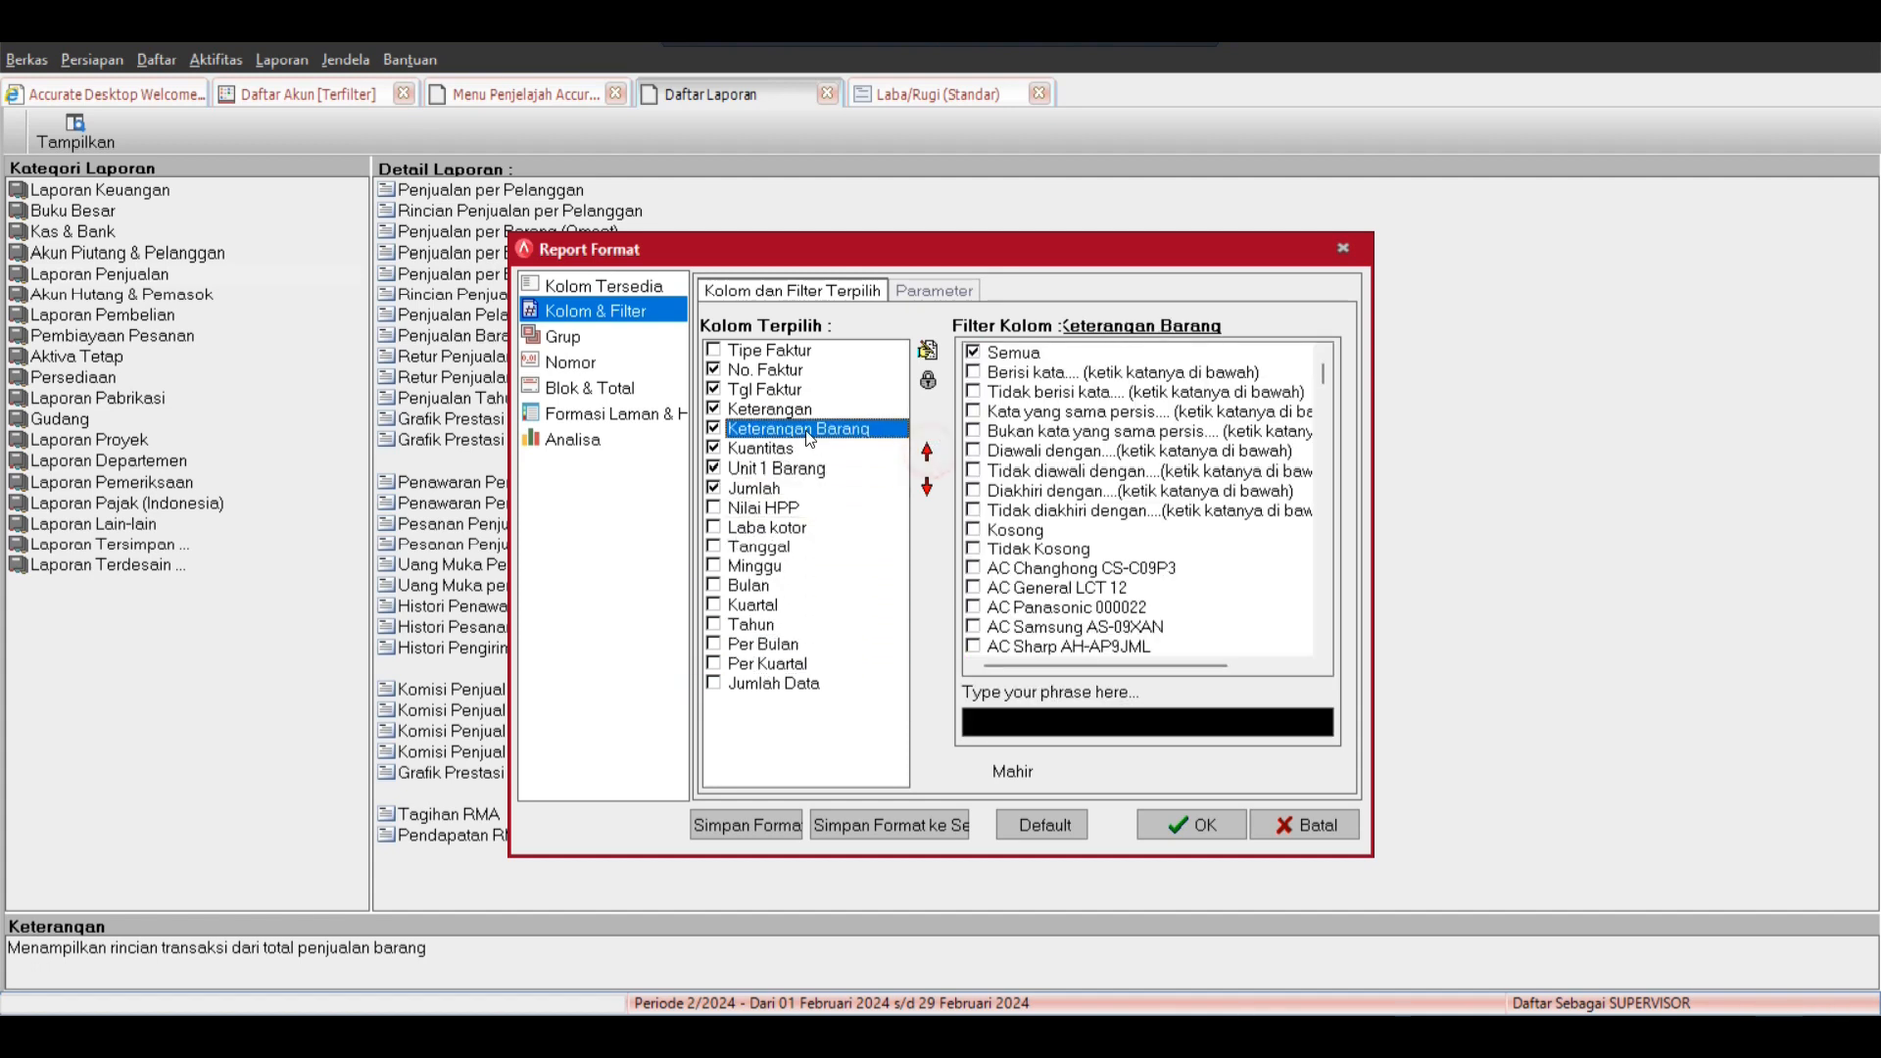
pyautogui.click(799, 409)
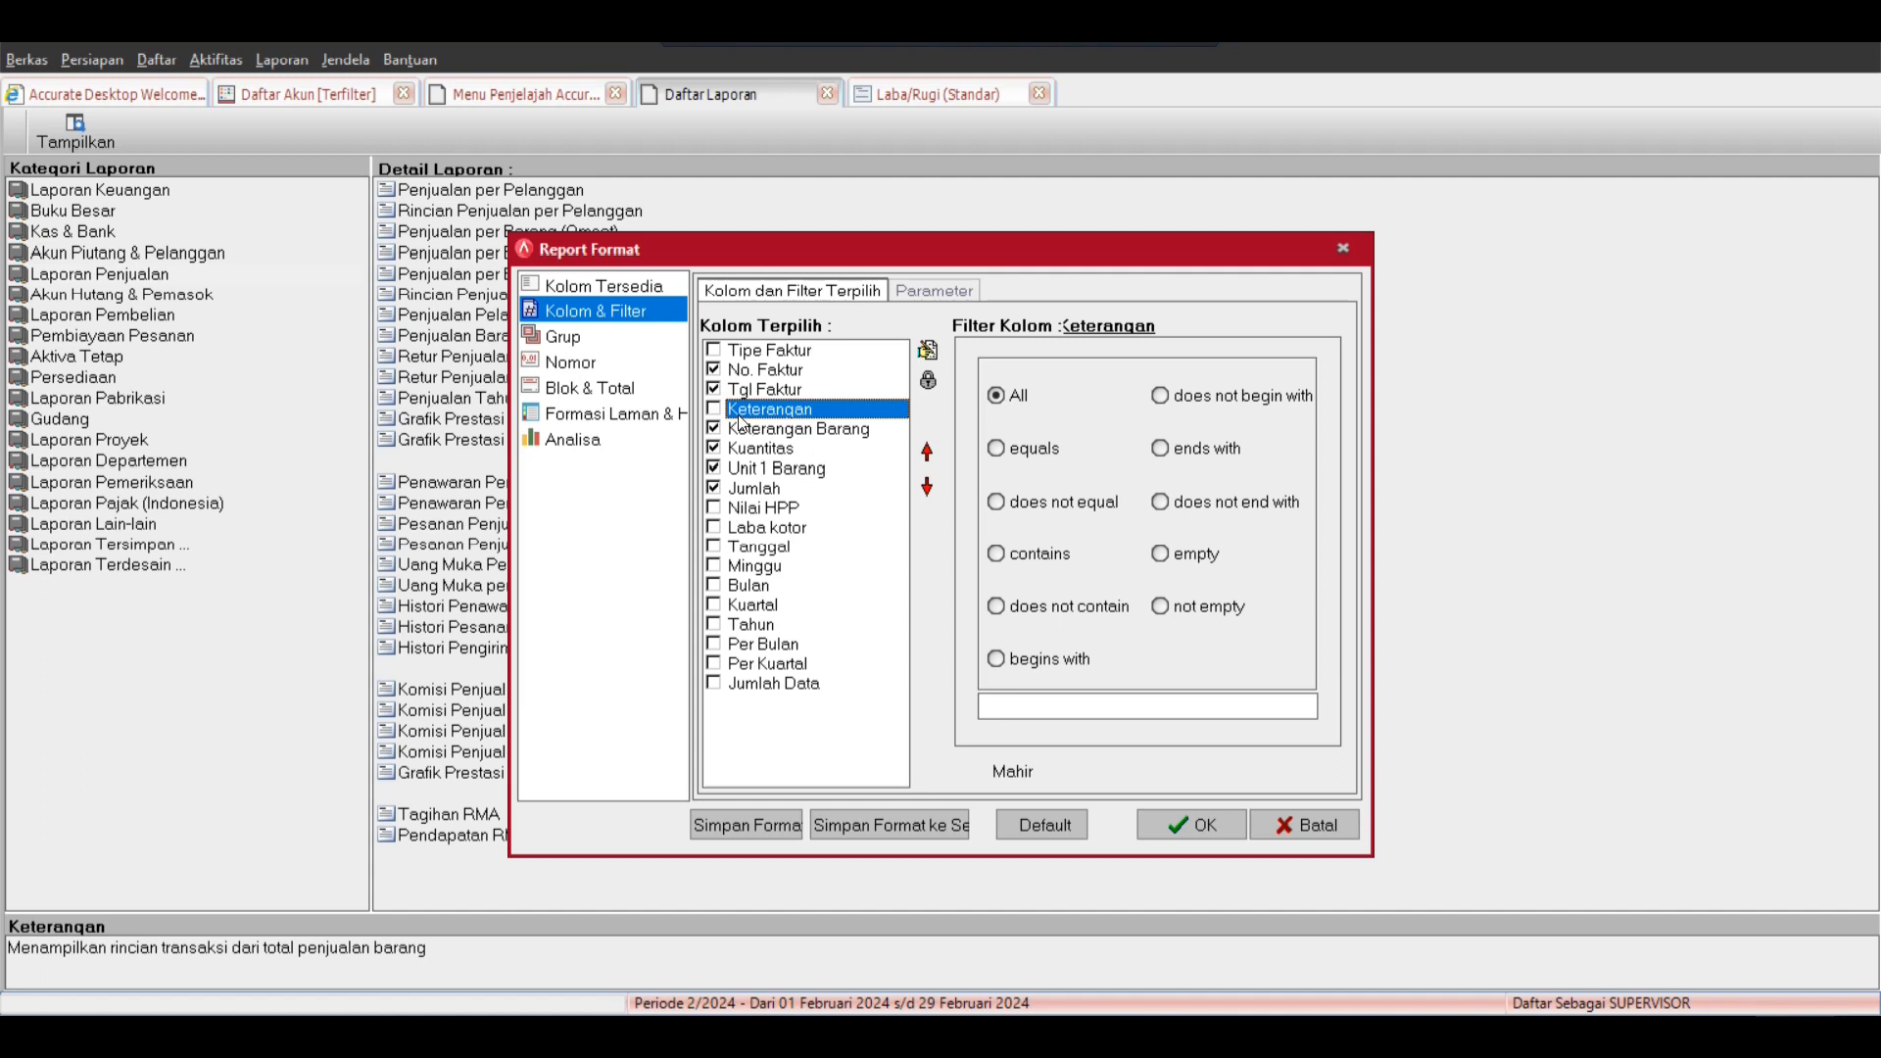
# Rename the Unit 1 Barang column as St.
pyautogui.click(771, 470)
pyautogui.click(776, 472)
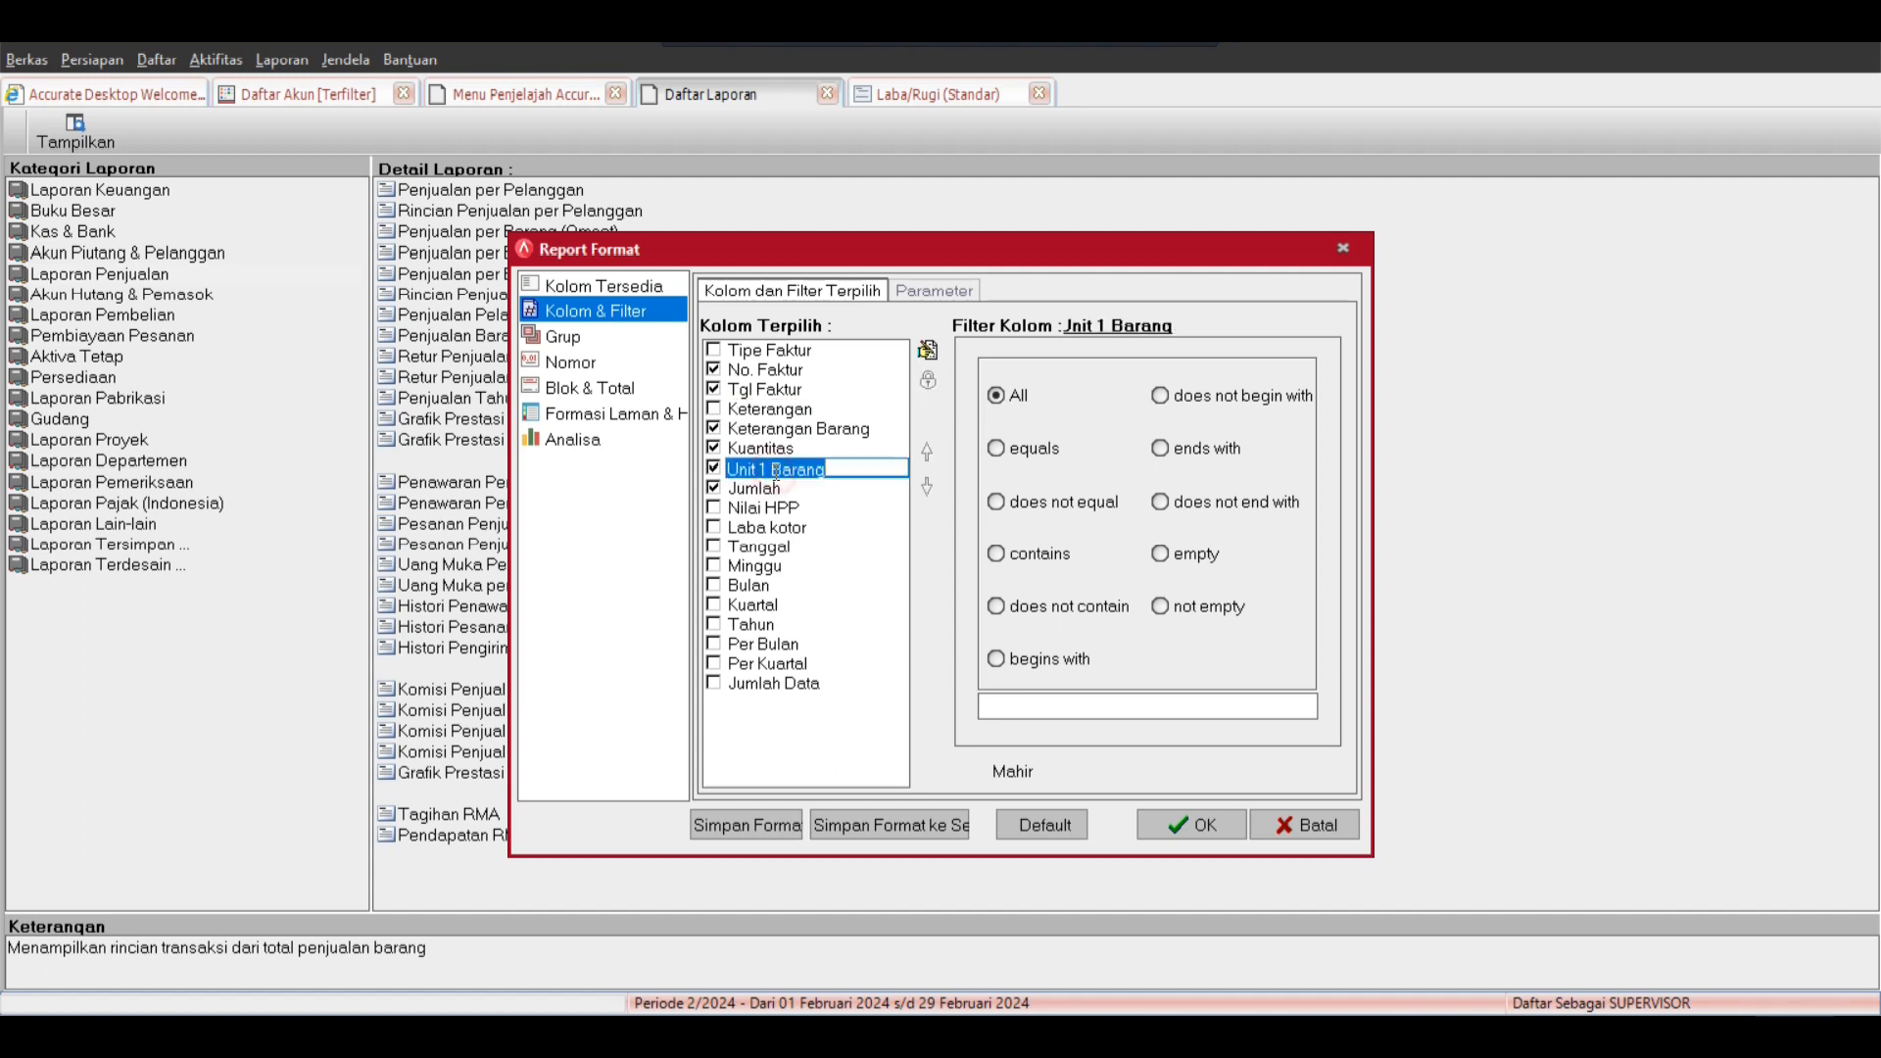
pyautogui.write('St')
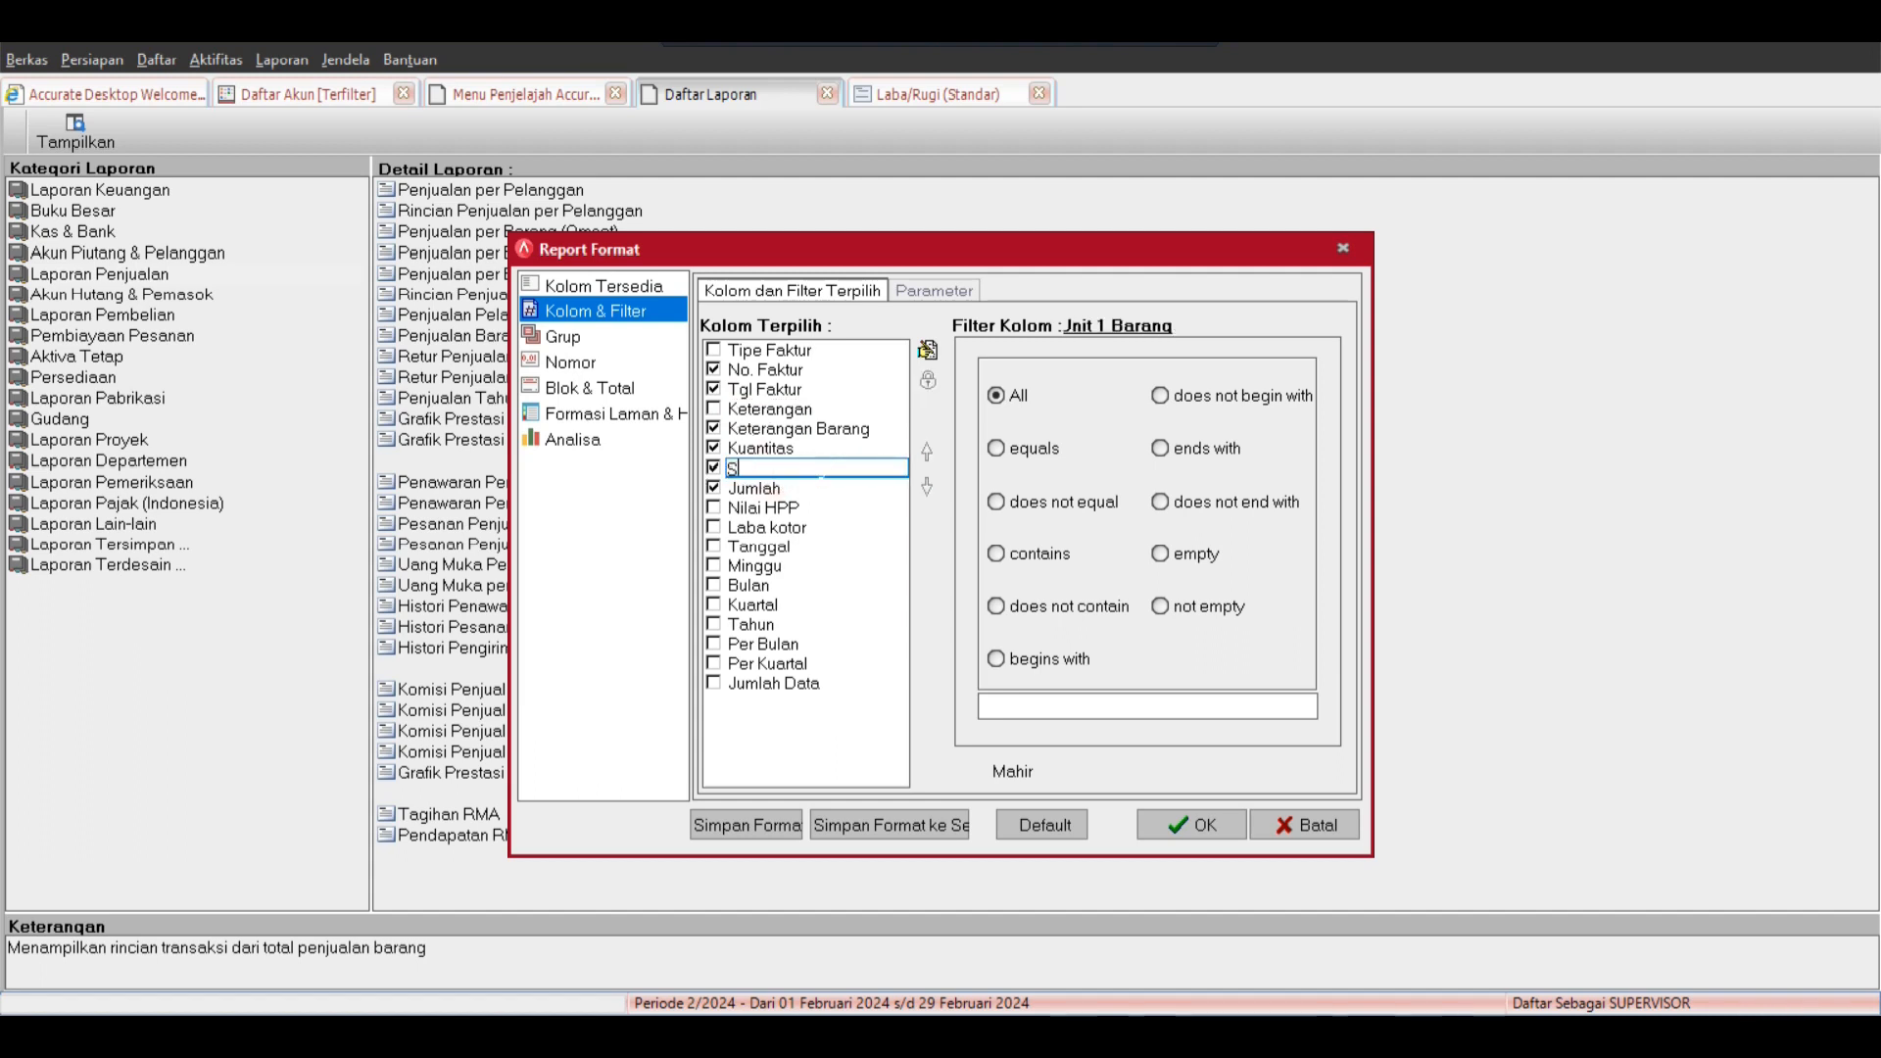
pyautogui.click(776, 489)
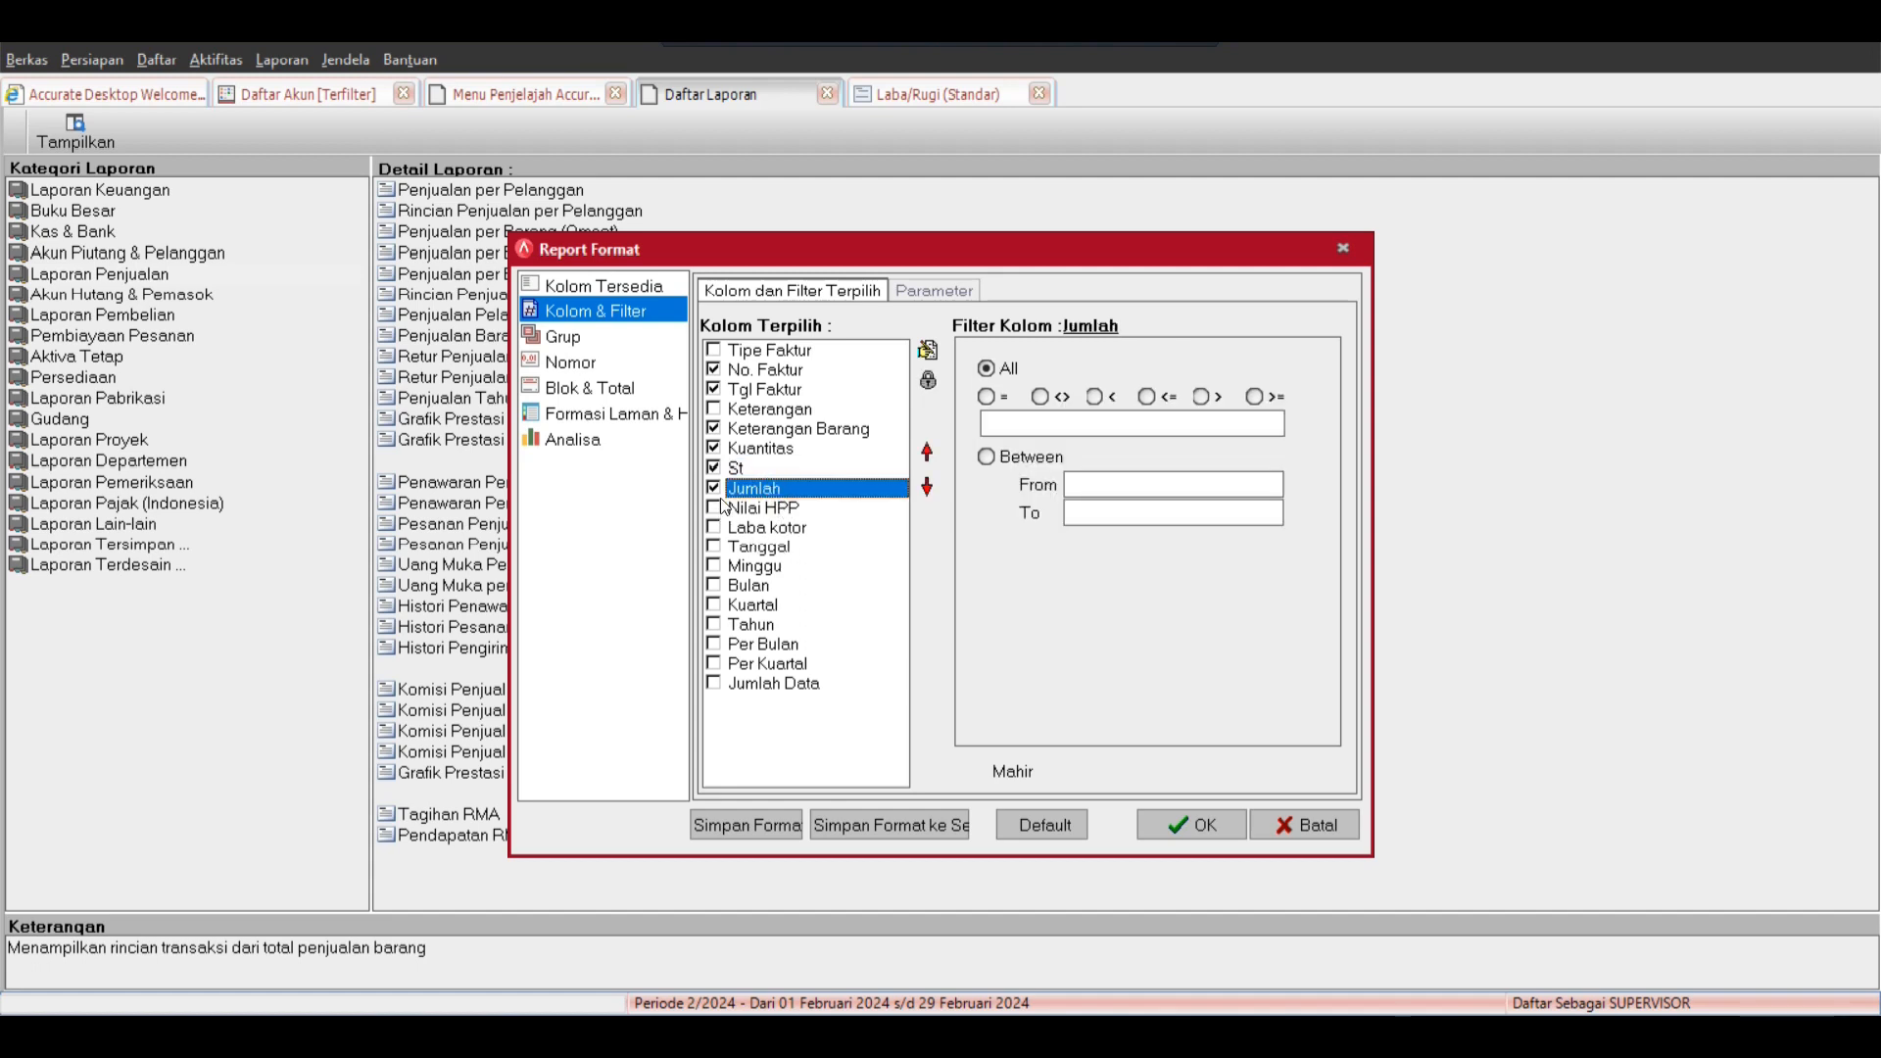
# Add the Nama fields of Pelanggan and Penjual from the available columns to the report's used columns.
pyautogui.click(613, 293)
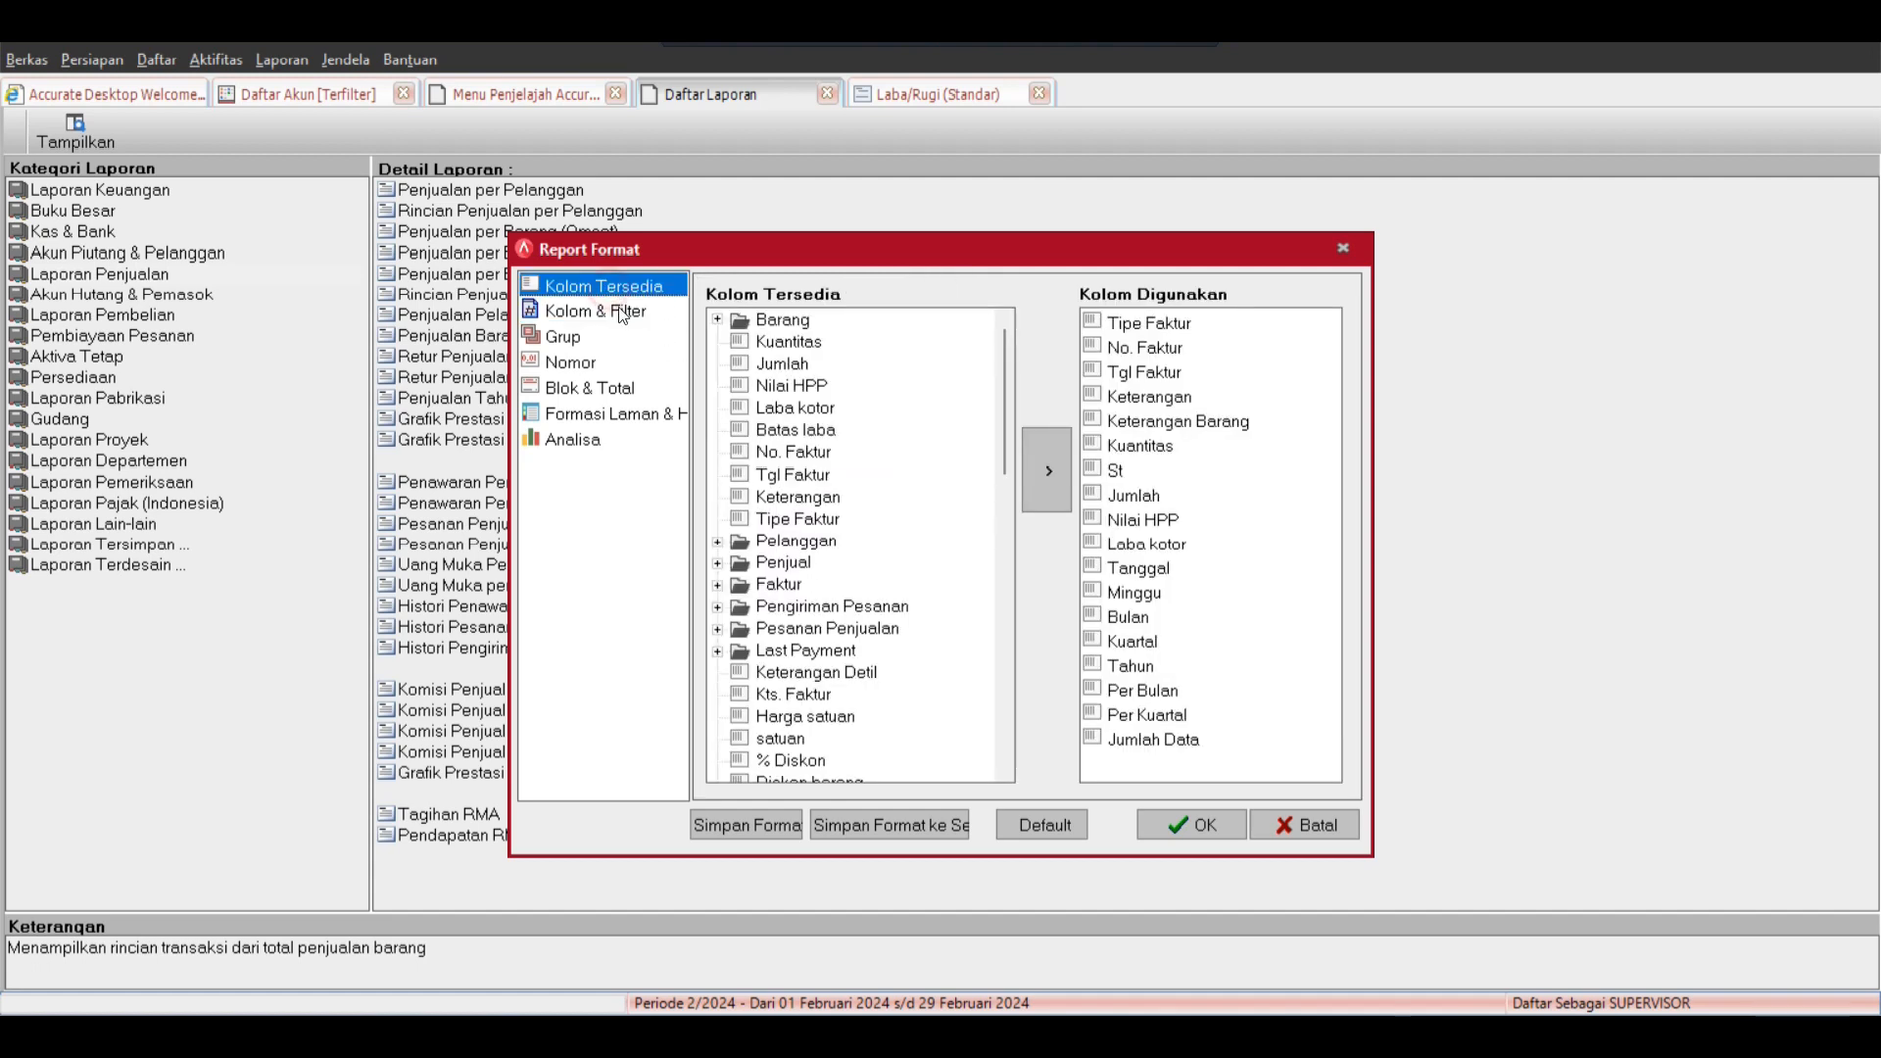
pyautogui.click(720, 542)
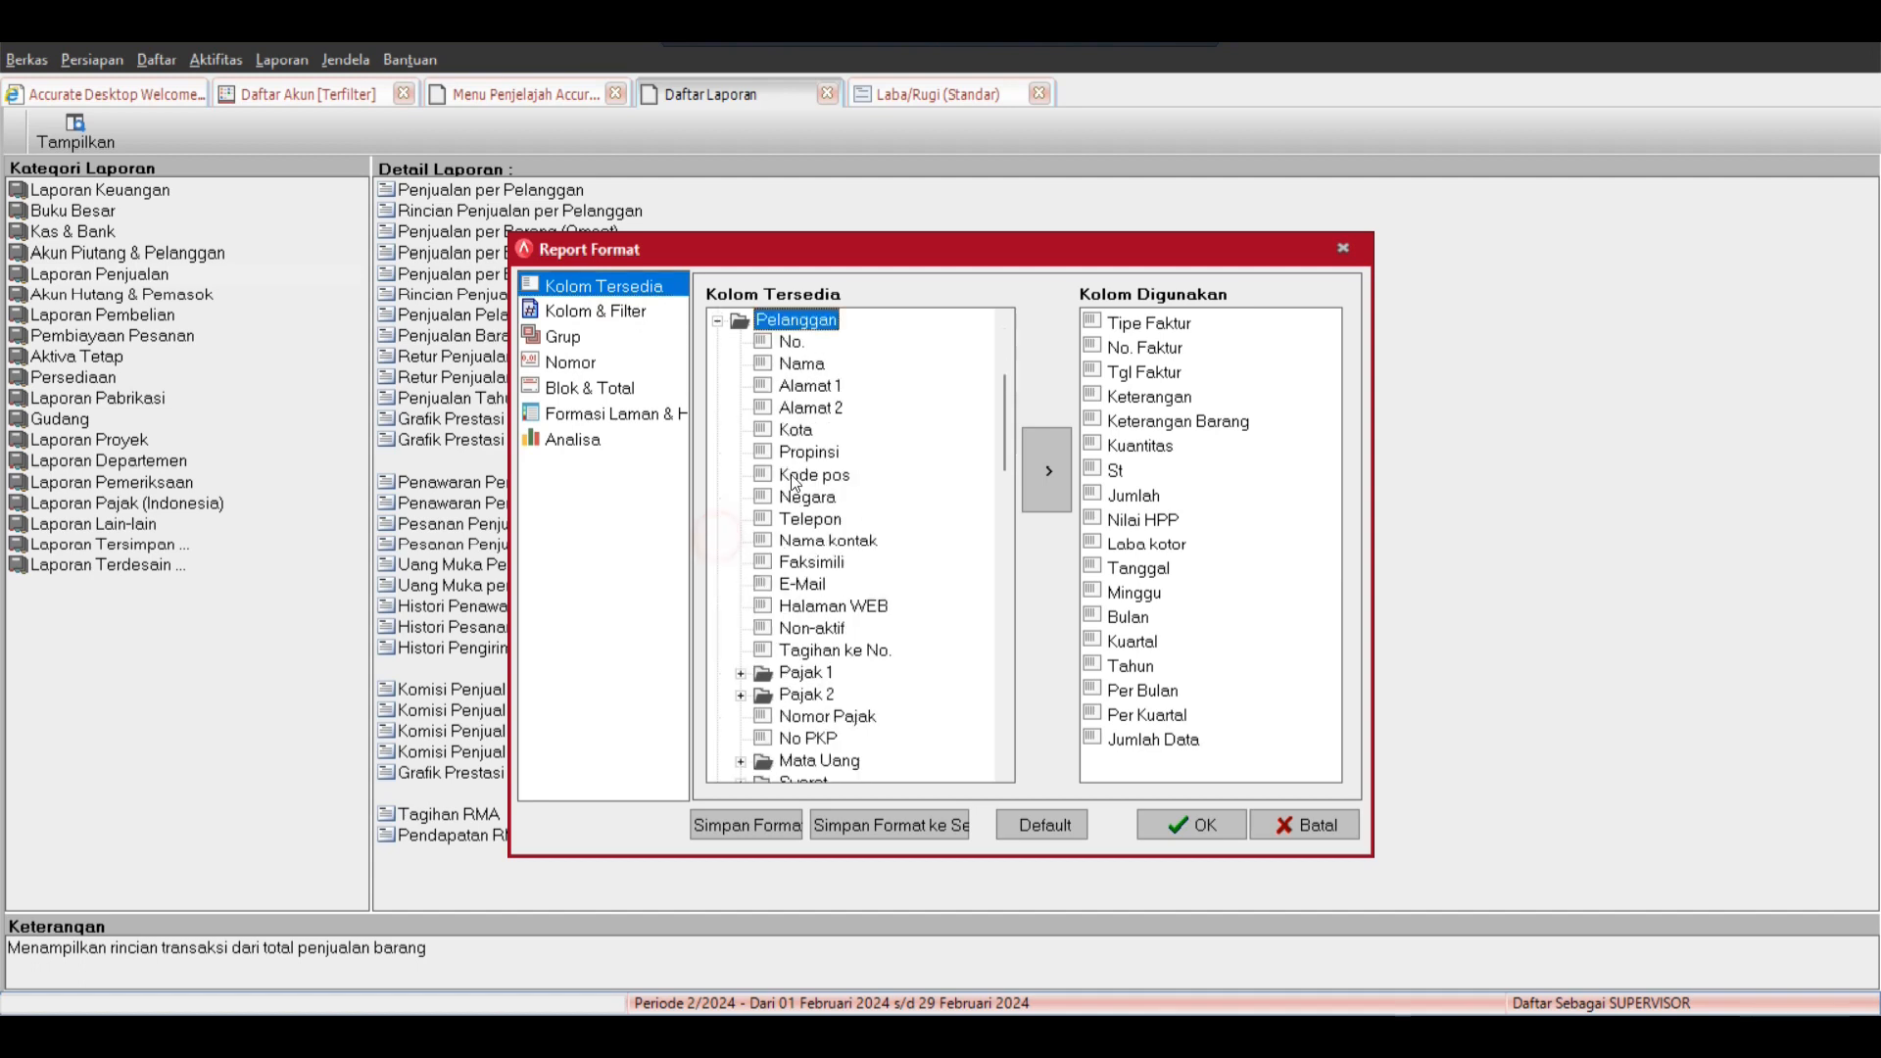
pyautogui.doubleClick(811, 370)
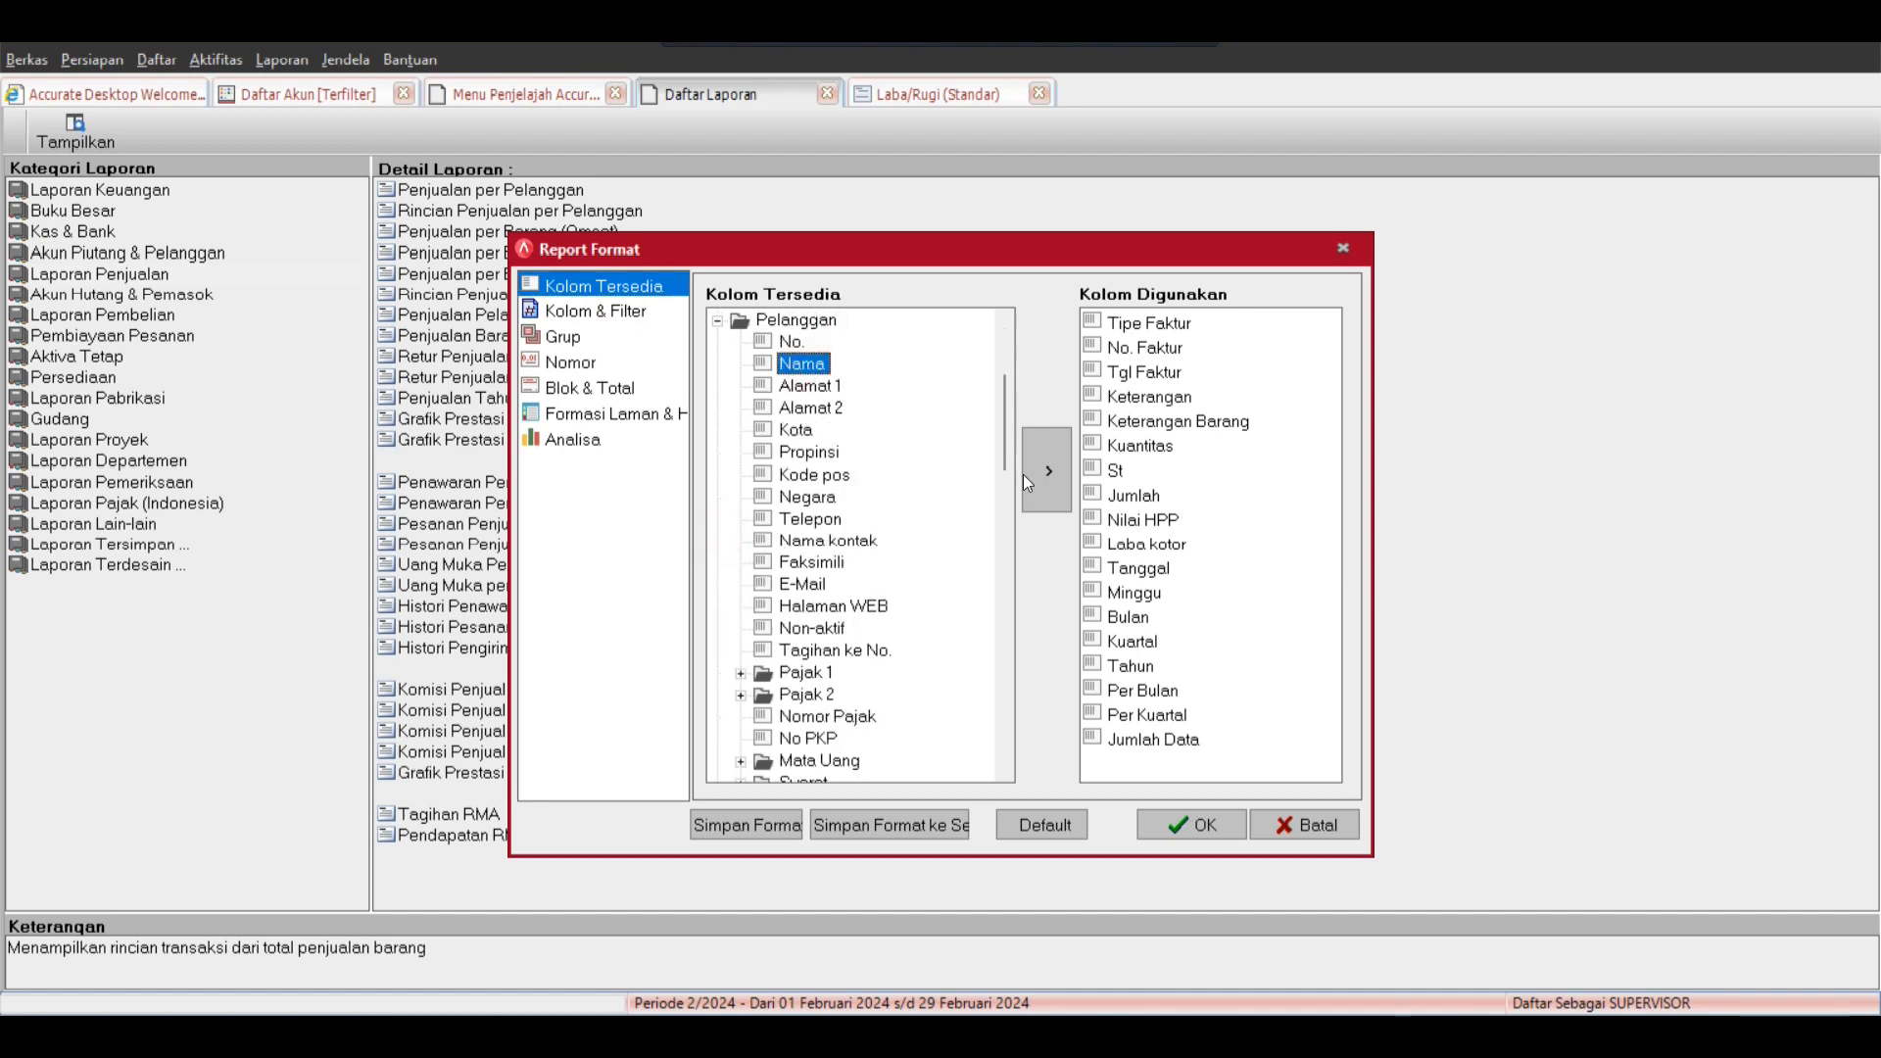
pyautogui.click(717, 321)
pyautogui.click(718, 343)
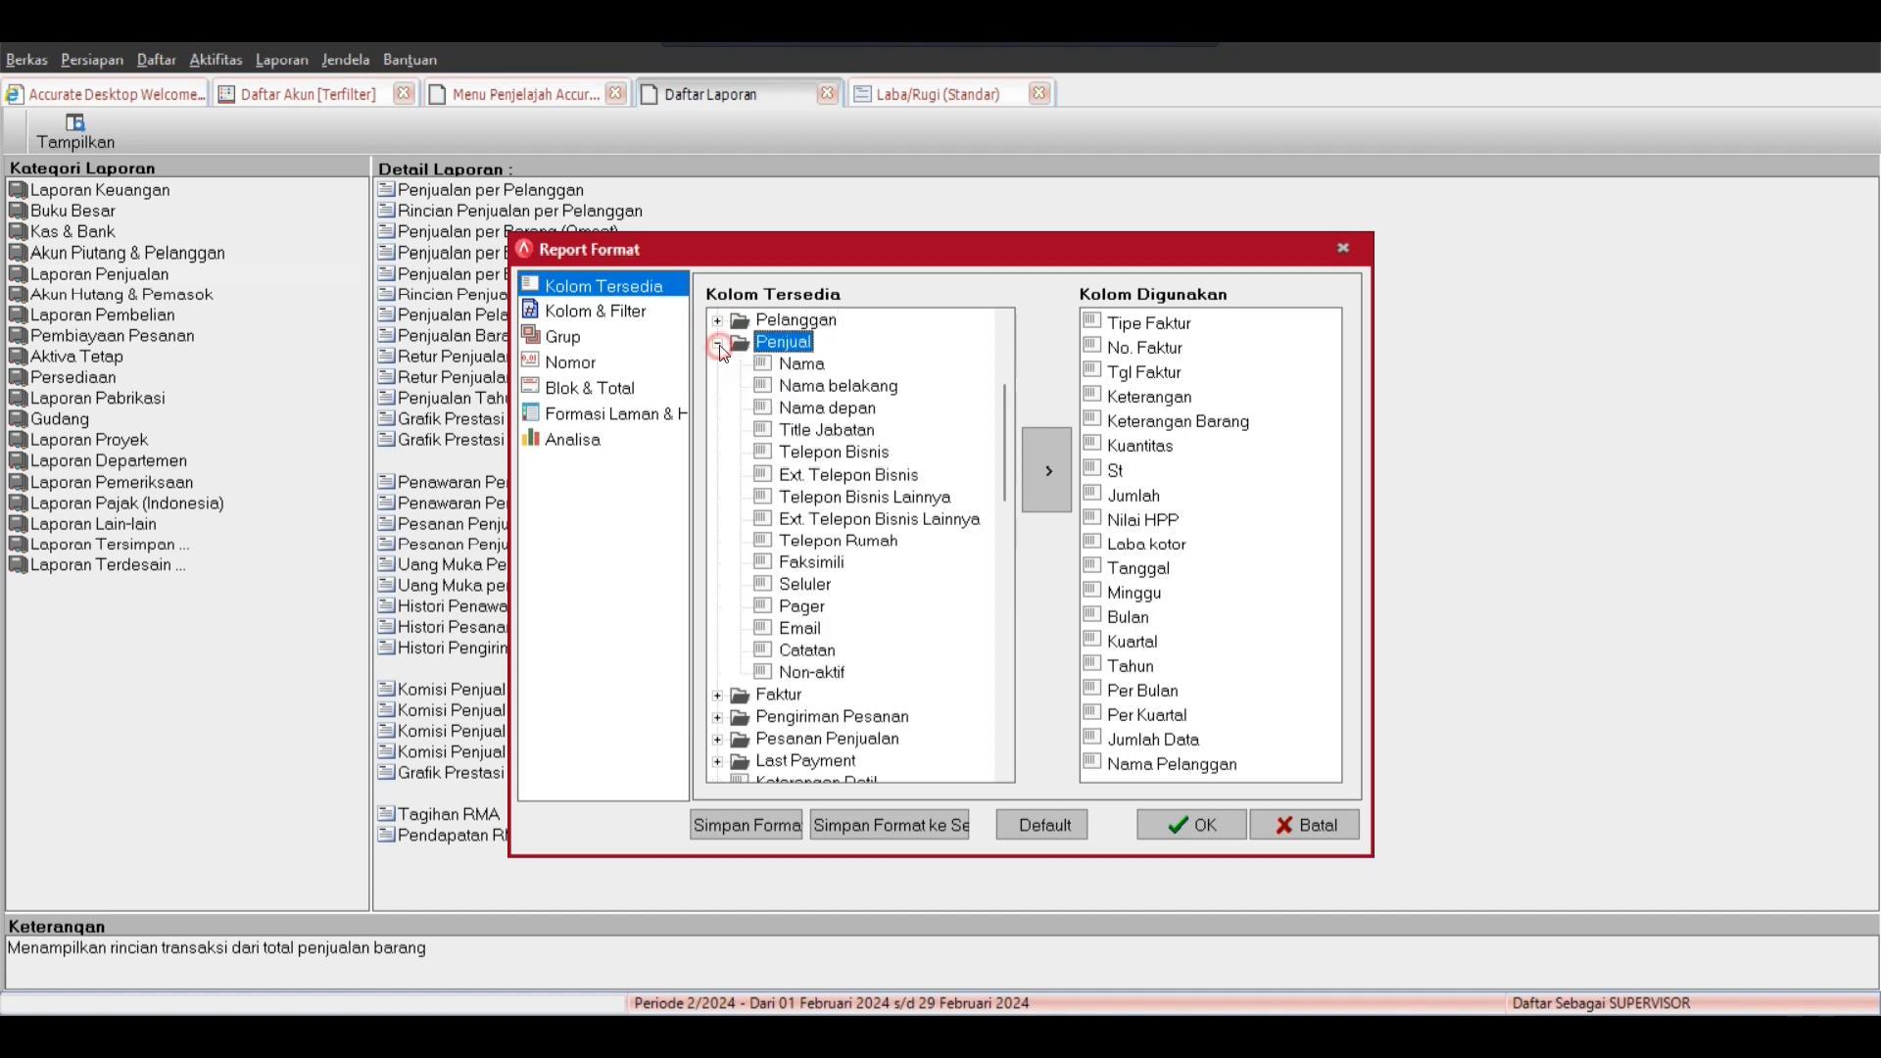
pyautogui.doubleClick(805, 367)
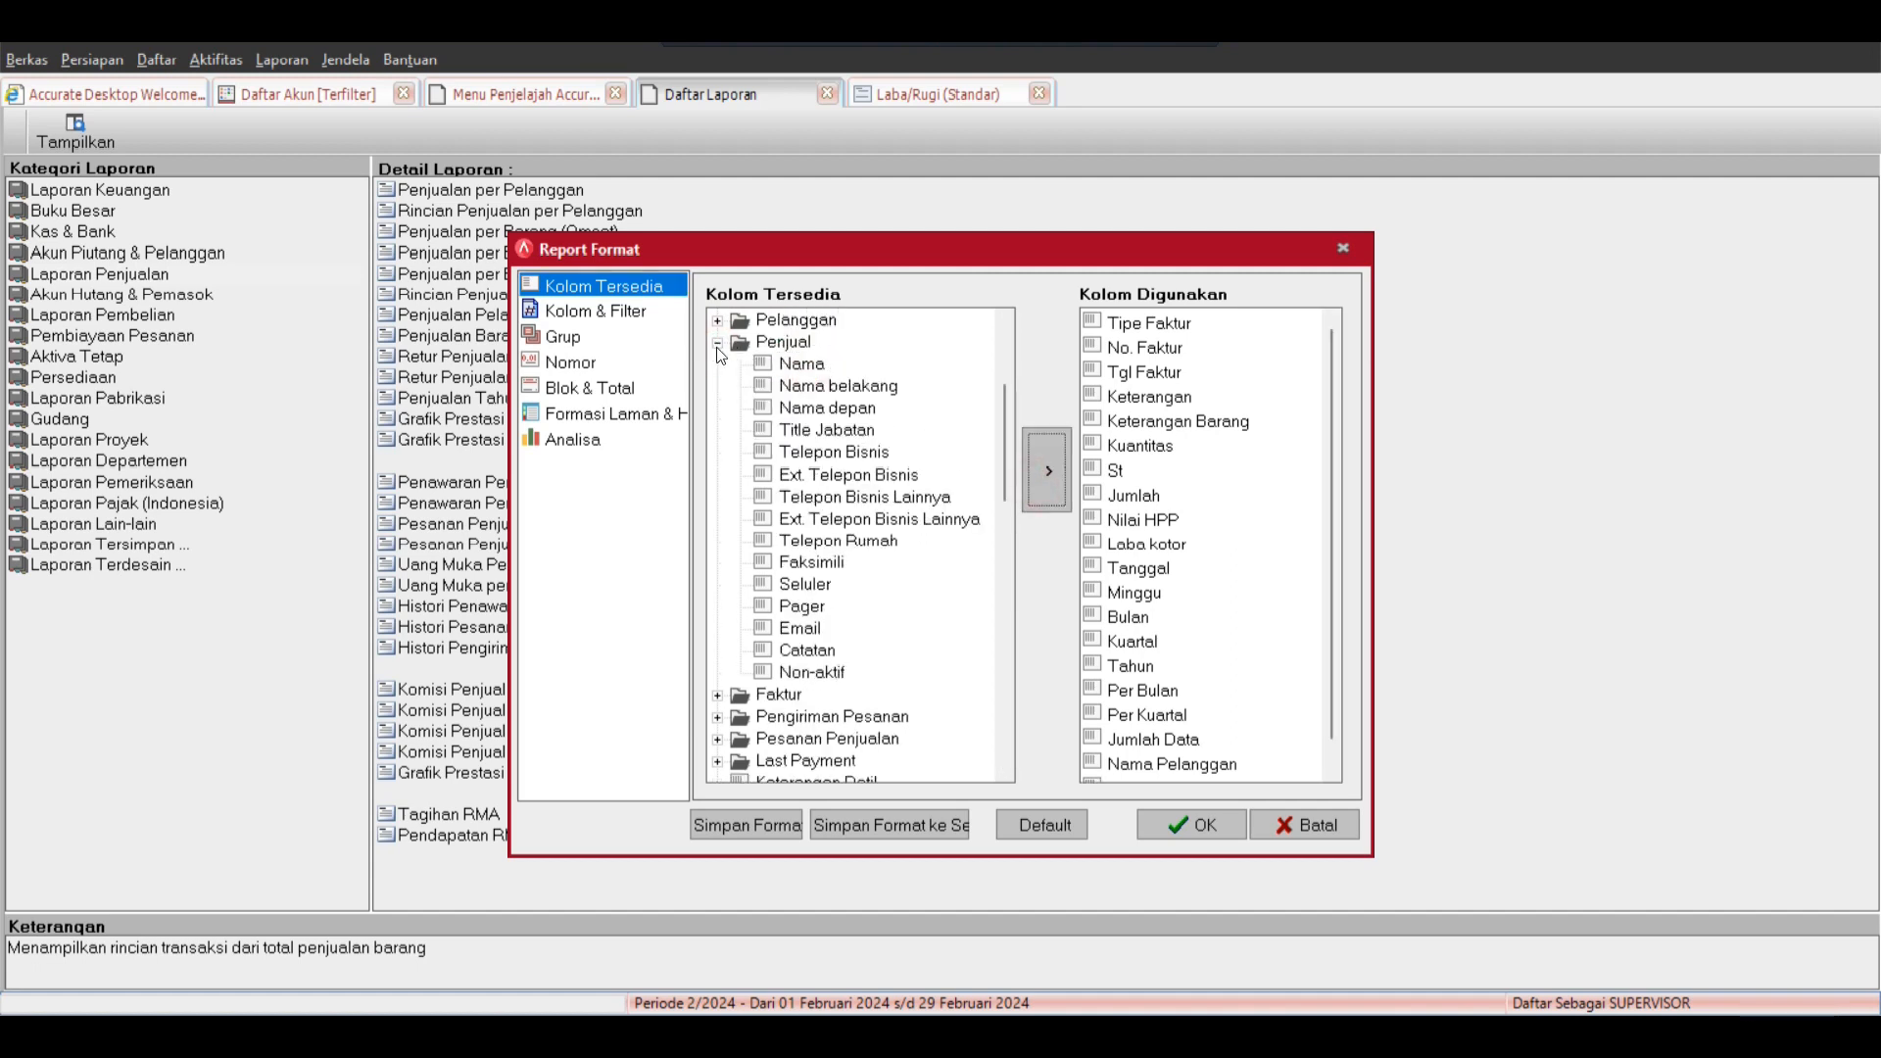
pyautogui.click(717, 344)
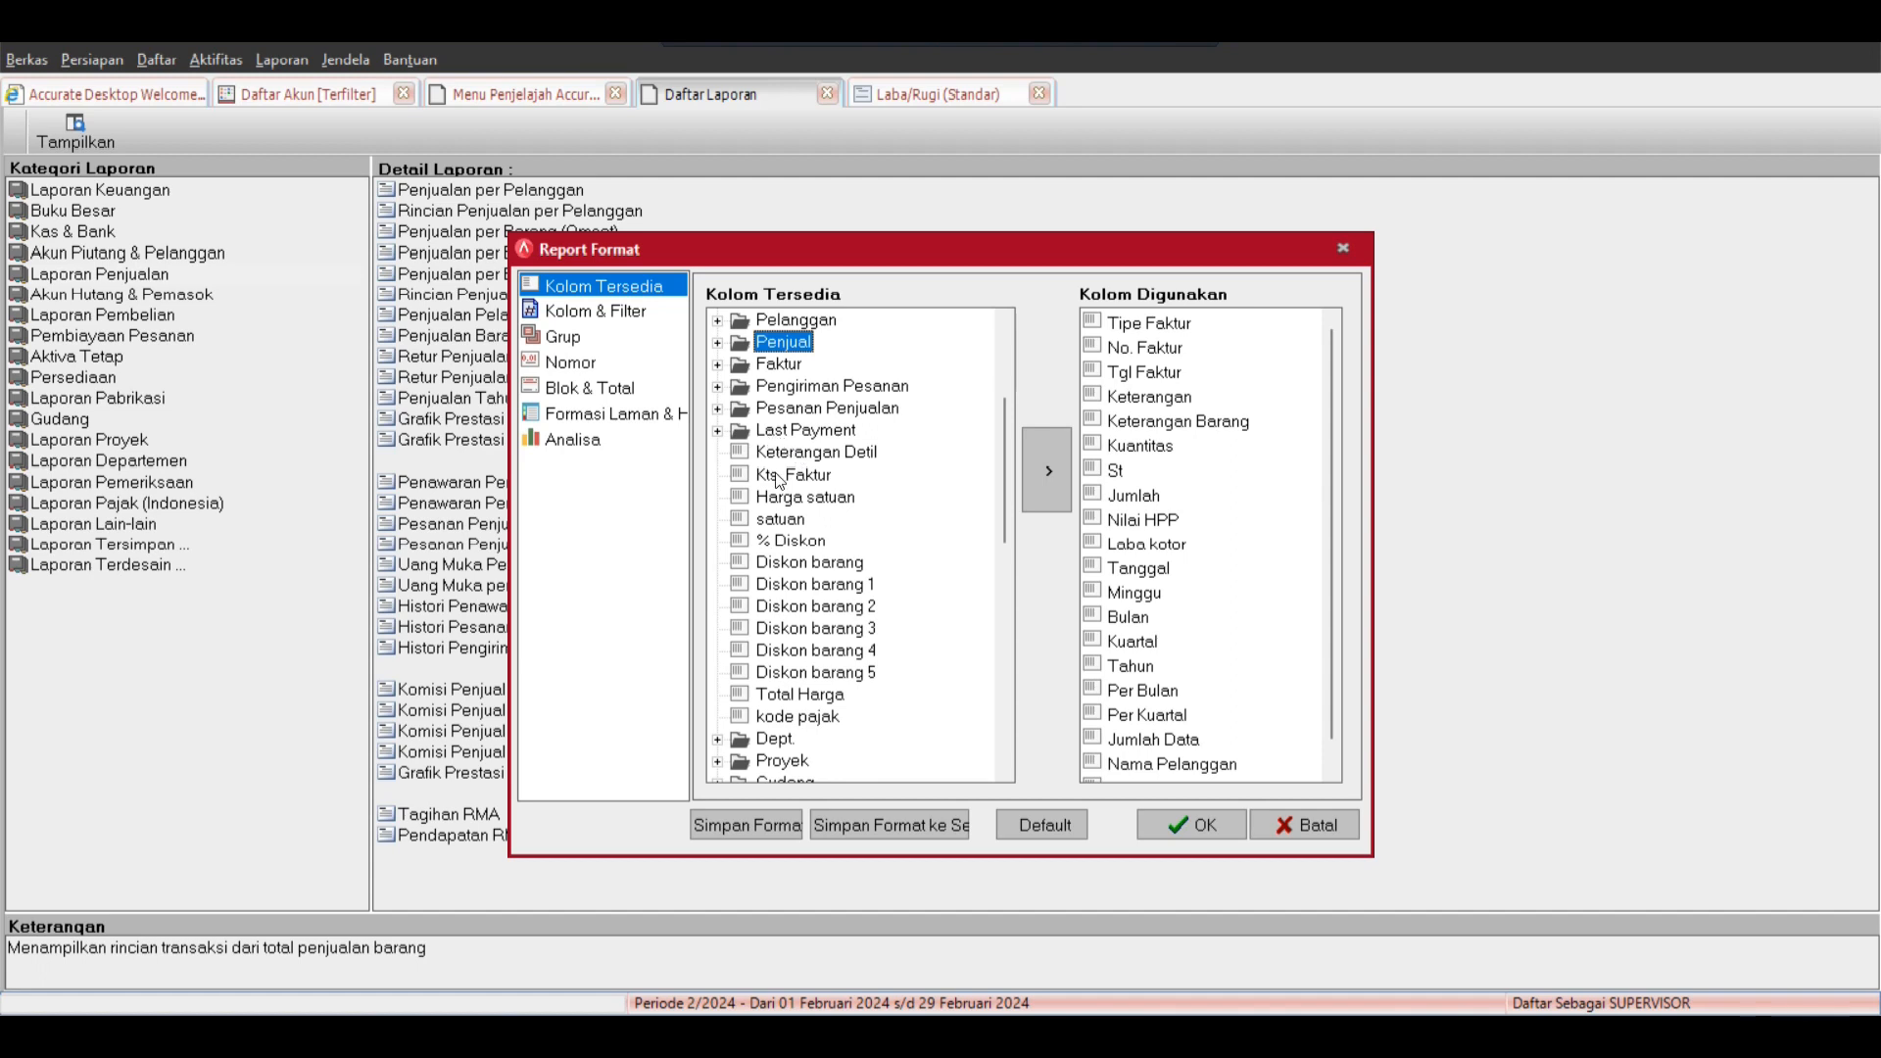
# Add the No. fields of Pesanan Penjualan and Pengiriman Pesanan to the used columns.
pyautogui.click(717, 409)
pyautogui.click(792, 431)
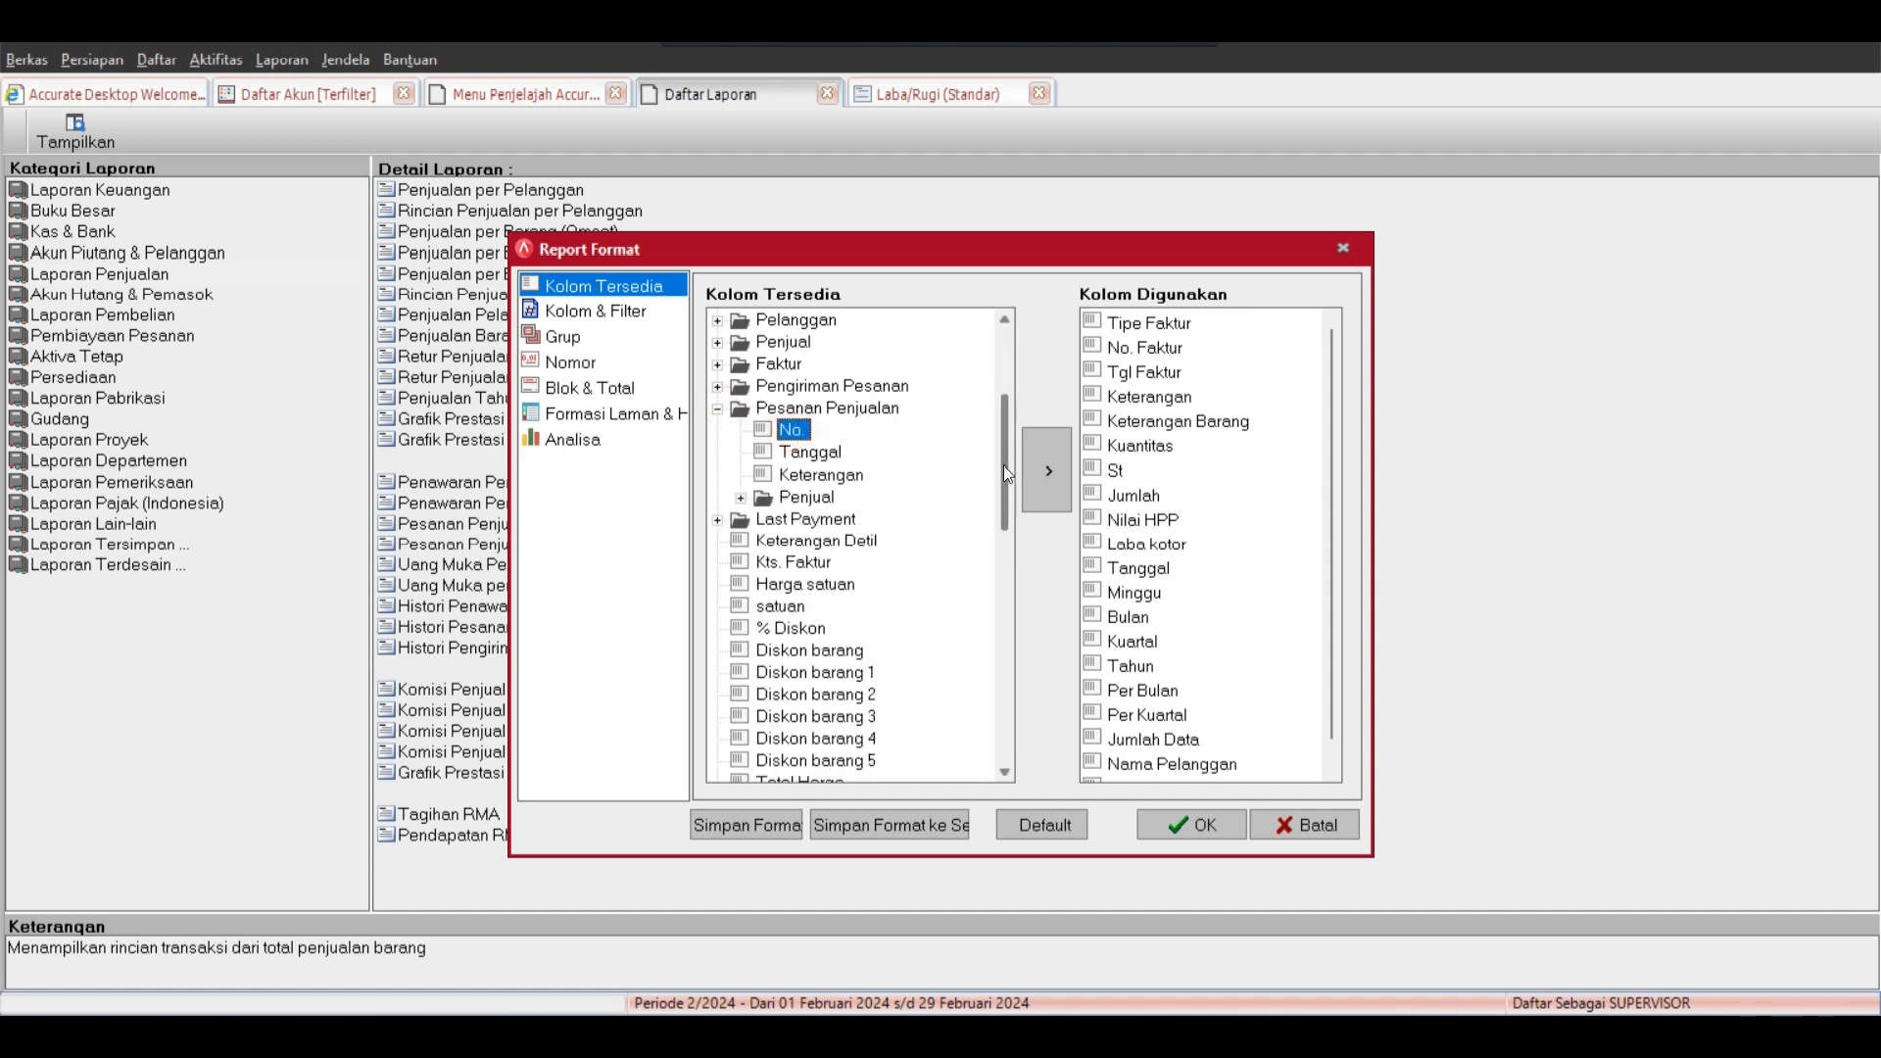
pyautogui.click(1048, 470)
pyautogui.click(717, 387)
pyautogui.click(792, 407)
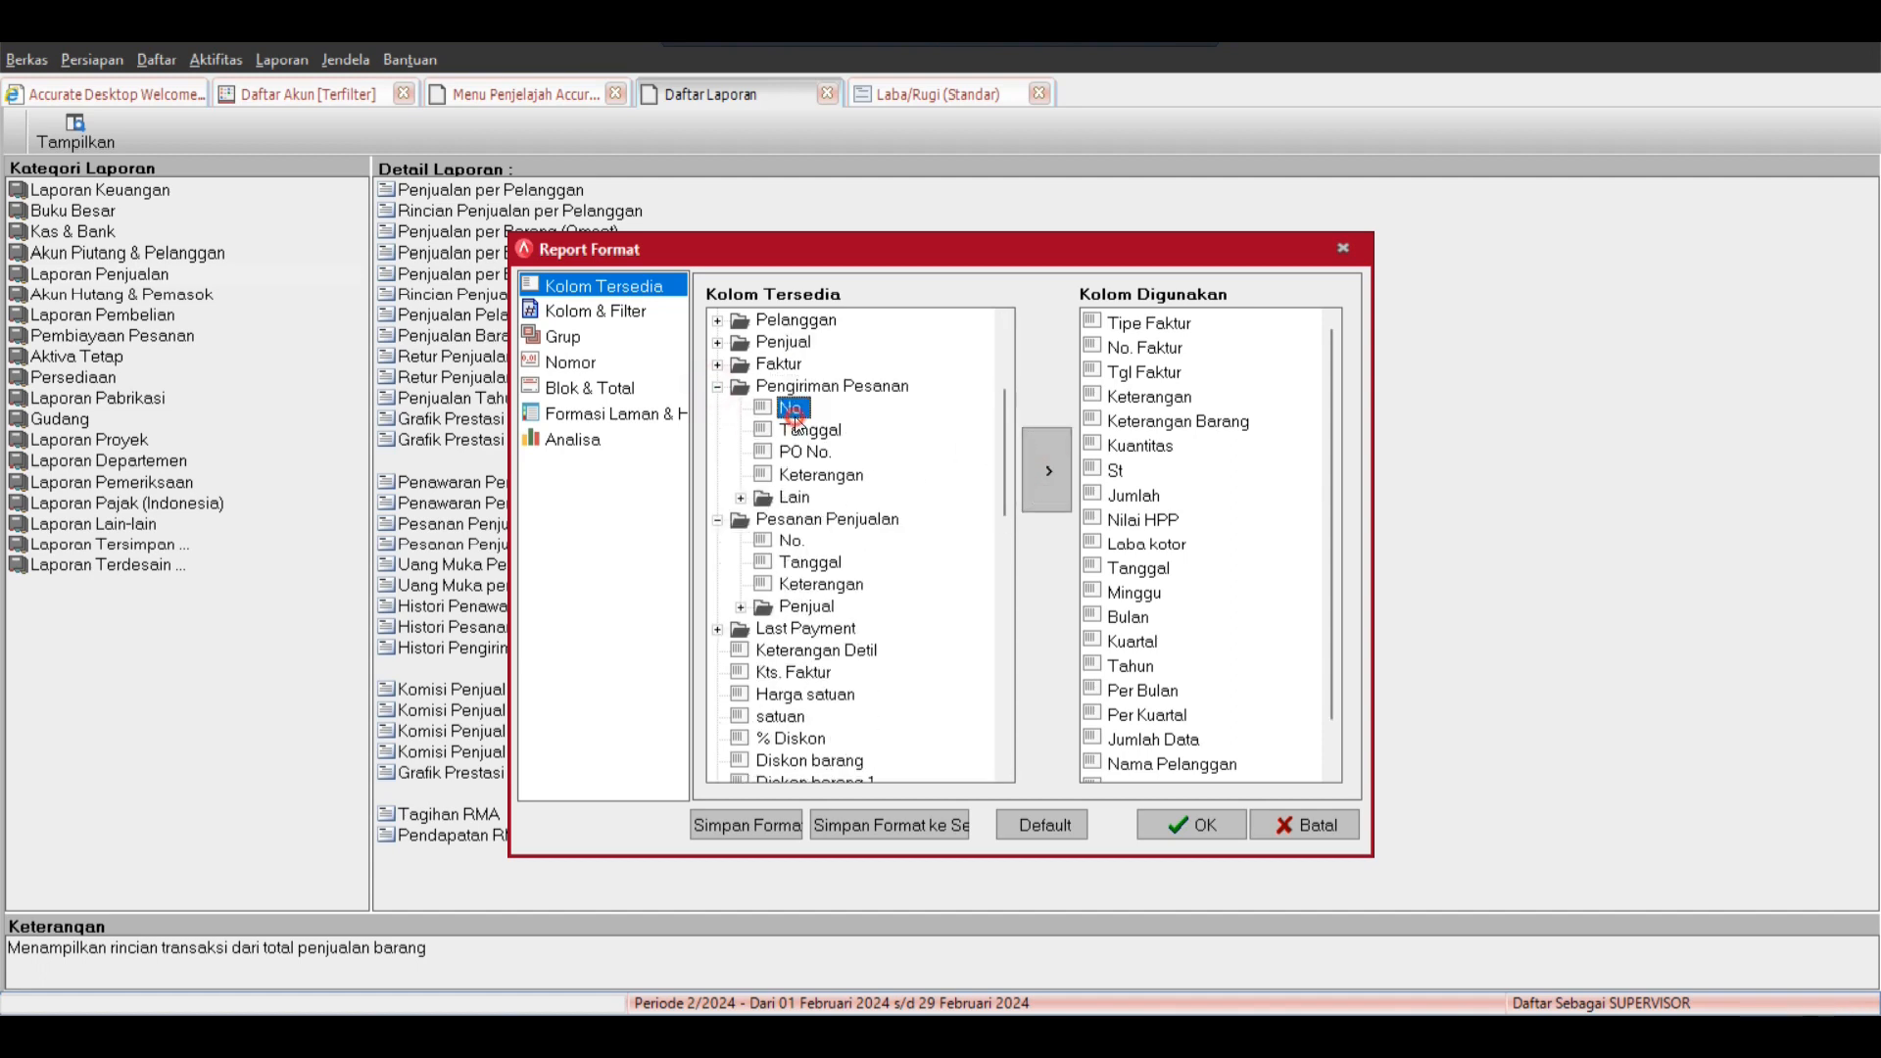
pyautogui.click(1047, 470)
pyautogui.click(717, 387)
# Add the Harga satuan field to the used columns.
pyautogui.scroll(-2, 823, 460)
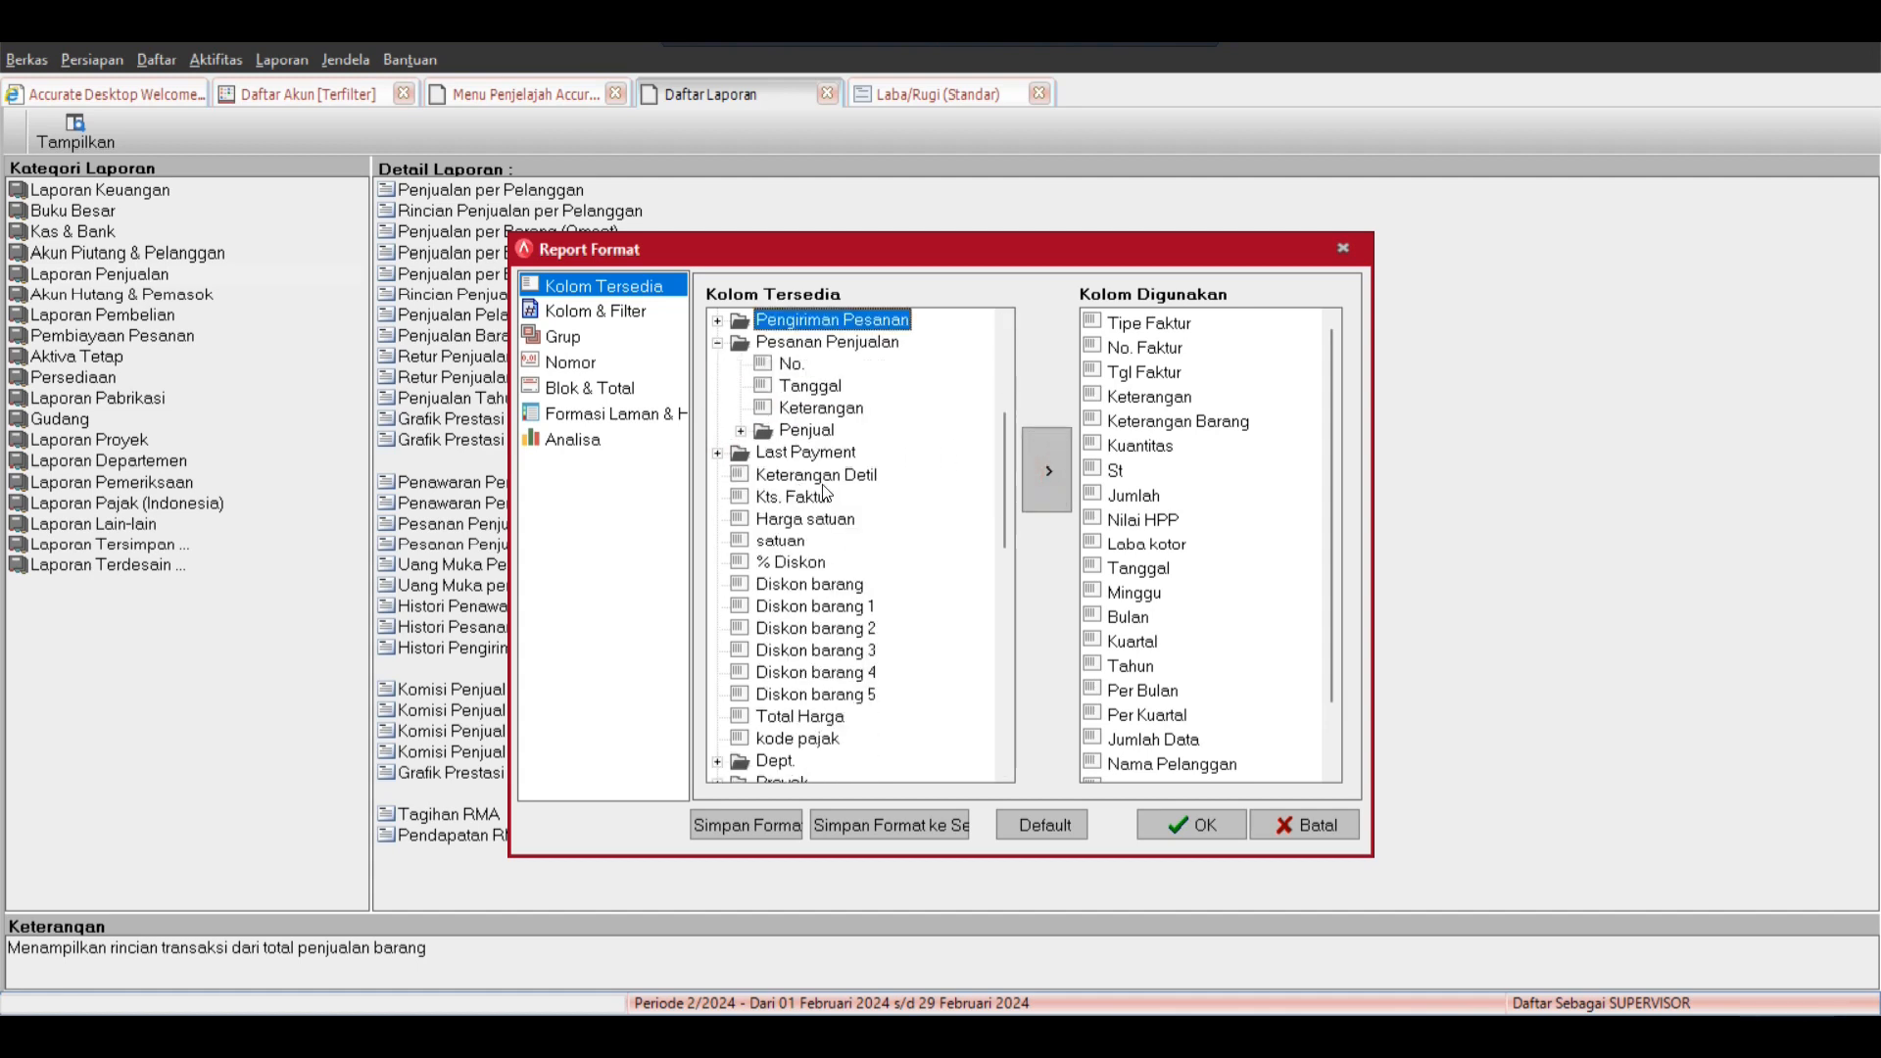
pyautogui.click(833, 452)
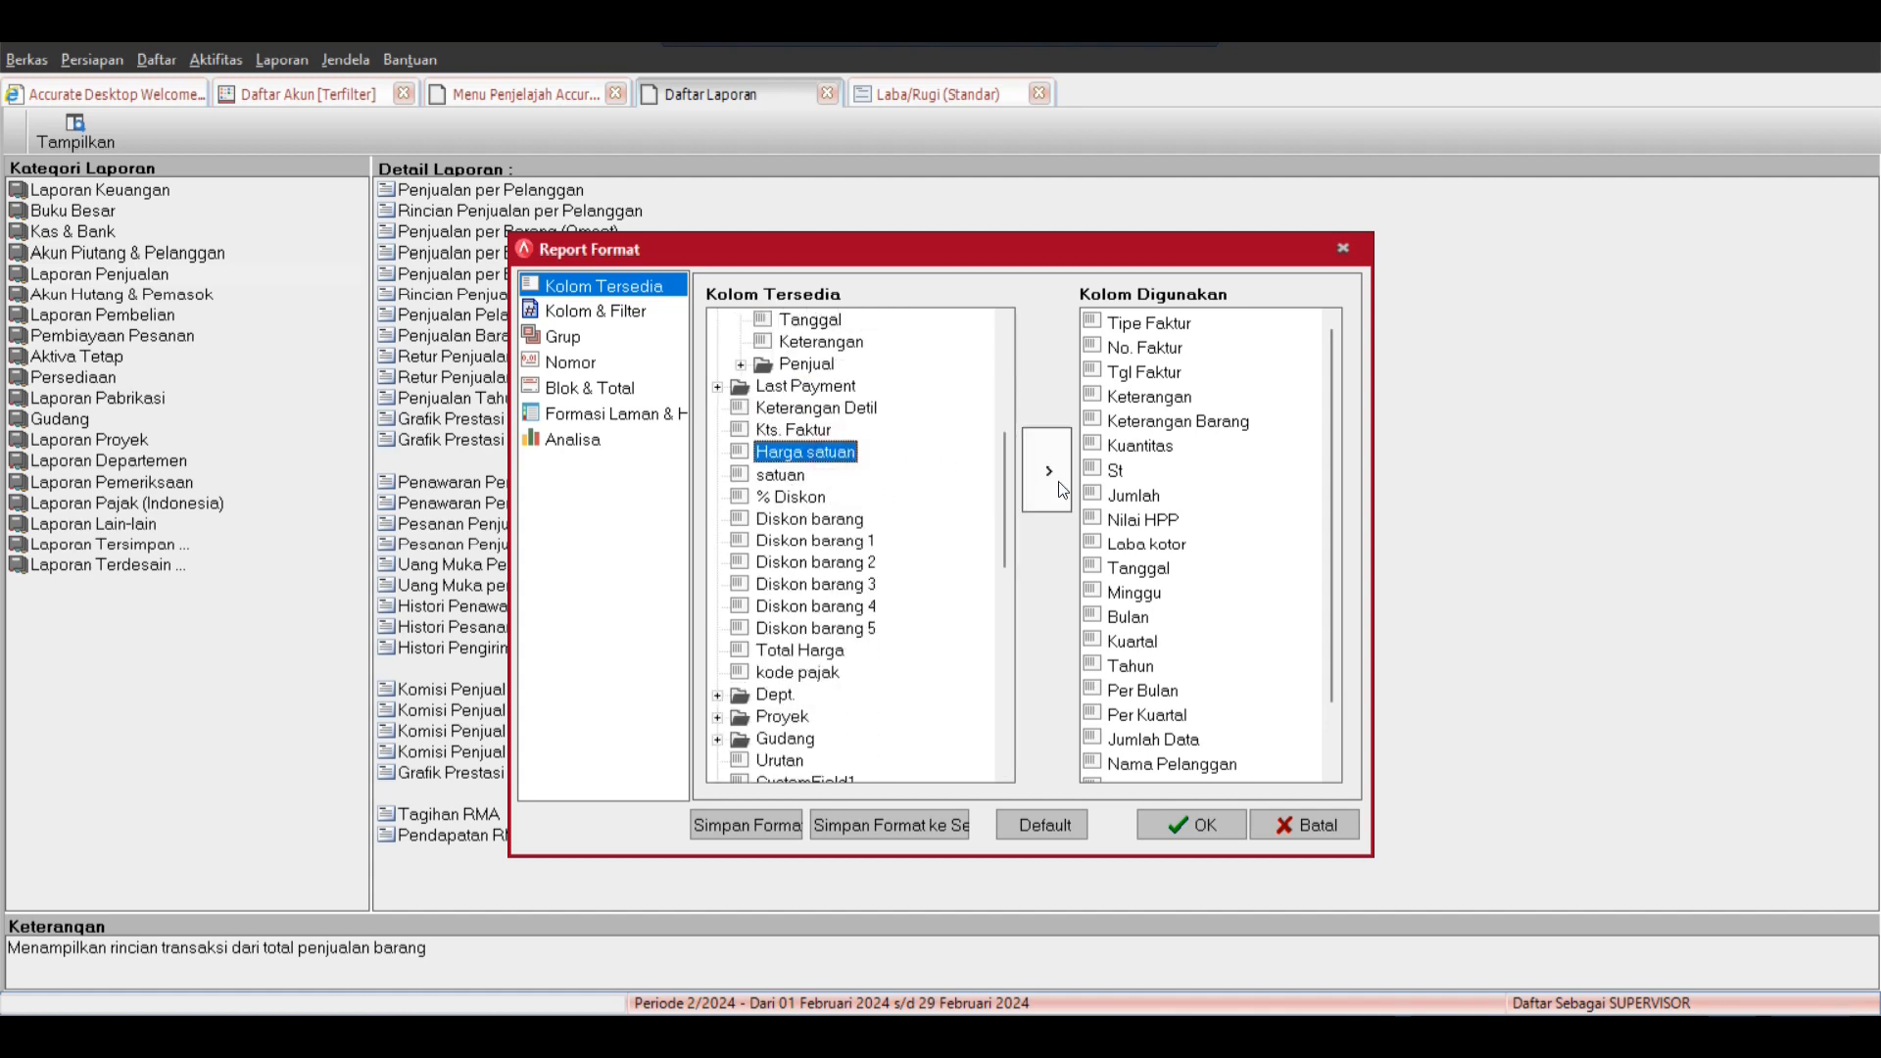
pyautogui.click(1048, 470)
# Add the Nama field of Dept. to the used columns.
pyautogui.scroll(-3, 797, 502)
pyautogui.click(771, 499)
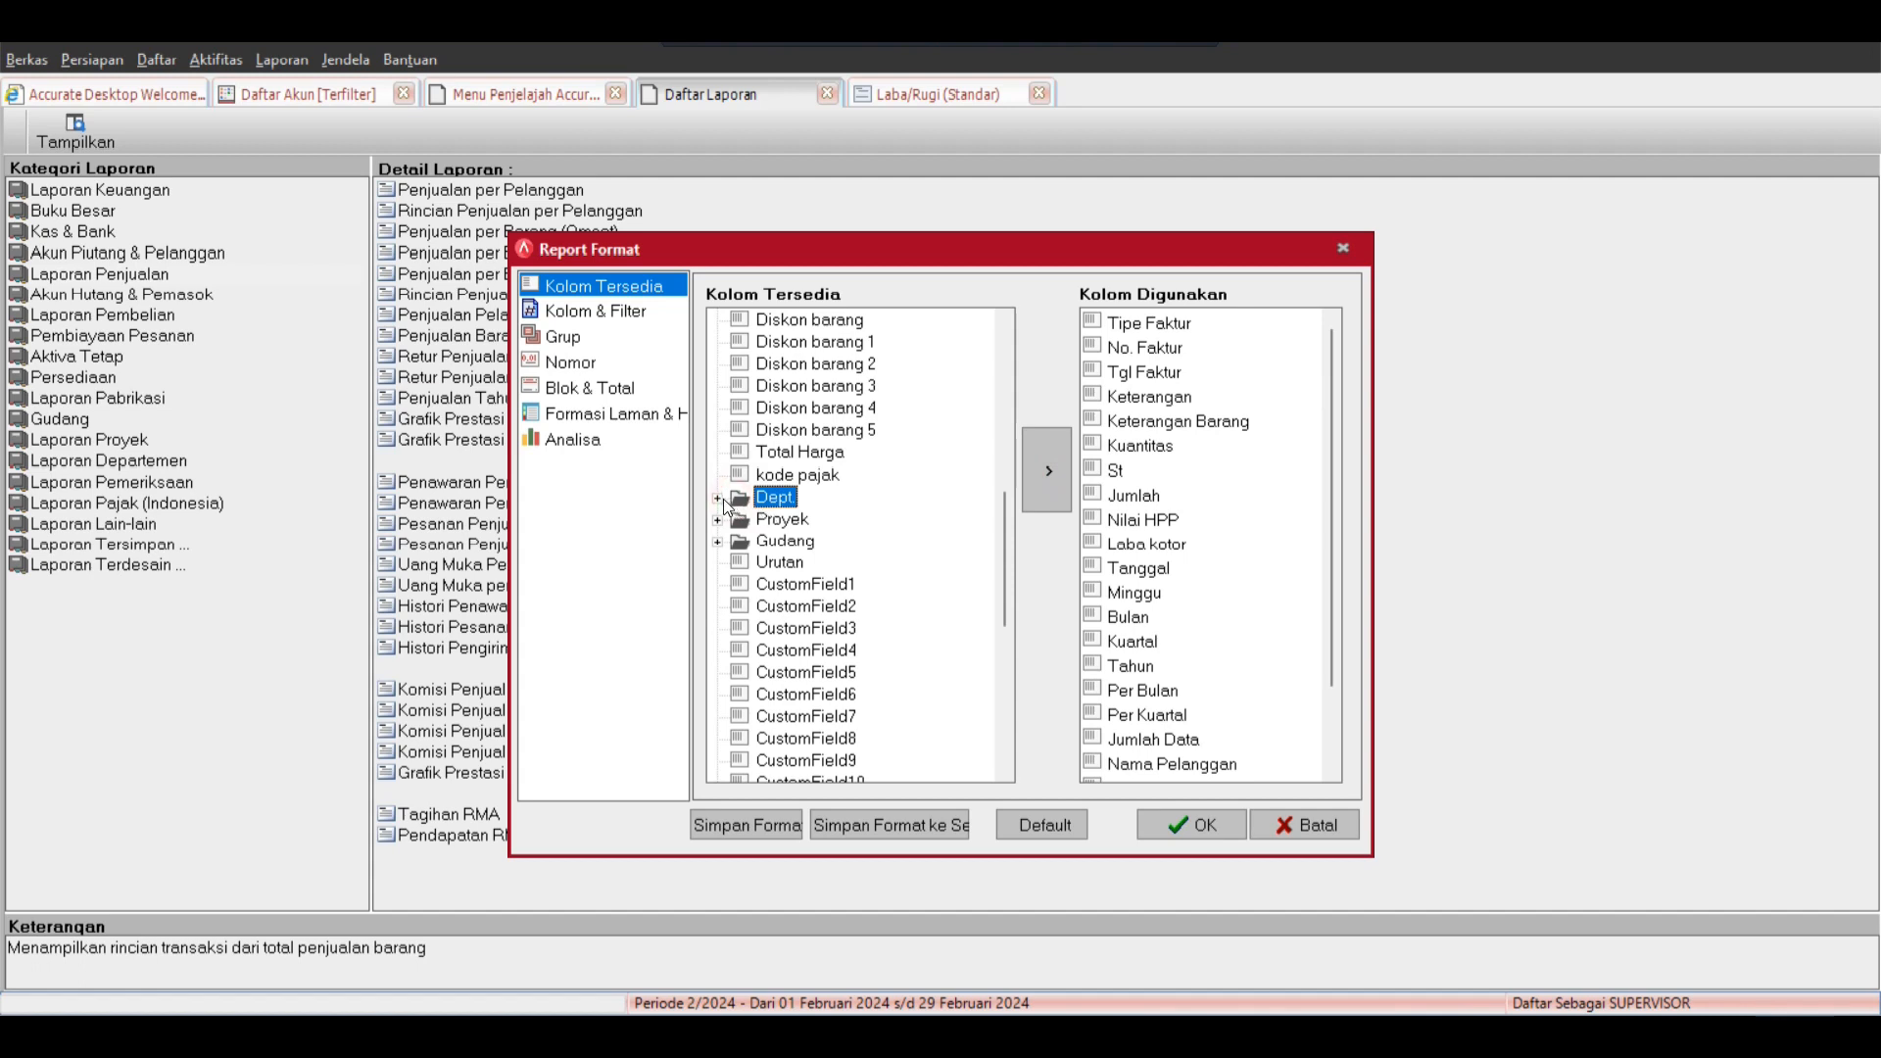
pyautogui.click(717, 498)
pyautogui.click(803, 540)
pyautogui.click(1044, 475)
pyautogui.click(717, 497)
# Add the Nama fields of Proyek and Gudang to the used columns.
pyautogui.click(717, 520)
pyautogui.click(800, 561)
pyautogui.click(1043, 474)
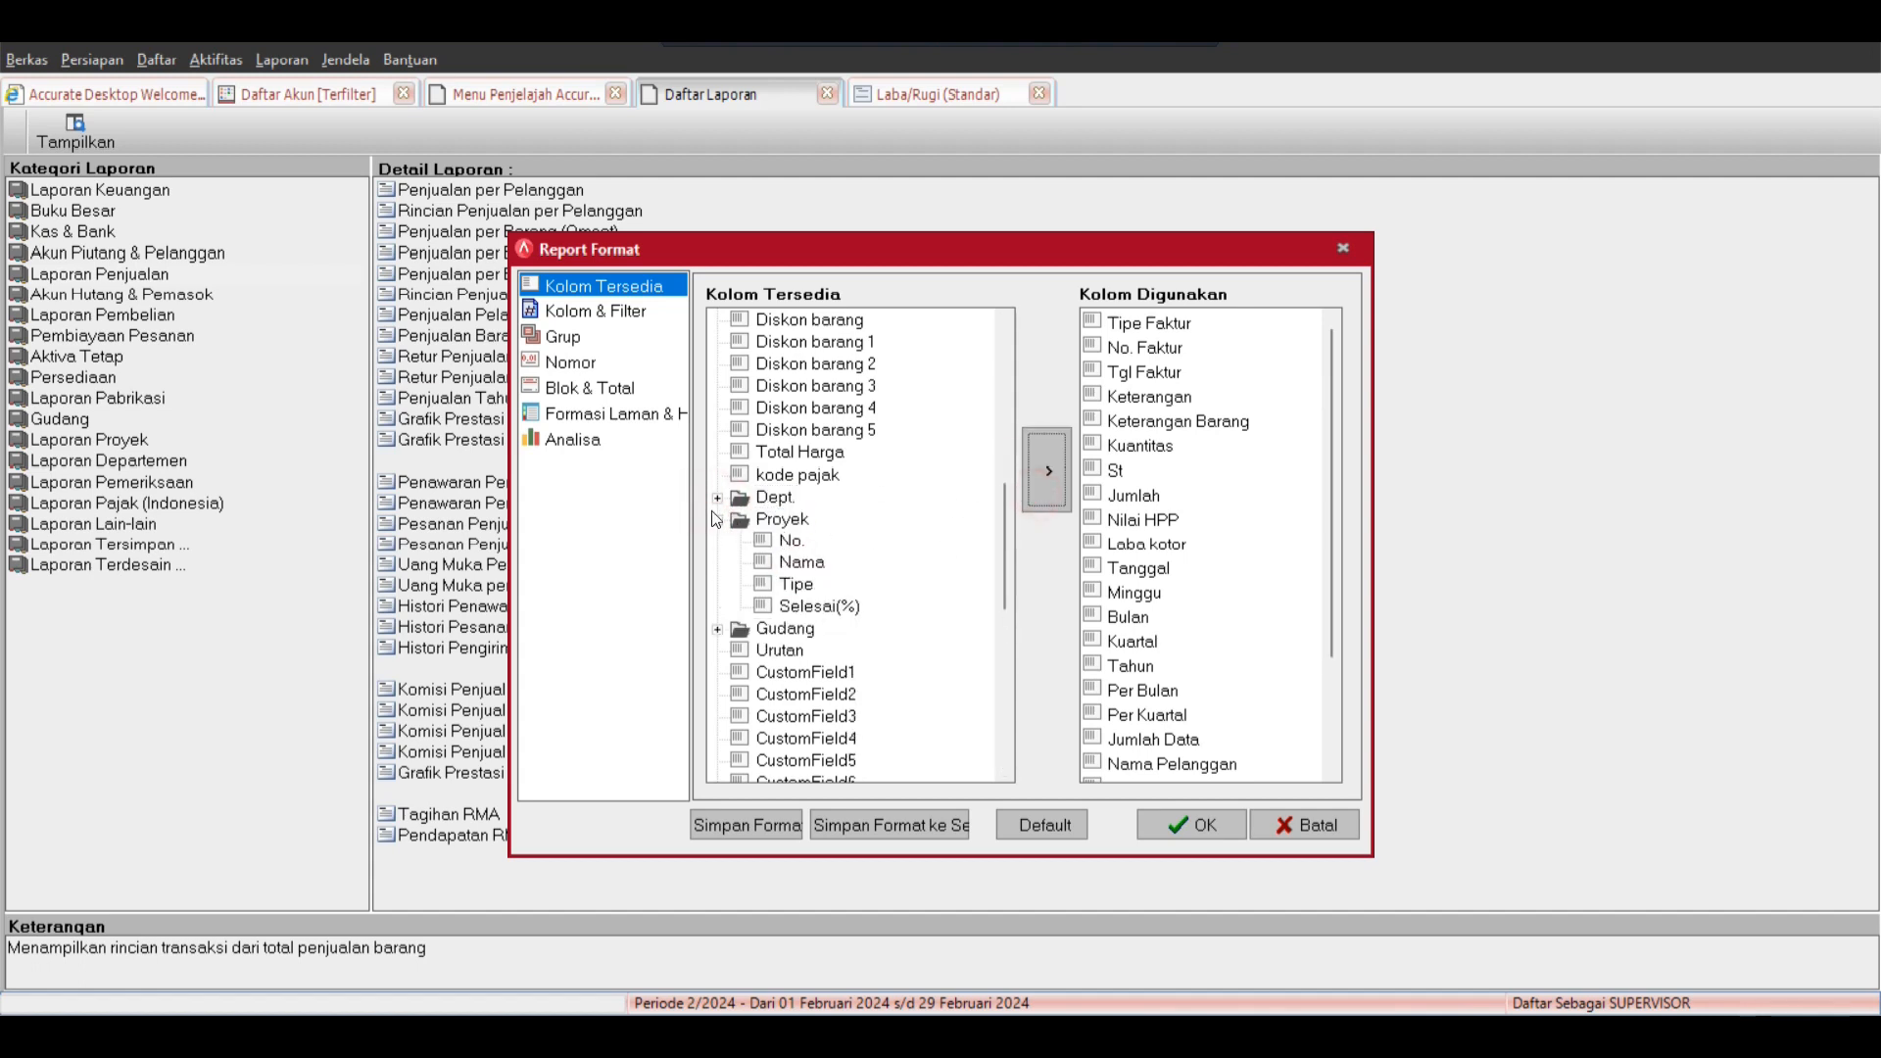
pyautogui.click(717, 520)
pyautogui.click(718, 540)
pyautogui.click(802, 563)
pyautogui.click(1044, 474)
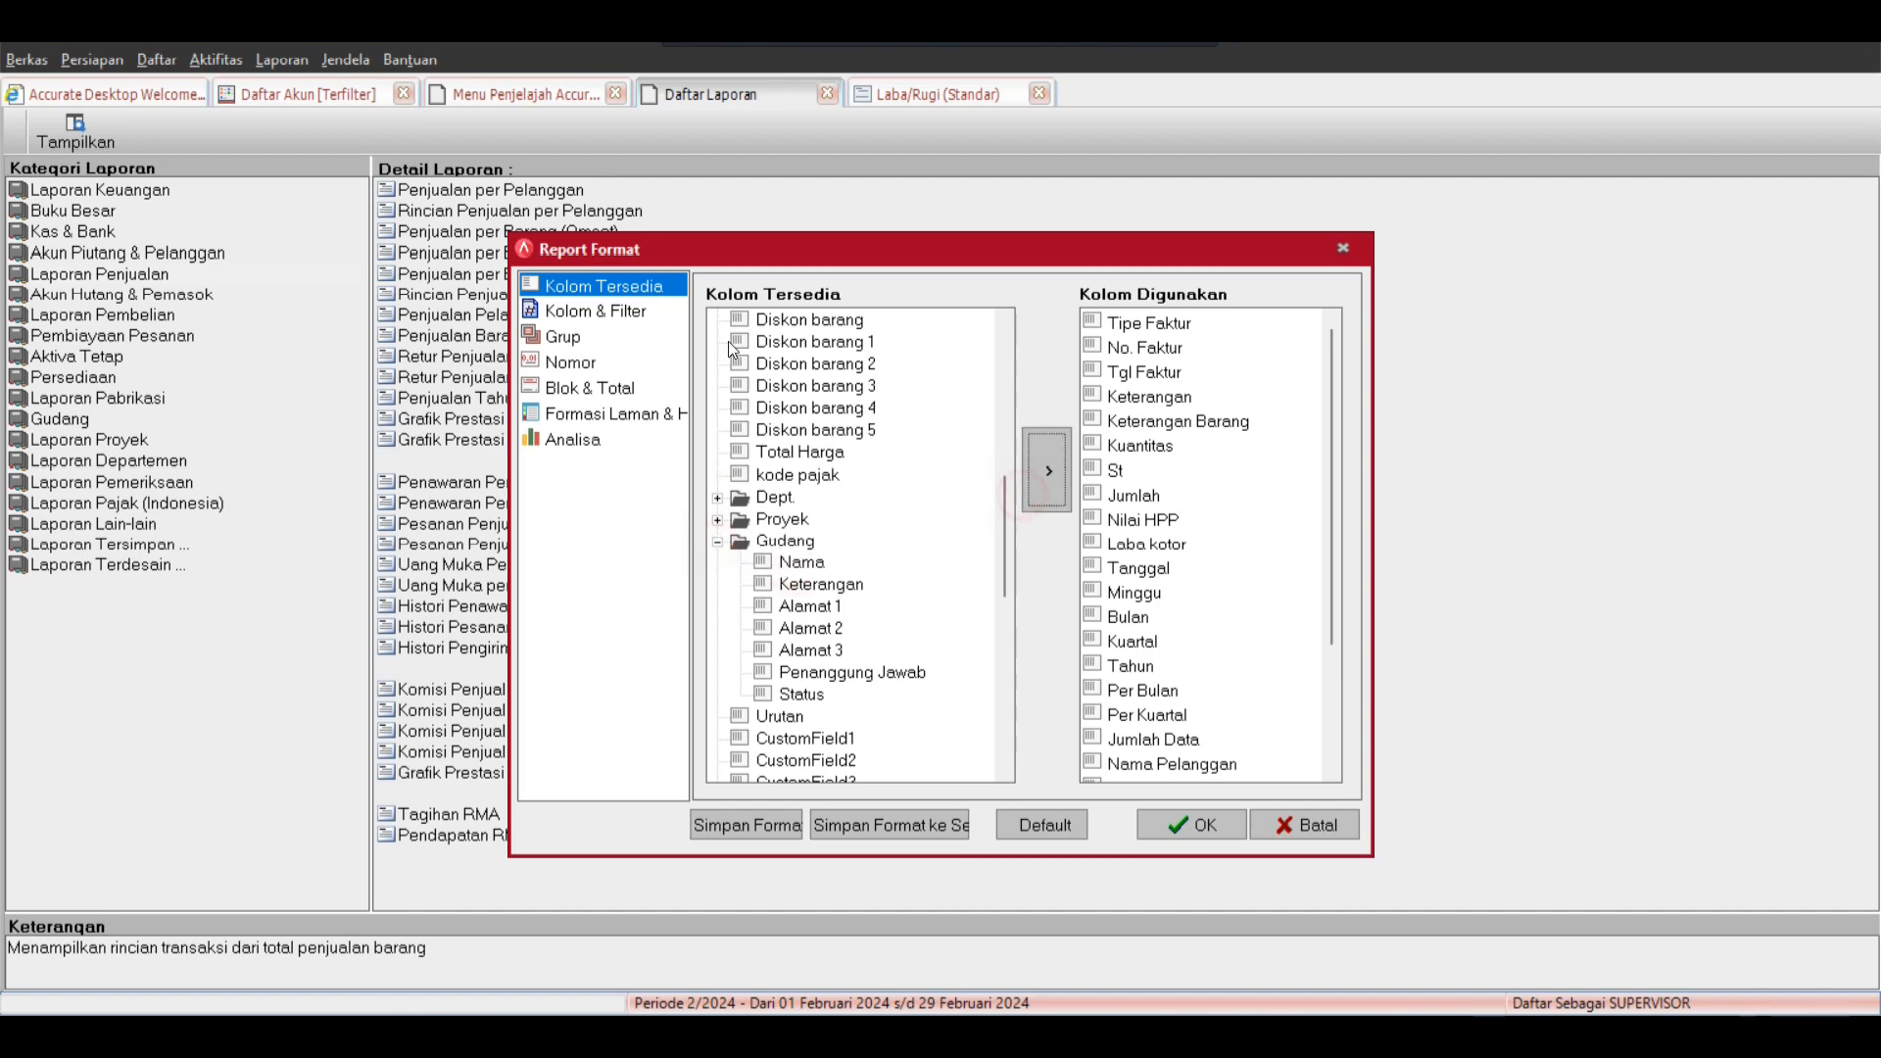
# Review the selected column list, generate the Rincian Penjualan per Barang report, and look through its entries.
pyautogui.click(595, 311)
pyautogui.scroll(-1, 807, 507)
pyautogui.scroll(-1, 807, 507)
pyautogui.scroll(2, 807, 506)
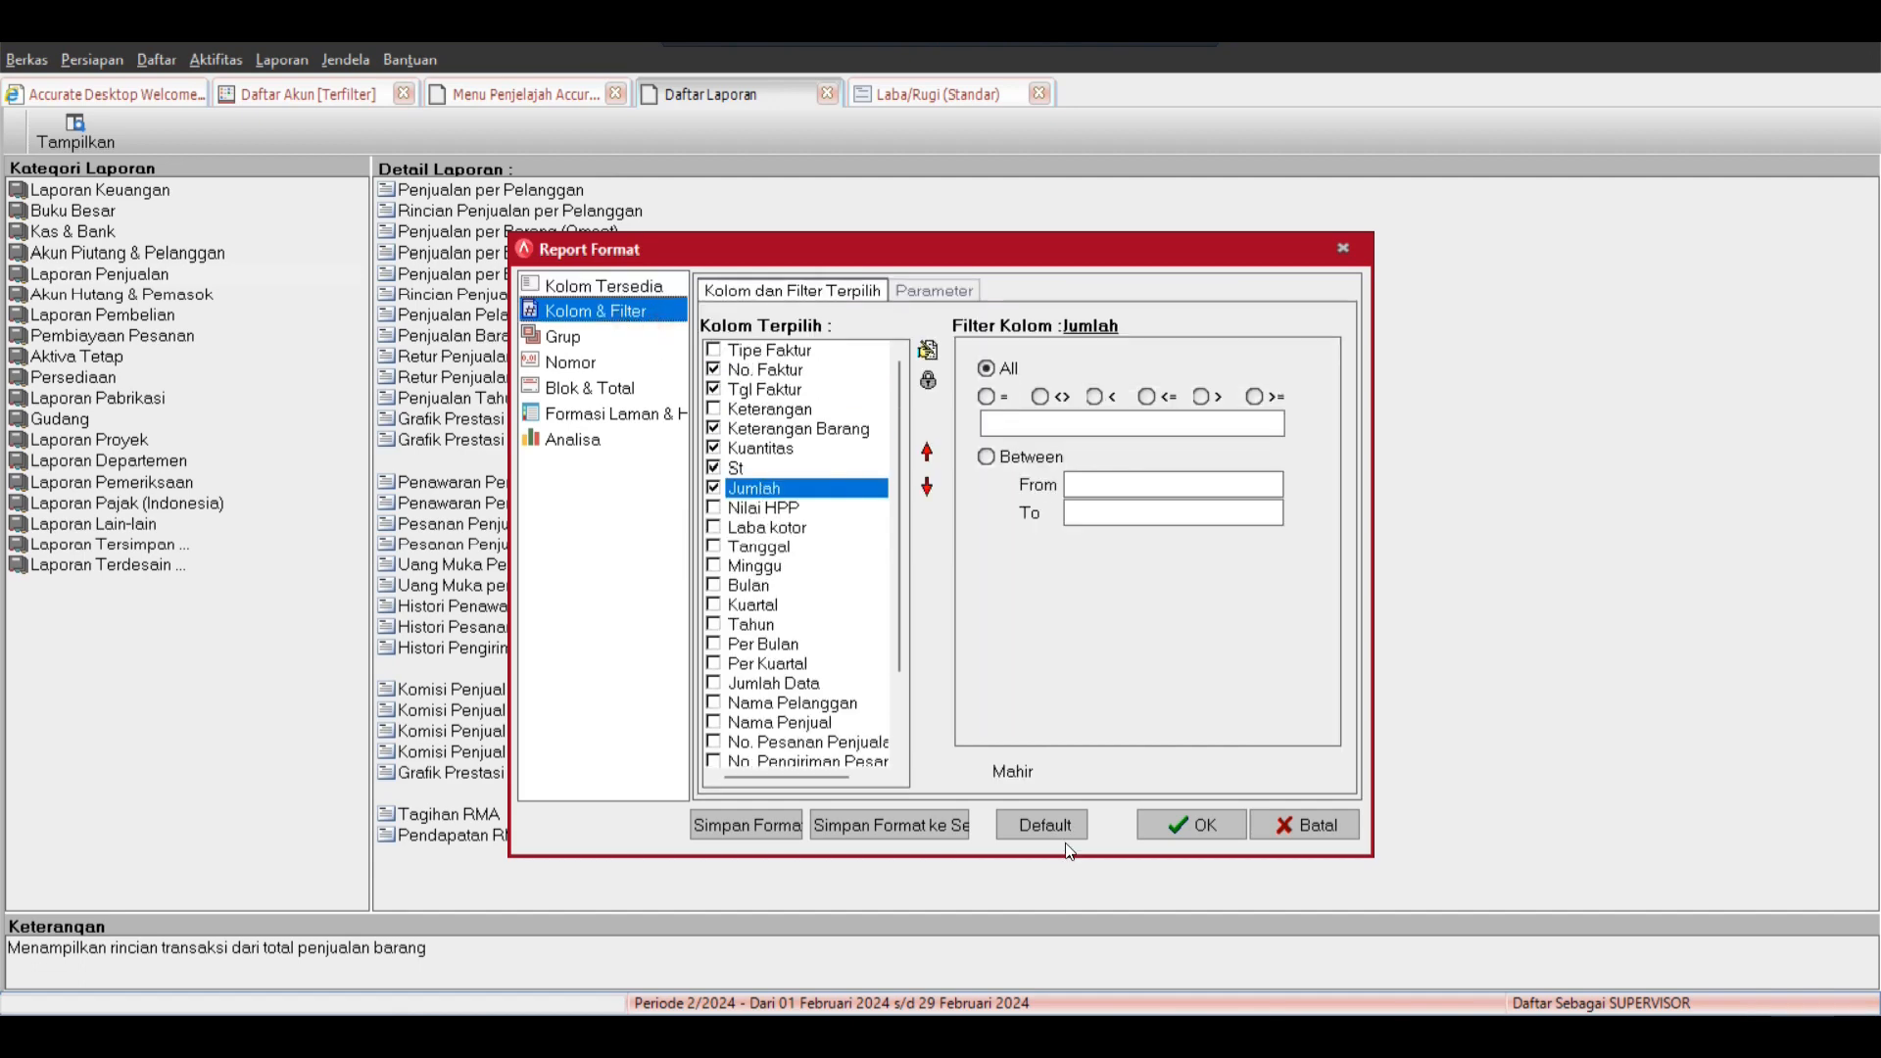
pyautogui.click(1230, 824)
pyautogui.scroll(-3, 931, 500)
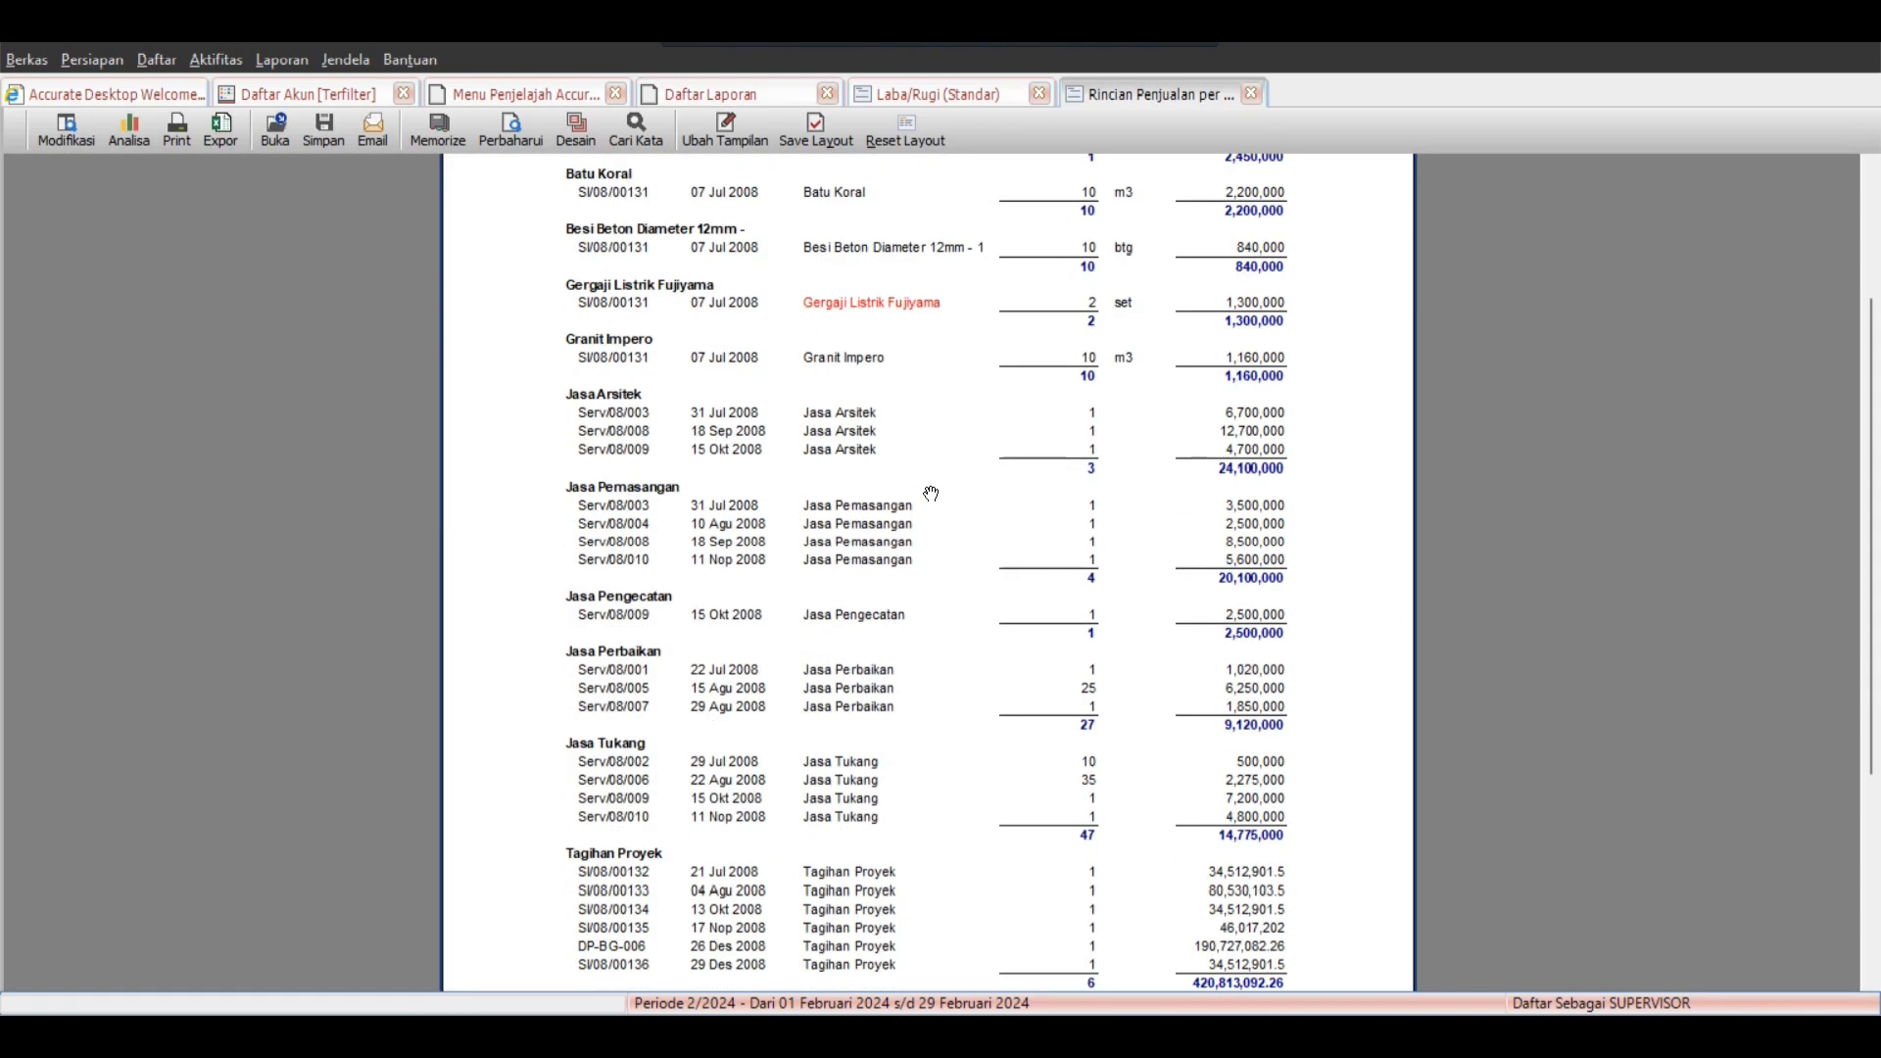
pyautogui.scroll(3, 930, 508)
pyautogui.scroll(-1, 867, 546)
pyautogui.scroll(-2, 867, 545)
pyautogui.scroll(3, 869, 541)
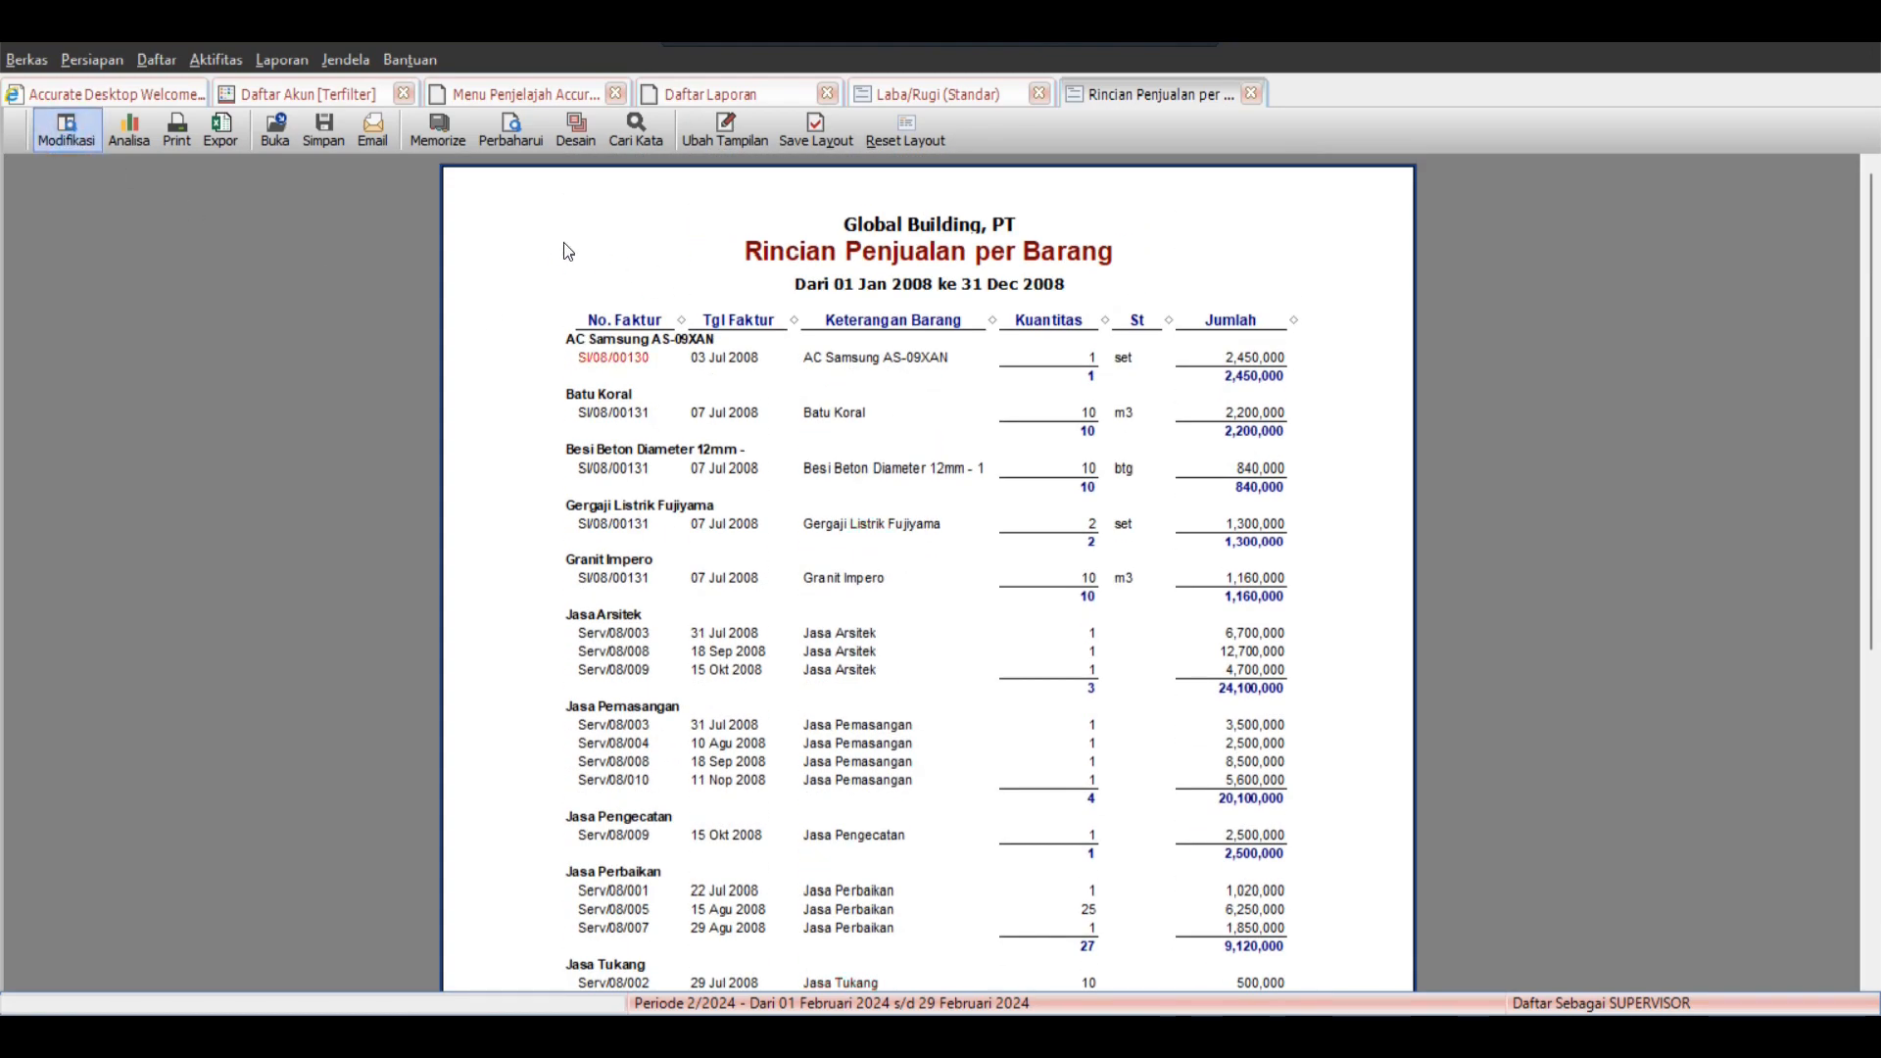
# Modify the report to include Nama Gudang, Nama Proyek, Nama Dept., Harga satuan, No. Pesanan Penjualan and No. Pengiriman Pesanan.
pyautogui.click(66, 128)
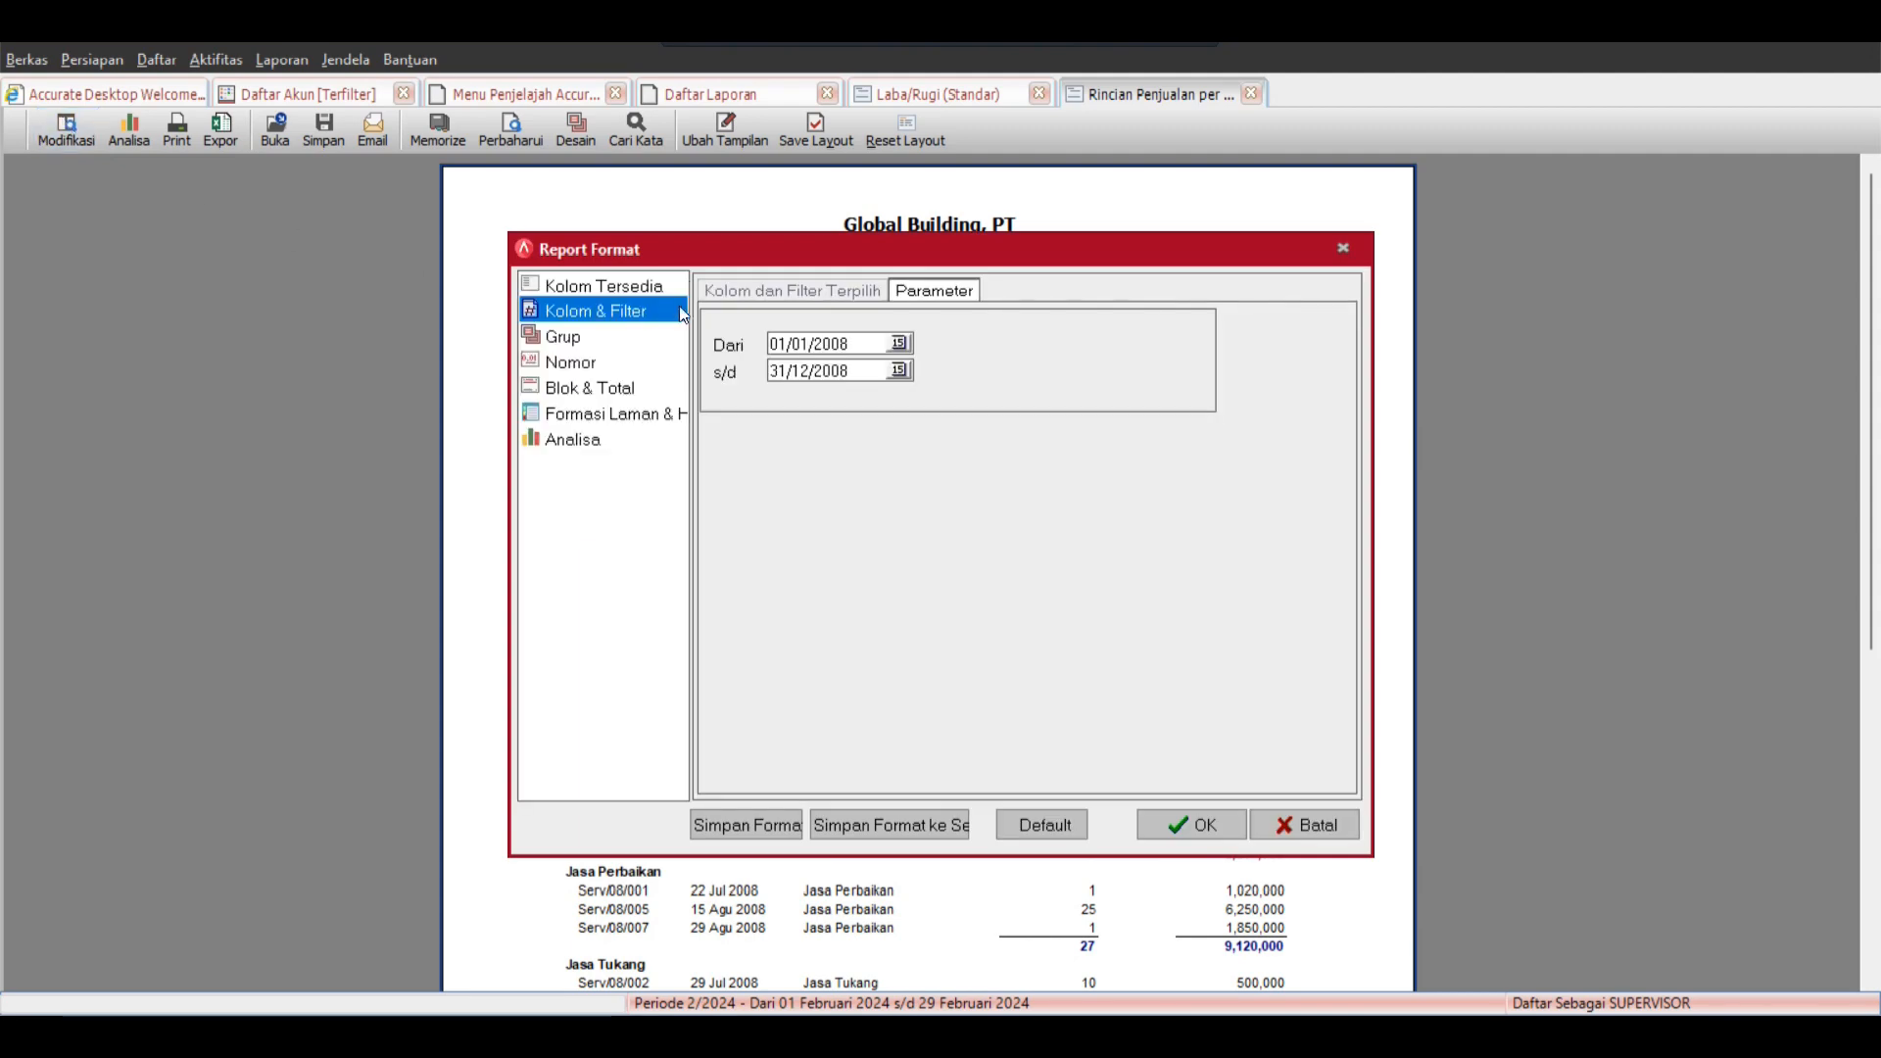
pyautogui.click(792, 290)
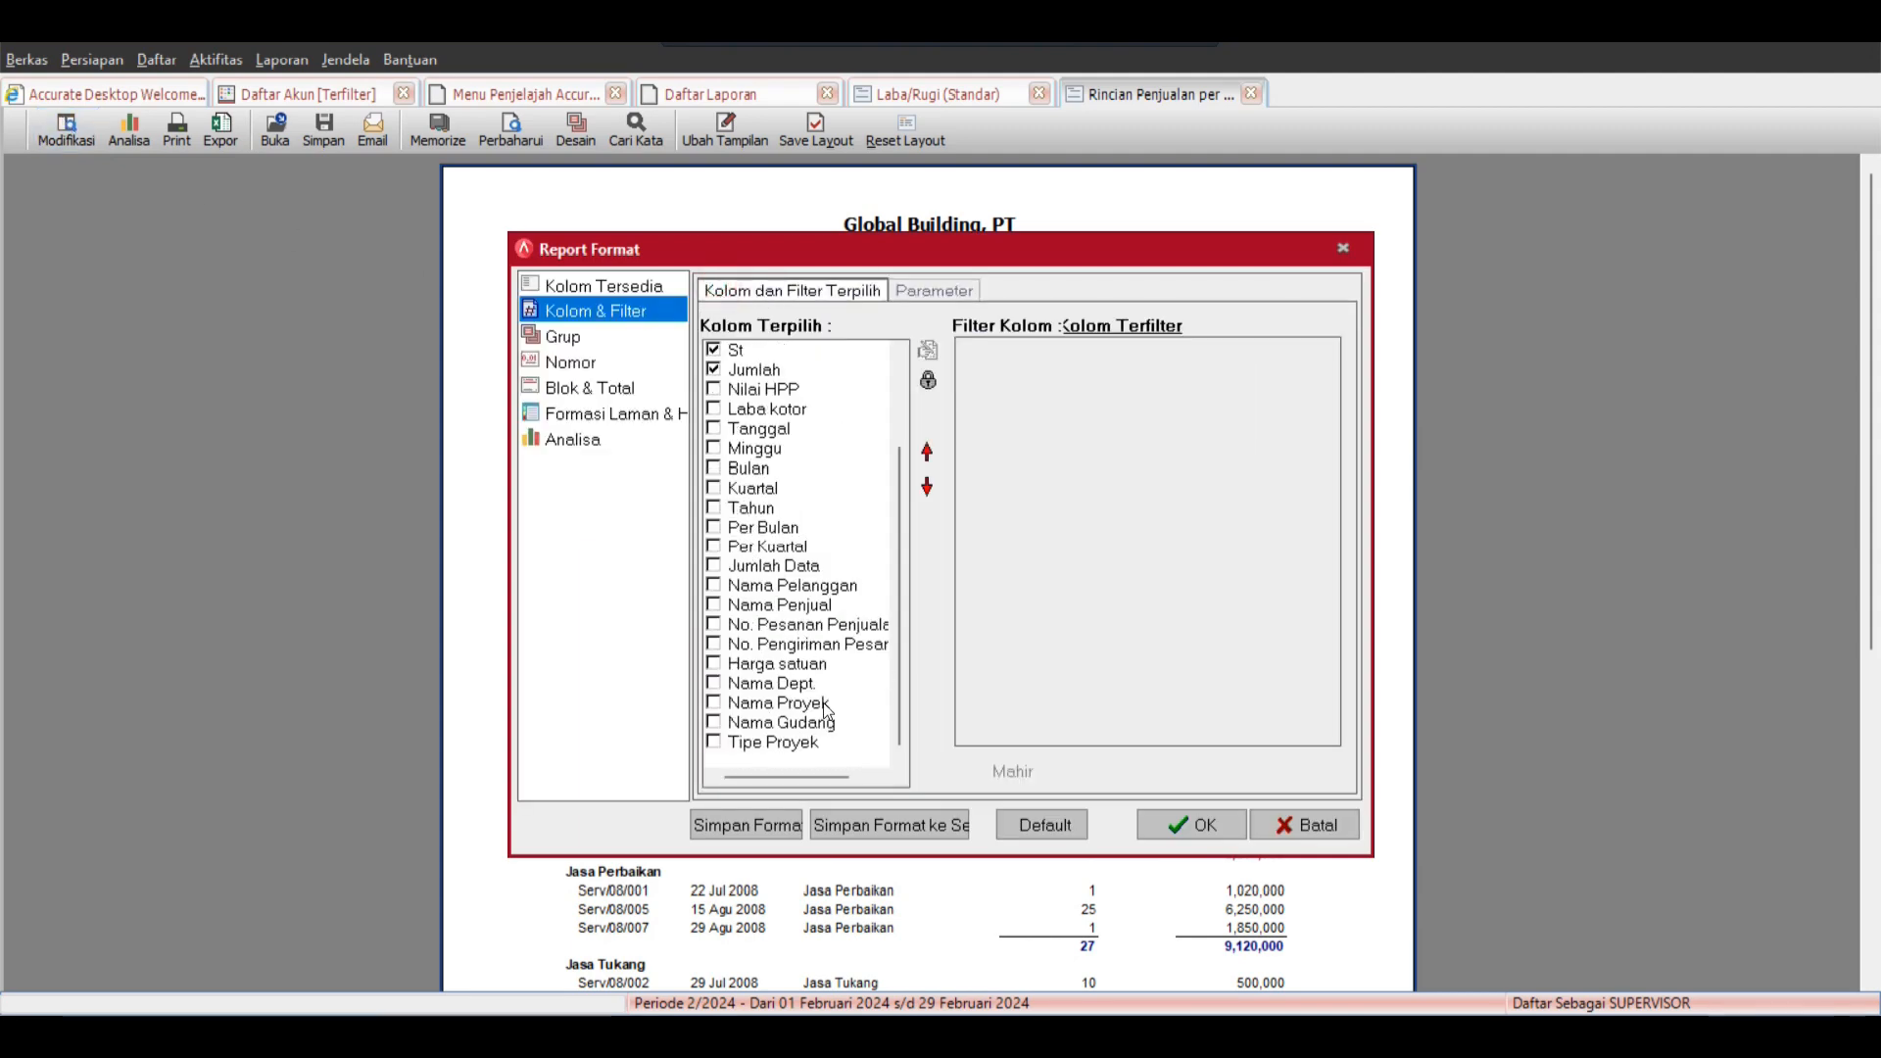
pyautogui.click(720, 723)
pyautogui.click(720, 703)
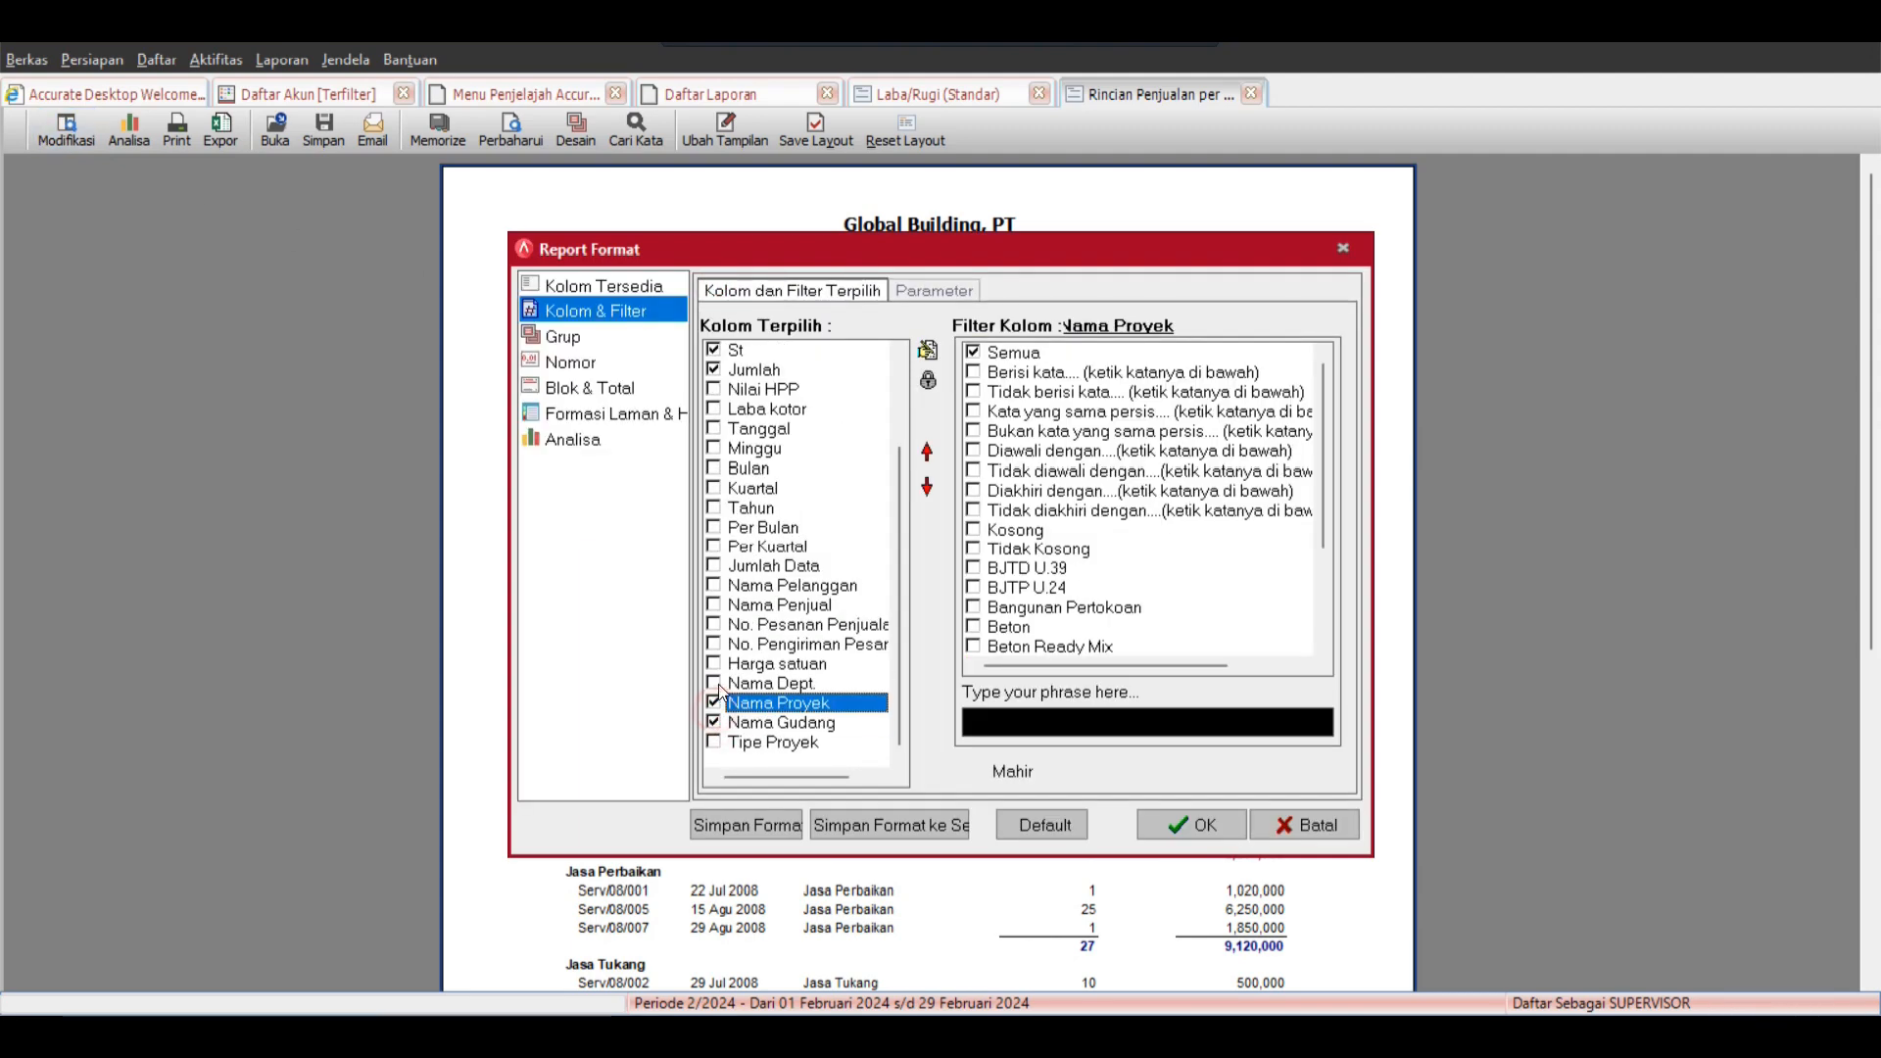
pyautogui.click(720, 684)
pyautogui.click(720, 665)
pyautogui.click(720, 625)
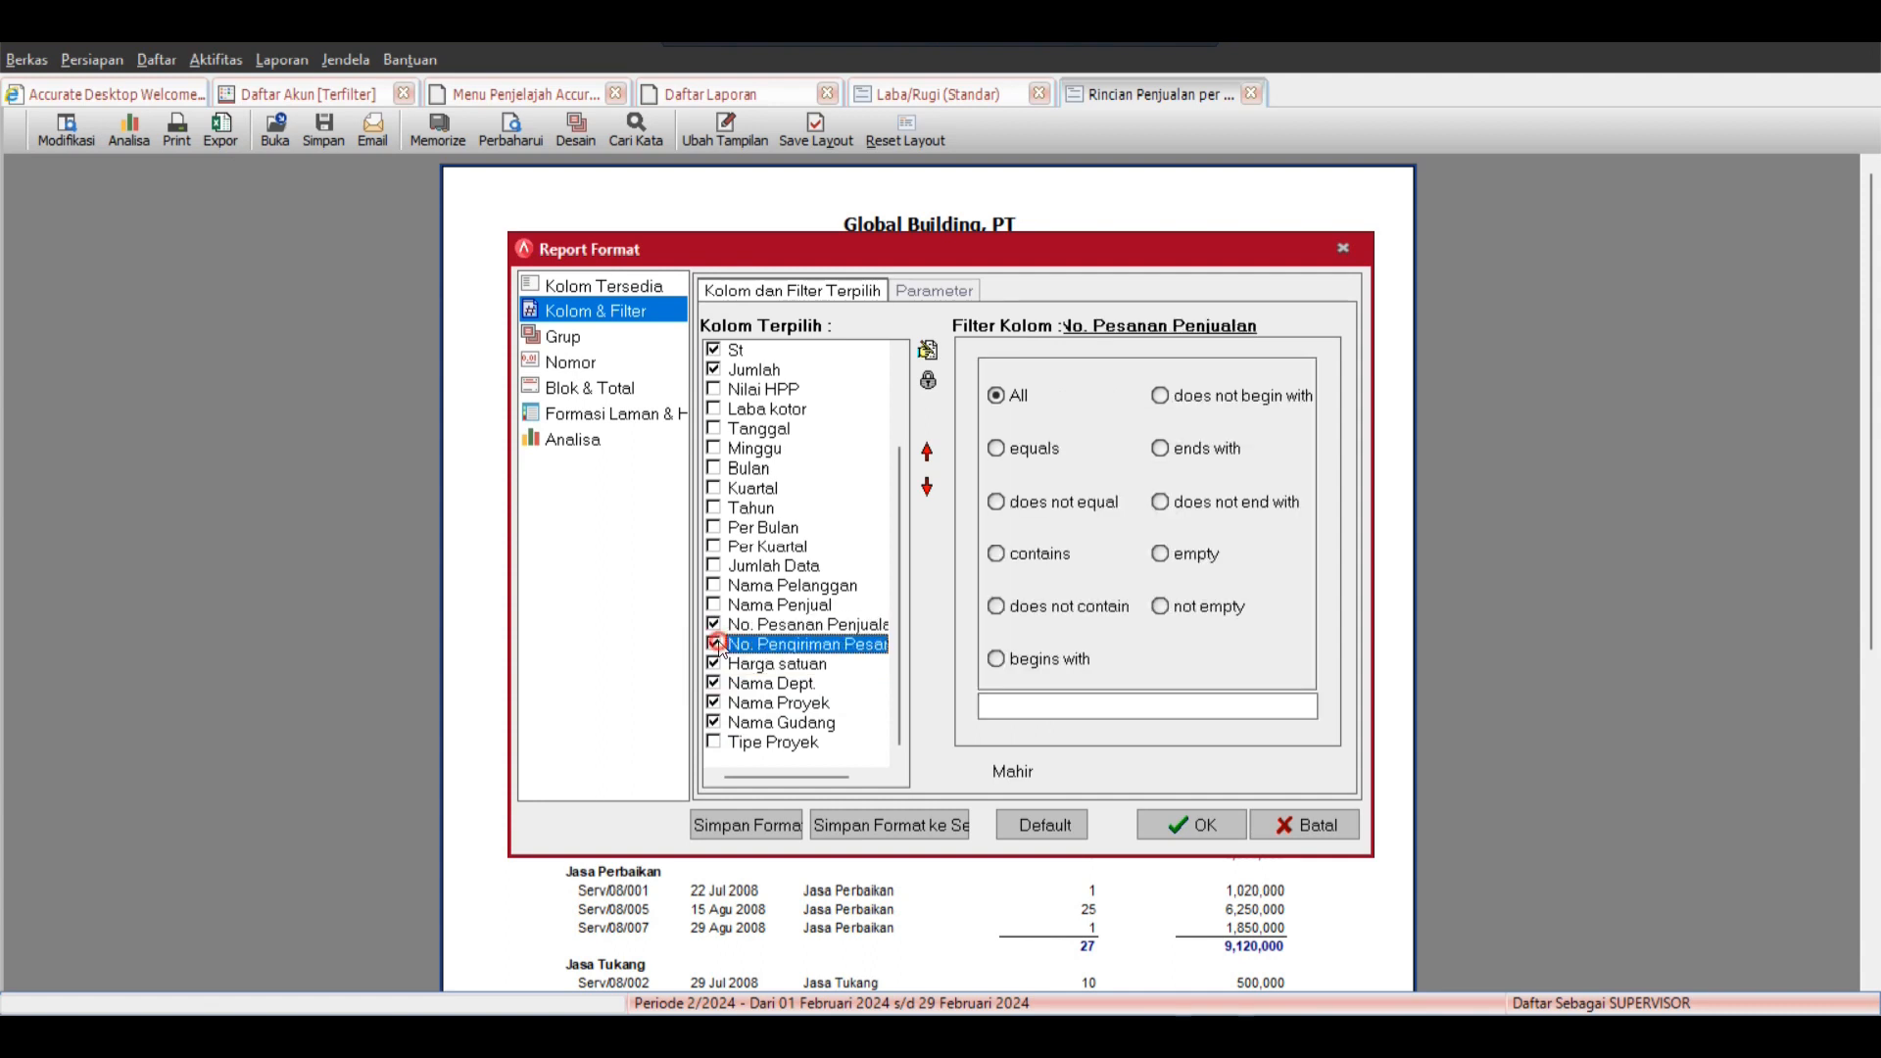
pyautogui.click(720, 645)
# Rename the No. Pesanan Penjualan column as No. PO and the No. Pengiriman Pesanan column as No. DO.
pyautogui.click(781, 625)
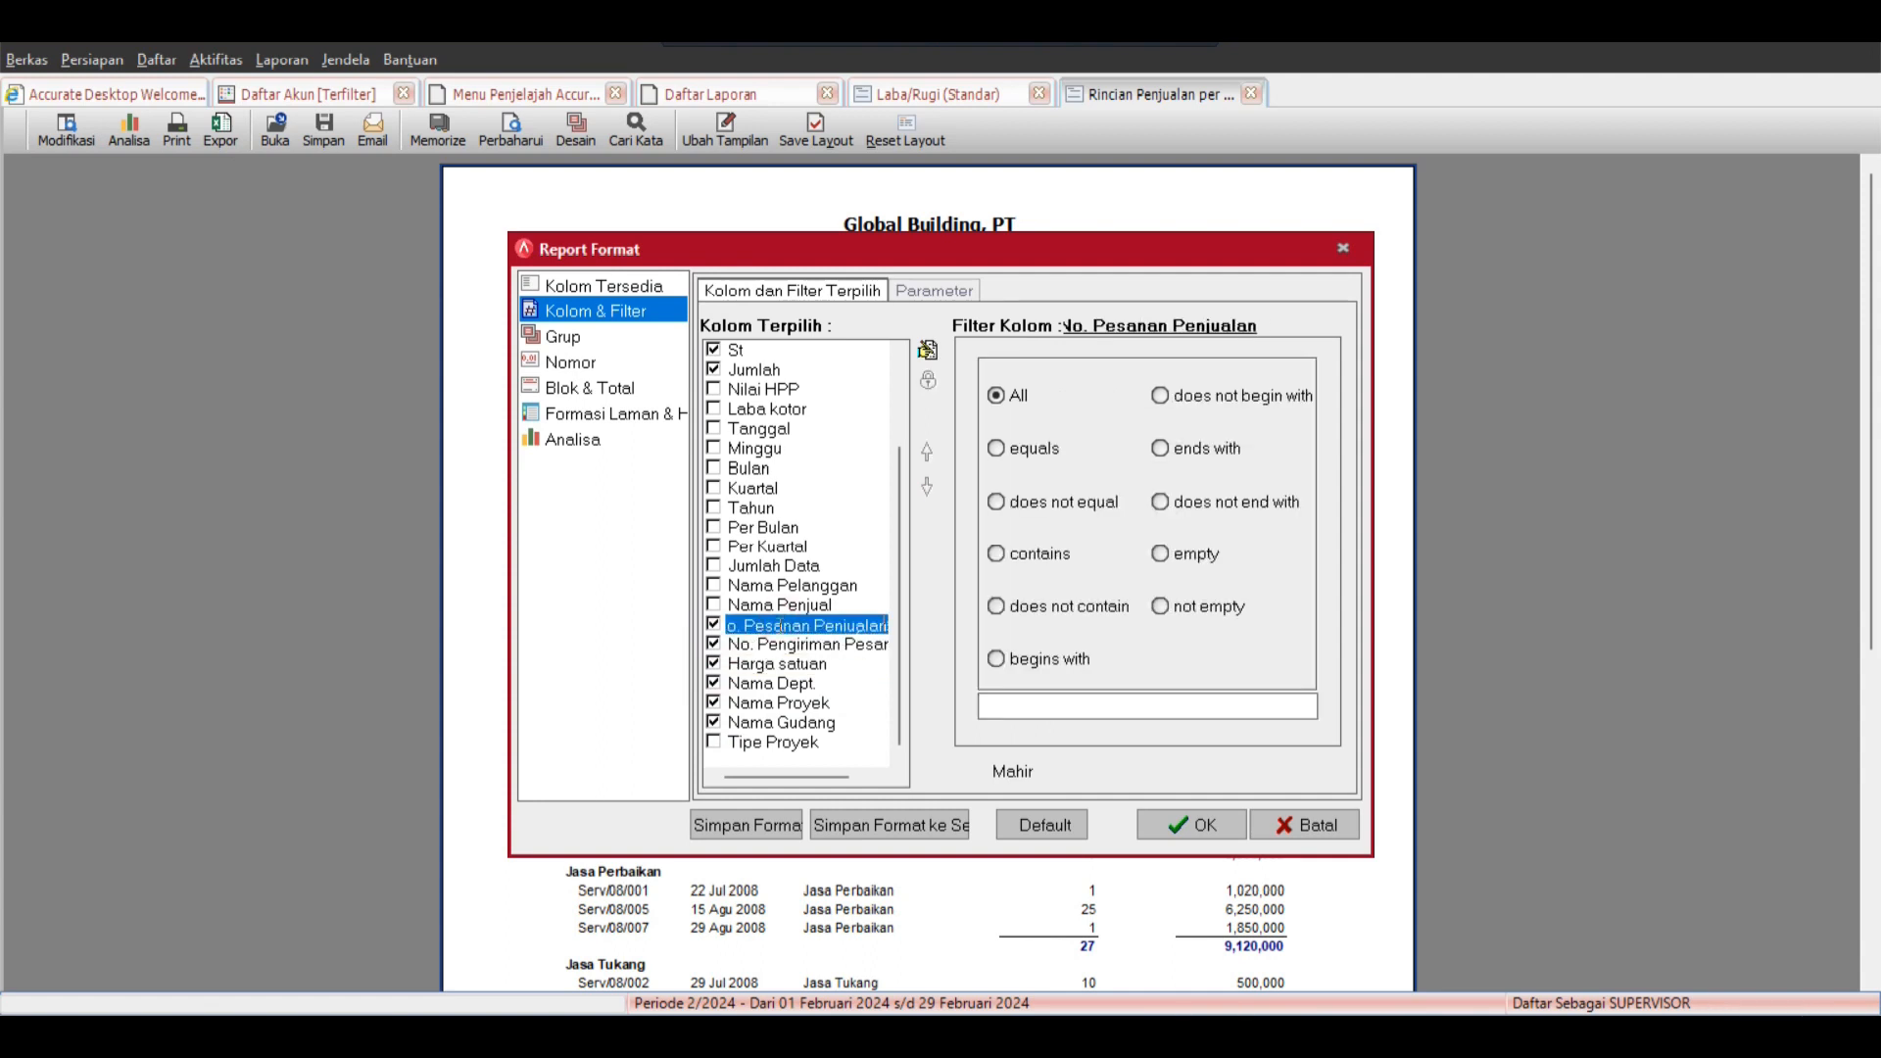
pyautogui.write('o')
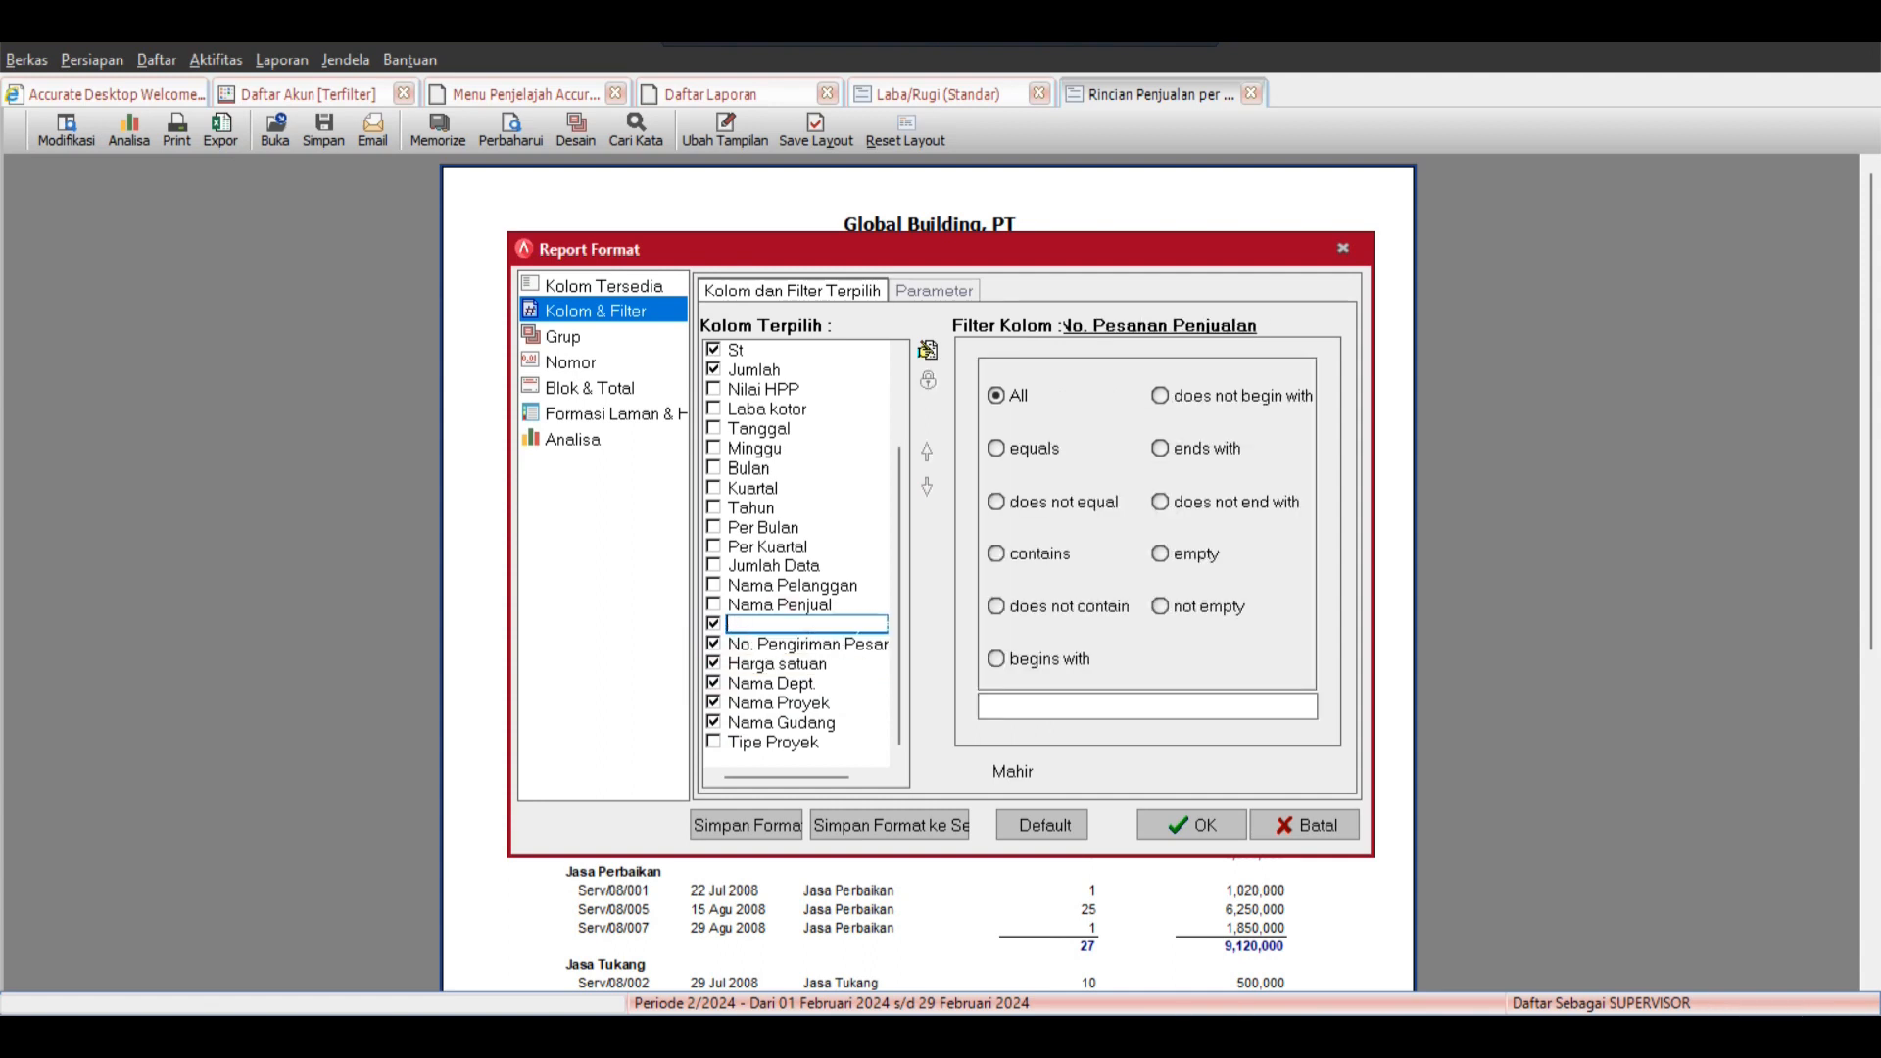
pyautogui.write('. PO')
pyautogui.click(794, 646)
pyautogui.click(795, 645)
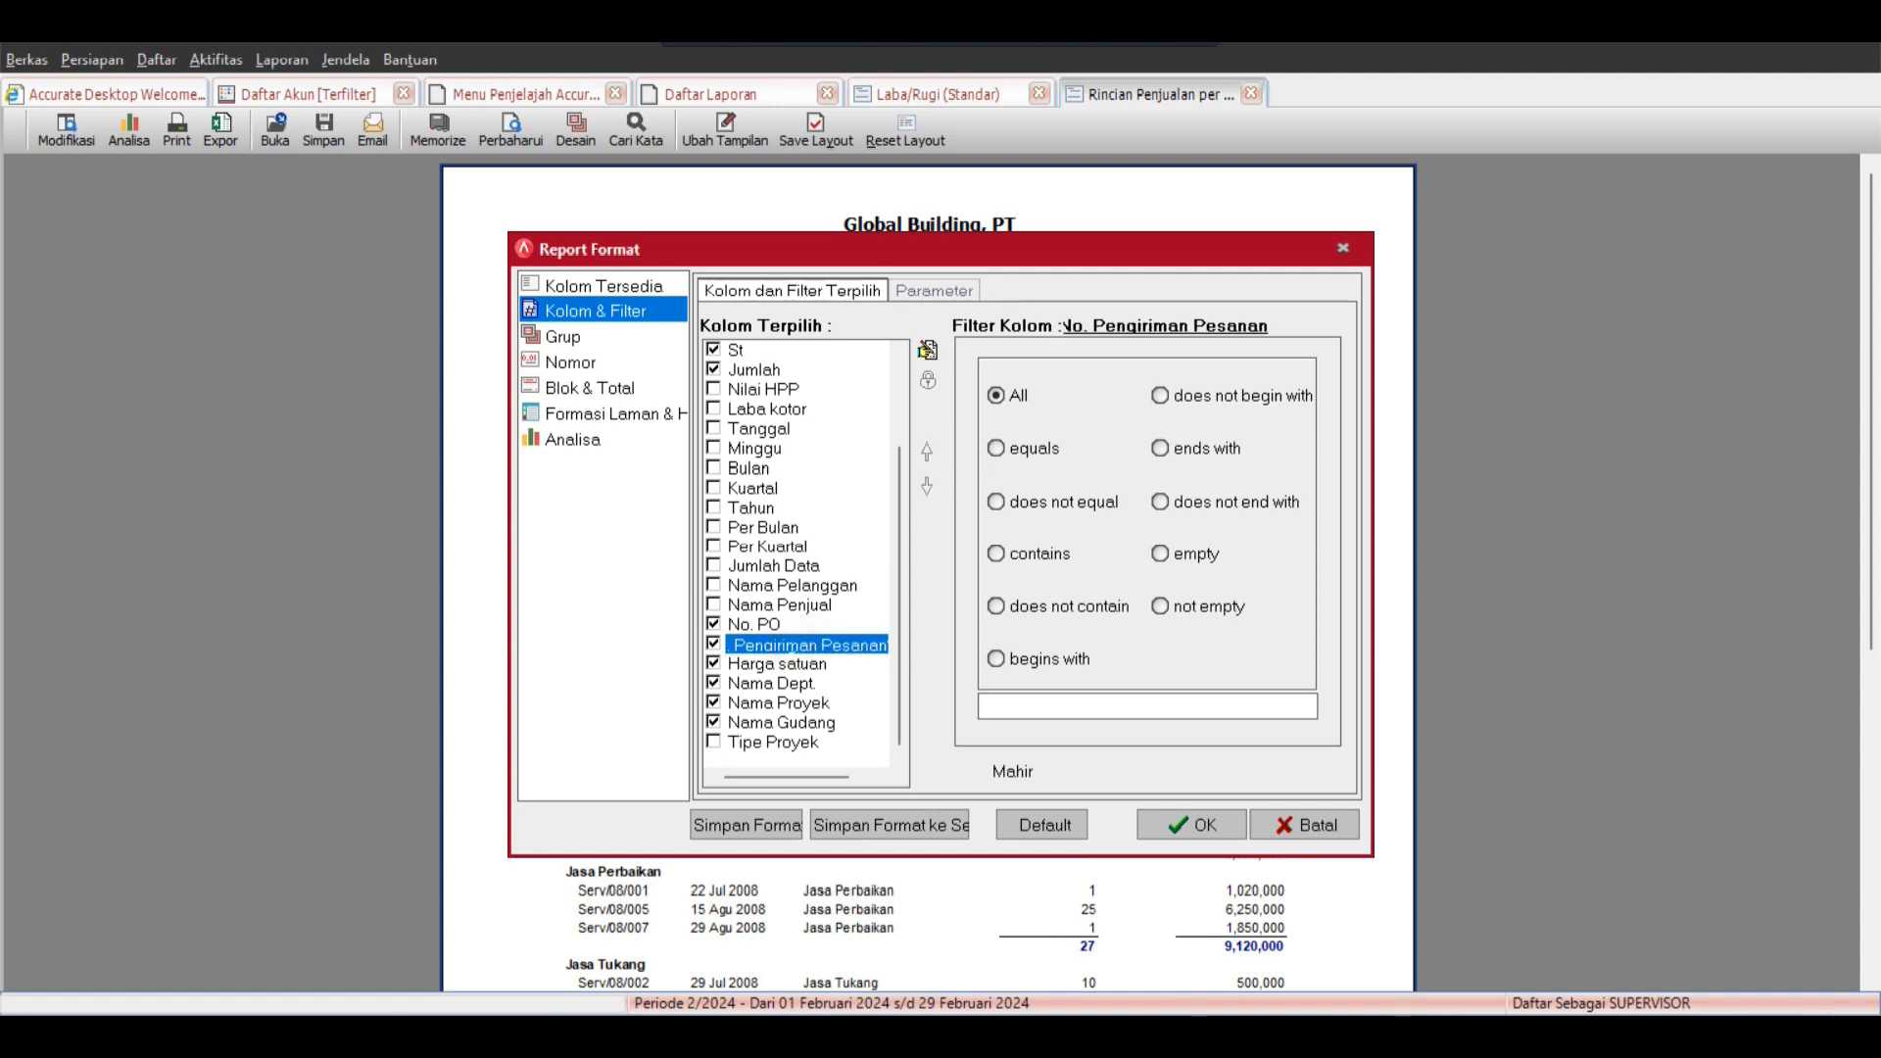
pyautogui.write('NO')
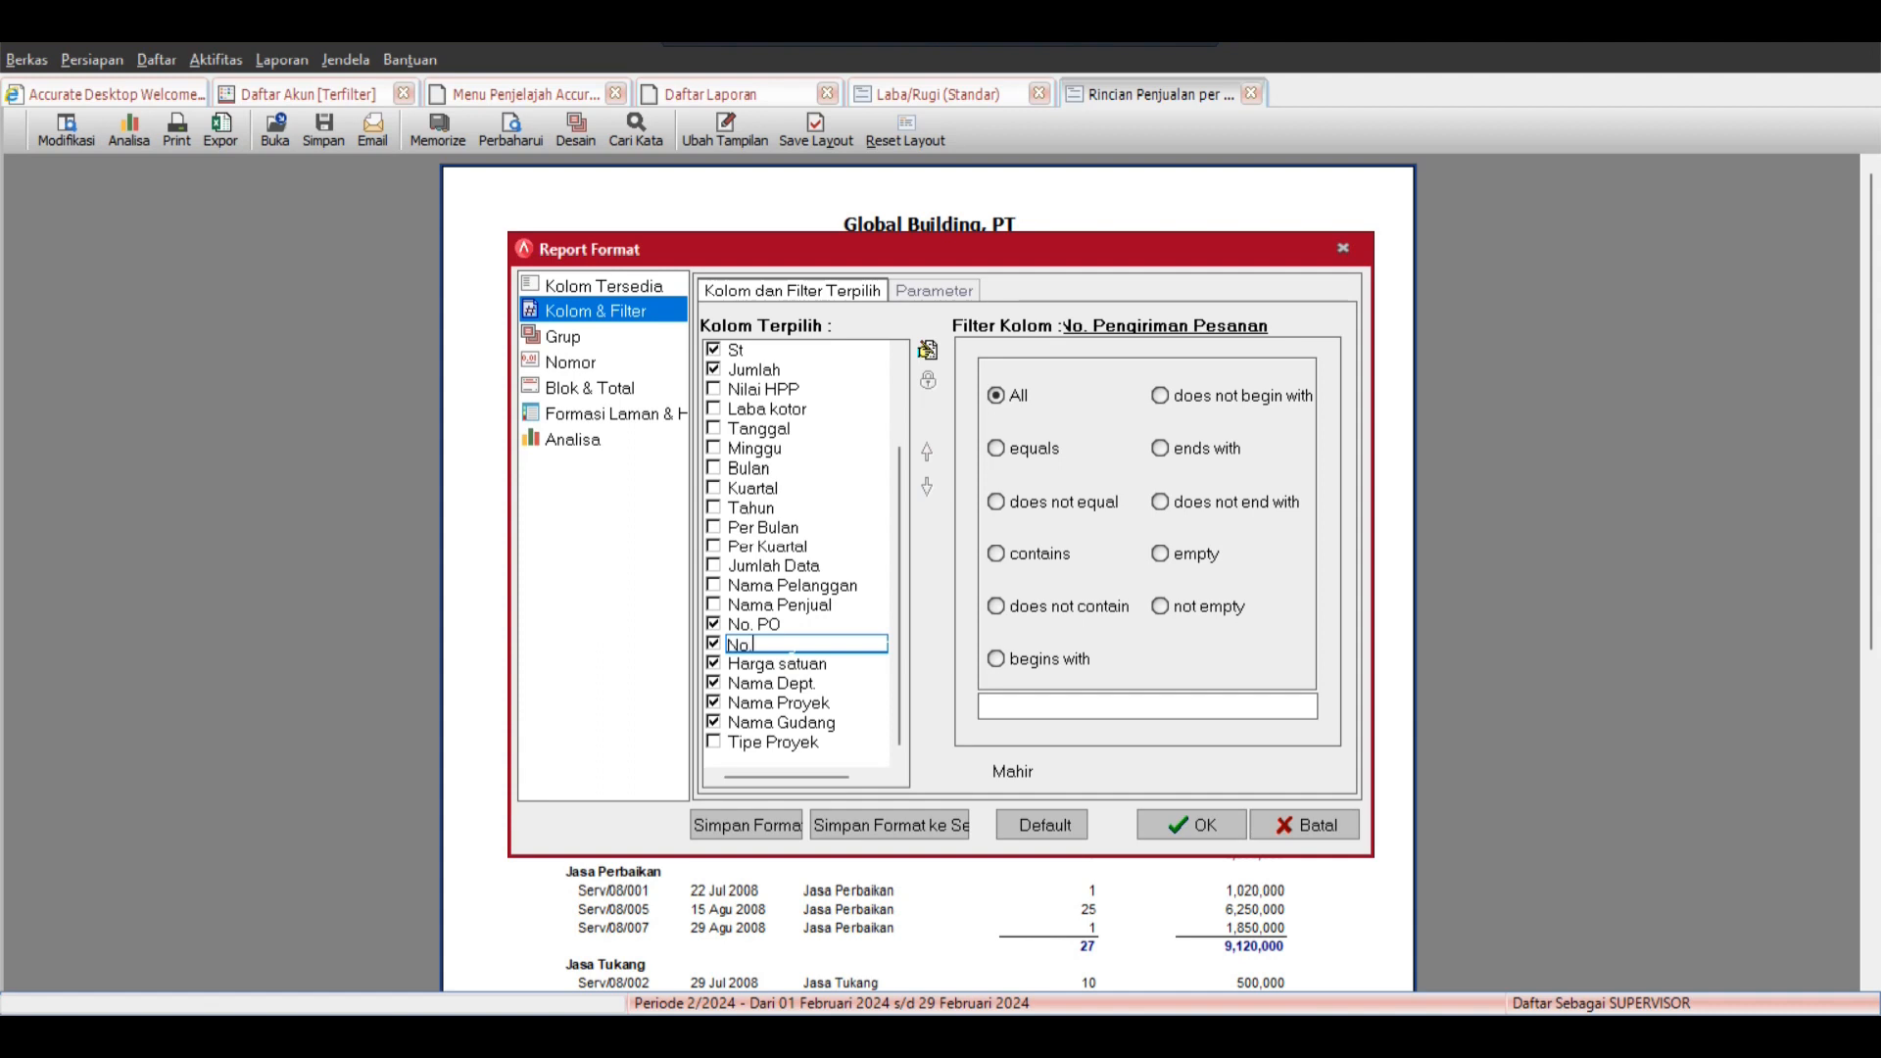
# Shorten the Nama Pelanggan and Nama Penjual column names to Pelanggan and Penjual, and include both columns in the report.
pyautogui.click(789, 589)
pyautogui.doubleClick(787, 626)
pyautogui.click(787, 627)
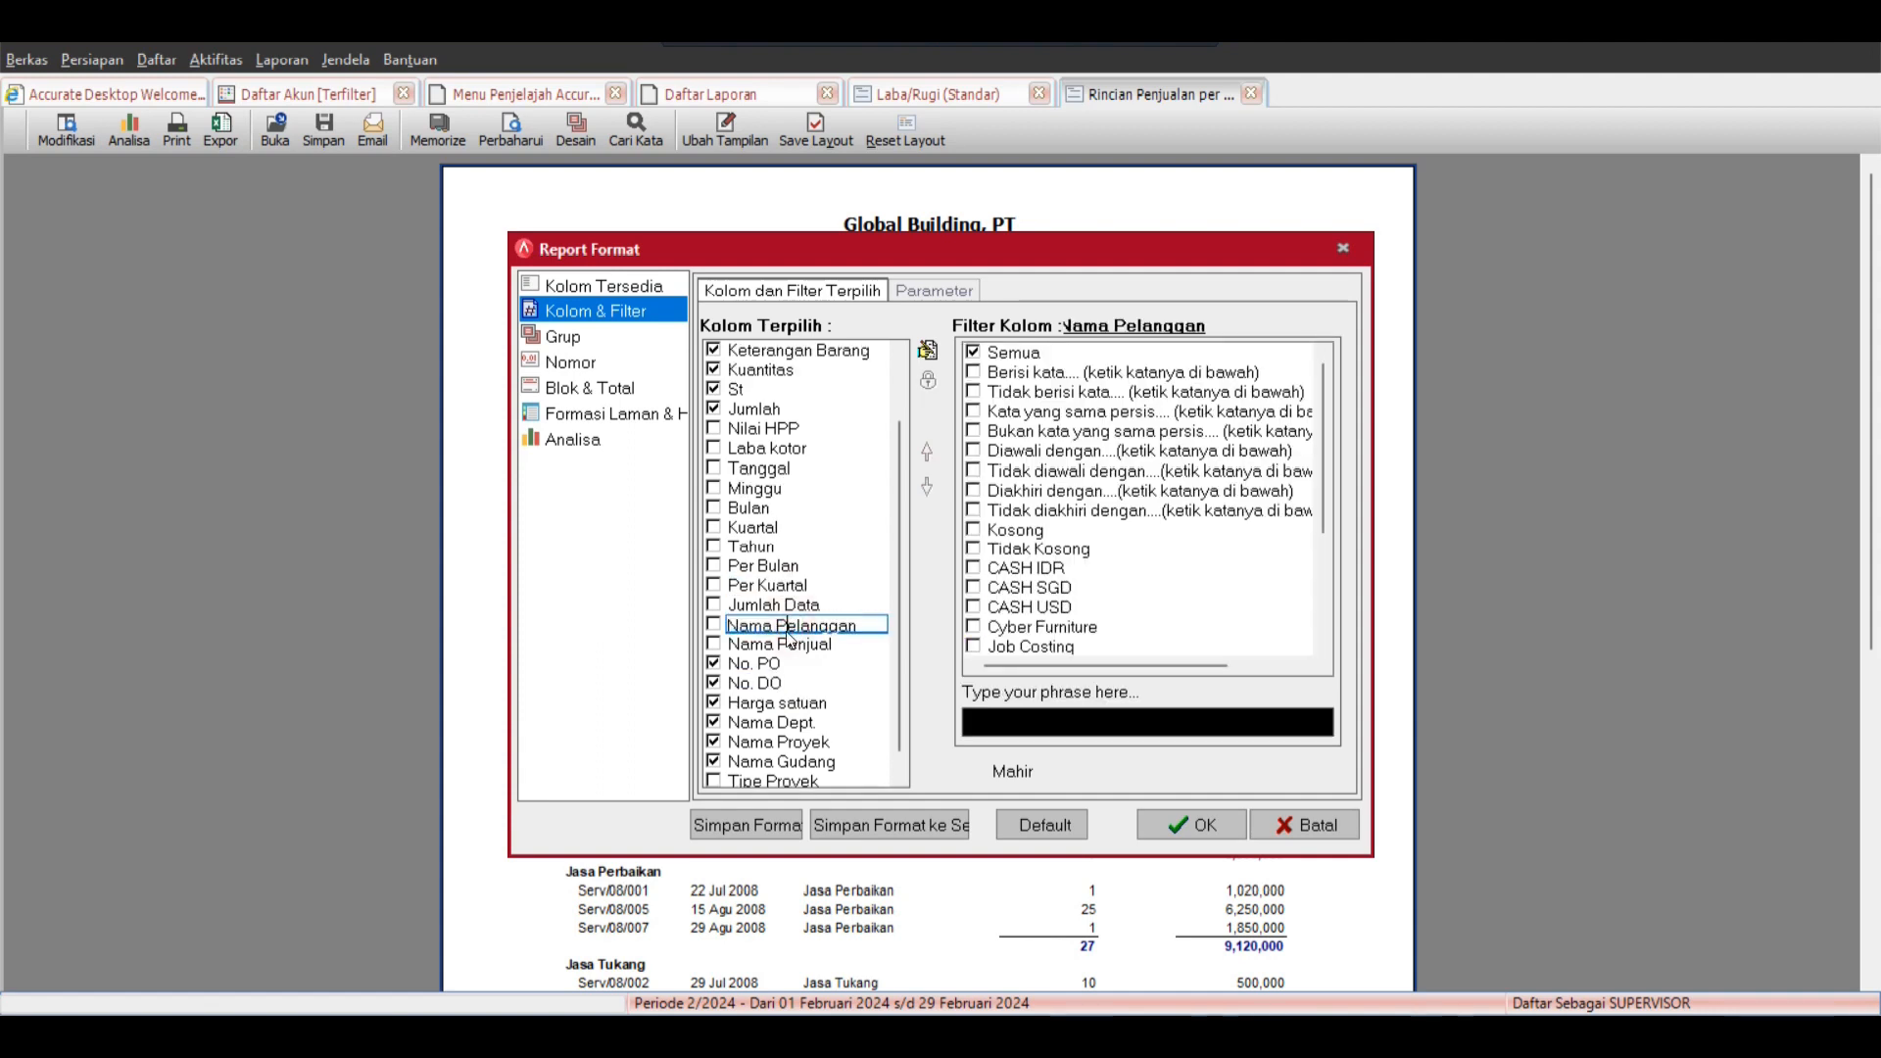
pyautogui.moveTo(779, 628); pyautogui.dragTo(683, 641)
pyautogui.press('BackSpace')
pyautogui.click(767, 644)
pyautogui.click(767, 643)
pyautogui.moveTo(779, 642); pyautogui.dragTo(675, 648)
pyautogui.press('BackSpace')
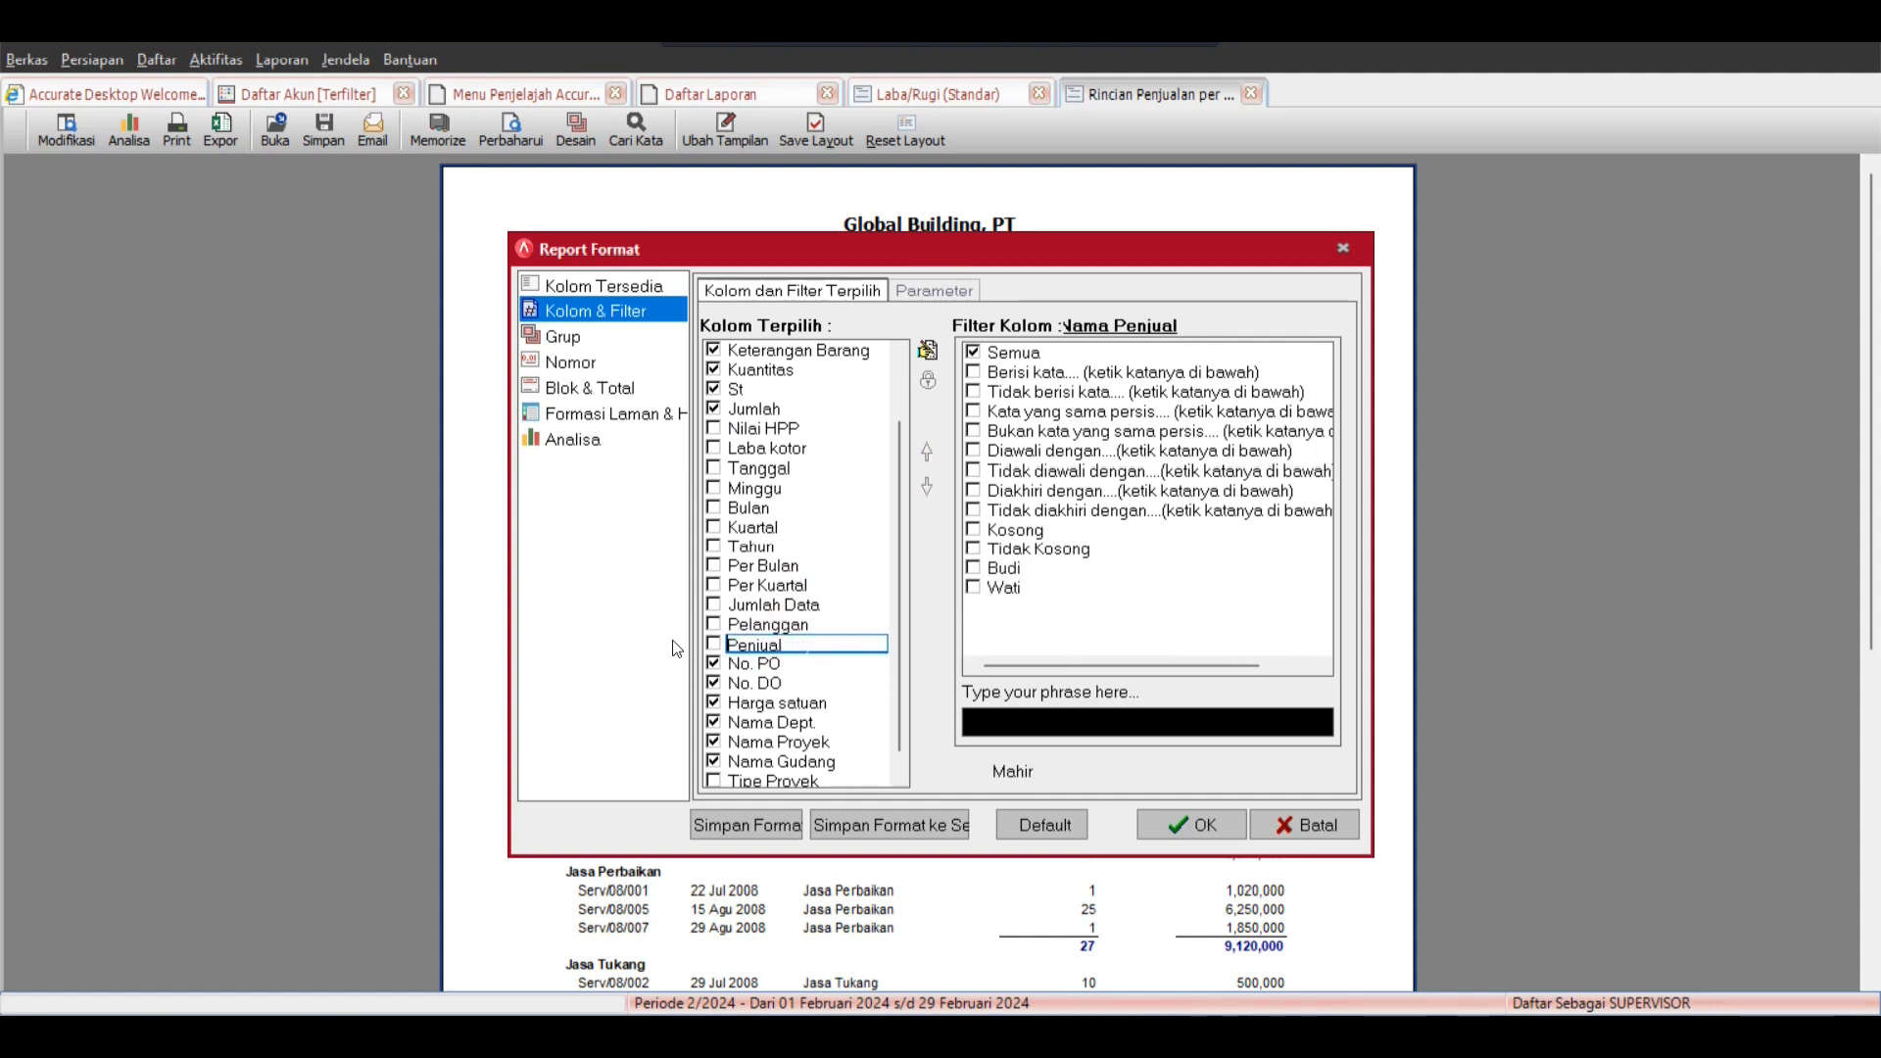
pyautogui.click(713, 625)
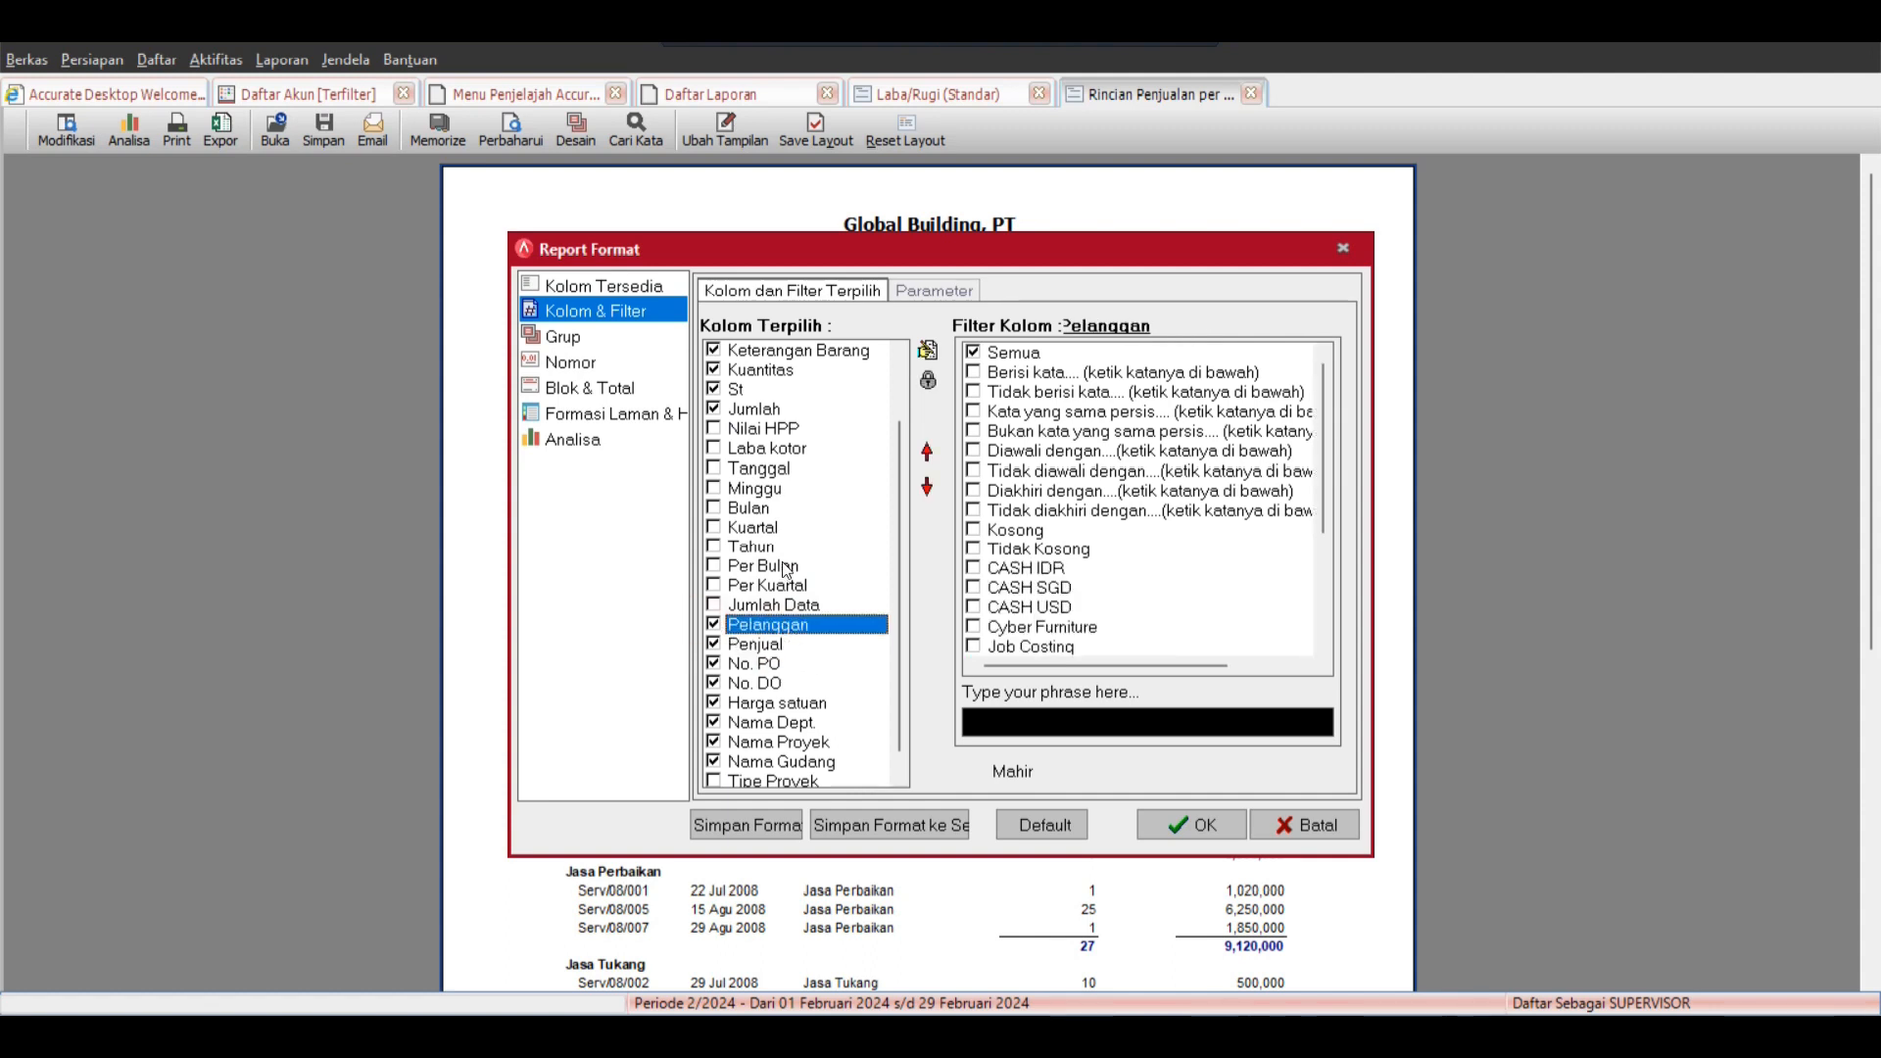
# Move the Harga satuan column up so it sits between St and Jumlah.
pyautogui.scroll(-1, 826, 607)
pyautogui.click(780, 686)
pyautogui.click(937, 448)
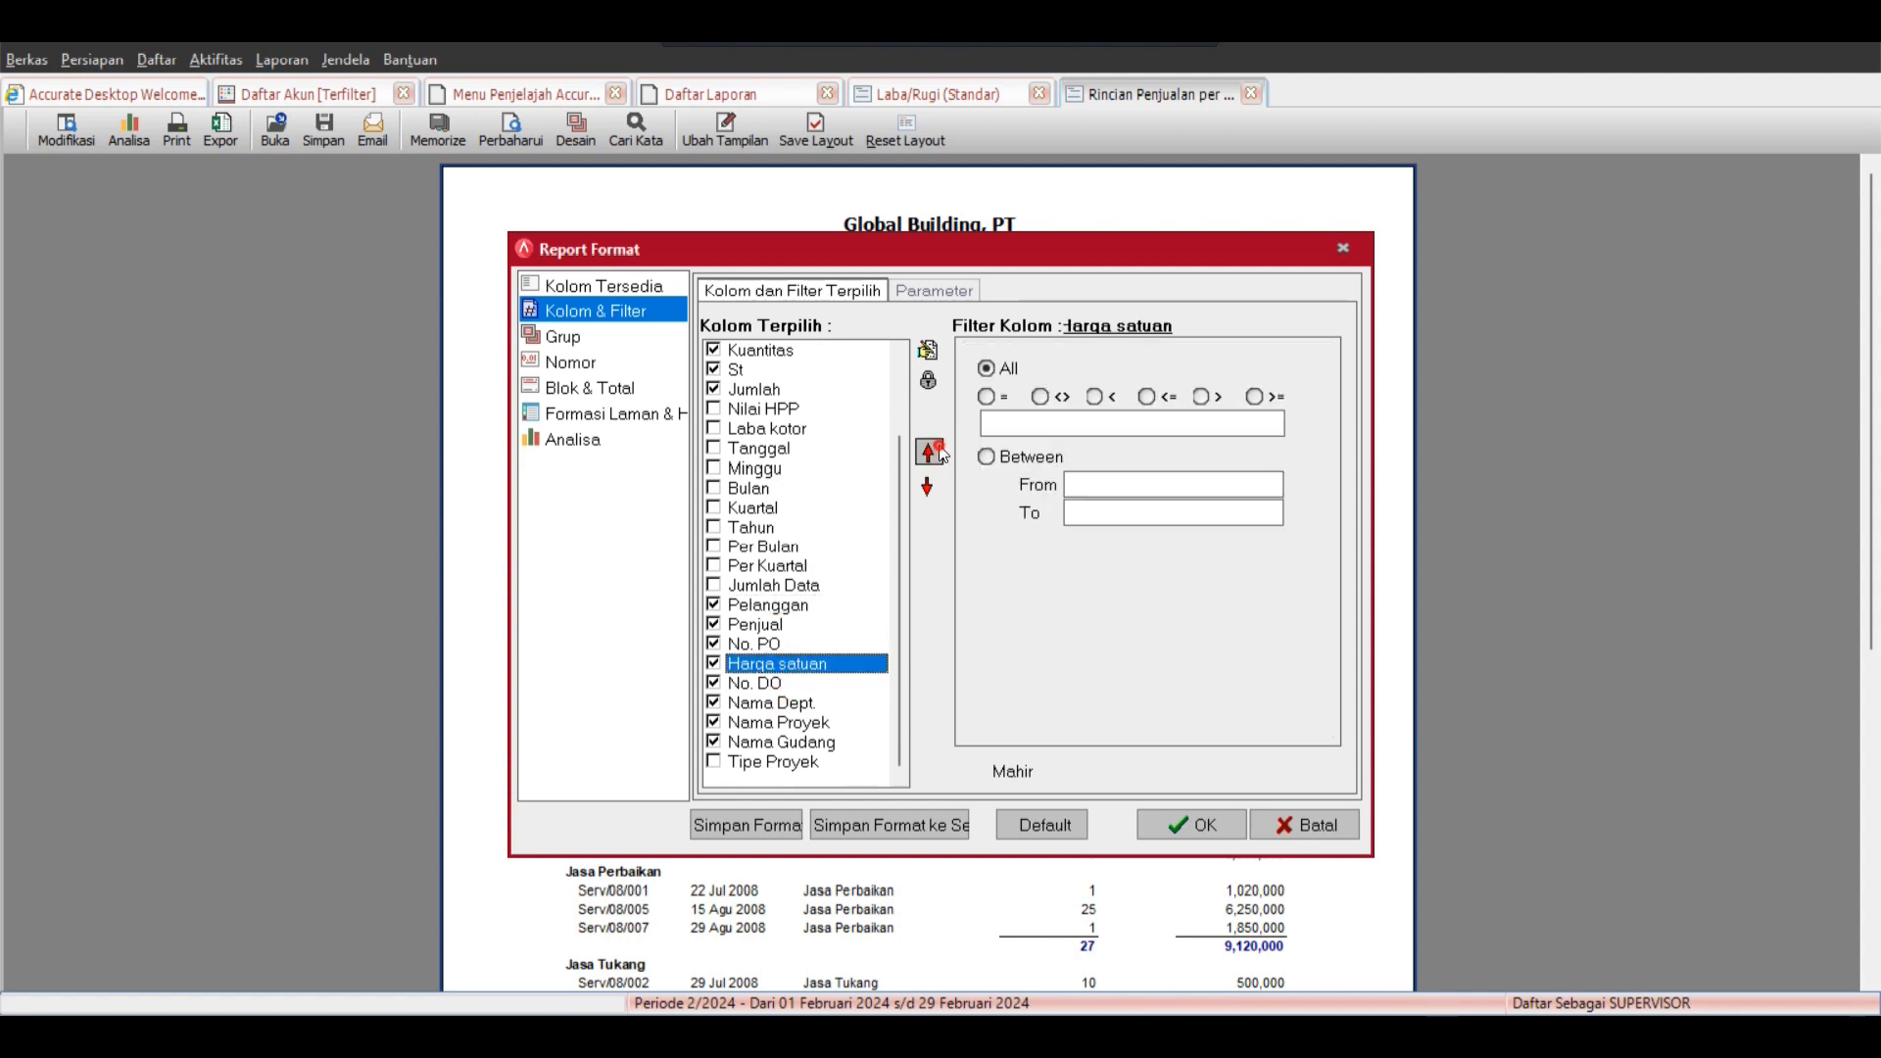
pyautogui.doubleClick(937, 449)
pyautogui.doubleClick(938, 449)
pyautogui.doubleClick(938, 449)
pyautogui.click(939, 448)
pyautogui.doubleClick(939, 449)
pyautogui.doubleClick(938, 449)
pyautogui.doubleClick(938, 449)
pyautogui.click(939, 449)
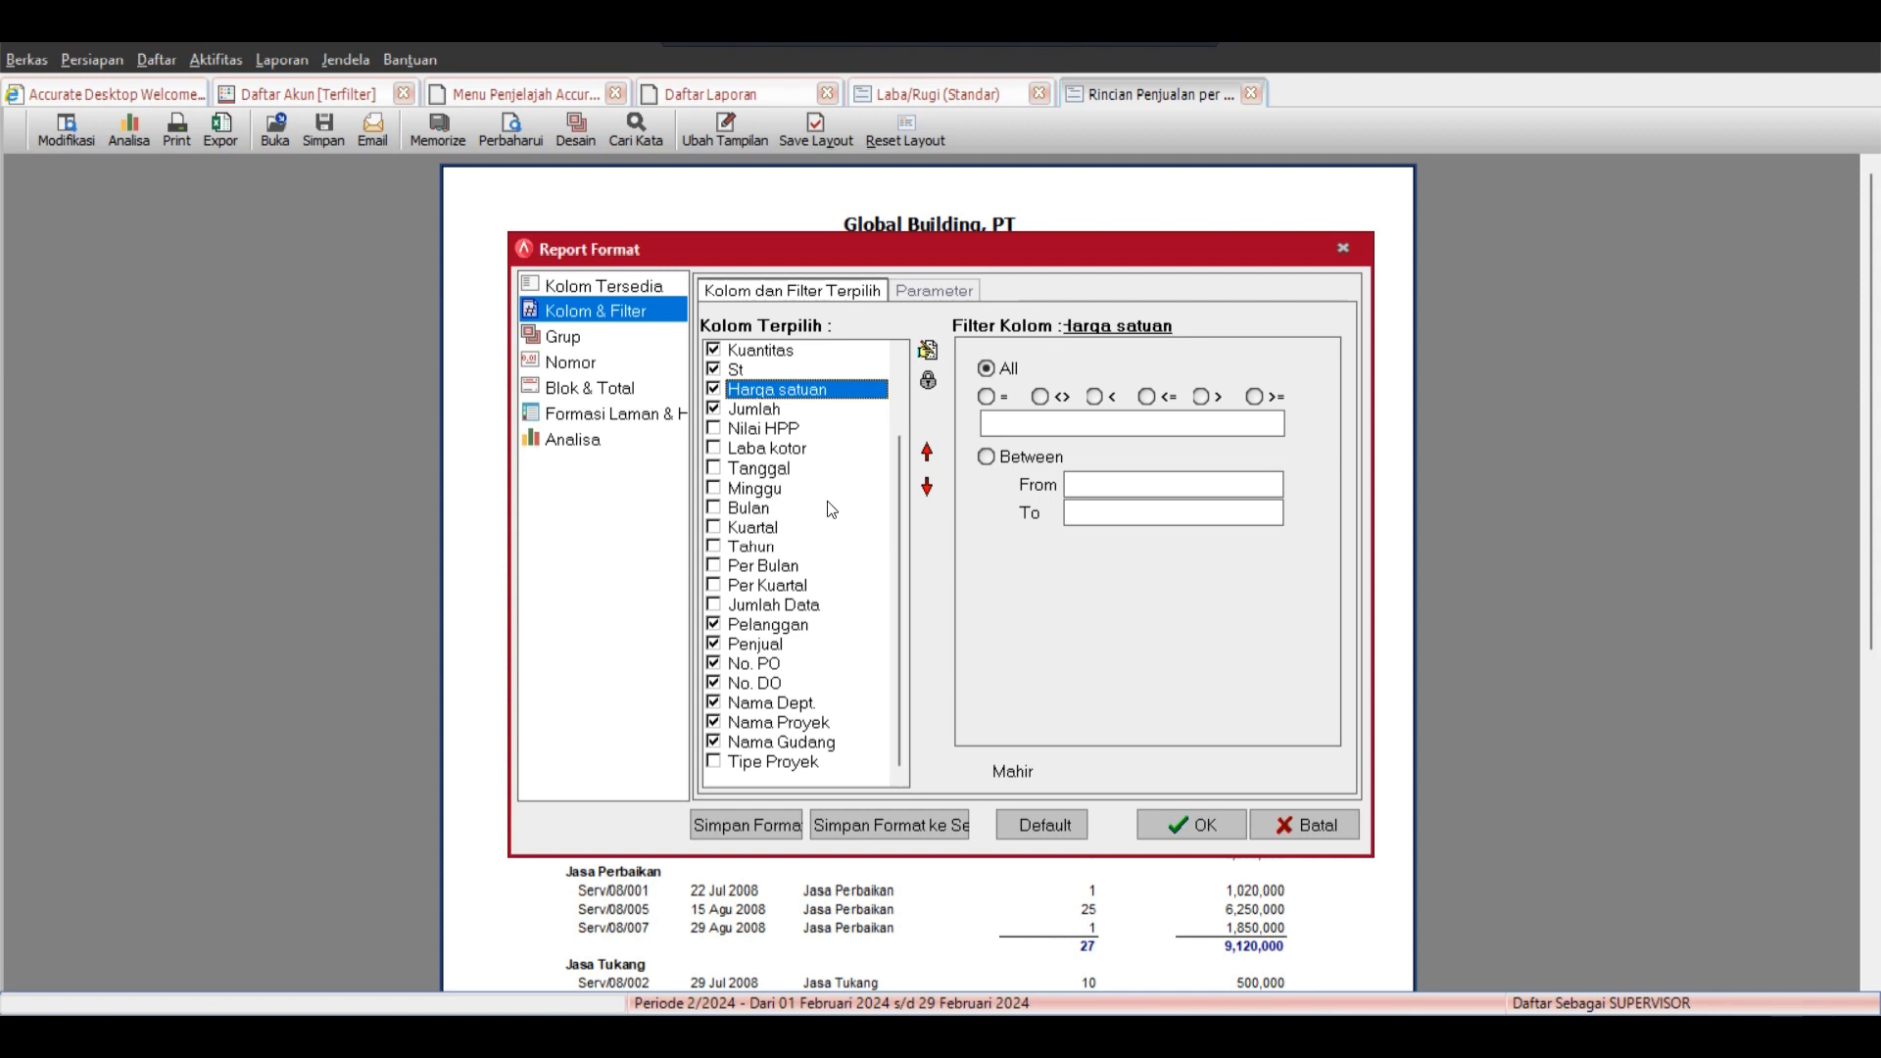
# Set the report's page orientation to Mendatar, turn off the Tampilkan kolom rata tengah option, and apply the format.
pyautogui.click(654, 417)
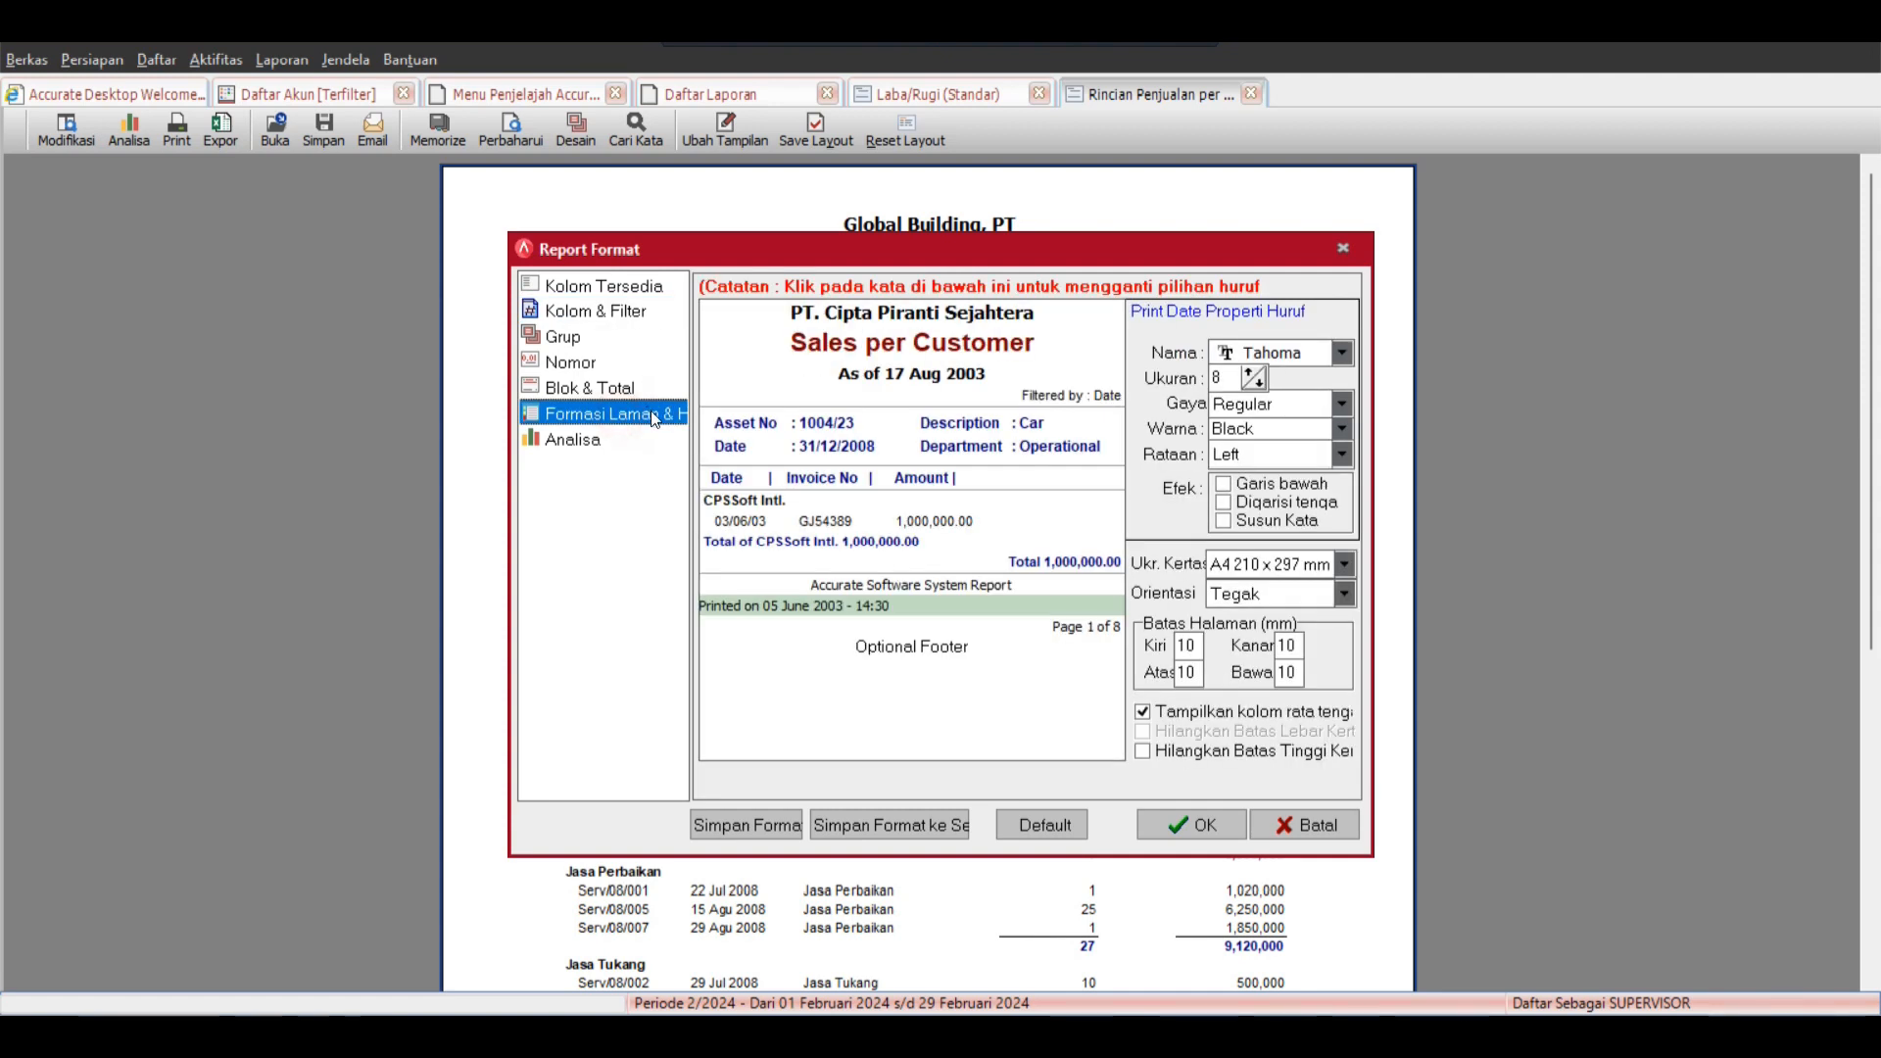
pyautogui.click(1147, 707)
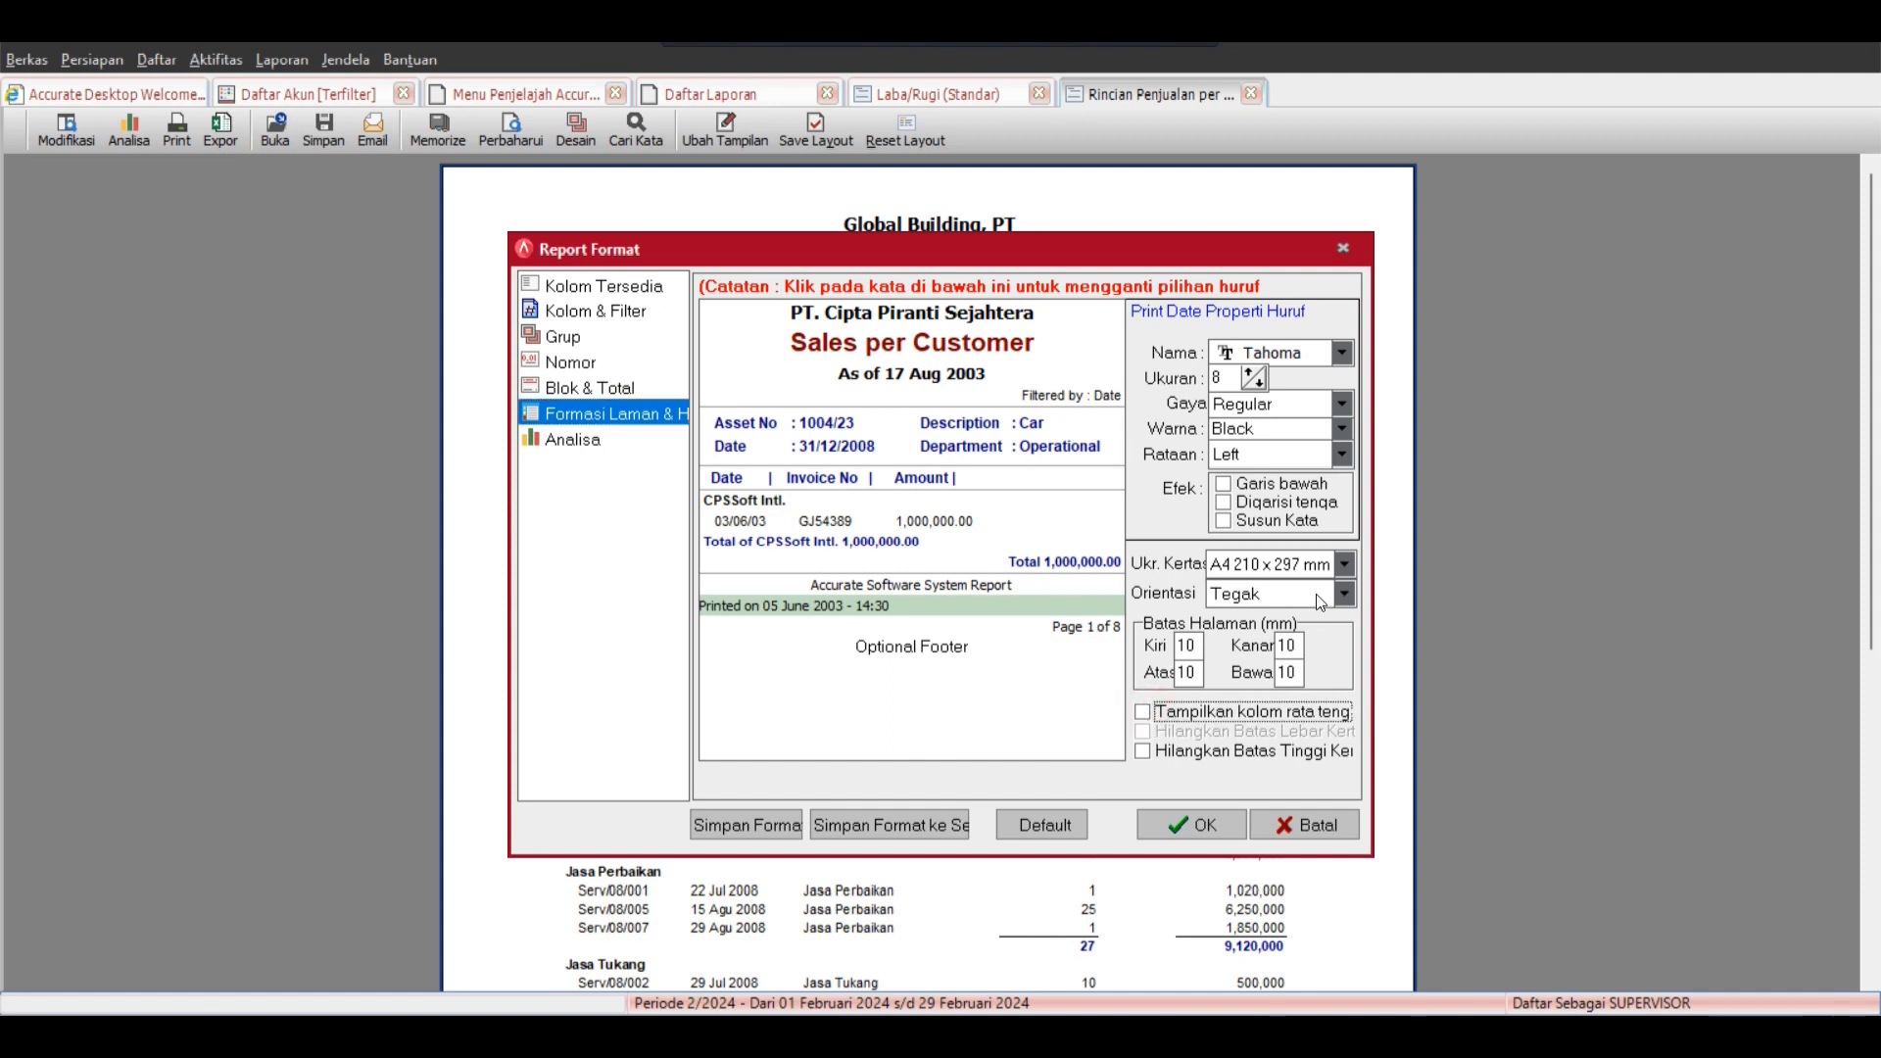
pyautogui.click(1264, 593)
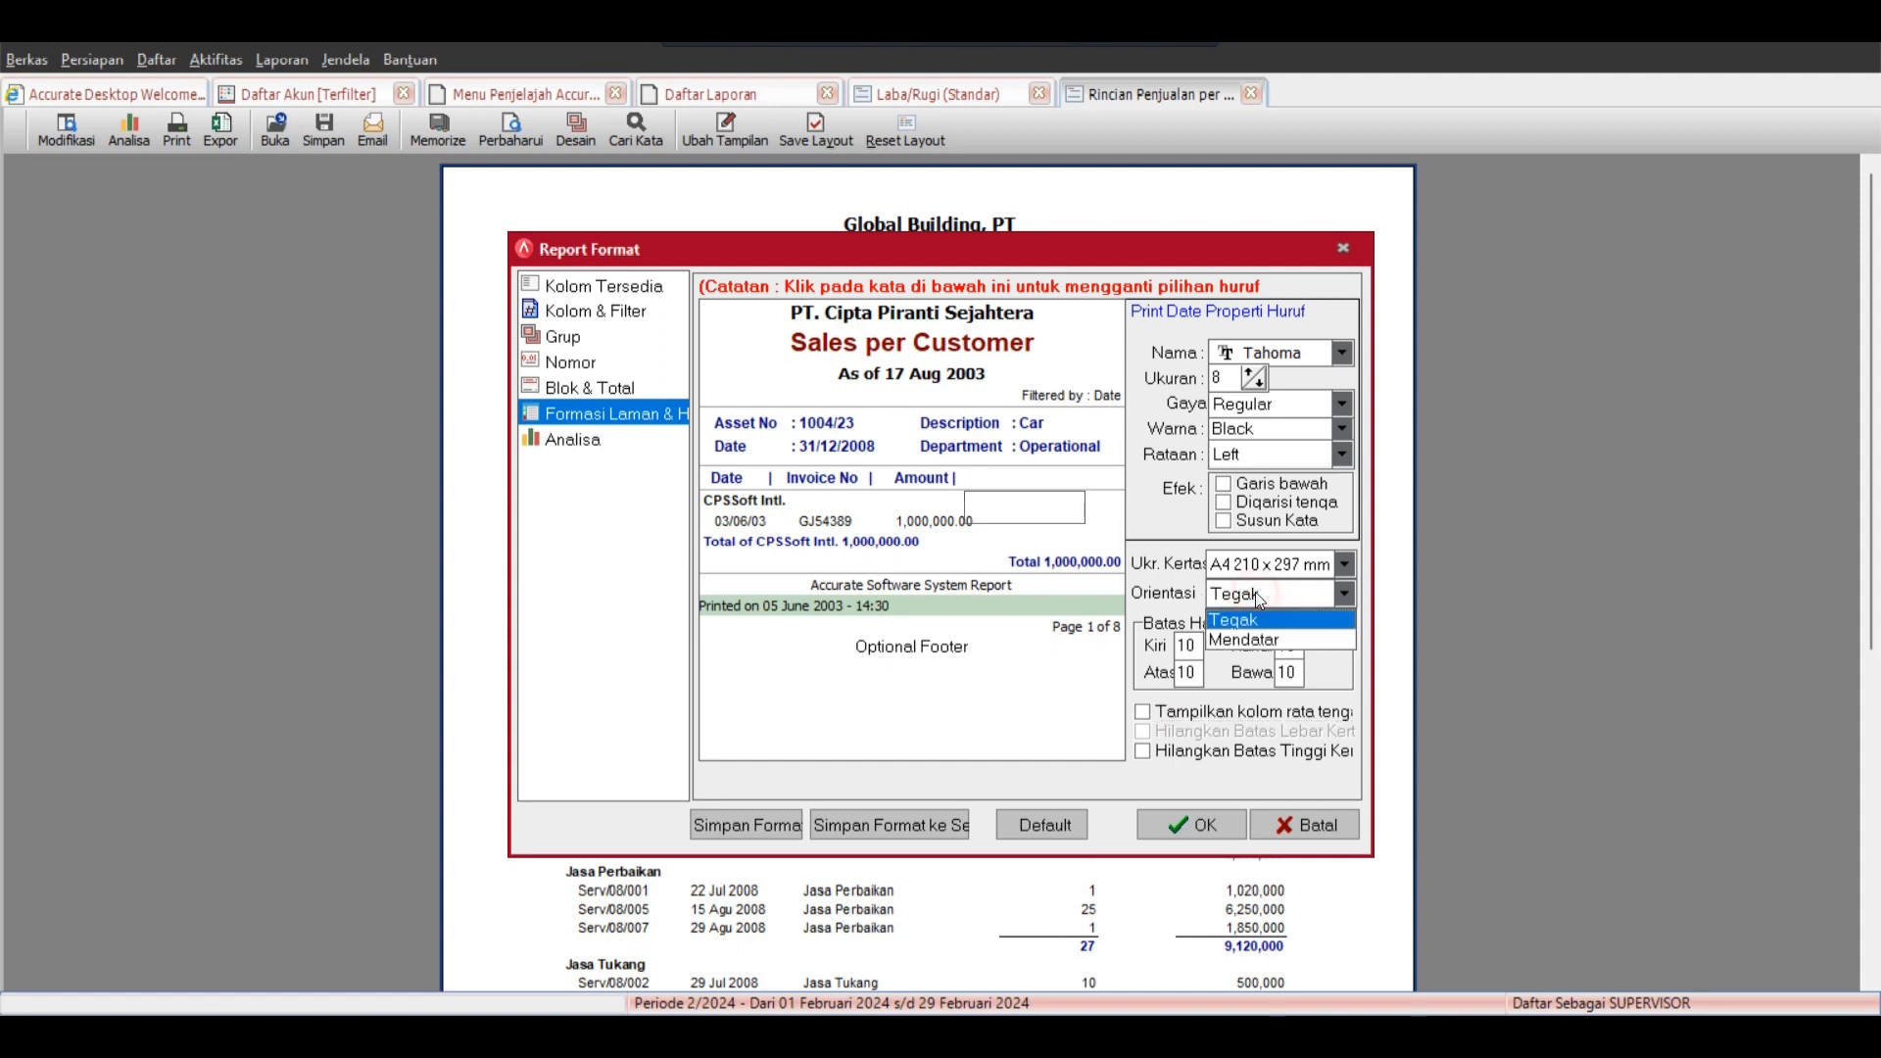
pyautogui.click(1241, 642)
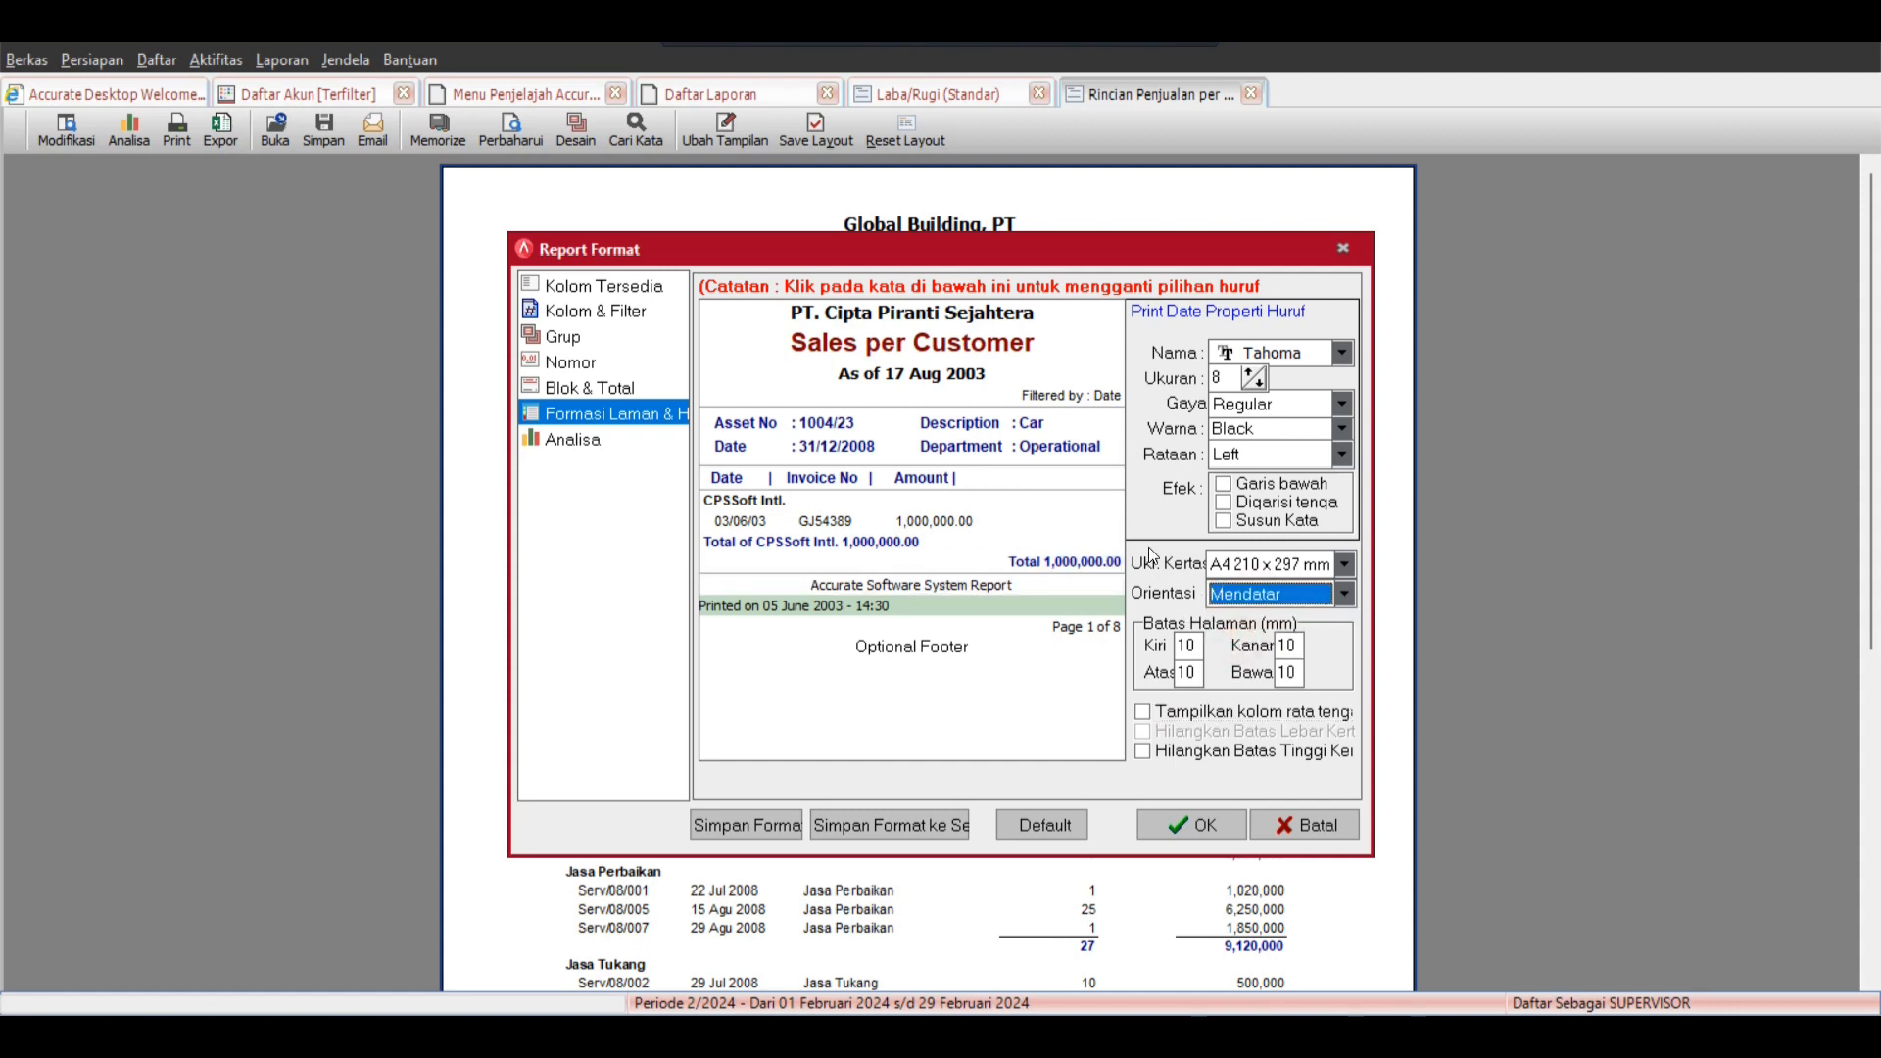
pyautogui.click(588, 388)
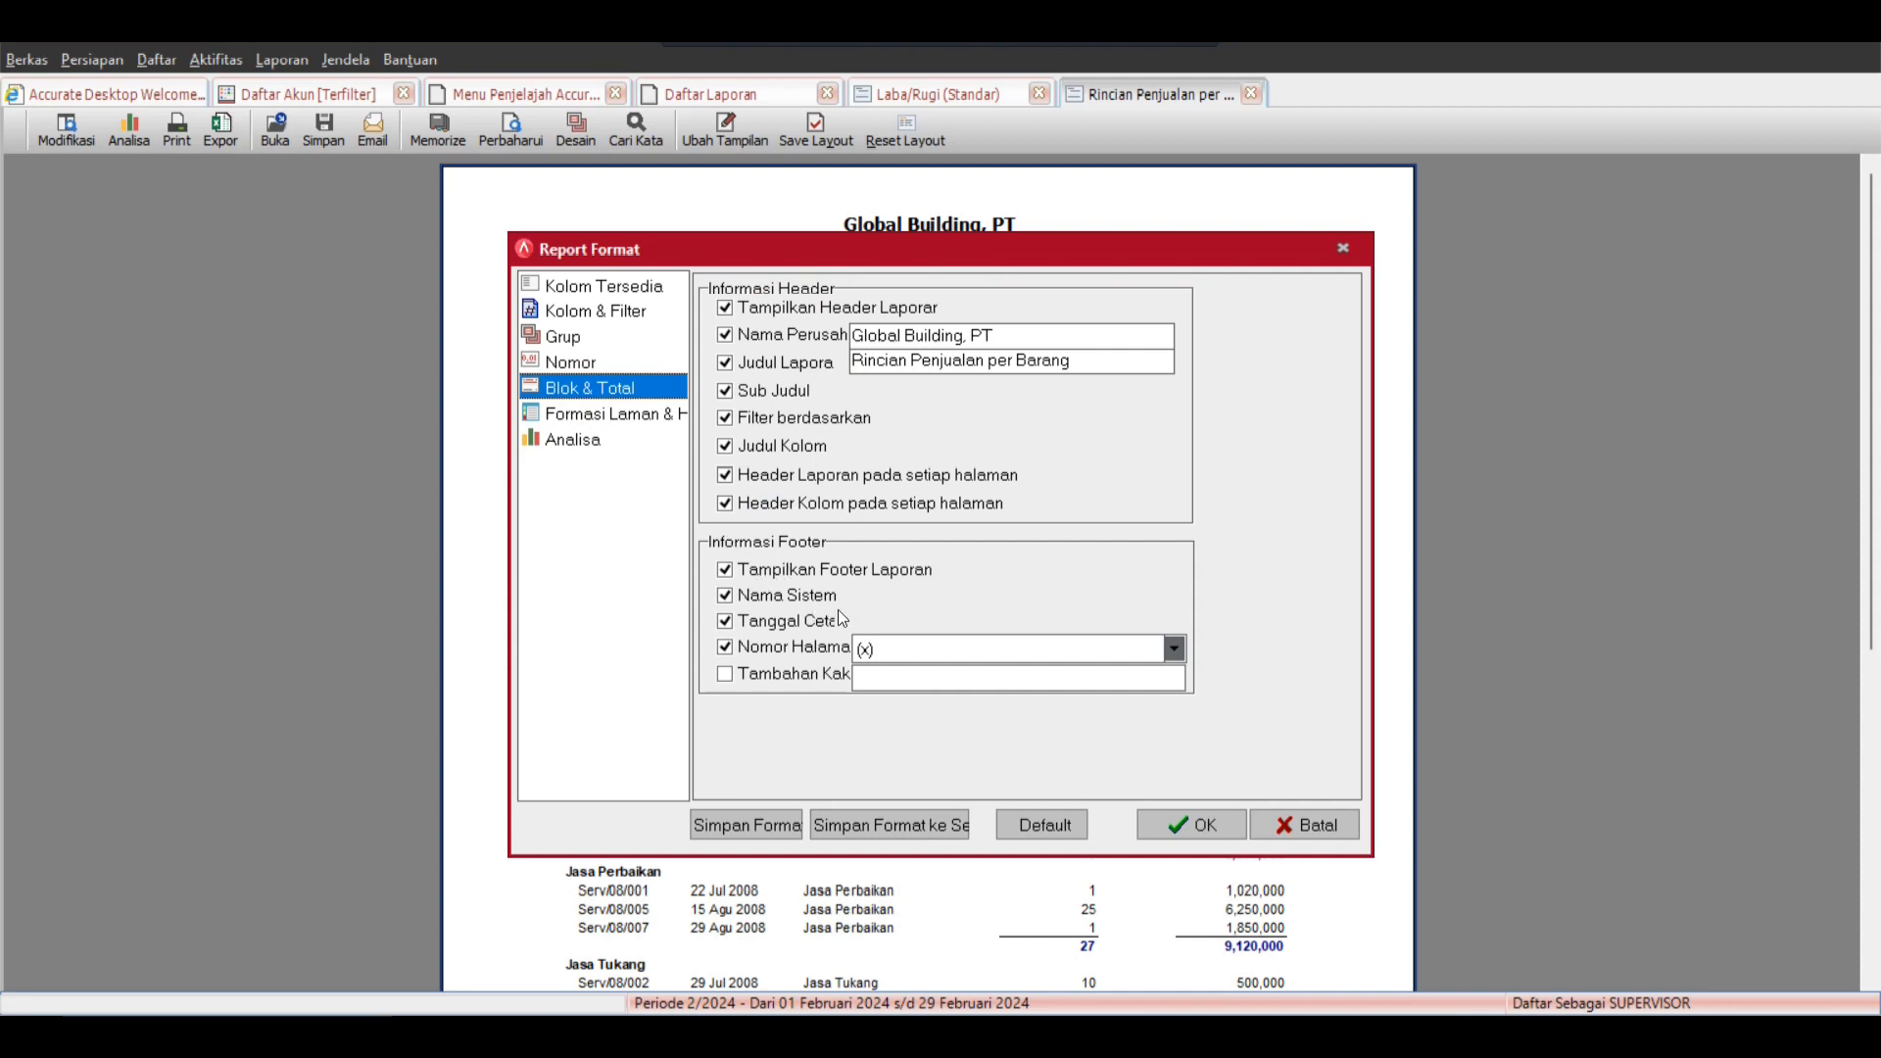
pyautogui.click(1191, 825)
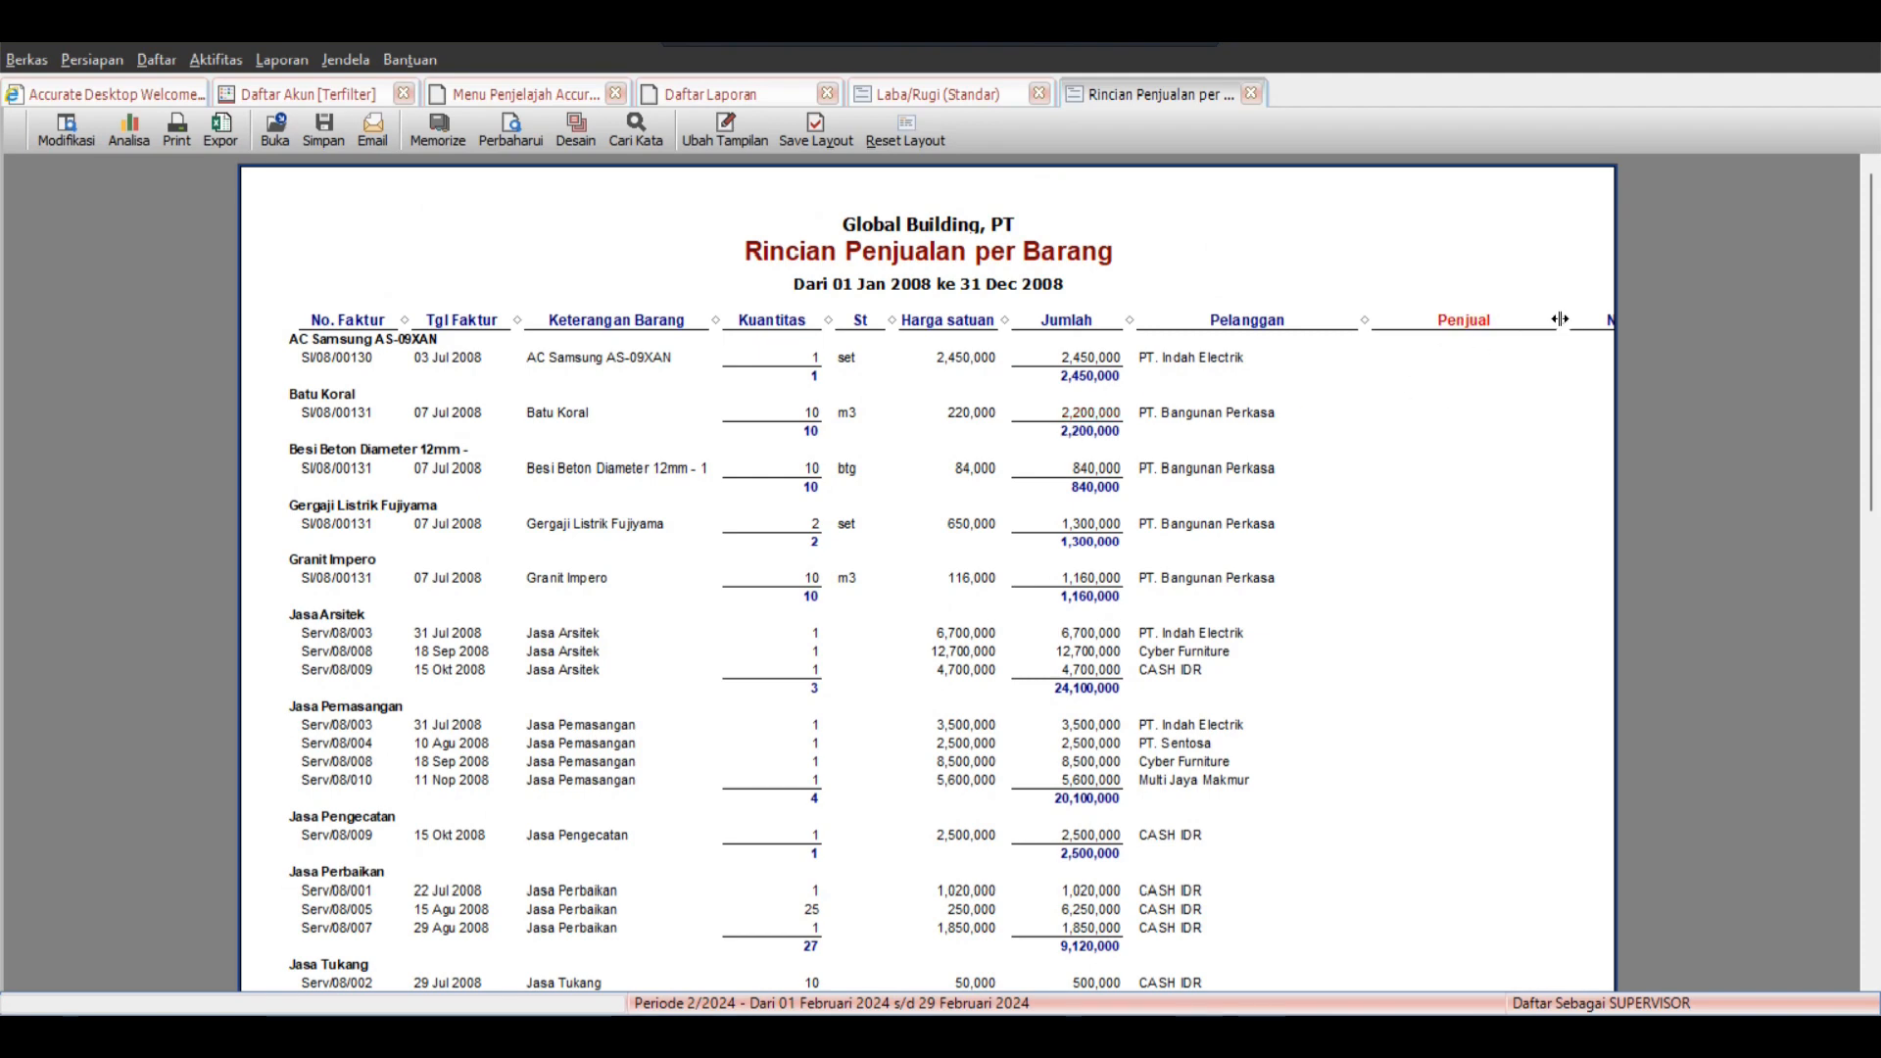
# Narrow the Penjual, Pelanggan, No. PO and Keterangan Barang columns so the No. DO column fits on the page.
pyautogui.moveTo(1560, 319); pyautogui.dragTo(1506, 318)
pyautogui.moveTo(1367, 318); pyautogui.dragTo(1311, 319)
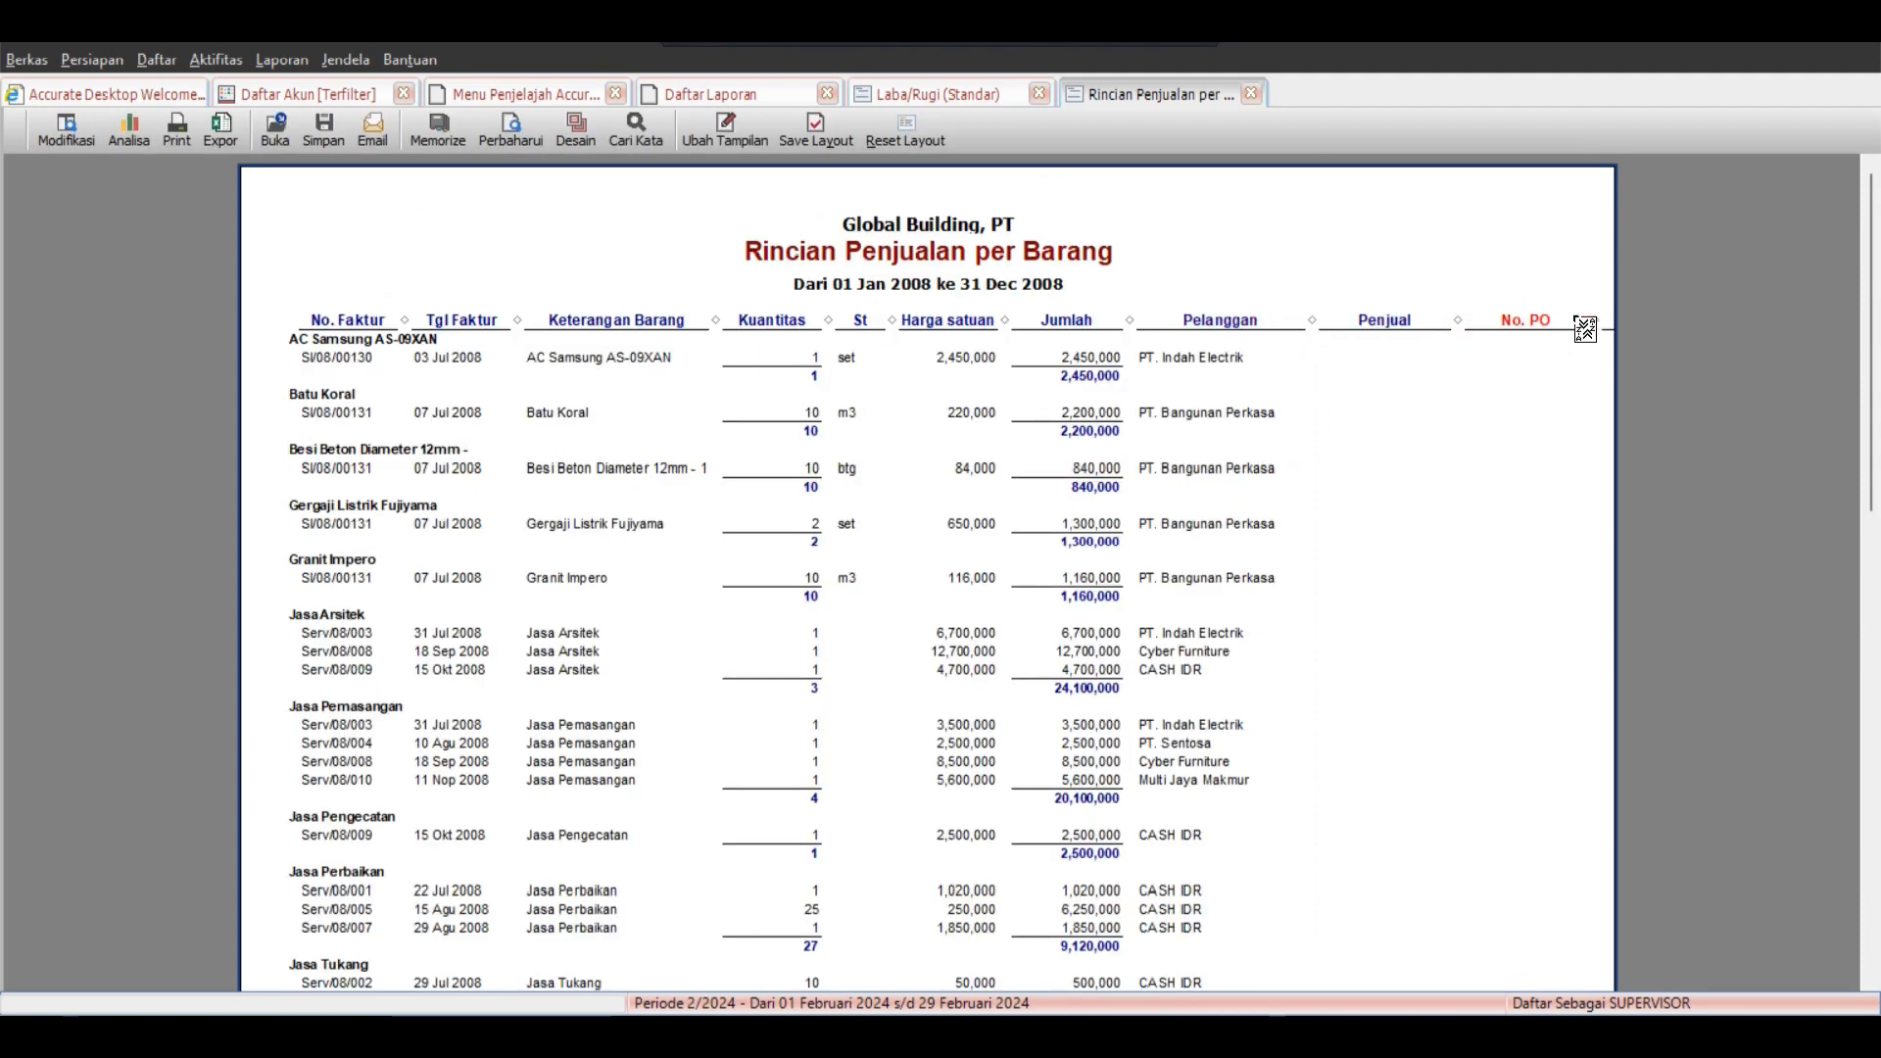
pyautogui.moveTo(1585, 323); pyautogui.dragTo(1546, 323)
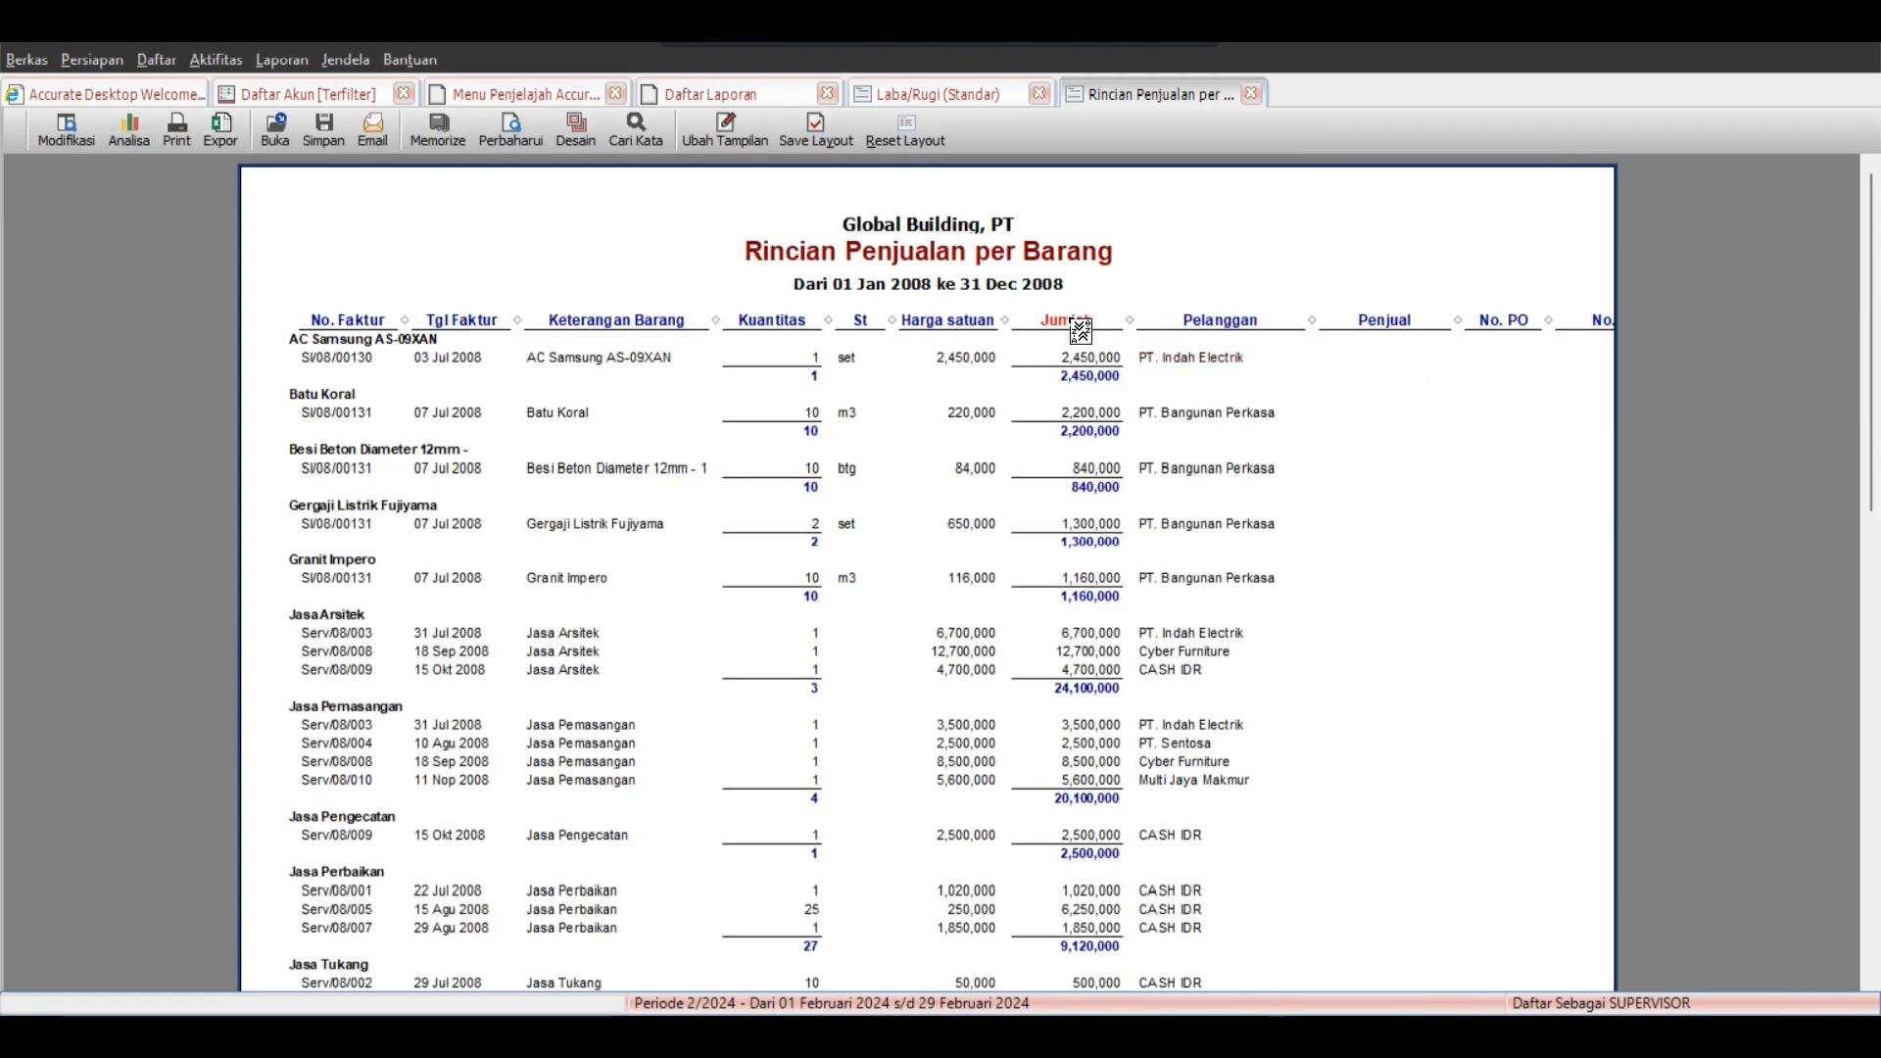
pyautogui.moveTo(715, 317); pyautogui.dragTo(636, 317)
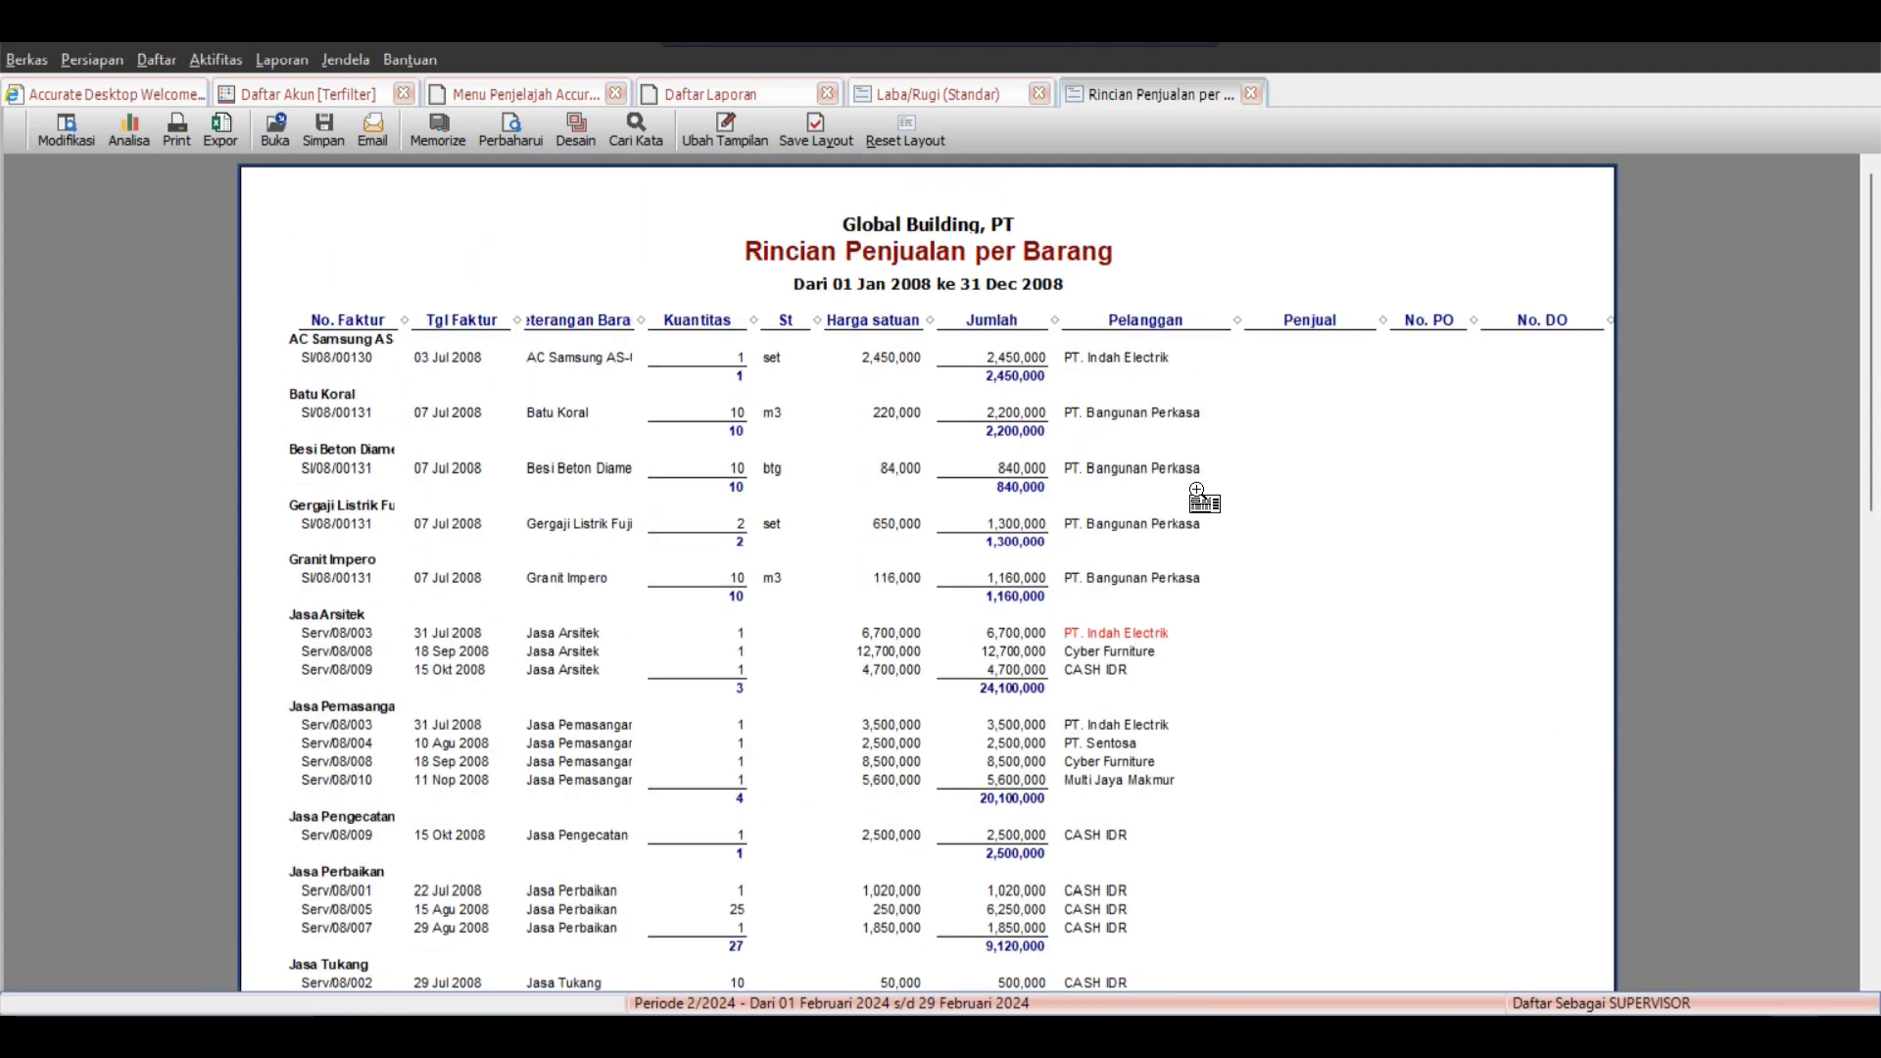
# Examine both pages of the item sales detail report and how its rows are grouped by item.
pyautogui.scroll(-10, 1197, 494)
pyautogui.scroll(5, 1197, 495)
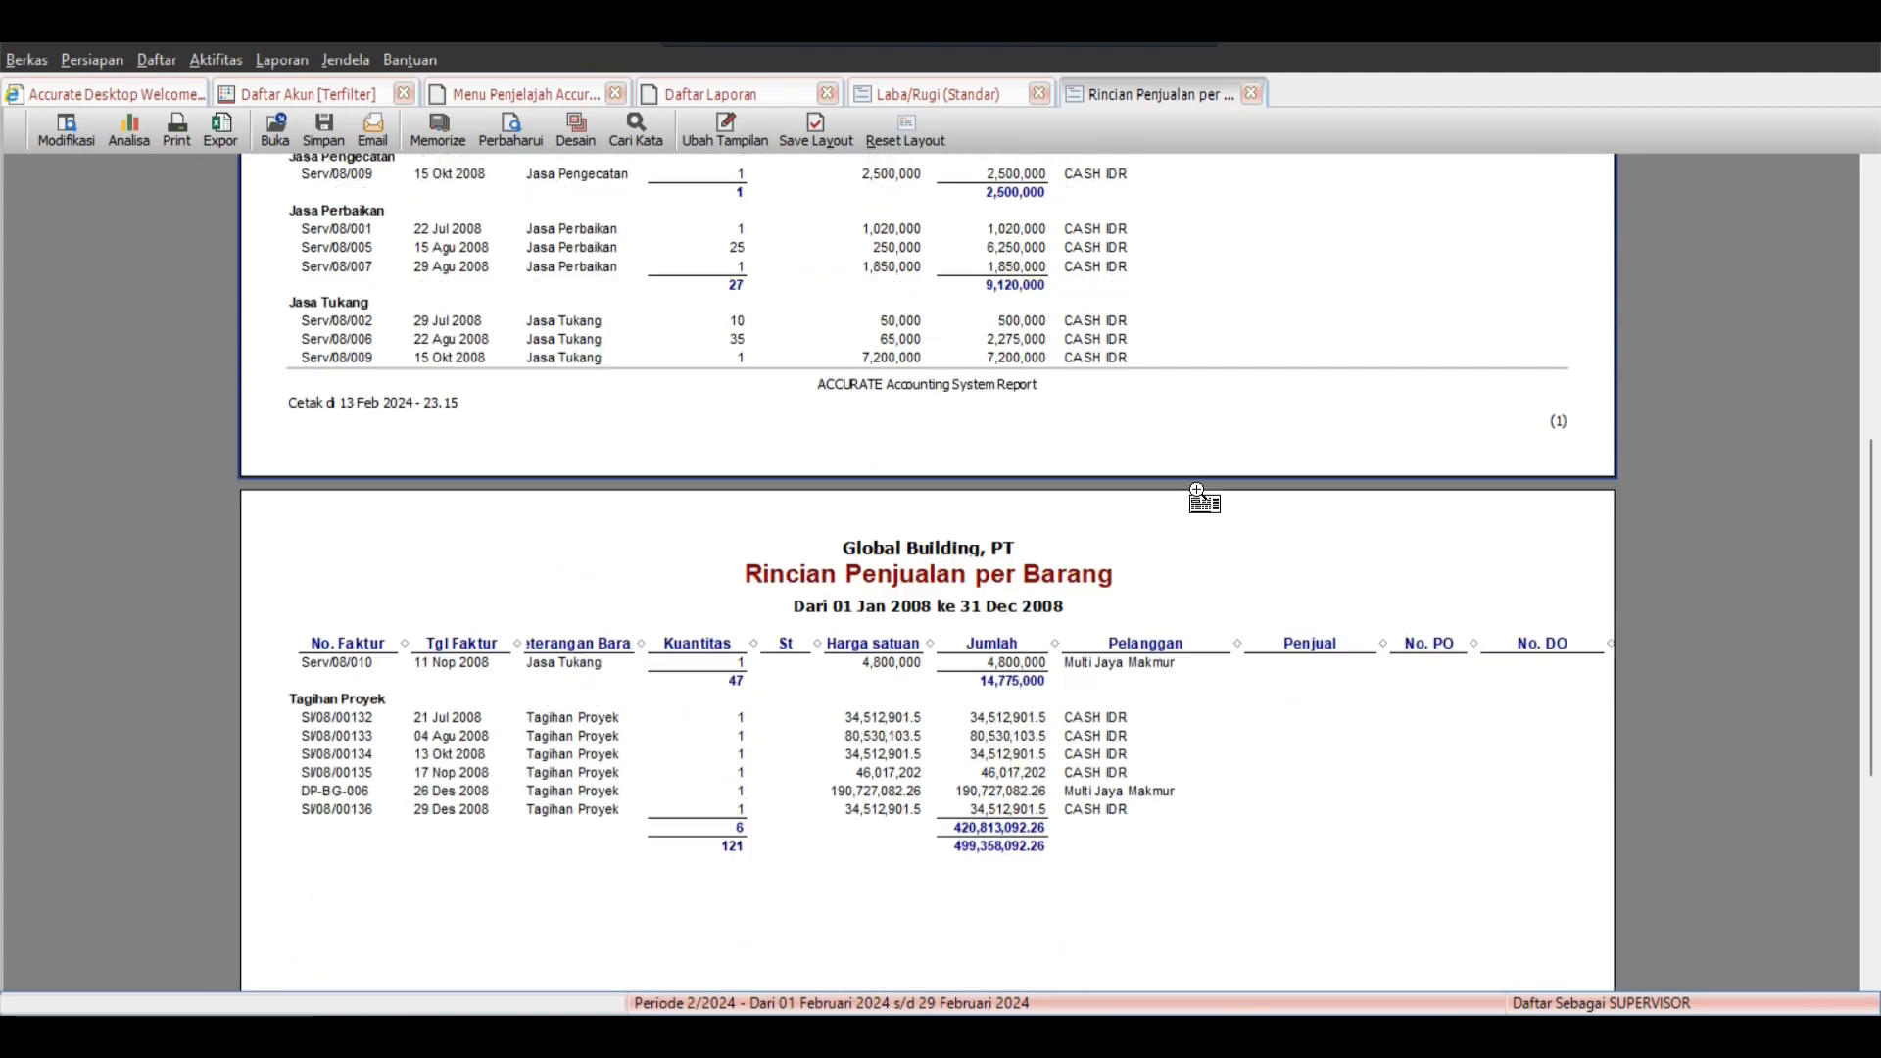
pyautogui.scroll(5, 1198, 495)
pyautogui.scroll(-3, 474, 468)
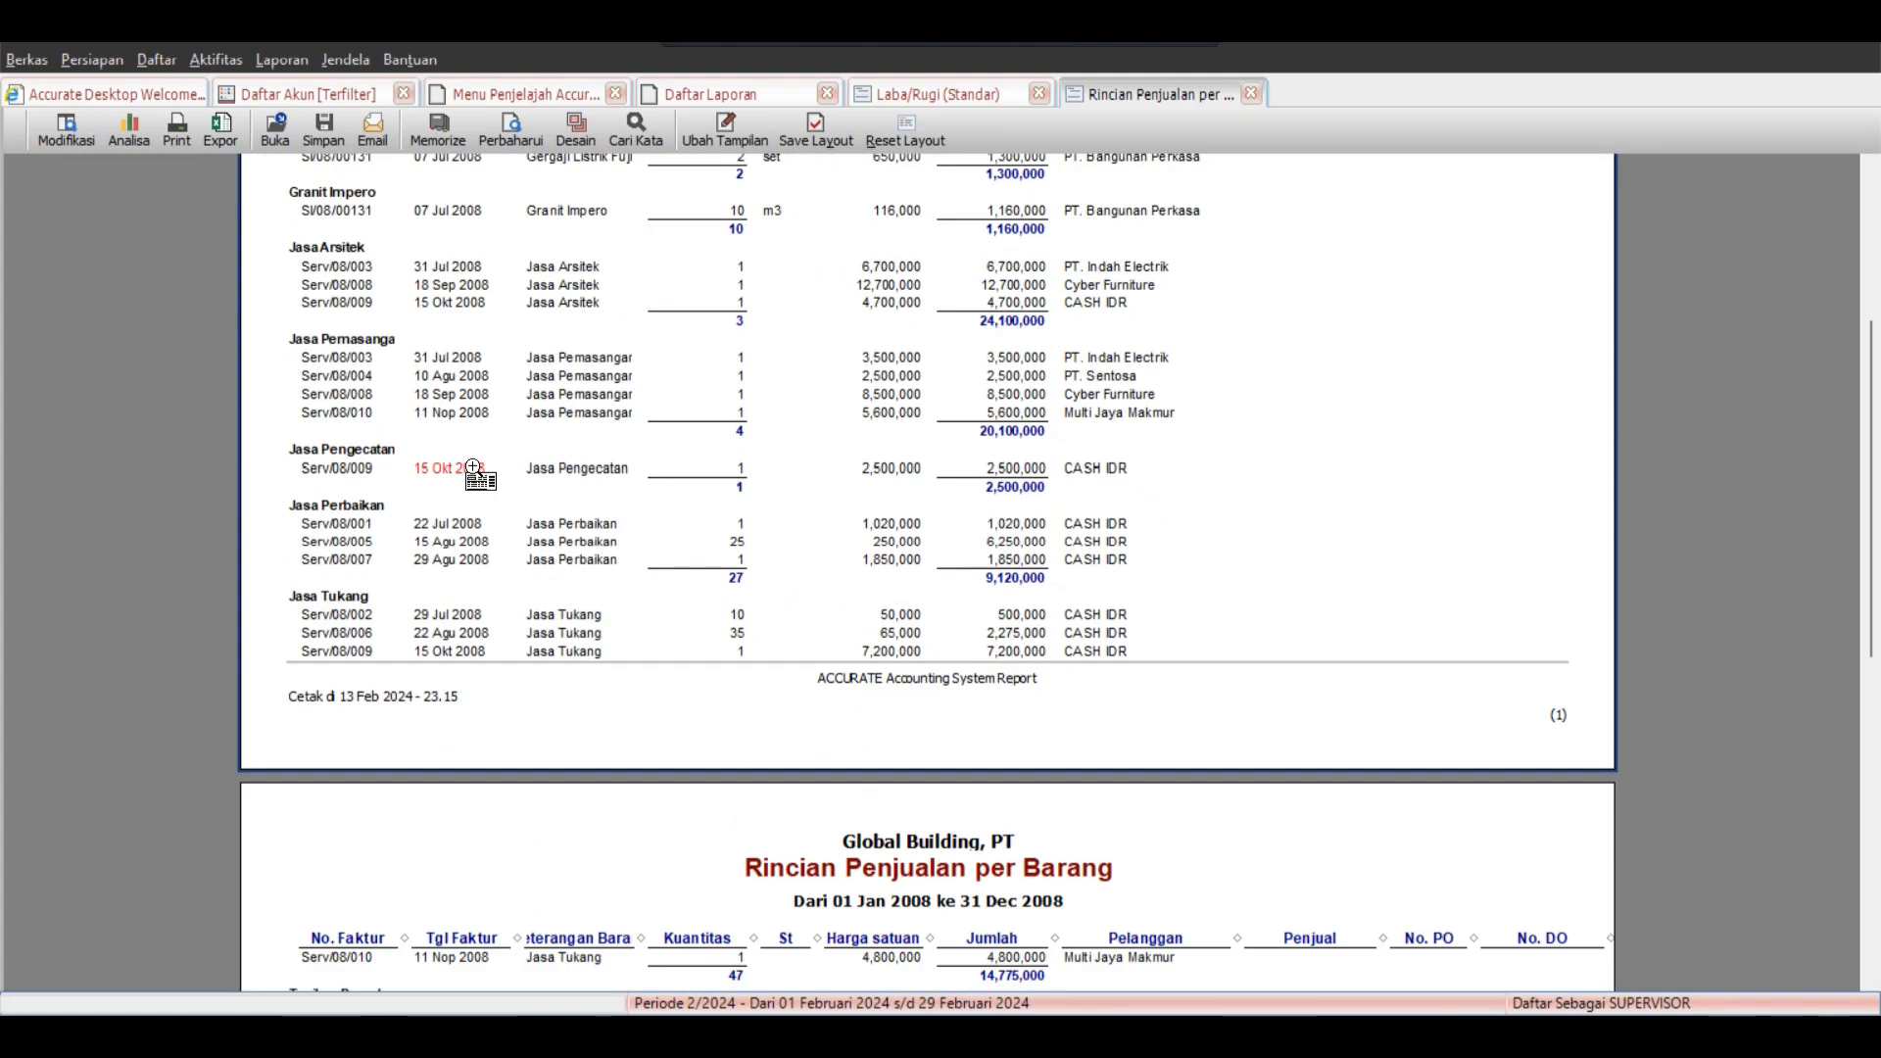
pyautogui.scroll(3, 473, 469)
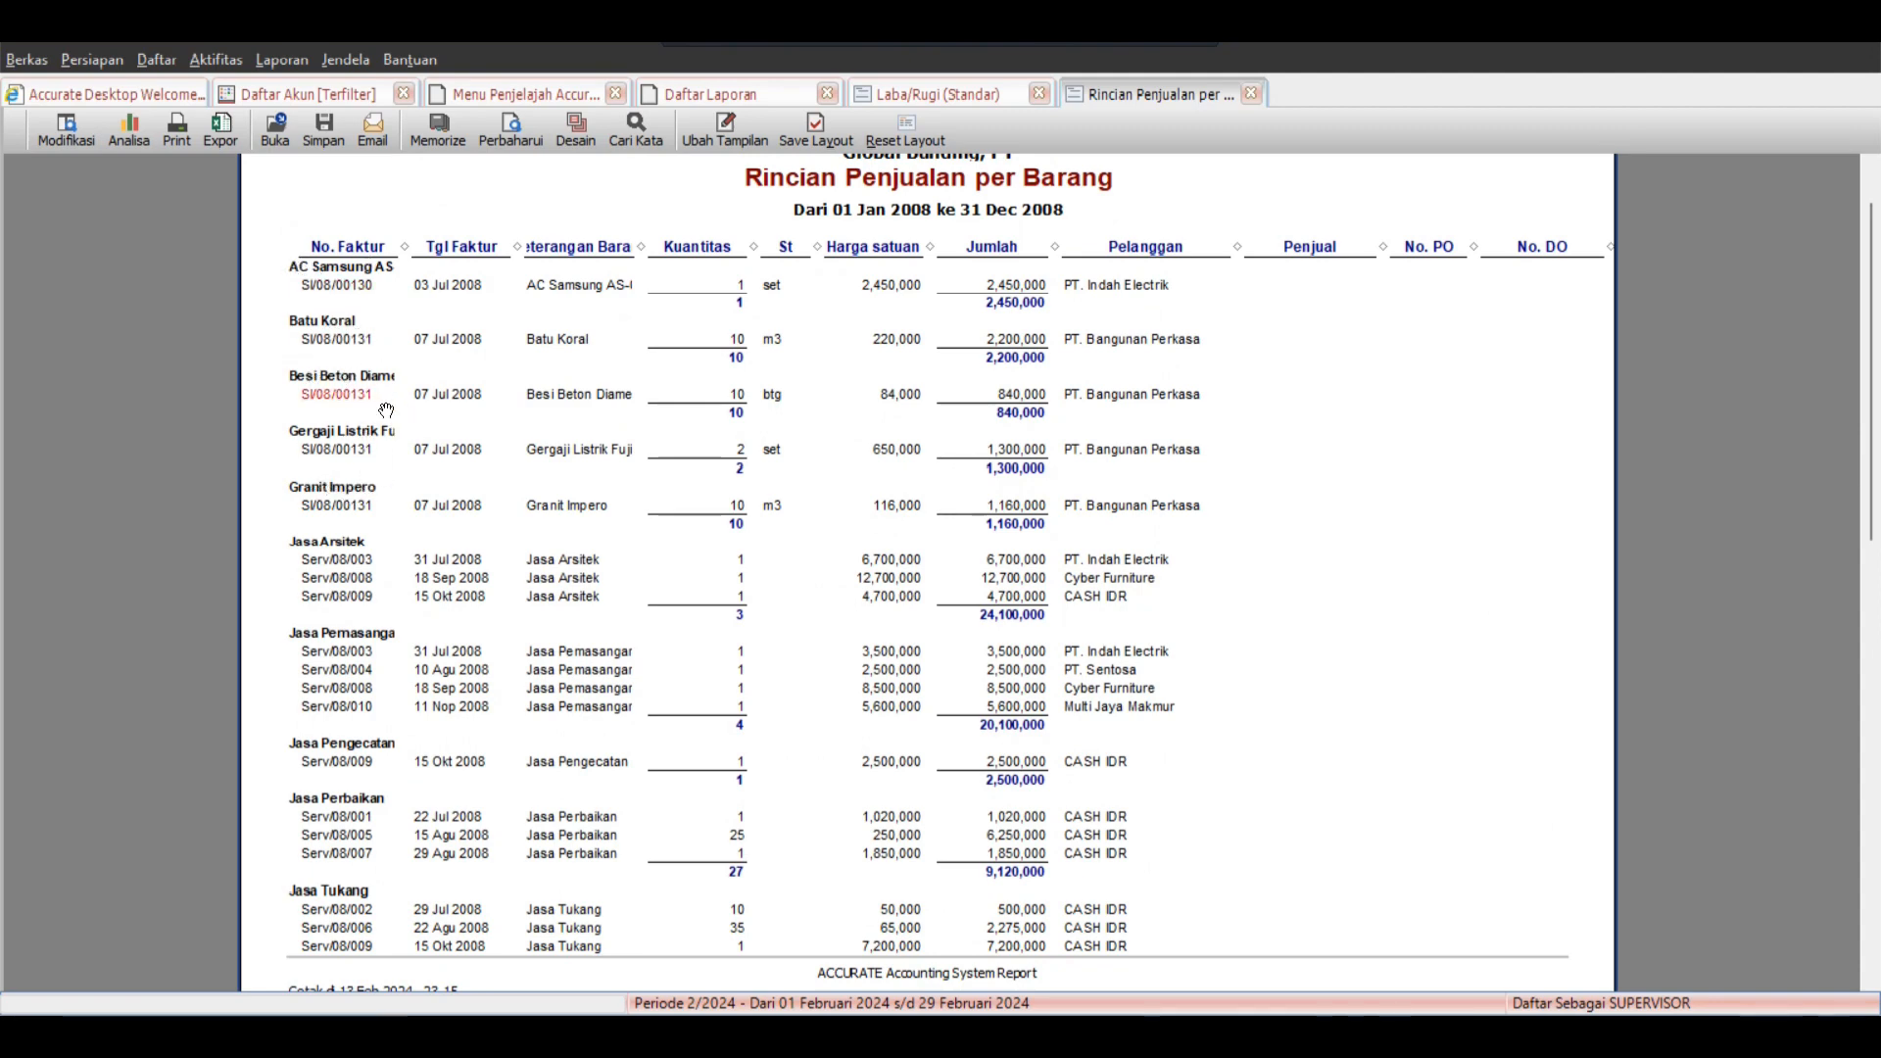
pyautogui.scroll(-1, 632, 411)
pyautogui.scroll(2, 995, 428)
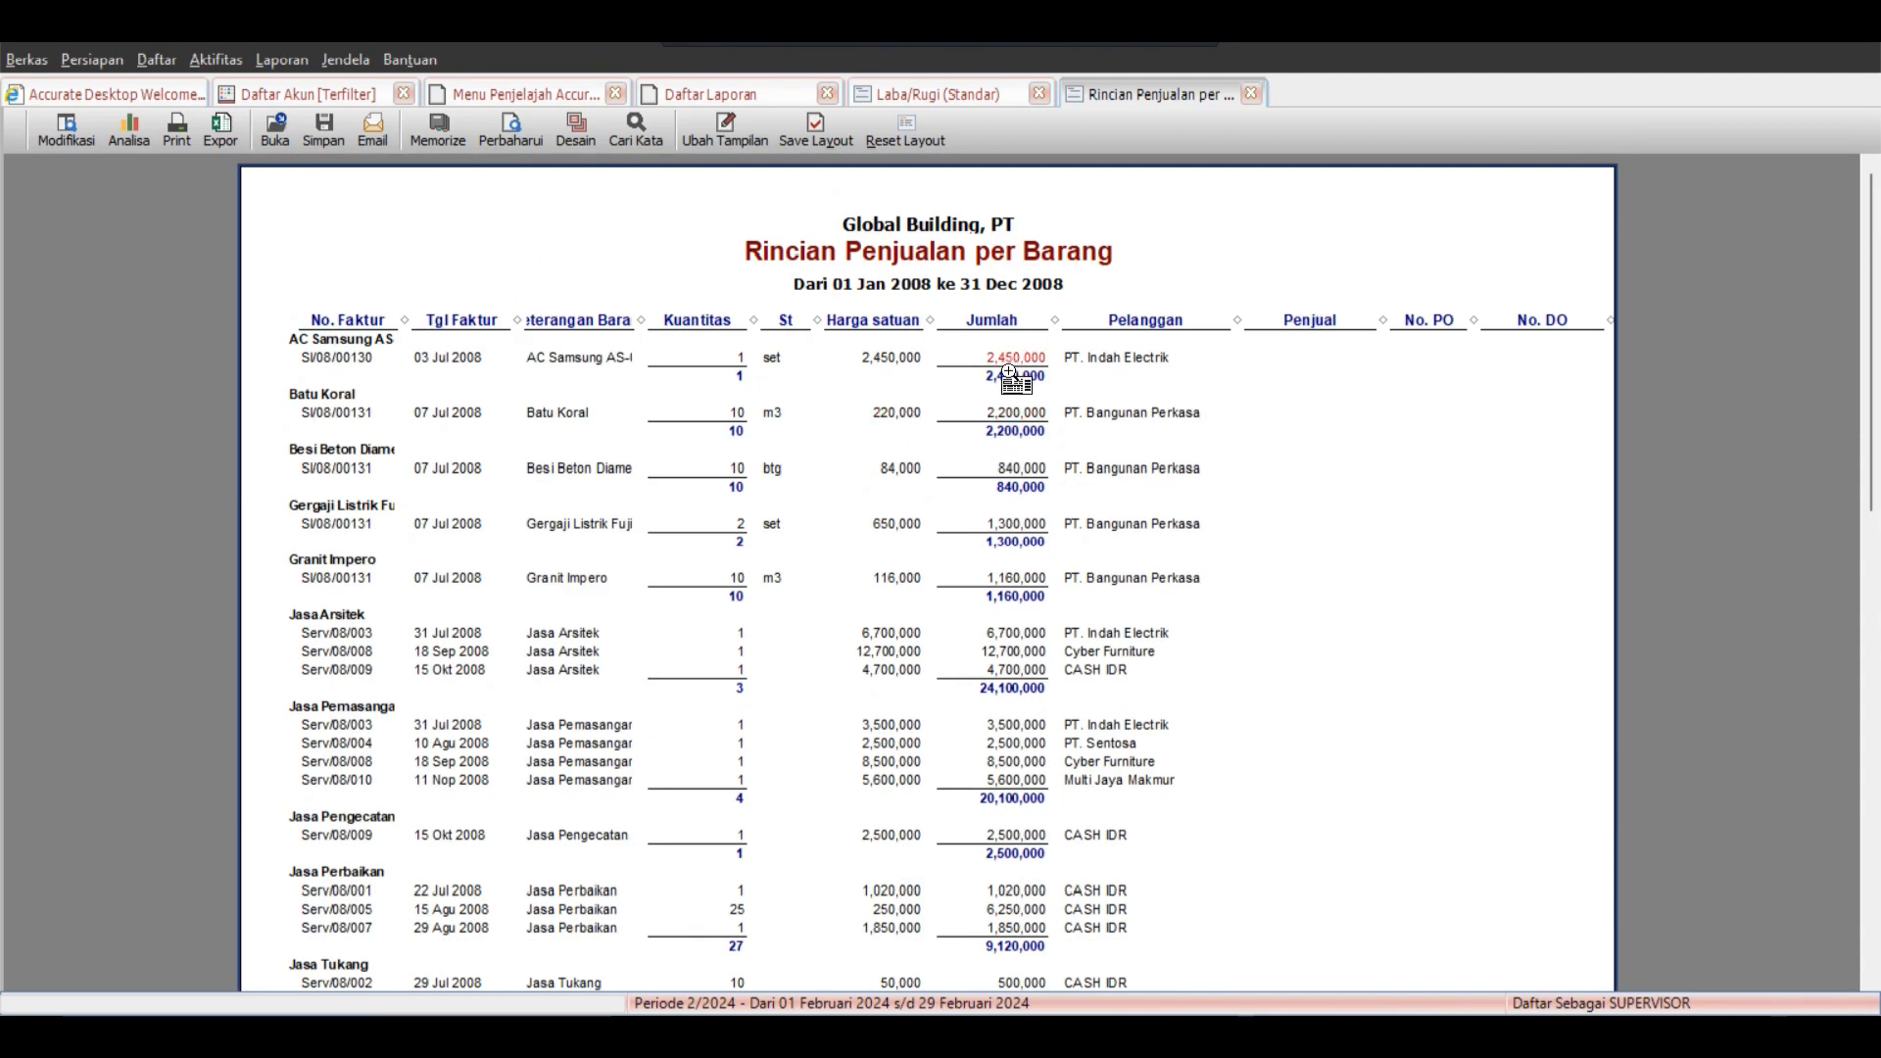
# Remove the Keterangan Barang, Tgl Faktur and No. Faktur groups from the report and apply the format.
pyautogui.click(71, 133)
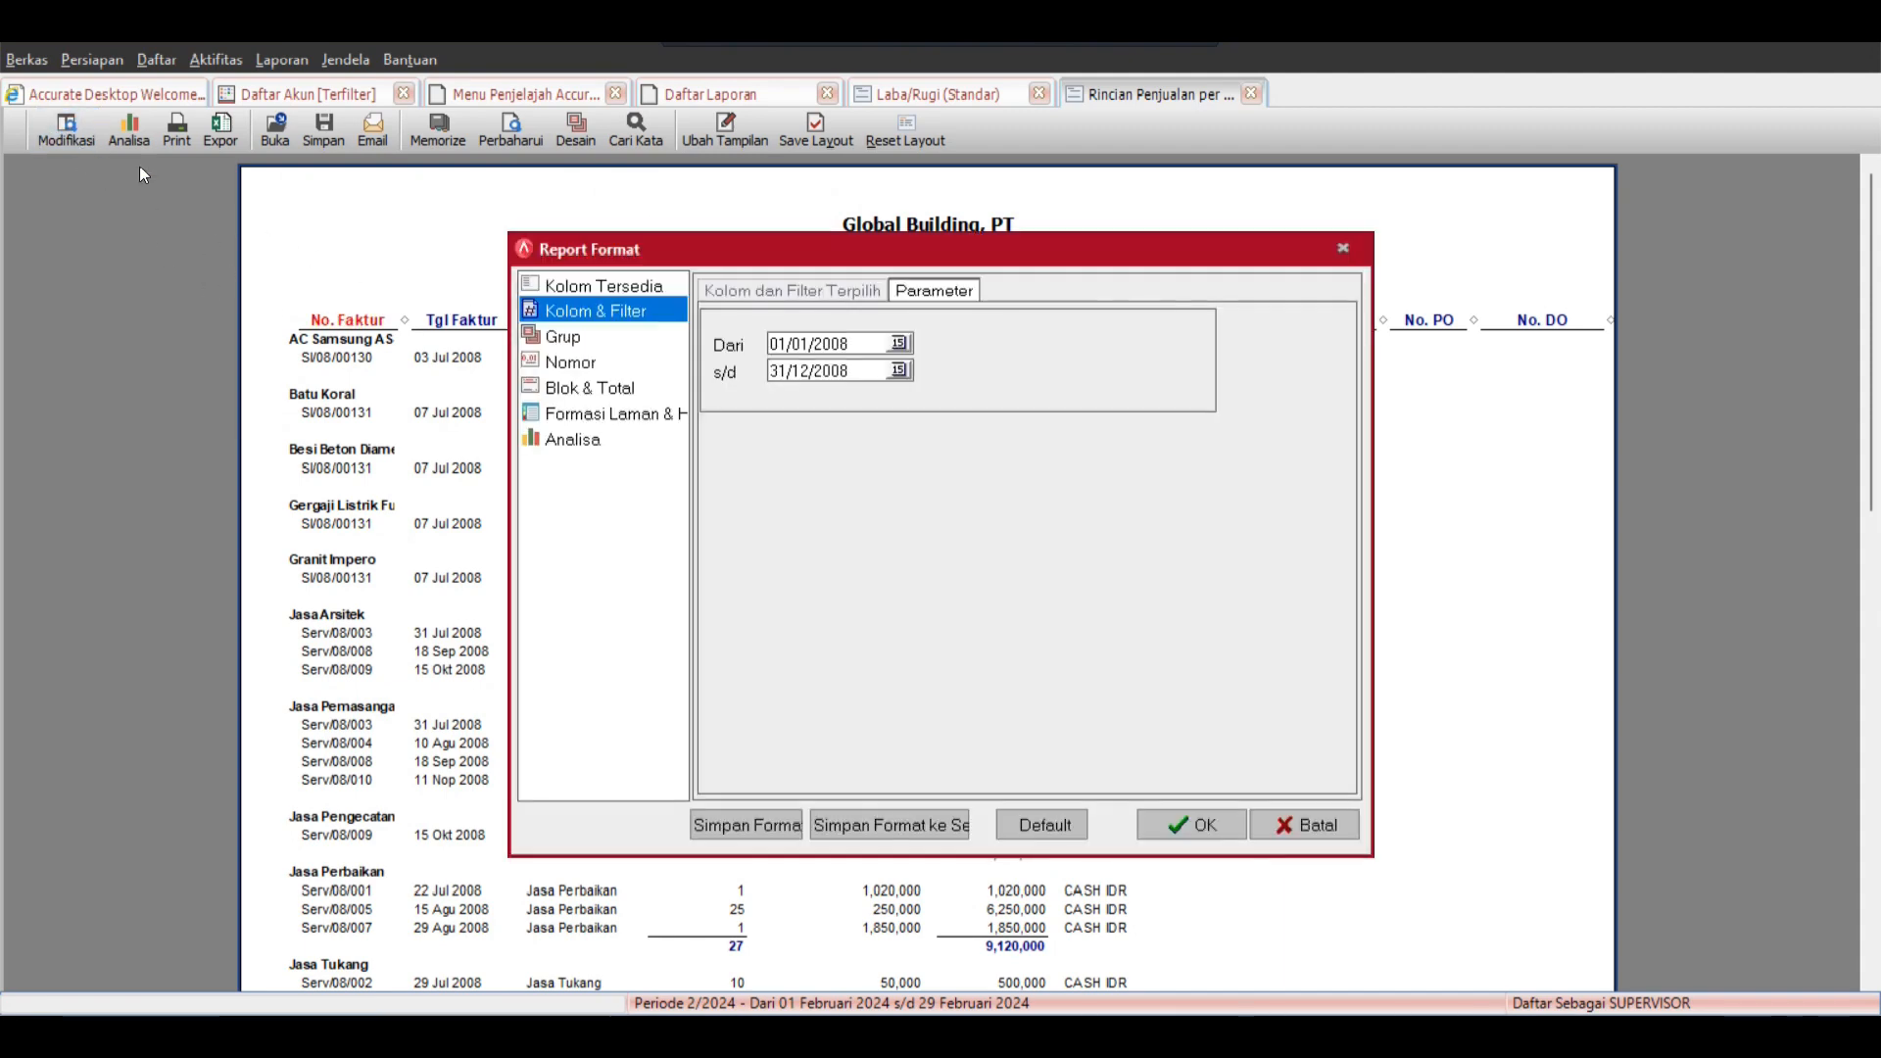
pyautogui.click(588, 334)
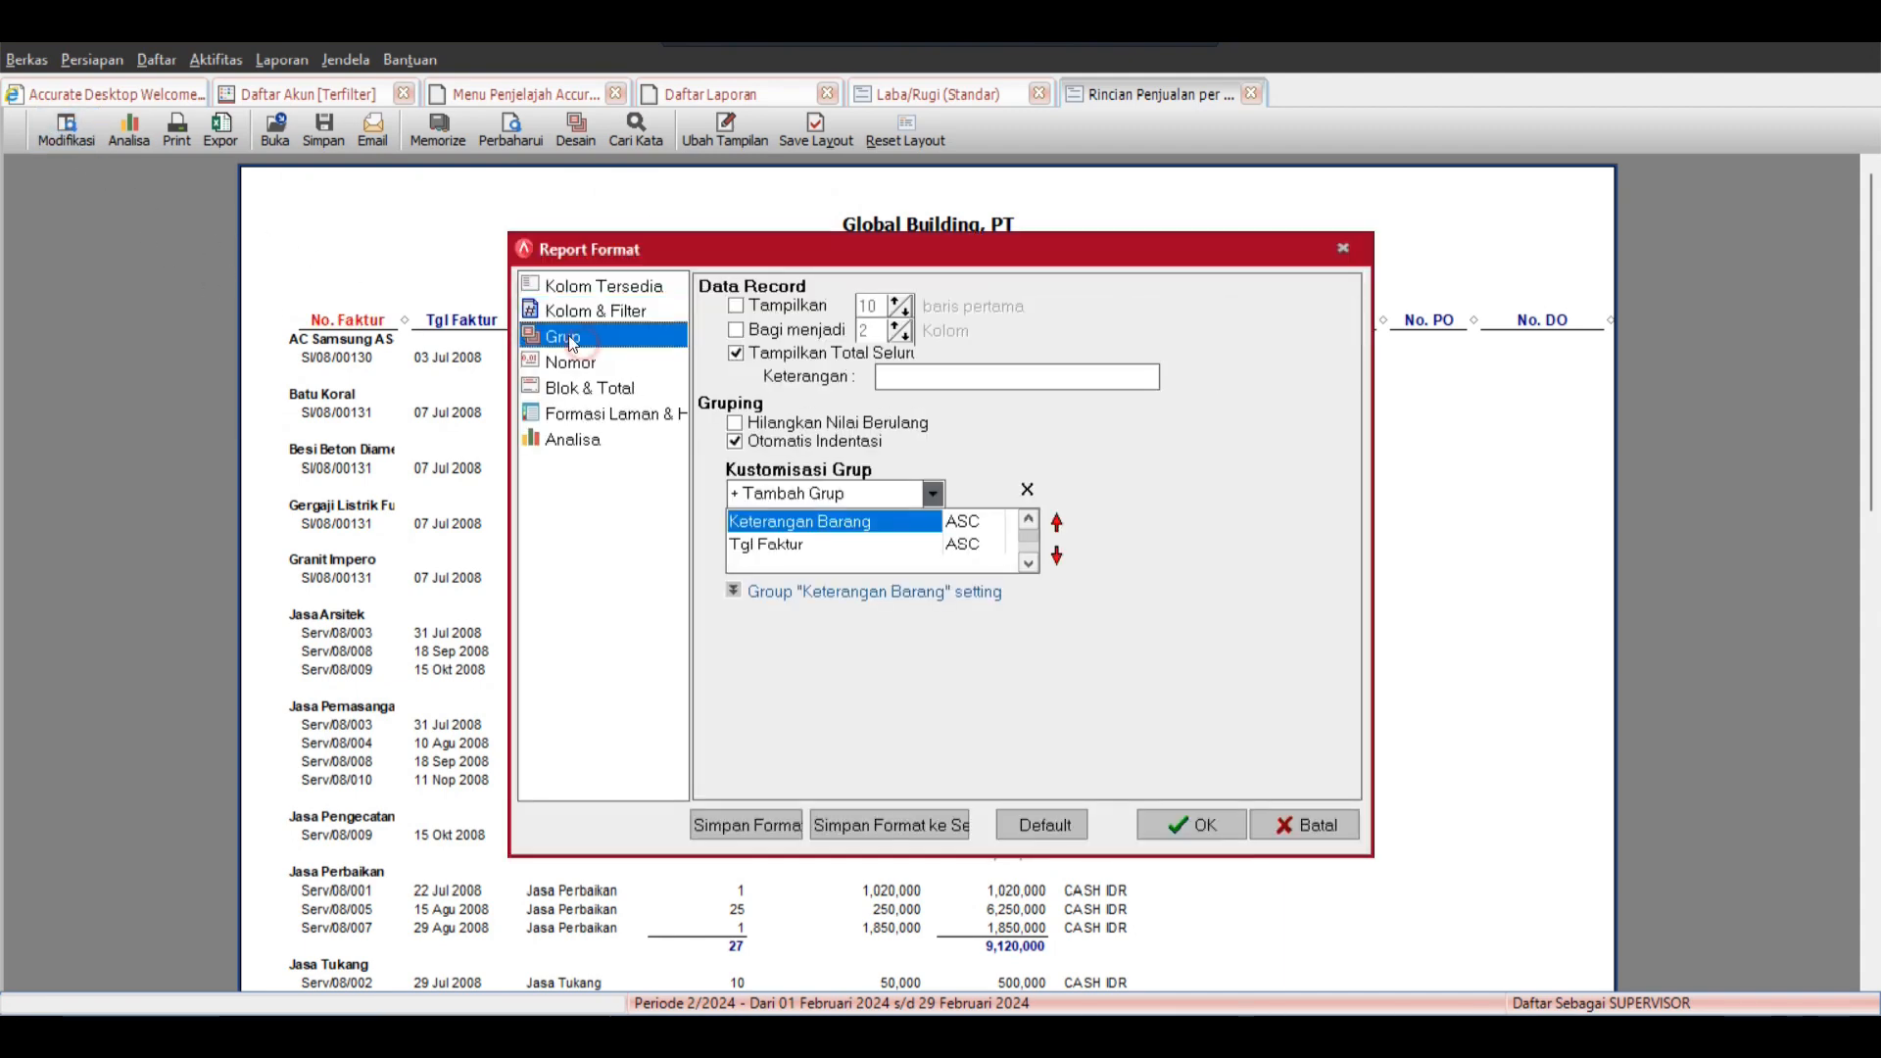
pyautogui.click(1027, 489)
pyautogui.click(889, 593)
pyautogui.click(1027, 489)
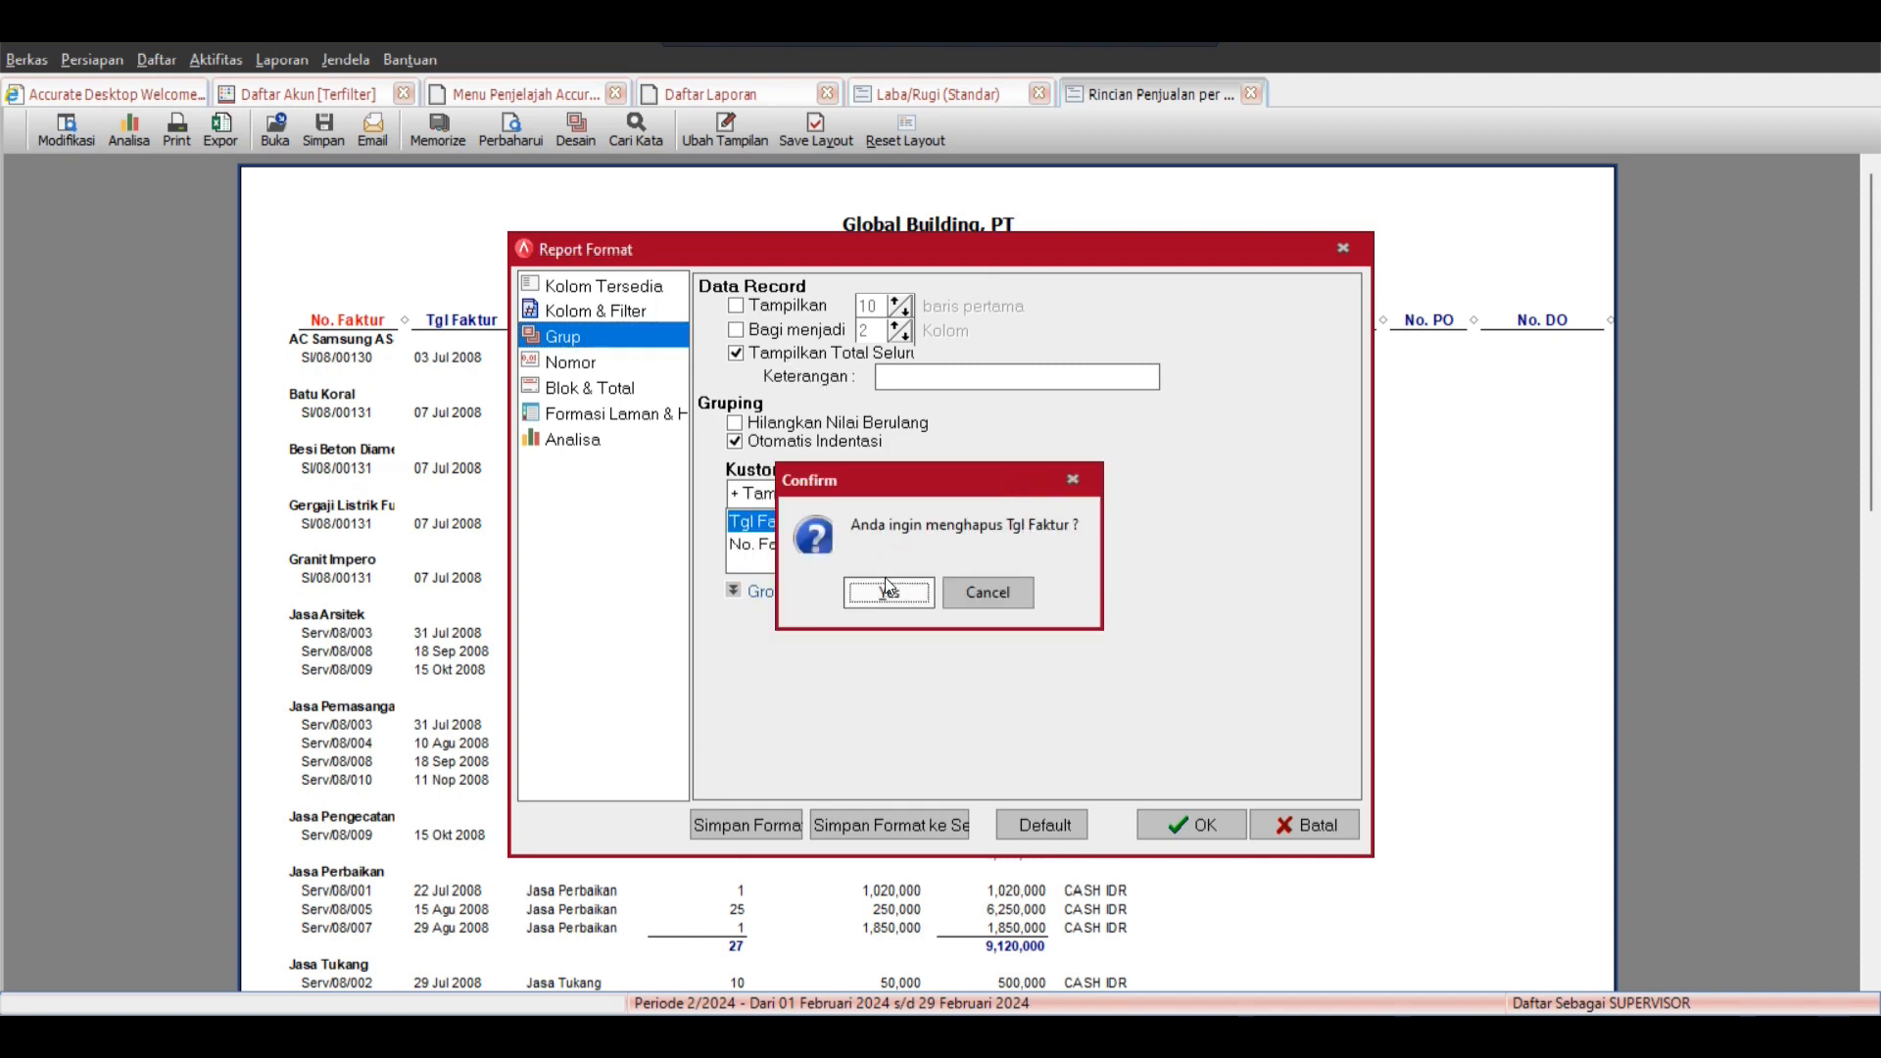
pyautogui.click(888, 591)
pyautogui.click(1027, 489)
pyautogui.click(887, 593)
pyautogui.click(1191, 824)
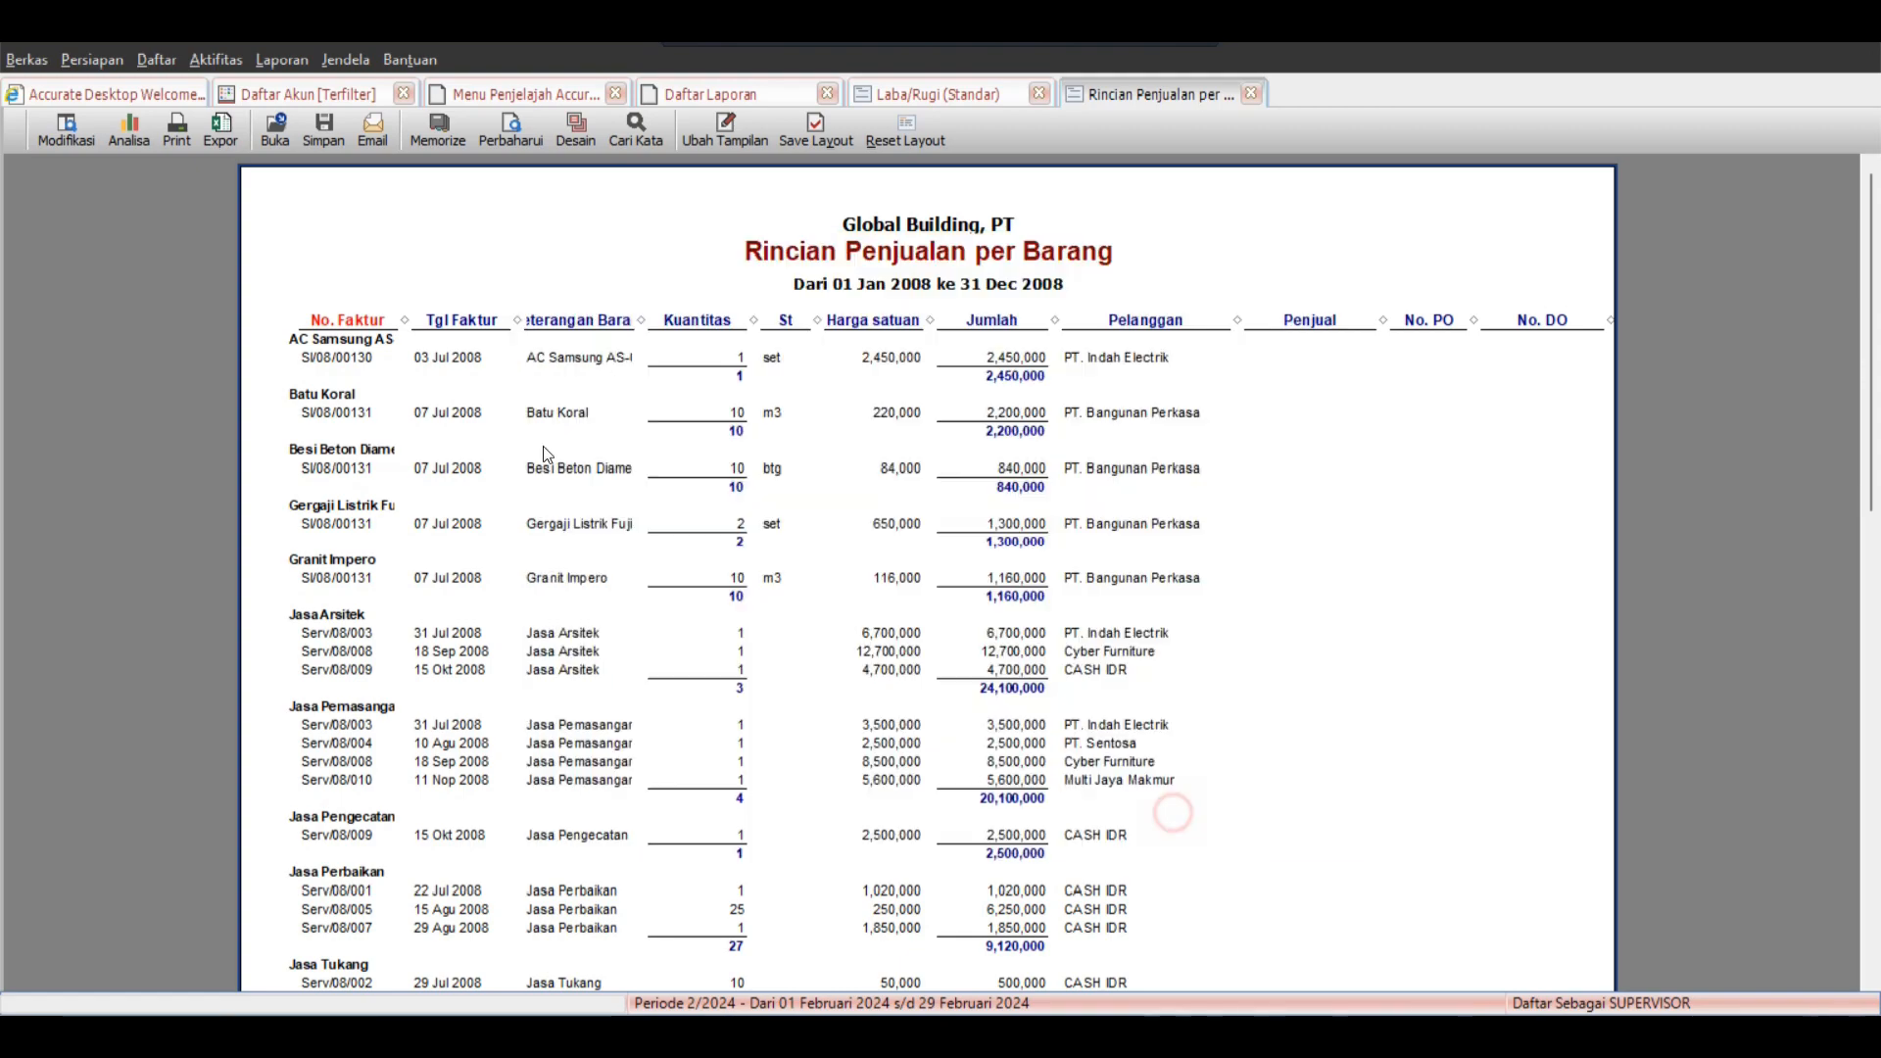
# Enlarge the report view and look through the ungrouped sales rows.
pyautogui.rightClick(623, 288)
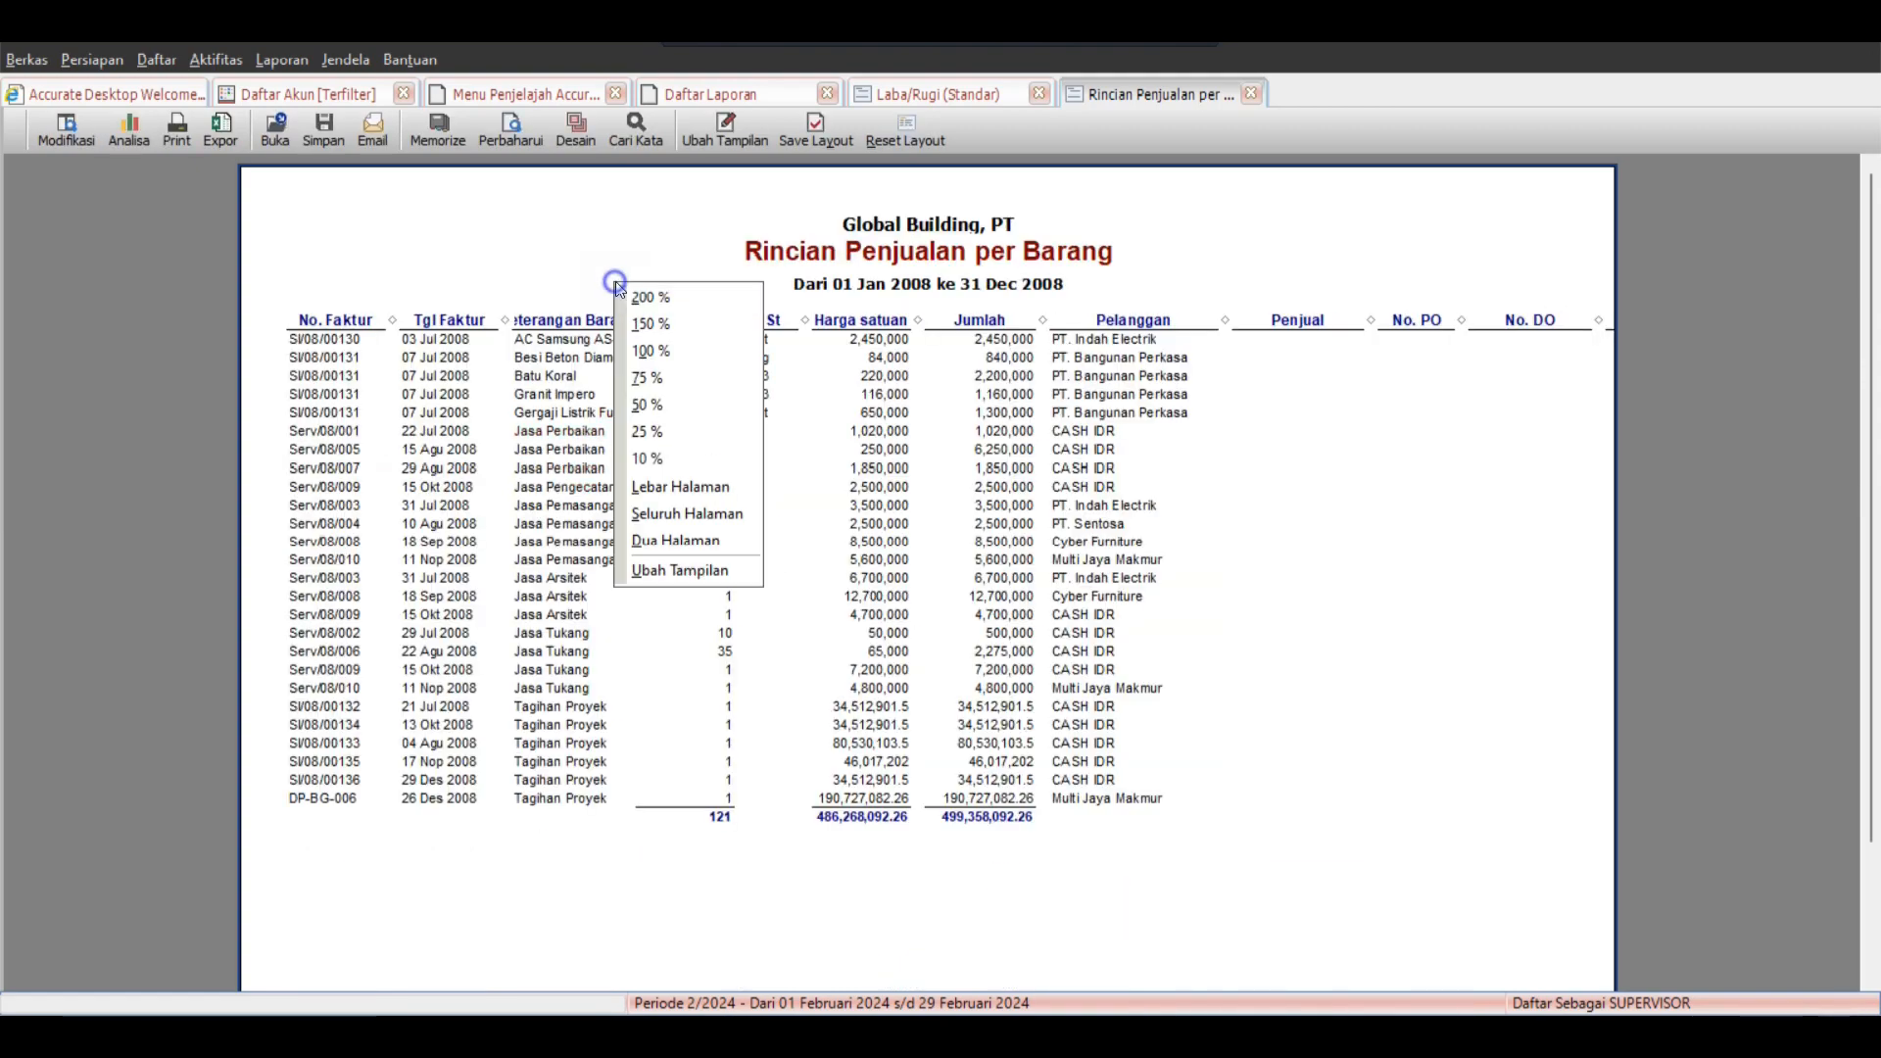
pyautogui.click(627, 304)
pyautogui.scroll(-5, 686, 372)
pyautogui.scroll(3, 715, 390)
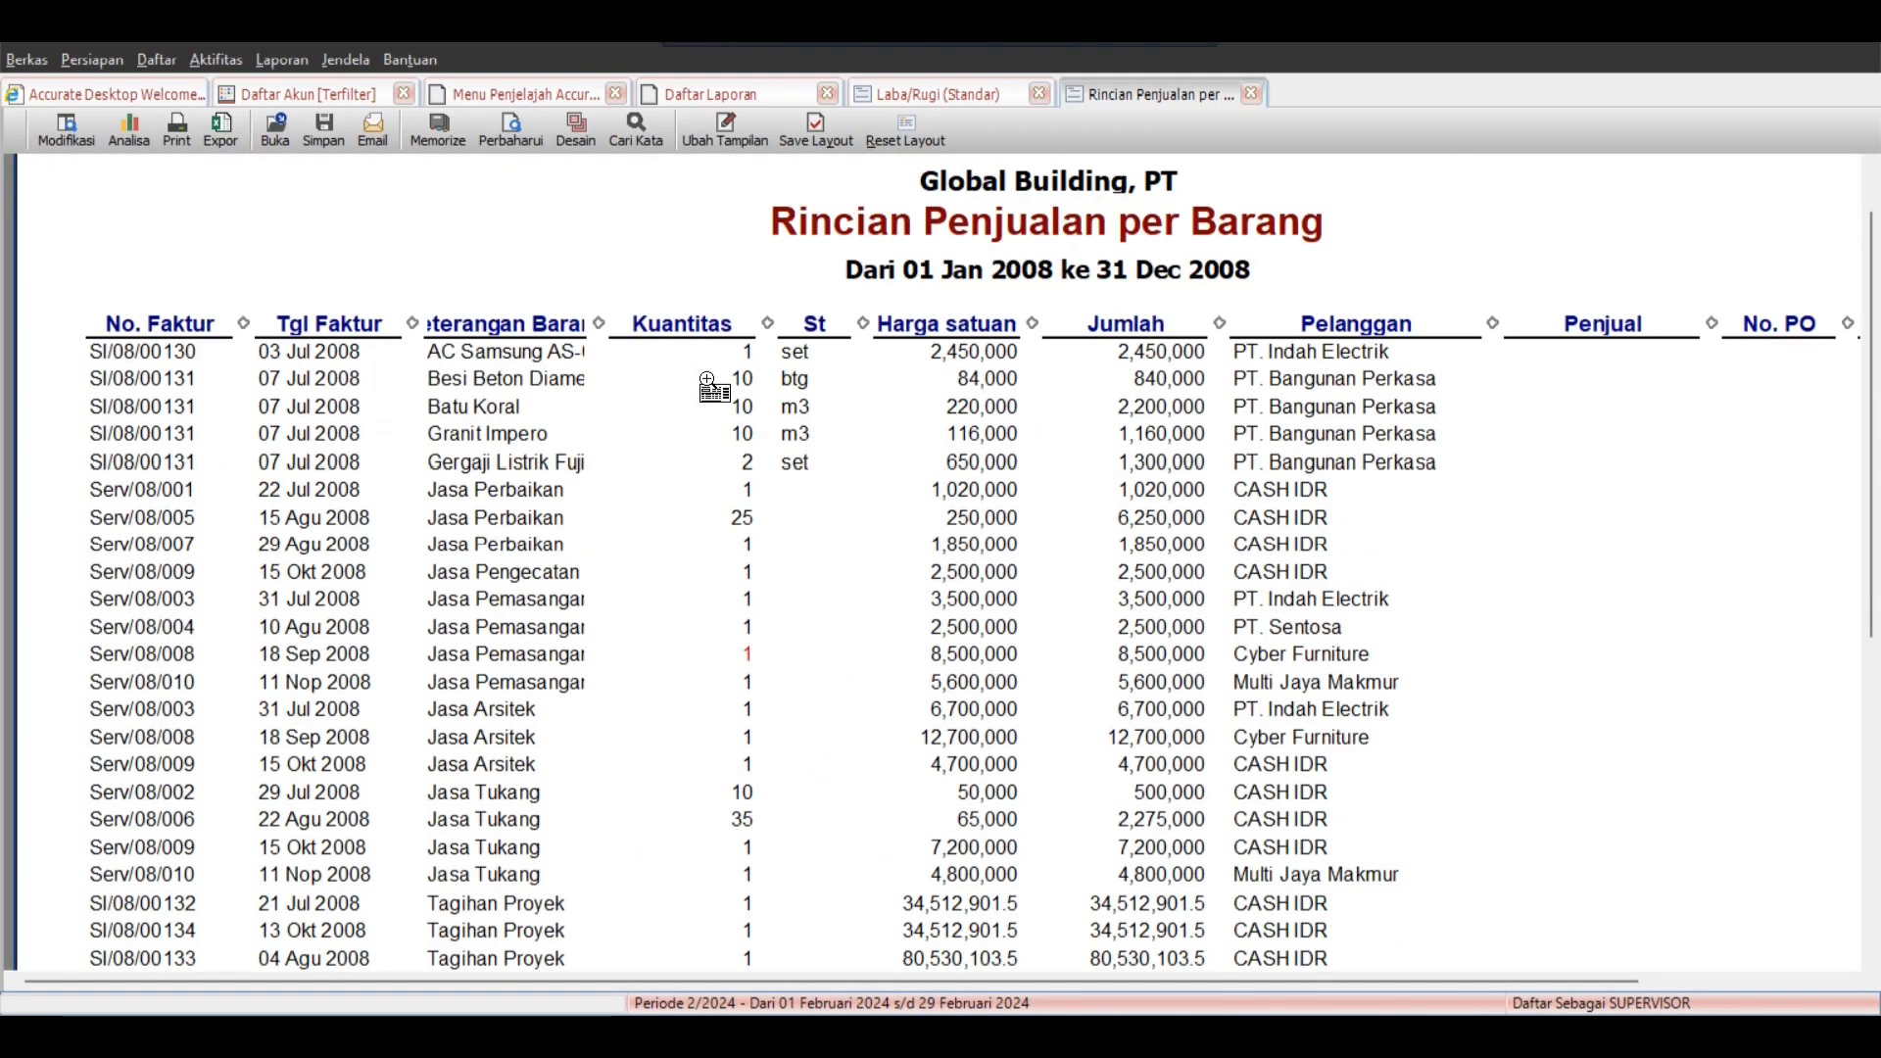
pyautogui.scroll(-3, 714, 388)
pyautogui.scroll(3, 714, 388)
pyautogui.scroll(-3, 748, 397)
pyautogui.scroll(3, 744, 392)
# Check the report's group settings and available columns without changing them, and close the item sales detail report.
pyautogui.click(73, 135)
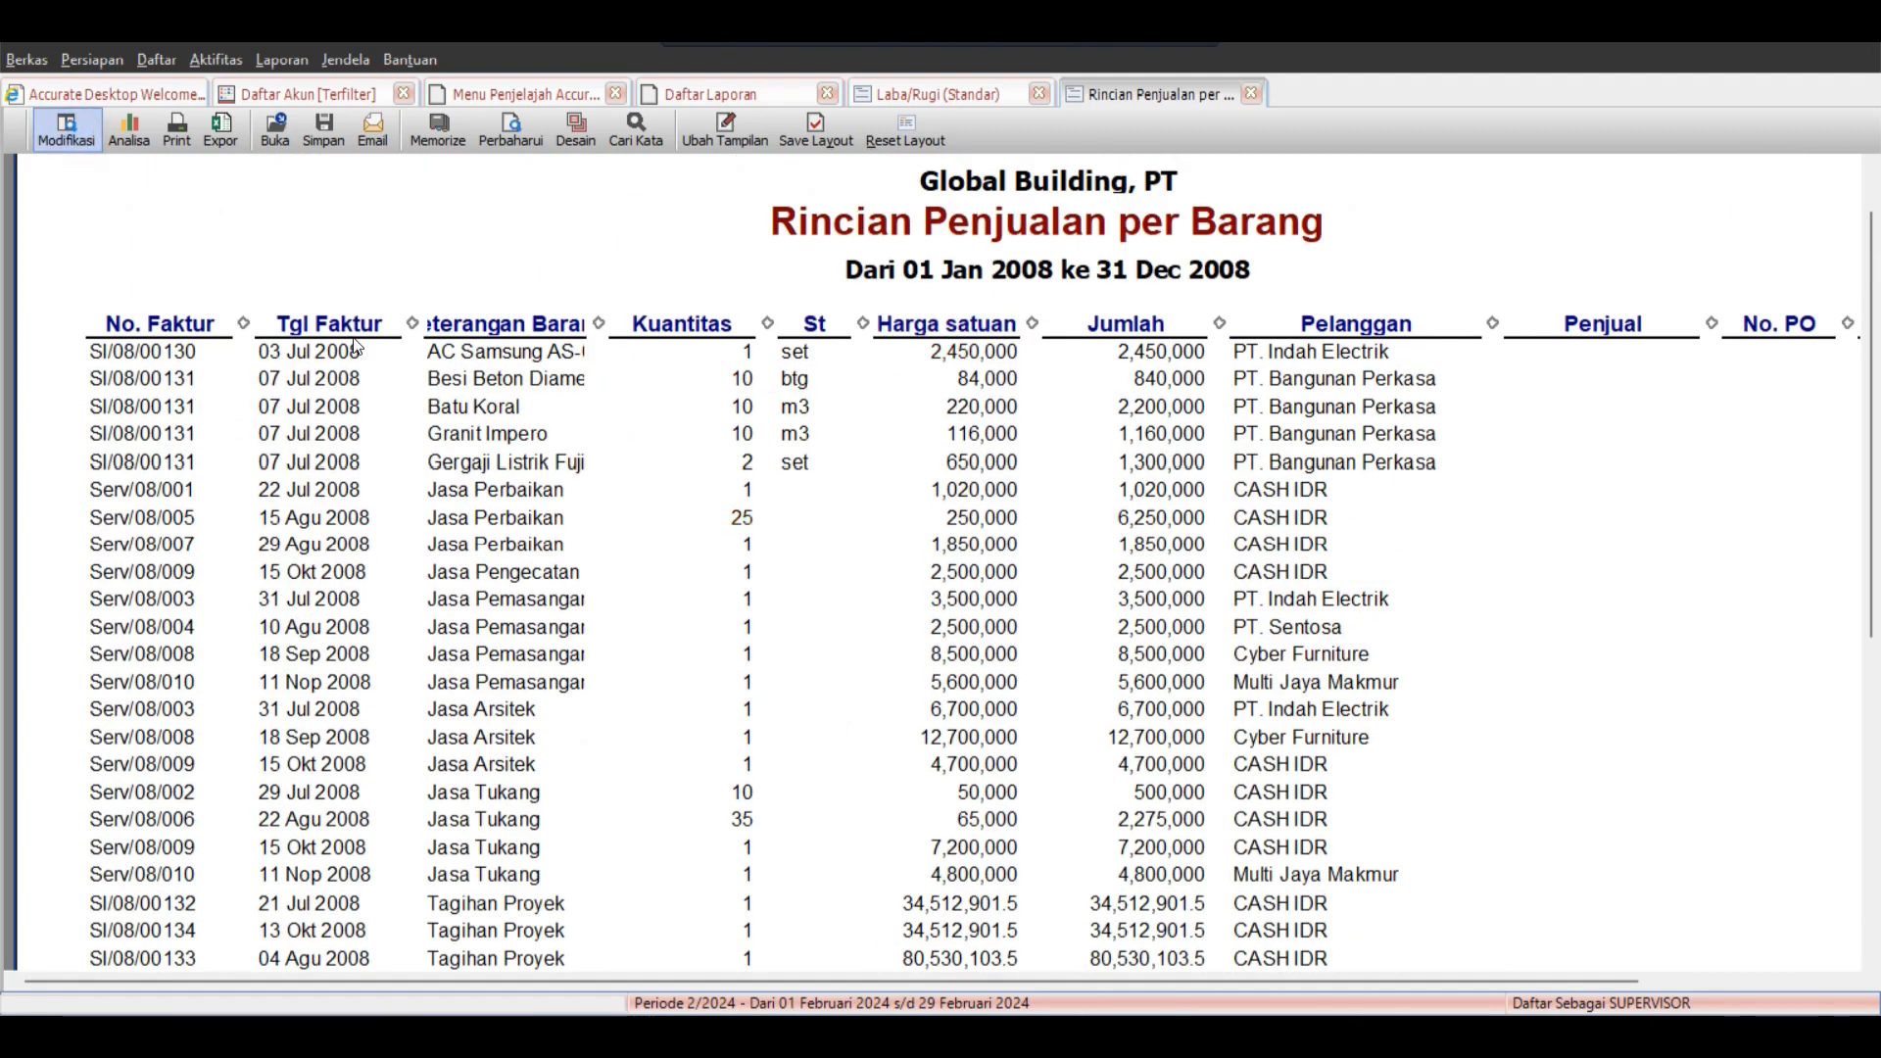
pyautogui.click(578, 338)
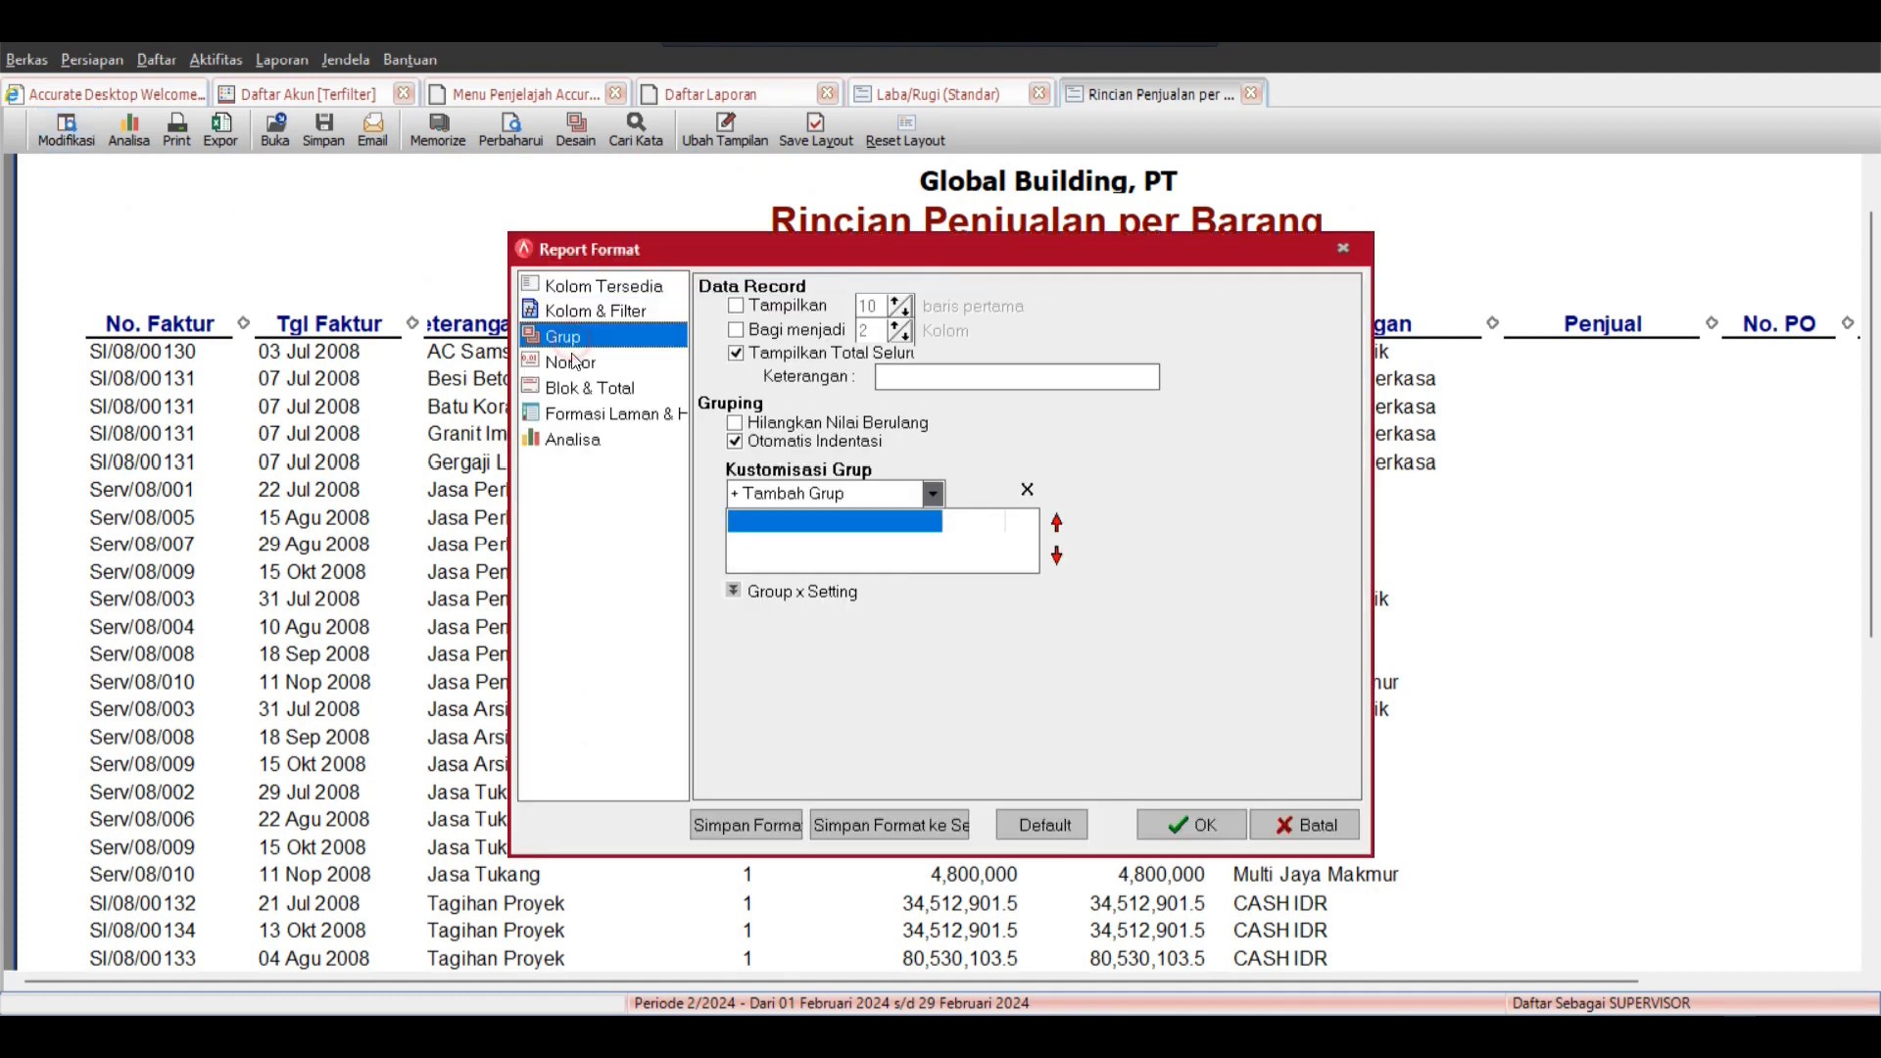
pyautogui.click(588, 287)
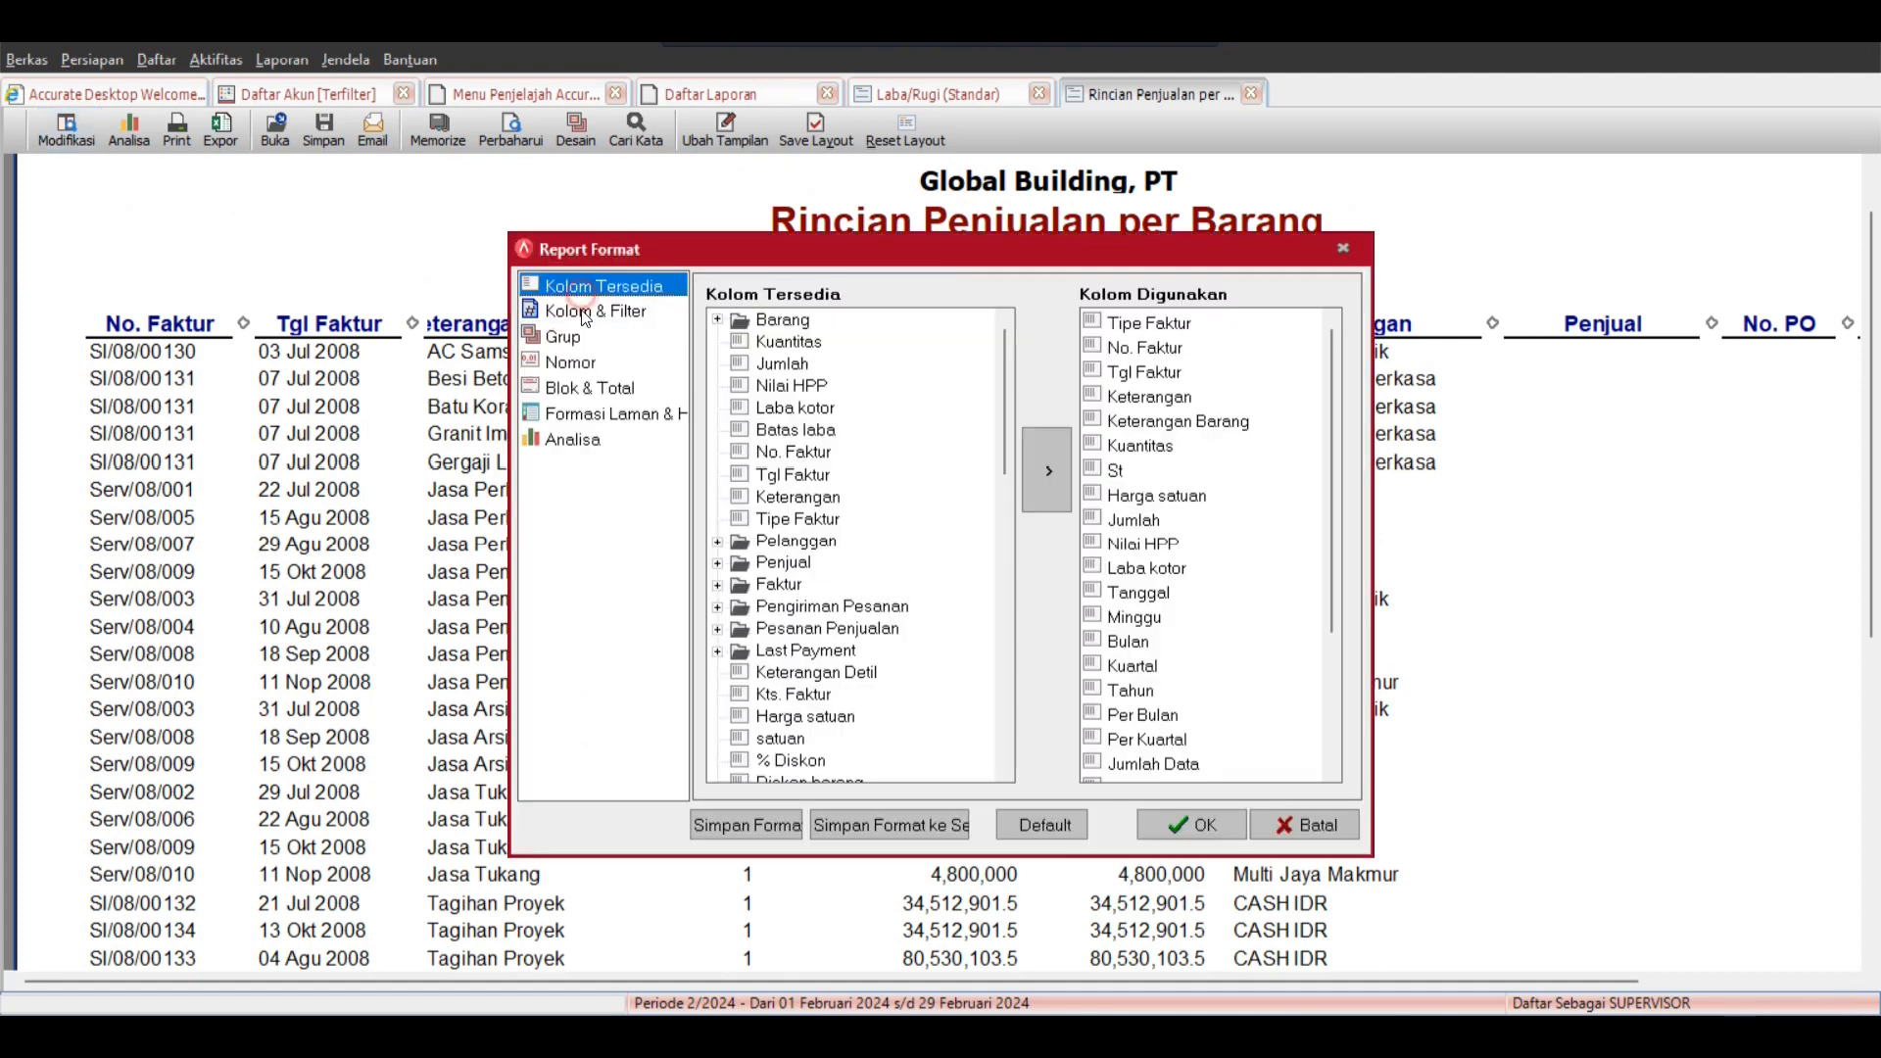
pyautogui.scroll(1, 779, 392)
pyautogui.click(1285, 825)
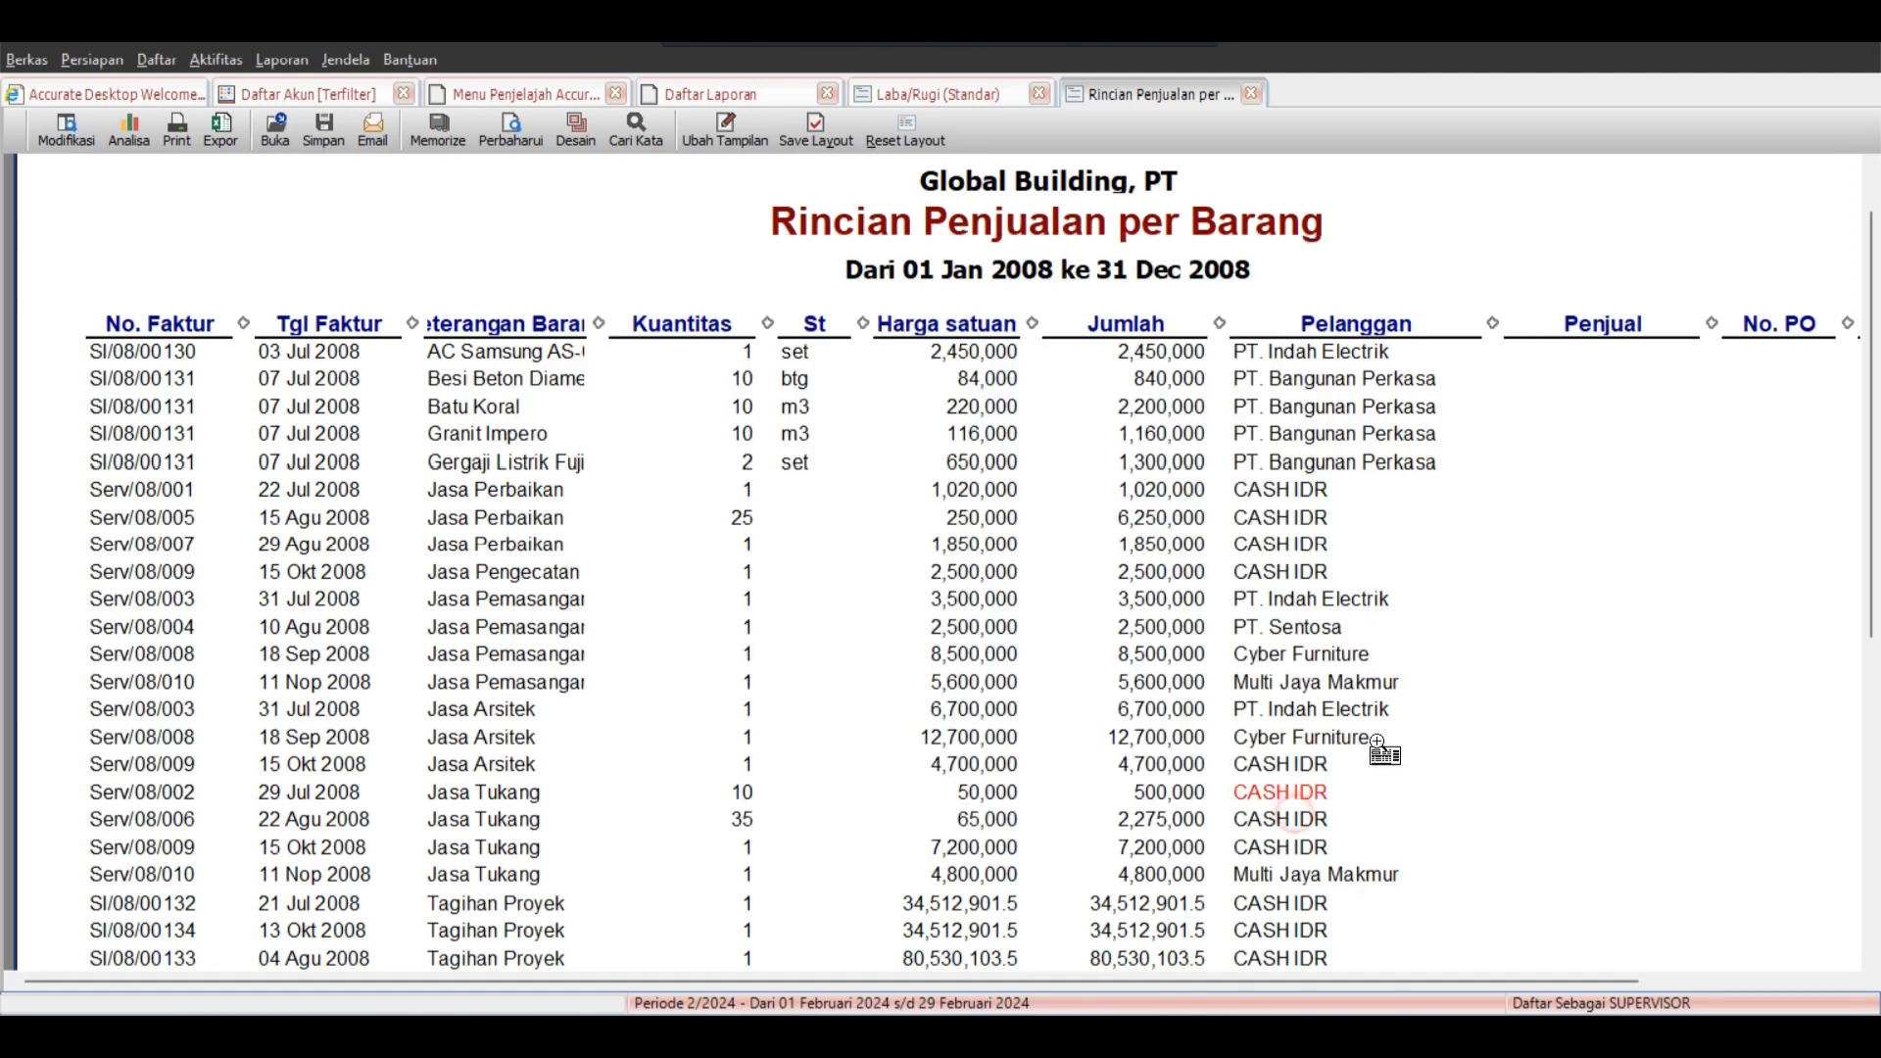
pyautogui.click(1251, 93)
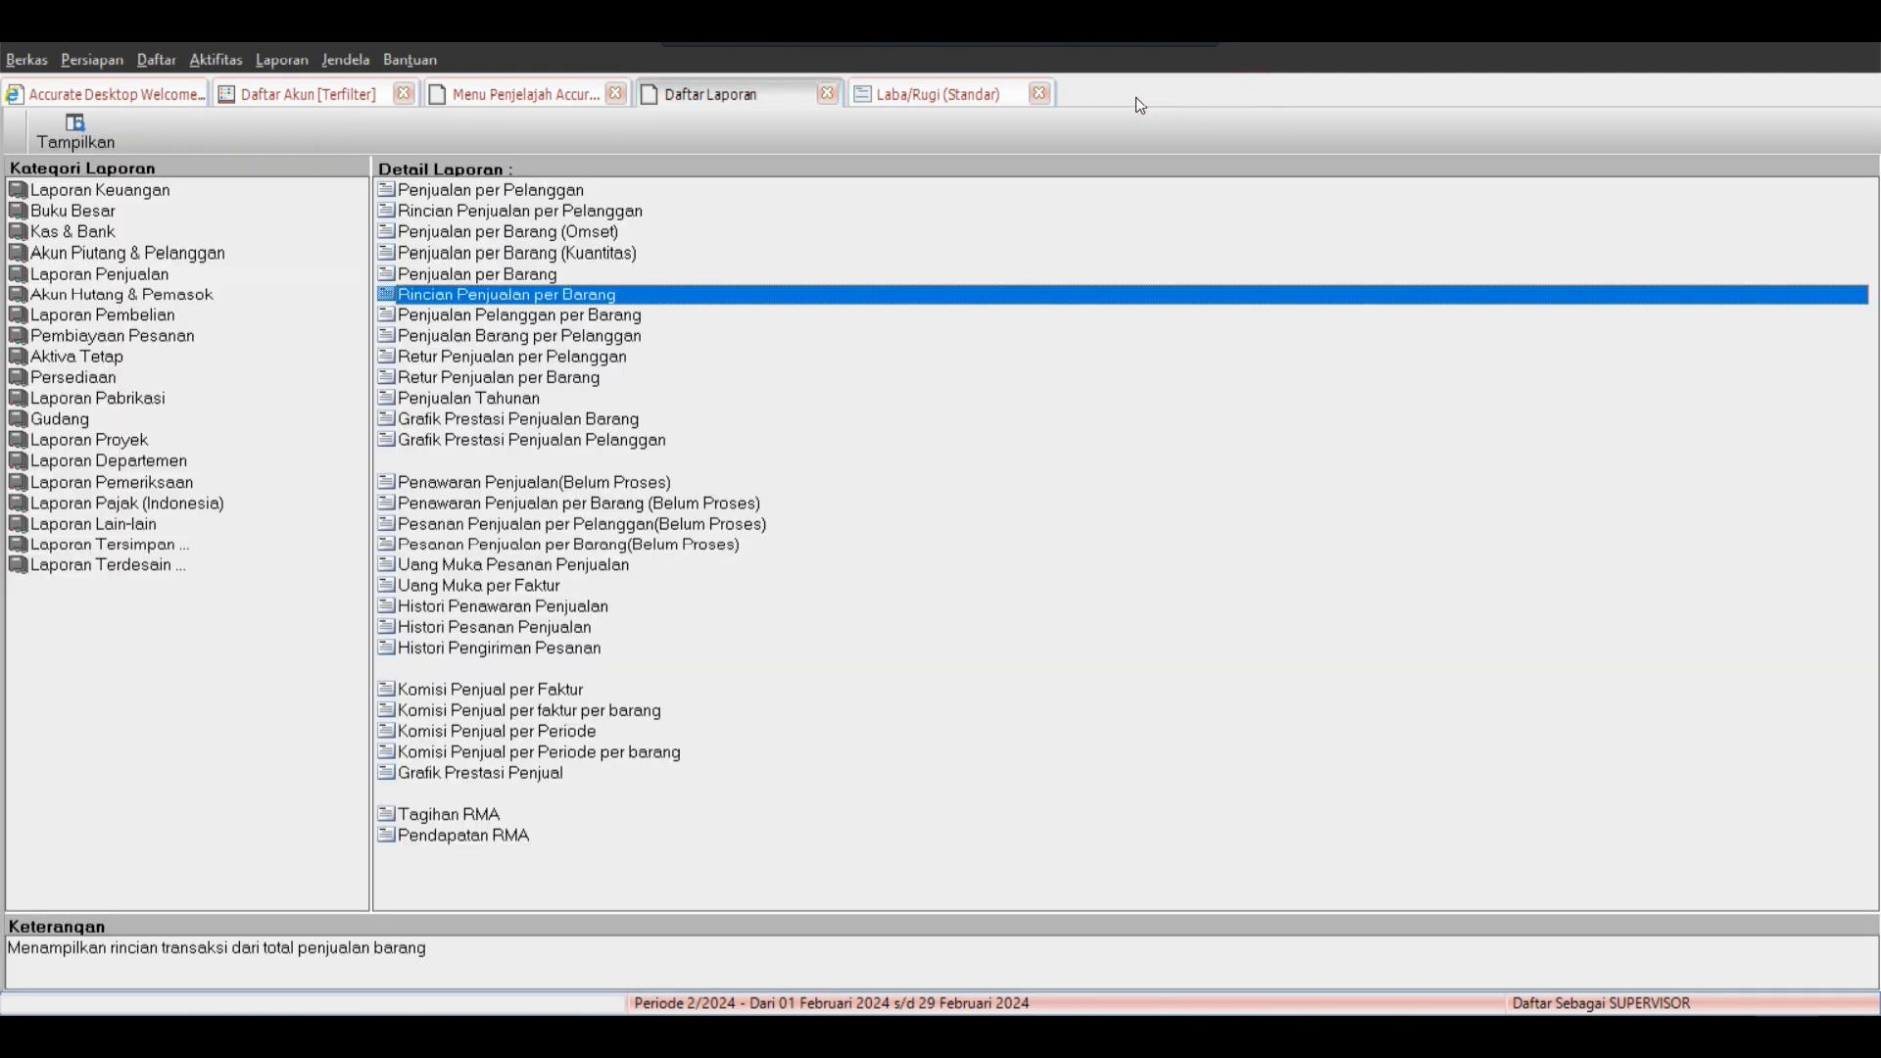
# Browse the reports offered under categories such as purchasing, fixed assets, warehouse, inventory, manufacturing and departments.
pyautogui.click(124, 316)
pyautogui.click(112, 357)
pyautogui.click(83, 421)
pyautogui.click(95, 463)
pyautogui.click(122, 380)
pyautogui.click(121, 316)
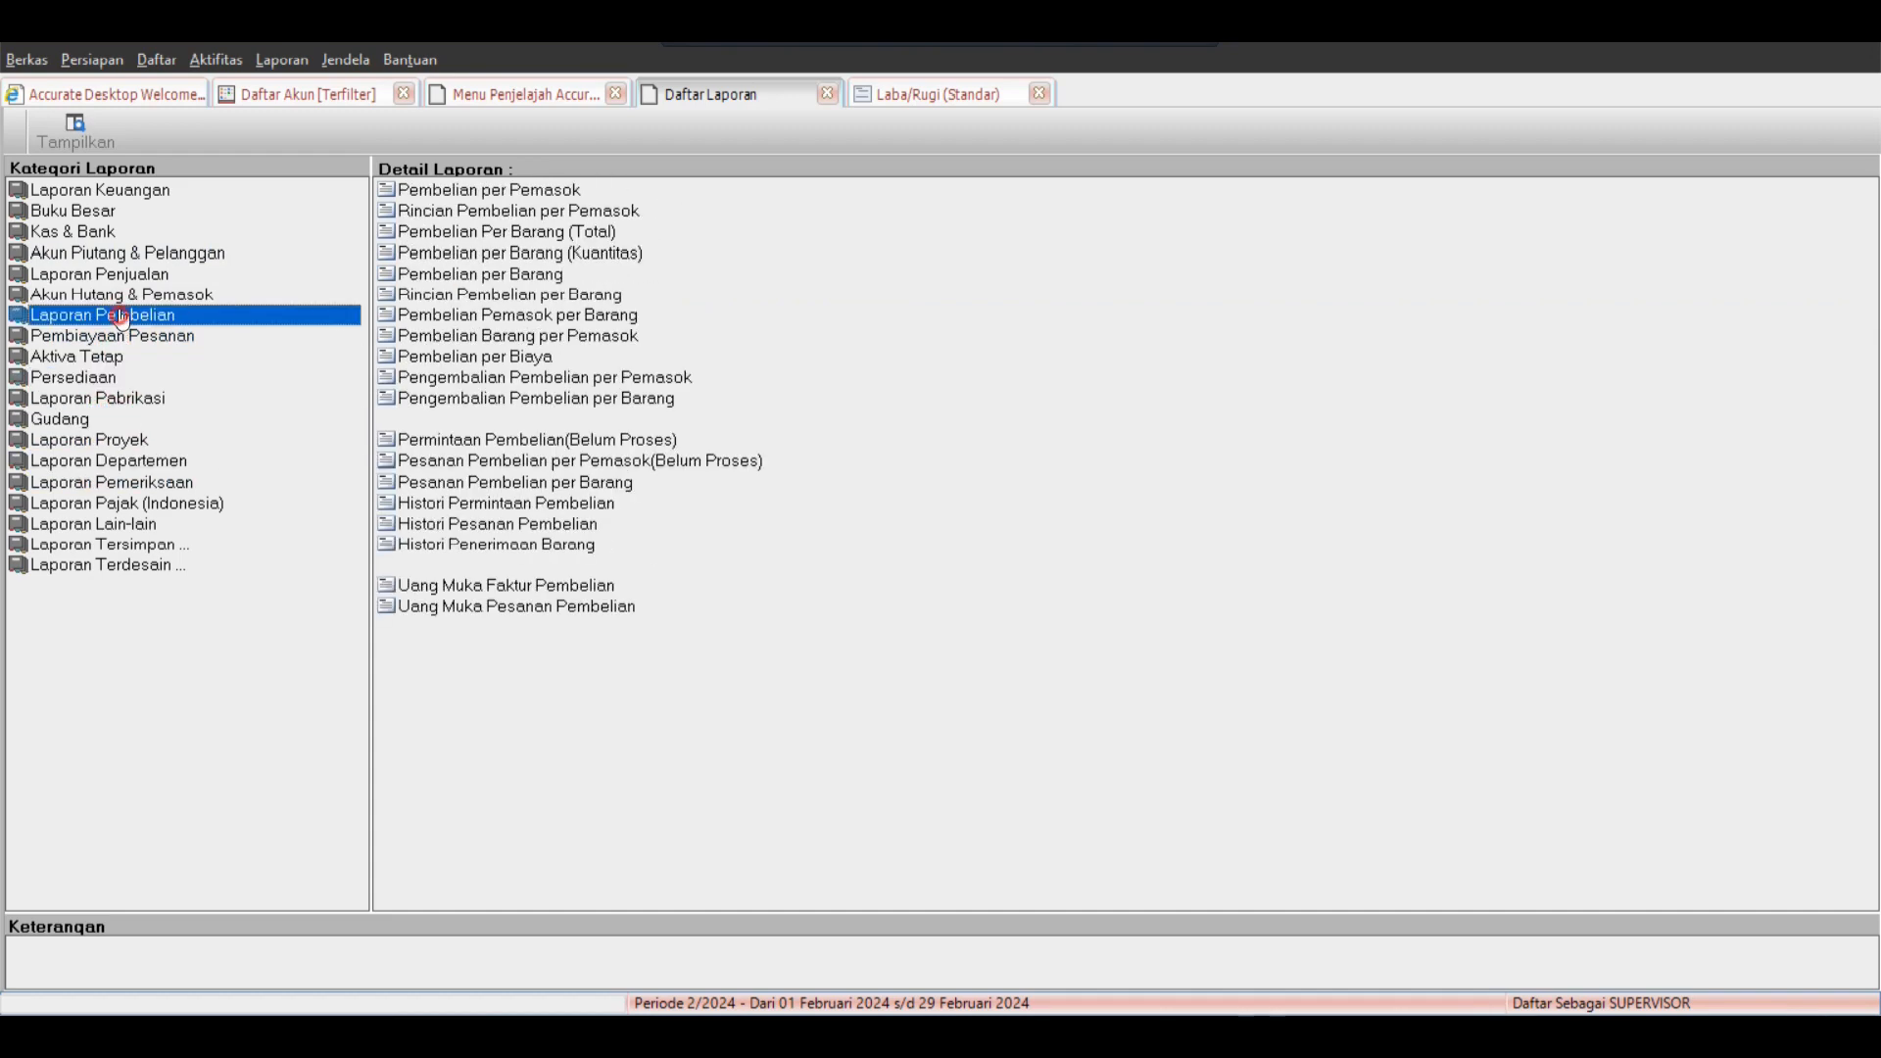
pyautogui.click(105, 254)
pyautogui.click(115, 338)
pyautogui.click(110, 398)
pyautogui.click(104, 457)
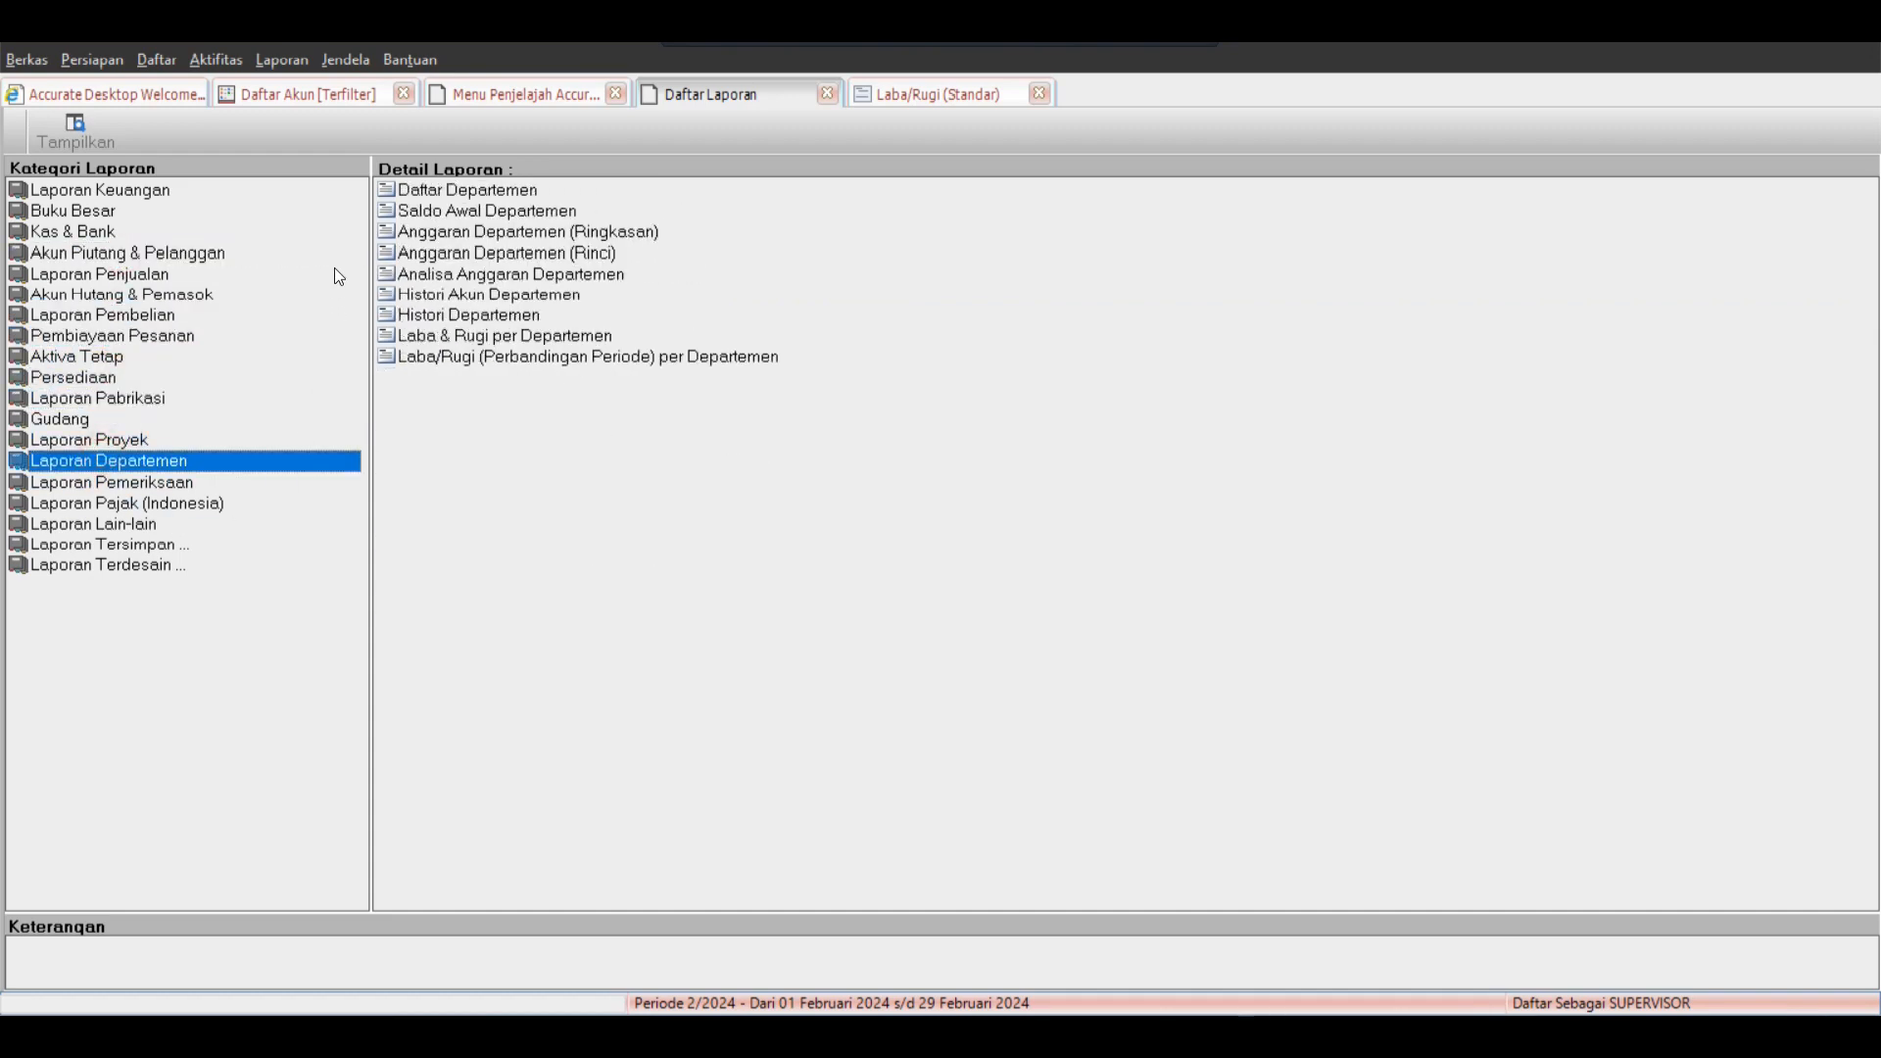
# Memorize the Laba/Rugi (Standar) report under the name and title Laba/Rugi (Standar).
pyautogui.click(950, 95)
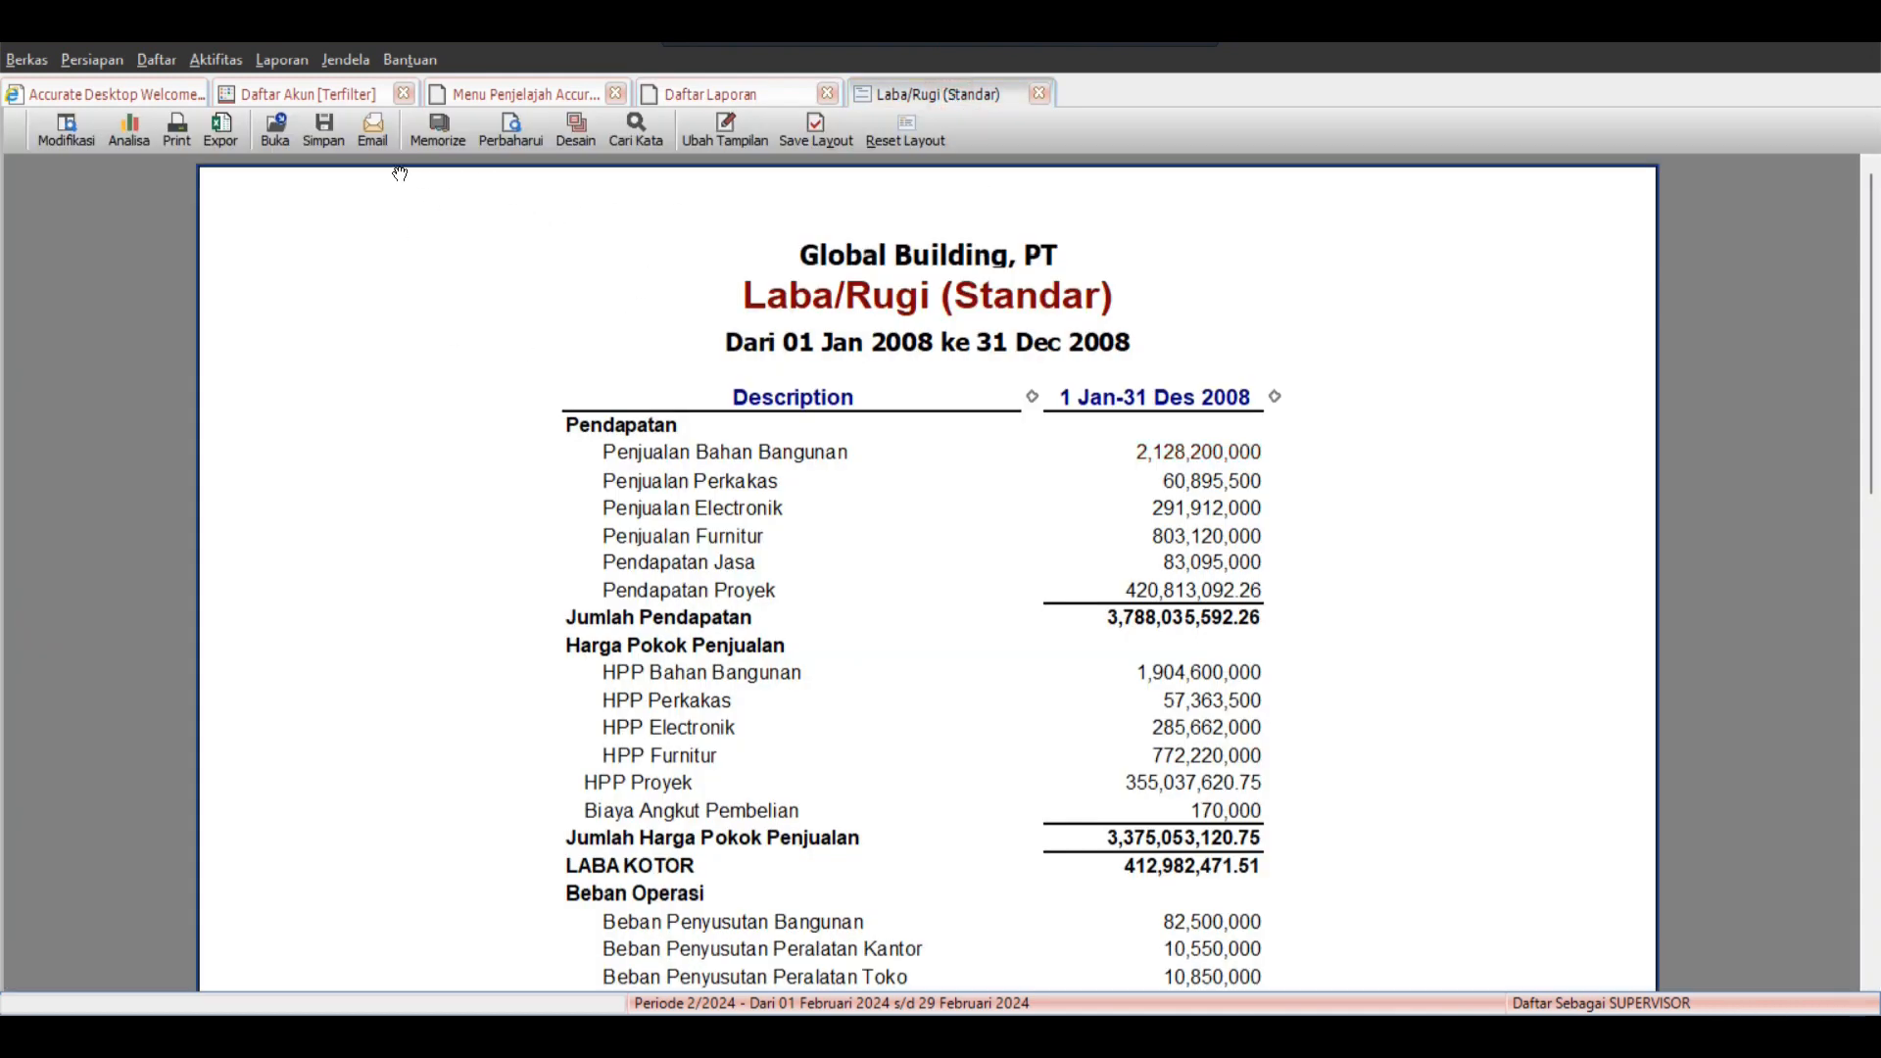
pyautogui.click(438, 130)
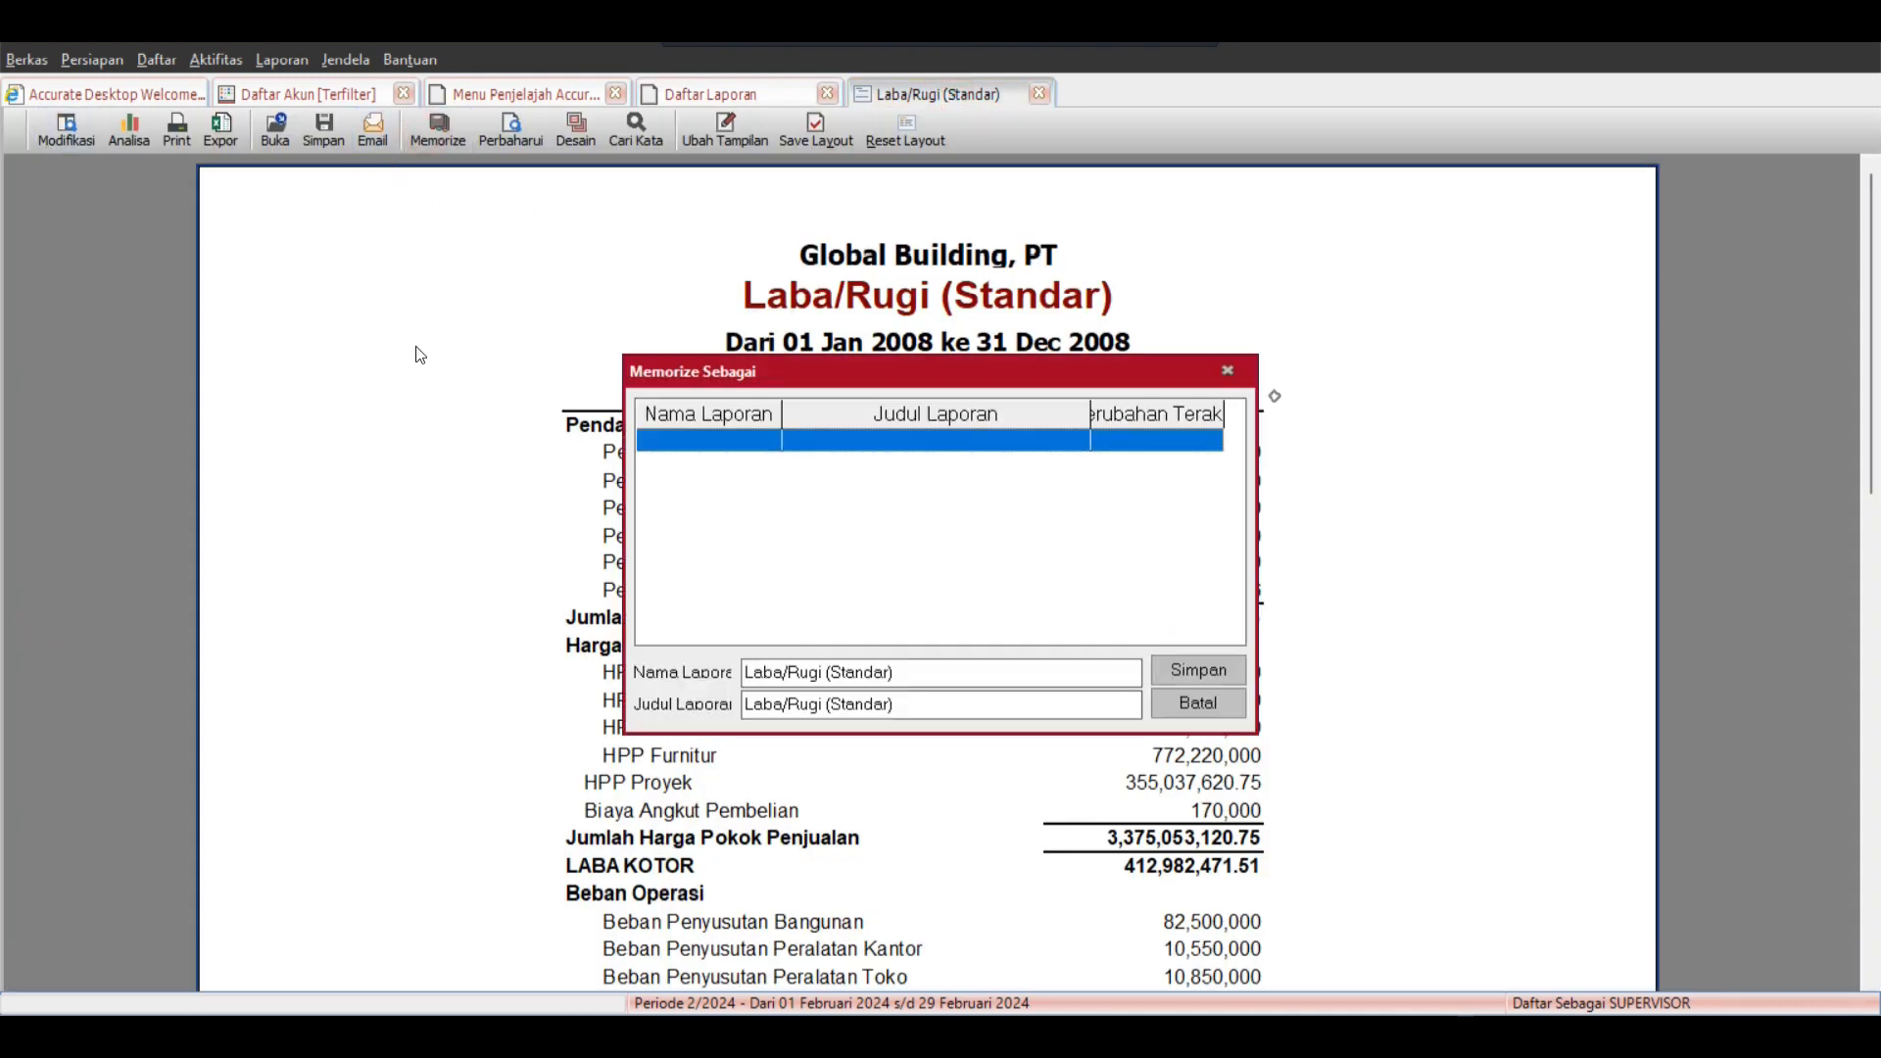
pyautogui.click(1197, 670)
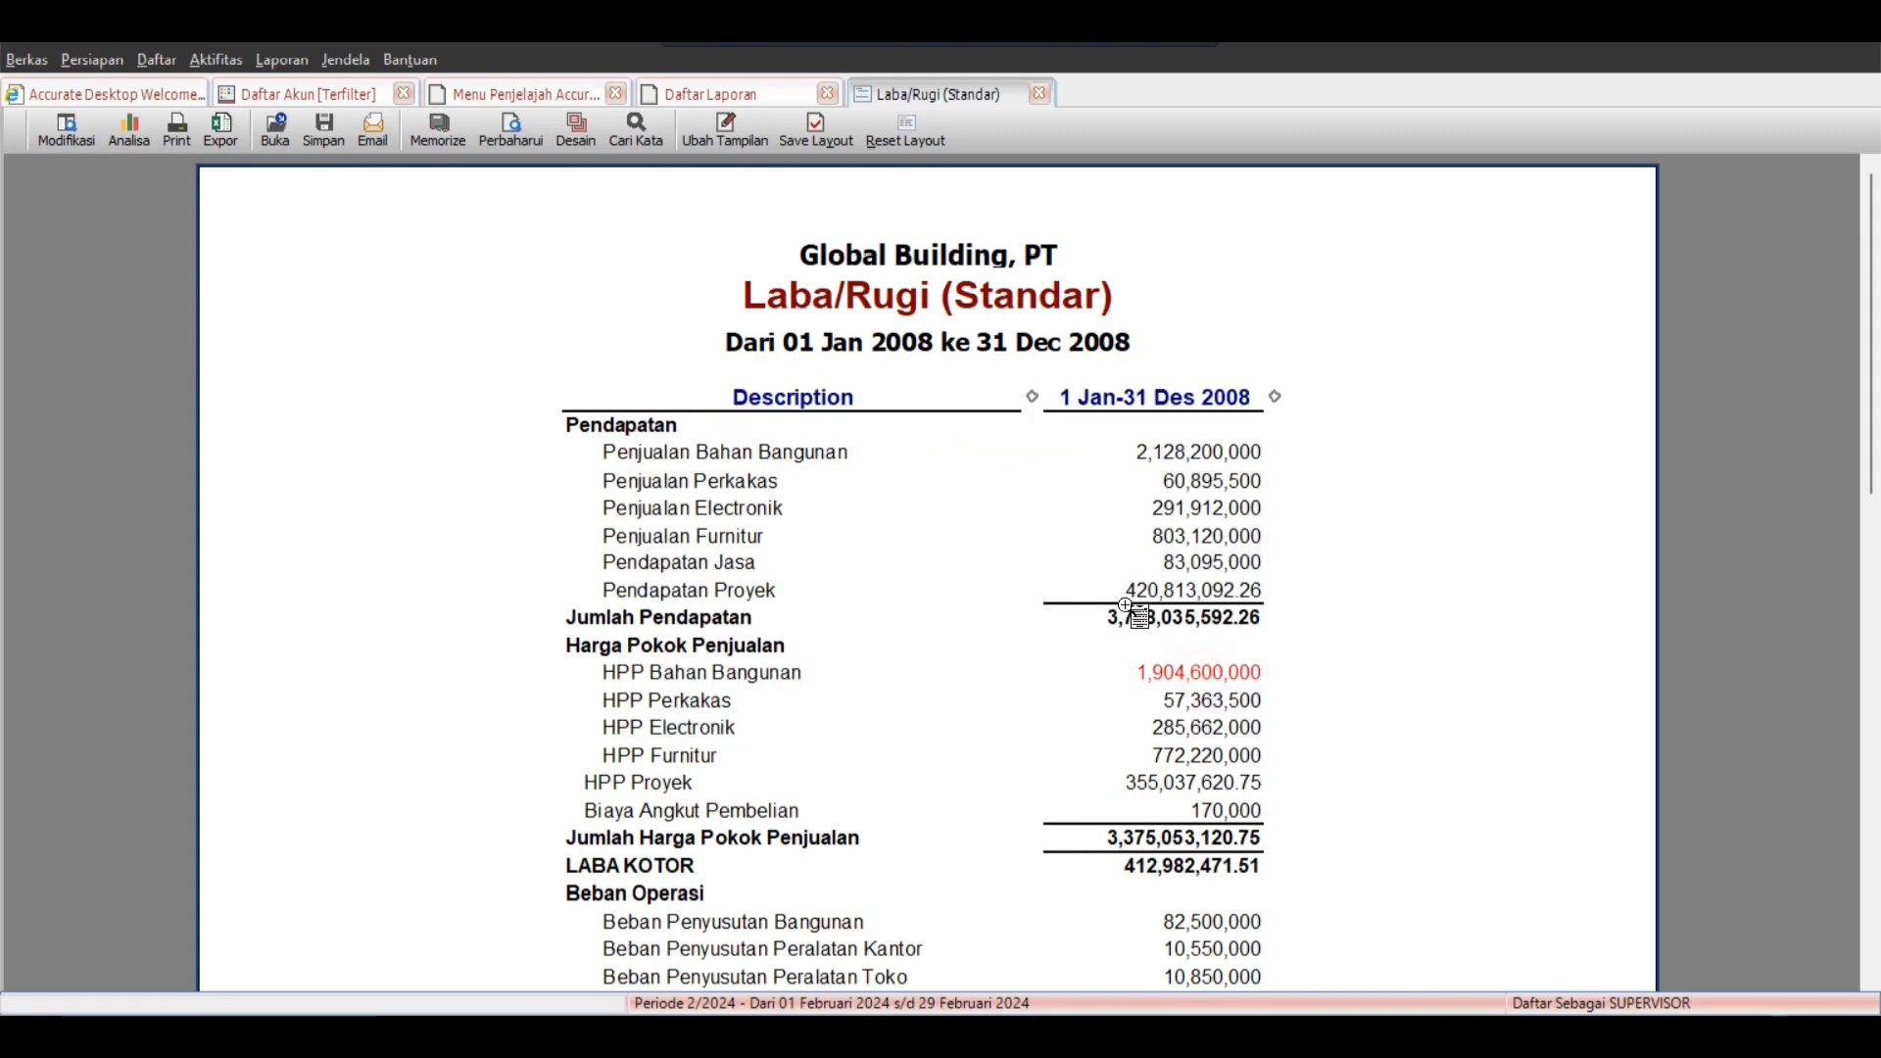
# Show the Laporan Tersimpan category in the report list and select the memorized Laba/Rugi (Standar) report.
pyautogui.click(708, 98)
pyautogui.click(137, 545)
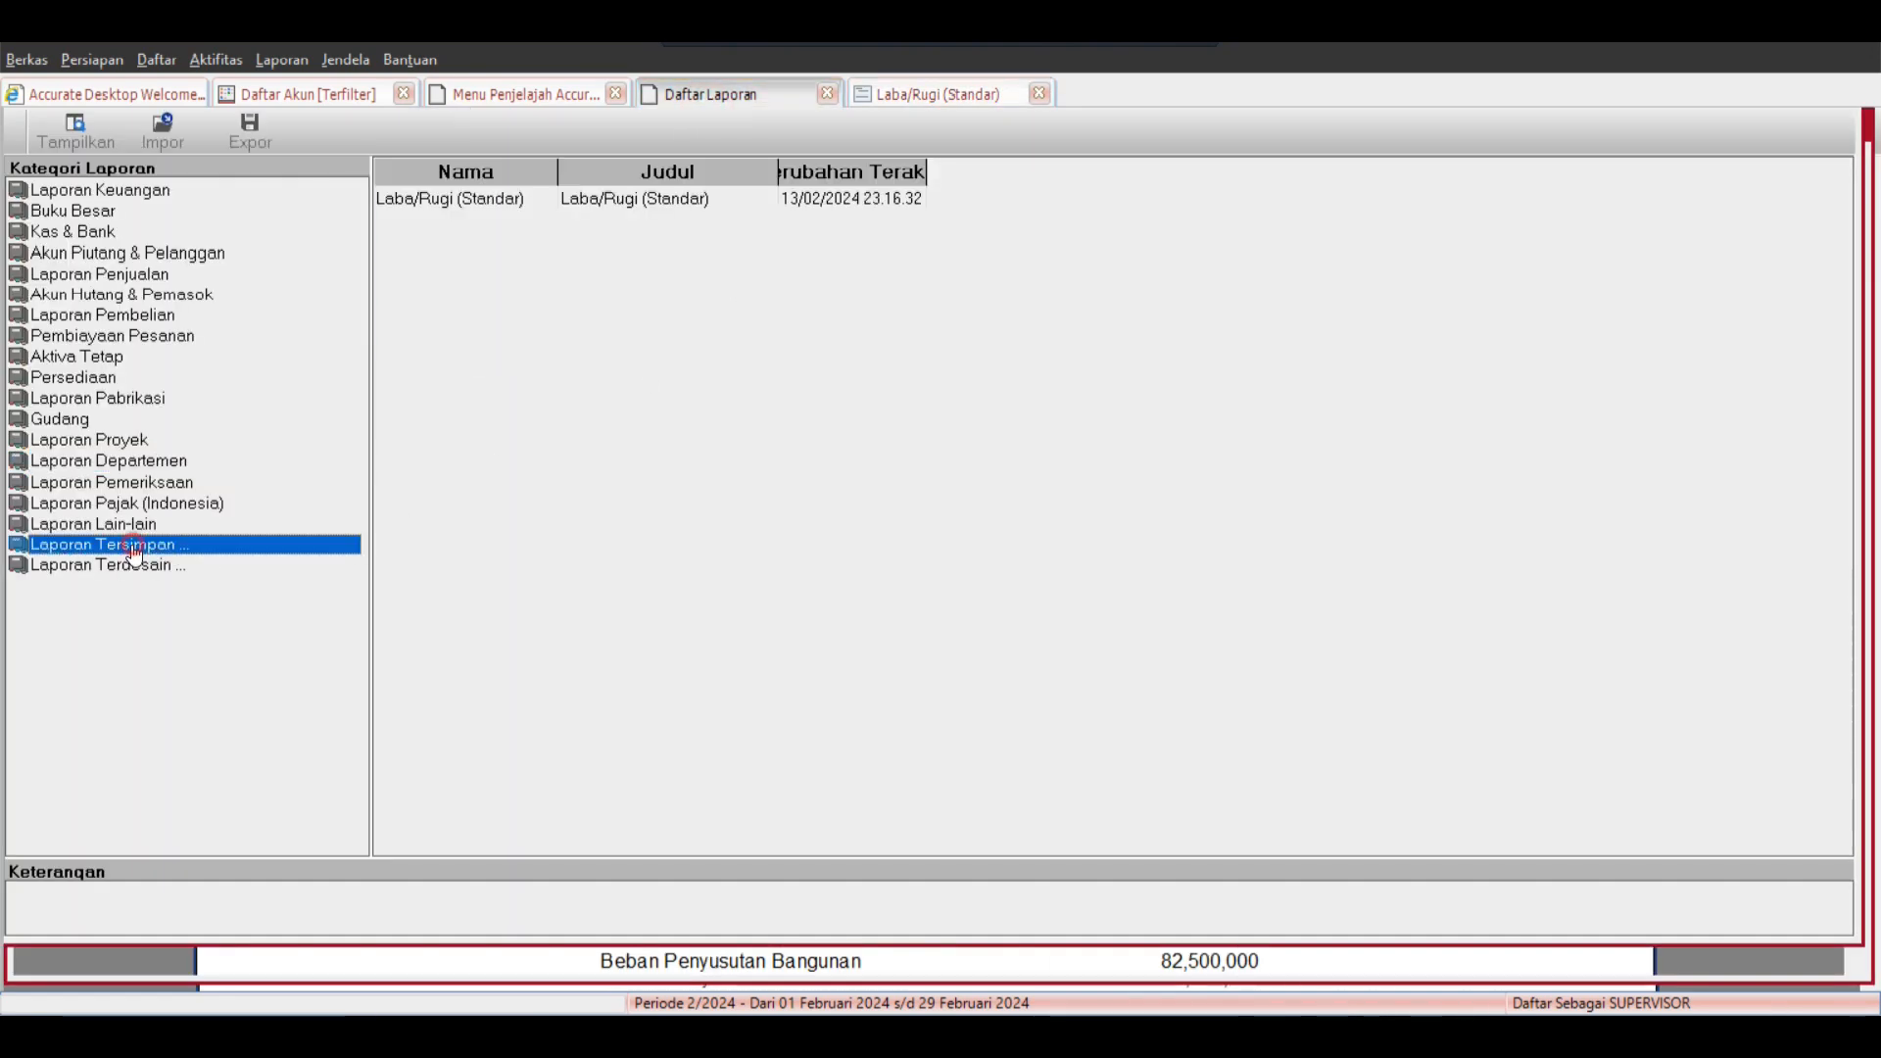
pyautogui.click(468, 392)
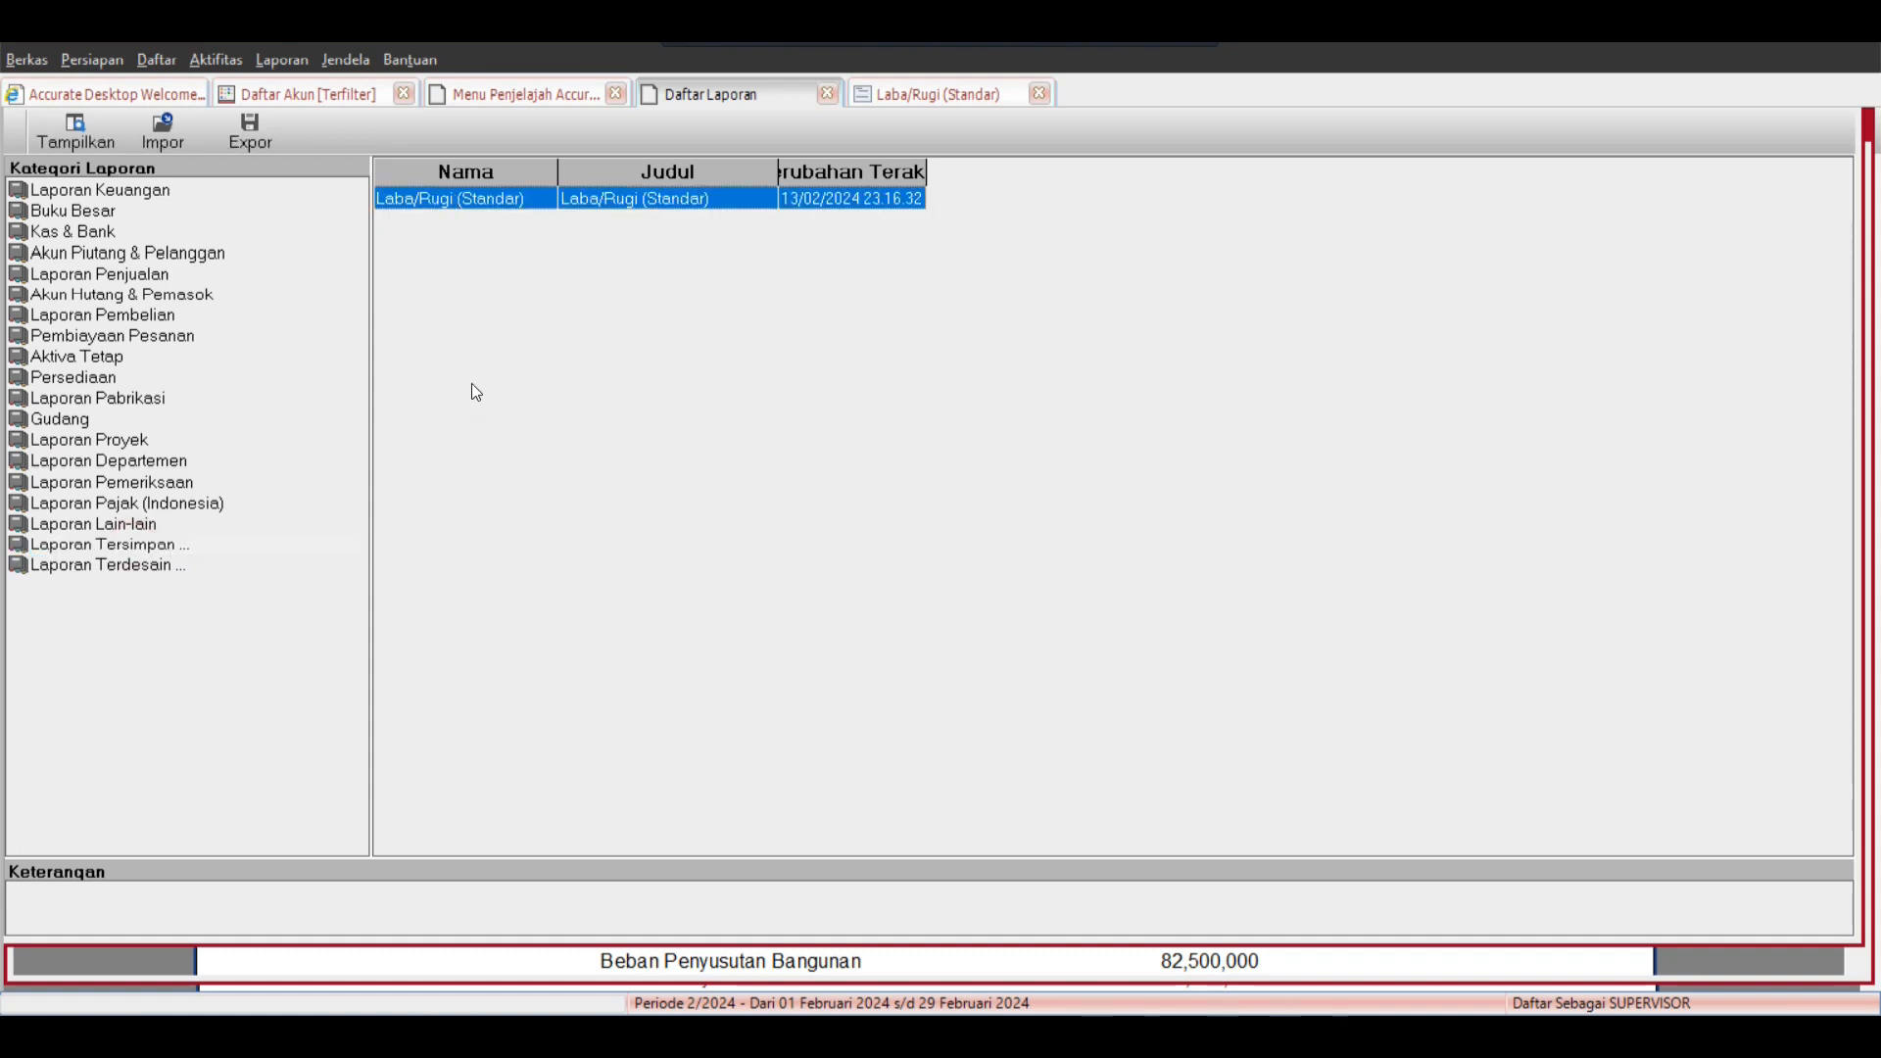
pyautogui.click(146, 545)
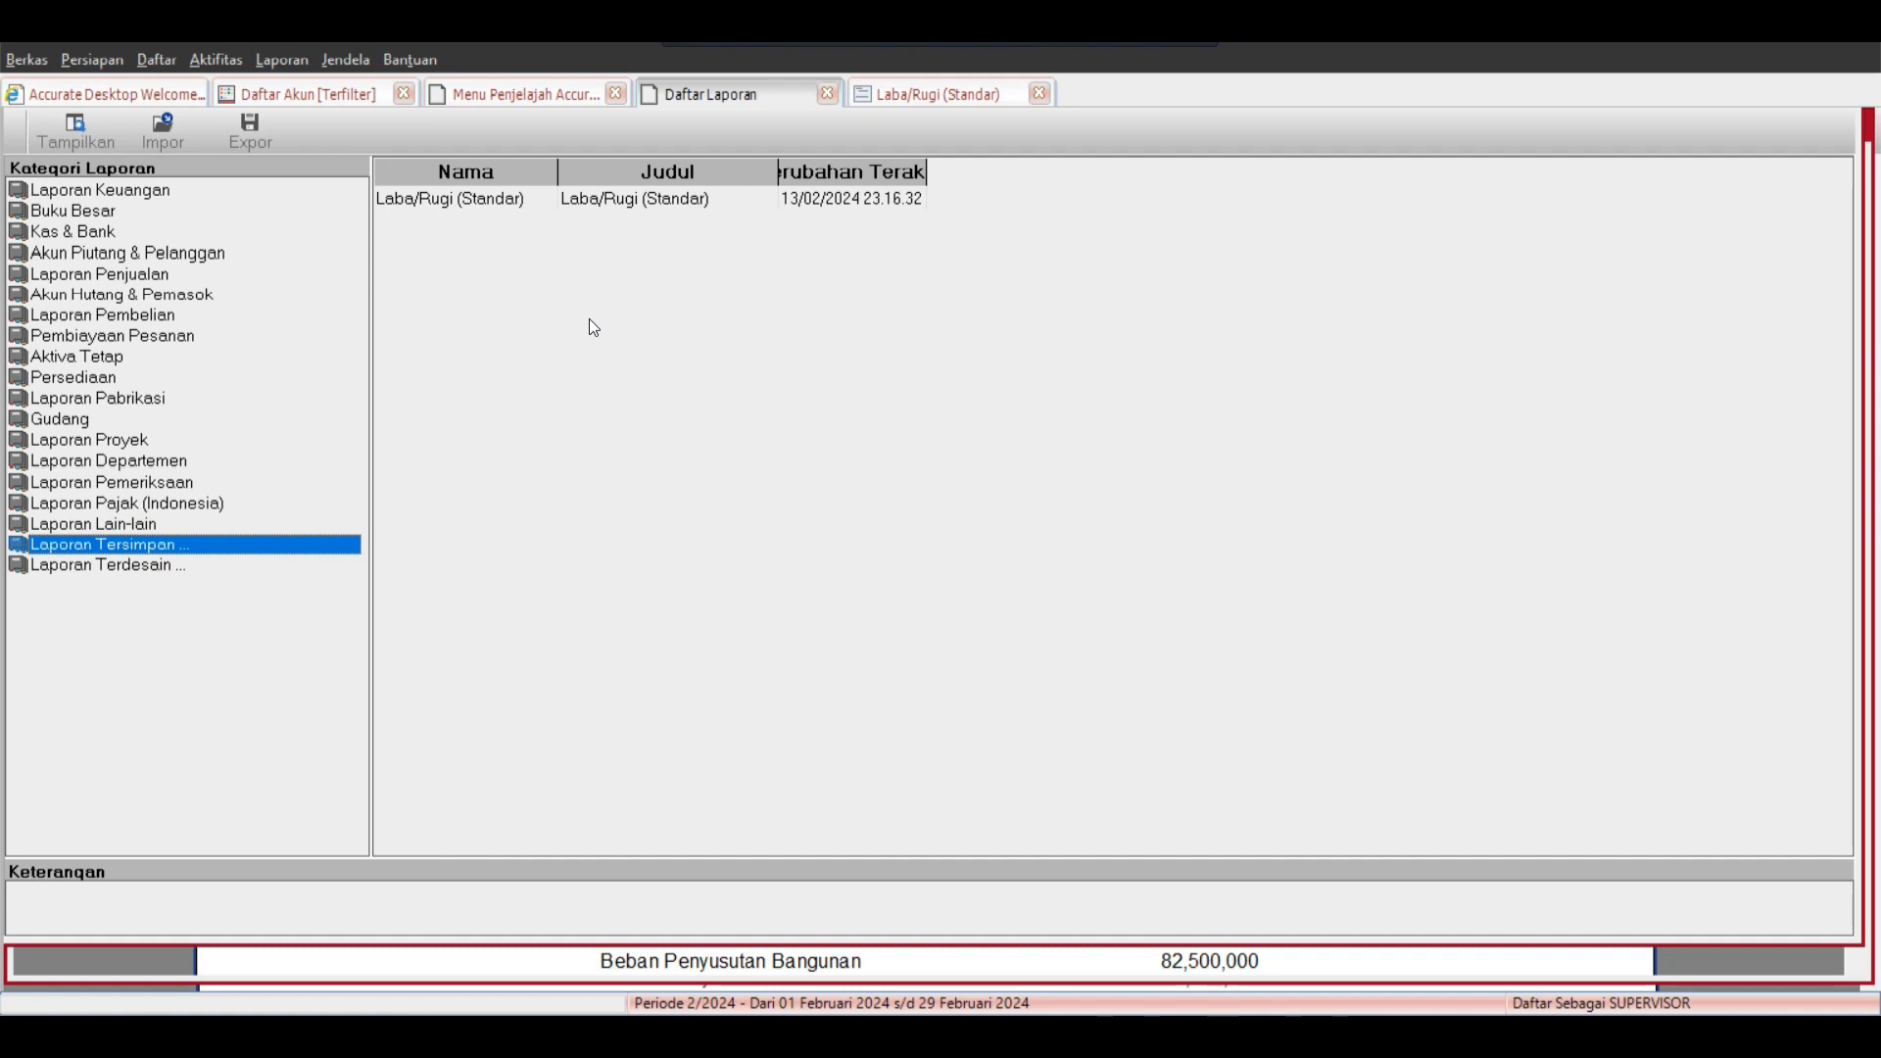
pyautogui.click(453, 204)
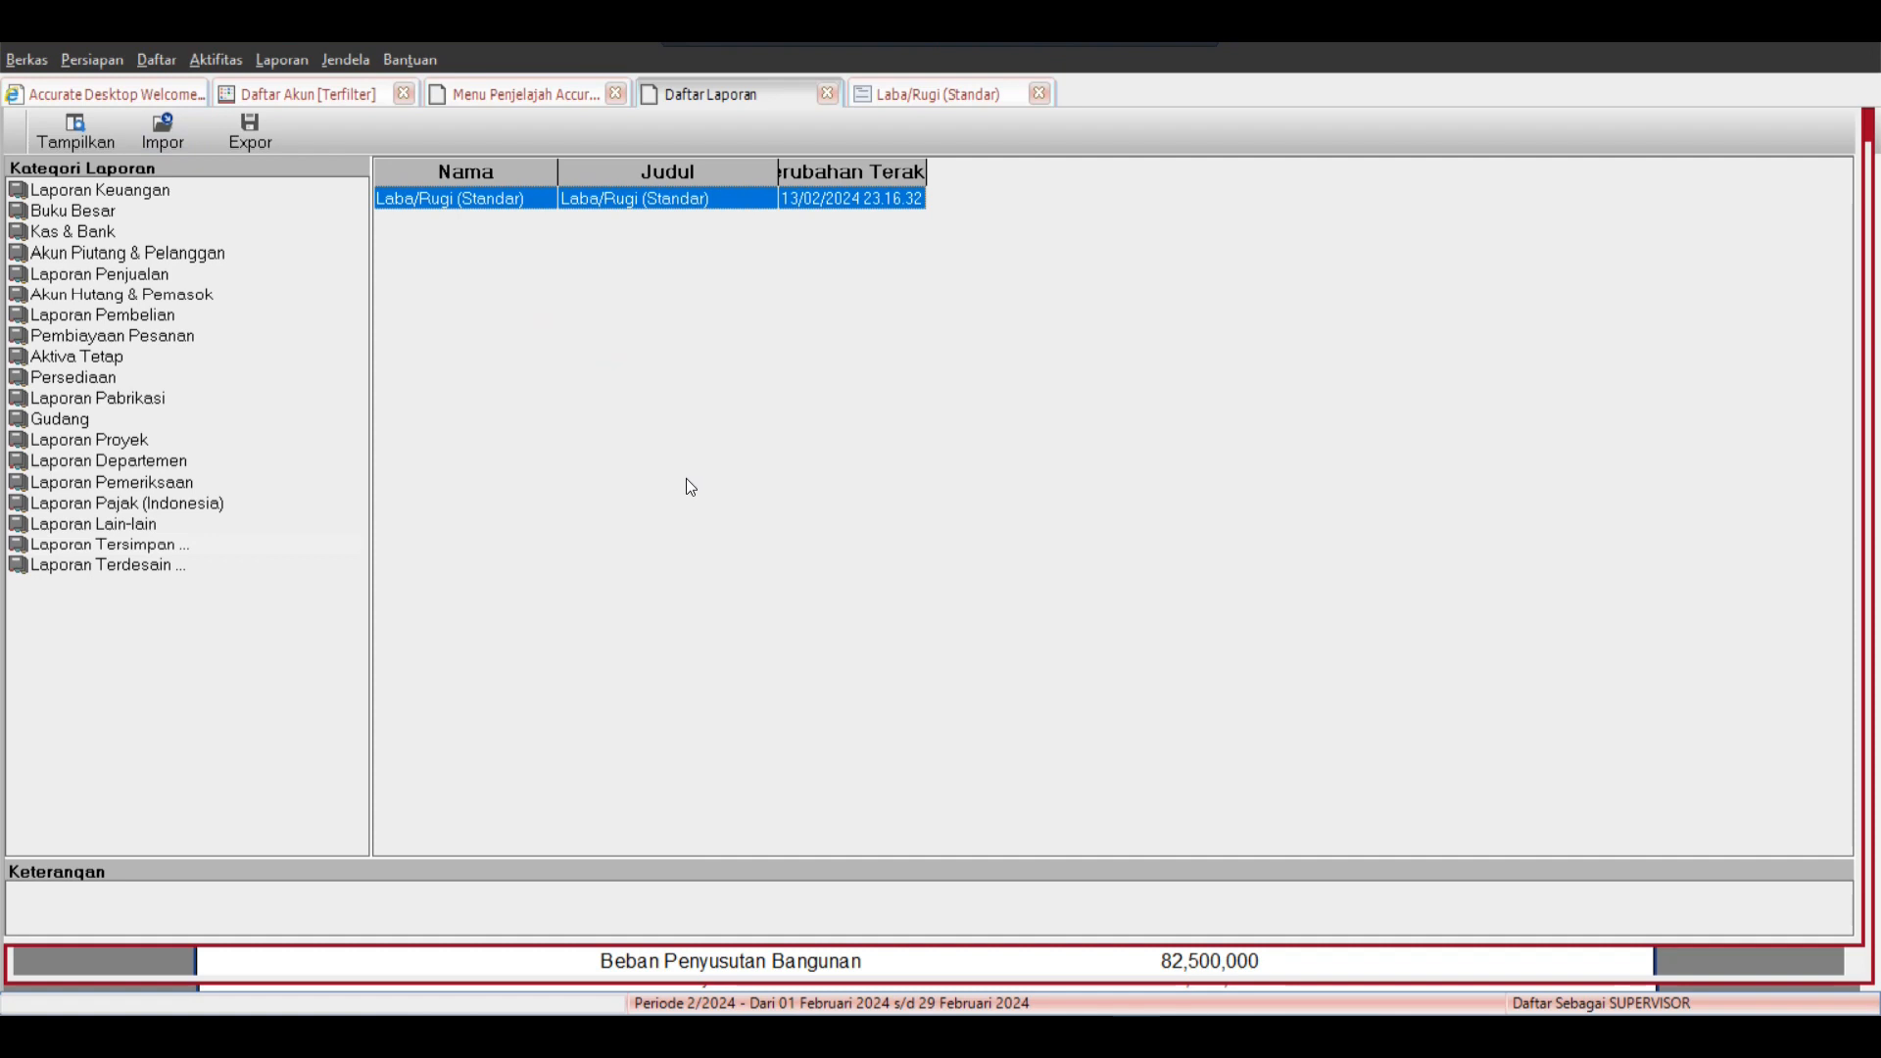
# Check the entries under Aktifitas and Lain-lain, and open a new Bukti Jurnal Umum form from the general ledger explorer.
pyautogui.click(486, 99)
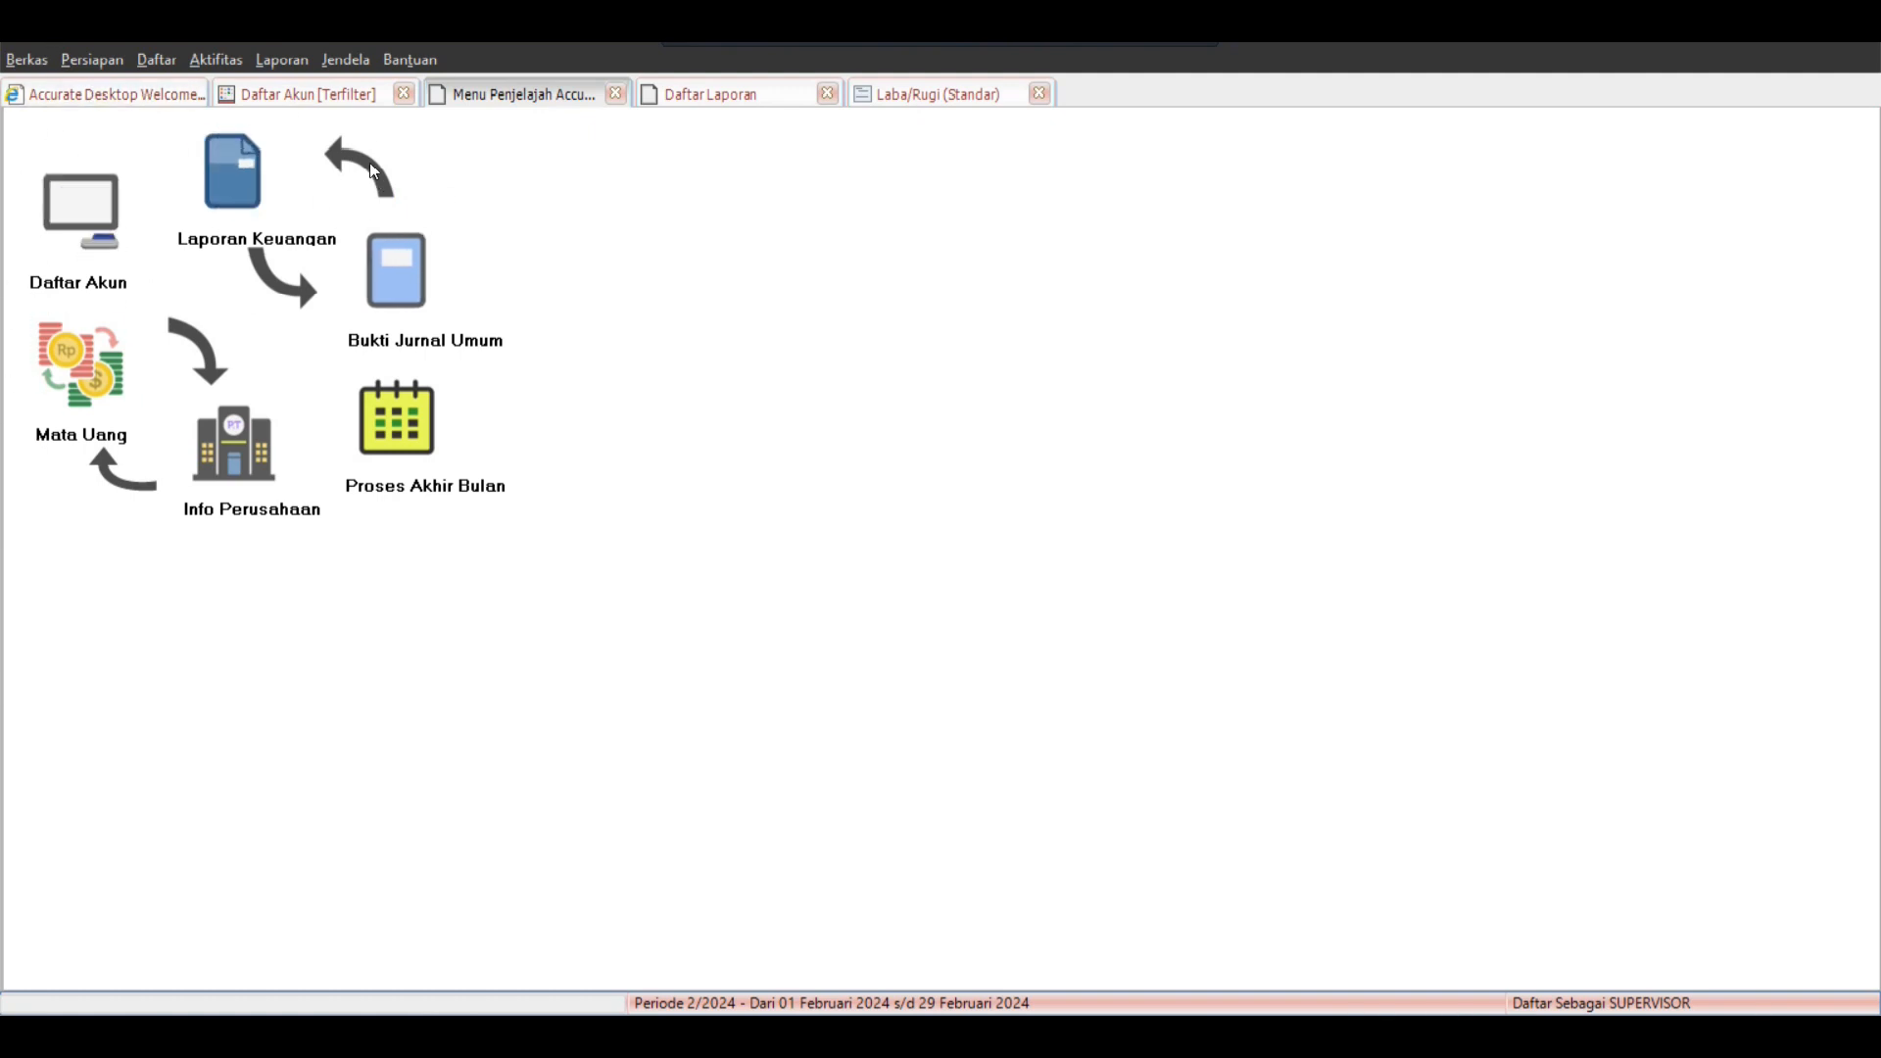
pyautogui.click(218, 61)
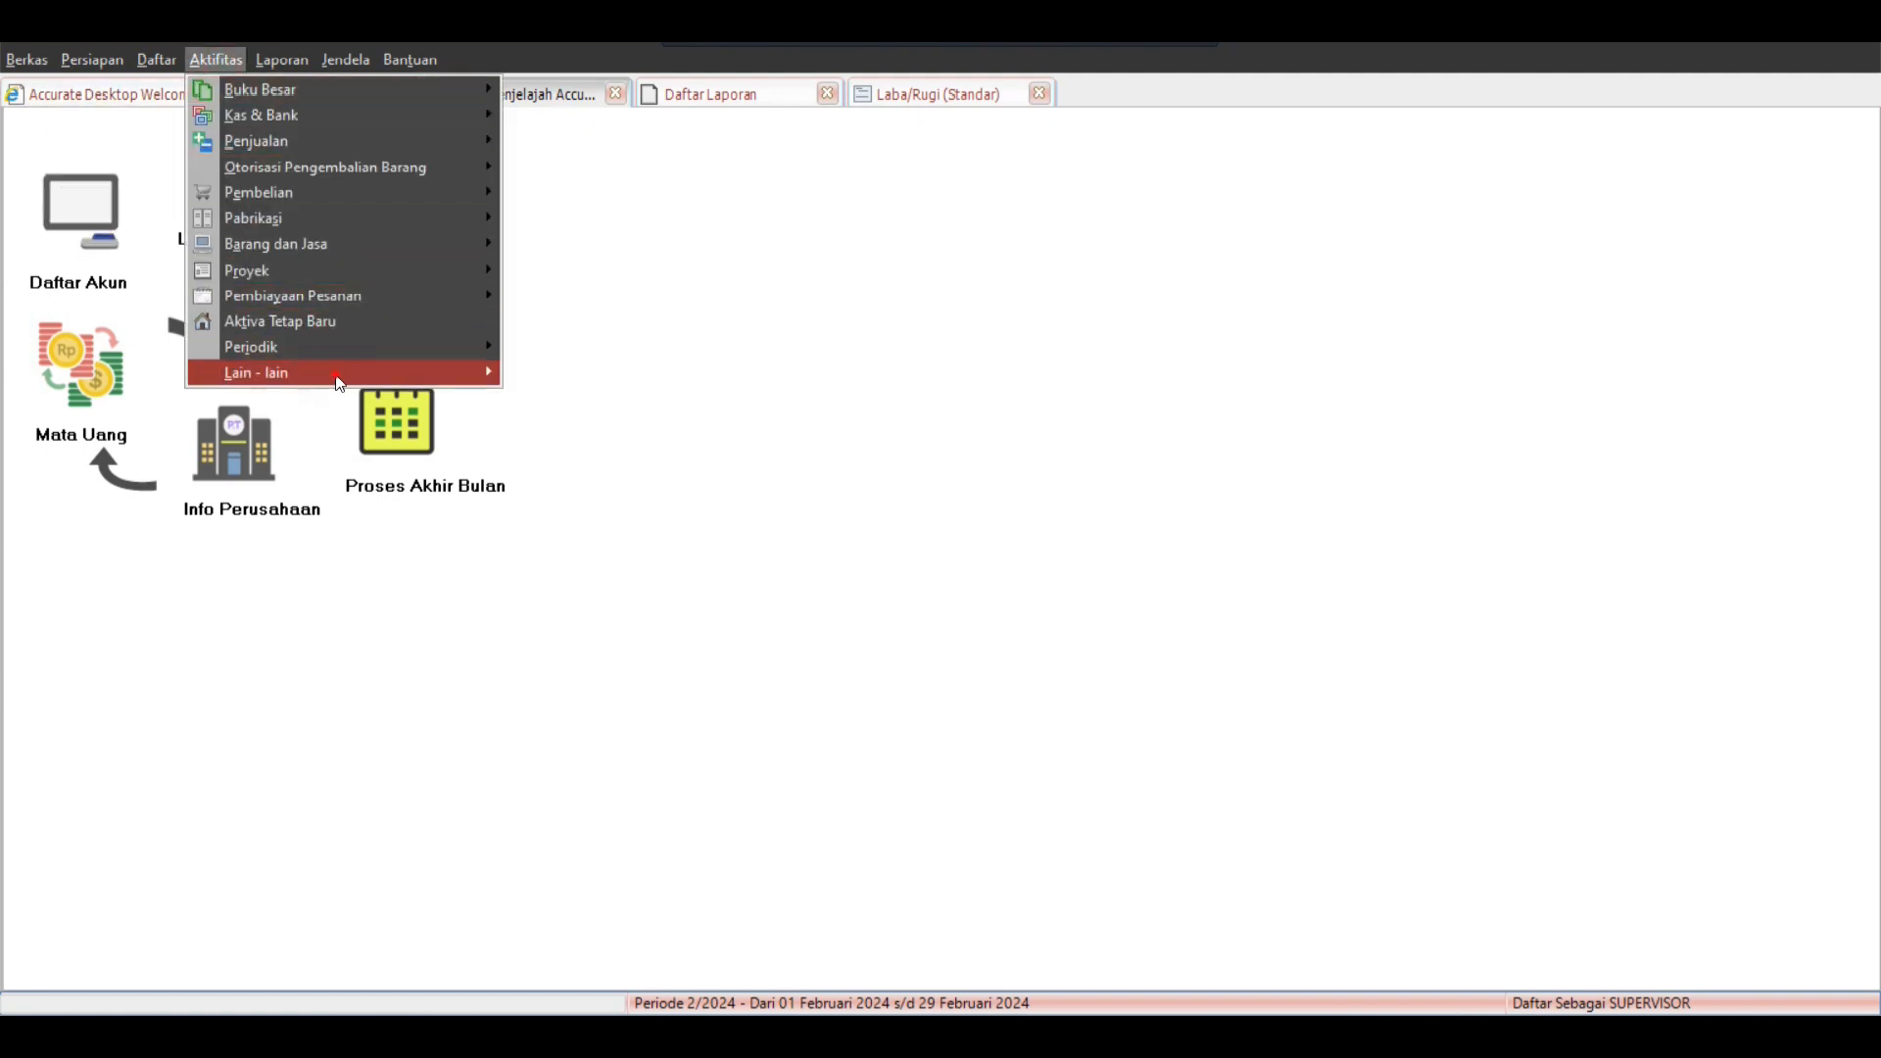
pyautogui.moveTo(336, 373)
pyautogui.click(572, 410)
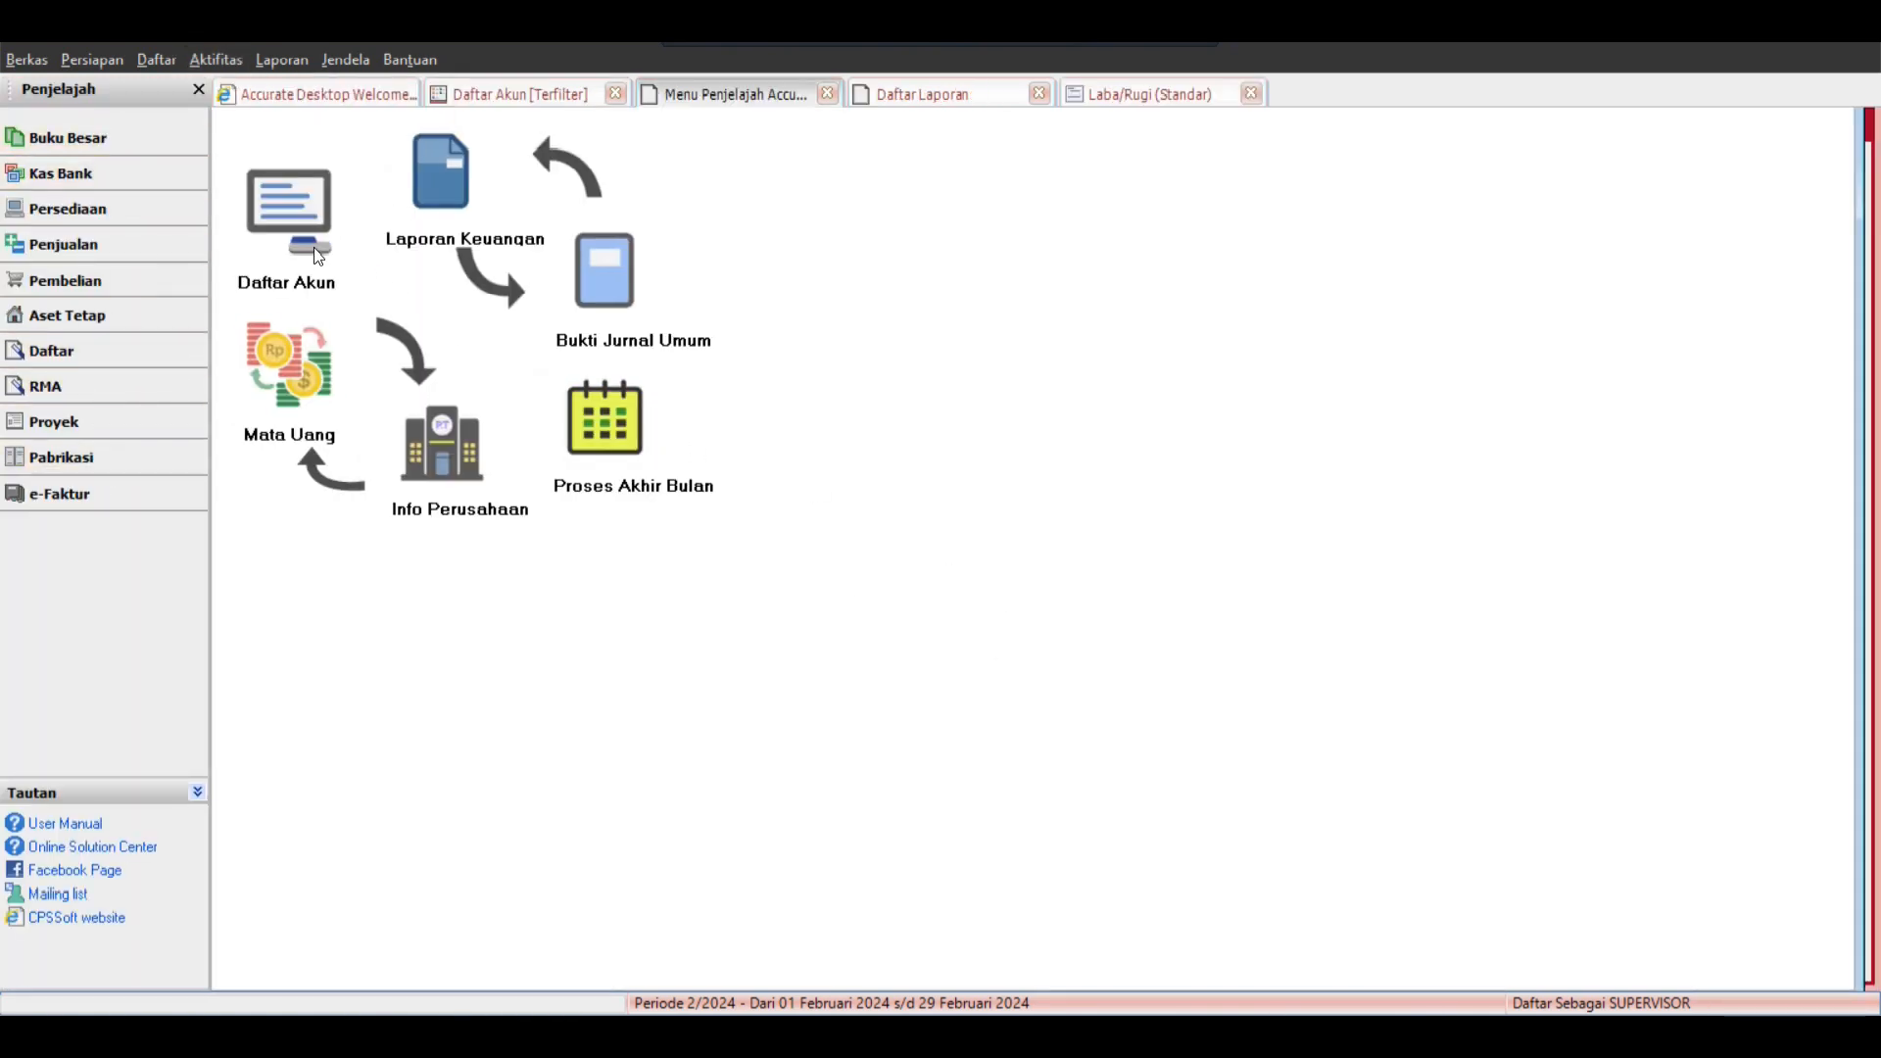
pyautogui.click(608, 286)
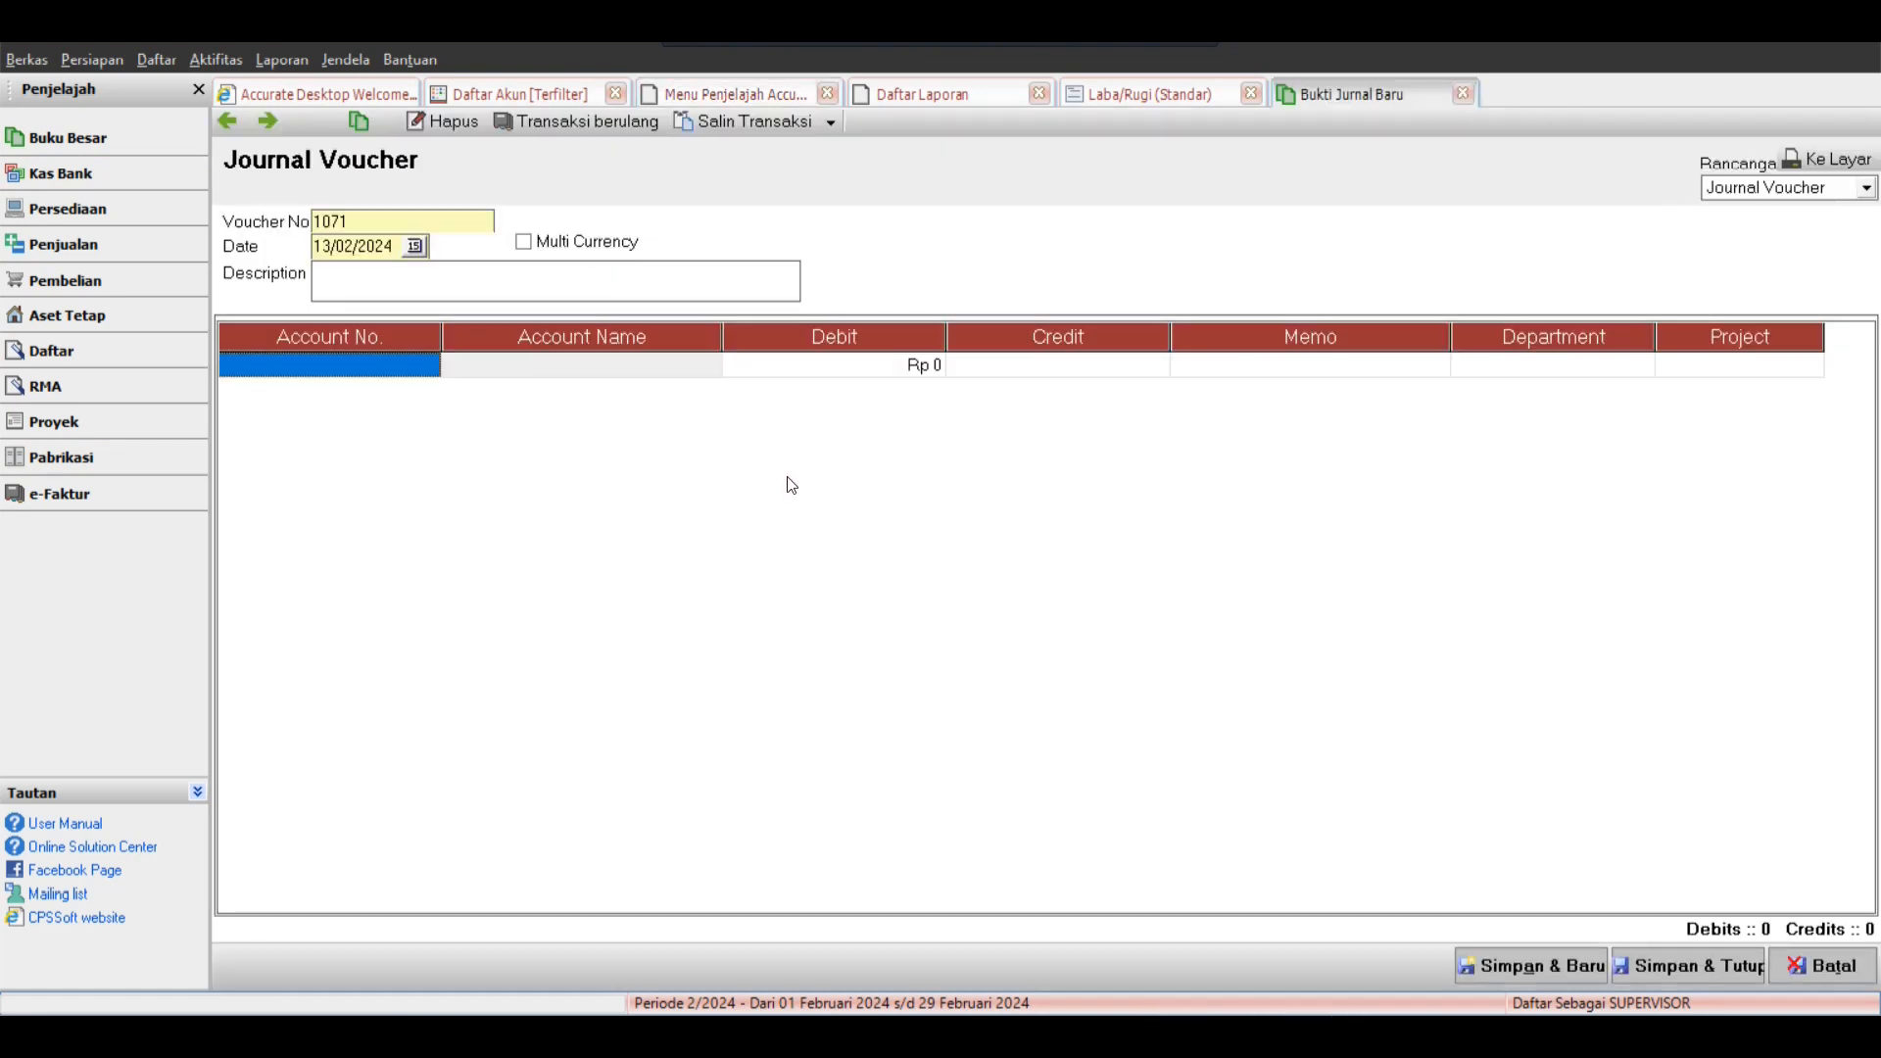
# Examine the explorer workflows for Kas Bank, Persediaan, Penjualan and Pembelian, and return to Buku Besar.
pyautogui.click(64, 142)
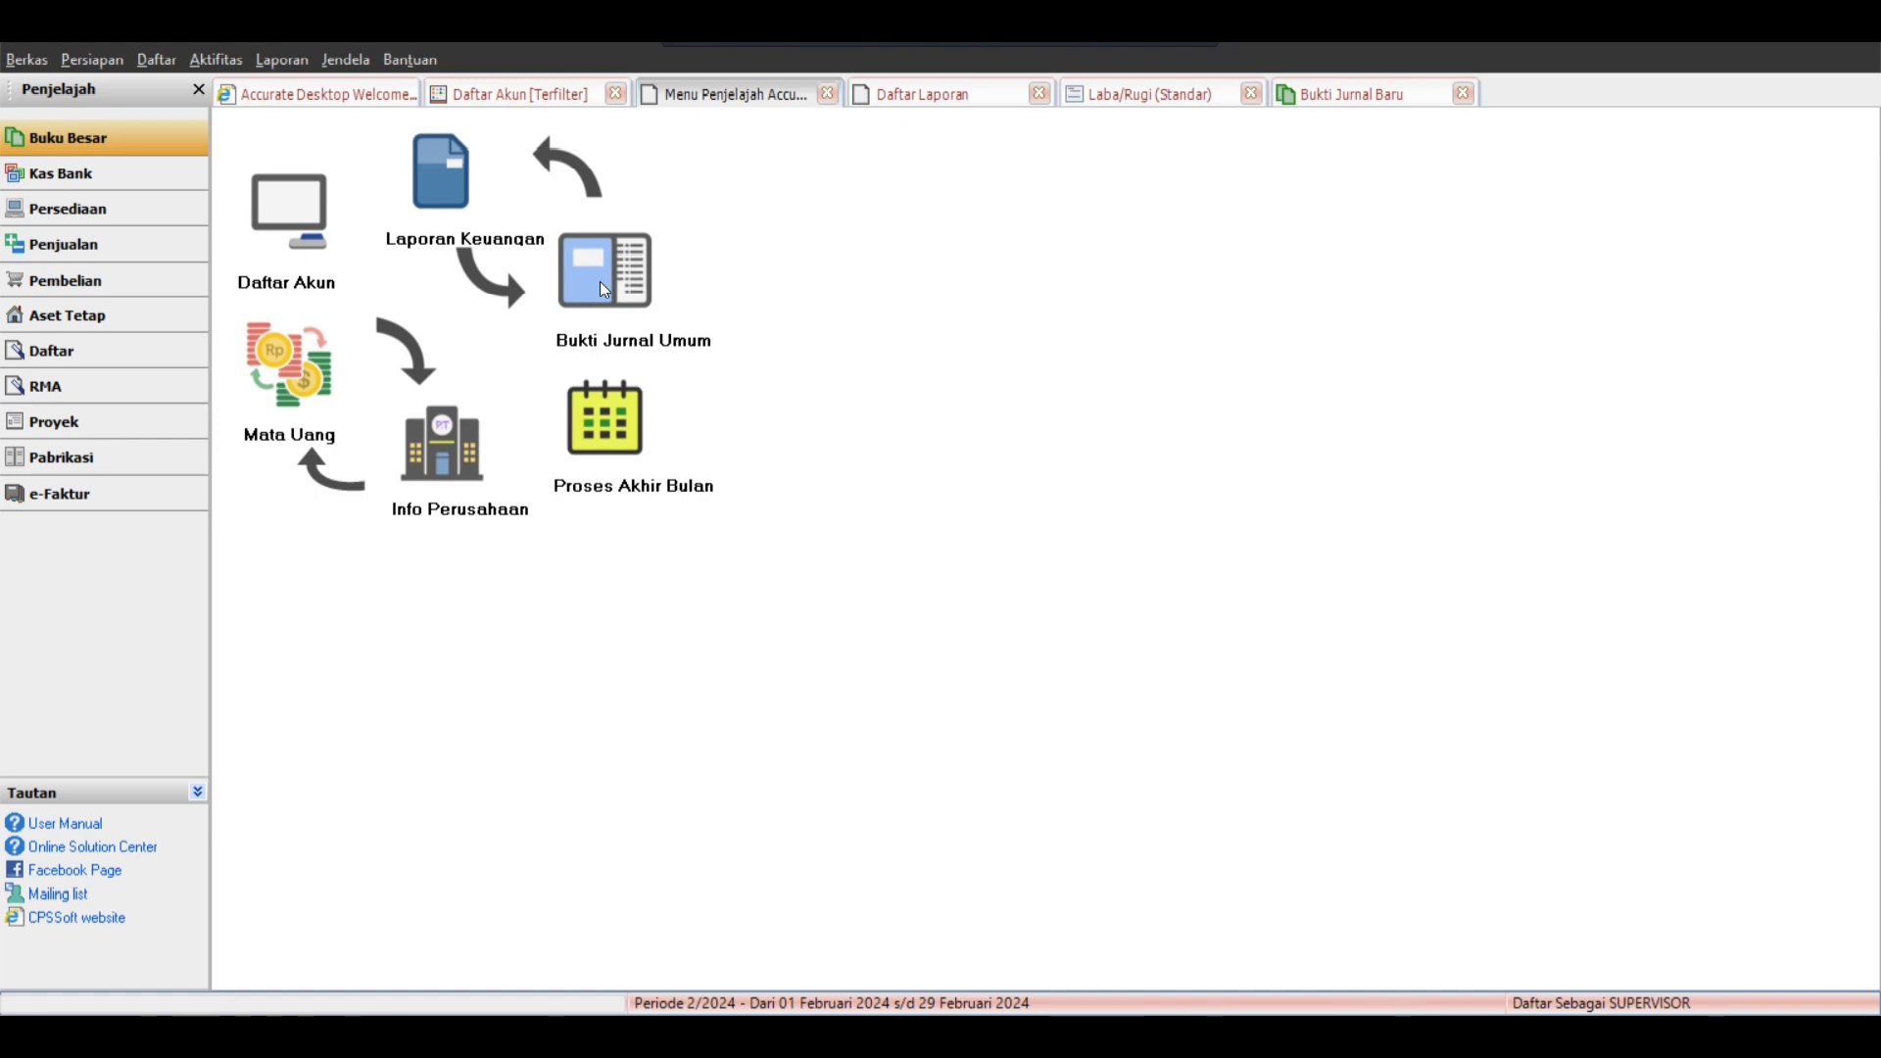
pyautogui.click(131, 179)
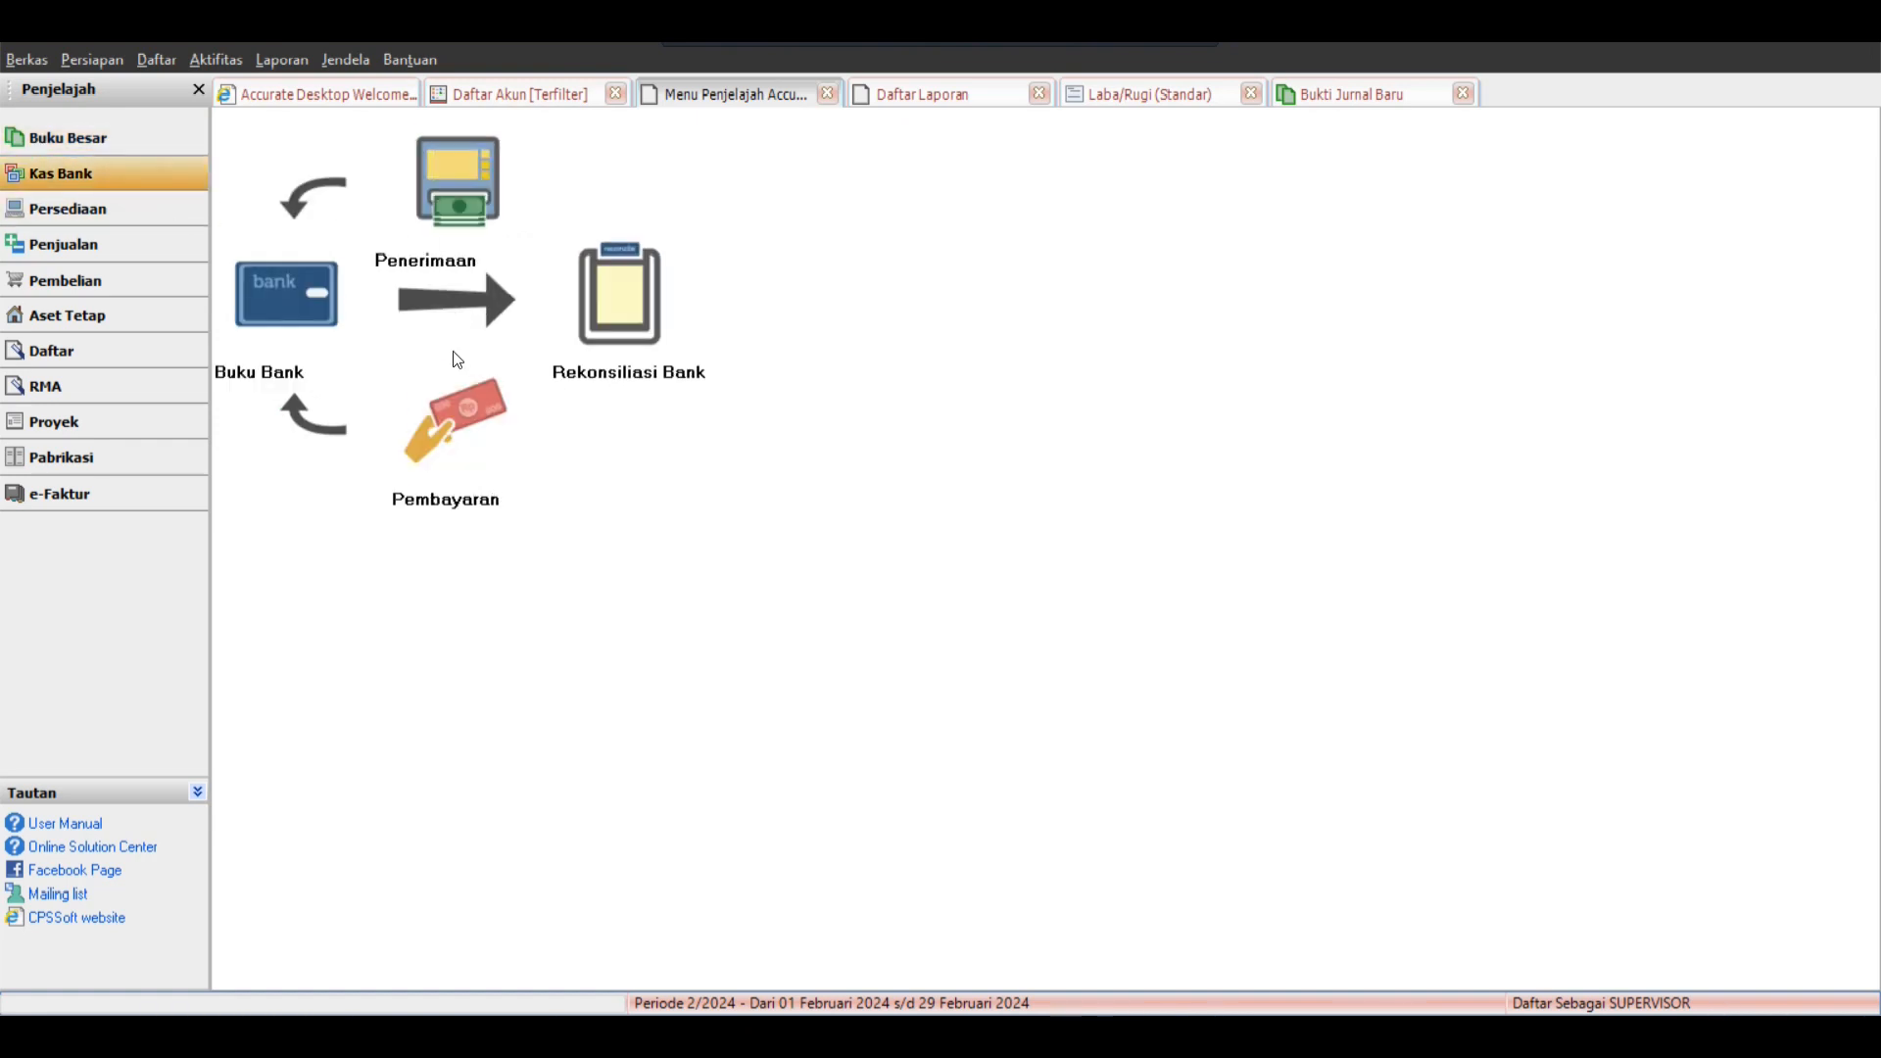
pyautogui.click(93, 214)
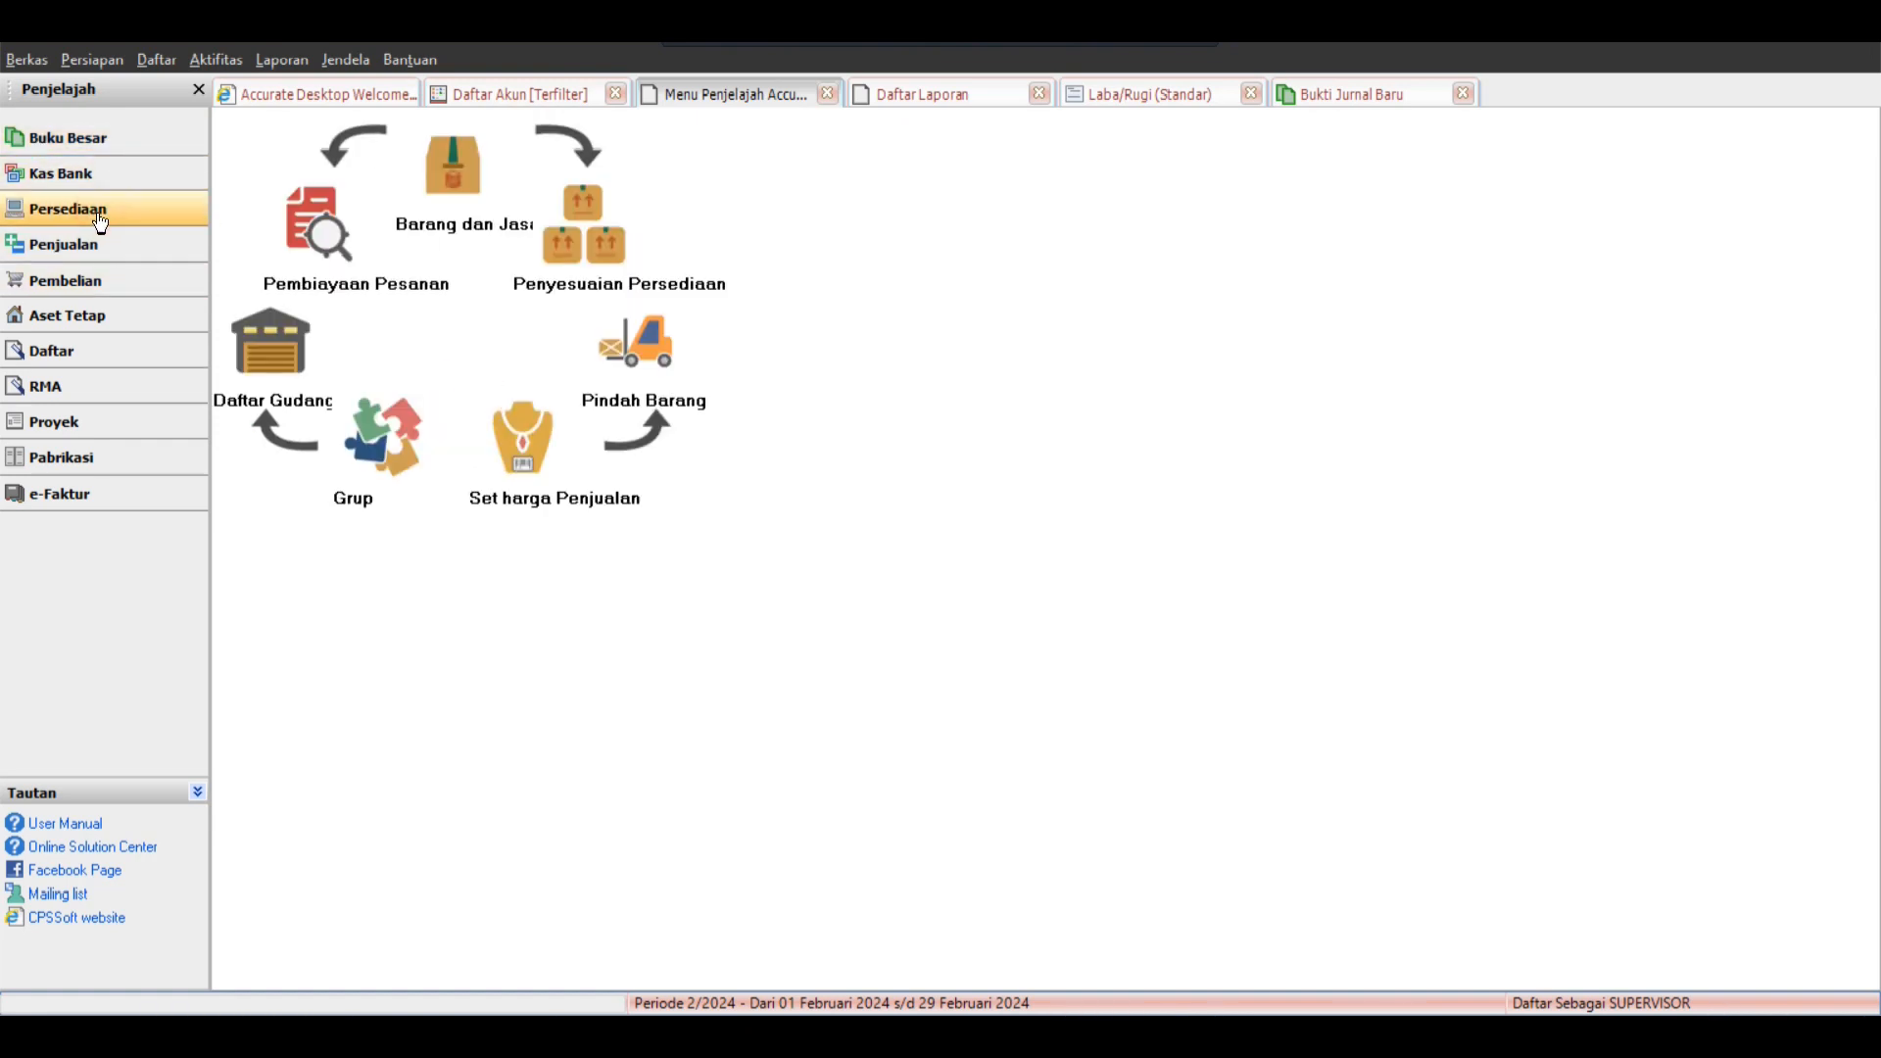
pyautogui.click(145, 257)
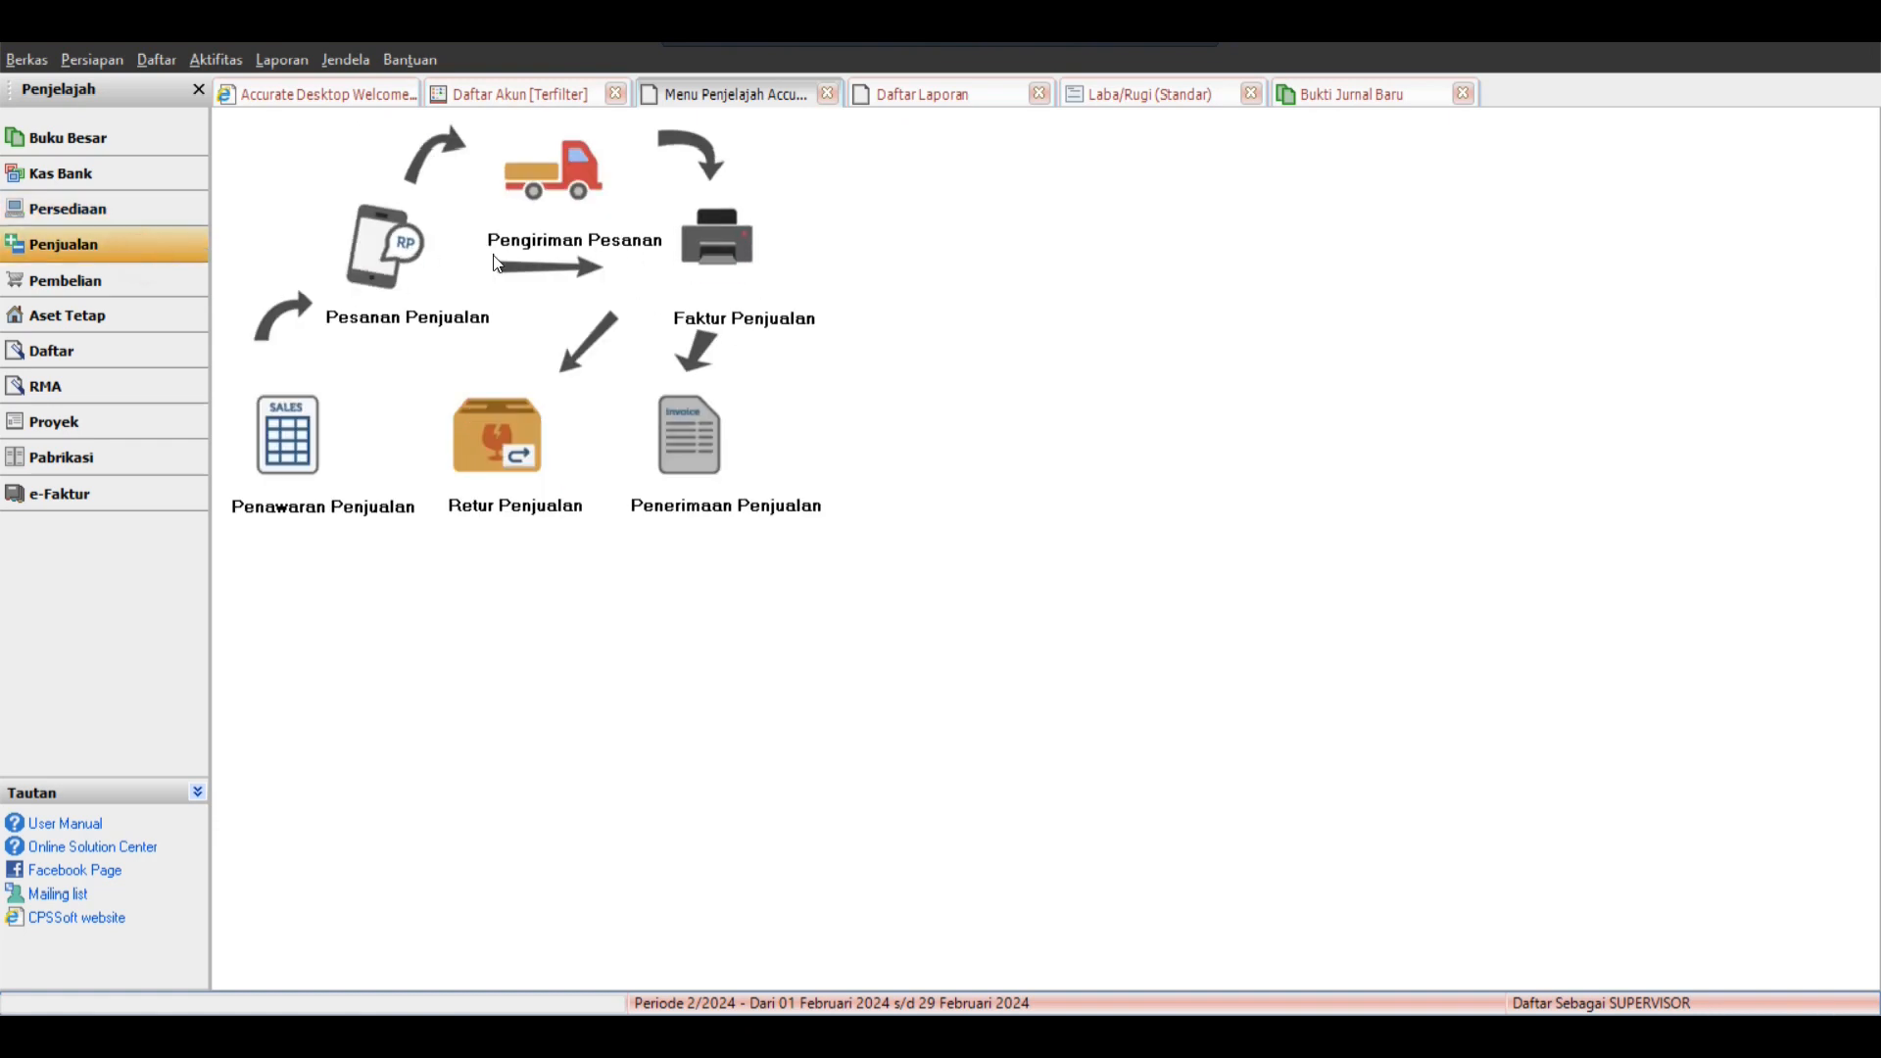
pyautogui.click(64, 280)
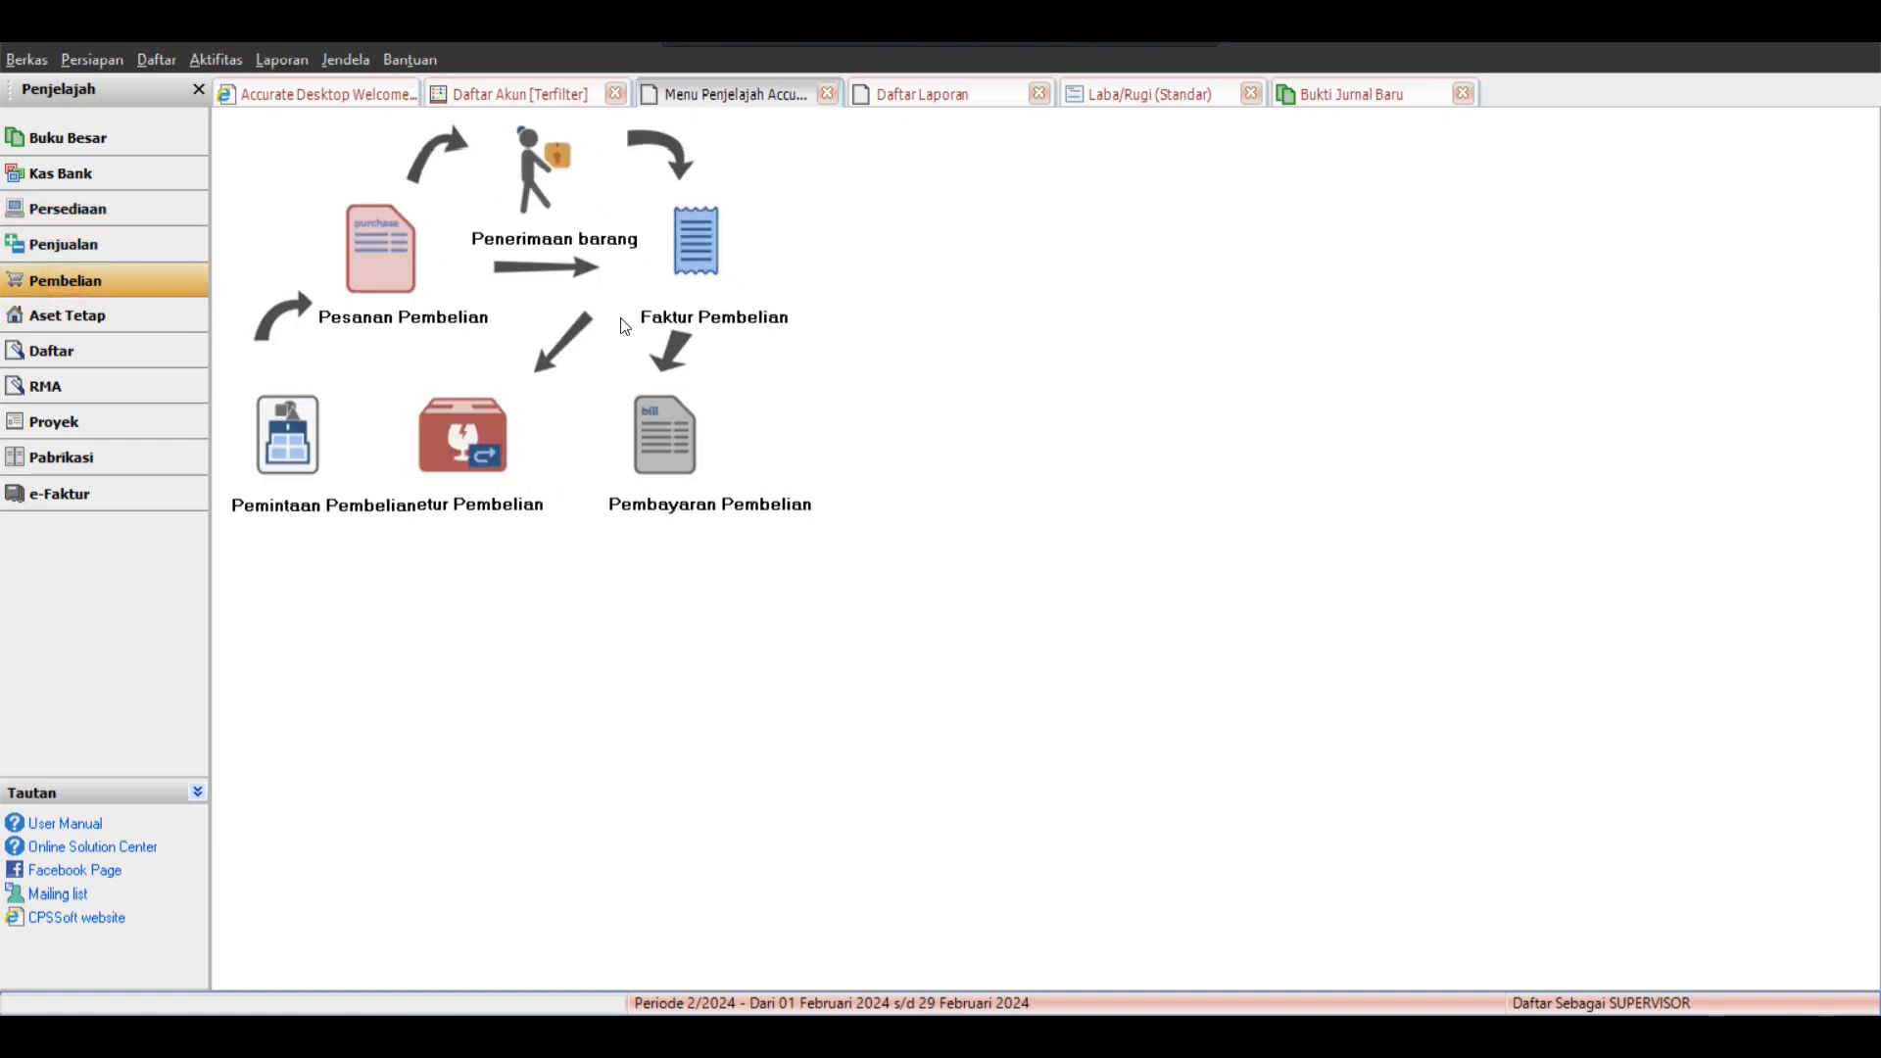
pyautogui.click(145, 145)
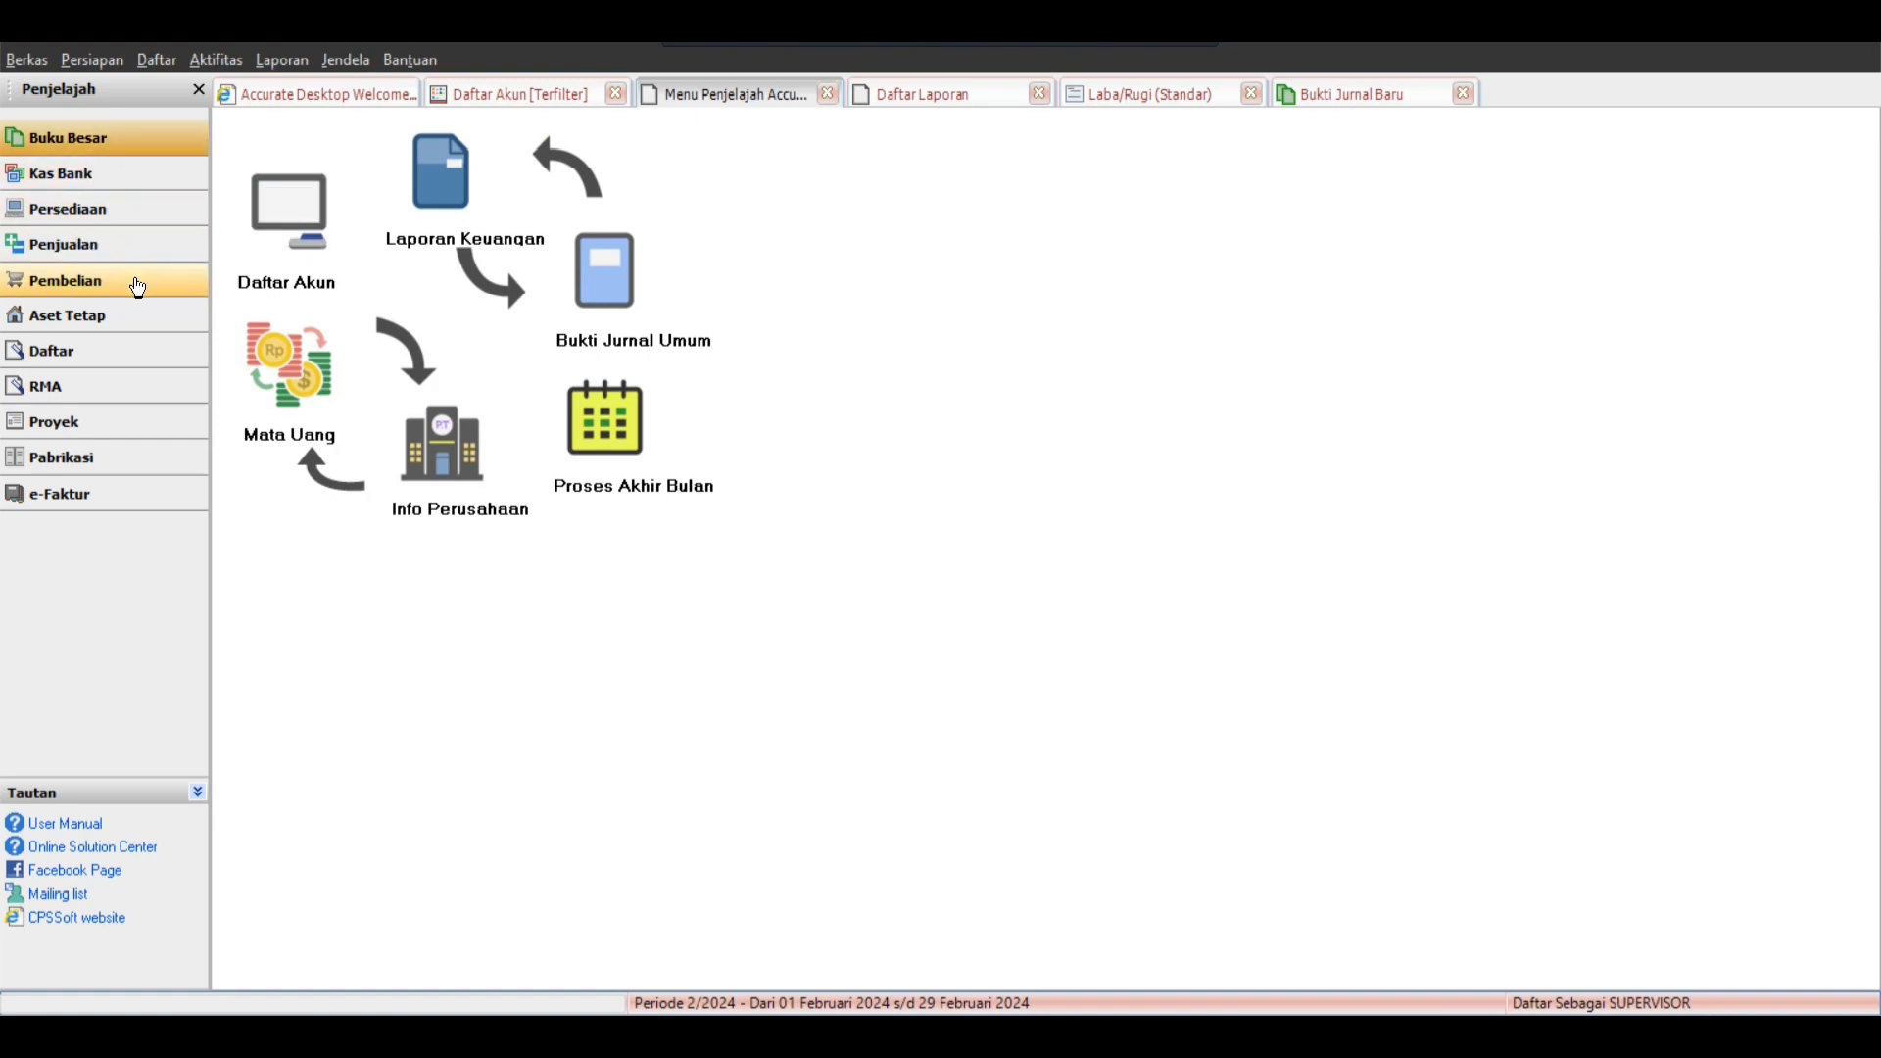
# Open another new Bukti Jurnal Umum form and enter the description "Beli Voucher Listrik Kantor".
pyautogui.click(632, 284)
pyautogui.click(538, 428)
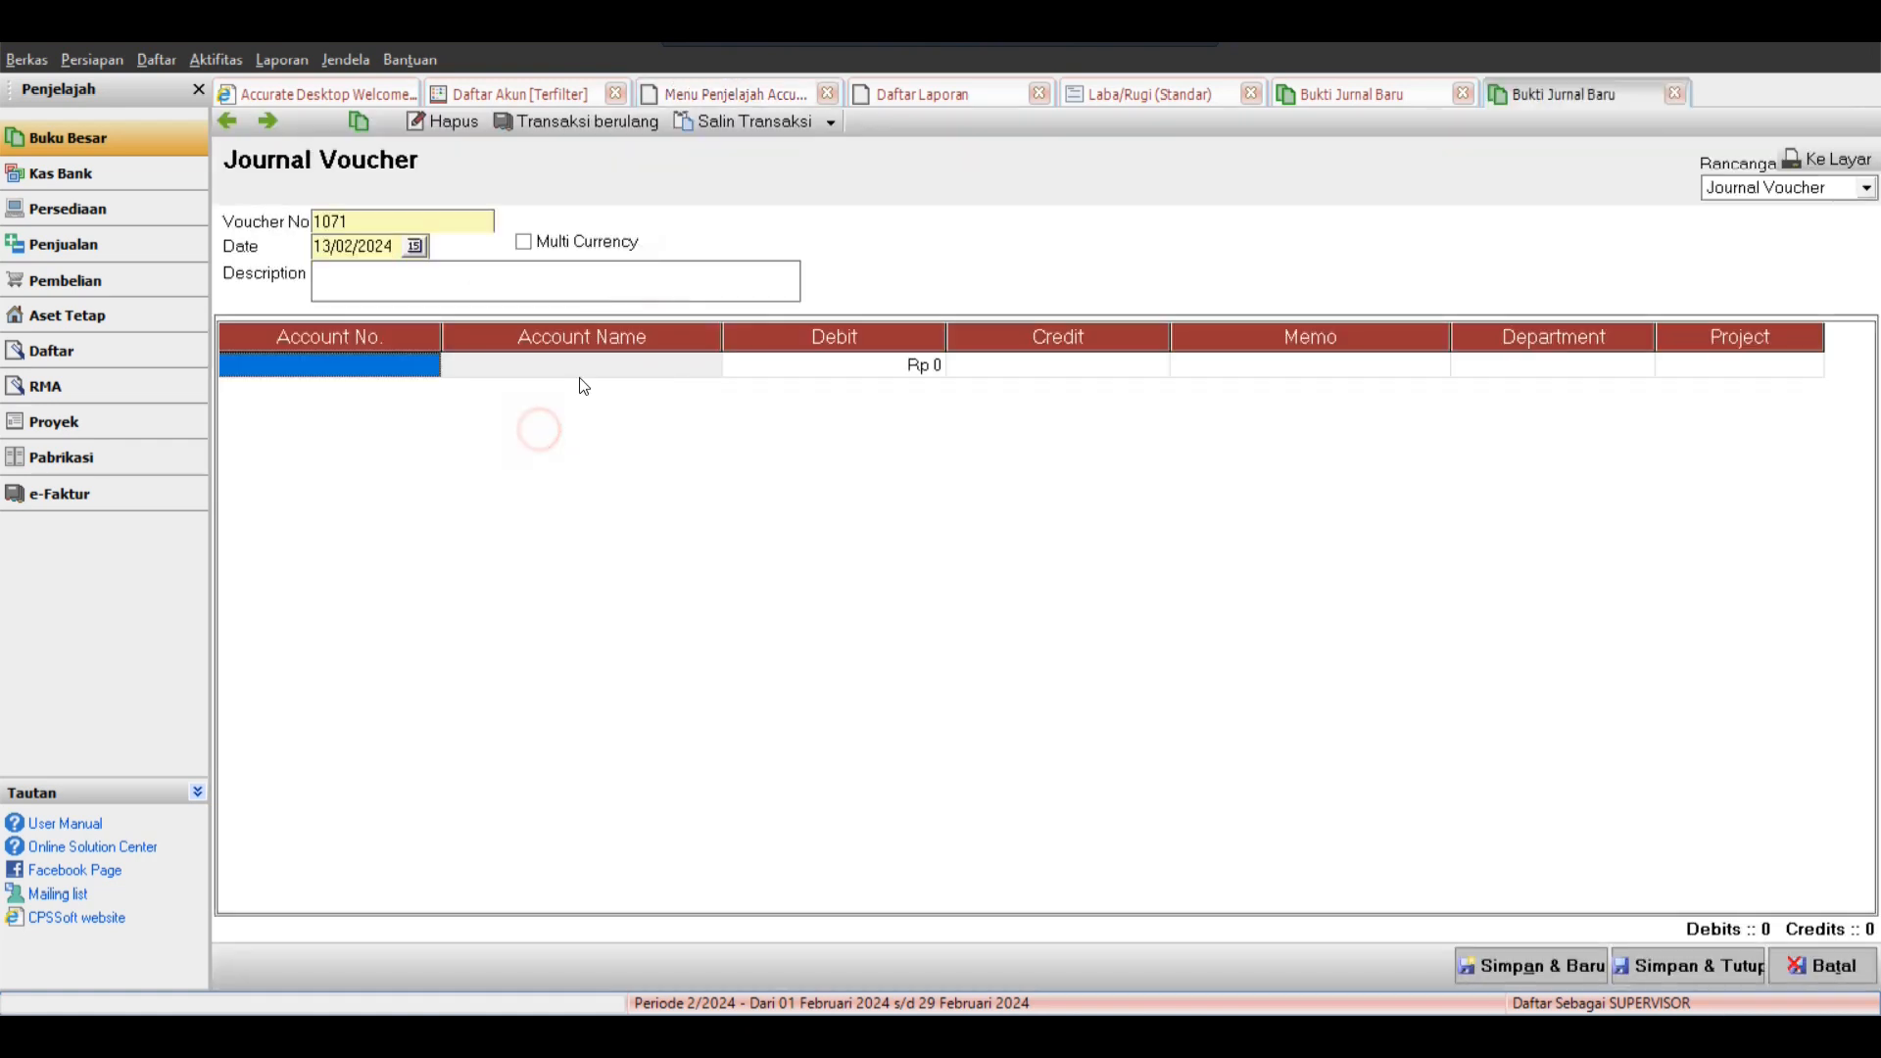
pyautogui.click(545, 294)
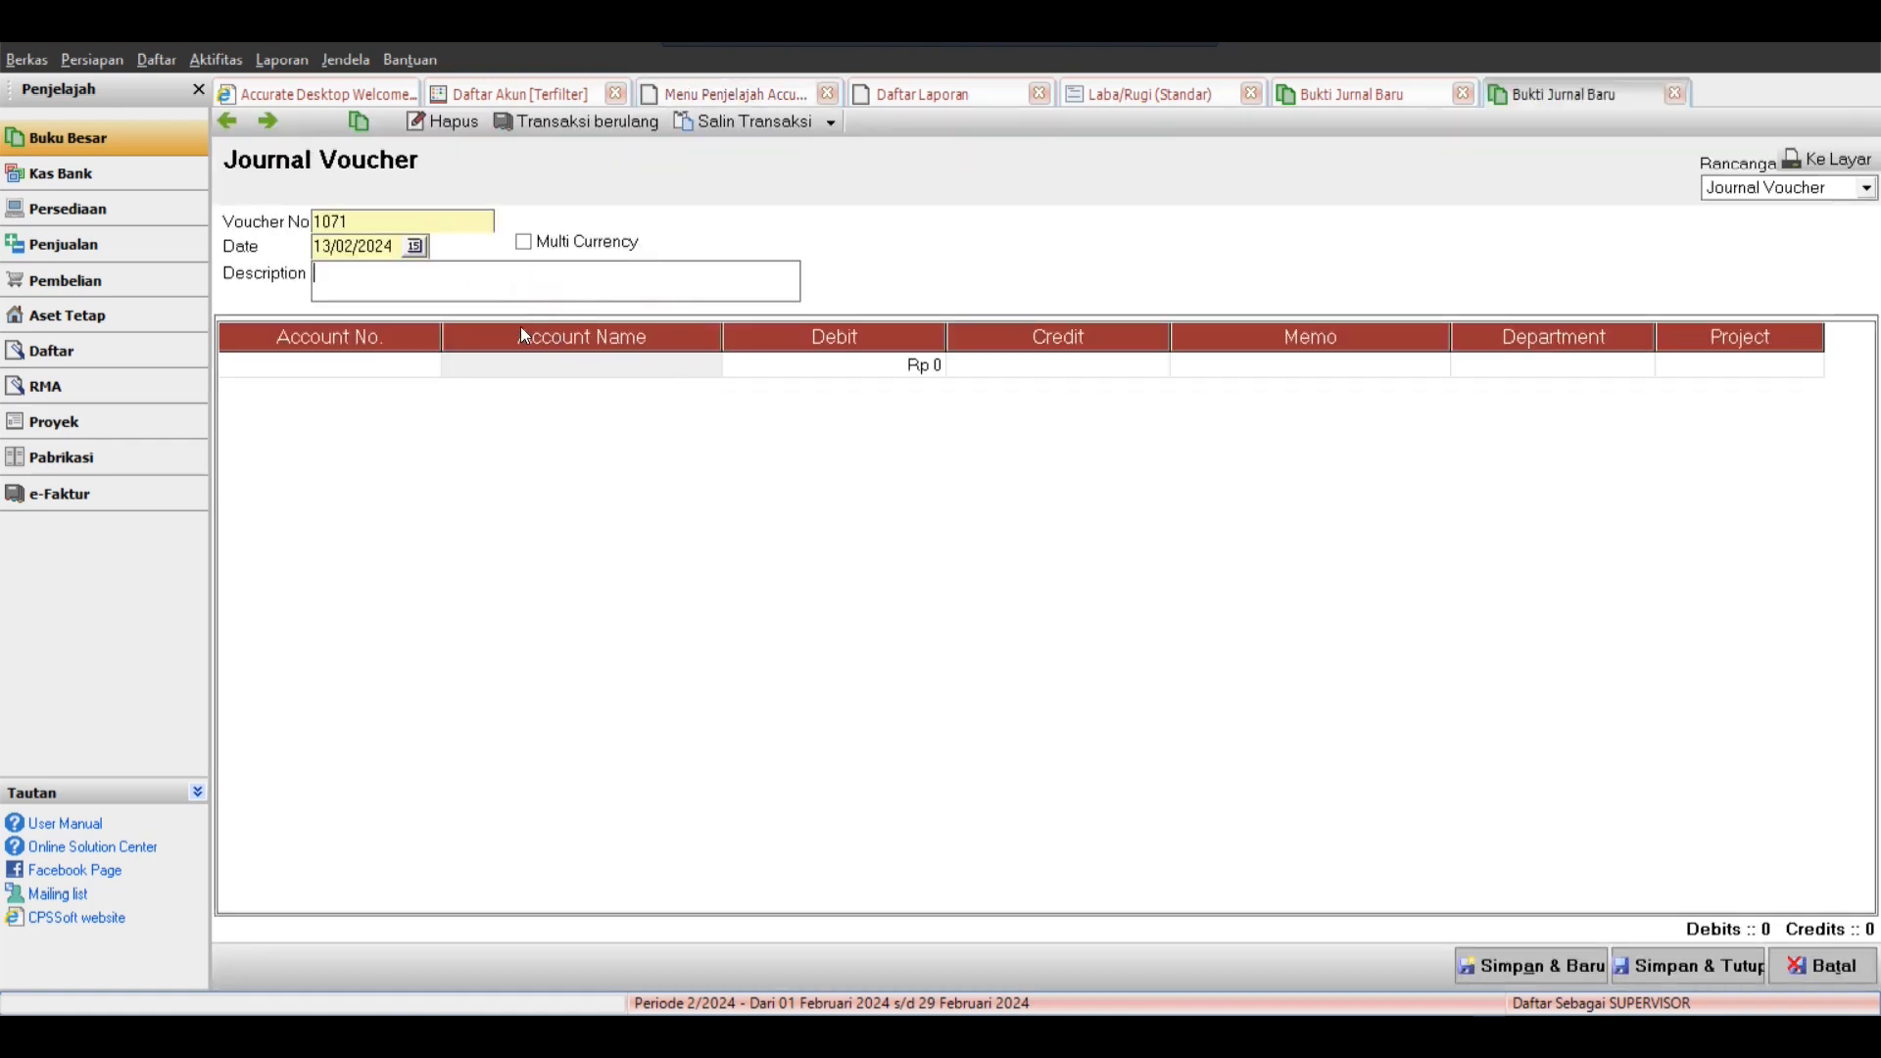
pyautogui.click(366, 539)
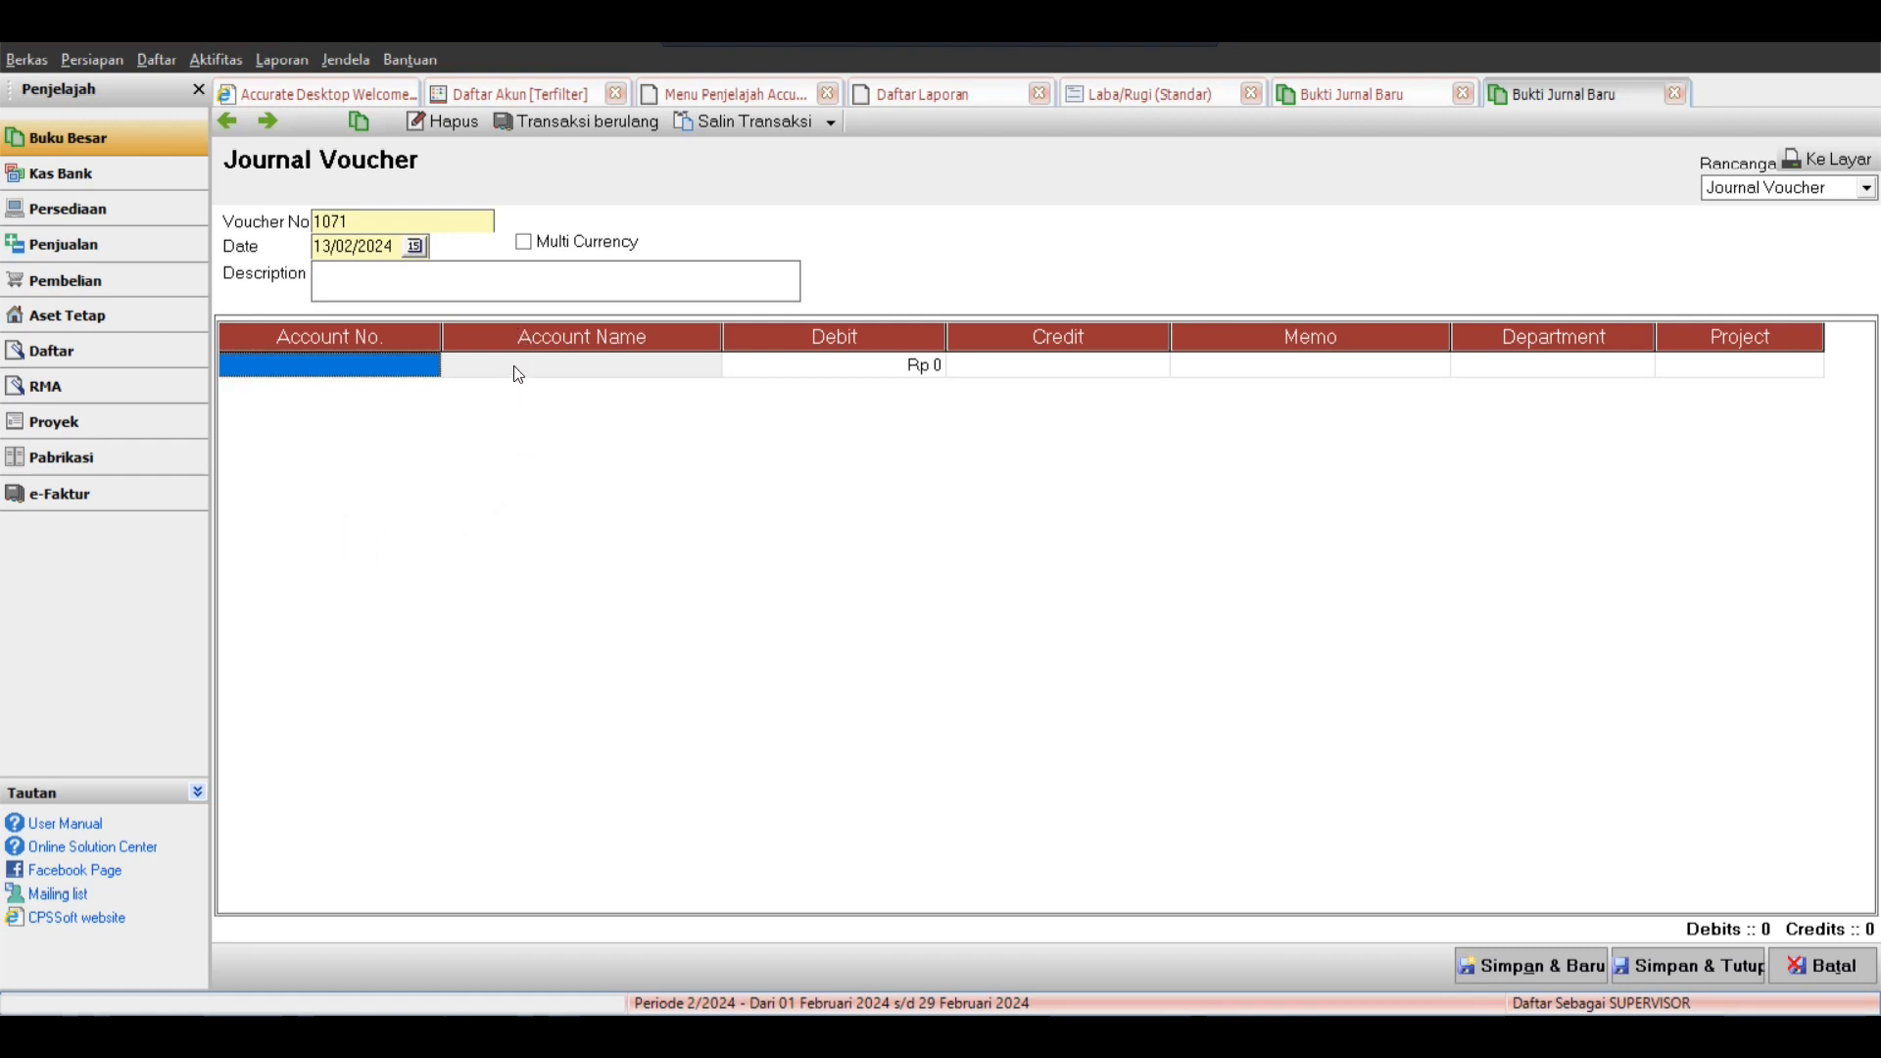
pyautogui.click(481, 294)
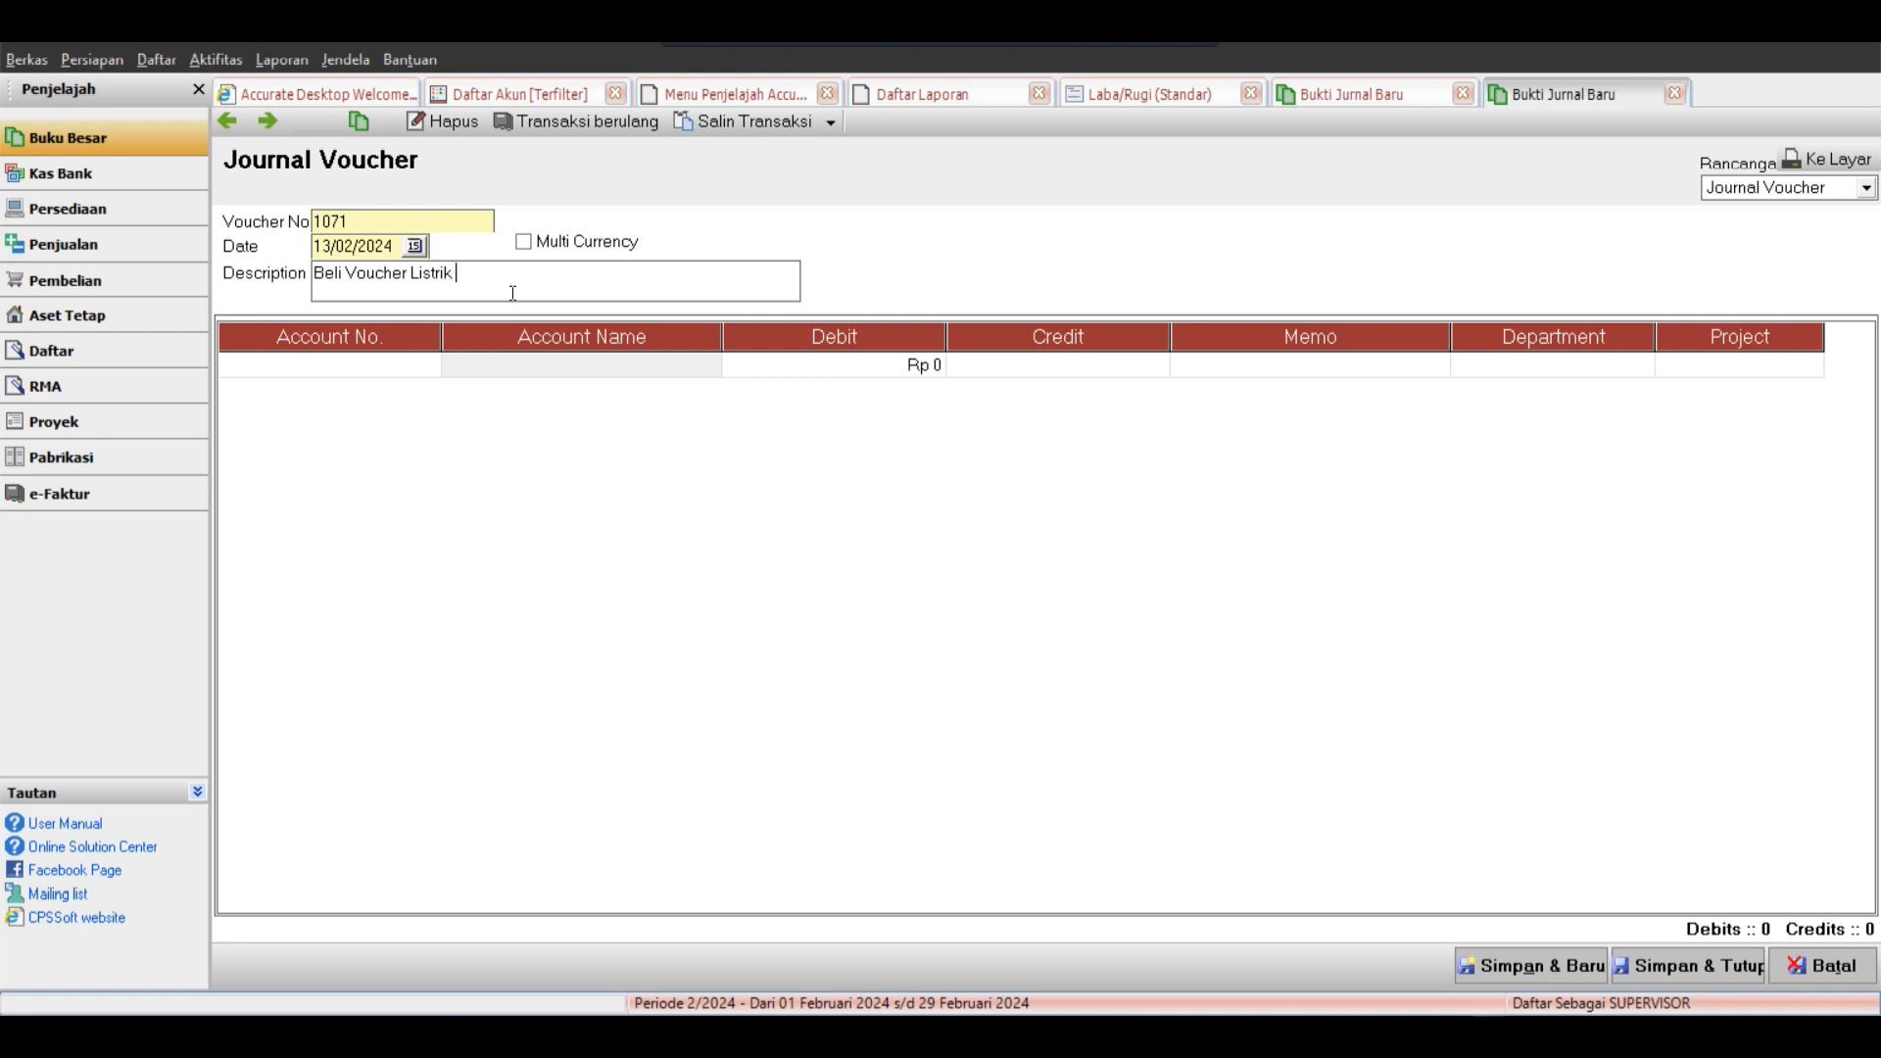
pyautogui.tripleClick(564, 285)
pyautogui.click(516, 265)
pyautogui.write('Kantor')
pyautogui.hotkey('ctrl', 'a')
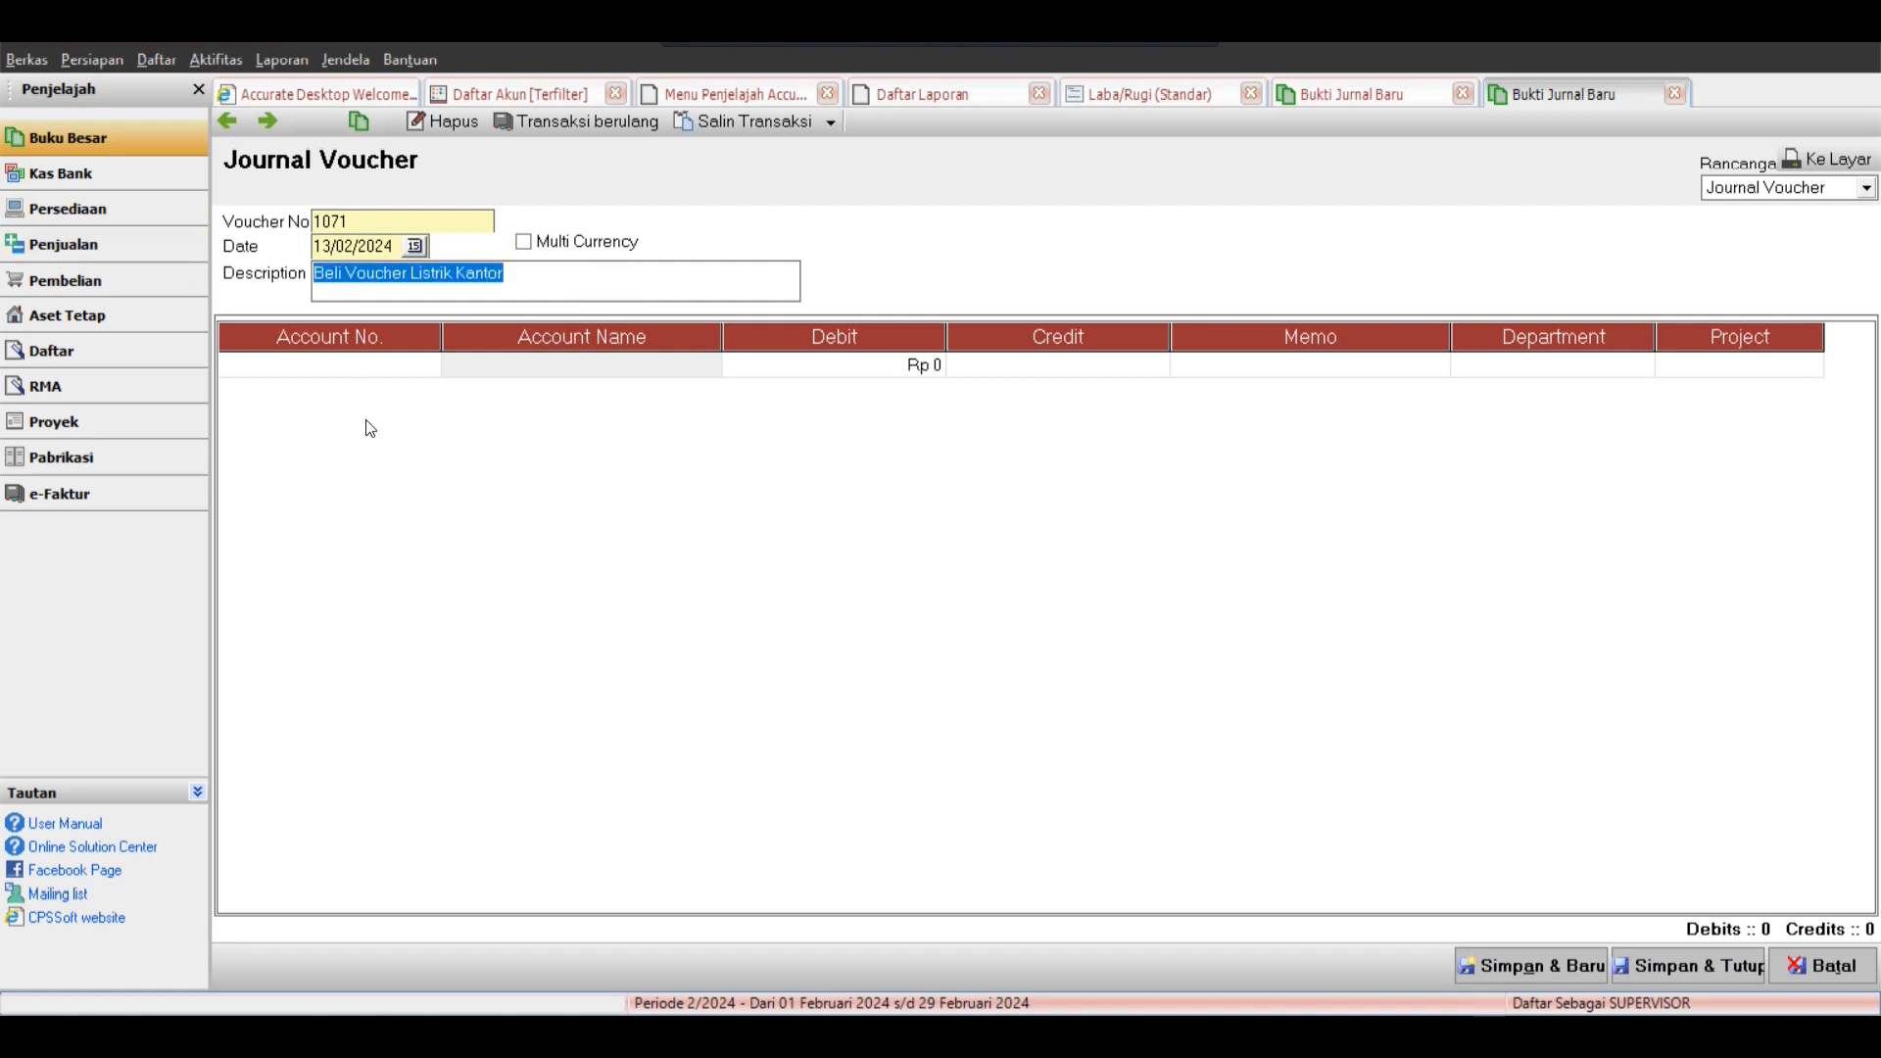
# Try to fill the first journal line's account by searching account names for "list".
pyautogui.click(354, 377)
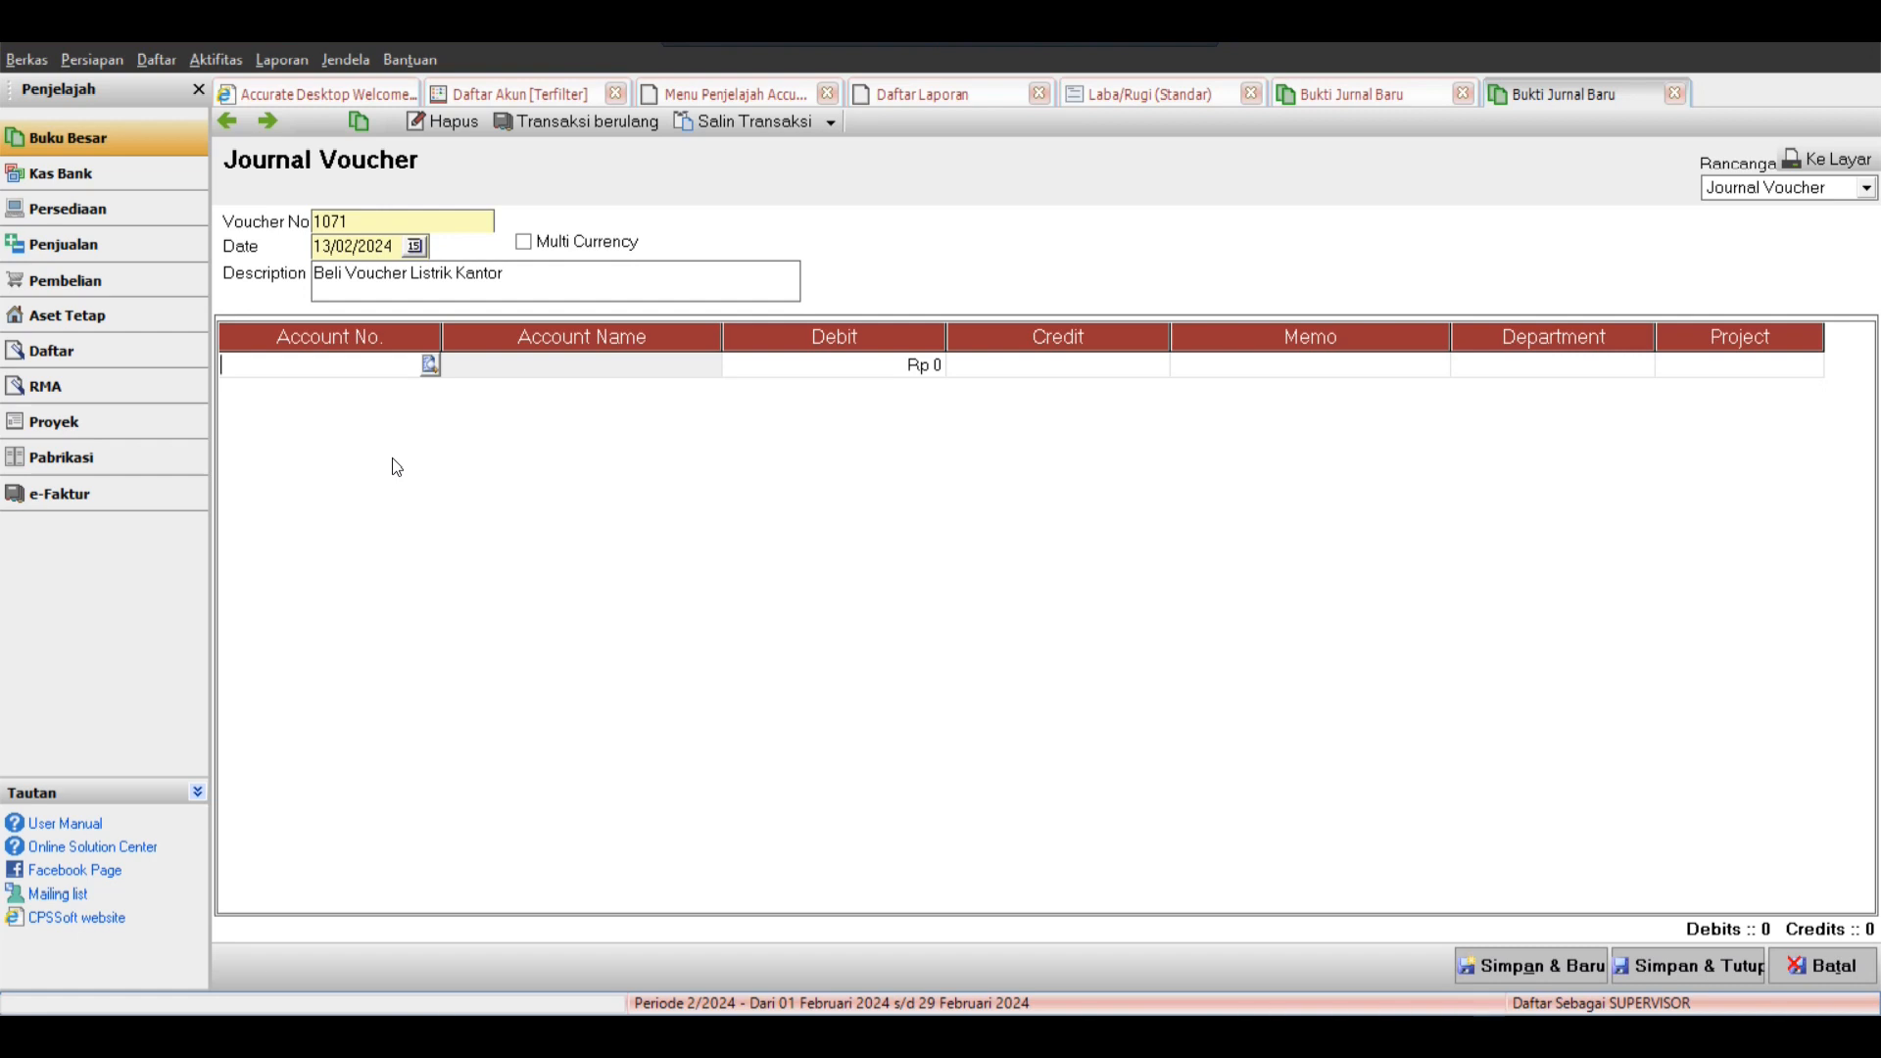
pyautogui.press('Return')
pyautogui.write('list')
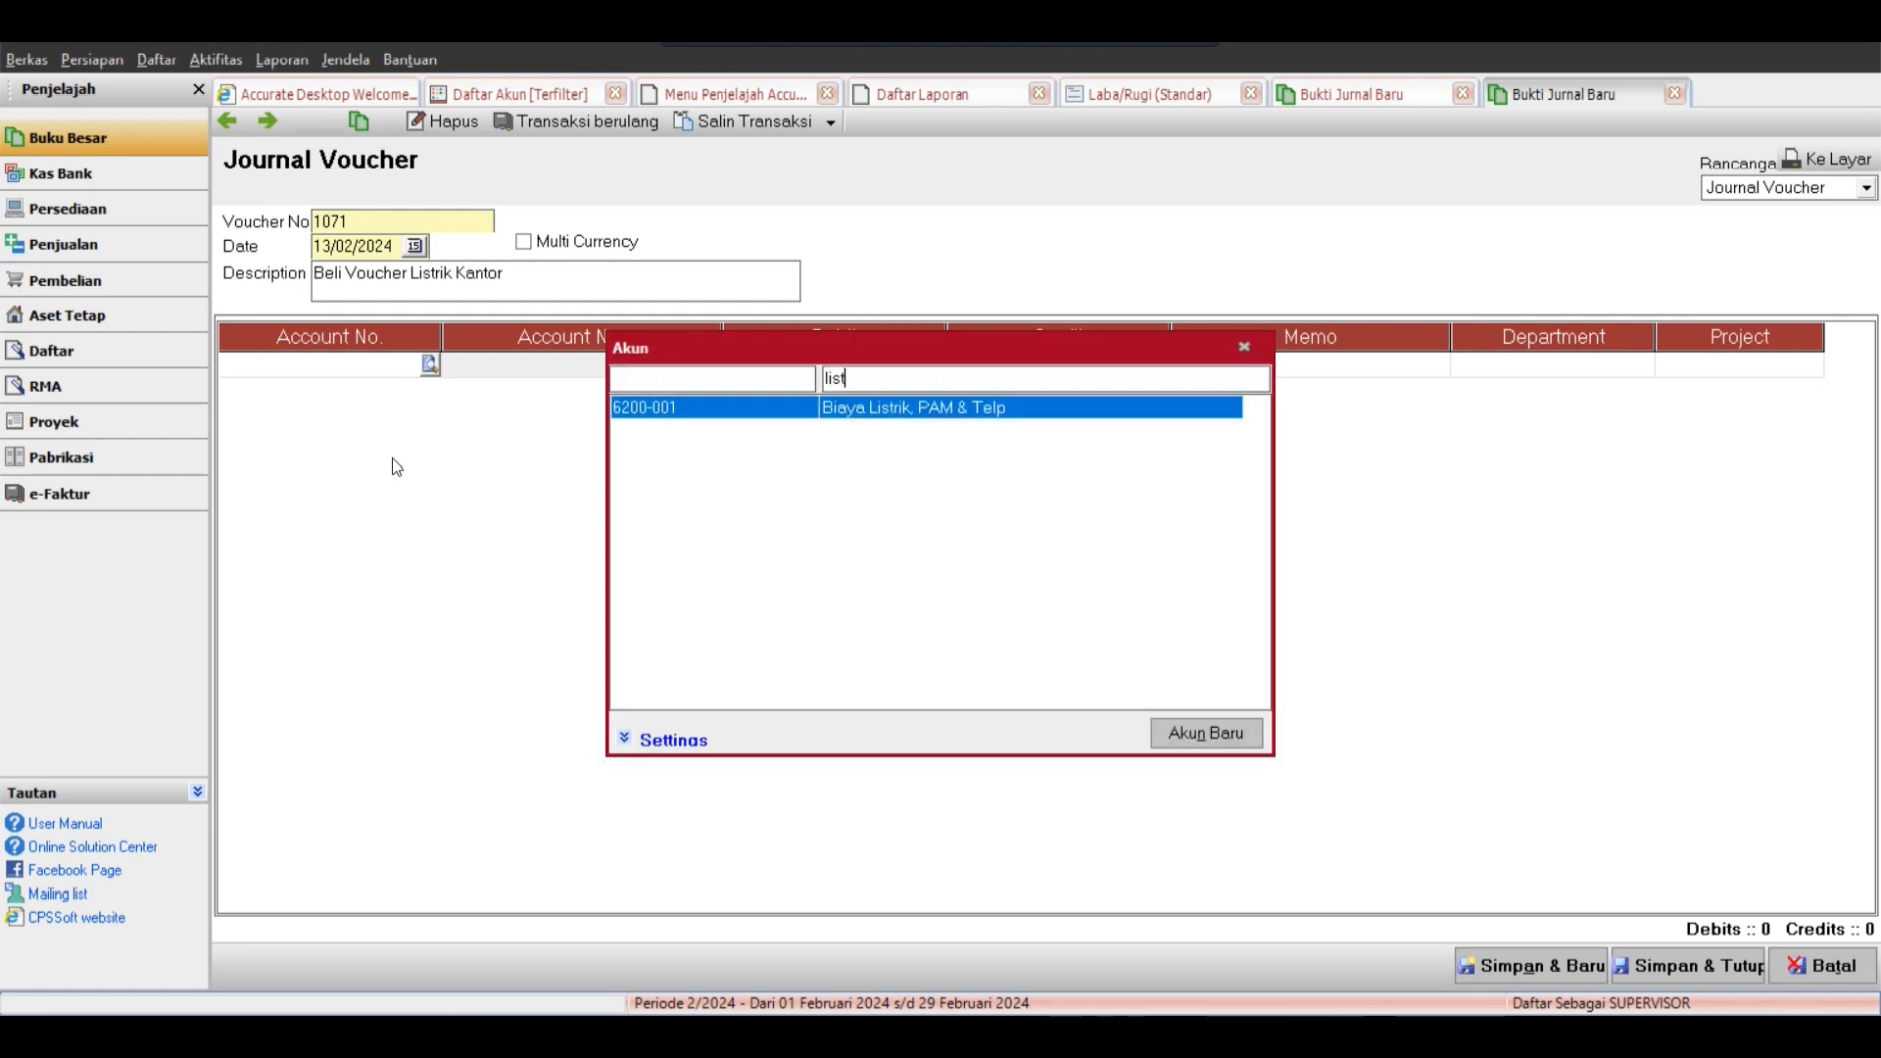
pyautogui.press('Return')
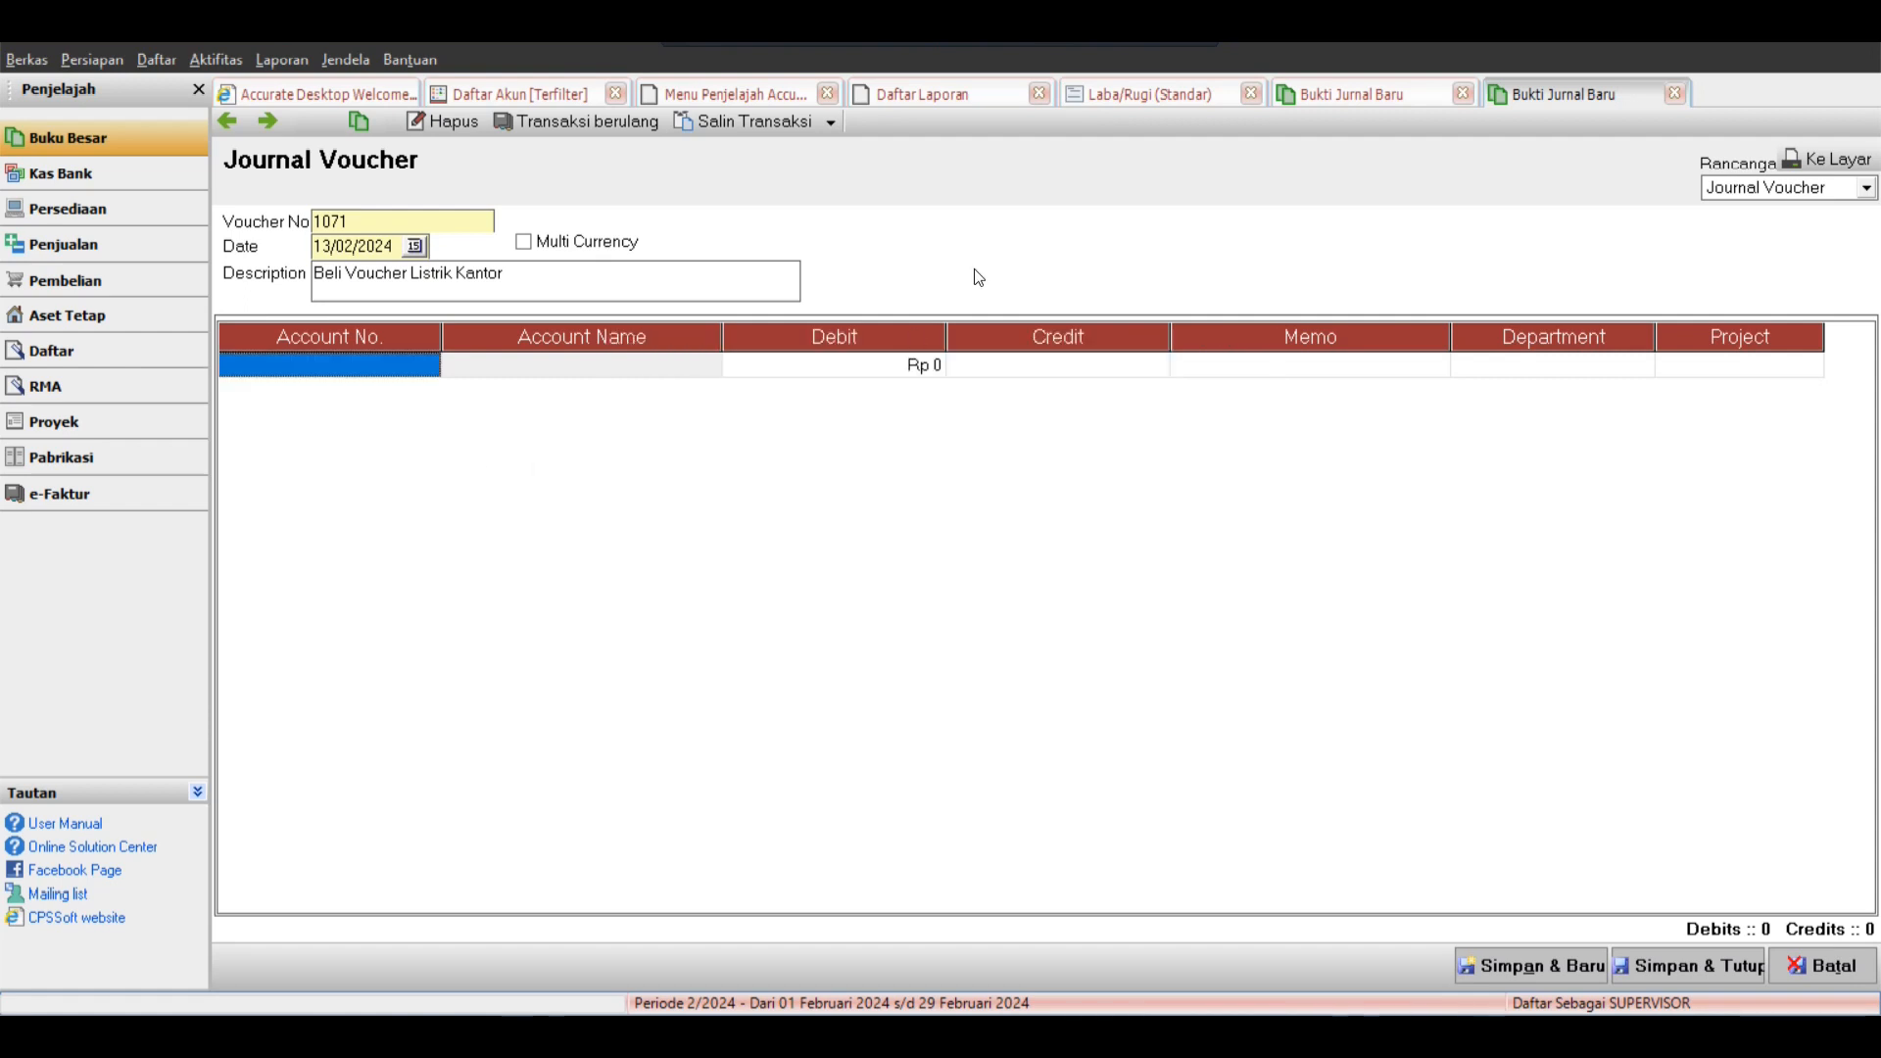
pyautogui.click(514, 362)
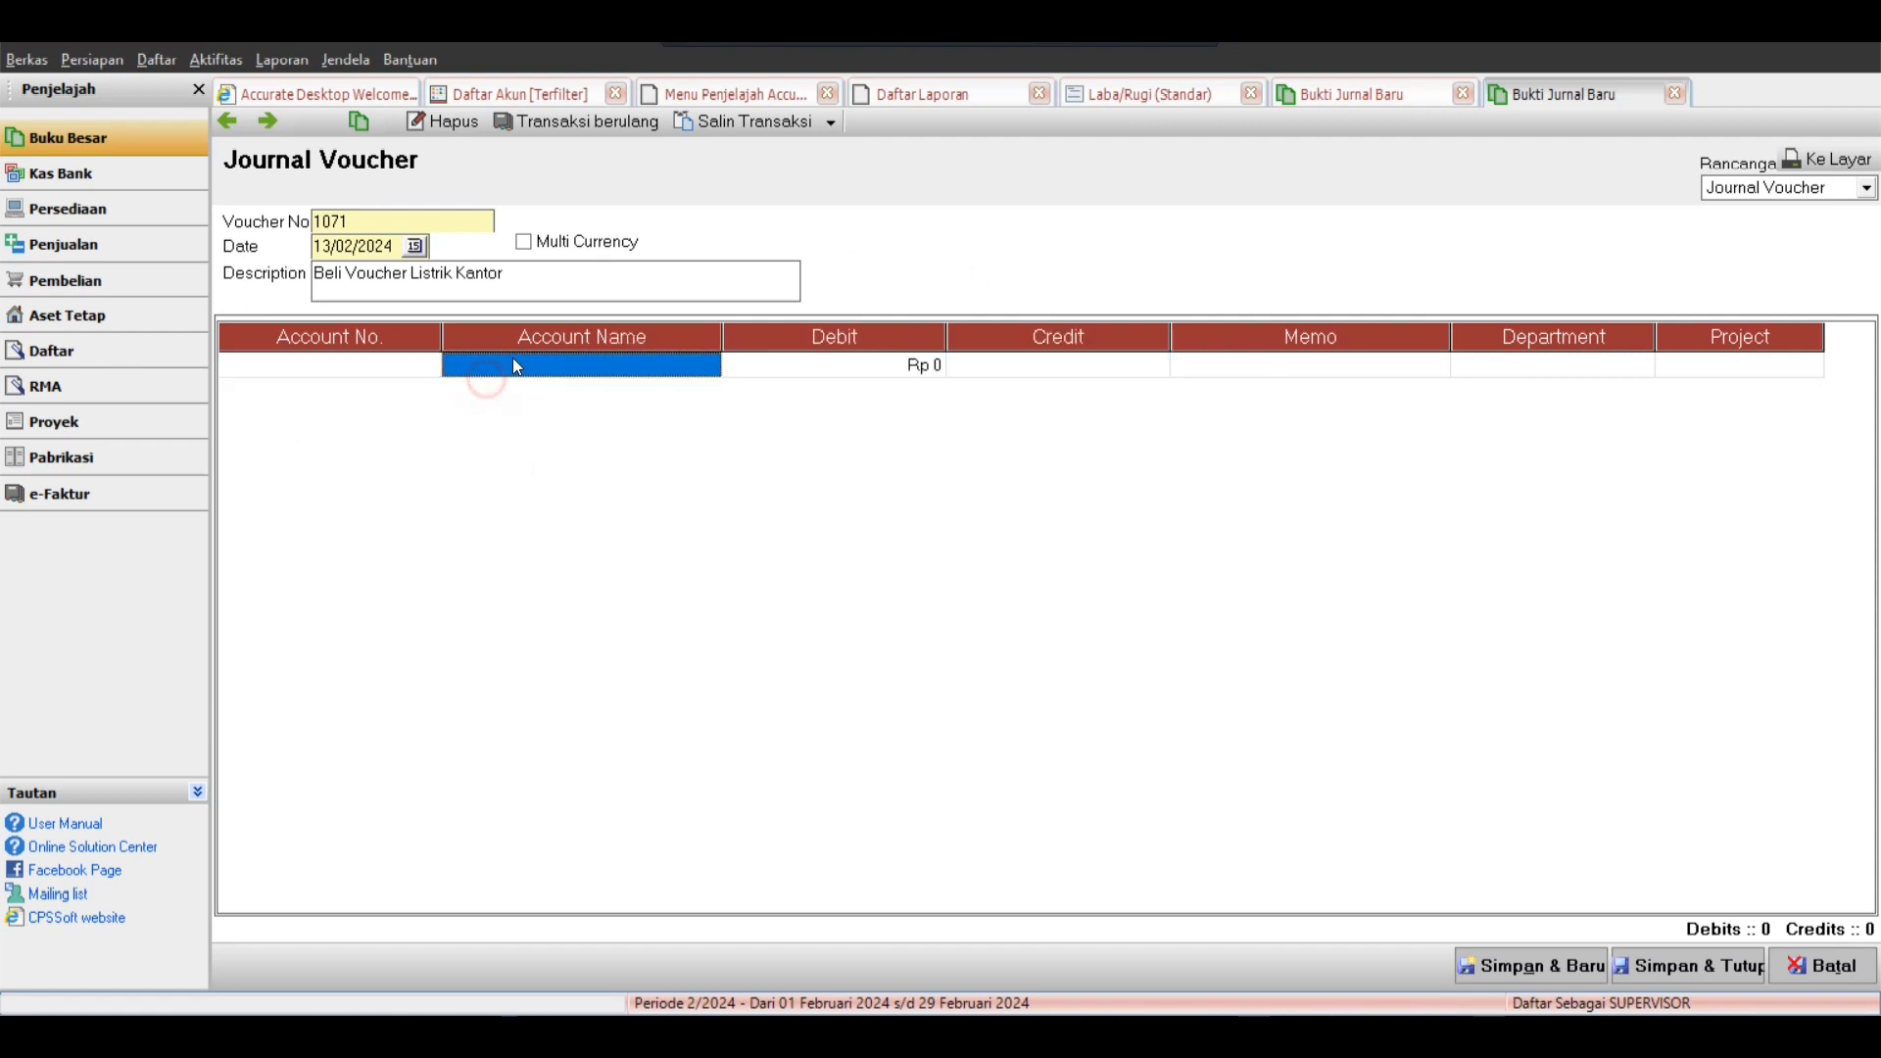
pyautogui.click(520, 360)
pyautogui.click(755, 360)
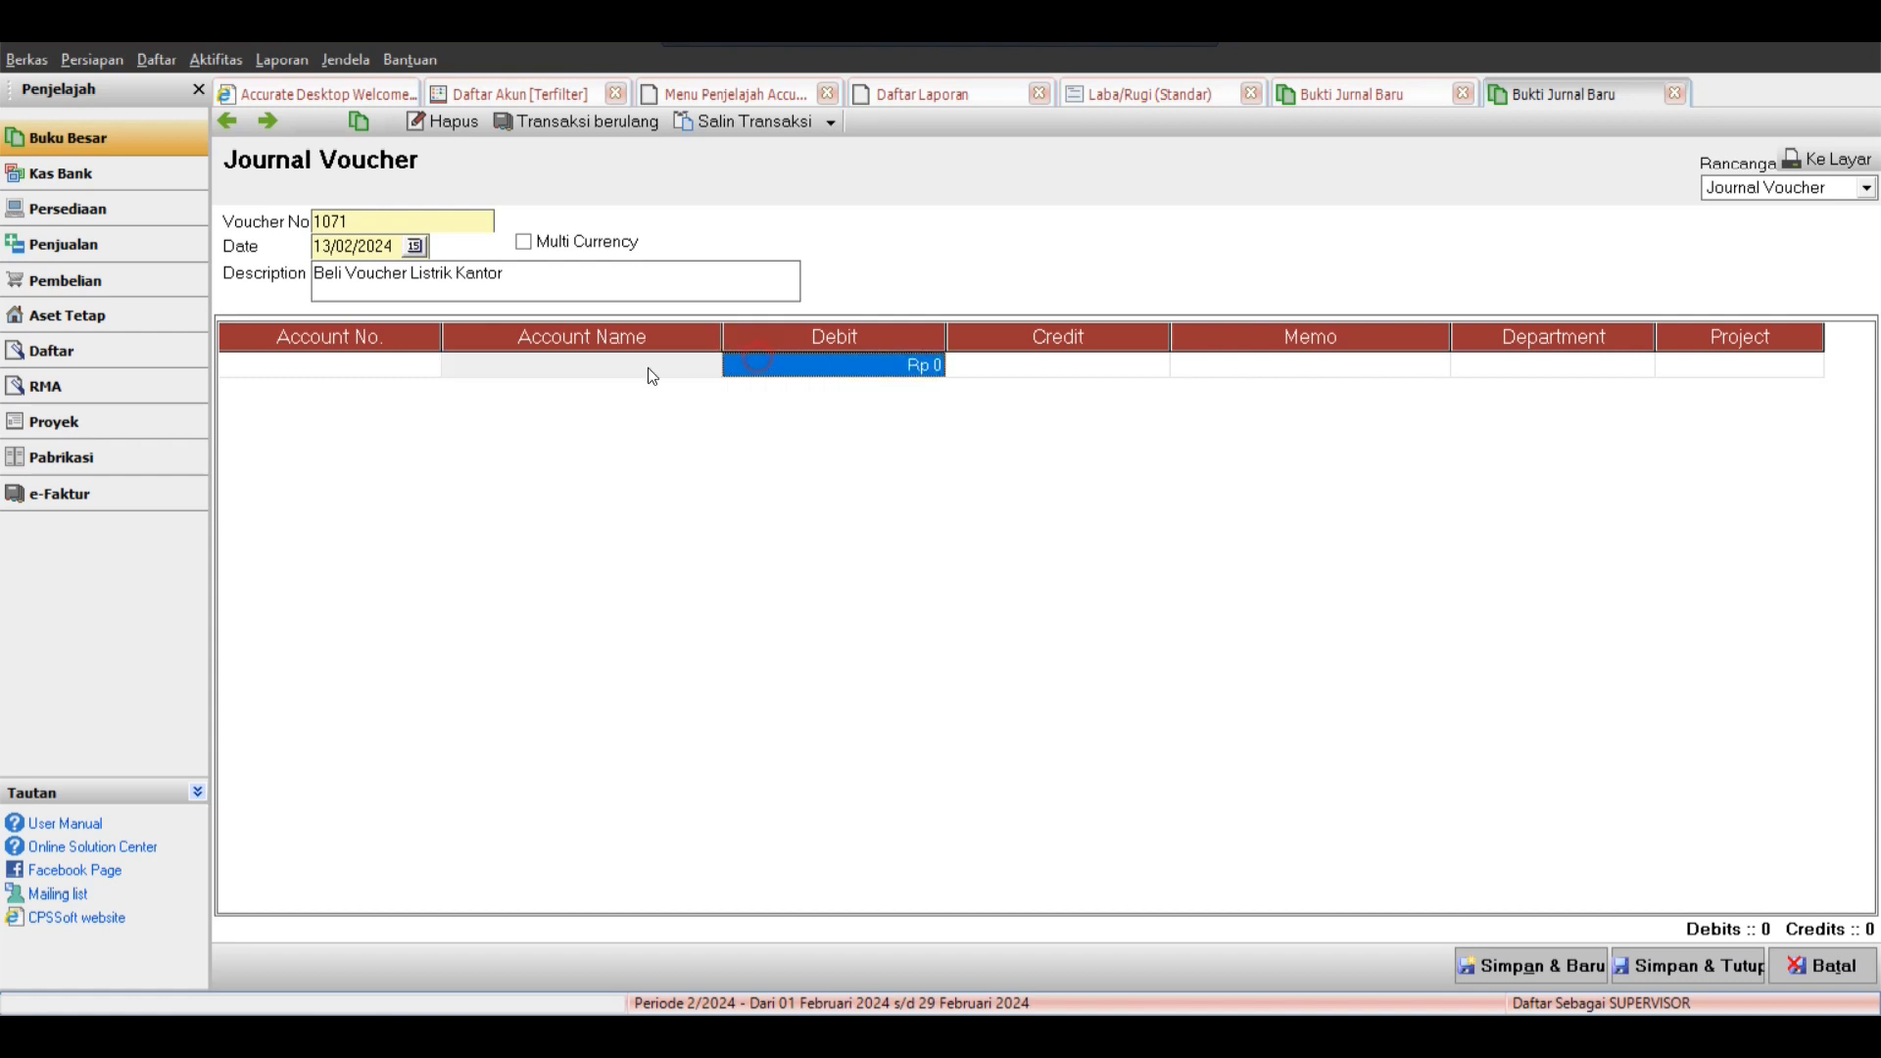
pyautogui.click(552, 369)
pyautogui.click(393, 370)
pyautogui.click(559, 370)
pyautogui.click(790, 370)
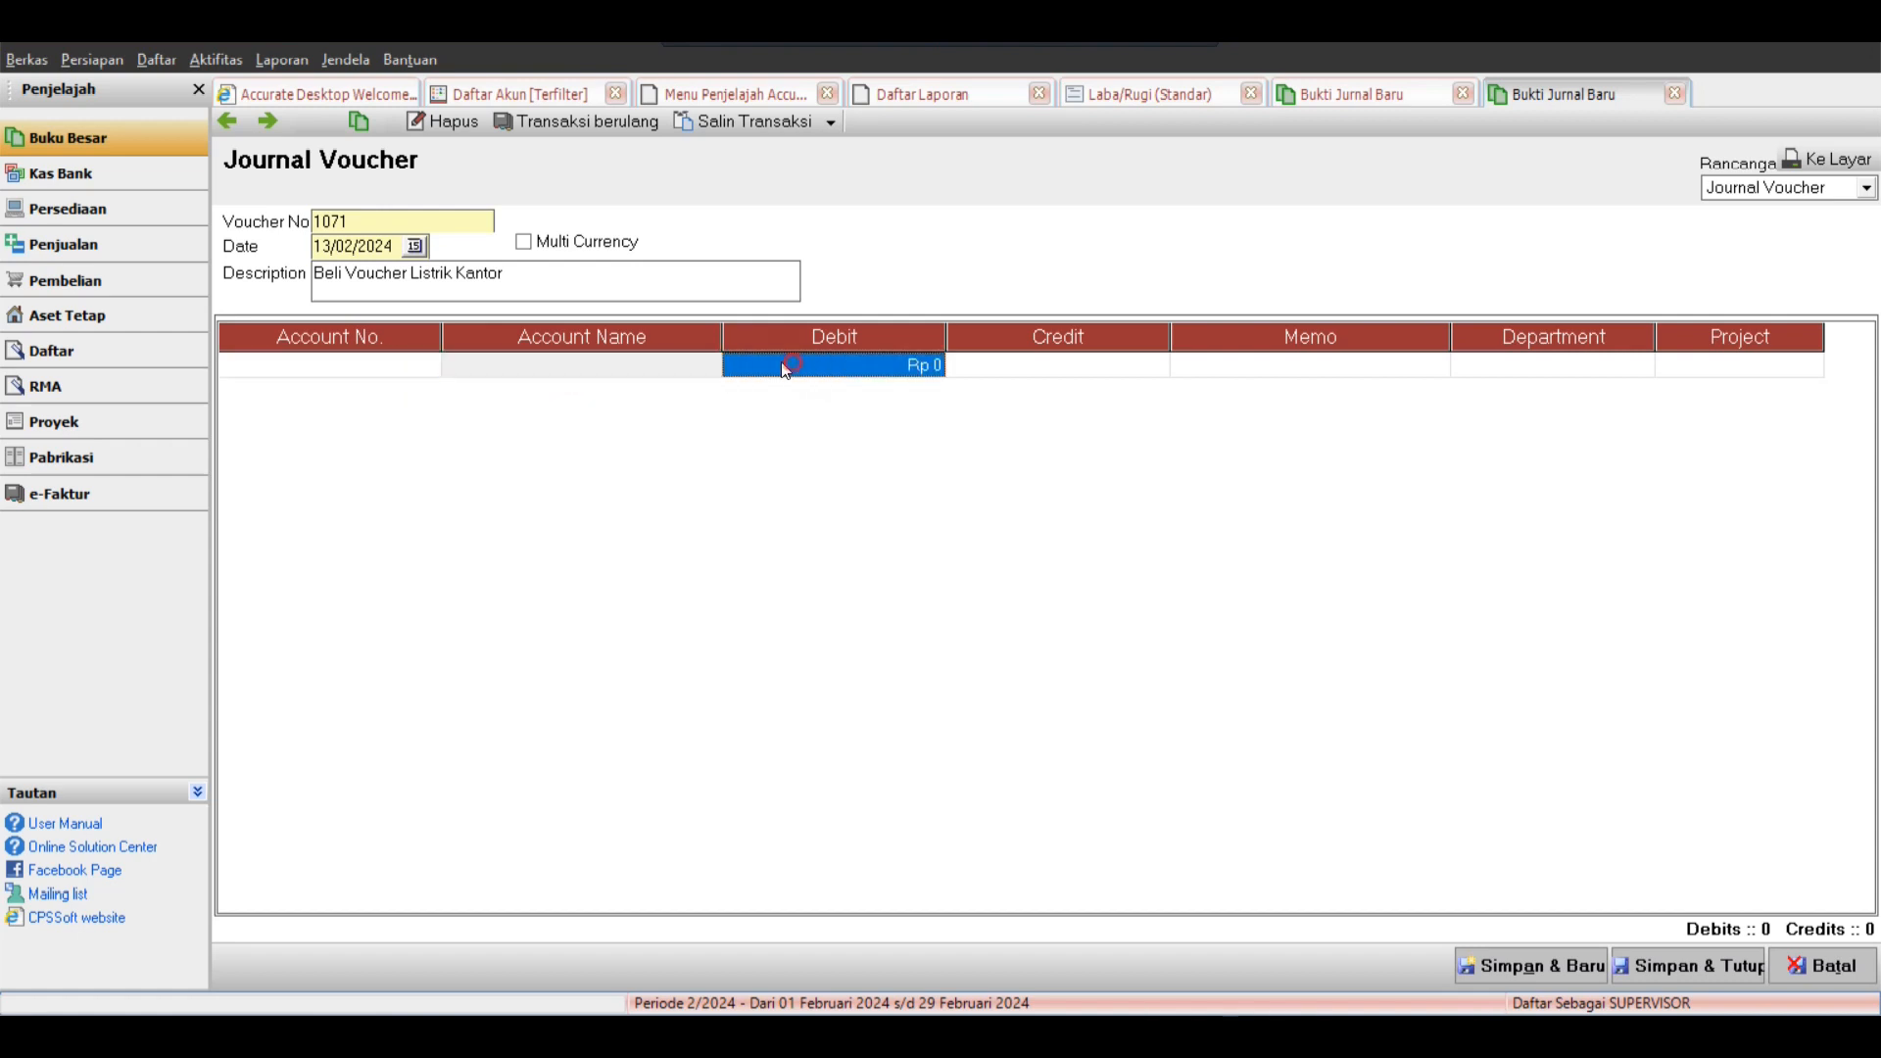
pyautogui.click(368, 381)
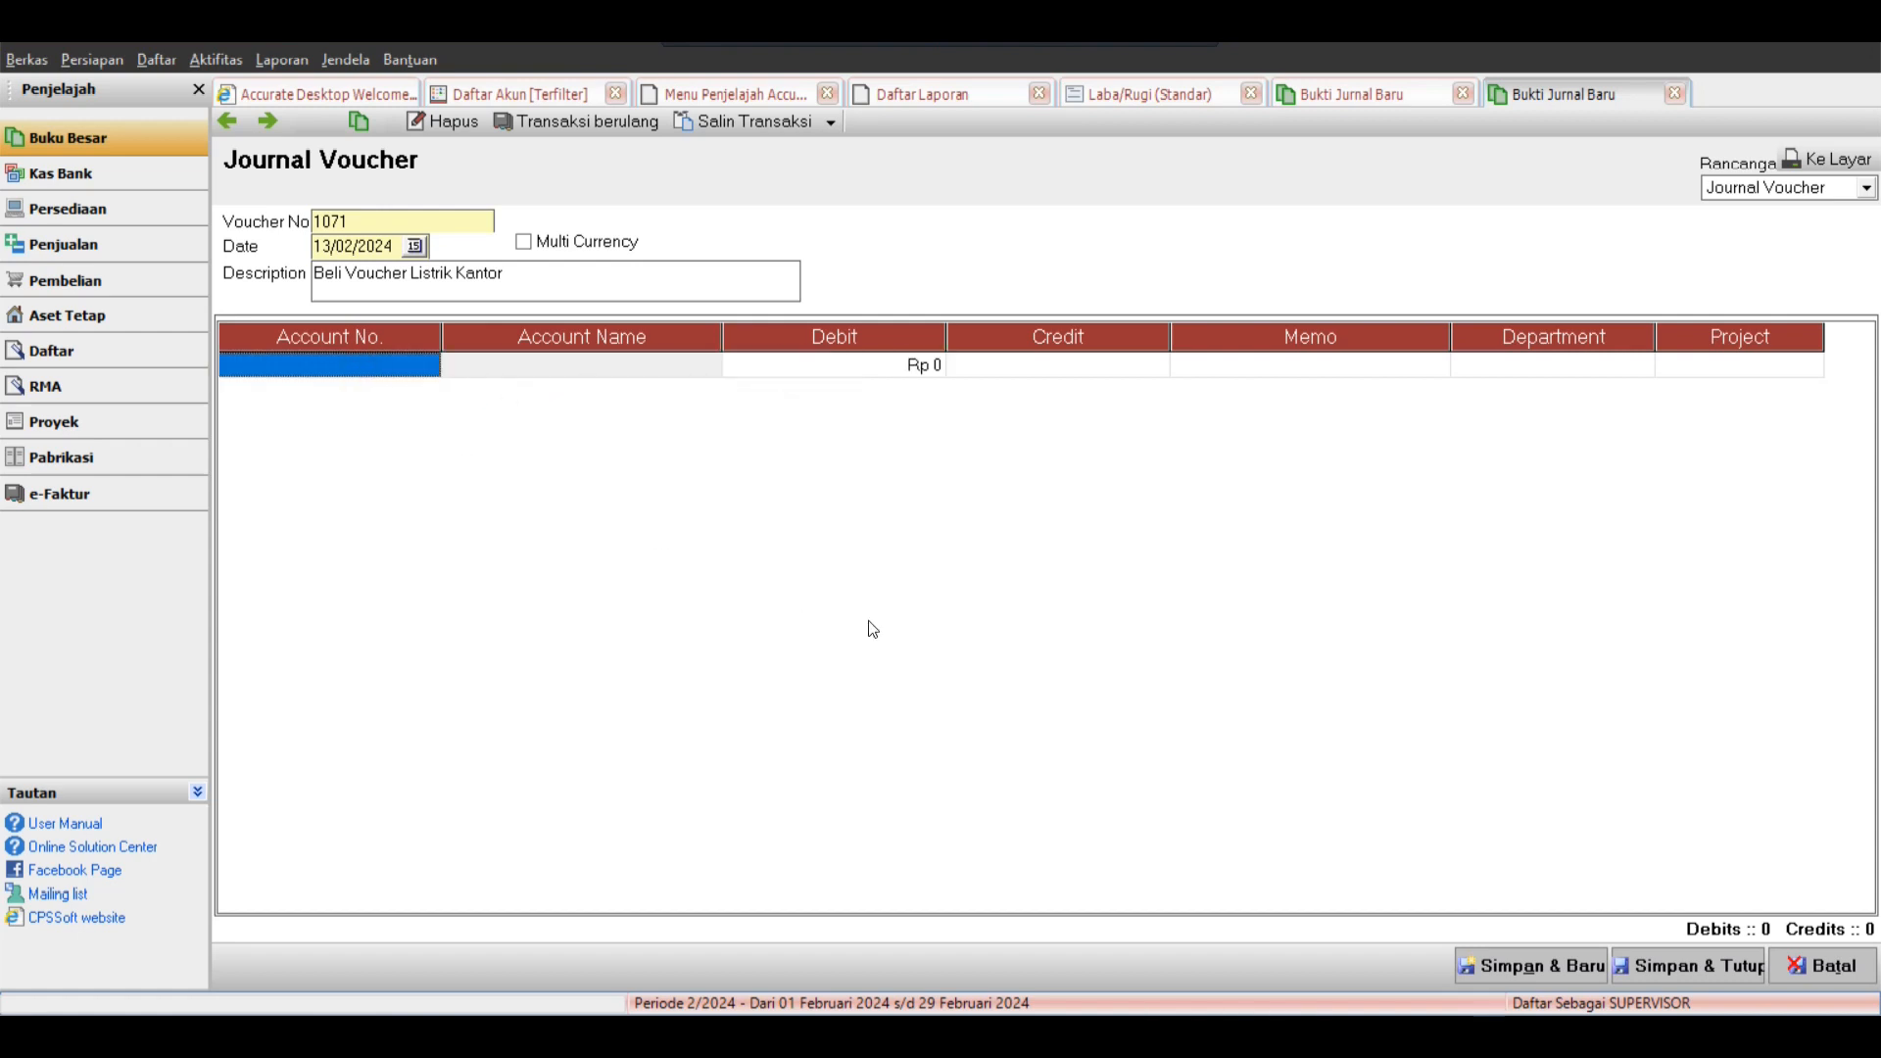
pyautogui.click(402, 375)
pyautogui.click(432, 367)
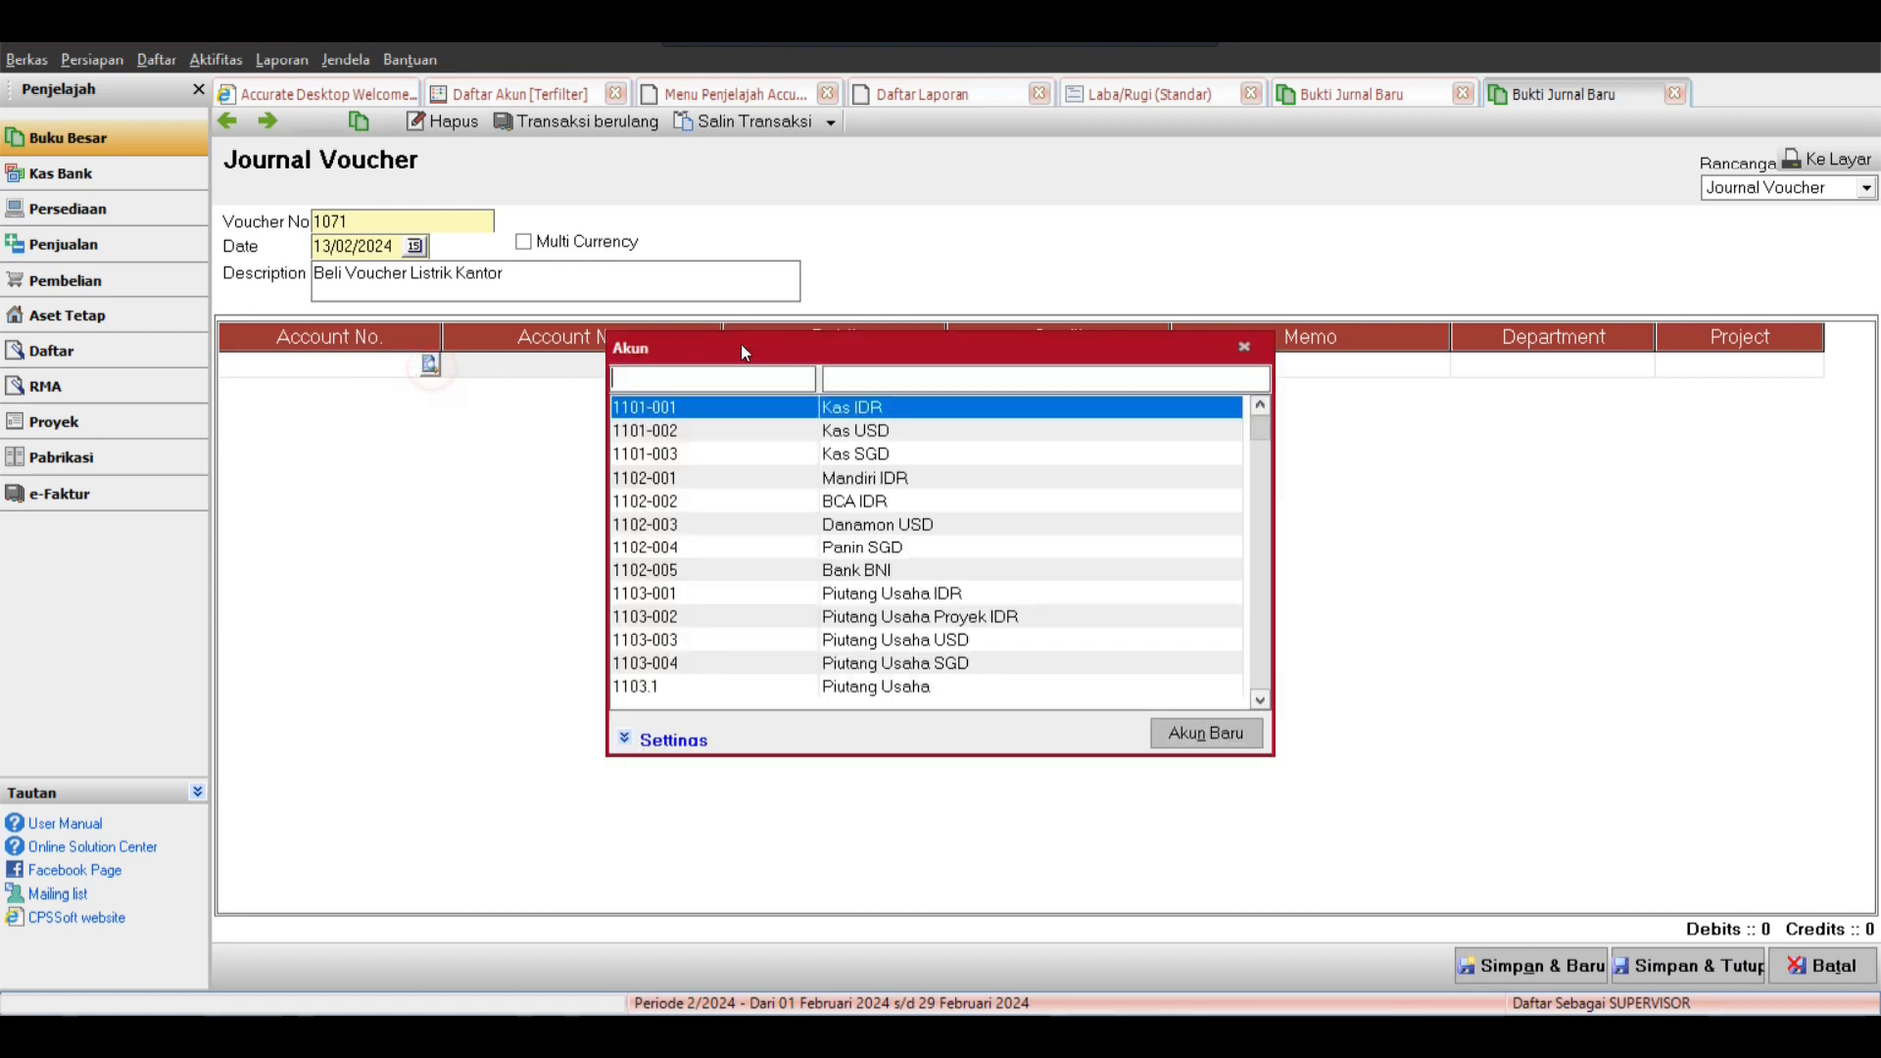
pyautogui.write('asda')
pyautogui.click(1244, 347)
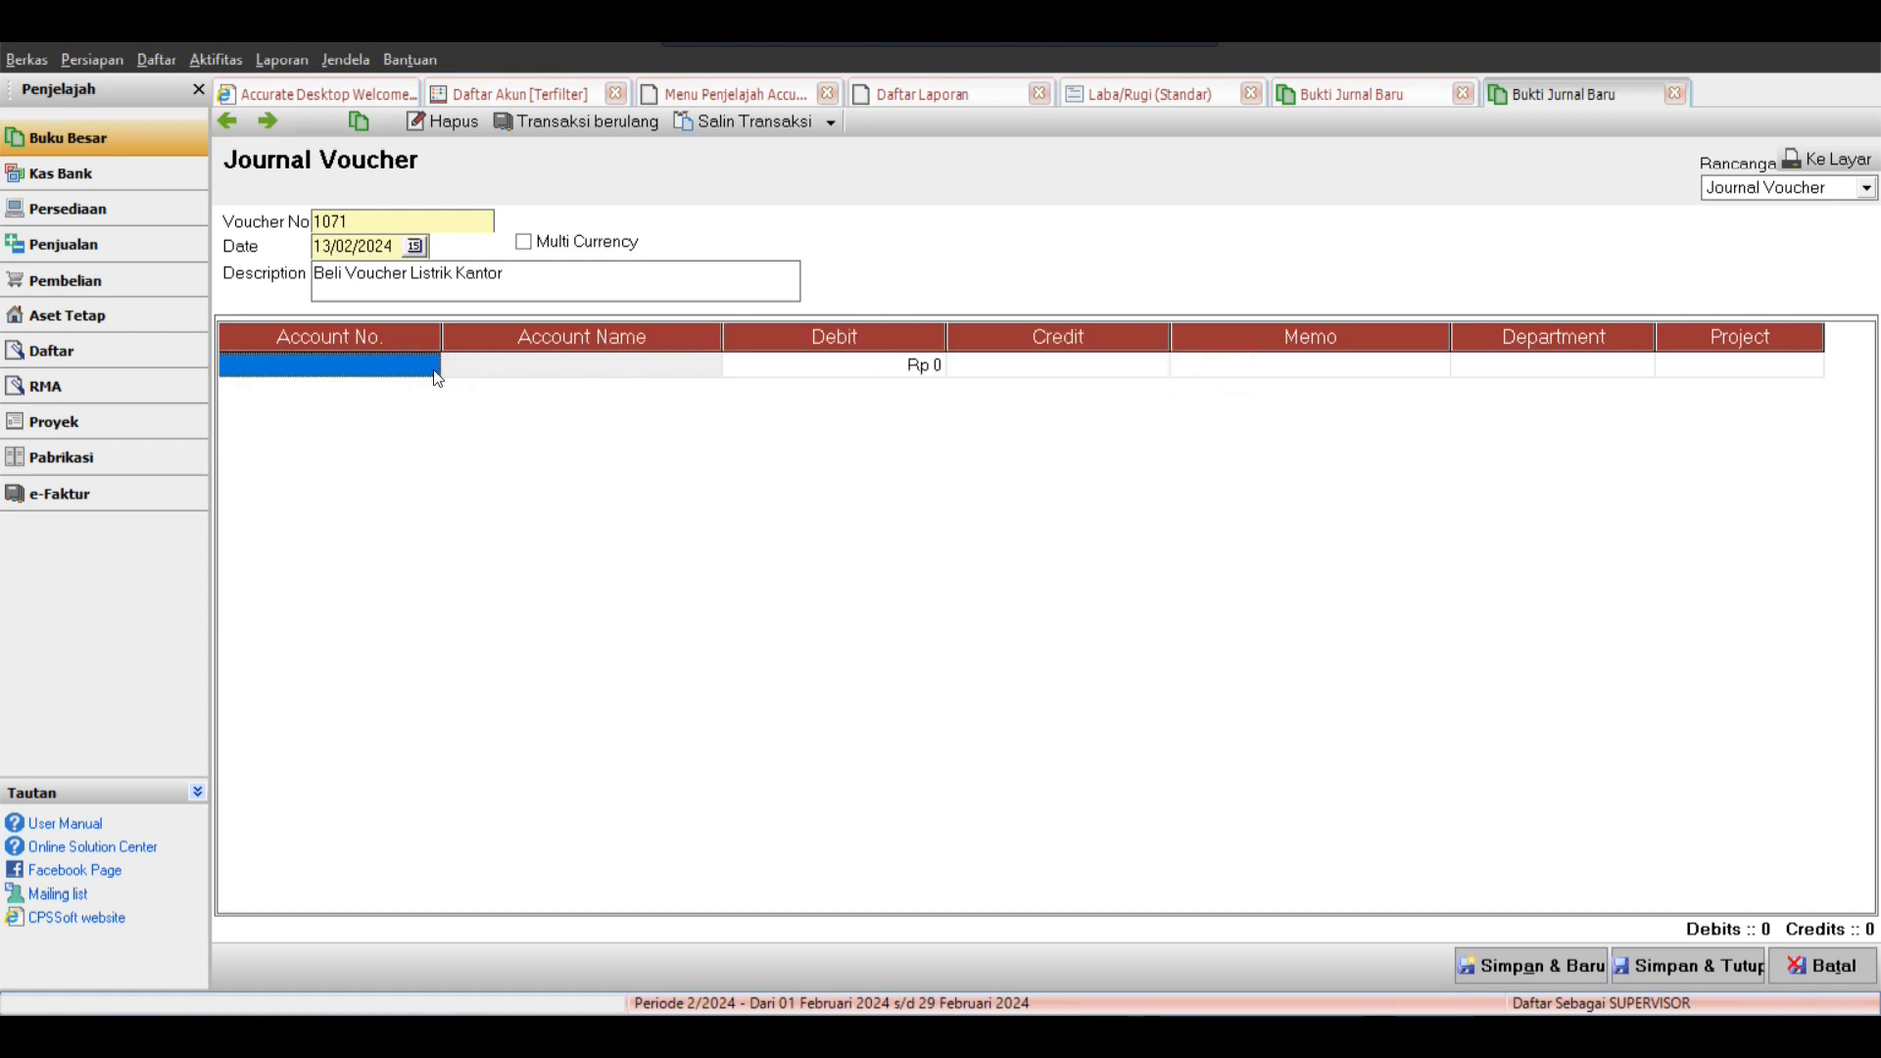
# Search account names for "list", clear the search, and disable Cari di Deskripsi in the account lookup settings.
pyautogui.write('list')
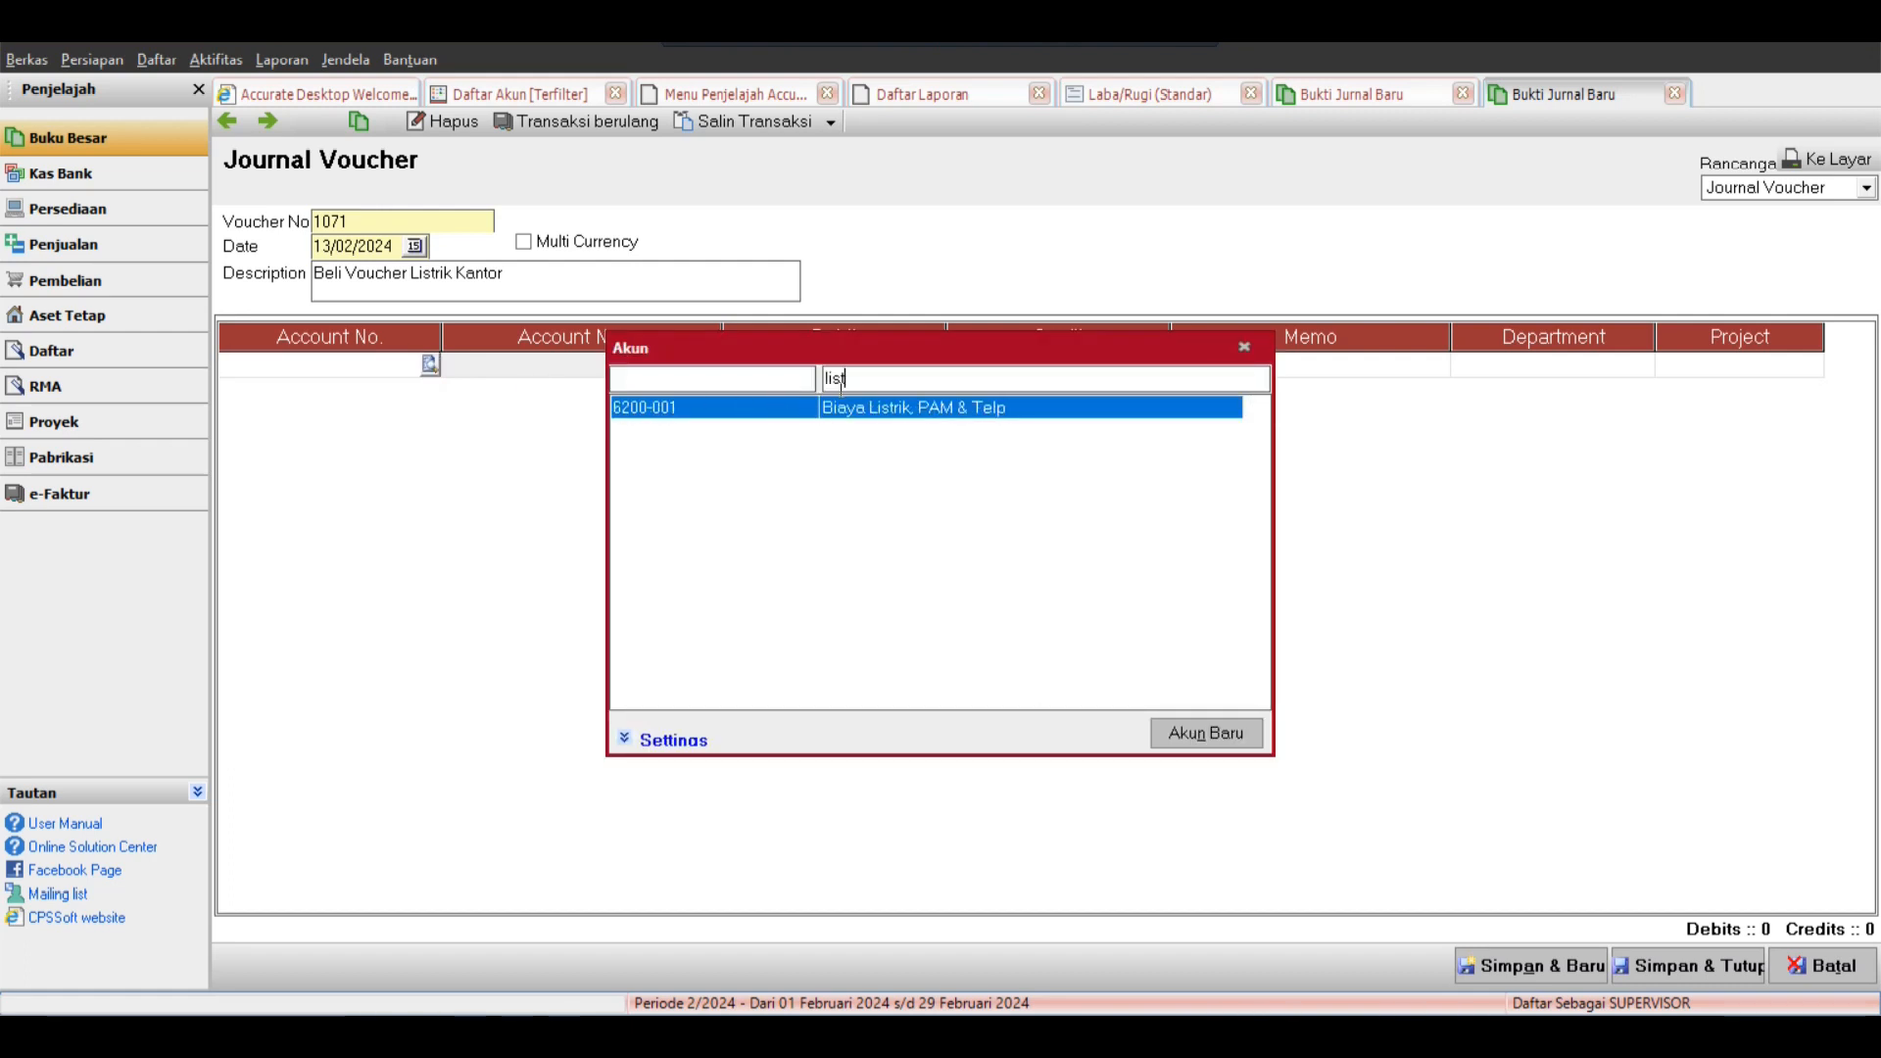
pyautogui.moveTo(882, 378); pyautogui.dragTo(773, 378)
pyautogui.press('BackSpace')
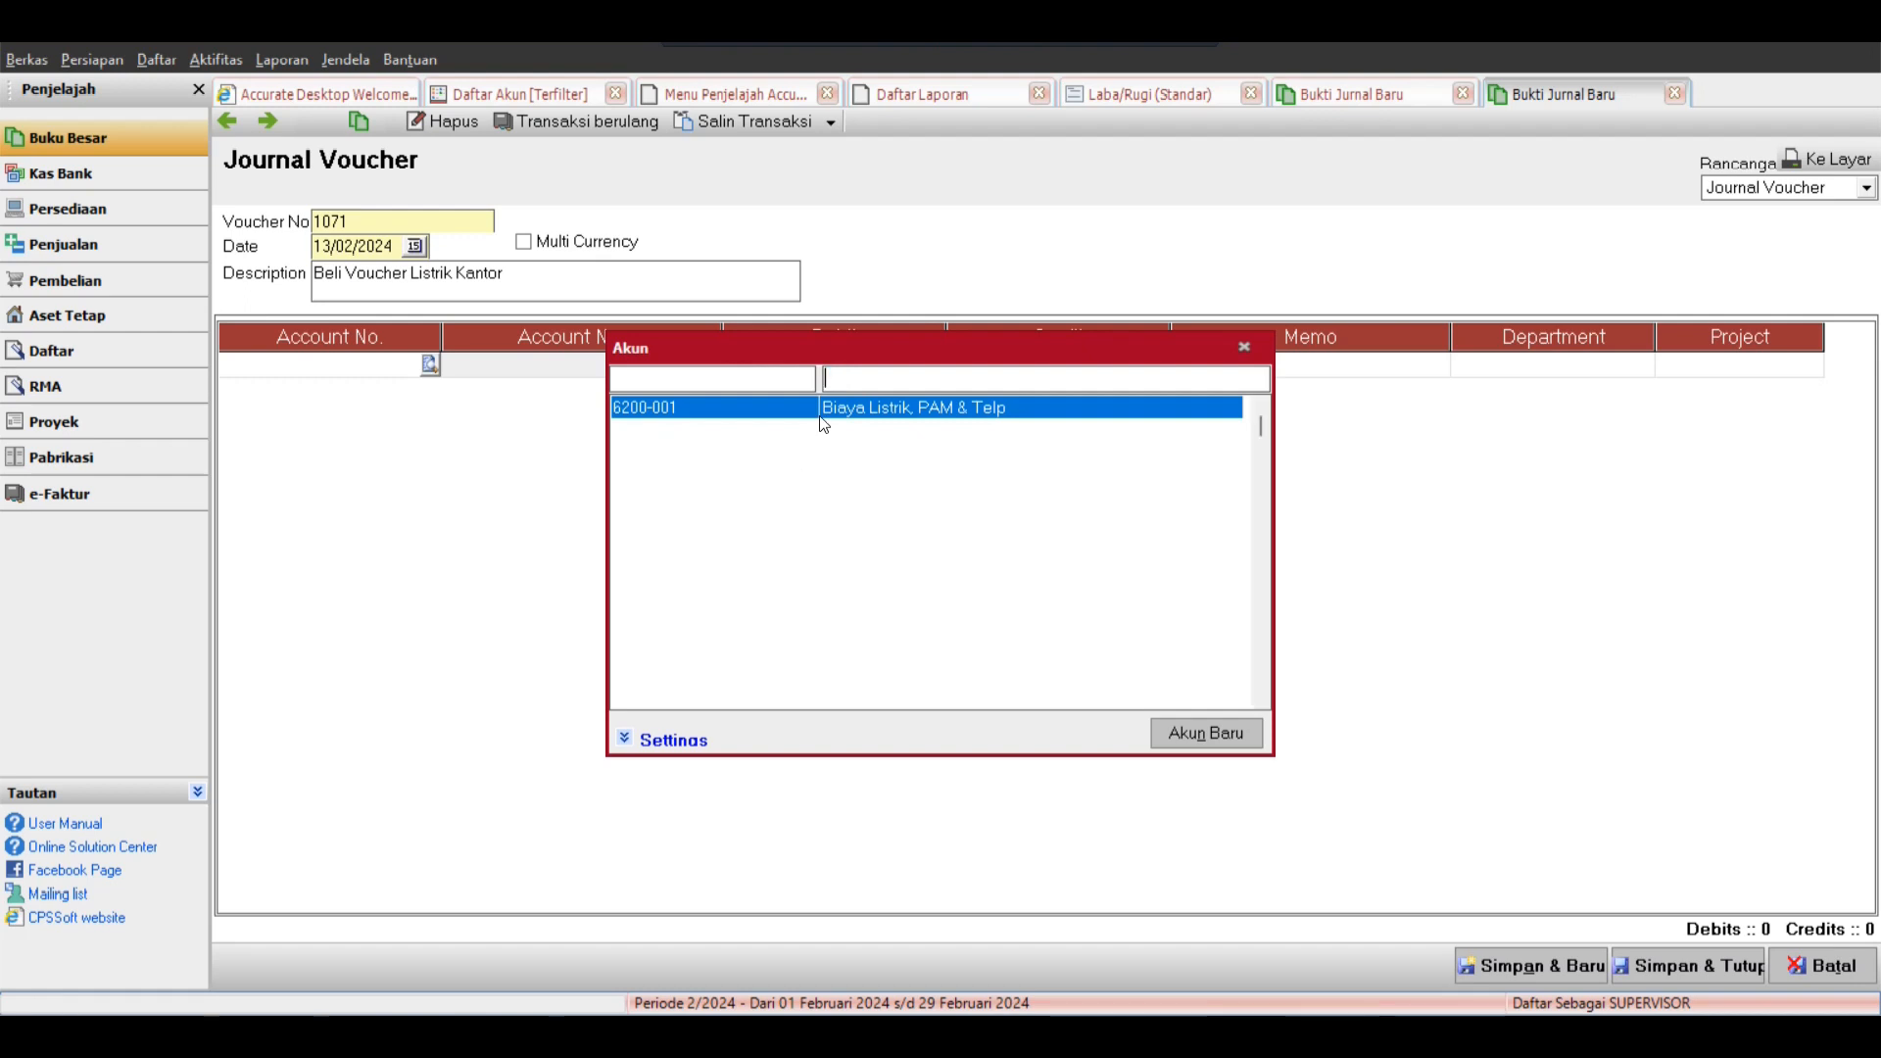
pyautogui.click(674, 739)
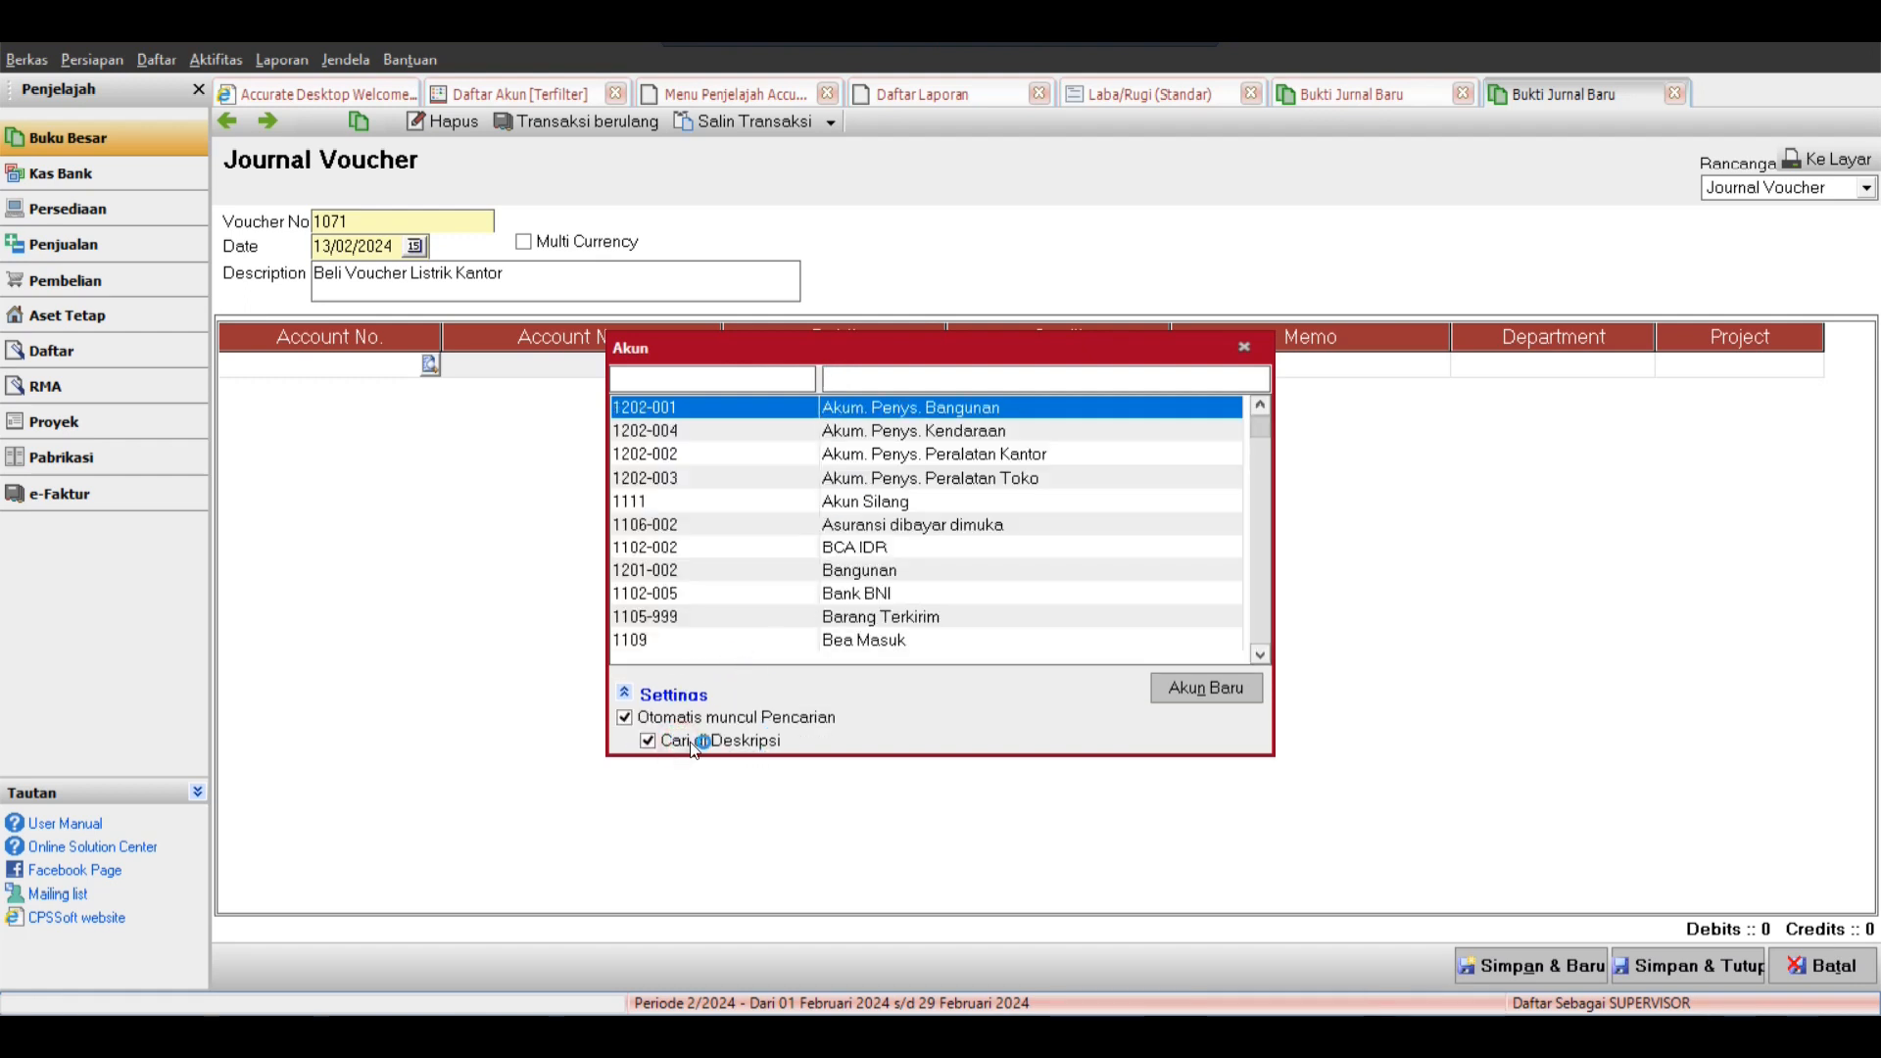
pyautogui.click(648, 743)
pyautogui.click(1245, 347)
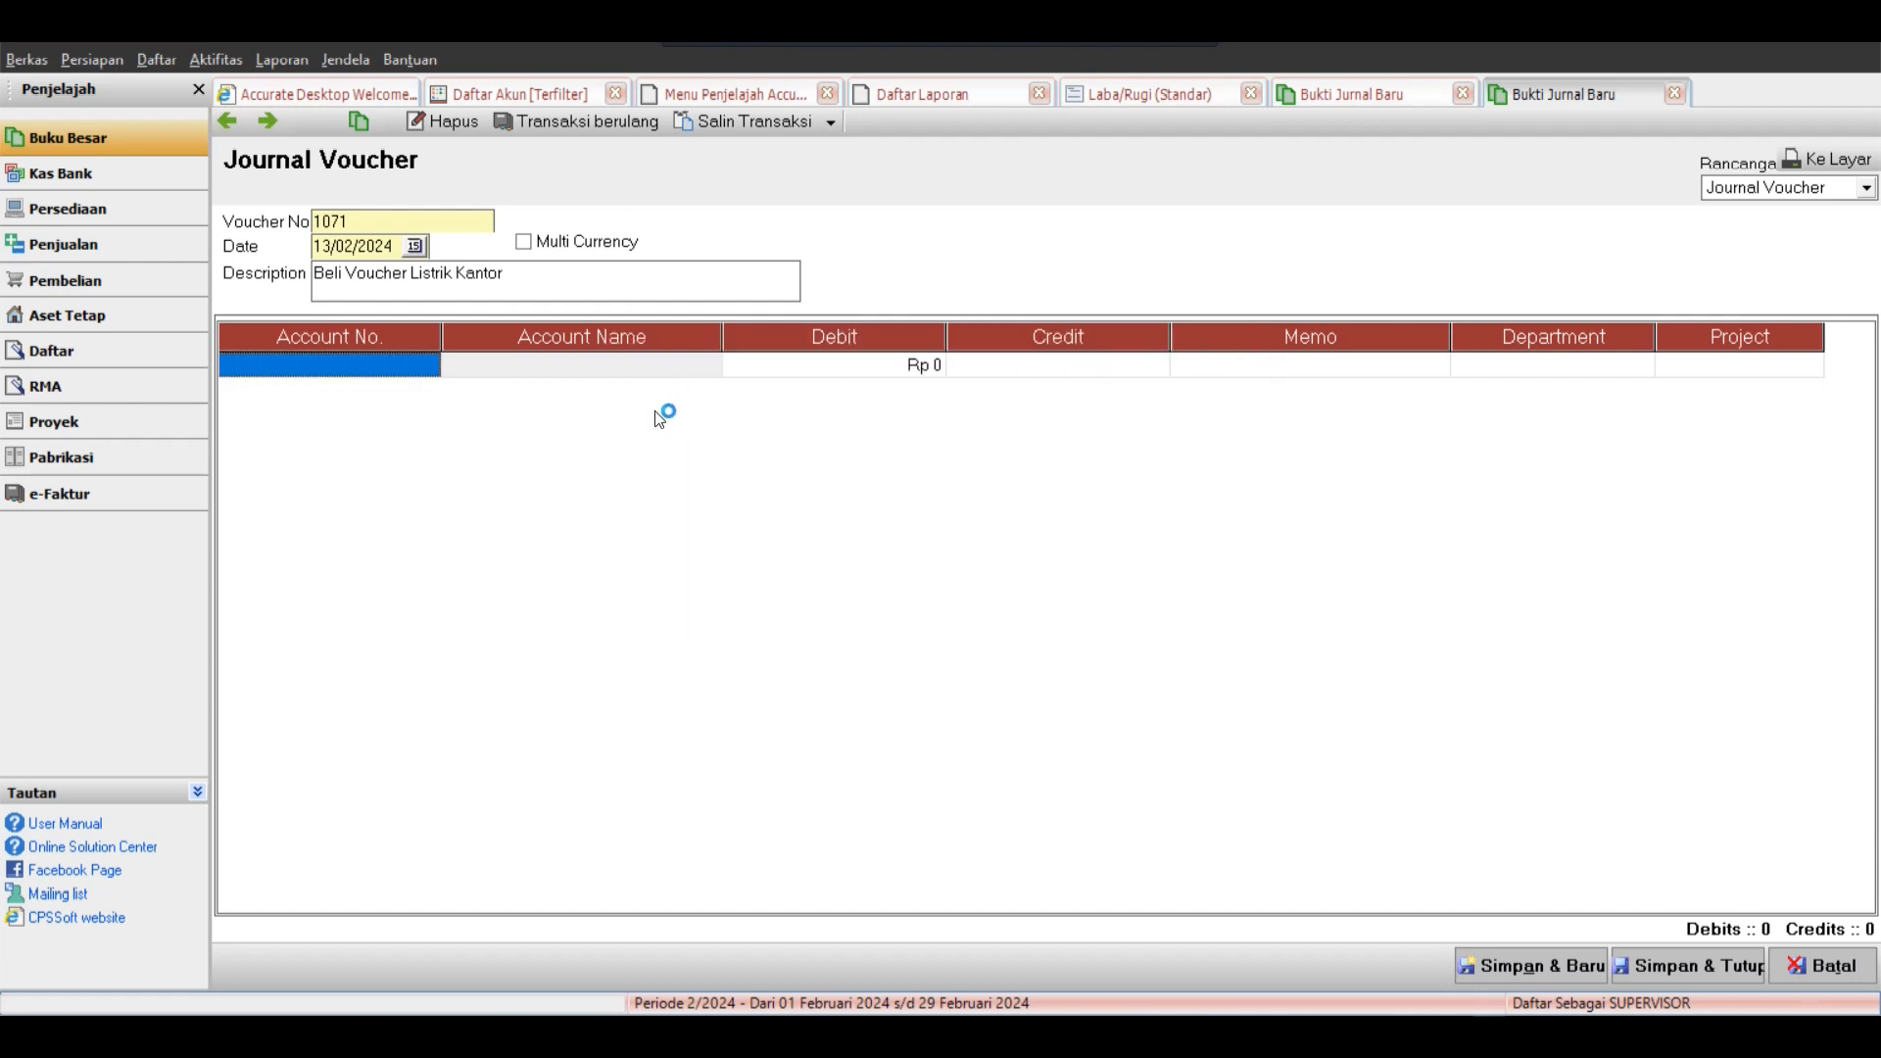
# Look up ledger account 6200-001 by its code, re-enable Cari di Deskripsi, and close the account lookup.
pyautogui.write('62')
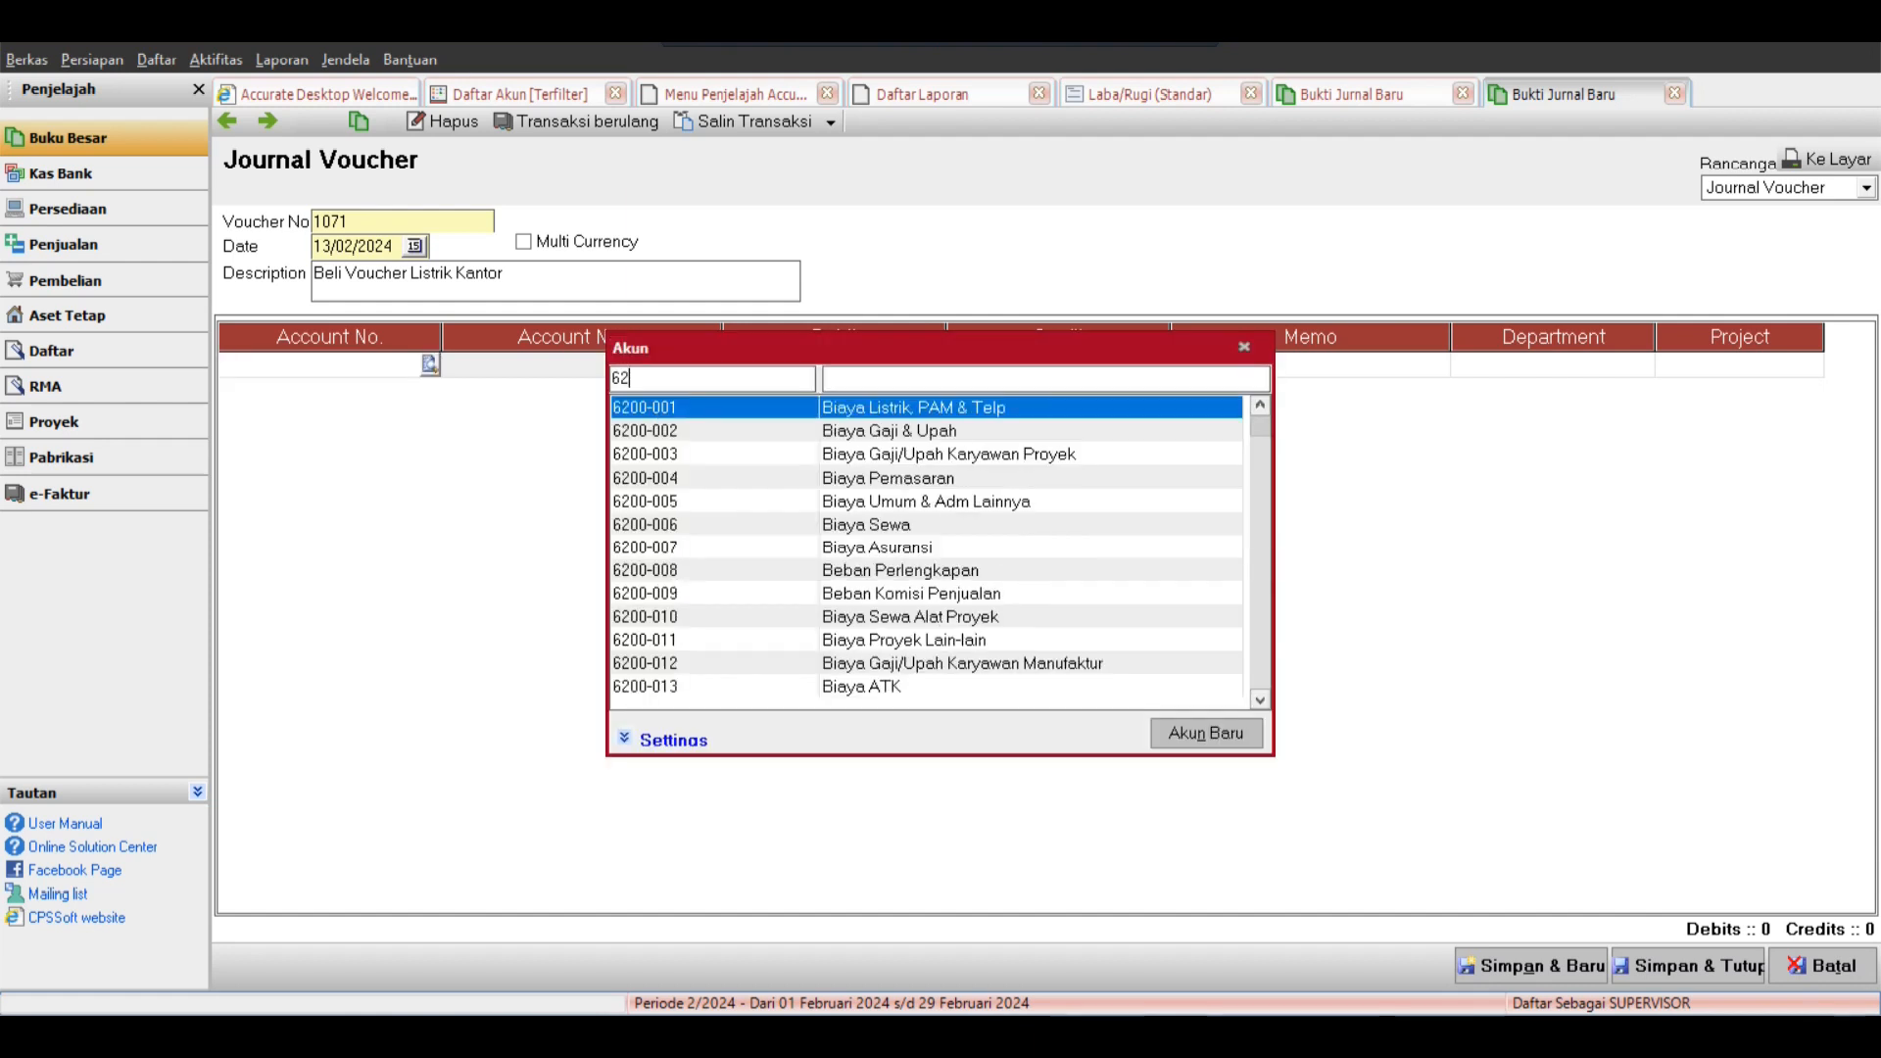
pyautogui.write('00-001')
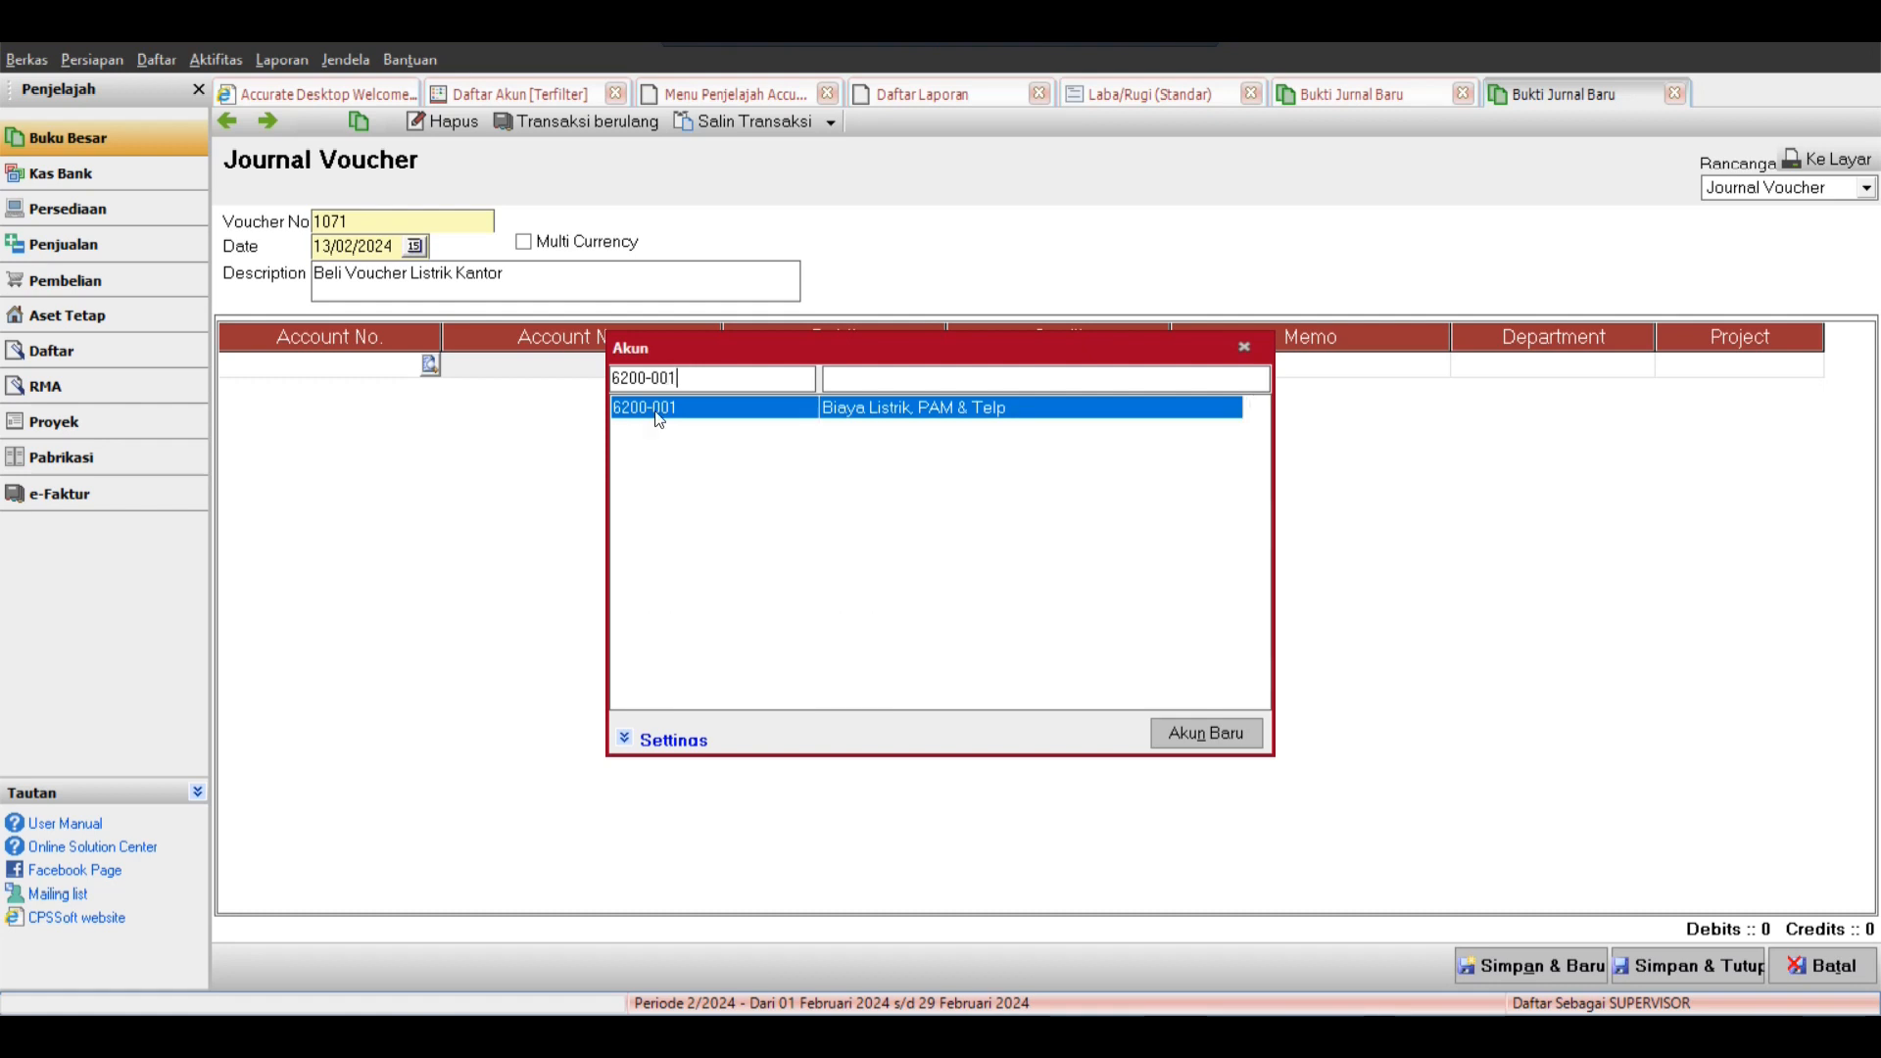
pyautogui.moveTo(695, 377); pyautogui.dragTo(590, 394)
pyautogui.click(682, 744)
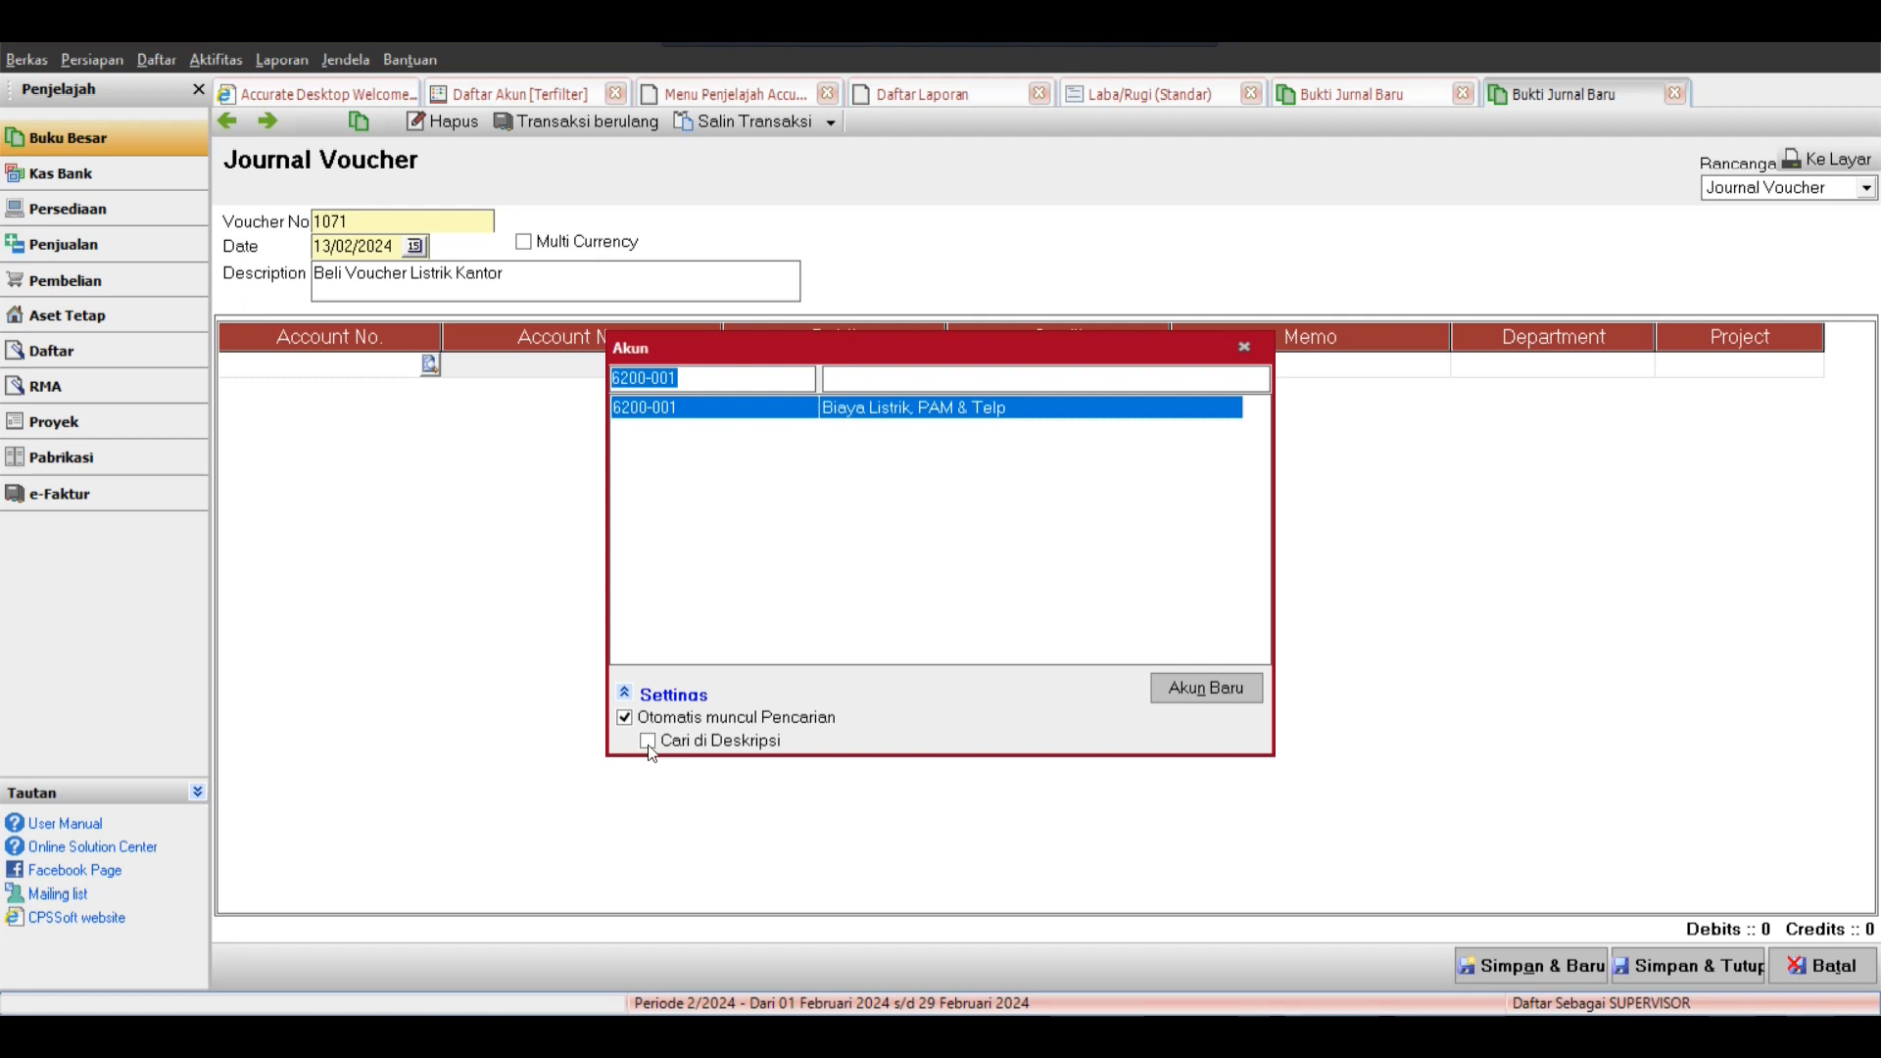
pyautogui.click(649, 745)
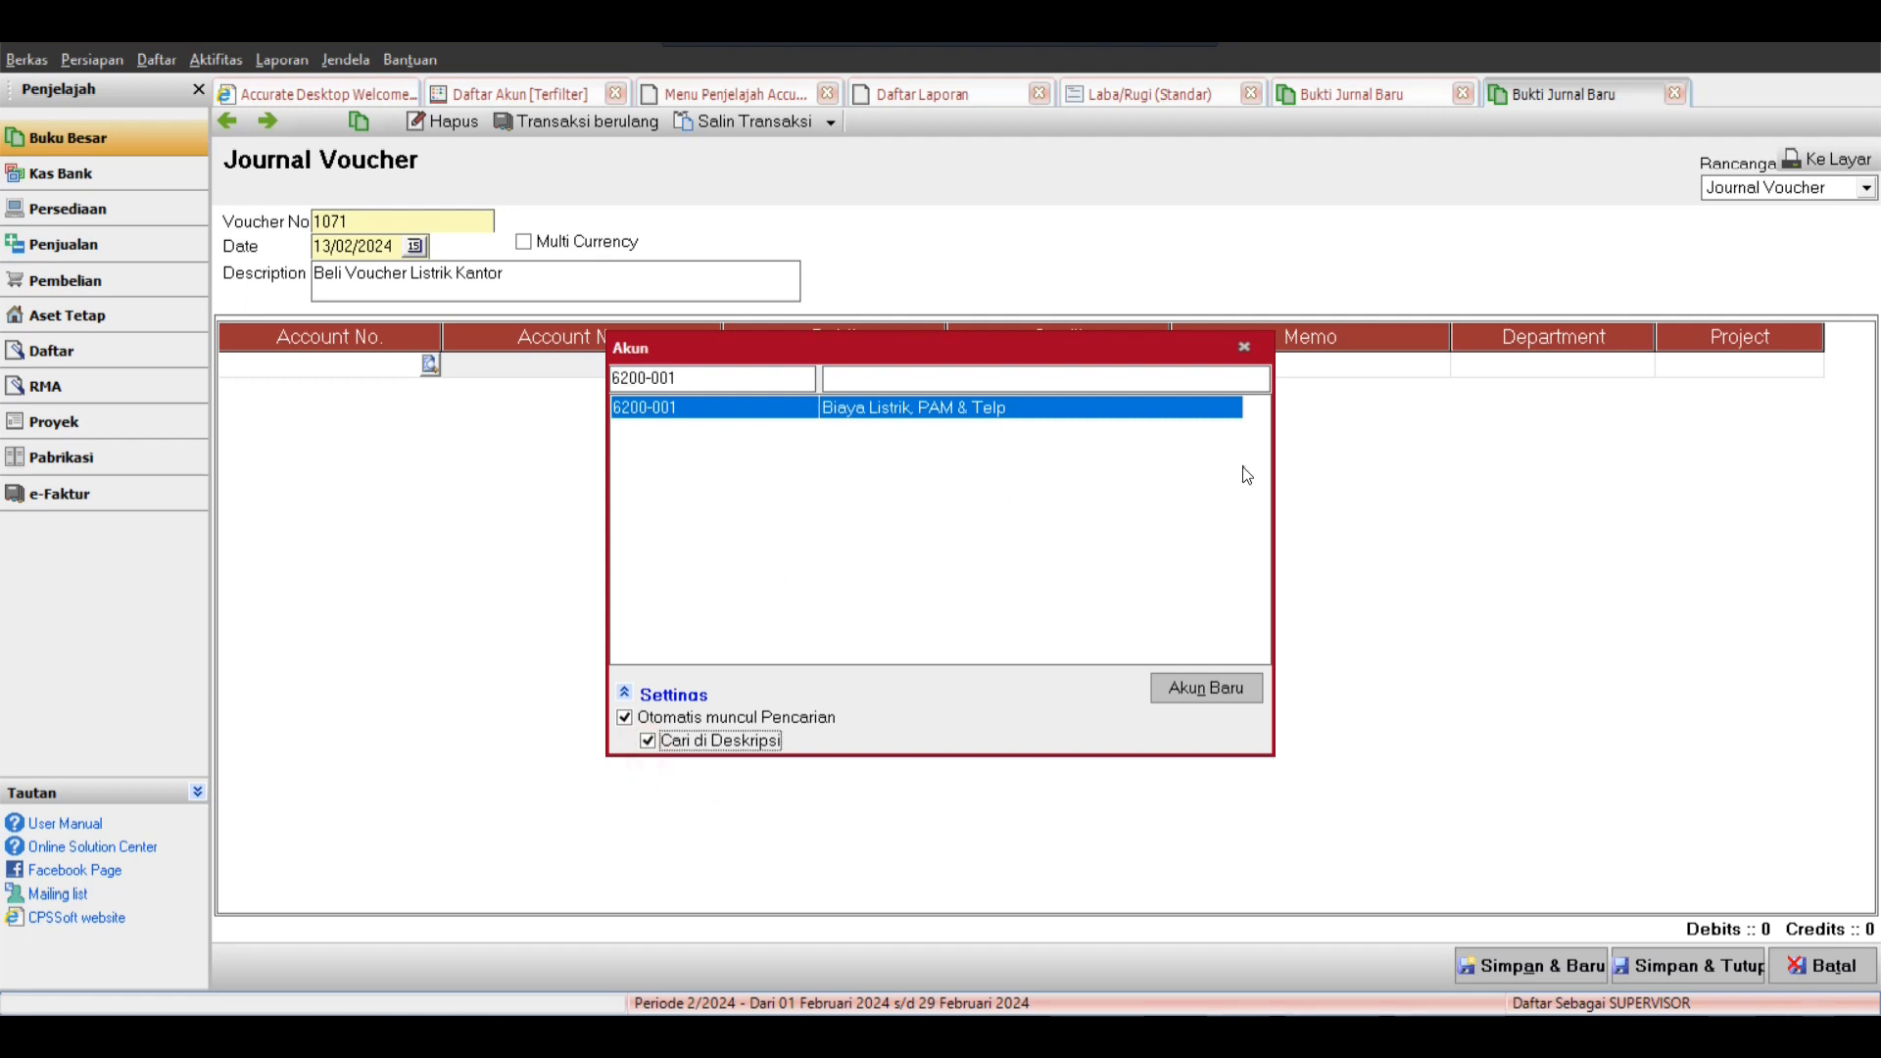
pyautogui.click(1244, 347)
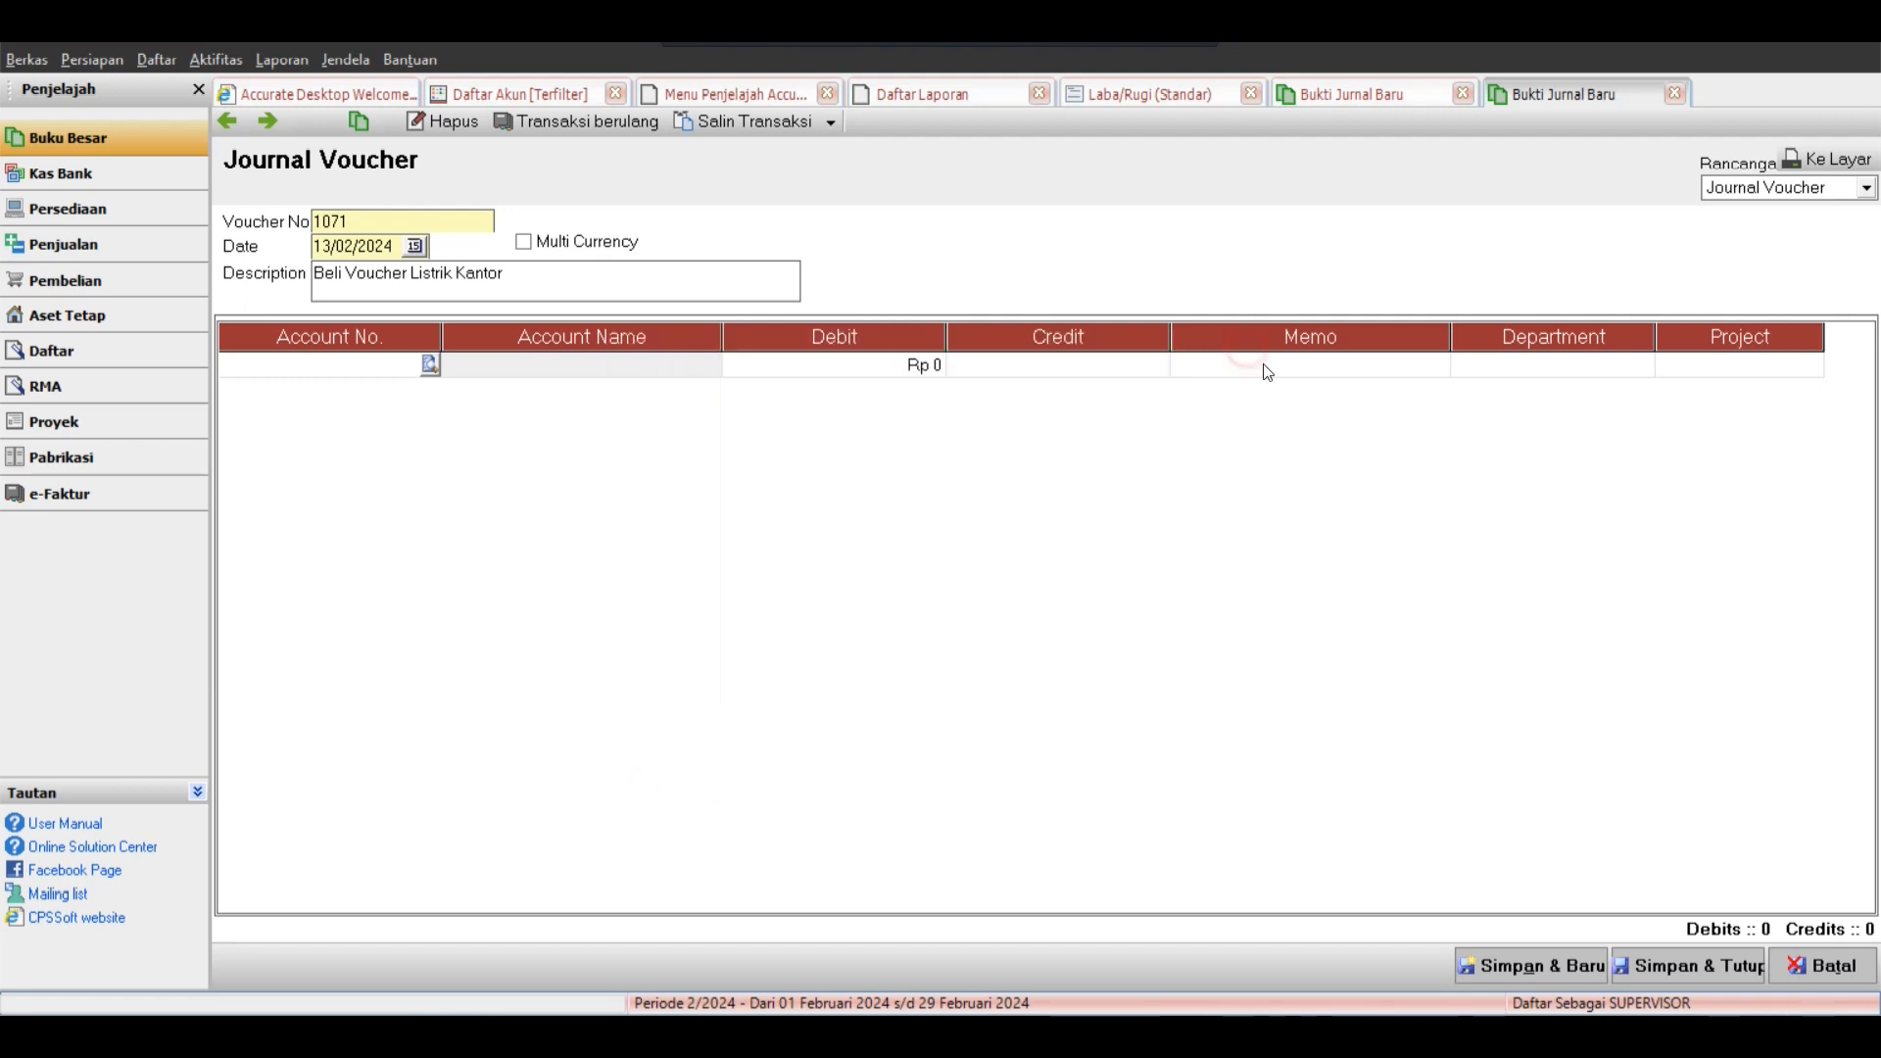
# Search account names for "list" and choose Biaya Listrik, PAM & Telp for the first journal line.
pyautogui.click(921, 364)
pyautogui.press('Escape')
pyautogui.write('list')
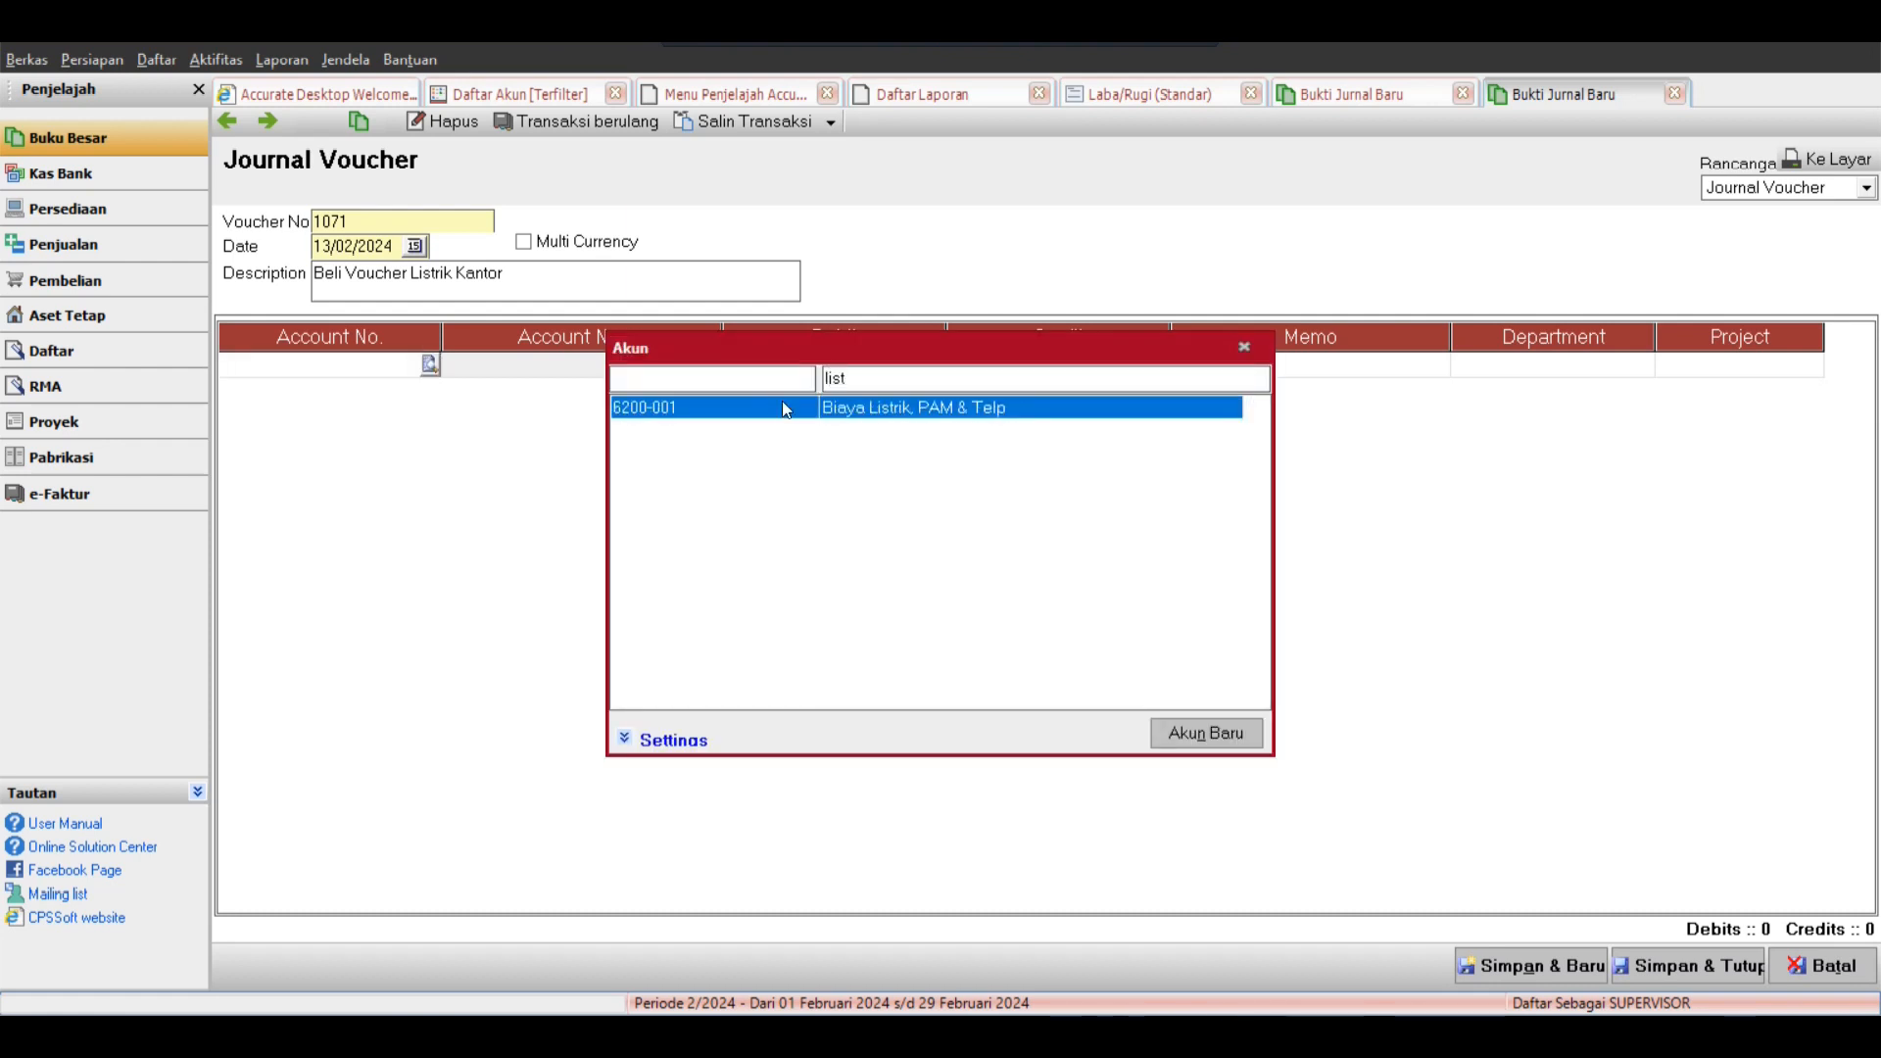
pyautogui.doubleClick(786, 410)
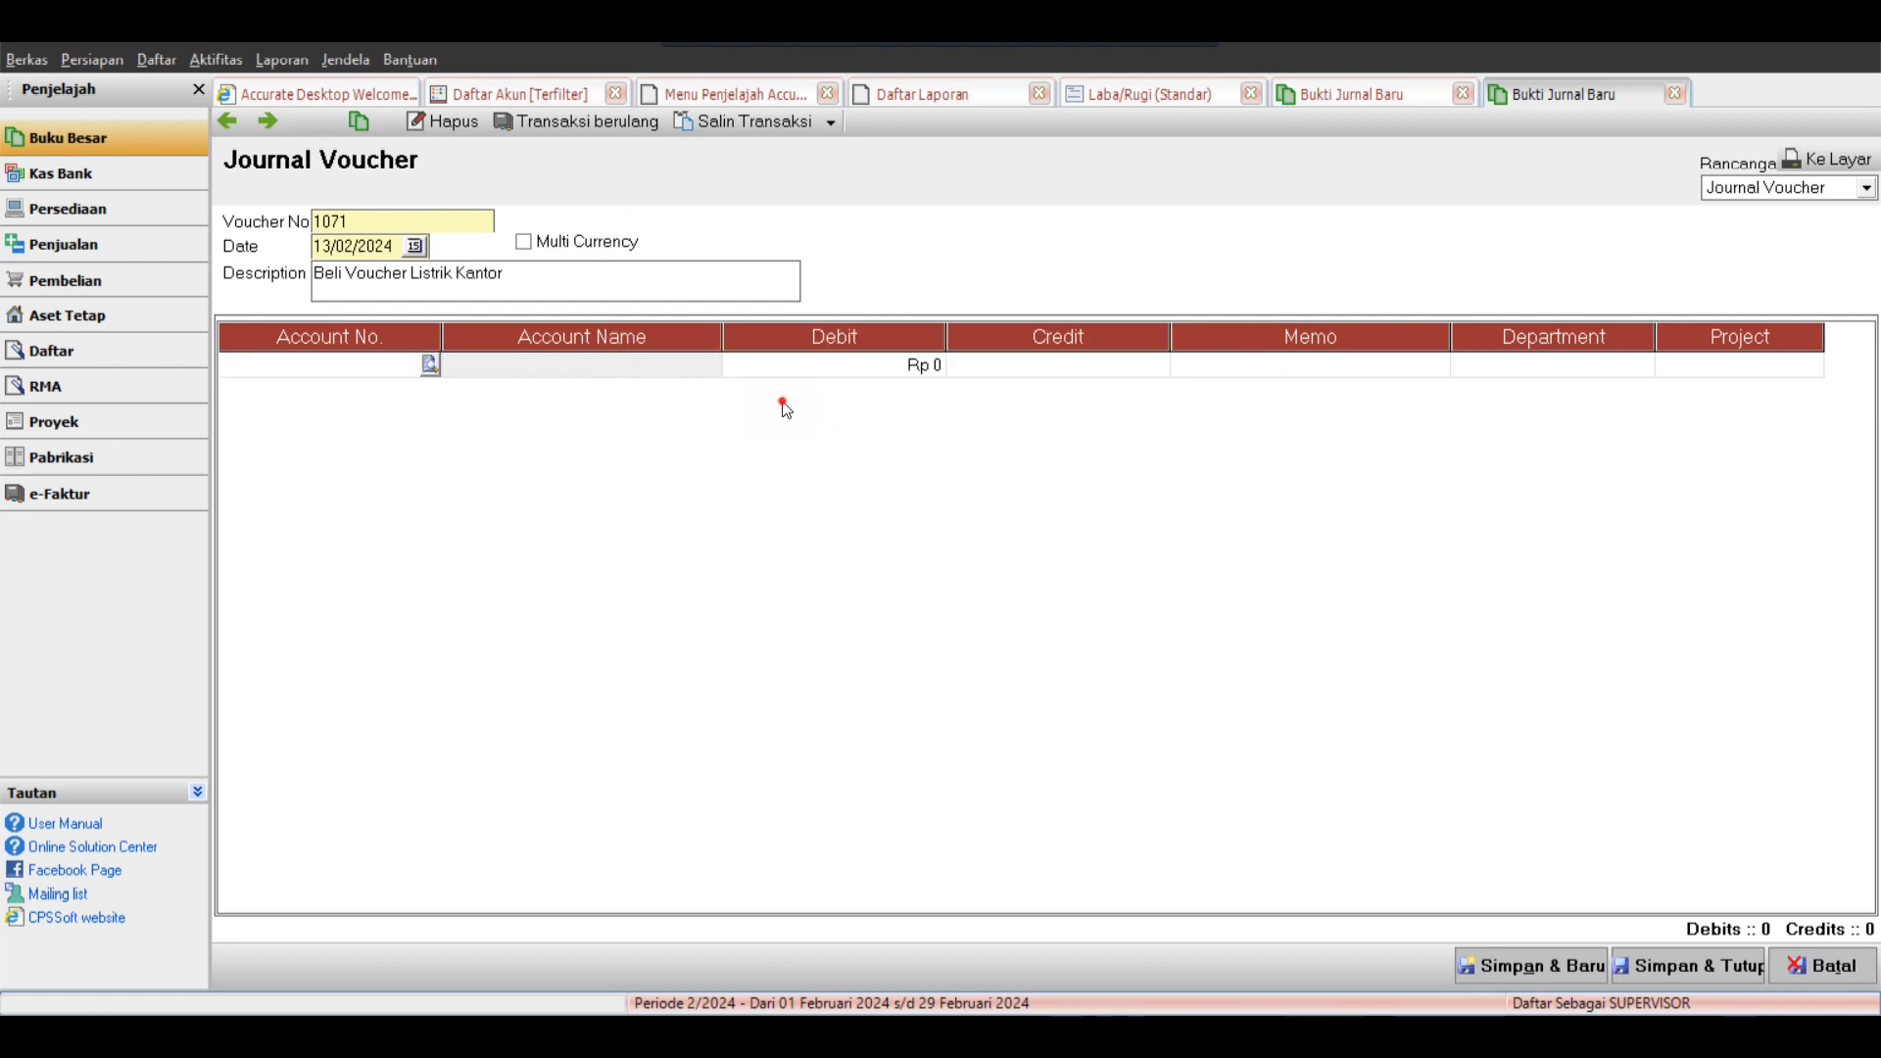
# Enter a debit of Rp 100,000 for Biaya Listrik, PAM & Telp and copy the voucher description into that line's memo.
pyautogui.click(815, 364)
pyautogui.write('100,000')
pyautogui.press('Tab')
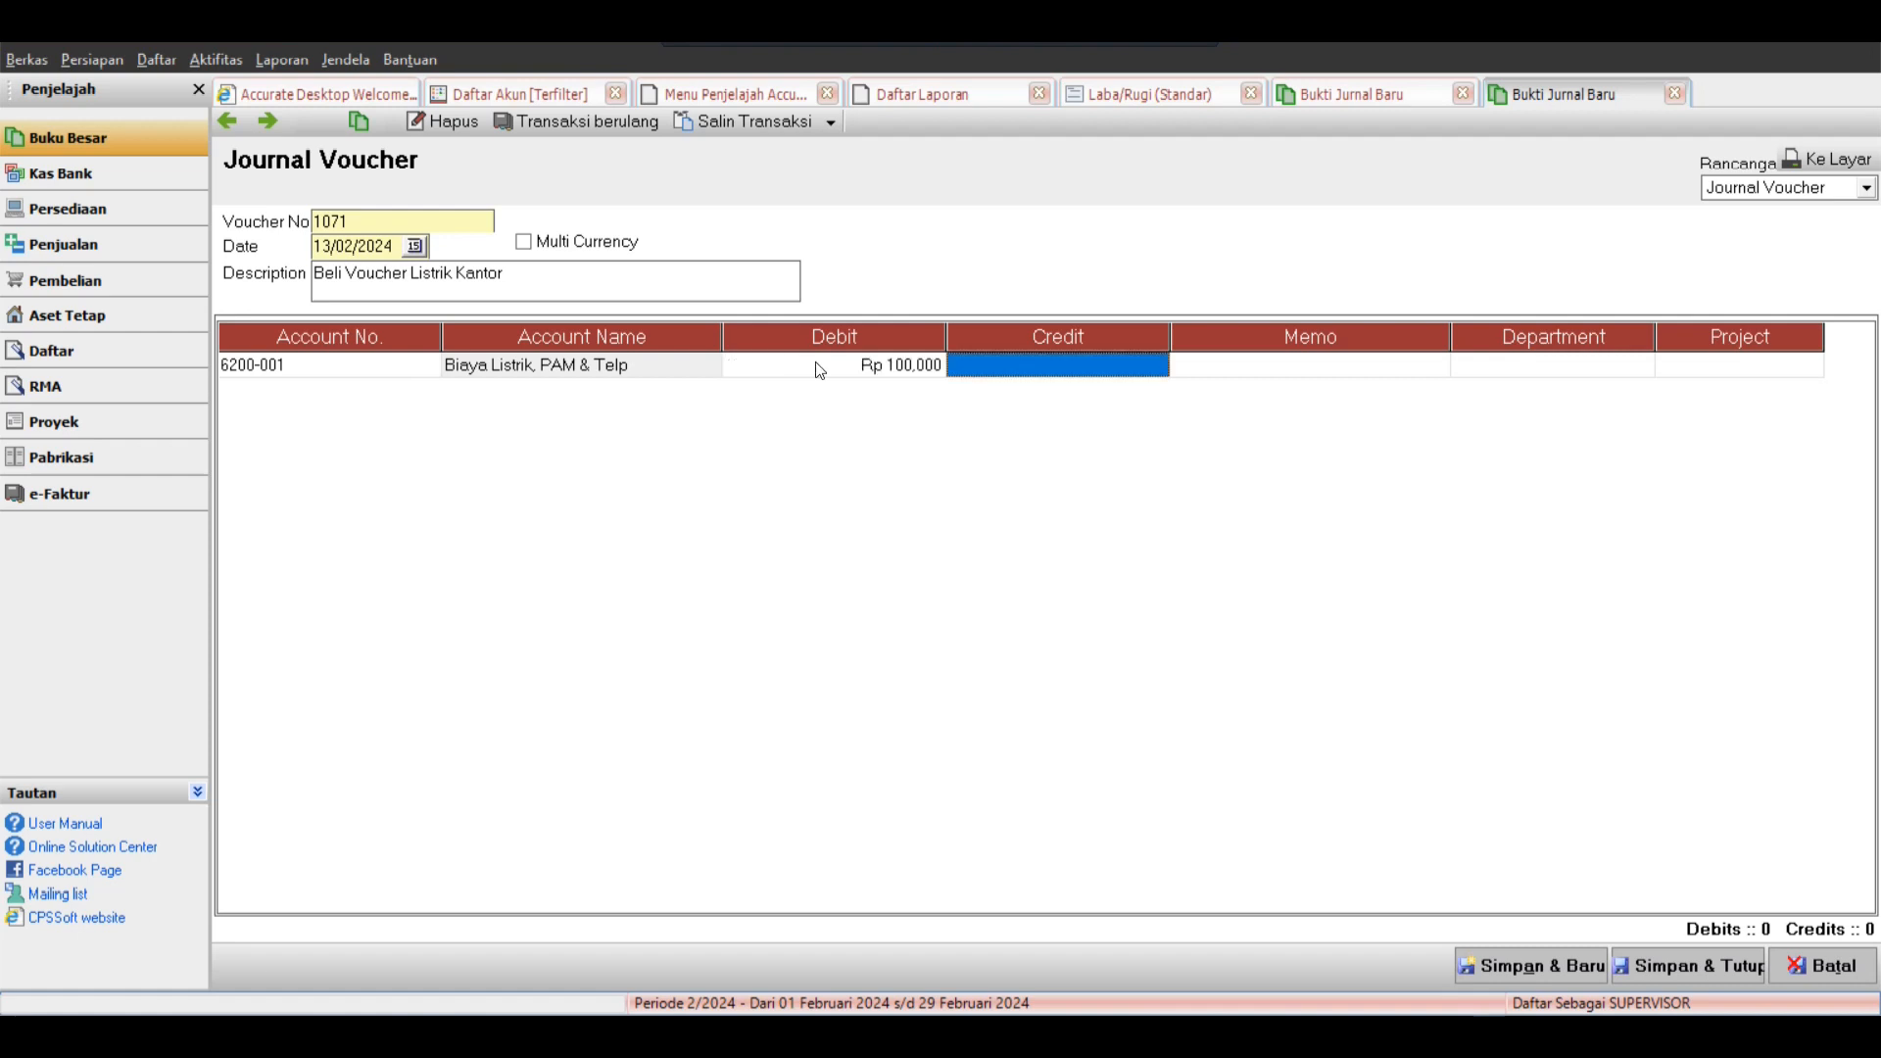
pyautogui.click(560, 294)
pyautogui.hotkey('ctrl', 'c')
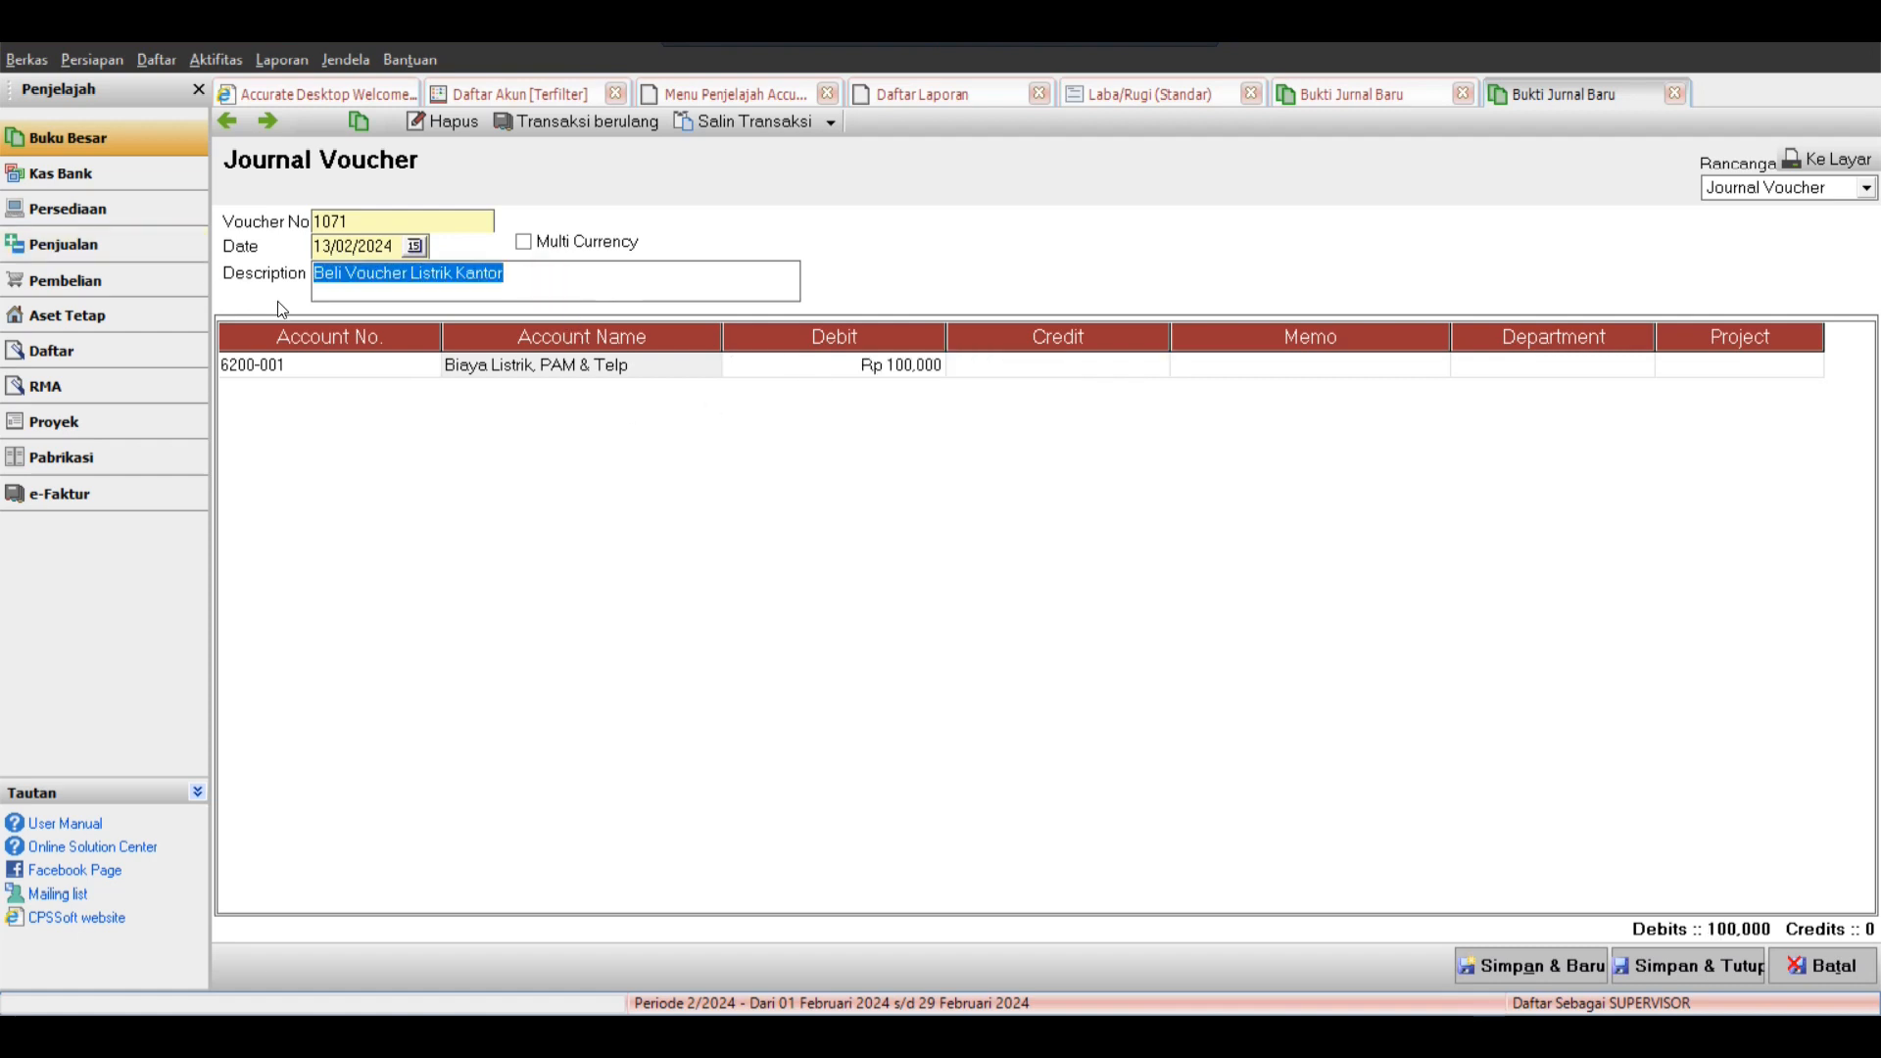
pyautogui.click(1245, 373)
pyautogui.hotkey('ctrl', 'v')
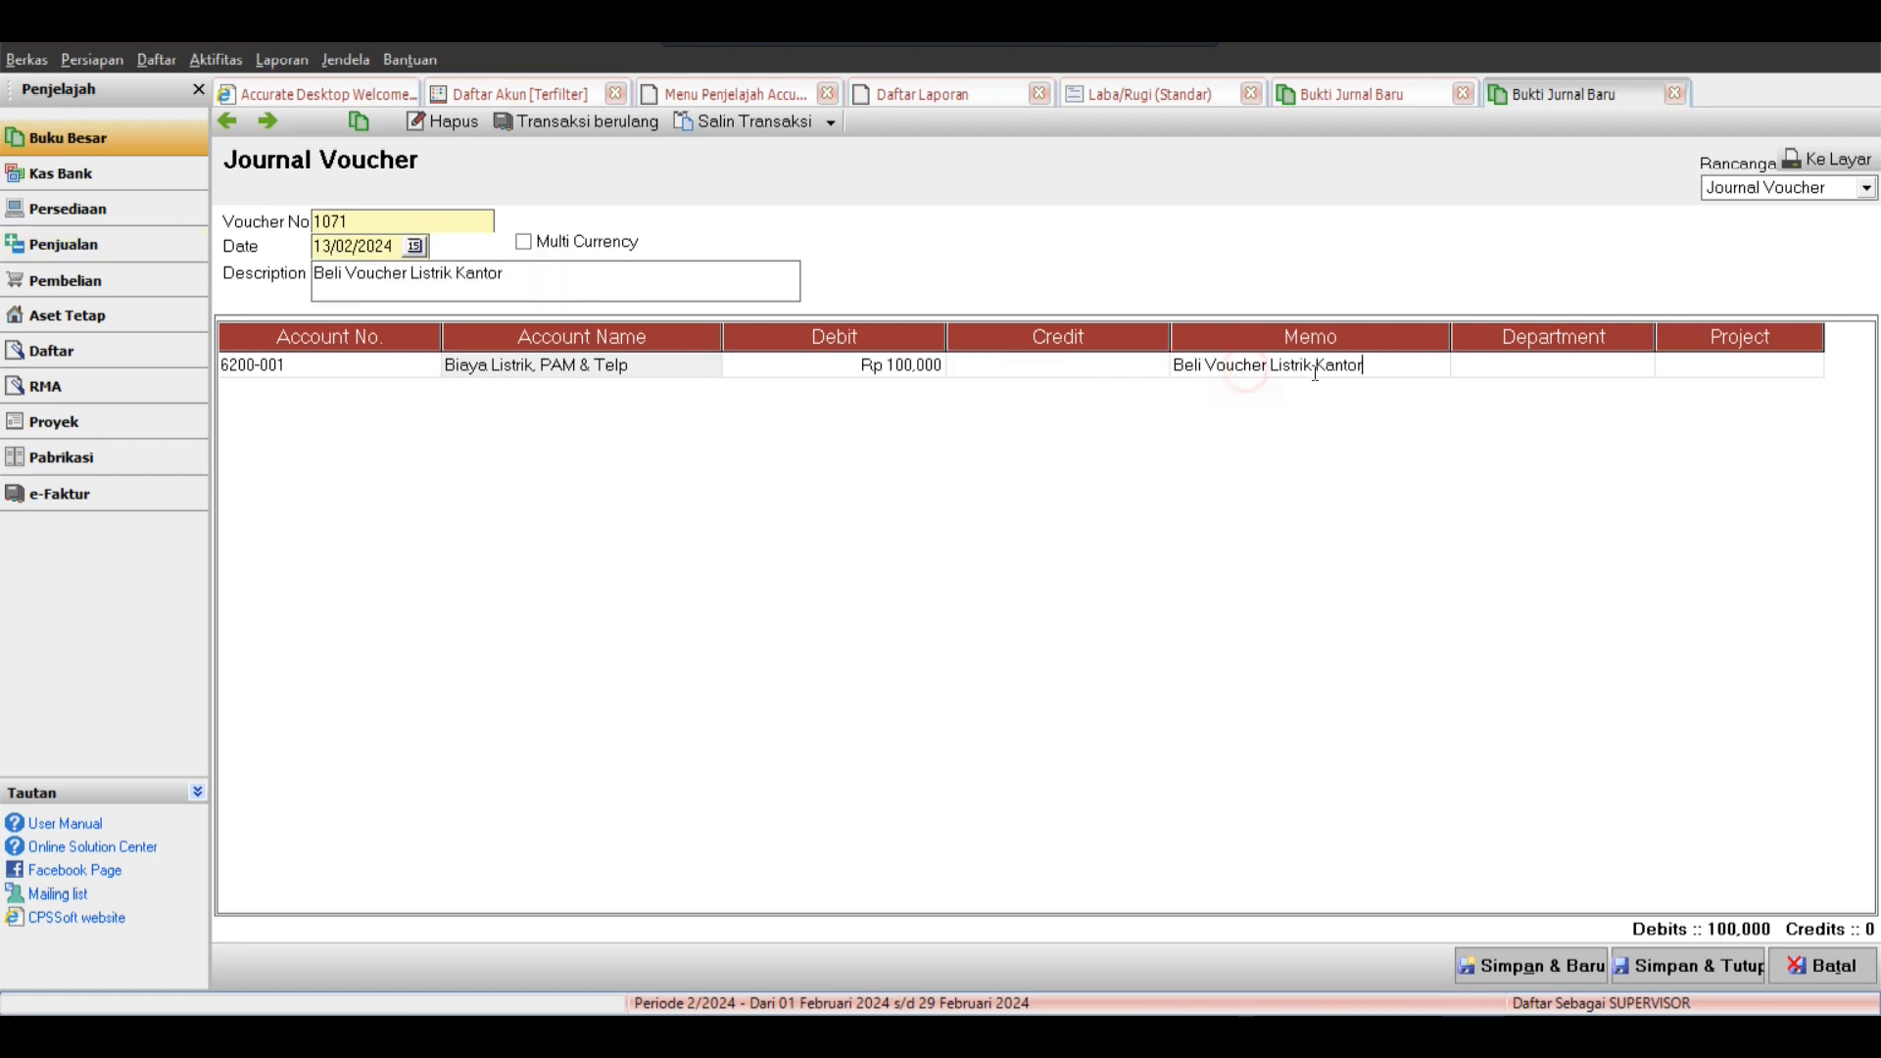
pyautogui.click(1526, 374)
pyautogui.click(1338, 374)
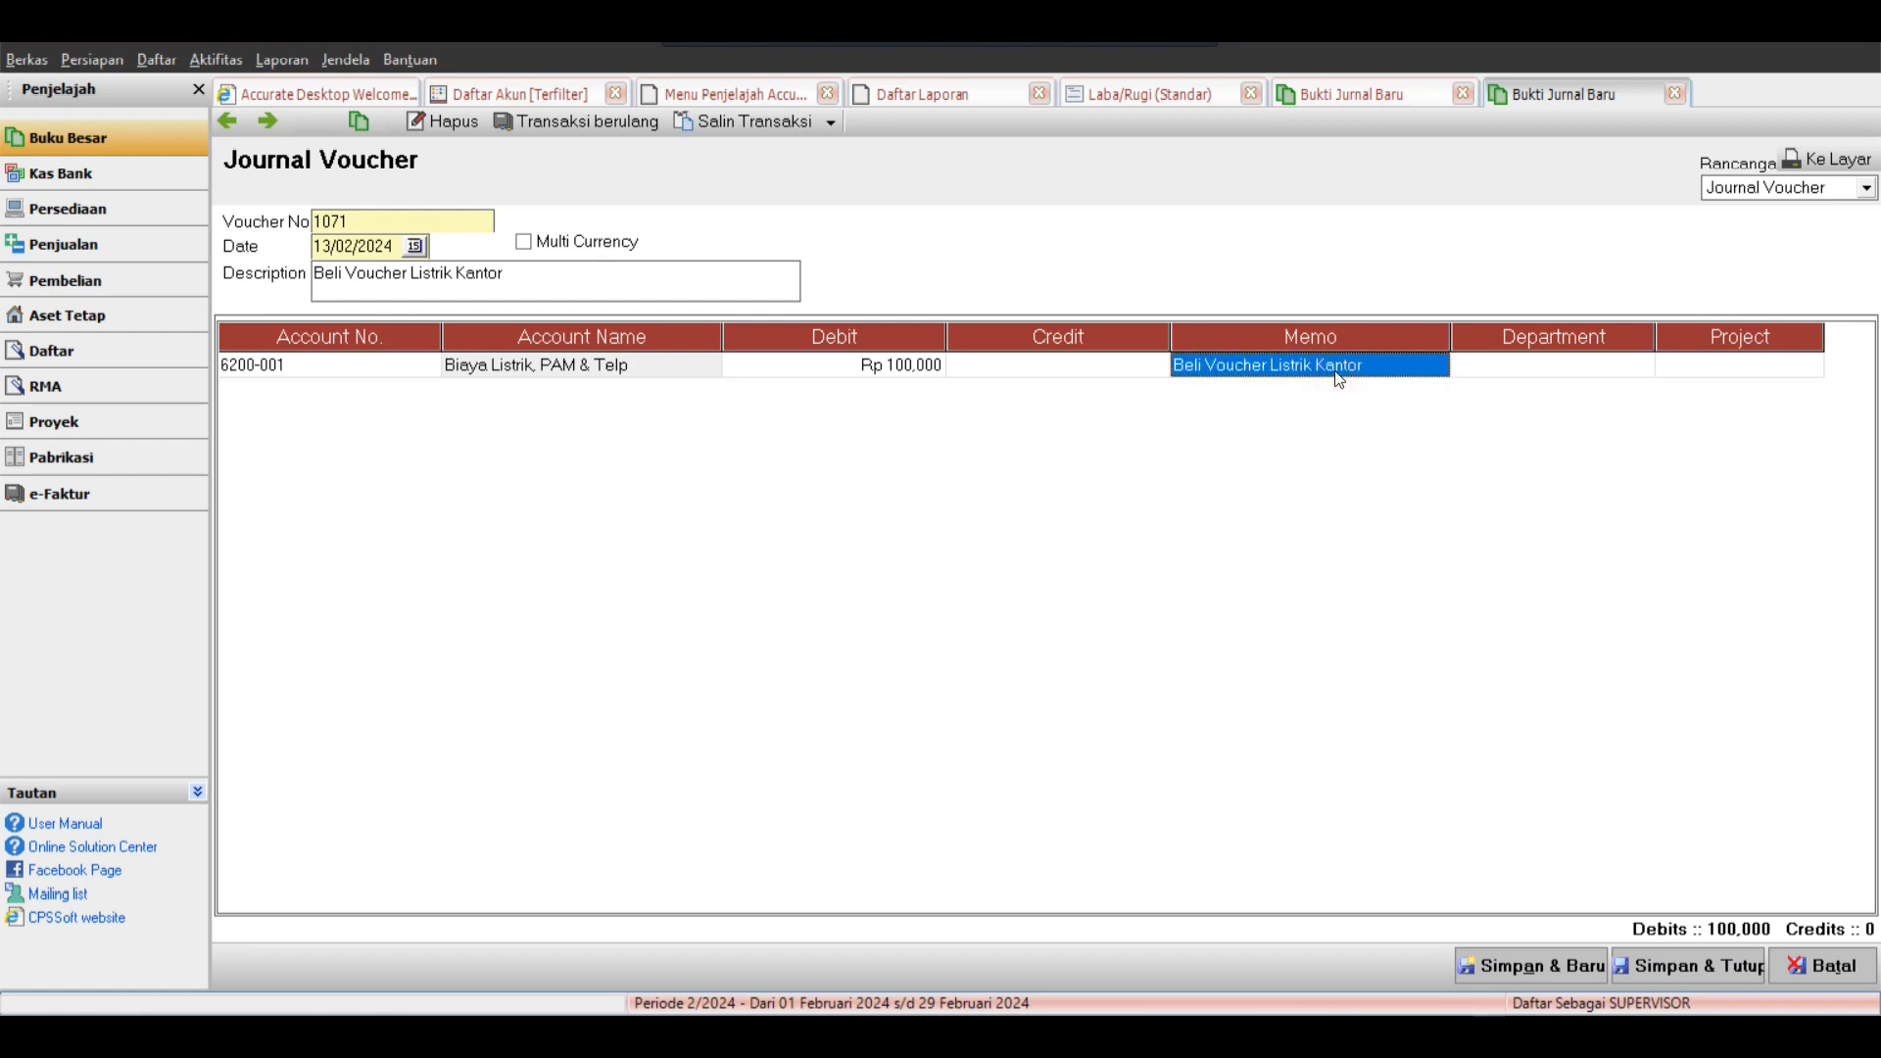
# Add a second journal line crediting Kas IDR with Rp 100,000 and the memo Beli Voucher Listrik Kantor.
pyautogui.press('Down')
pyautogui.press('Up')
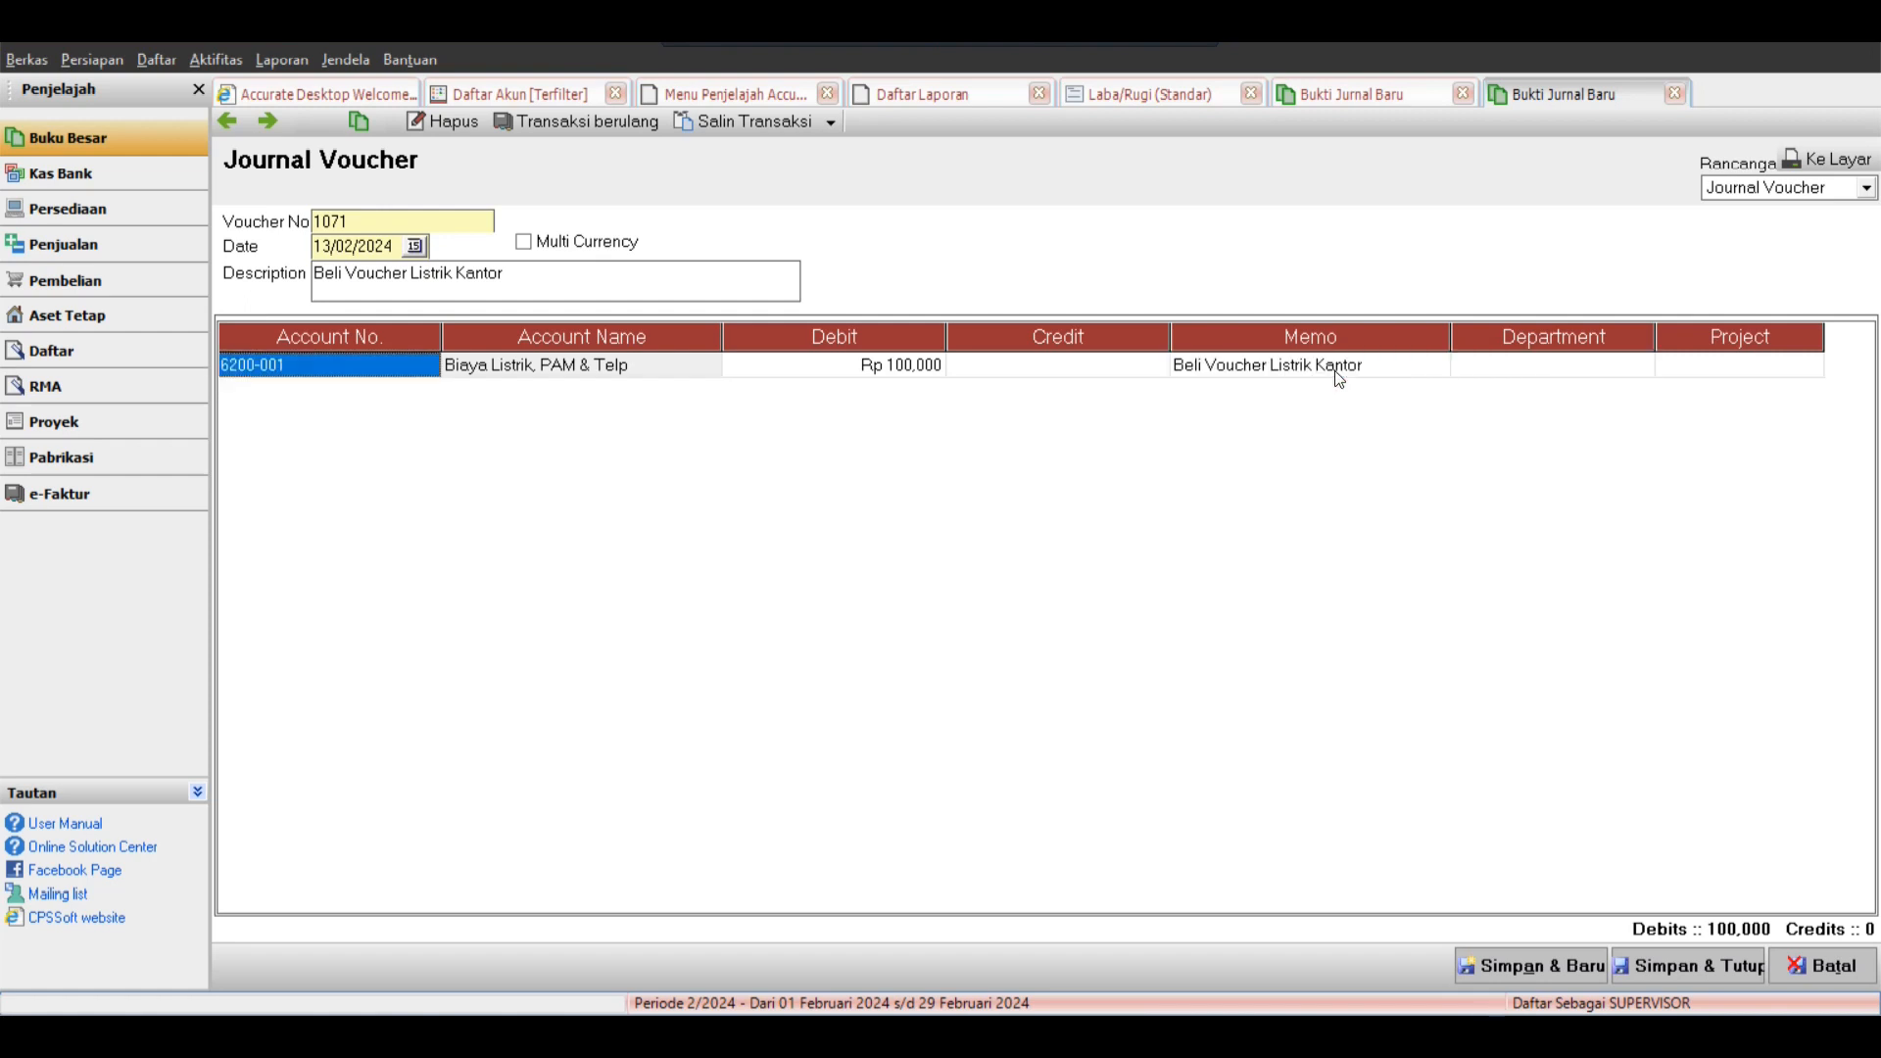
pyautogui.press('Tab')
pyautogui.press('Tab')
pyautogui.press('Tab')
pyautogui.press('Tab')
pyautogui.press('Tab')
pyautogui.press('Tab')
pyautogui.press('Tab')
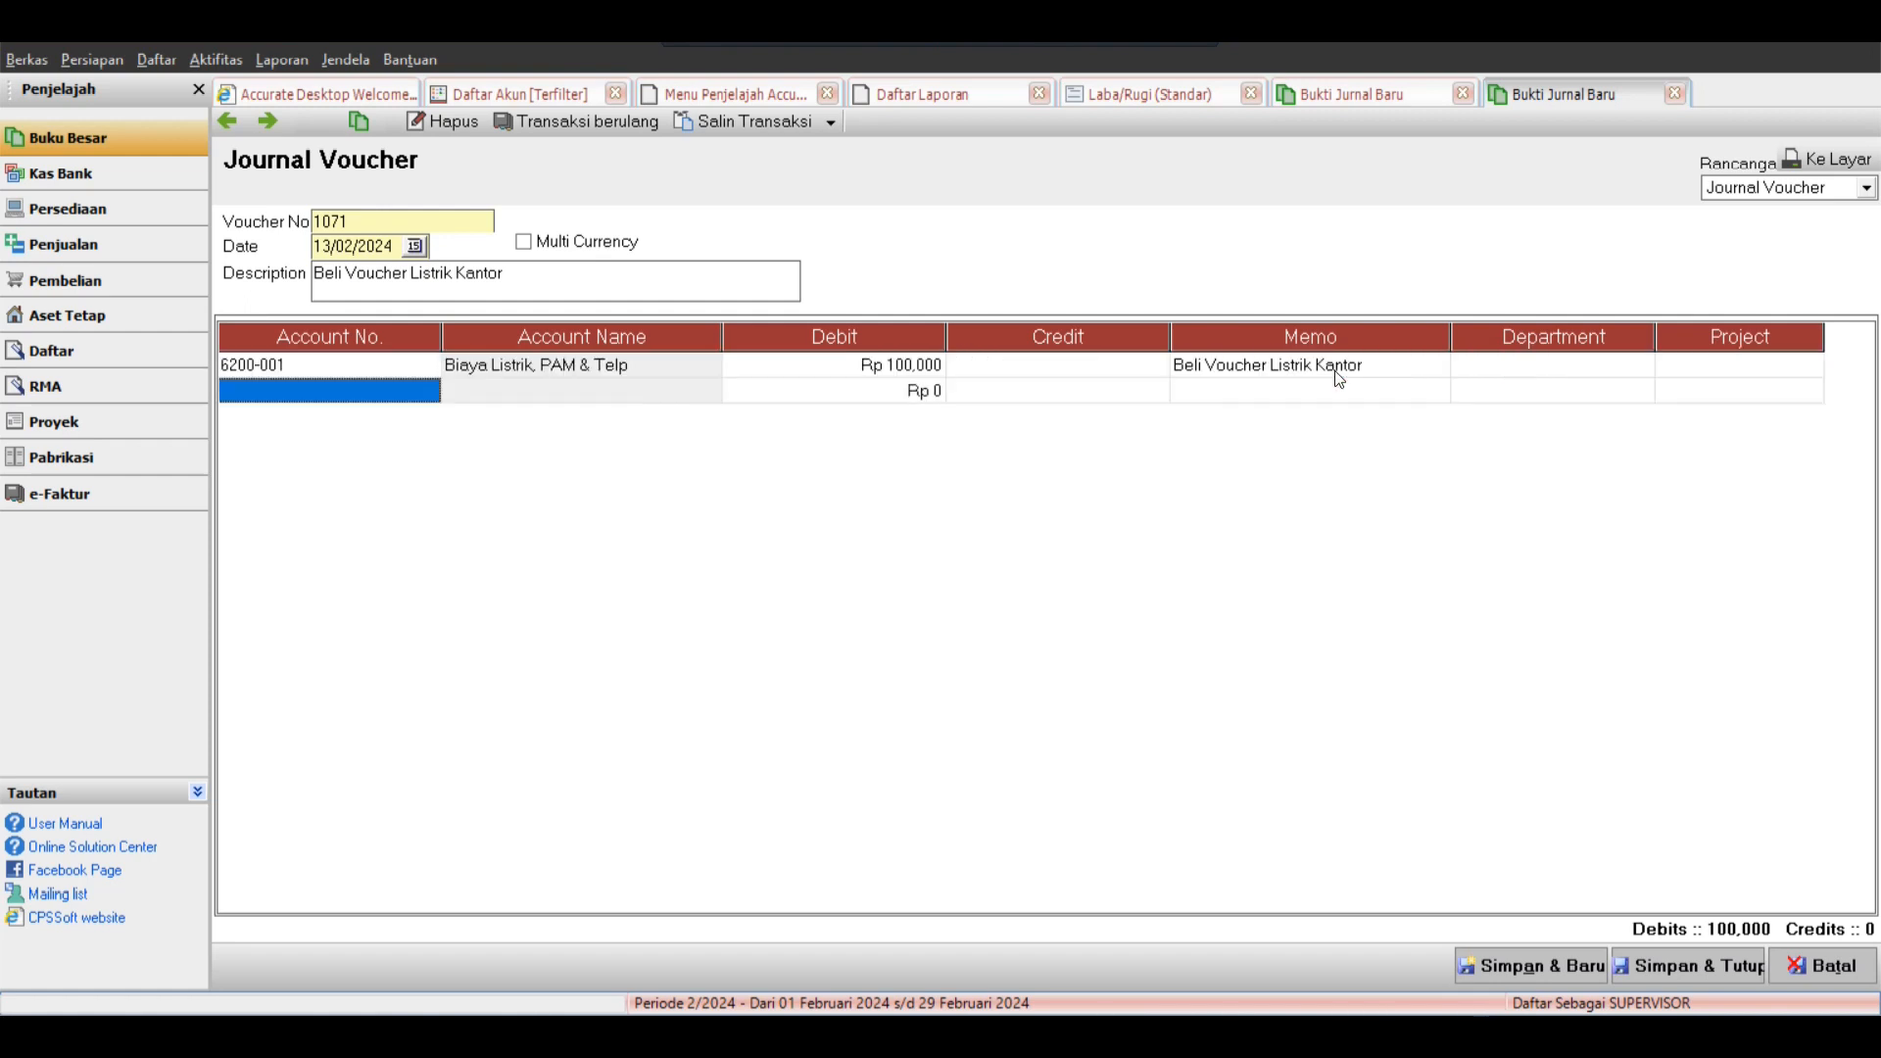
pyautogui.press('Up')
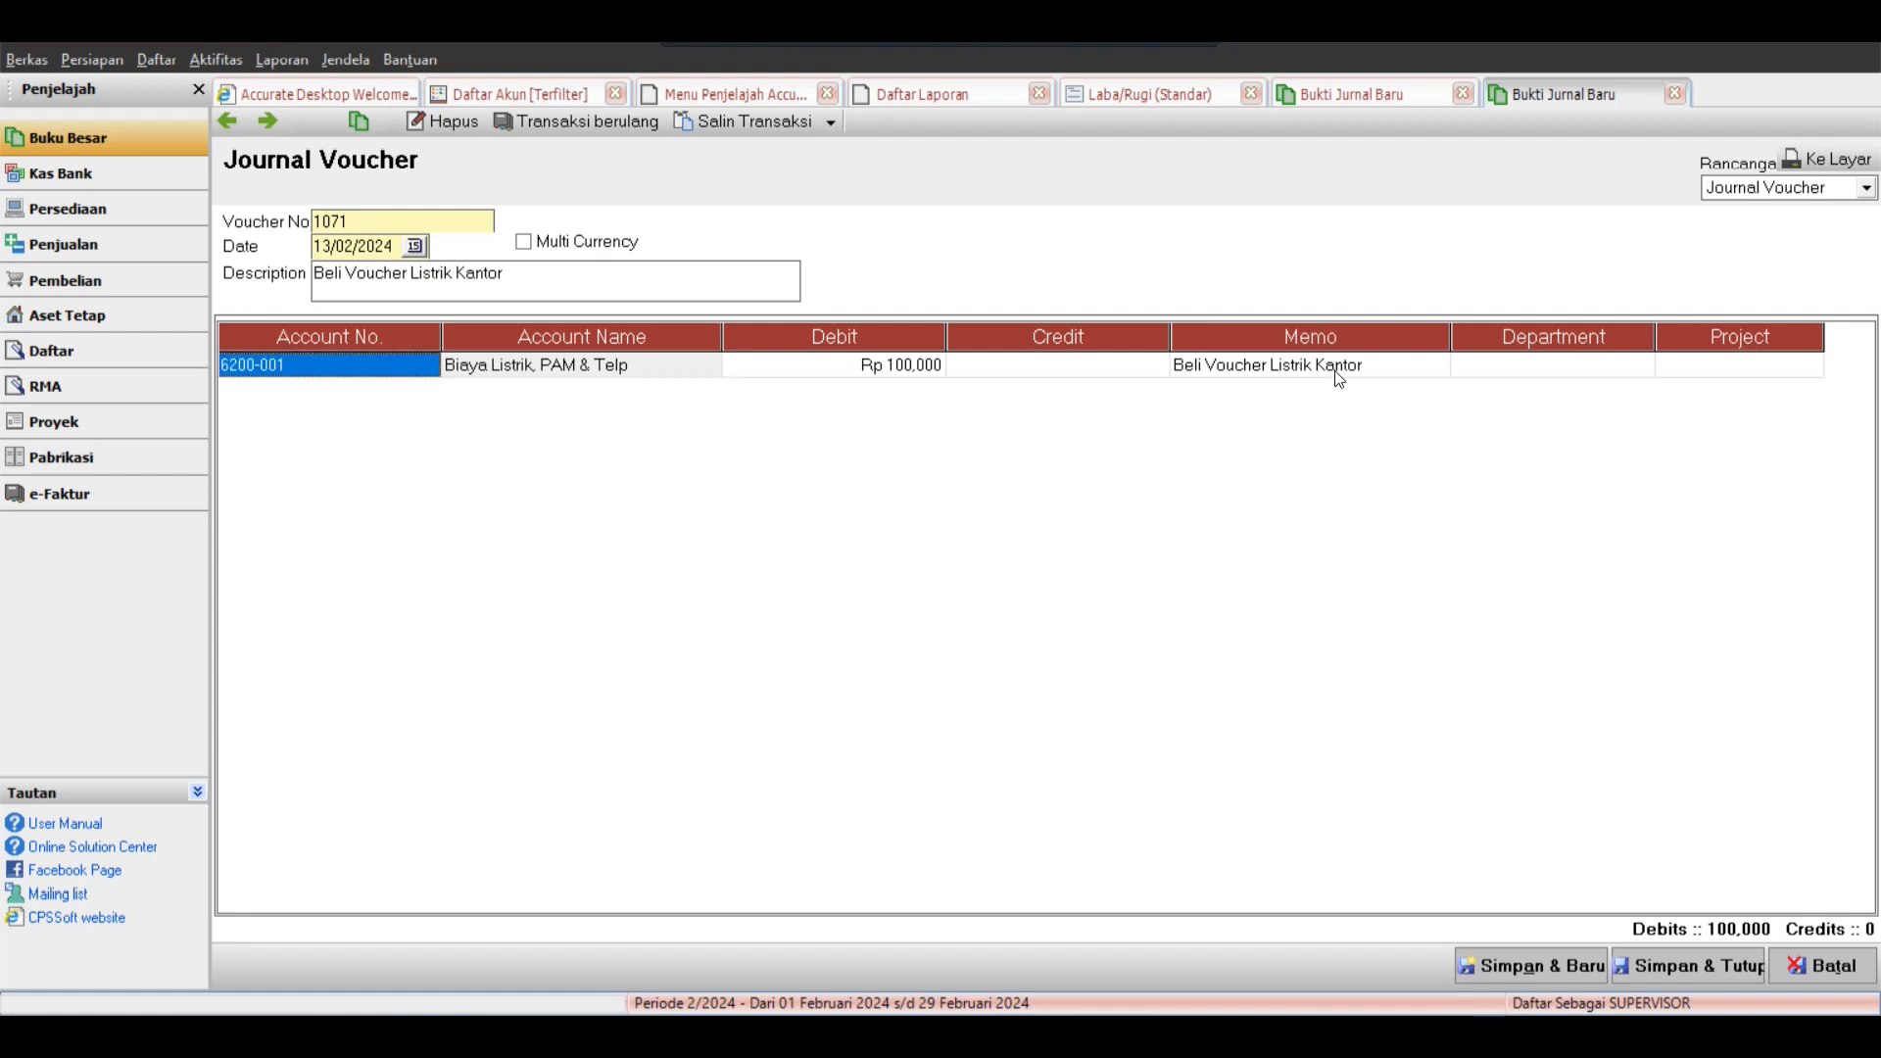
pyautogui.press('Down')
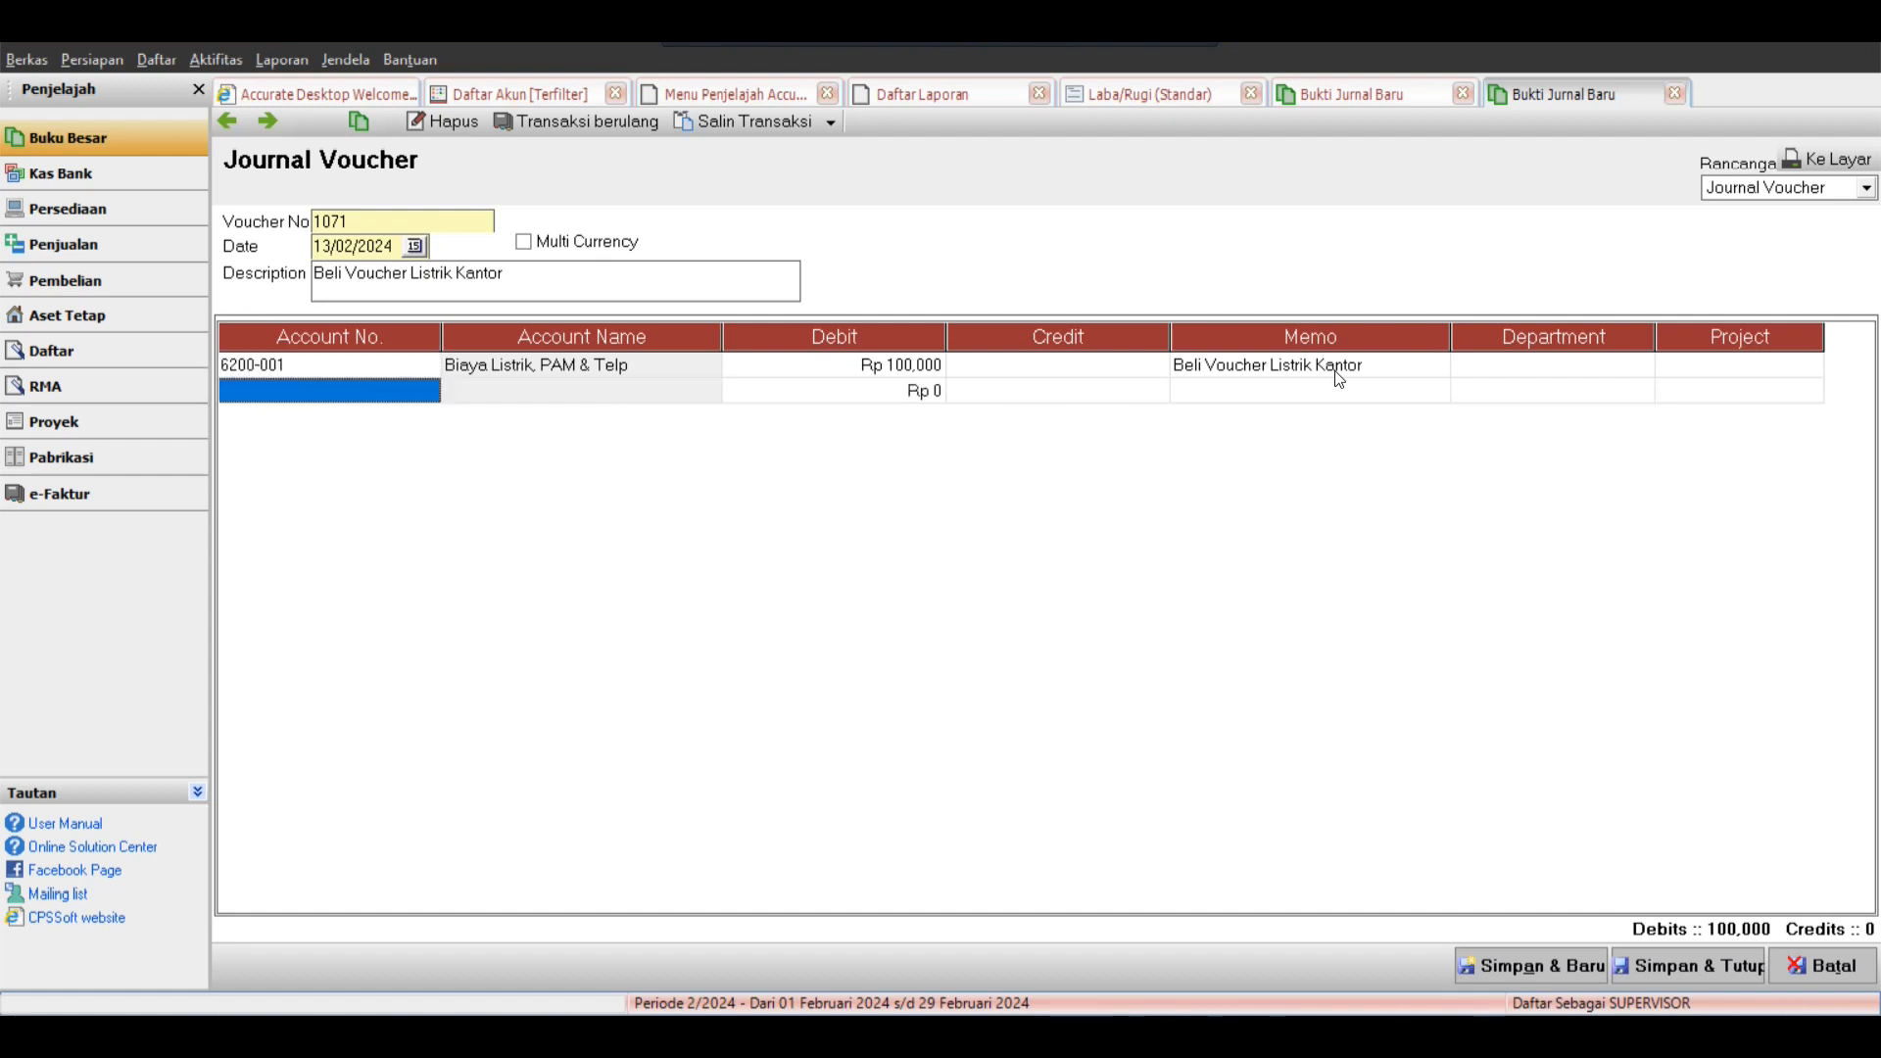
pyautogui.write('kas')
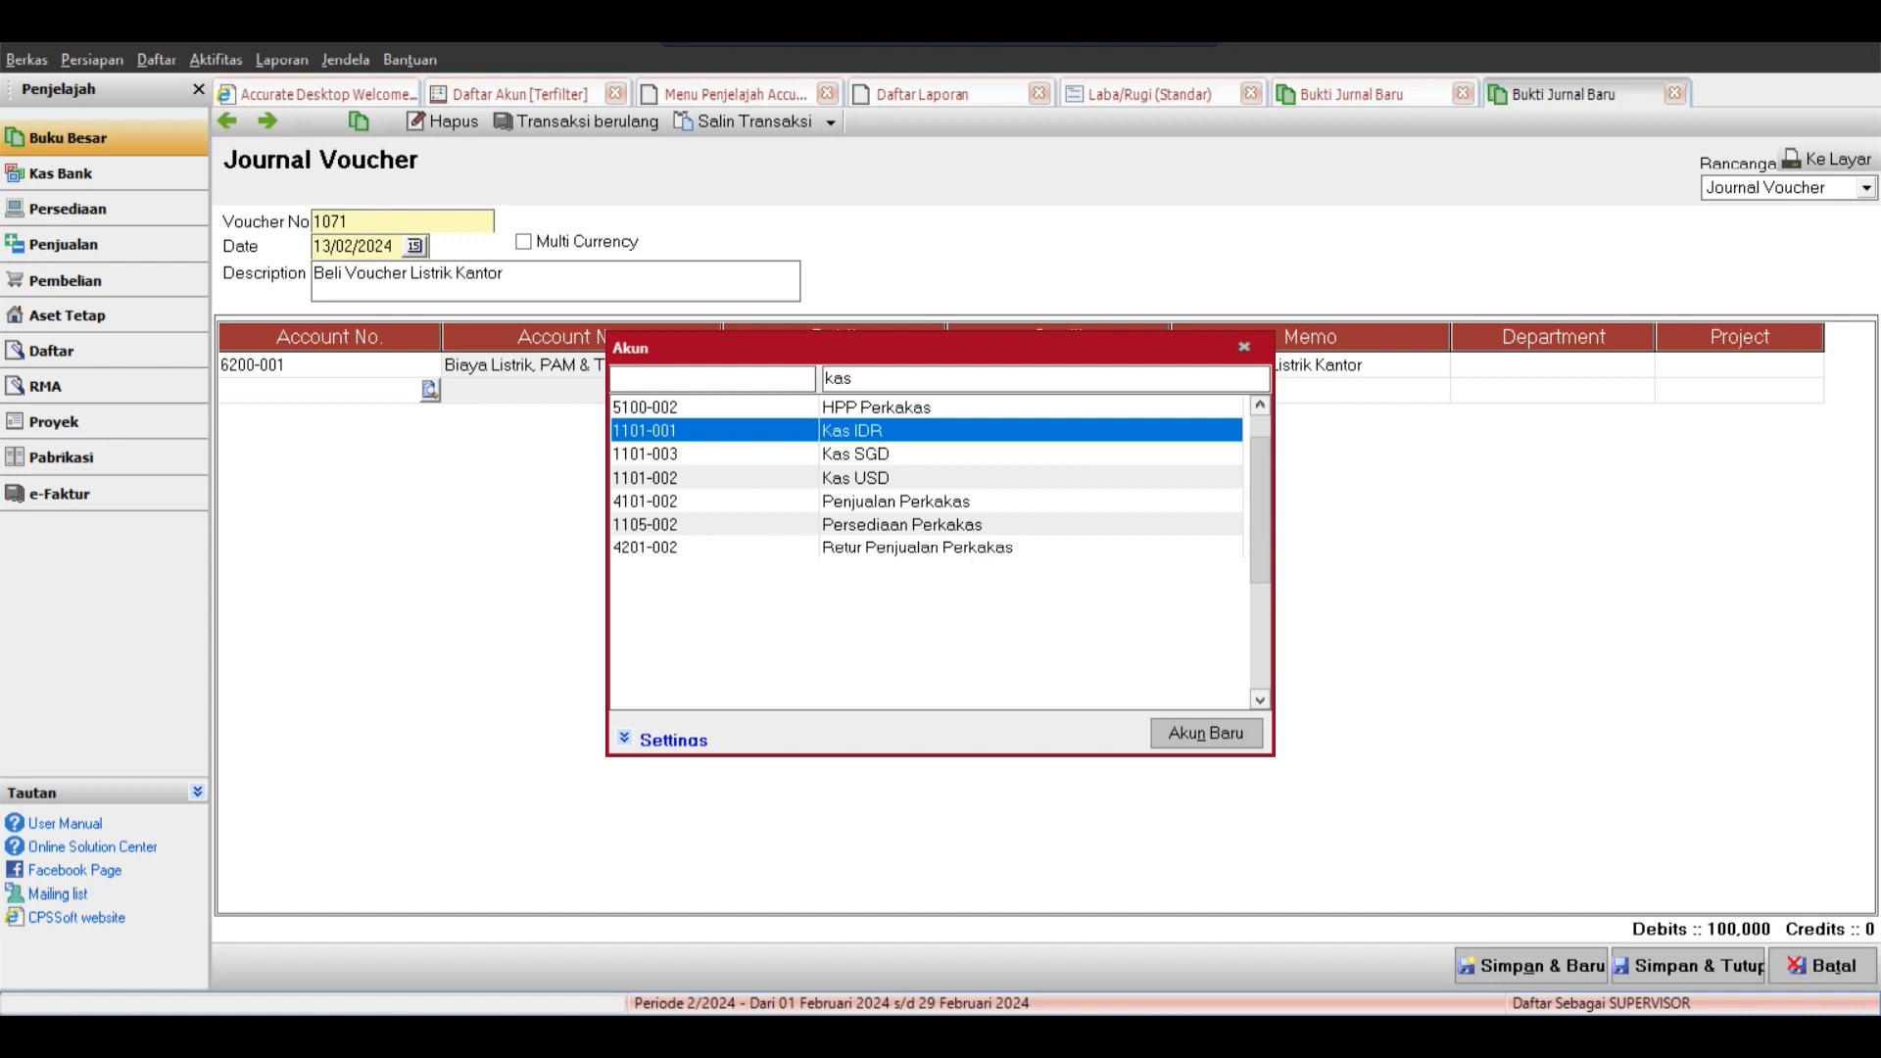
pyautogui.press('Return')
pyautogui.press('Return')
pyautogui.press('Return')
pyautogui.press('Return')
pyautogui.hotkey('ctrl', 'v')
pyautogui.press('Return')
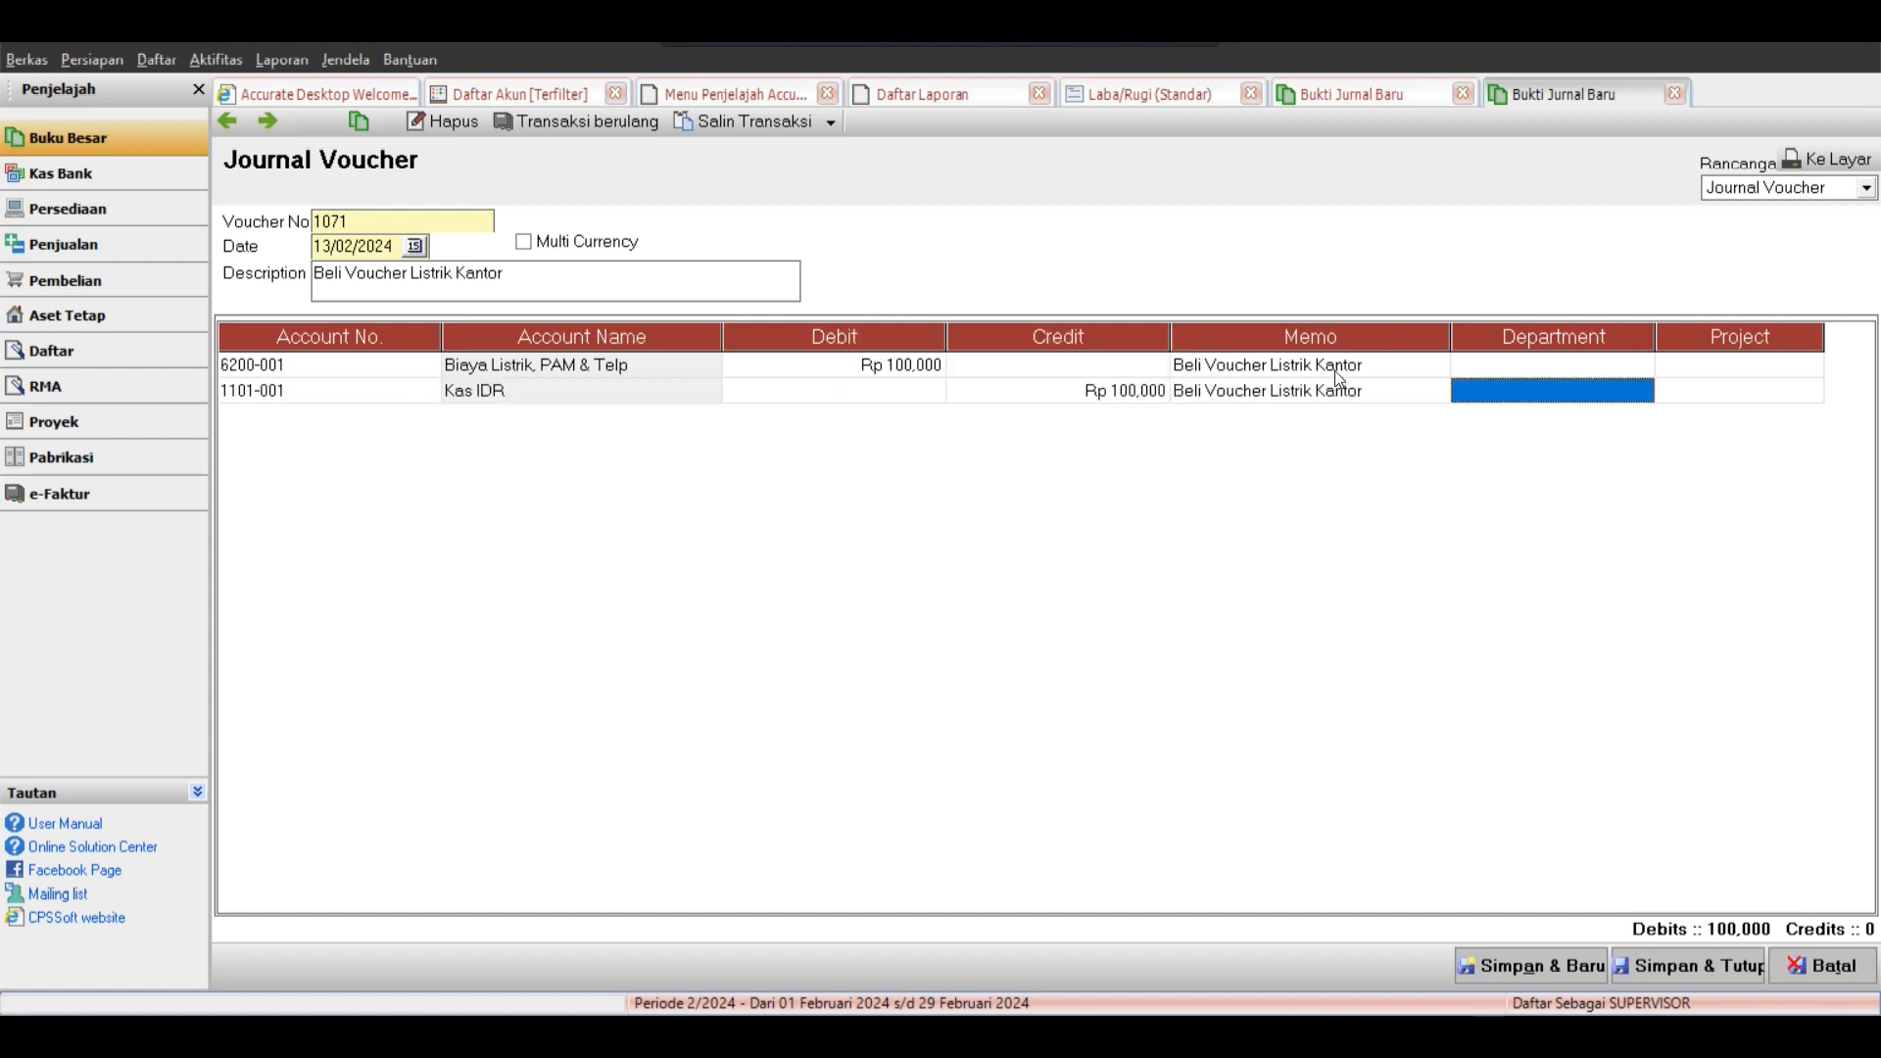
pyautogui.press('Up')
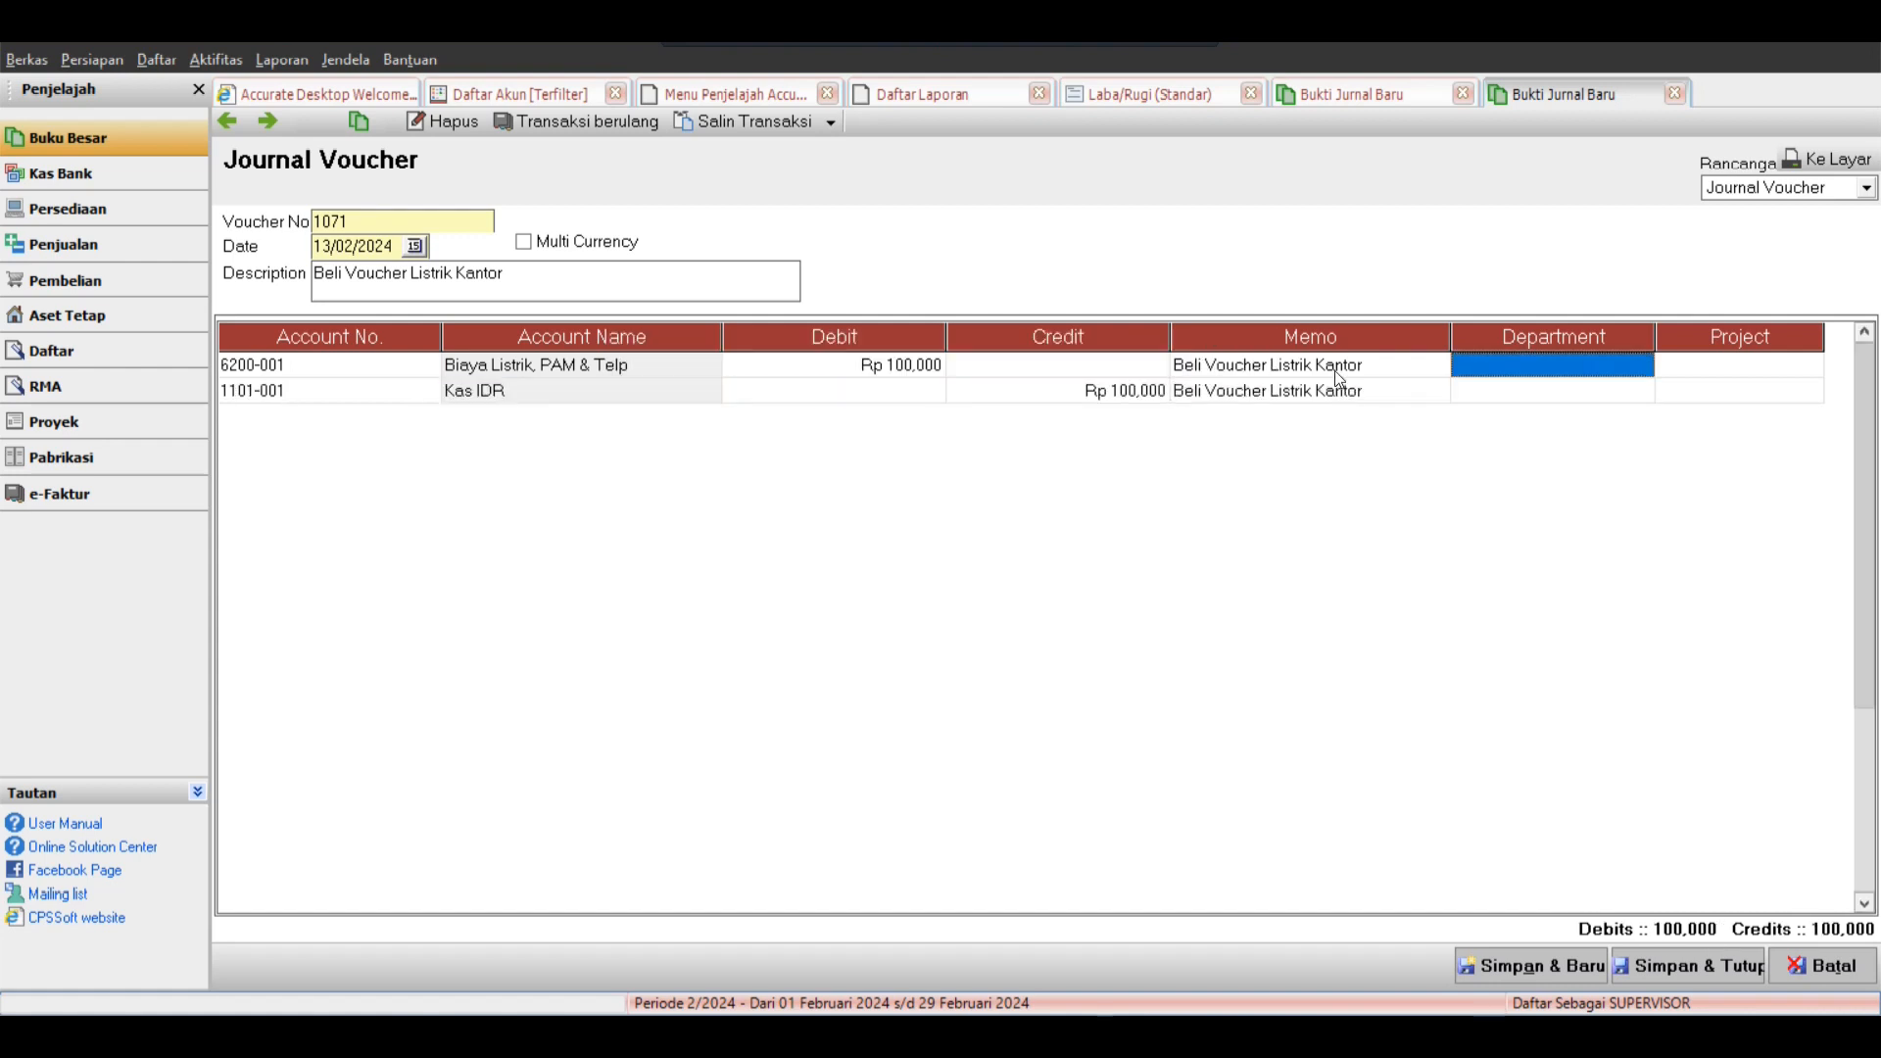
pyautogui.click(1261, 400)
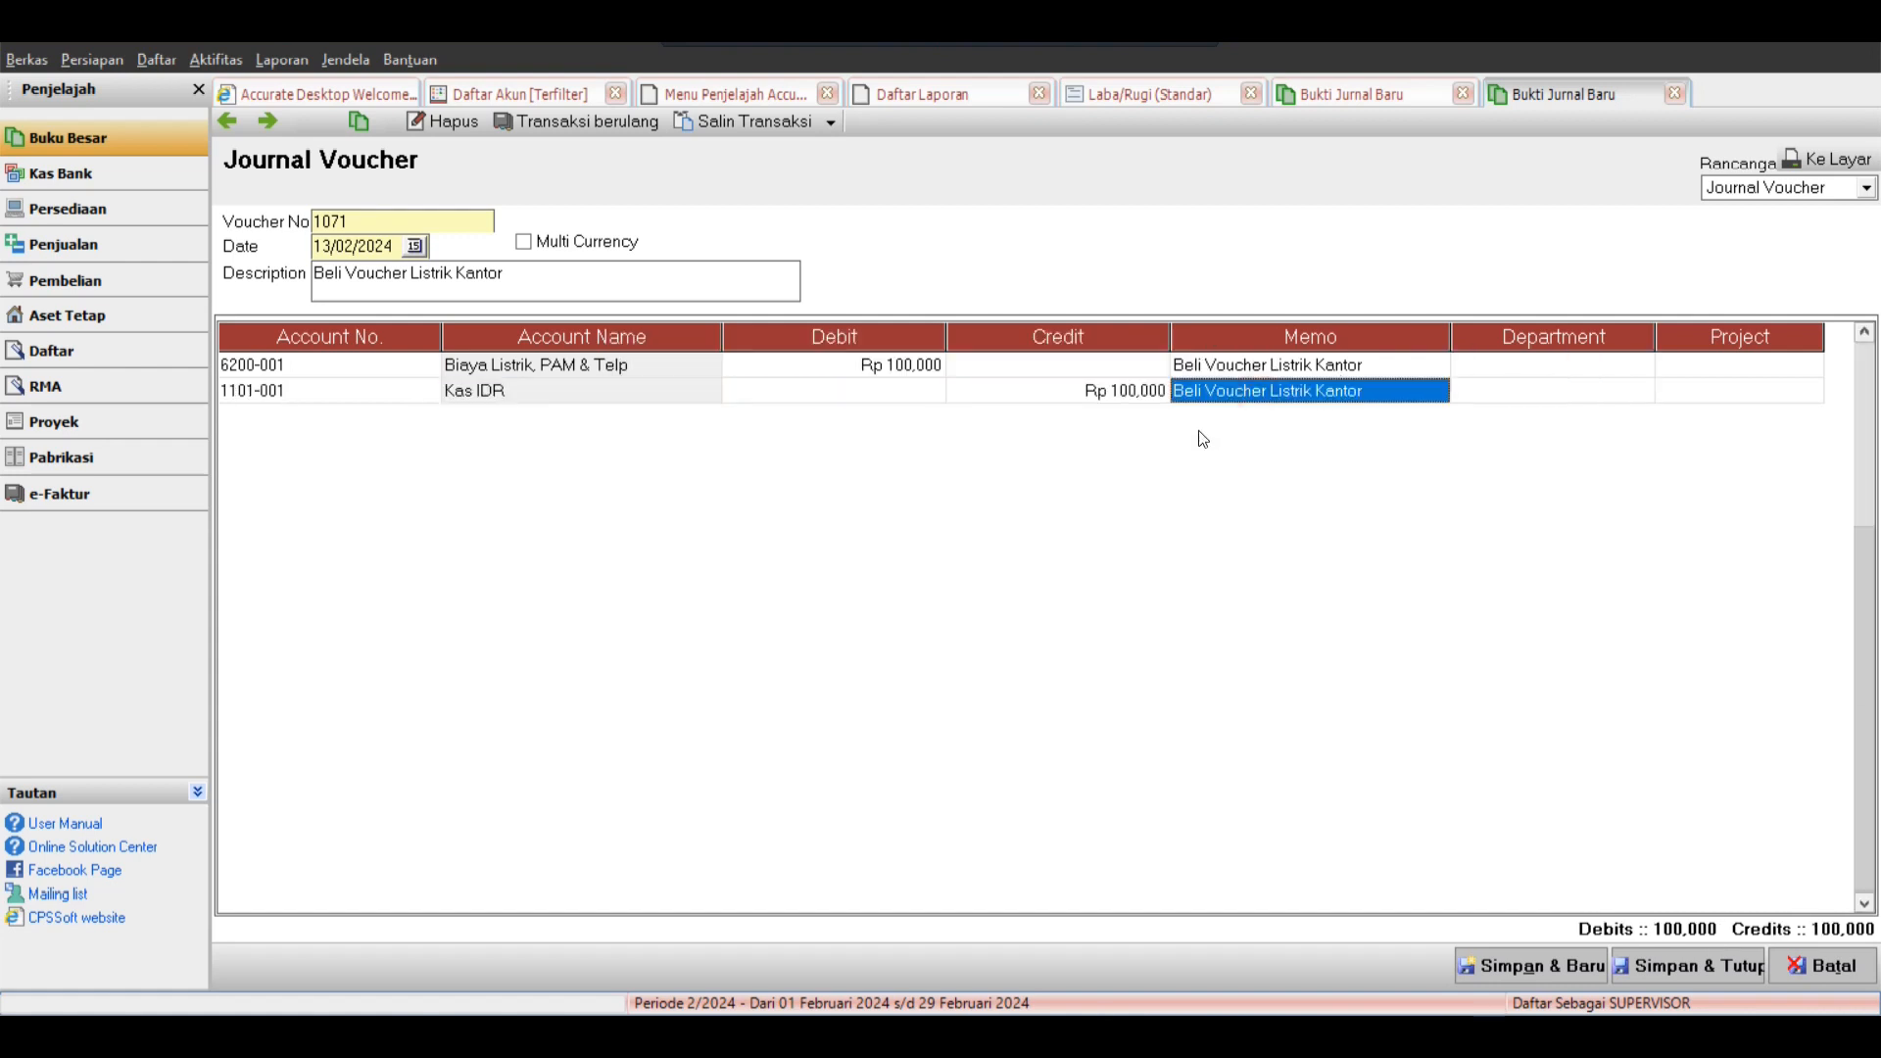
# Preview the printed layout of the journal voucher on screen and close the preview.
pyautogui.click(1825, 160)
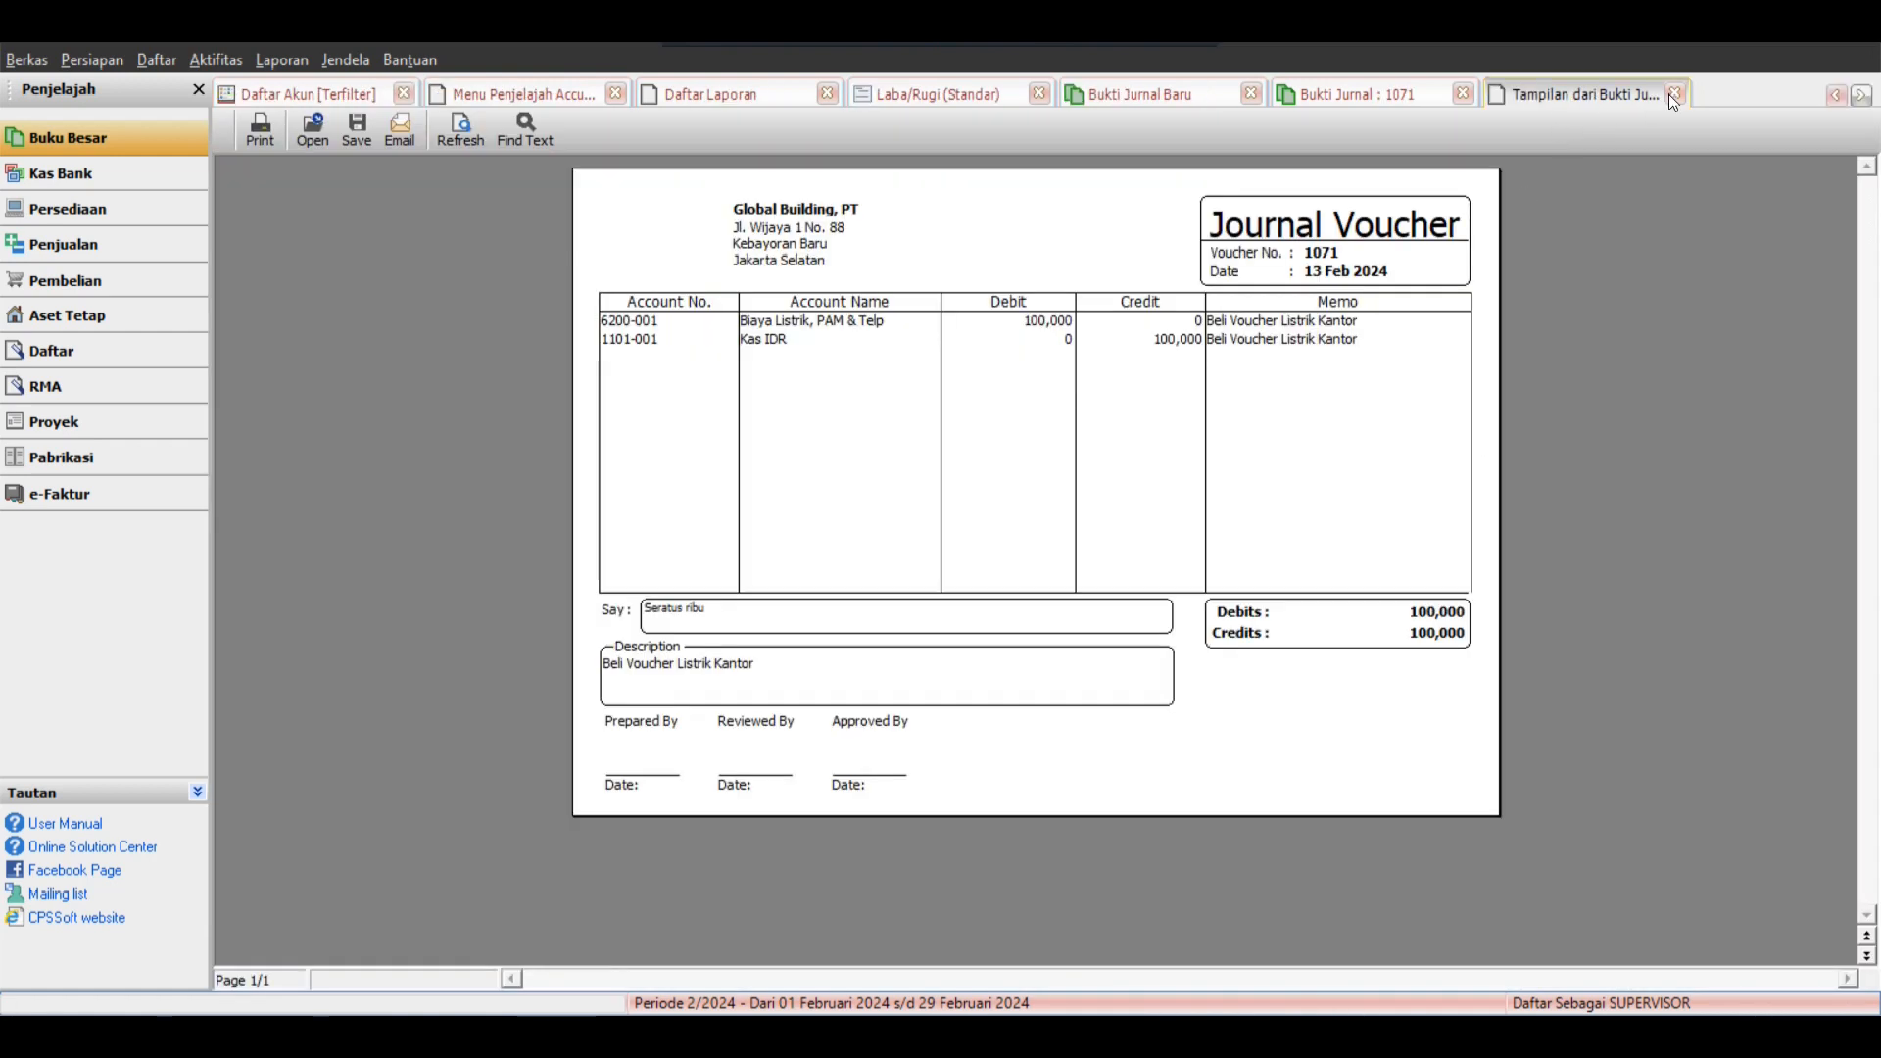
pyautogui.click(1675, 94)
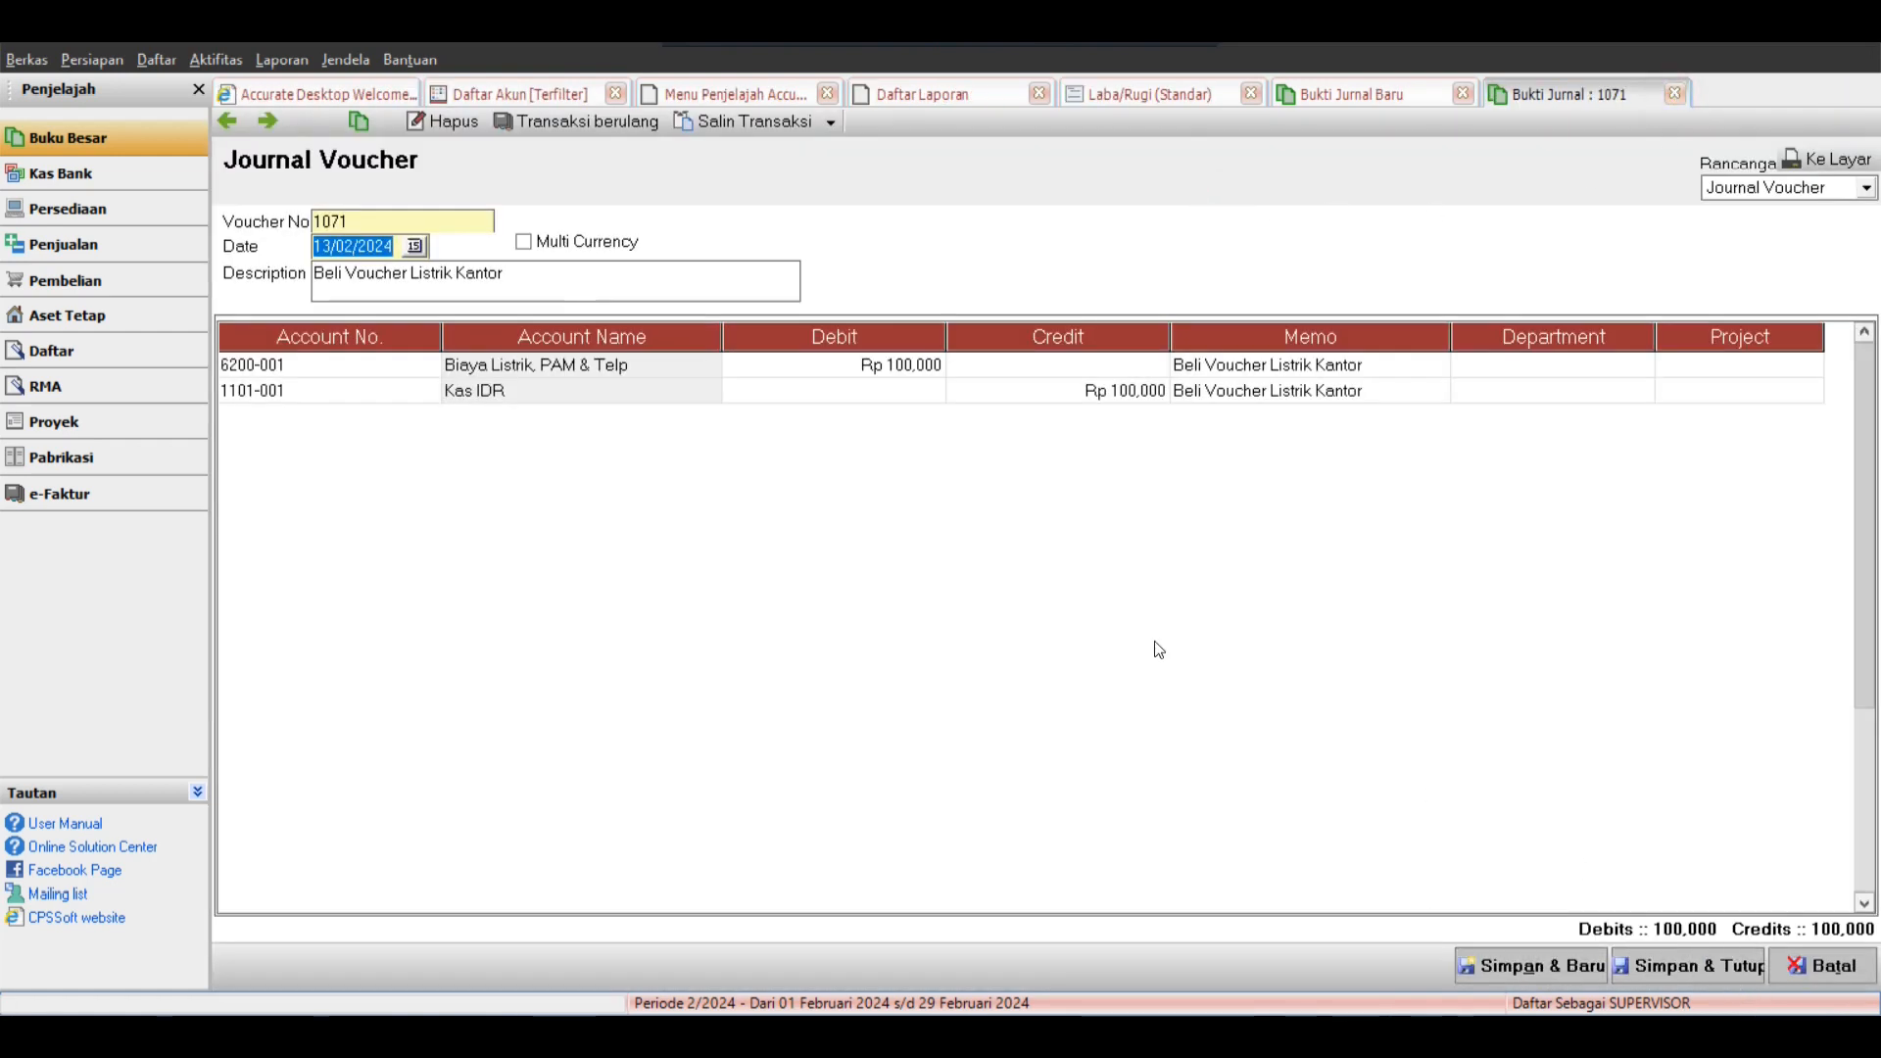
pyautogui.click(866, 506)
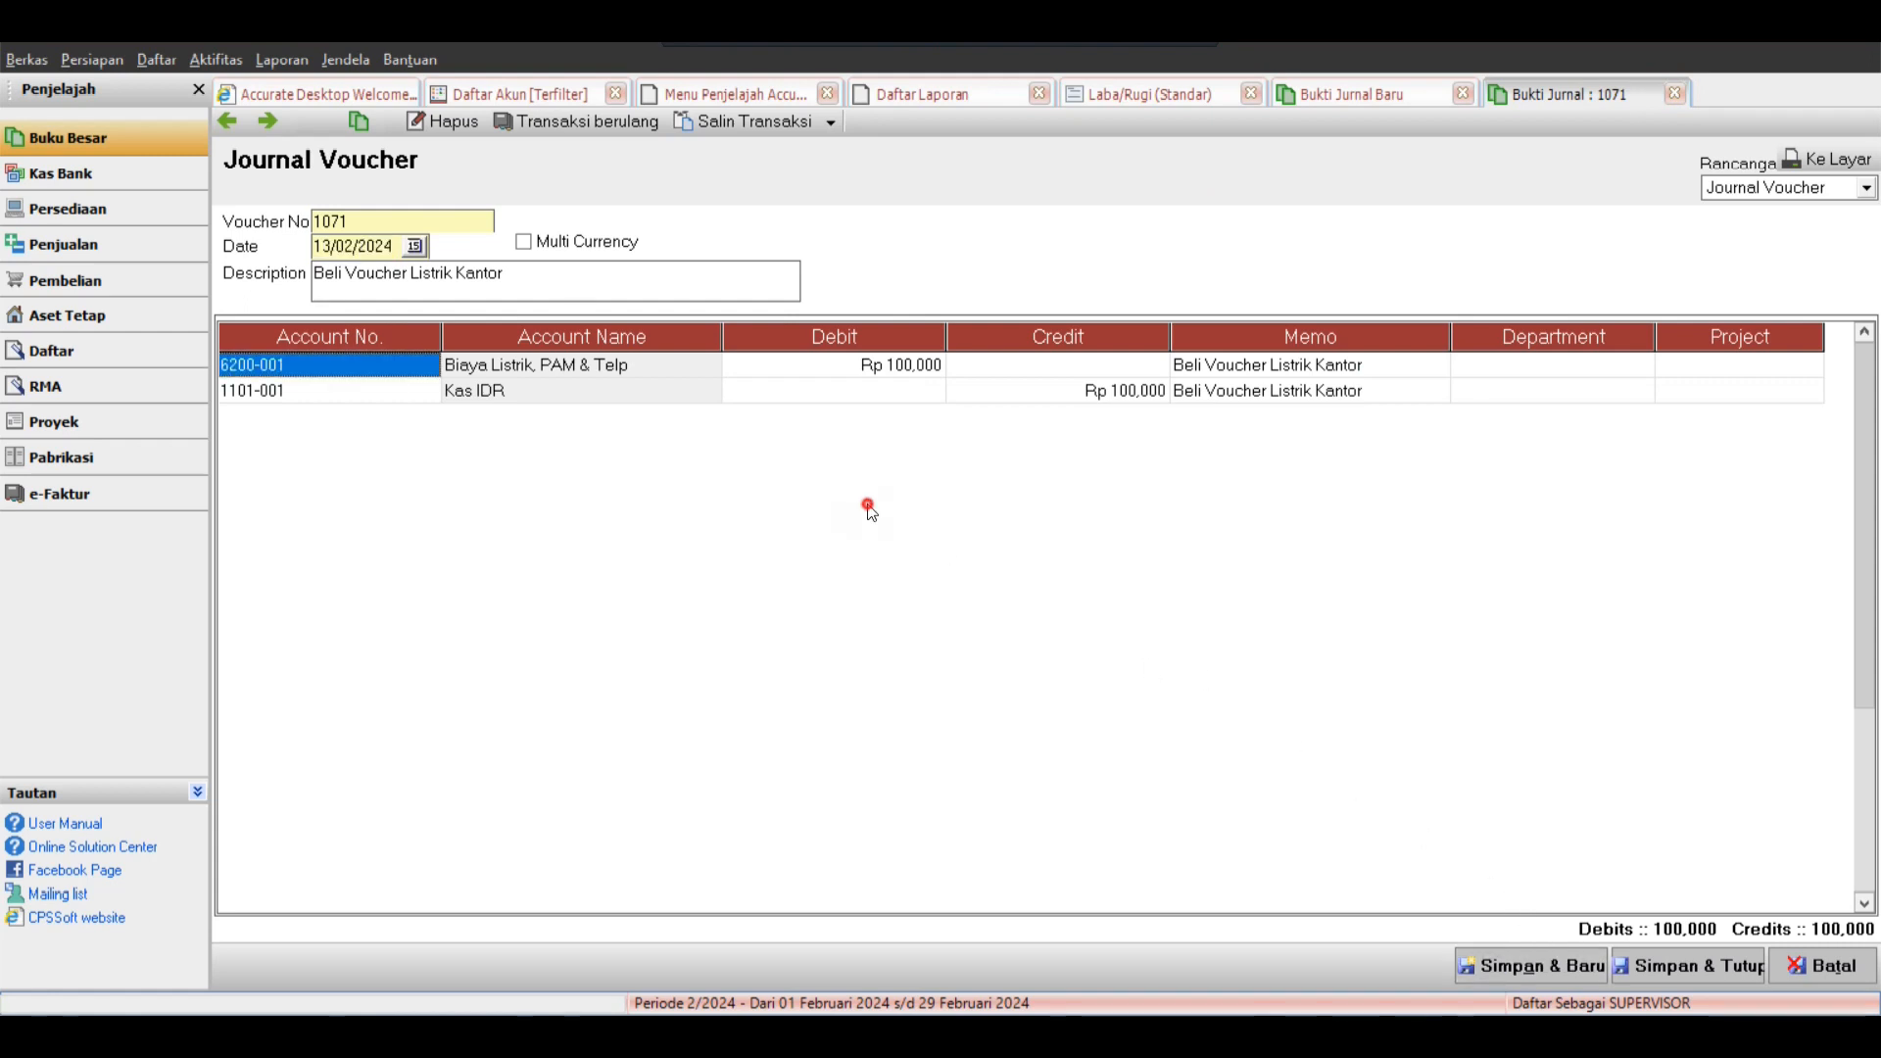
# Check the Biaya Listrik and Kas IDR lines, save the journal voucher, and start a new blank one.
pyautogui.click(860, 391)
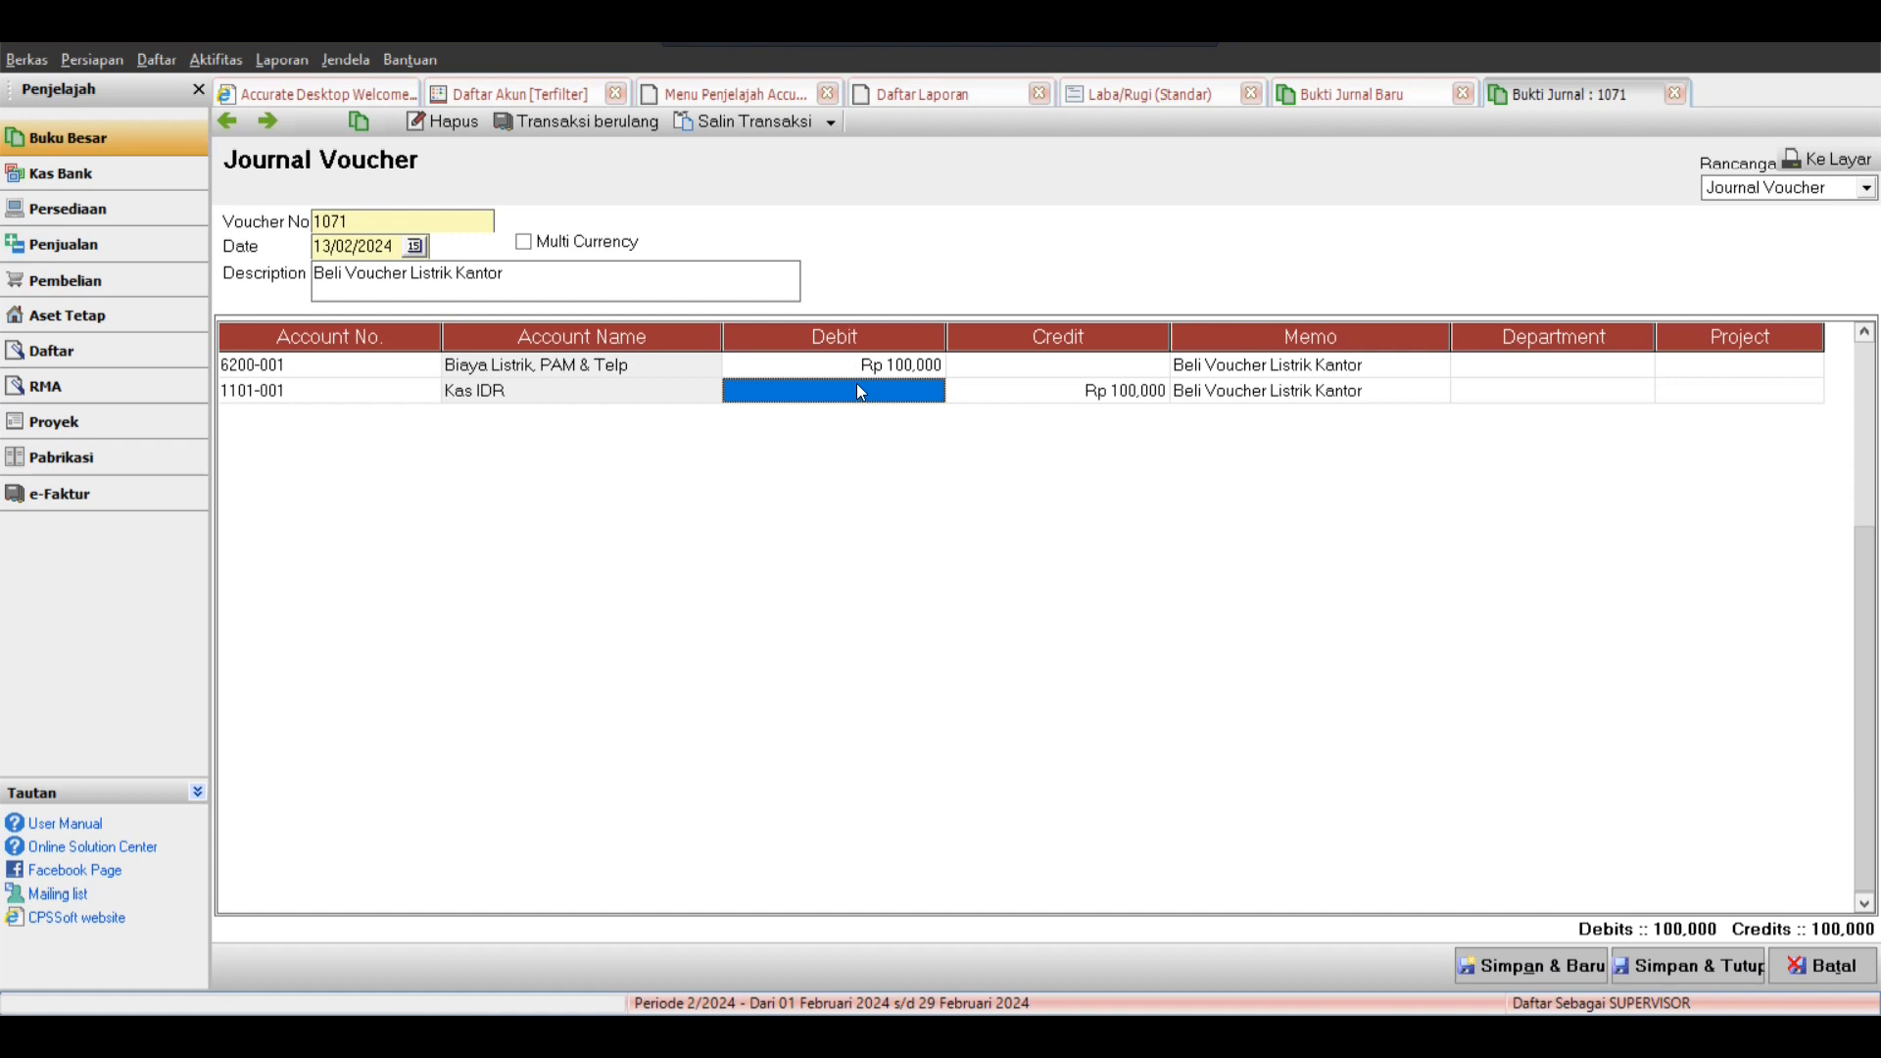
pyautogui.press('Down')
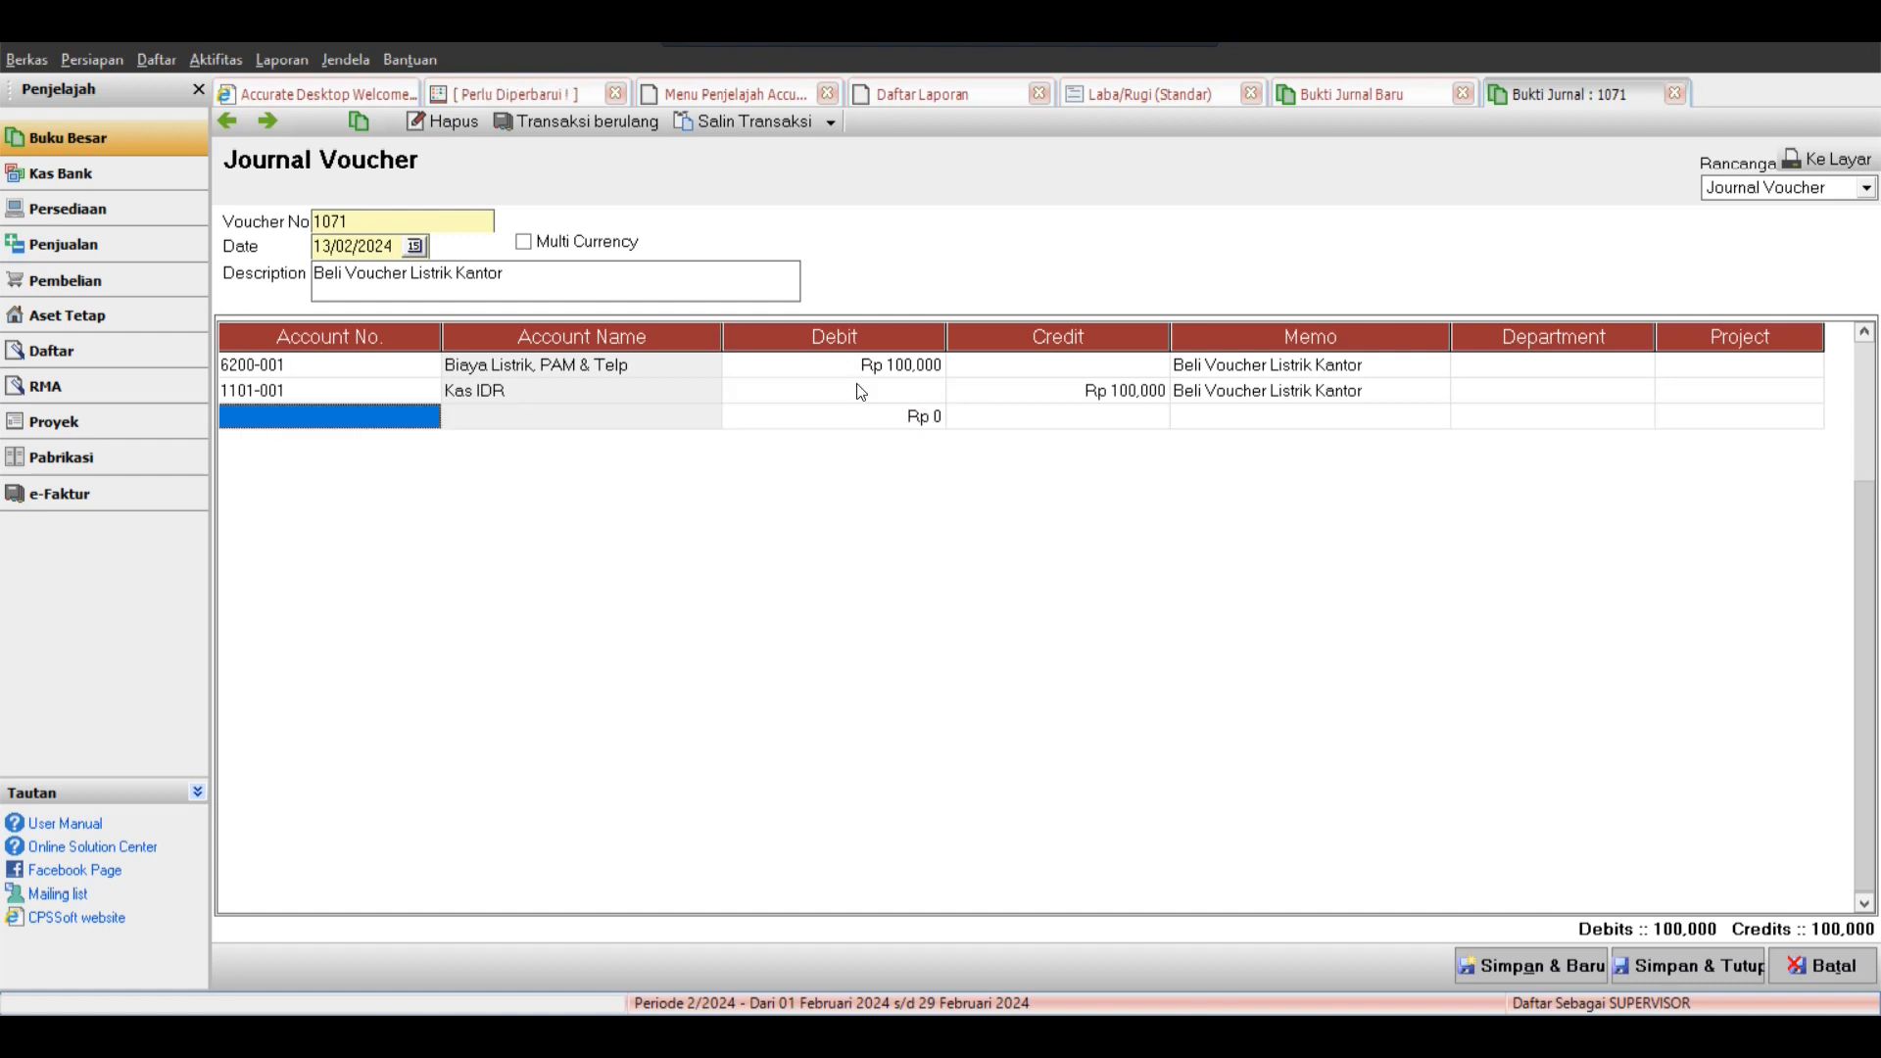
pyautogui.click(555, 395)
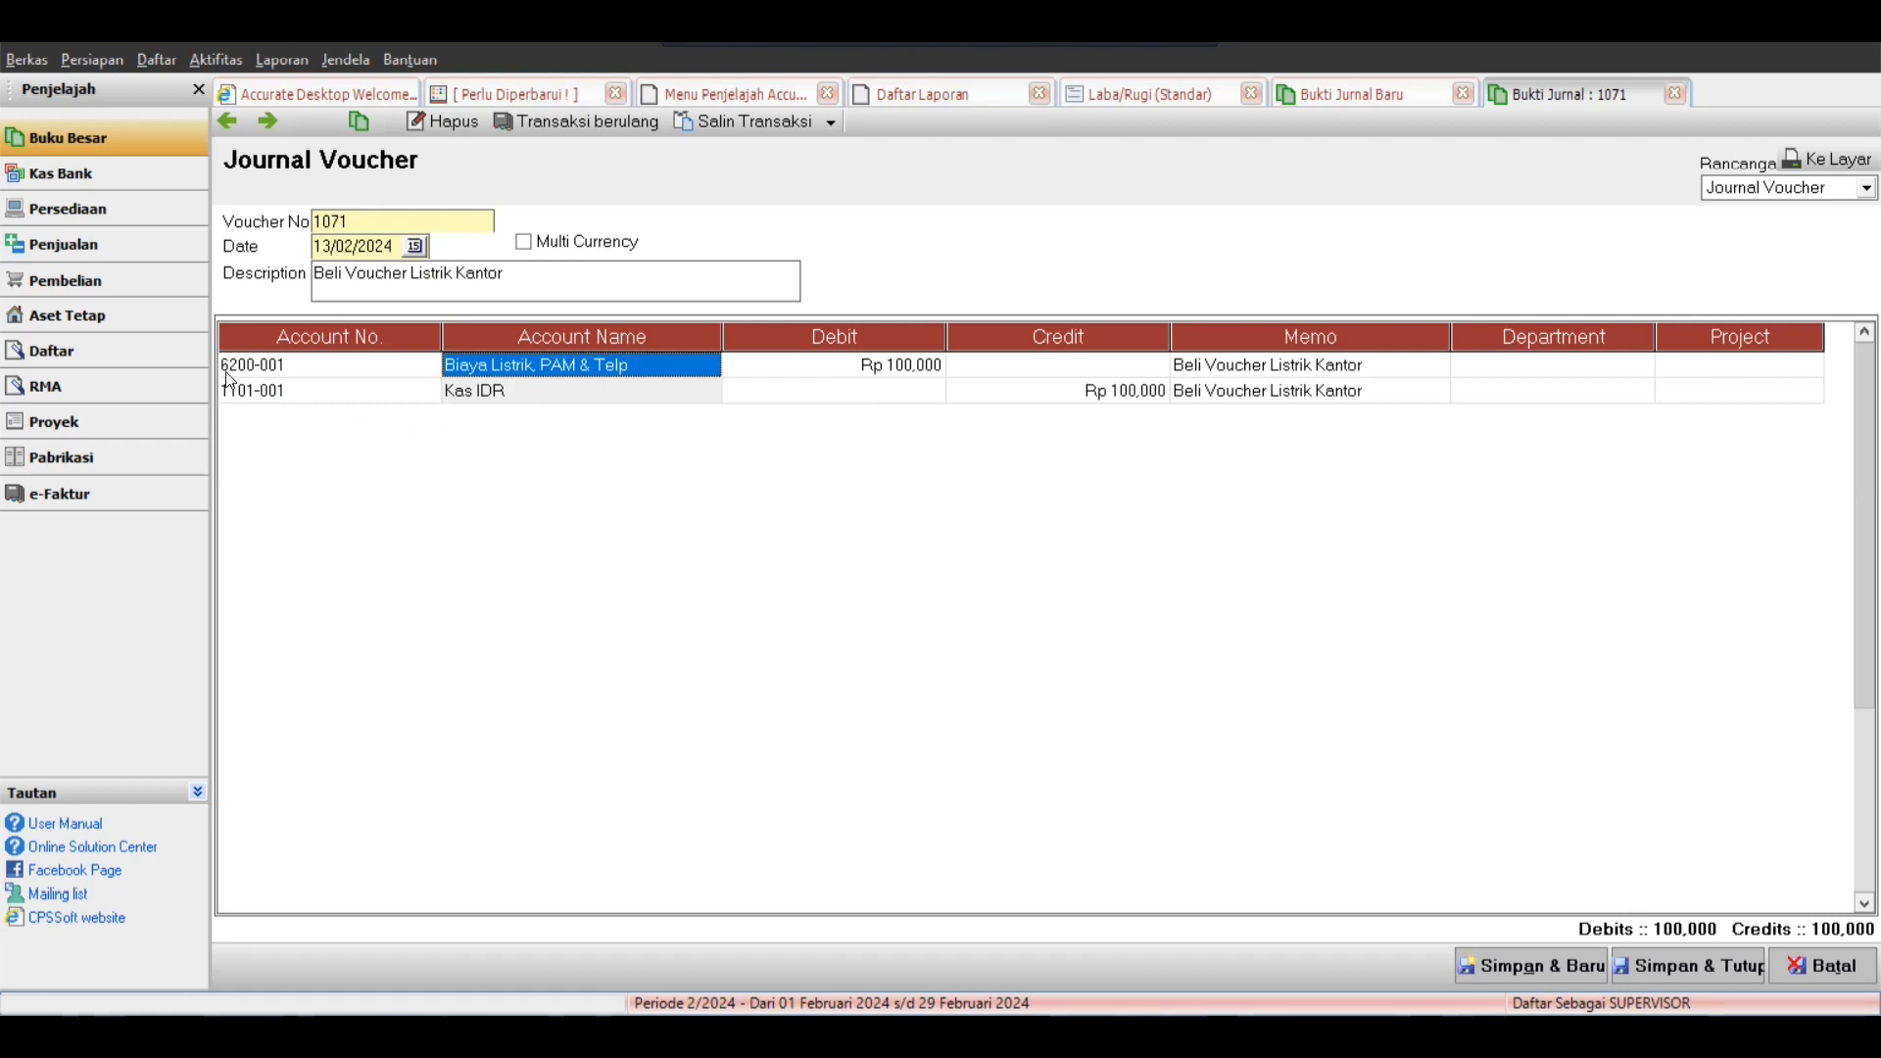
pyautogui.click(590, 390)
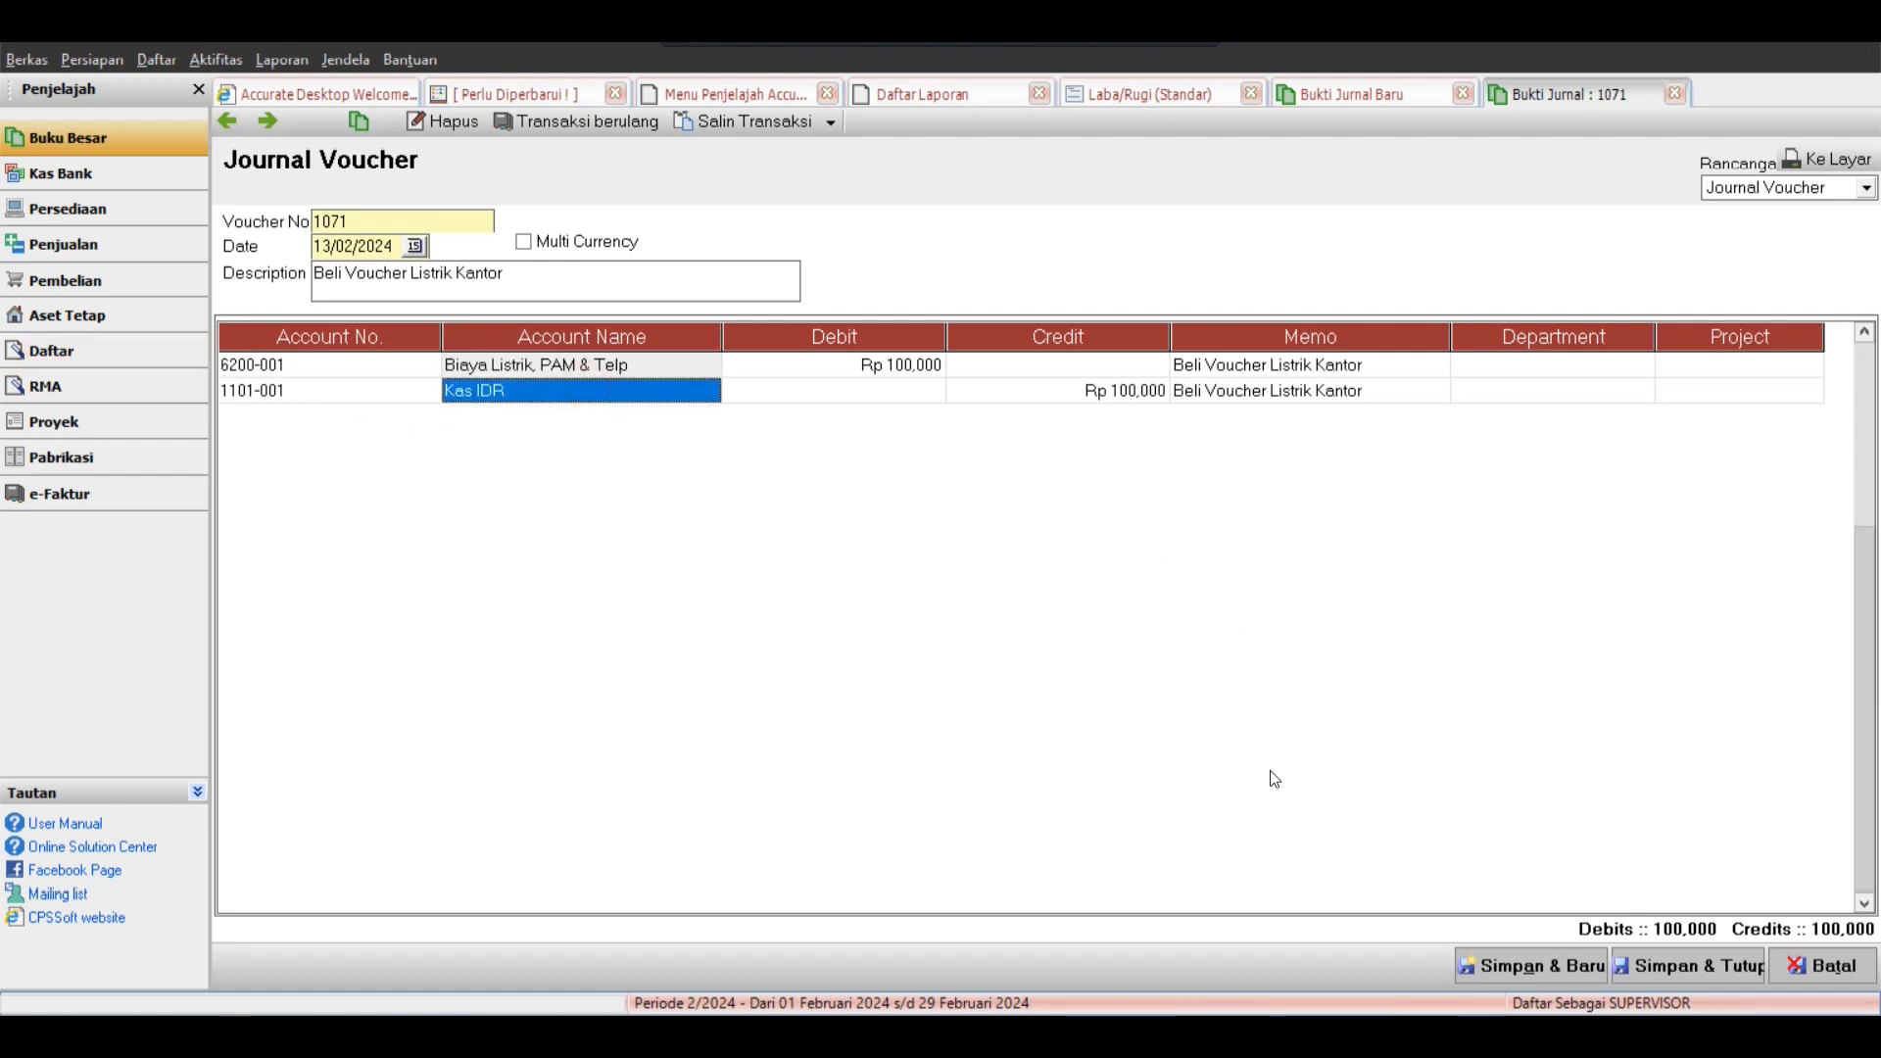
pyautogui.click(1528, 966)
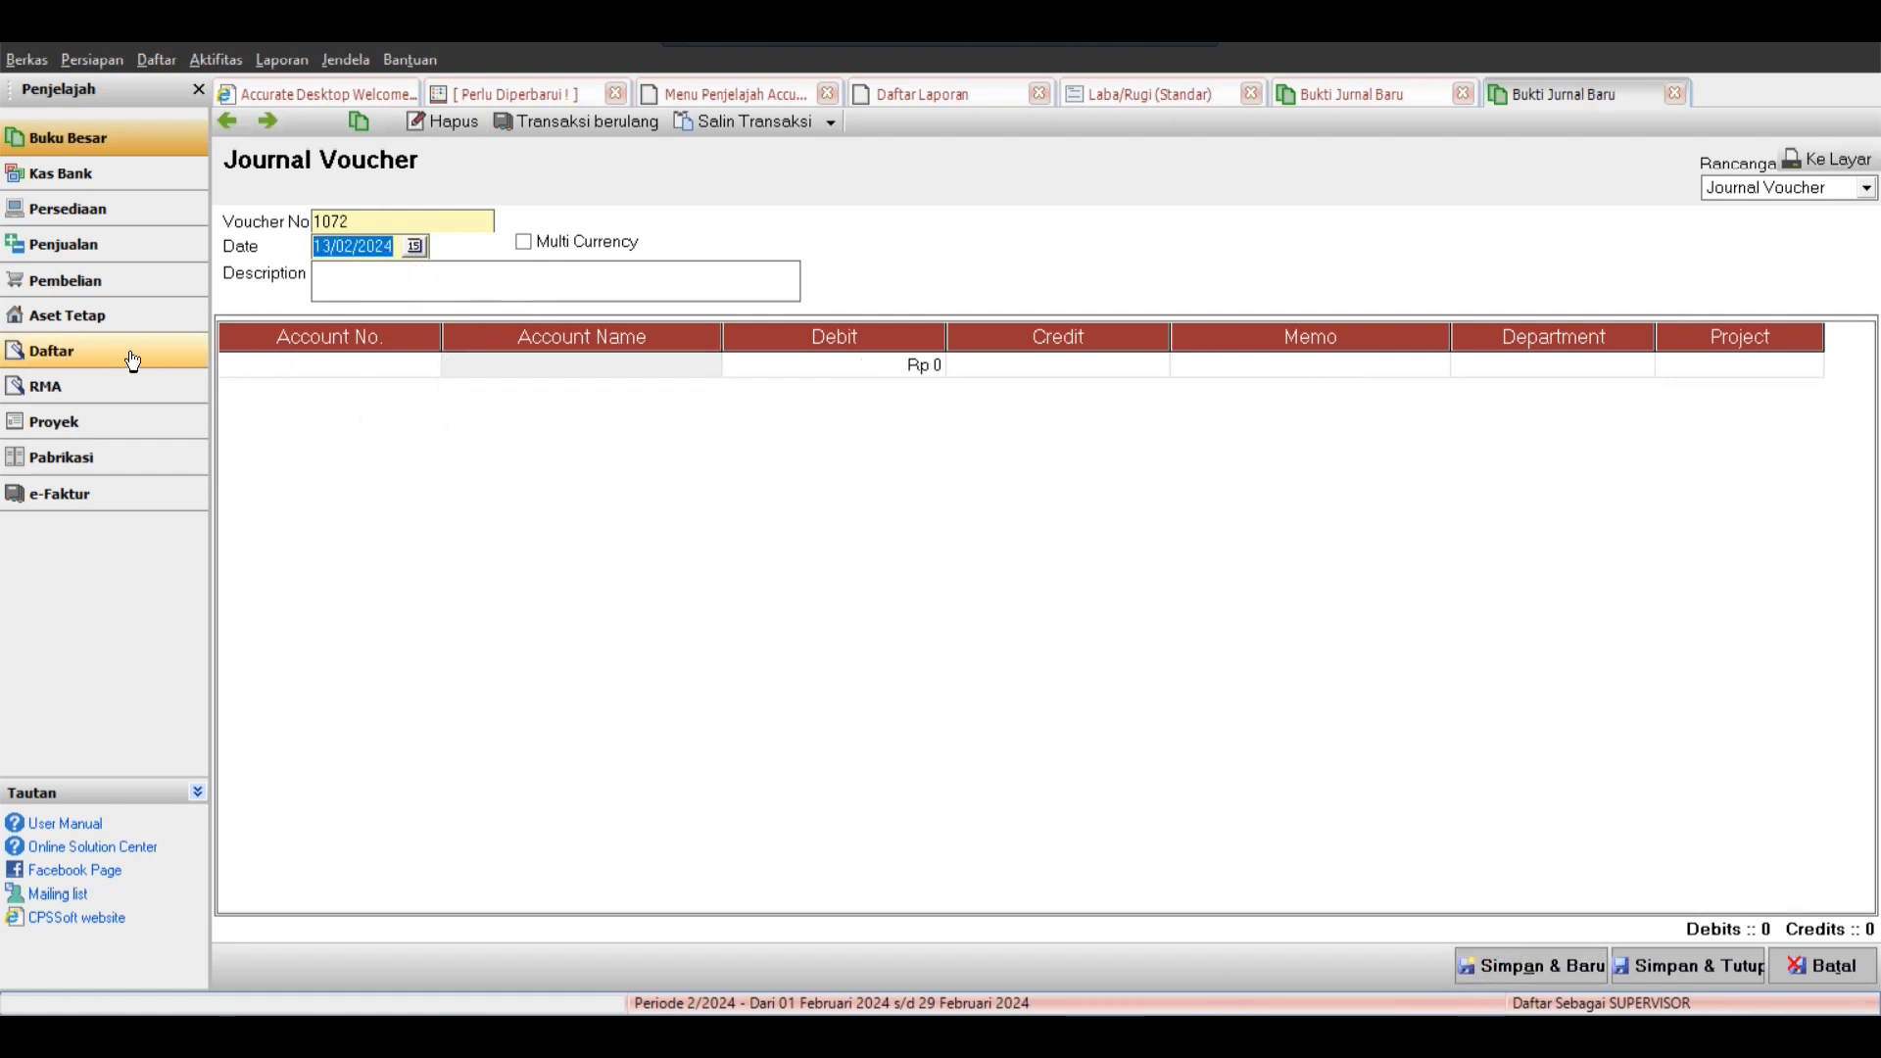
# Open the customer list (Pelanggan) and view the choices in its Tipe Pelanggan filter.
pyautogui.click(133, 360)
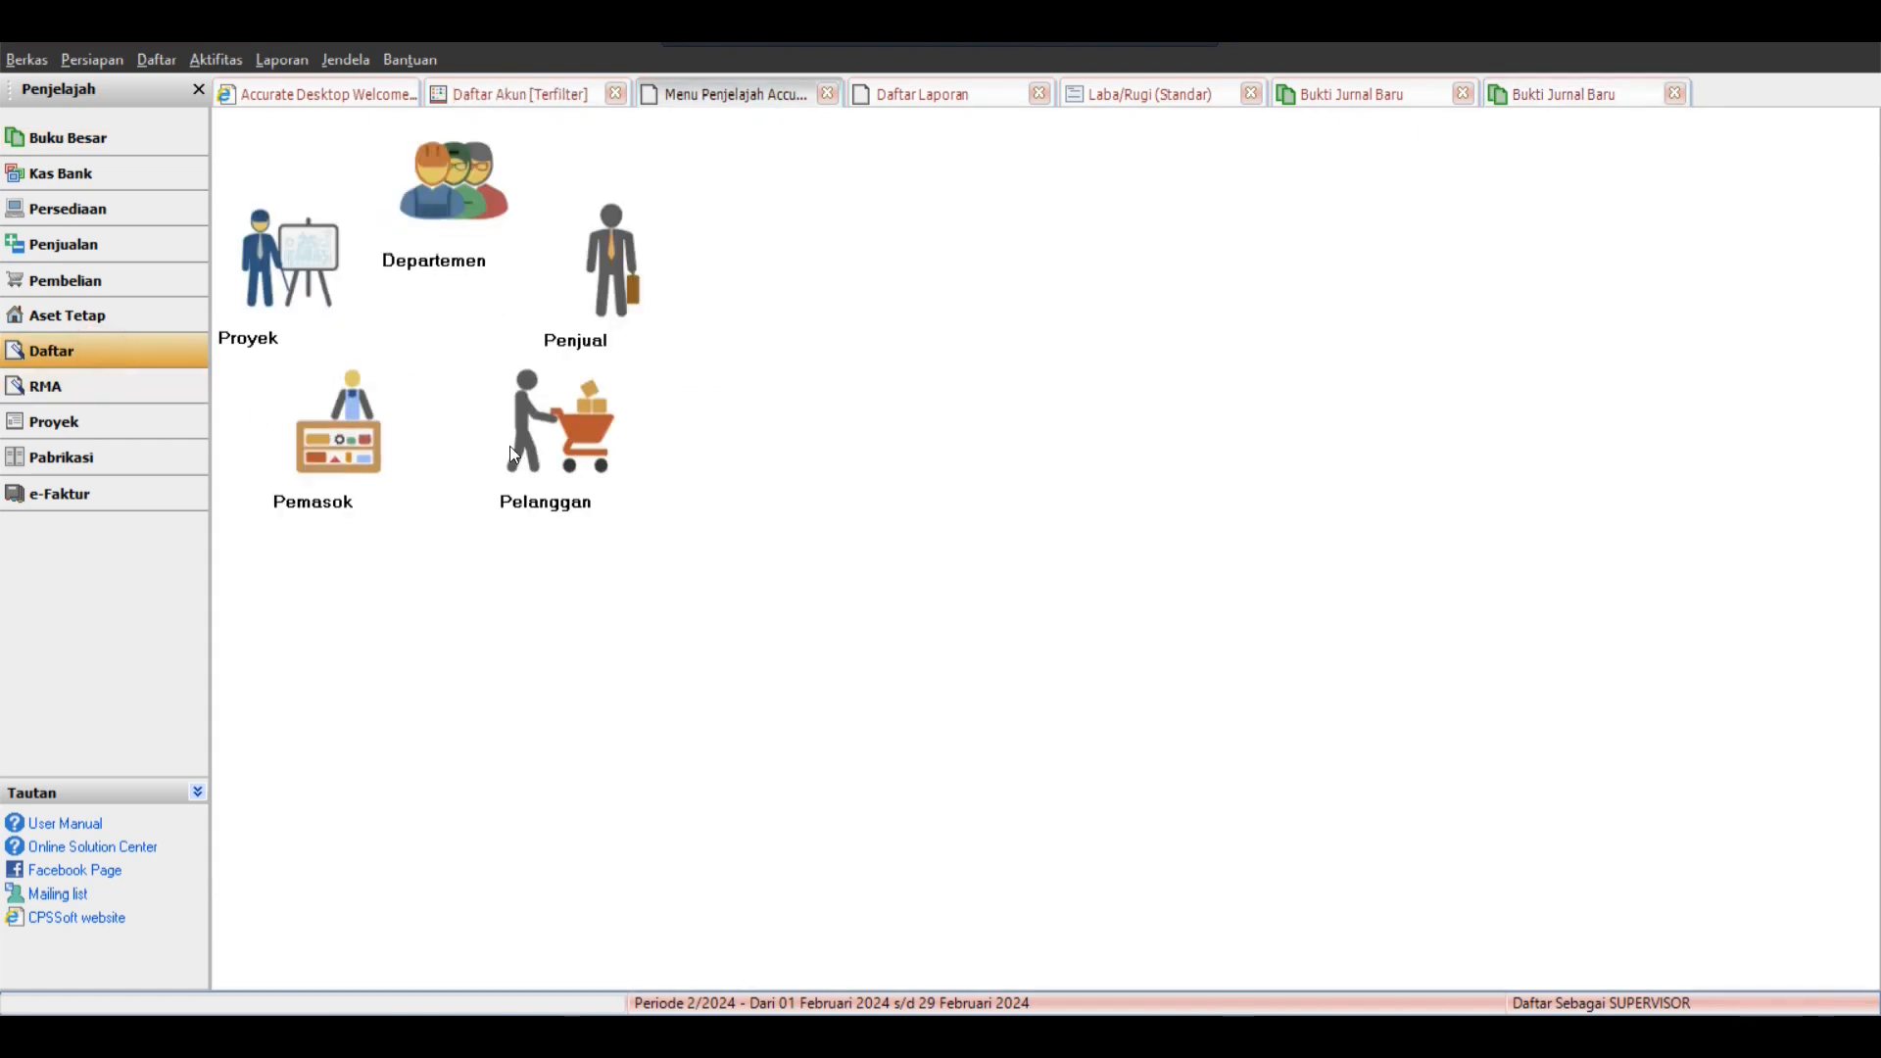
pyautogui.click(555, 434)
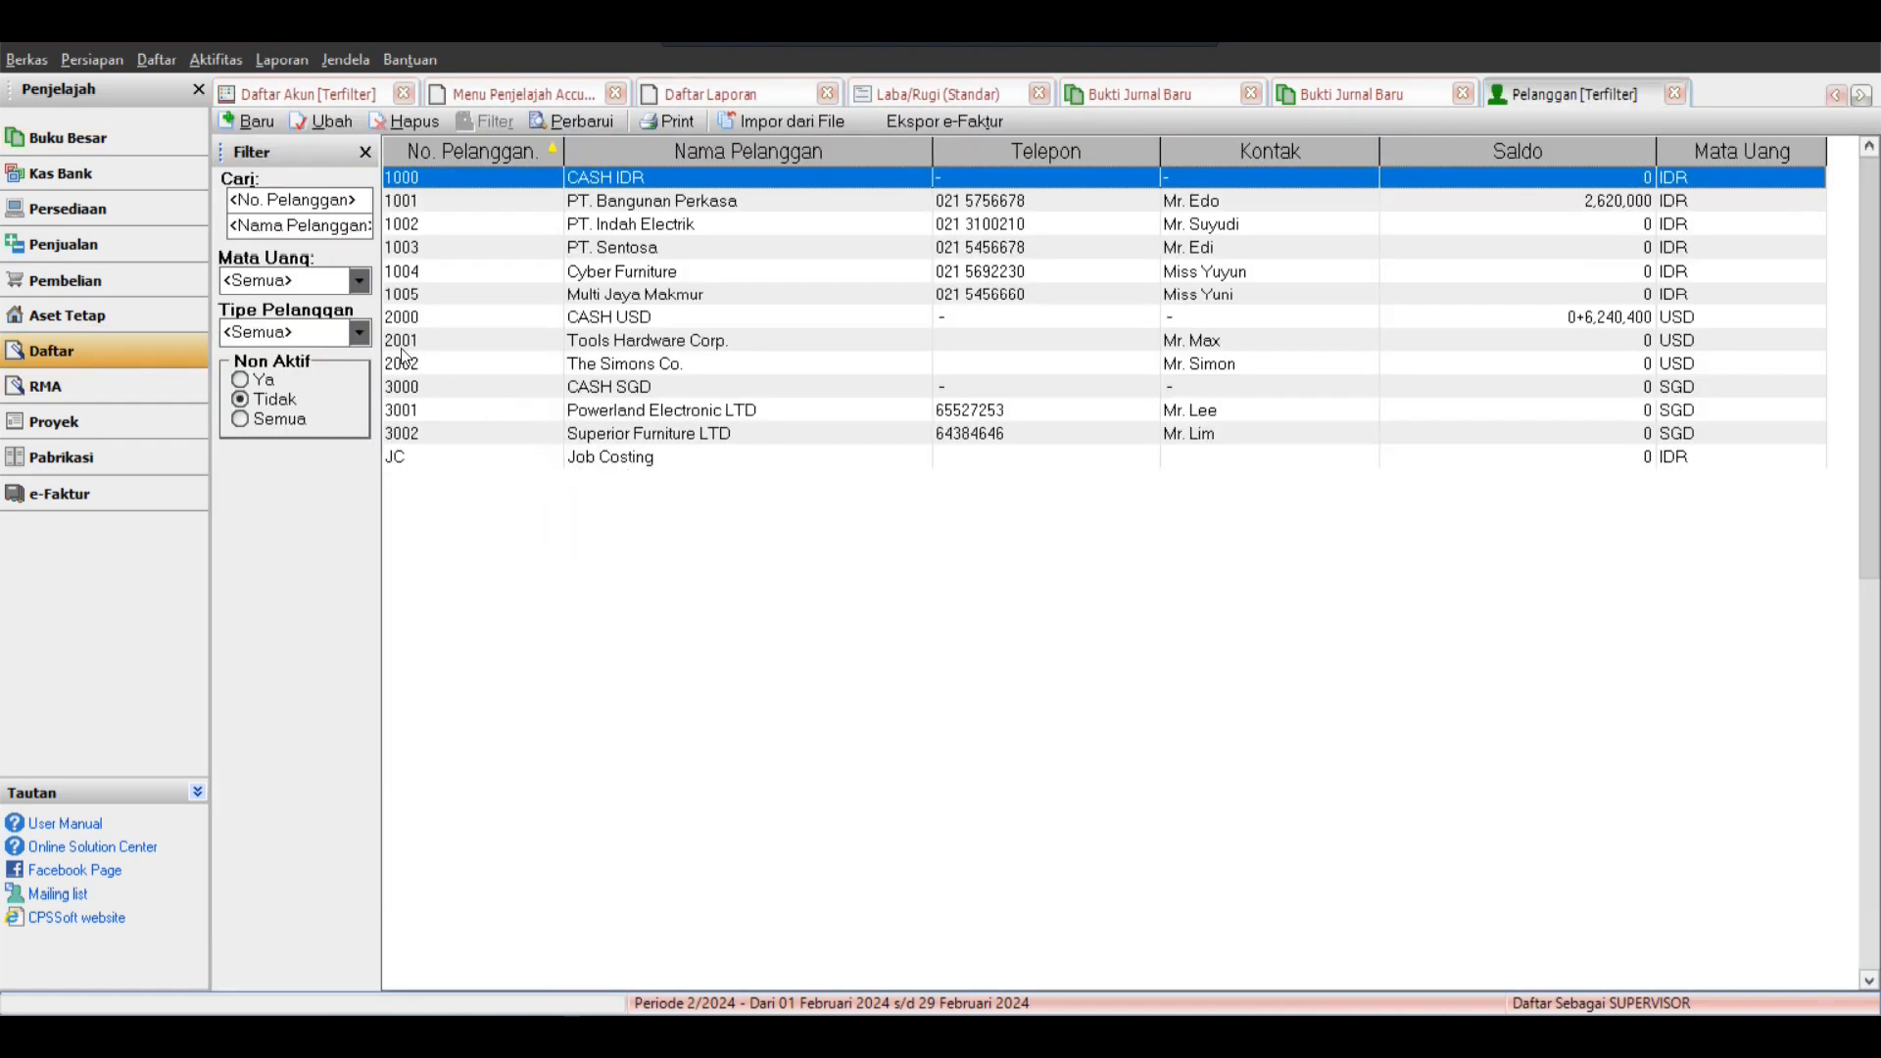
pyautogui.click(360, 333)
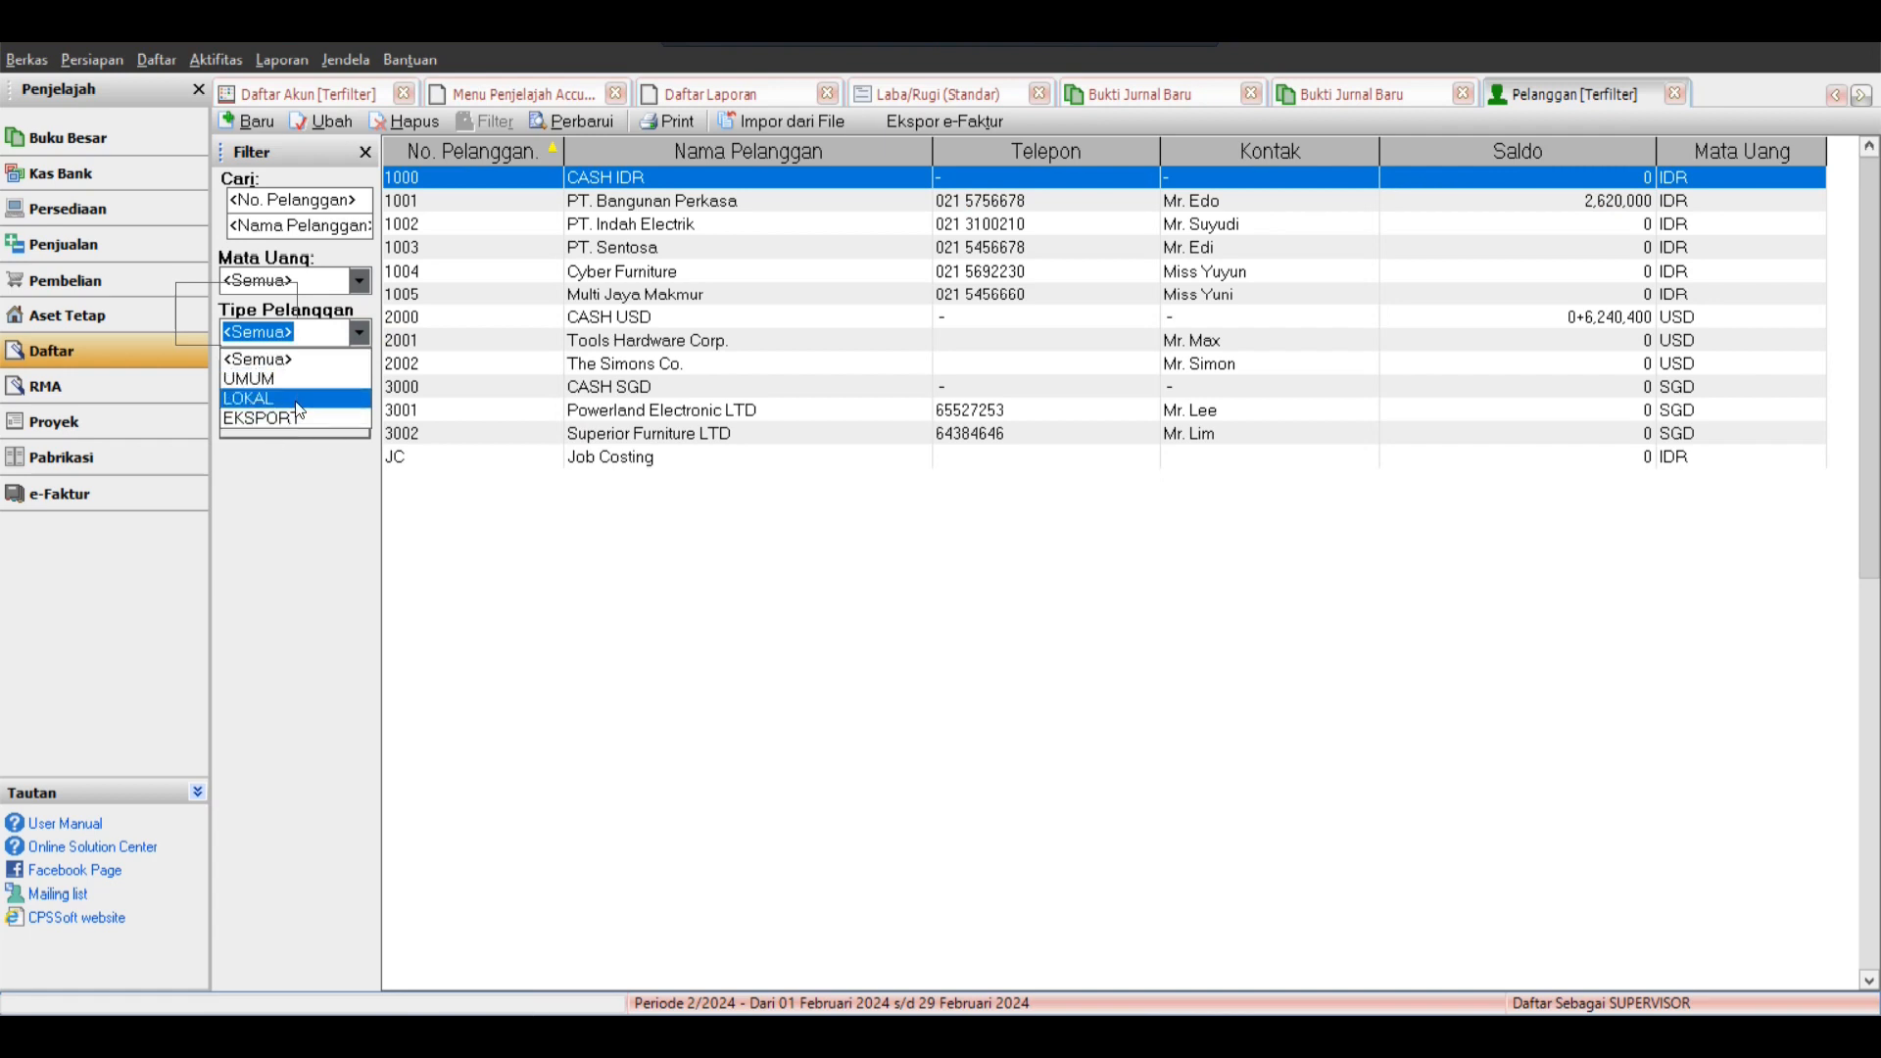
pyautogui.click(598, 372)
# Create a new customer type named Karyawan in Tipe Pelanggan and refresh the type list.
pyautogui.click(157, 59)
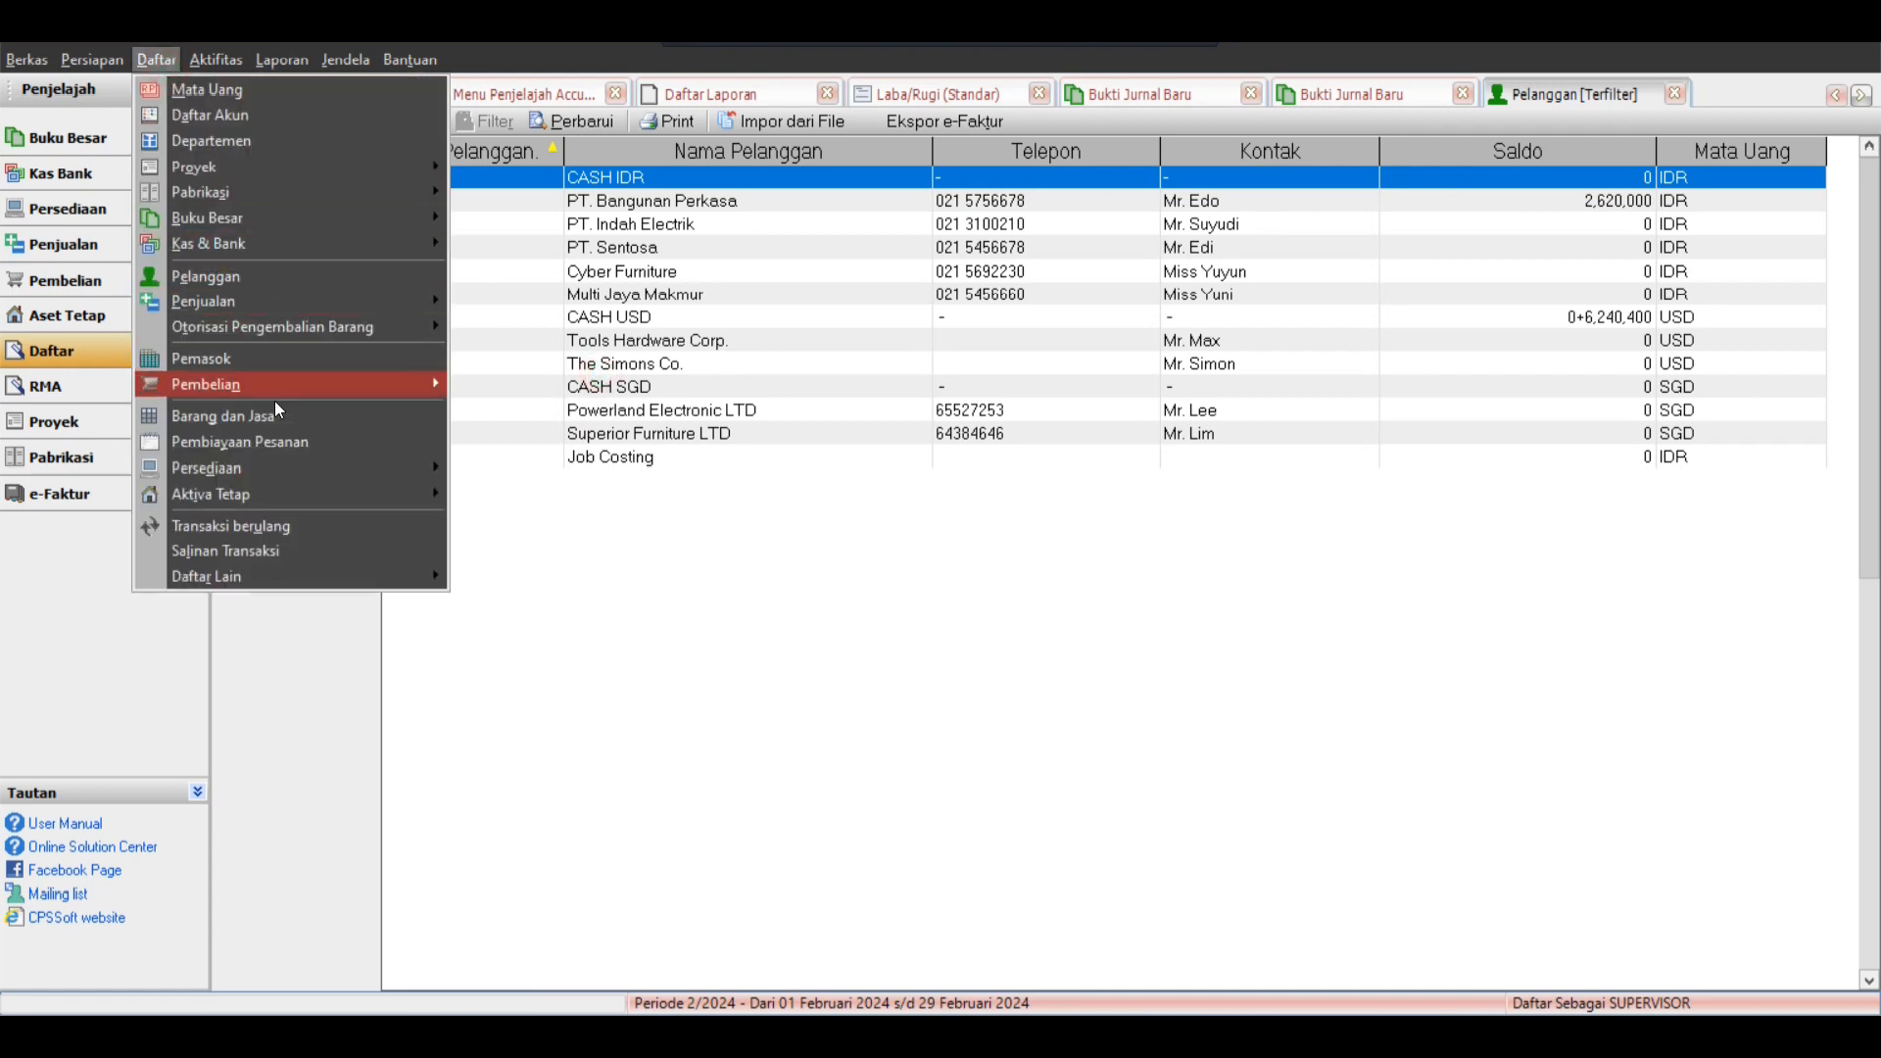
pyautogui.moveTo(331, 573)
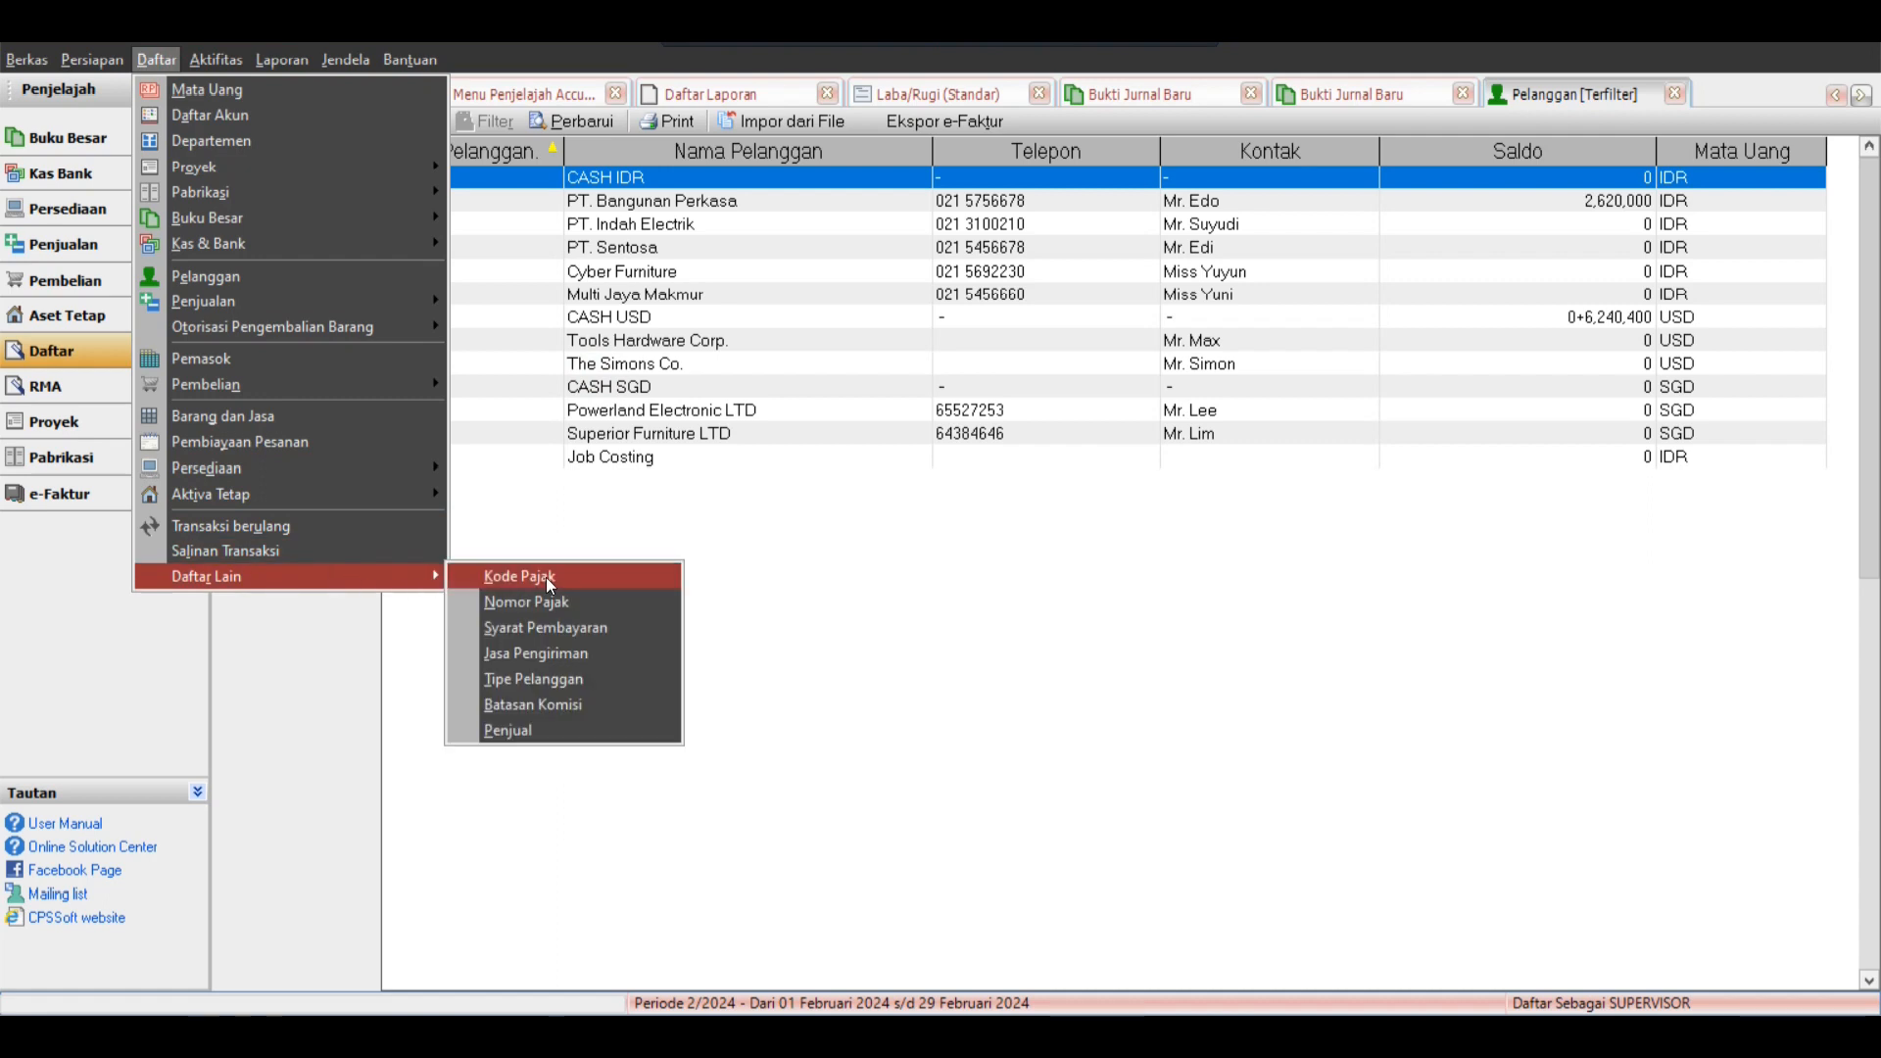
pyautogui.click(550, 680)
pyautogui.click(260, 131)
pyautogui.click(400, 211)
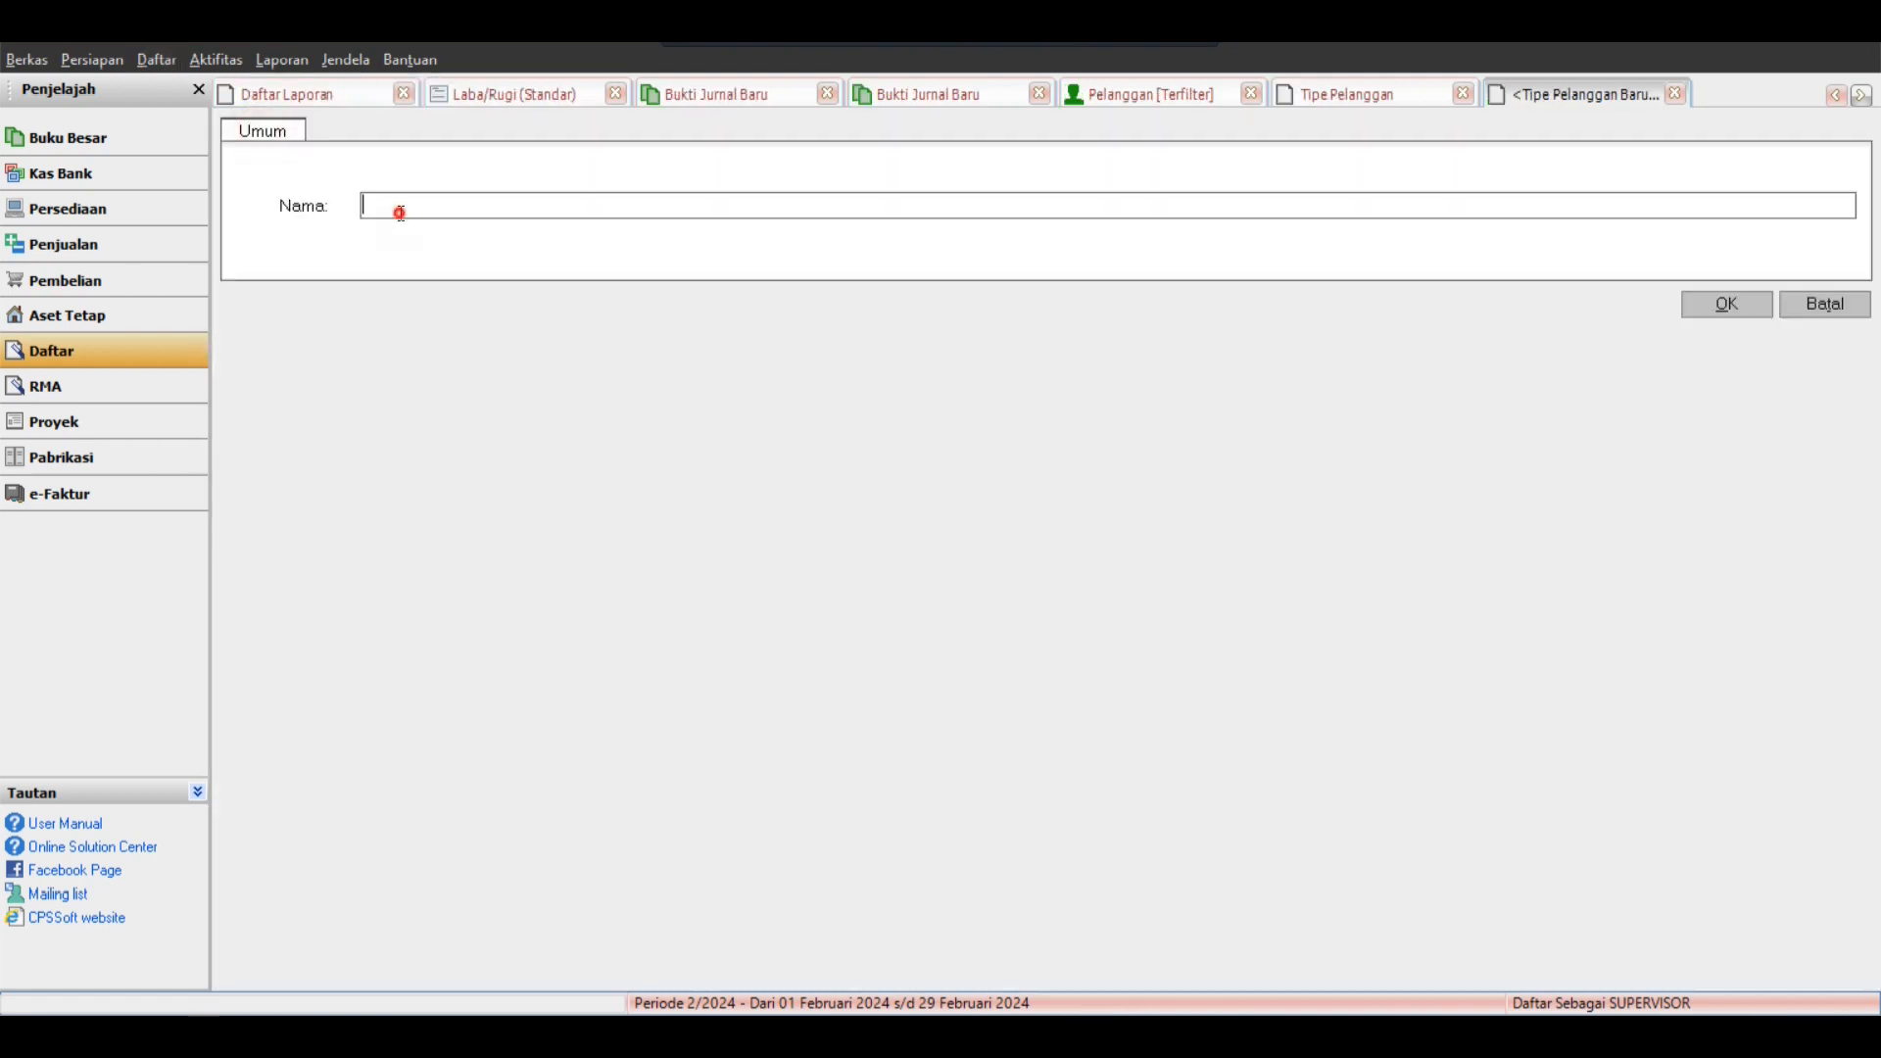
pyautogui.write('Karyawan')
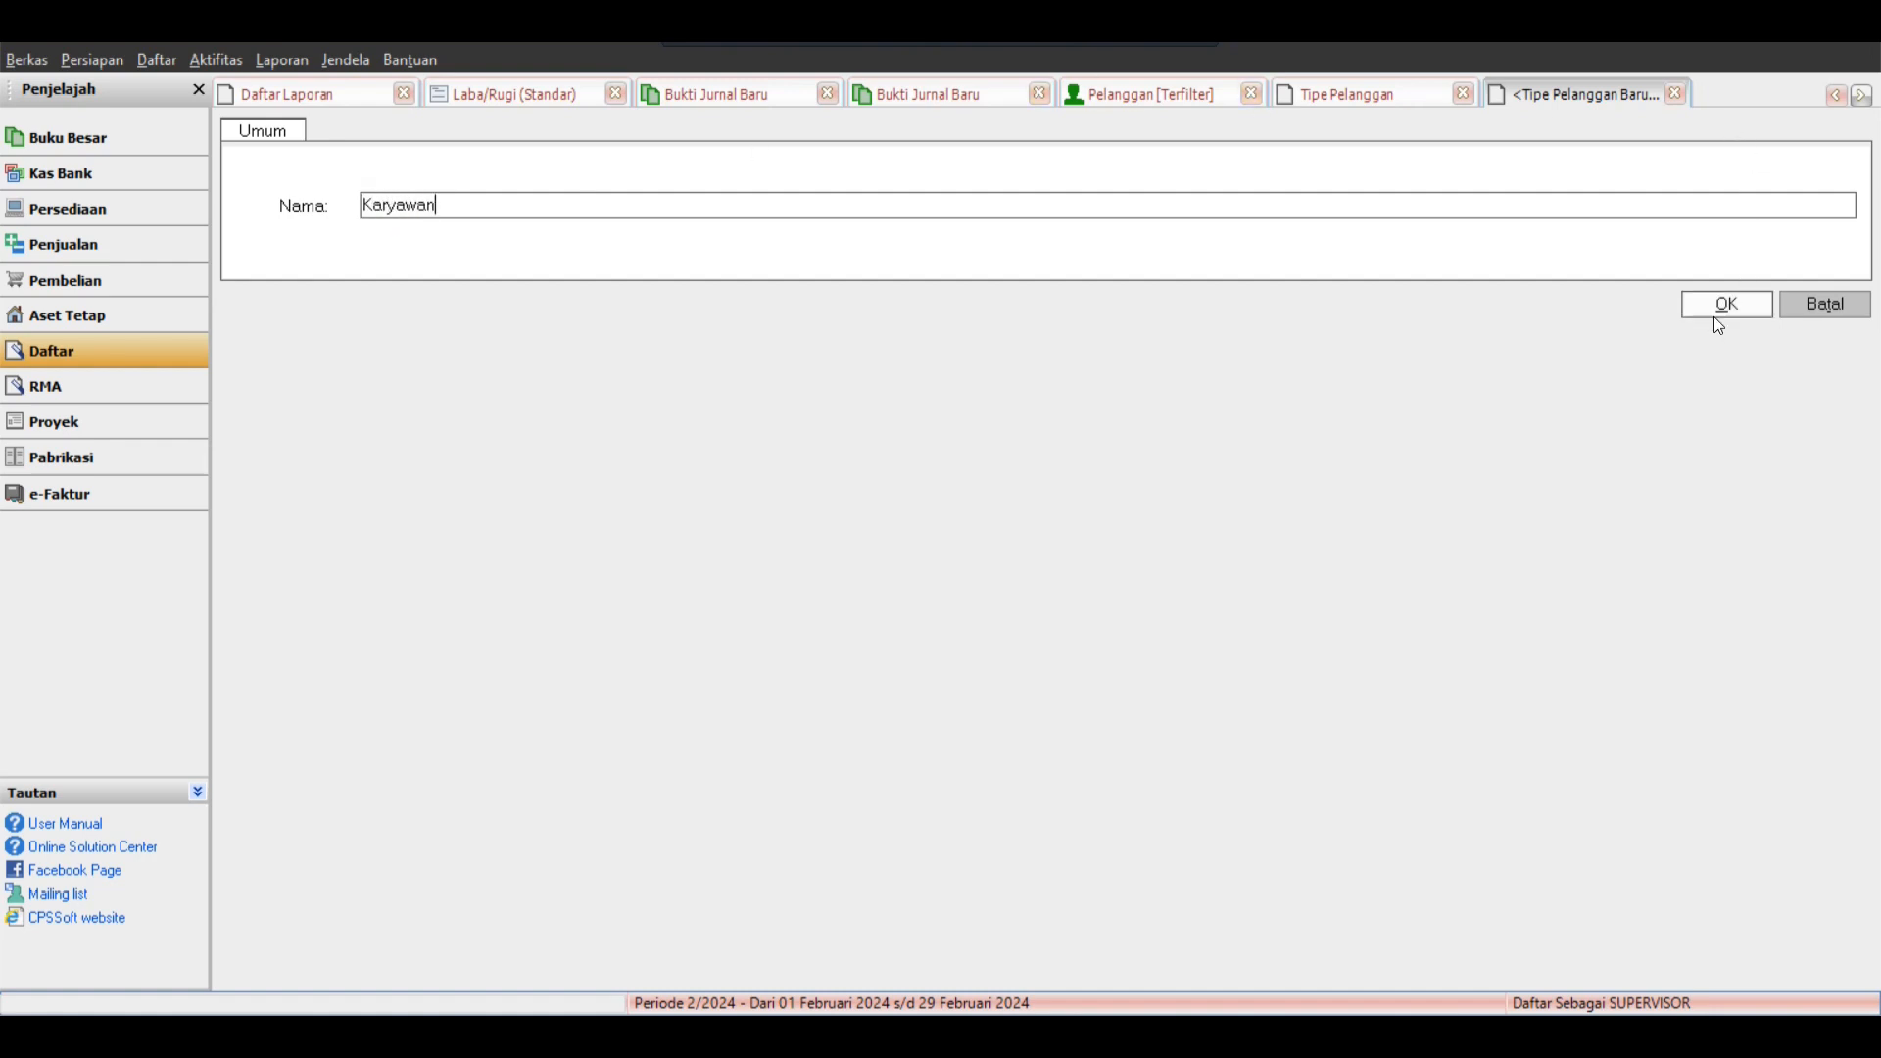
pyautogui.click(1715, 318)
pyautogui.click(502, 120)
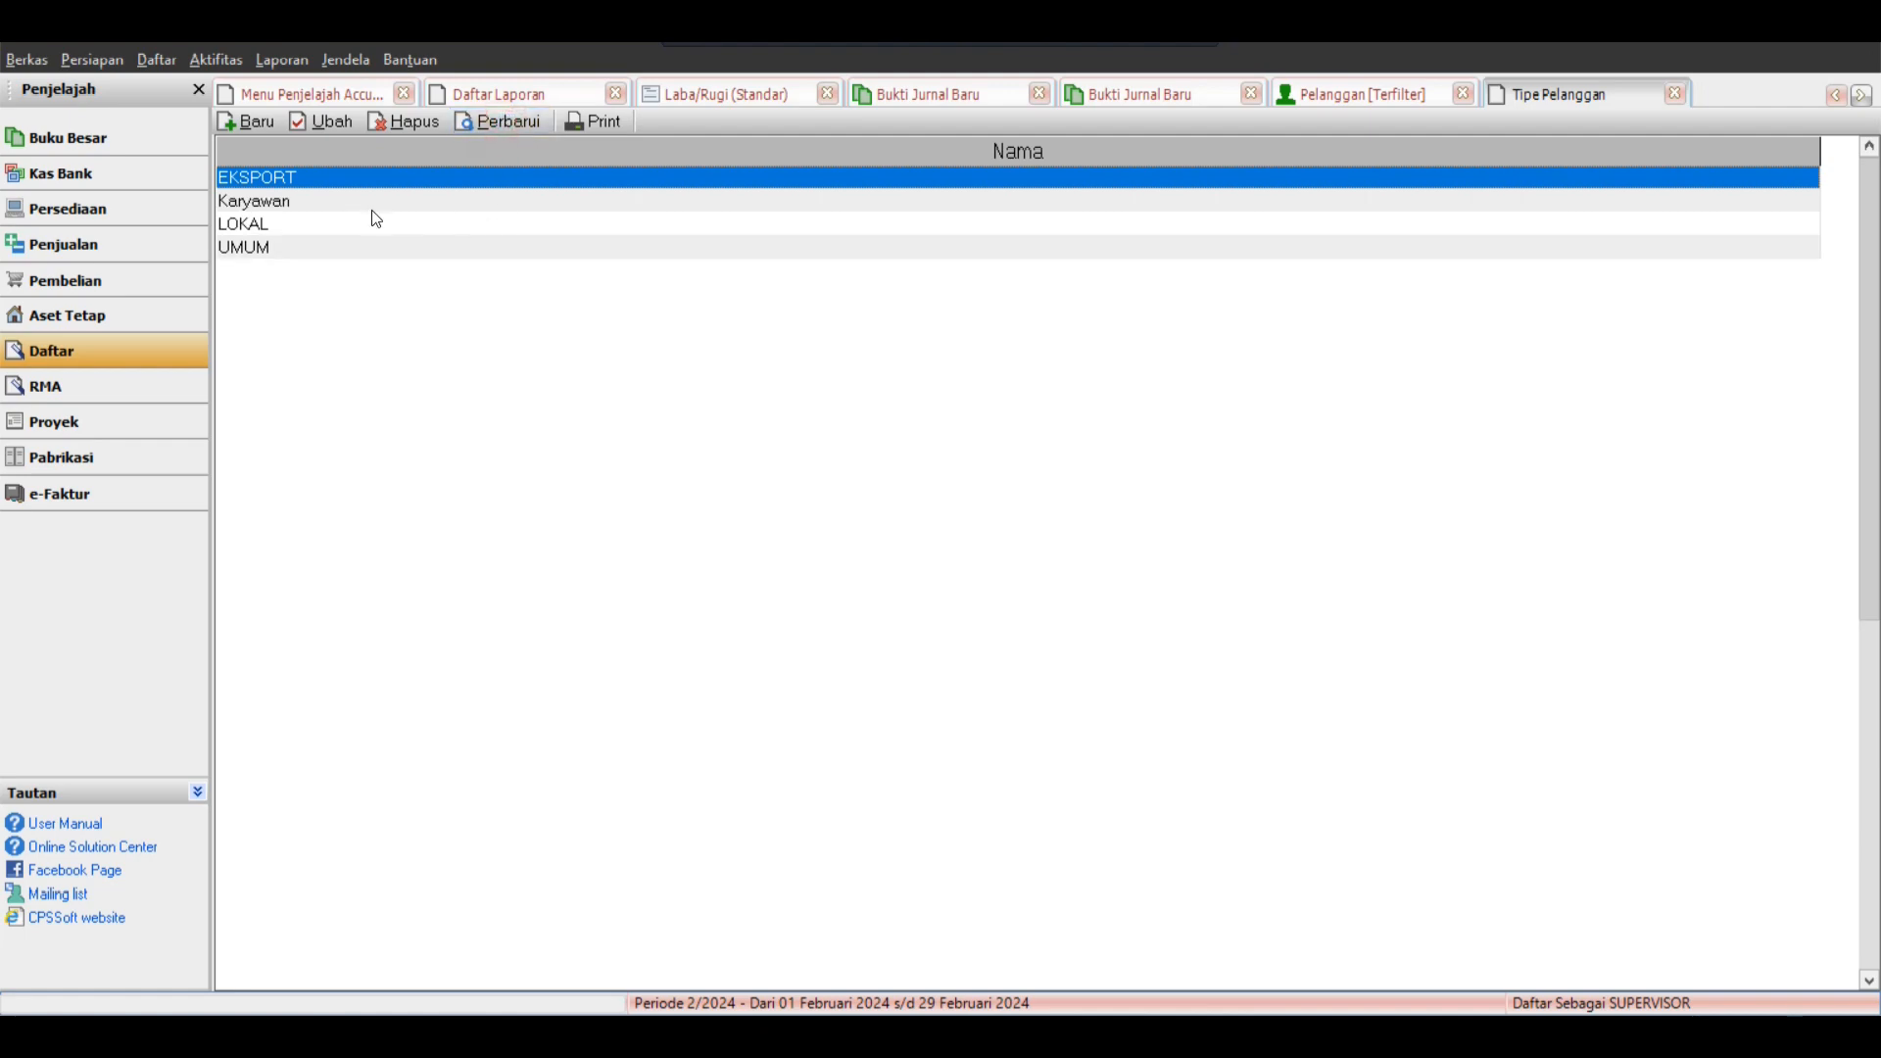
# Close the Tipe Pelanggan list and return to the customer list.
pyautogui.click(374, 206)
pyautogui.click(1362, 94)
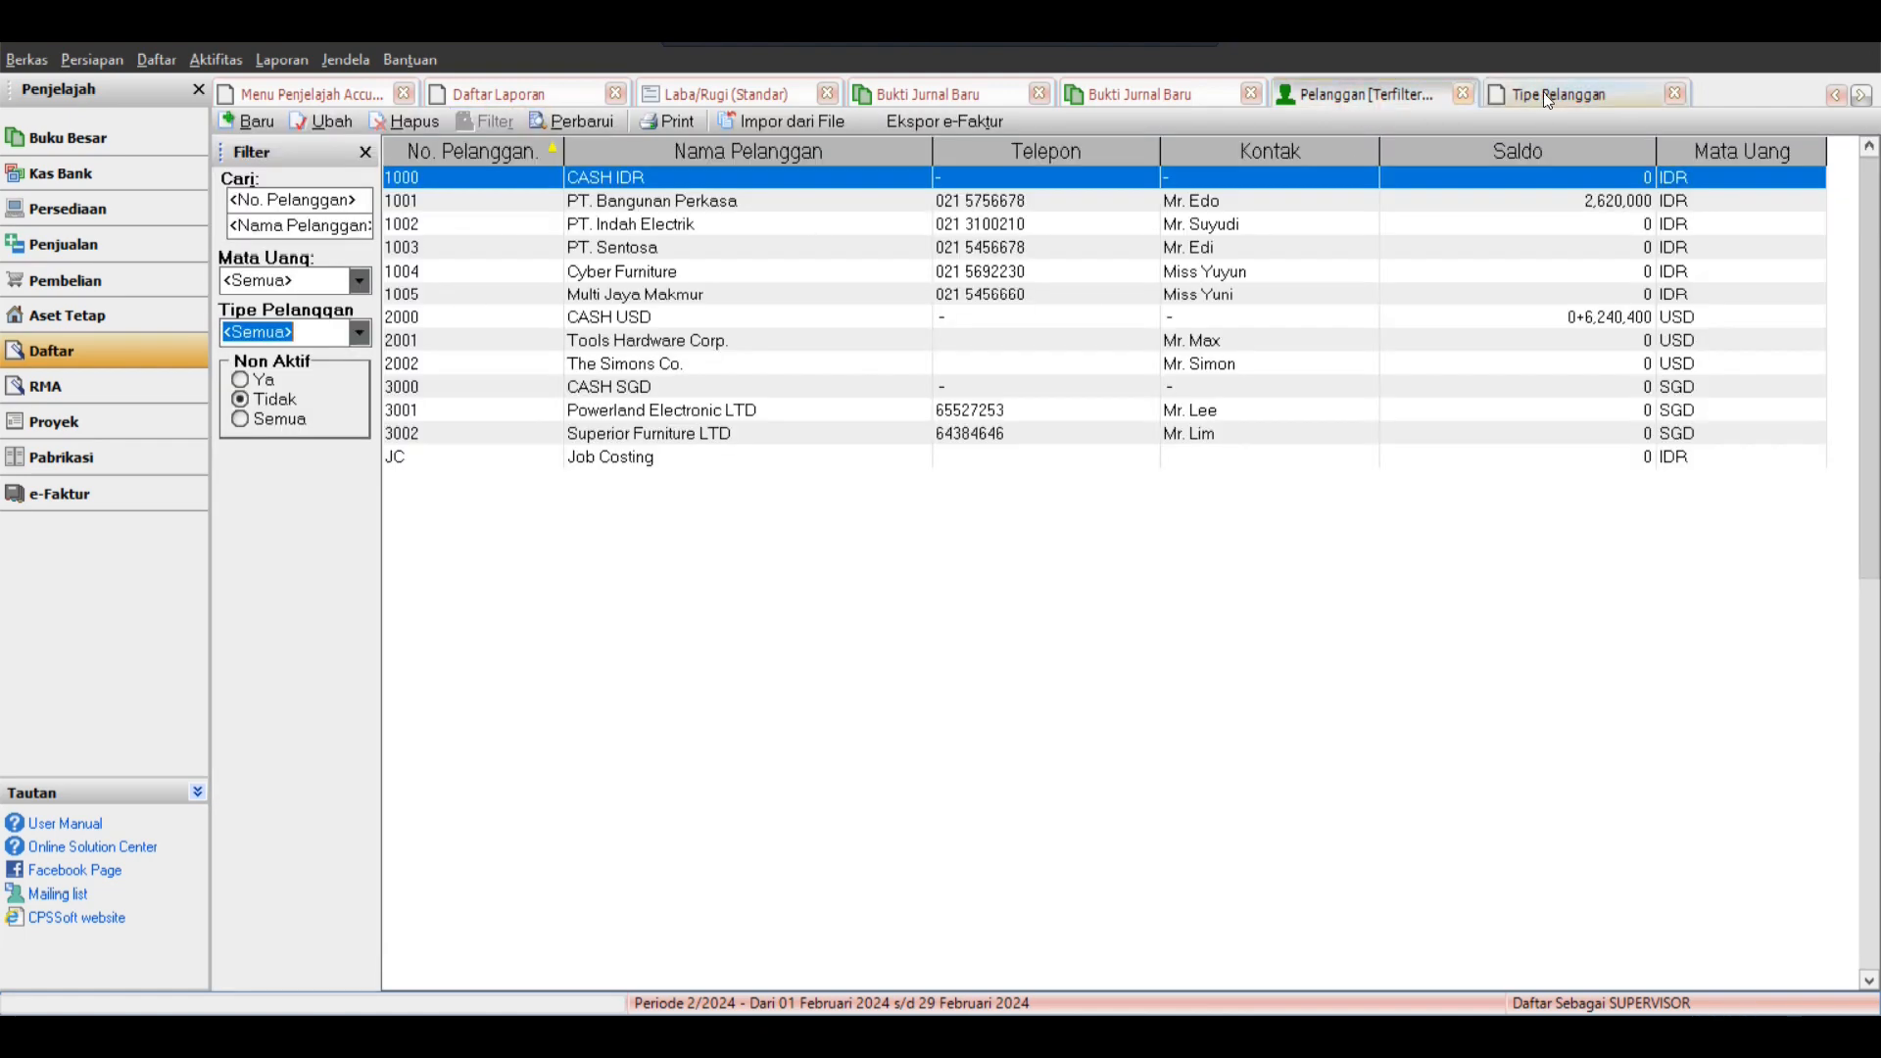
pyautogui.click(1568, 94)
pyautogui.click(1676, 93)
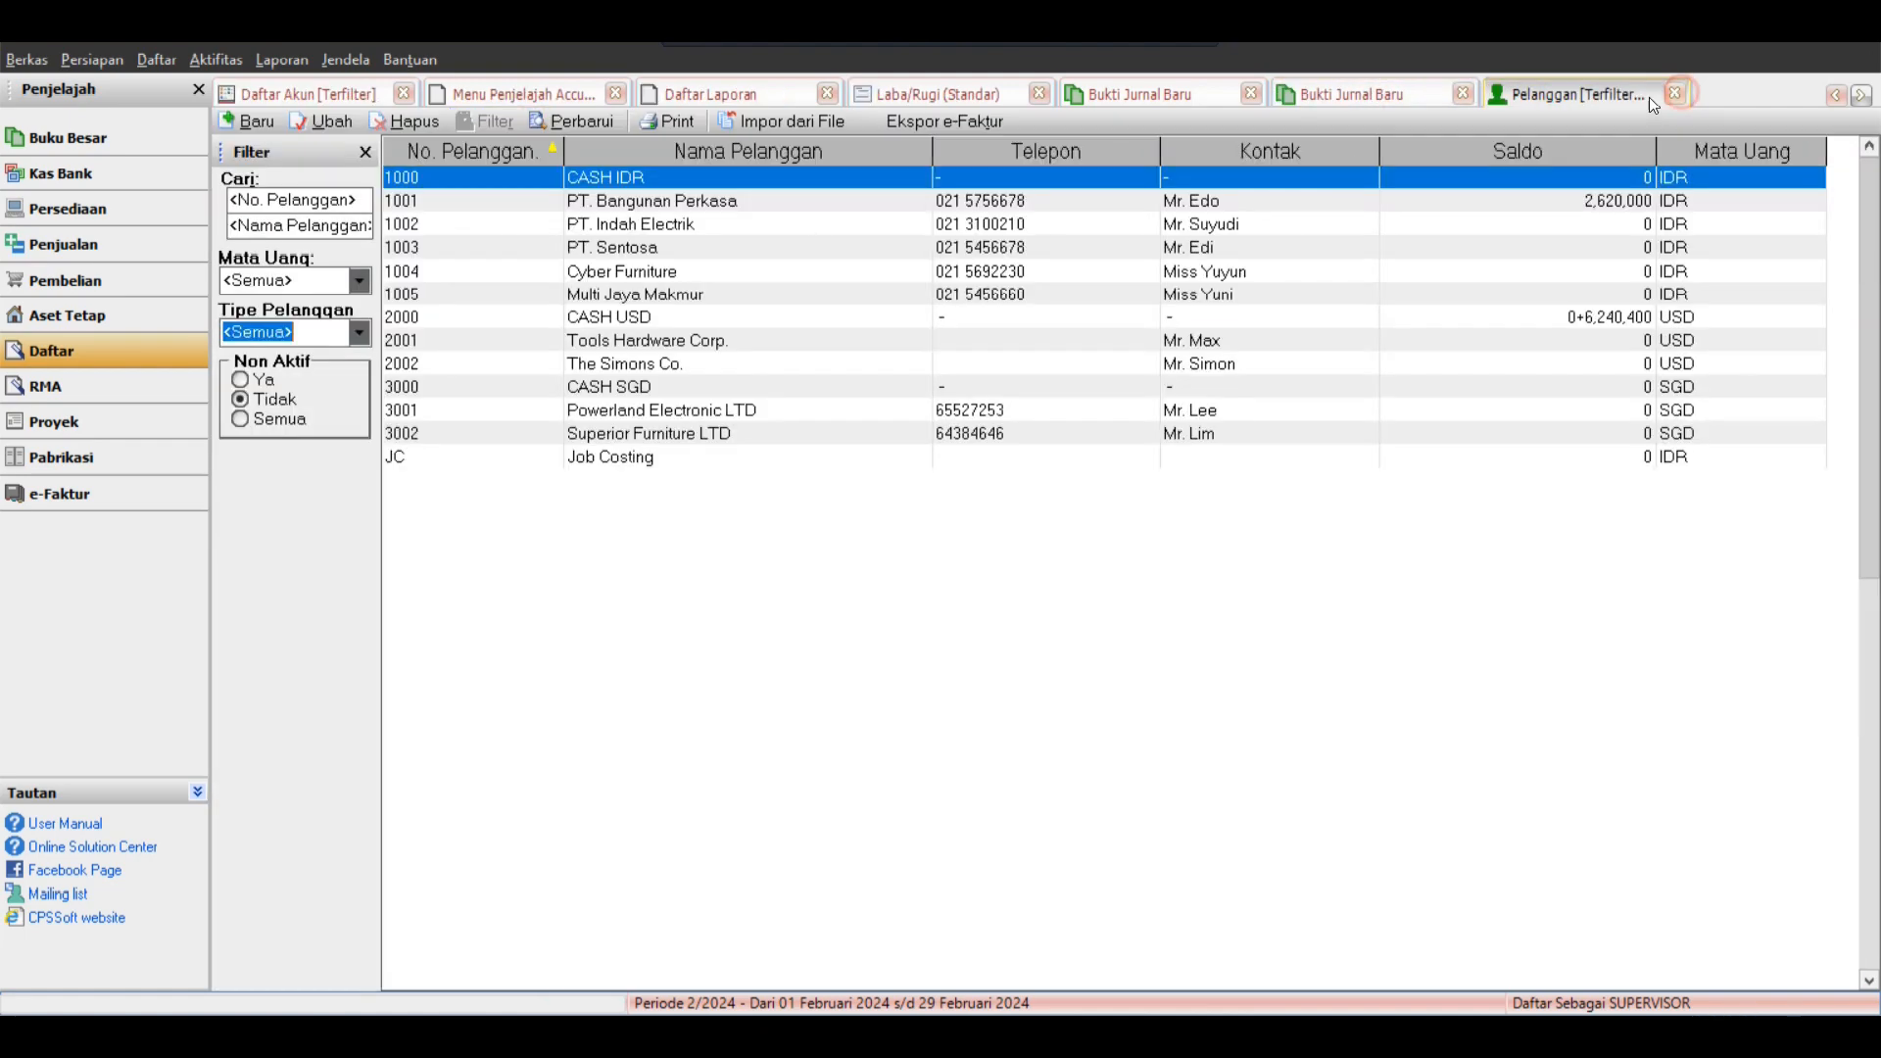
# Start a new customer record and fill in the customer number and customer name.
pyautogui.click(737, 340)
pyautogui.click(256, 122)
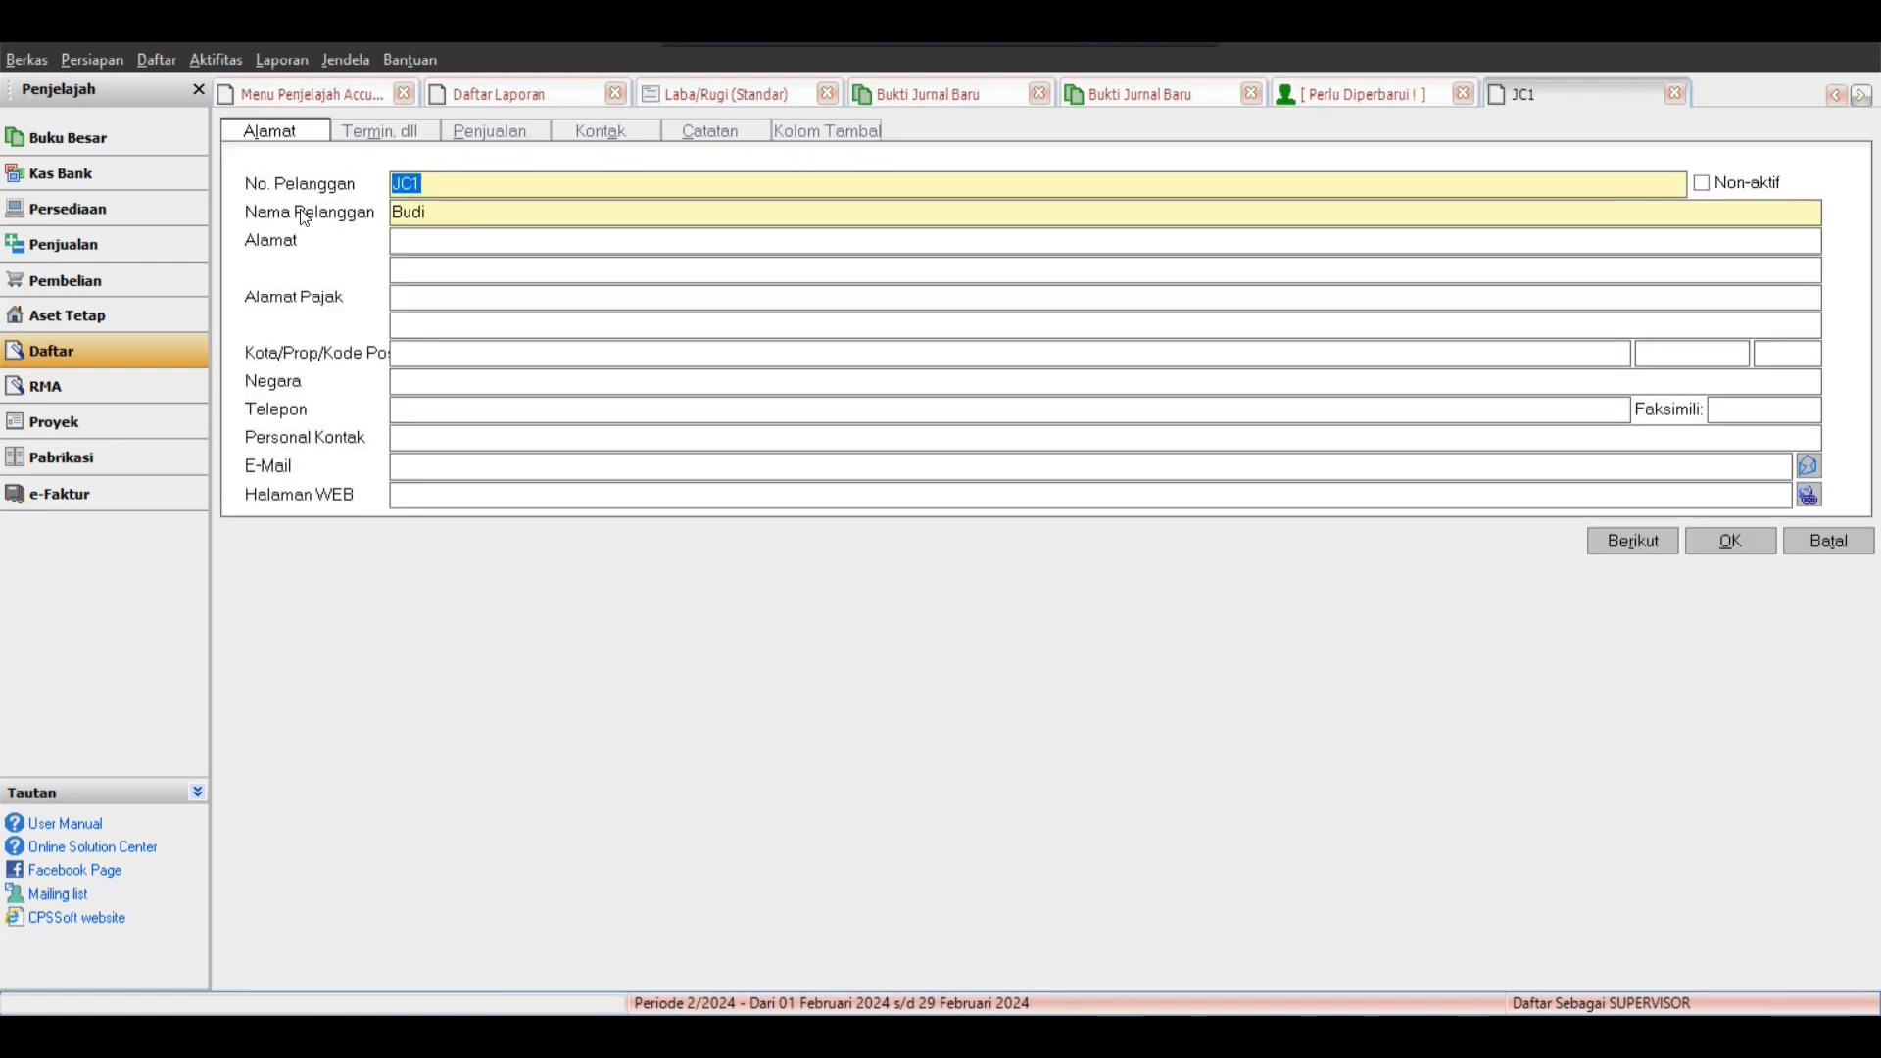
pyautogui.write('Kry 001')
# Set the new customer's Tipe Pelanggan to Karyawan in the sales details.
pyautogui.click(403, 136)
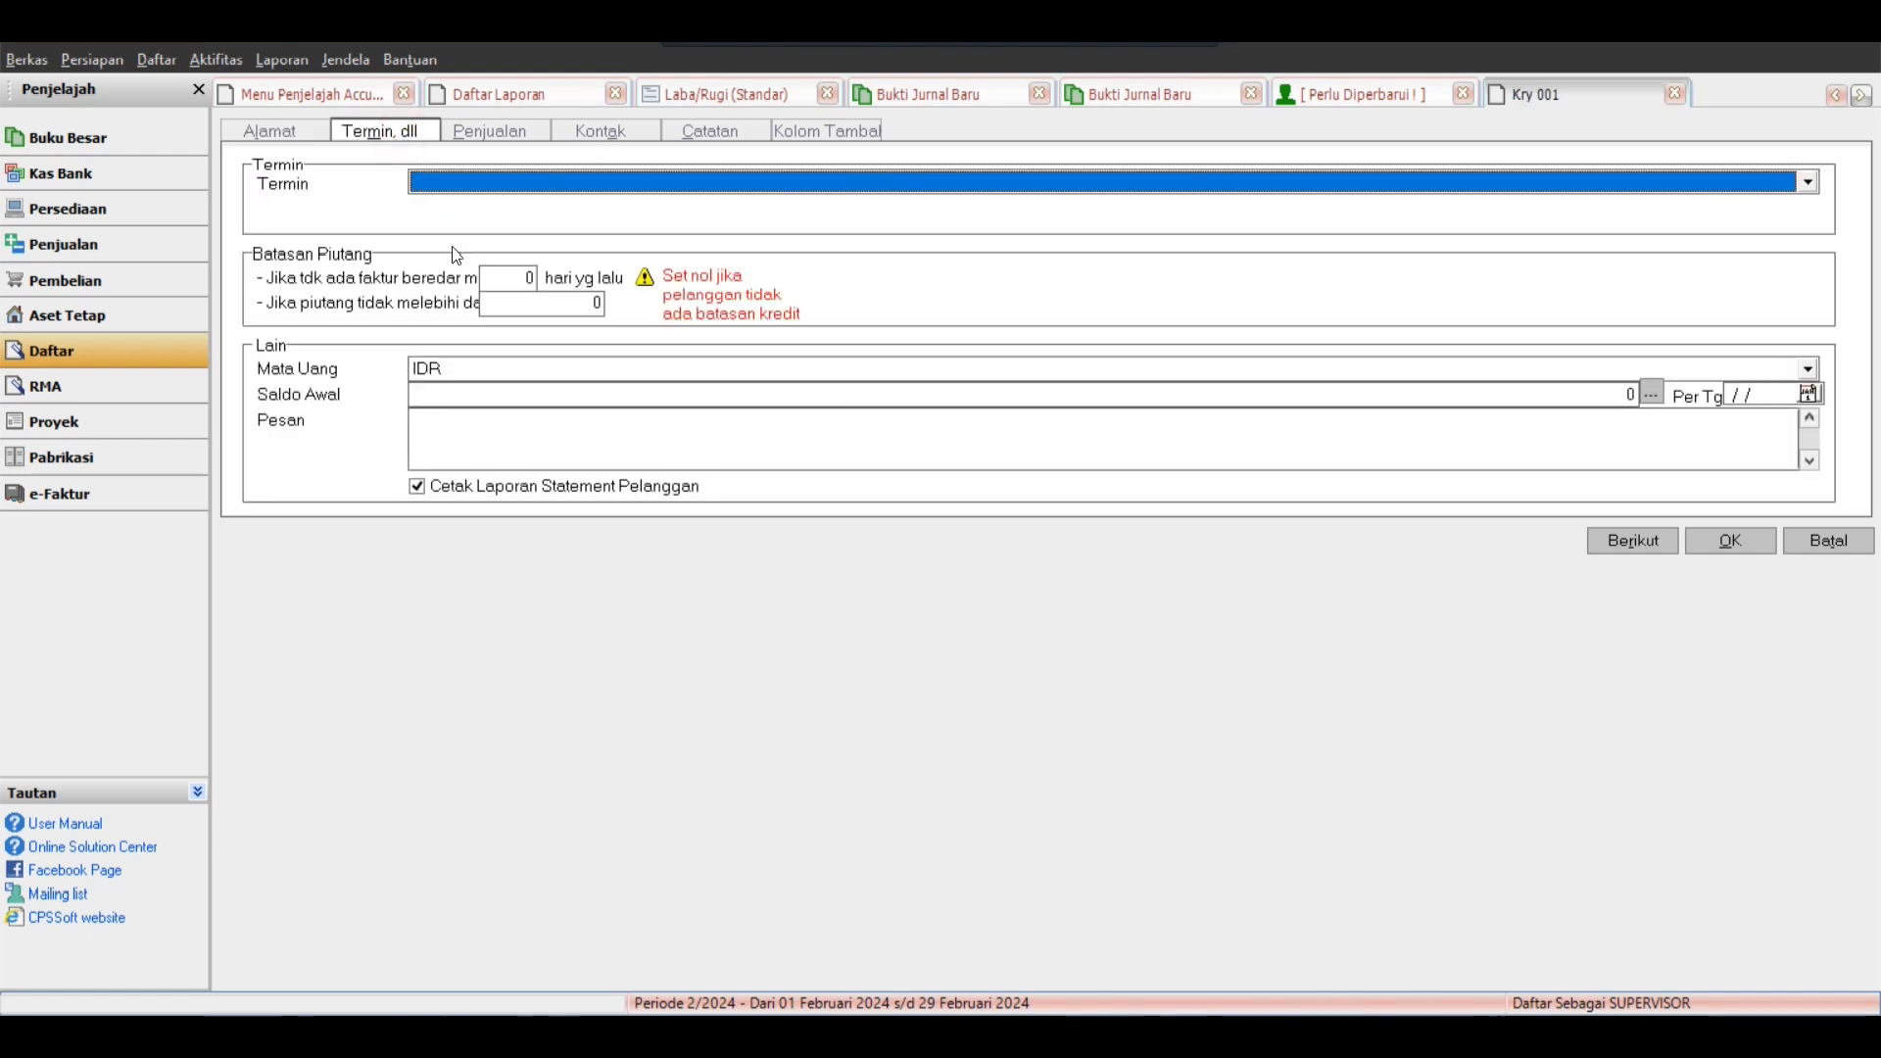
pyautogui.click(463, 134)
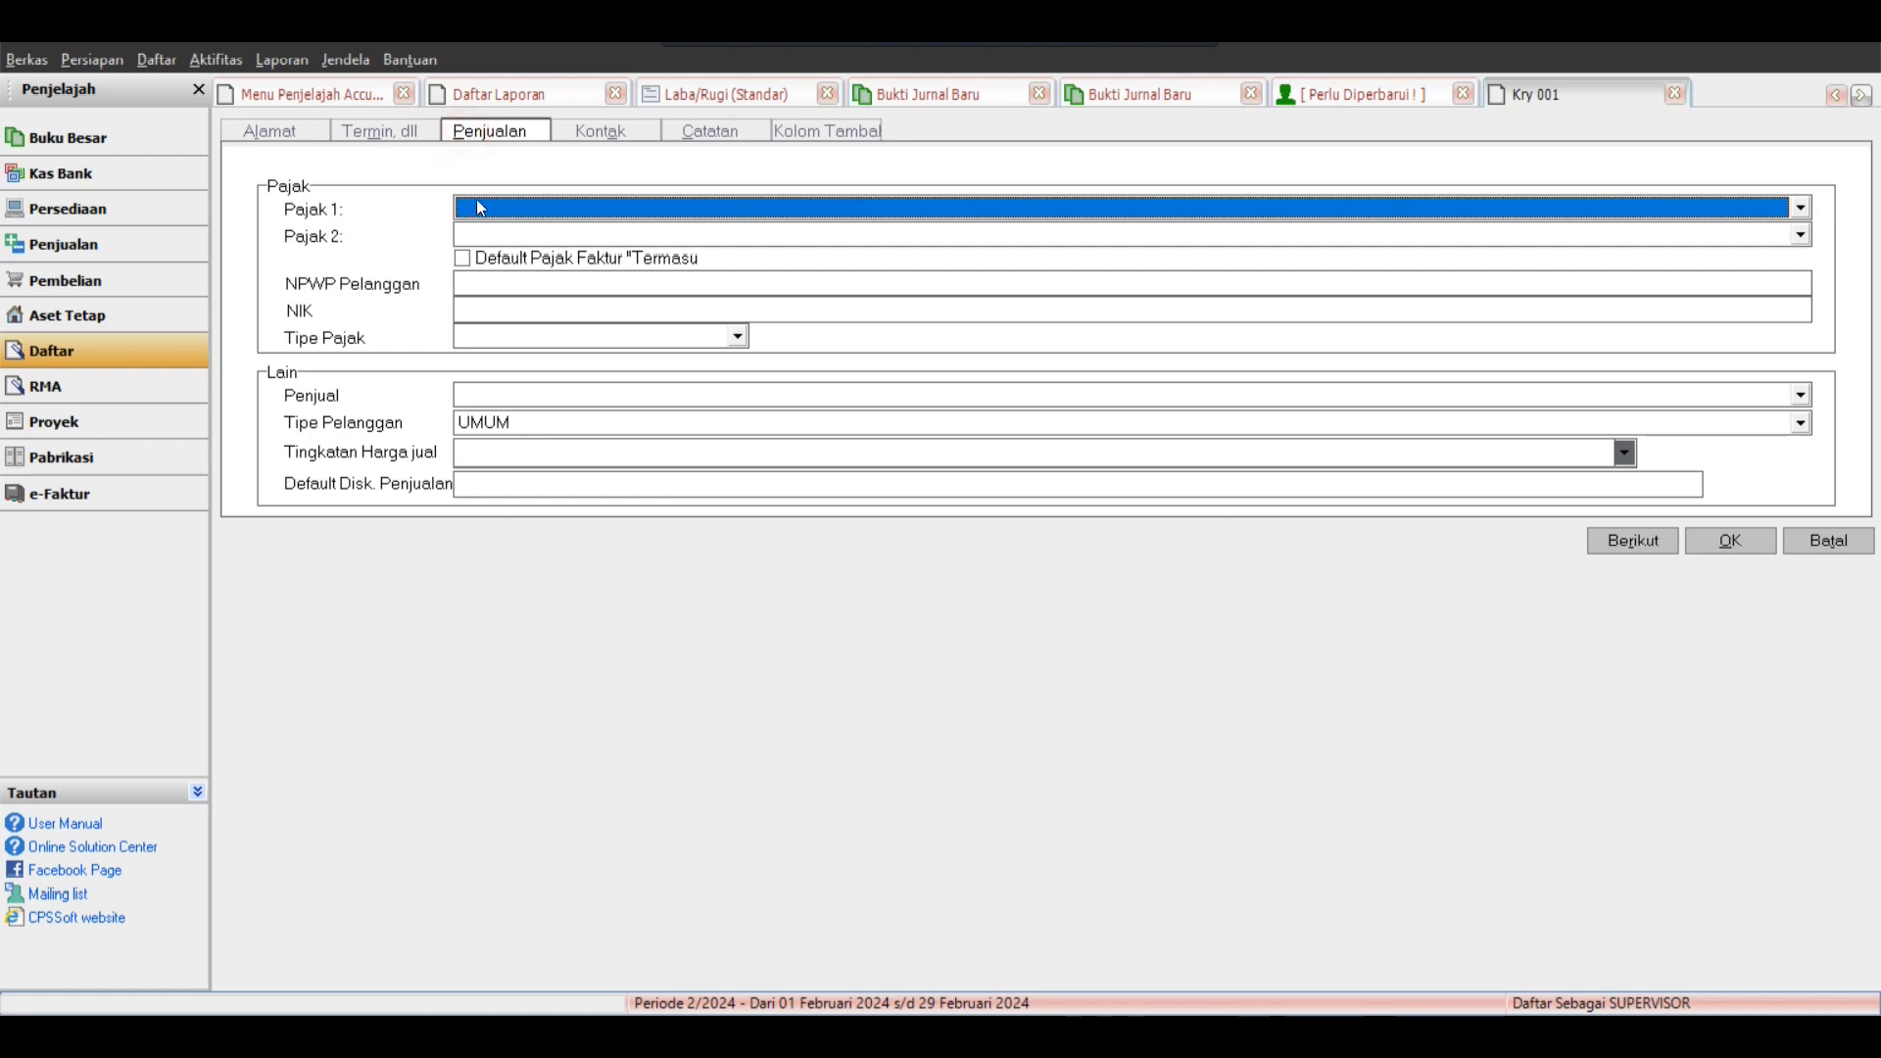
pyautogui.click(495, 423)
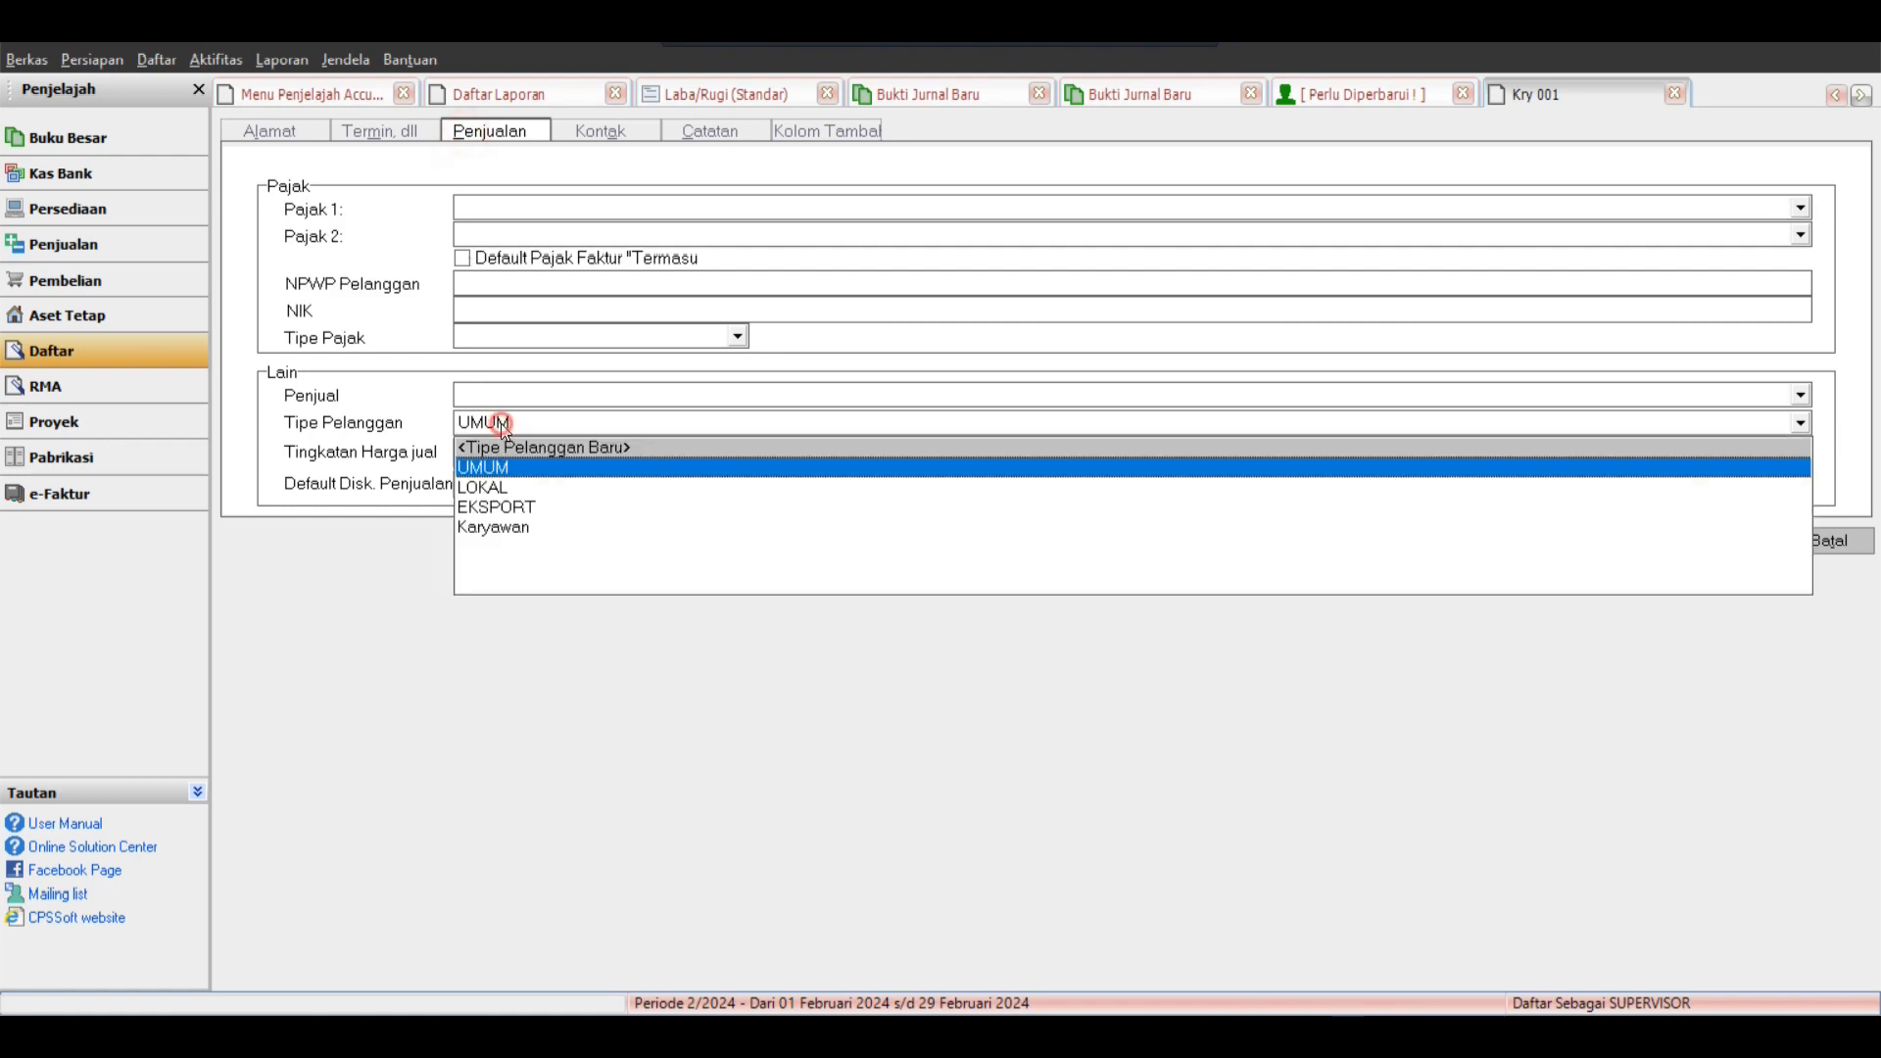
pyautogui.click(496, 530)
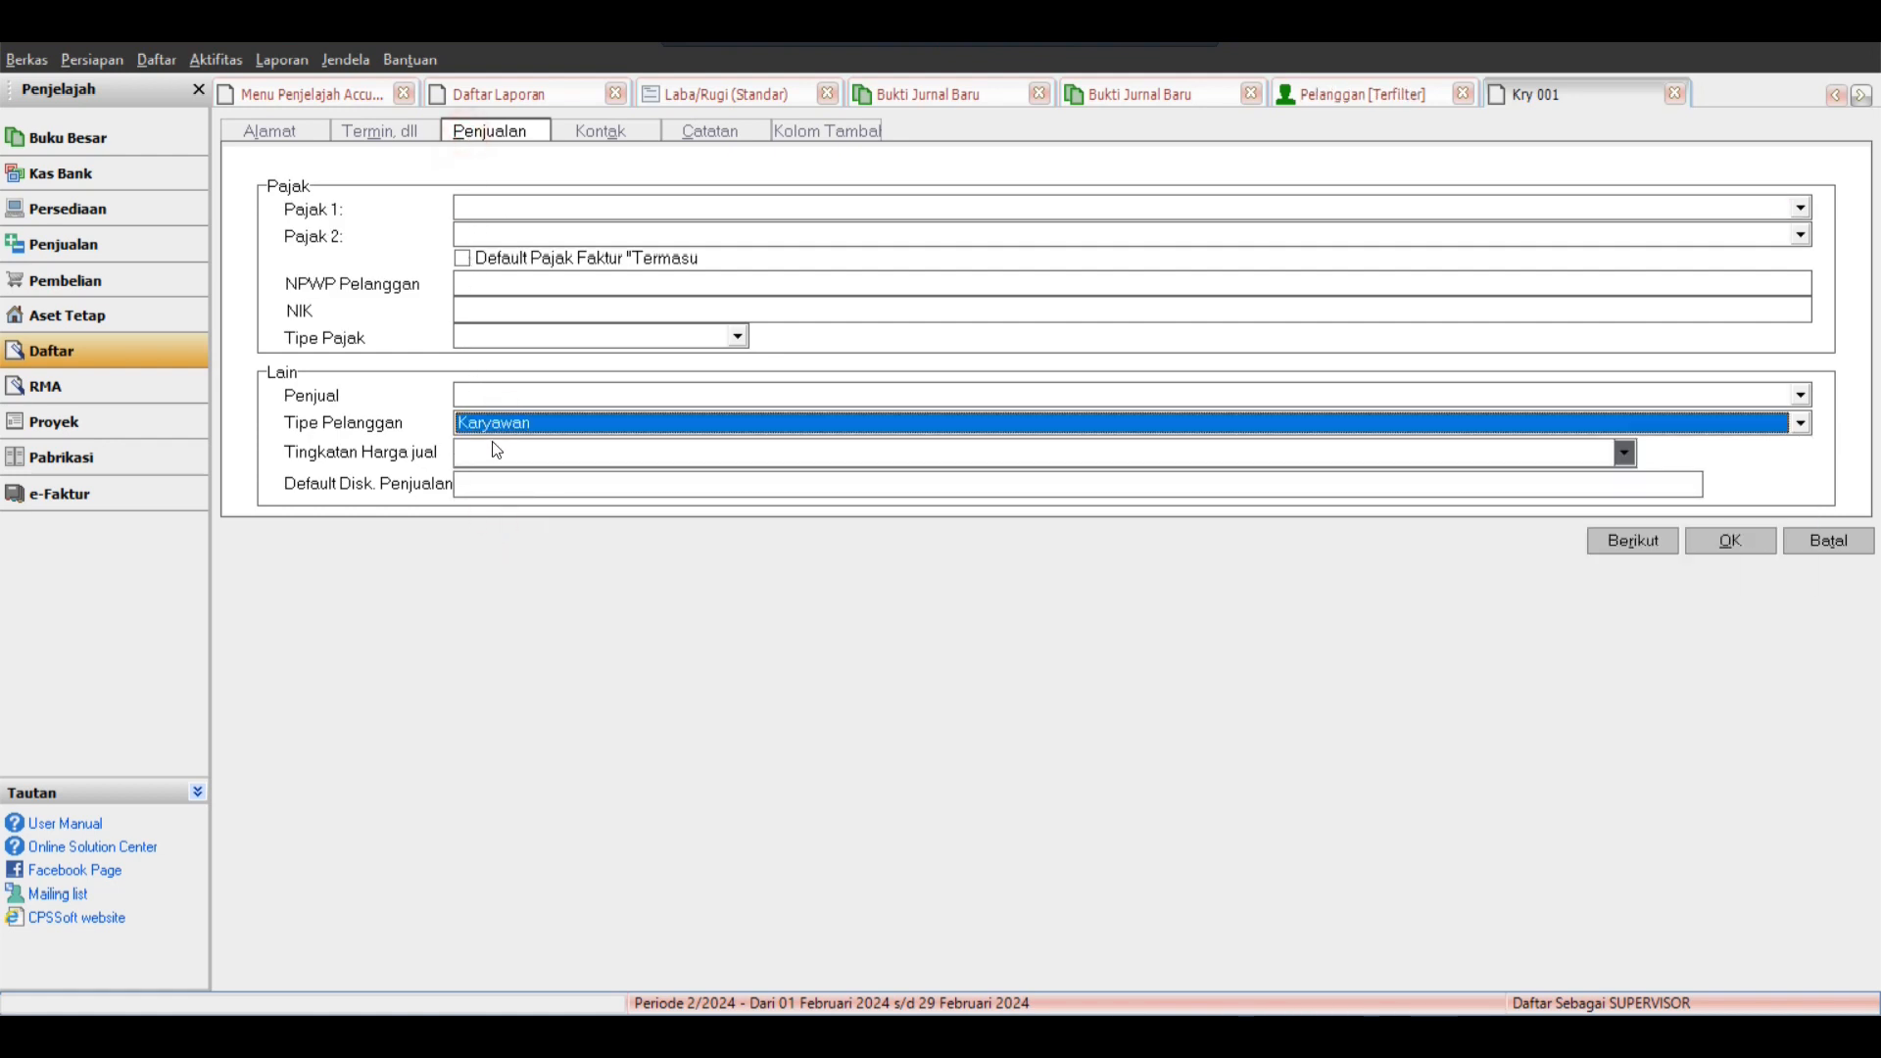
# Save the new customer with type Karyawan and look over the entries in the customer list.
pyautogui.click(1710, 544)
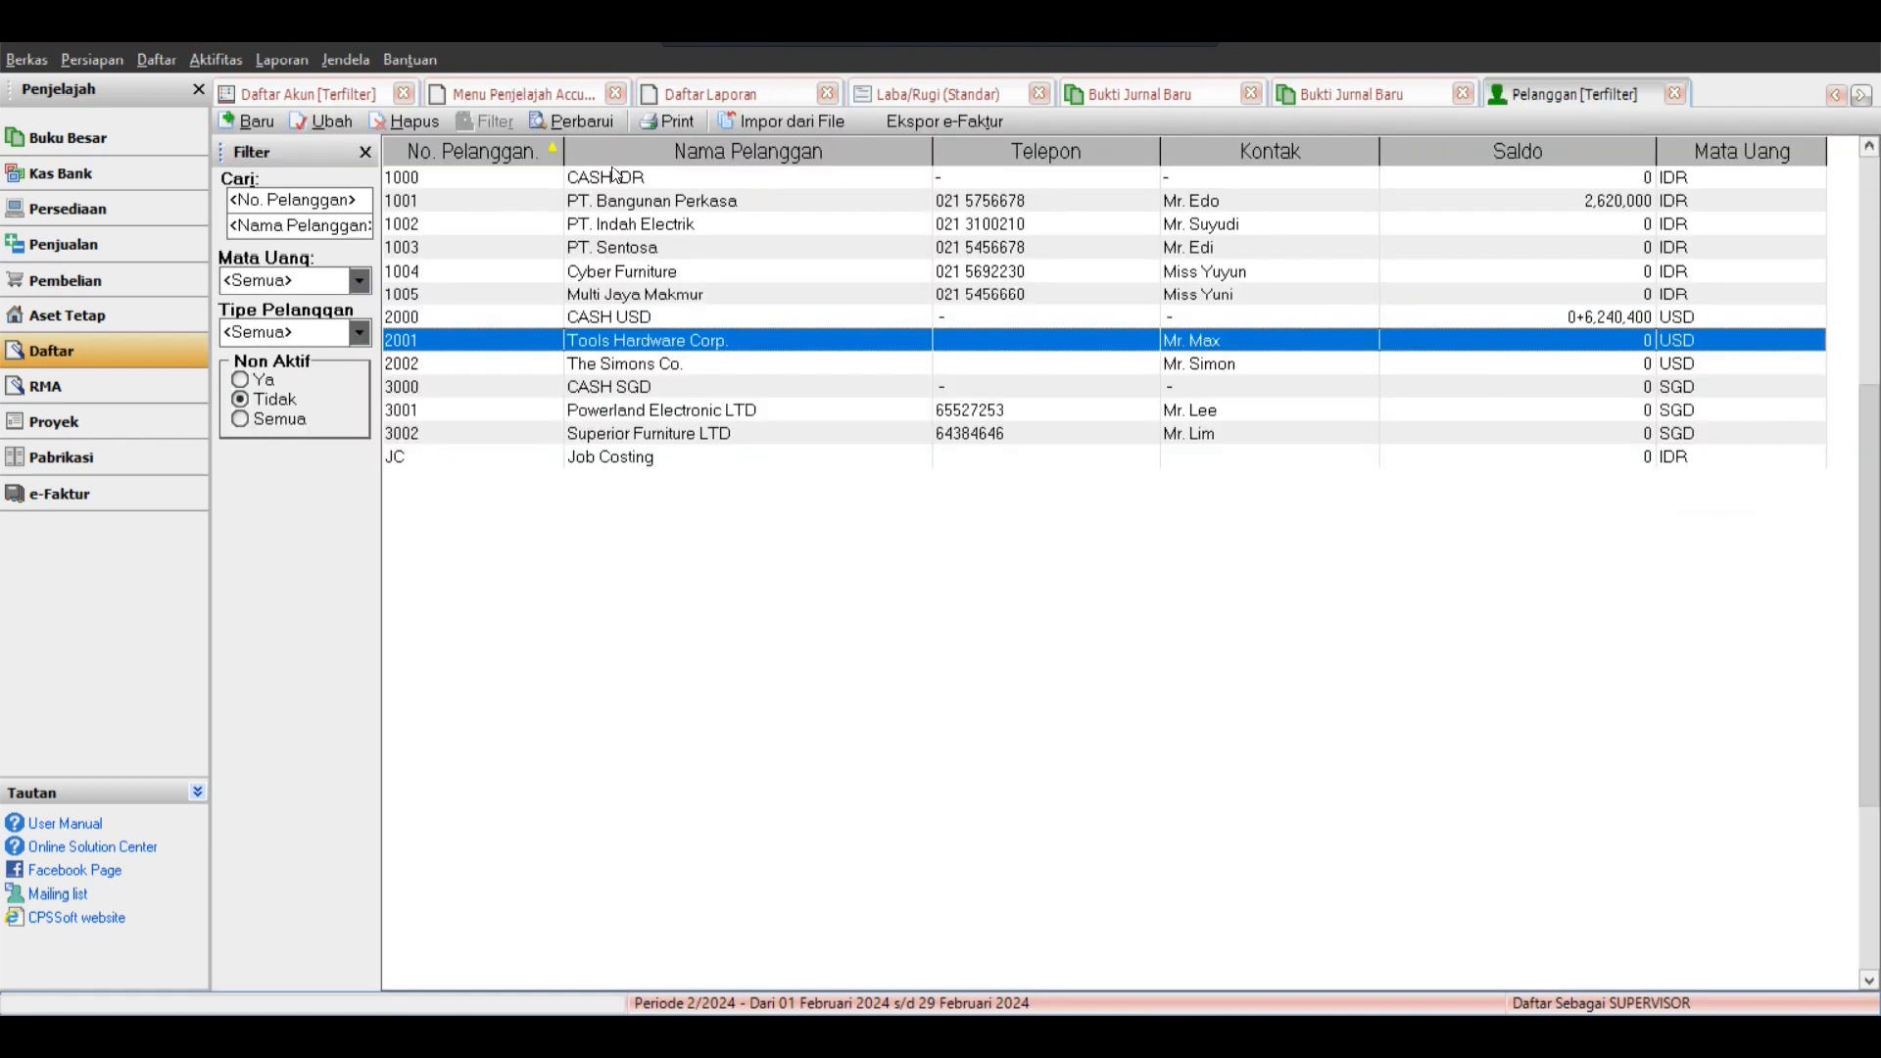
pyautogui.click(595, 140)
pyautogui.click(632, 225)
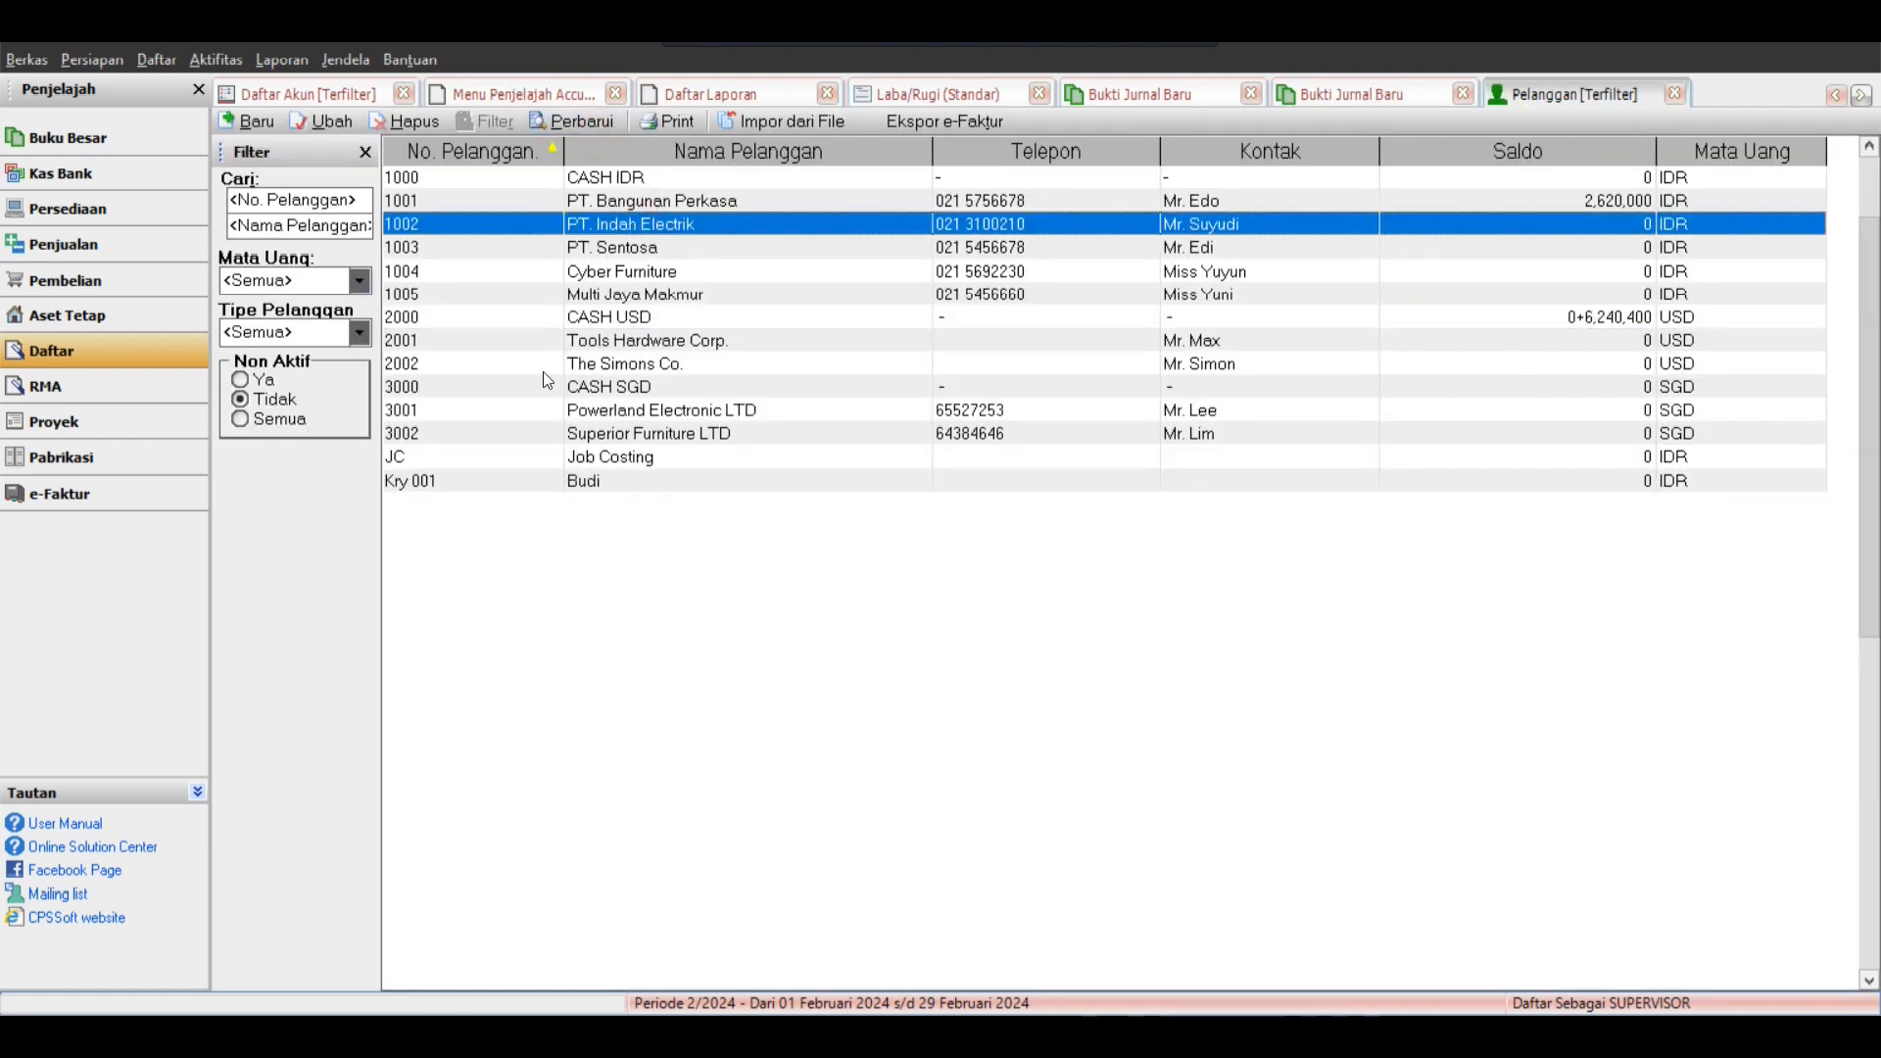
pyautogui.click(682, 291)
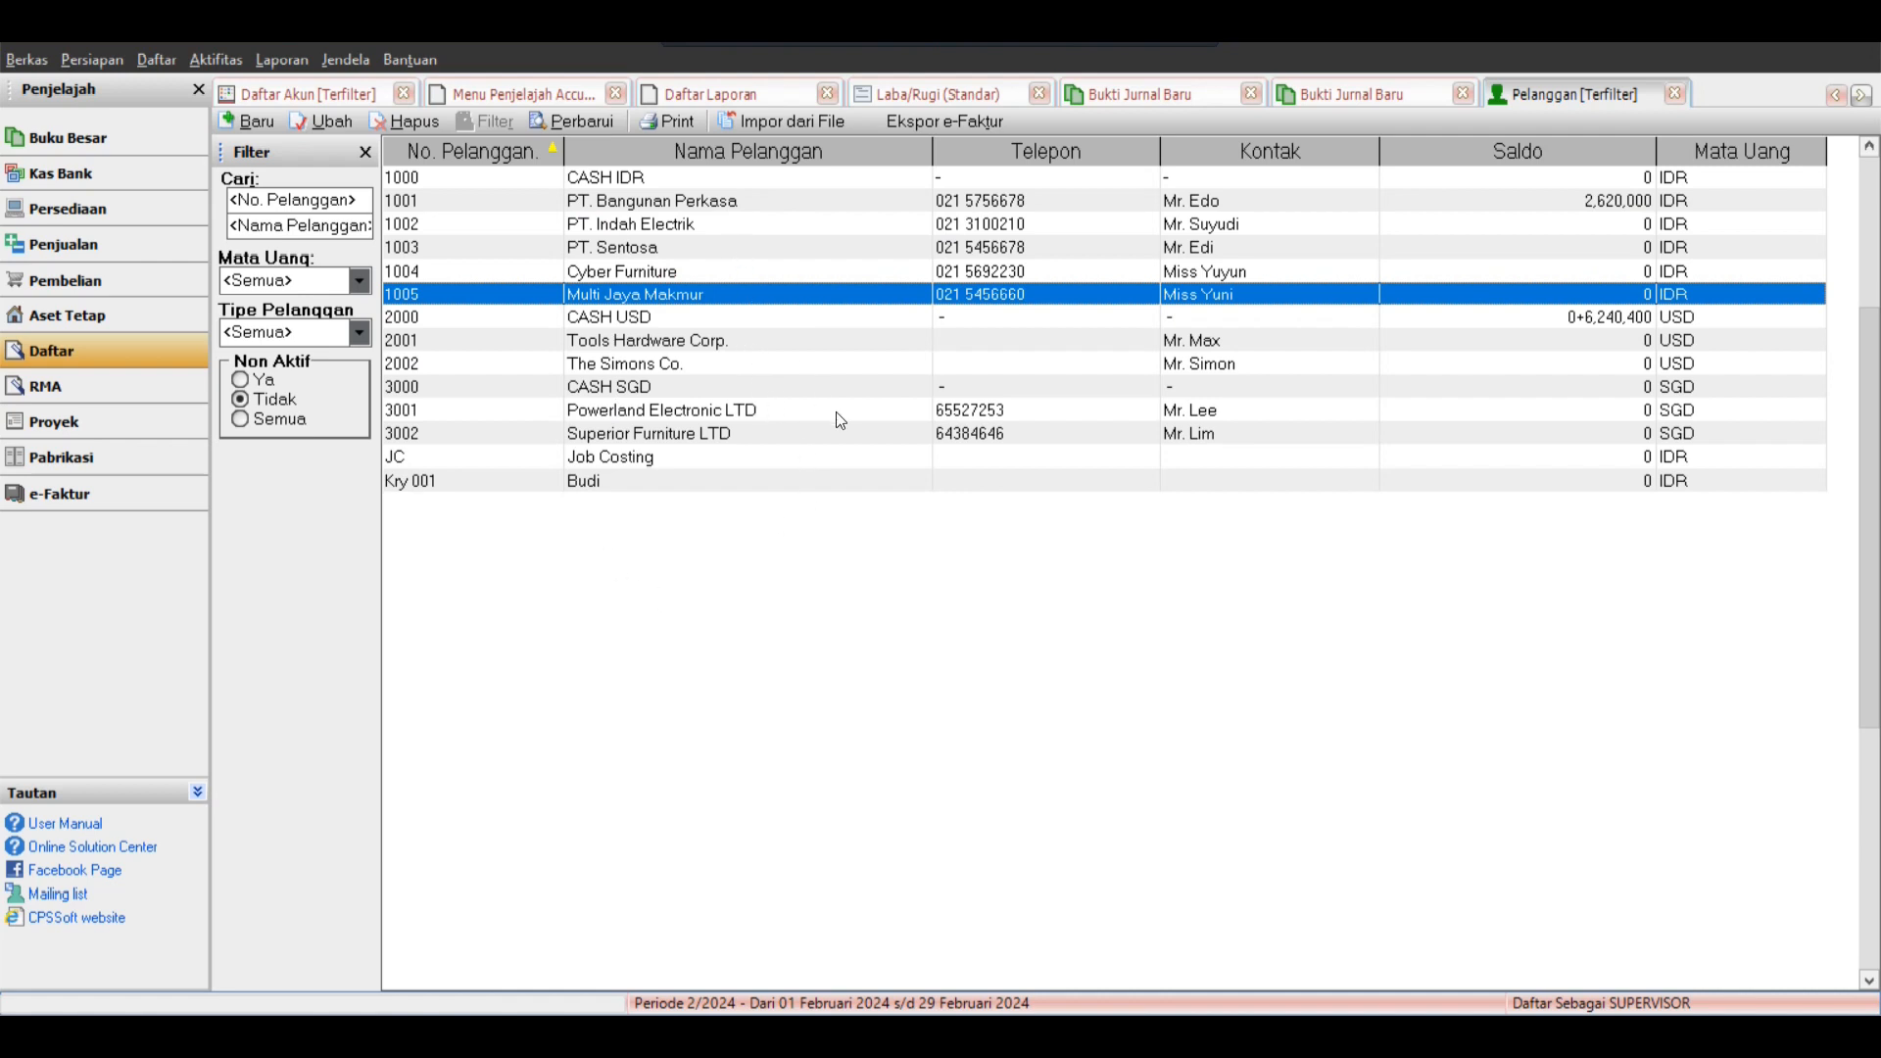
pyautogui.click(790, 245)
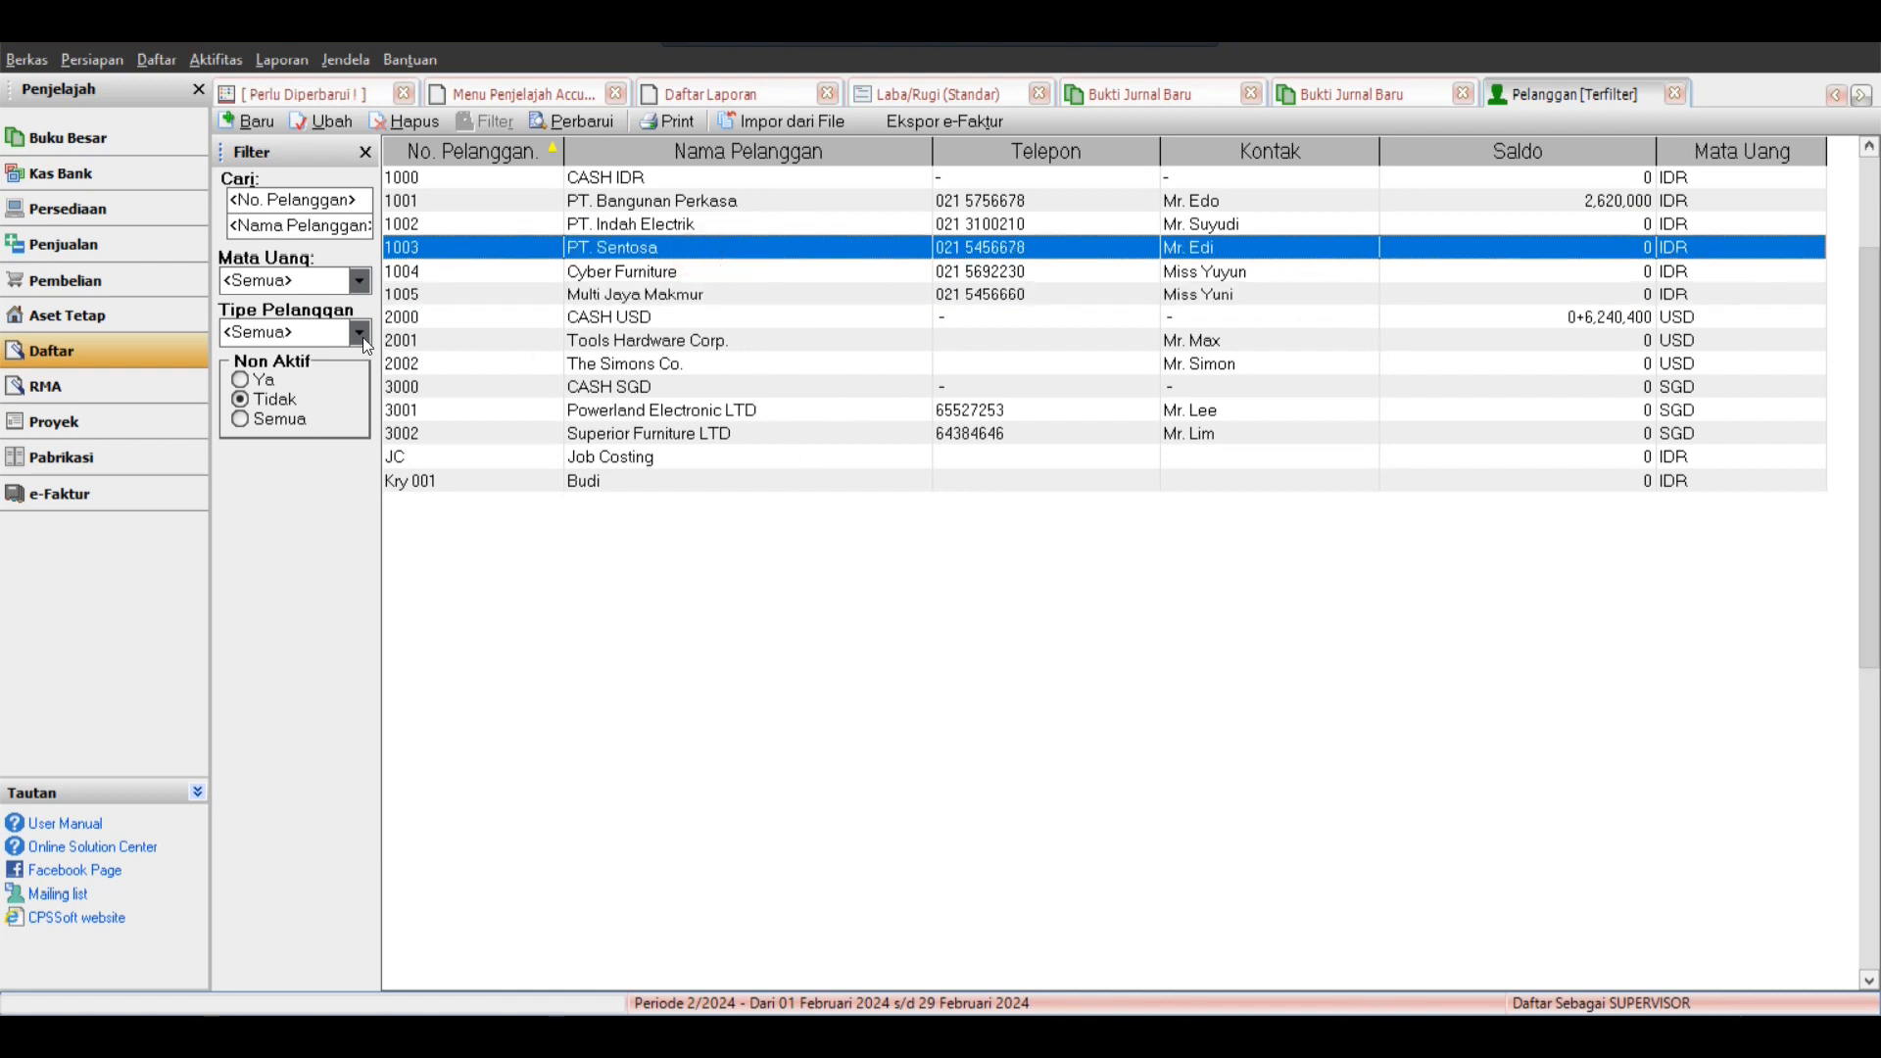
# Check the Tipe Pelanggan filter options, and close and reopen the customer list to reload them.
pyautogui.click(362, 337)
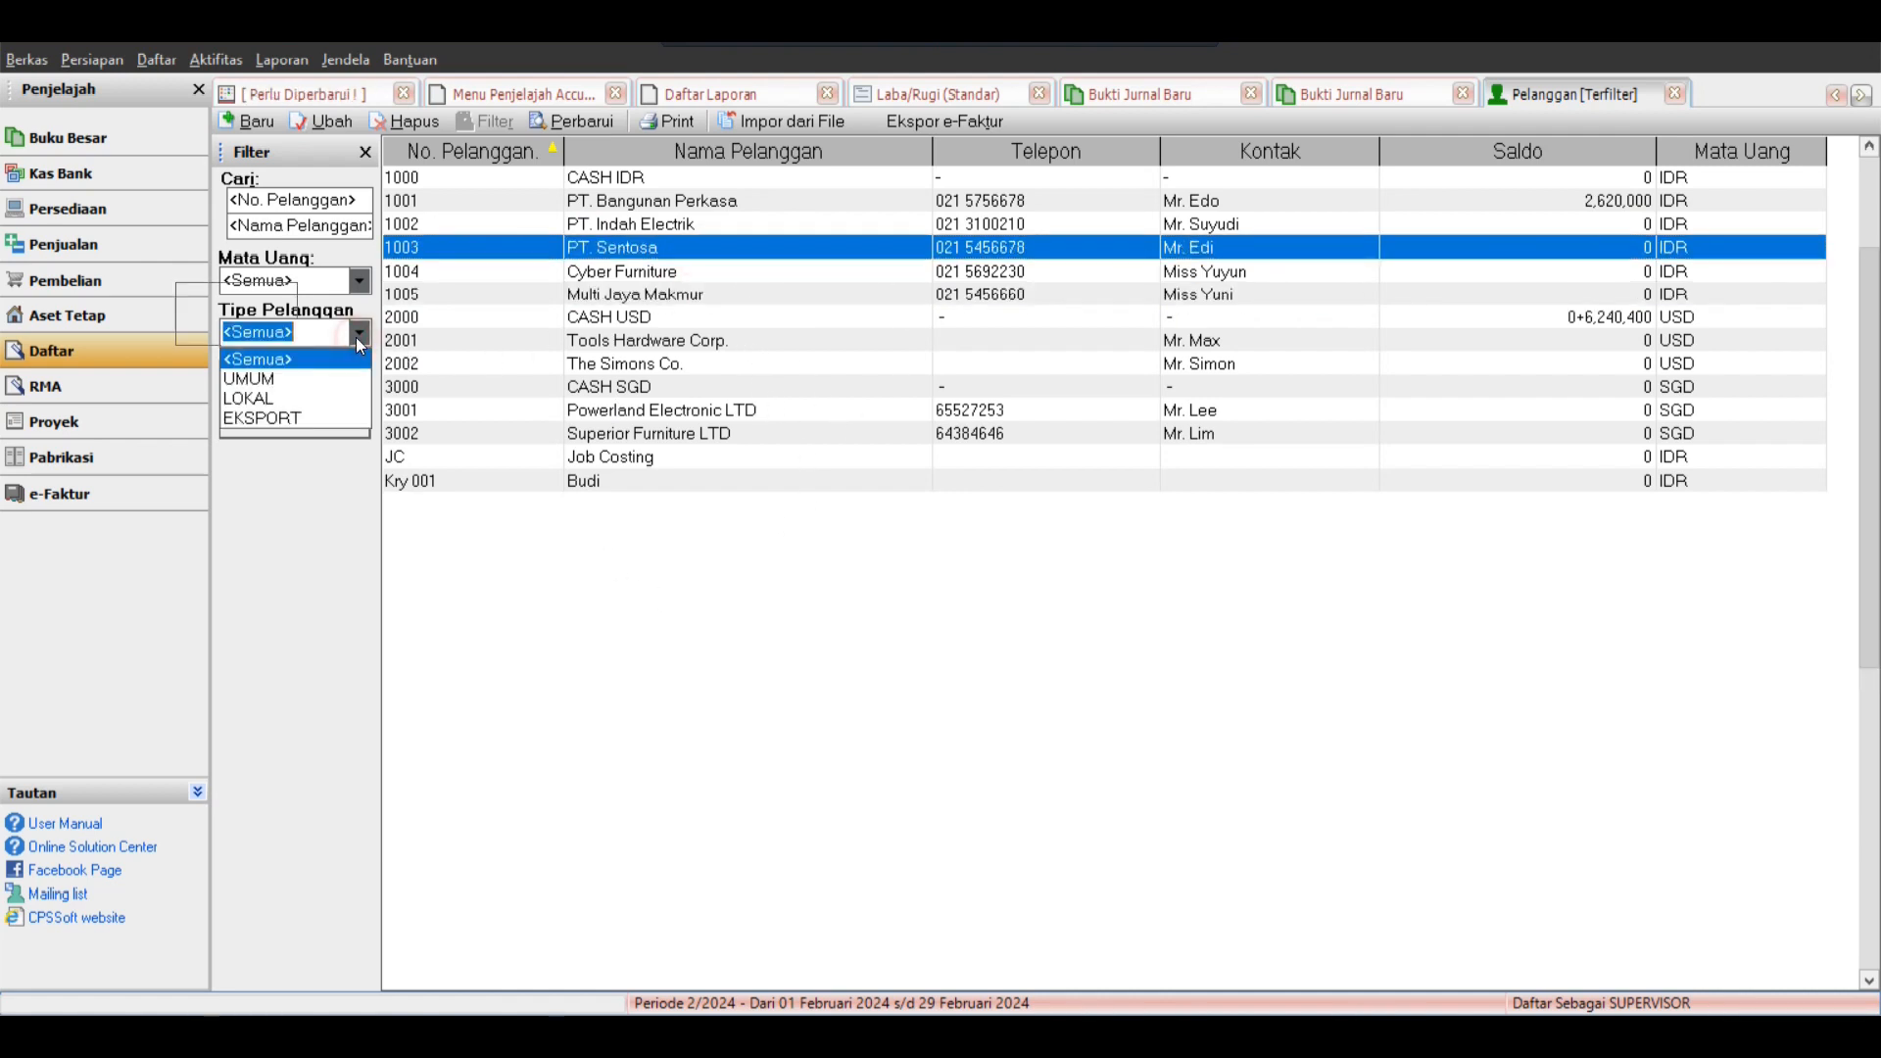
pyautogui.click(542, 408)
pyautogui.click(1675, 93)
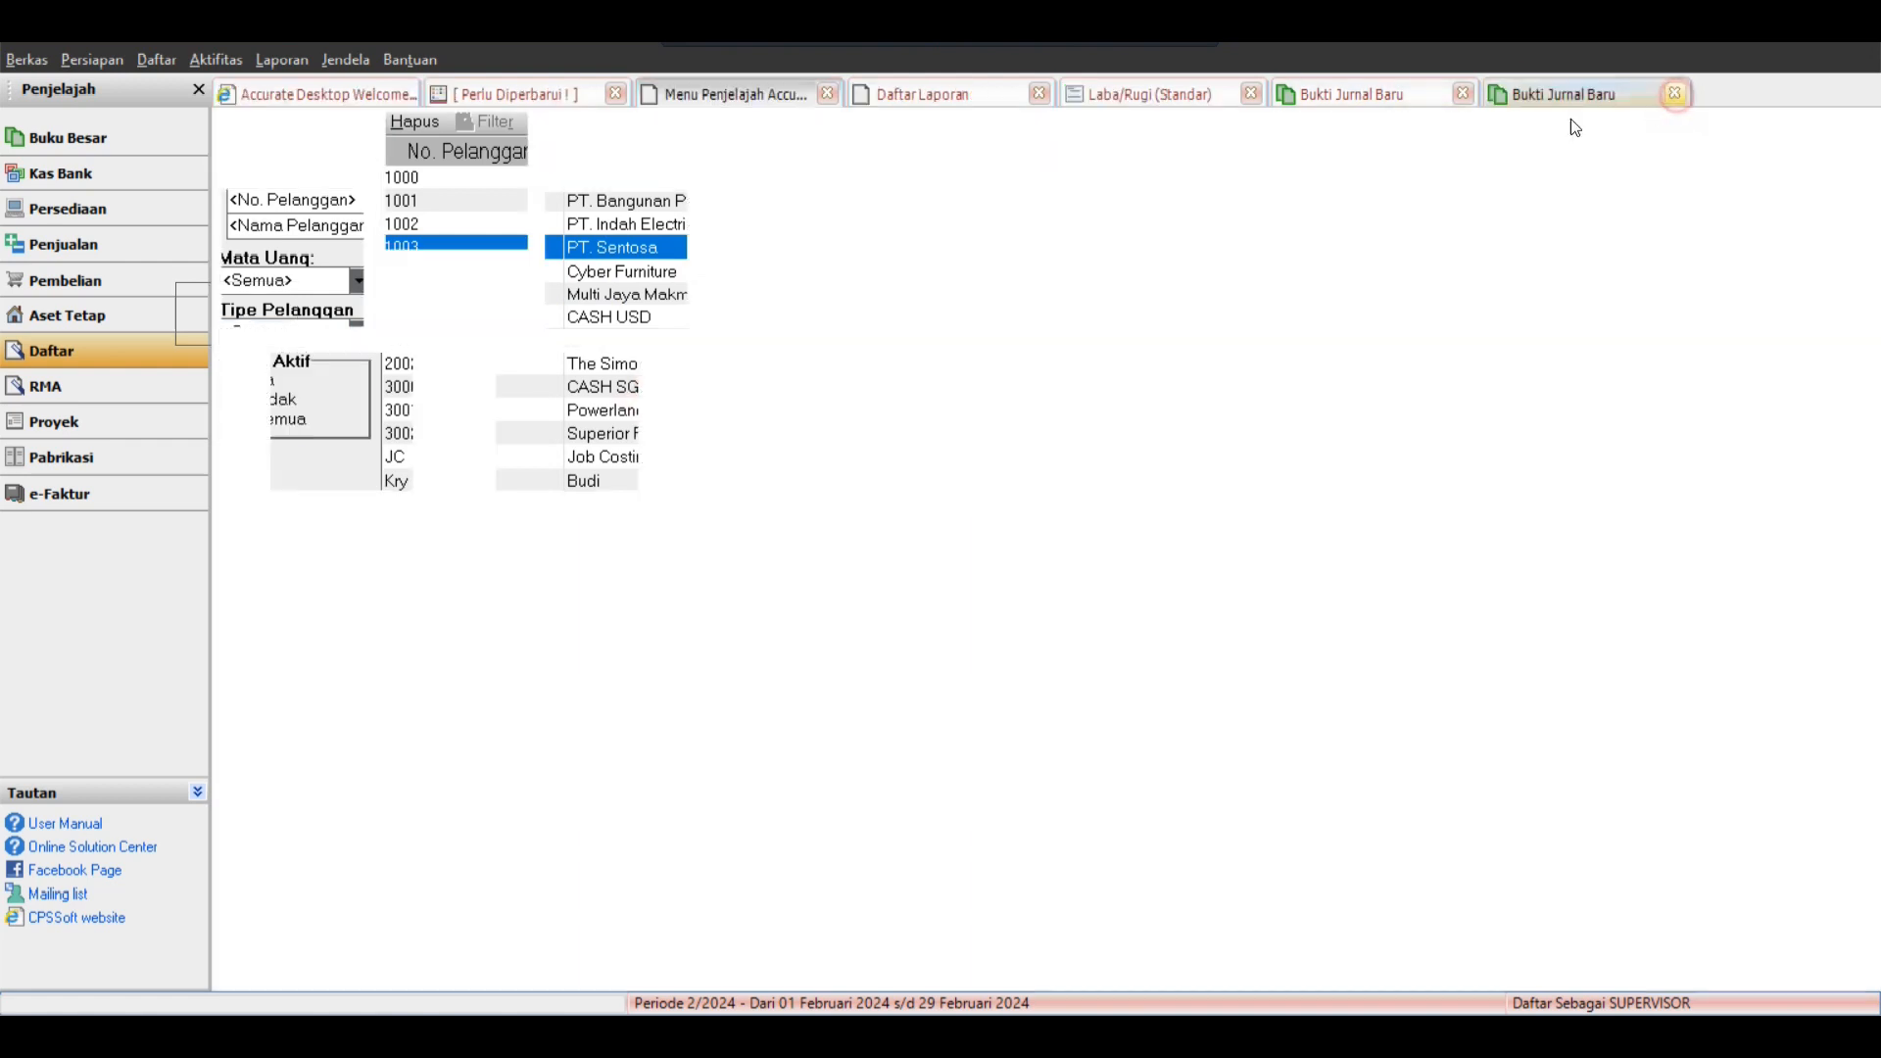
pyautogui.click(149, 62)
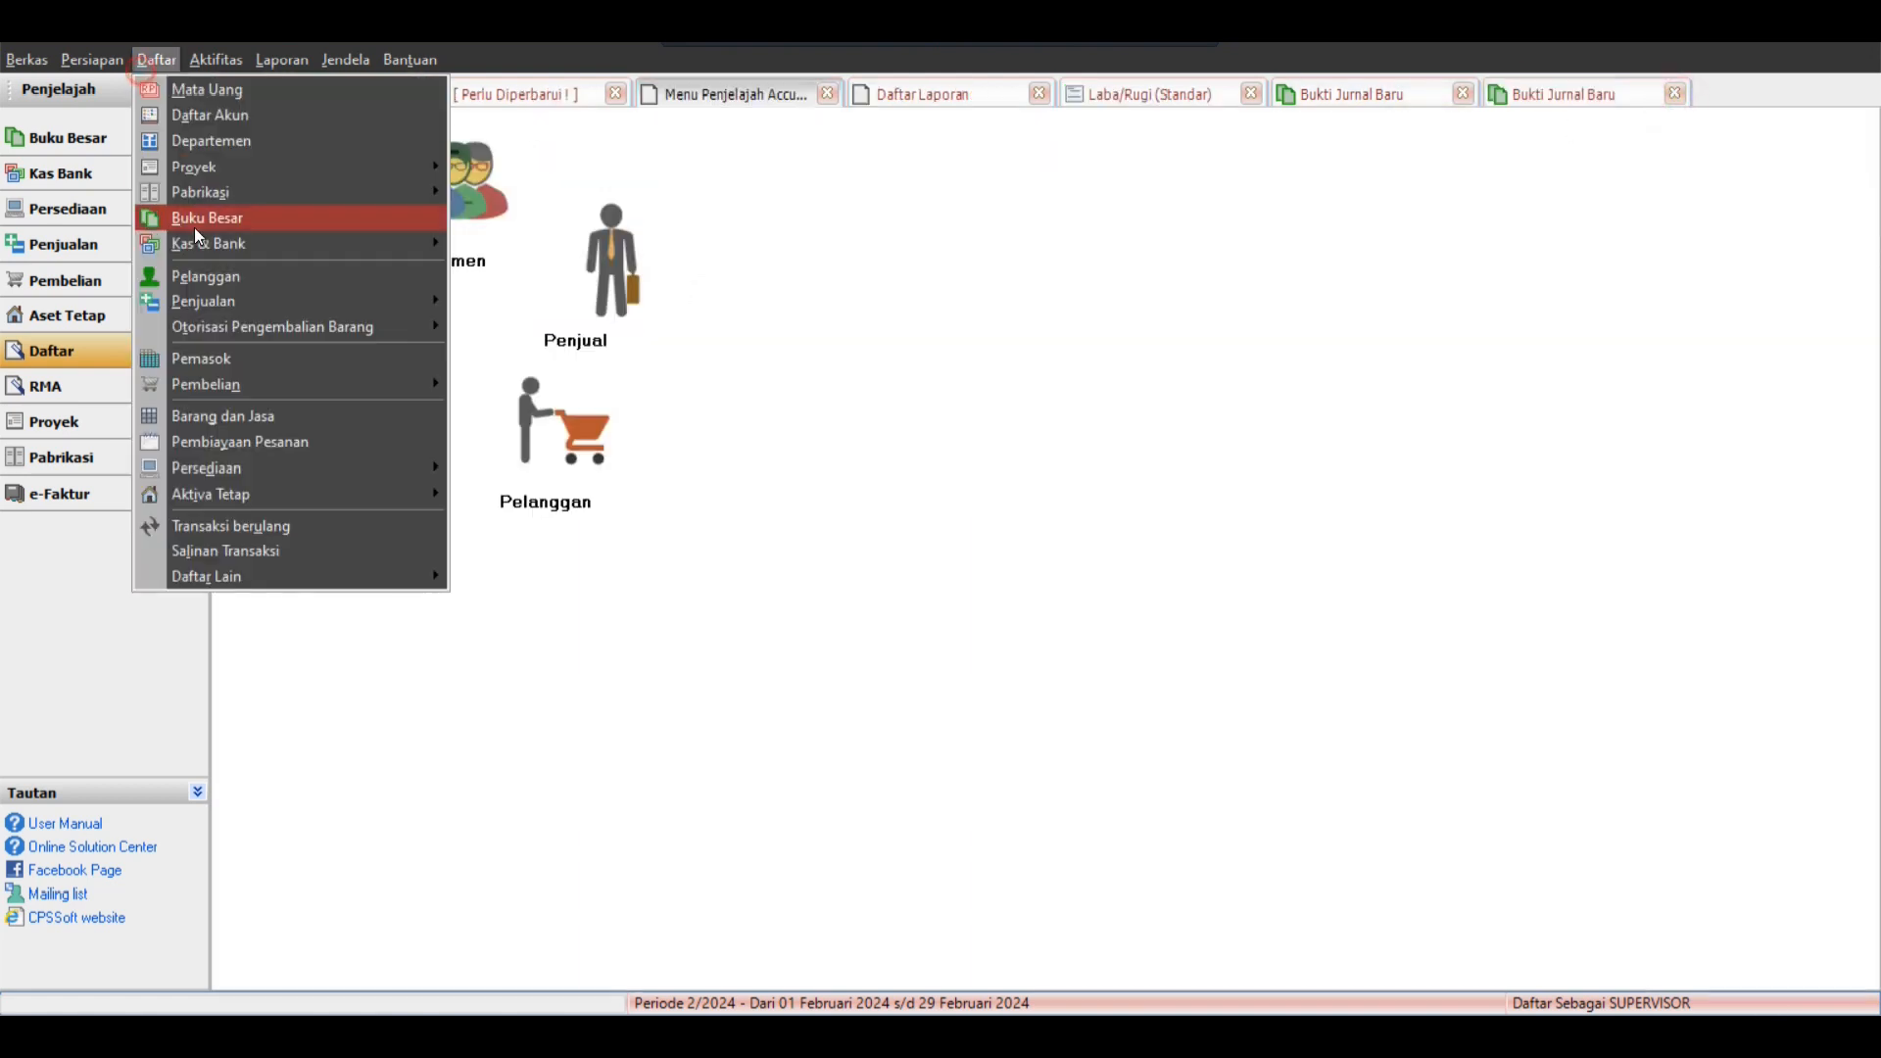
pyautogui.click(252, 293)
# Filter the customer list by Tipe Pelanggan Karyawan, and reset the filter to <Semua>.
pyautogui.click(360, 333)
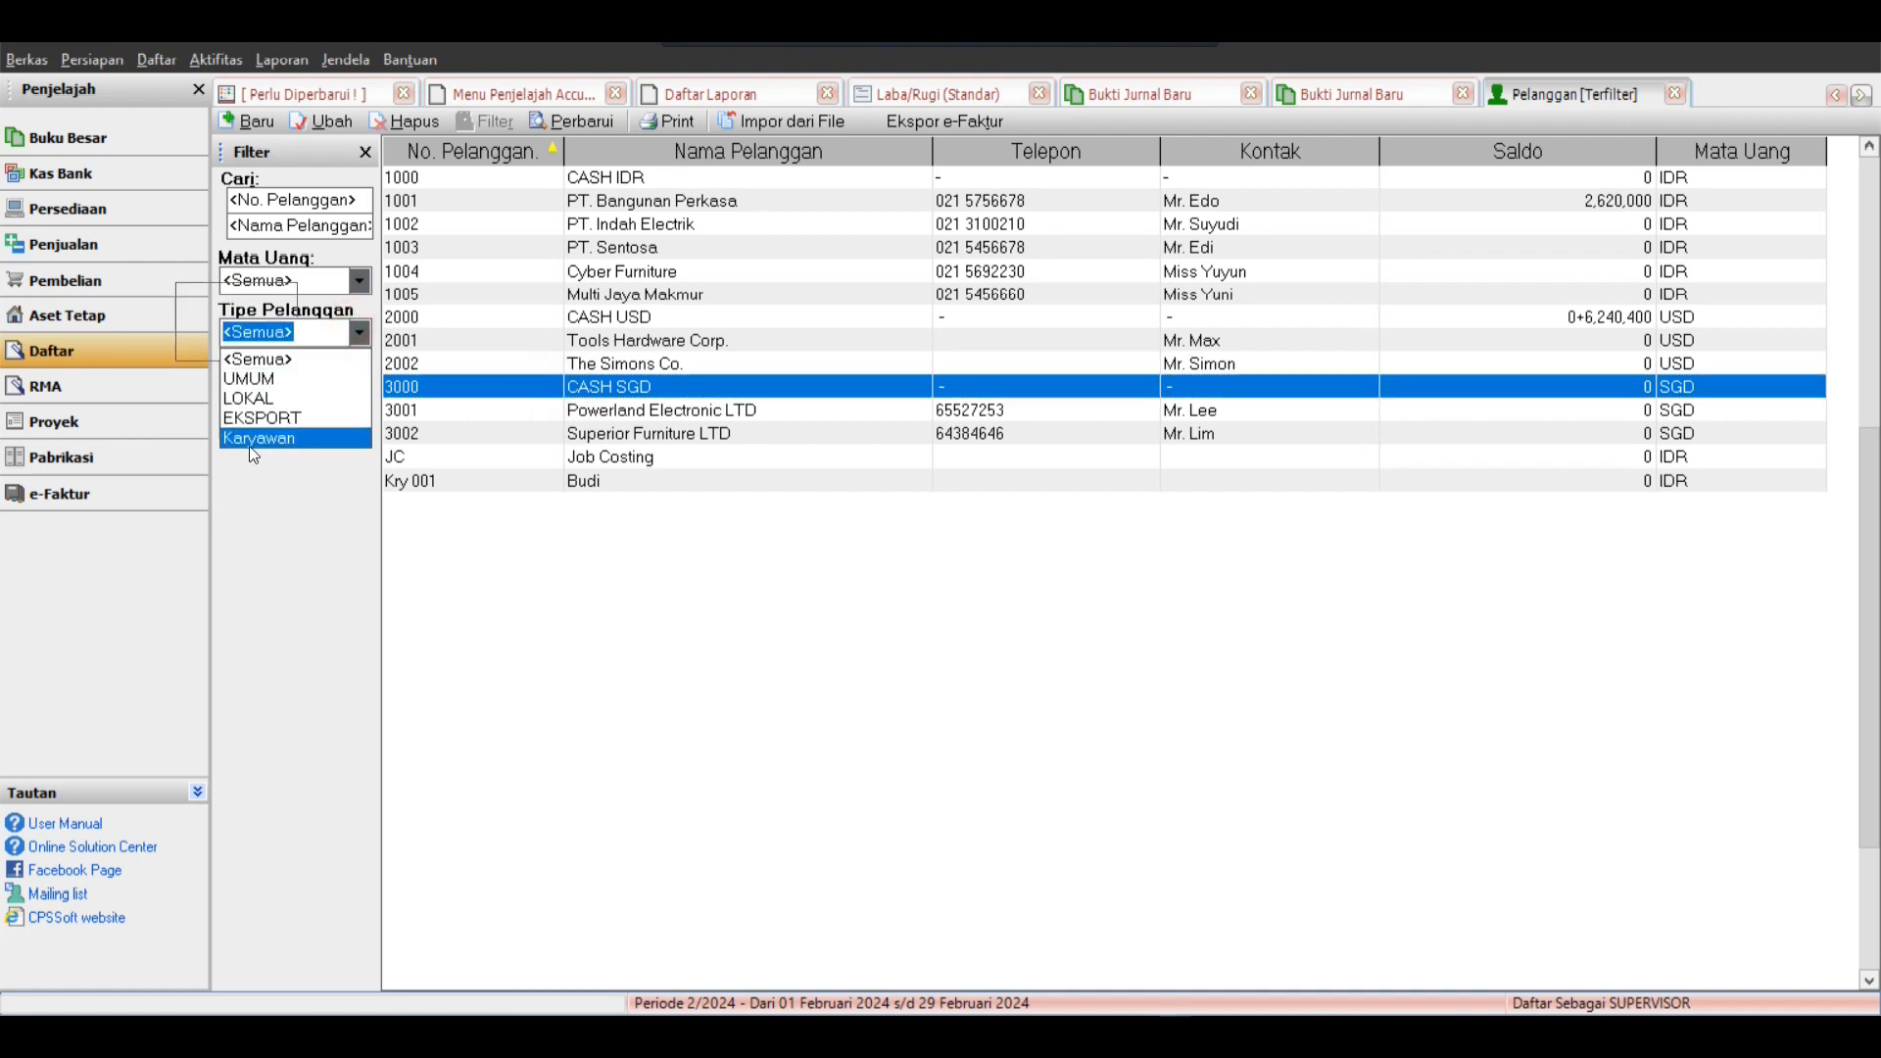
pyautogui.click(253, 440)
pyautogui.click(358, 334)
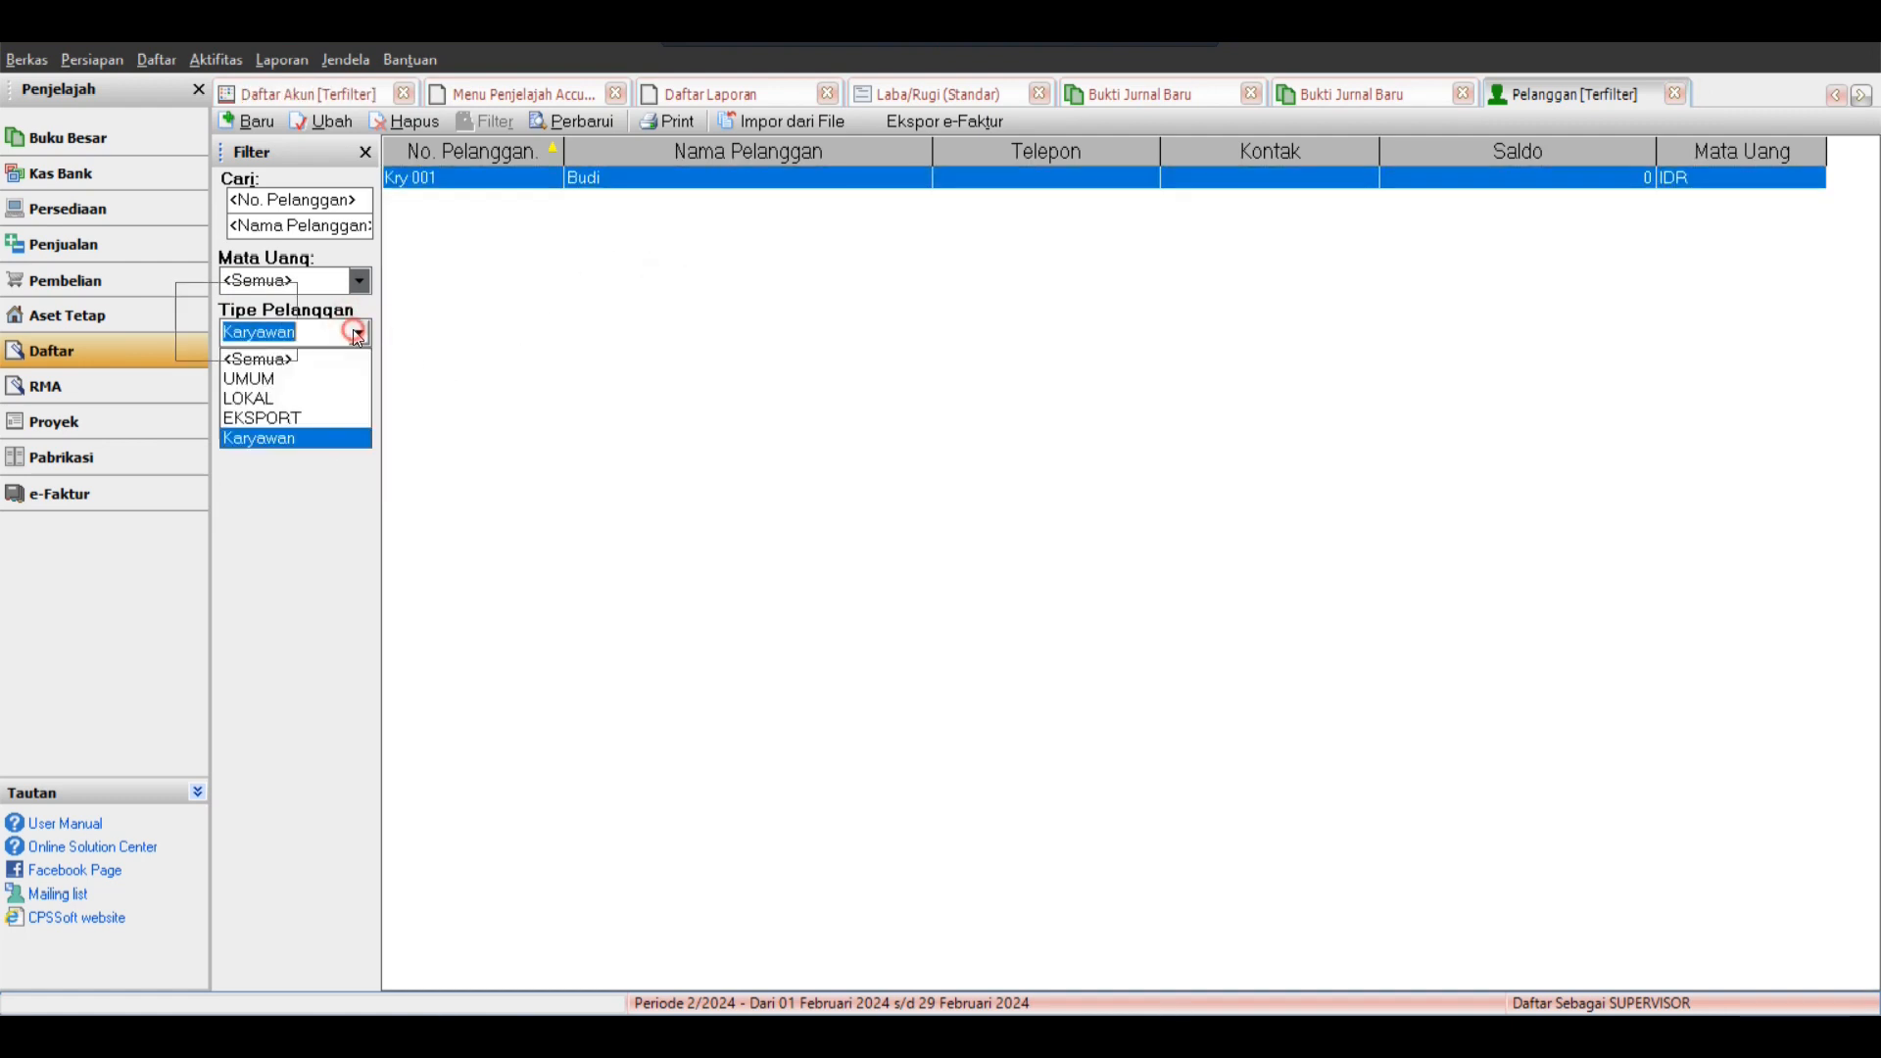
pyautogui.click(260, 359)
pyautogui.click(612, 363)
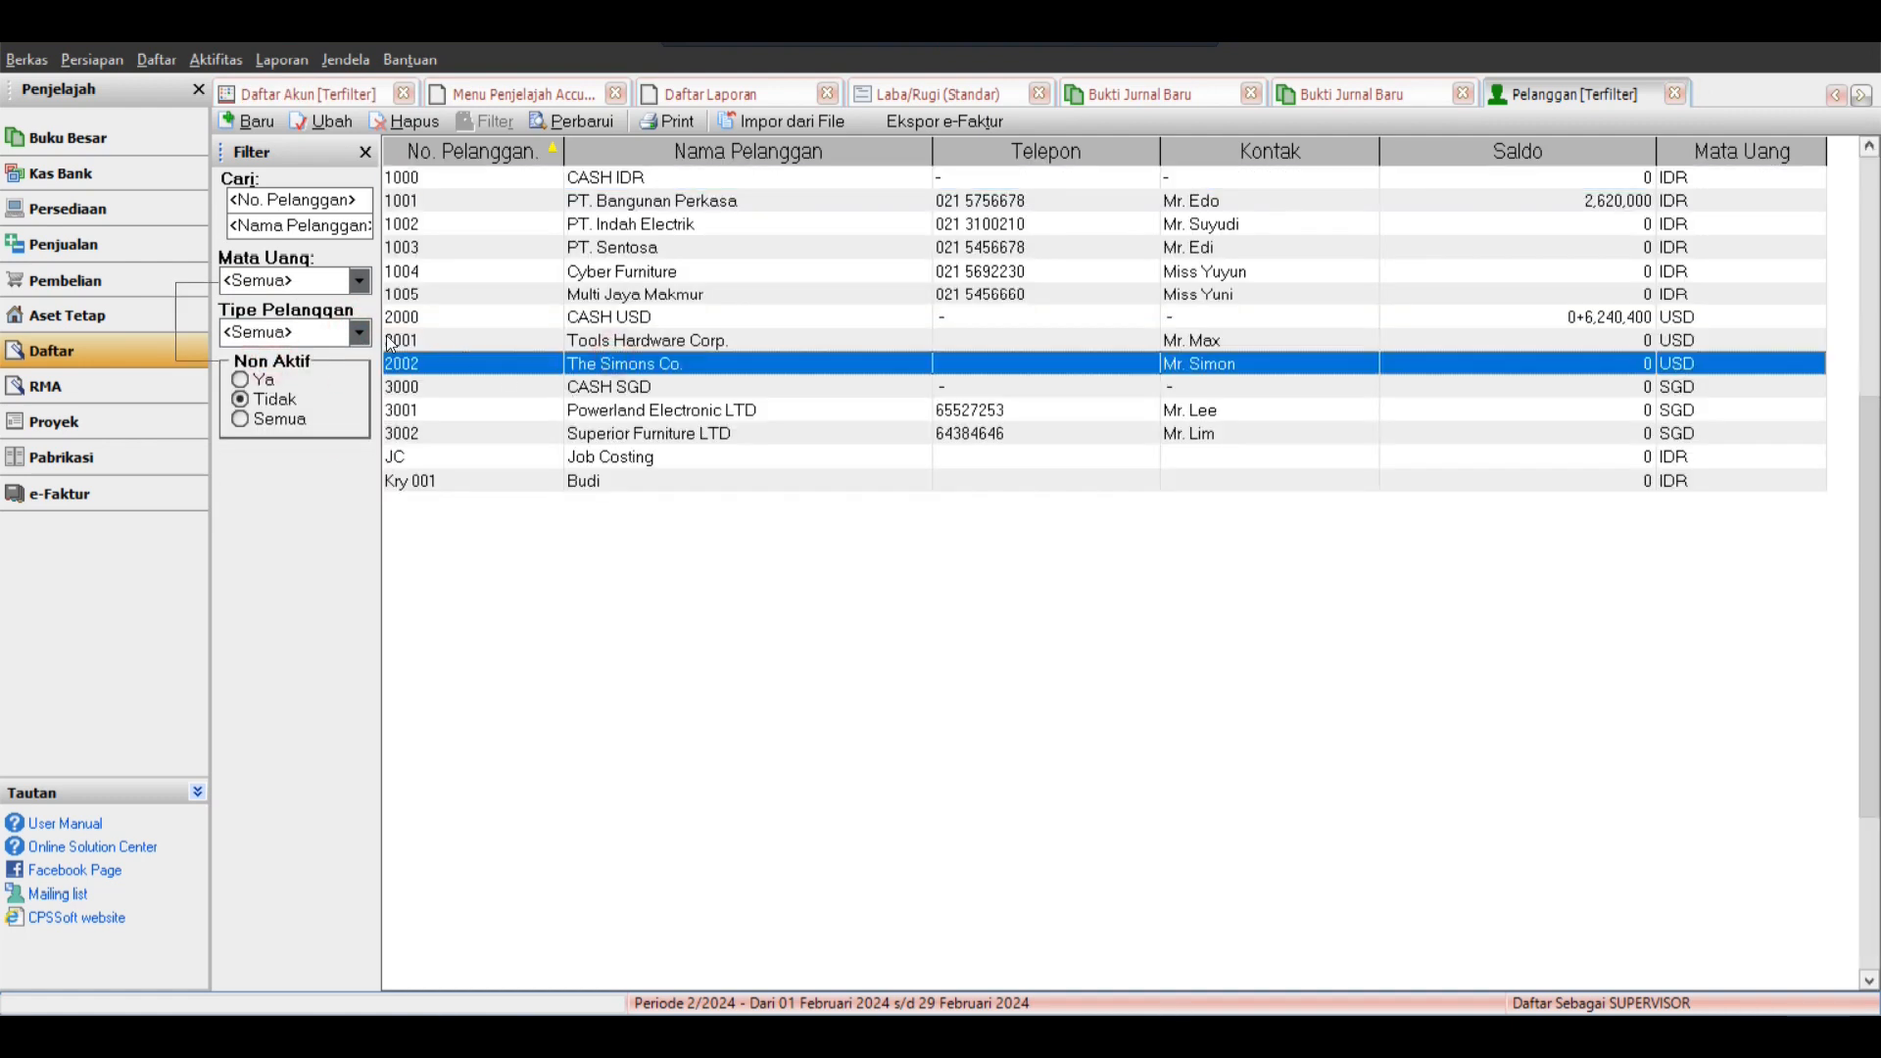
# Close the customer list and the last of the two open Bukti Jurnal Baru forms.
pyautogui.click(1676, 93)
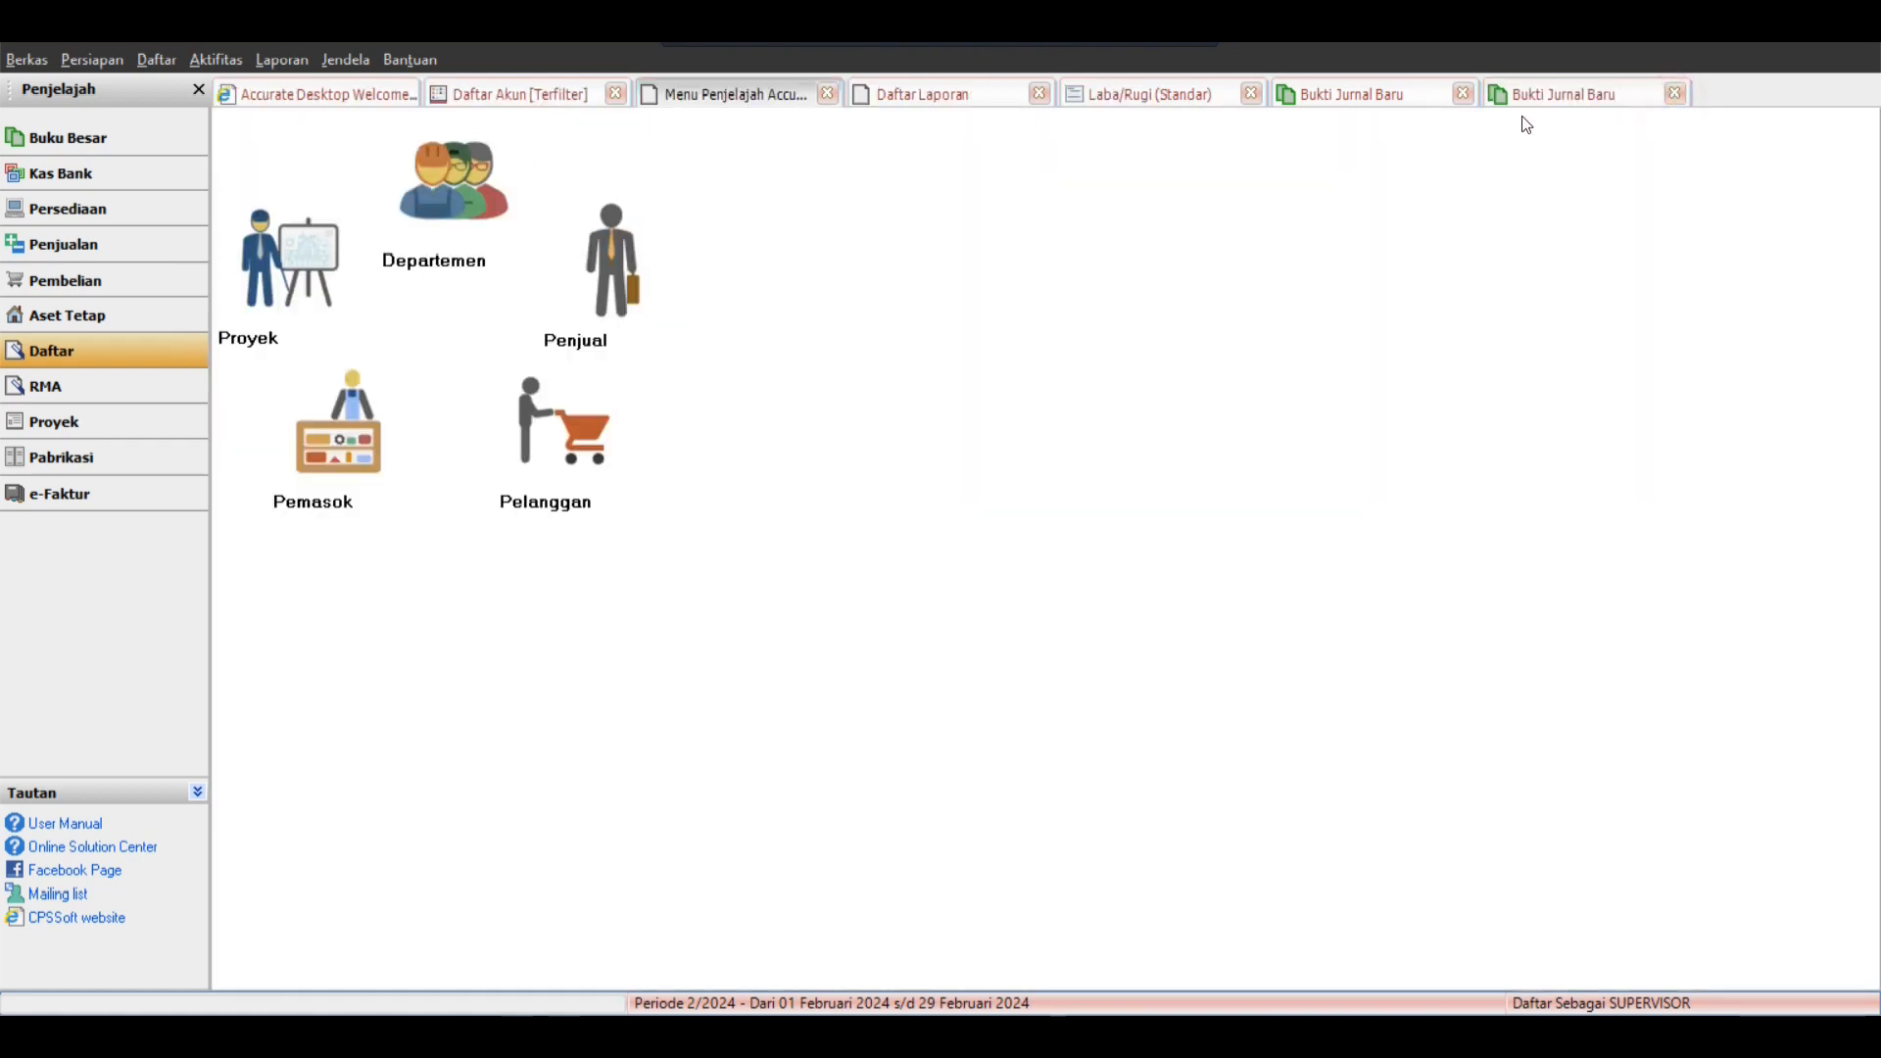
pyautogui.click(1580, 95)
pyautogui.click(1676, 93)
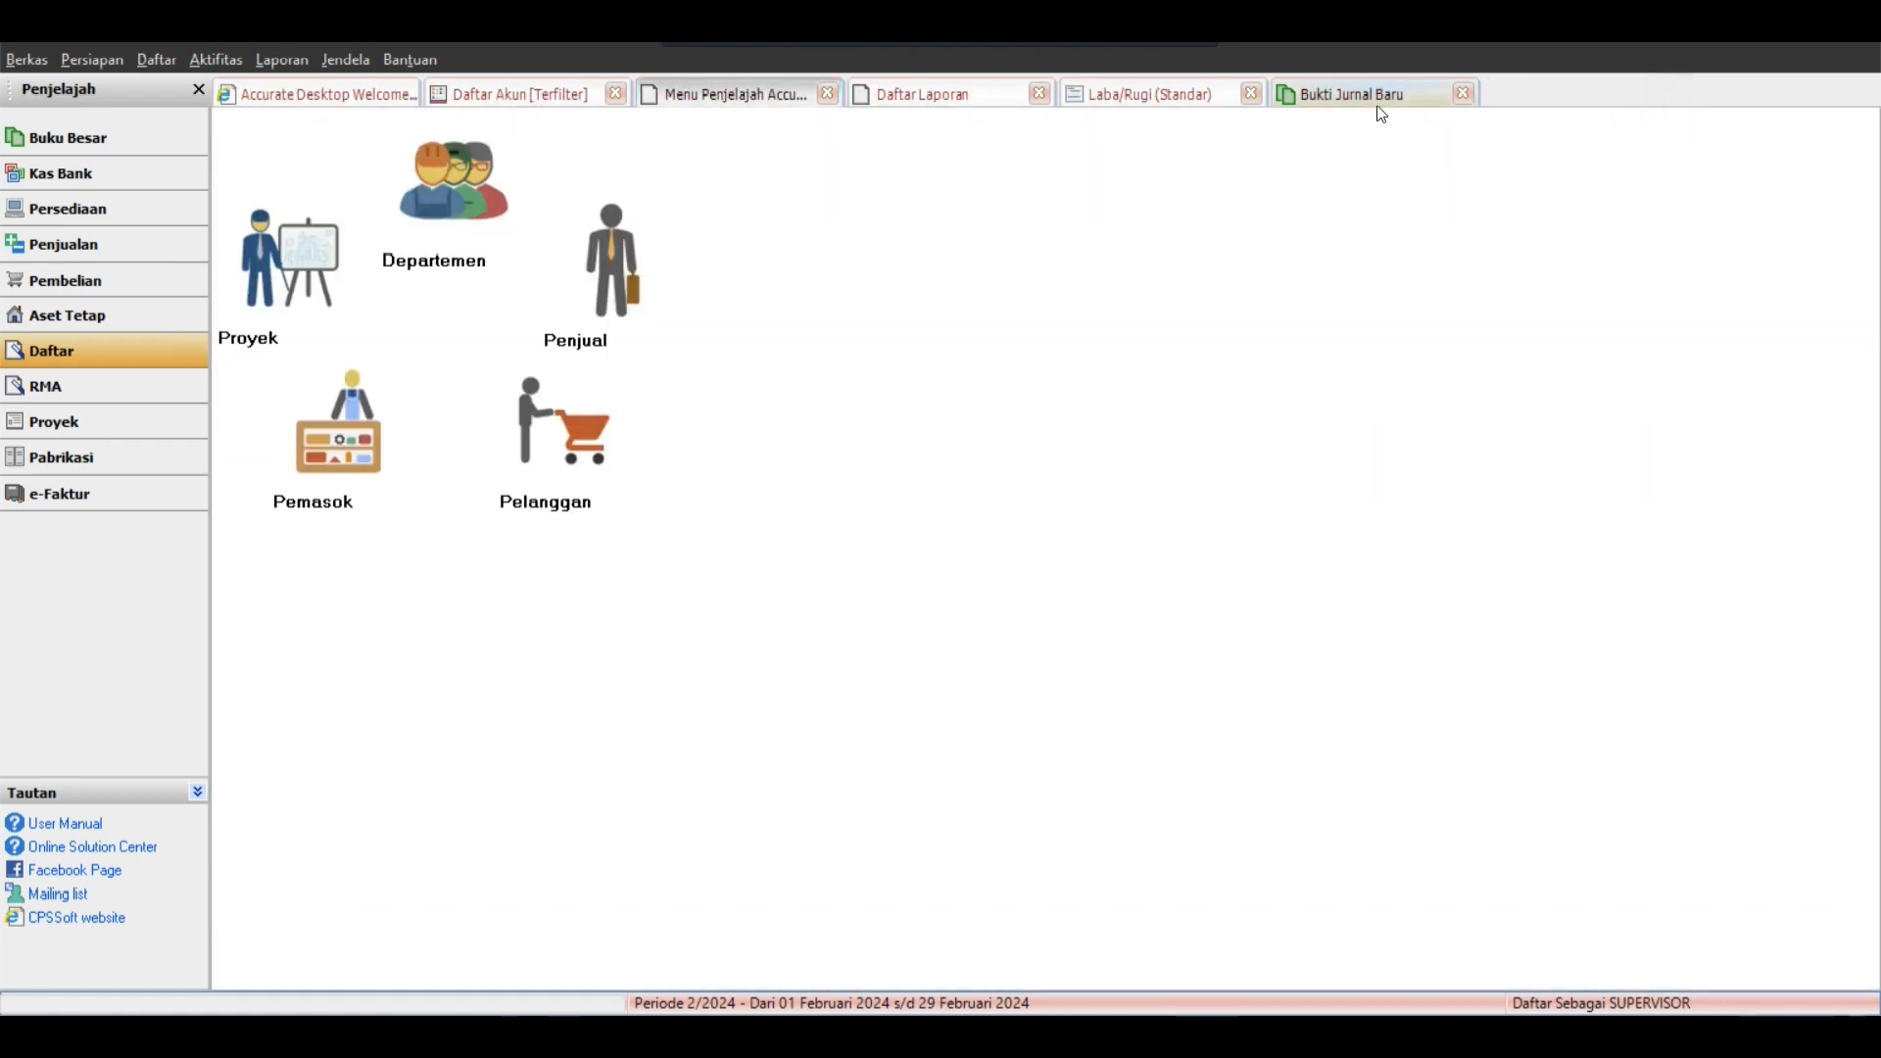
# Open the new journal voucher and describe it as "Kasbon Karyawan atas nama" followed by the employee's name.
pyautogui.click(1377, 98)
pyautogui.click(404, 294)
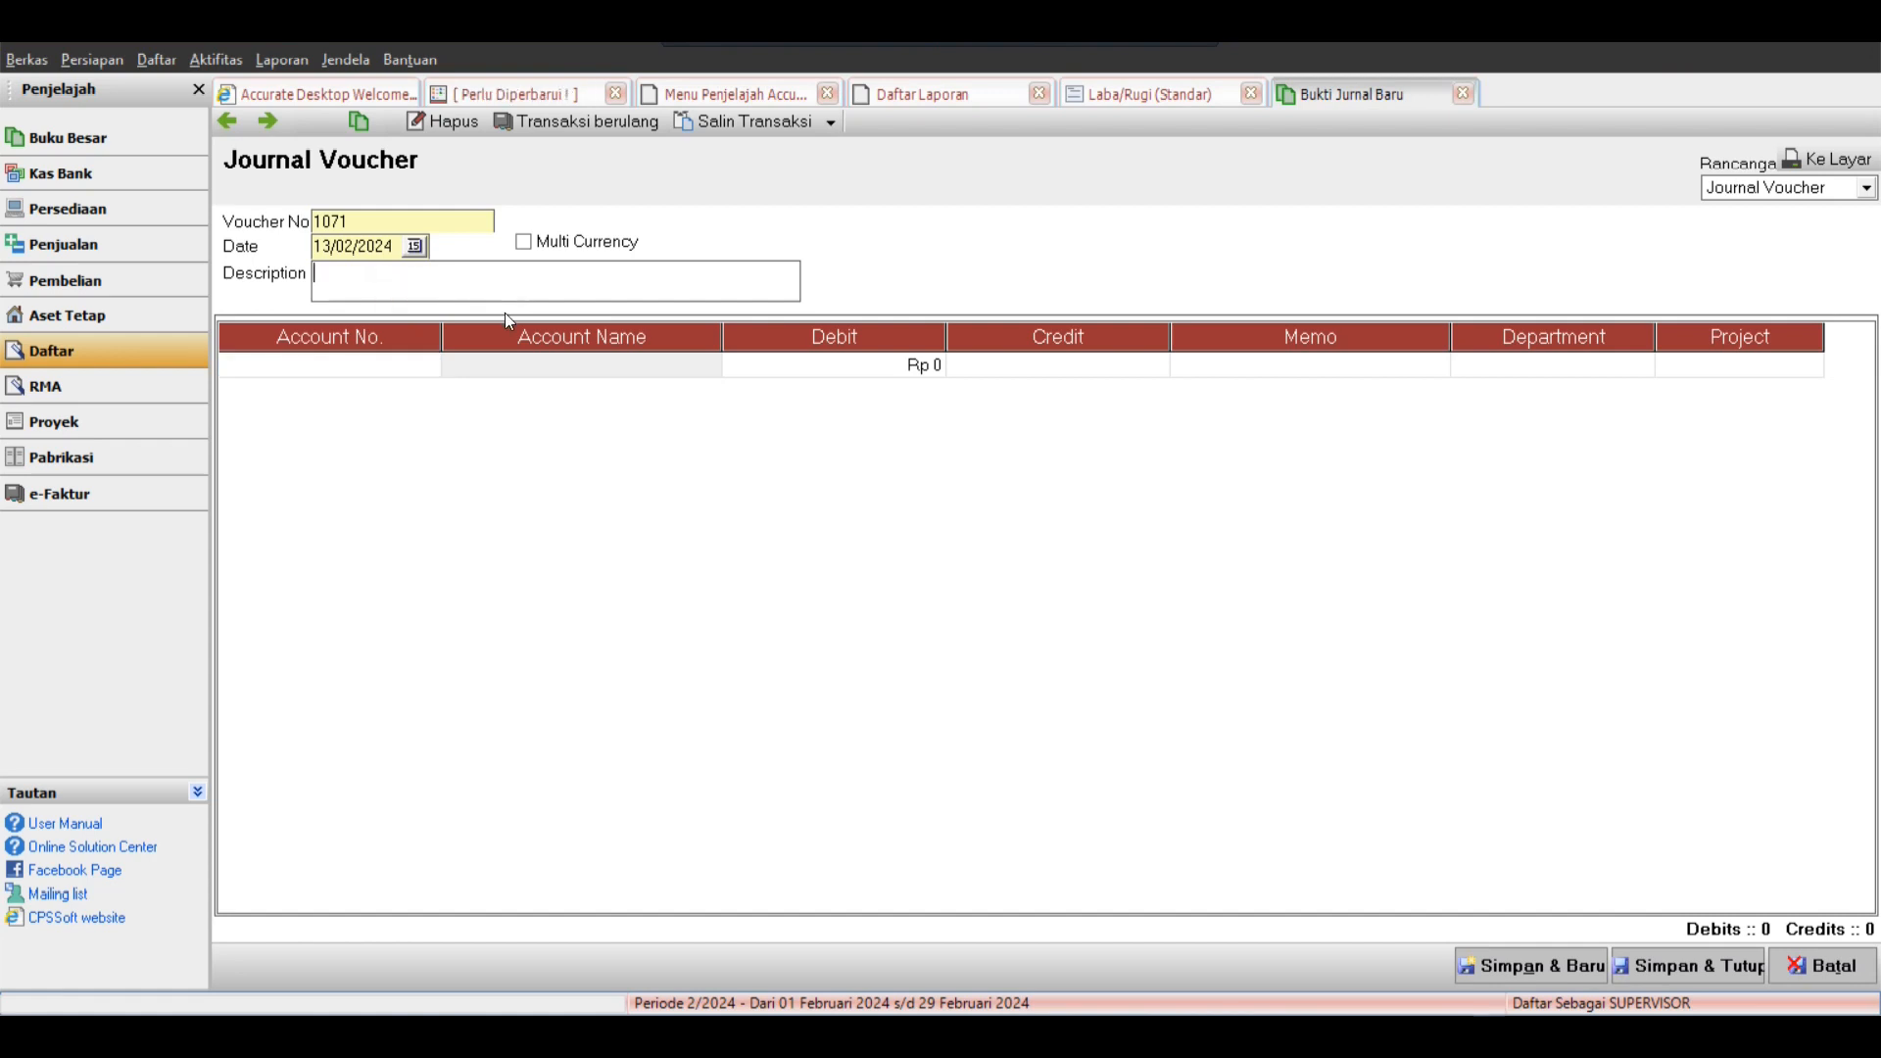
pyautogui.write('Kasbon Karuaw')
pyautogui.press('BackSpace')
pyautogui.press('BackSpace')
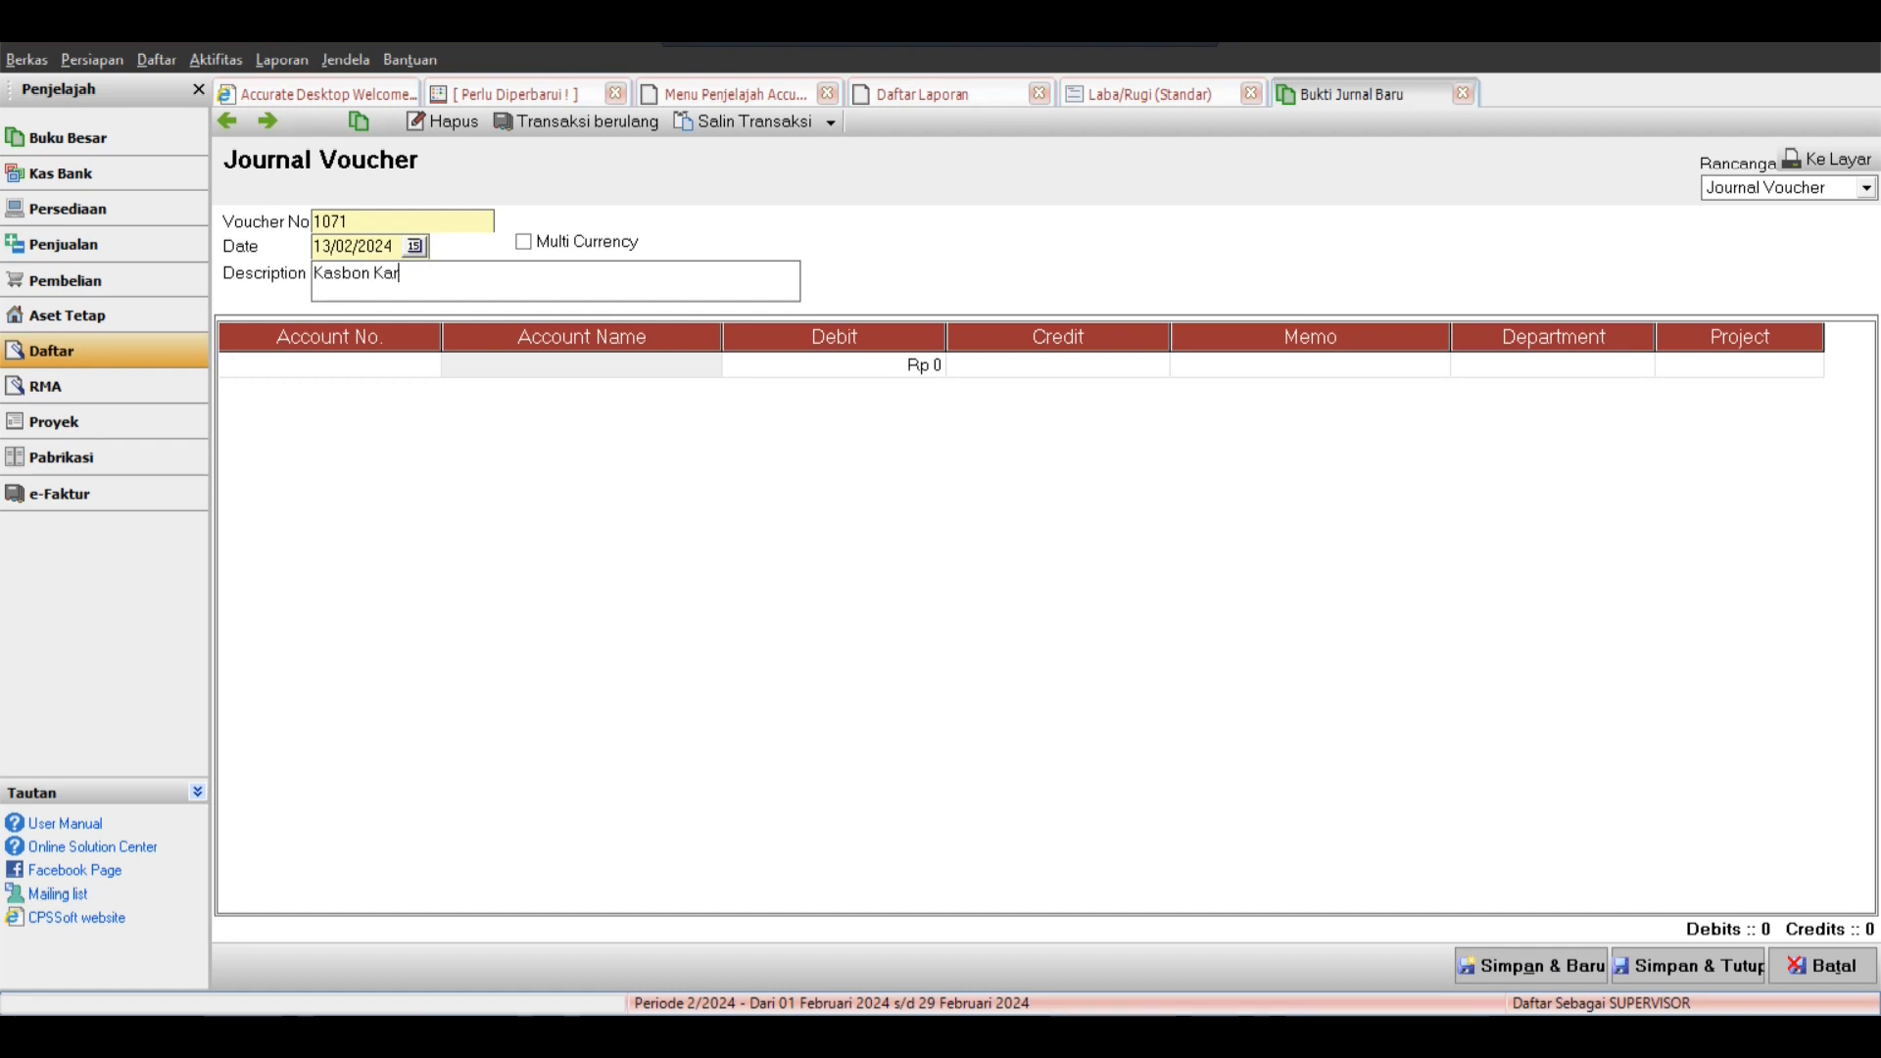
pyautogui.write('yawan atas nama ')
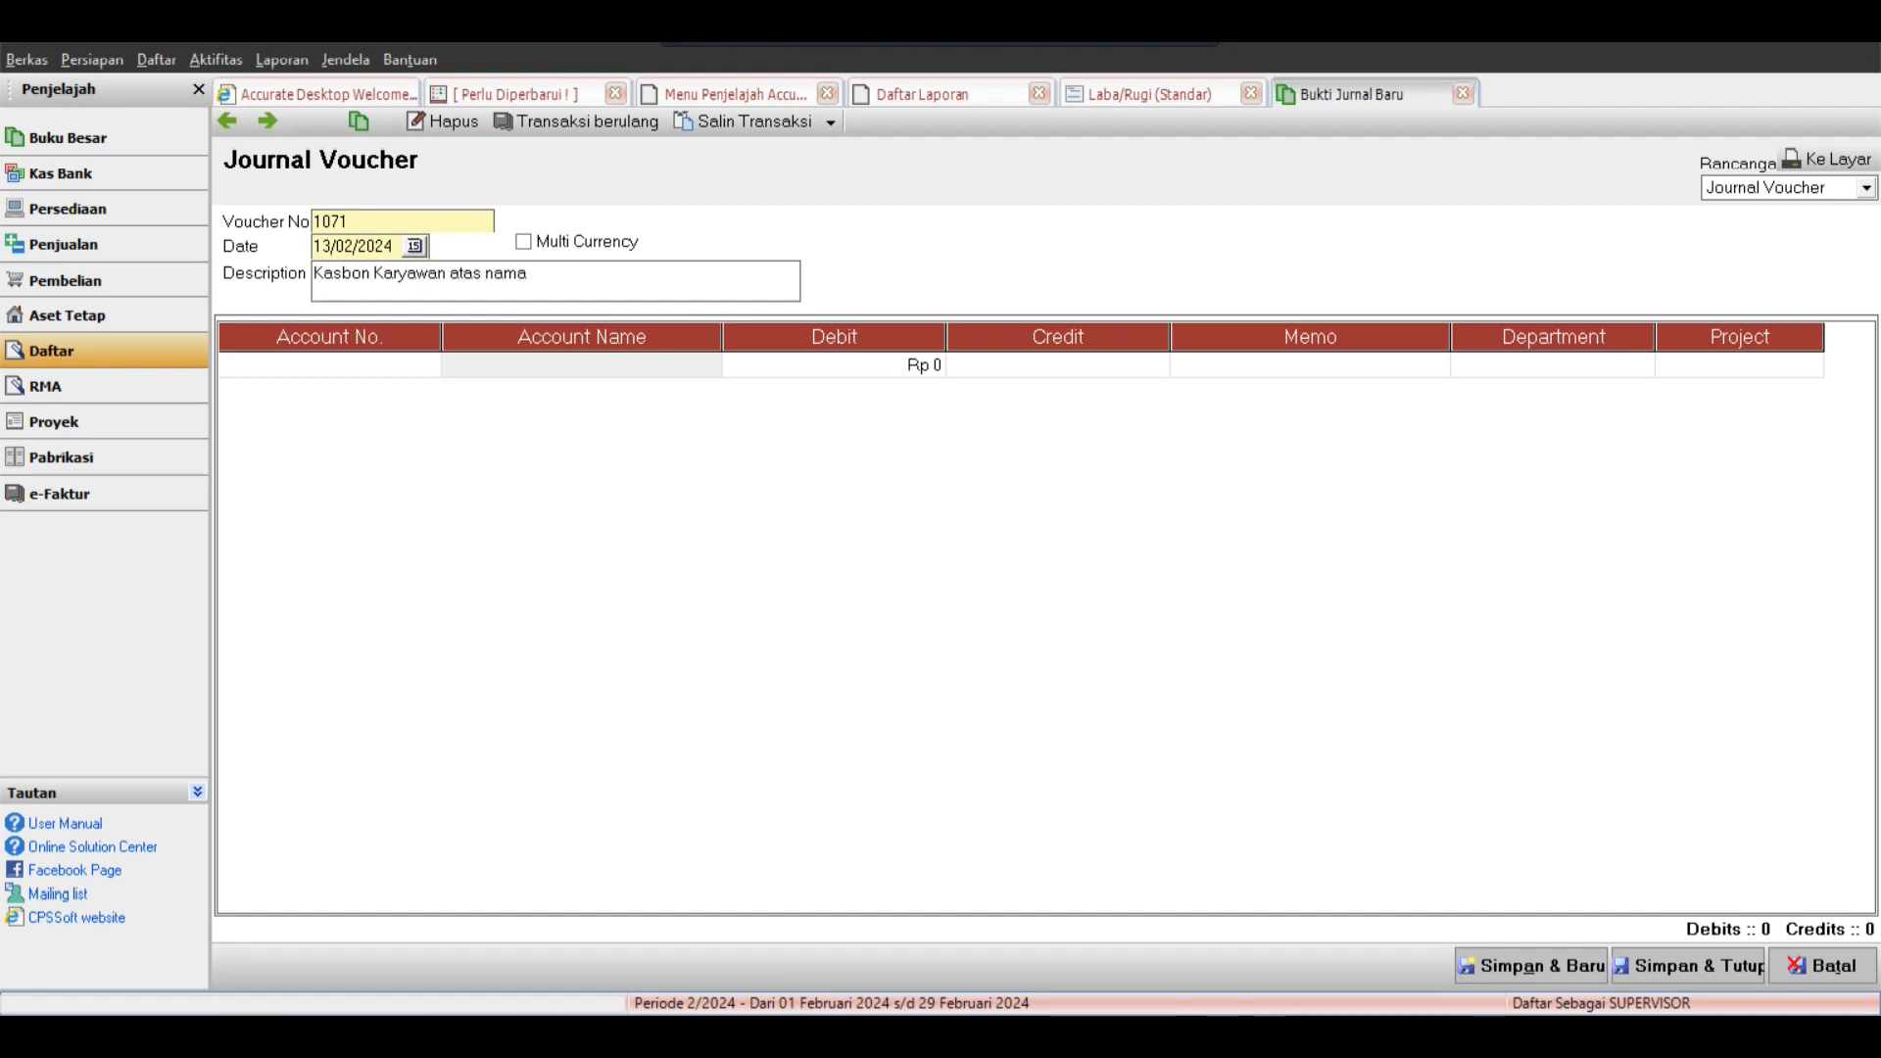
pyautogui.write('Budi')
pyautogui.click(533, 392)
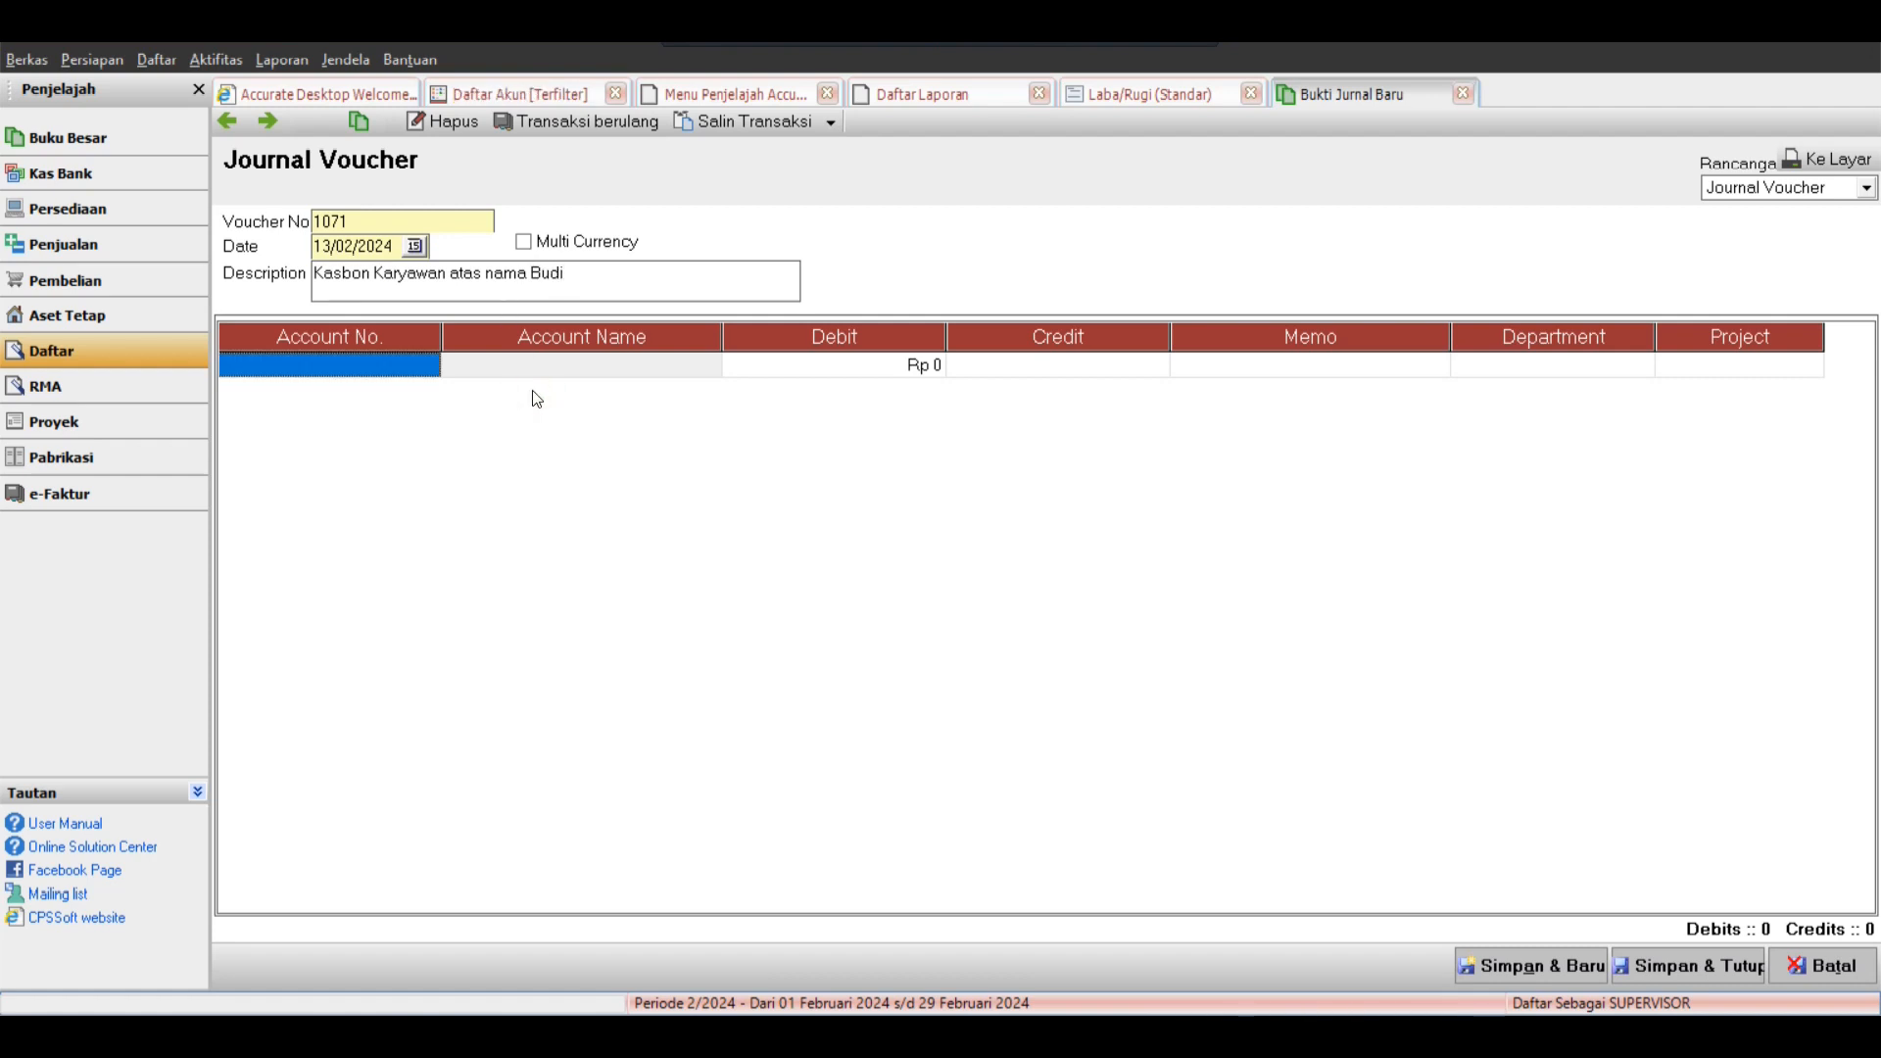
pyautogui.write('piu')
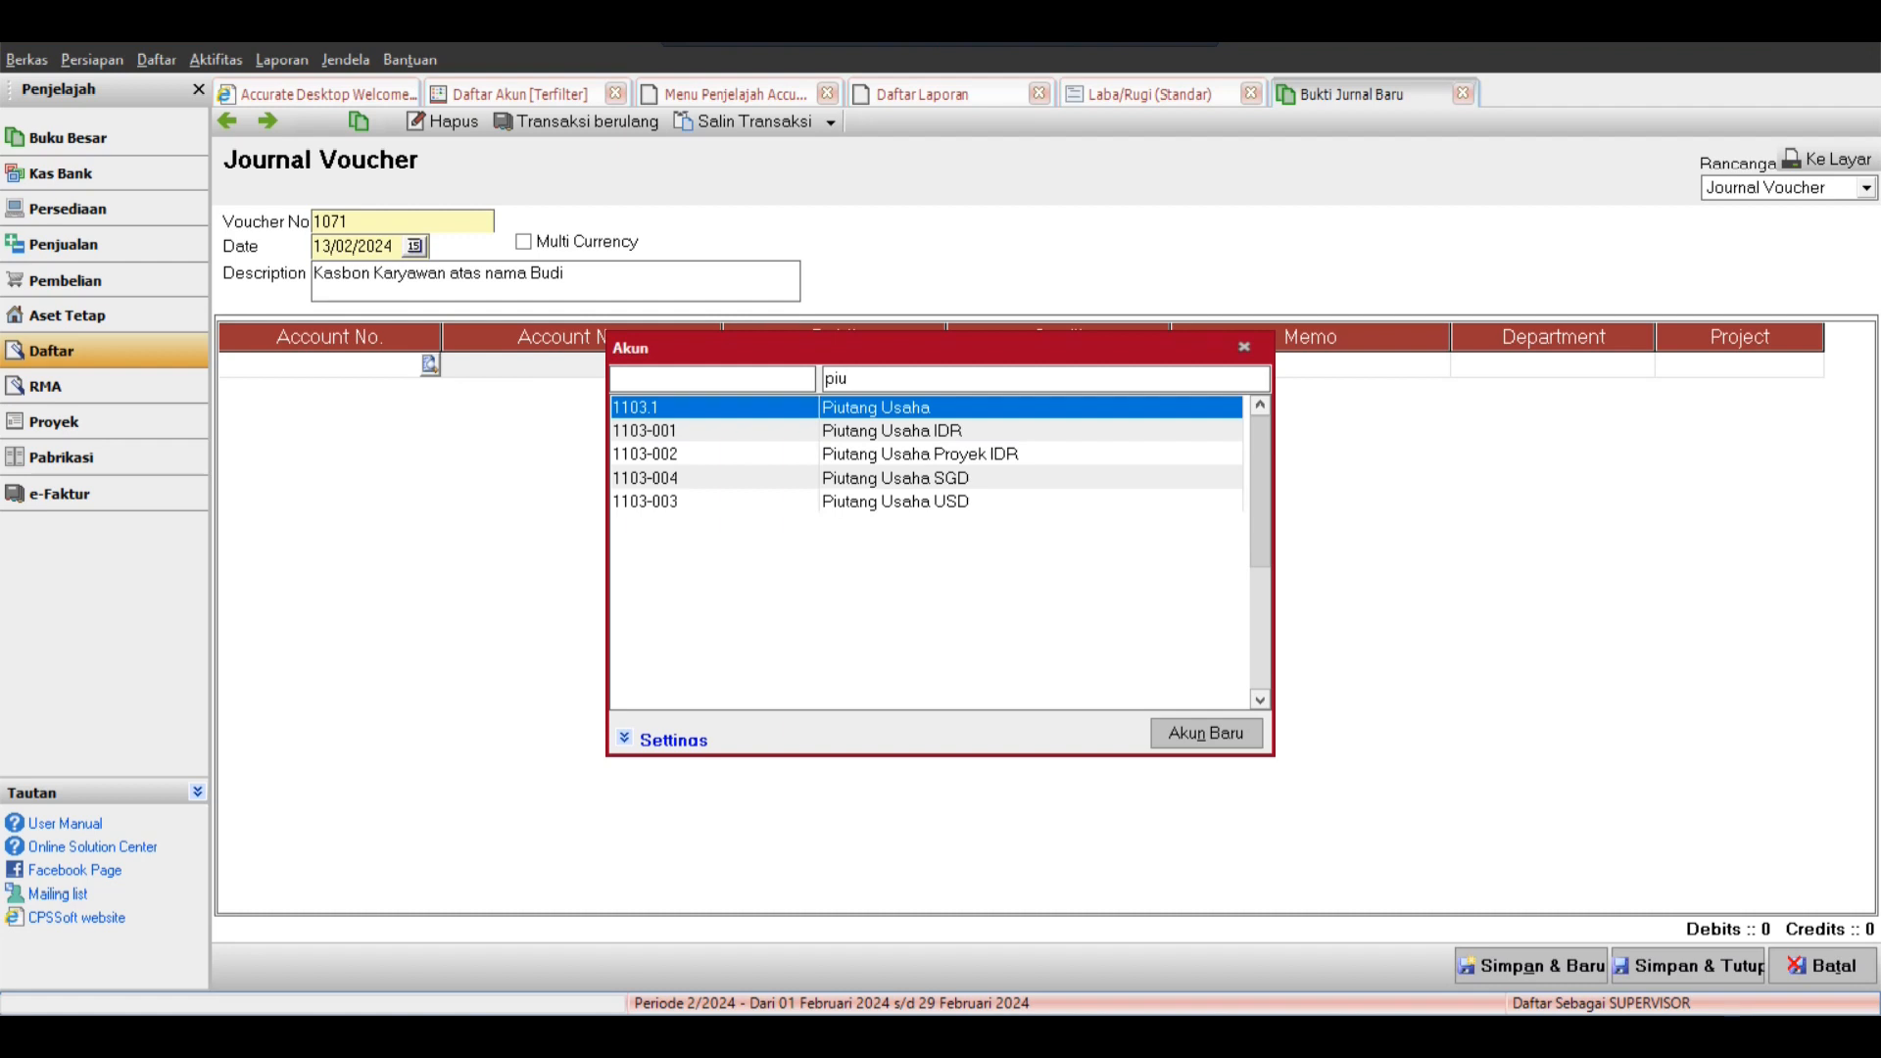
pyautogui.press('Down')
pyautogui.press('Down')
pyautogui.press('Down')
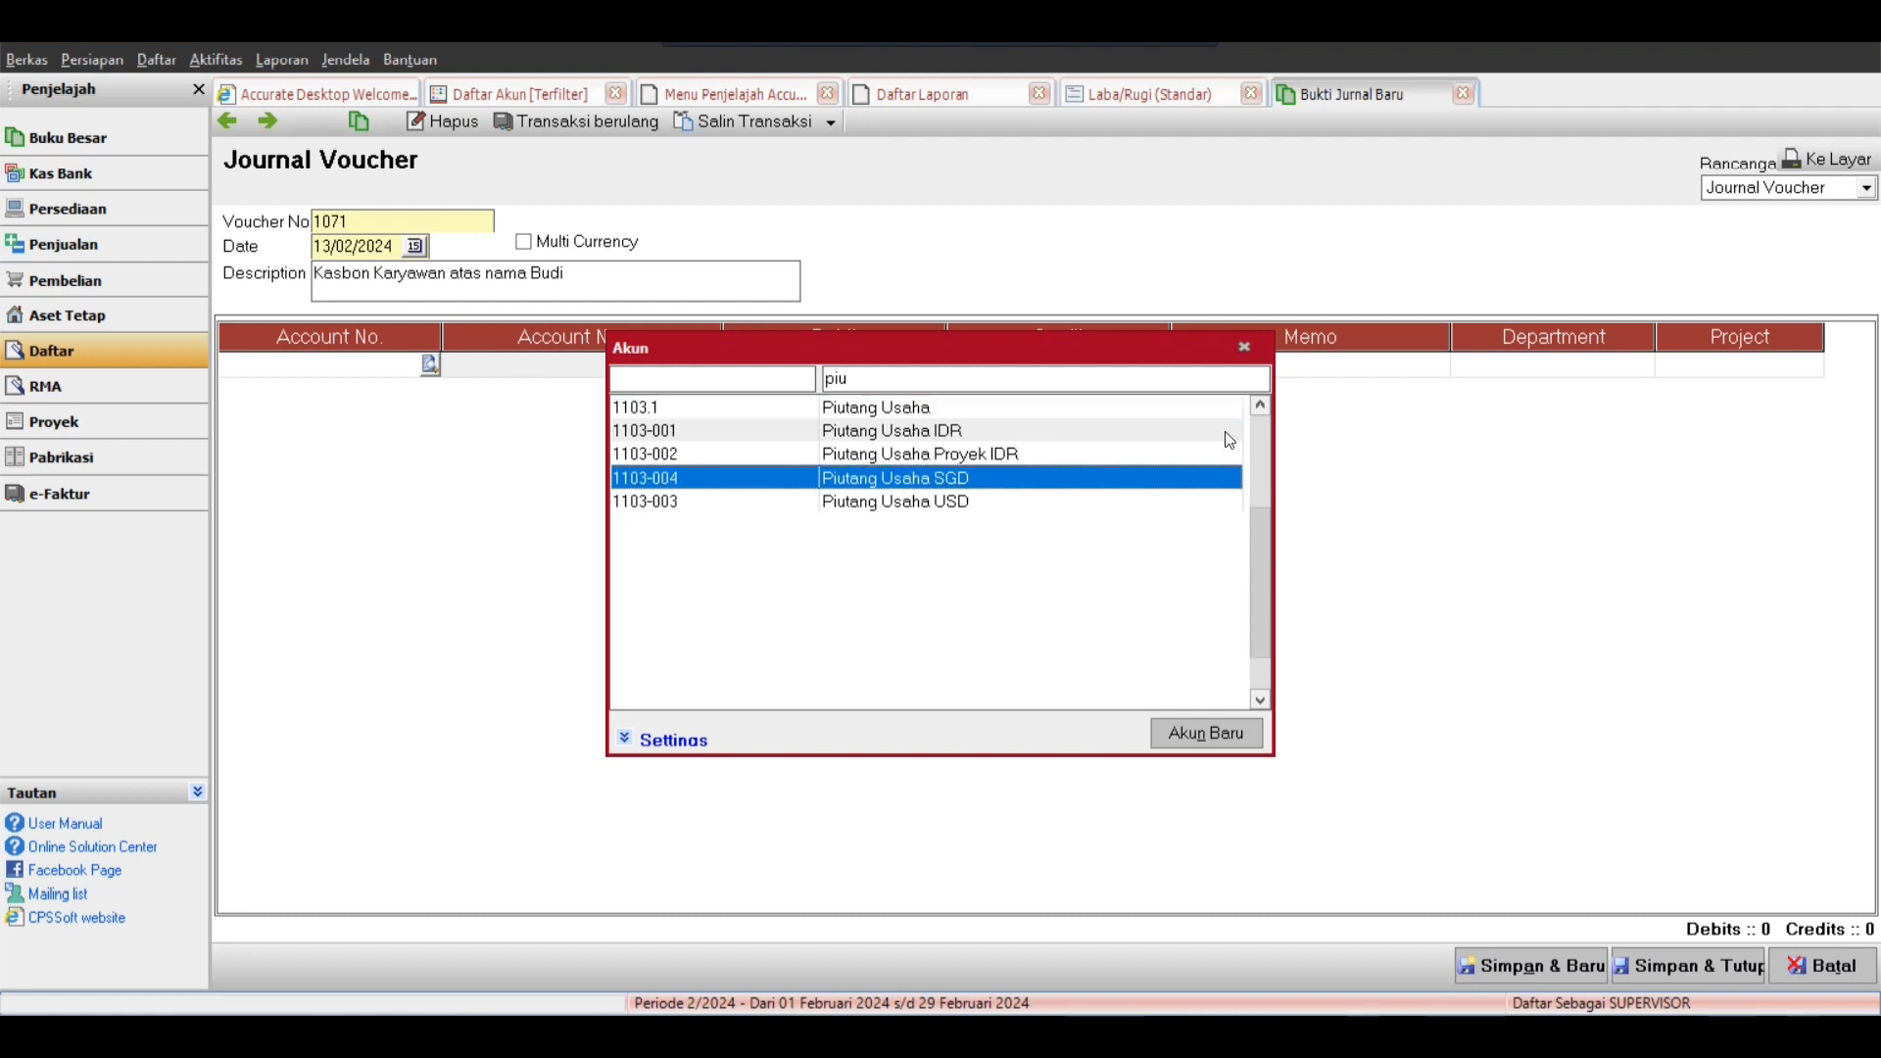
pyautogui.click(1244, 347)
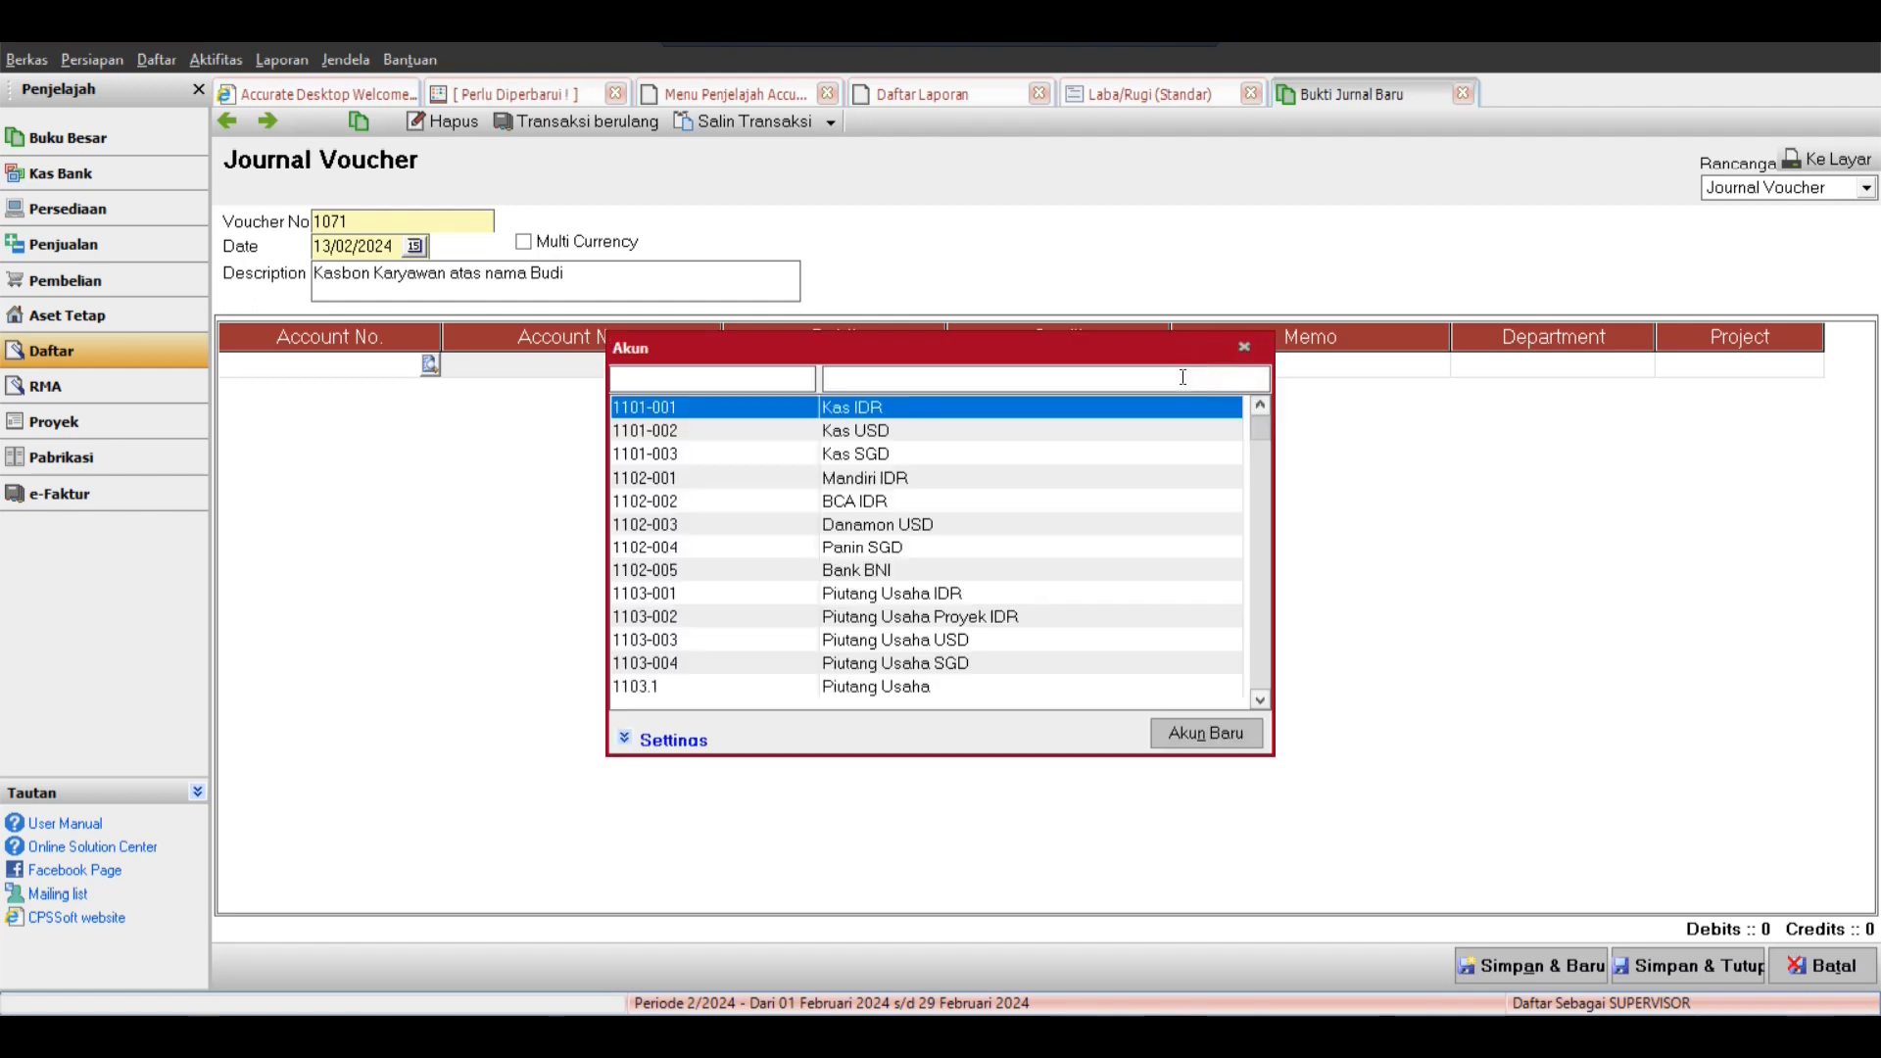
pyautogui.press('Escape')
pyautogui.click(1107, 379)
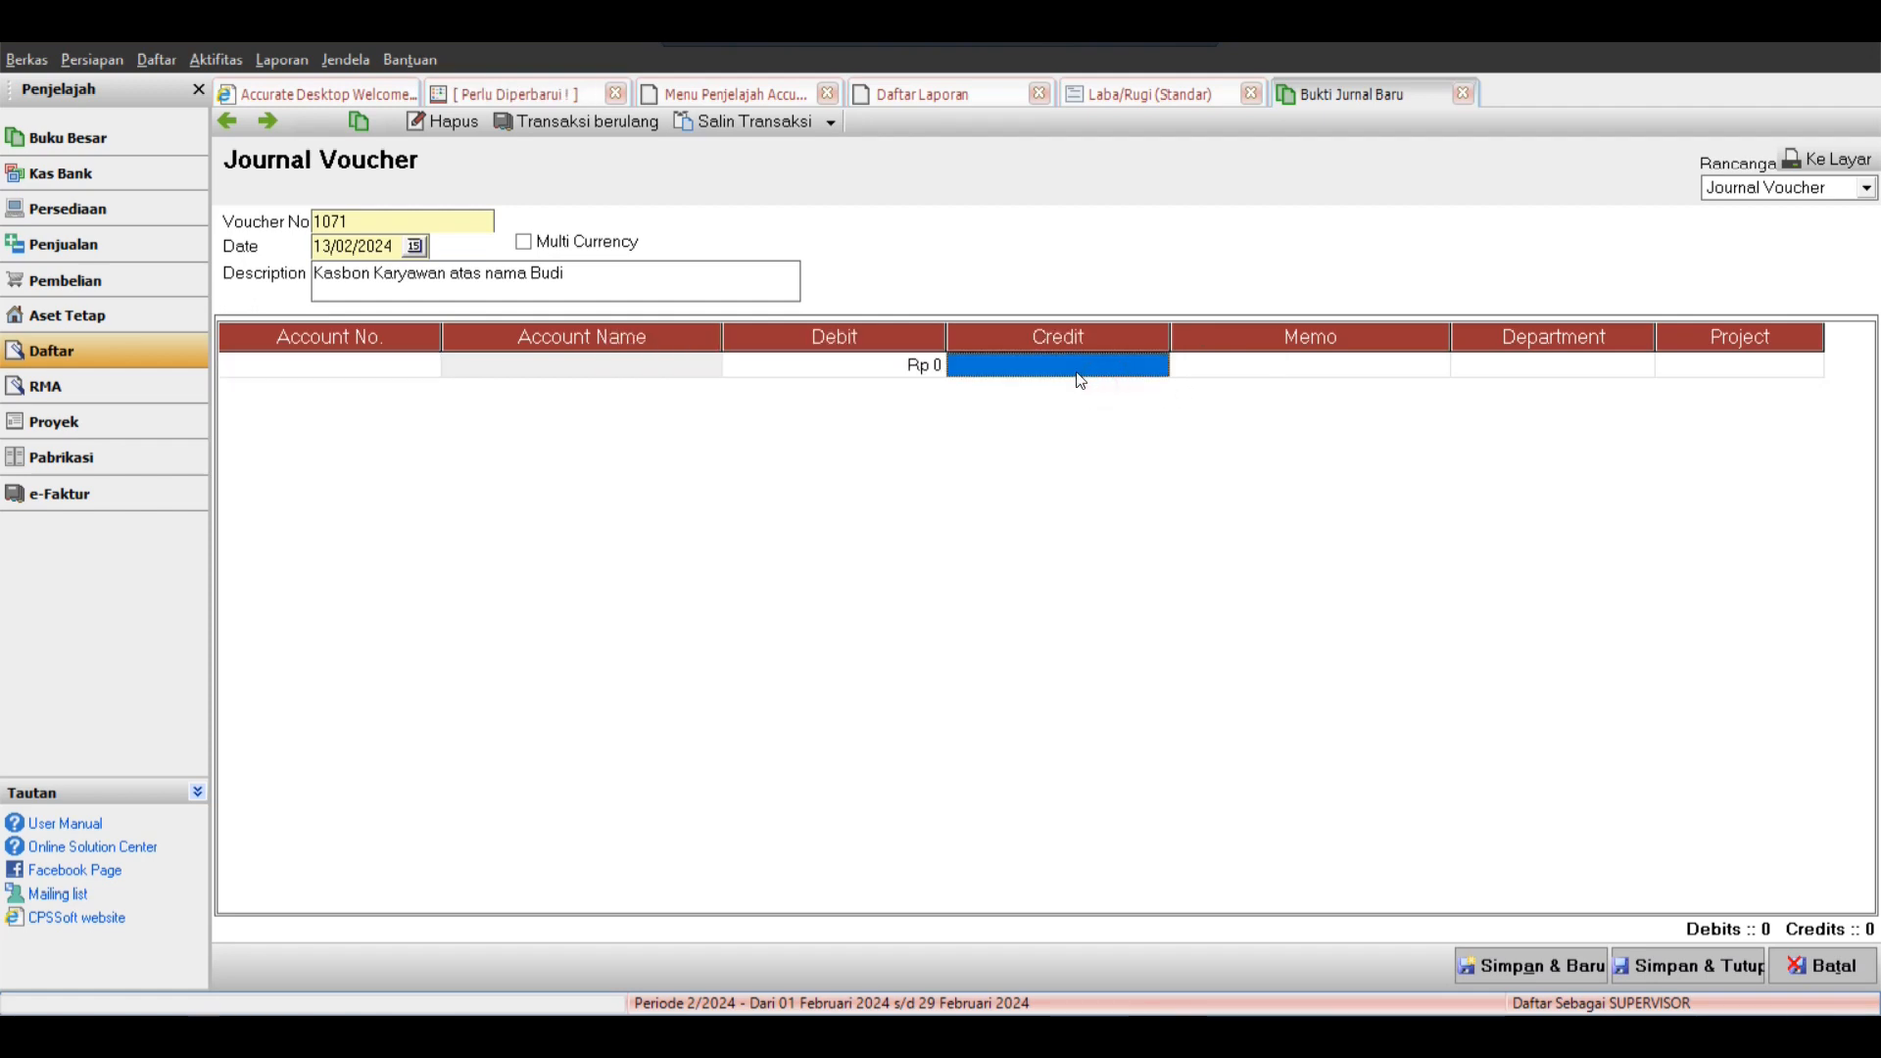
# Open the account list, filter it by type Akun Piutang and select account 1103.1 Piutang Usaha.
pyautogui.click(156, 58)
pyautogui.click(210, 113)
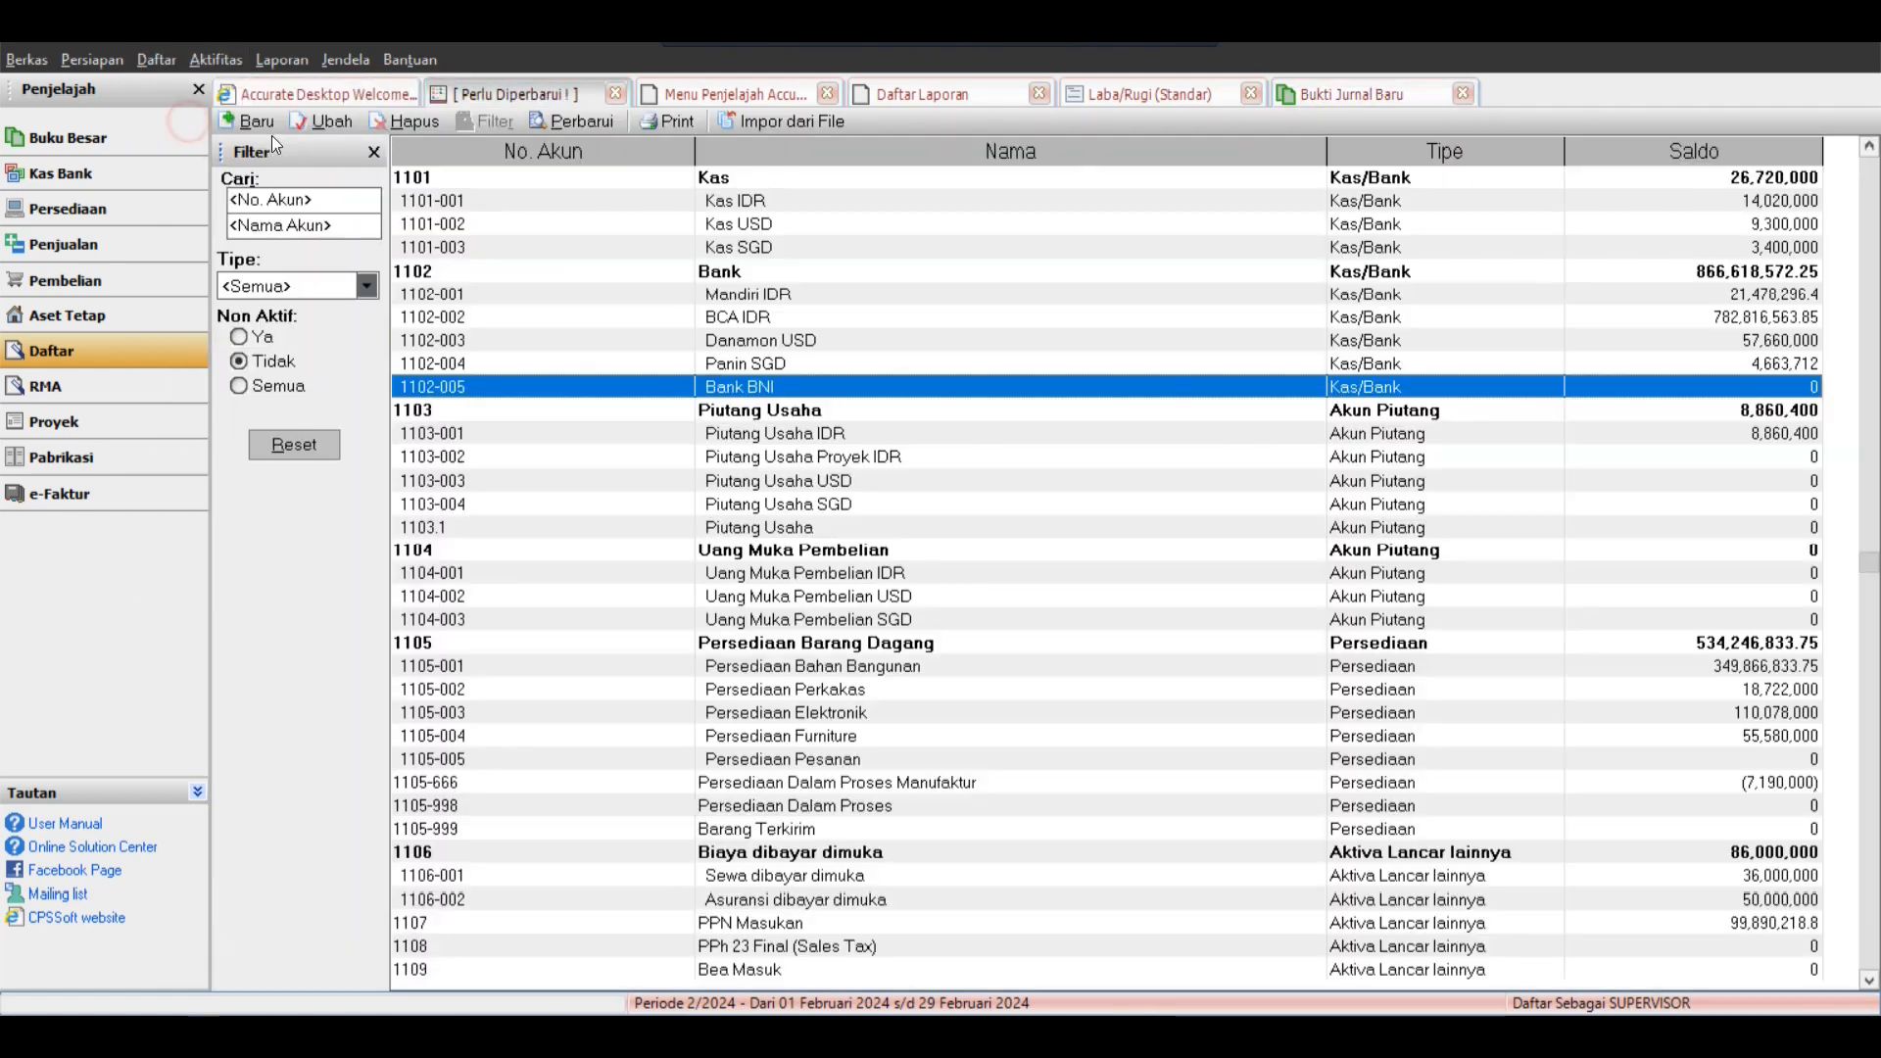
pyautogui.click(323, 285)
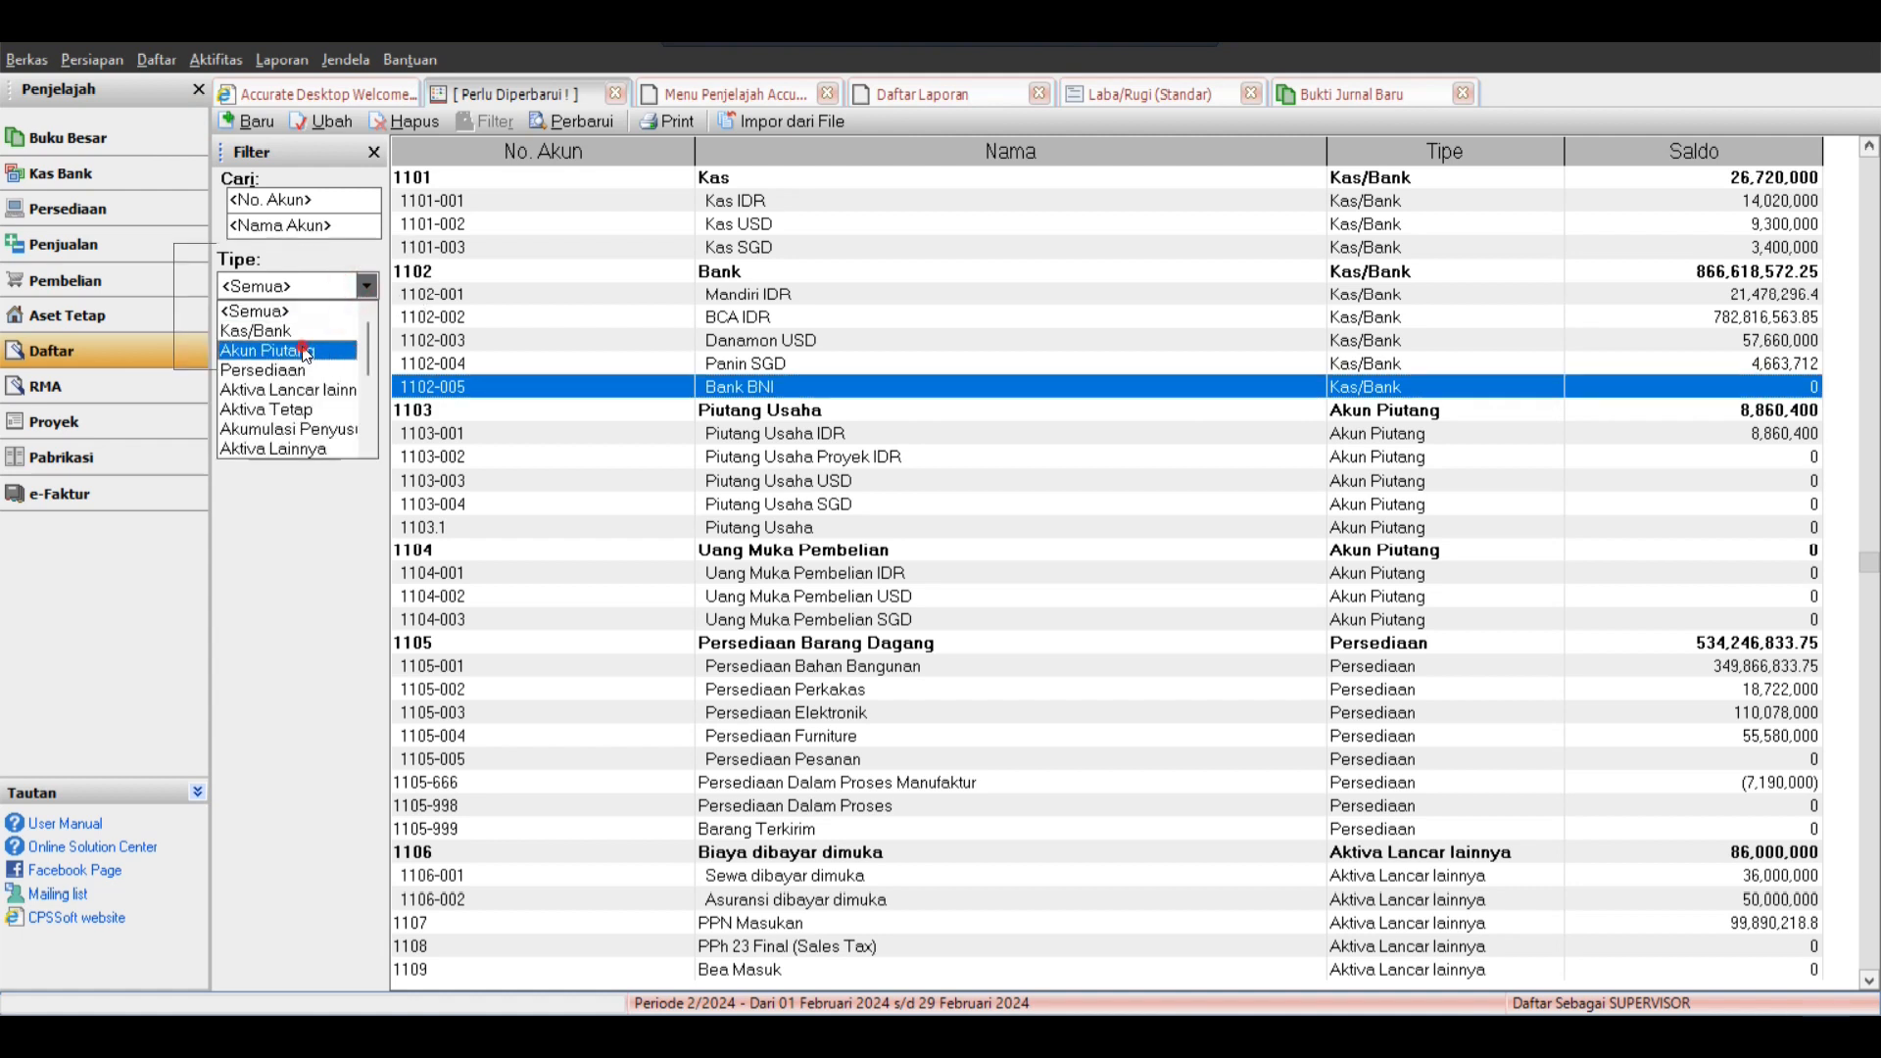
pyautogui.click(304, 350)
pyautogui.click(770, 340)
pyautogui.click(809, 275)
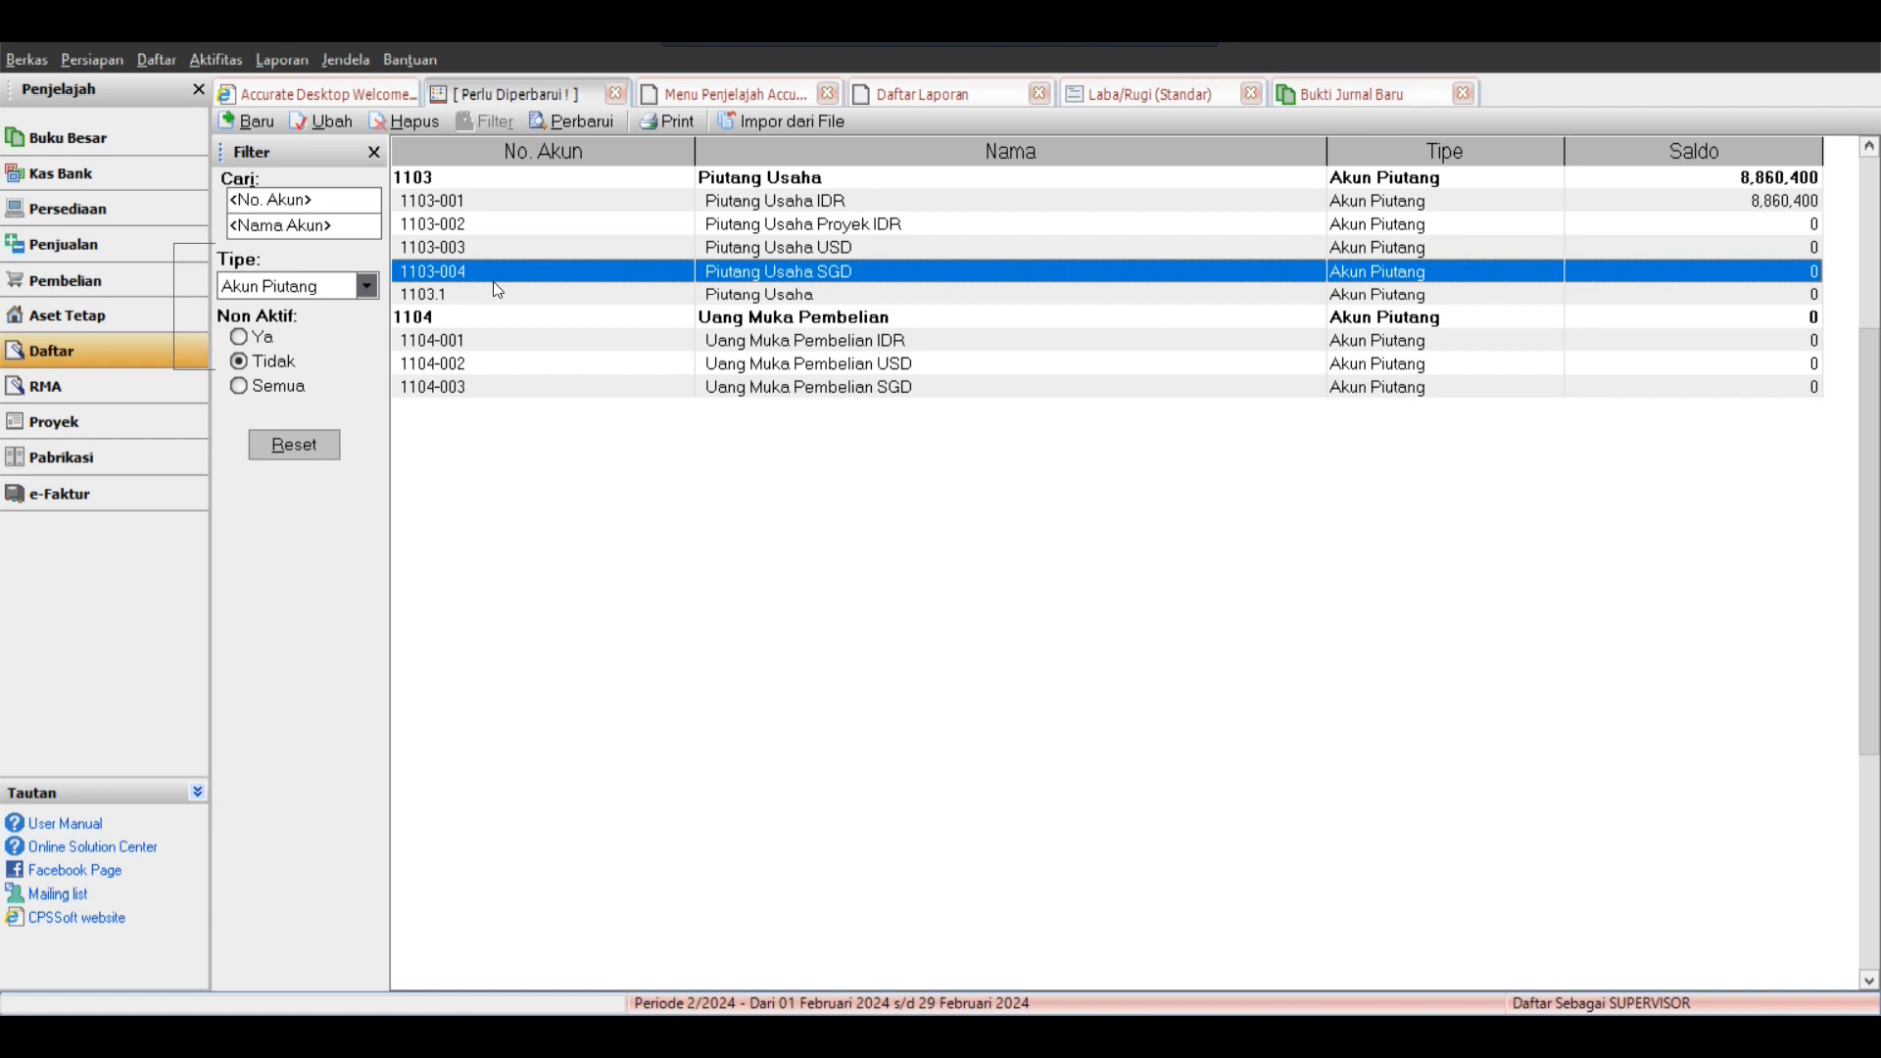
pyautogui.click(517, 298)
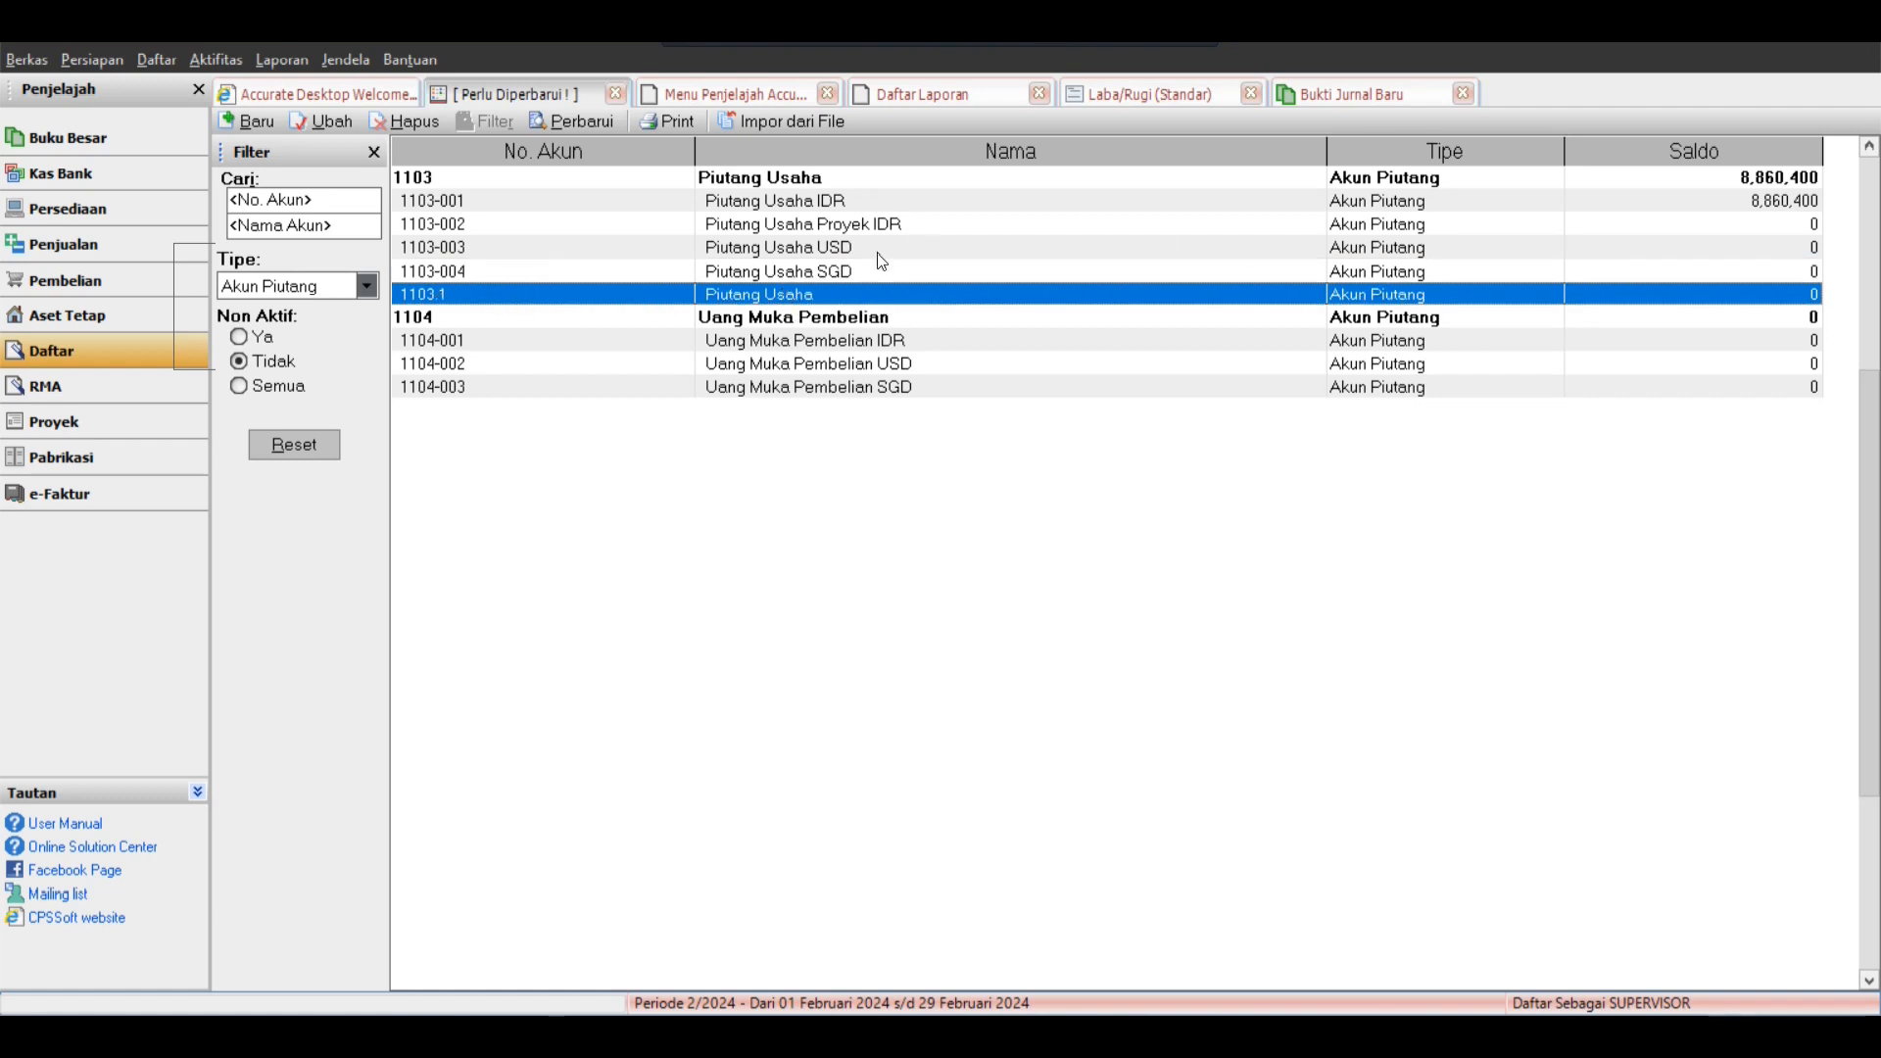
# Renumber account 1103.1 as 1103-005, rename it Piutang Karyawan, save it and refresh the account list.
pyautogui.doubleClick(472, 295)
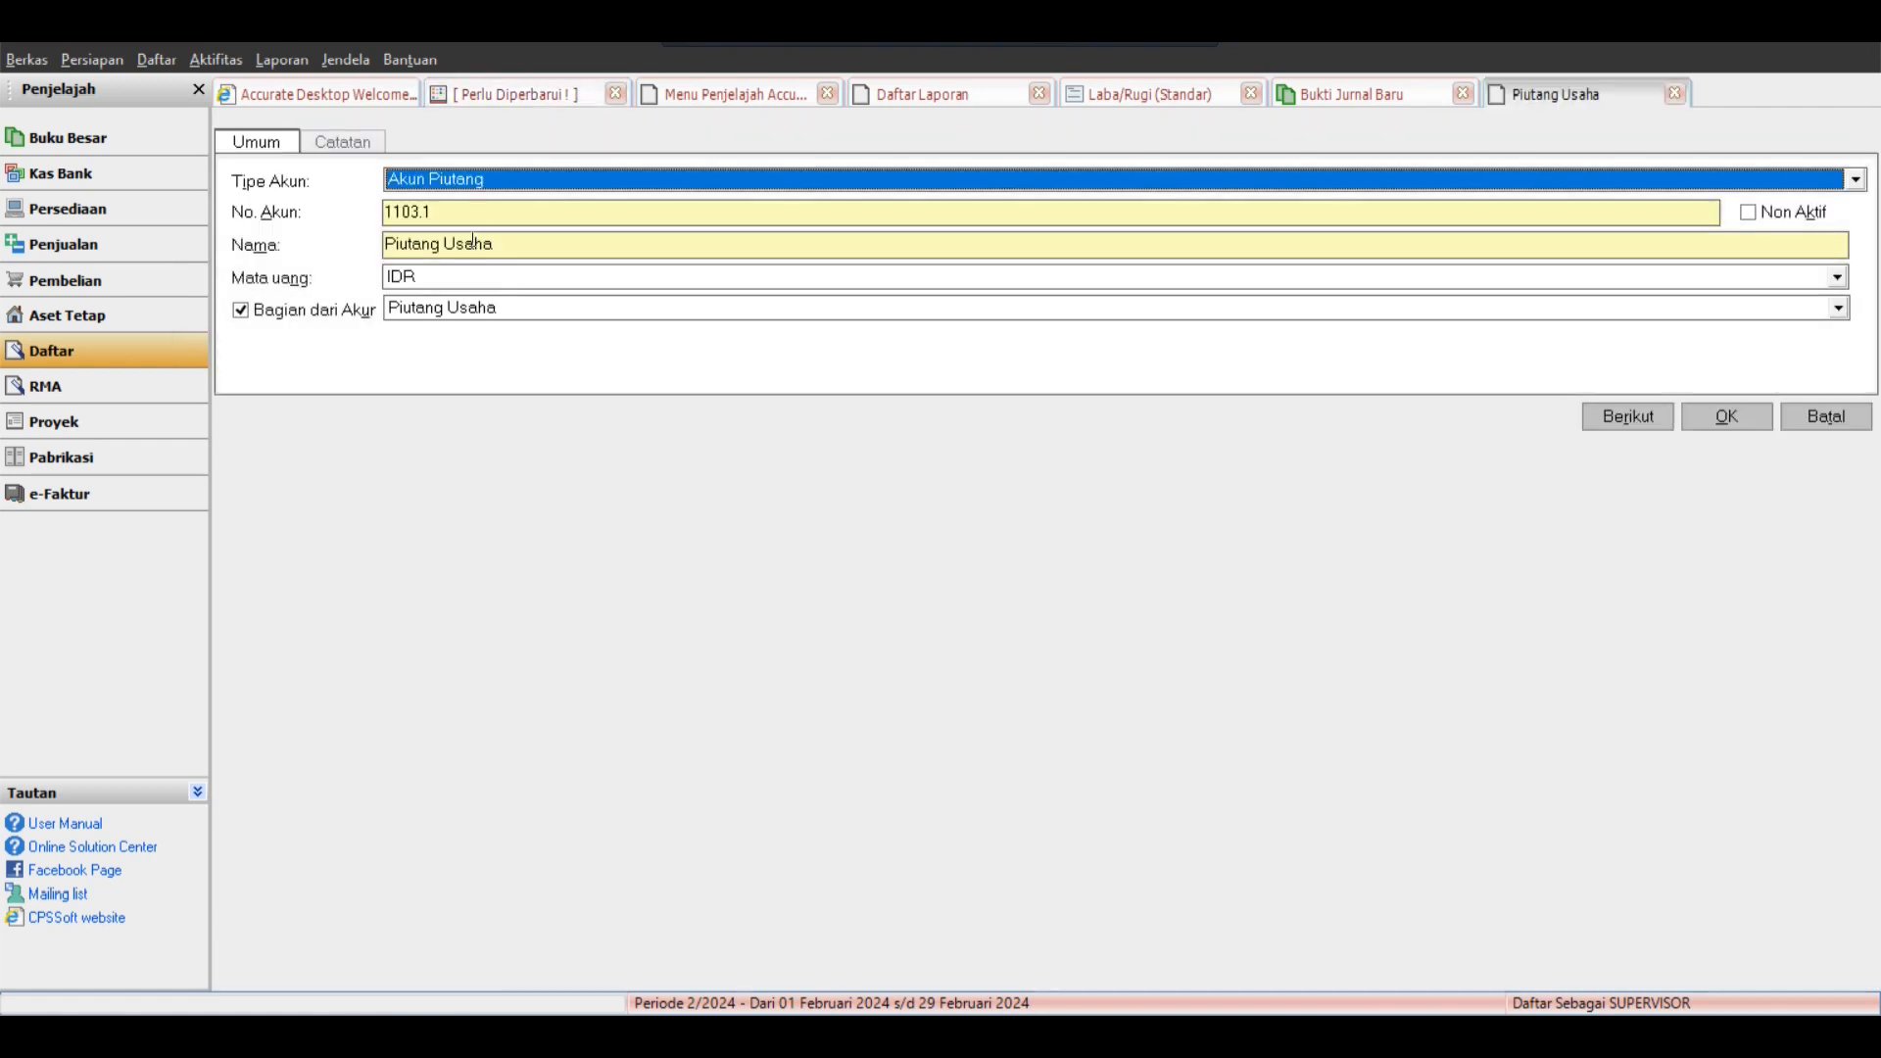
pyautogui.click(1824, 418)
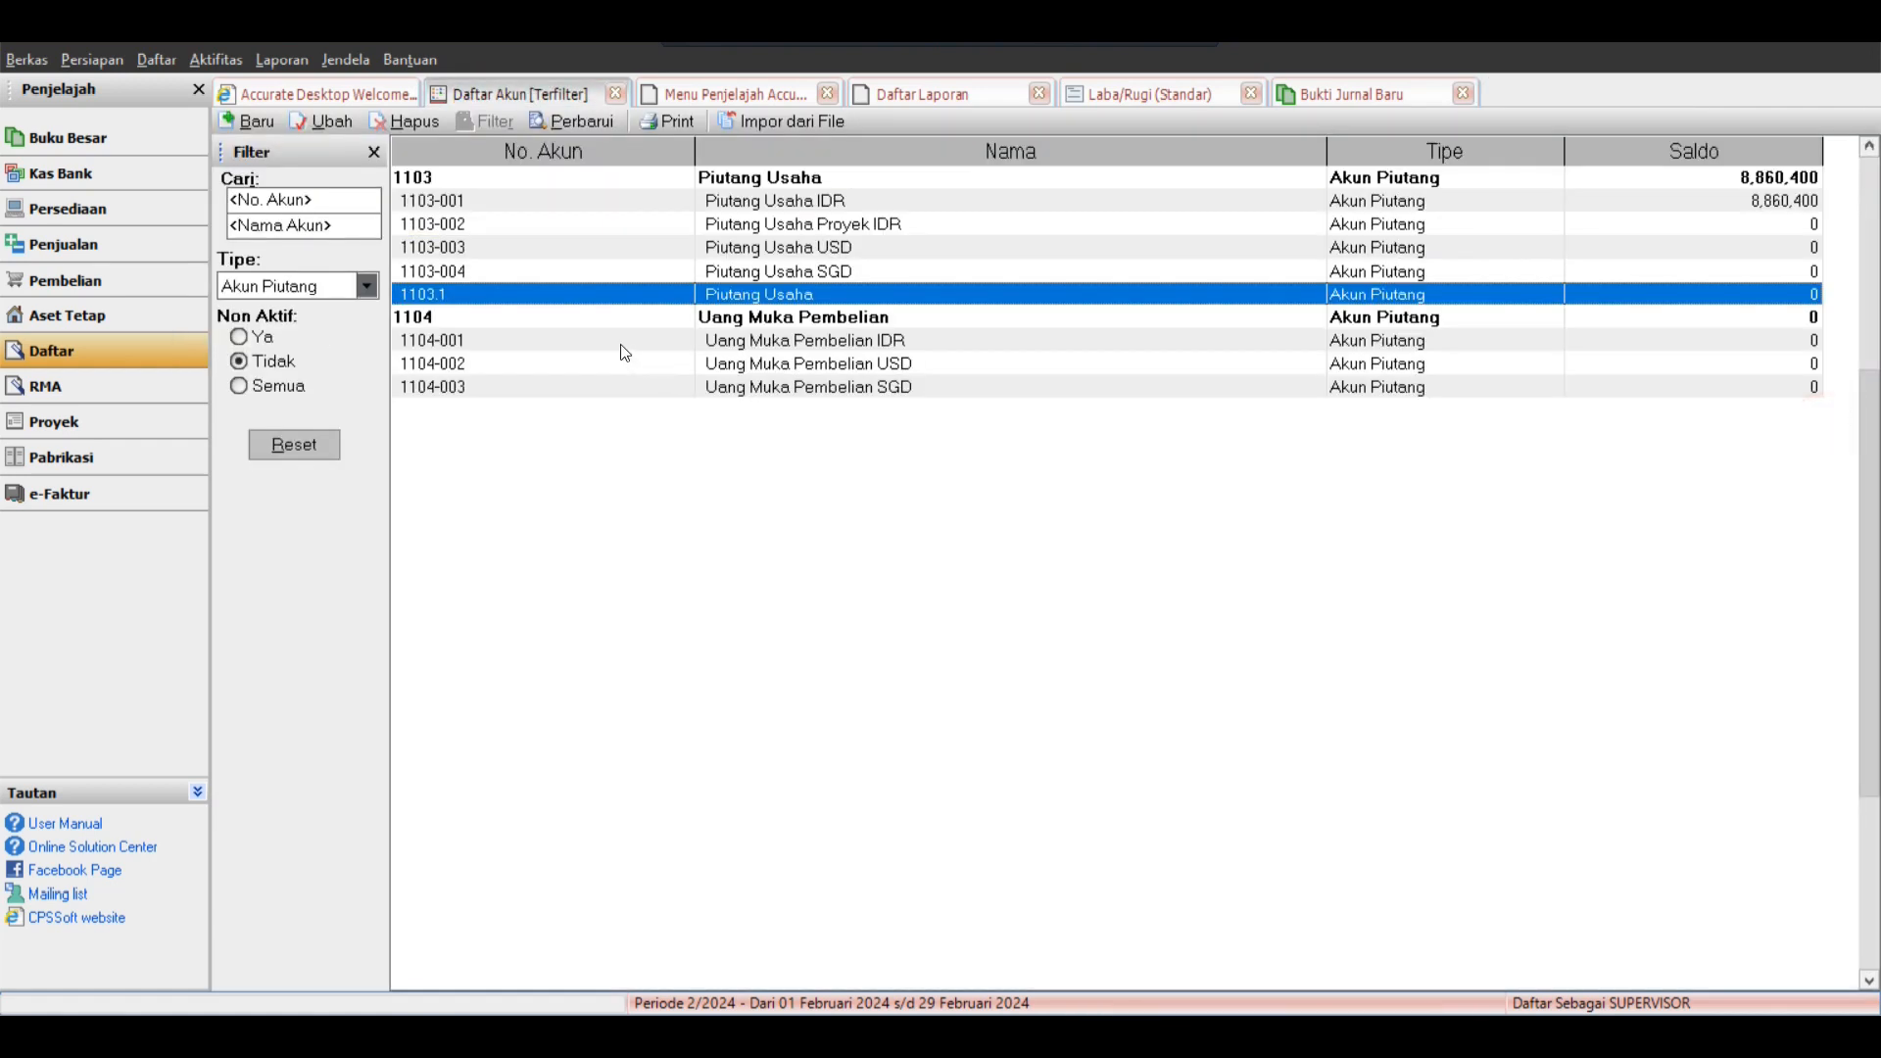
pyautogui.doubleClick(468, 293)
pyautogui.click(492, 211)
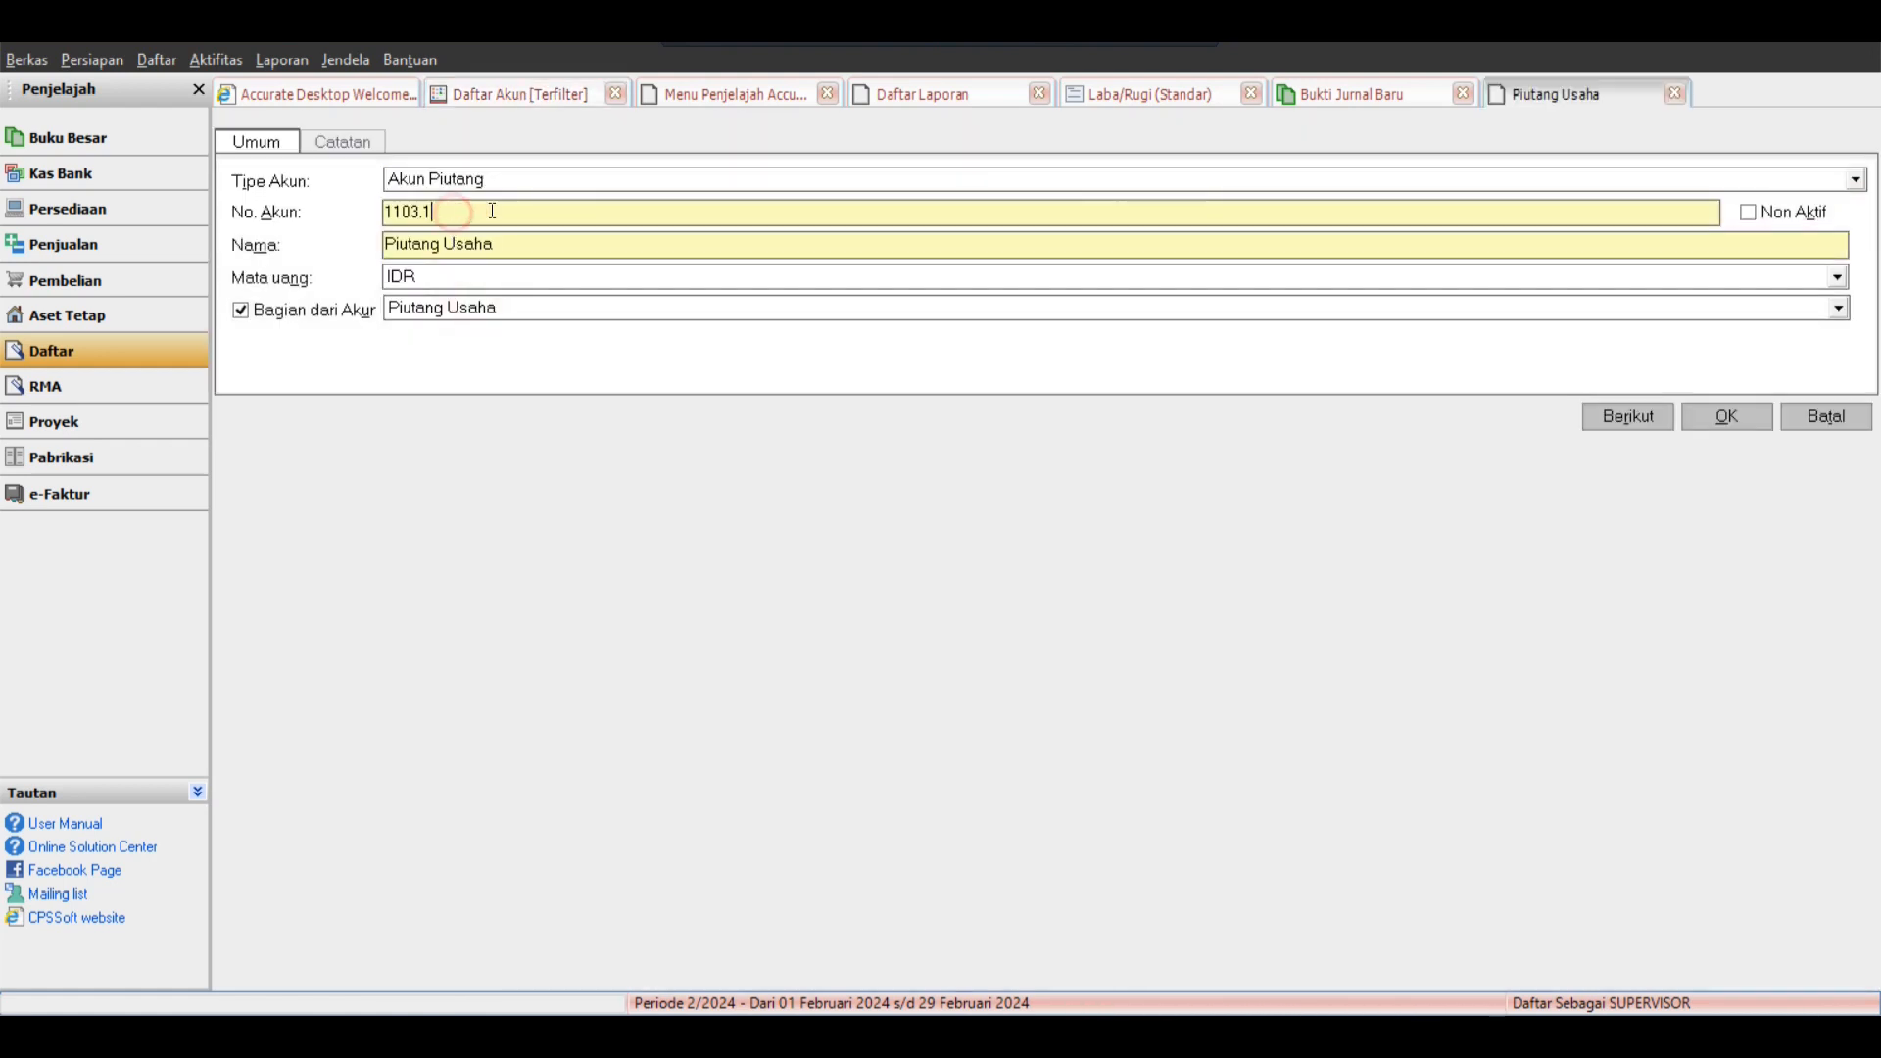
pyautogui.press('BackSpace')
pyautogui.write('005')
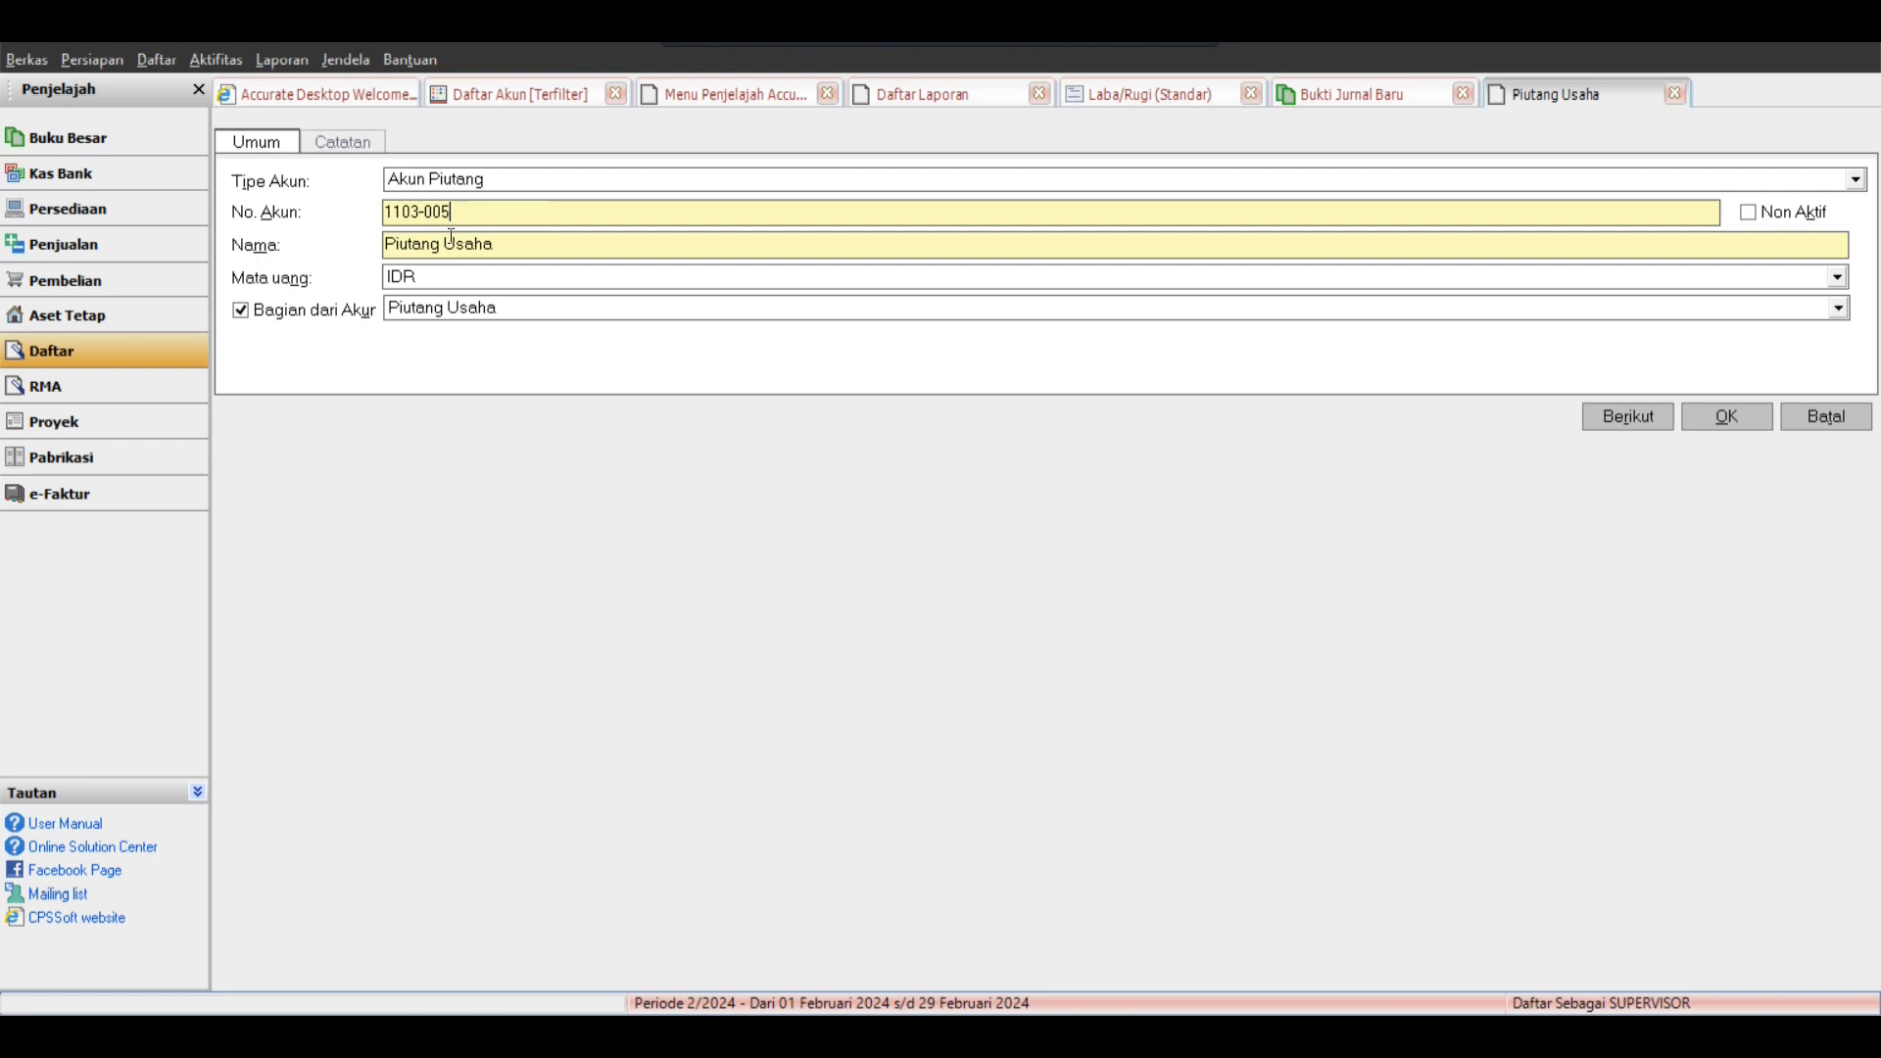
pyautogui.moveTo(446, 243); pyautogui.dragTo(650, 240)
pyautogui.write('Karyawan')
pyautogui.click(1761, 424)
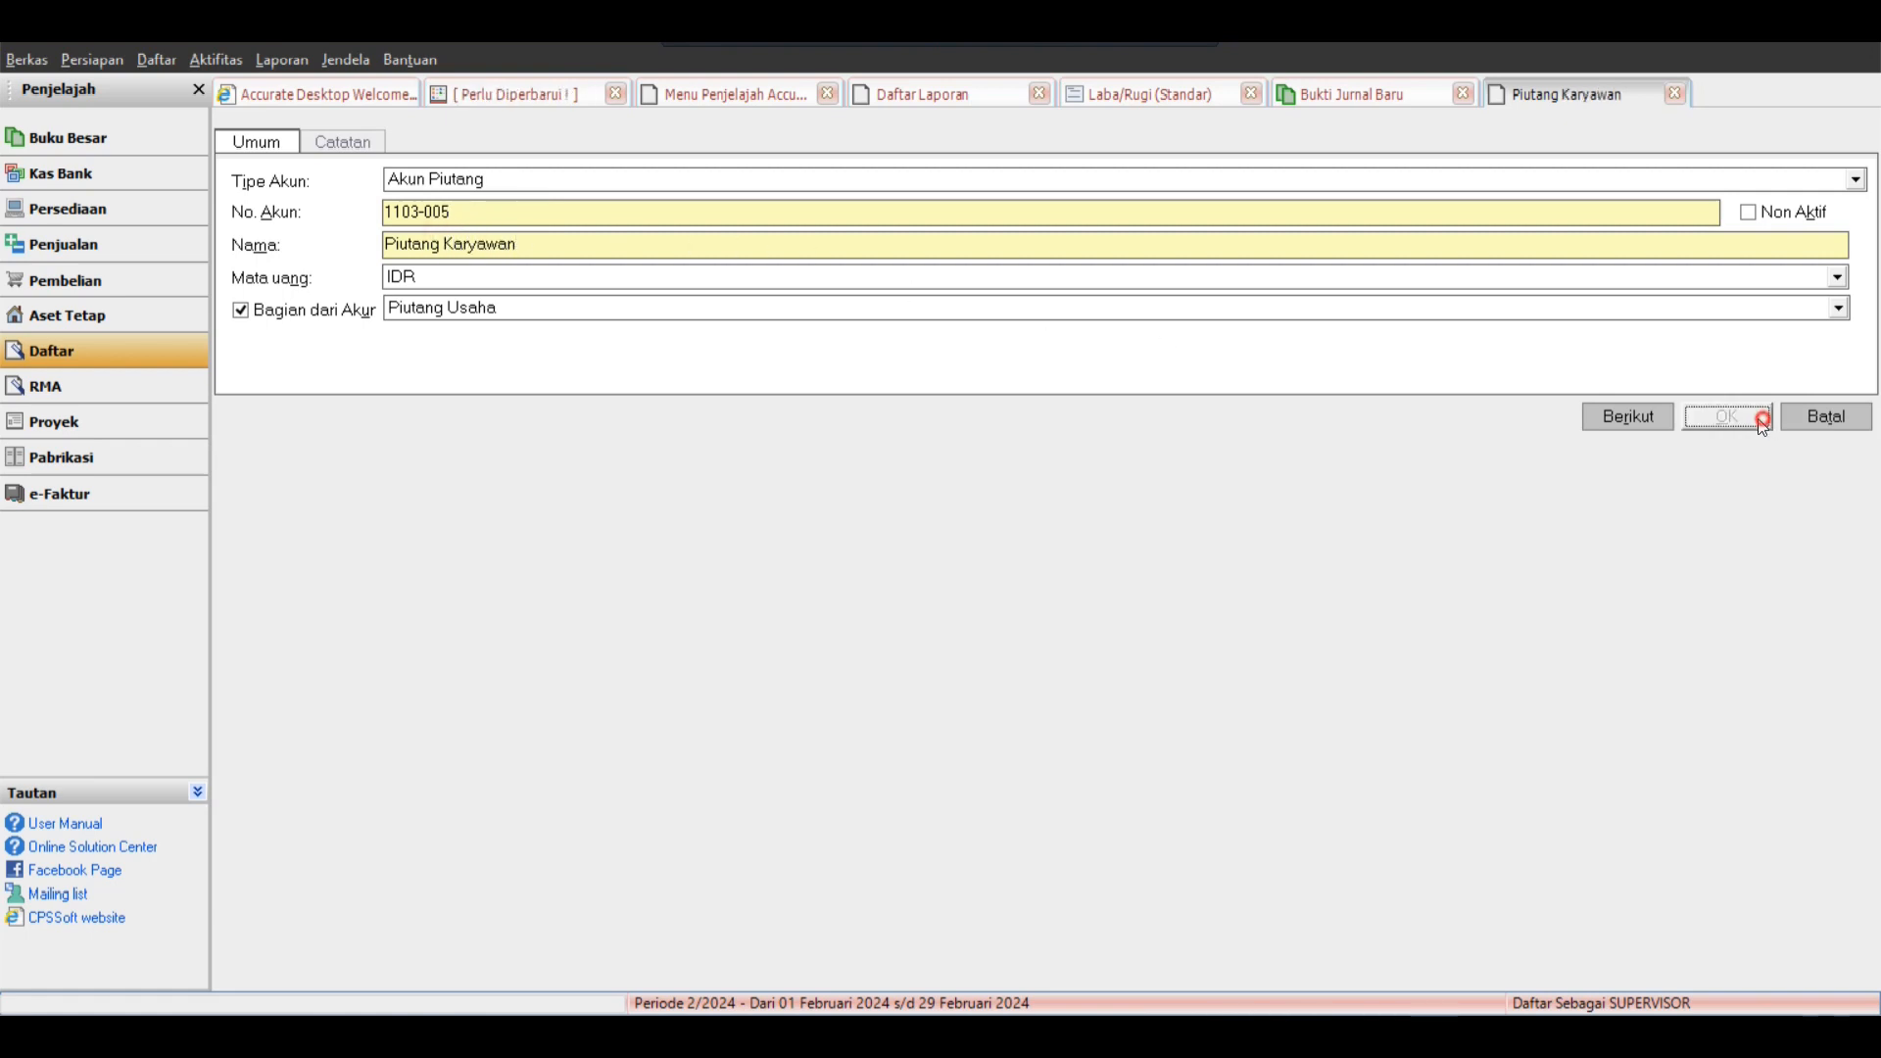
pyautogui.click(573, 120)
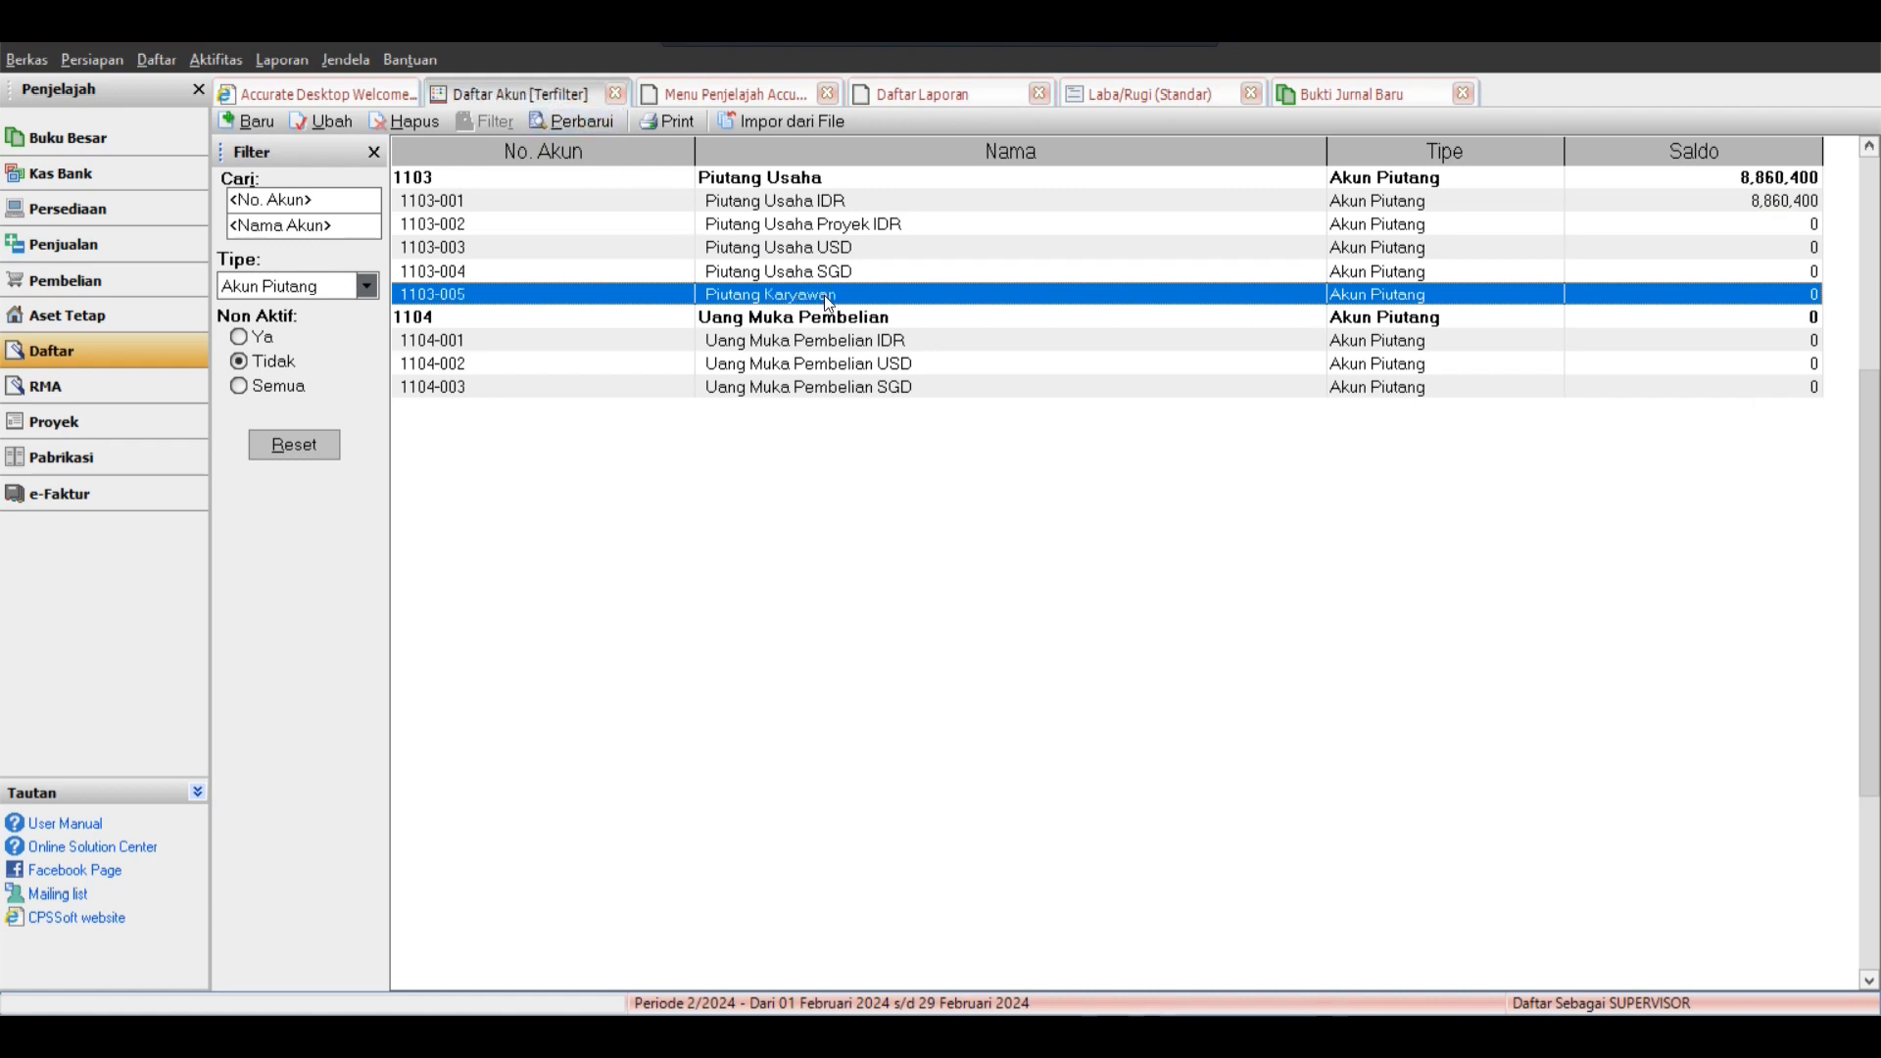
pyautogui.click(812, 201)
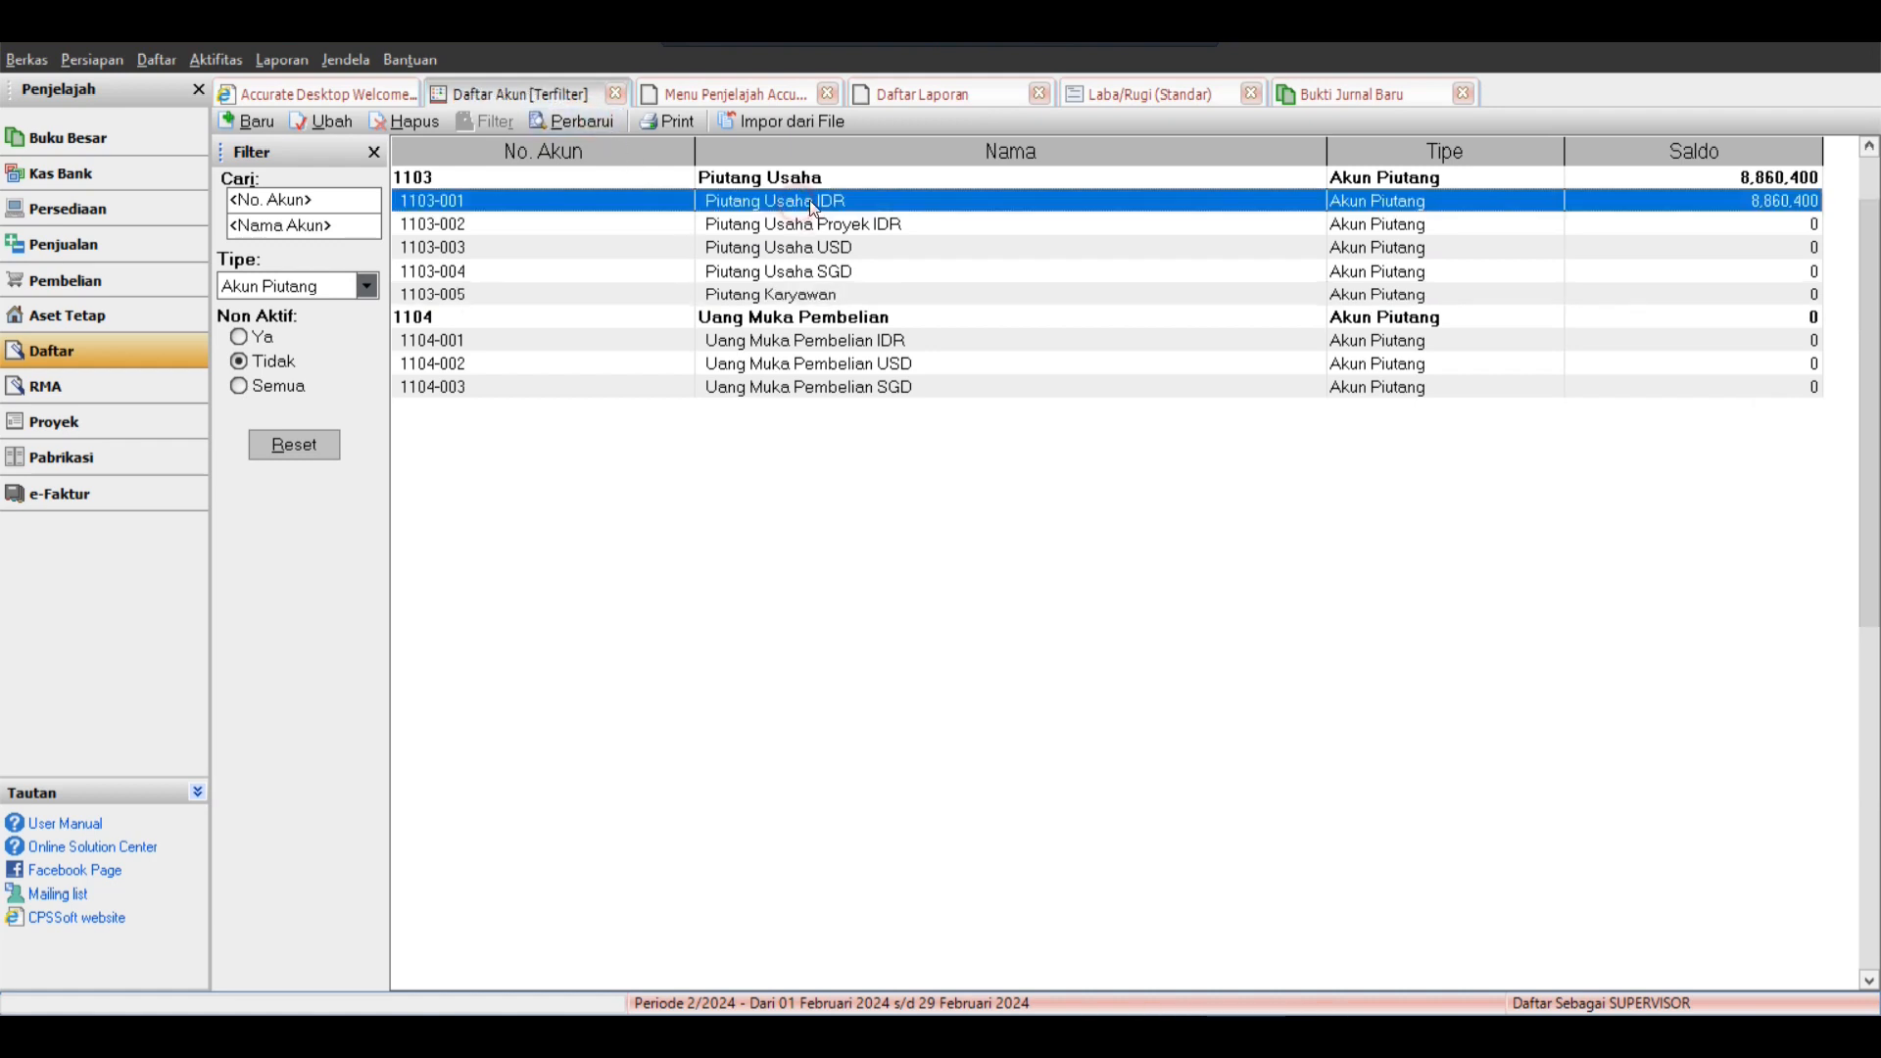
pyautogui.click(828, 298)
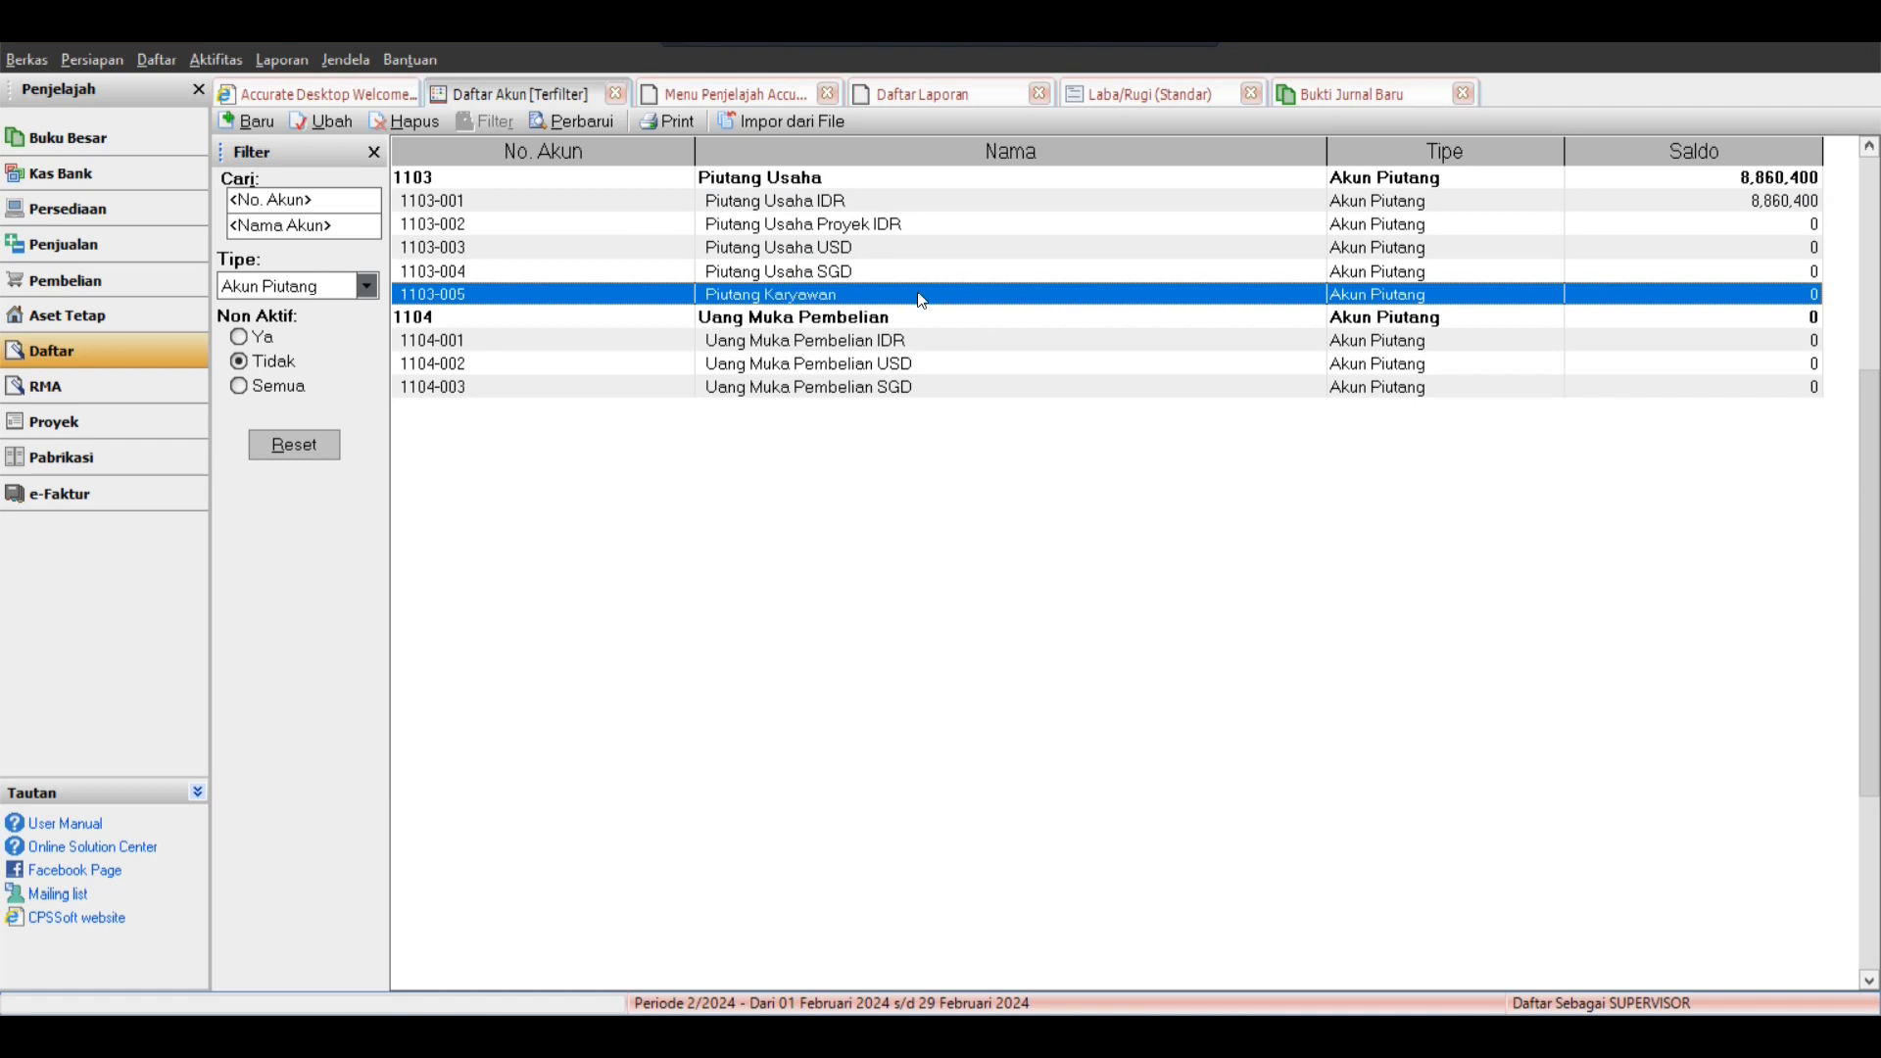
pyautogui.click(1385, 88)
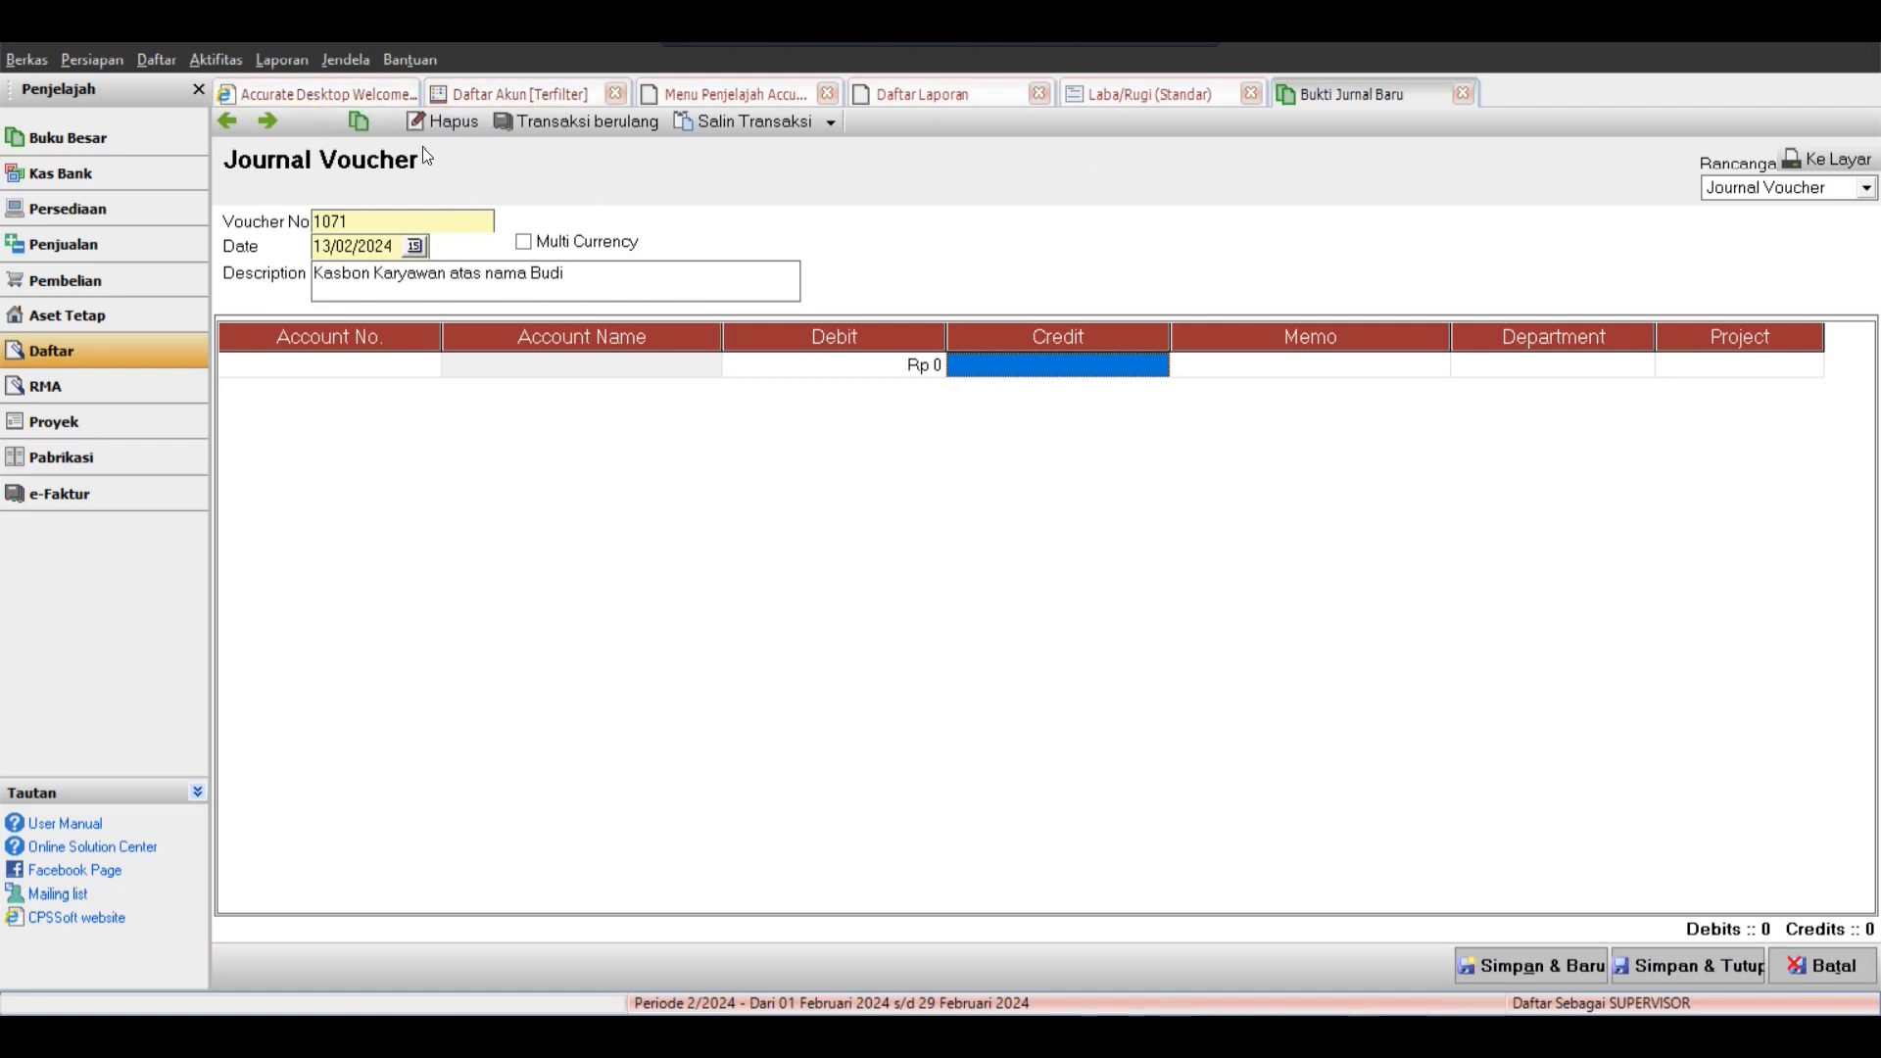
pyautogui.click(304, 93)
pyautogui.click(514, 93)
pyautogui.click(685, 93)
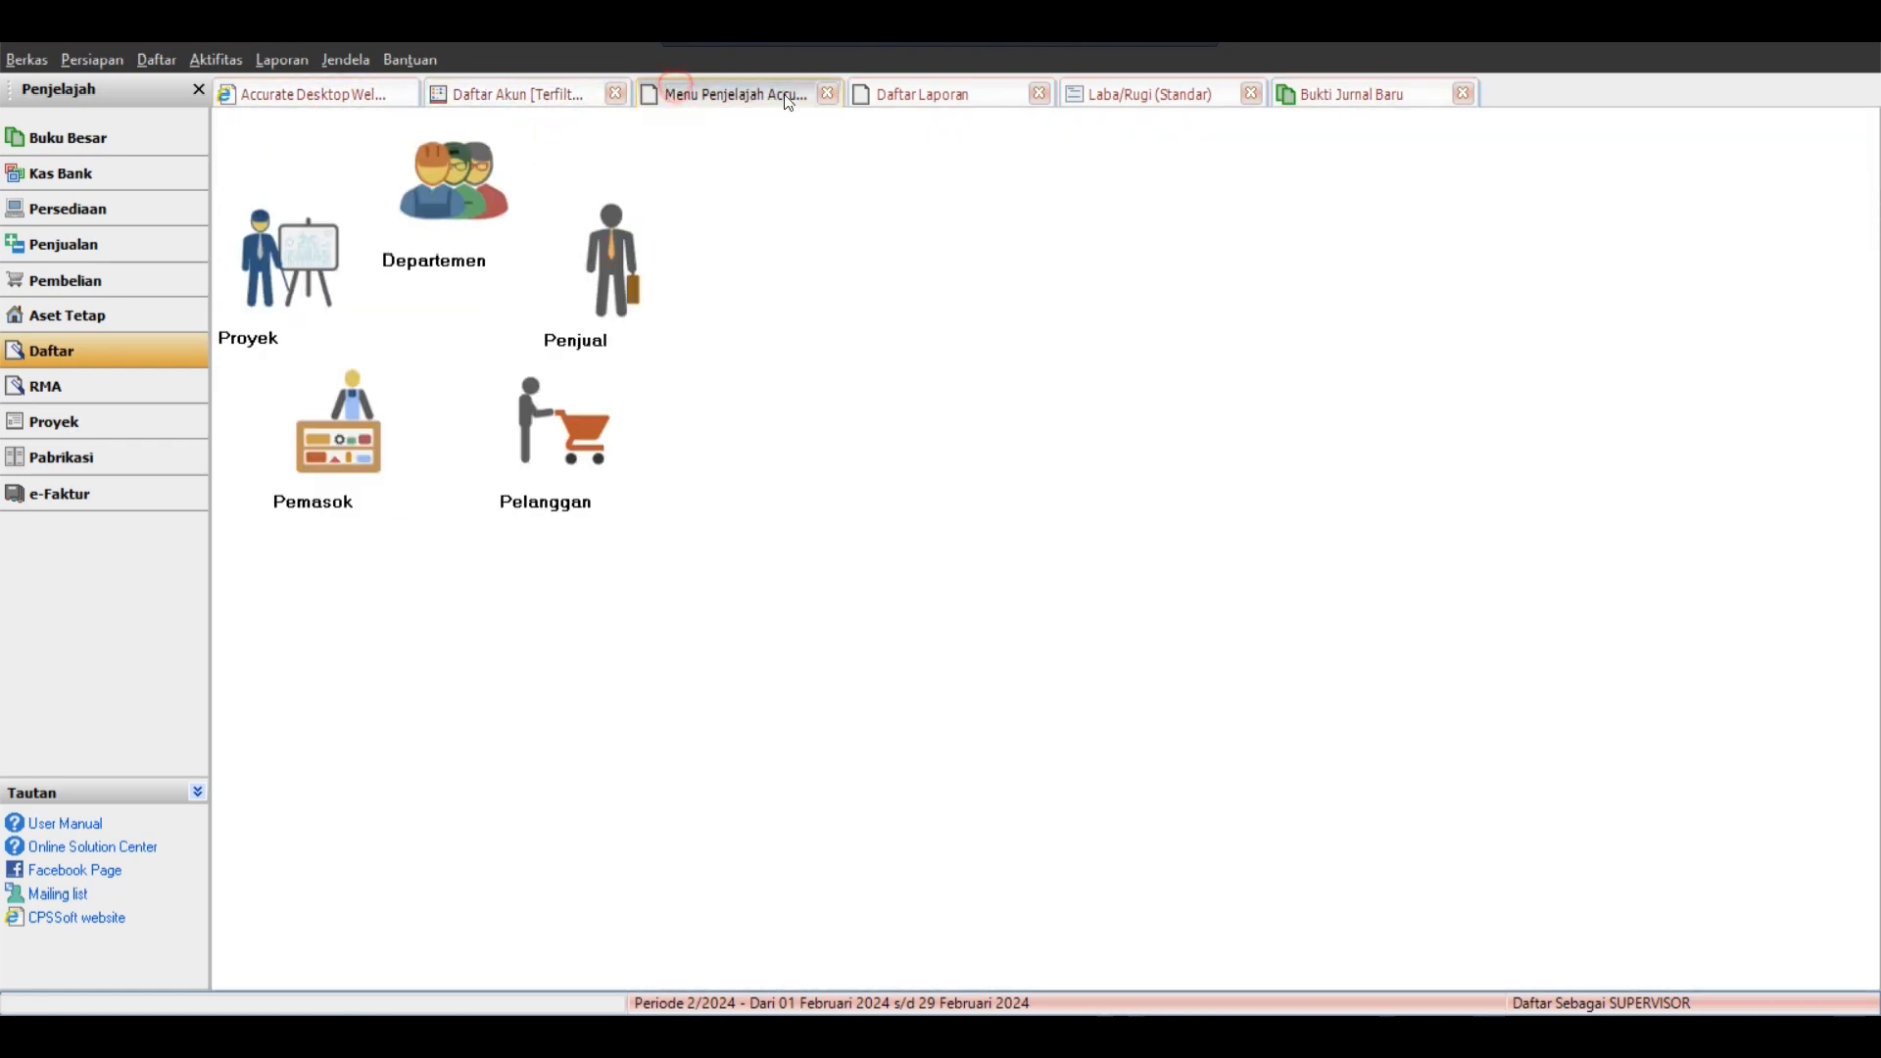
pyautogui.click(921, 95)
pyautogui.click(1126, 95)
pyautogui.click(1332, 95)
pyautogui.click(1186, 95)
pyautogui.click(981, 95)
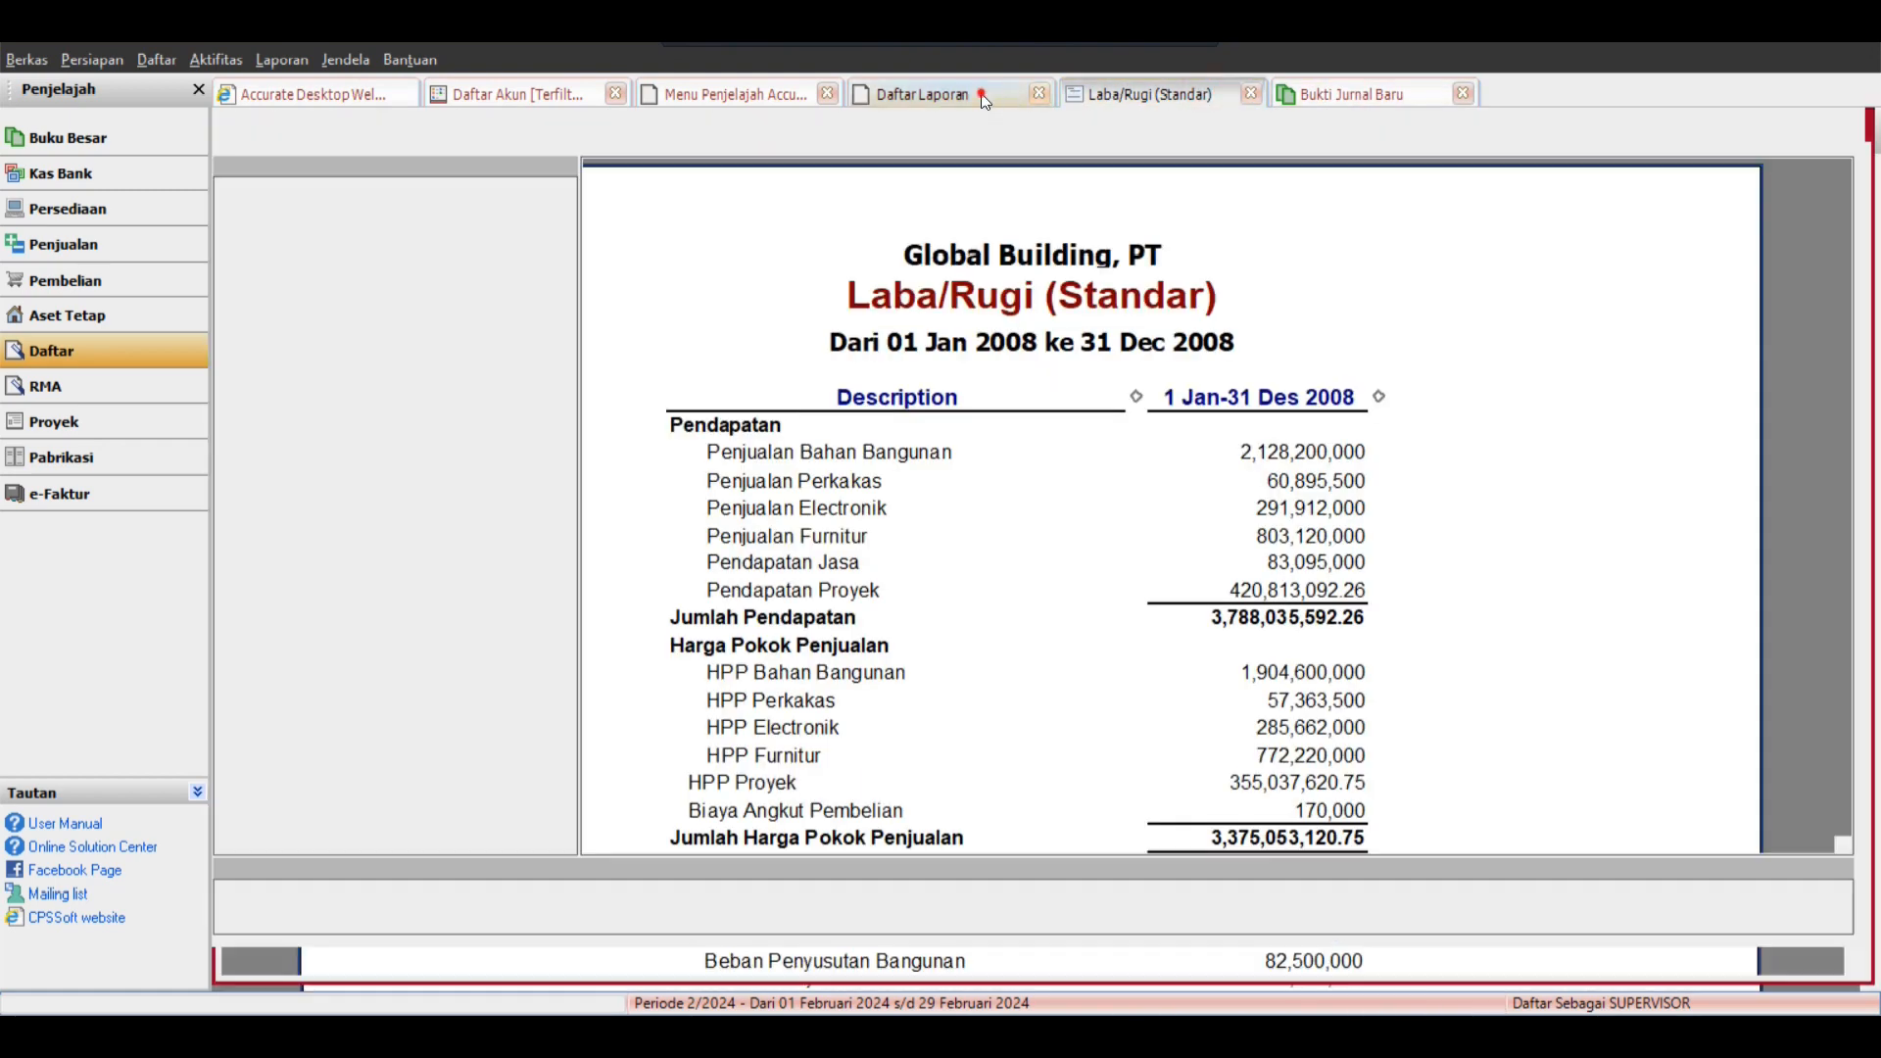
# Return to the journal voucher and choose account 1103-005 Piutang Karyawan for the first line.
pyautogui.click(1329, 95)
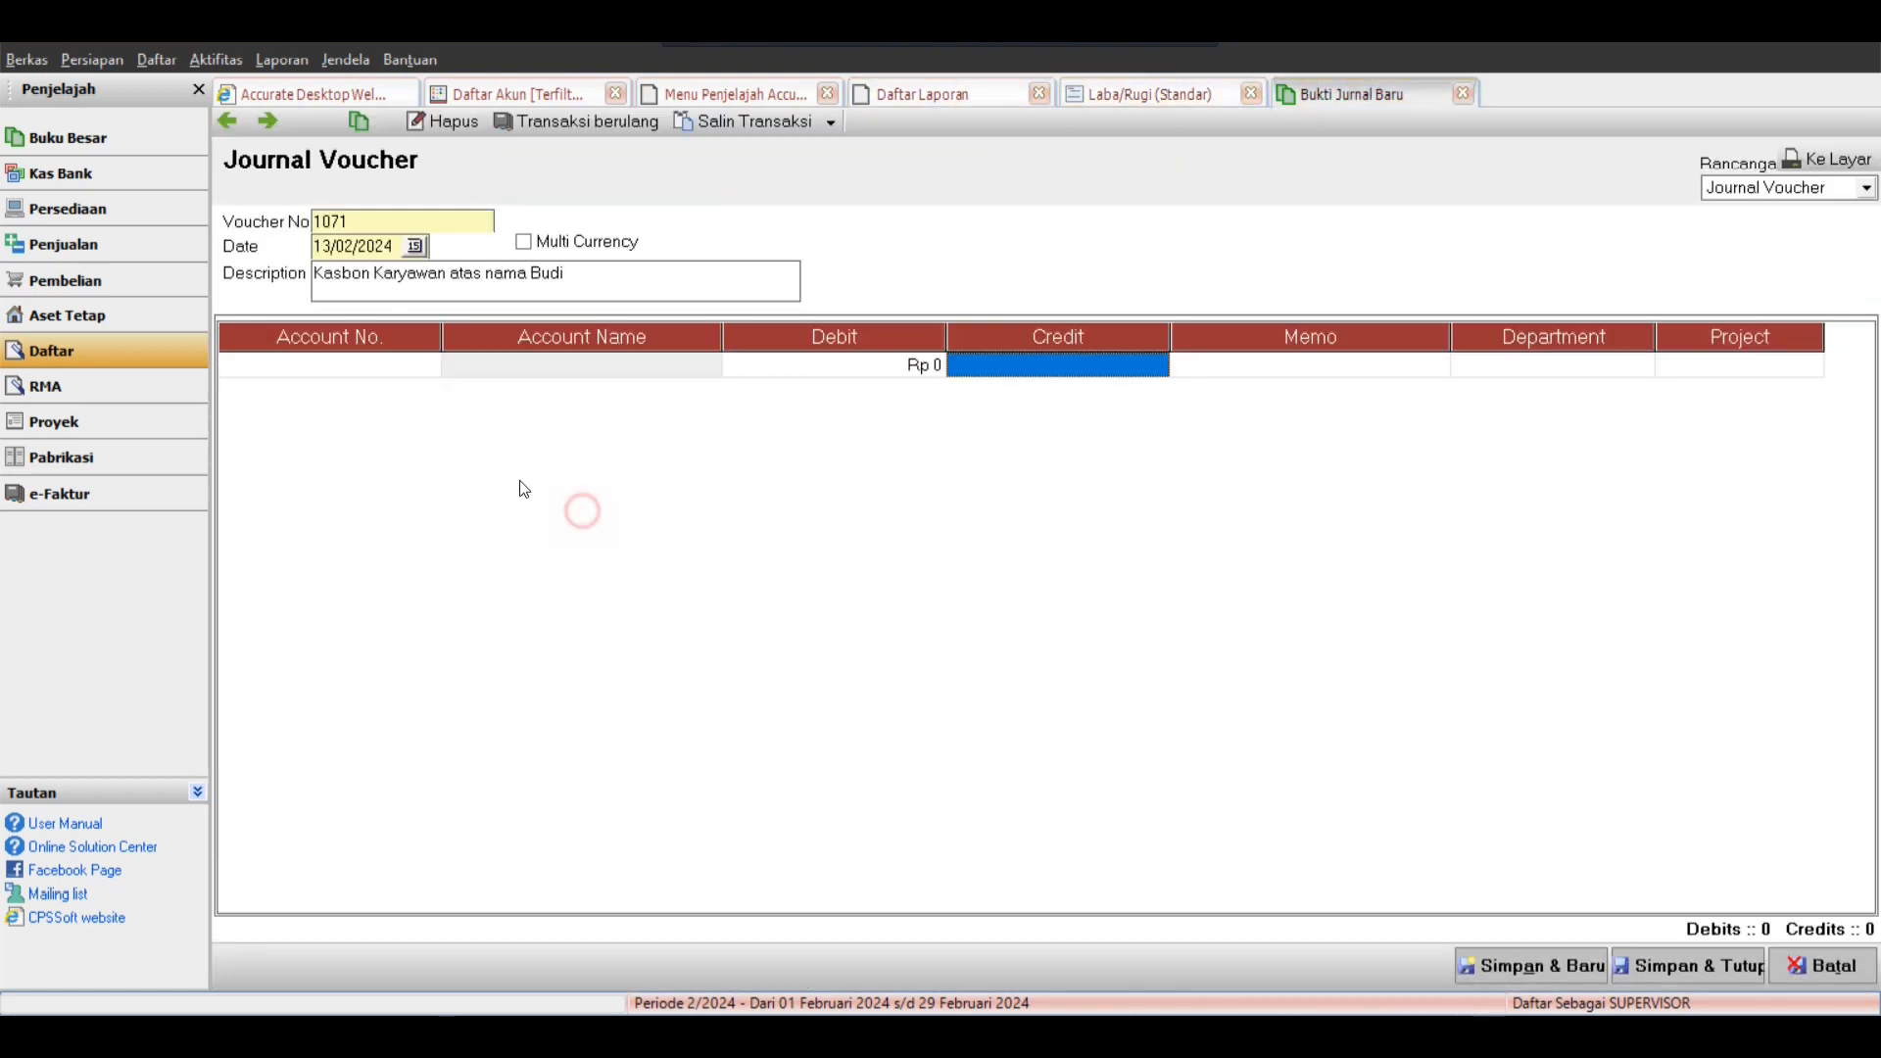
pyautogui.click(364, 364)
pyautogui.write('piuta')
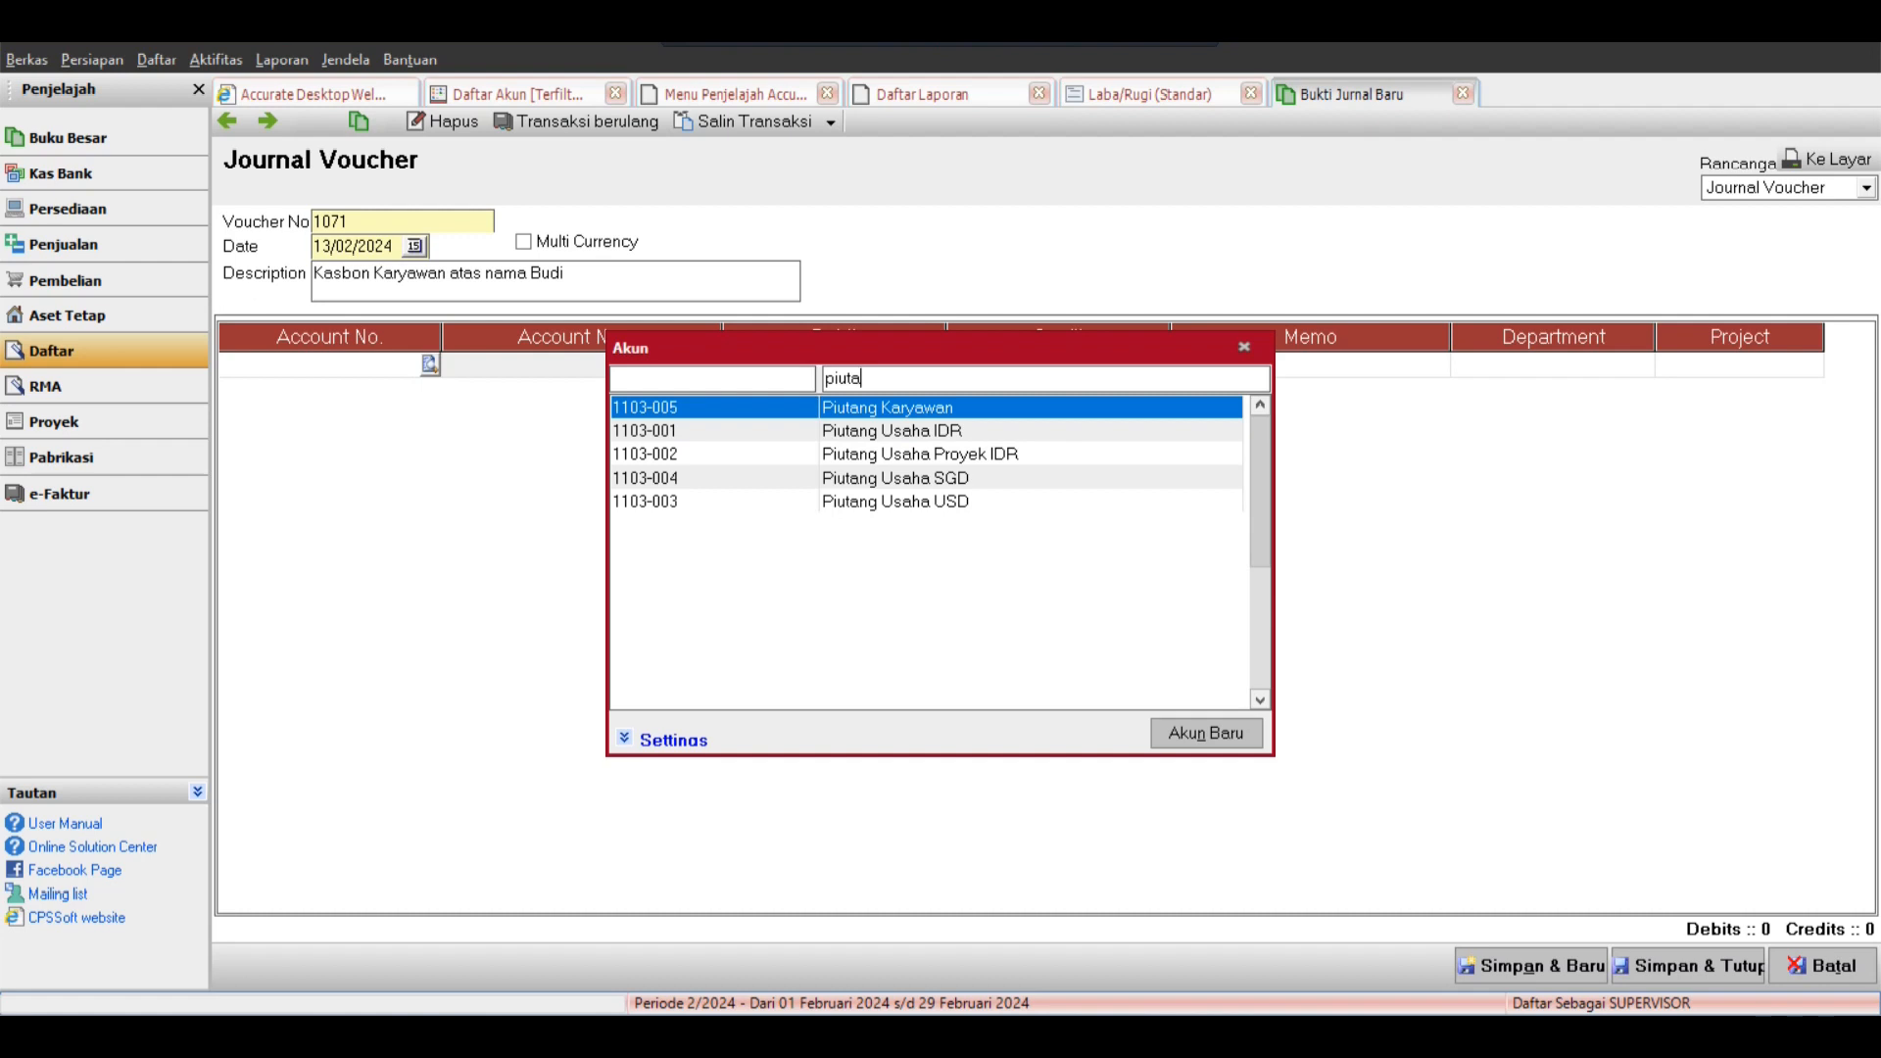
pyautogui.press('Return')
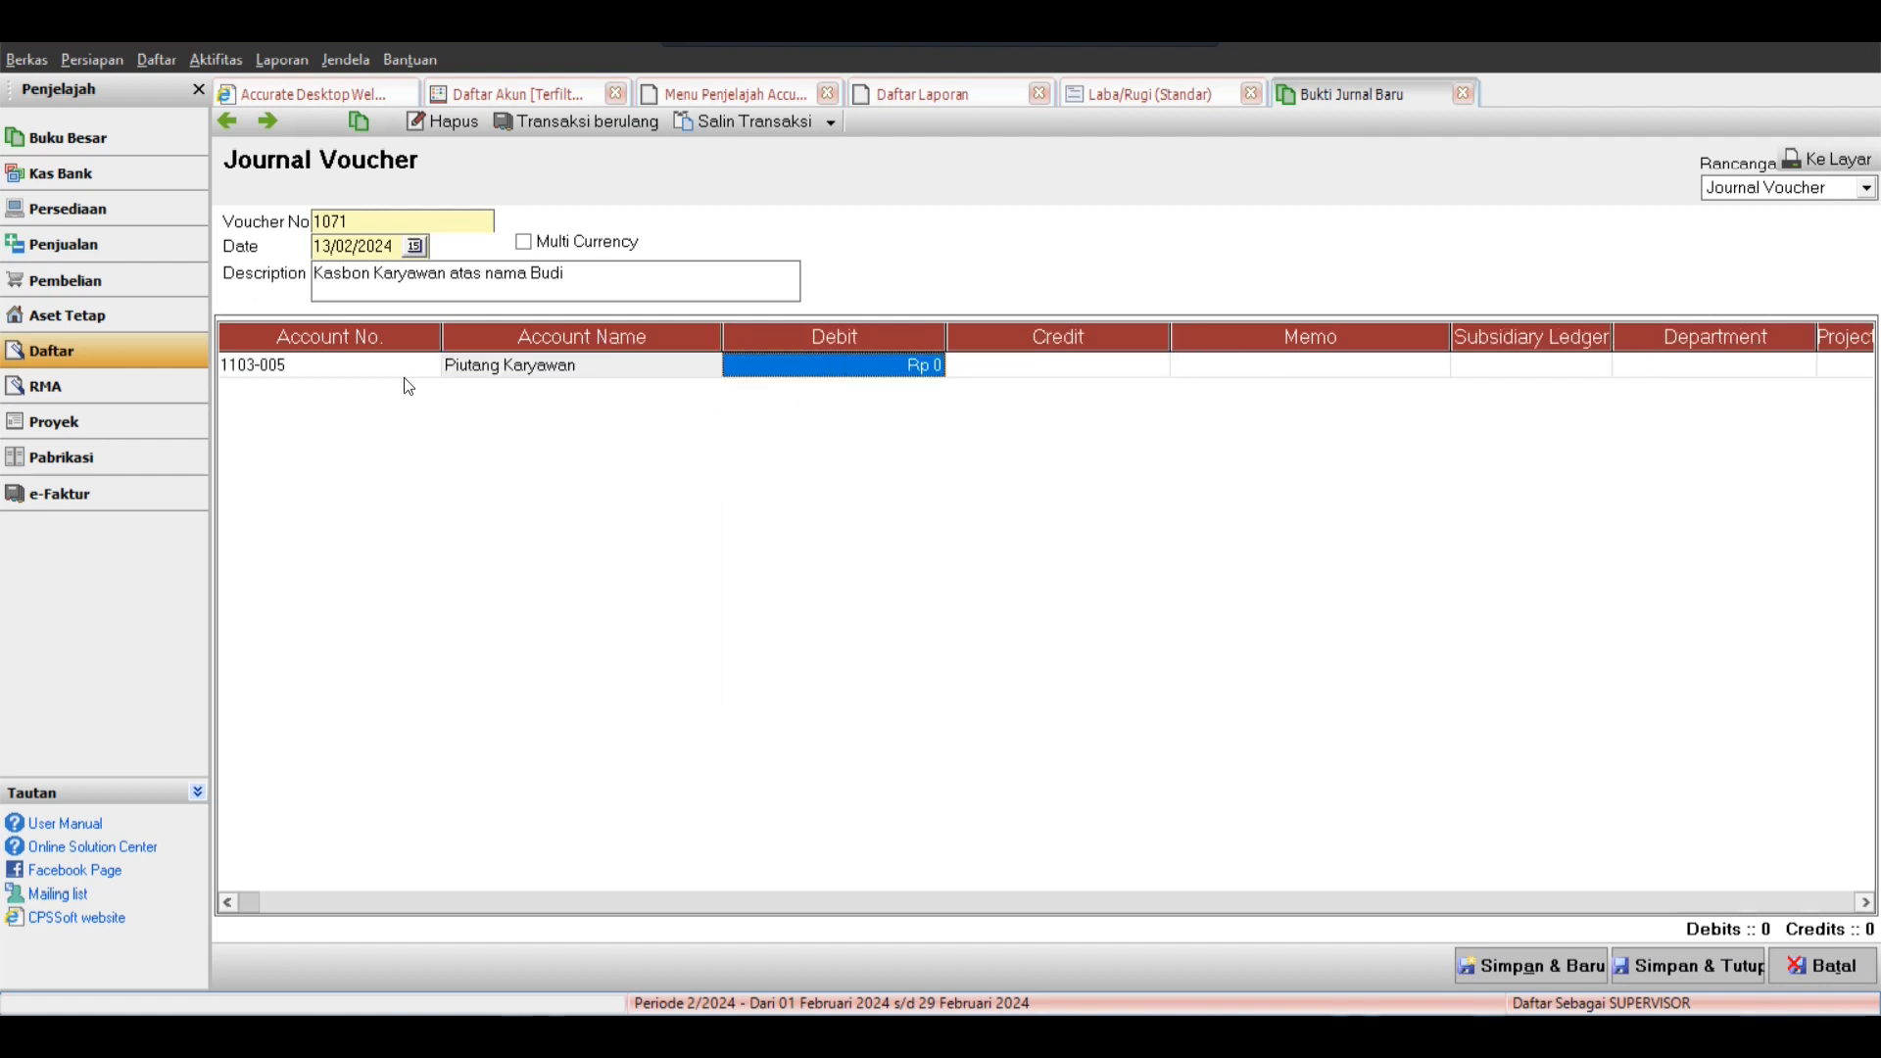
# Set the debit of the Piutang Karyawan line to Rp 1,000,000.
pyautogui.write('1,')
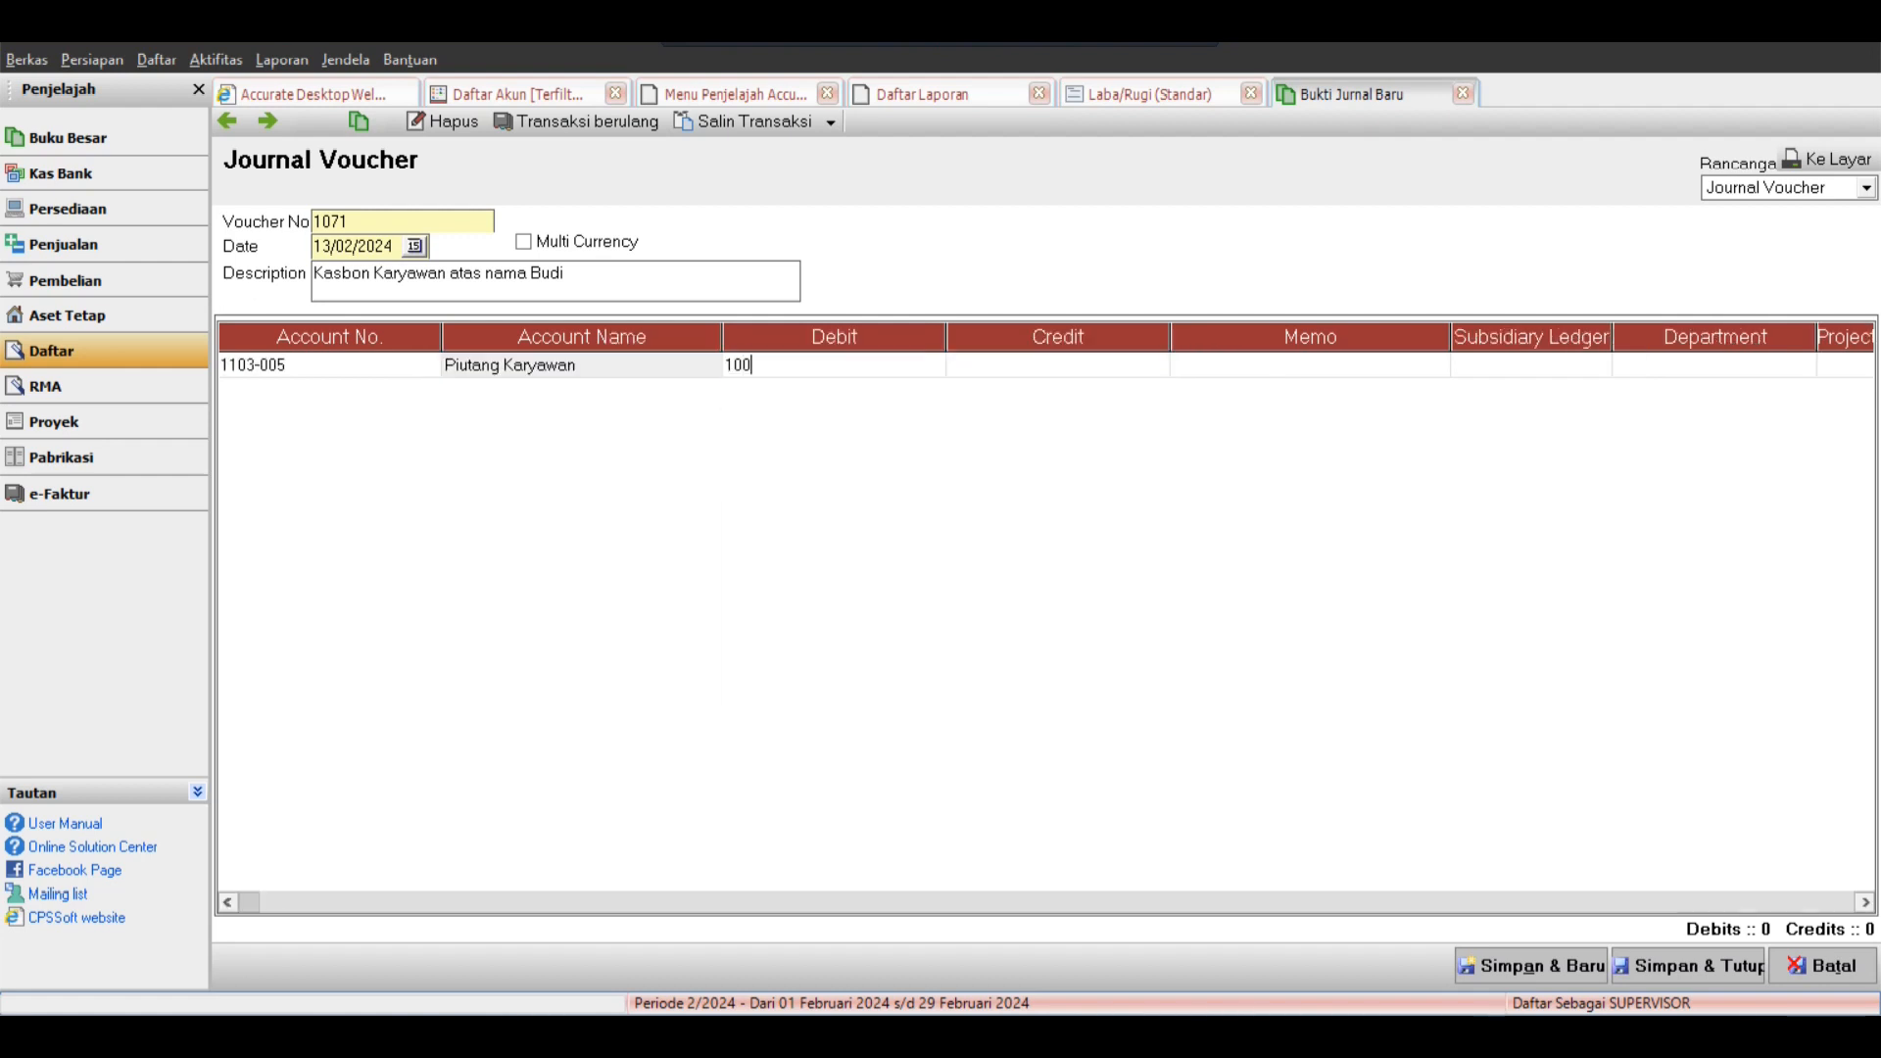
pyautogui.write('000,000,000')
pyautogui.press('Tab')
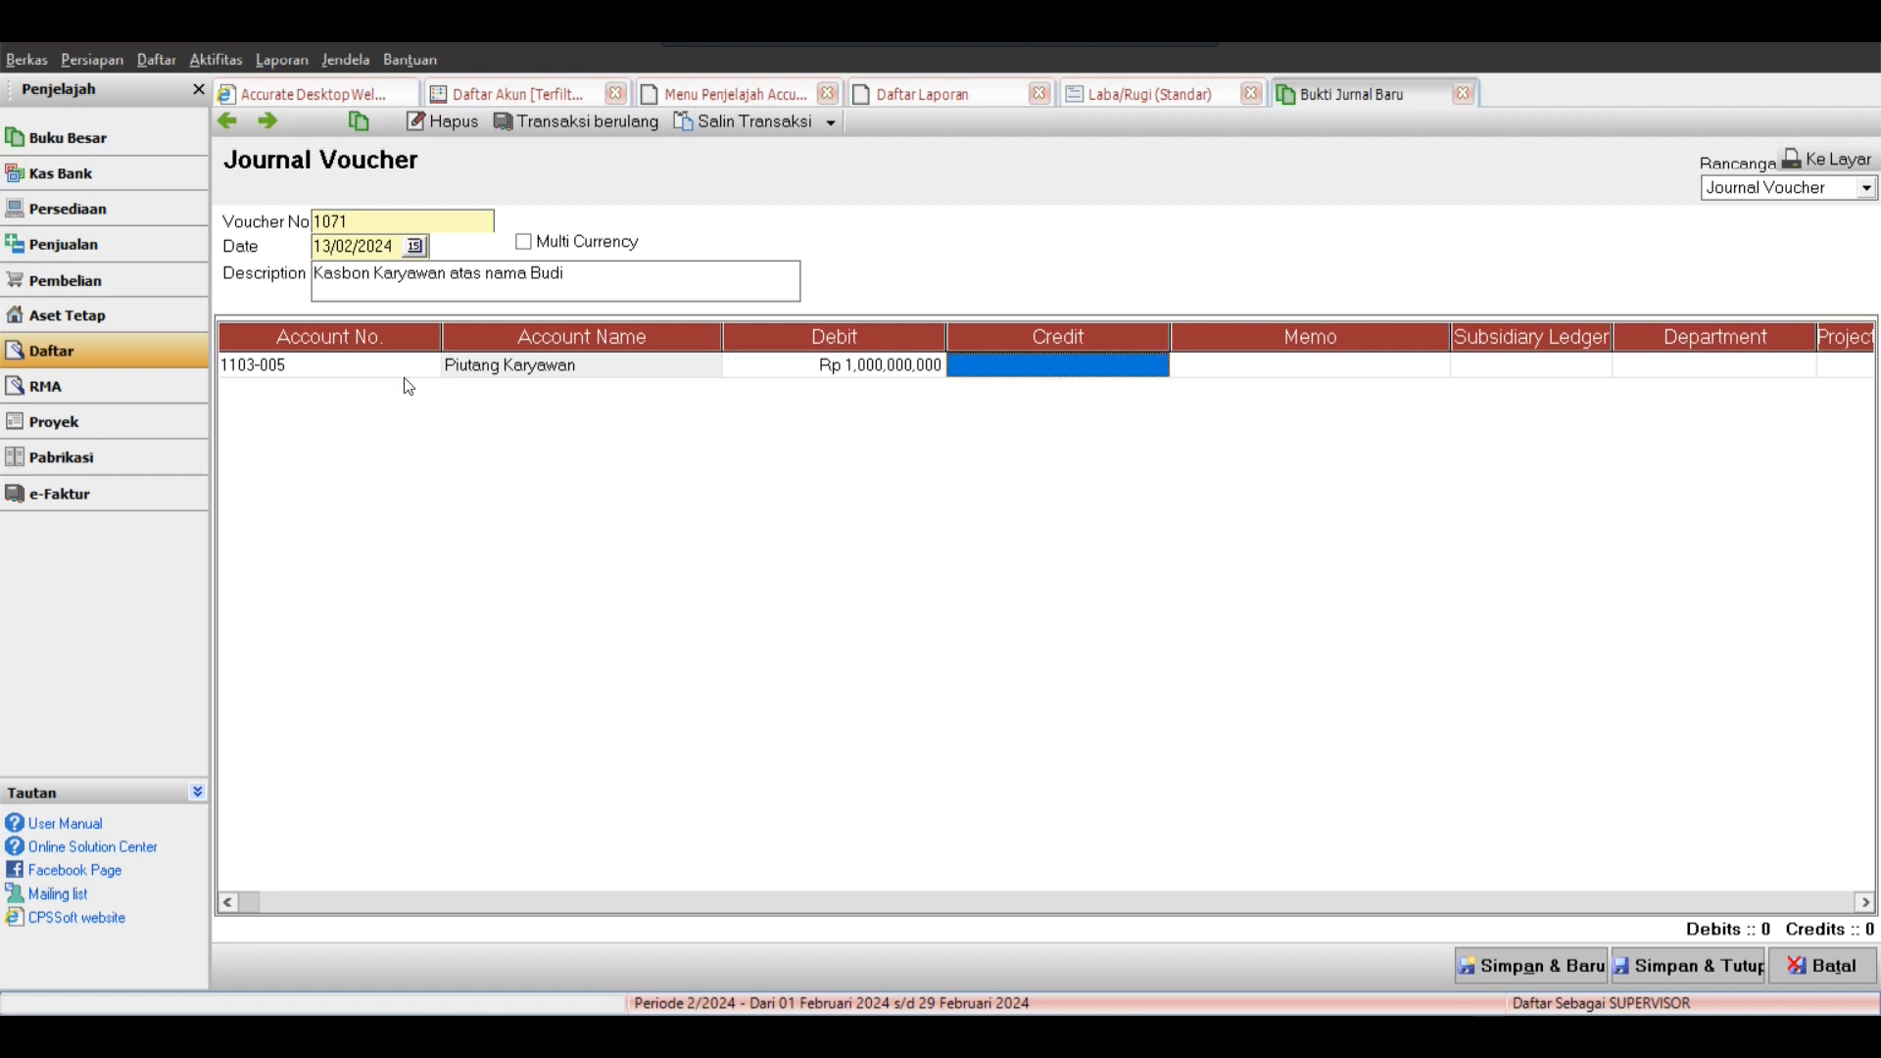
pyautogui.hotkey('shift', 'Tab')
pyautogui.write('10000')
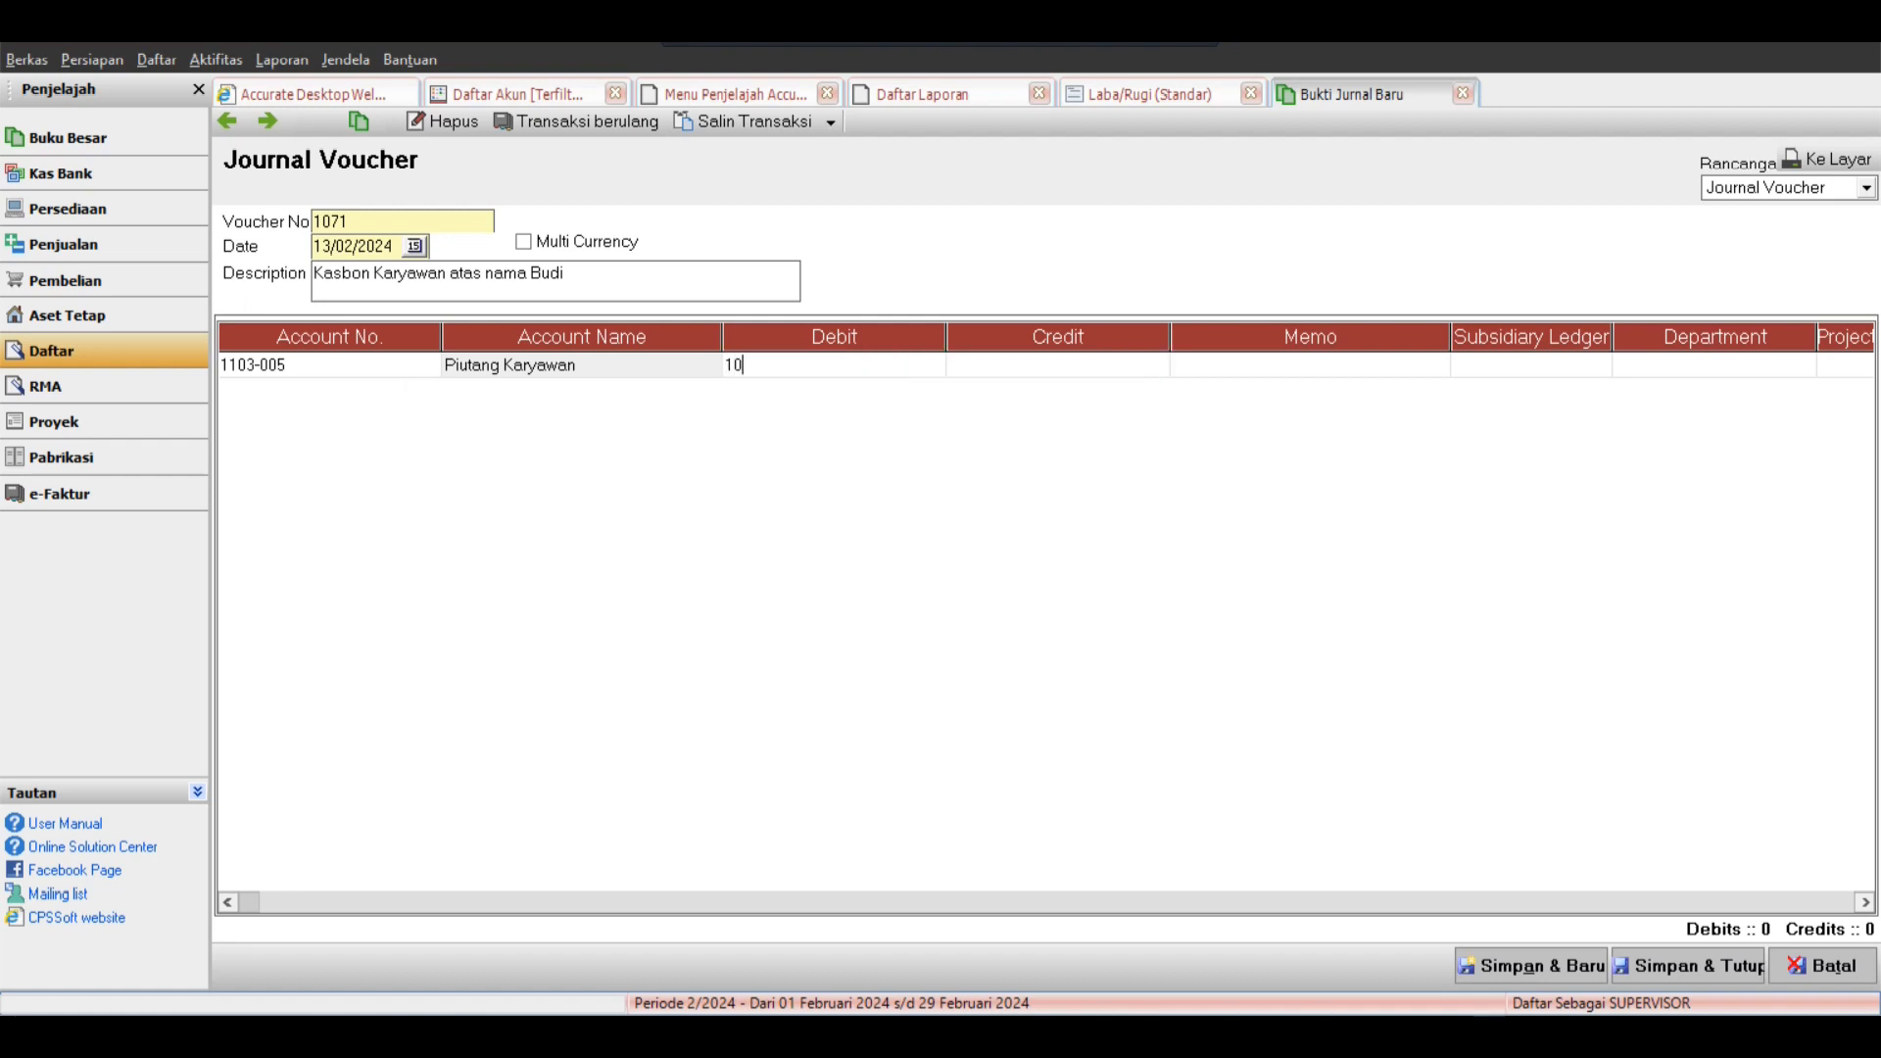
pyautogui.press('Tab')
pyautogui.press('Tab')
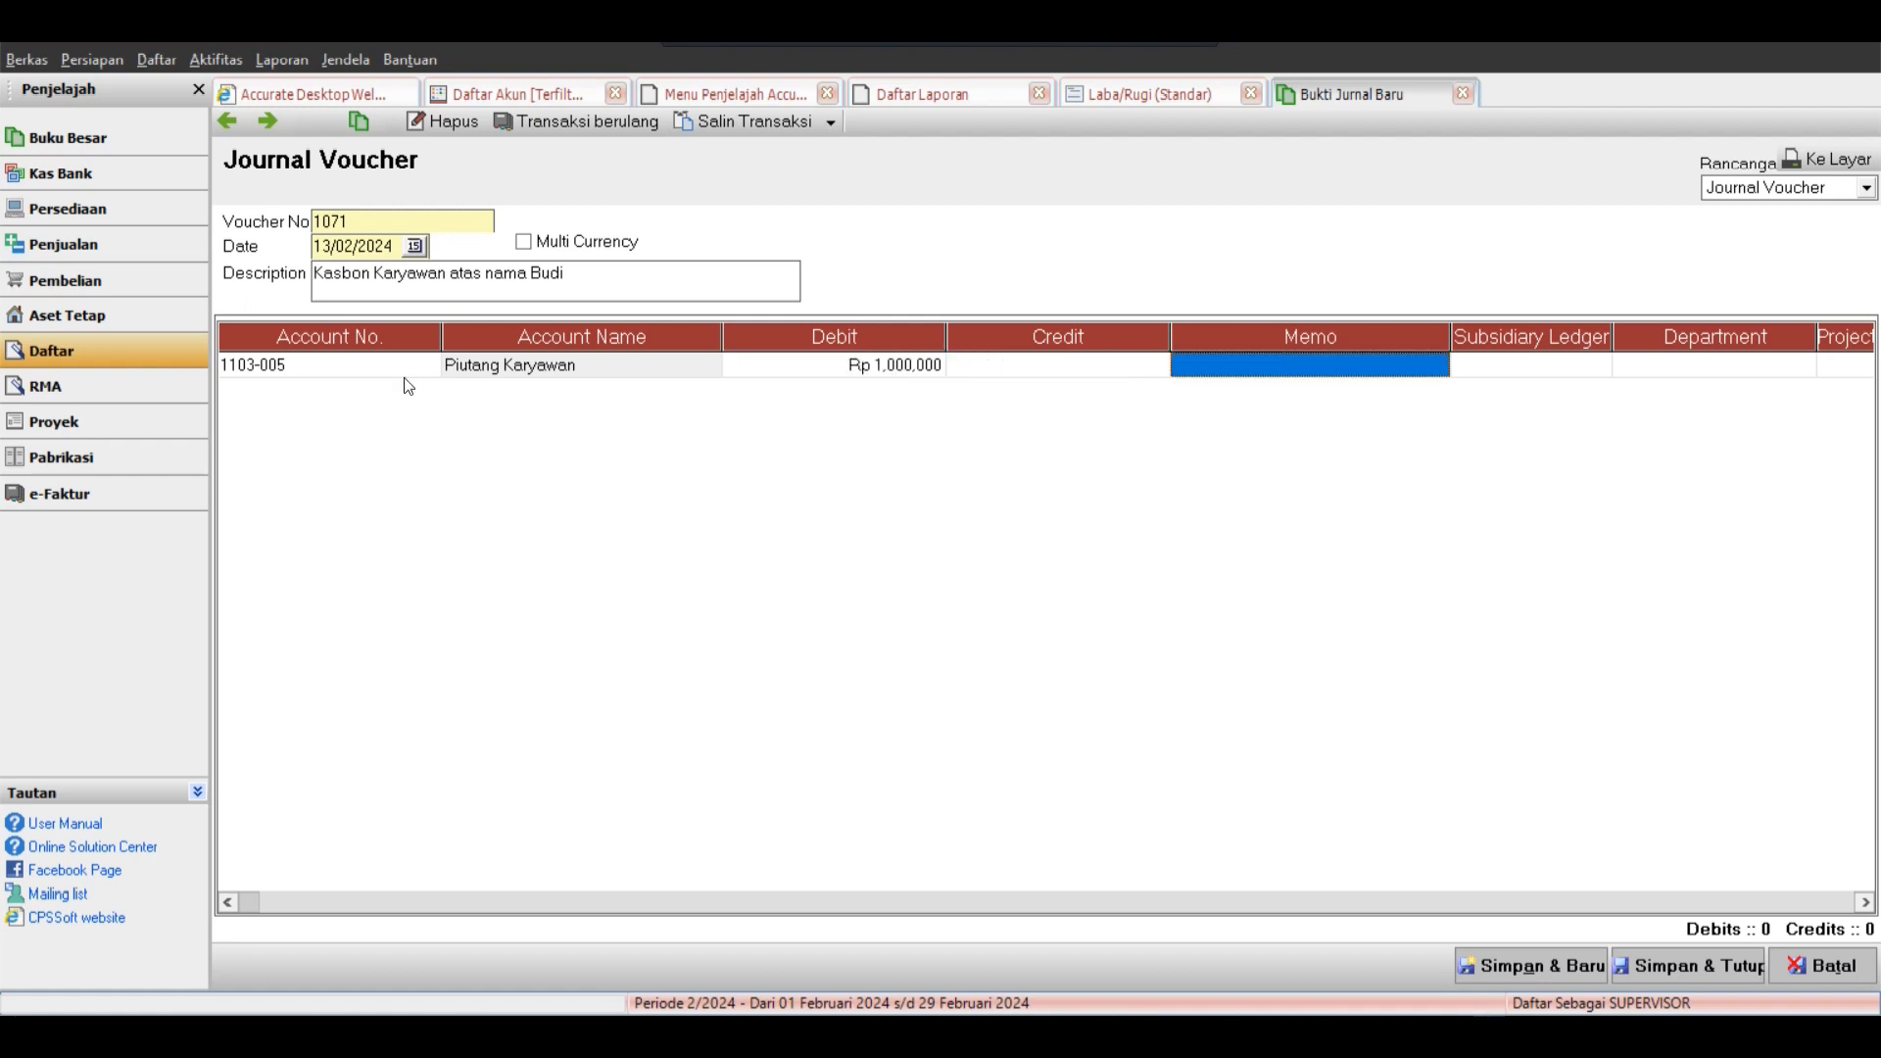
# Set the Piutang Karyawan line's subsidiary ledger to the employee named in the voucher description.
pyautogui.click(1531, 369)
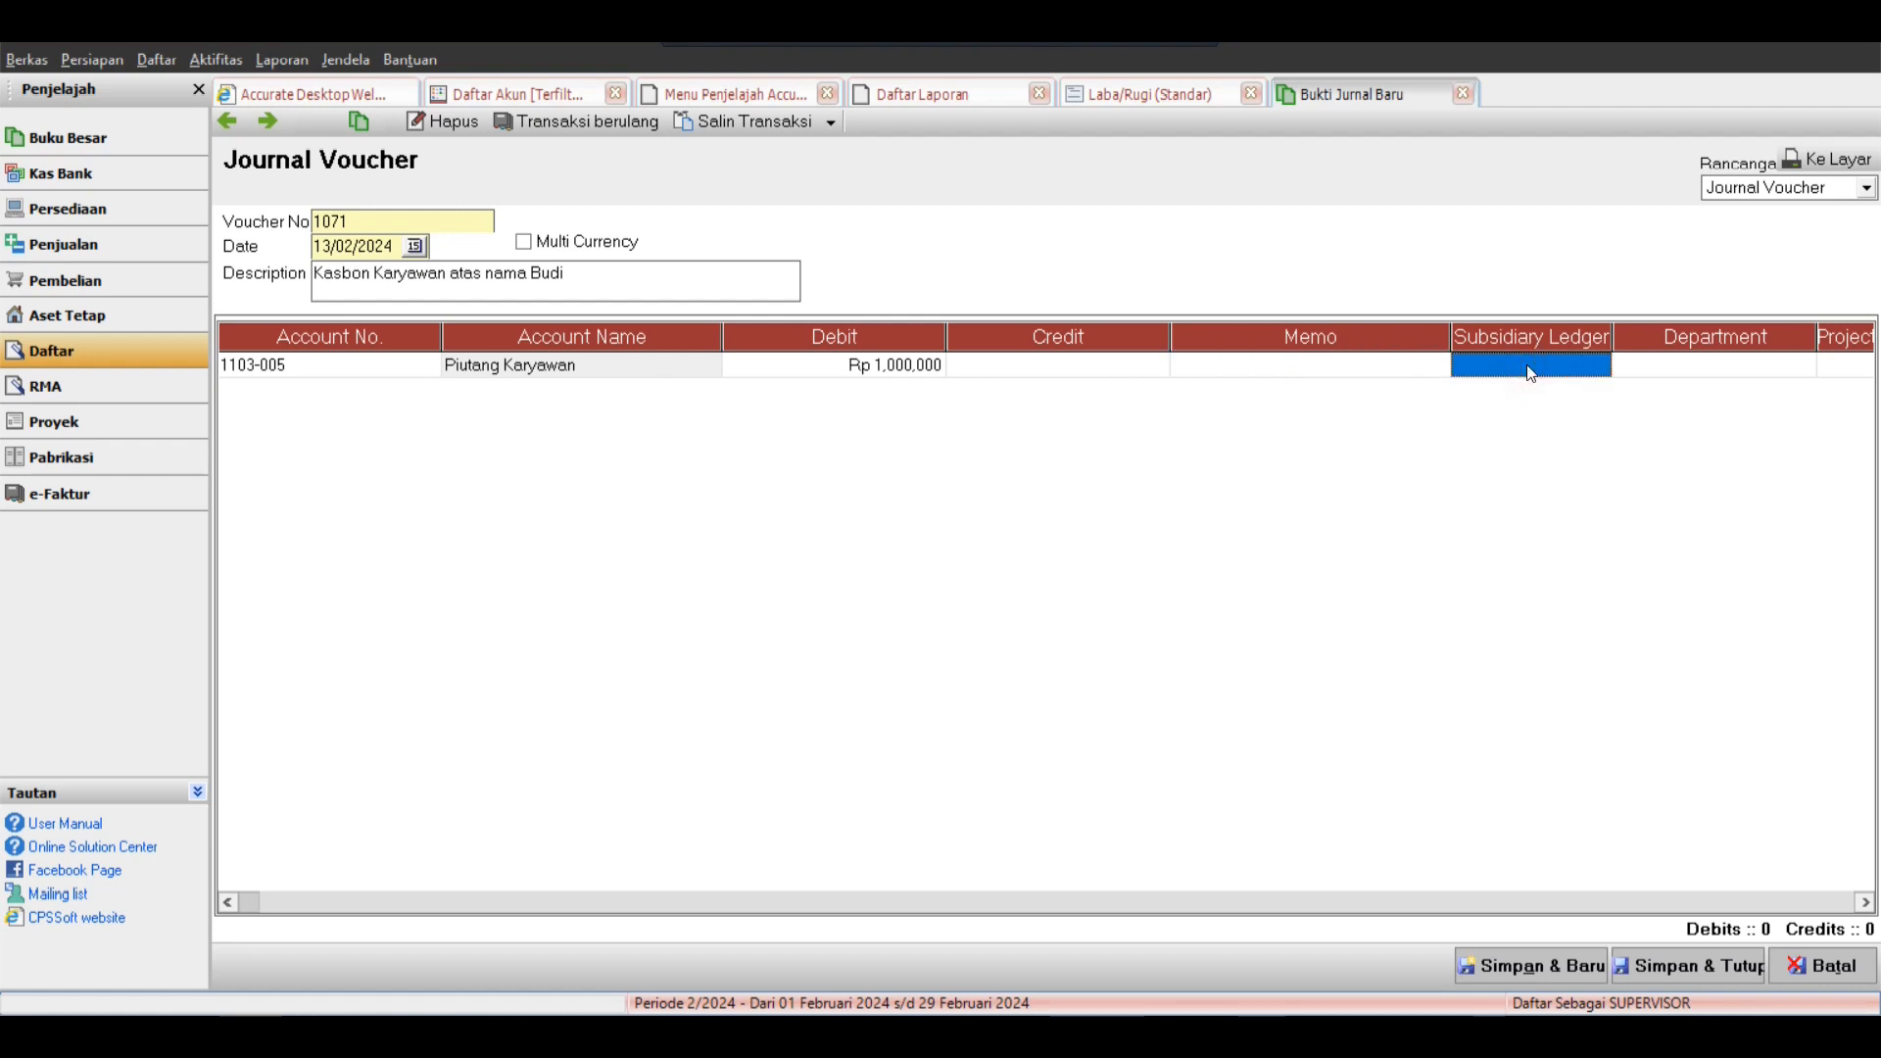
pyautogui.write('budi')
pyautogui.press('Return')
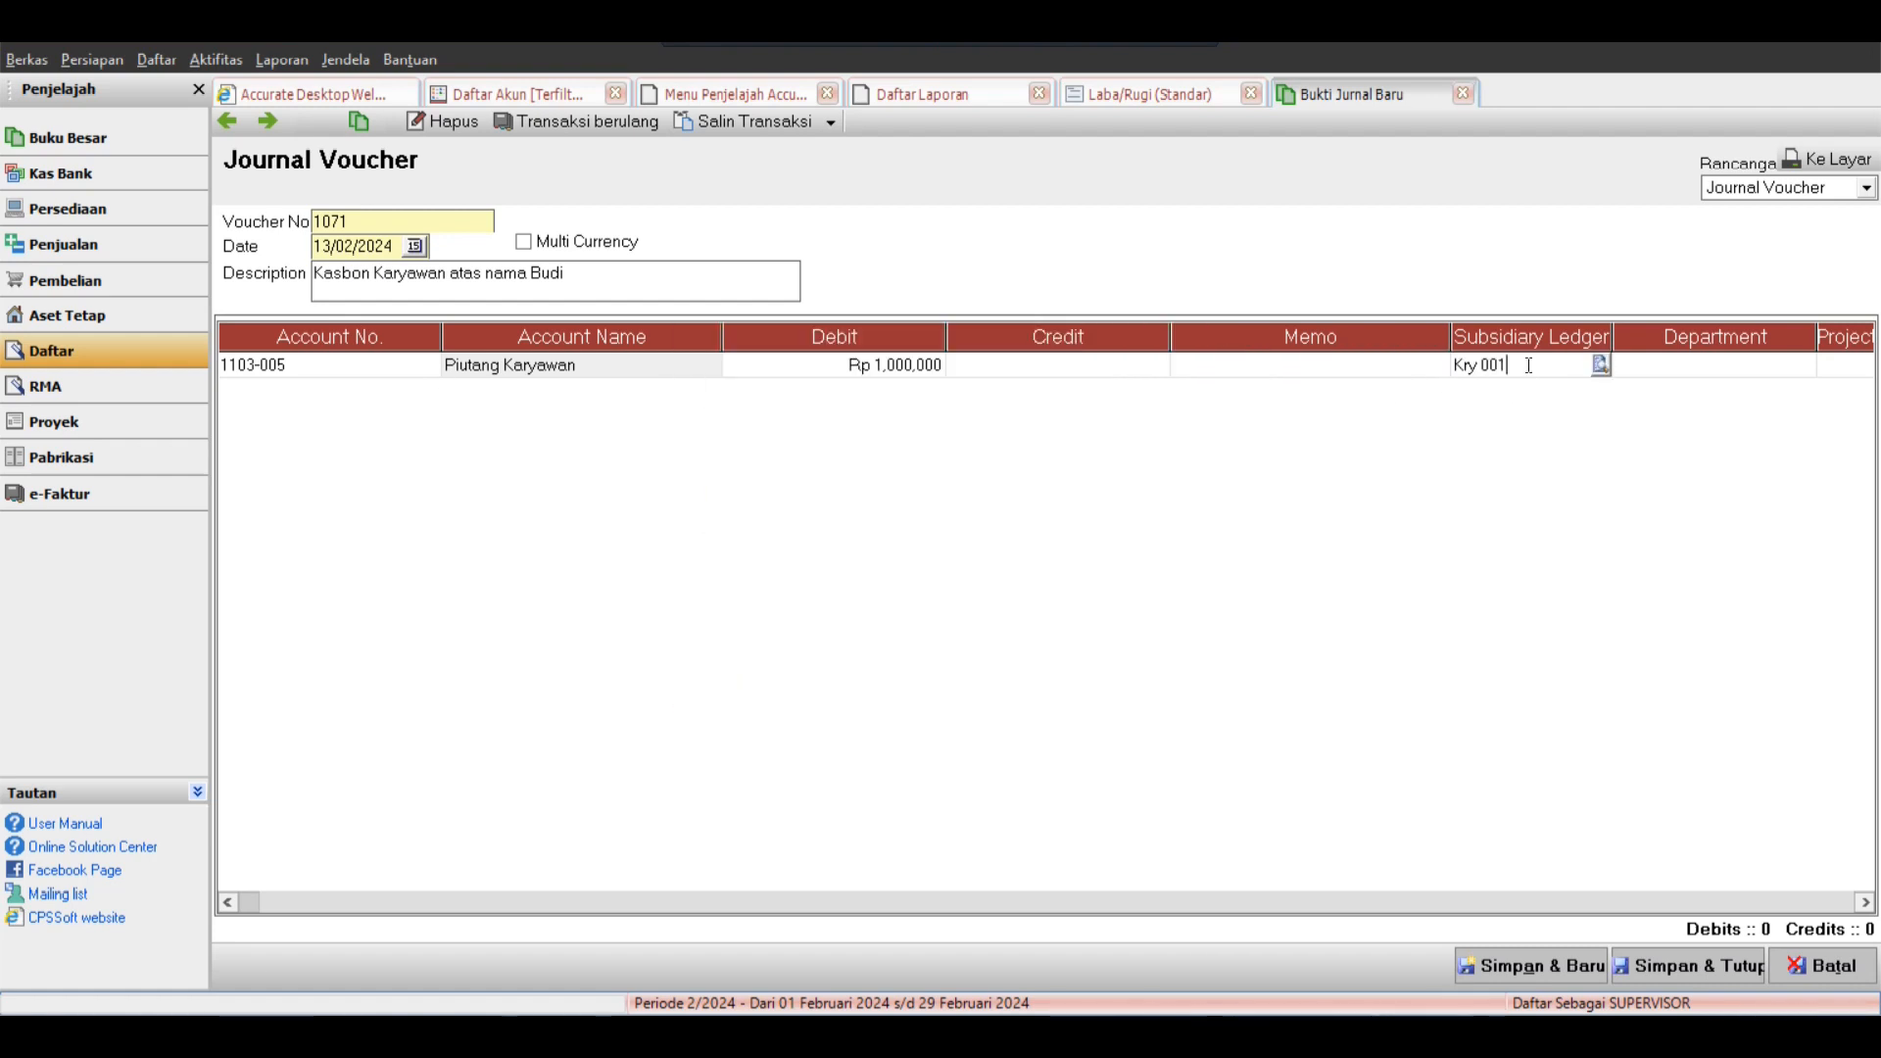
# Copy the voucher description into the Piutang Karyawan line's memo and add a second journal line.
pyautogui.click(627, 273)
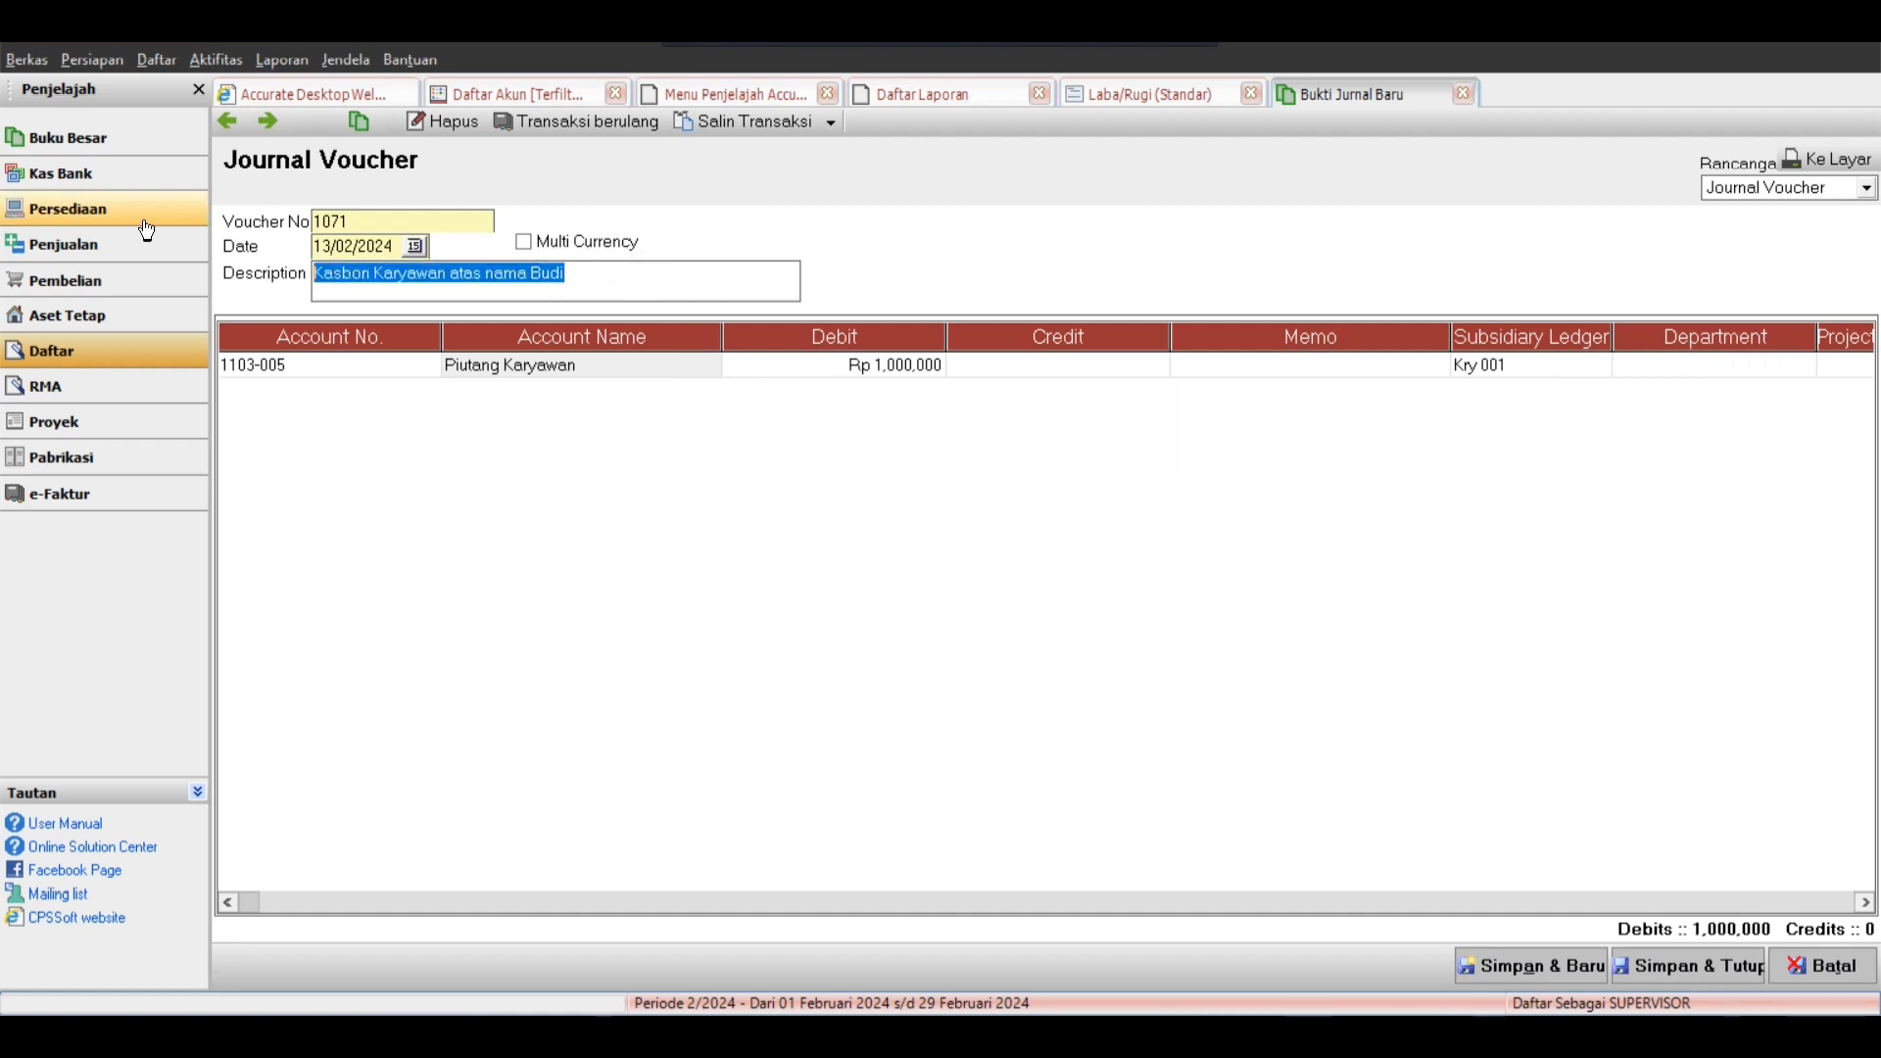
pyautogui.click(1296, 367)
pyautogui.click(1296, 366)
pyautogui.write('Kasbon Karyawan atas nama Budi')
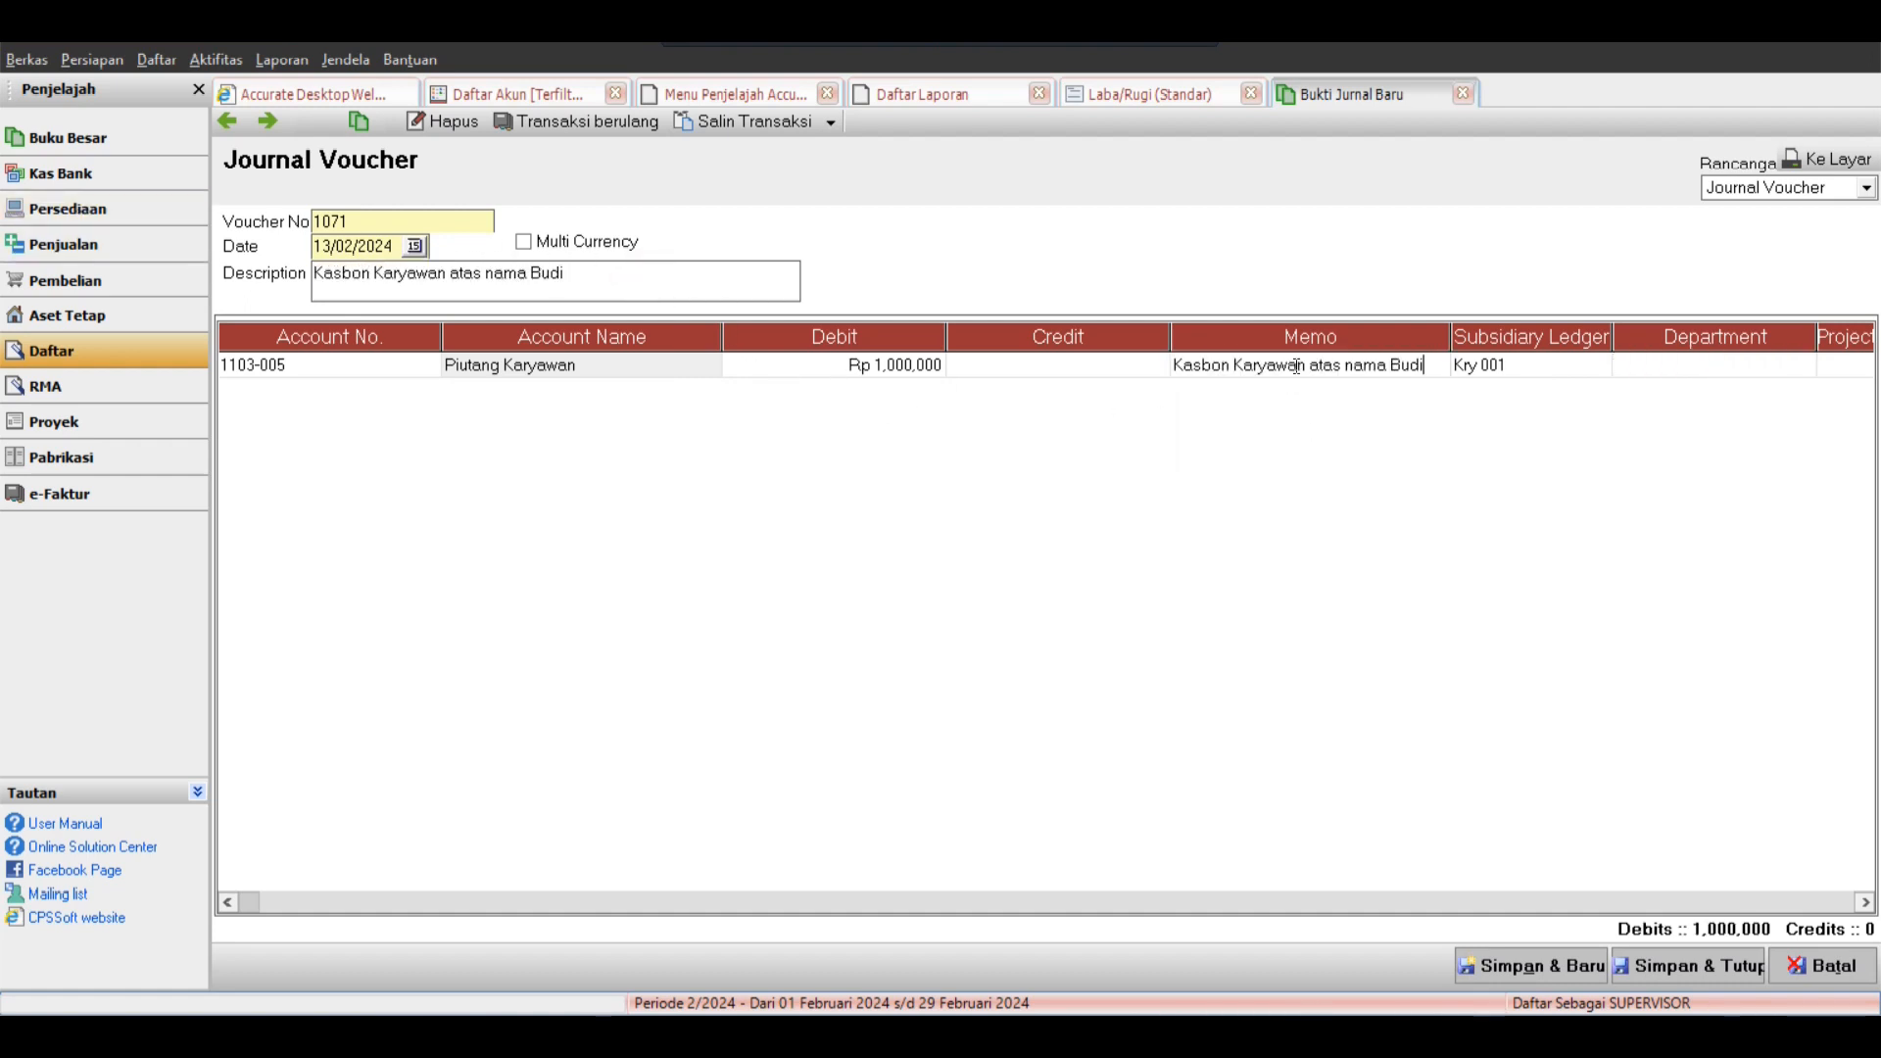
pyautogui.press('Down')
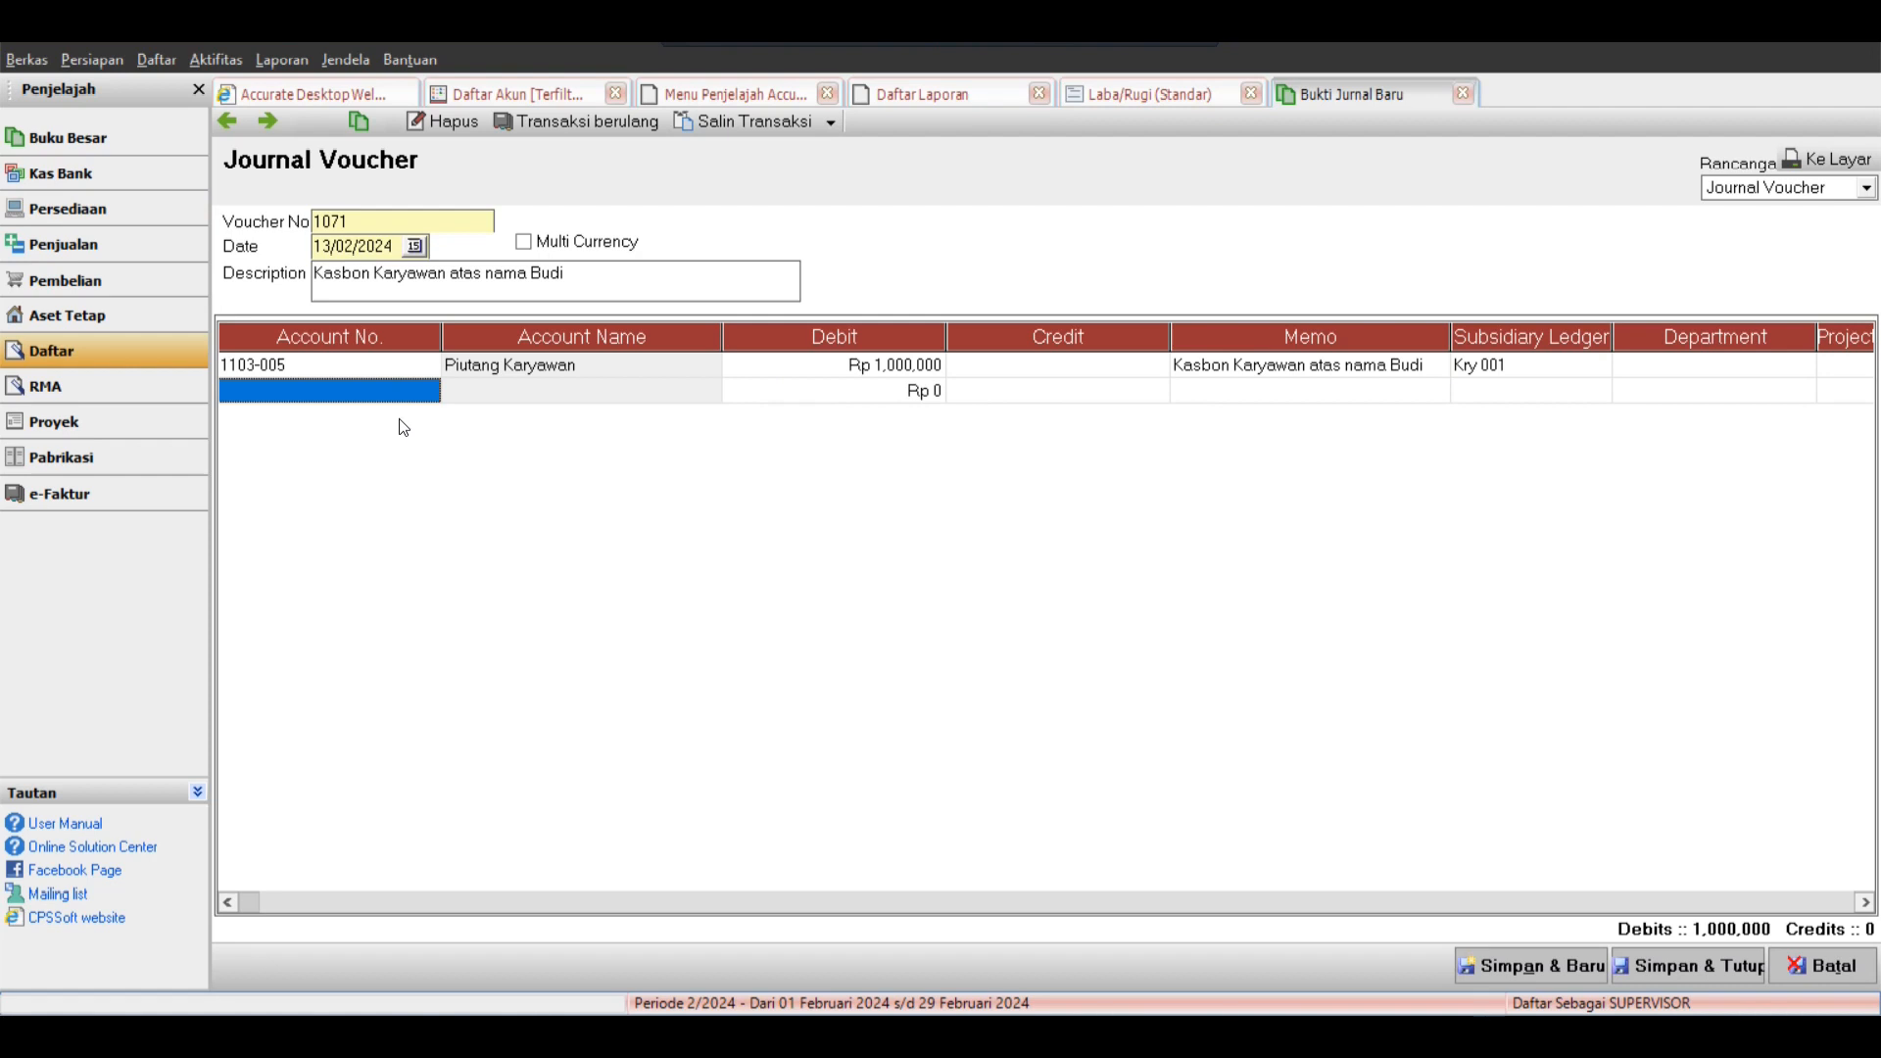
# Fill the second journal line with account 1102-001 Mandiri IDR, a credit of Rp 1,000,000 and the voucher description as memo.
pyautogui.write('man')
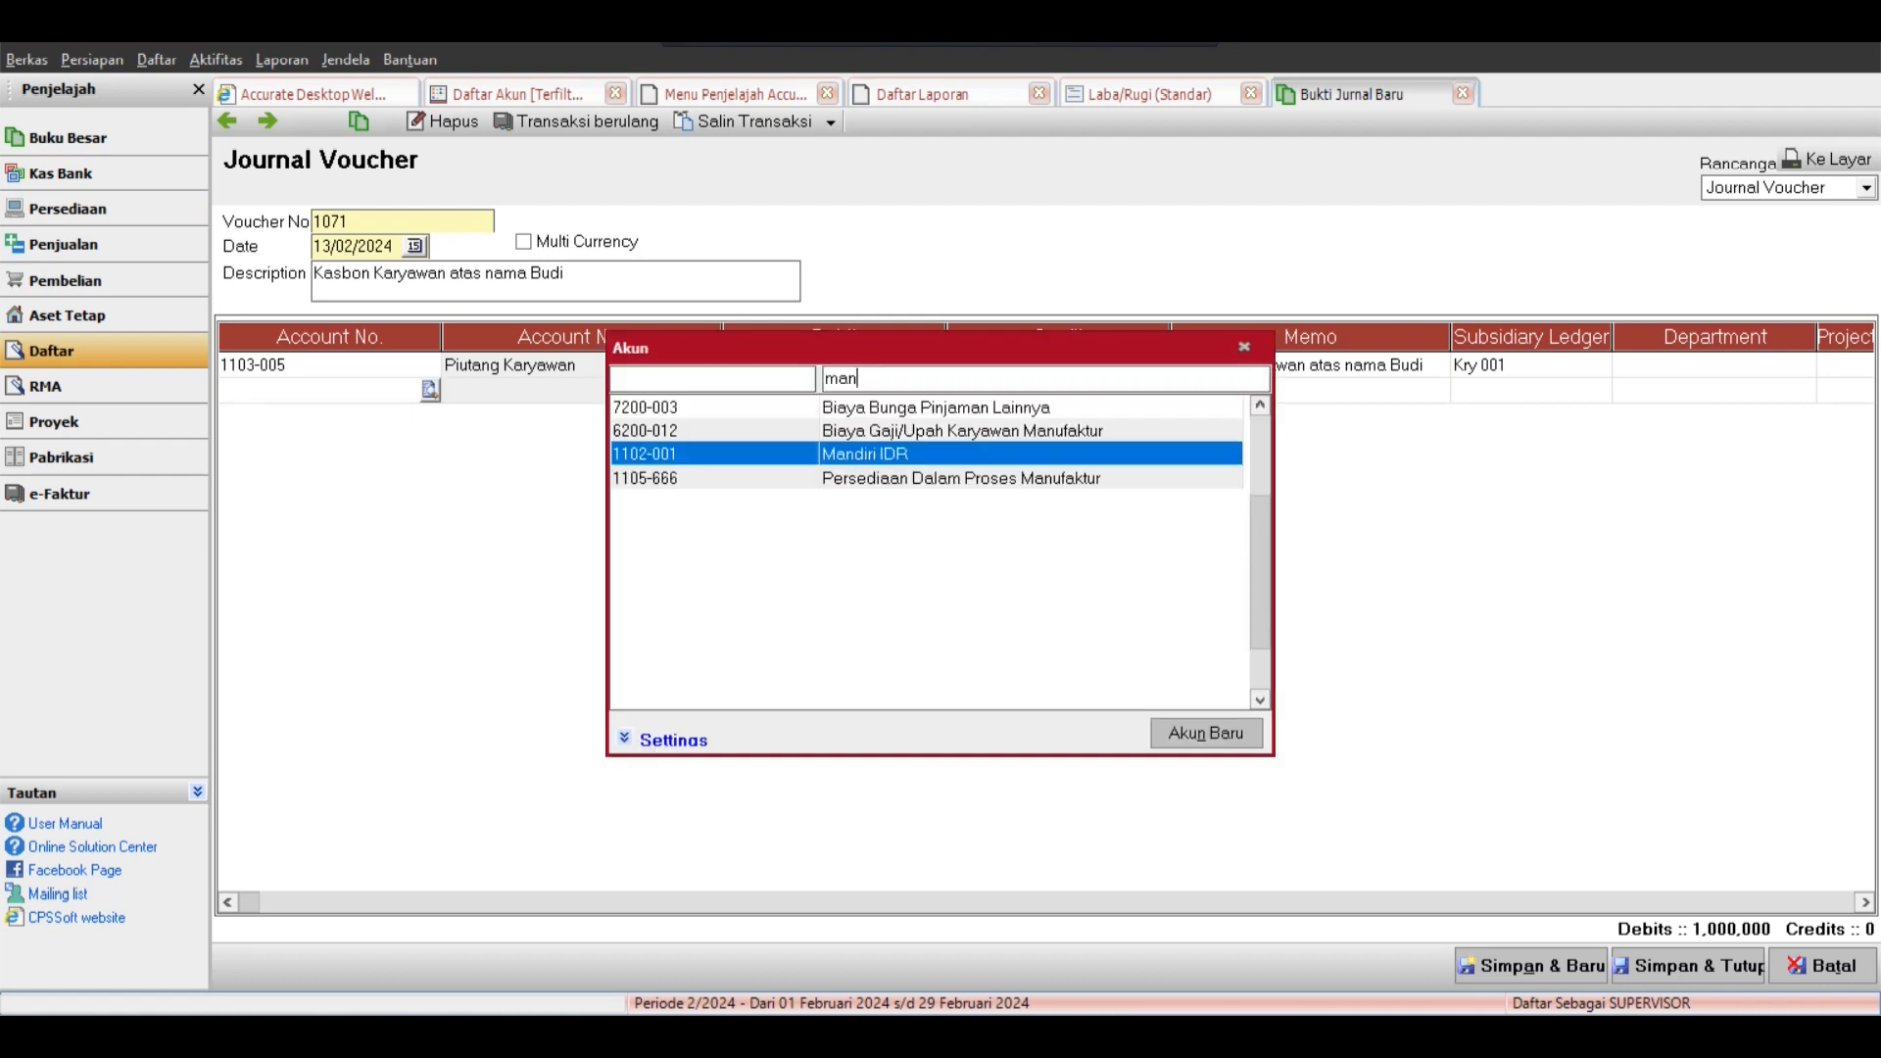
pyautogui.press('Return')
pyautogui.press('Tab')
pyautogui.press('Tab')
pyautogui.press('Tab')
pyautogui.press('Tab')
pyautogui.write('Kasbon Karyawan atas nama Budi')
pyautogui.press('Tab')
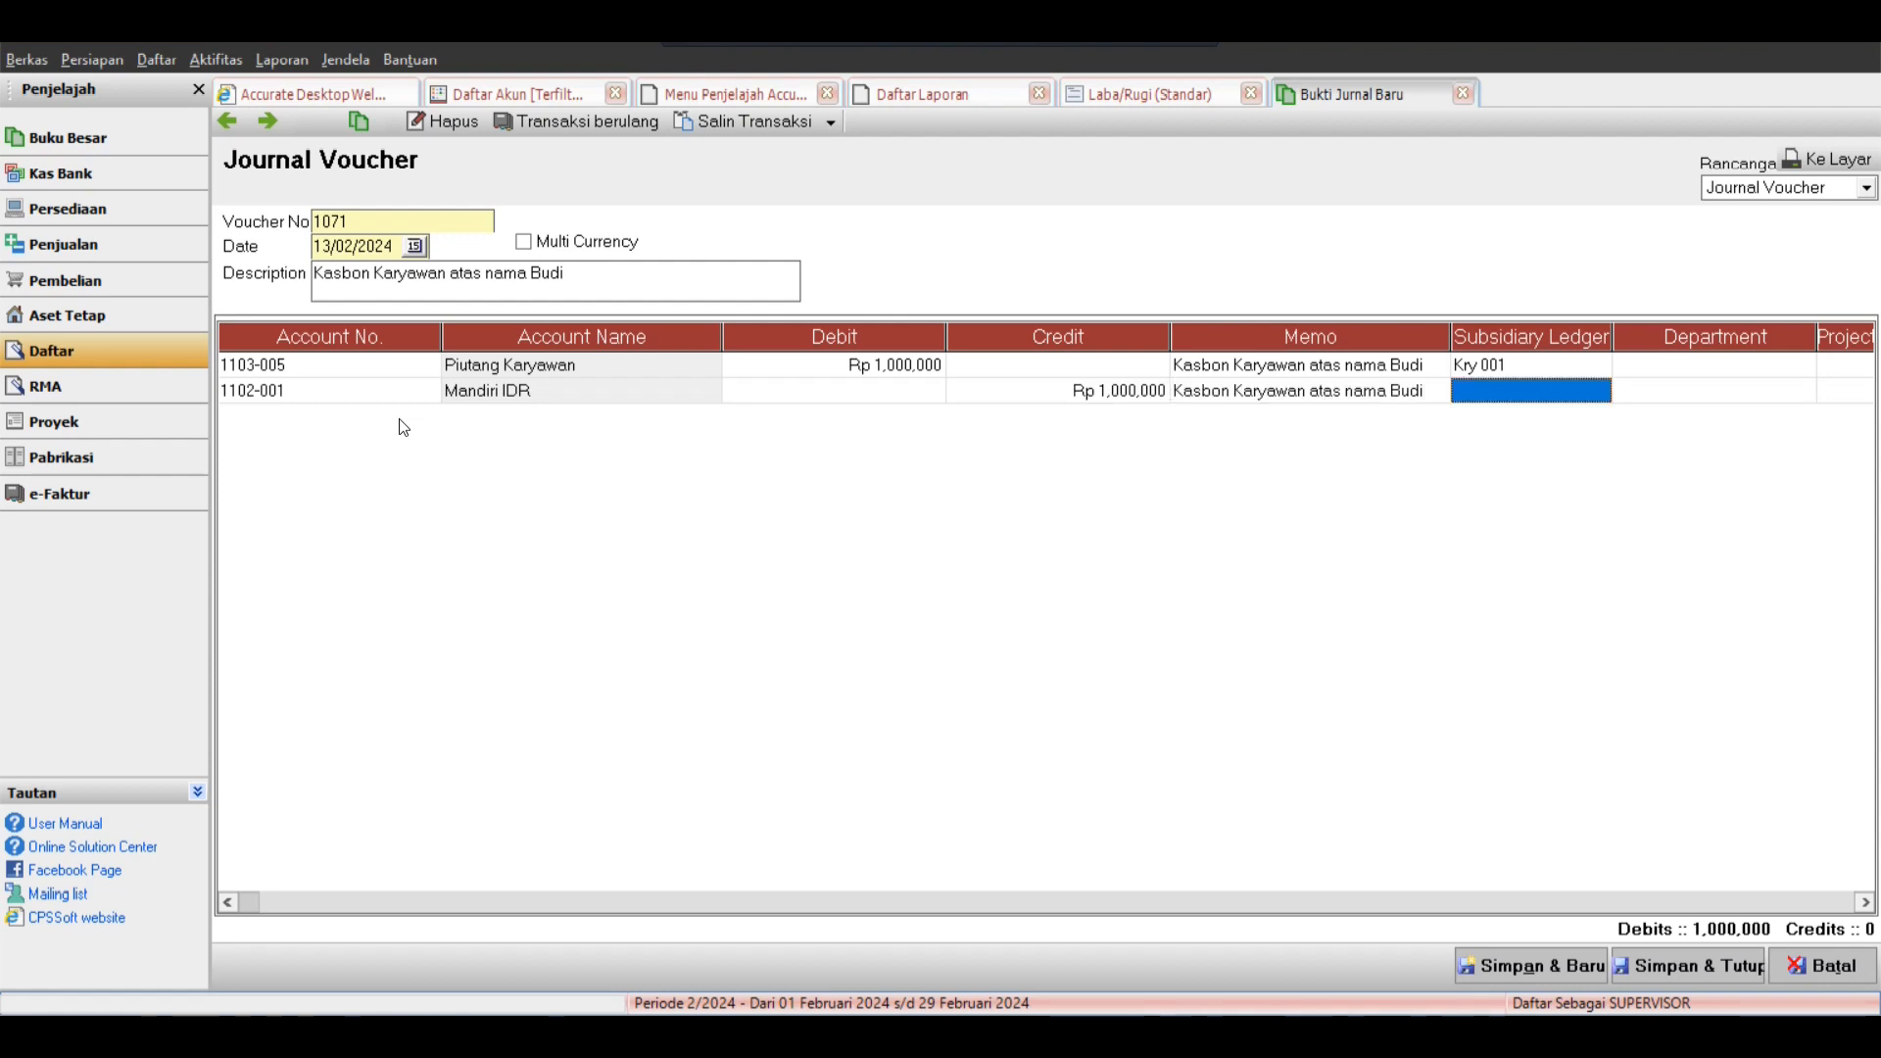
# Save and close the journal voucher under number 1072, and close the report and explorer pages.
pyautogui.click(1688, 965)
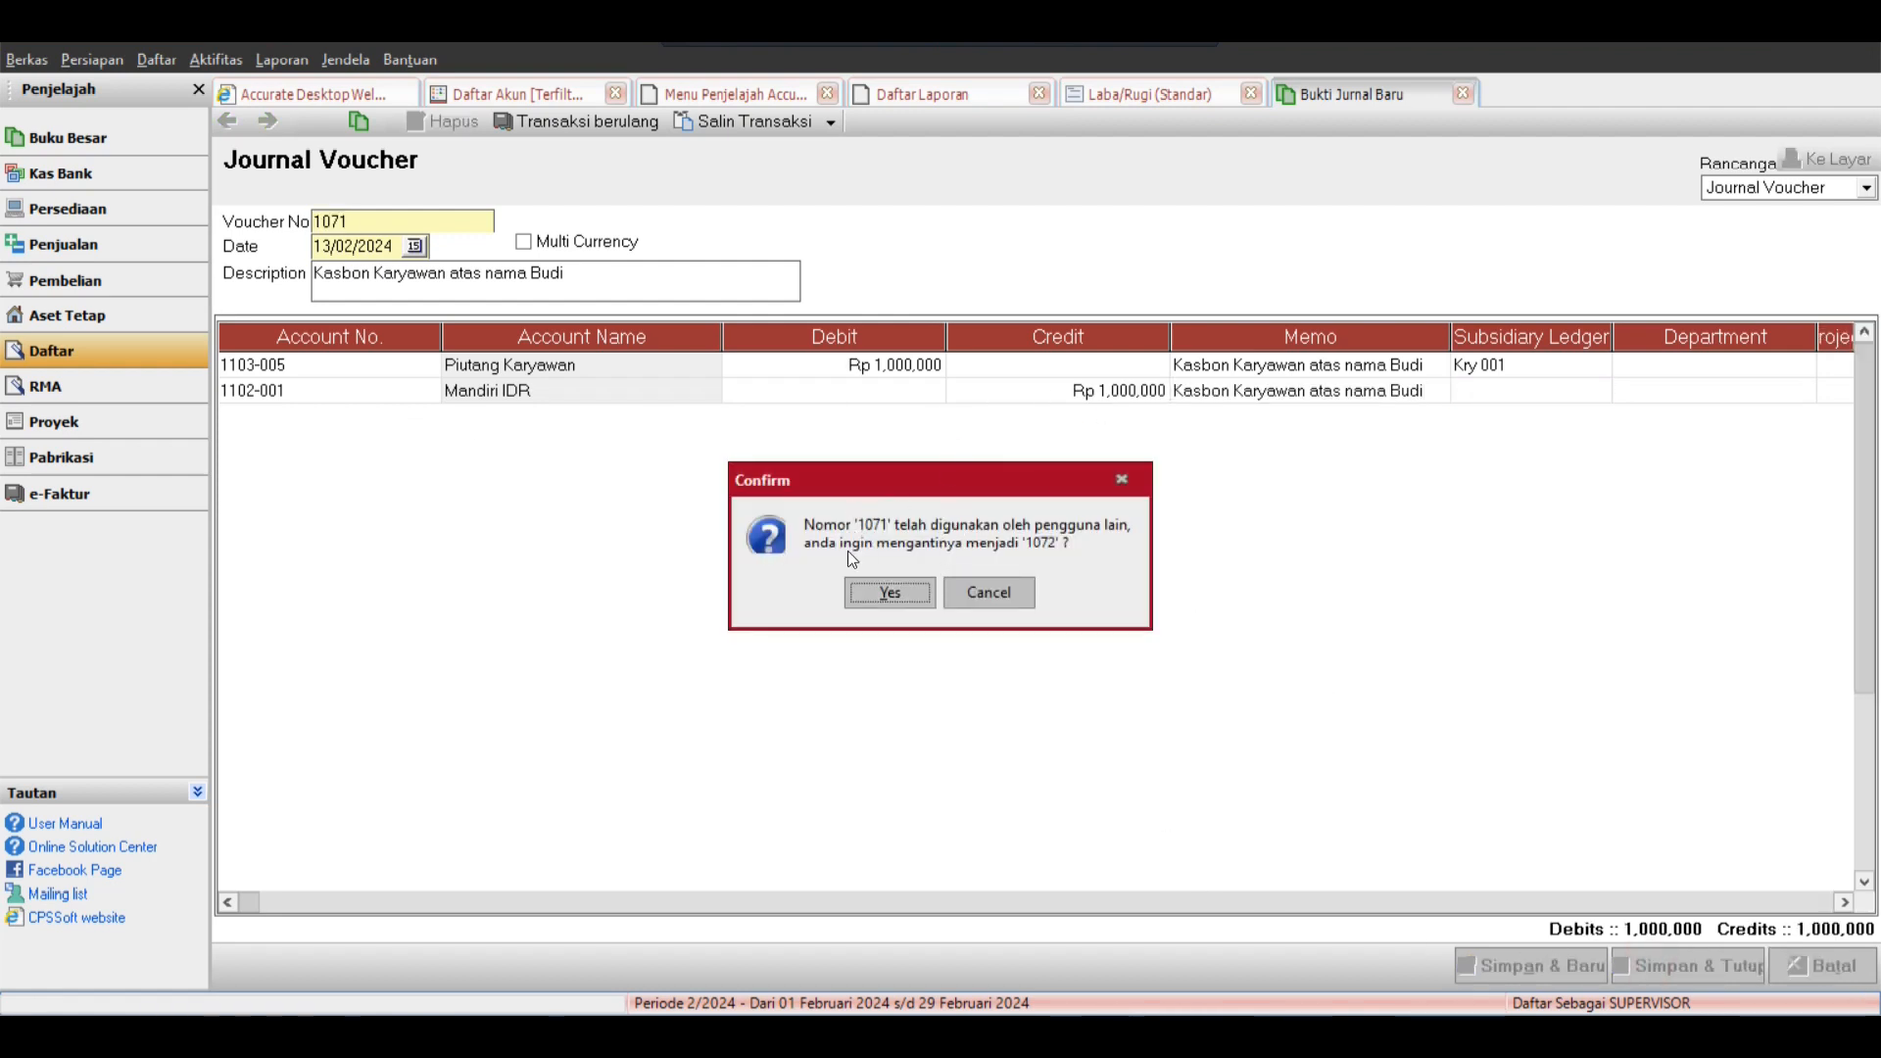
pyautogui.click(862, 591)
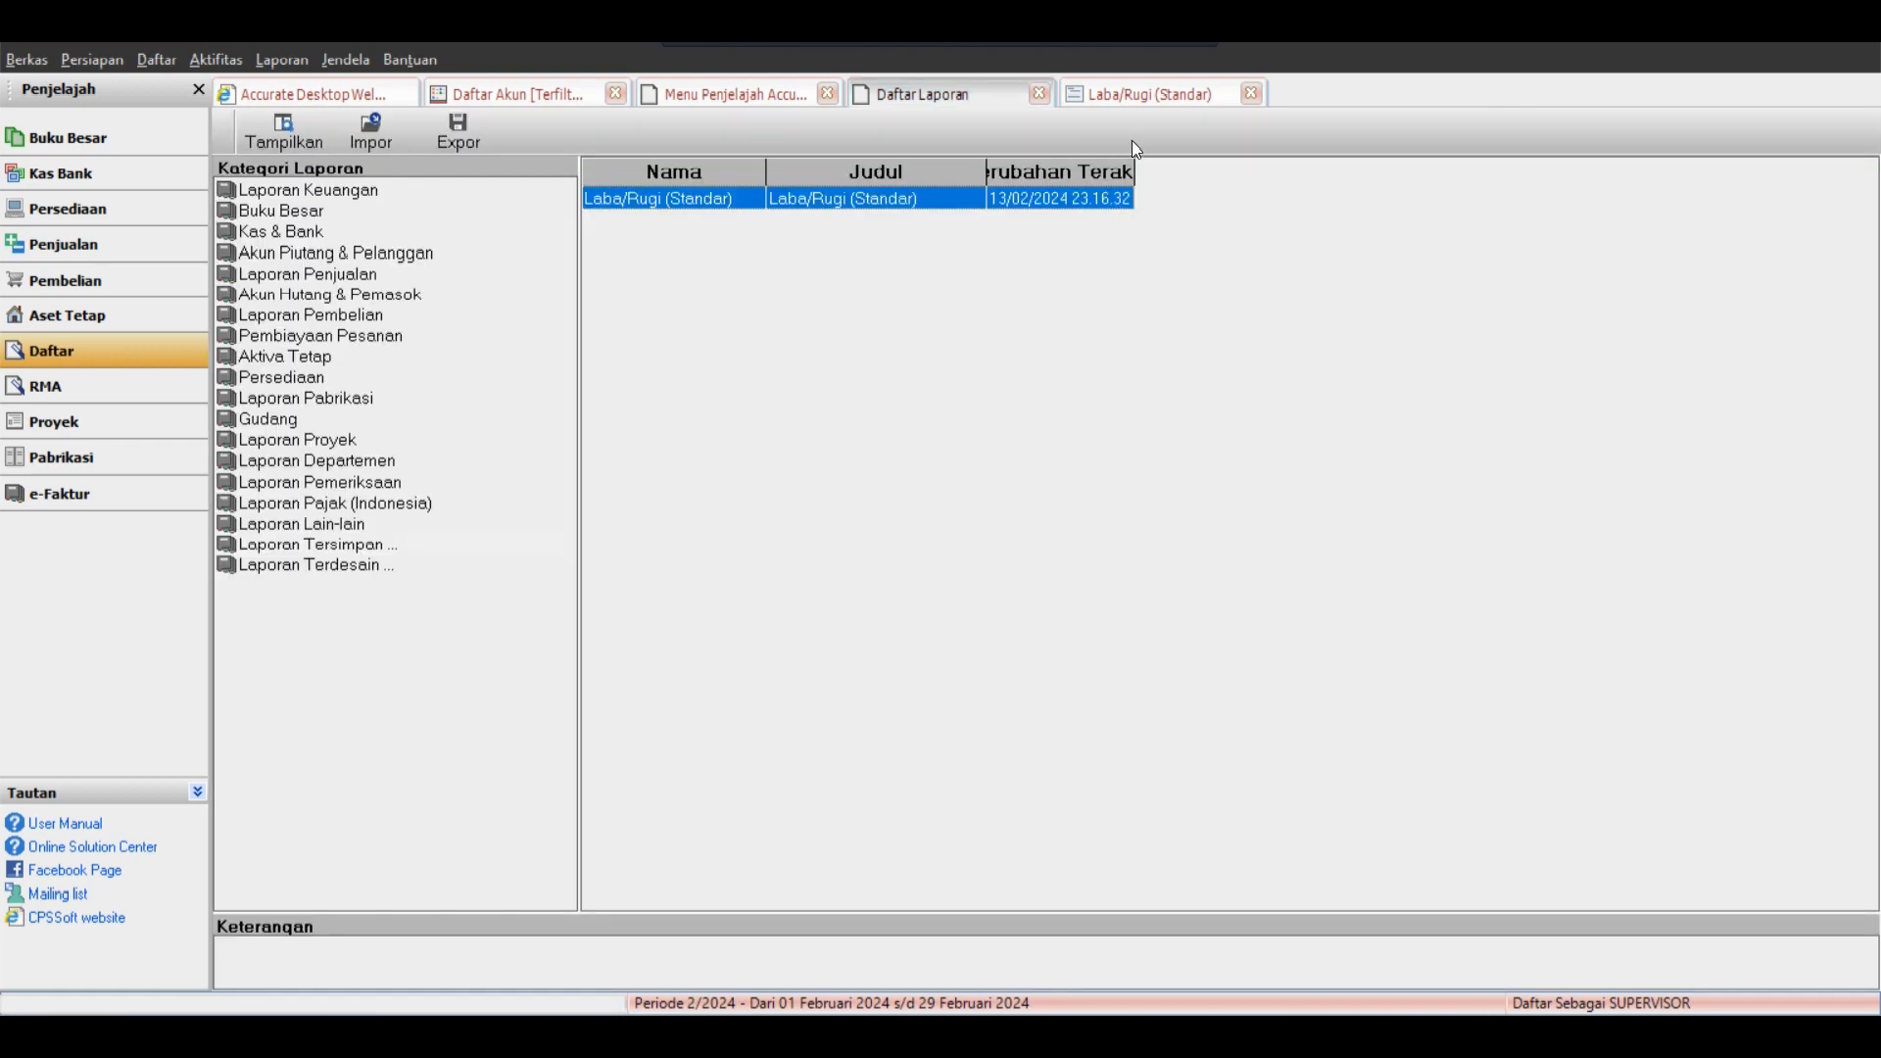
pyautogui.click(1040, 93)
pyautogui.click(1039, 93)
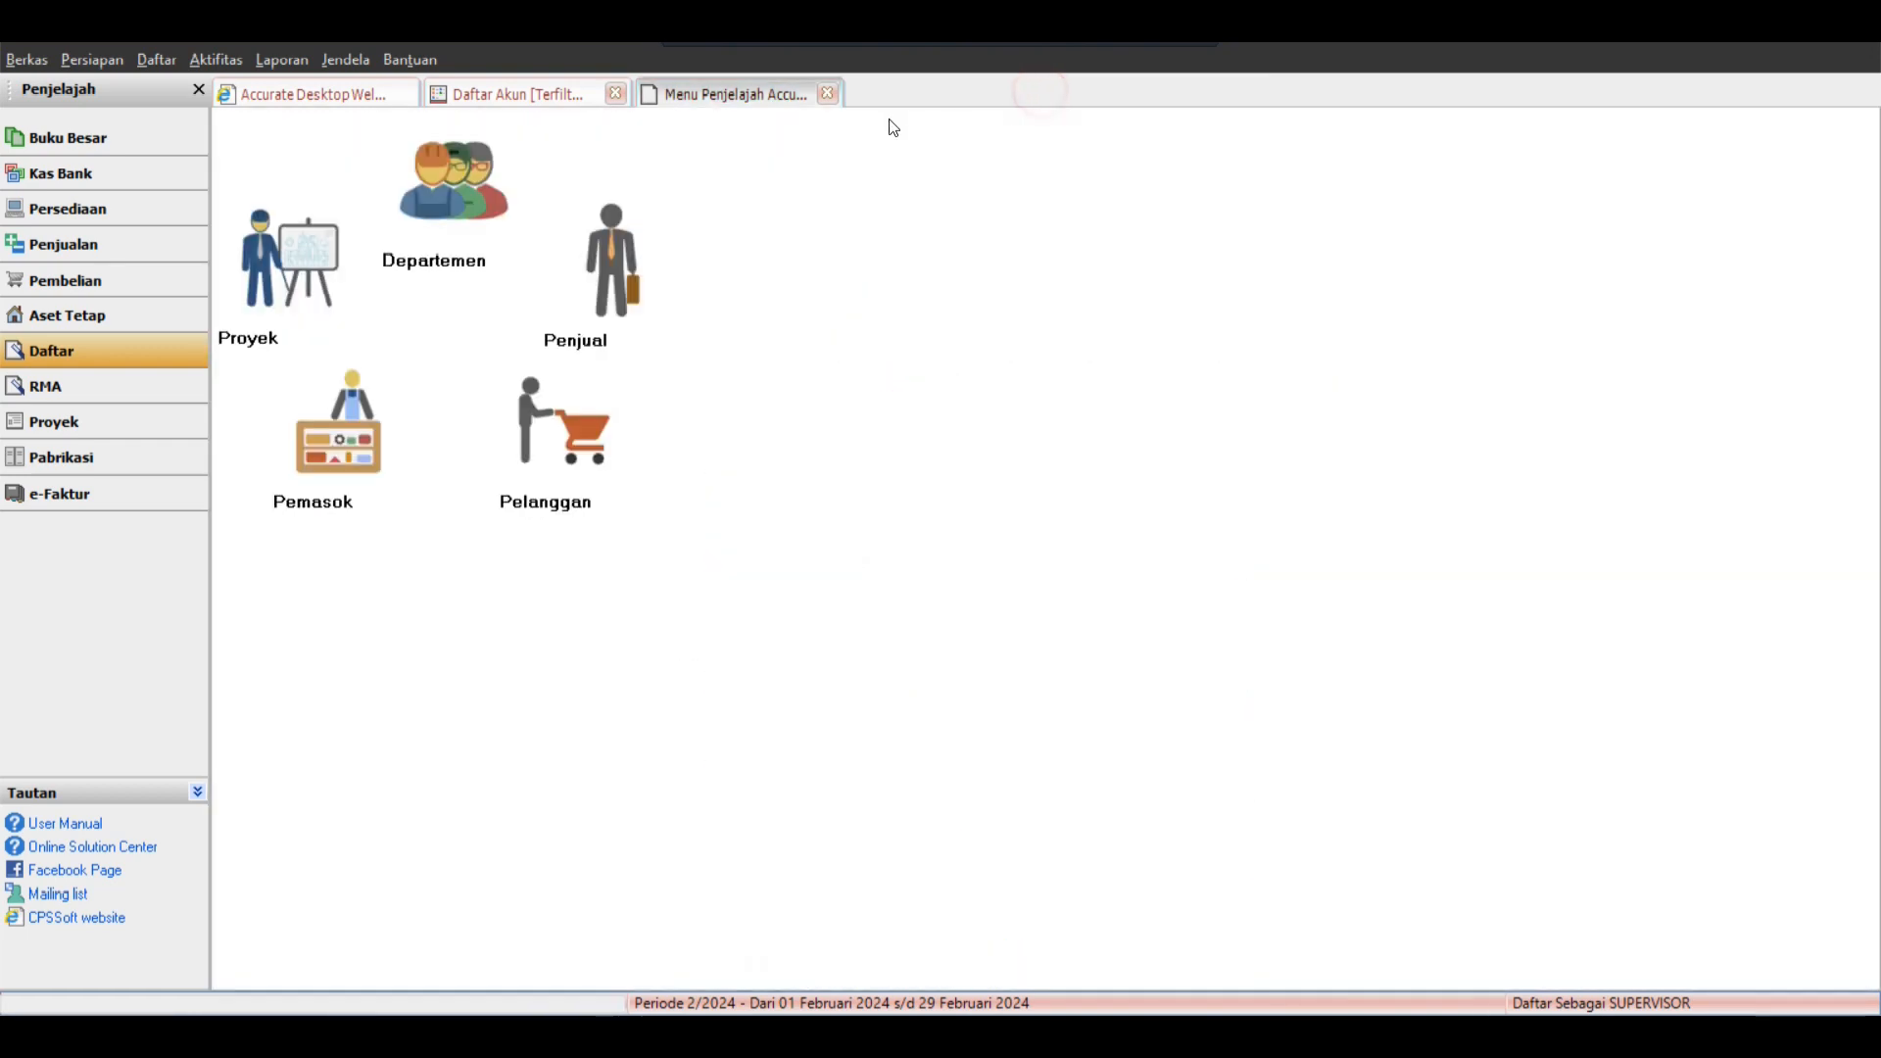
pyautogui.click(828, 93)
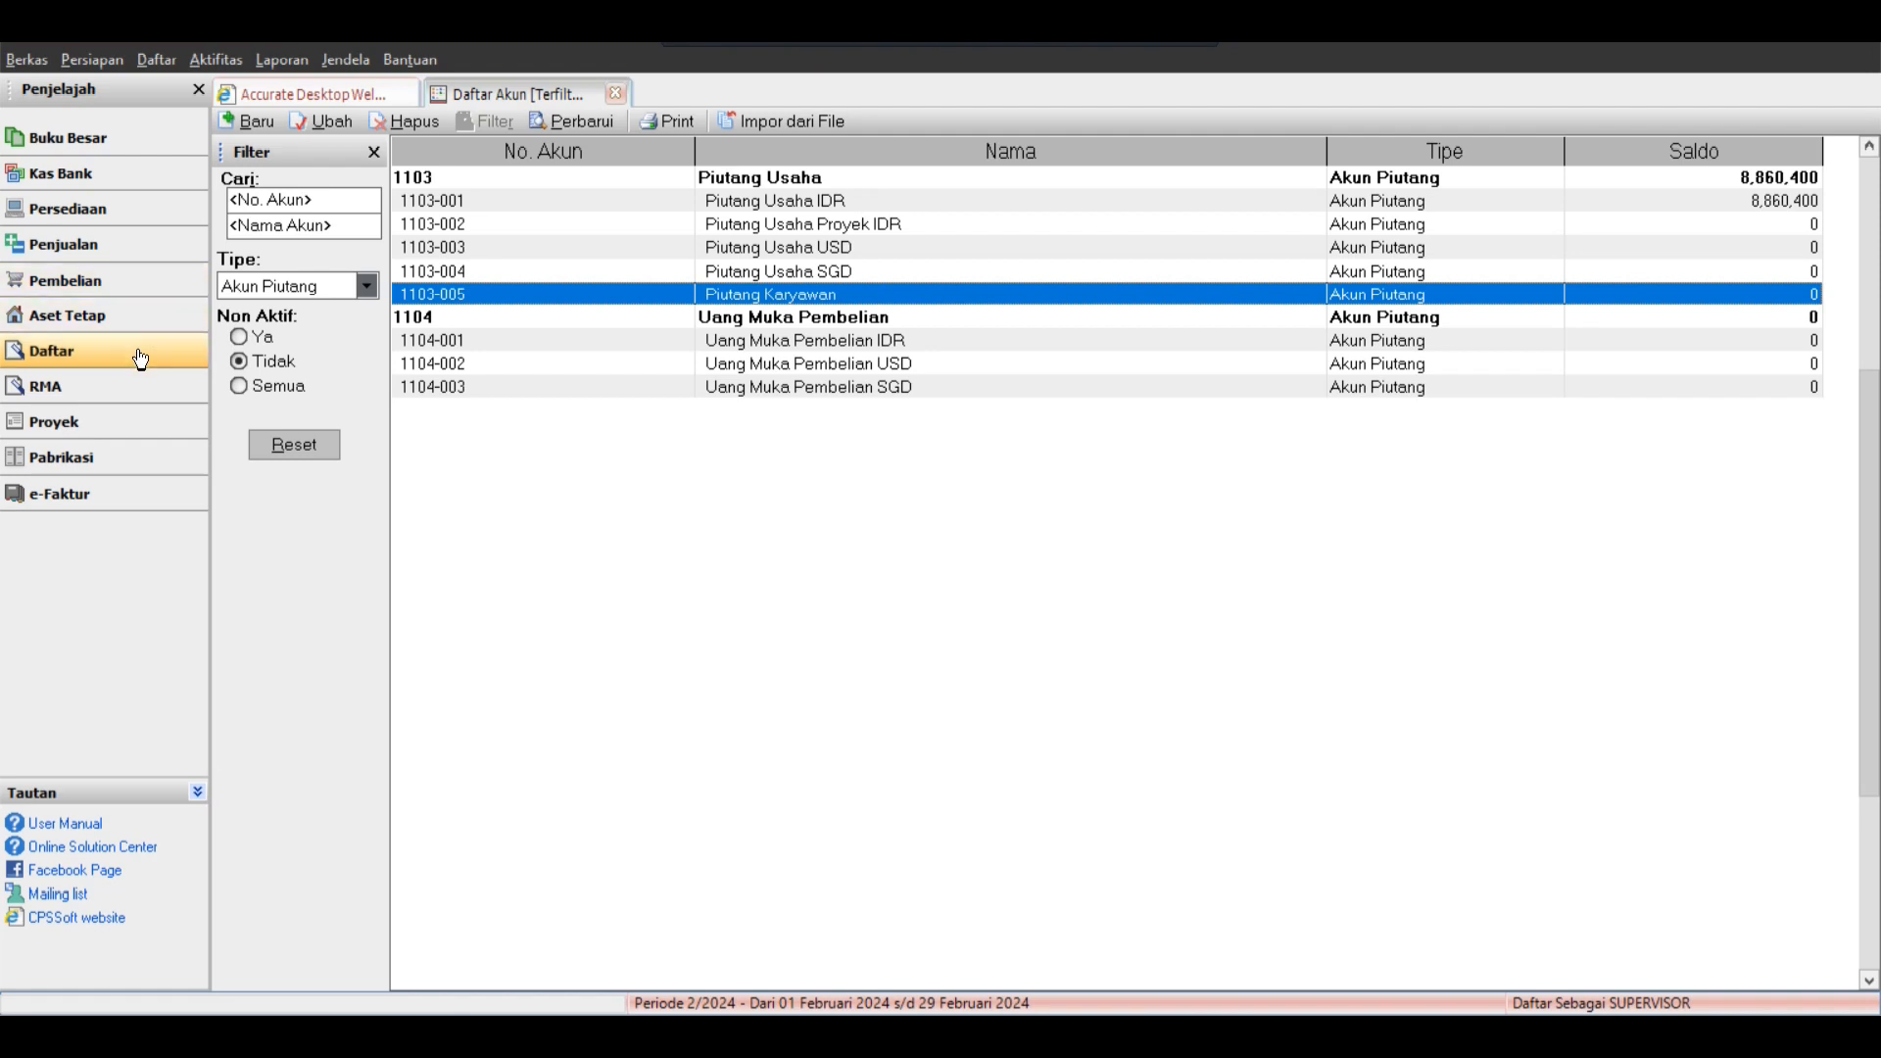
# Open the customer list and select the employee's record to check its receivable balance.
pyautogui.click(140, 359)
pyautogui.click(549, 433)
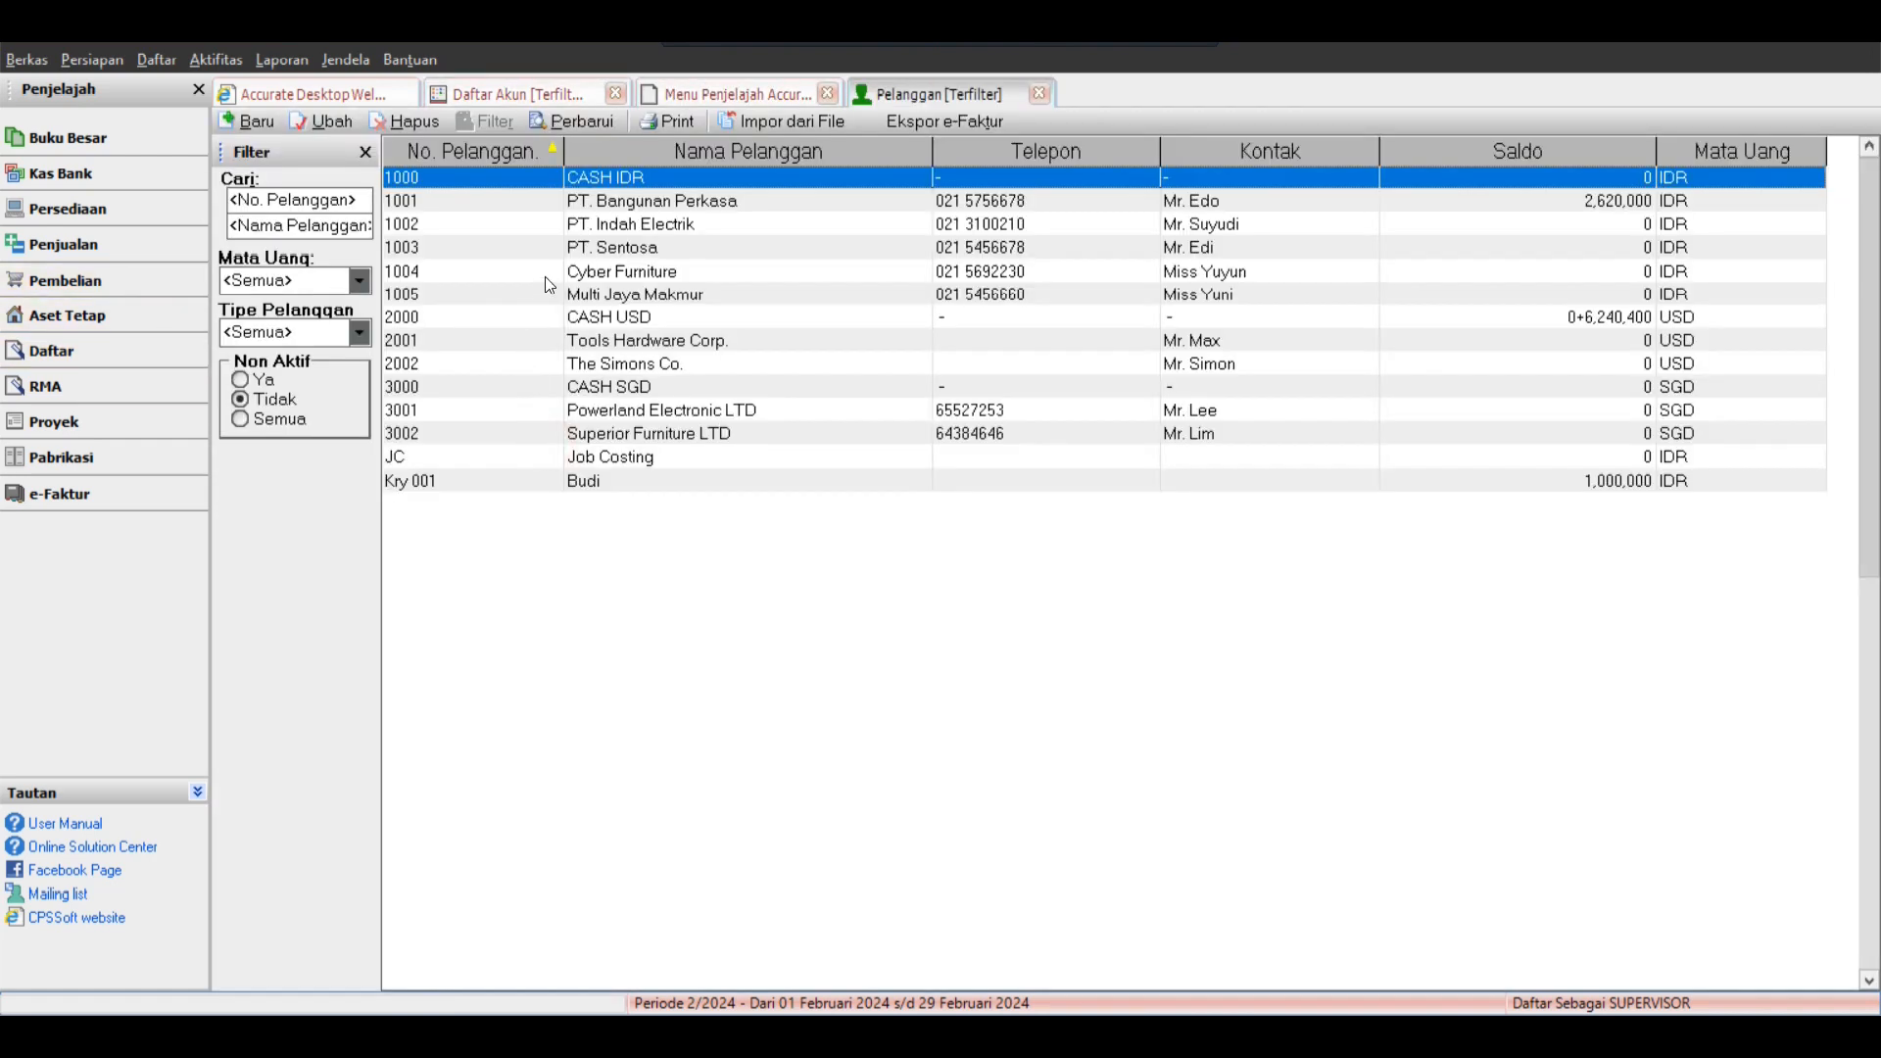
pyautogui.click(617, 480)
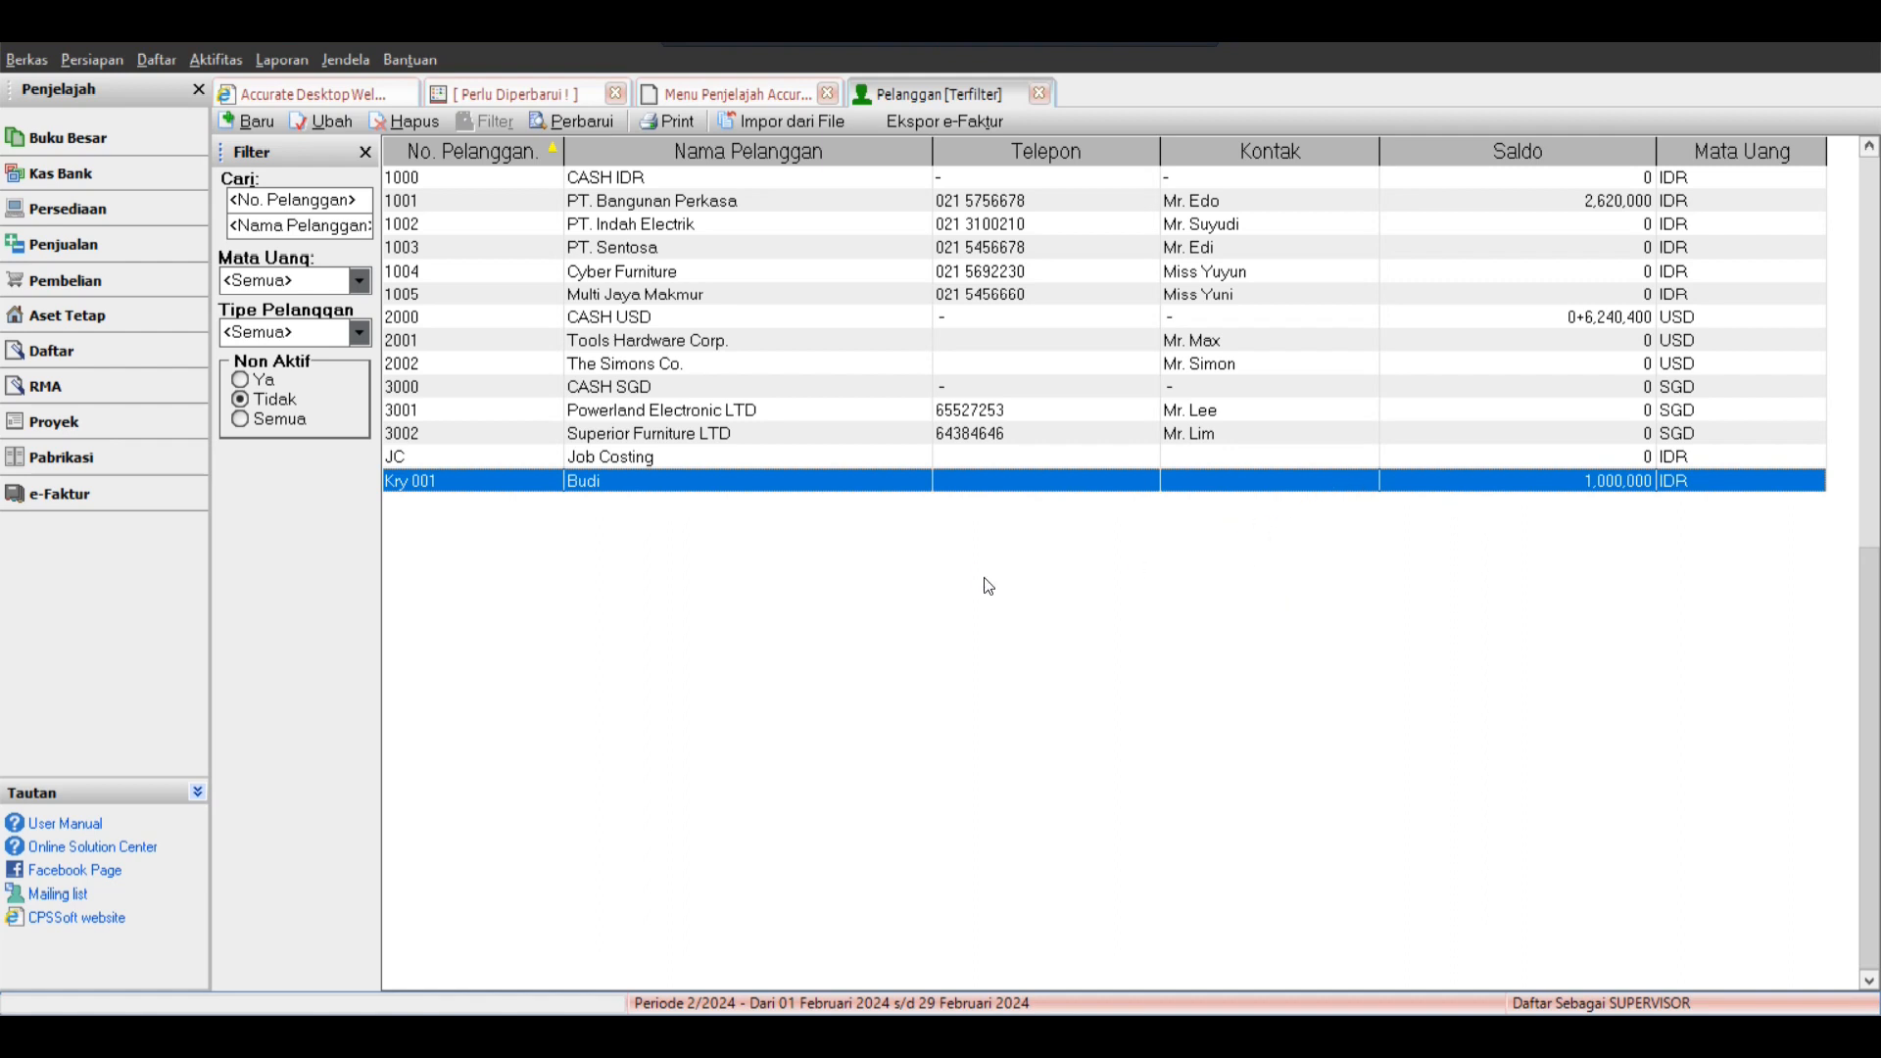
# Switch to Excel and create a blank workbook.
pyautogui.press('super')
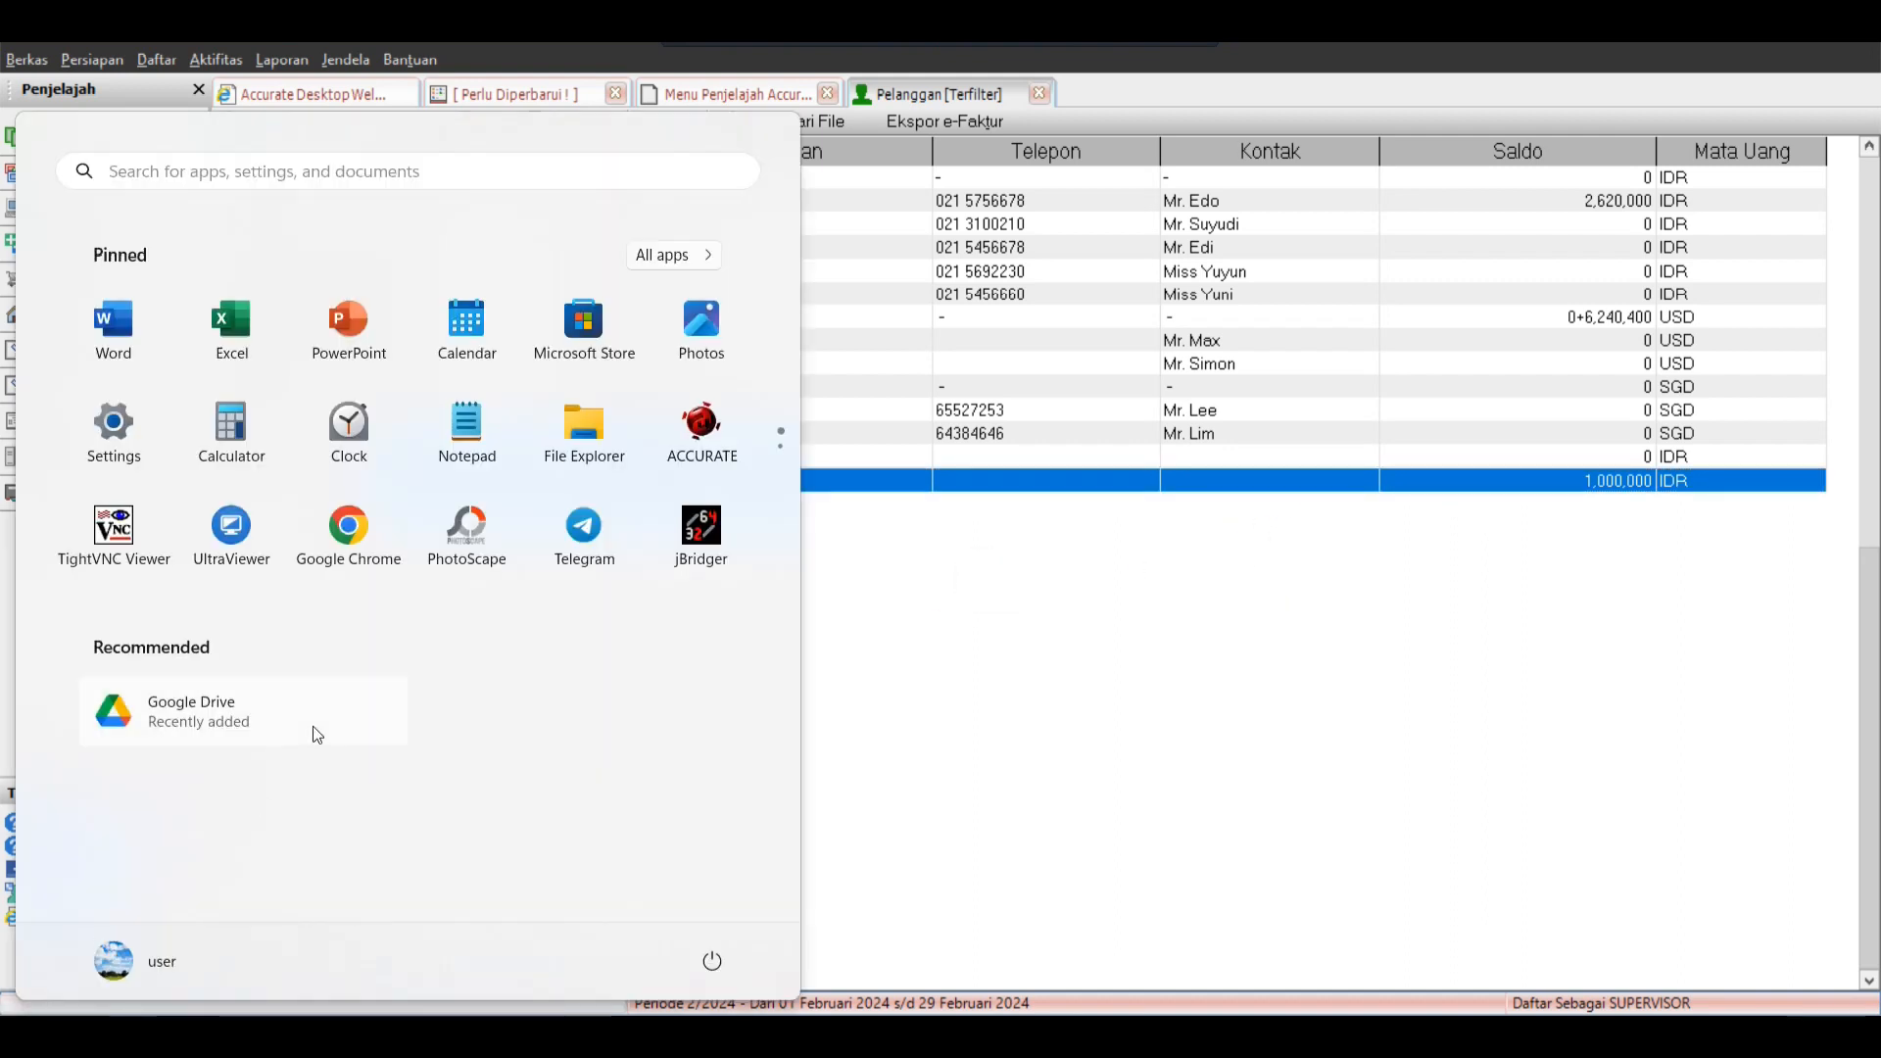
pyautogui.click(247, 343)
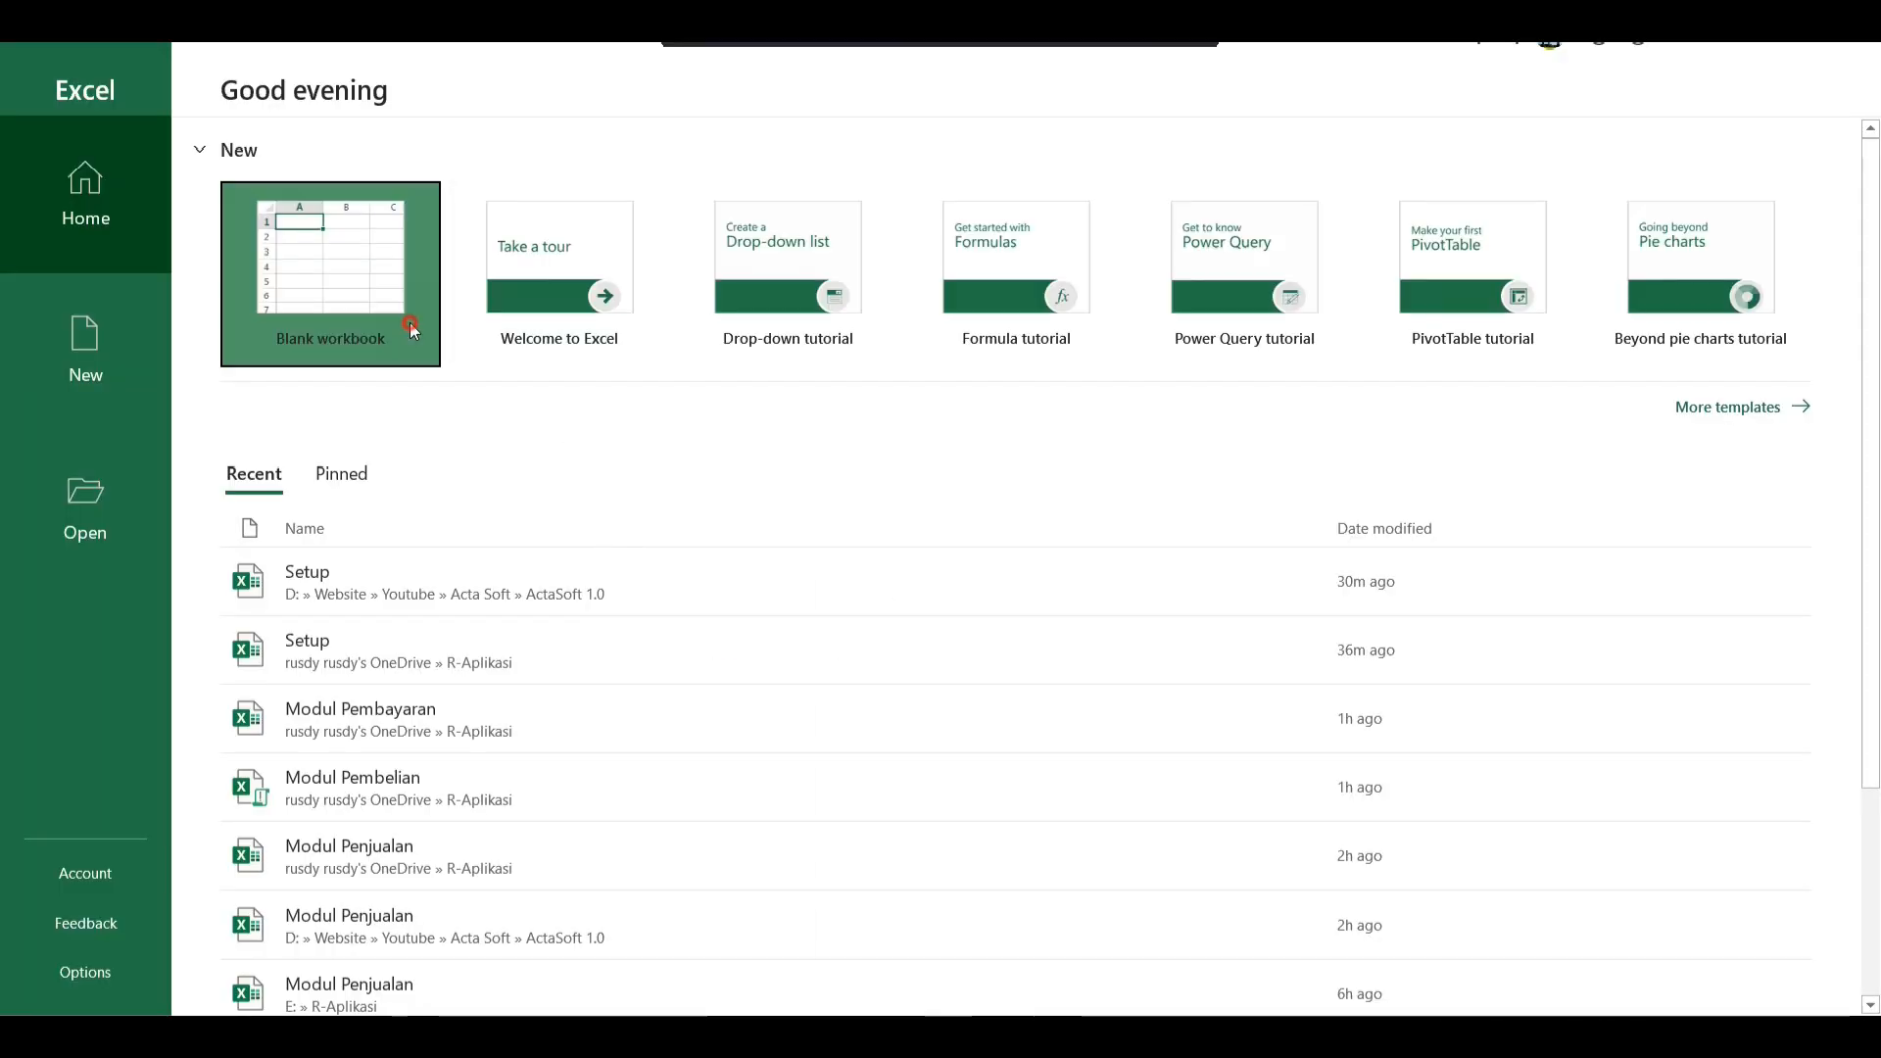
pyautogui.click(327, 314)
# Enter the note "Misal Gaji Karyawan 1 Bulan 50 Jt" in cell C5.
pyautogui.click(459, 387)
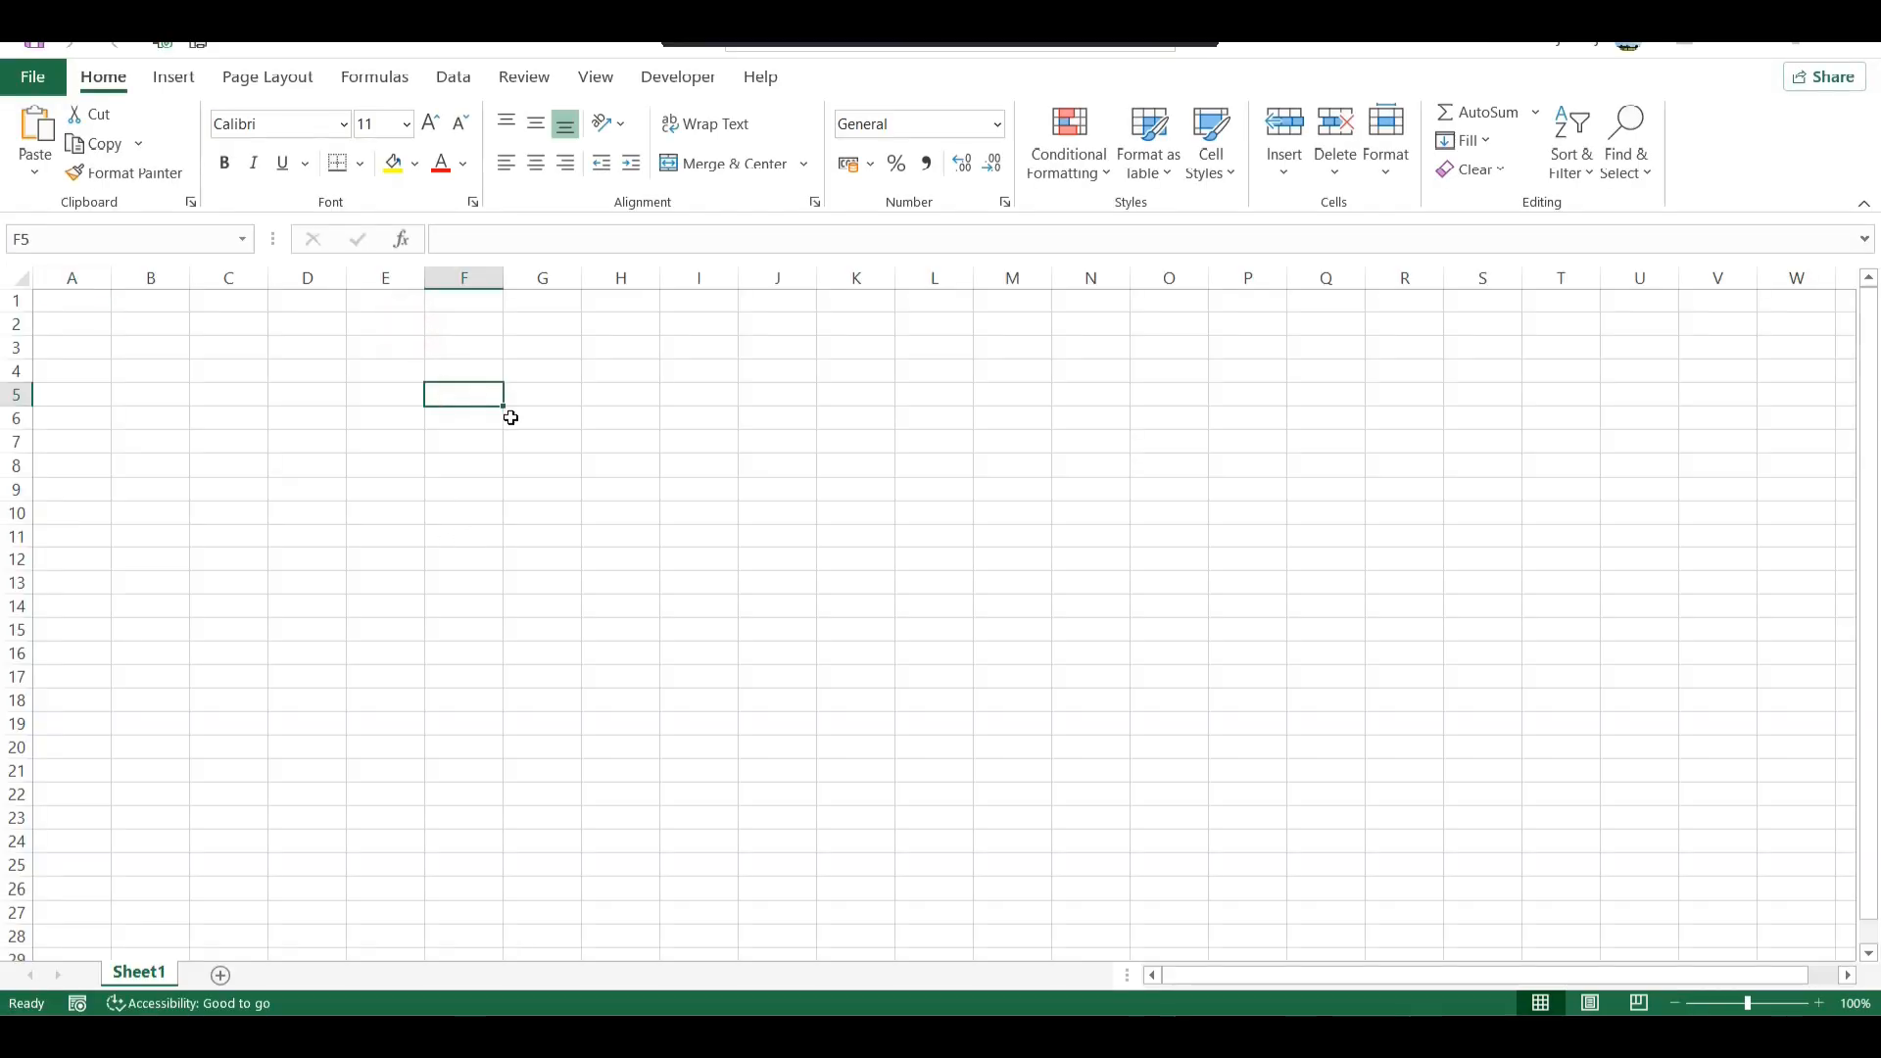
pyautogui.click(258, 384)
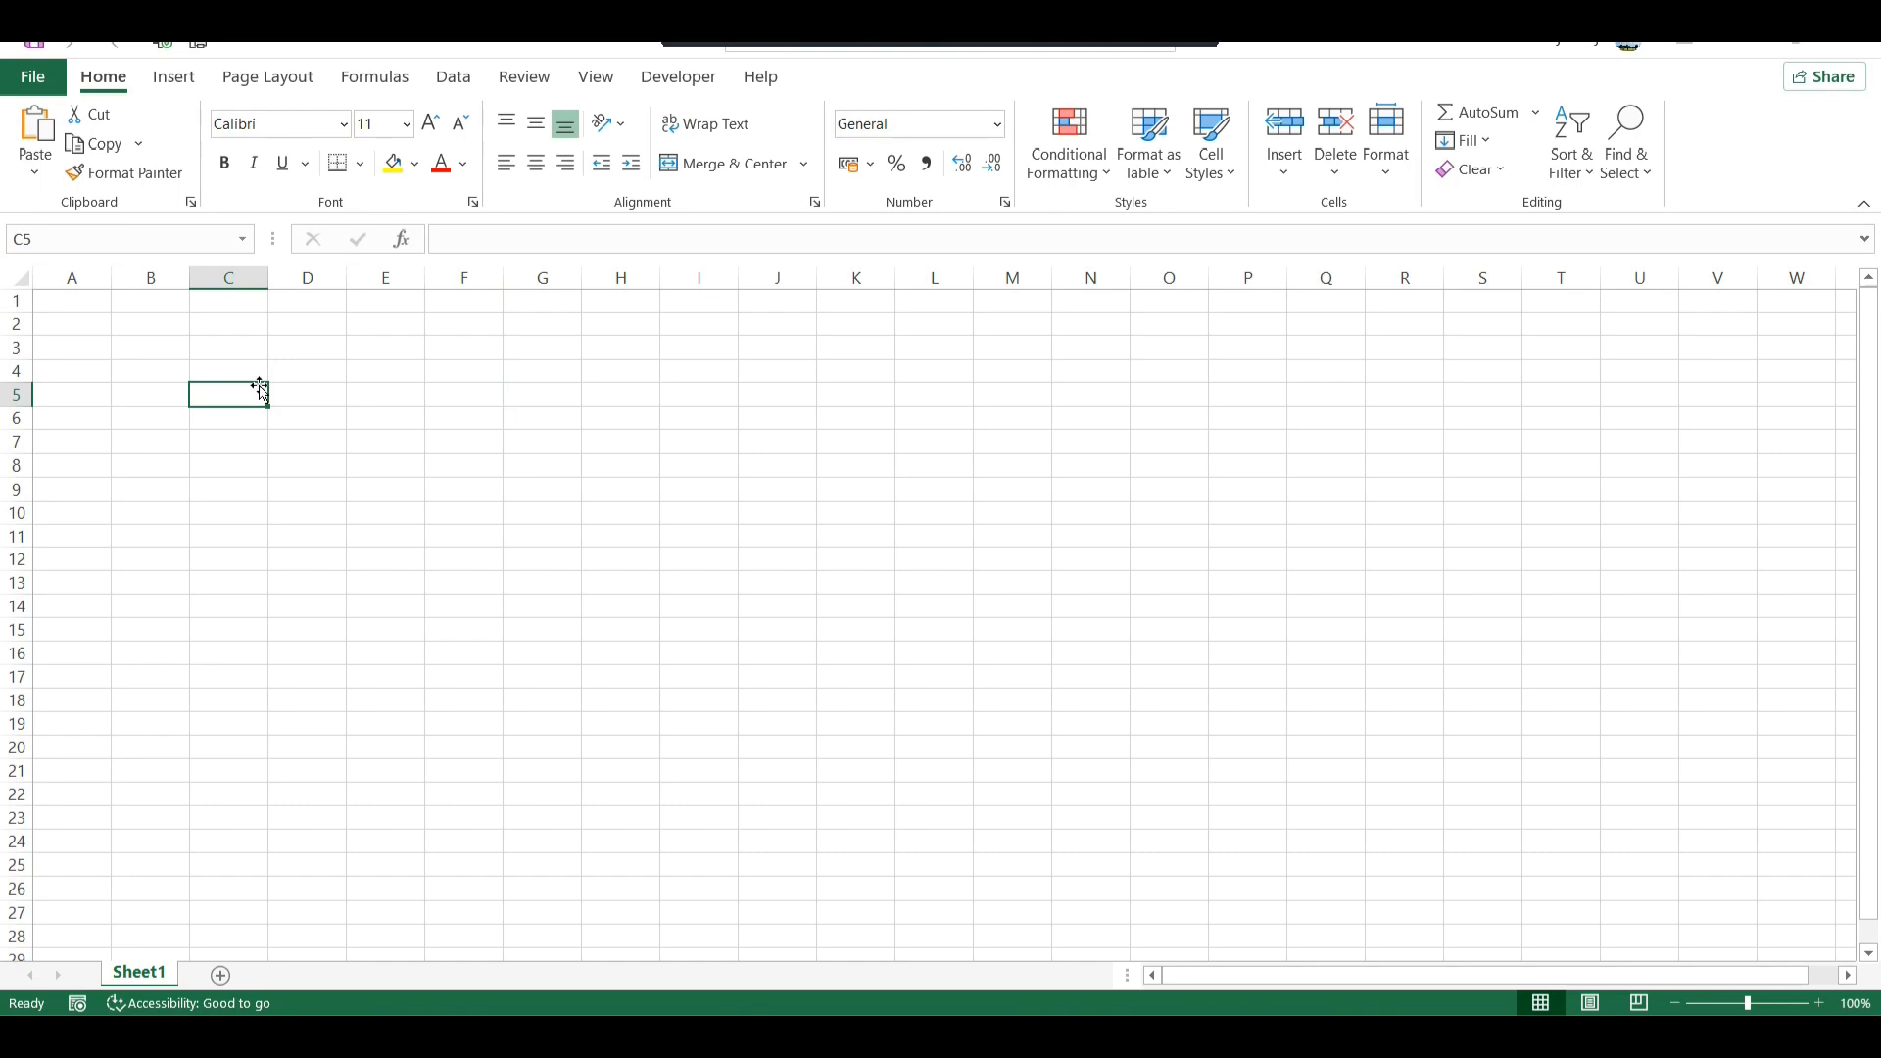
pyautogui.write('Misal')
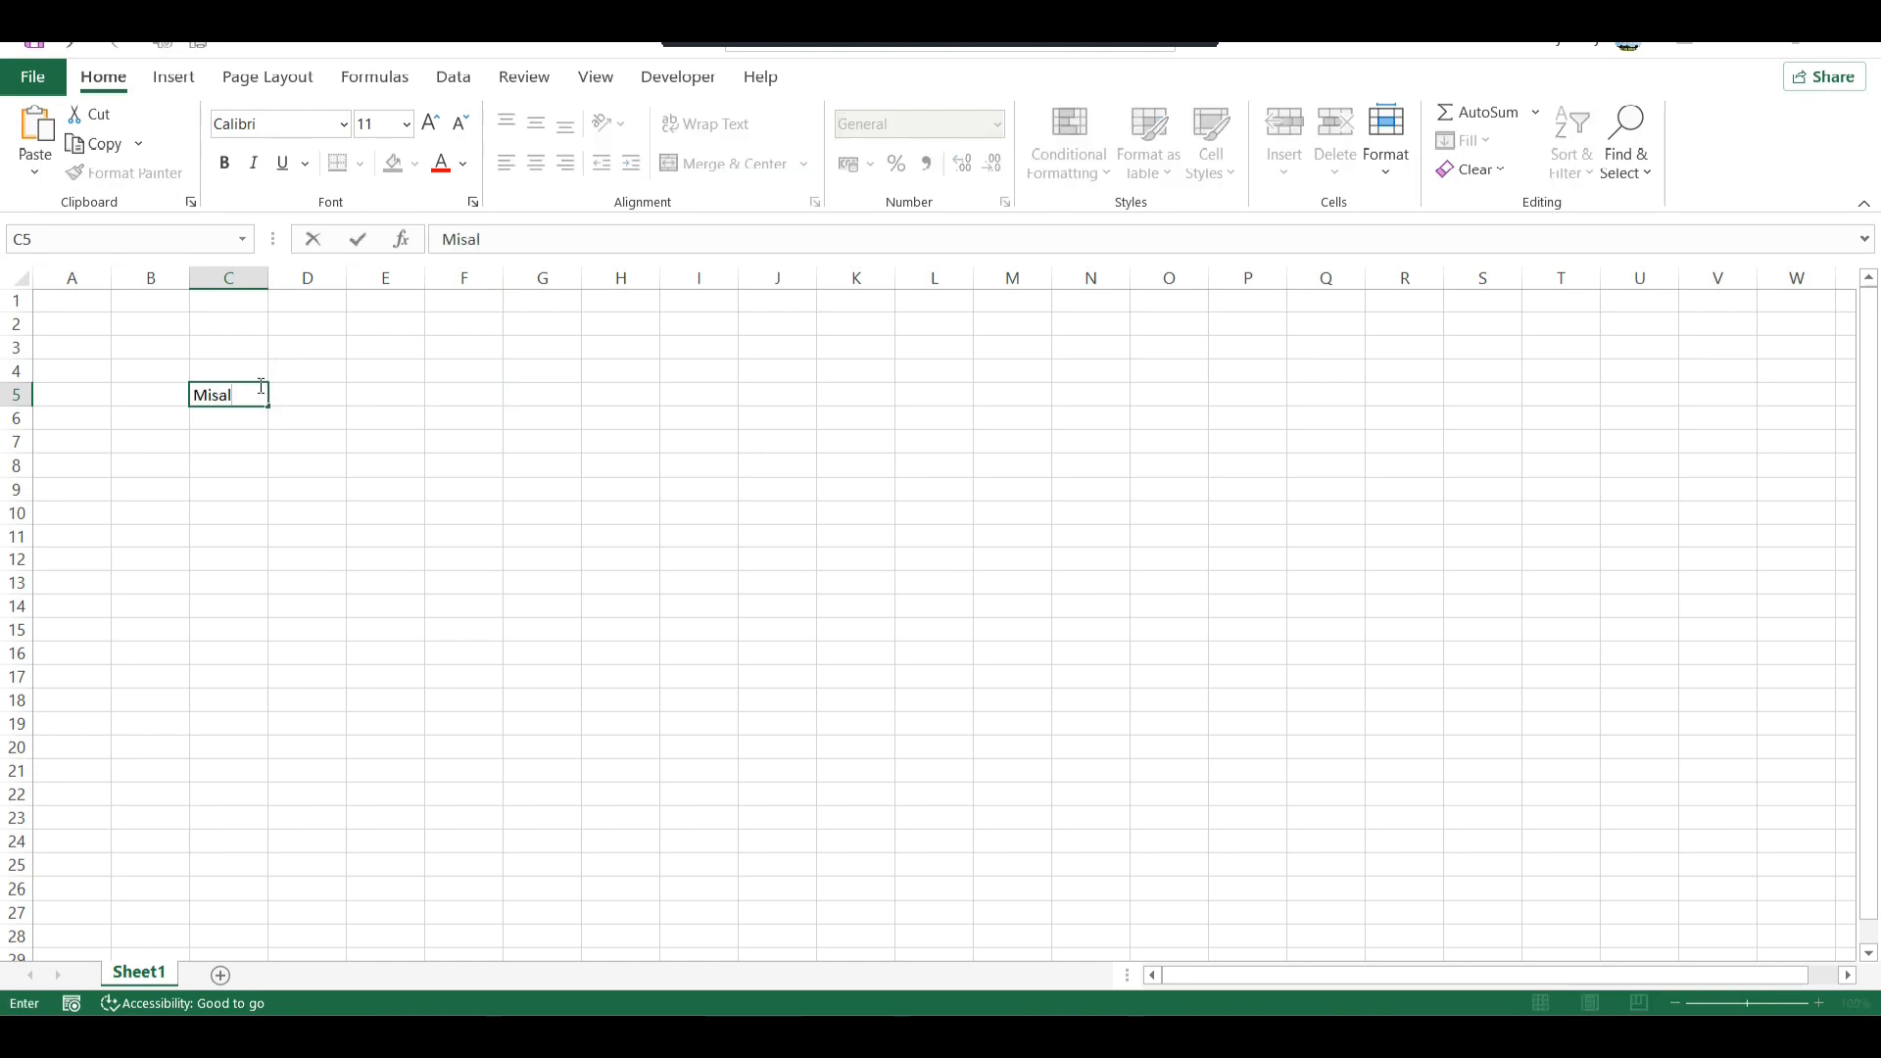
pyautogui.write(' Gaji Kar')
pyautogui.write('yawn')
pyautogui.write('n 1 ')
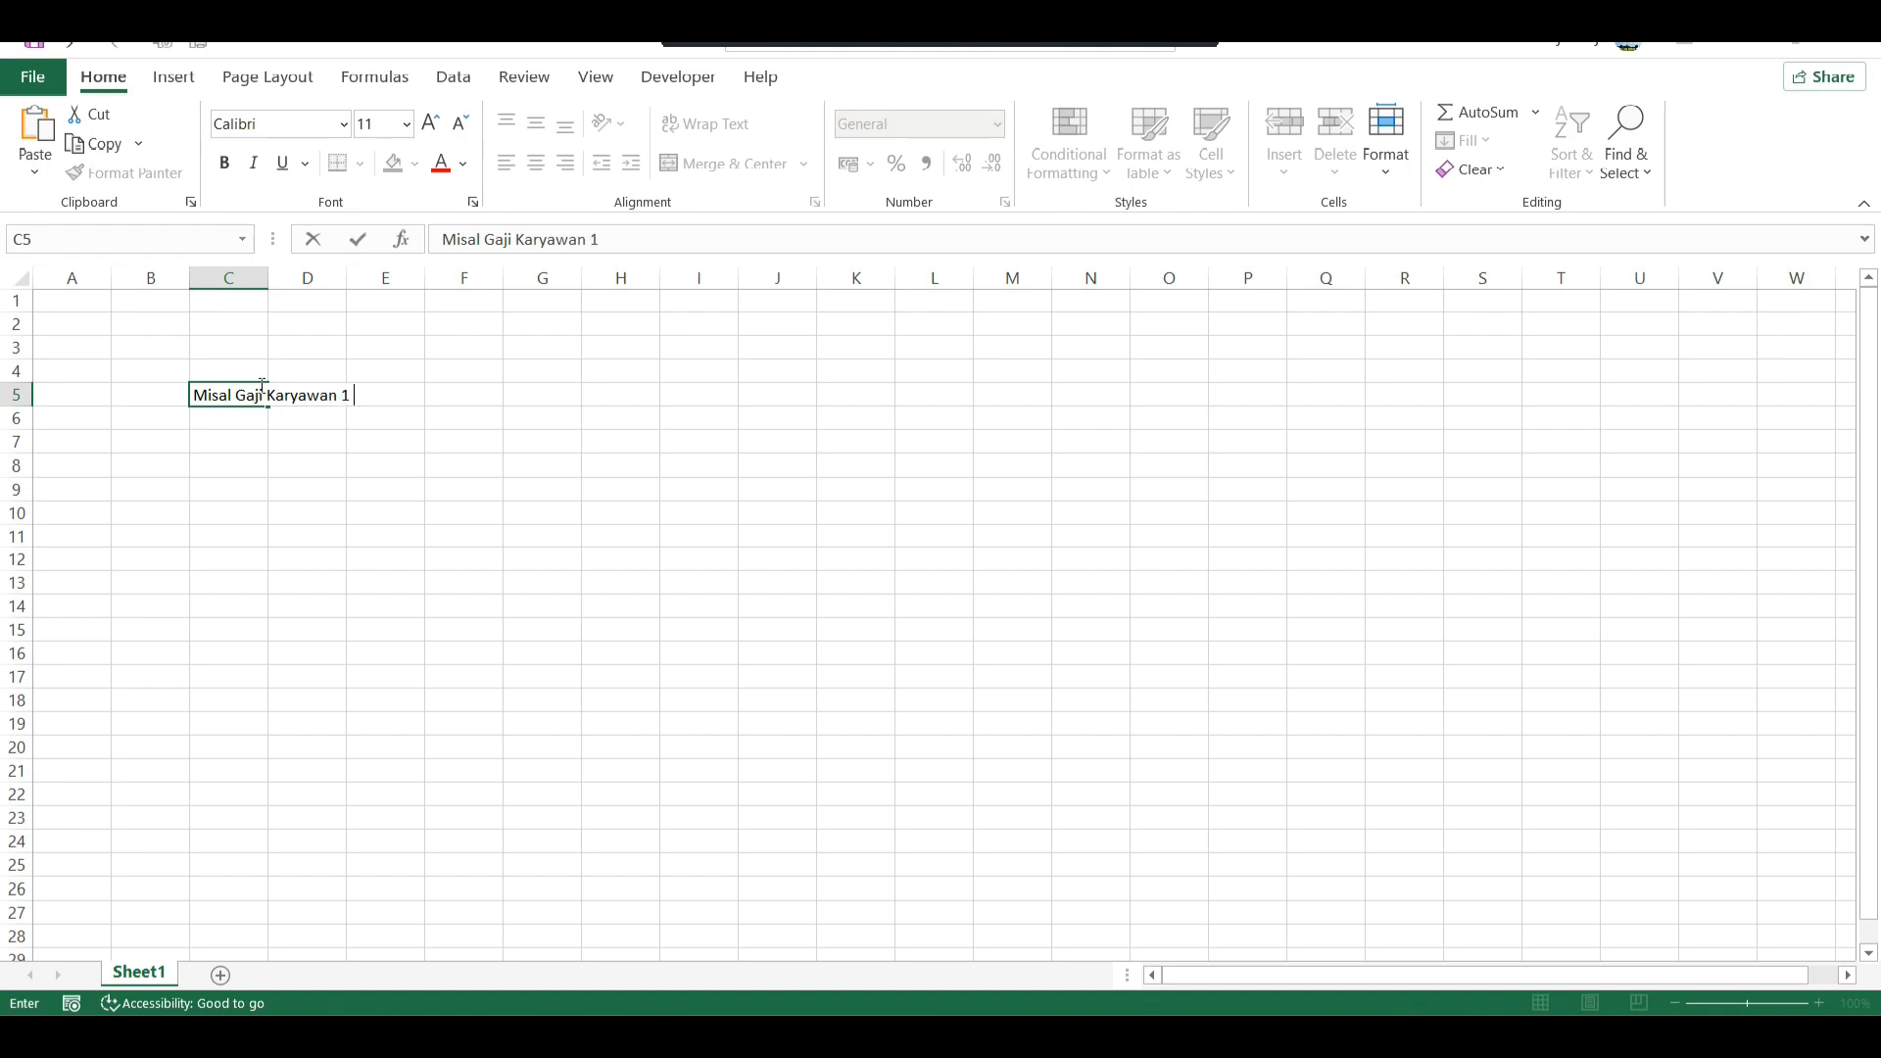
pyautogui.write('Bulan 50 Jrt')
pyautogui.press('Return')
# Hide the gridlines of the worksheet.
pyautogui.scroll(4, 261, 382)
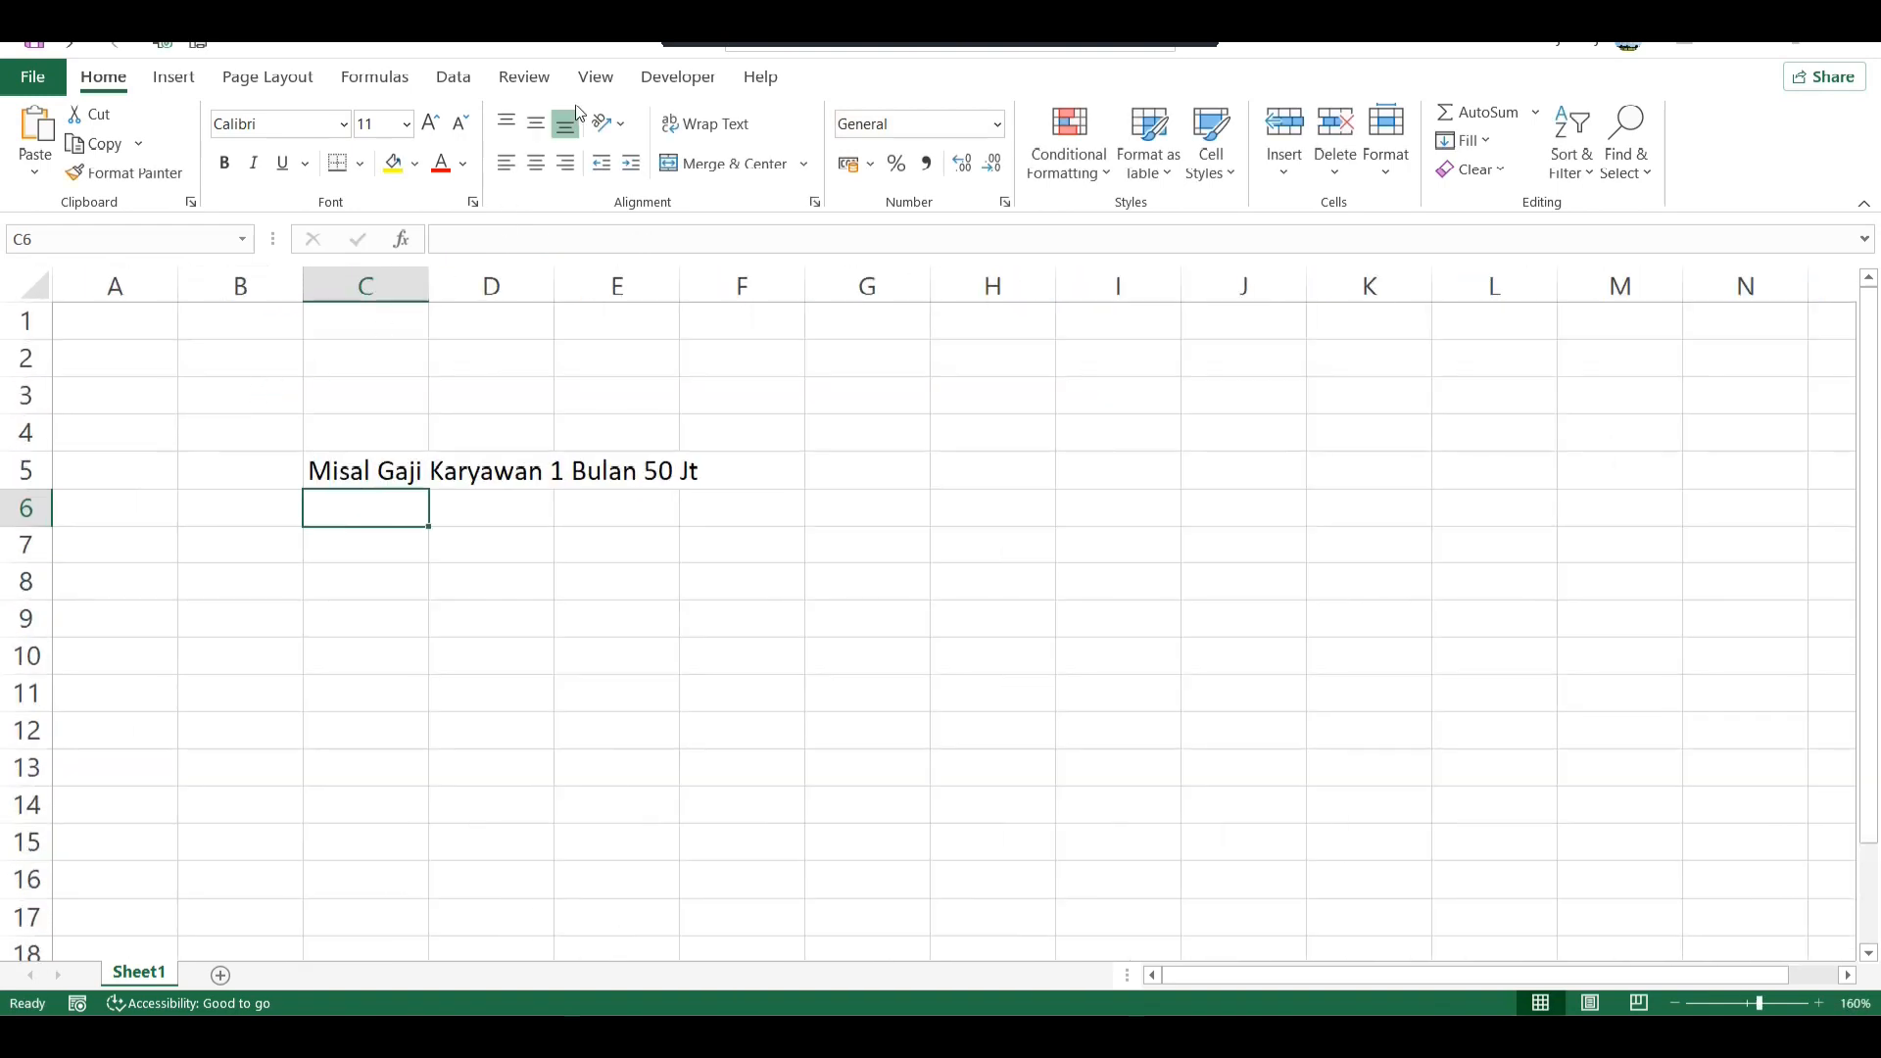
pyautogui.click(595, 77)
pyautogui.click(276, 163)
pyautogui.click(406, 363)
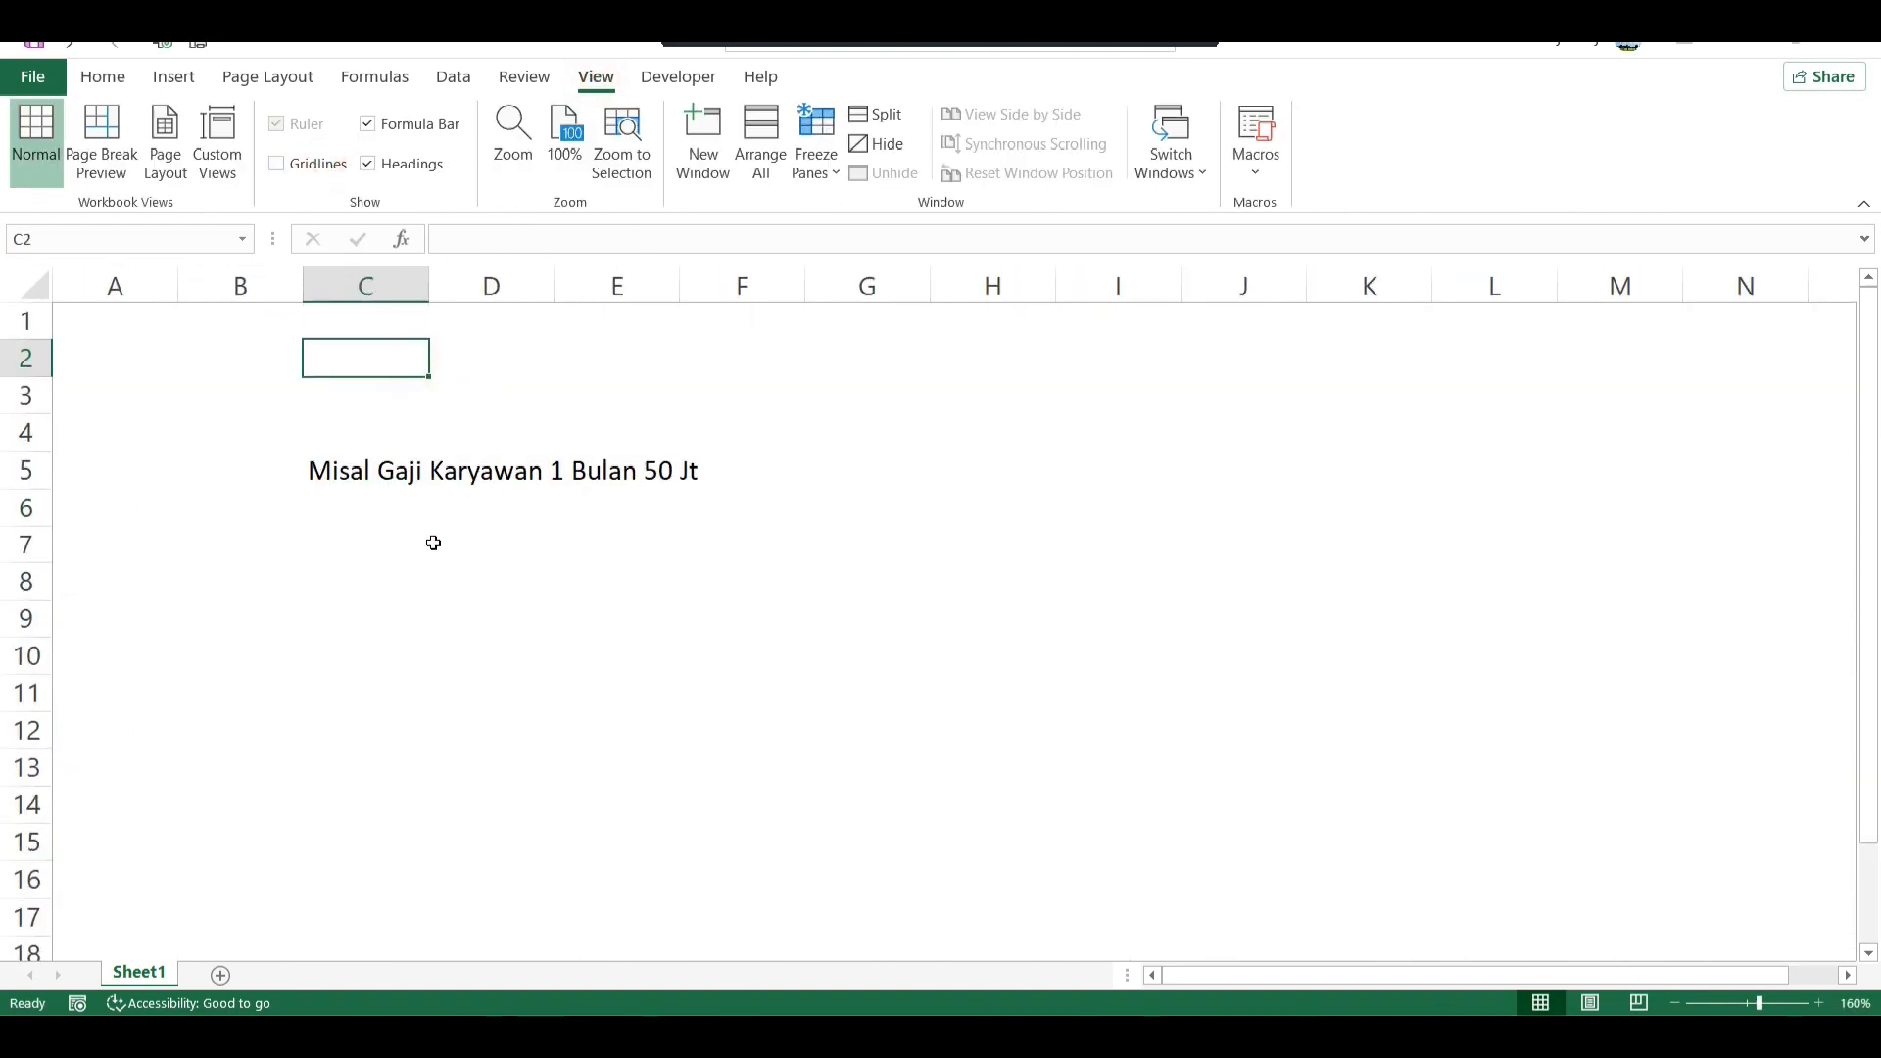
# Enter "49 Jt" in cell C7 below the salary note.
pyautogui.click(402, 546)
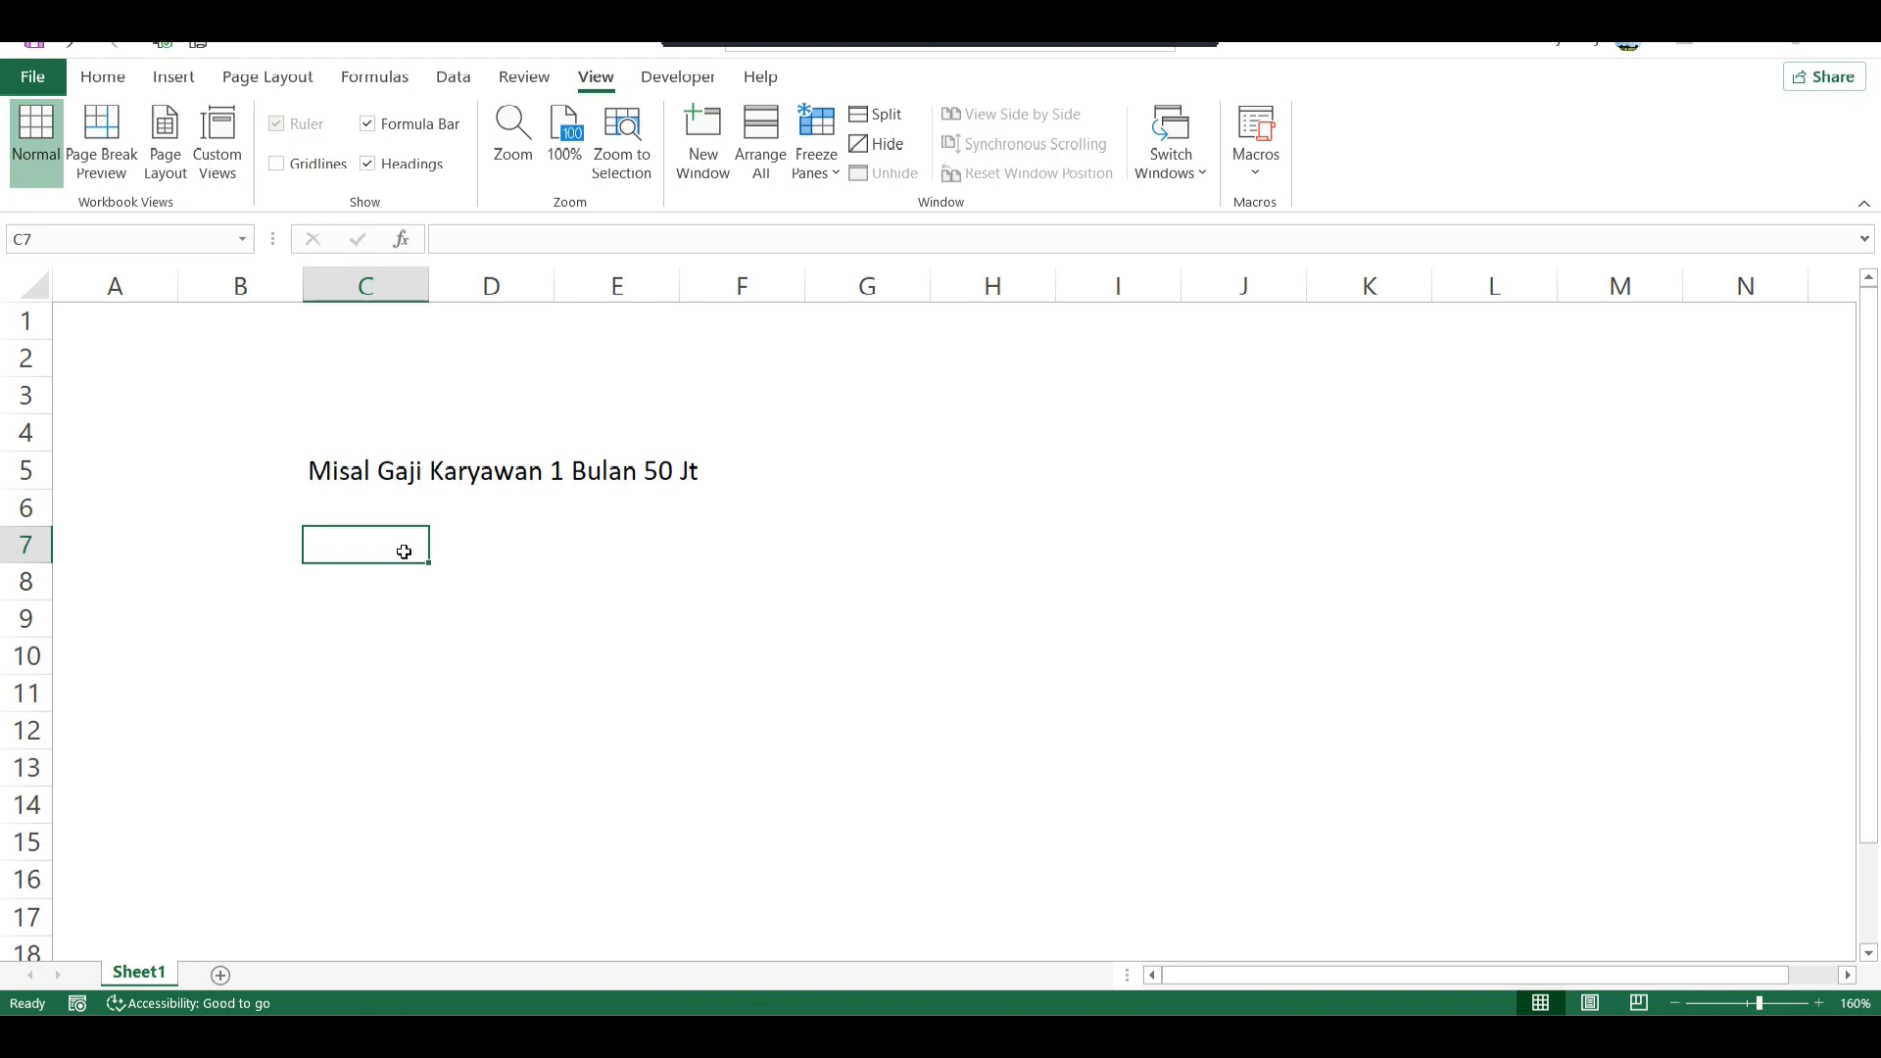
pyautogui.write('49')
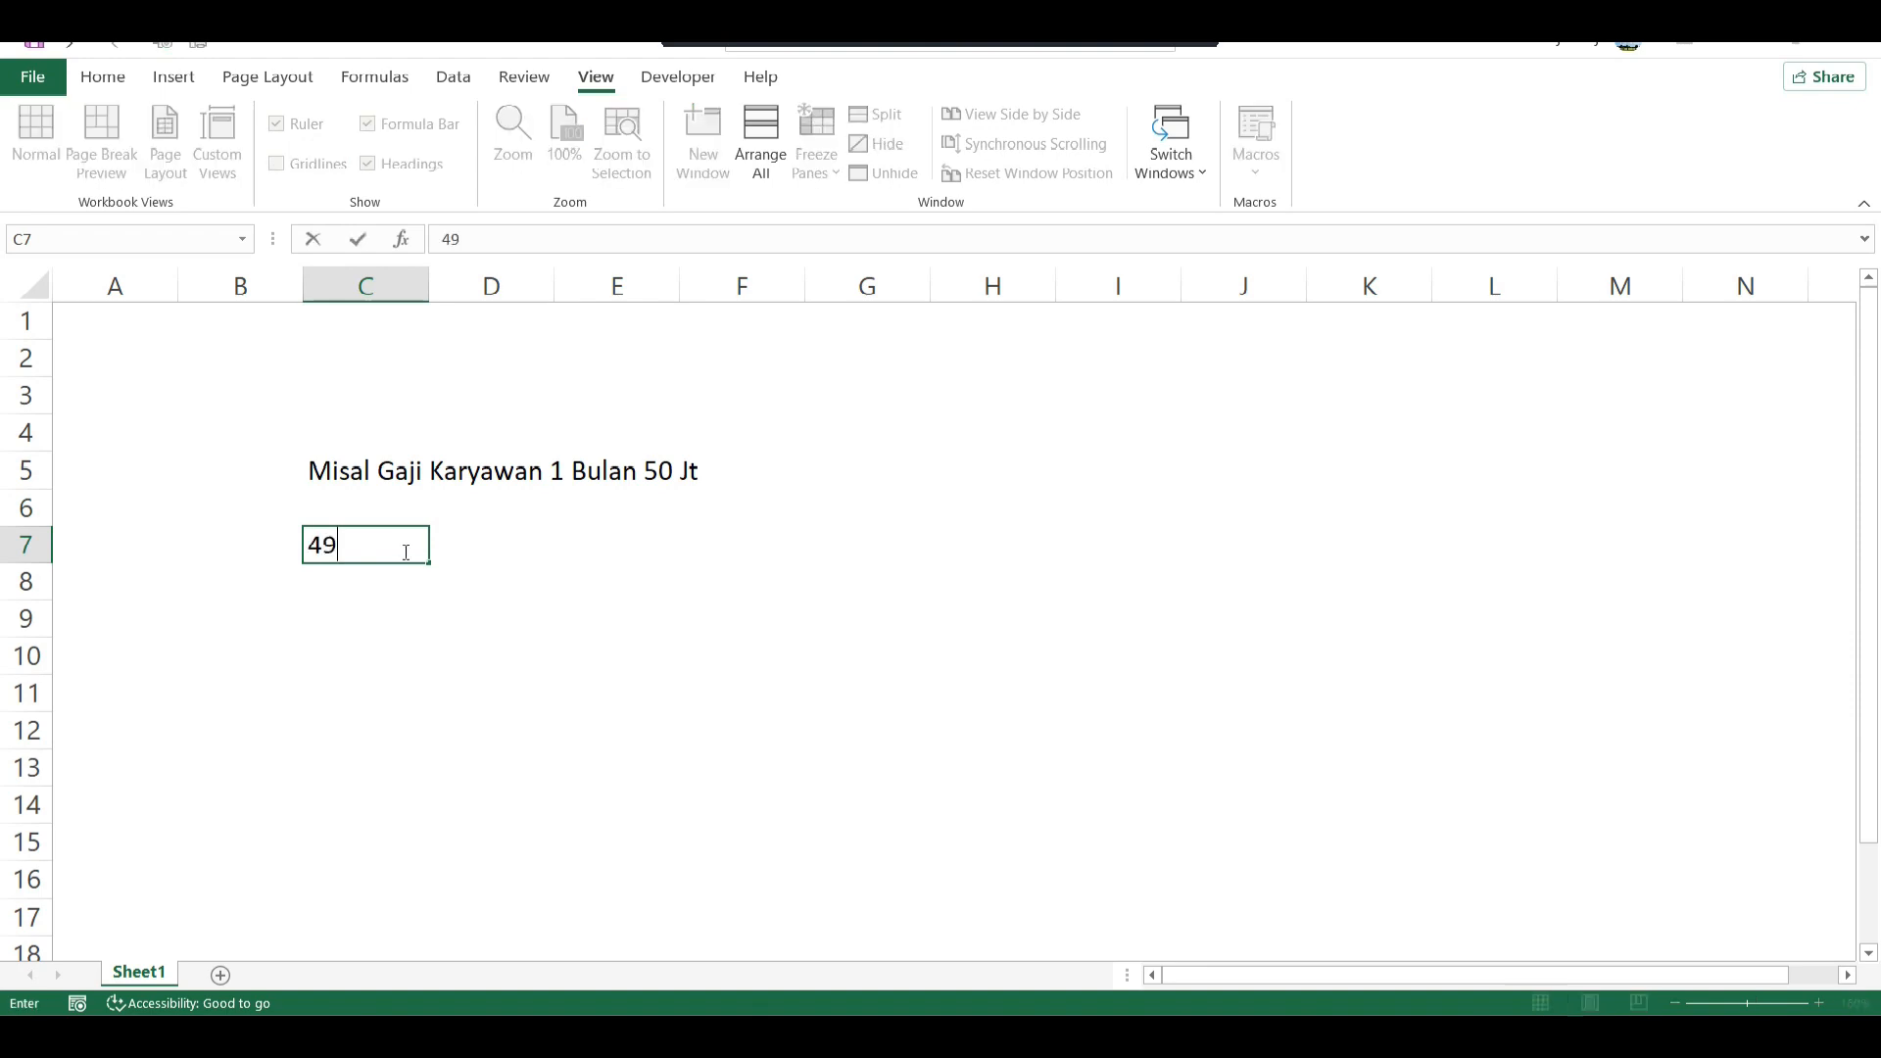
pyautogui.write(' Jt')
pyautogui.press('Return')
pyautogui.press('Return')
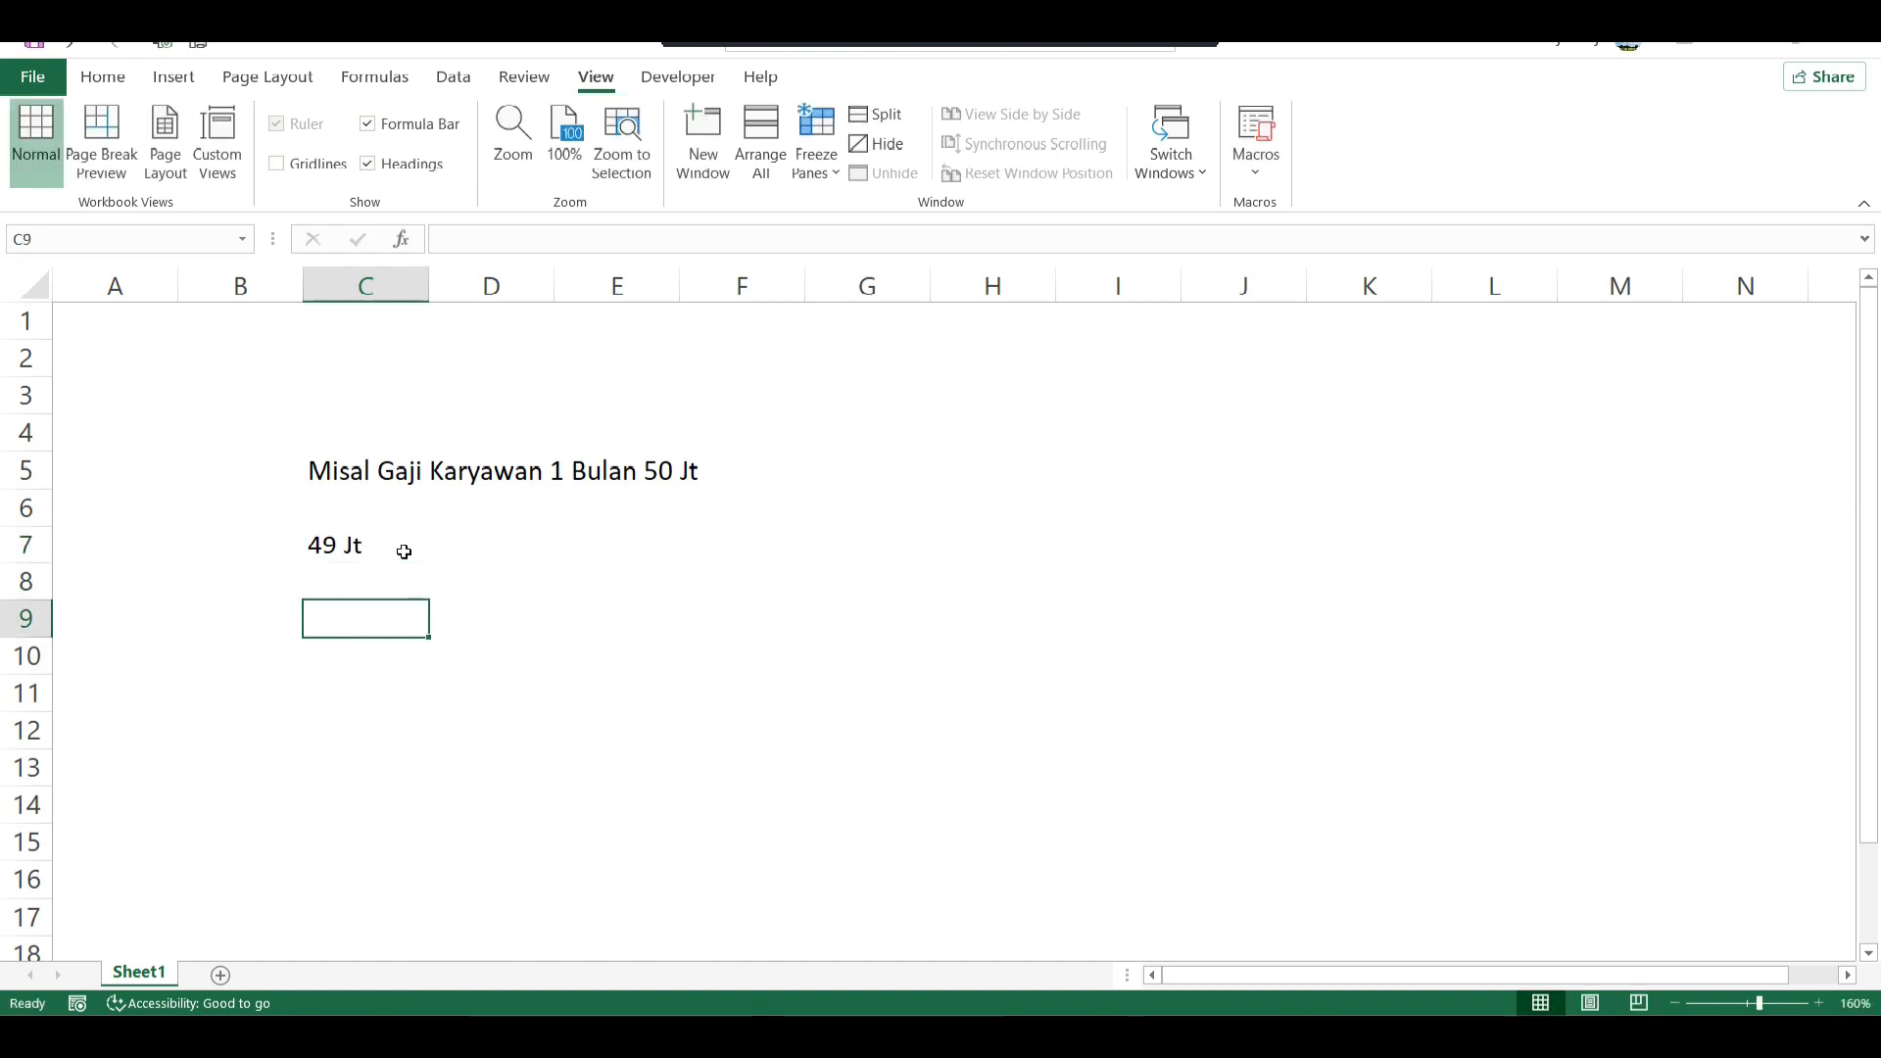
# Enter the text "Pertanyaannya ?" in cell C9.
pyautogui.write('Pertany')
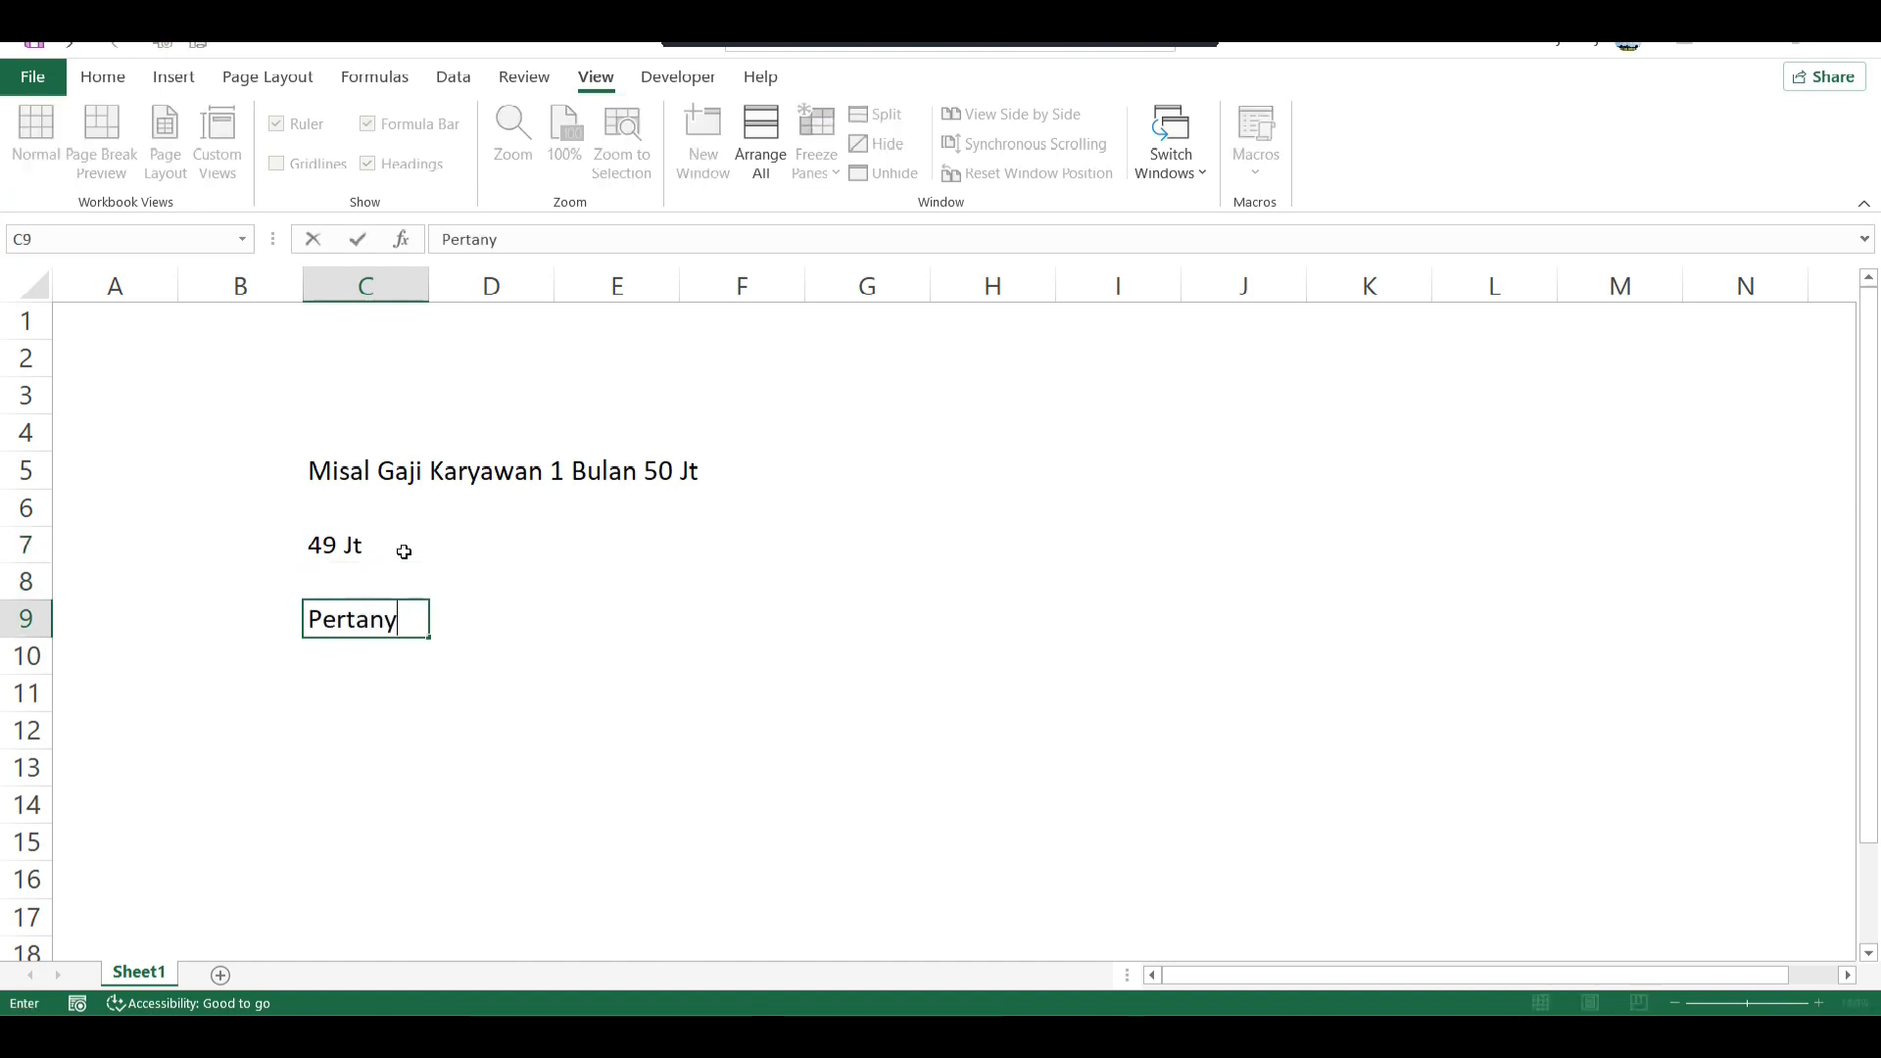
pyautogui.write('aannya ')
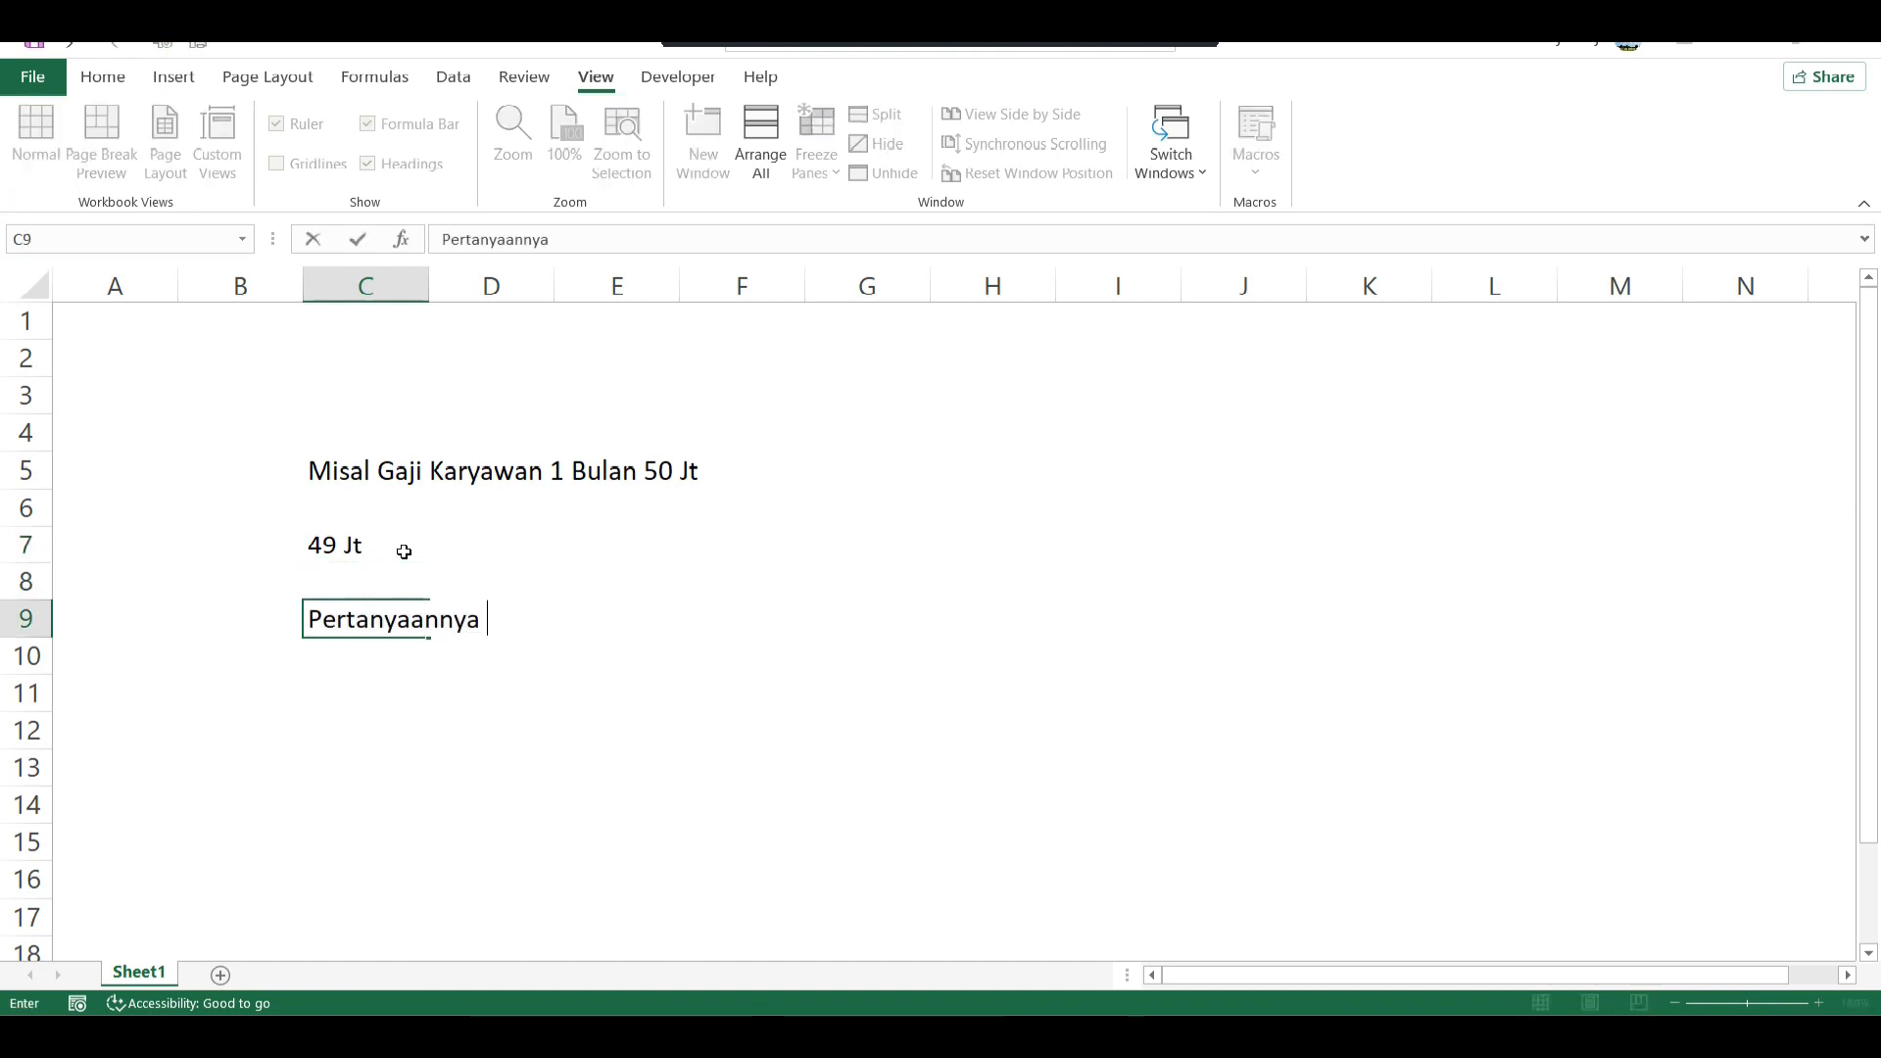
pyautogui.write('?')
pyautogui.press('Return')
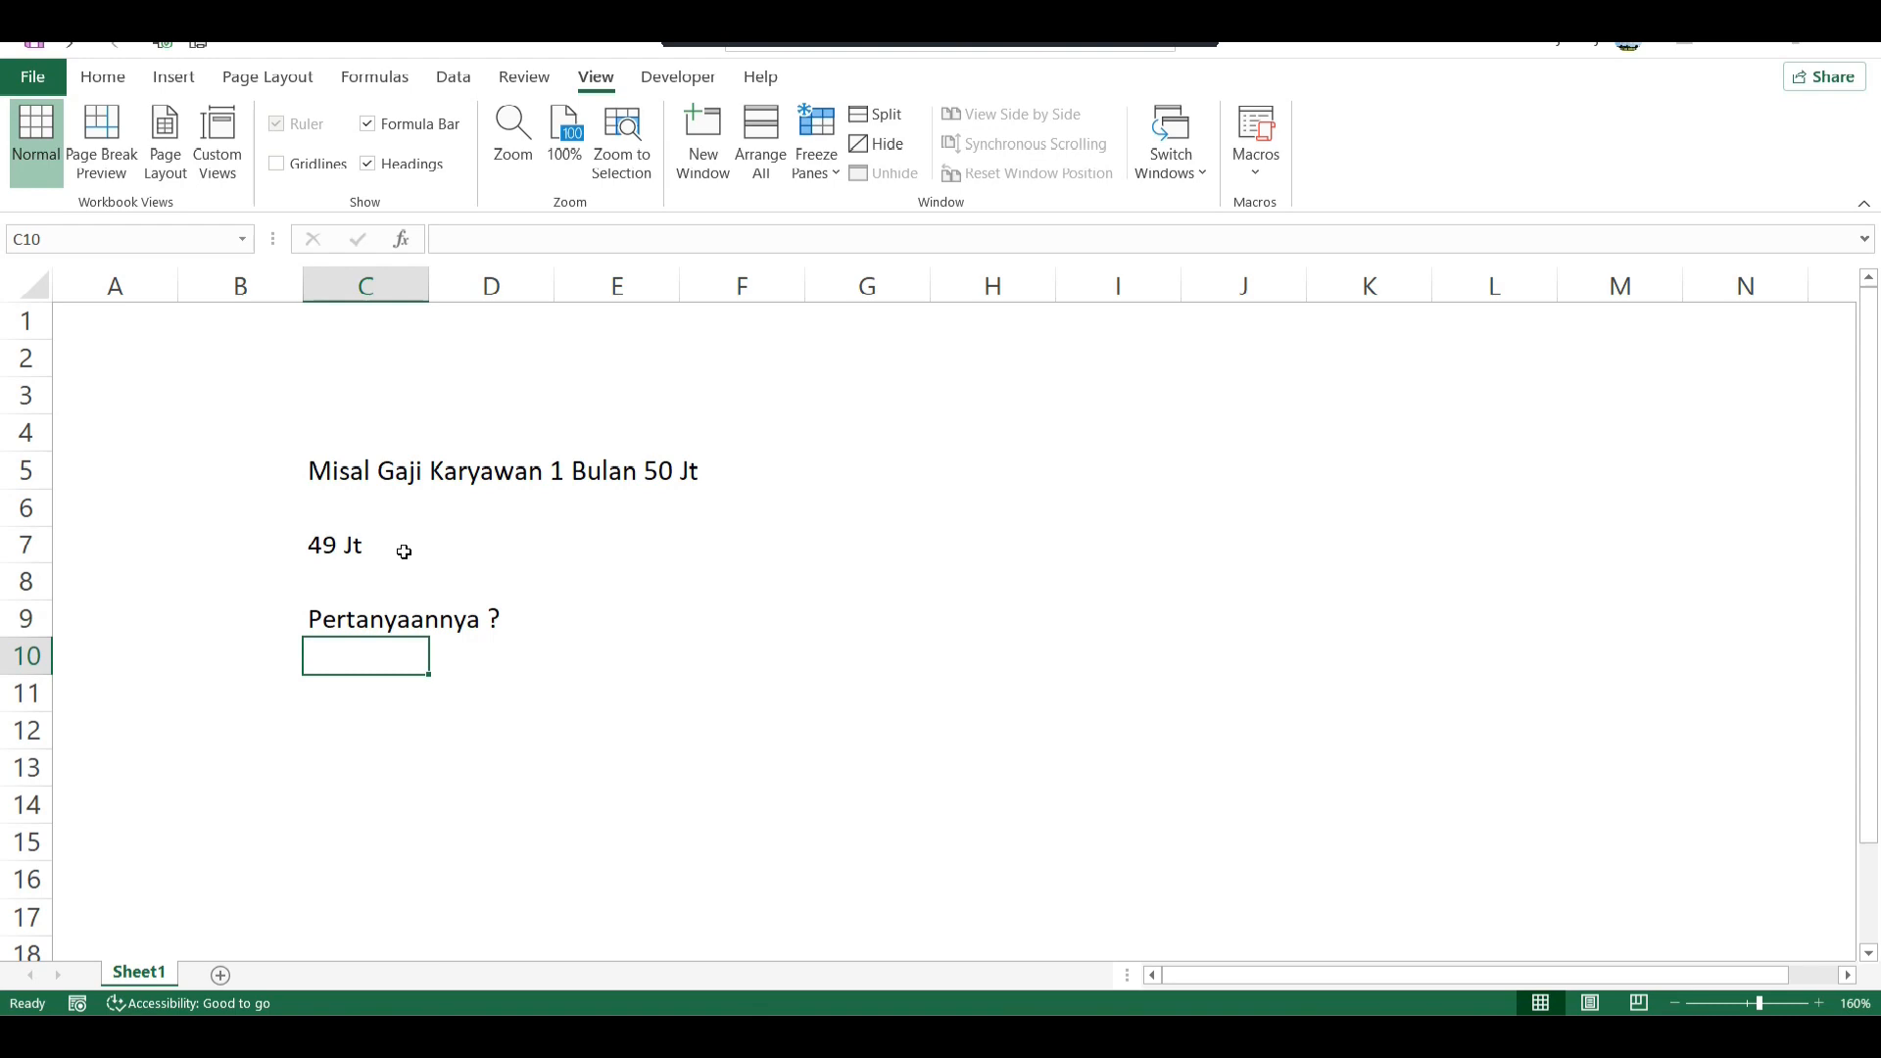
pyautogui.click(352, 468)
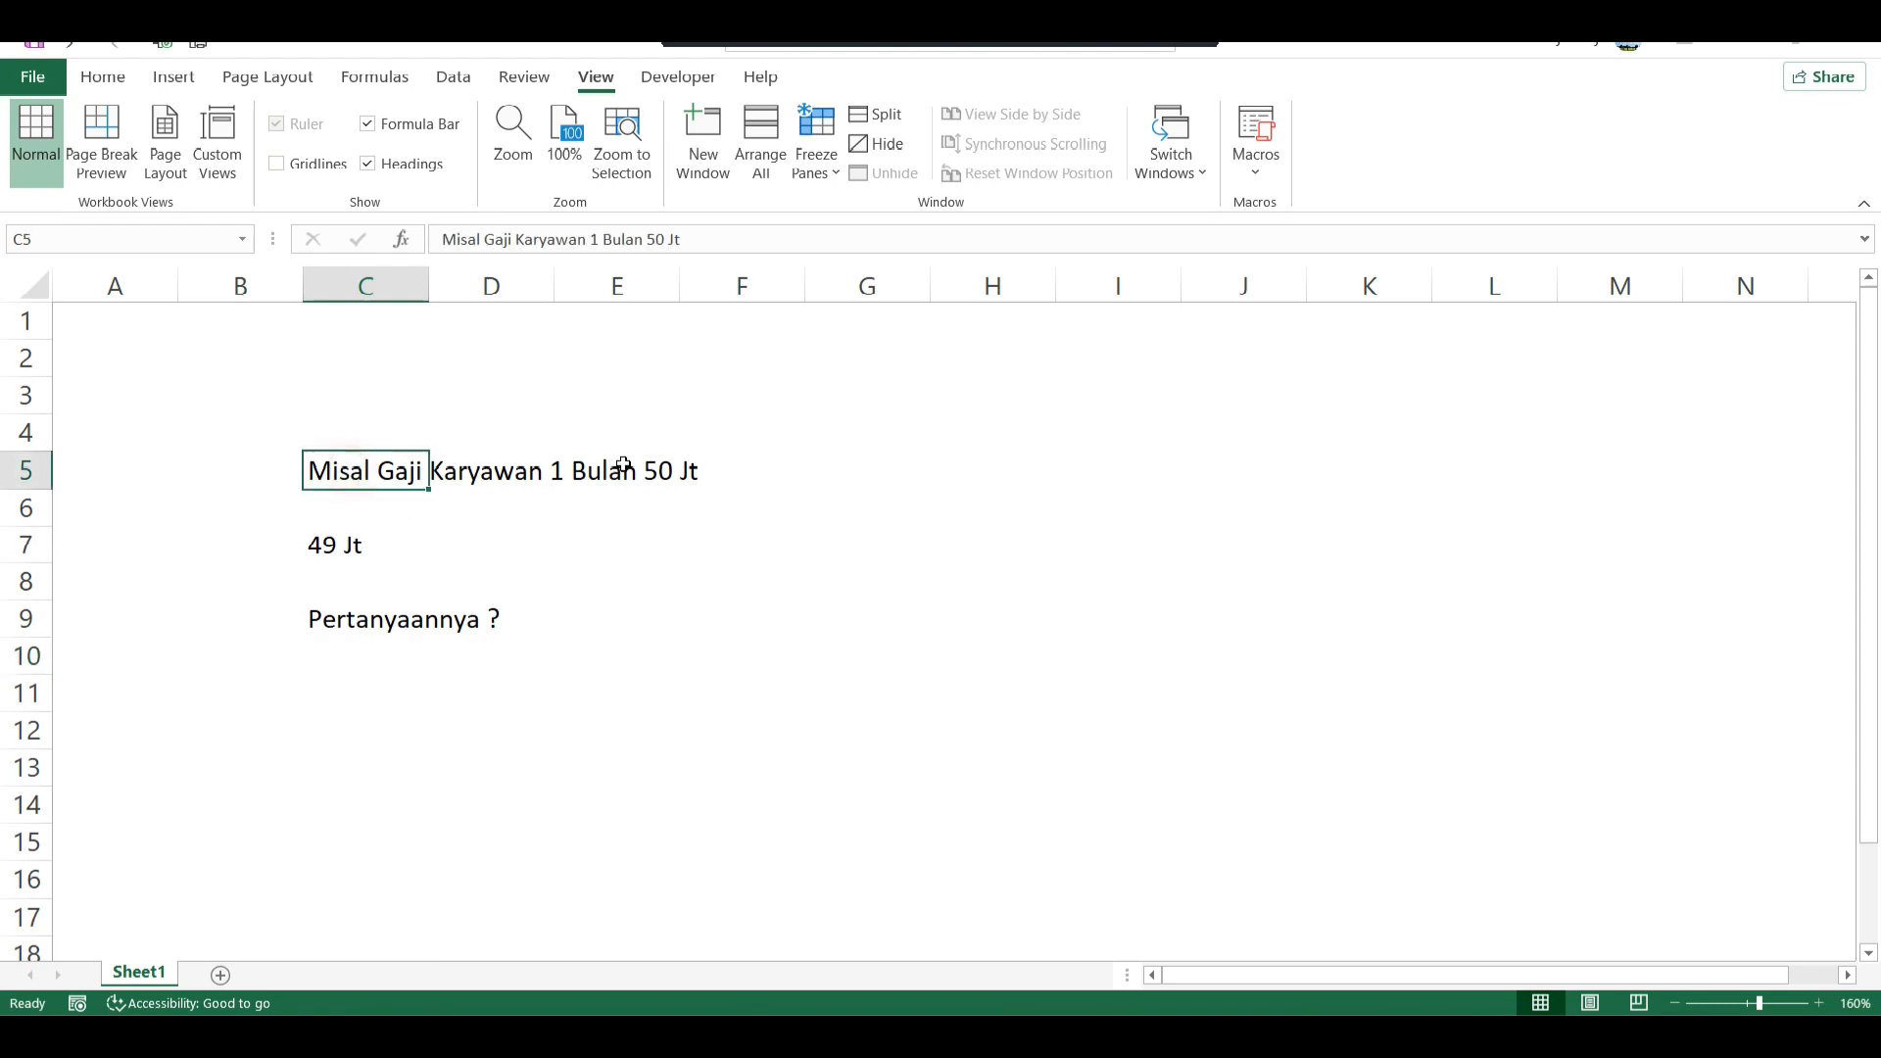
pyautogui.click(617, 462)
pyautogui.click(321, 544)
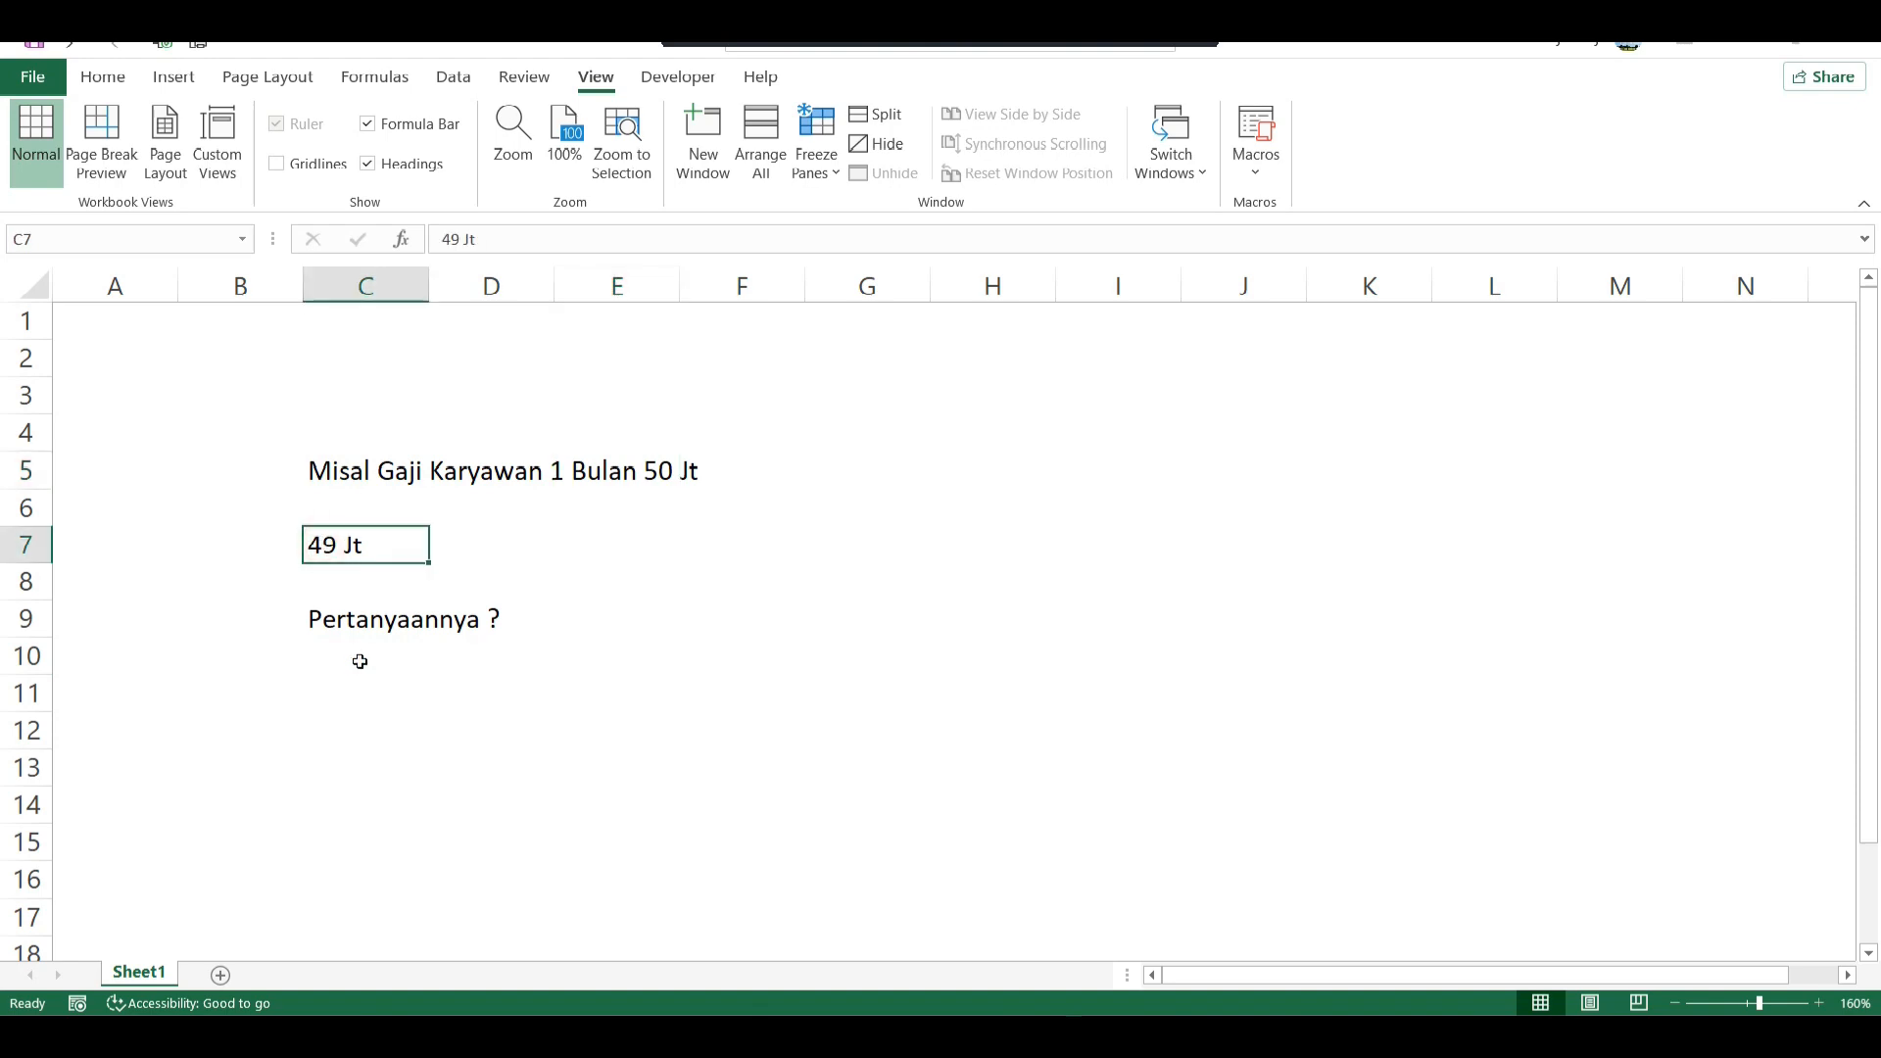
pyautogui.click(365, 698)
pyautogui.moveTo(689, 485); pyautogui.dragTo(306, 471)
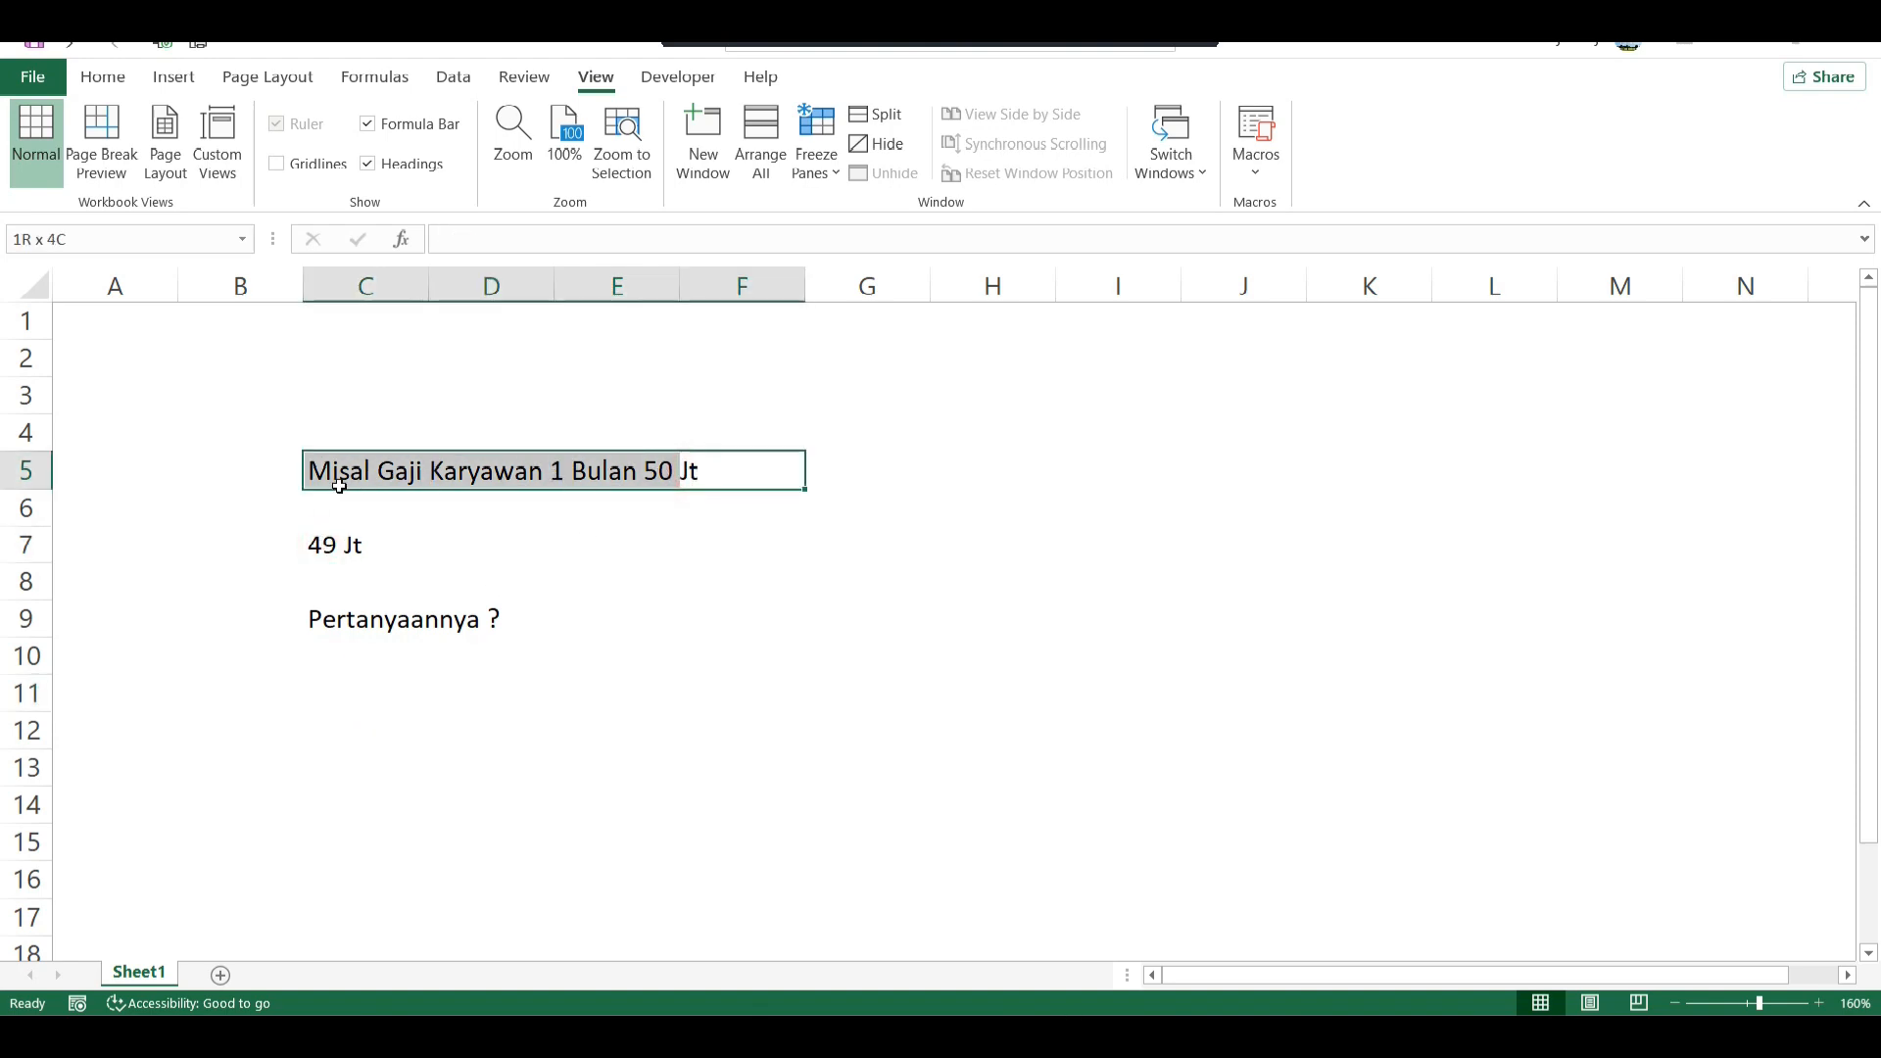
pyautogui.click(542, 652)
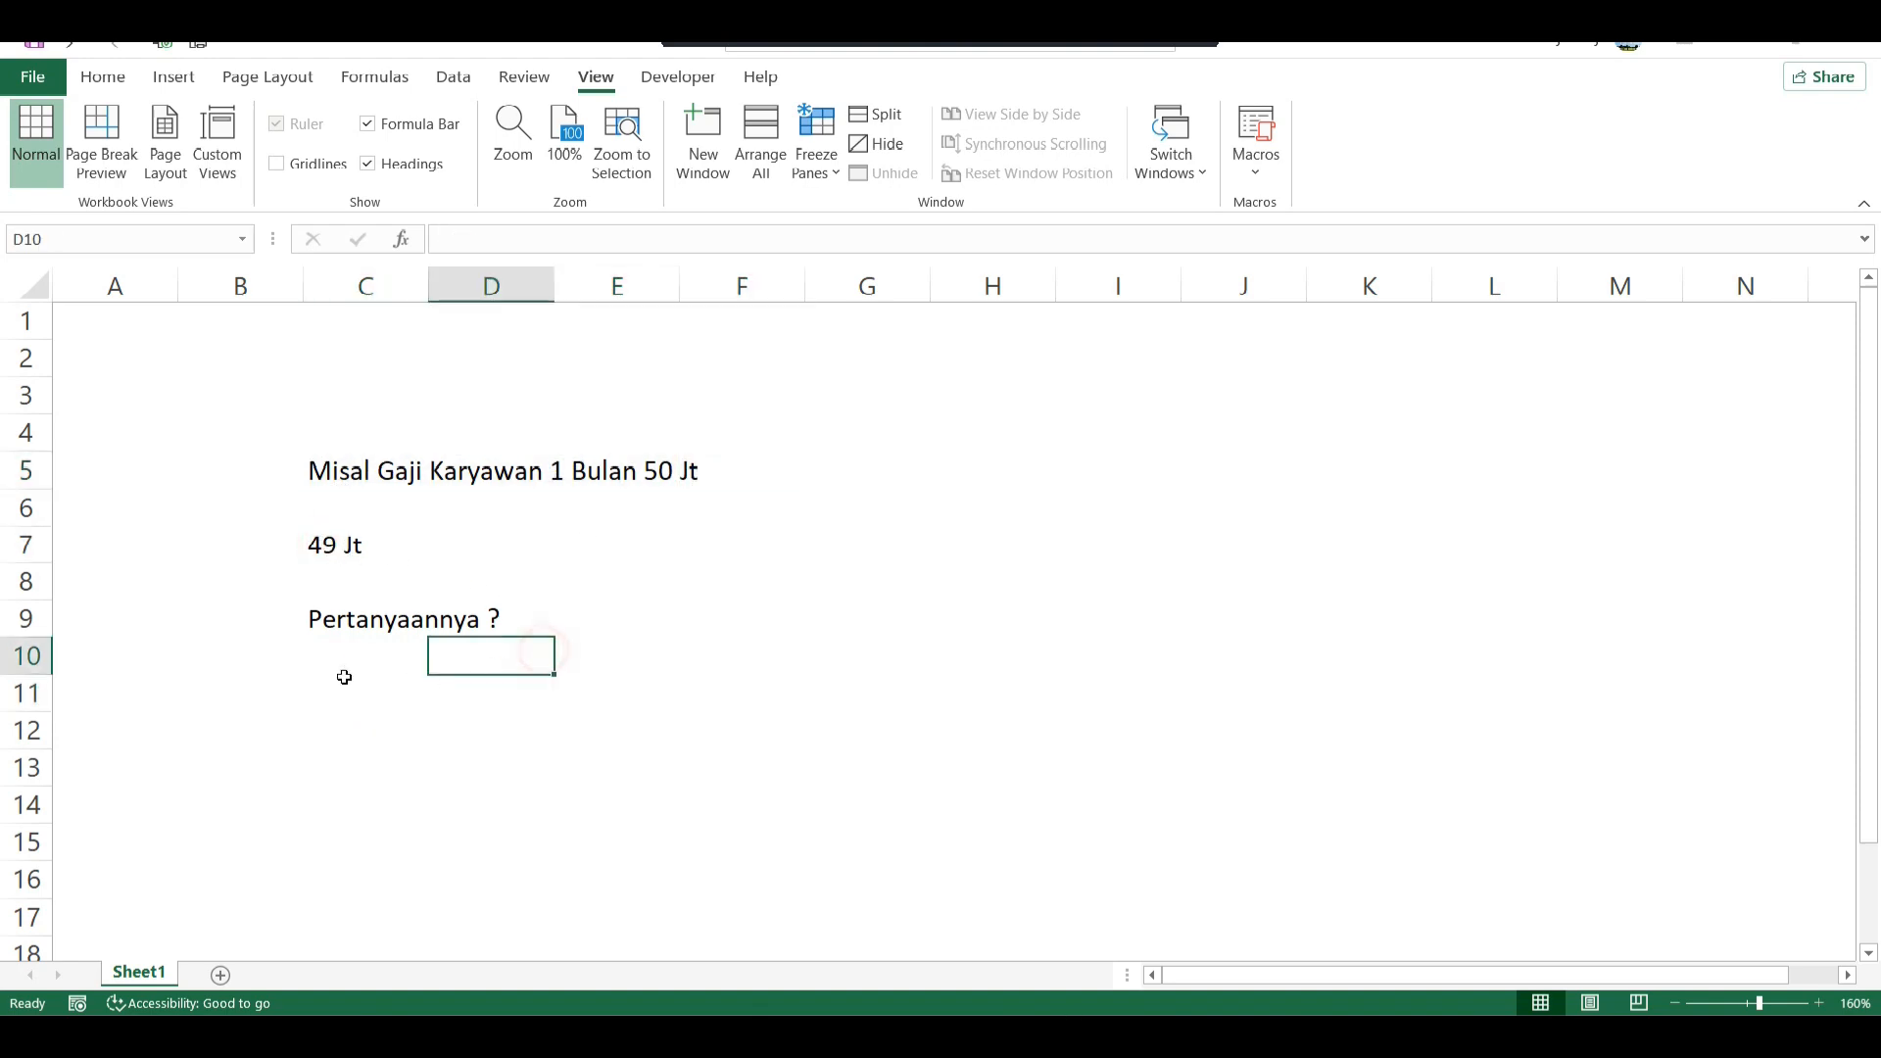
pyautogui.click(340, 692)
pyautogui.moveTo(341, 693); pyautogui.dragTo(516, 701)
pyautogui.click(617, 702)
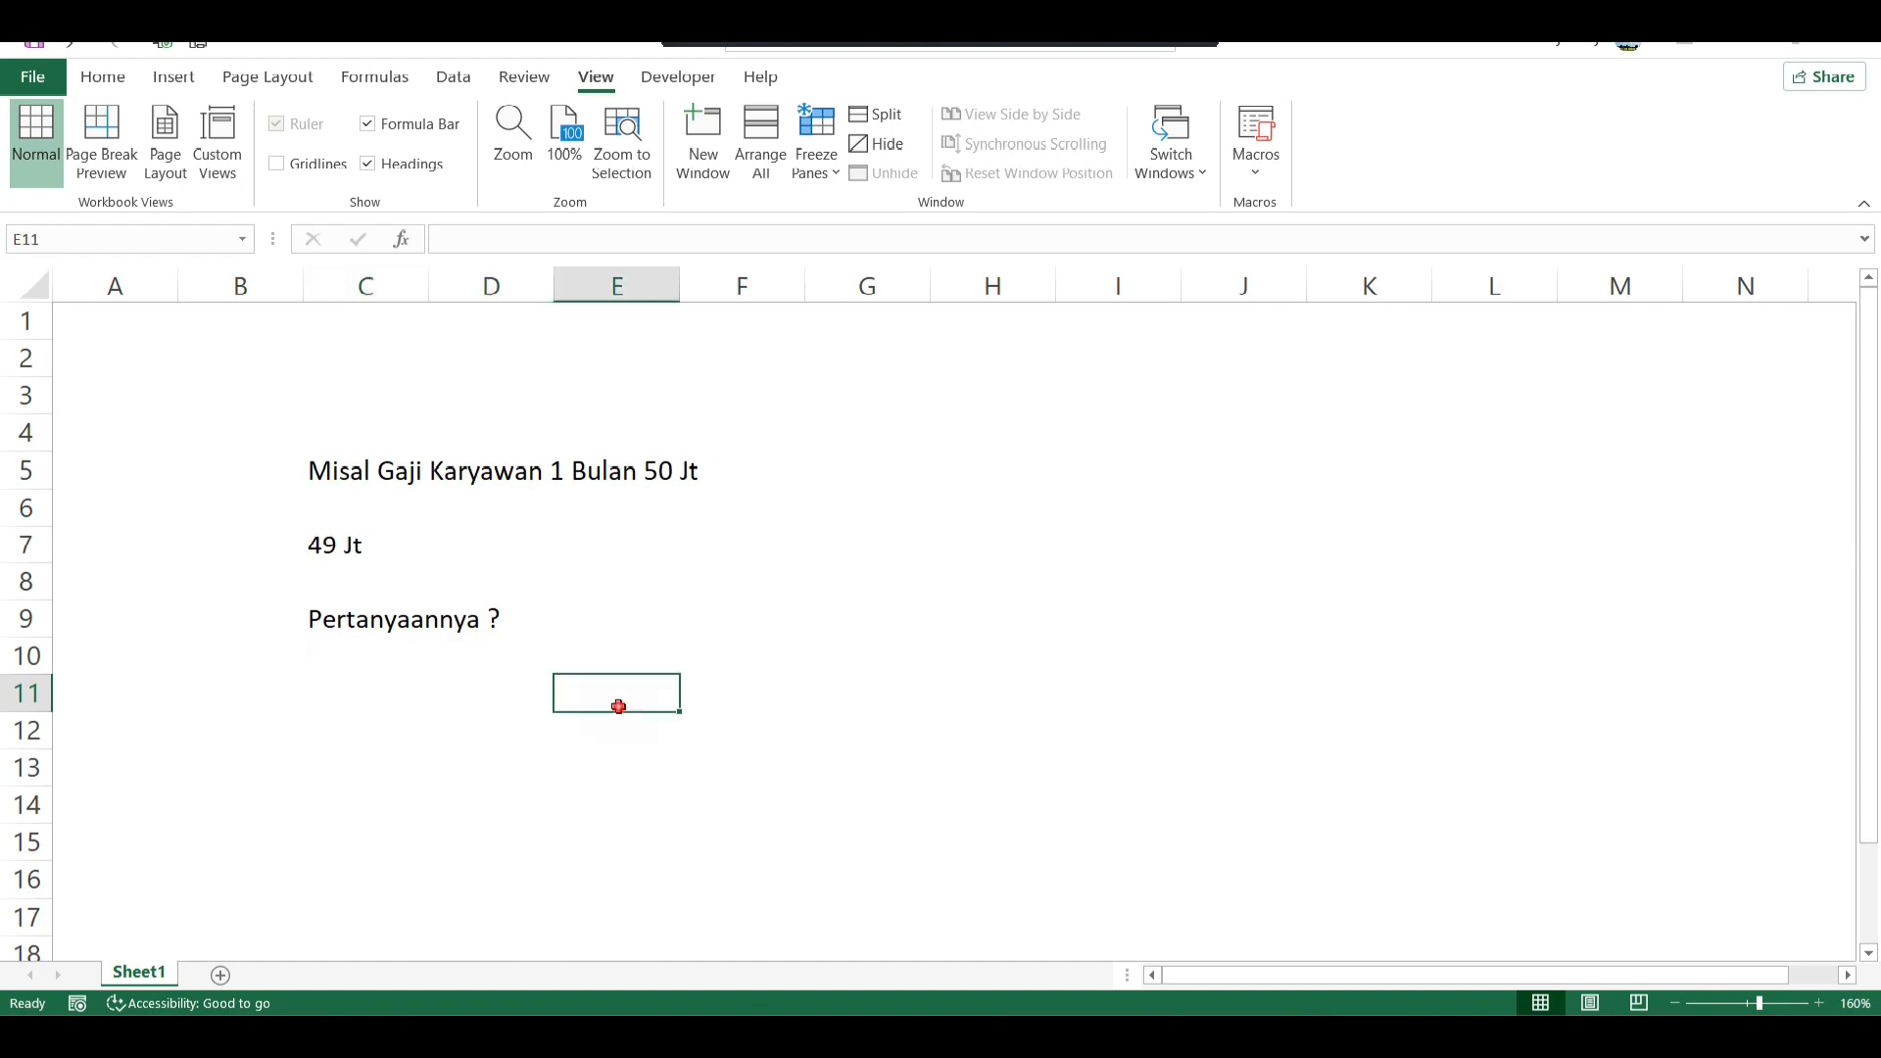
pyautogui.moveTo(667, 693); pyautogui.dragTo(375, 693)
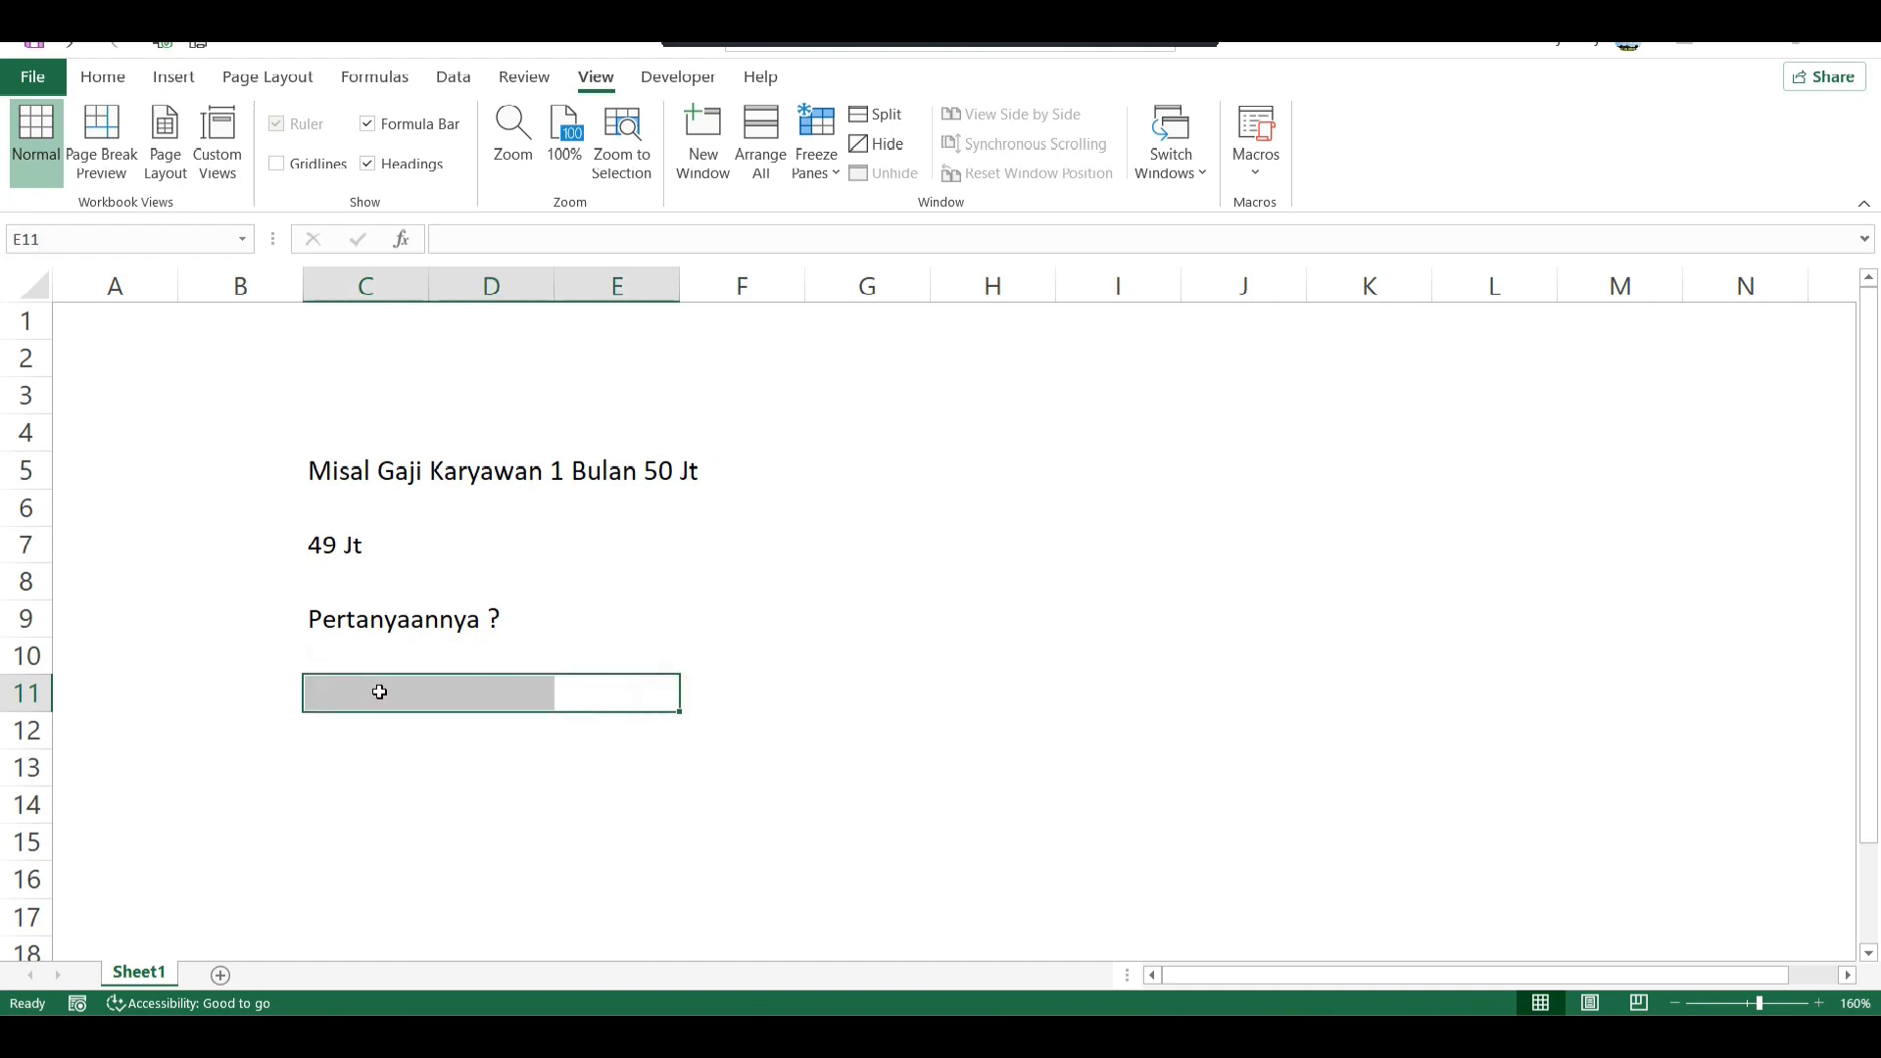
pyautogui.click(341, 540)
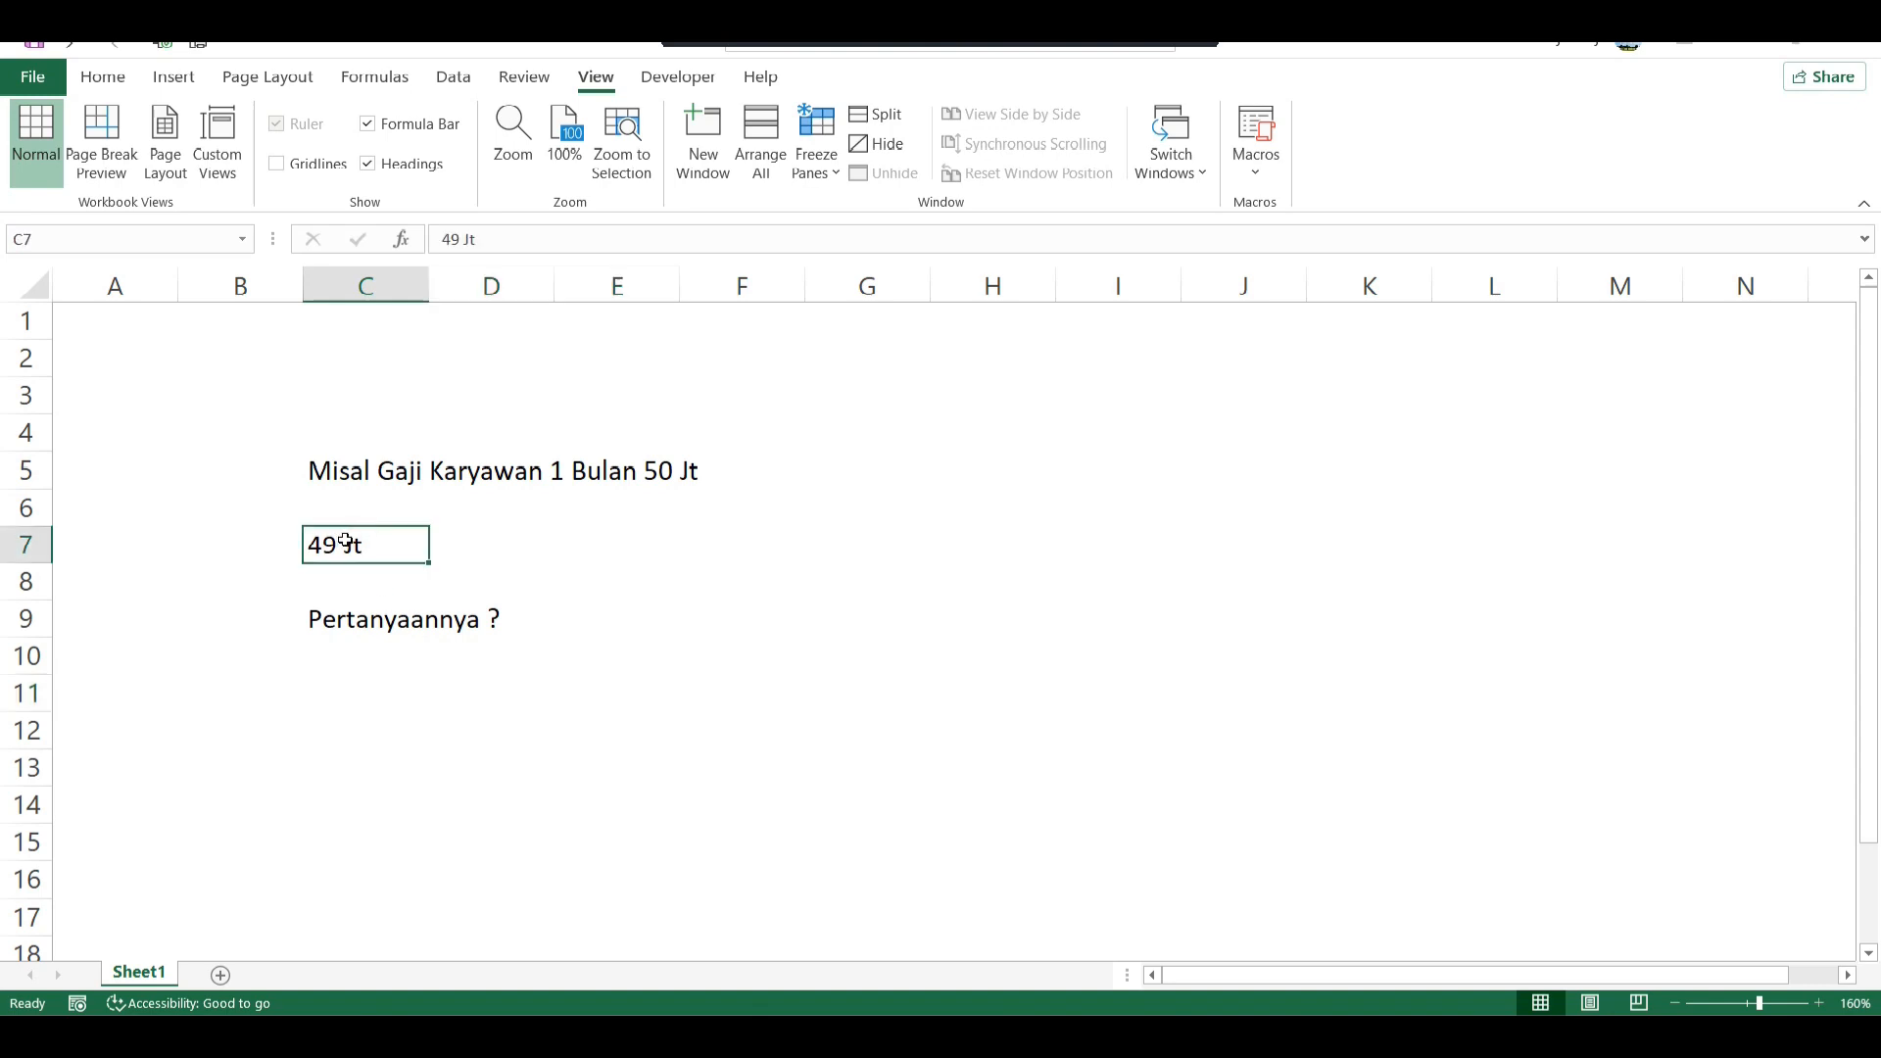
pyautogui.moveTo(647, 480); pyautogui.dragTo(659, 544)
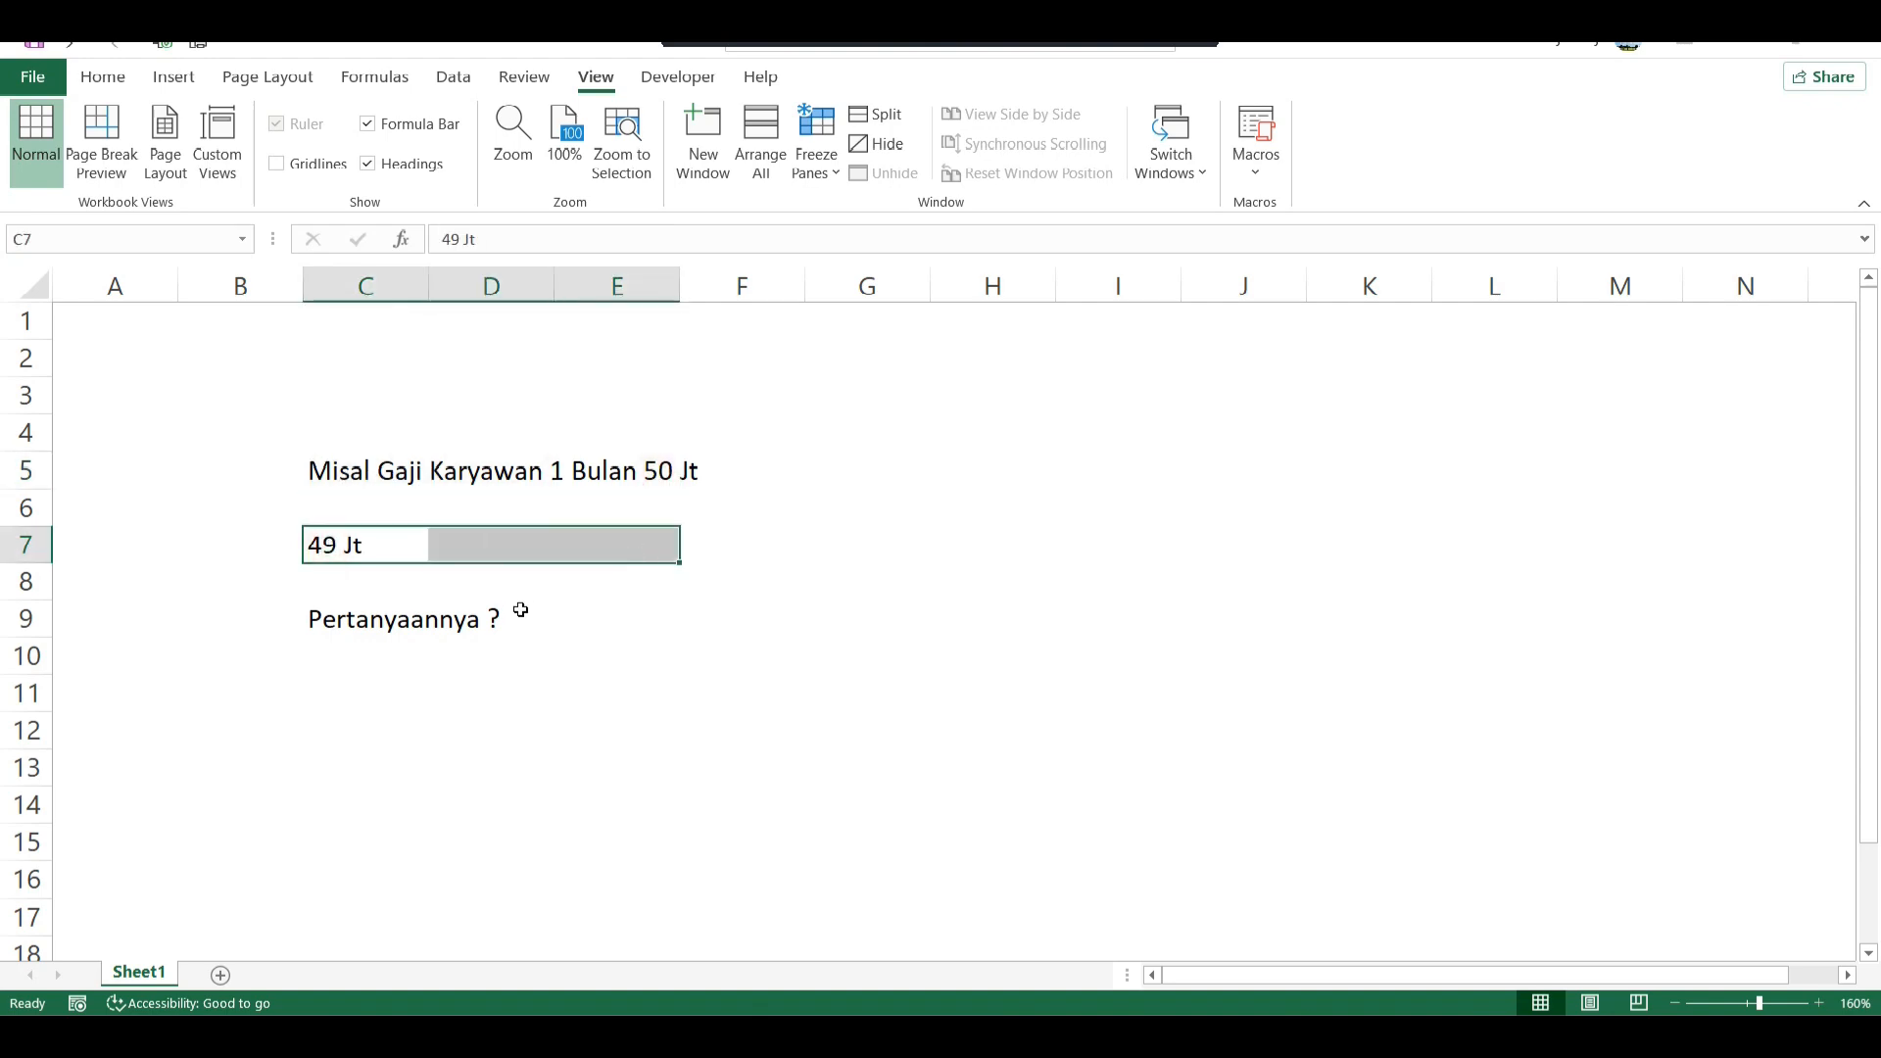
pyautogui.click(370, 699)
pyautogui.moveTo(416, 700); pyautogui.dragTo(656, 701)
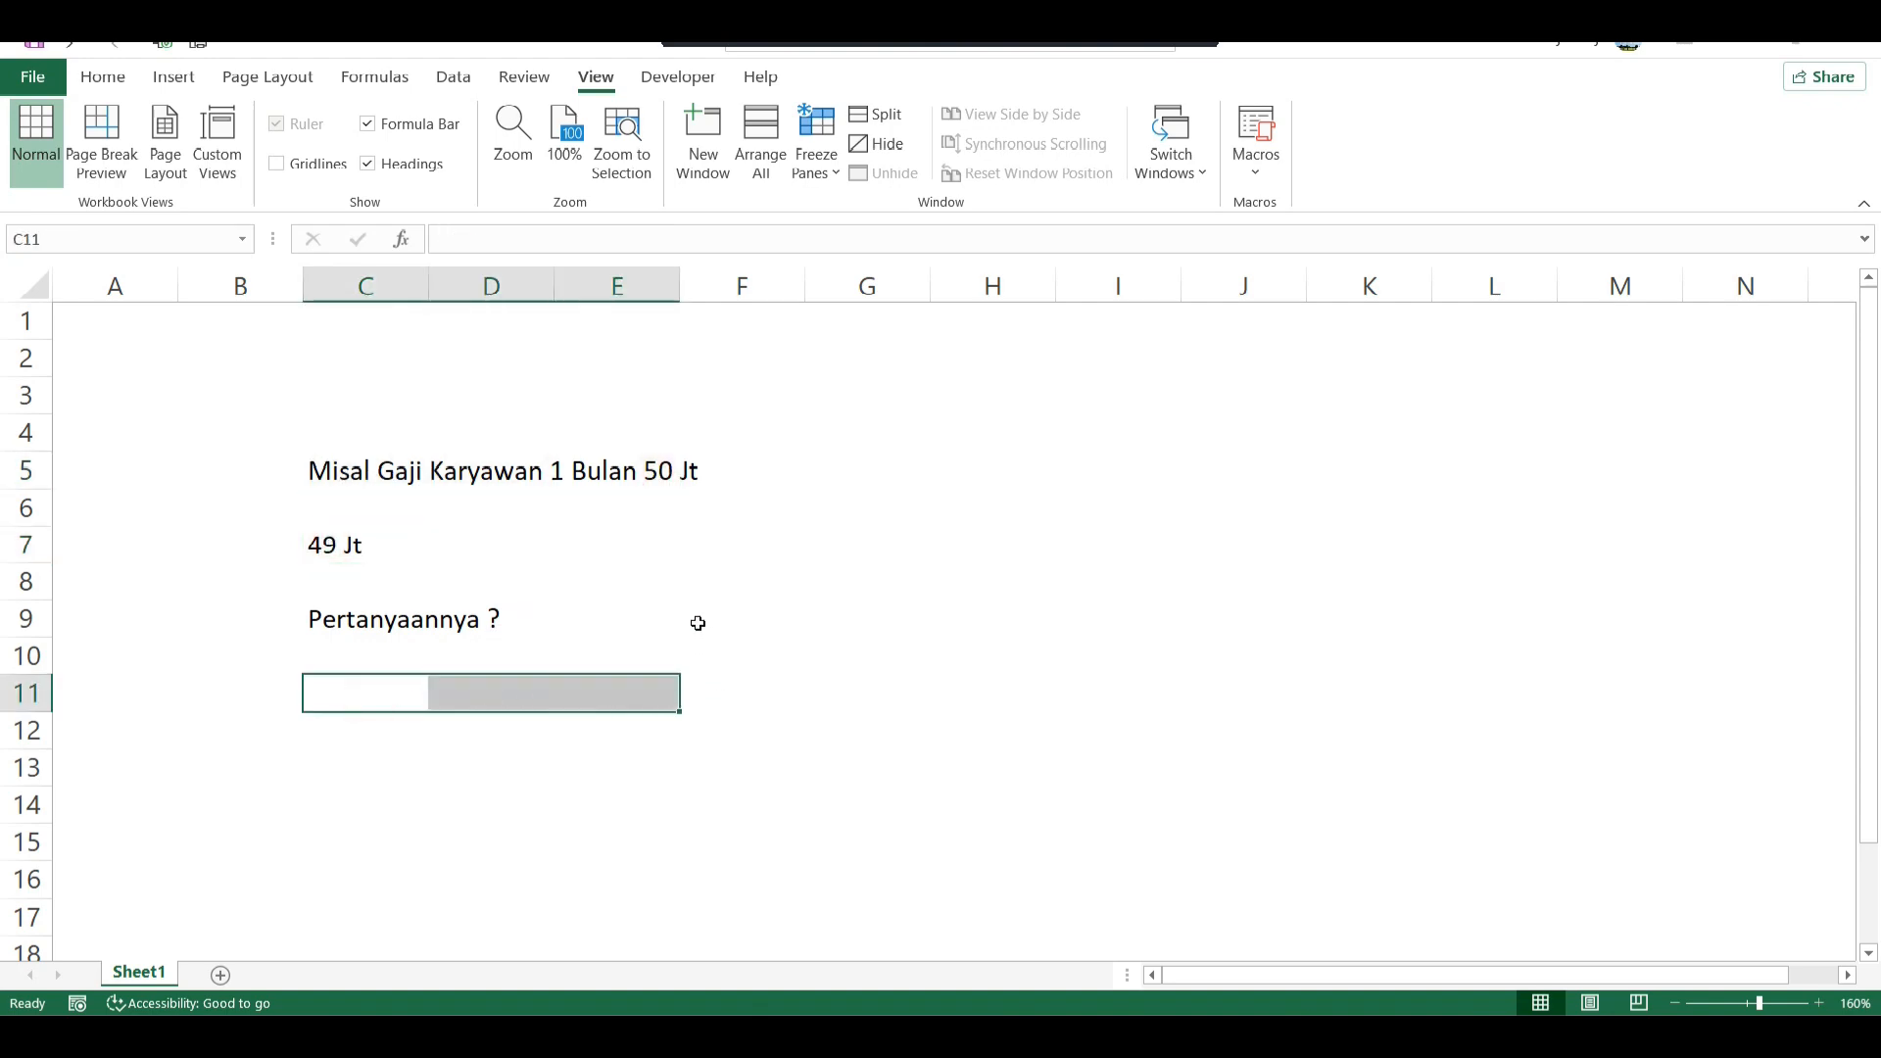
pyautogui.click(623, 558)
pyautogui.moveTo(627, 557); pyautogui.dragTo(322, 546)
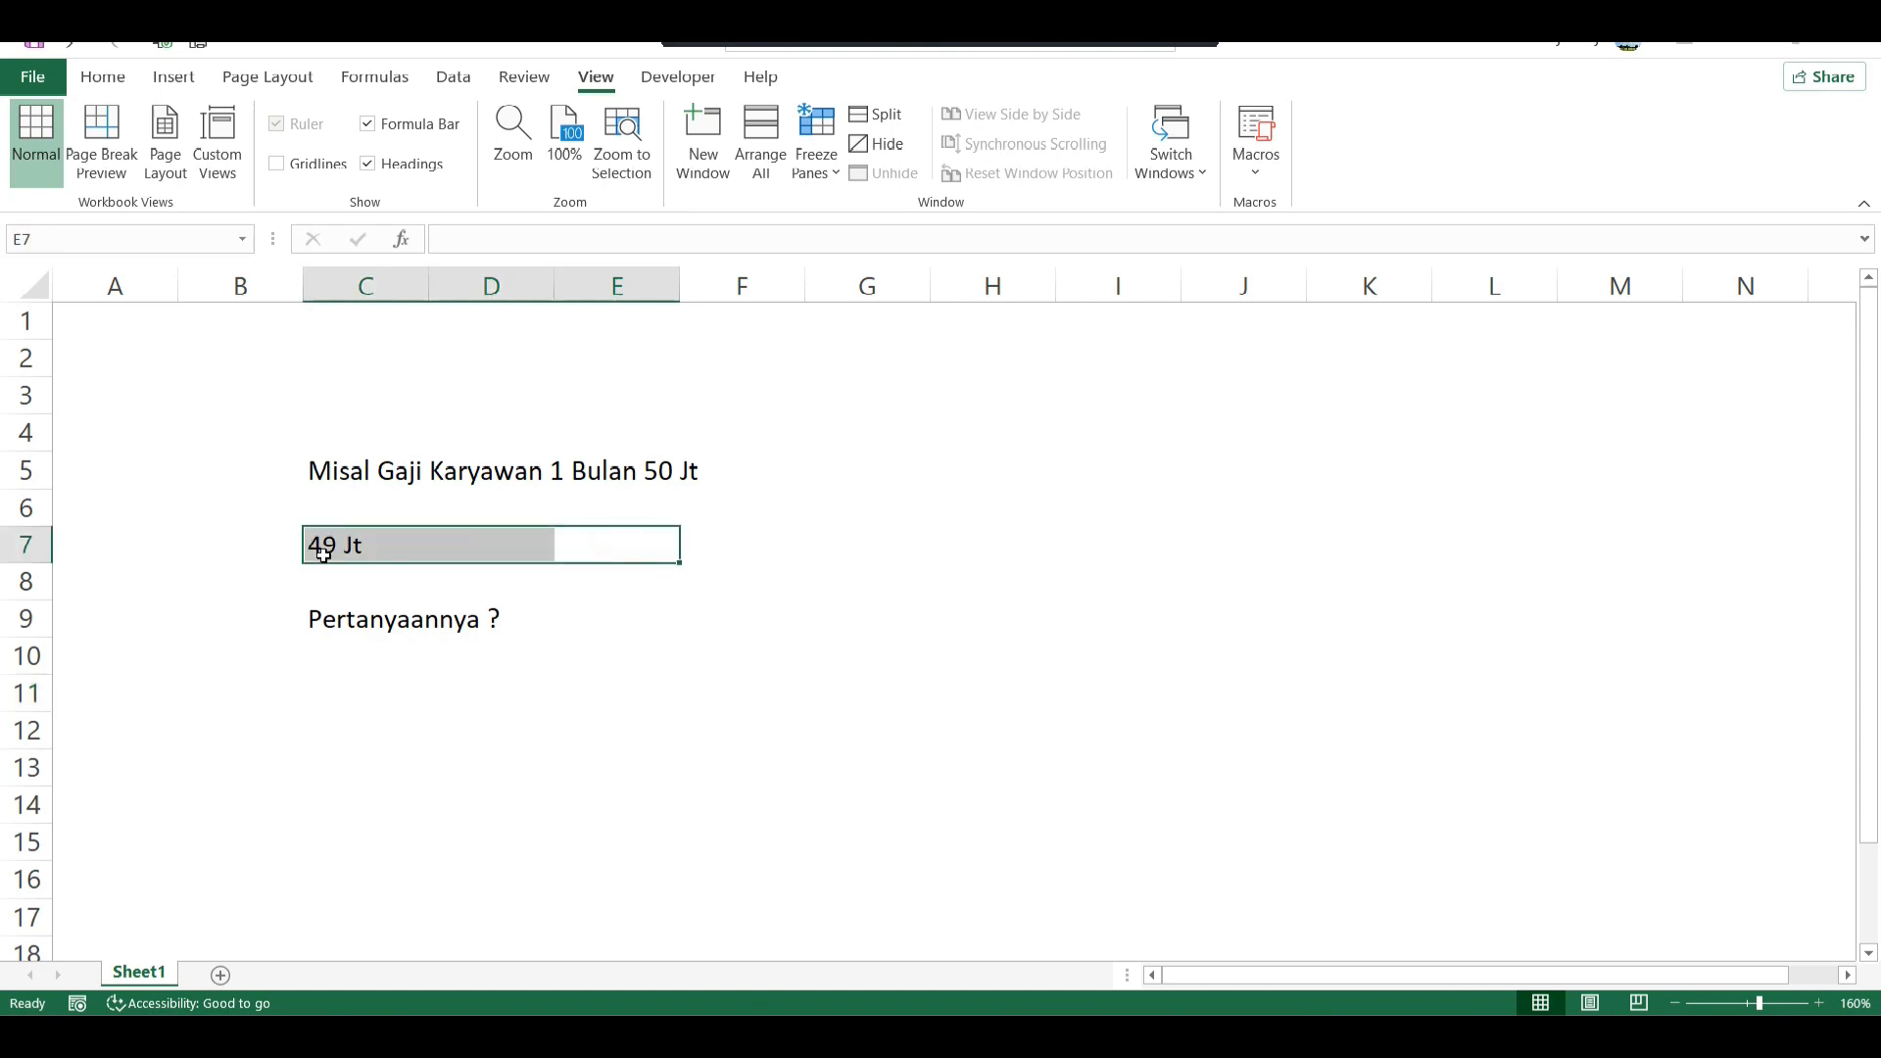
pyautogui.click(333, 554)
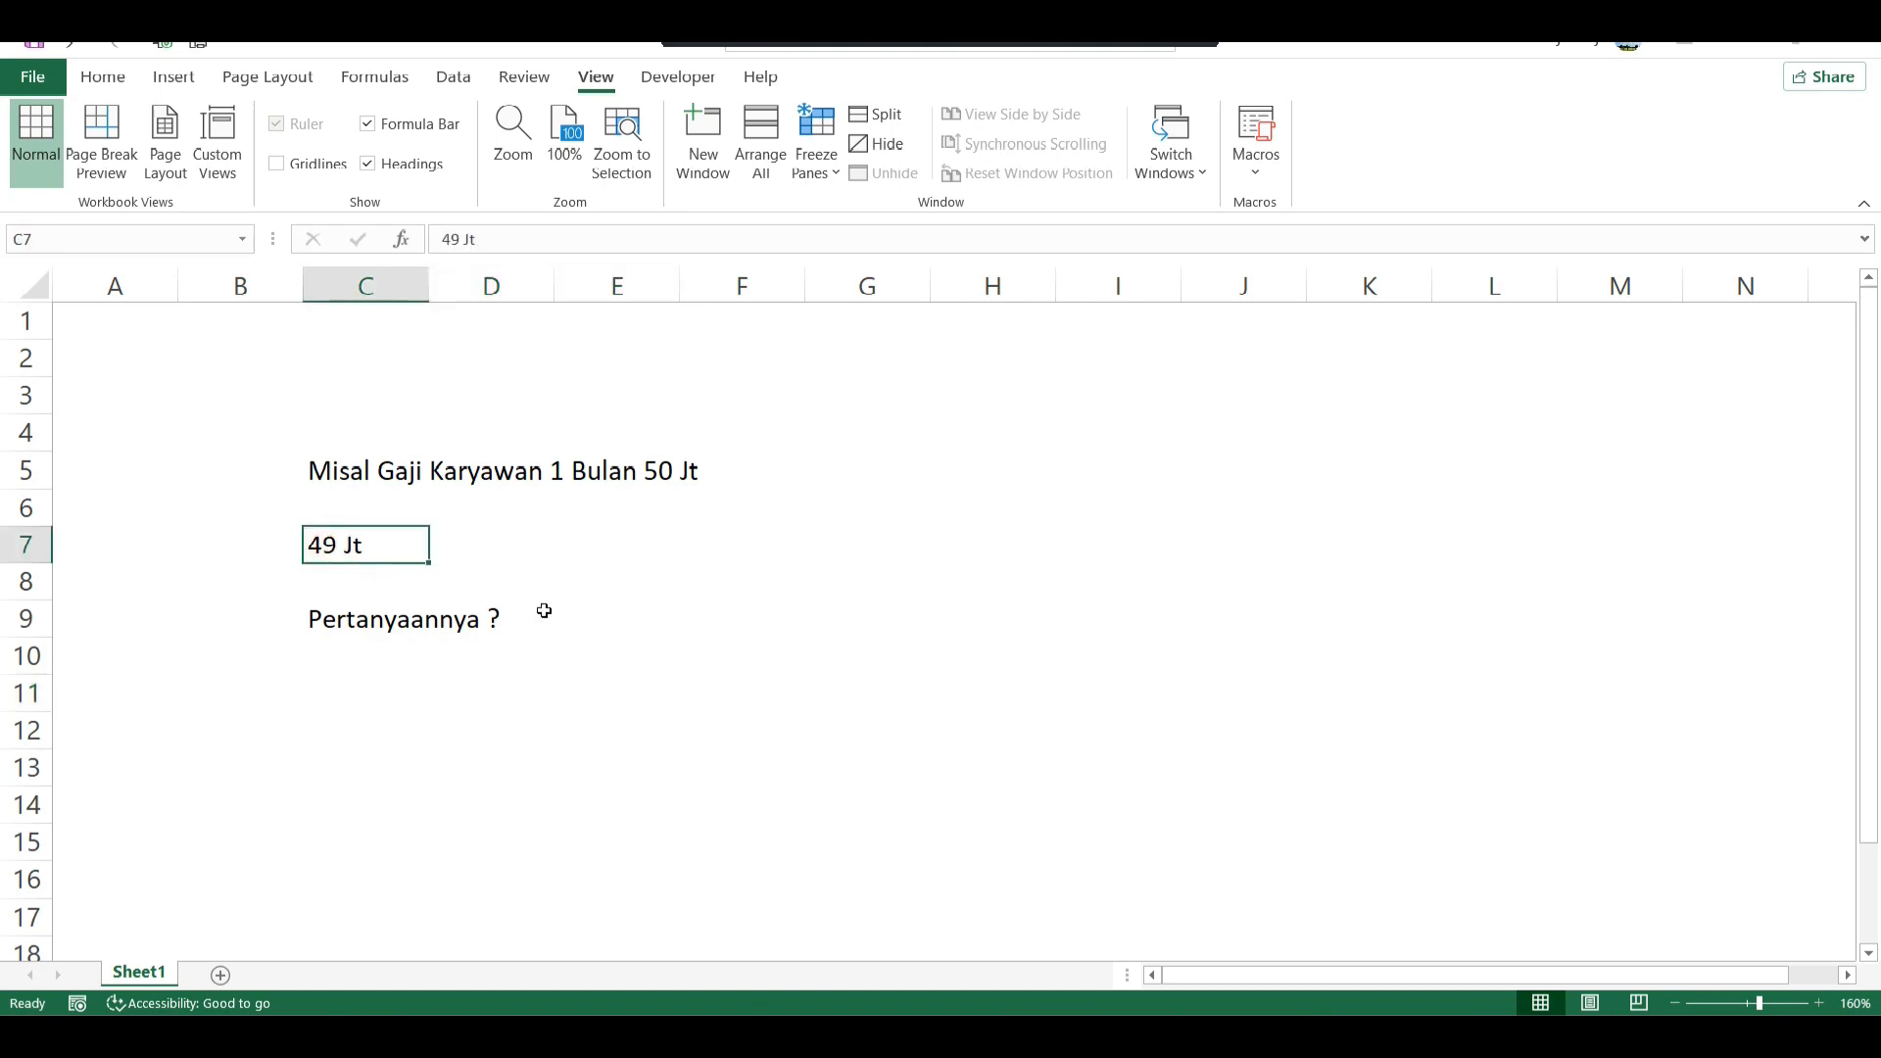
pyautogui.click(498, 545)
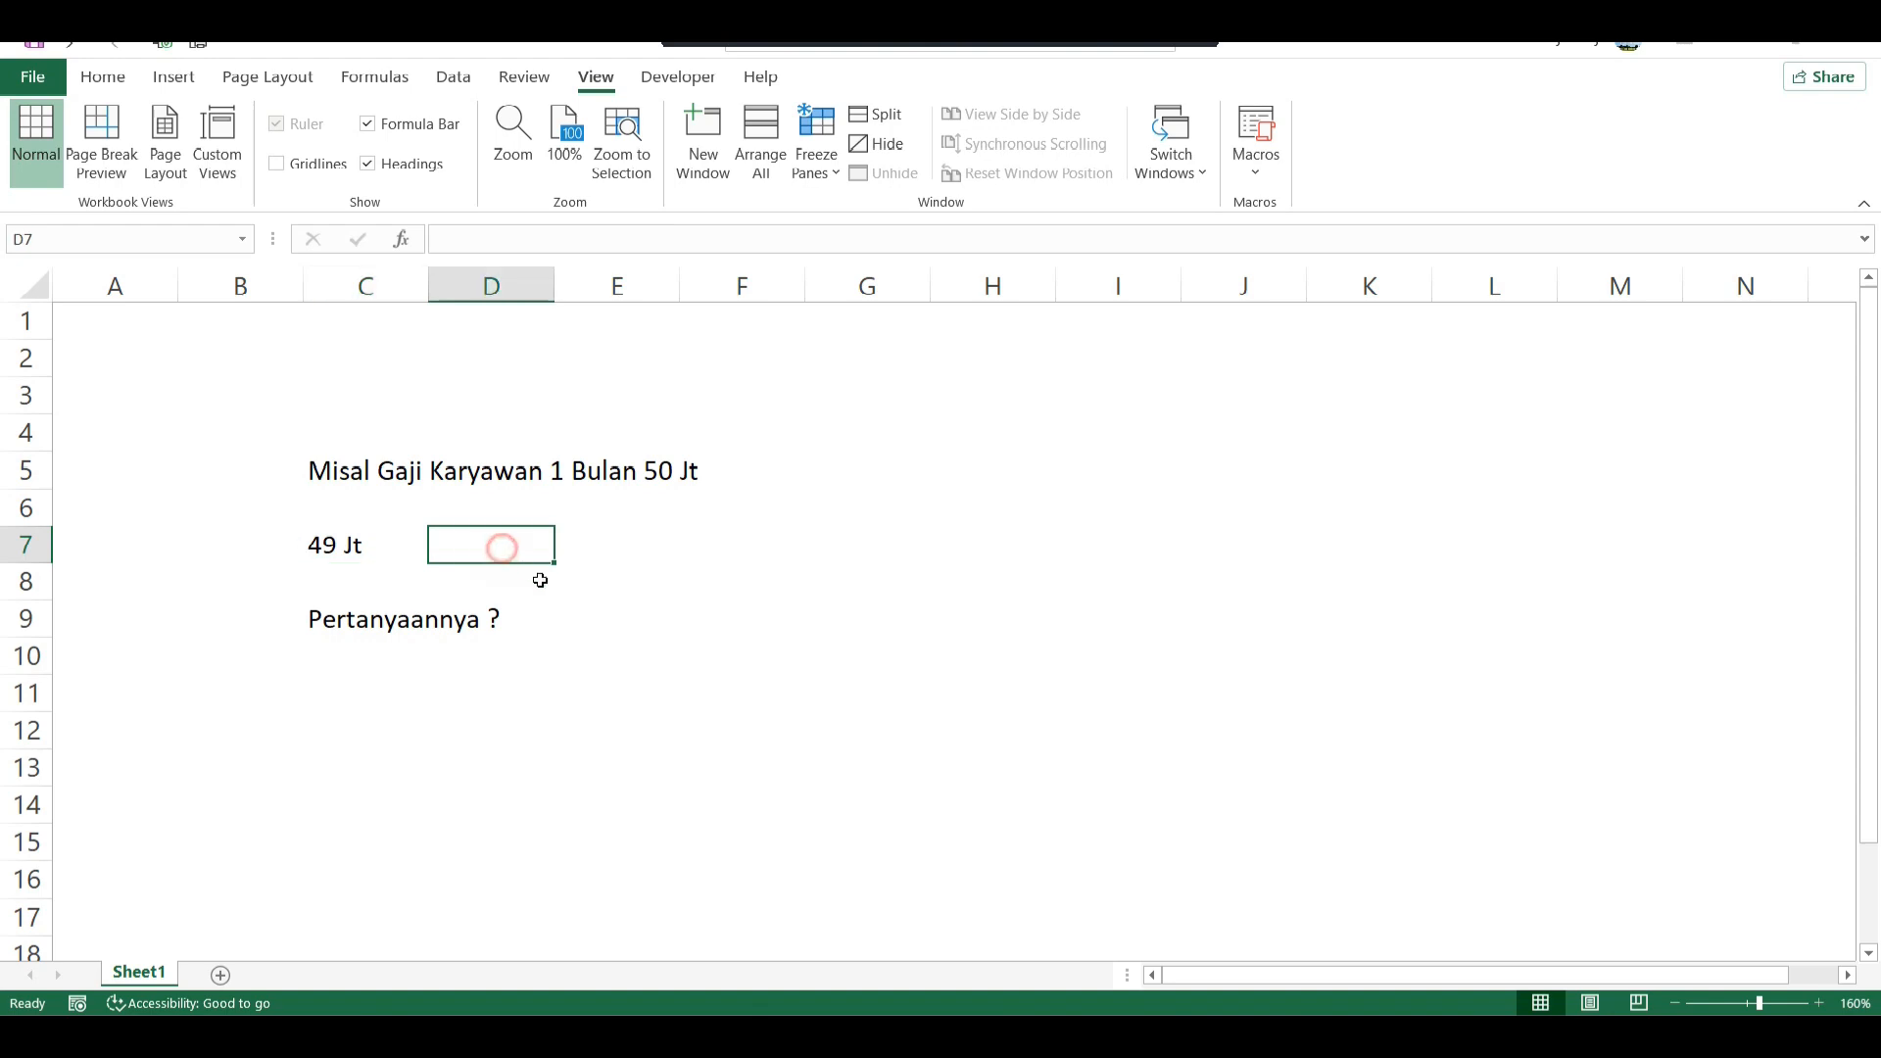
pyautogui.click(649, 471)
pyautogui.click(382, 555)
pyautogui.click(495, 471)
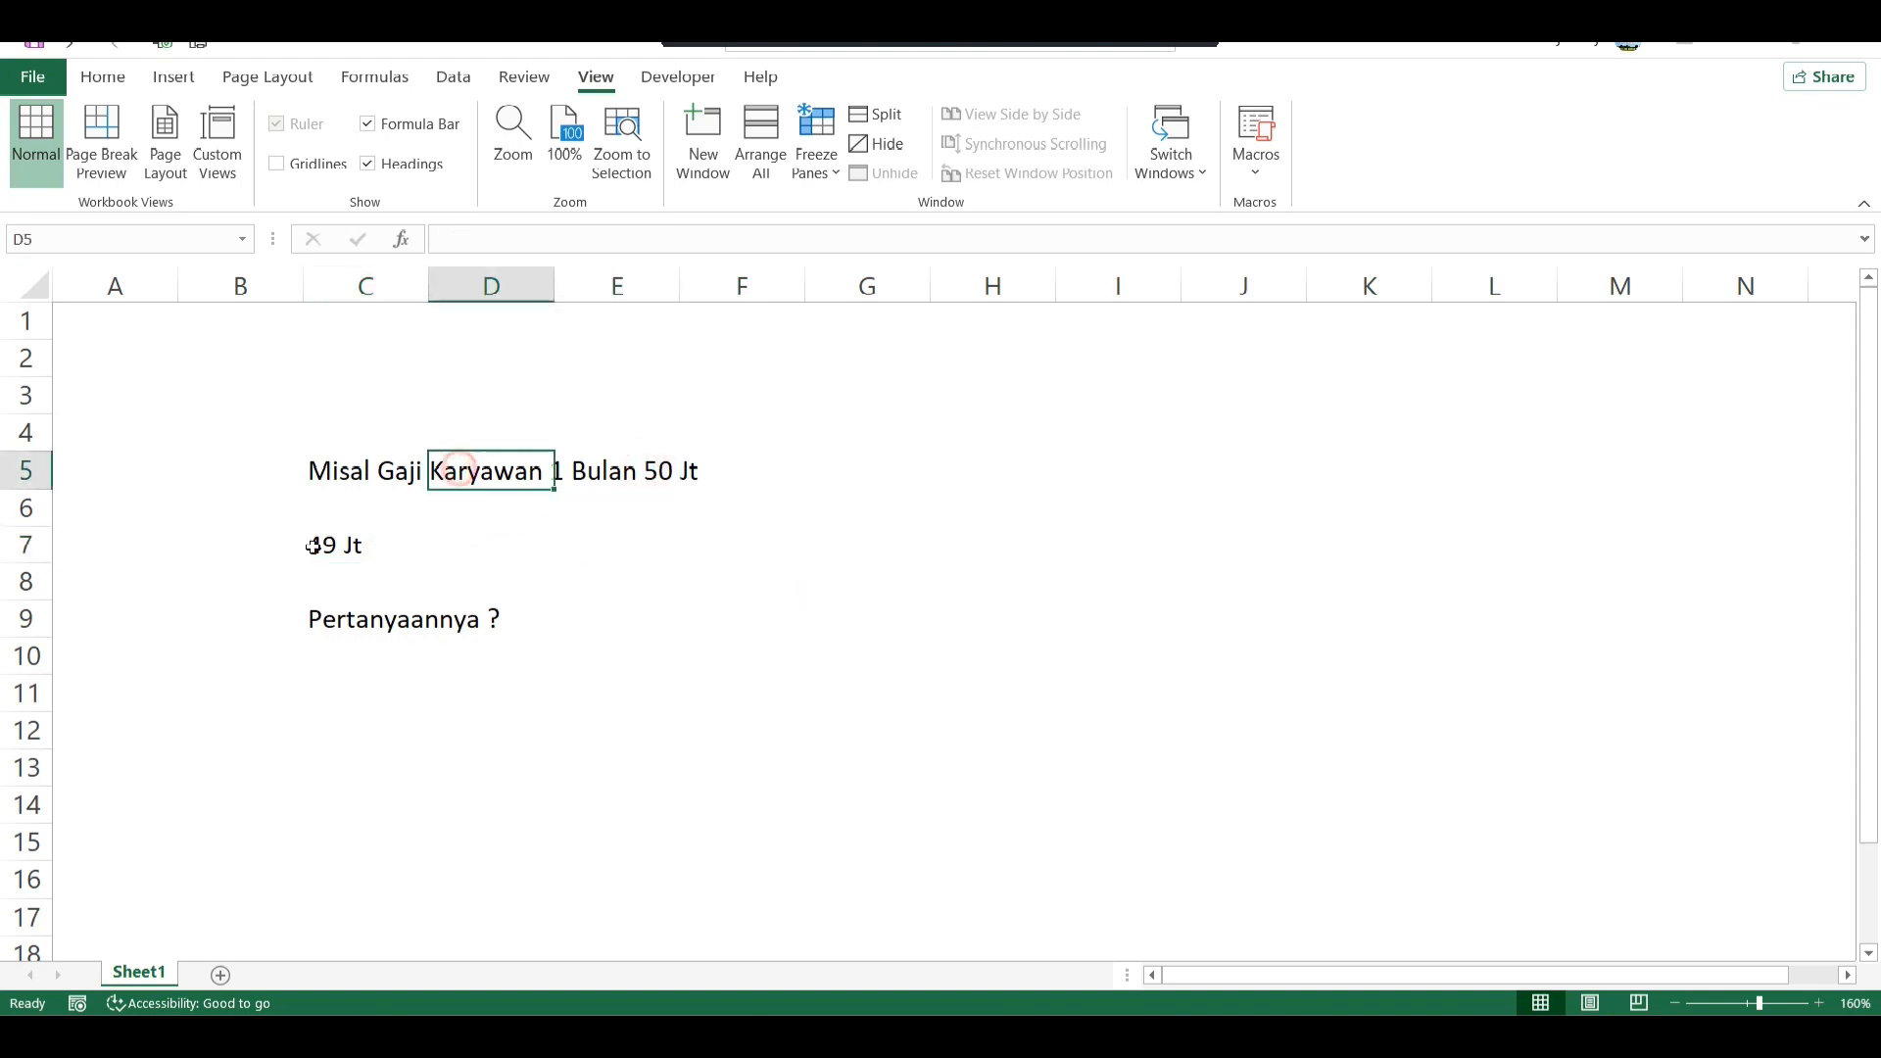
pyautogui.click(380, 614)
pyautogui.click(397, 541)
pyautogui.click(475, 485)
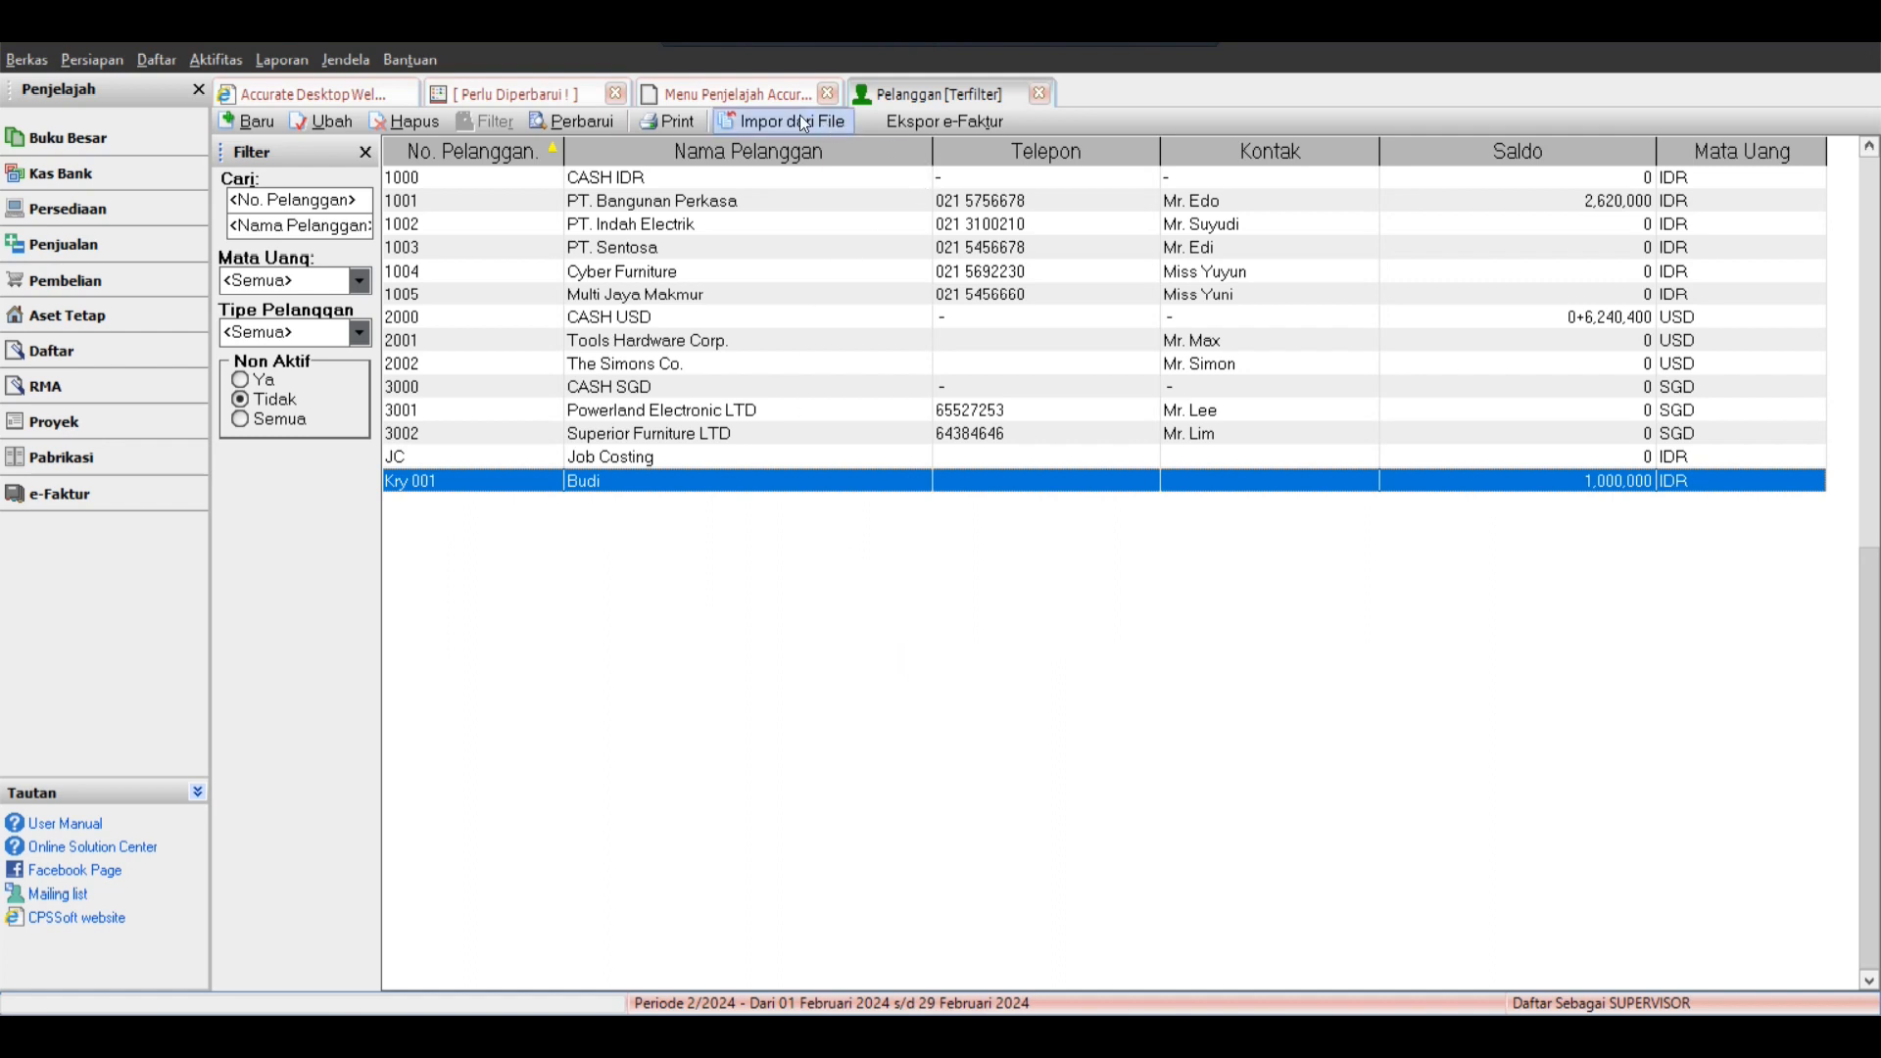
# Switch to Accurate and start a new general journal voucher with the description "Biaya Gaji Karyawan".
pyautogui.click(520, 95)
pyautogui.click(59, 137)
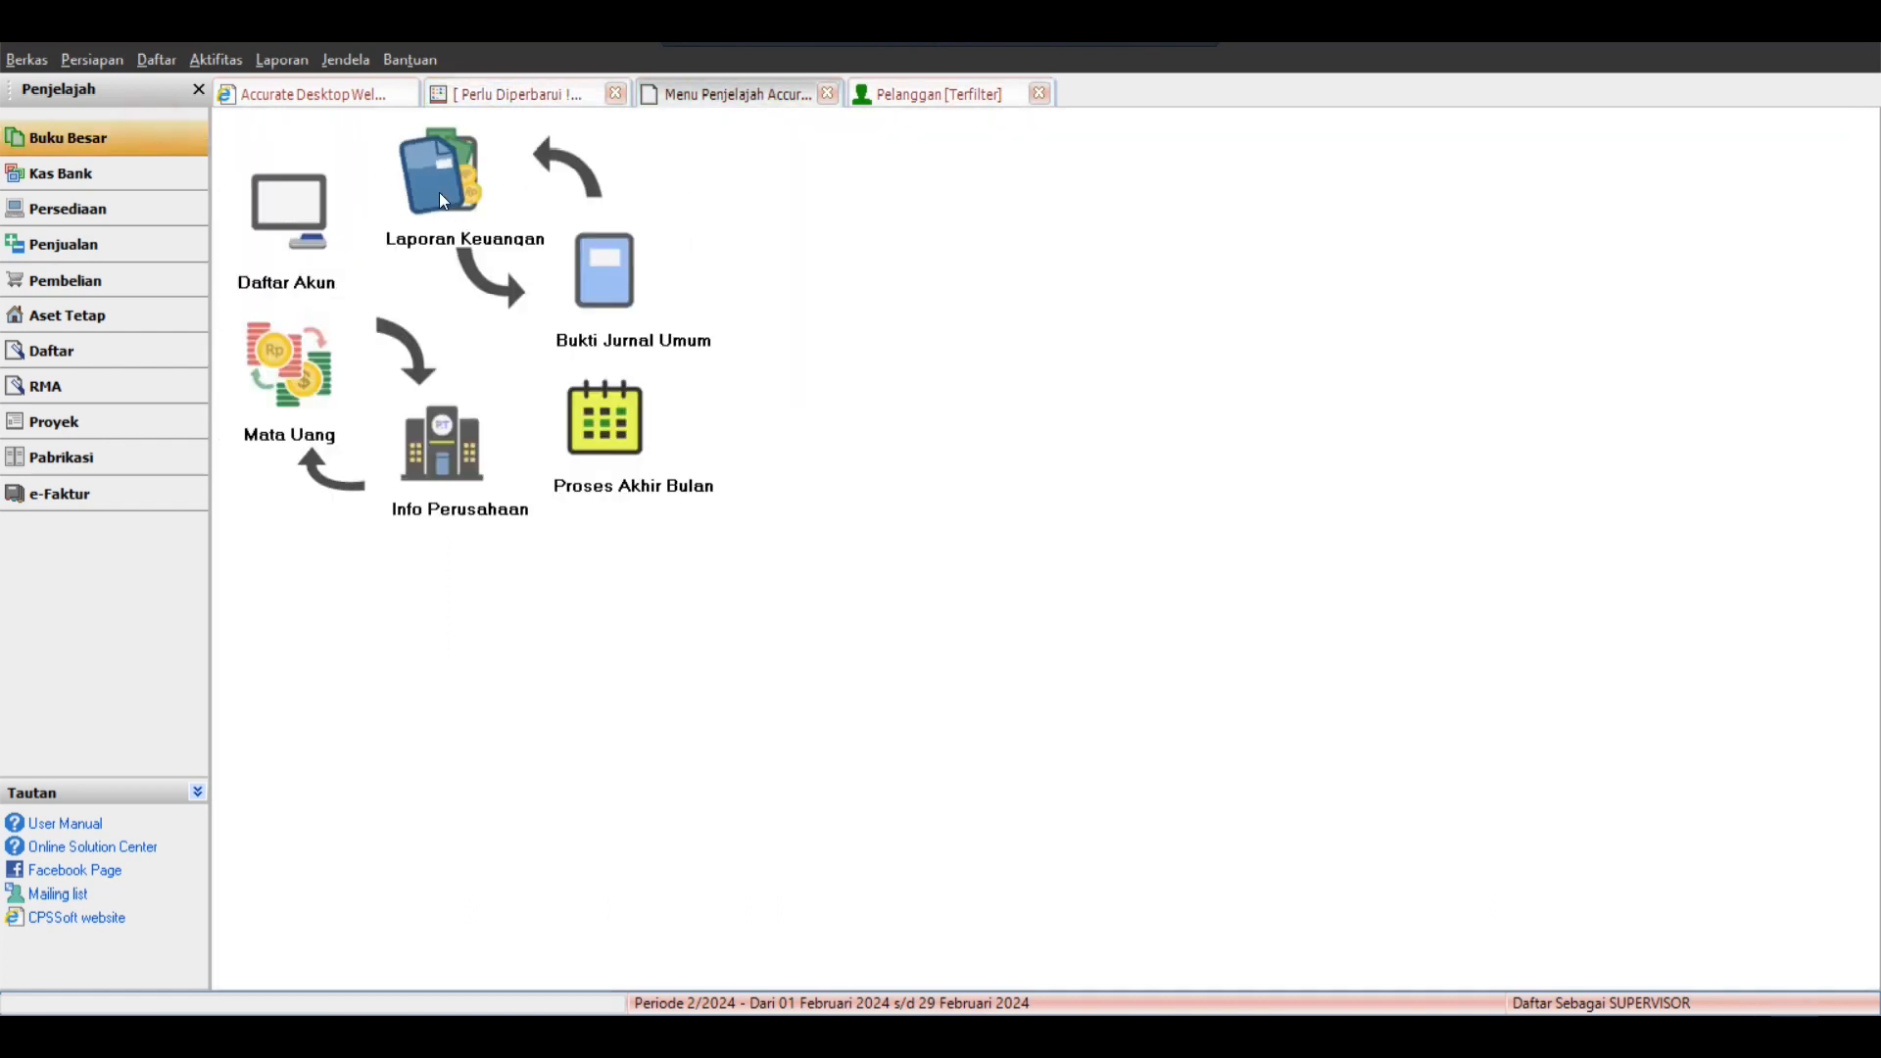
pyautogui.click(605, 273)
pyautogui.click(424, 294)
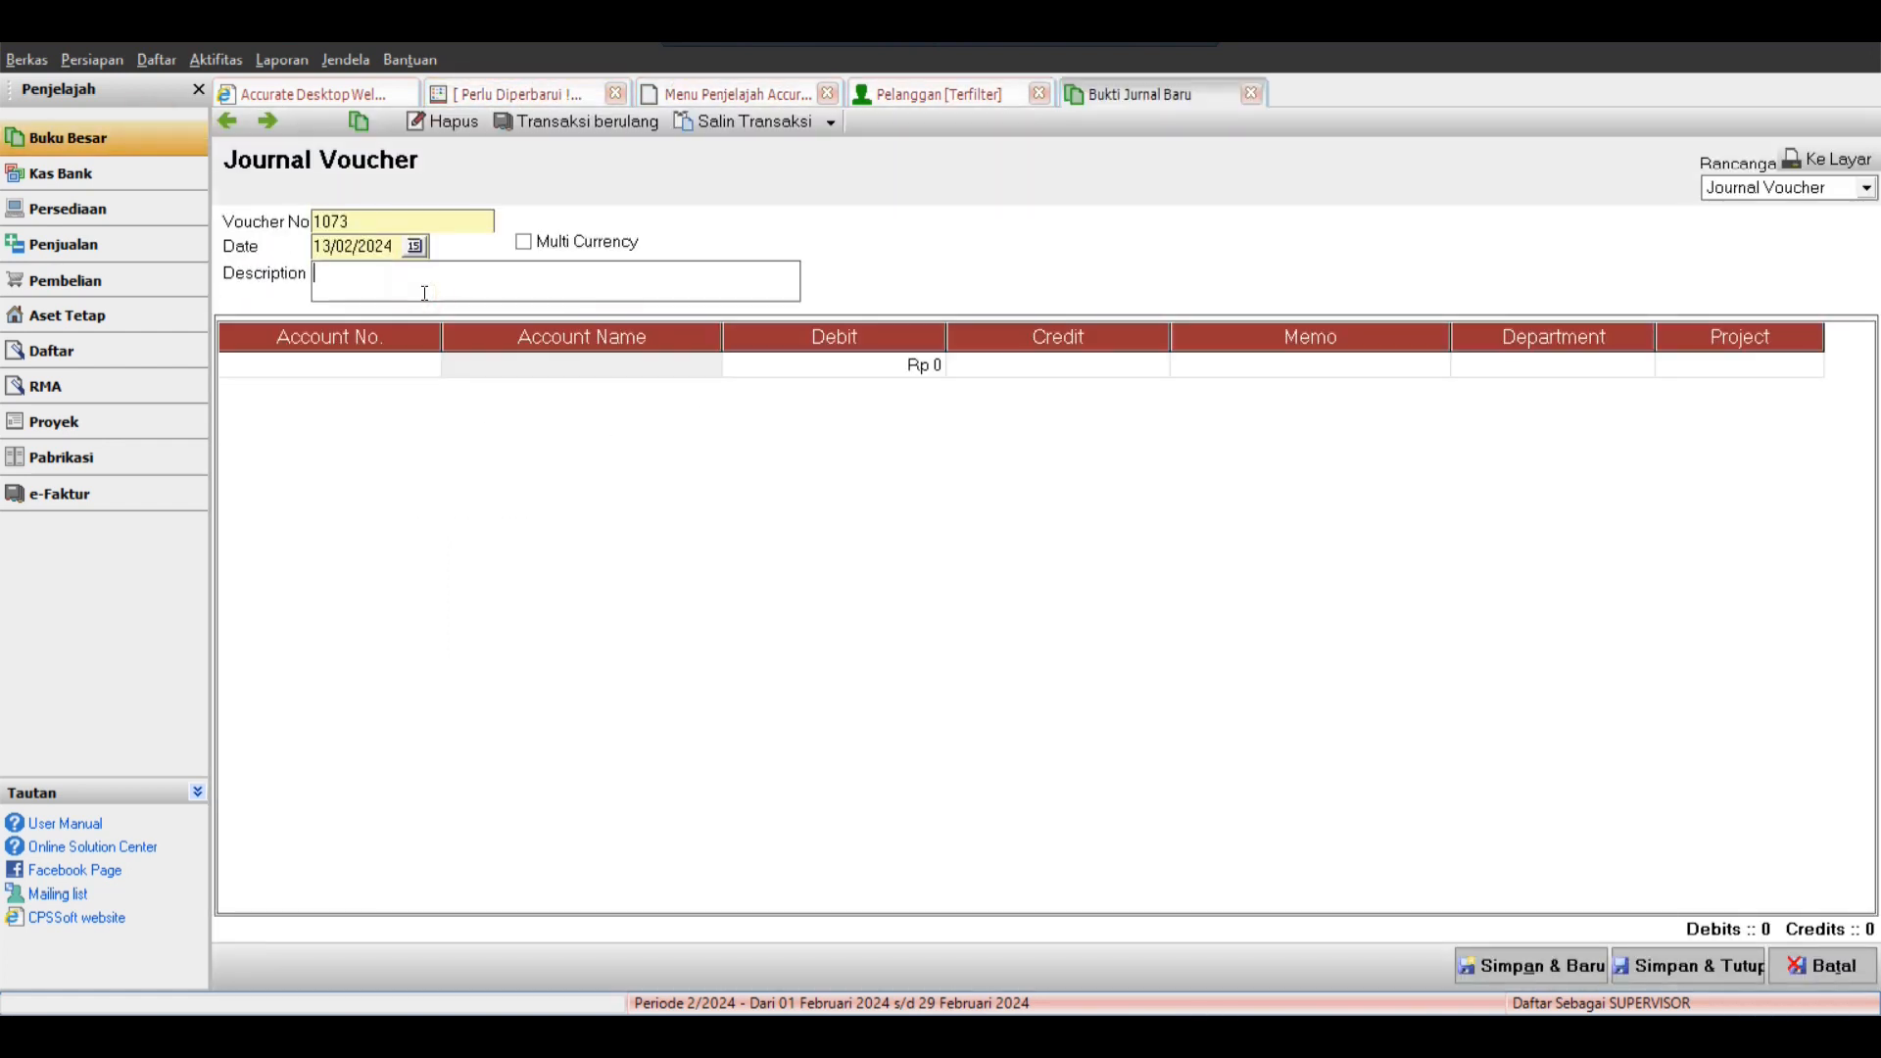
pyautogui.write('Biaya Gaji Ja')
pyautogui.write('ar')
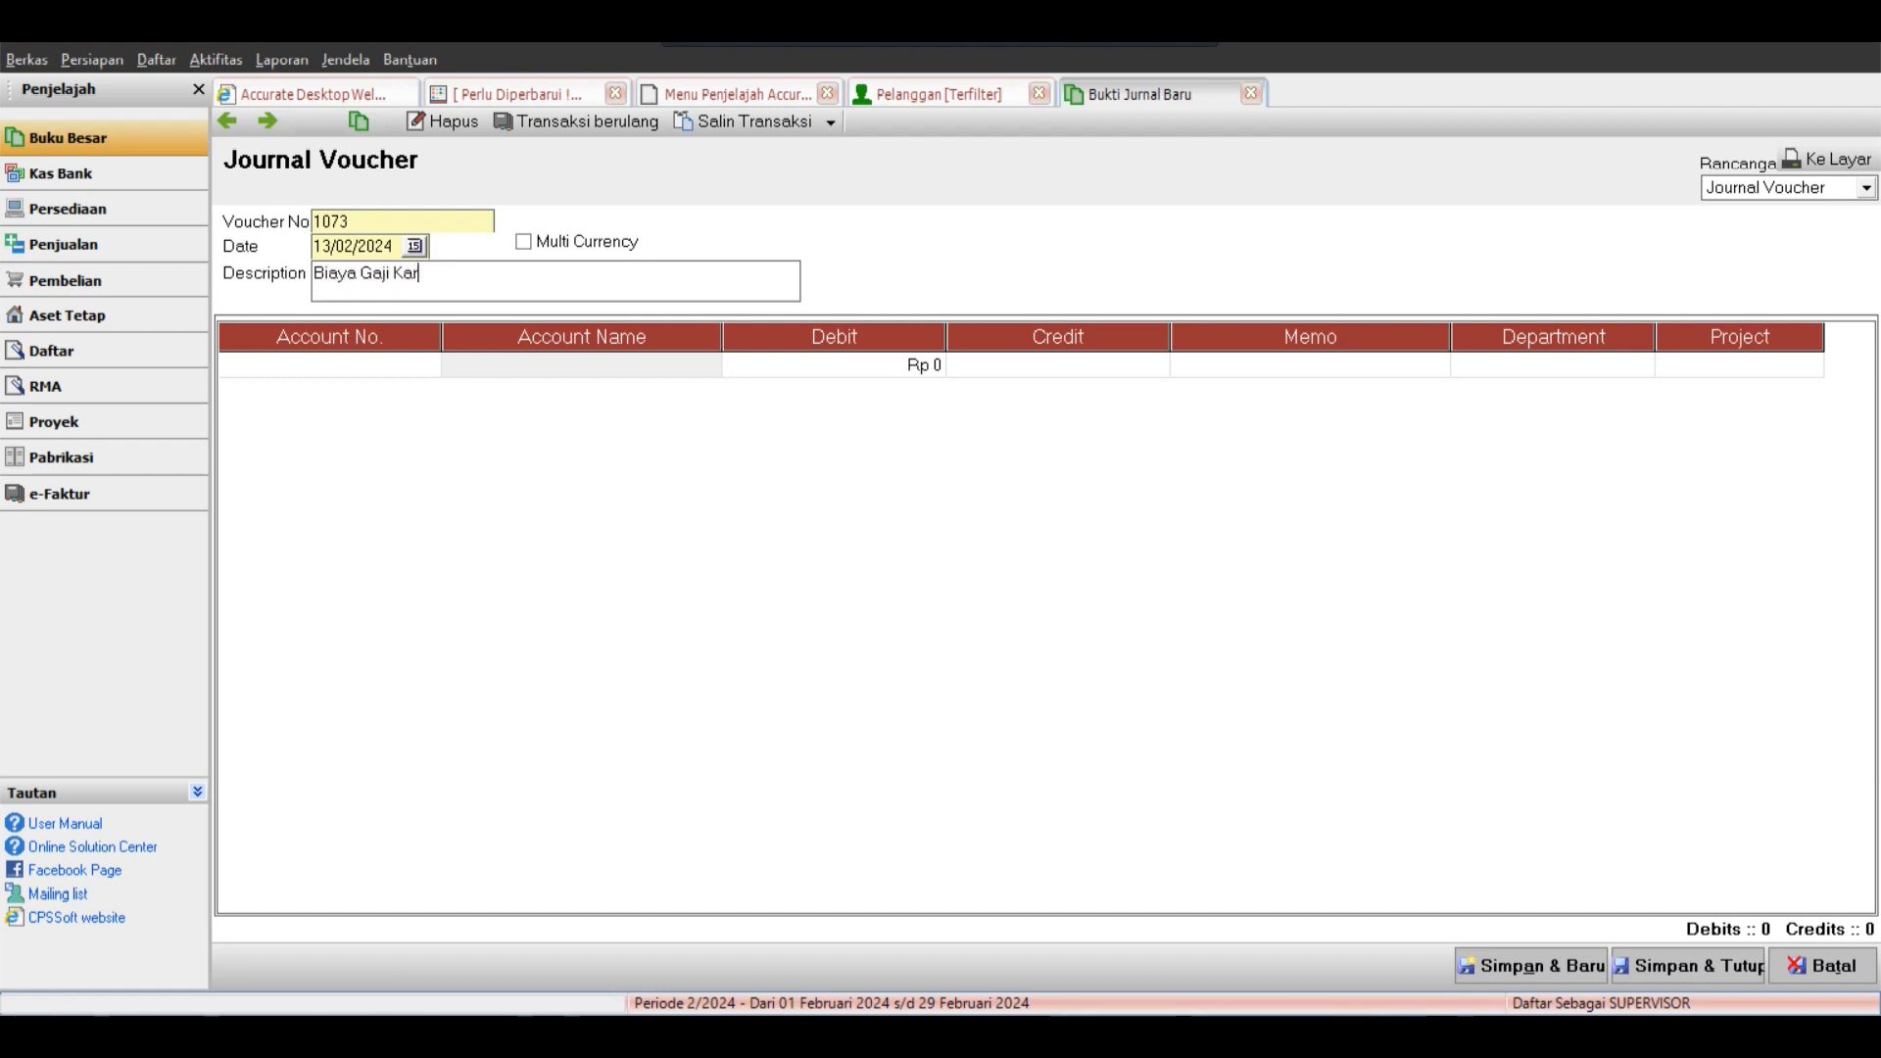
pyautogui.write('yawan')
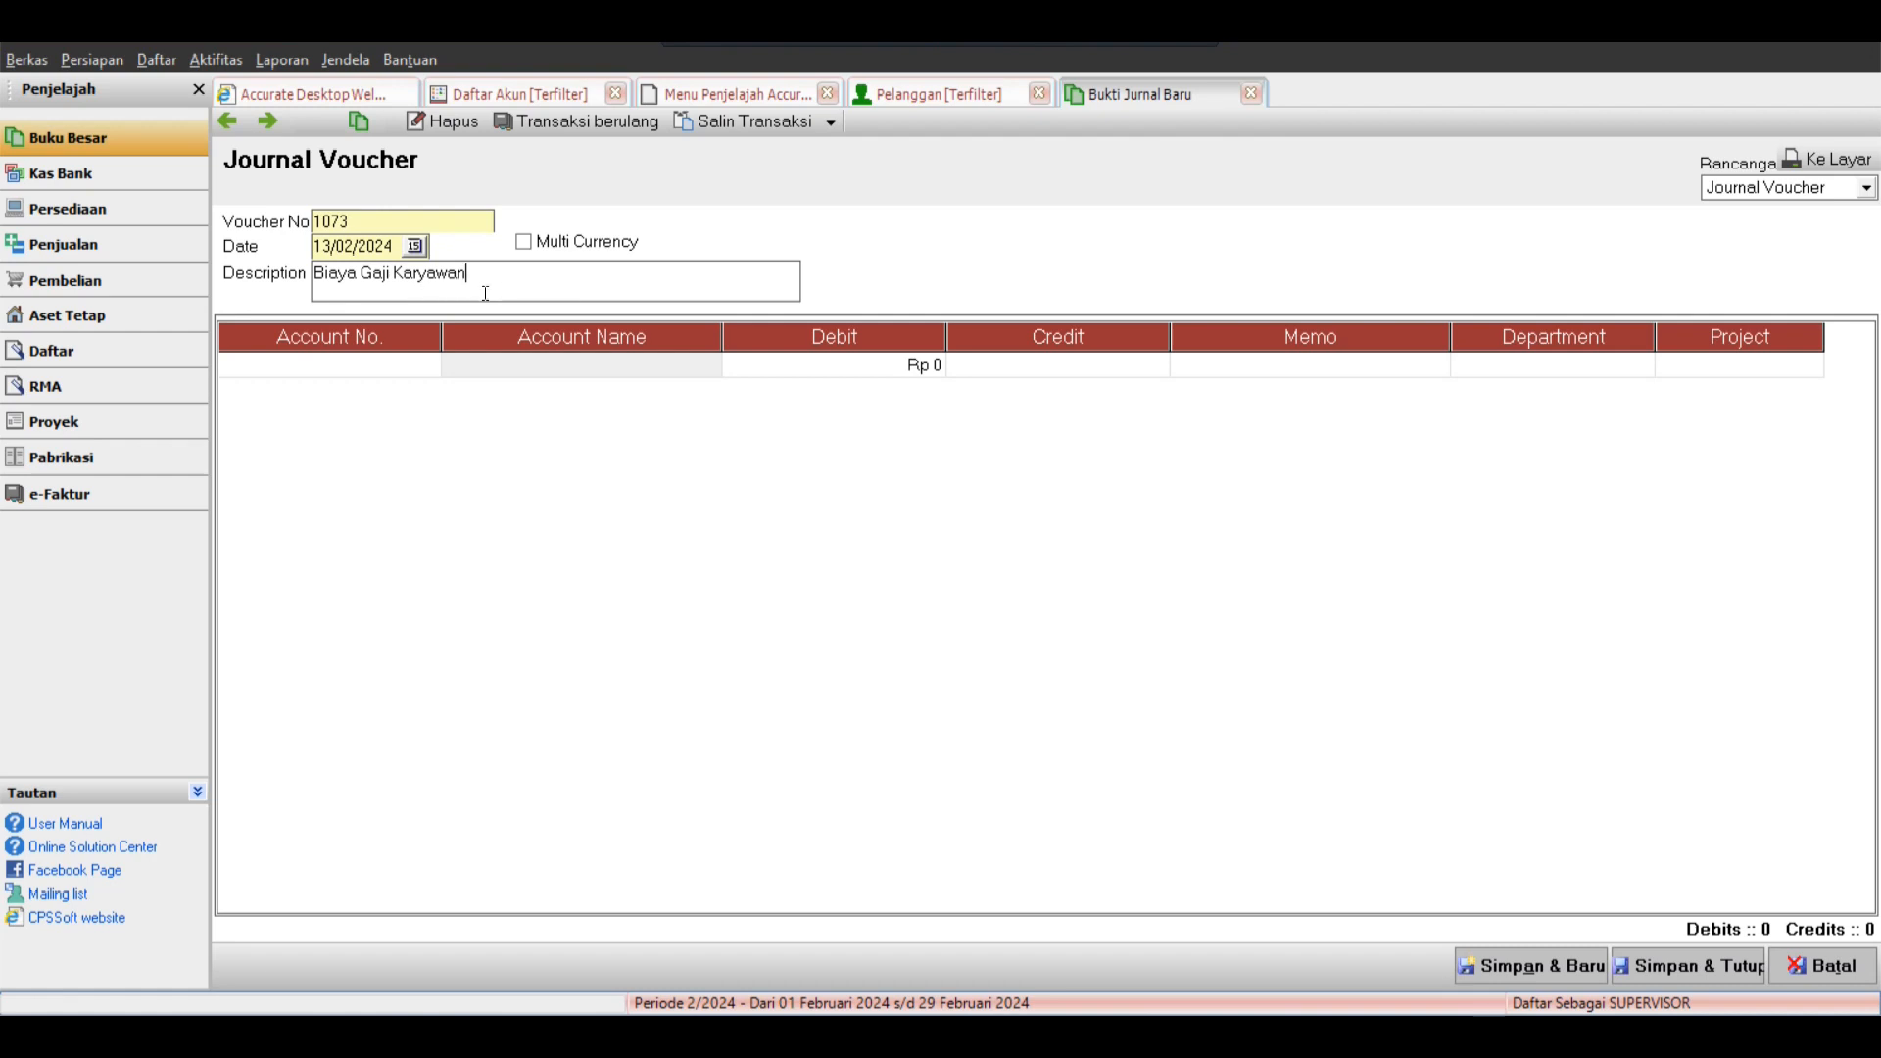
# Fill the first voucher line with account 6200-002 Biaya Gaji & Upah and a debit of Rp 50,000,000.
pyautogui.click(422, 369)
pyautogui.write('620')
pyautogui.press('Return')
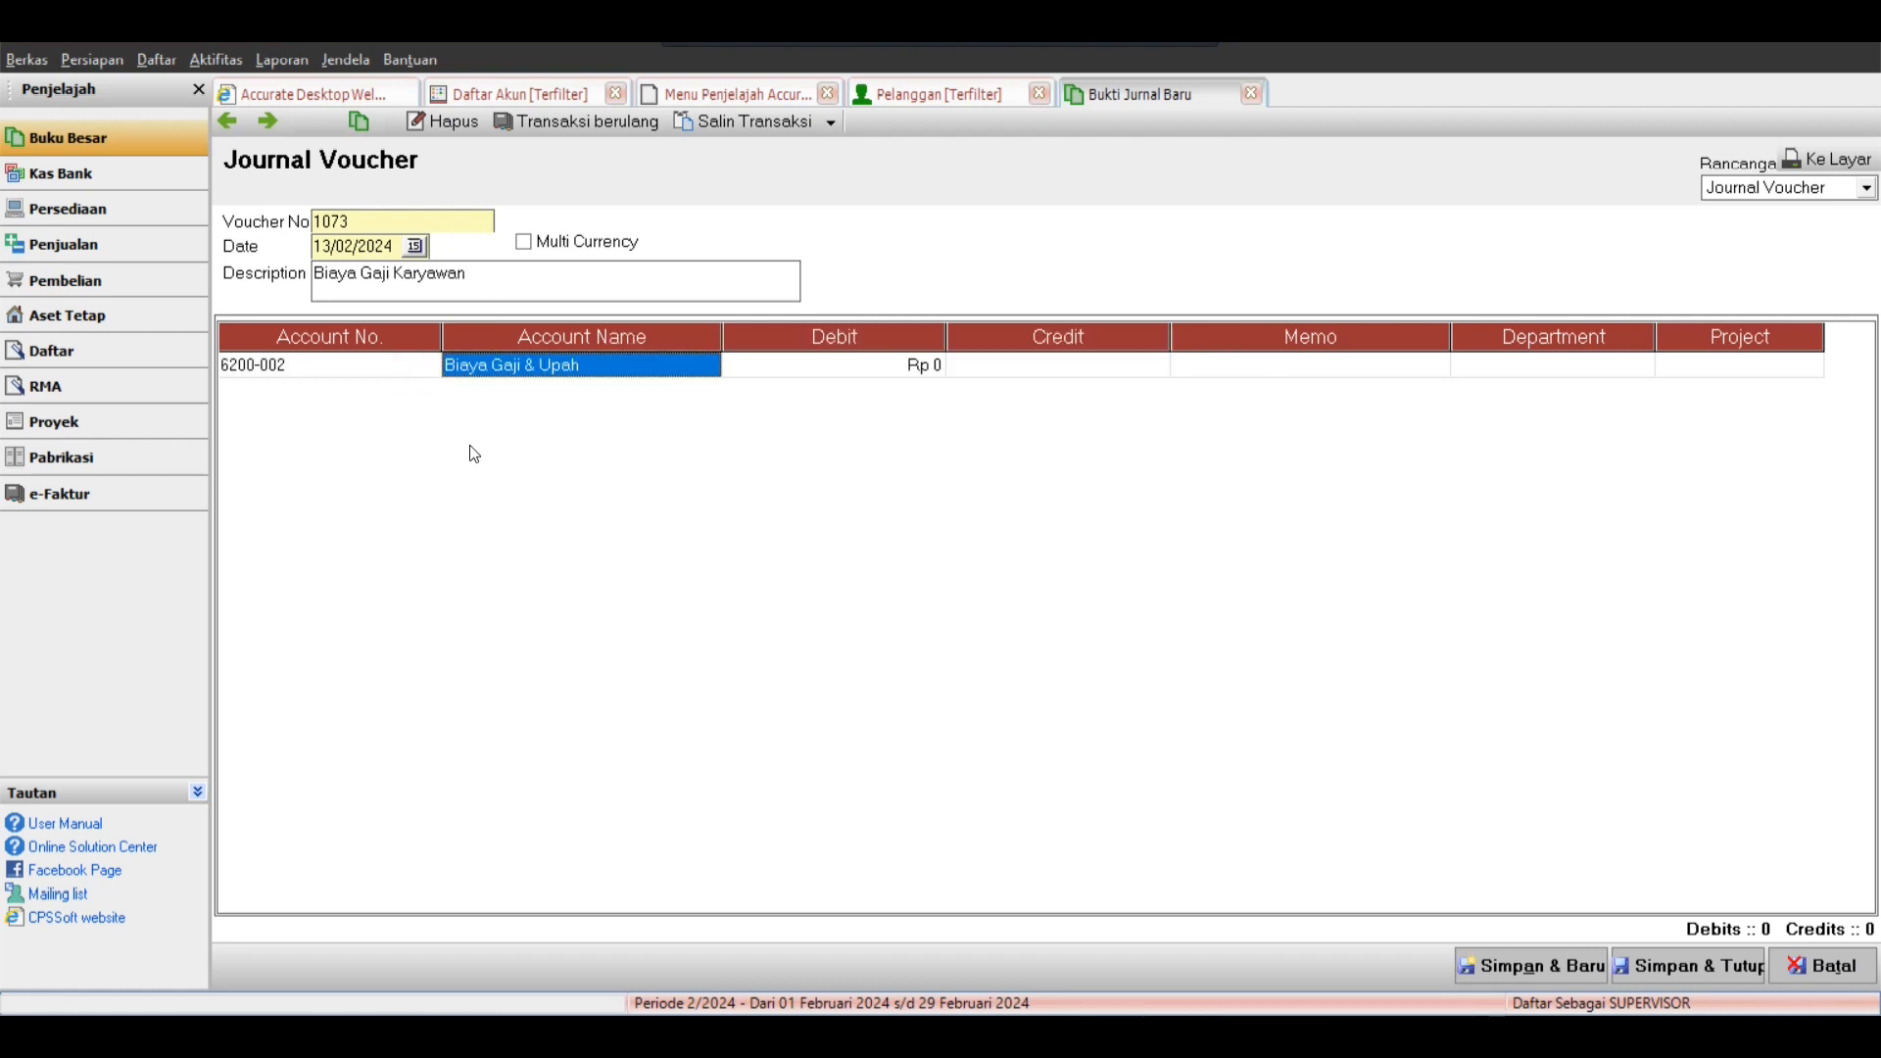
pyautogui.write('50,')
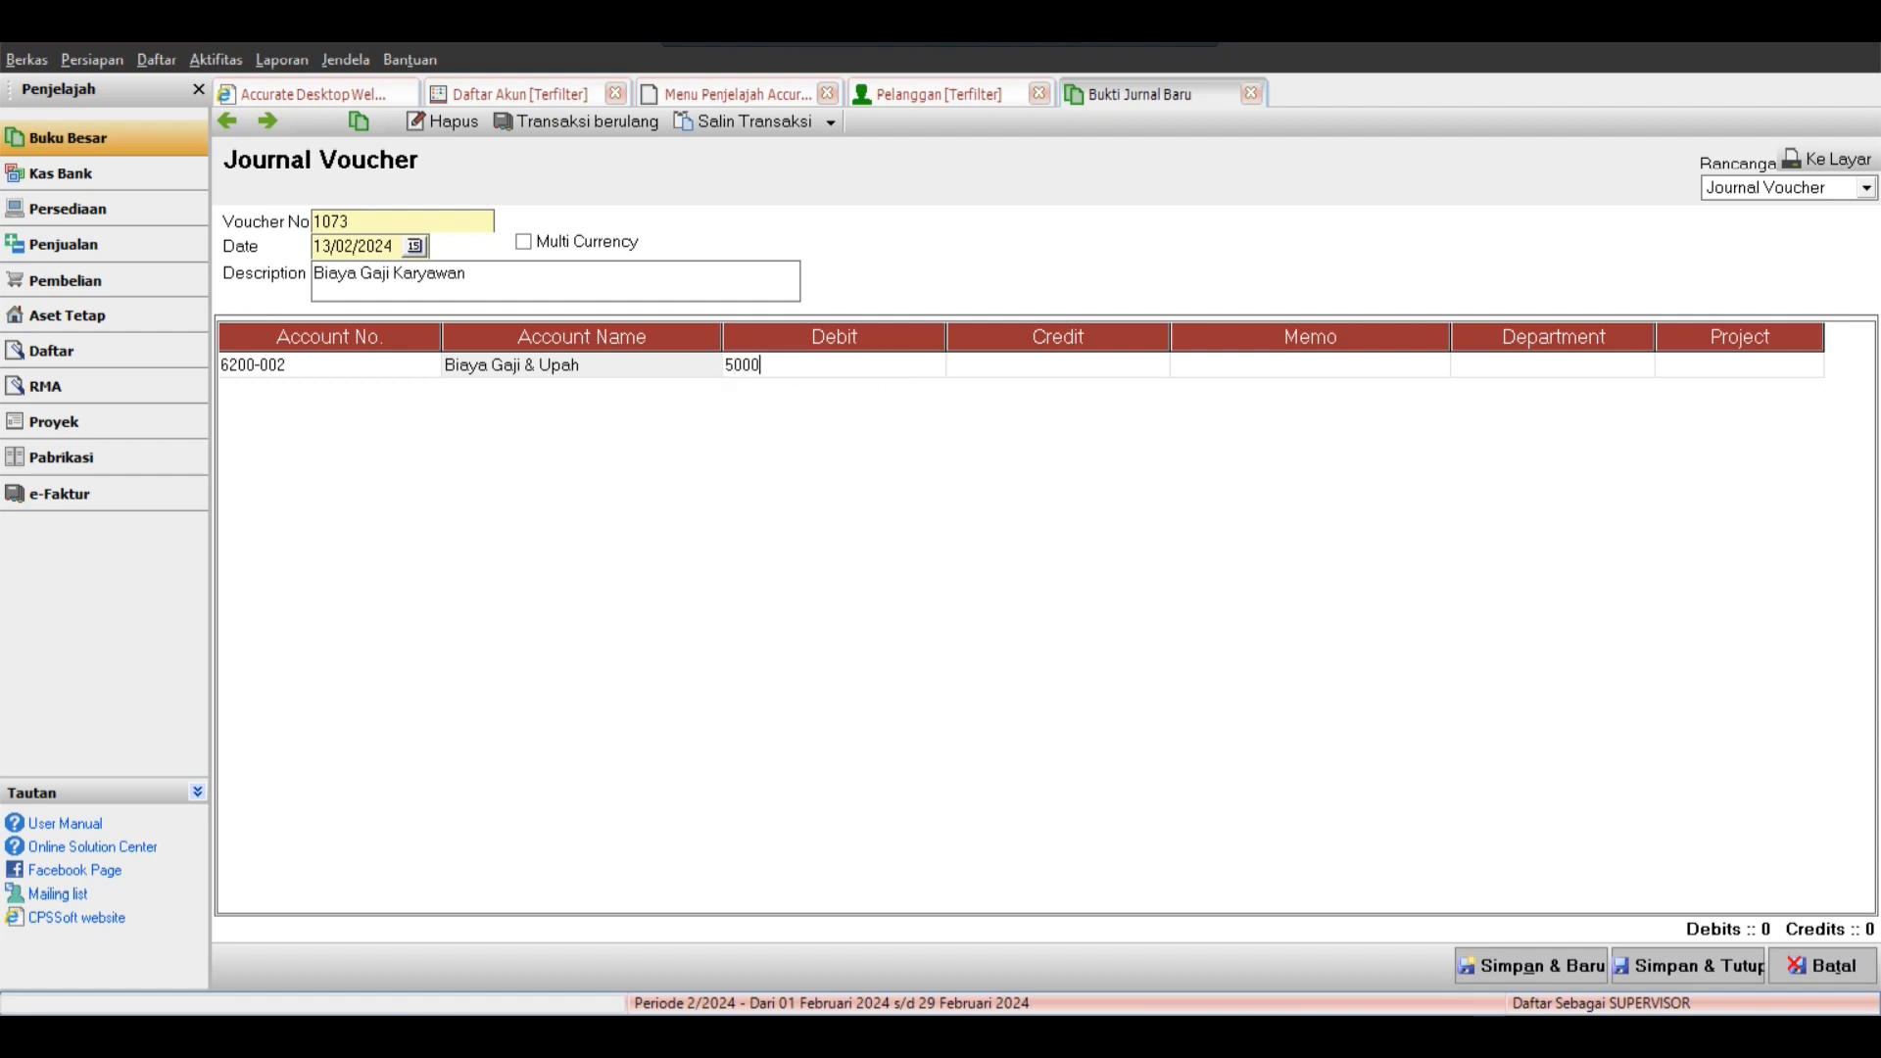
pyautogui.write('000,000')
pyautogui.press('Return')
pyautogui.press('Return')
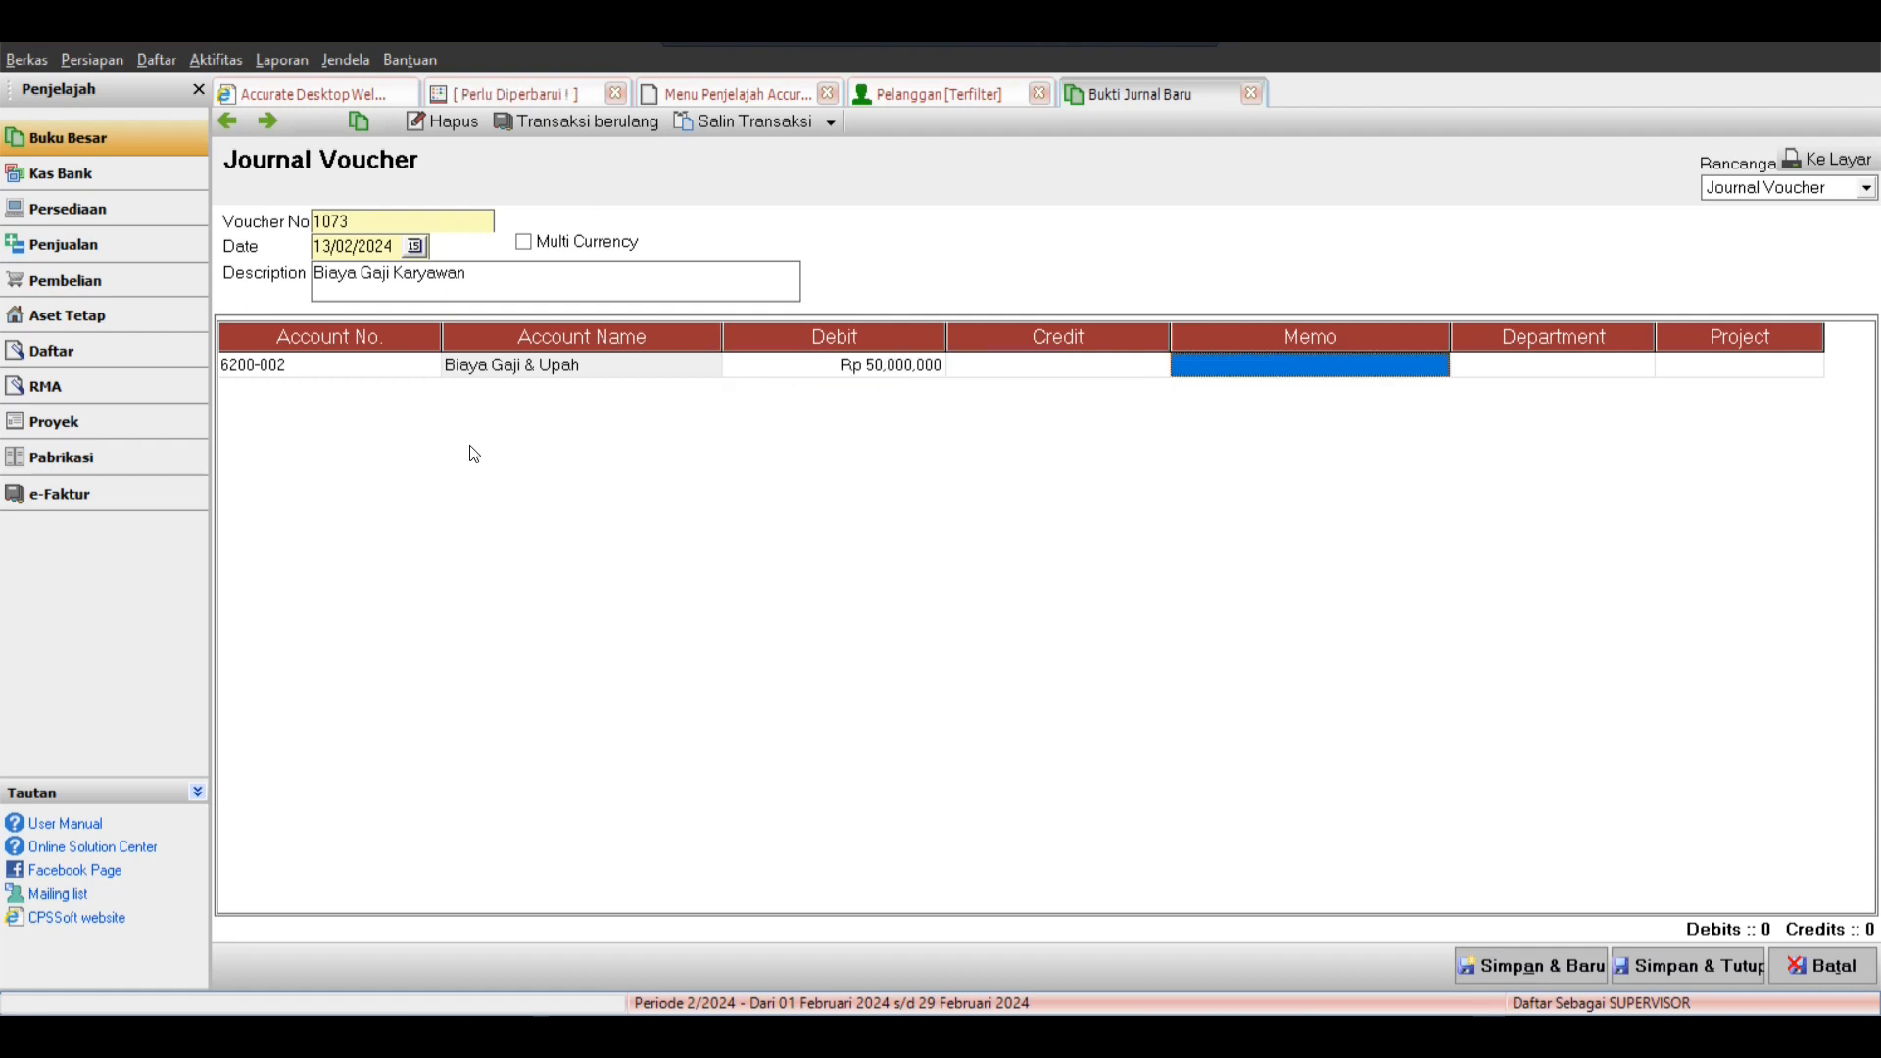
# Copy the voucher description "Biaya Gaji Karyawan" into the memo of the Biaya Gaji & Upah line.
pyautogui.moveTo(523, 278); pyautogui.dragTo(211, 284)
pyautogui.hotkey('ctrl', 'c')
pyautogui.click(1236, 362)
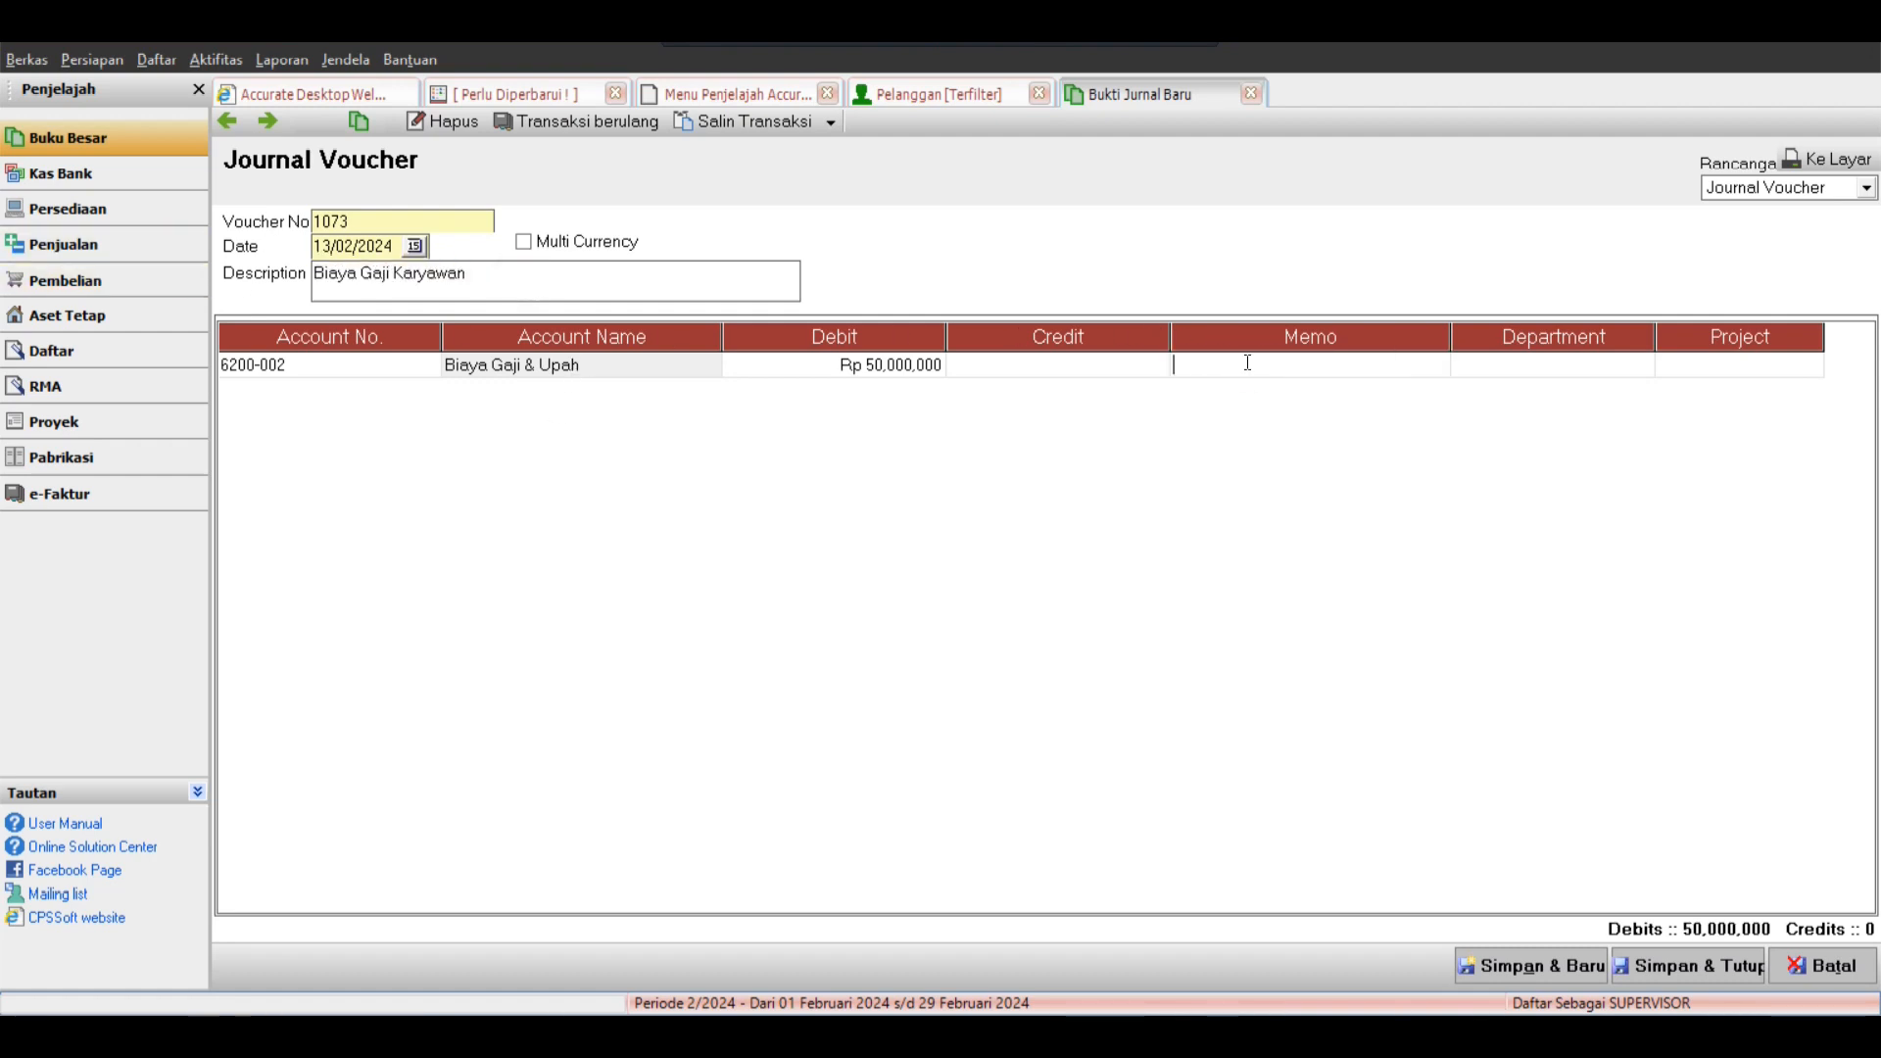
pyautogui.hotkey('ctrl', 'v')
pyautogui.press('Return')
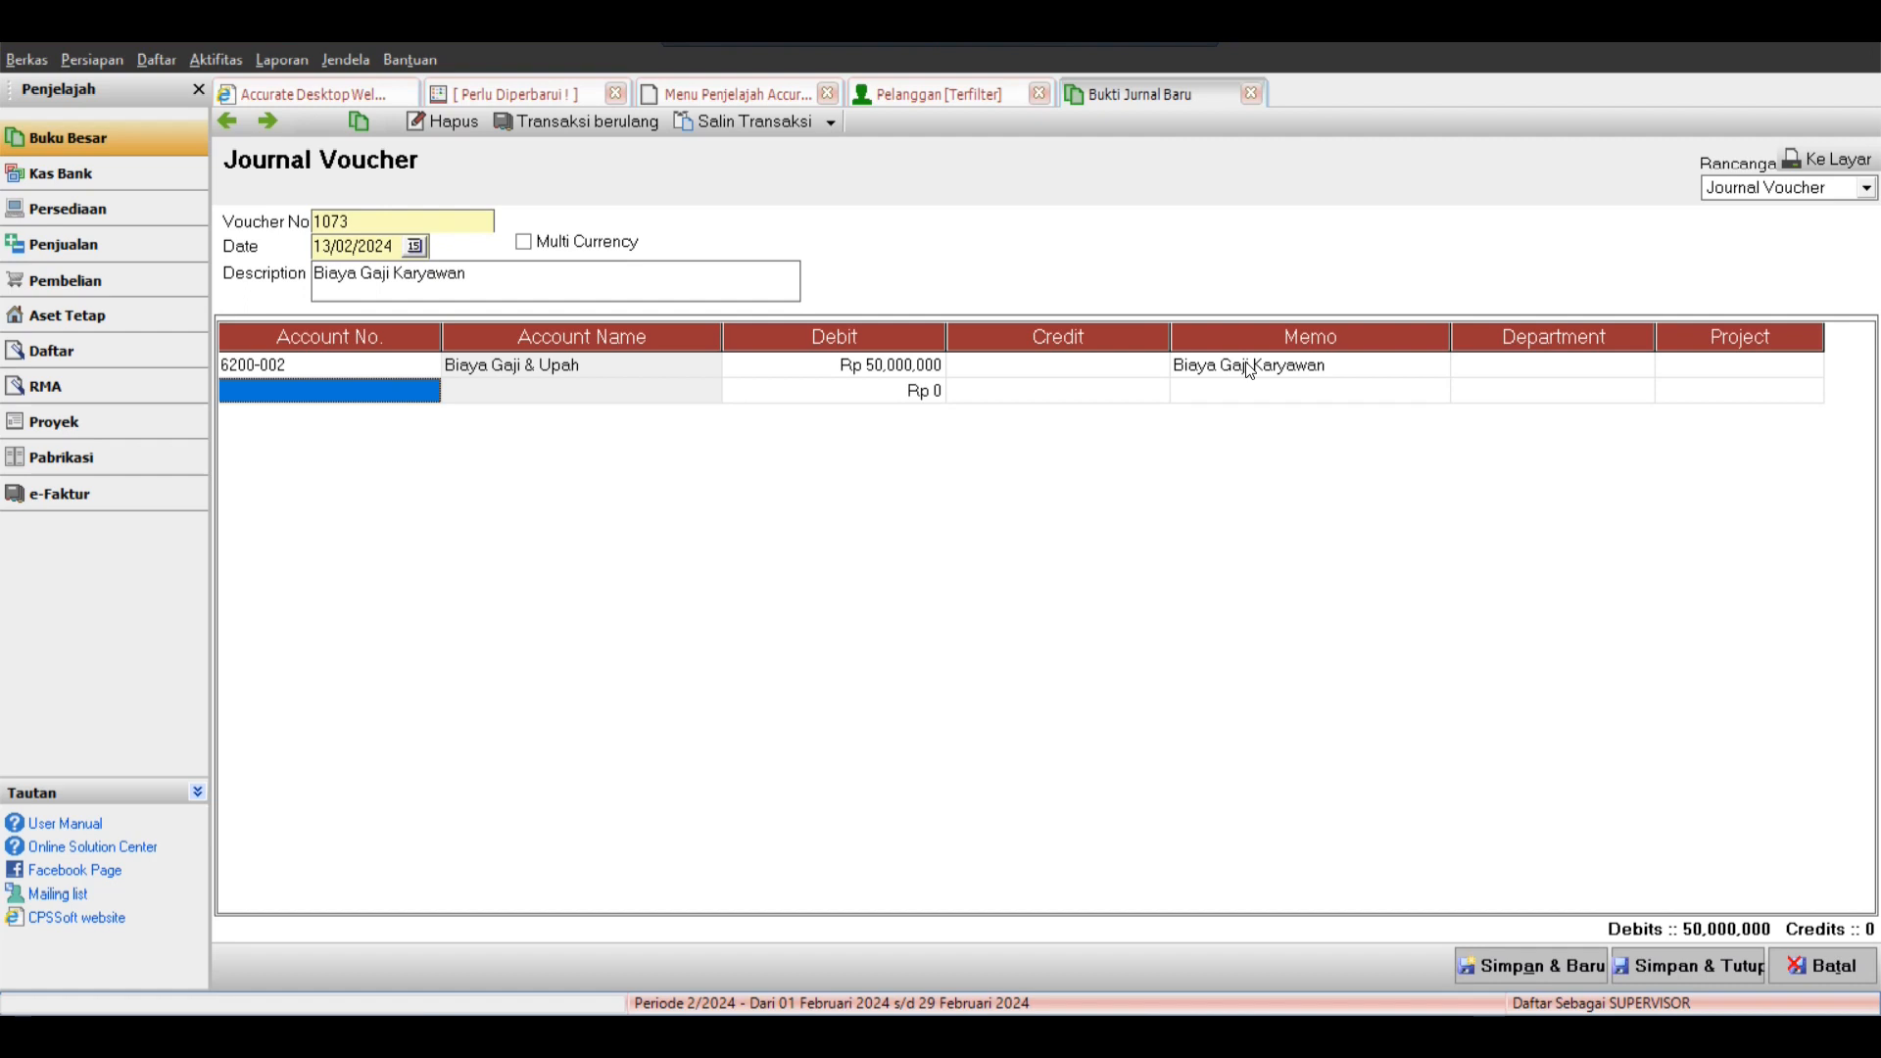
# Find and add the Bank BNI account (1102-005) as the second line of the voucher.
pyautogui.write('ba')
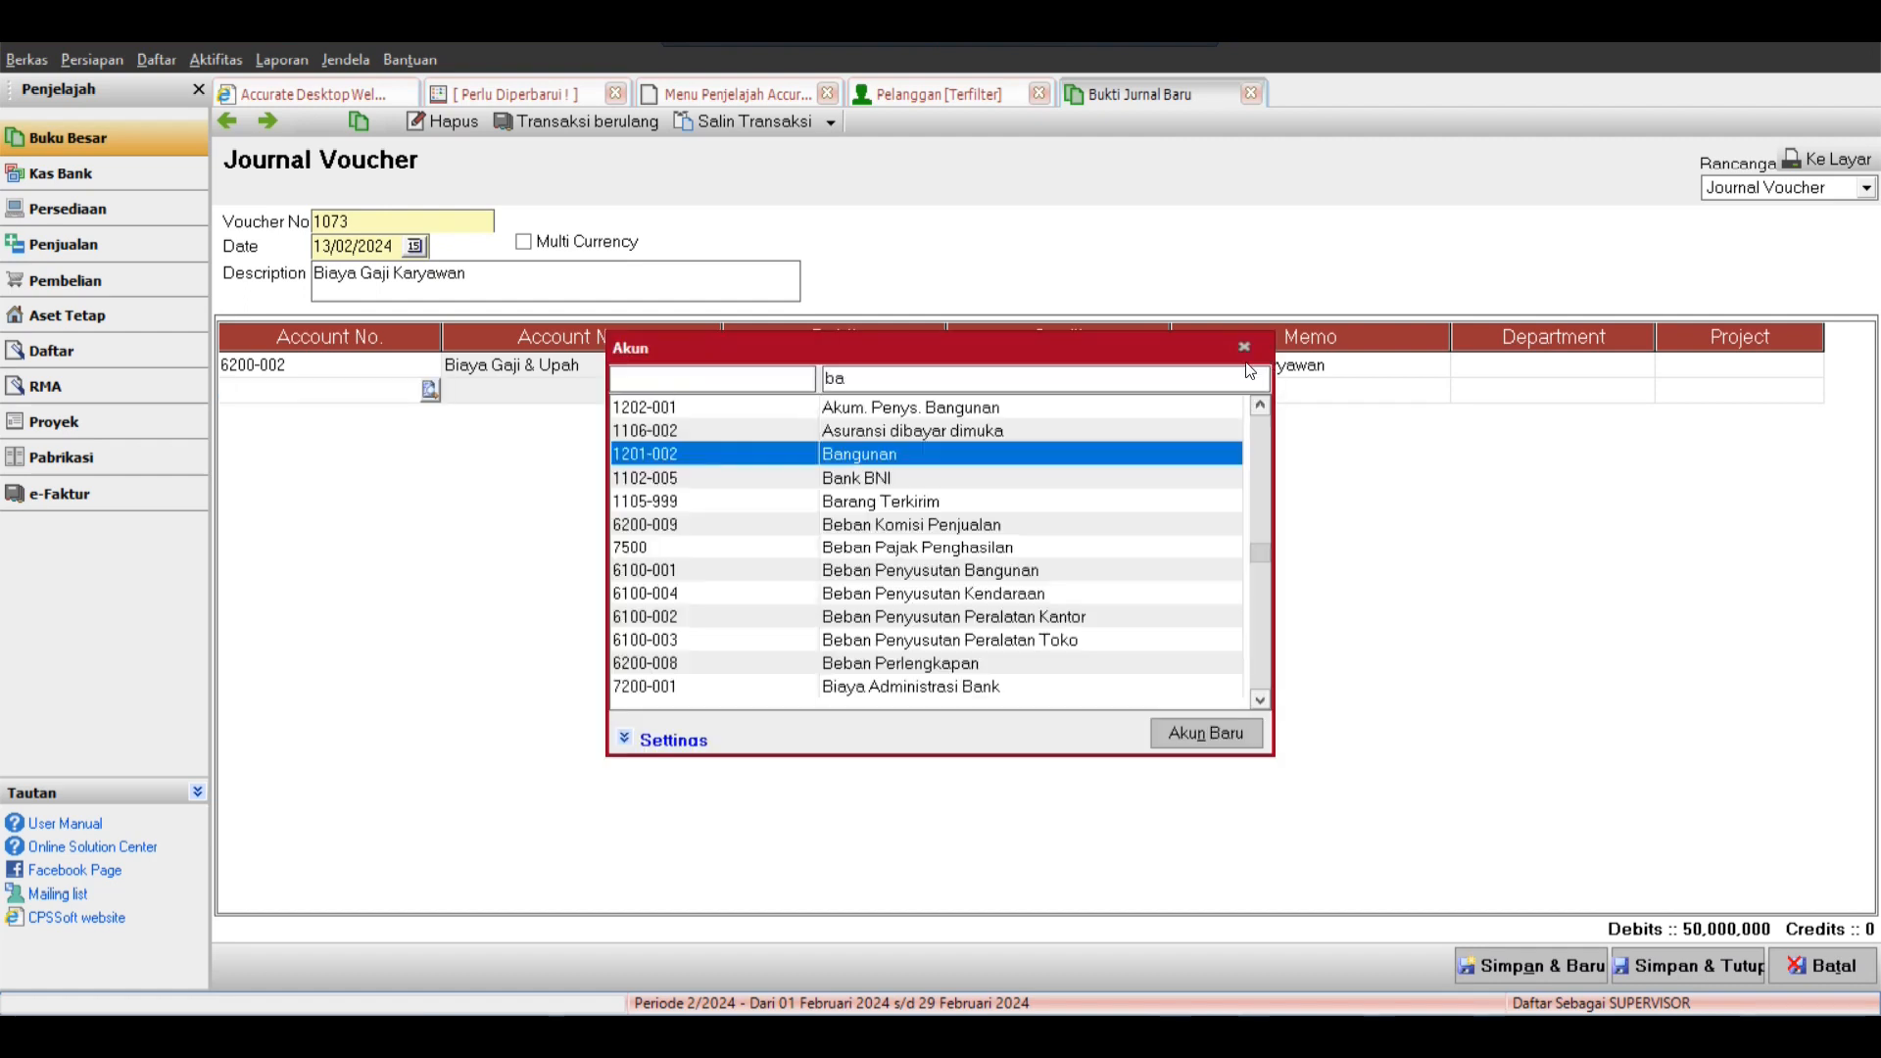
pyautogui.write('nk')
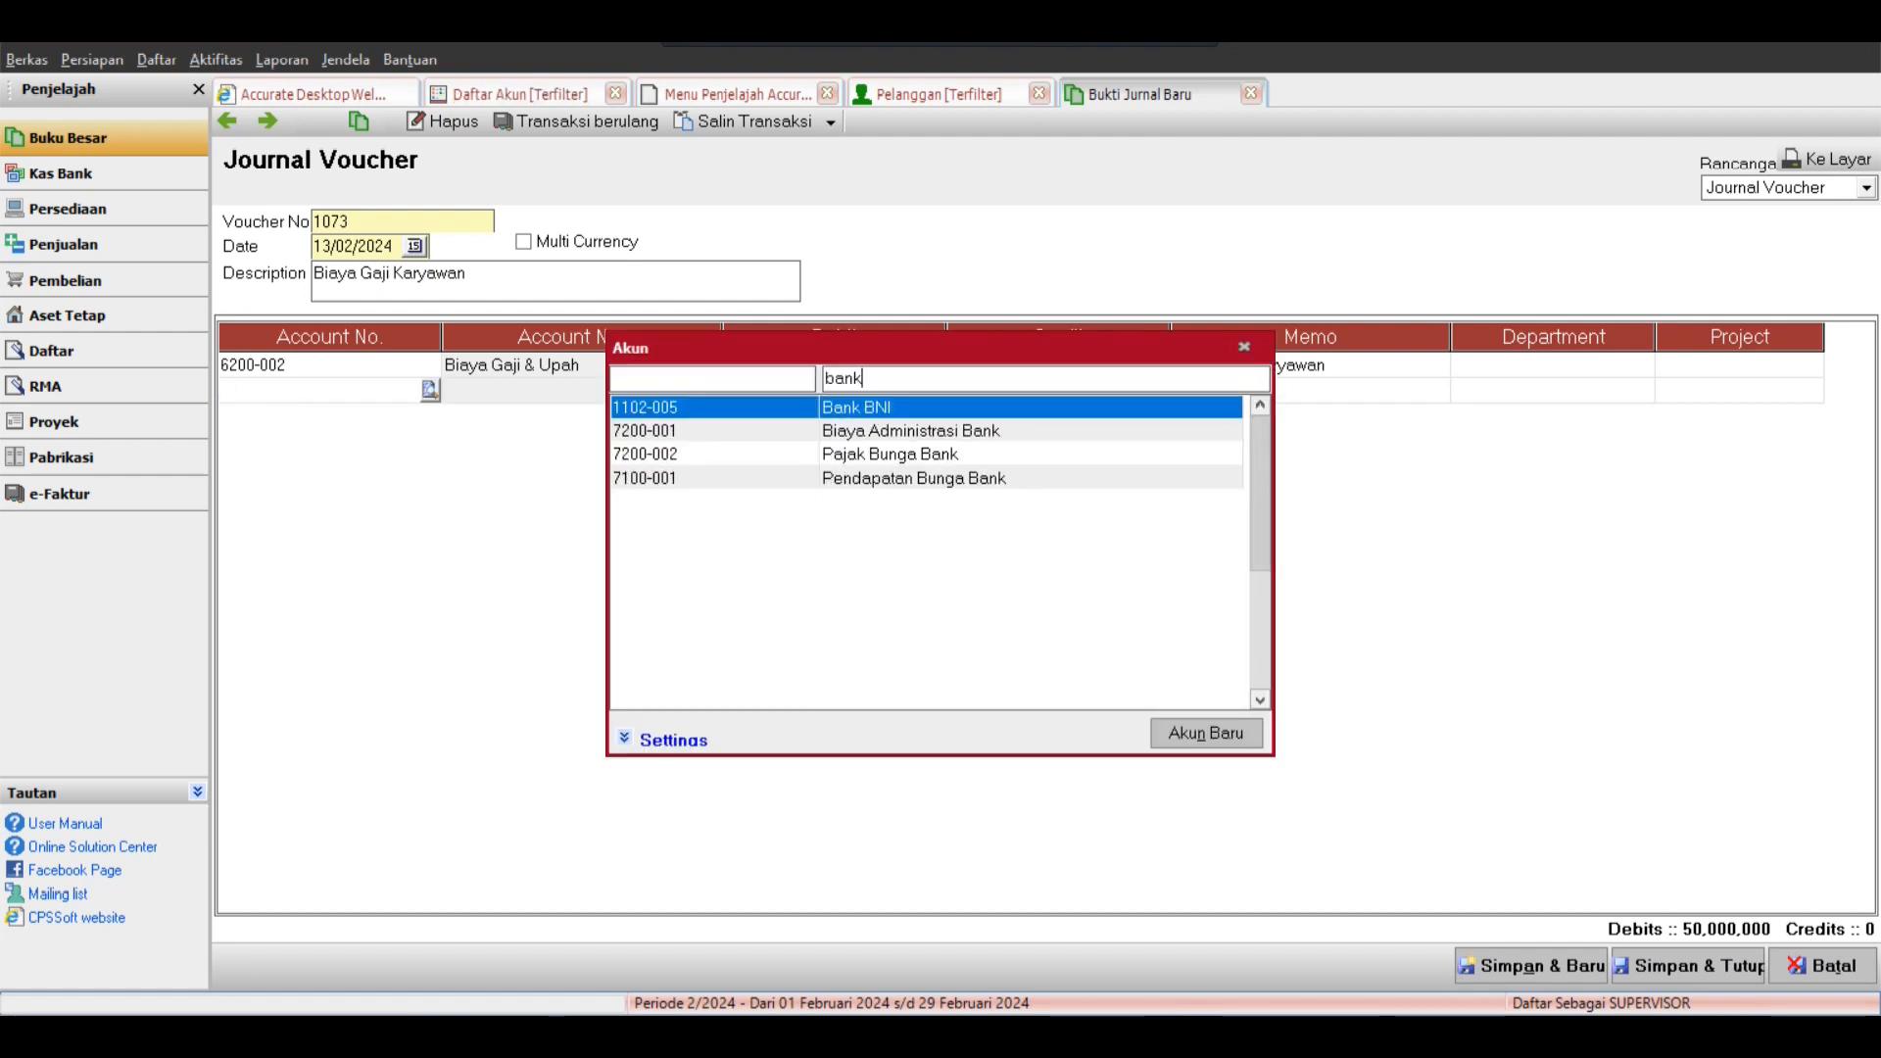
pyautogui.press('Down')
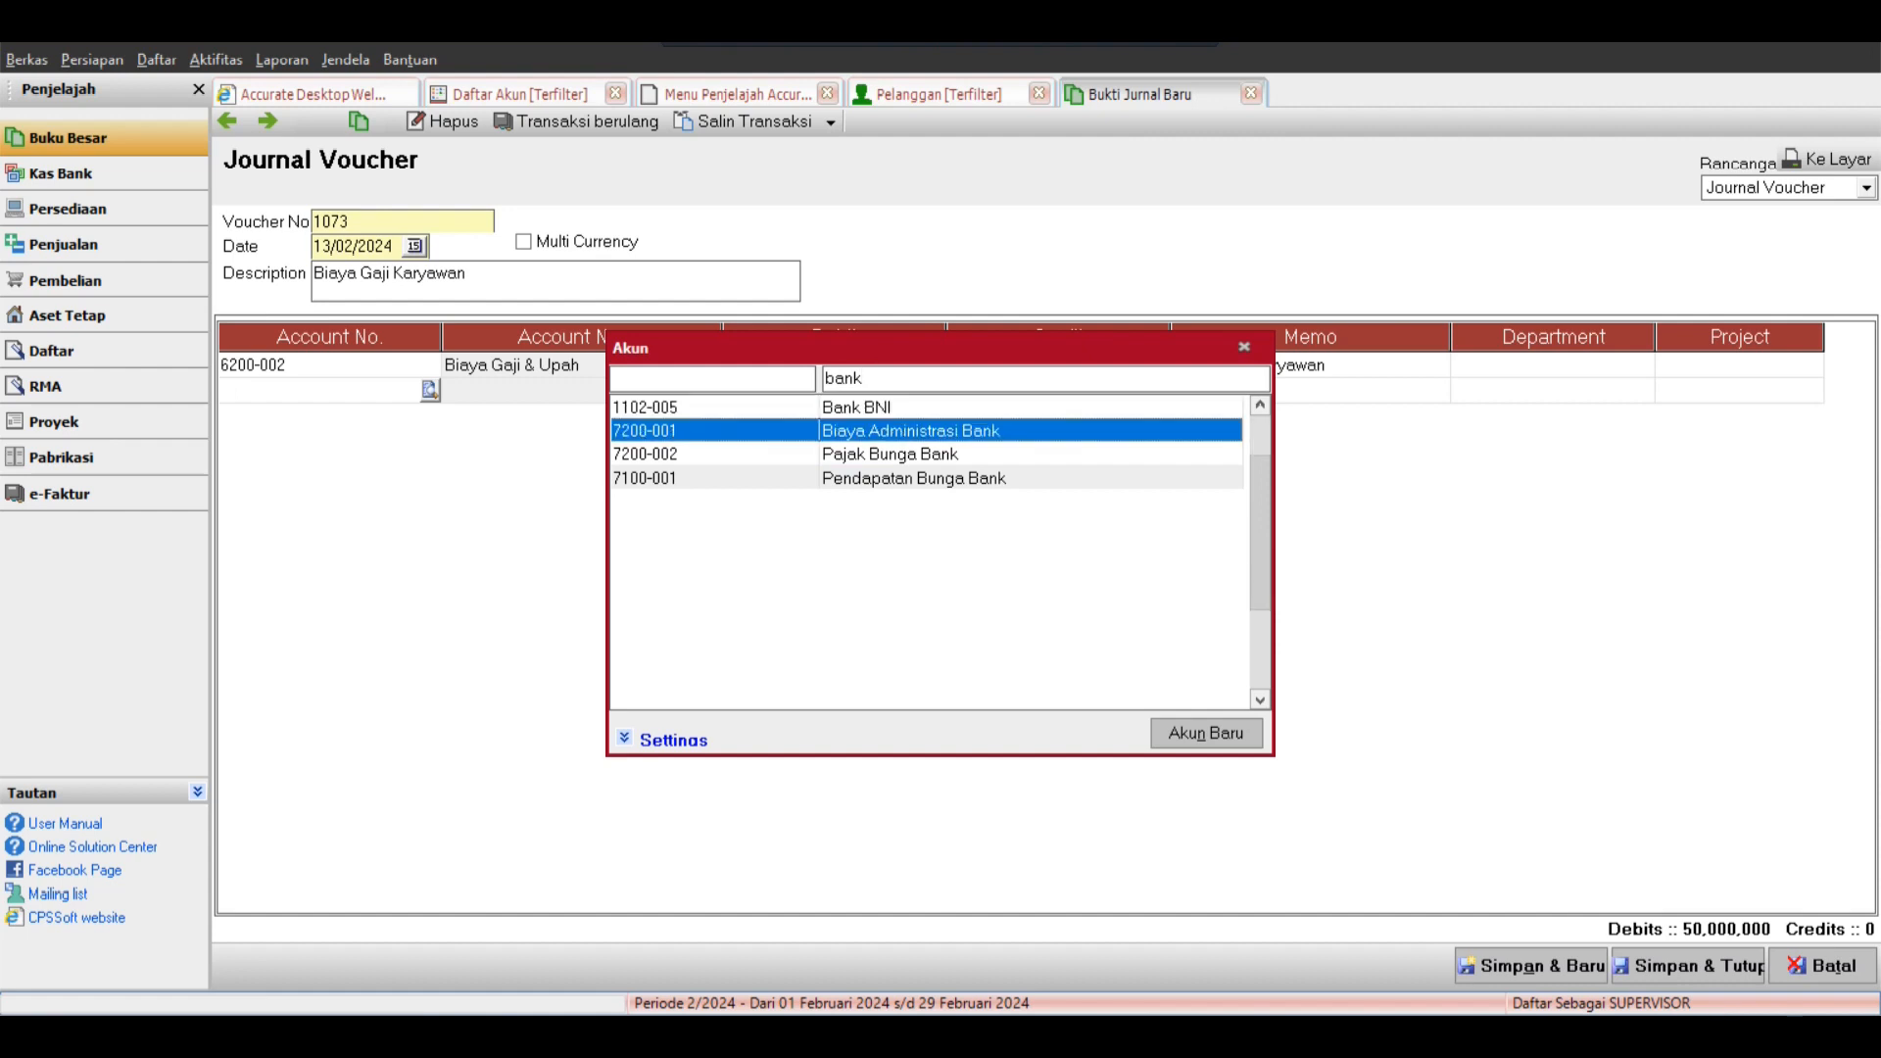
pyautogui.doubleClick(925, 408)
pyautogui.click(1026, 389)
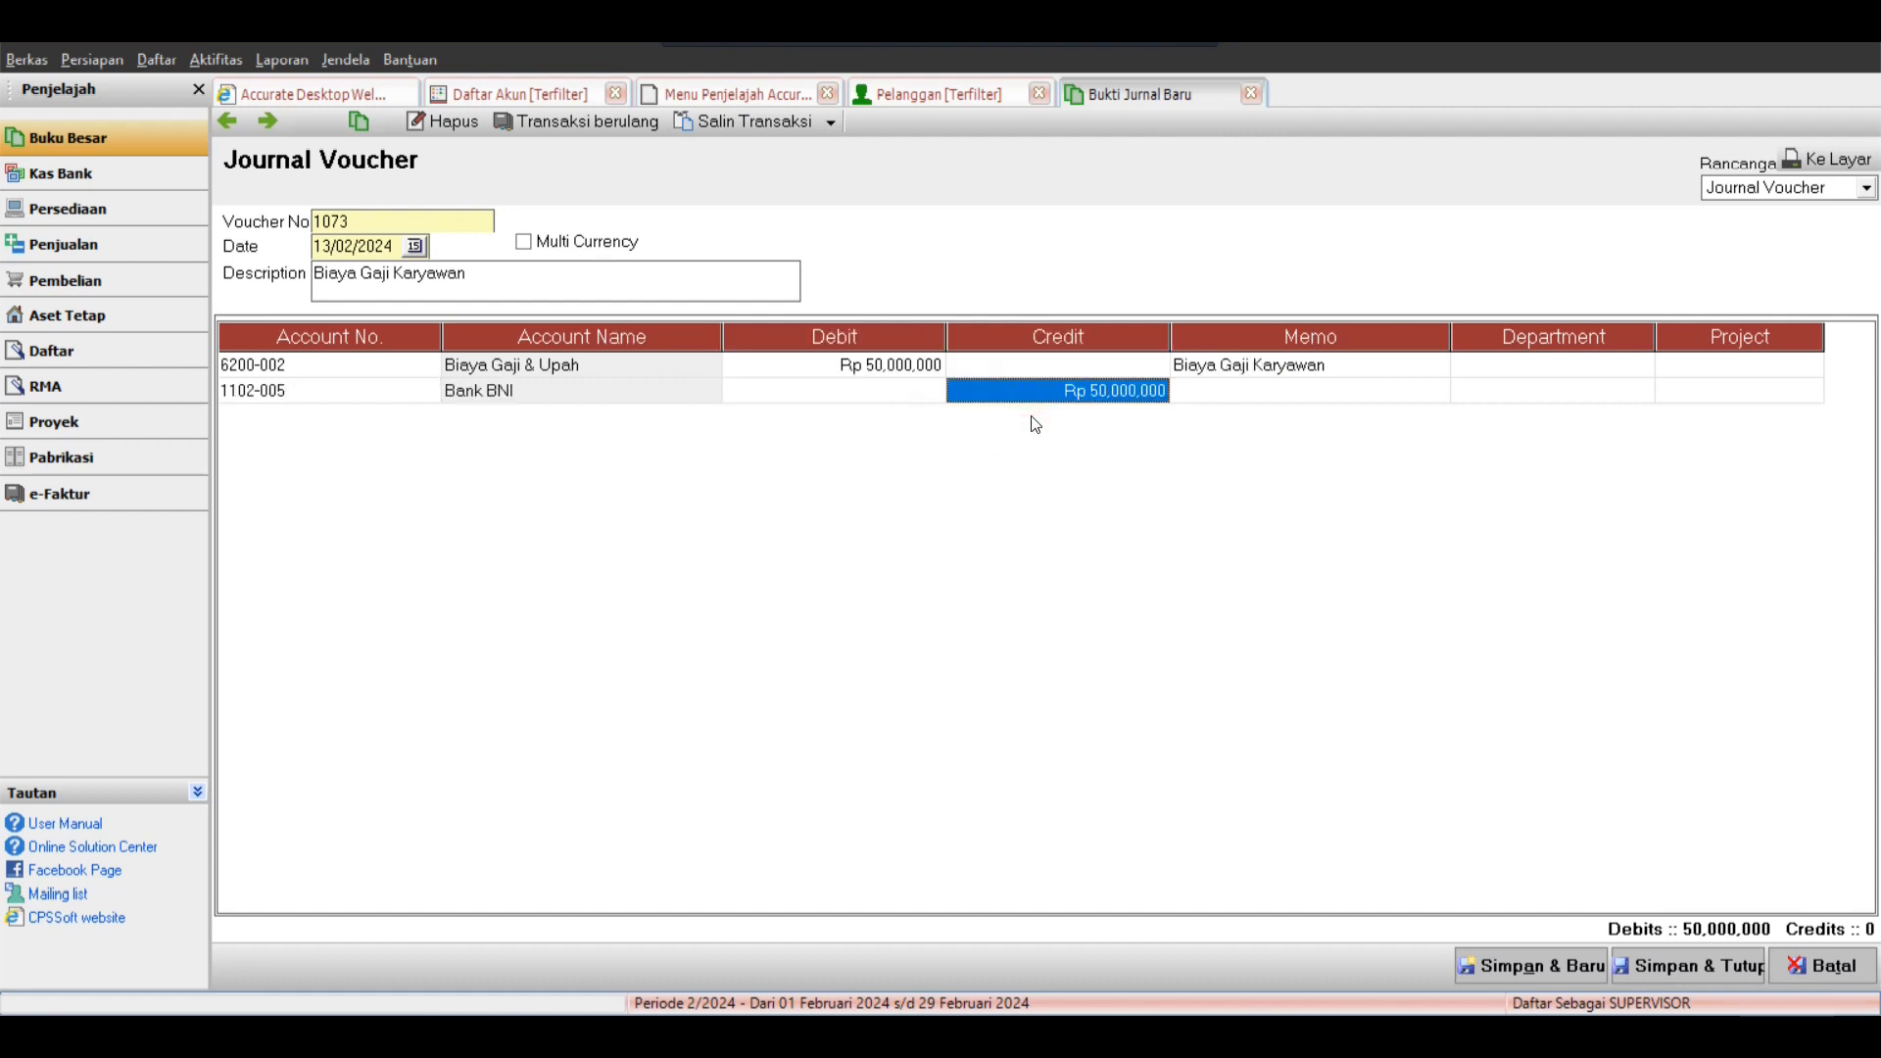
# Set the Bank BNI line's credit to Rp 49,000,000 and its memo to "Biaya Gaji Karyawan".
pyautogui.write('49')
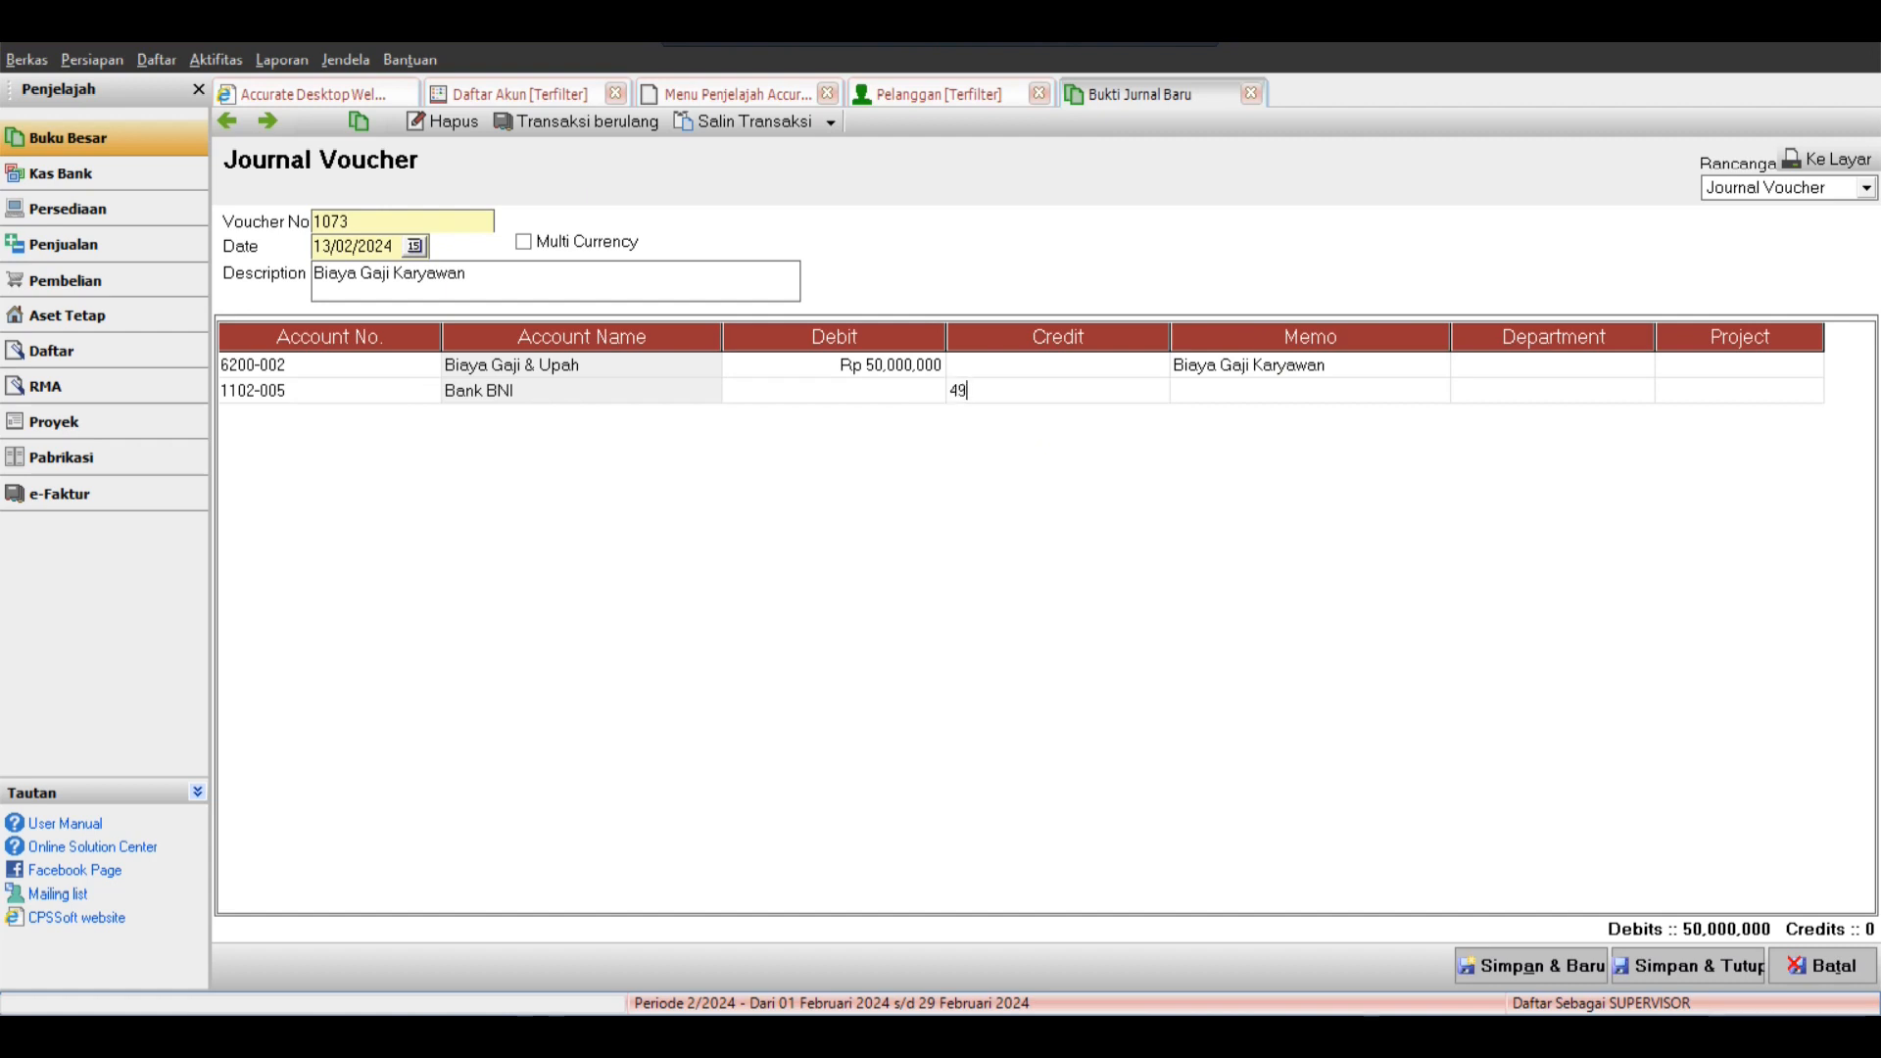
pyautogui.write(',000,000')
pyautogui.press('Tab')
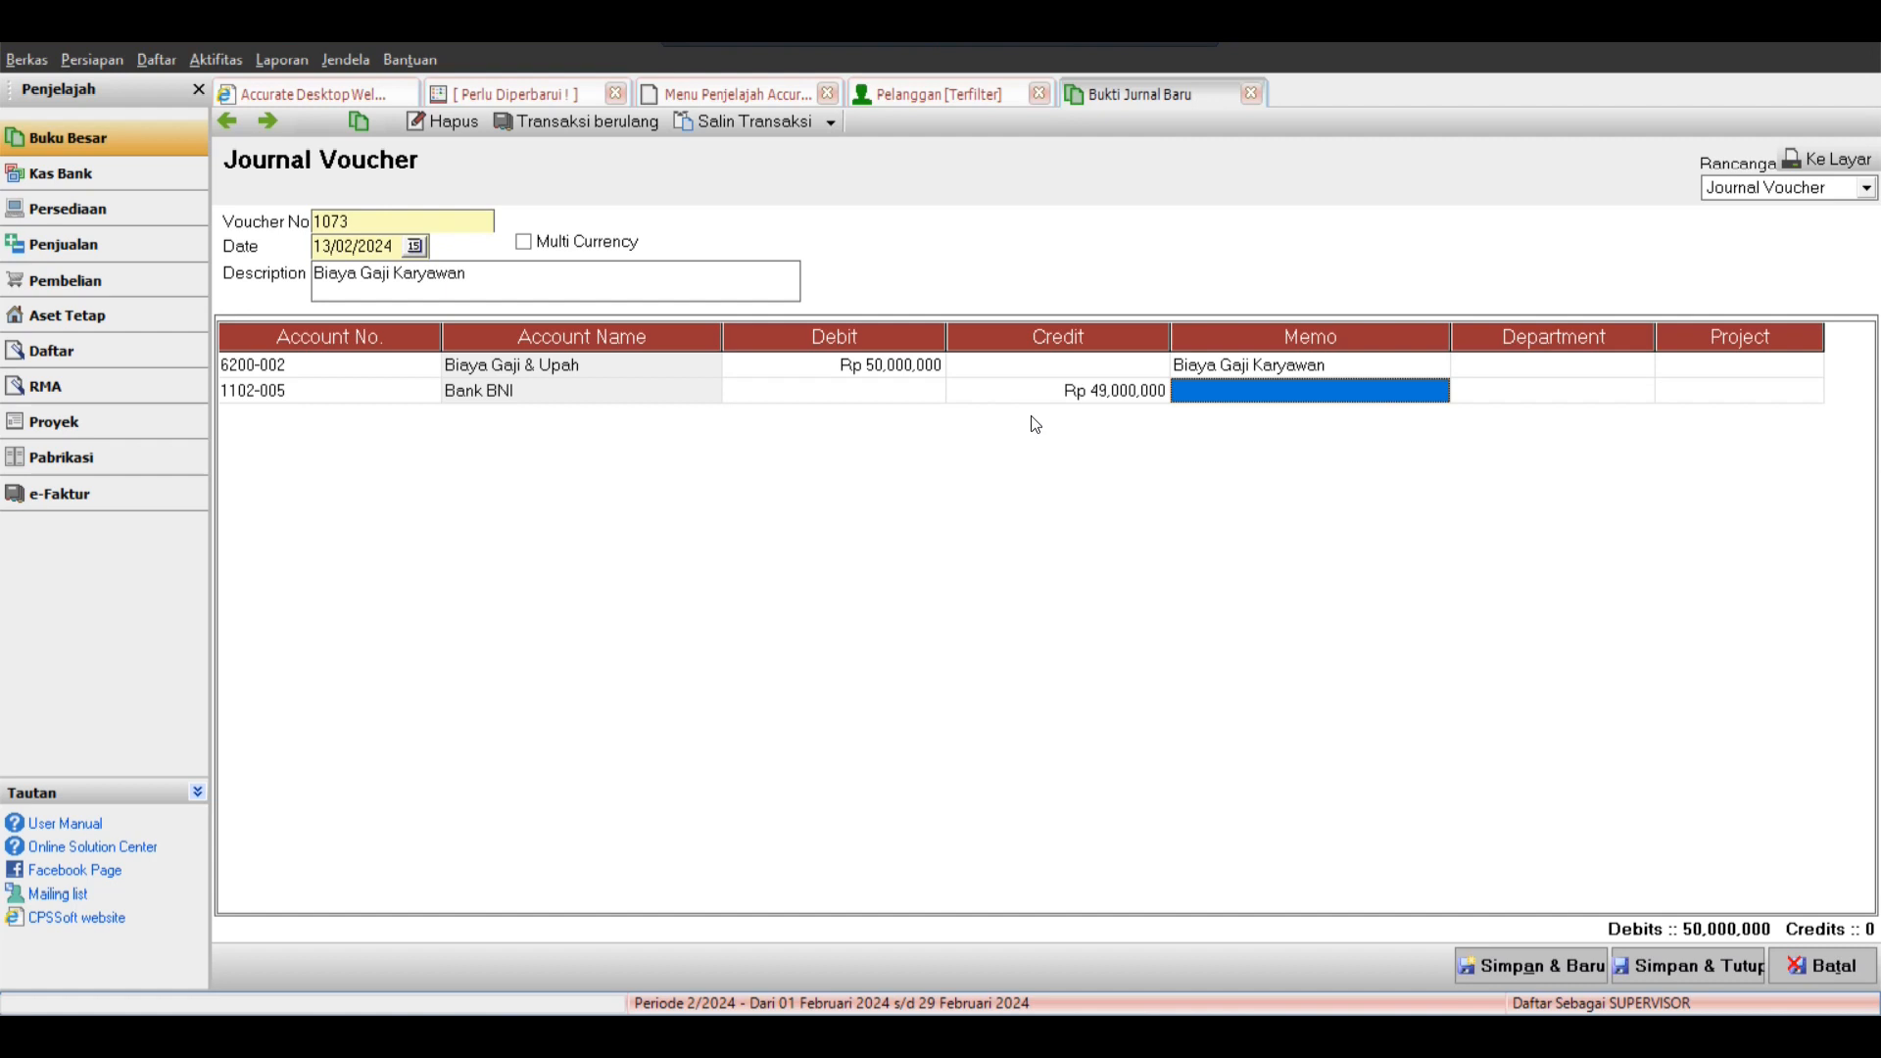
pyautogui.press('Return')
pyautogui.hotkey('ctrl', 'v')
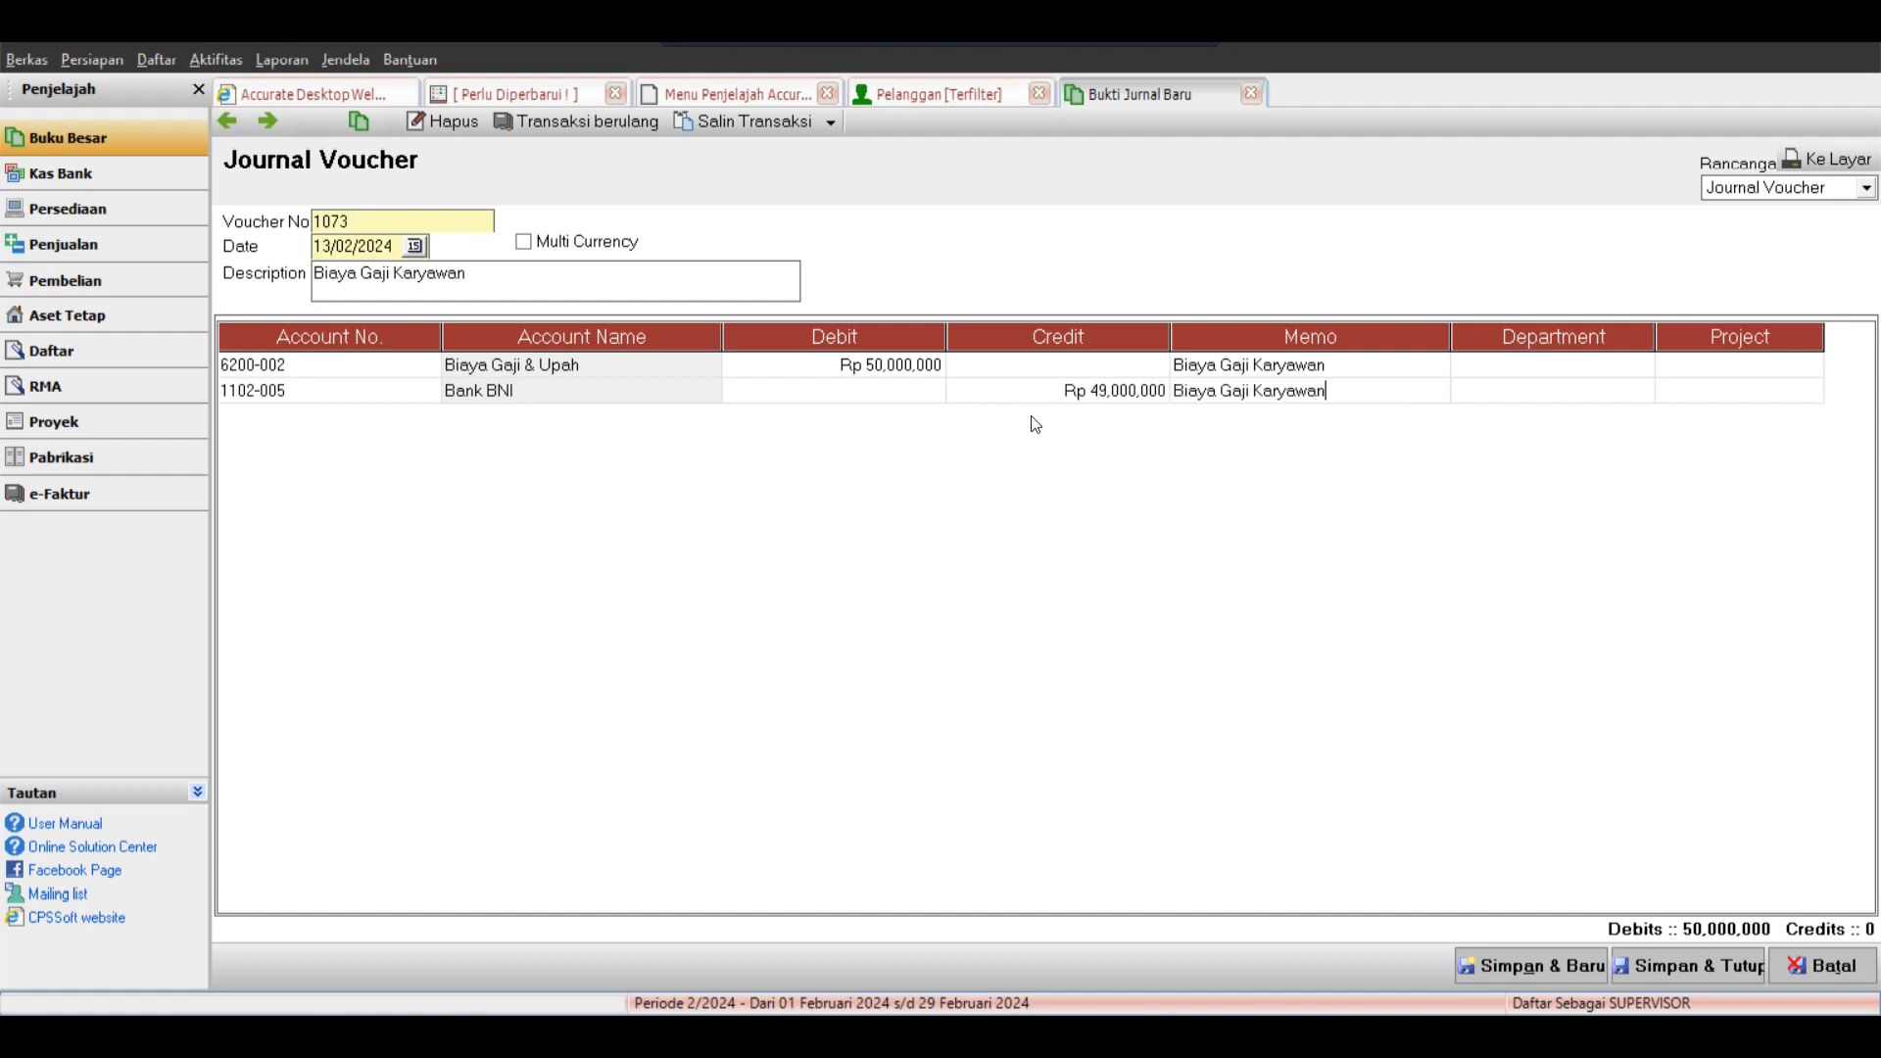
pyautogui.press('Down')
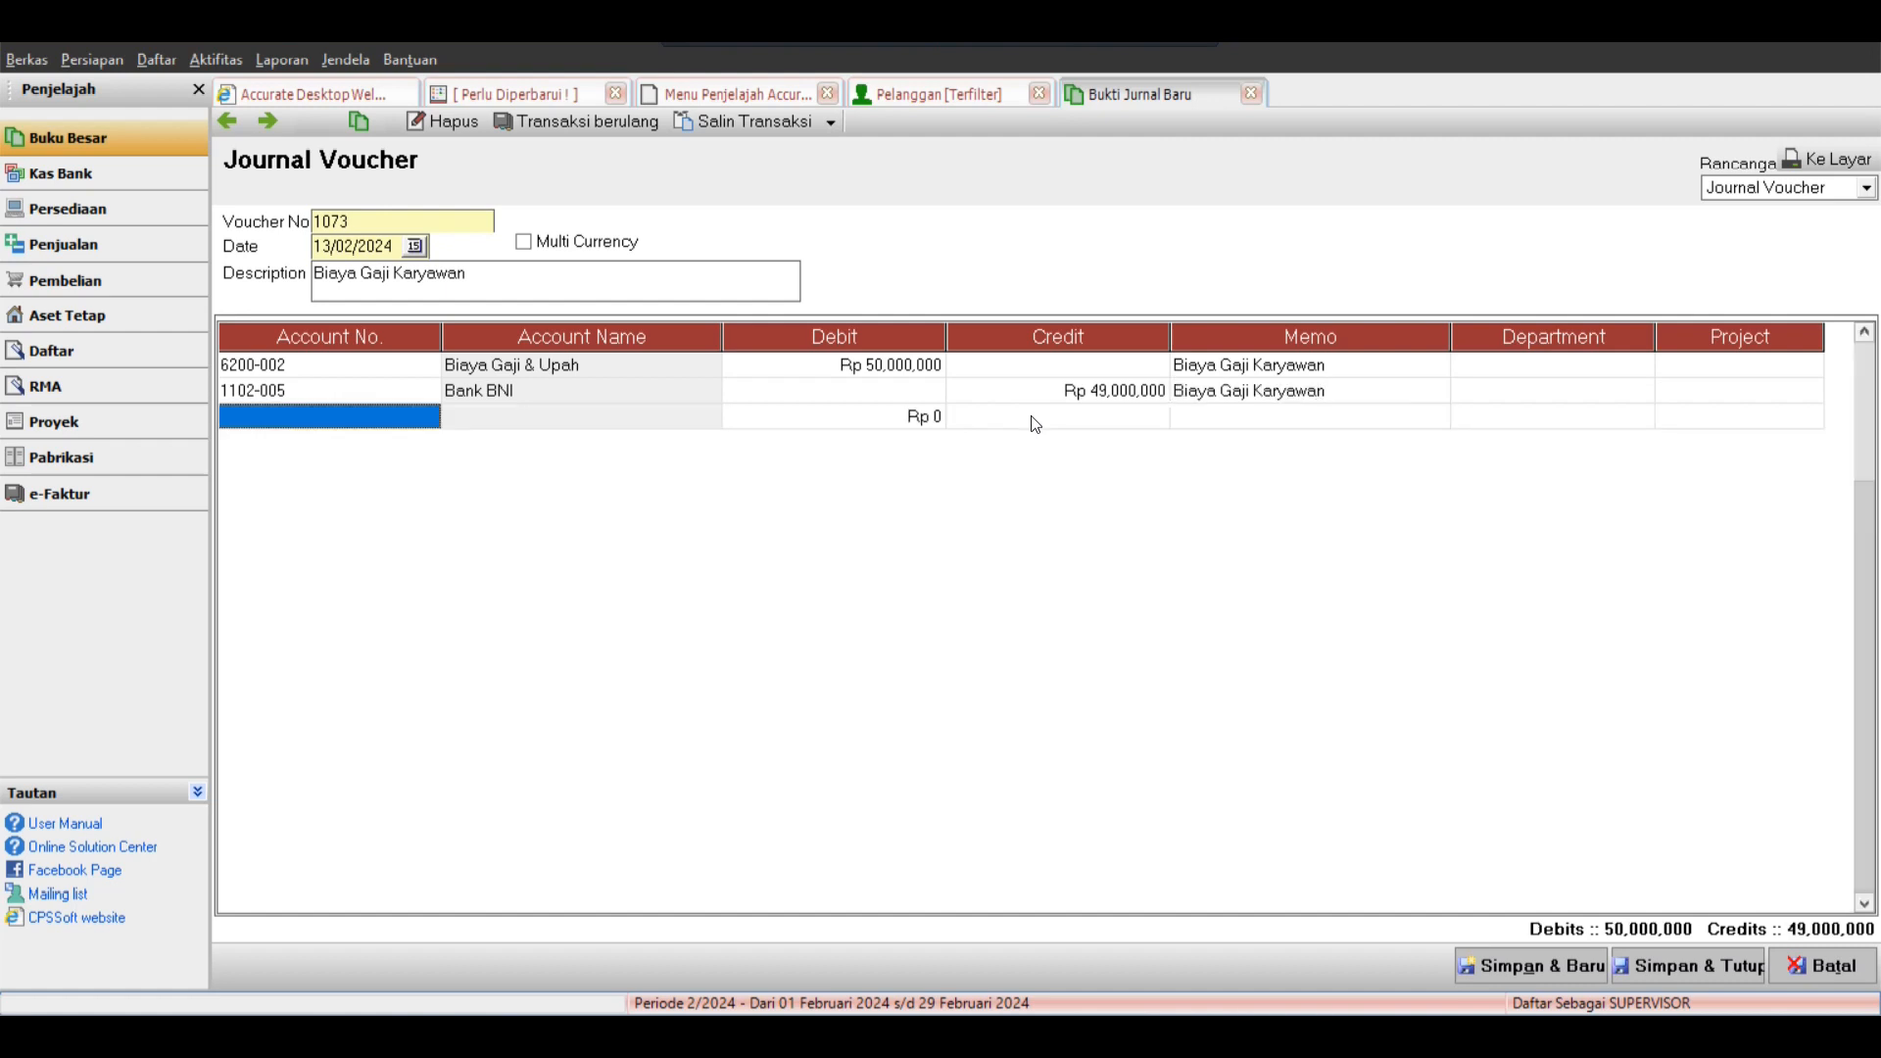
pyautogui.press('Up')
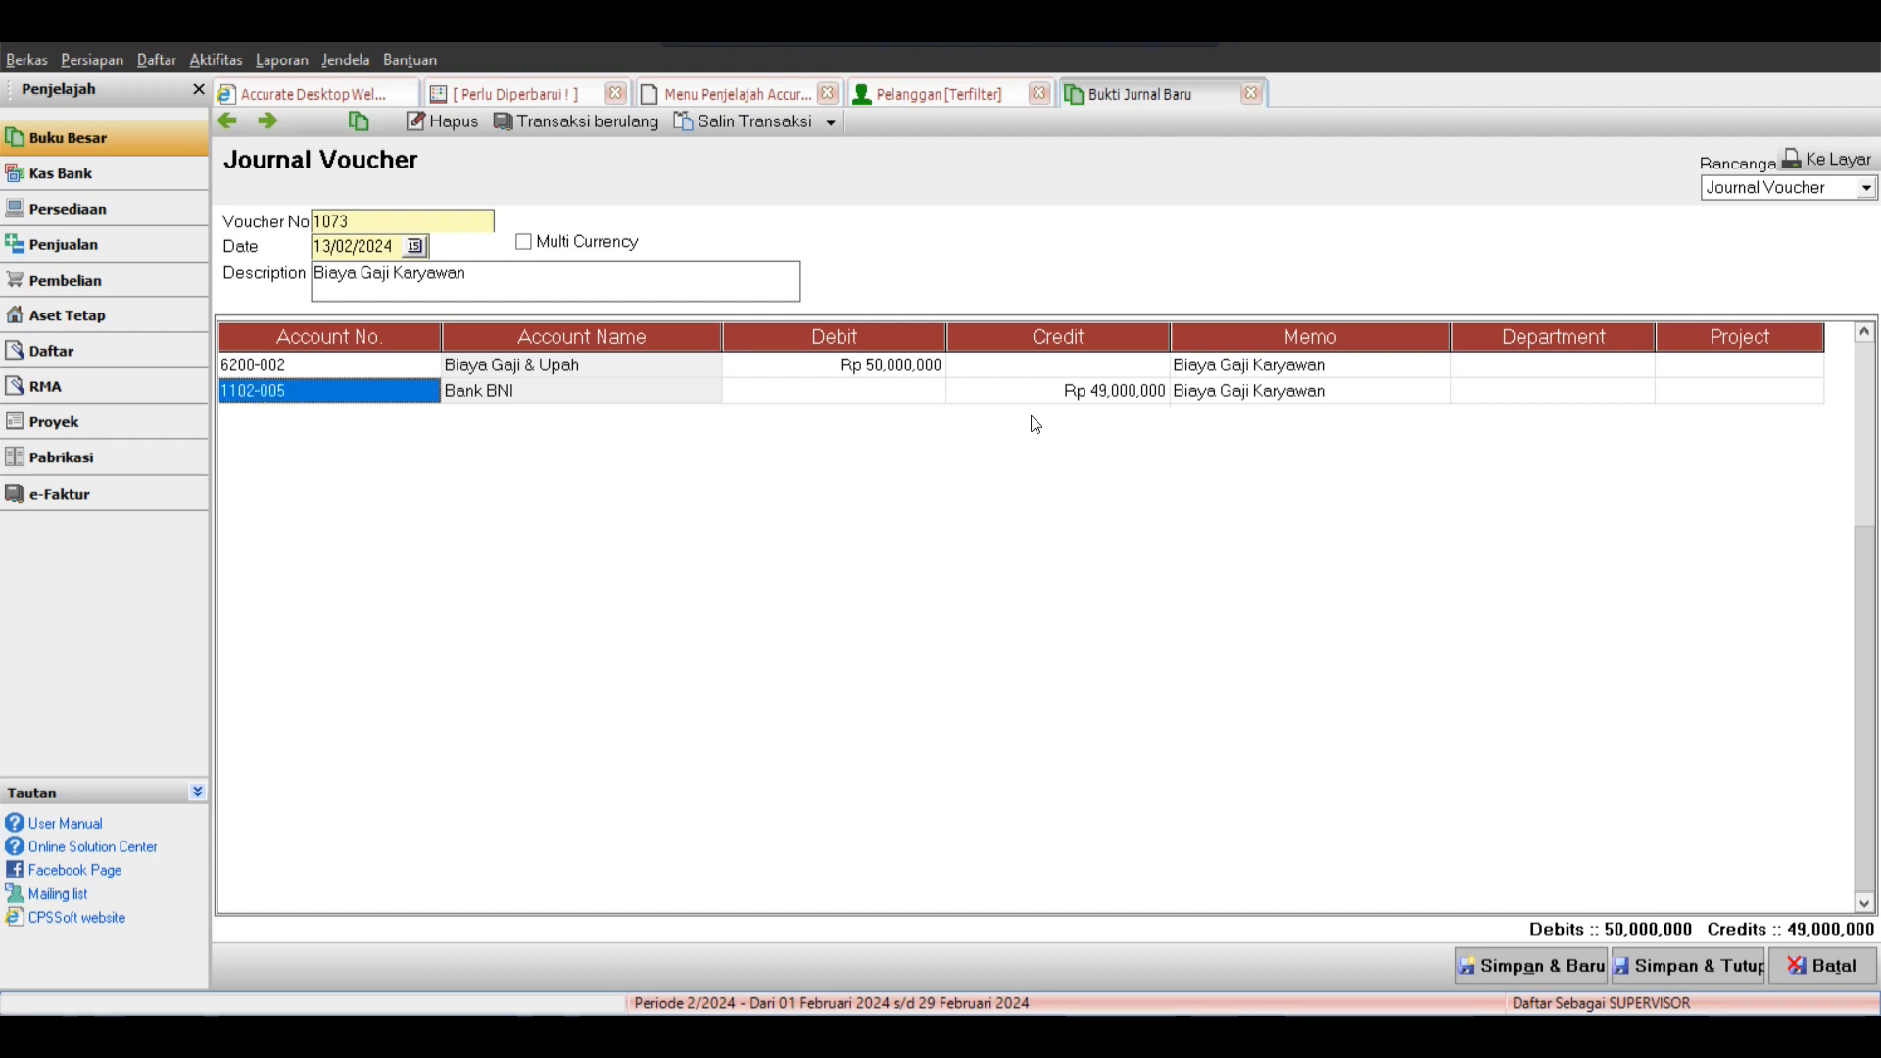
pyautogui.click(877, 367)
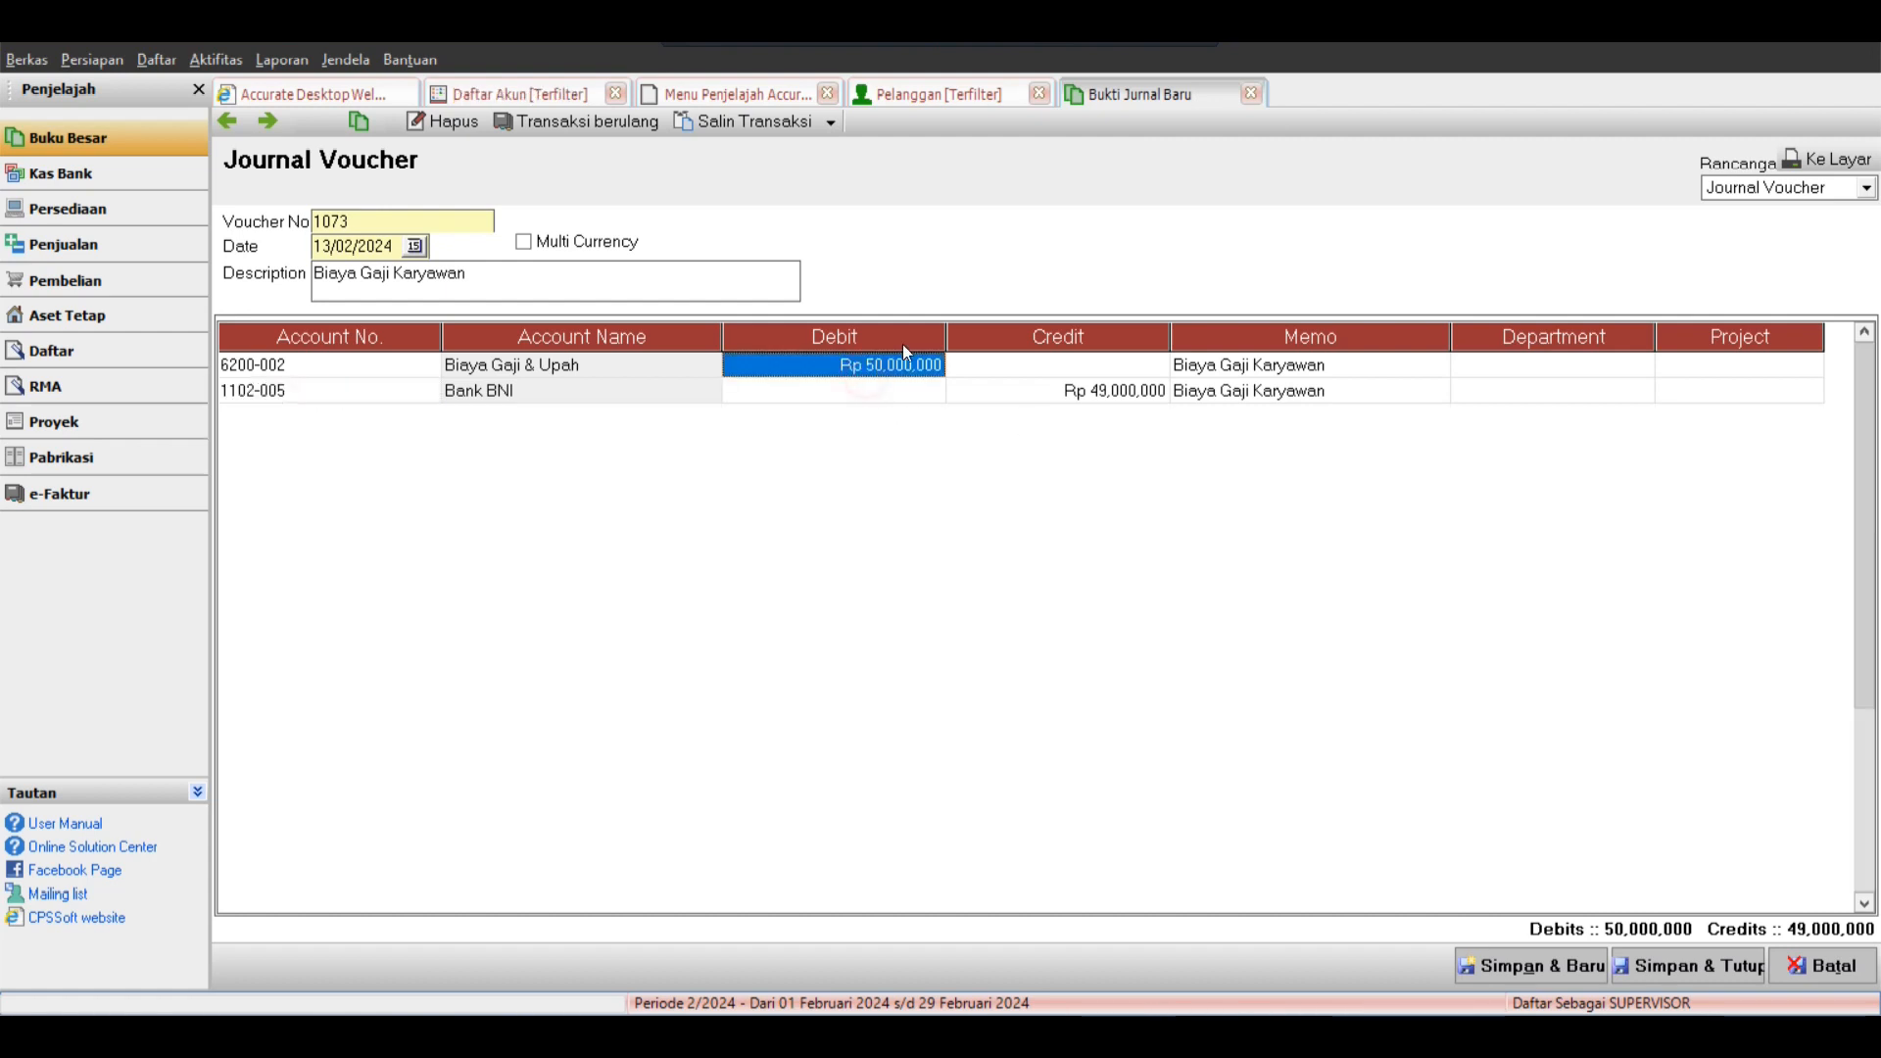
pyautogui.click(1056, 389)
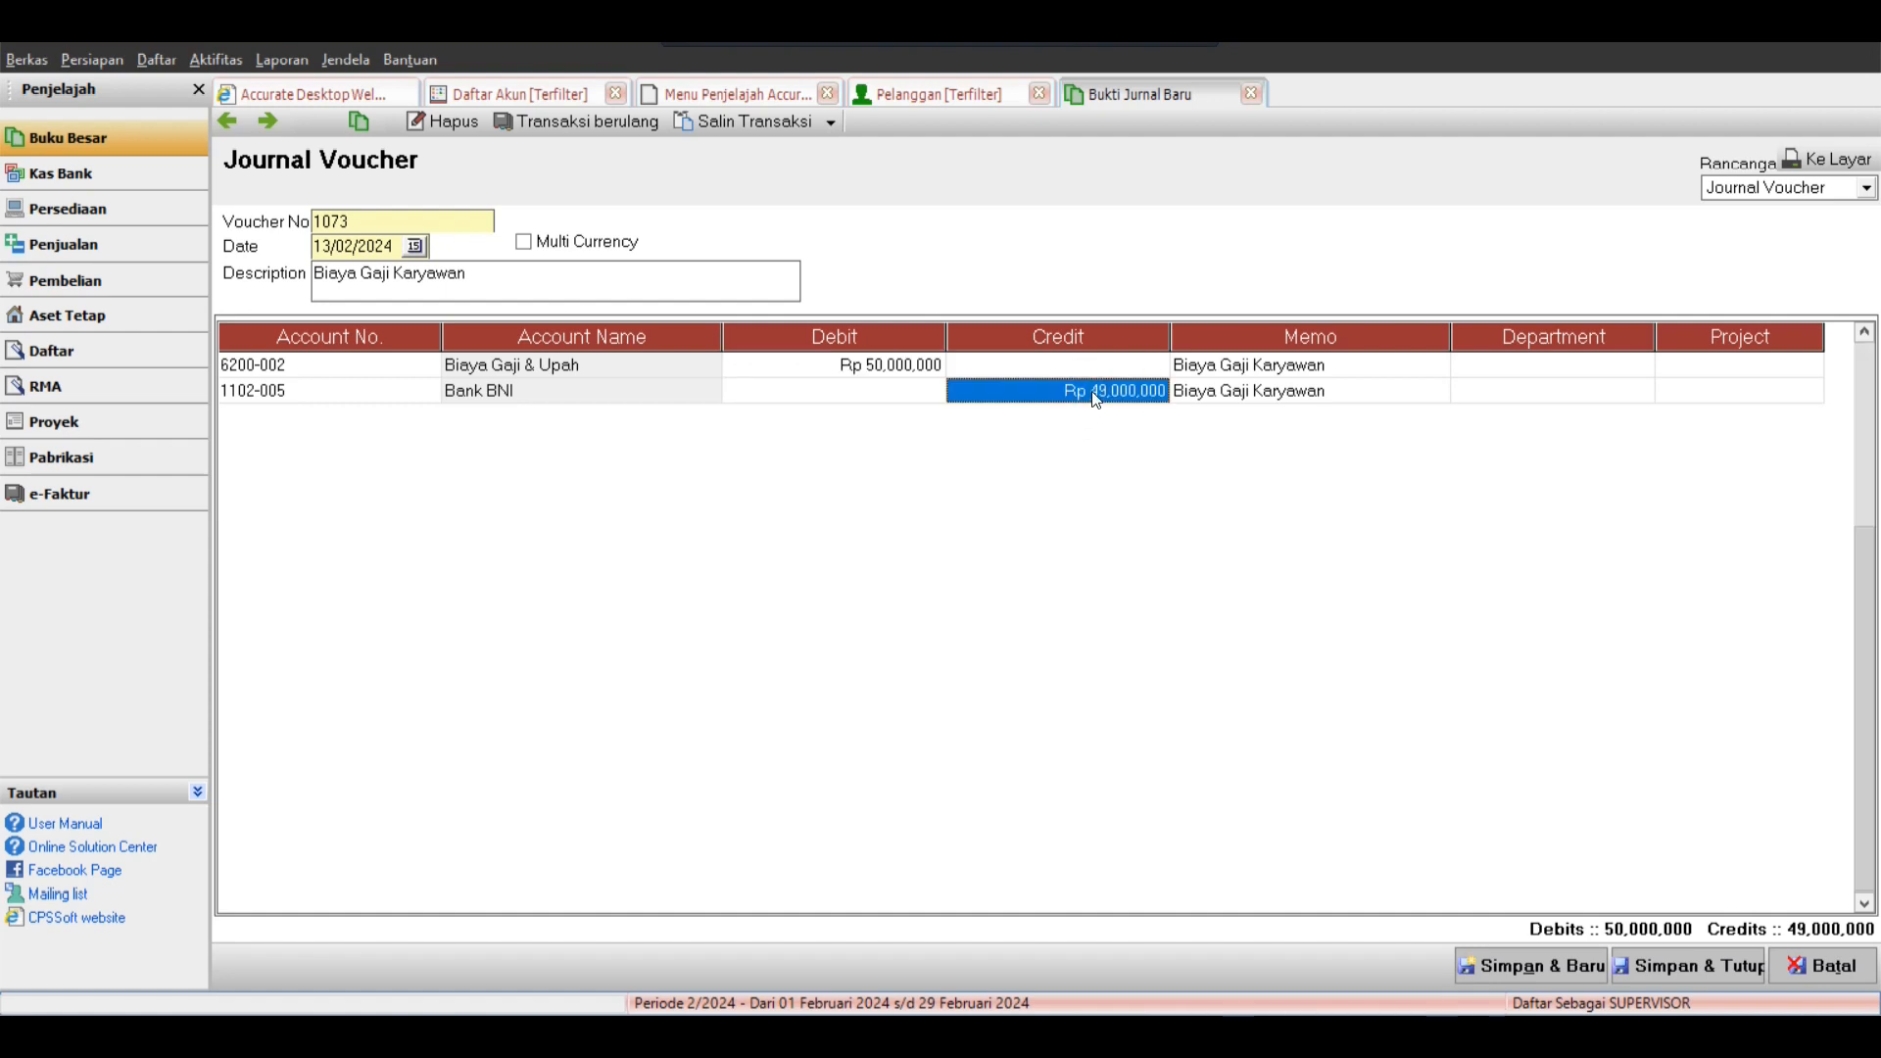
# Add a third voucher line for account 1103-005 Piutang Karyawan with a credit of Rp 1,000,000.
pyautogui.press('Down')
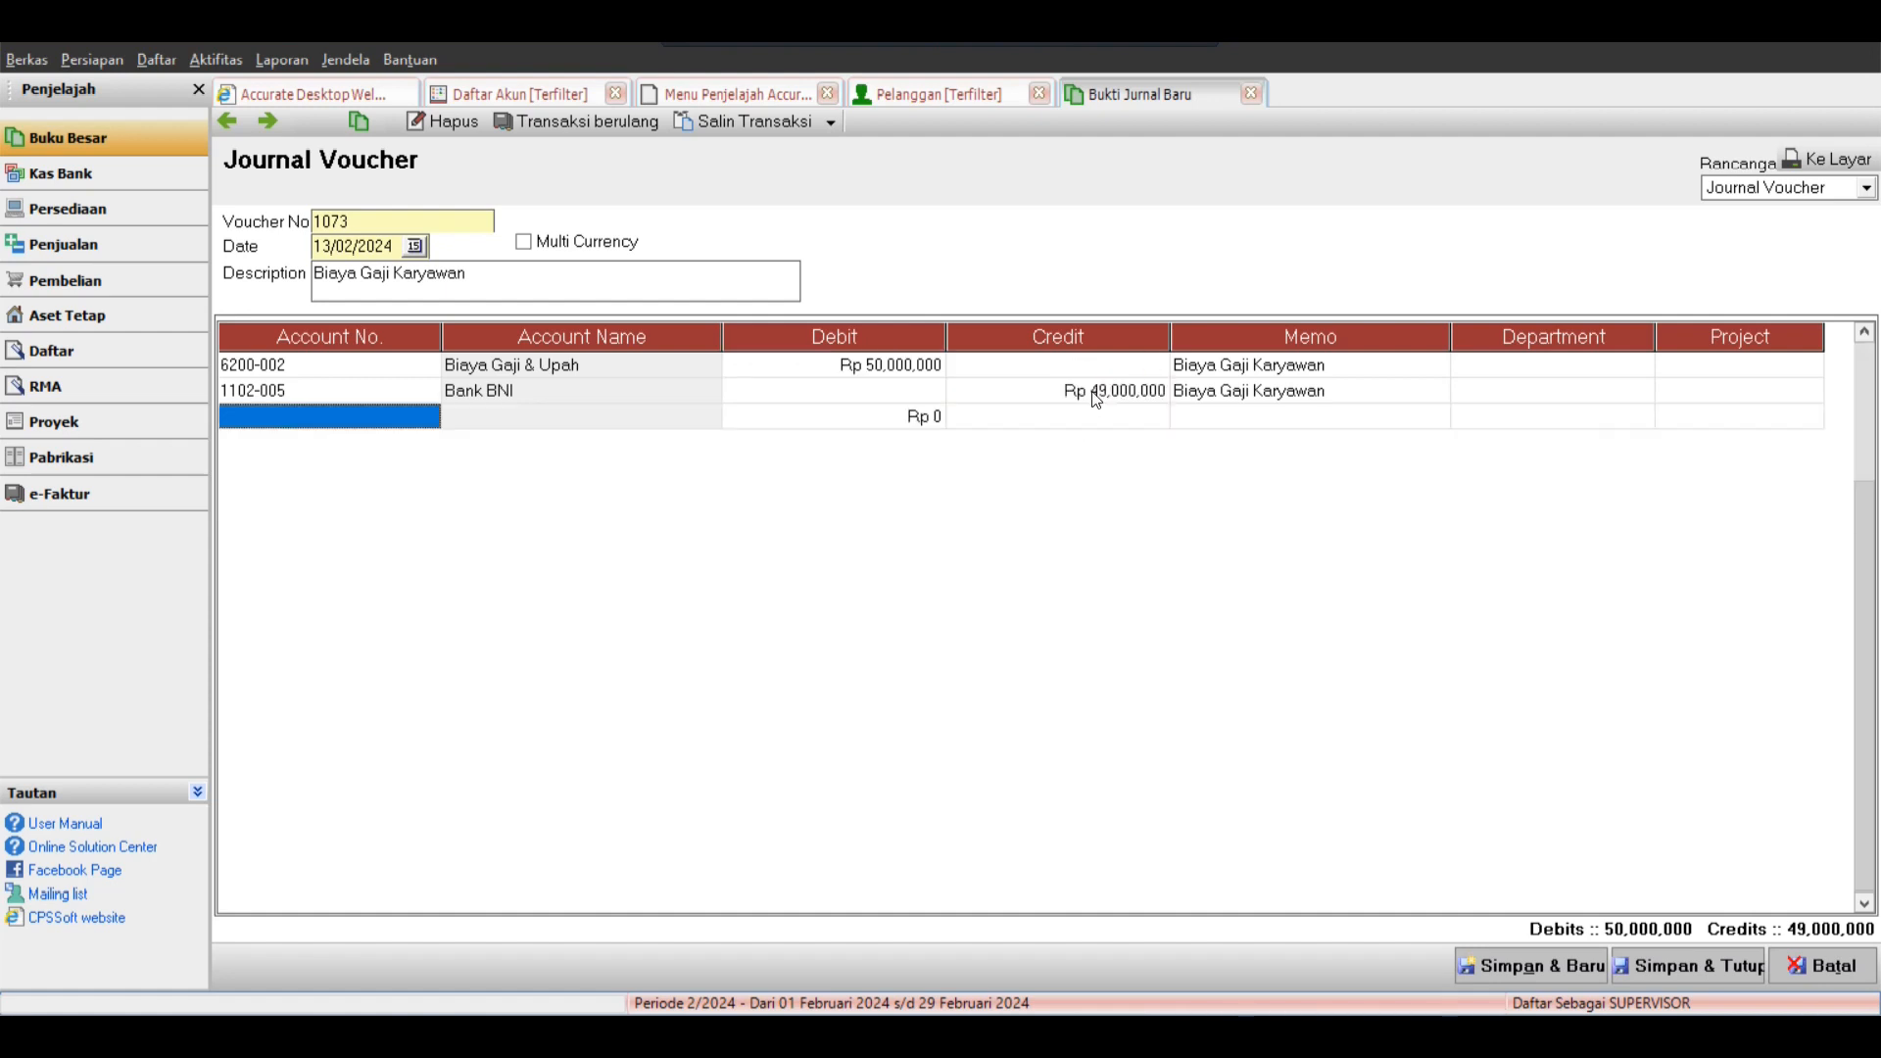
pyautogui.write('1103')
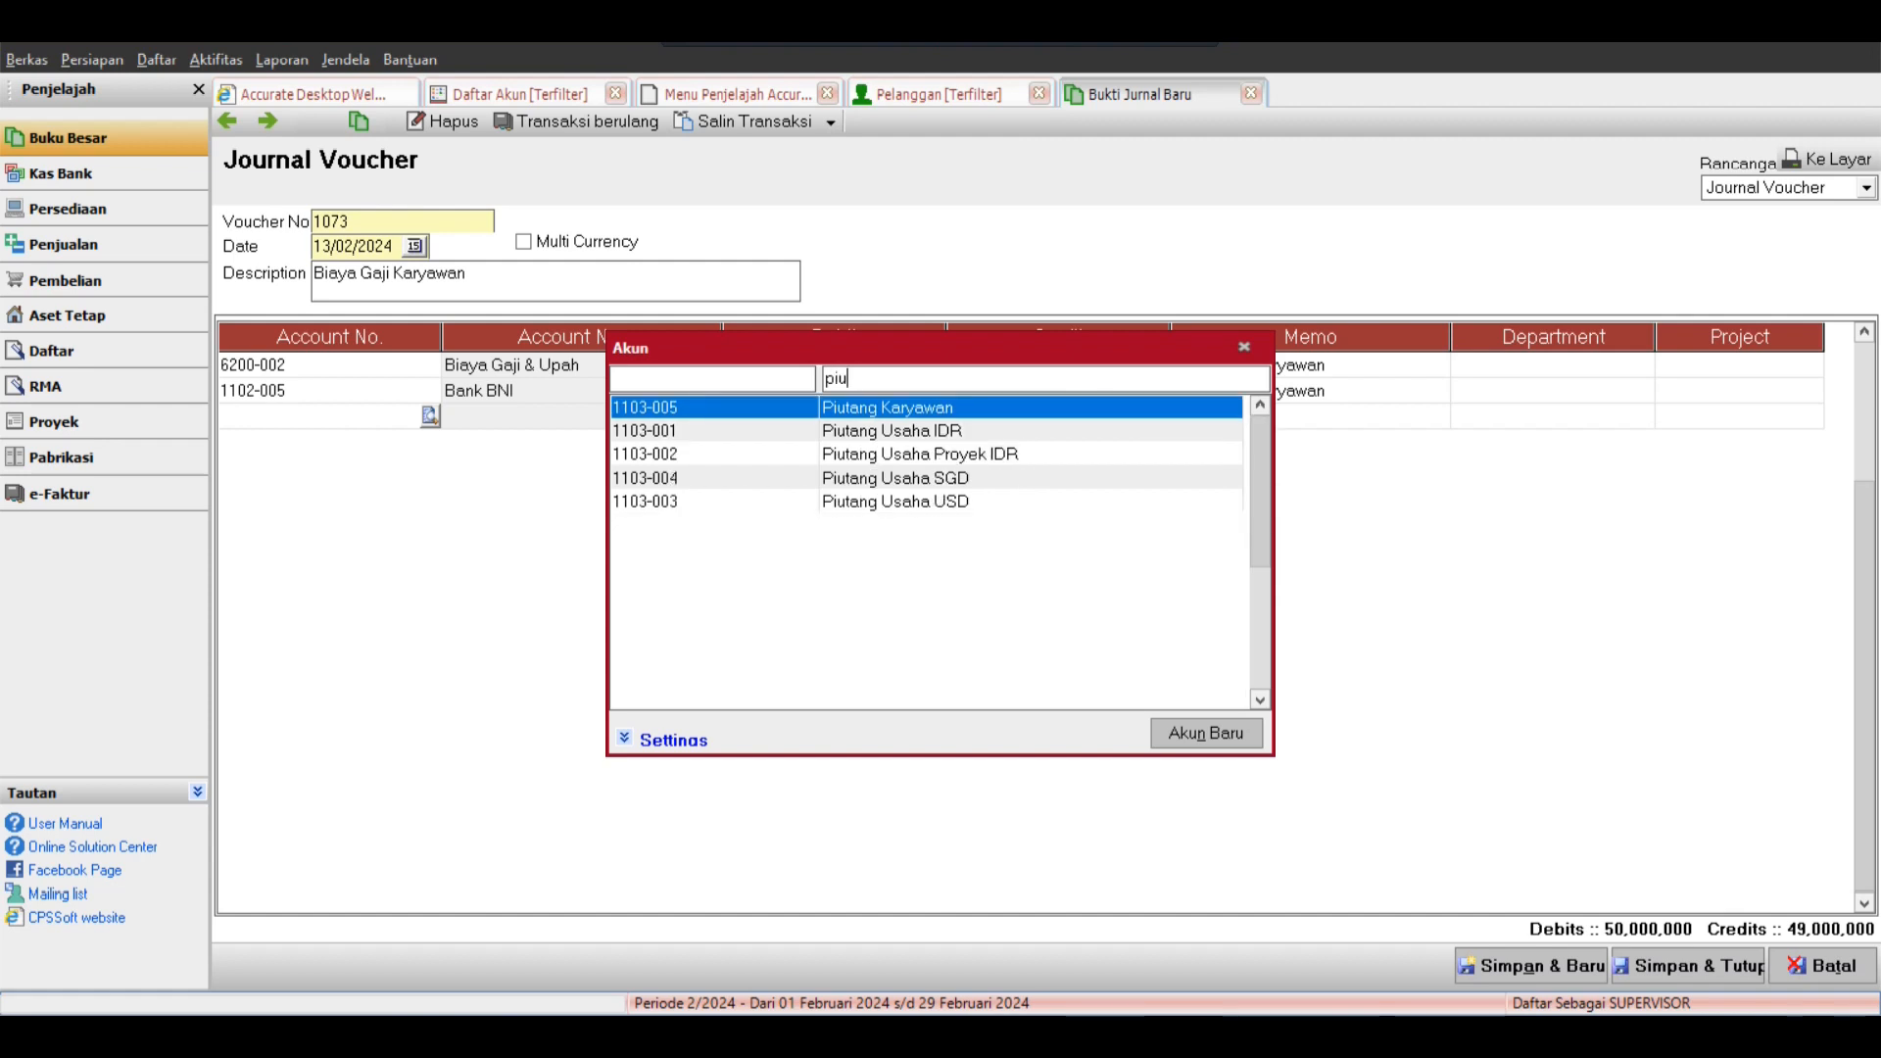
pyautogui.press('Return')
pyautogui.press('Tab')
pyautogui.press('Tab')
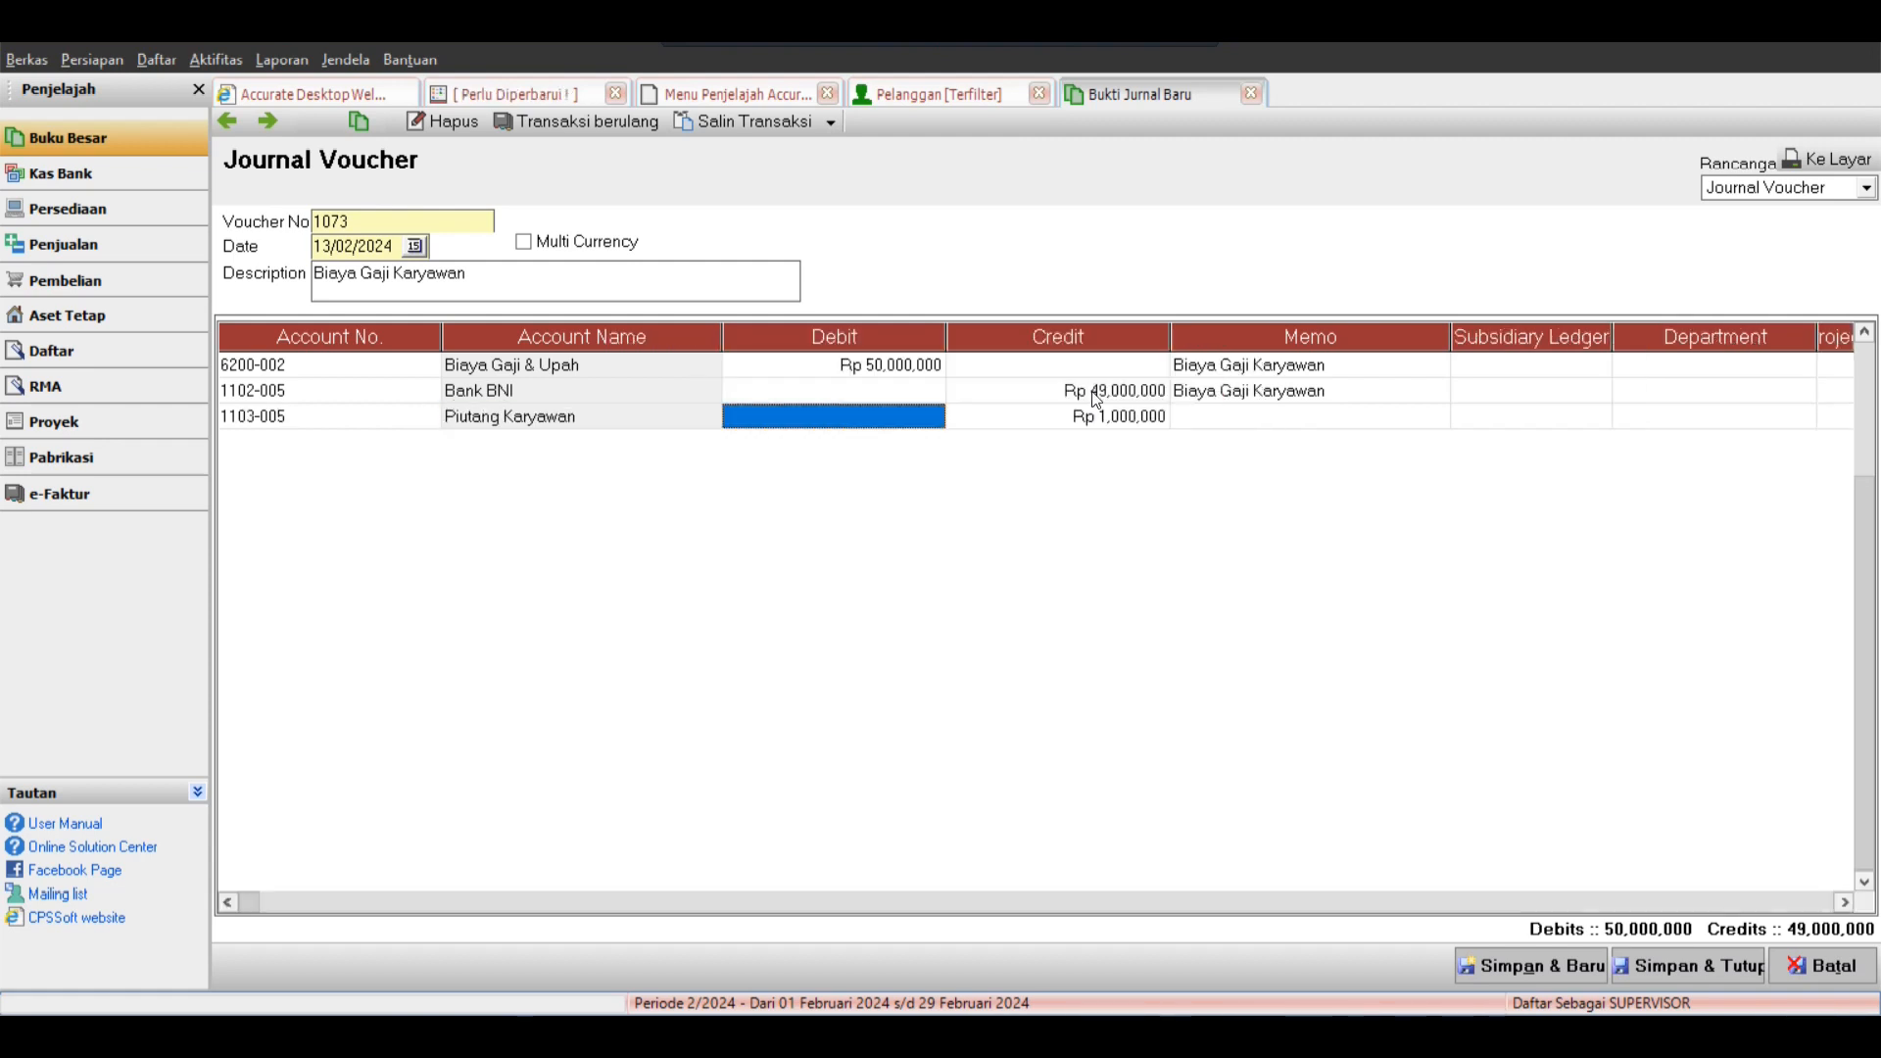
pyautogui.press('Tab')
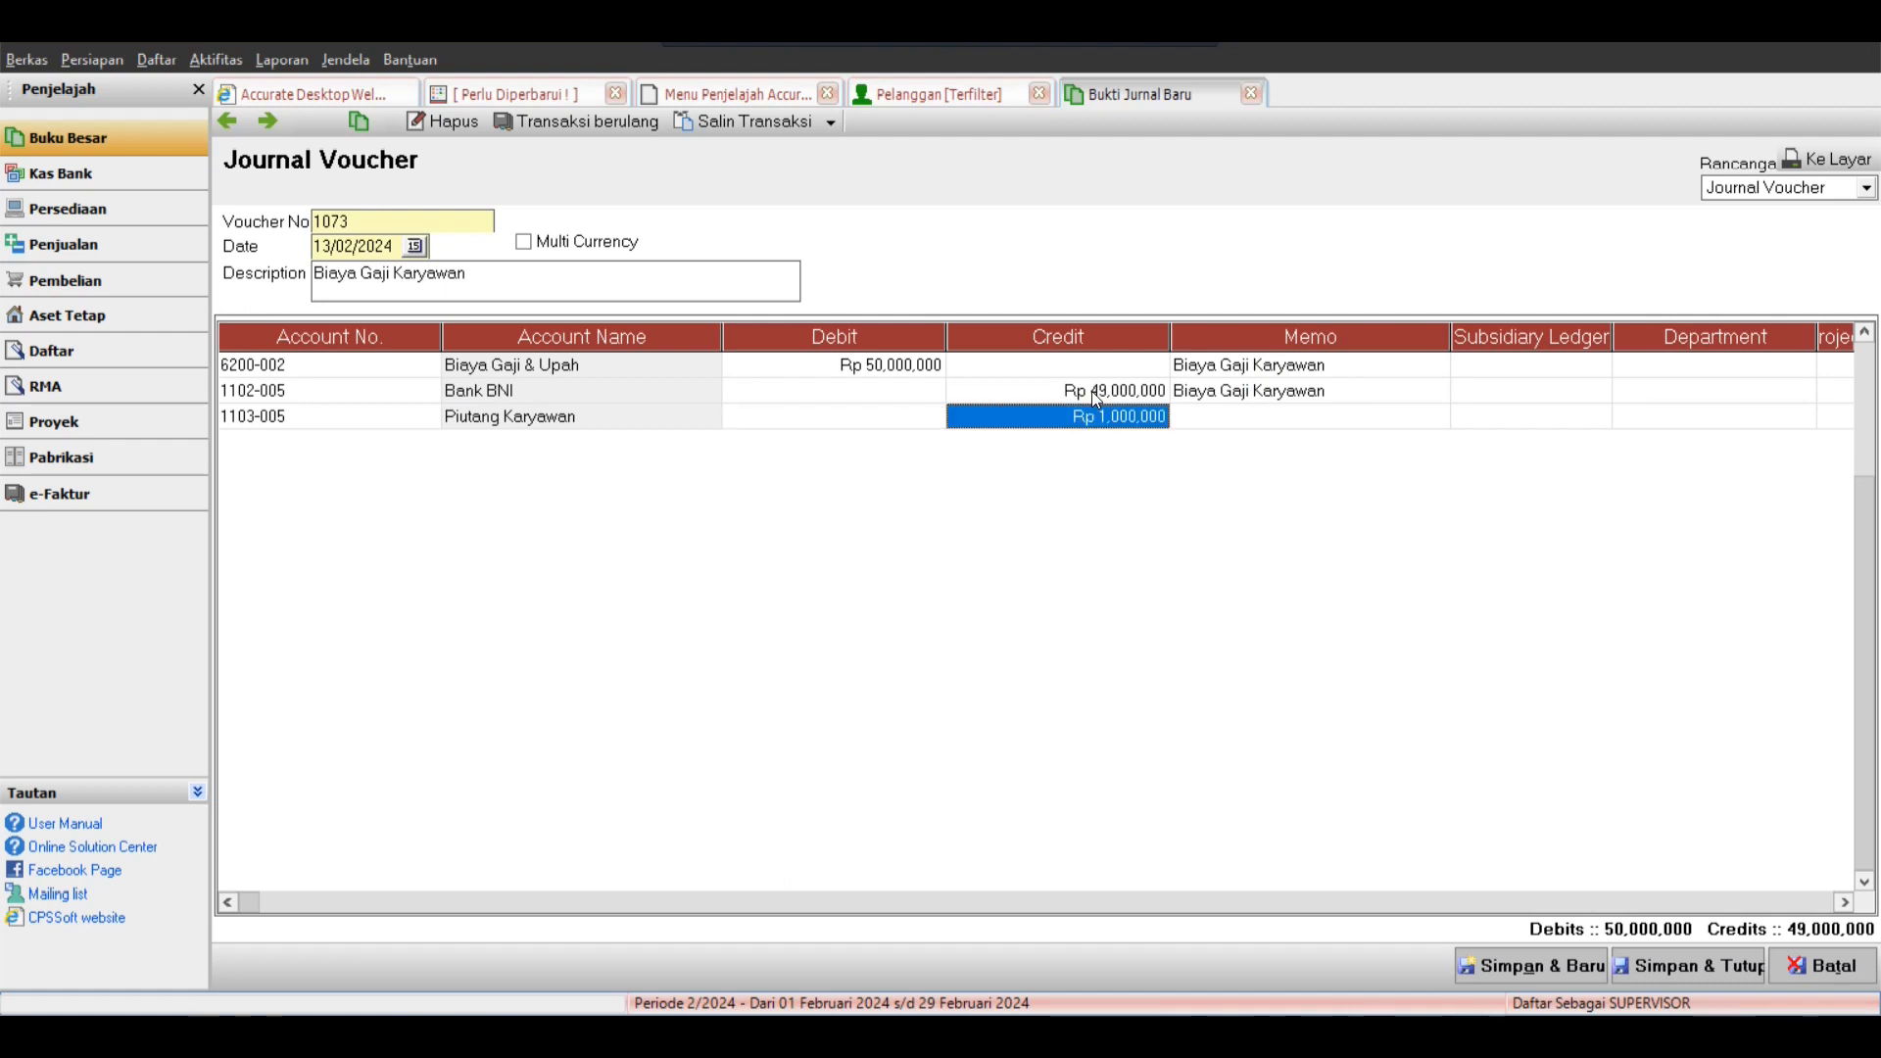
# Enter the memo "Potongan Gaji" plus the employee's name on the Piutang Karyawan line and assign the employee as its subsidiary ledger.
pyautogui.press('Tab')
pyautogui.write('Potongan GAj')
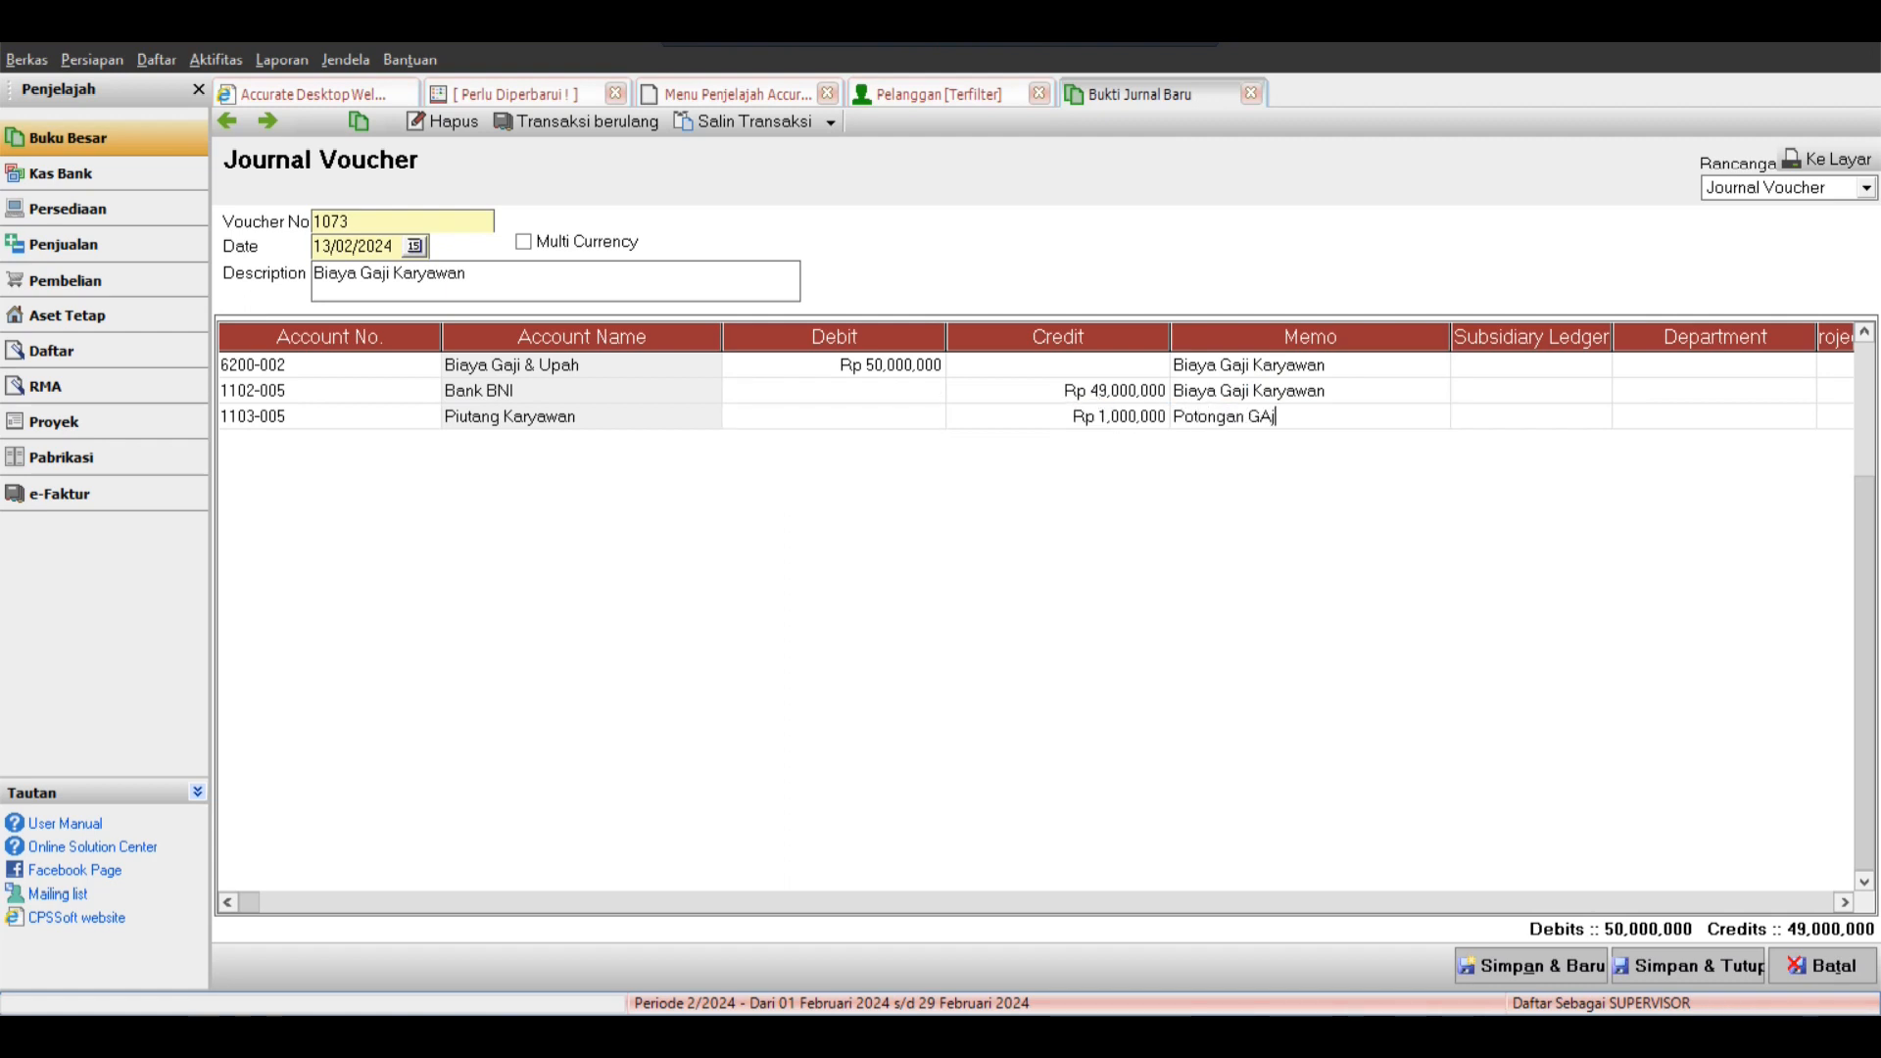
pyautogui.press('BackSpace')
pyautogui.press('BackSpace')
pyautogui.write('aji Budi')
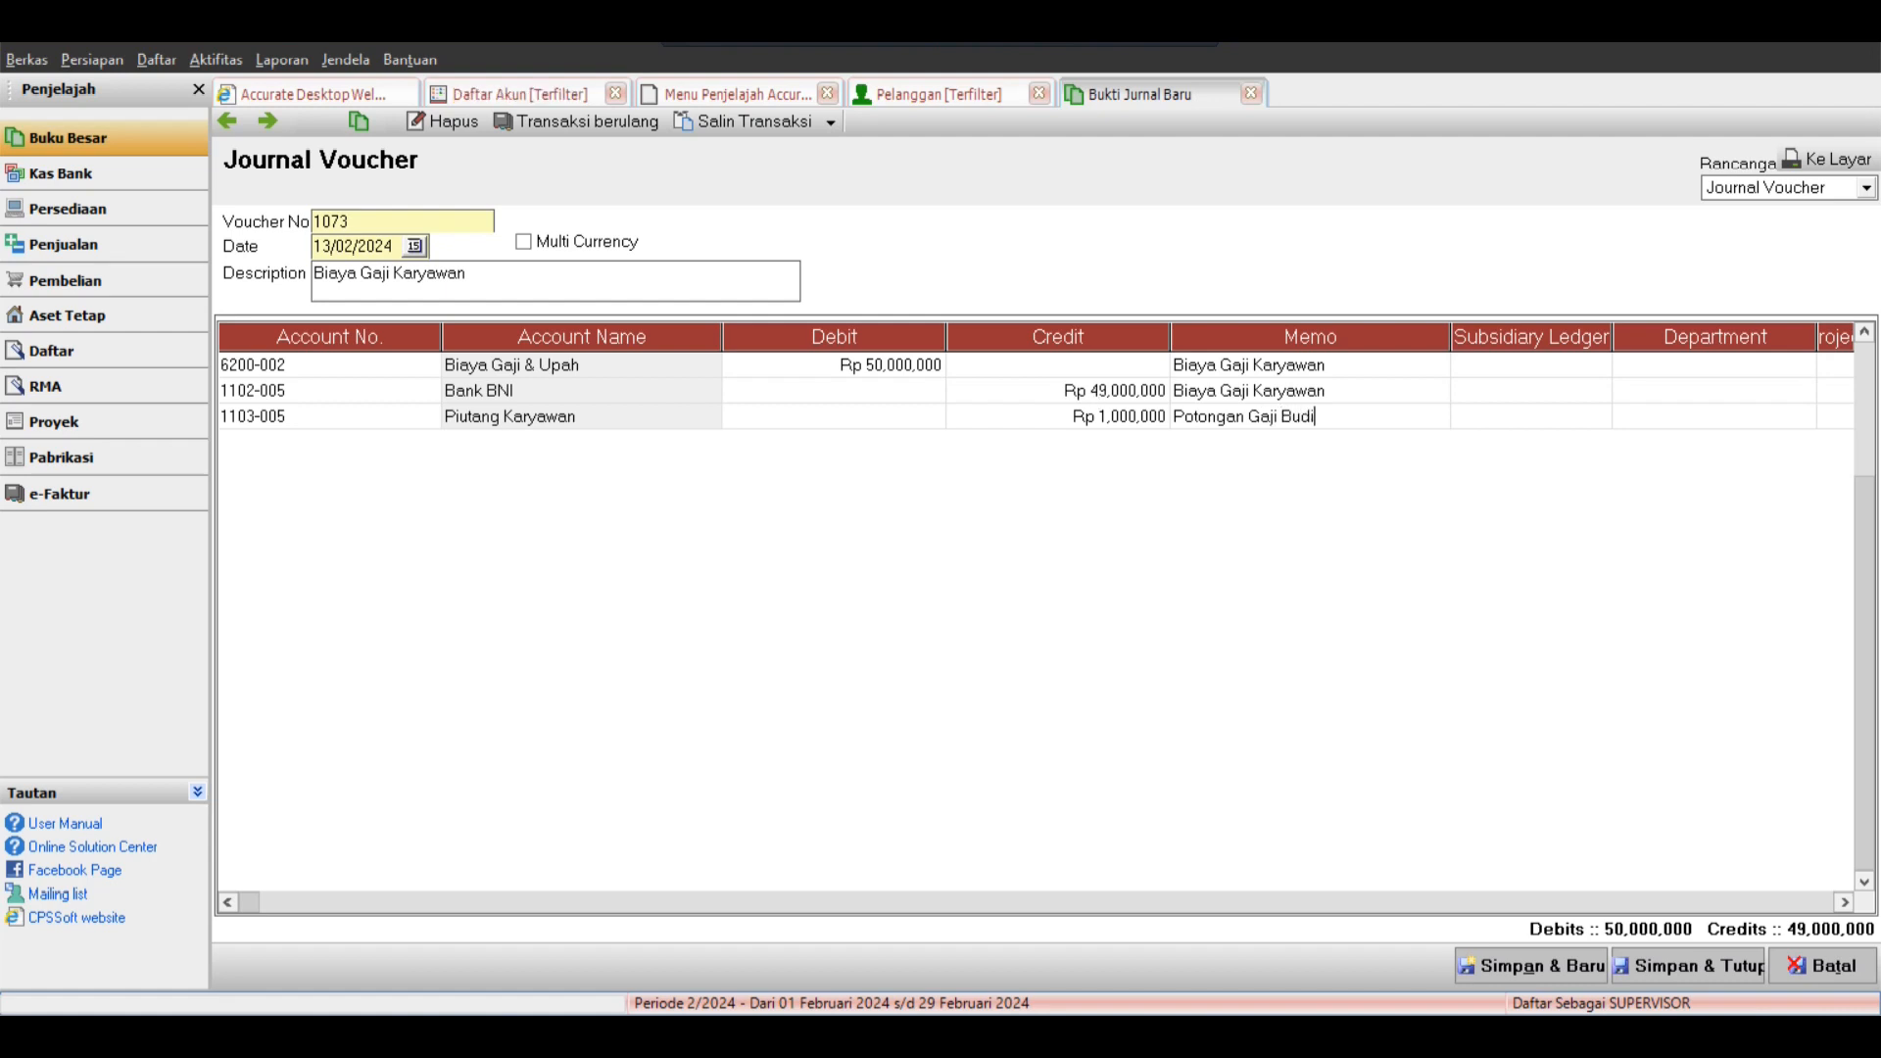
pyautogui.press('Tab')
pyautogui.write('budi')
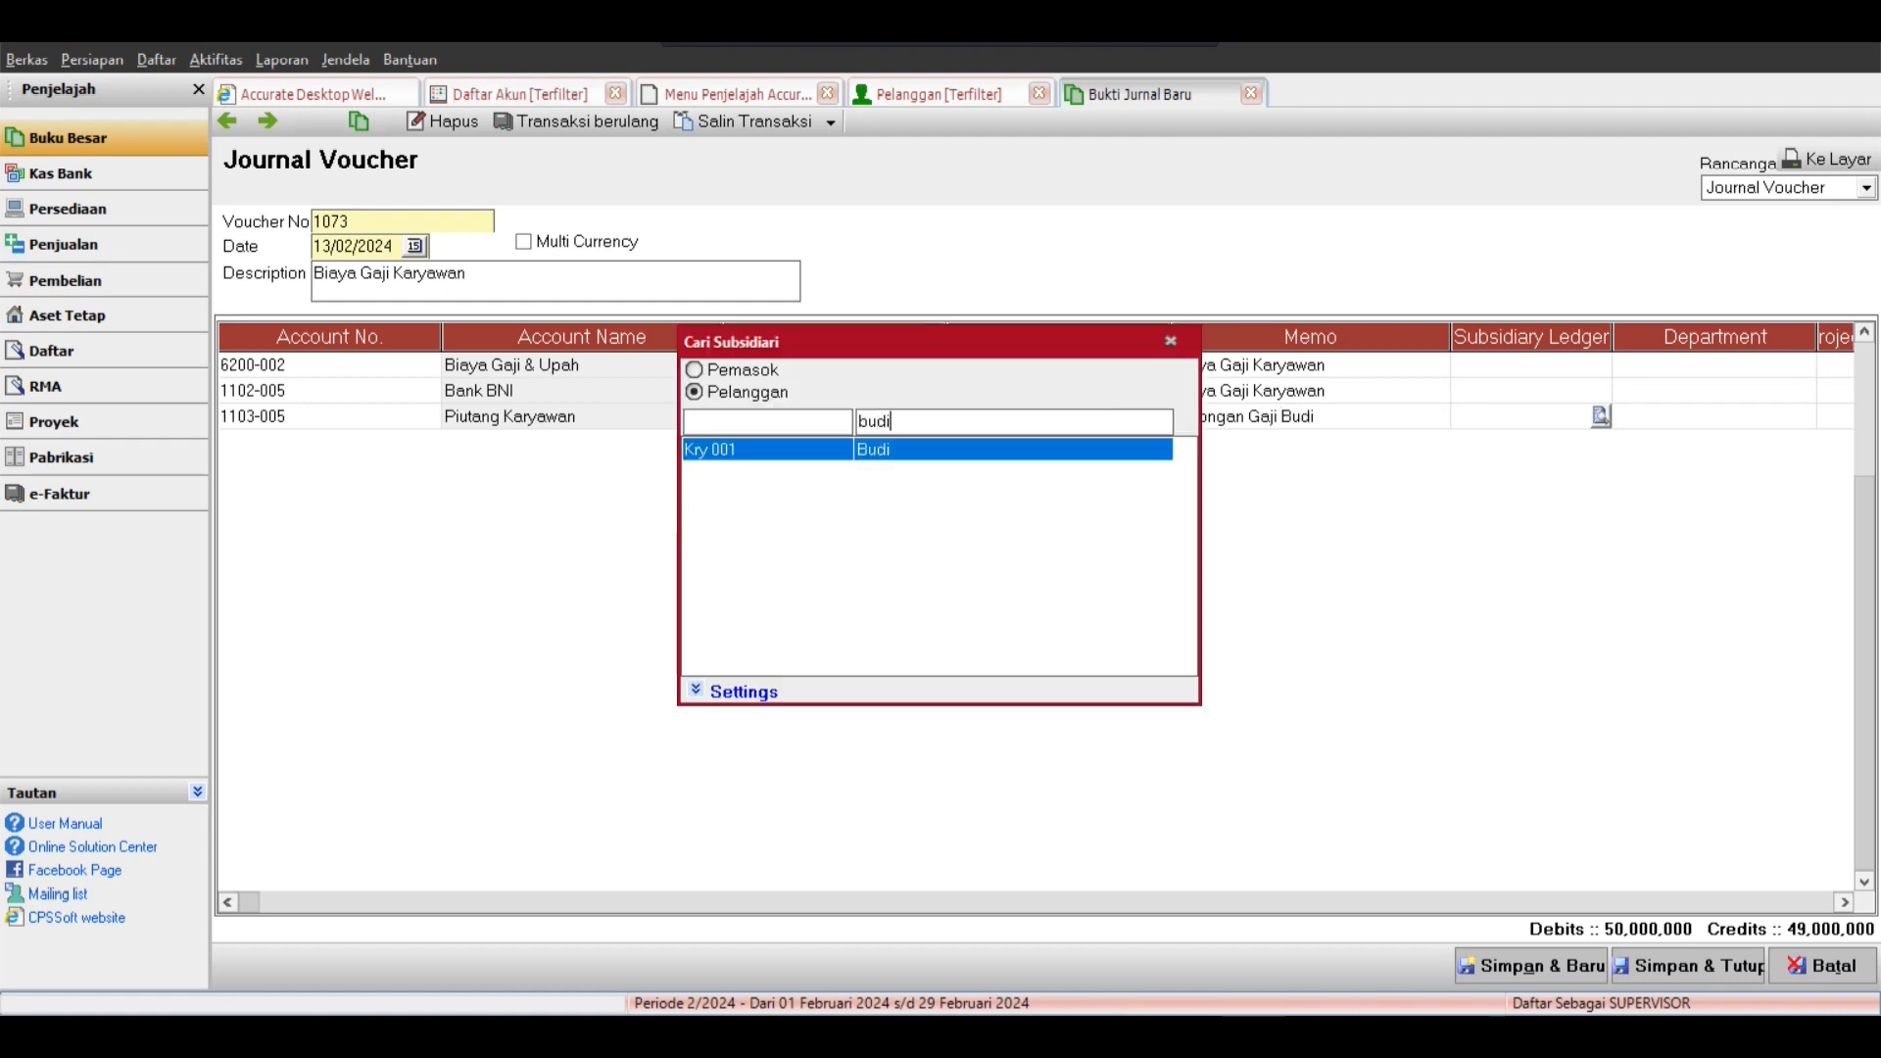
pyautogui.press('Return')
# Review the debit and credit amounts, then save and close the salary journal voucher.
pyautogui.press('Up')
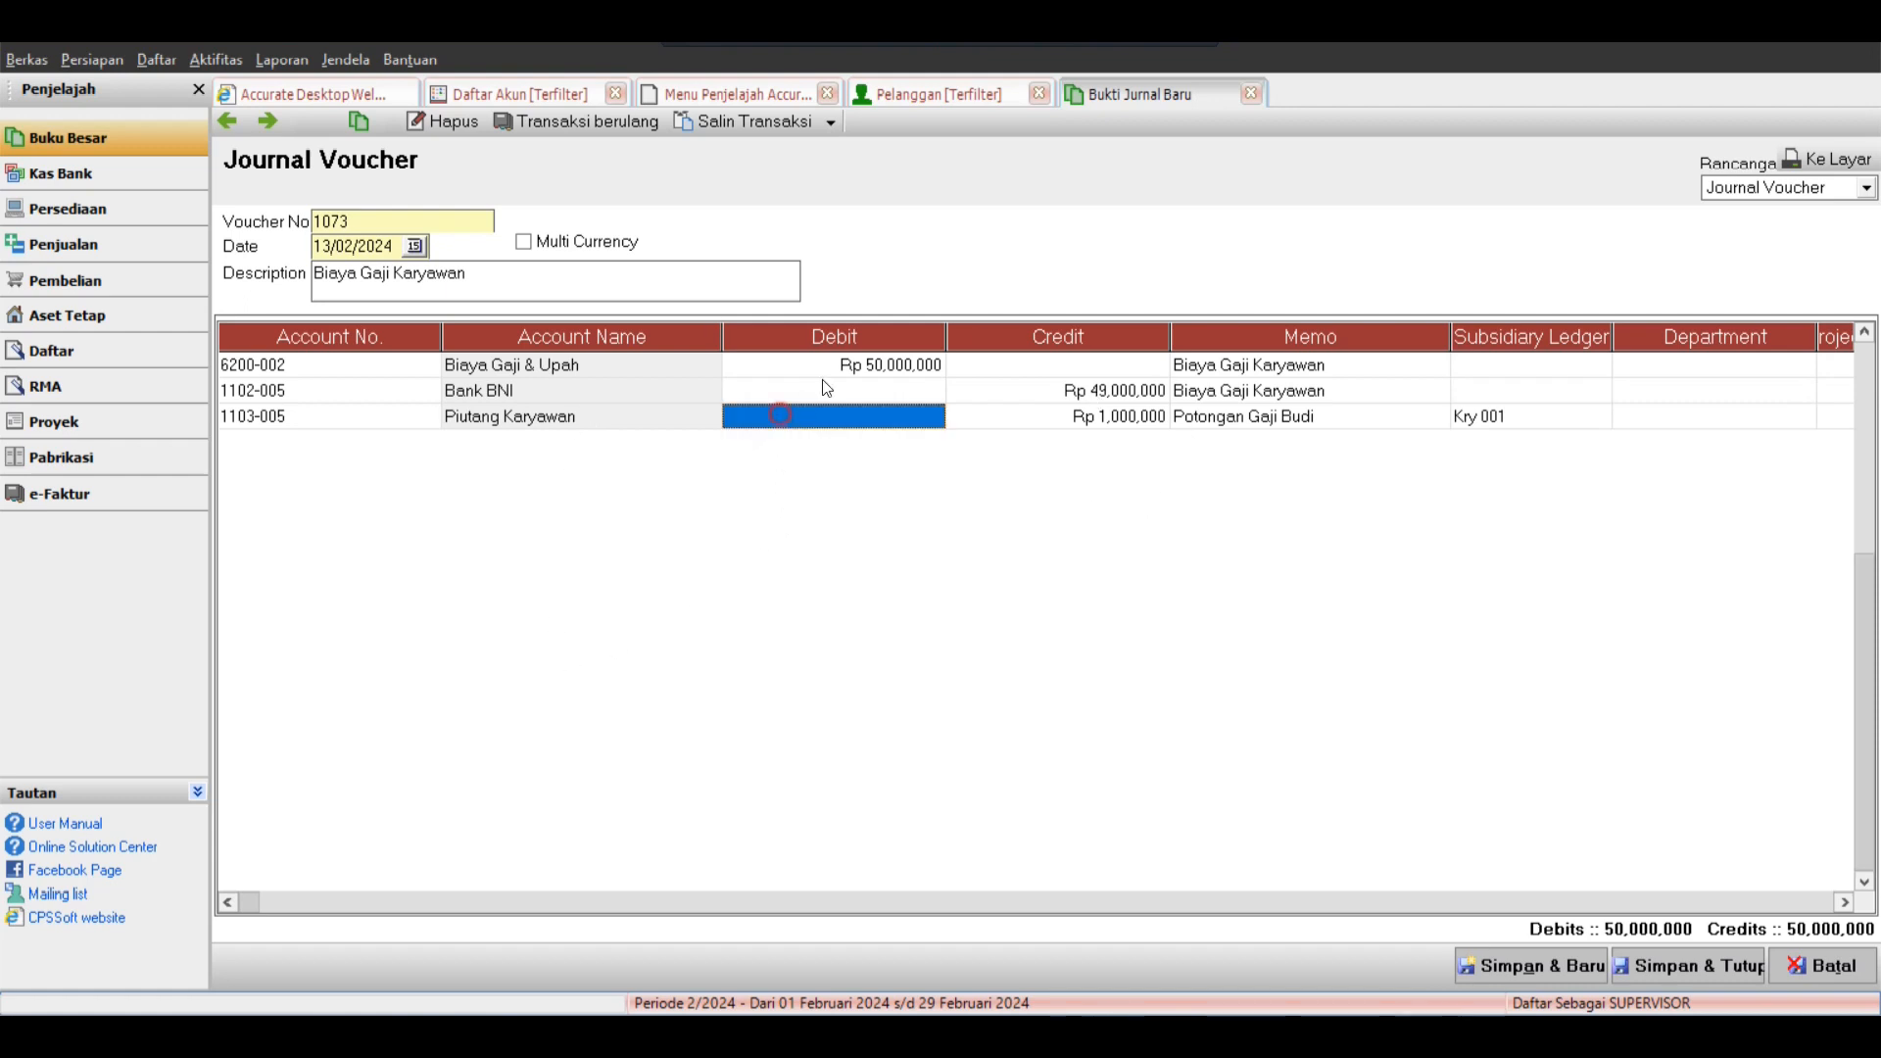
pyautogui.doubleClick(1065, 391)
pyautogui.click(1084, 415)
pyautogui.click(1082, 369)
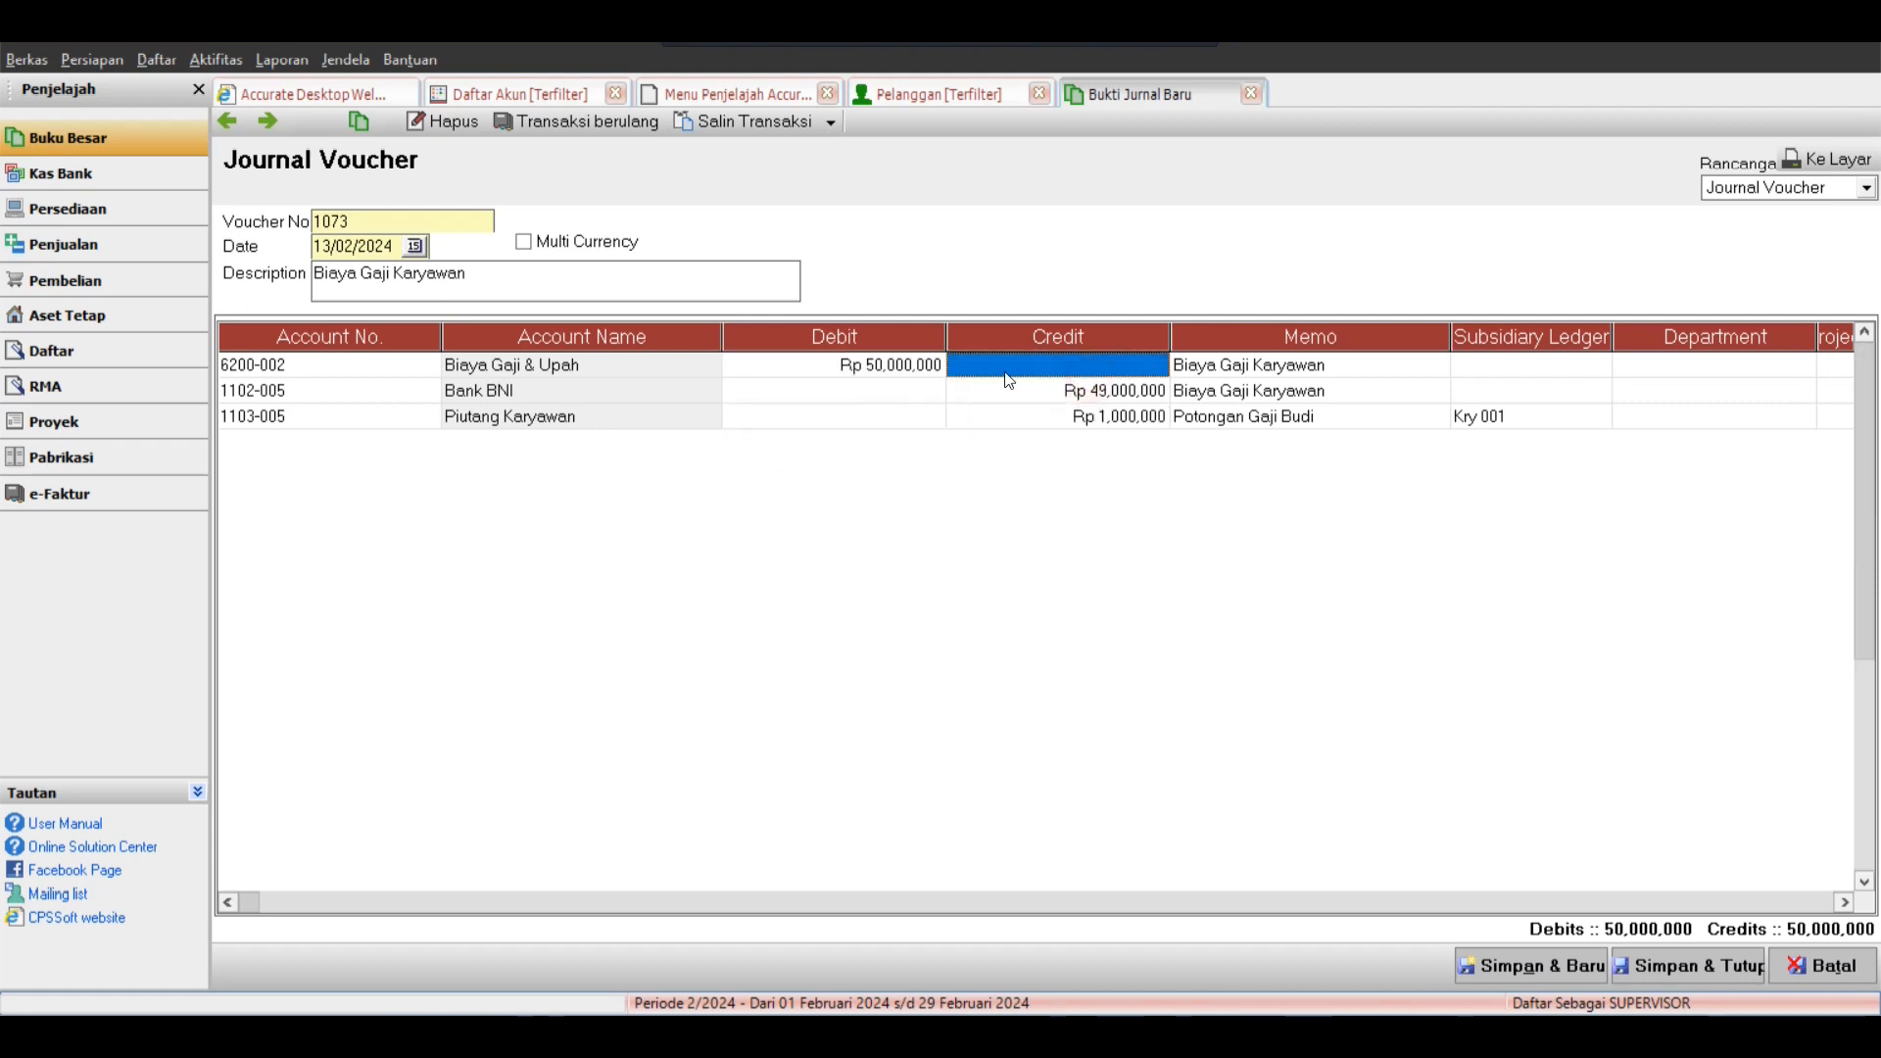
pyautogui.click(1687, 966)
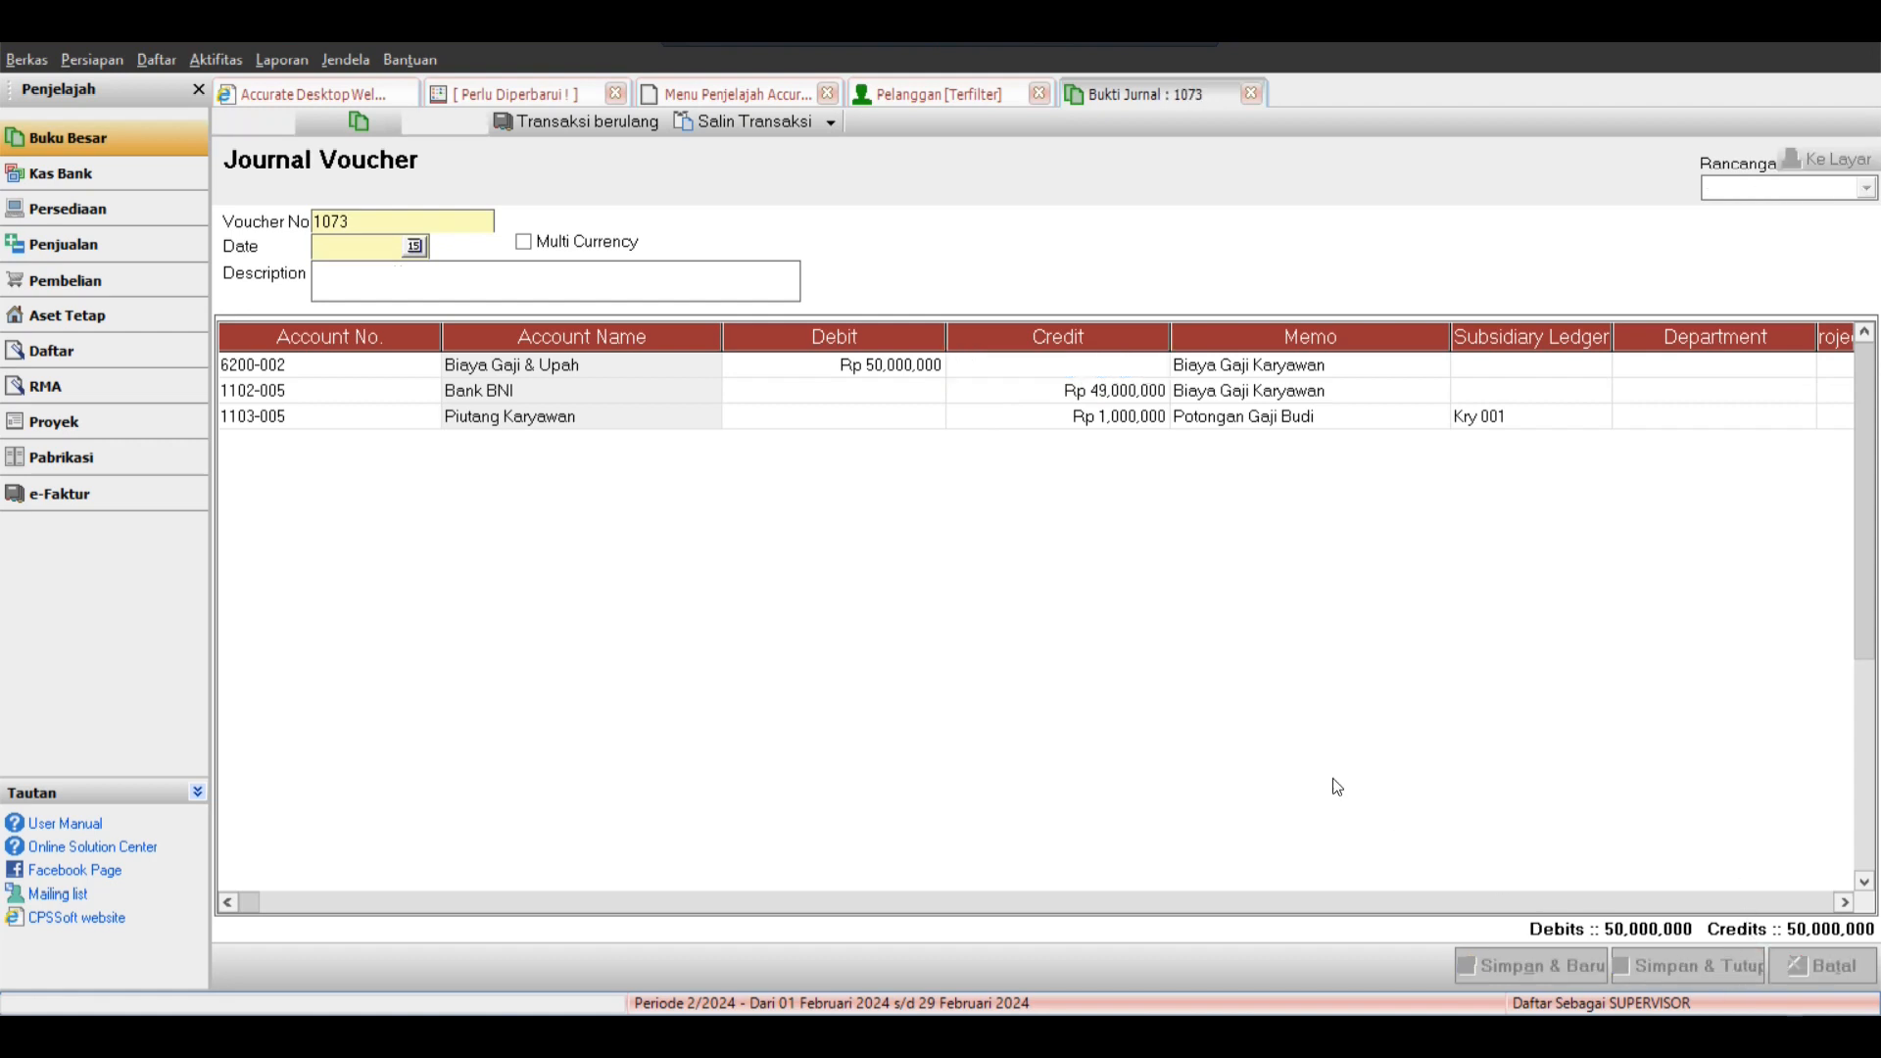
# Refresh the customer list and open the employee's ledger history to examine the cash advance and salary deduction entries.
pyautogui.click(920, 110)
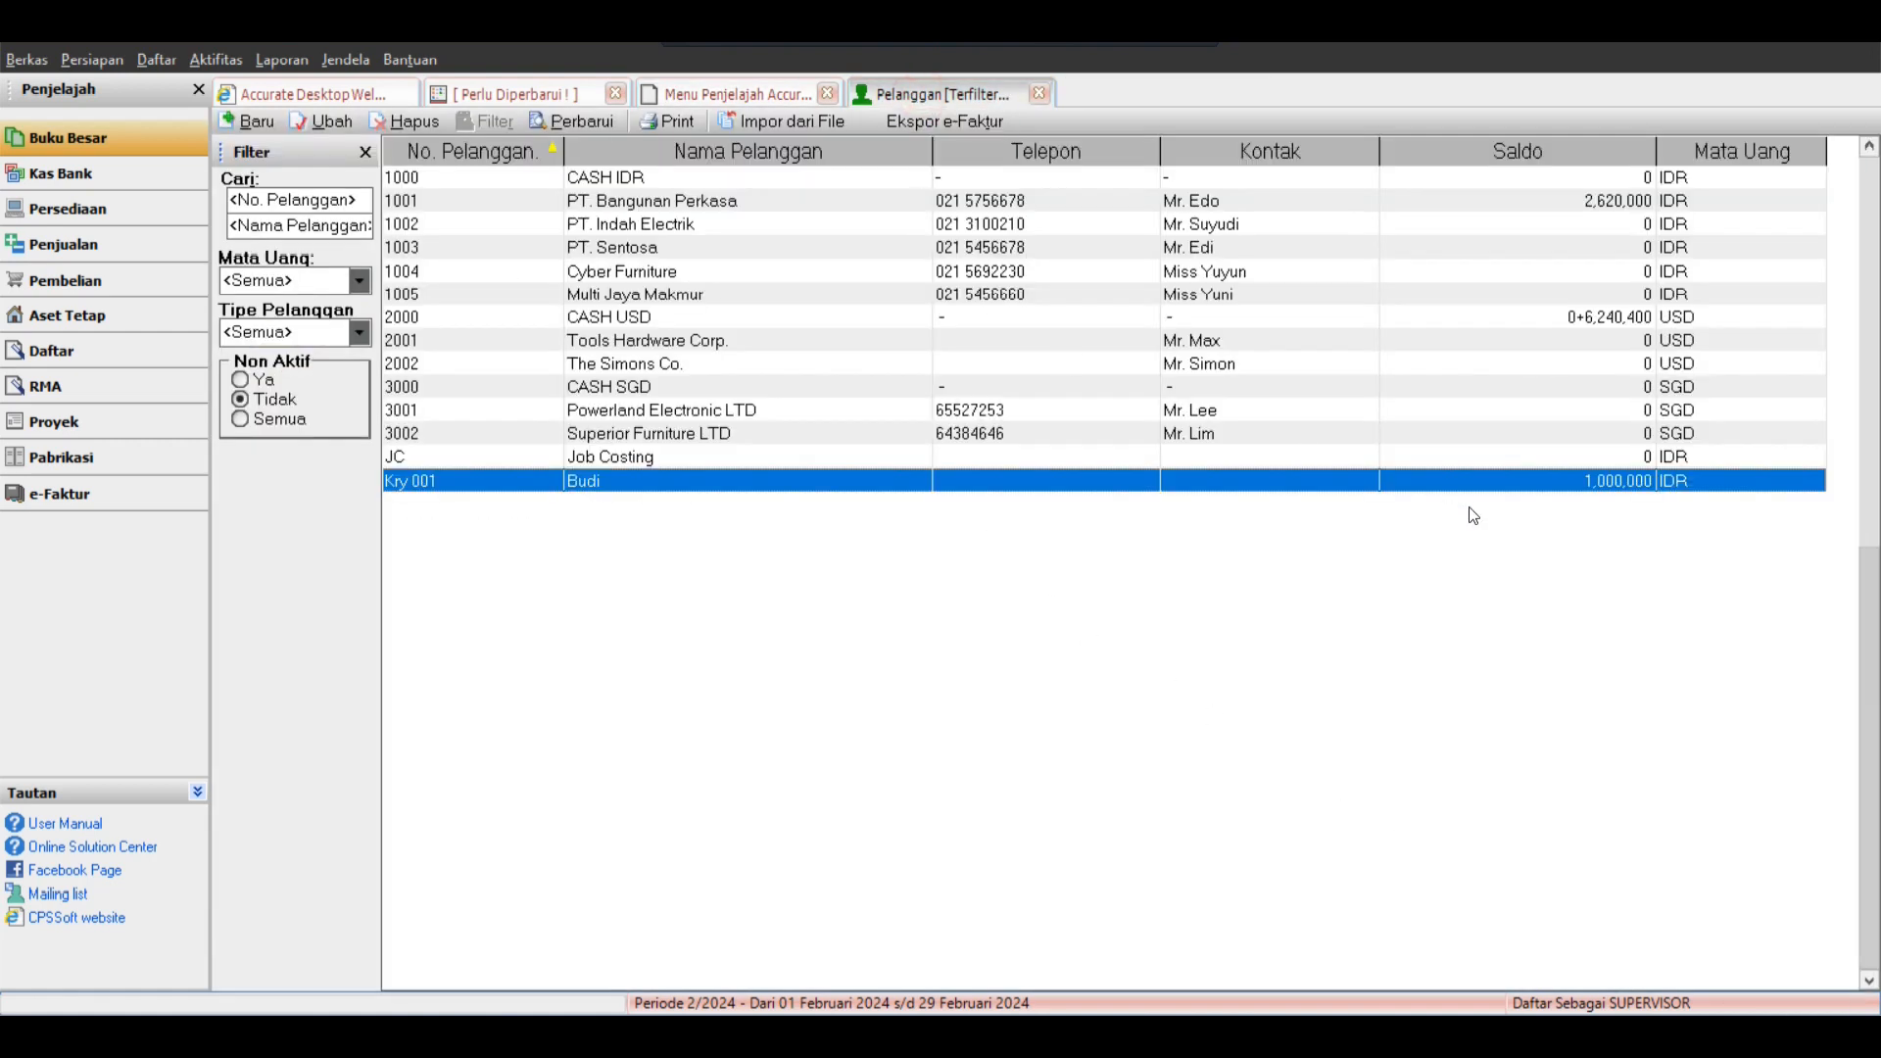
pyautogui.click(590, 120)
pyautogui.rightClick(712, 493)
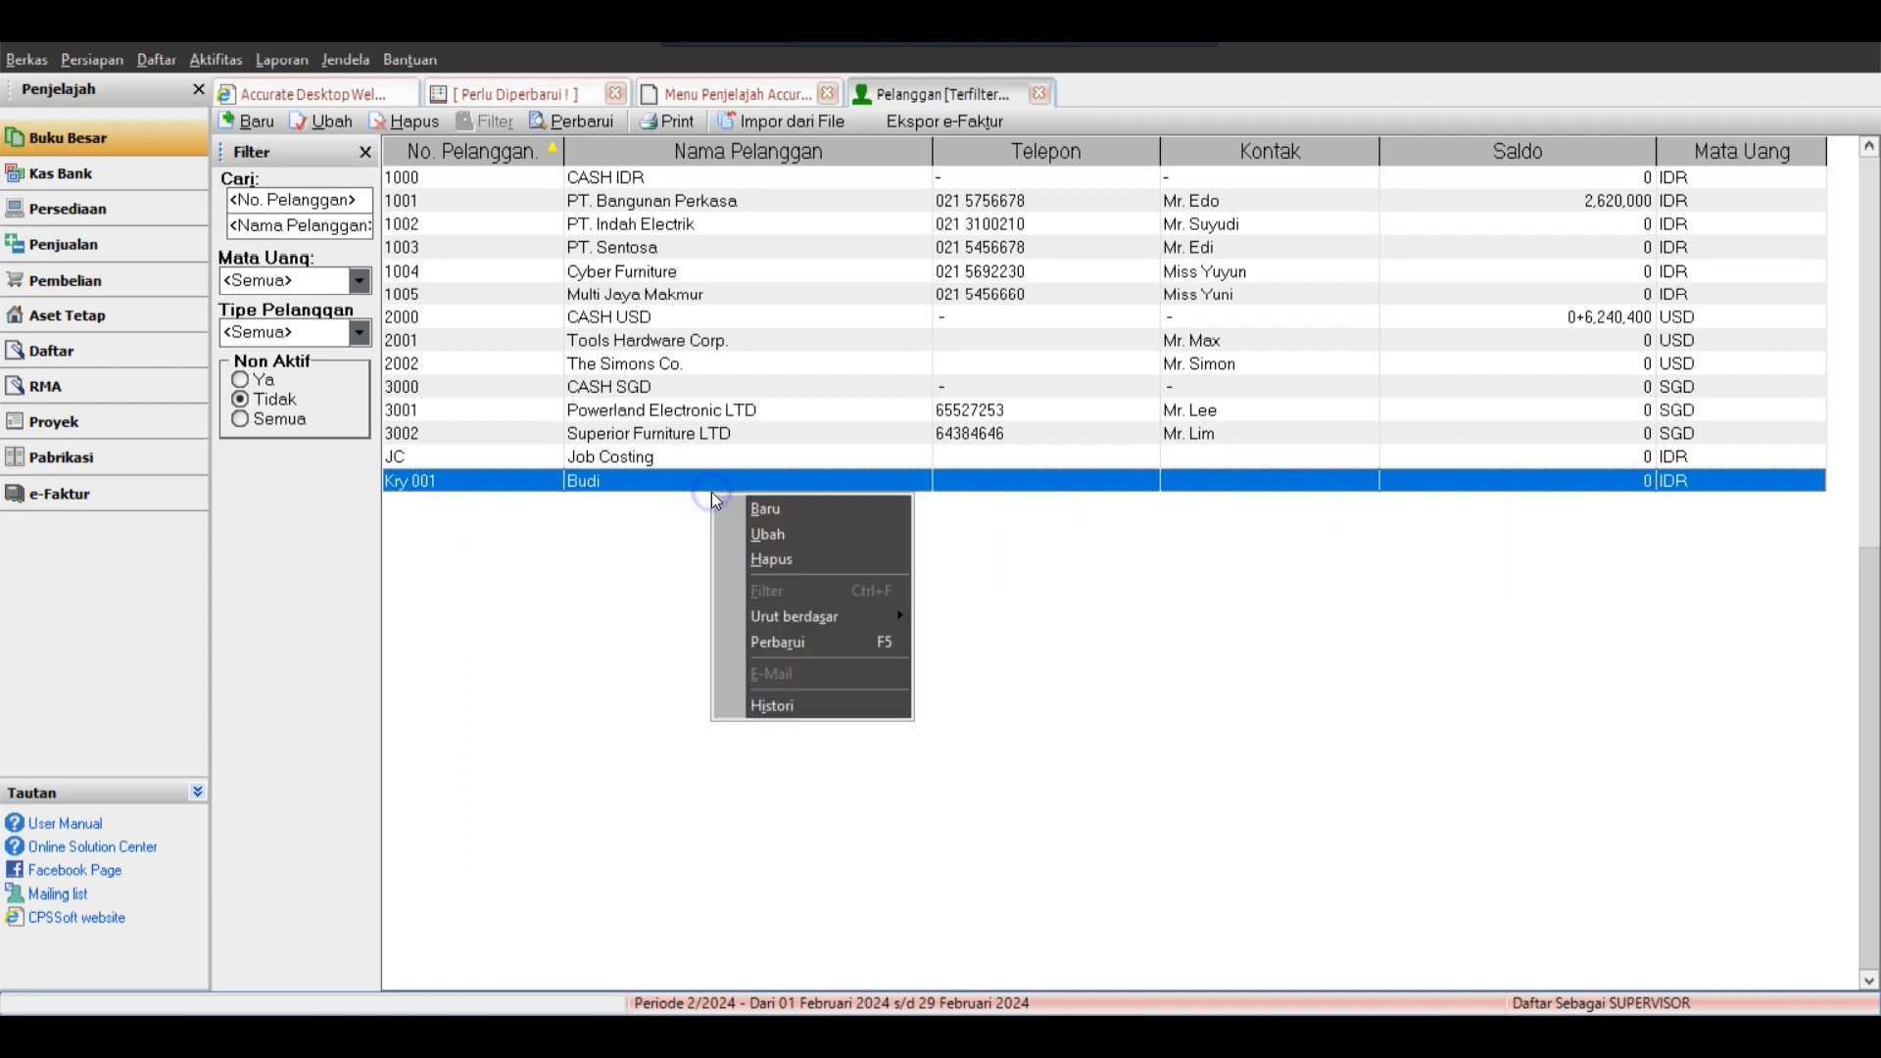
pyautogui.click(784, 705)
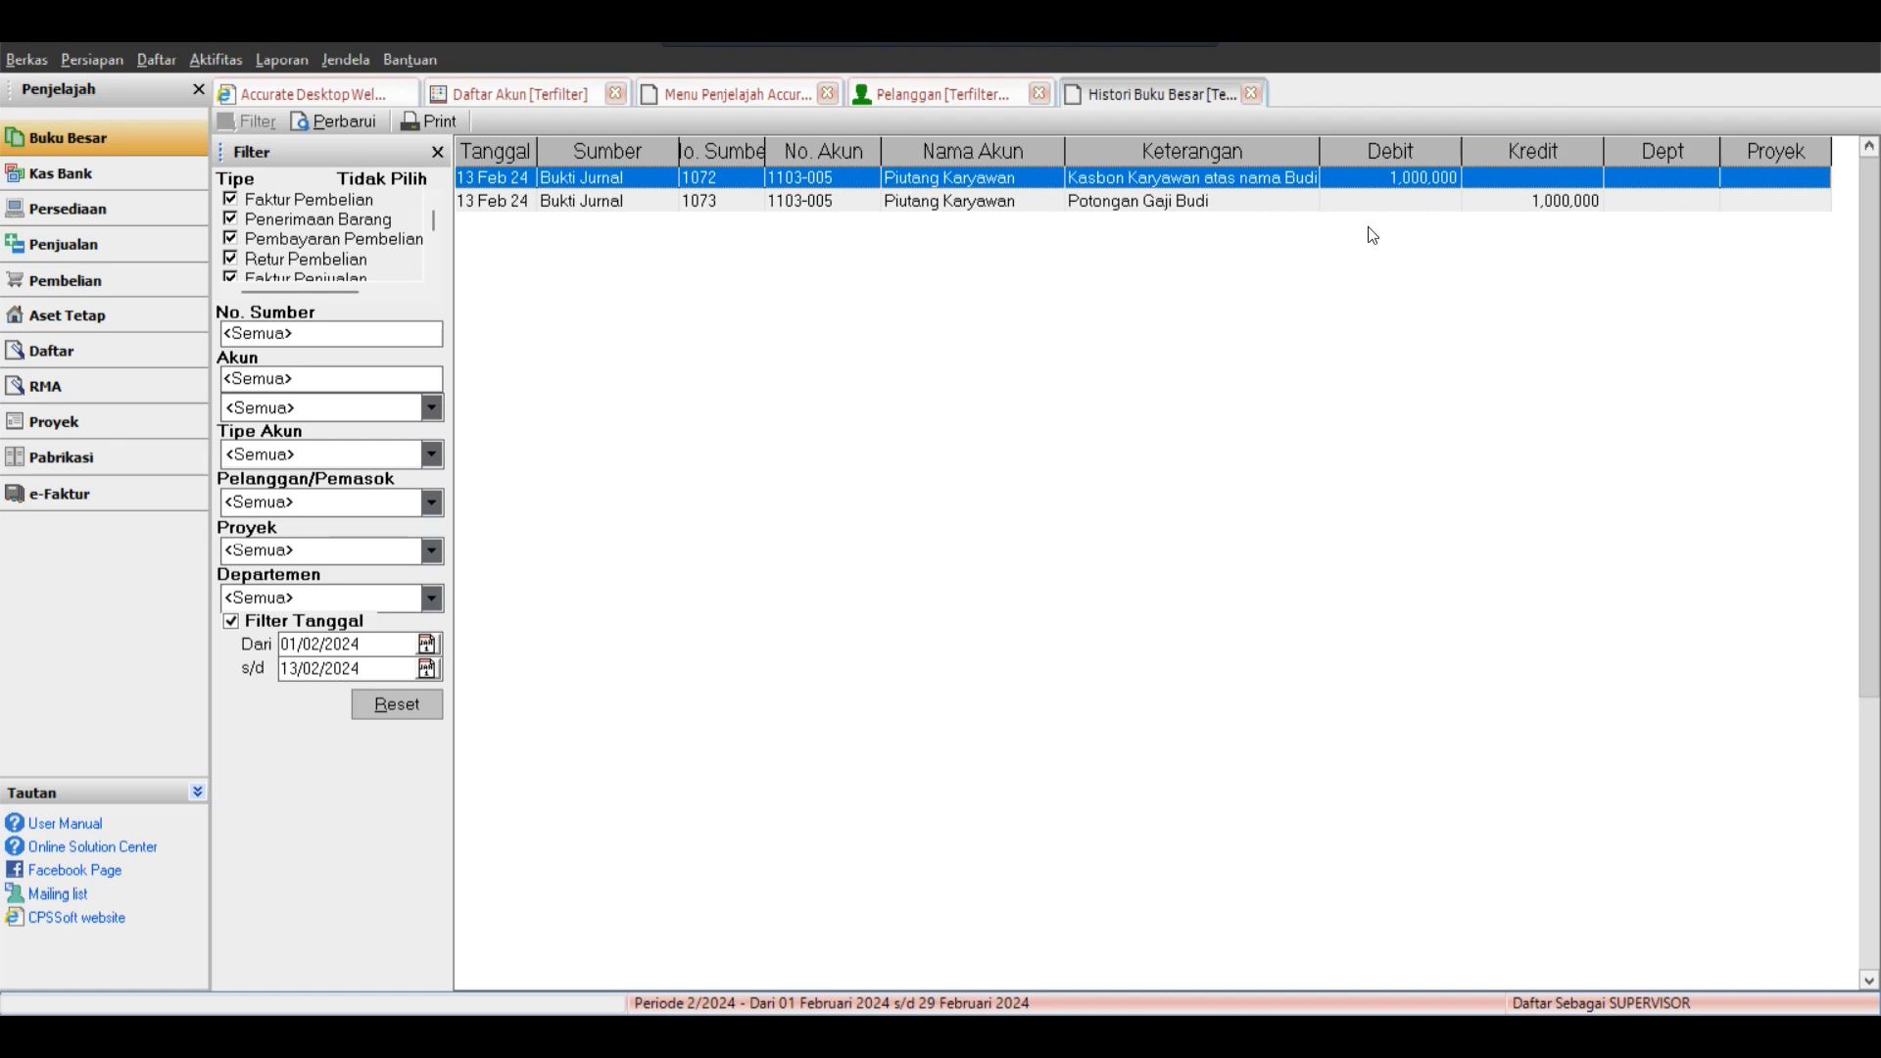
pyautogui.click(1357, 202)
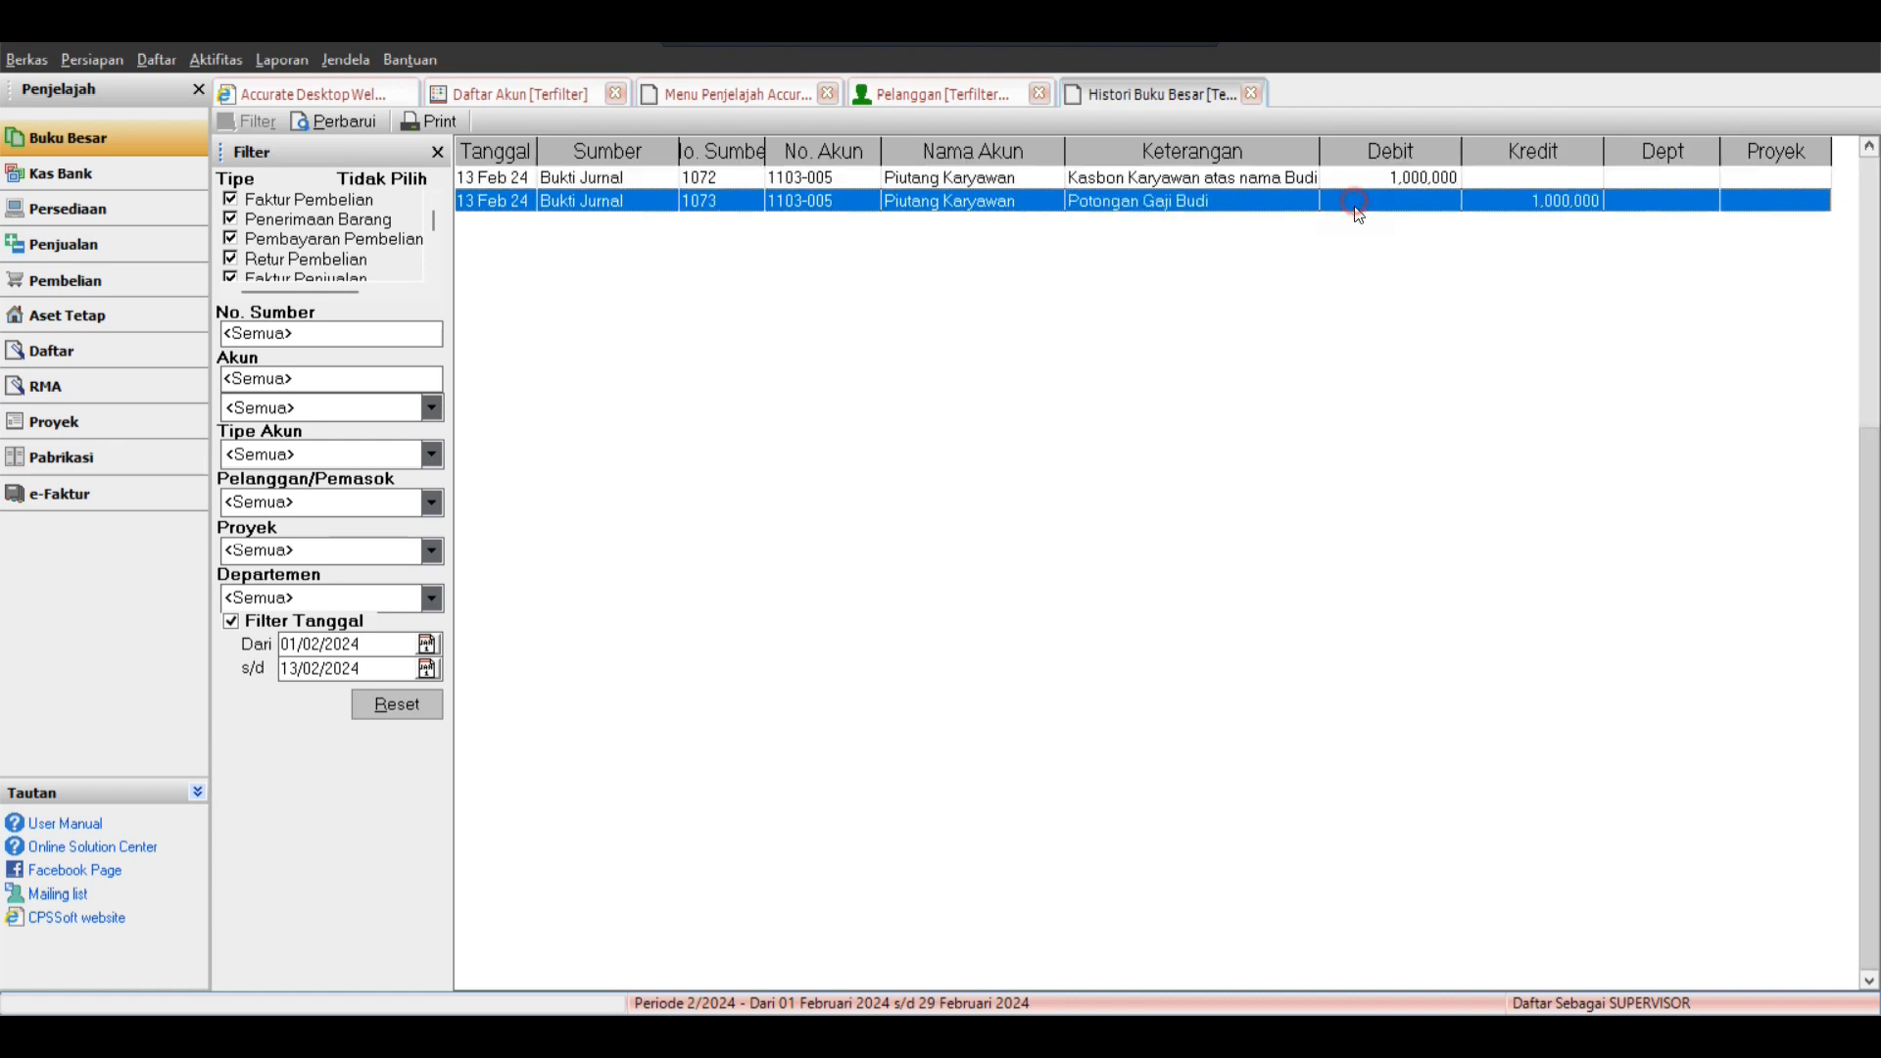
# Close the ledger history, explorer menu and customer list to return to the account list.
pyautogui.click(1251, 93)
pyautogui.click(754, 94)
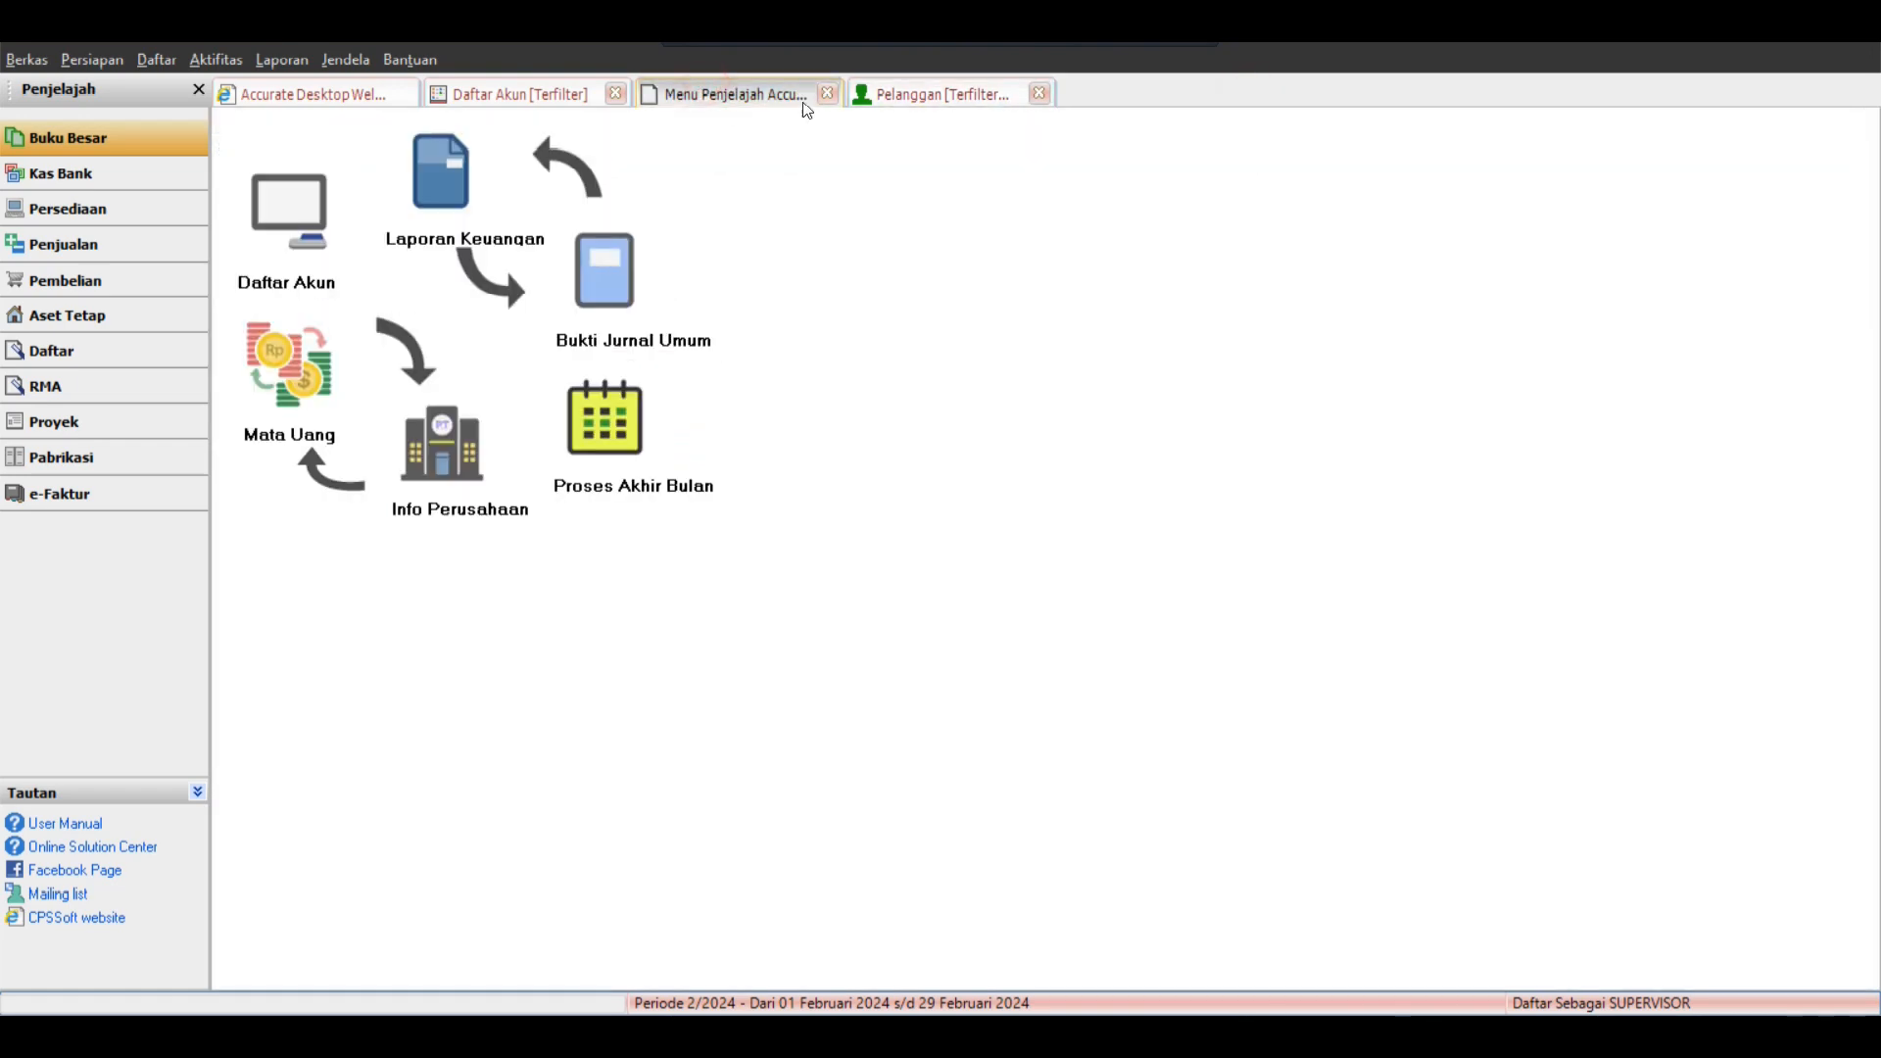
pyautogui.click(828, 93)
pyautogui.click(831, 93)
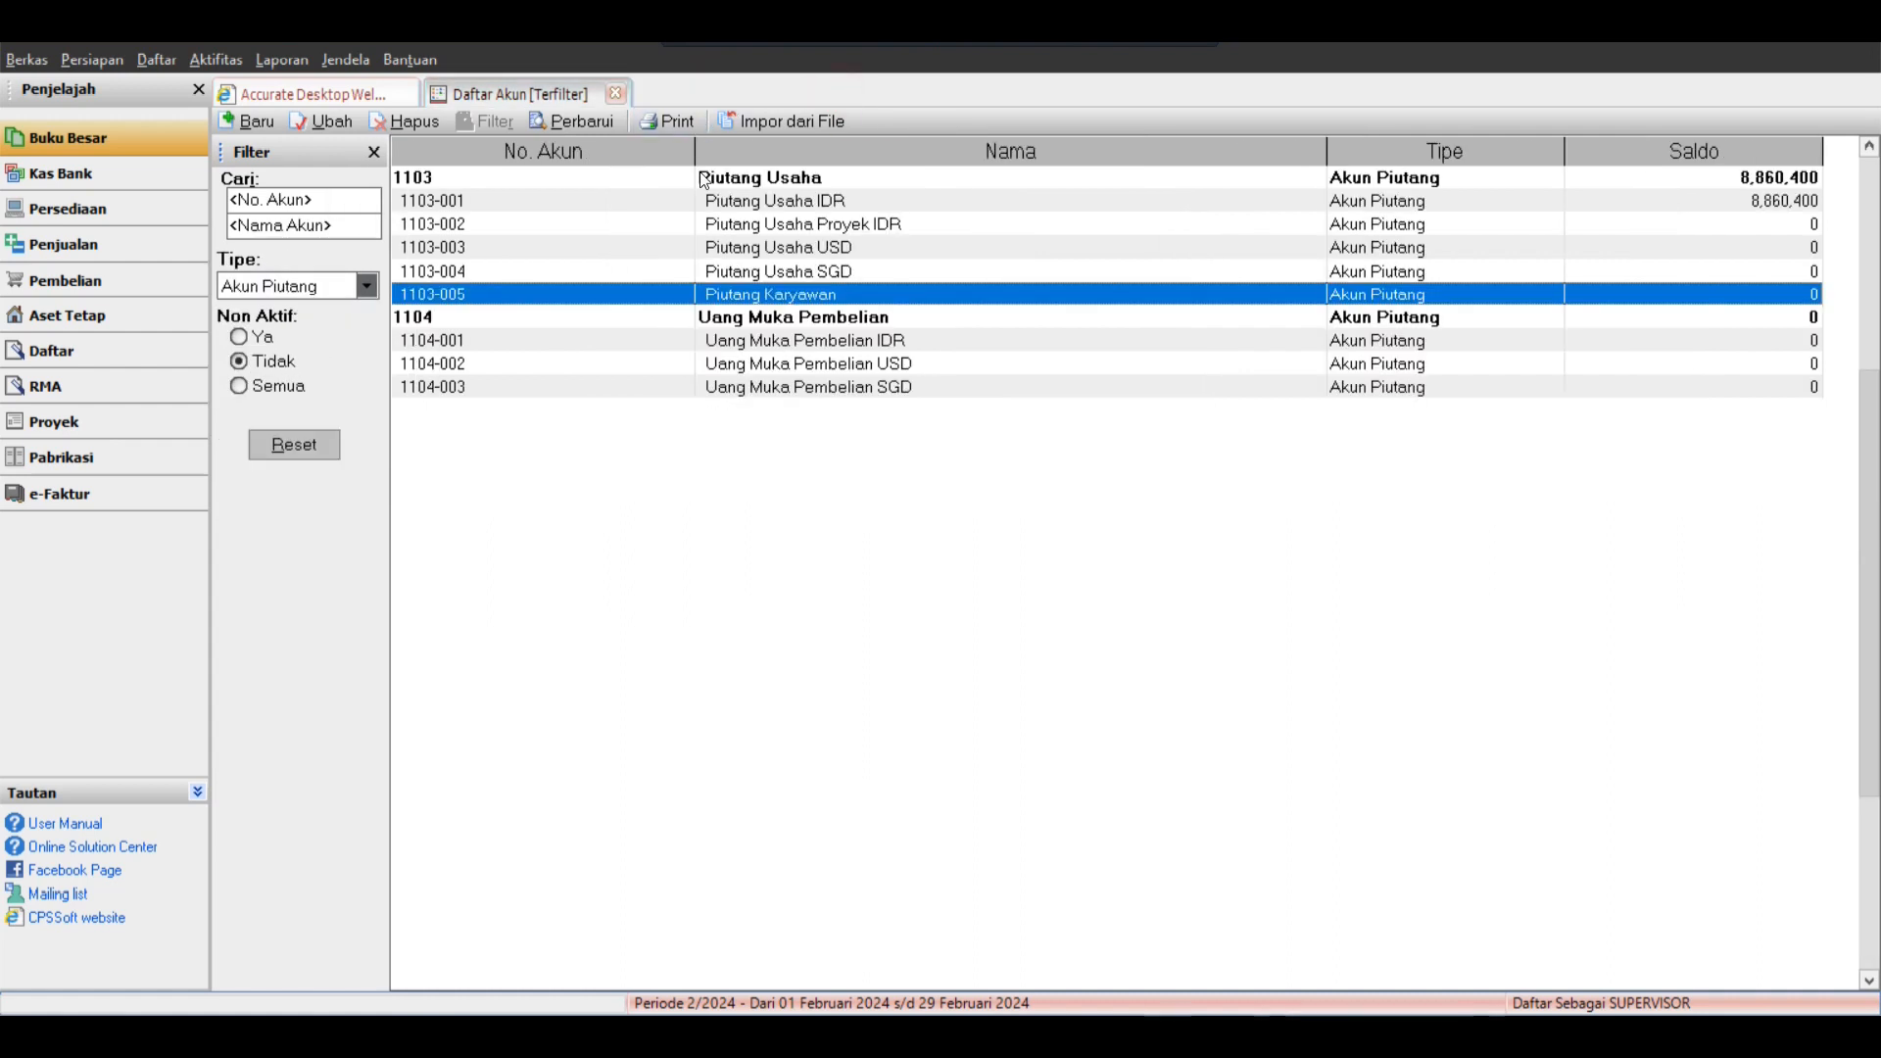
pyautogui.click(688, 249)
# Filter the account list to the Kas/Bank type and examine its cash and bank accounts.
pyautogui.click(367, 286)
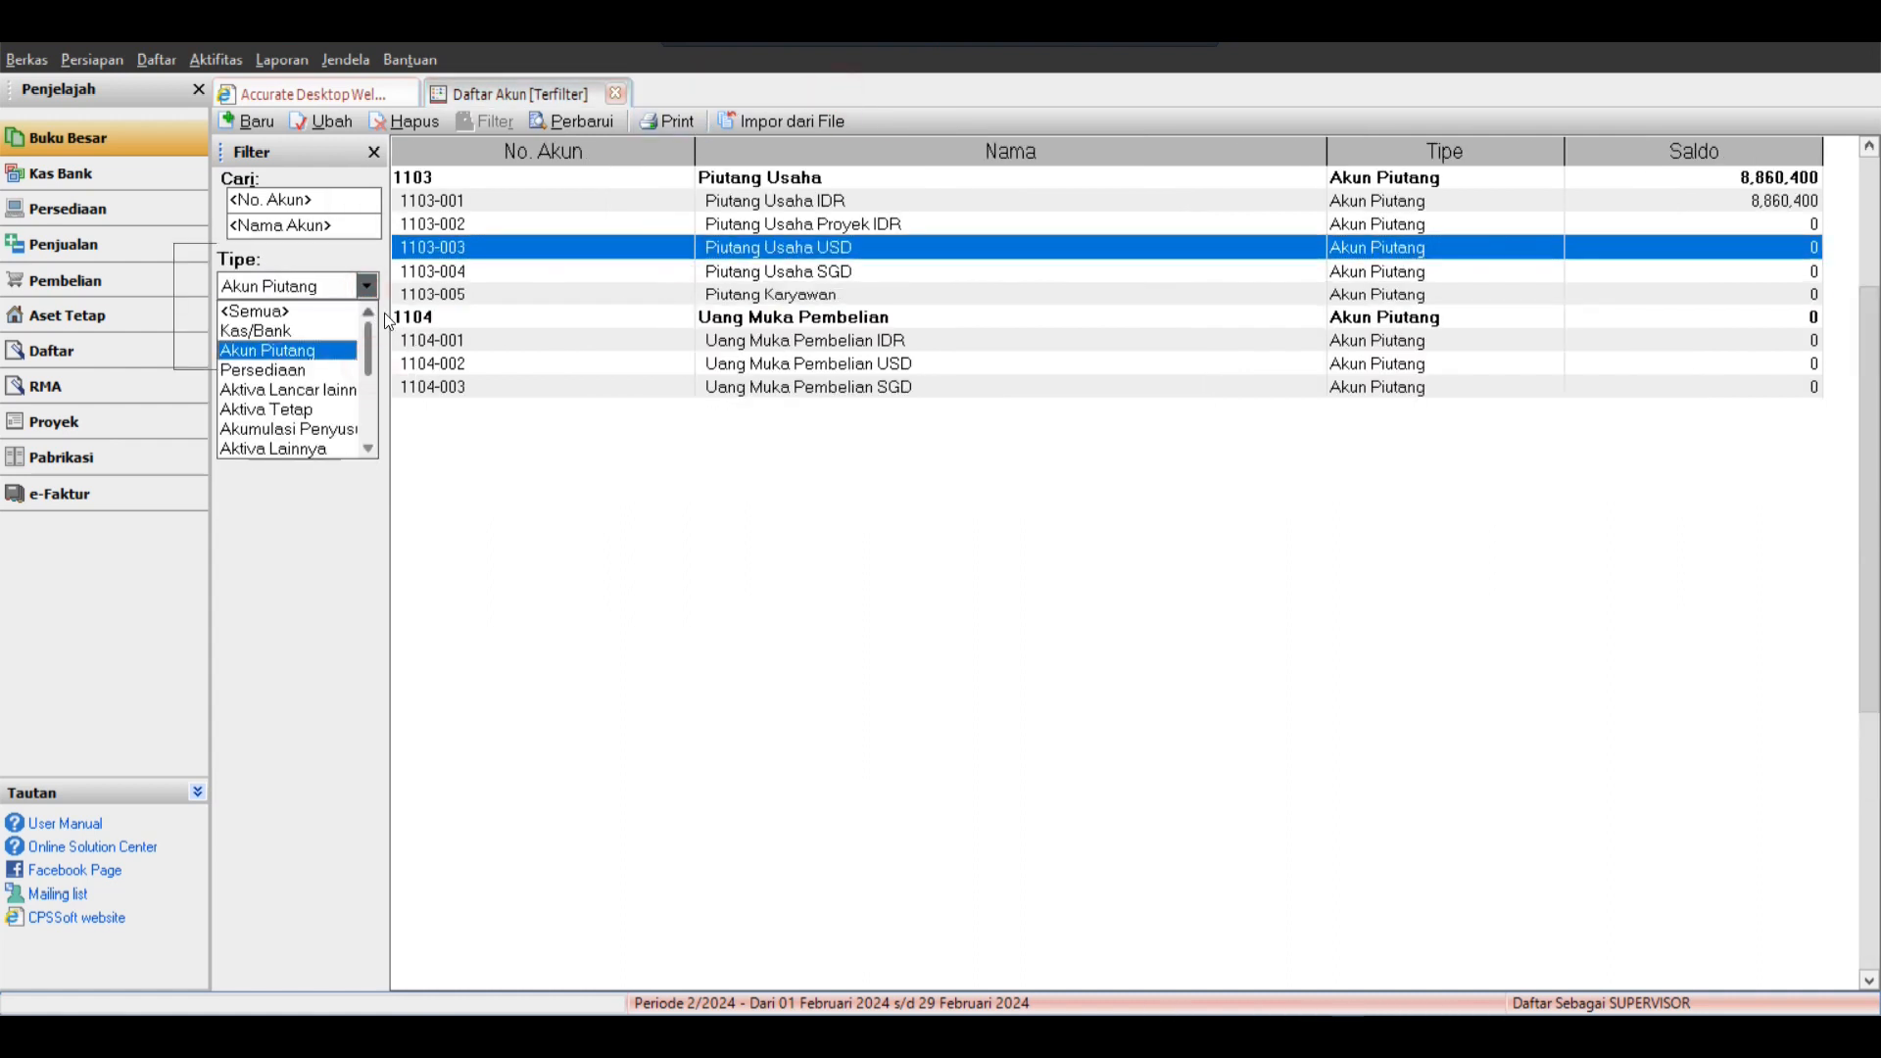
pyautogui.click(326, 330)
pyautogui.click(609, 338)
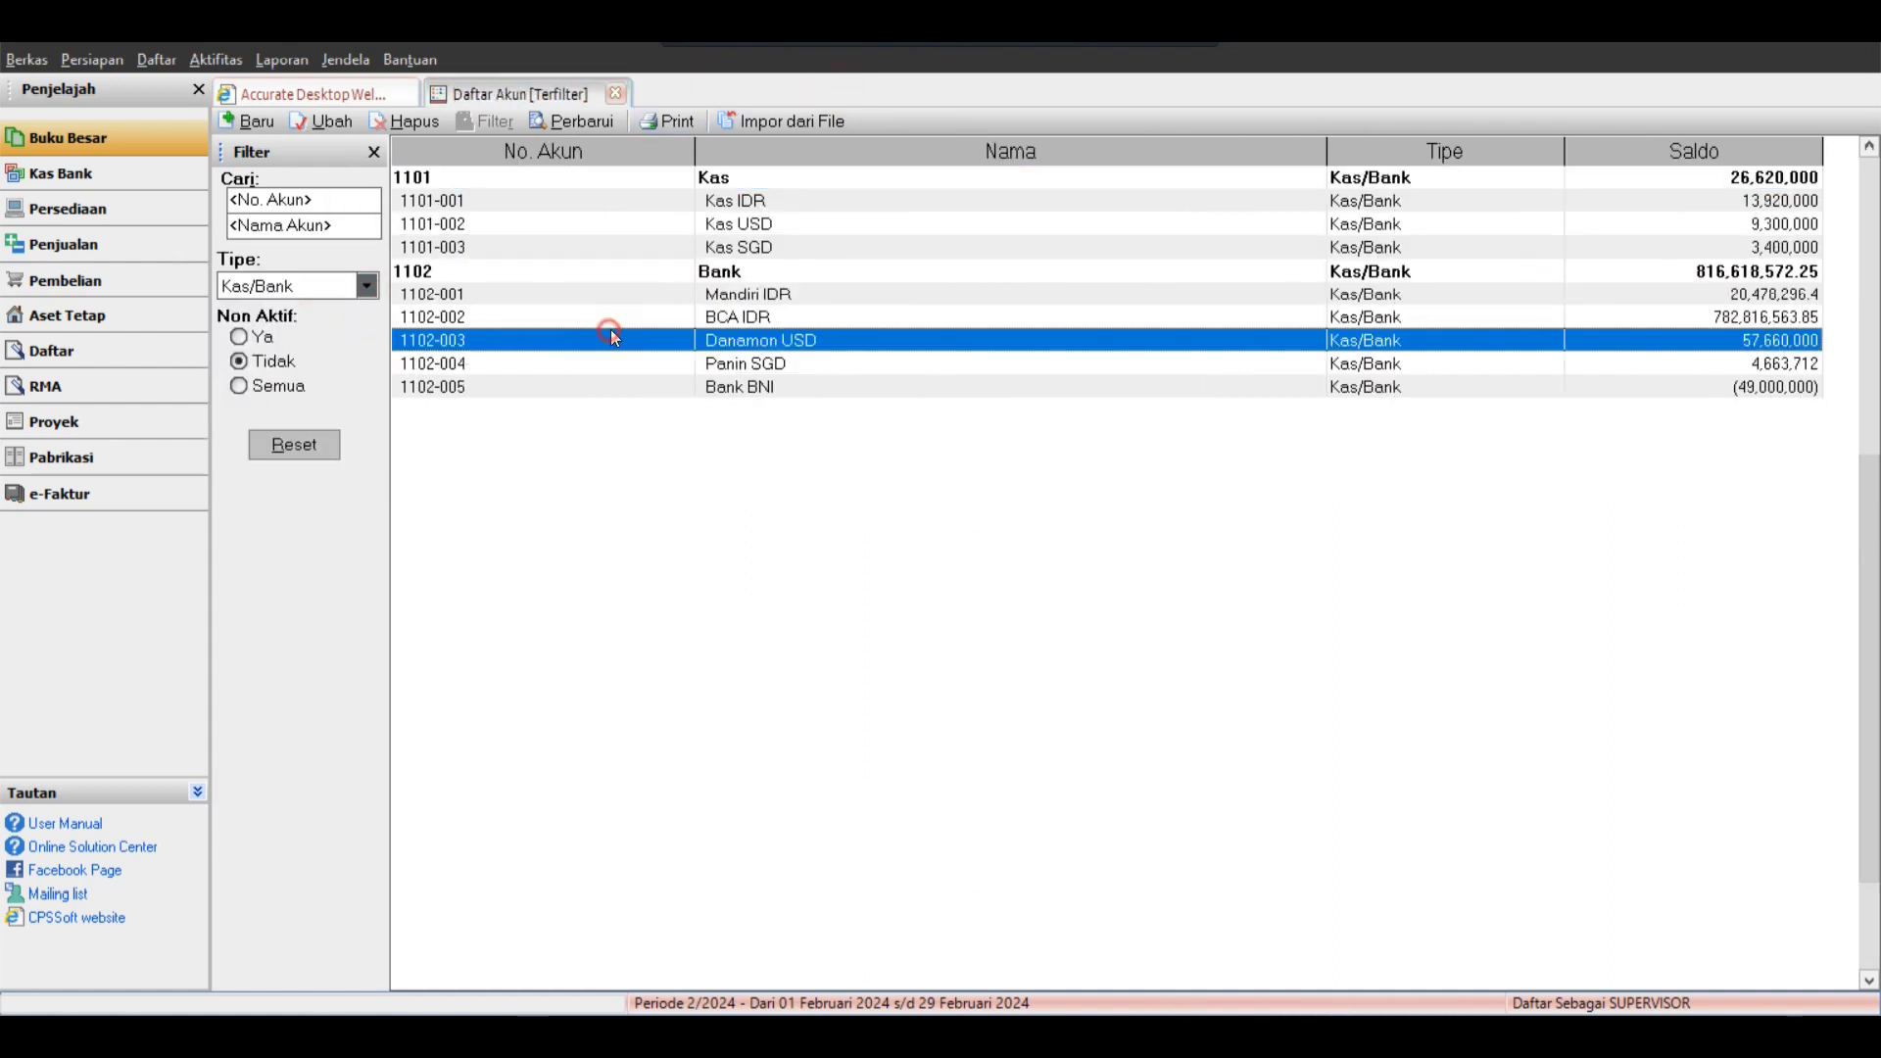
pyautogui.scroll(5, 524, 358)
pyautogui.click(366, 286)
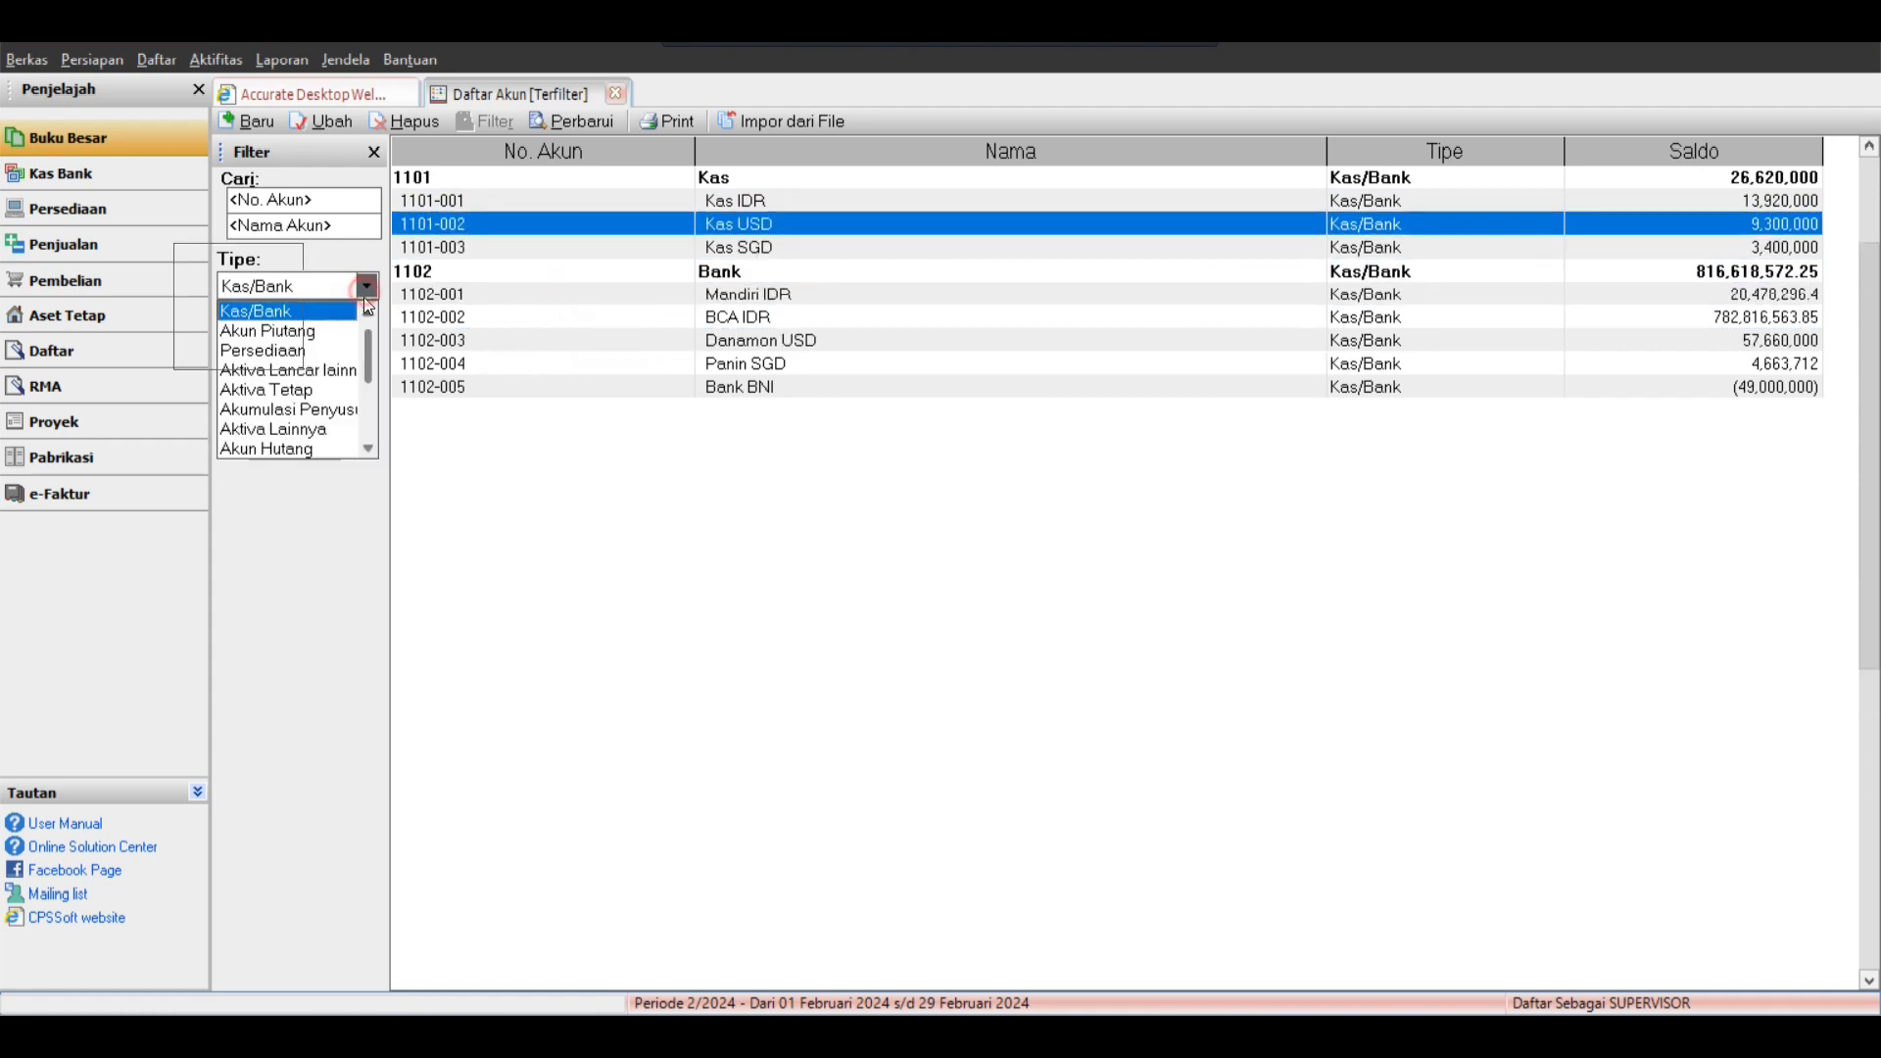
pyautogui.click(299, 312)
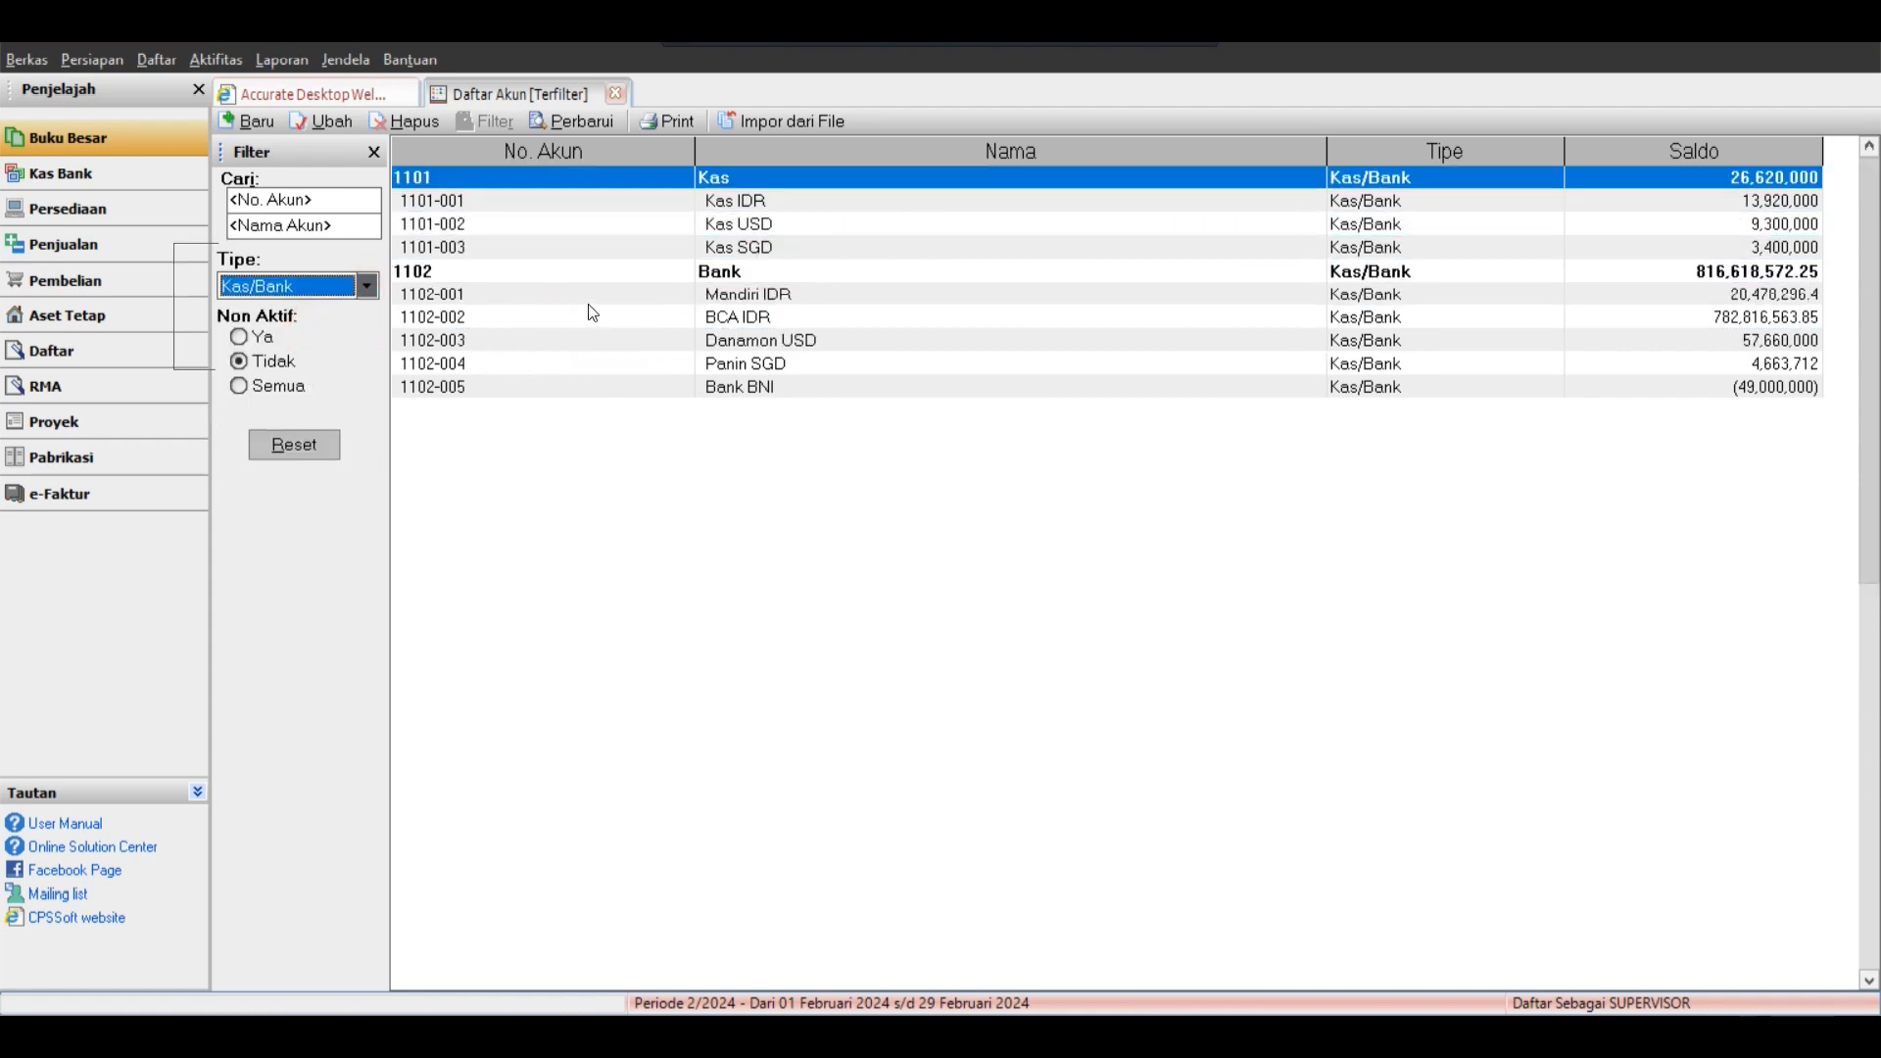
pyautogui.click(710, 362)
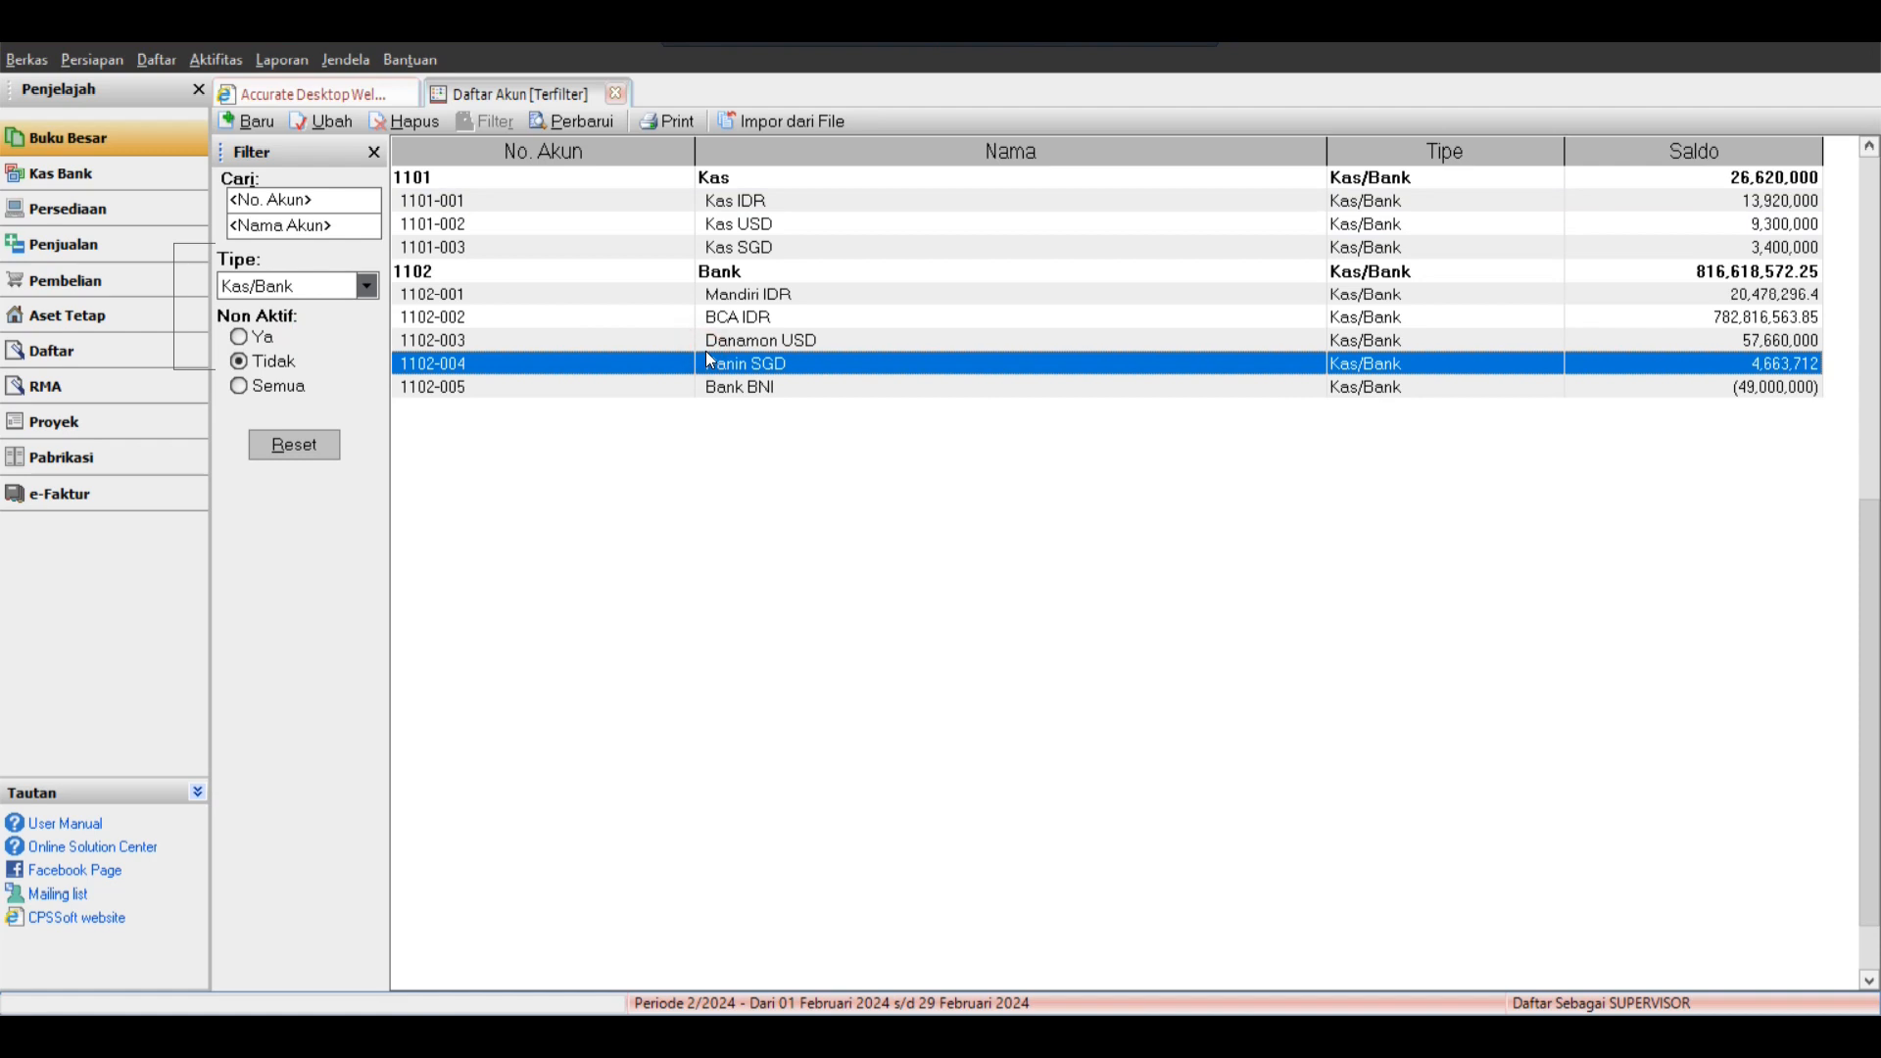
pyautogui.click(868, 385)
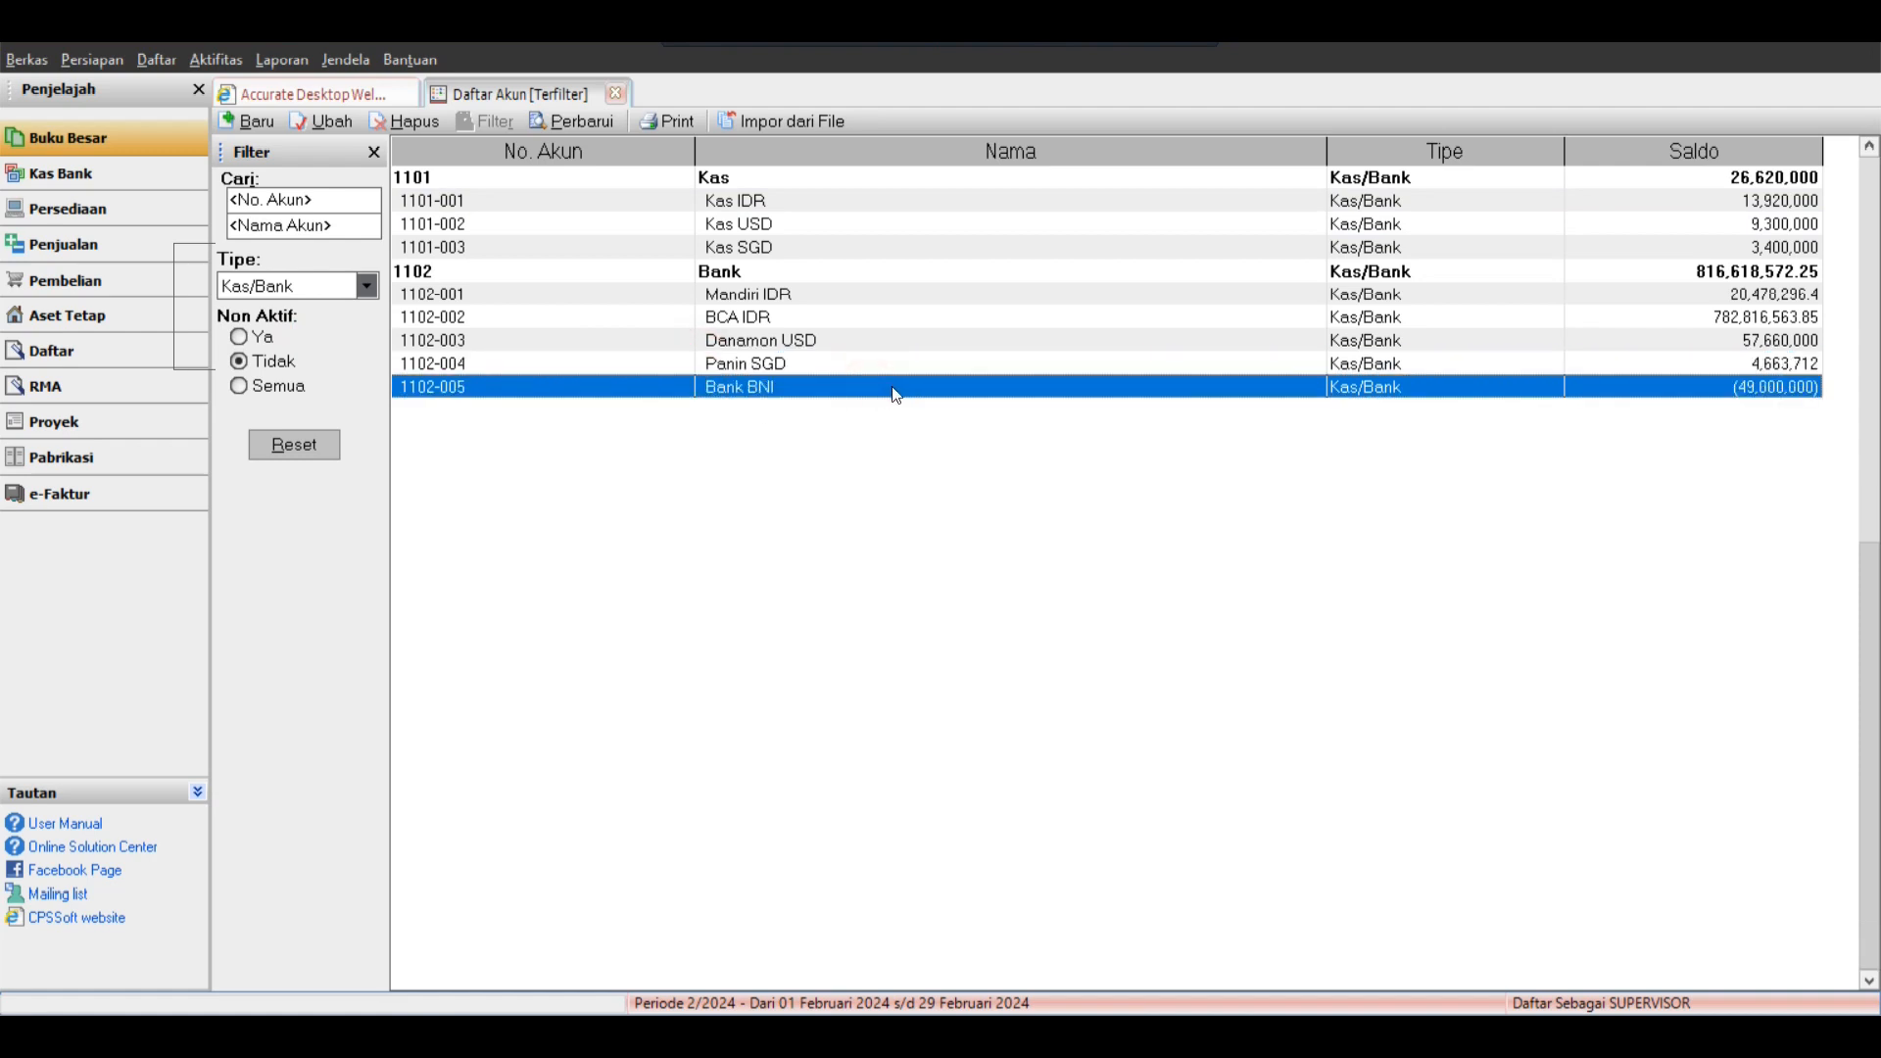
# View the accounts of type Aktiva Lancar lainnya and set the type filter back to Kas/Bank.
pyautogui.click(366, 285)
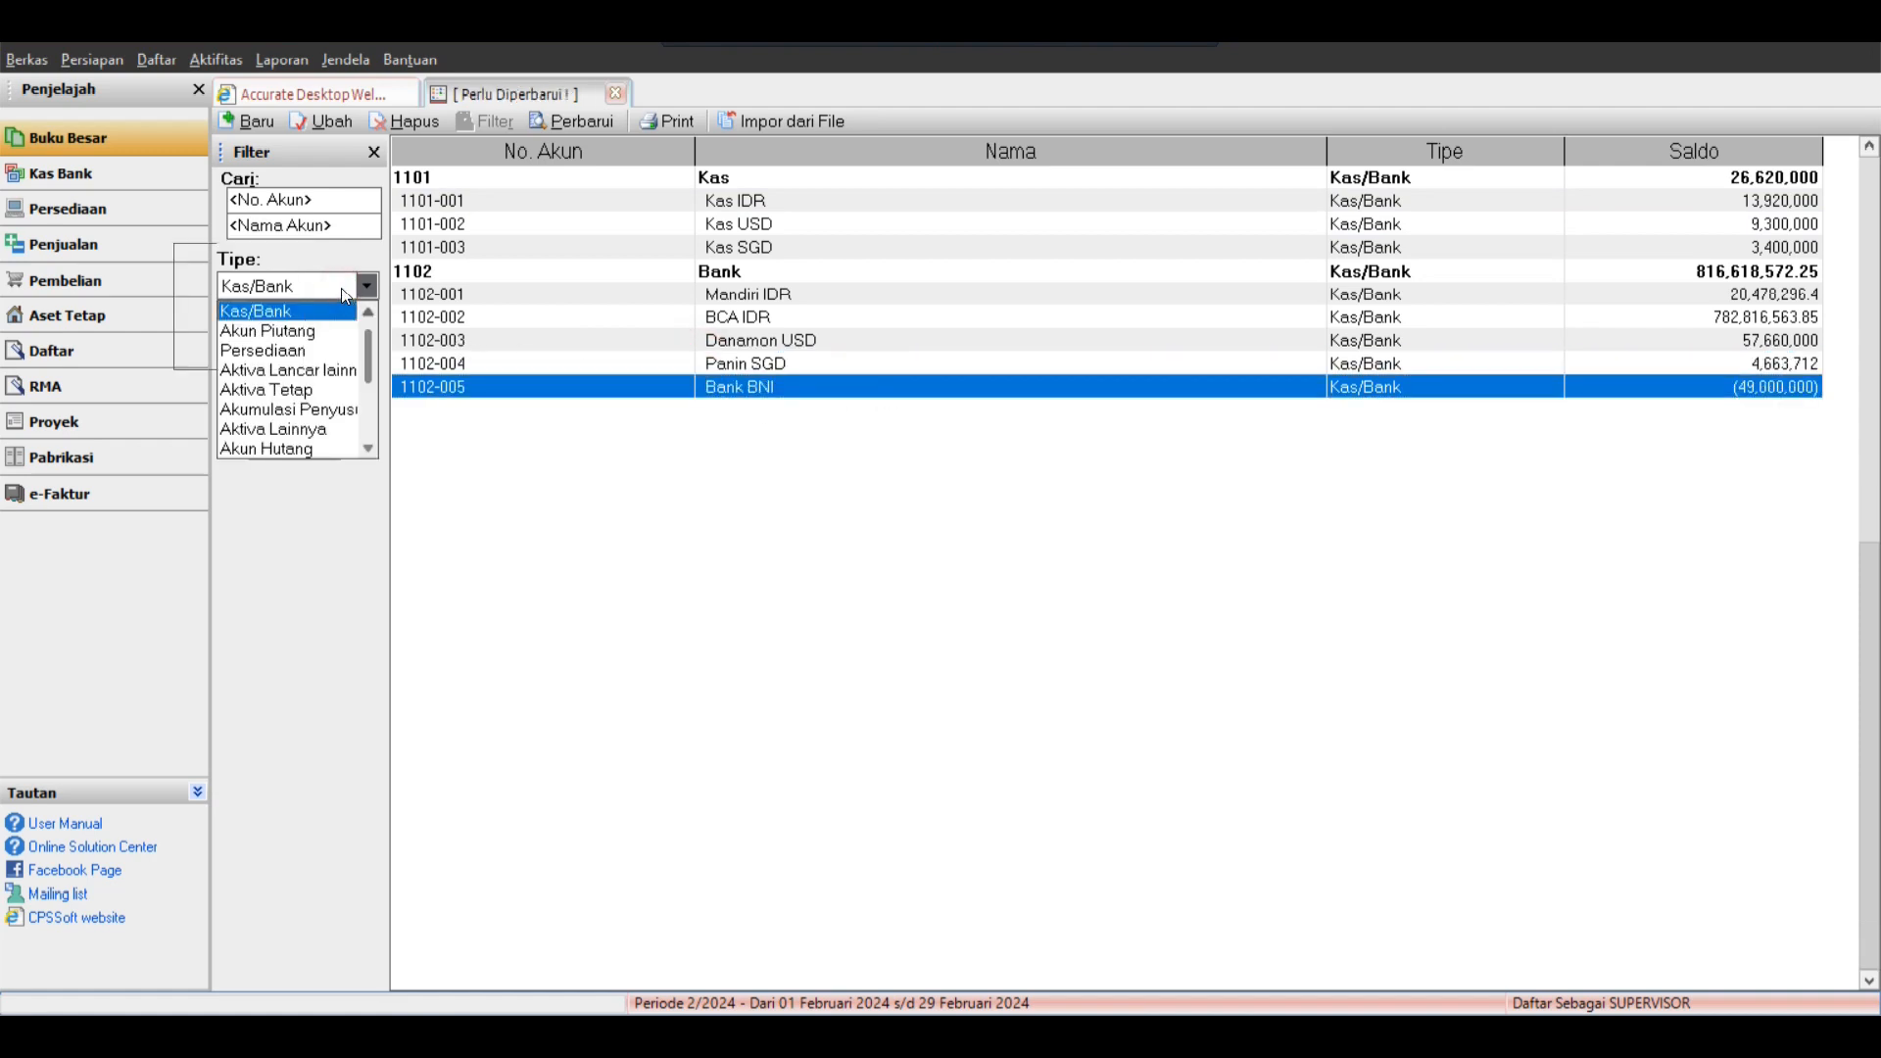
pyautogui.click(293, 369)
pyautogui.click(521, 380)
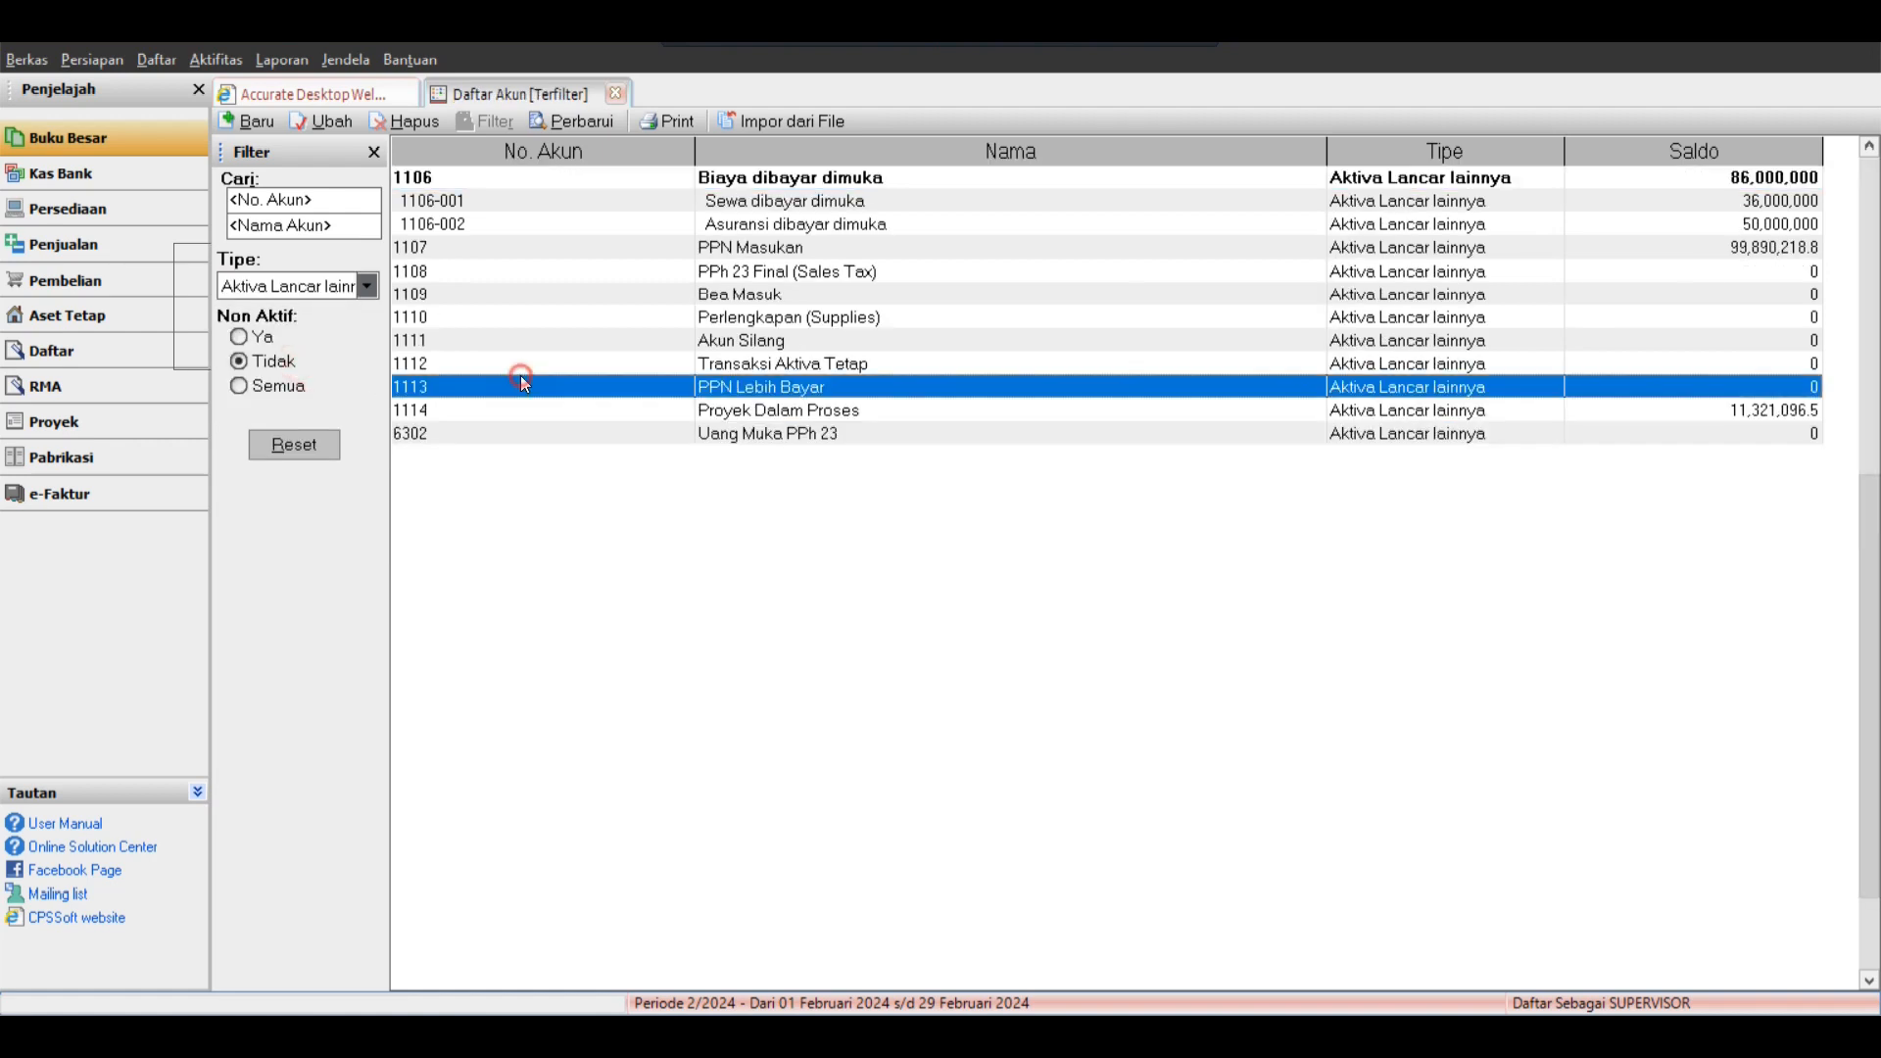
pyautogui.click(367, 285)
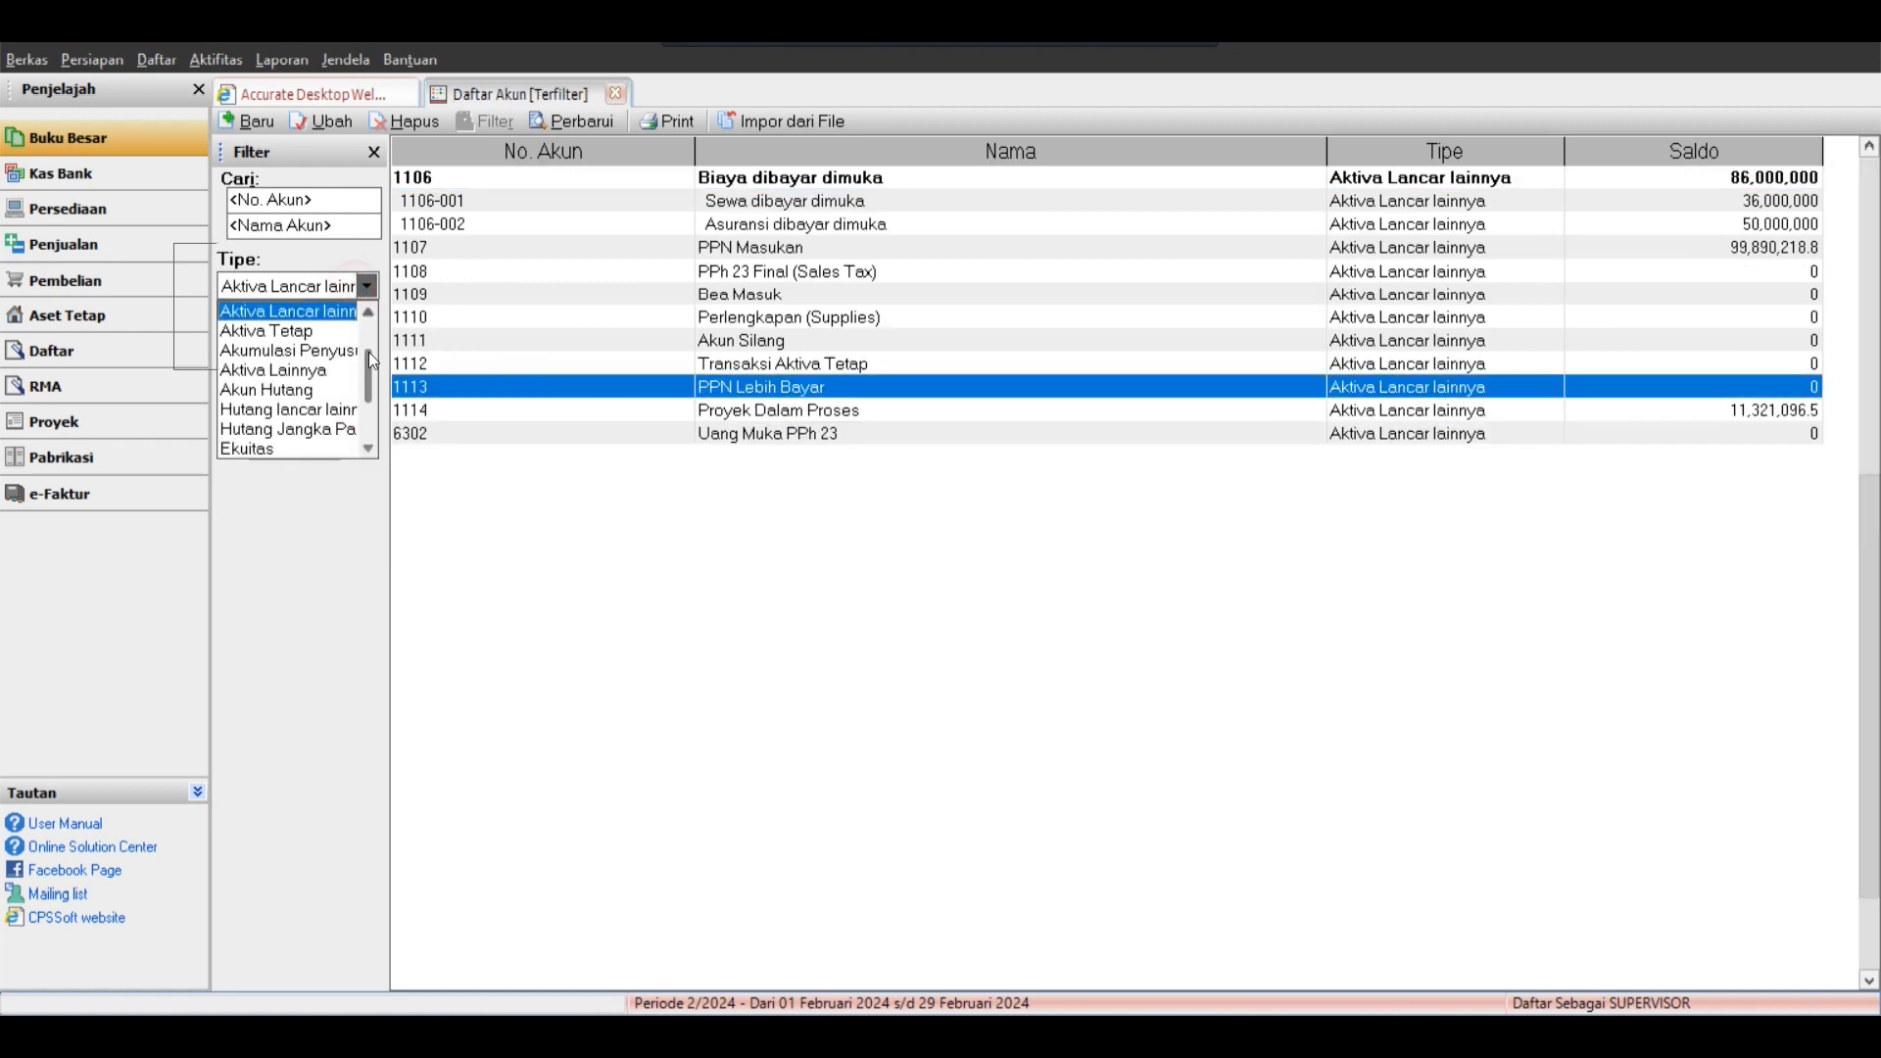
pyautogui.click(256, 330)
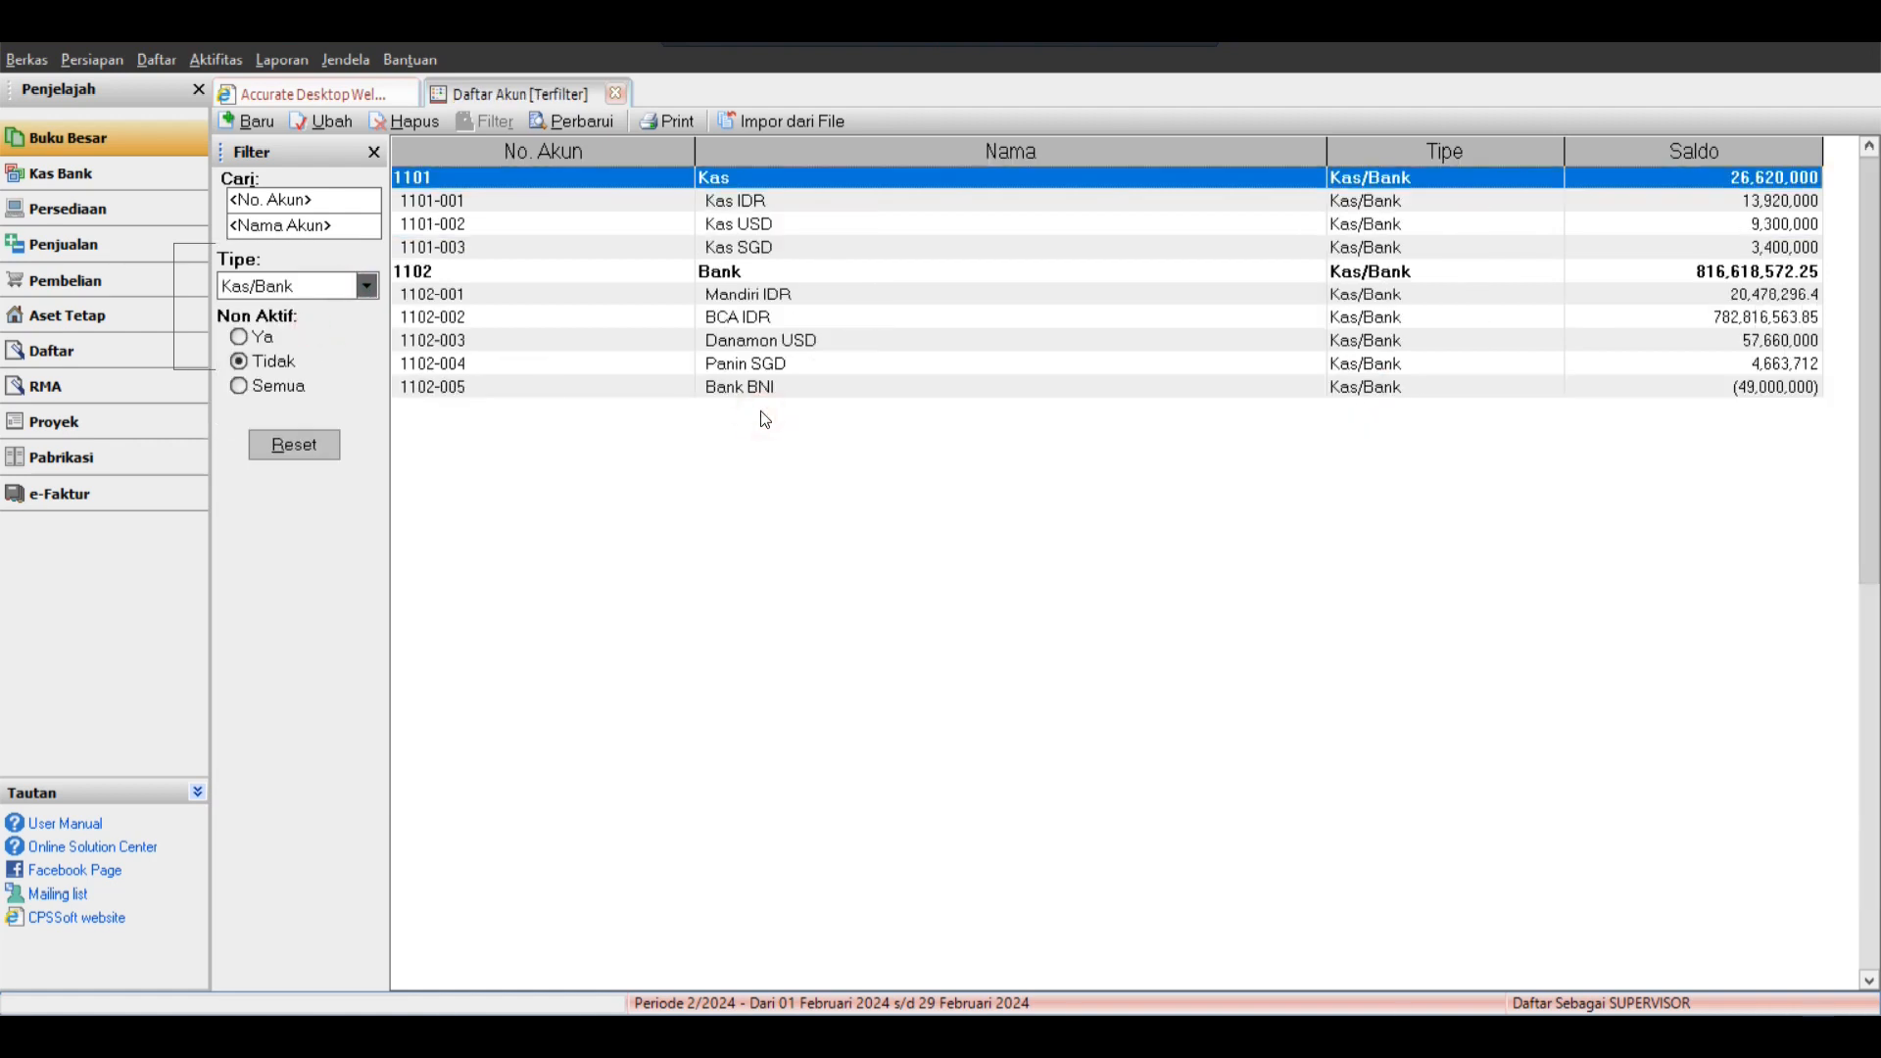
# Examine how the Kas and Bank parent accounts and their sub-accounts are numbered and grouped.
pyautogui.click(769, 388)
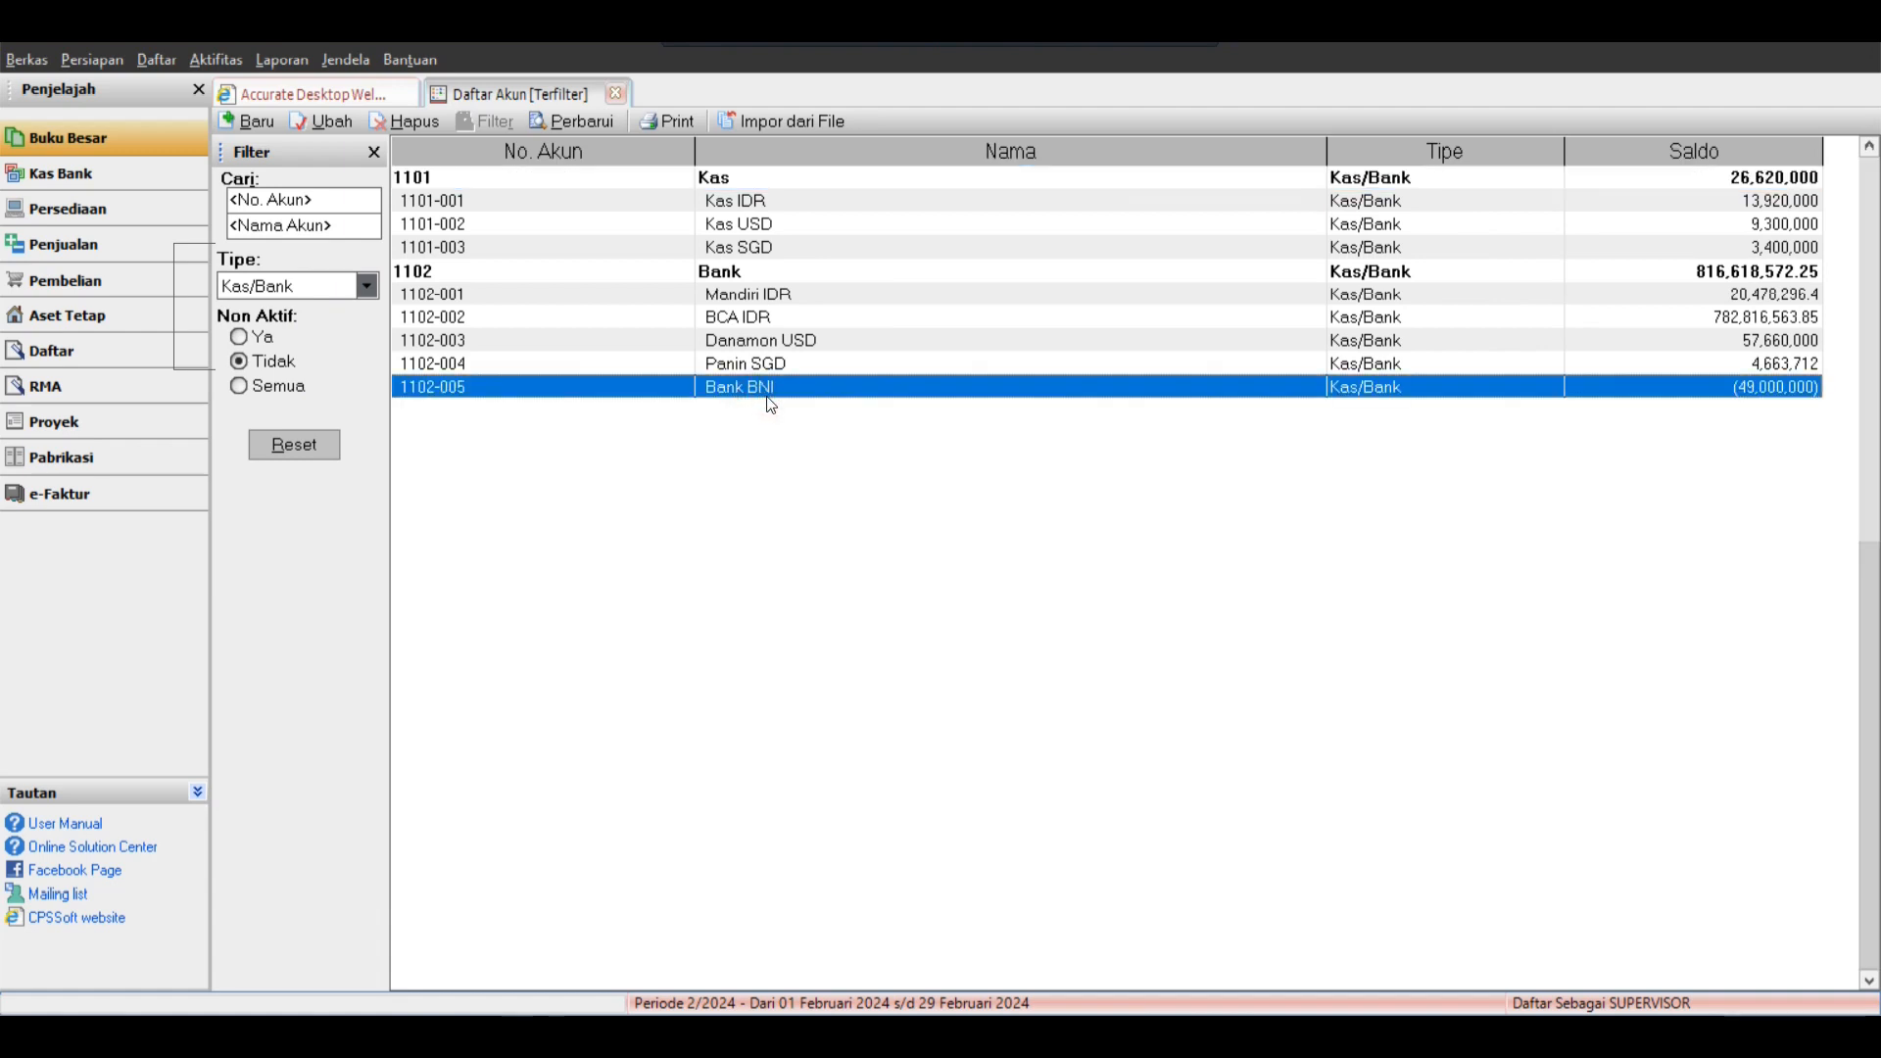
pyautogui.click(749, 276)
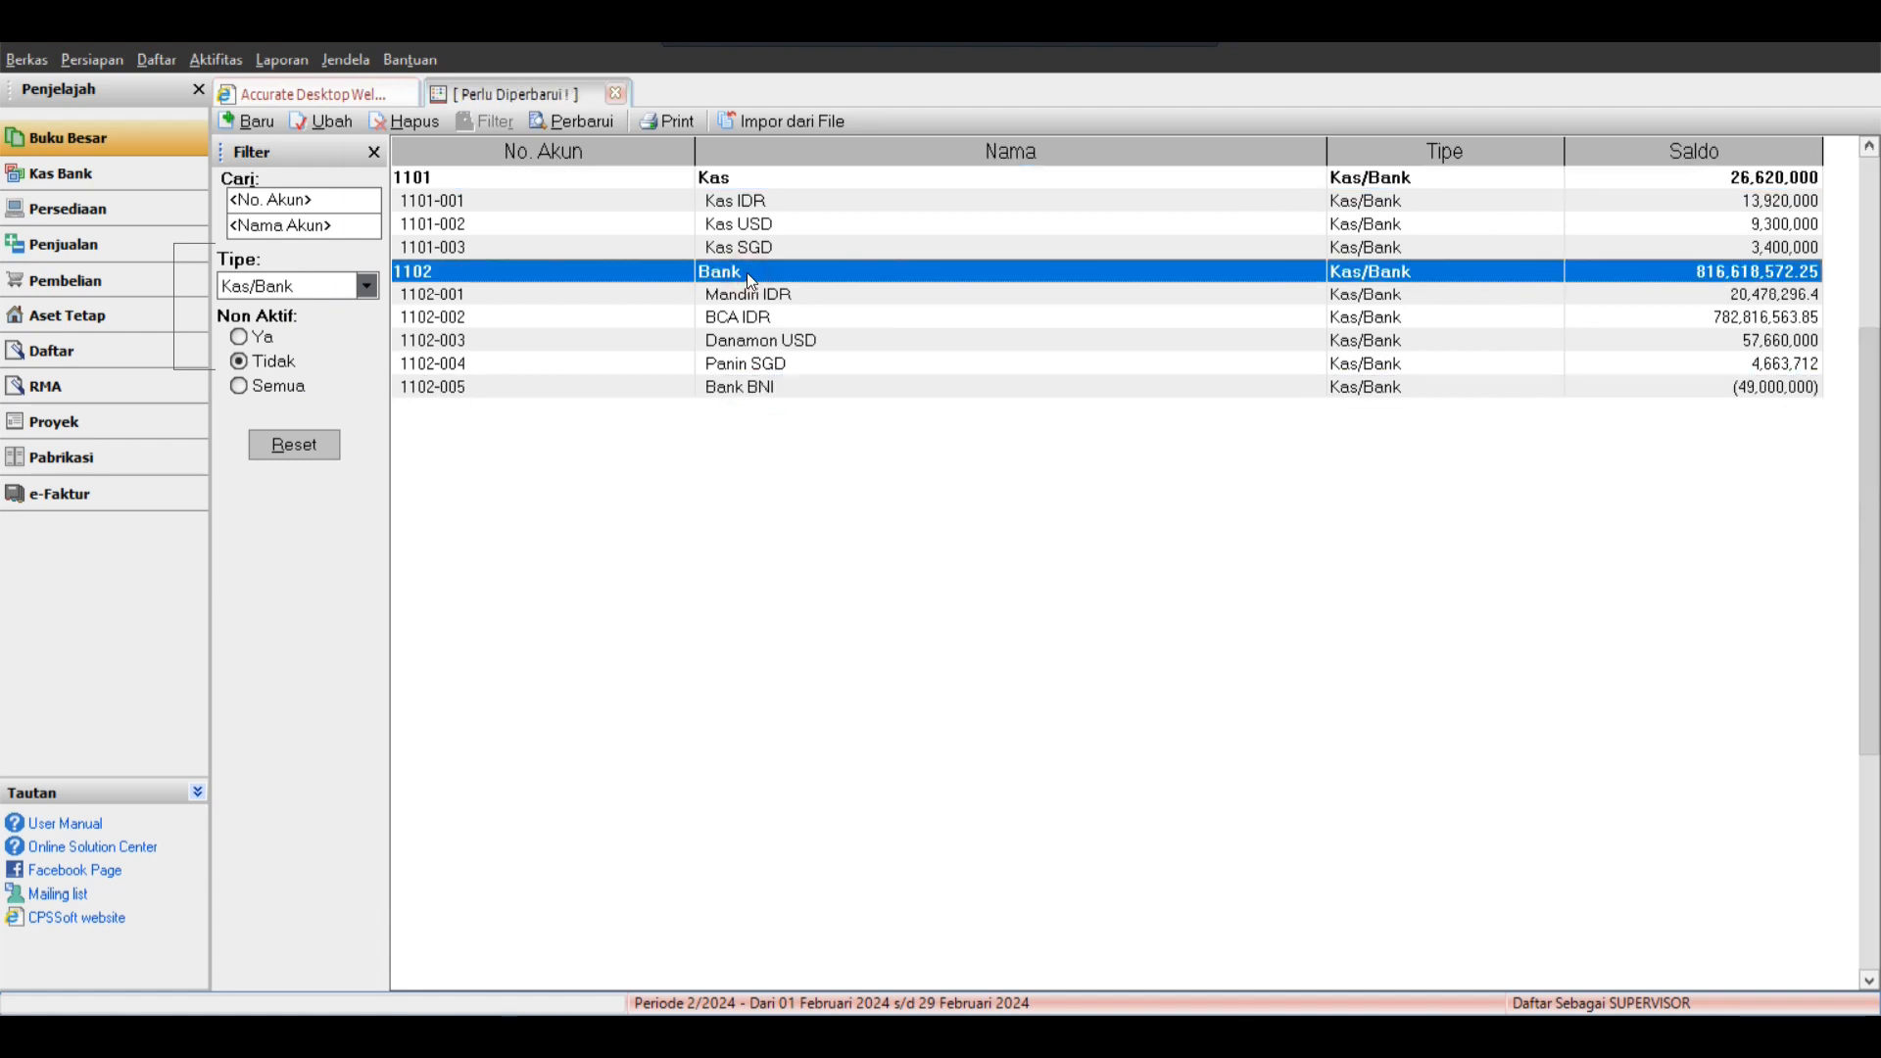
pyautogui.click(698, 314)
pyautogui.click(711, 363)
pyautogui.click(735, 387)
pyautogui.click(730, 271)
pyautogui.click(762, 298)
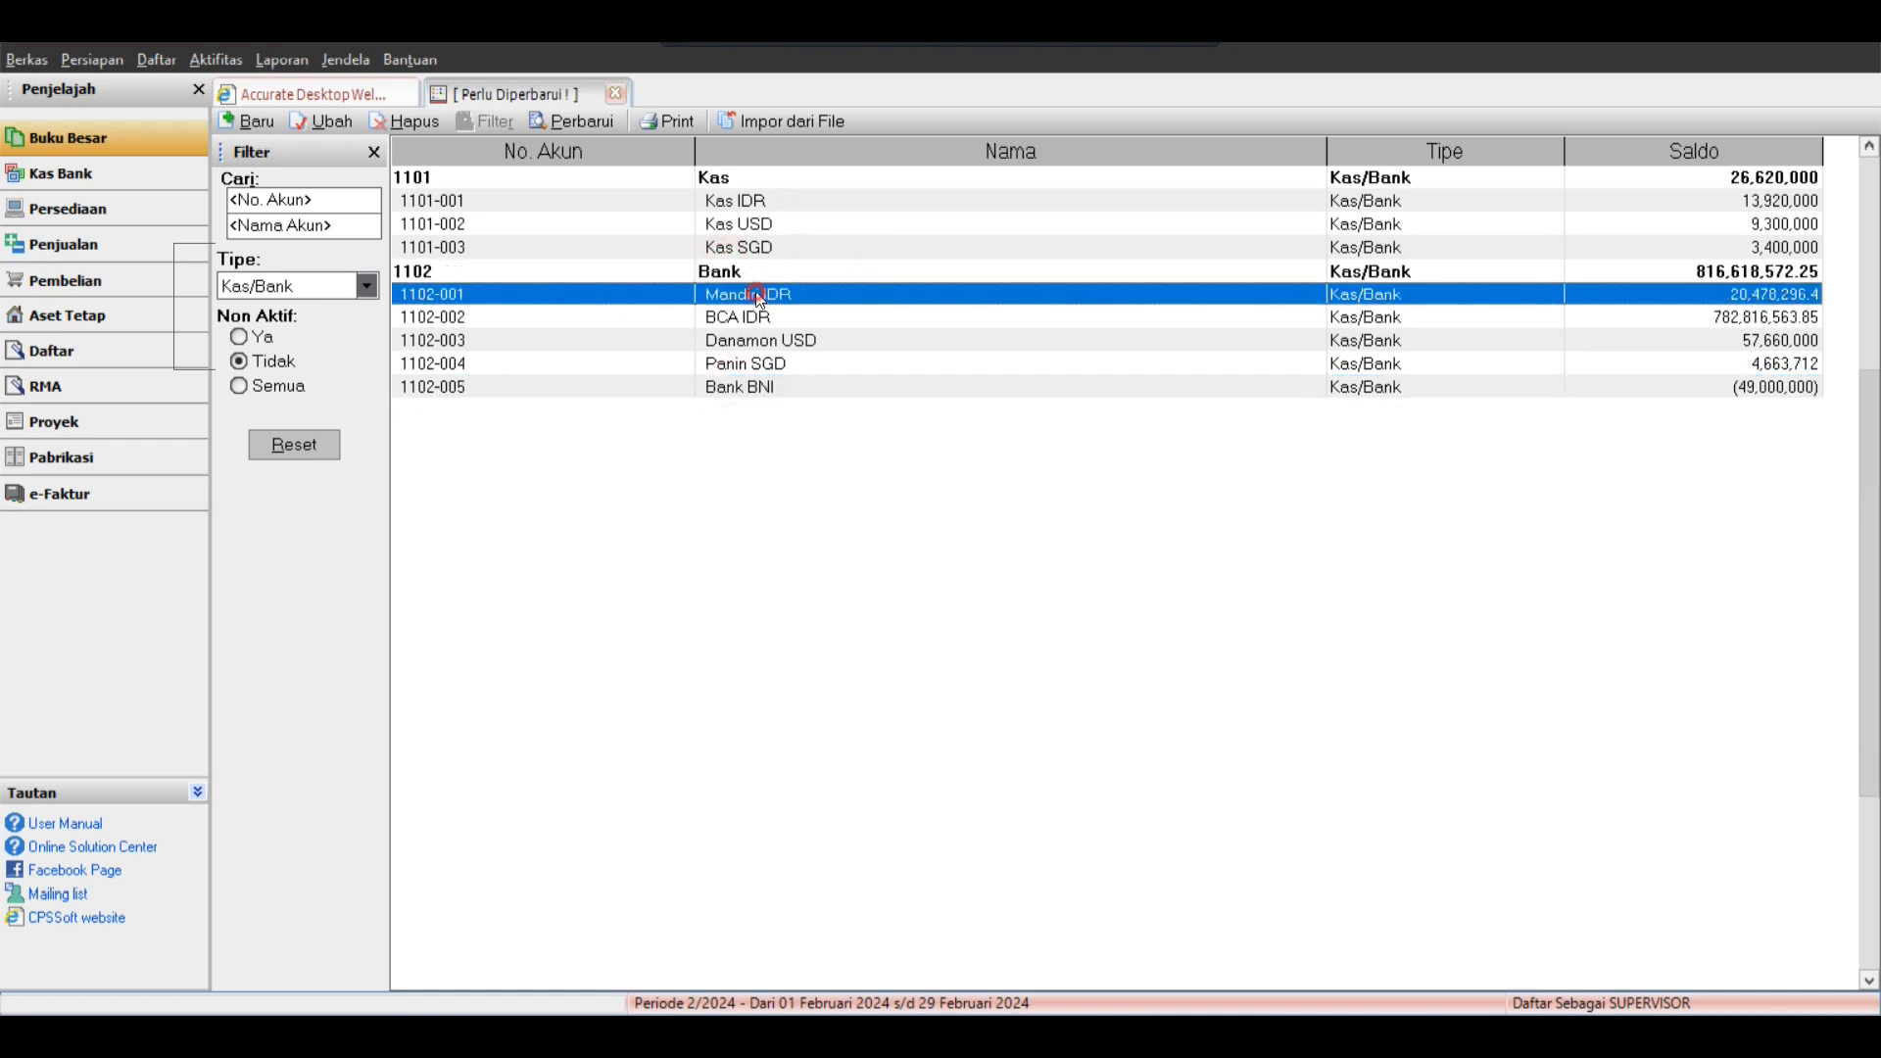
pyautogui.click(777, 339)
pyautogui.click(757, 387)
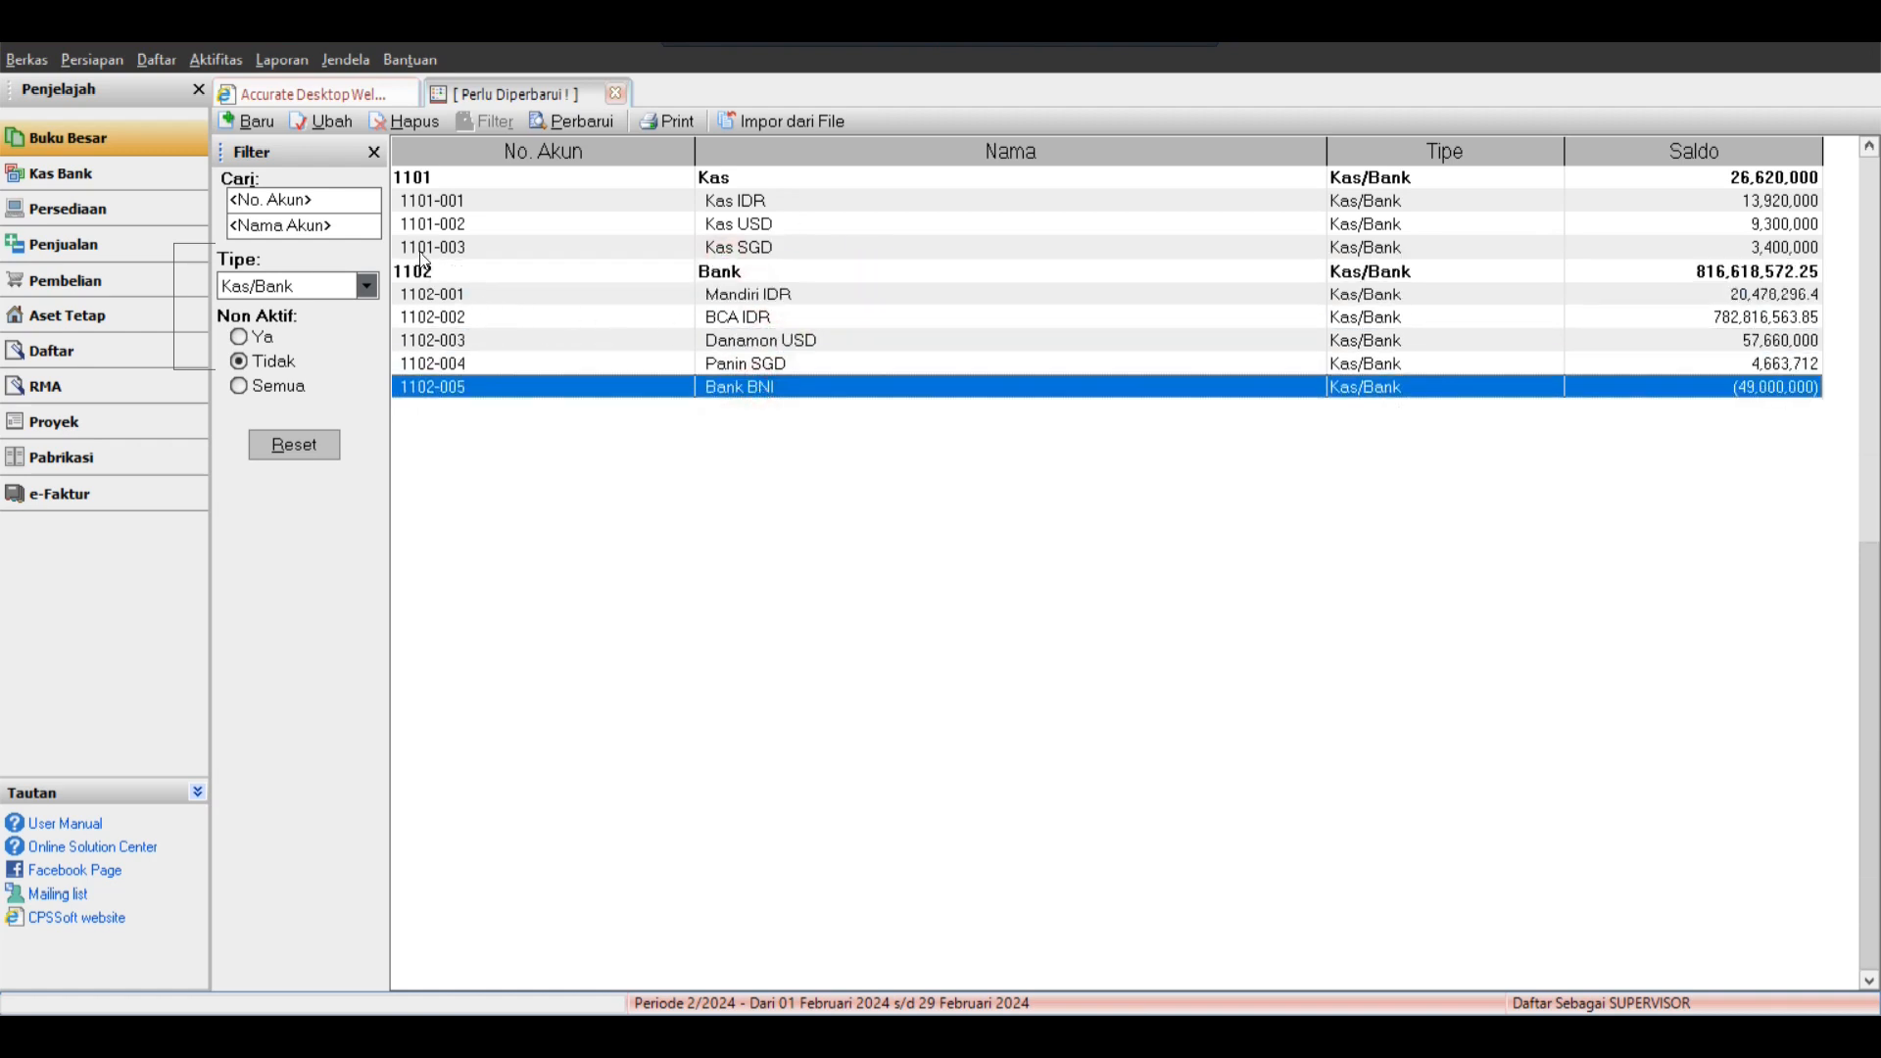
pyautogui.click(421, 181)
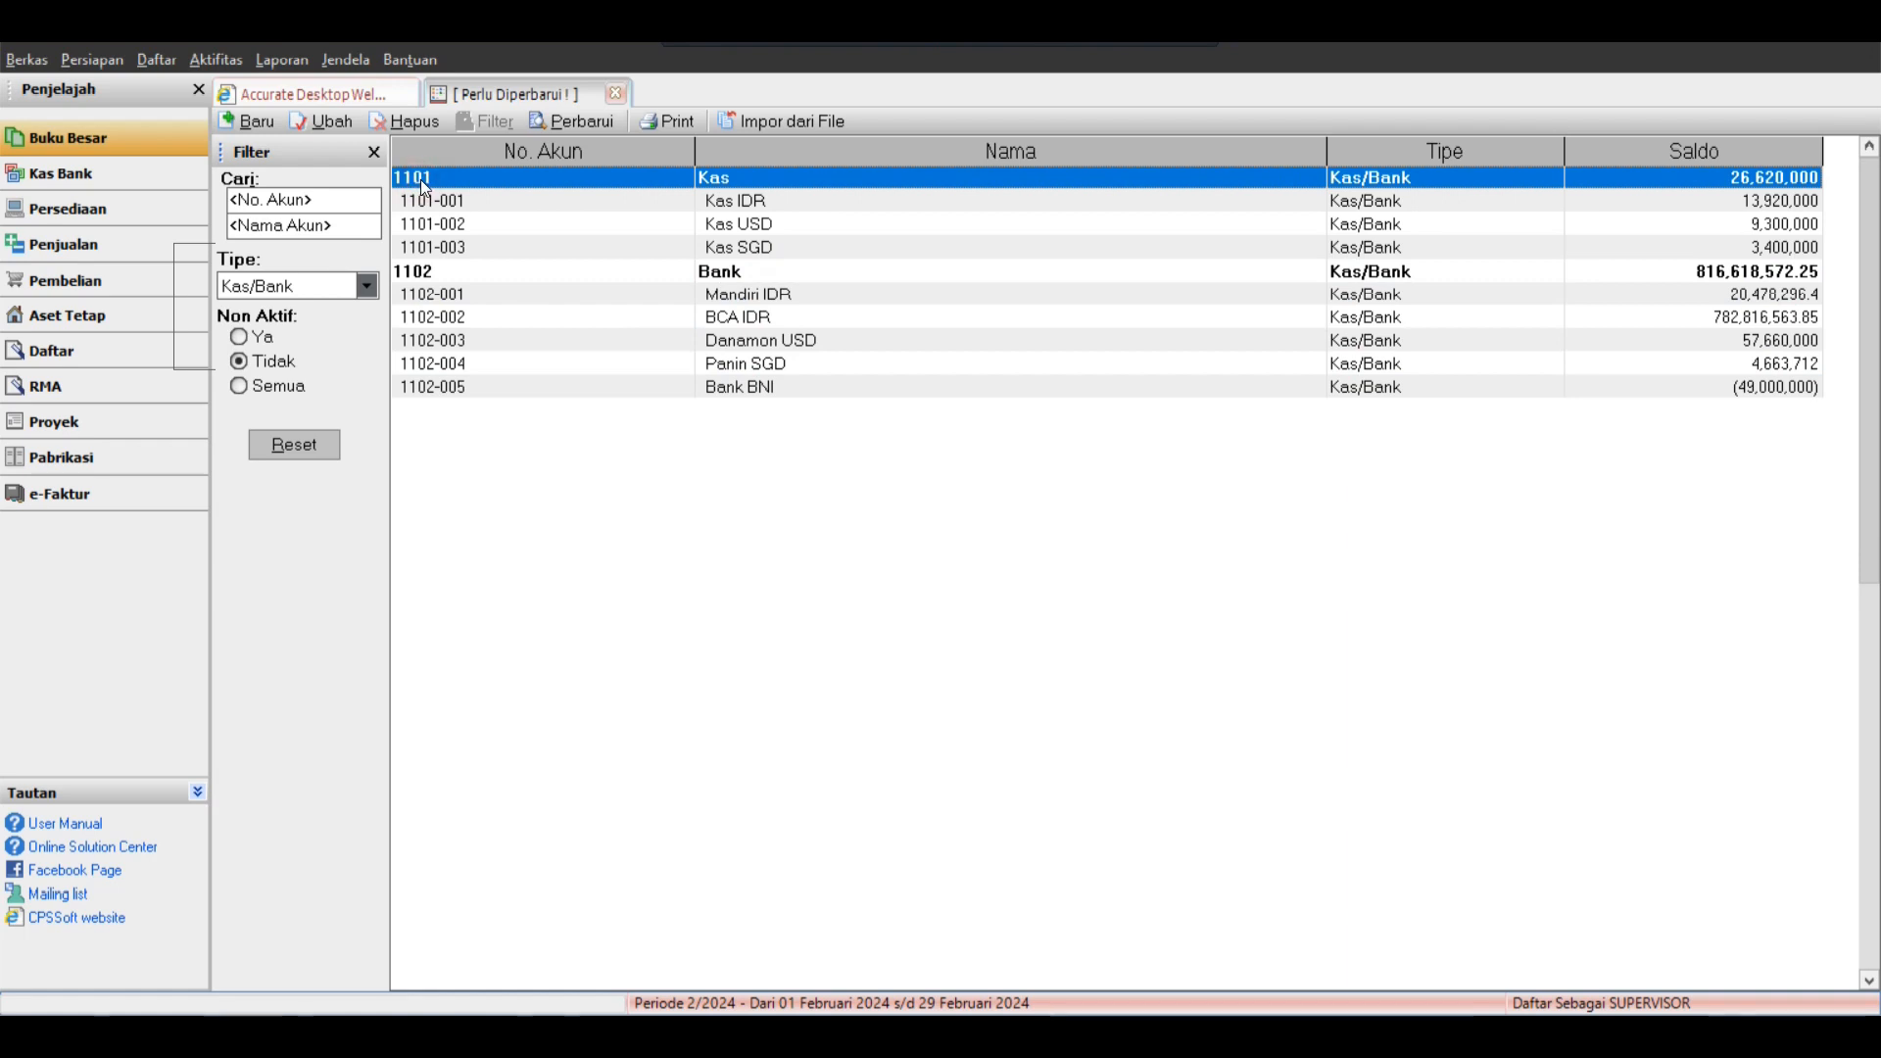
pyautogui.click(433, 272)
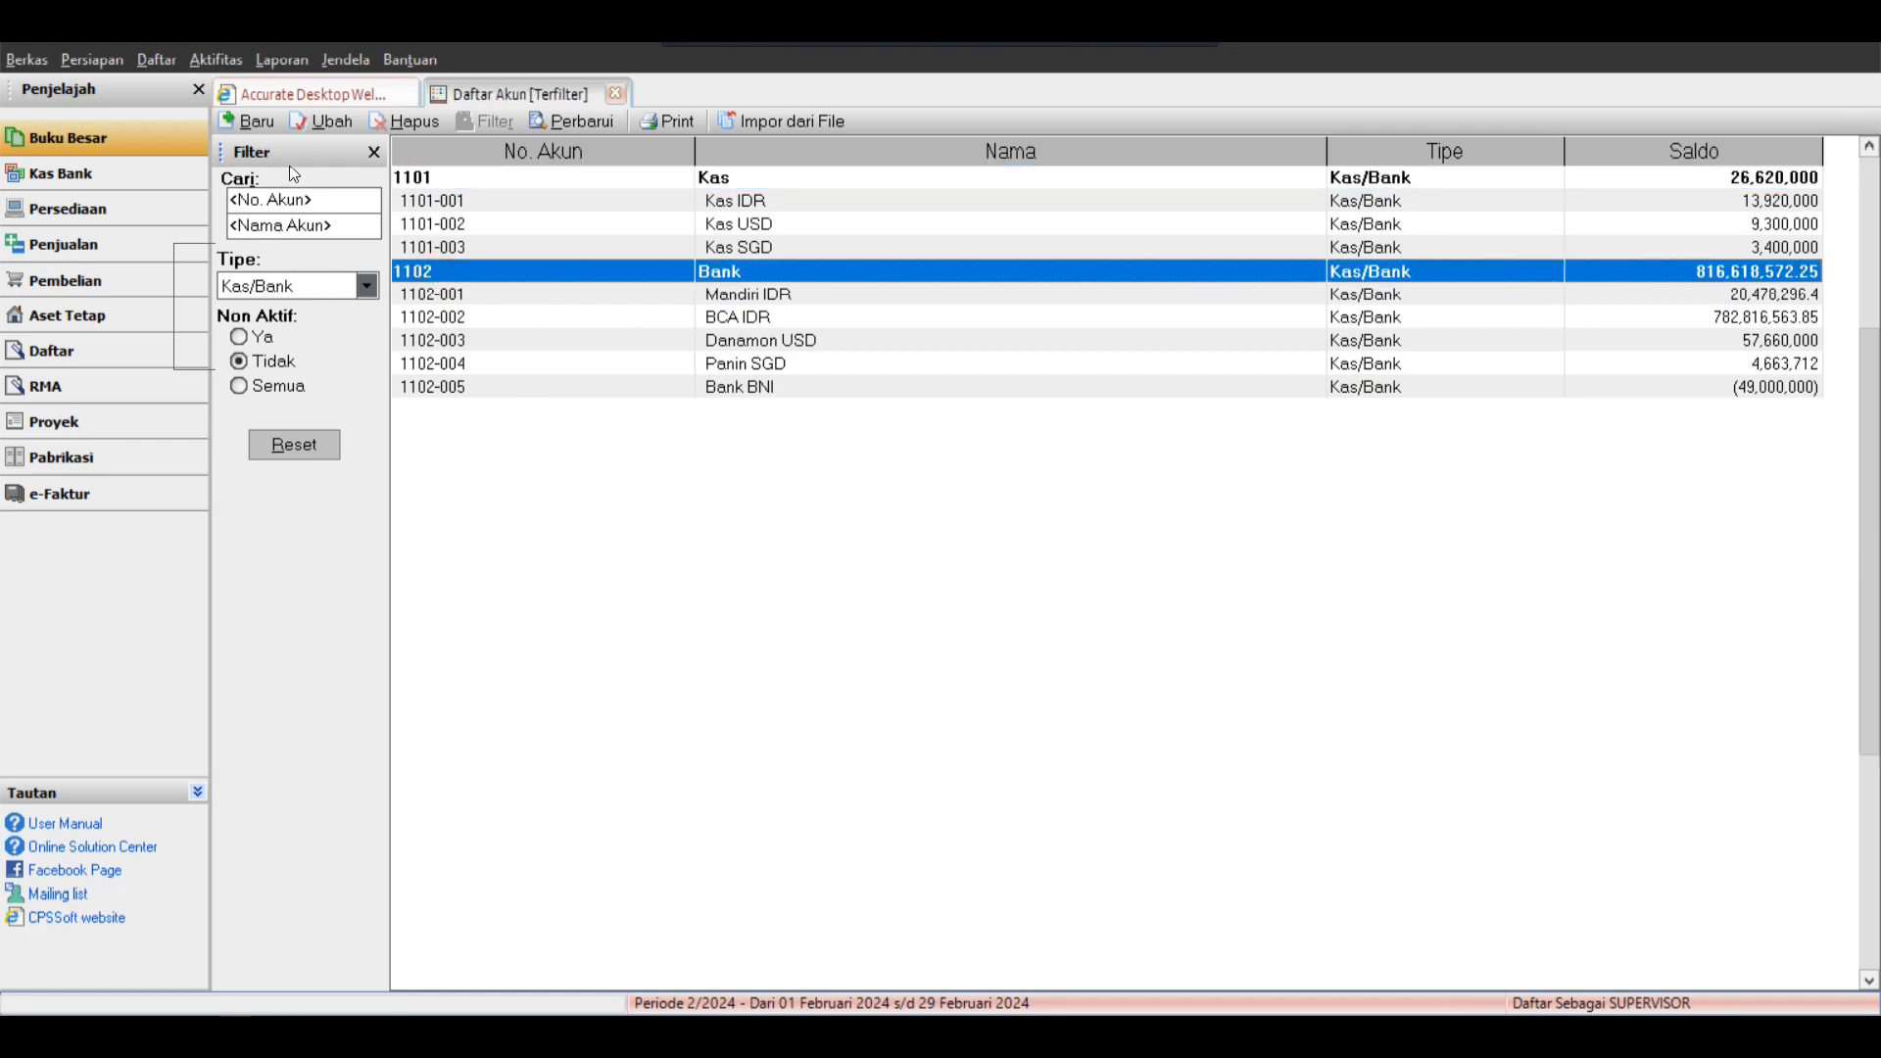
# Start a new account with number 1103 and try to set its type to Kas/Bank.
pyautogui.click(250, 121)
pyautogui.click(473, 212)
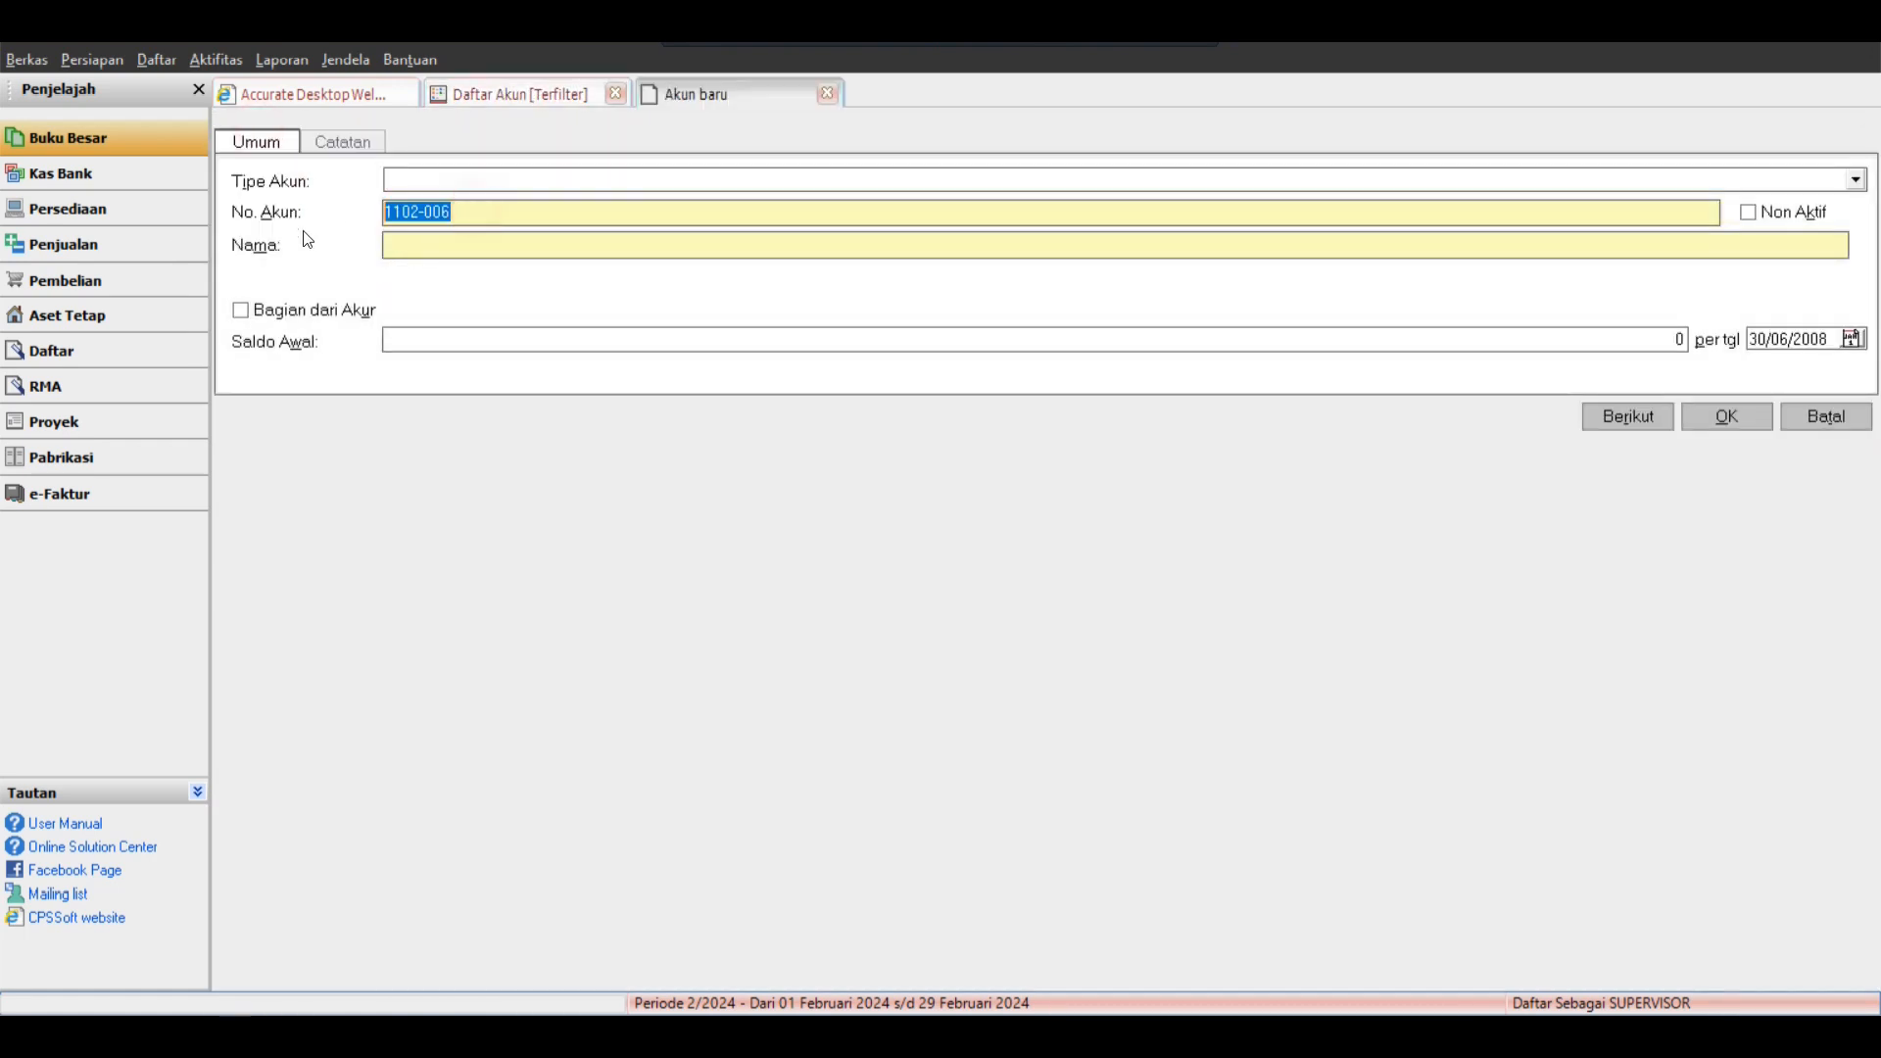
pyautogui.write('1103')
pyautogui.click(449, 180)
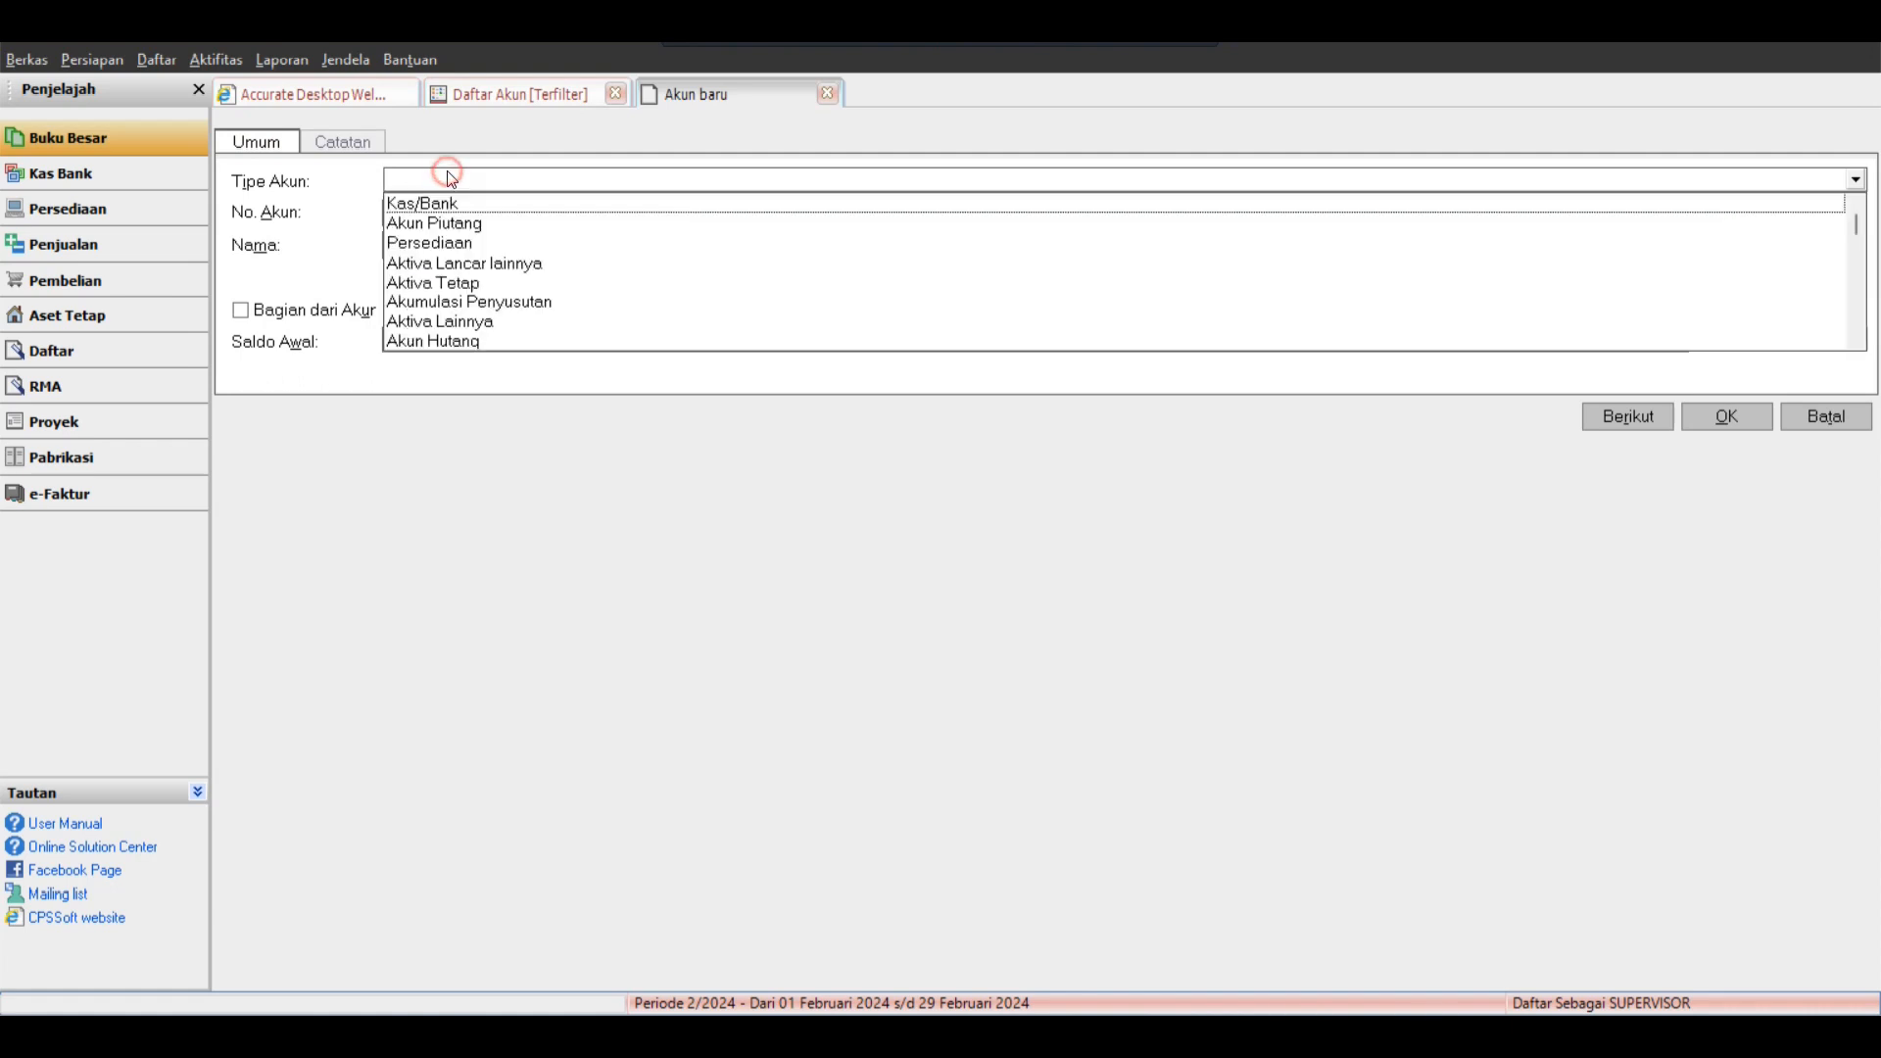
pyautogui.click(453, 194)
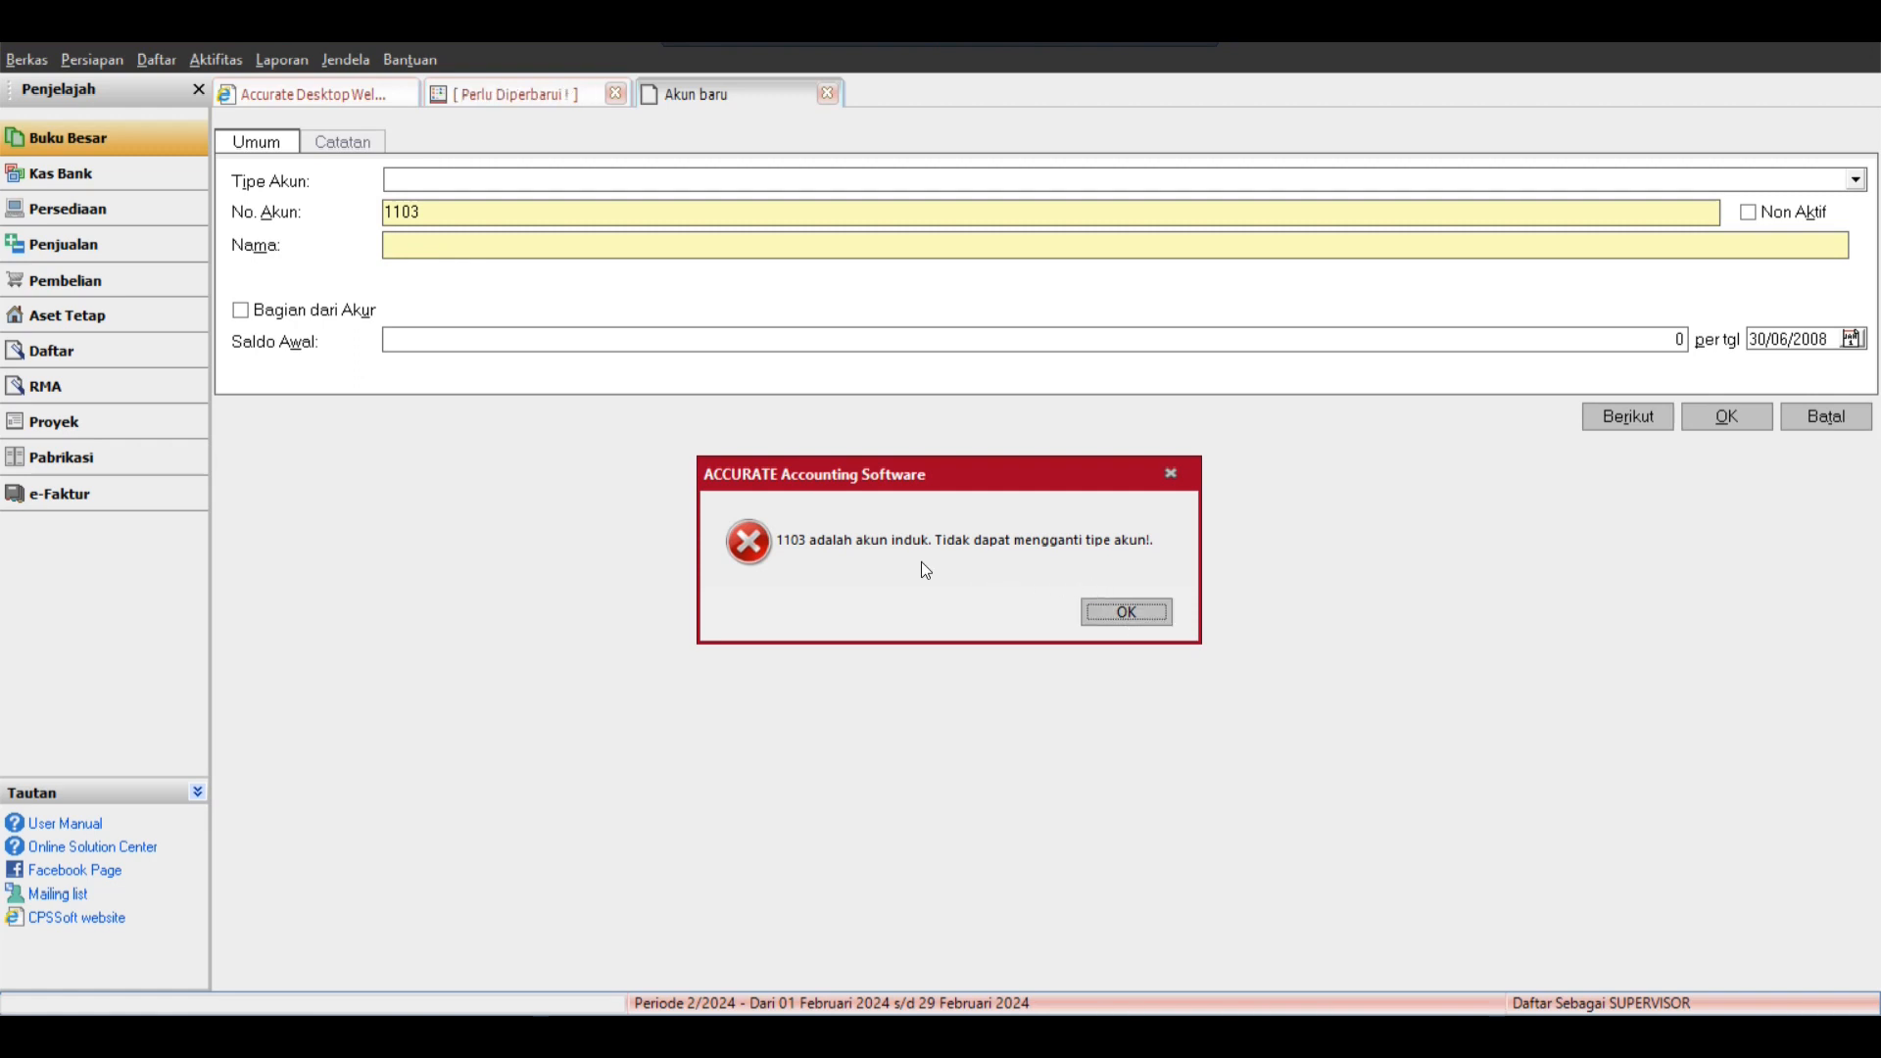
pyautogui.click(1110, 612)
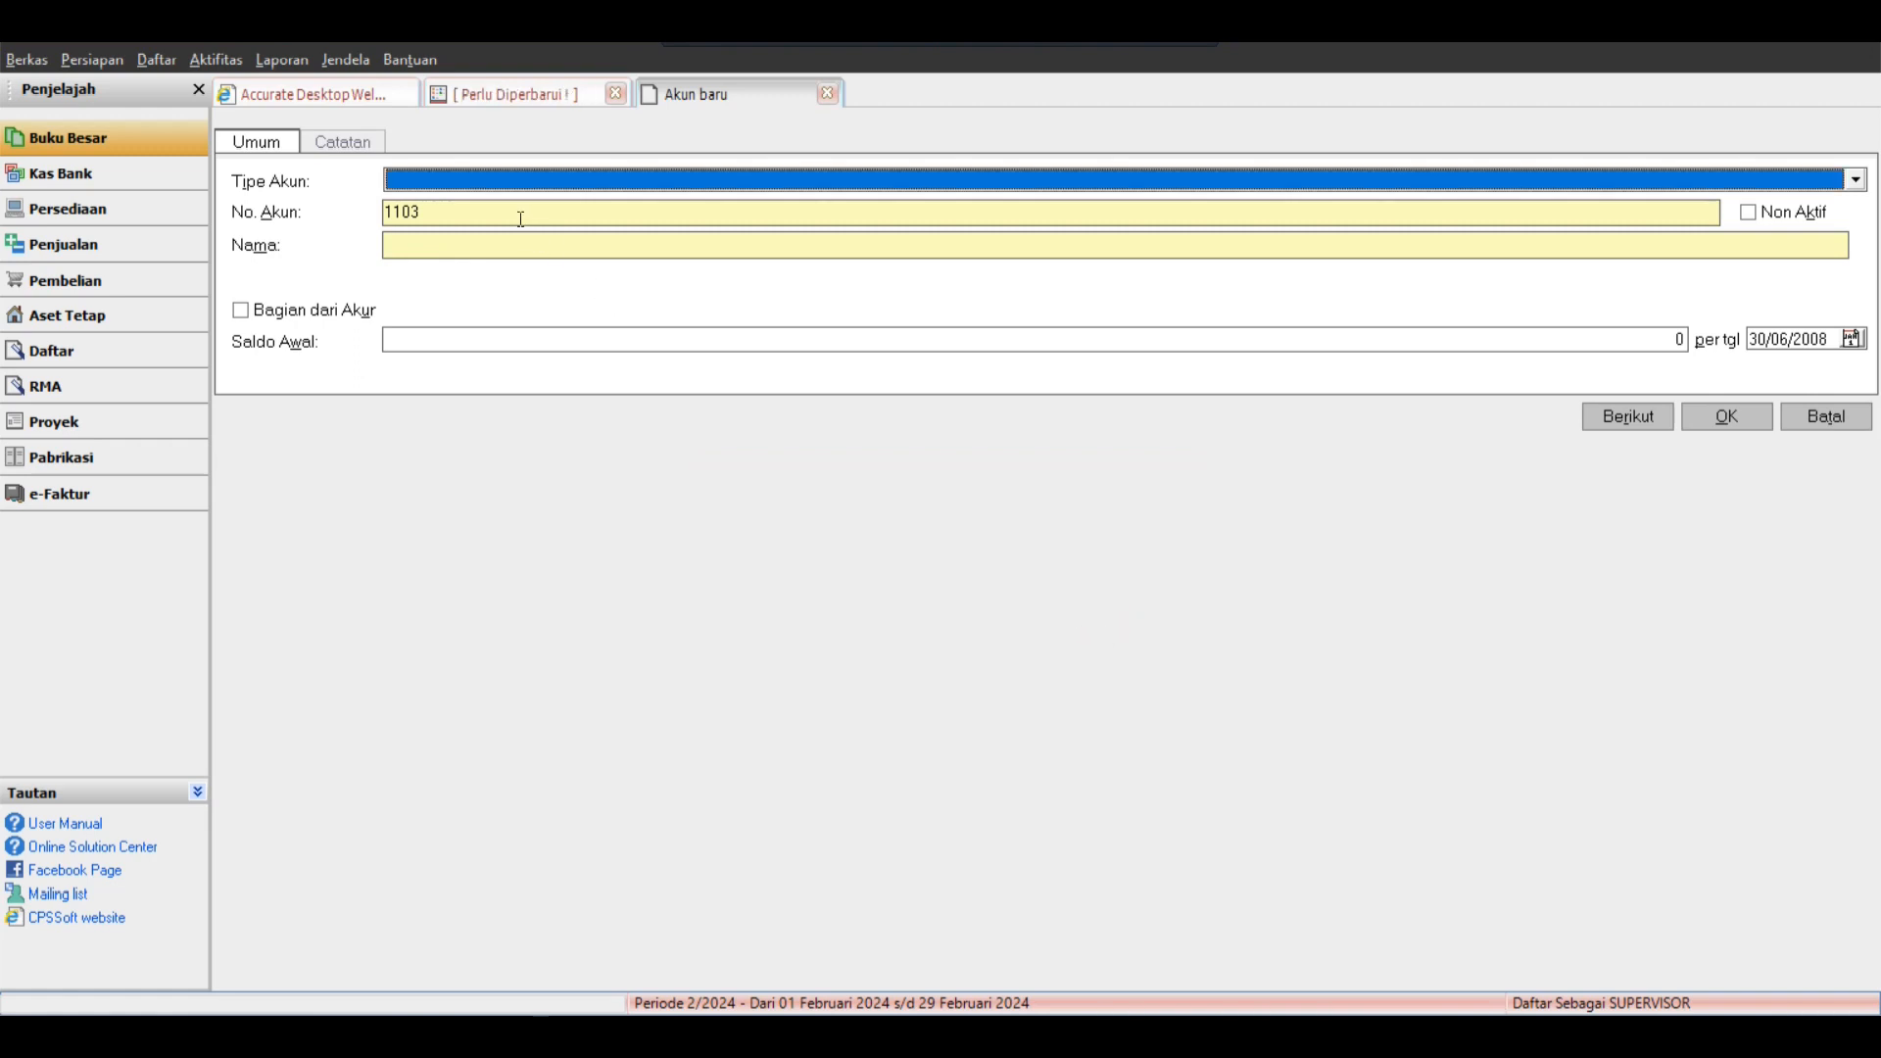
# Change the new account's number to 1103B, set its type to Kas/Bank, name it Cash Advance, and save it to continue with another account.
pyautogui.click(500, 94)
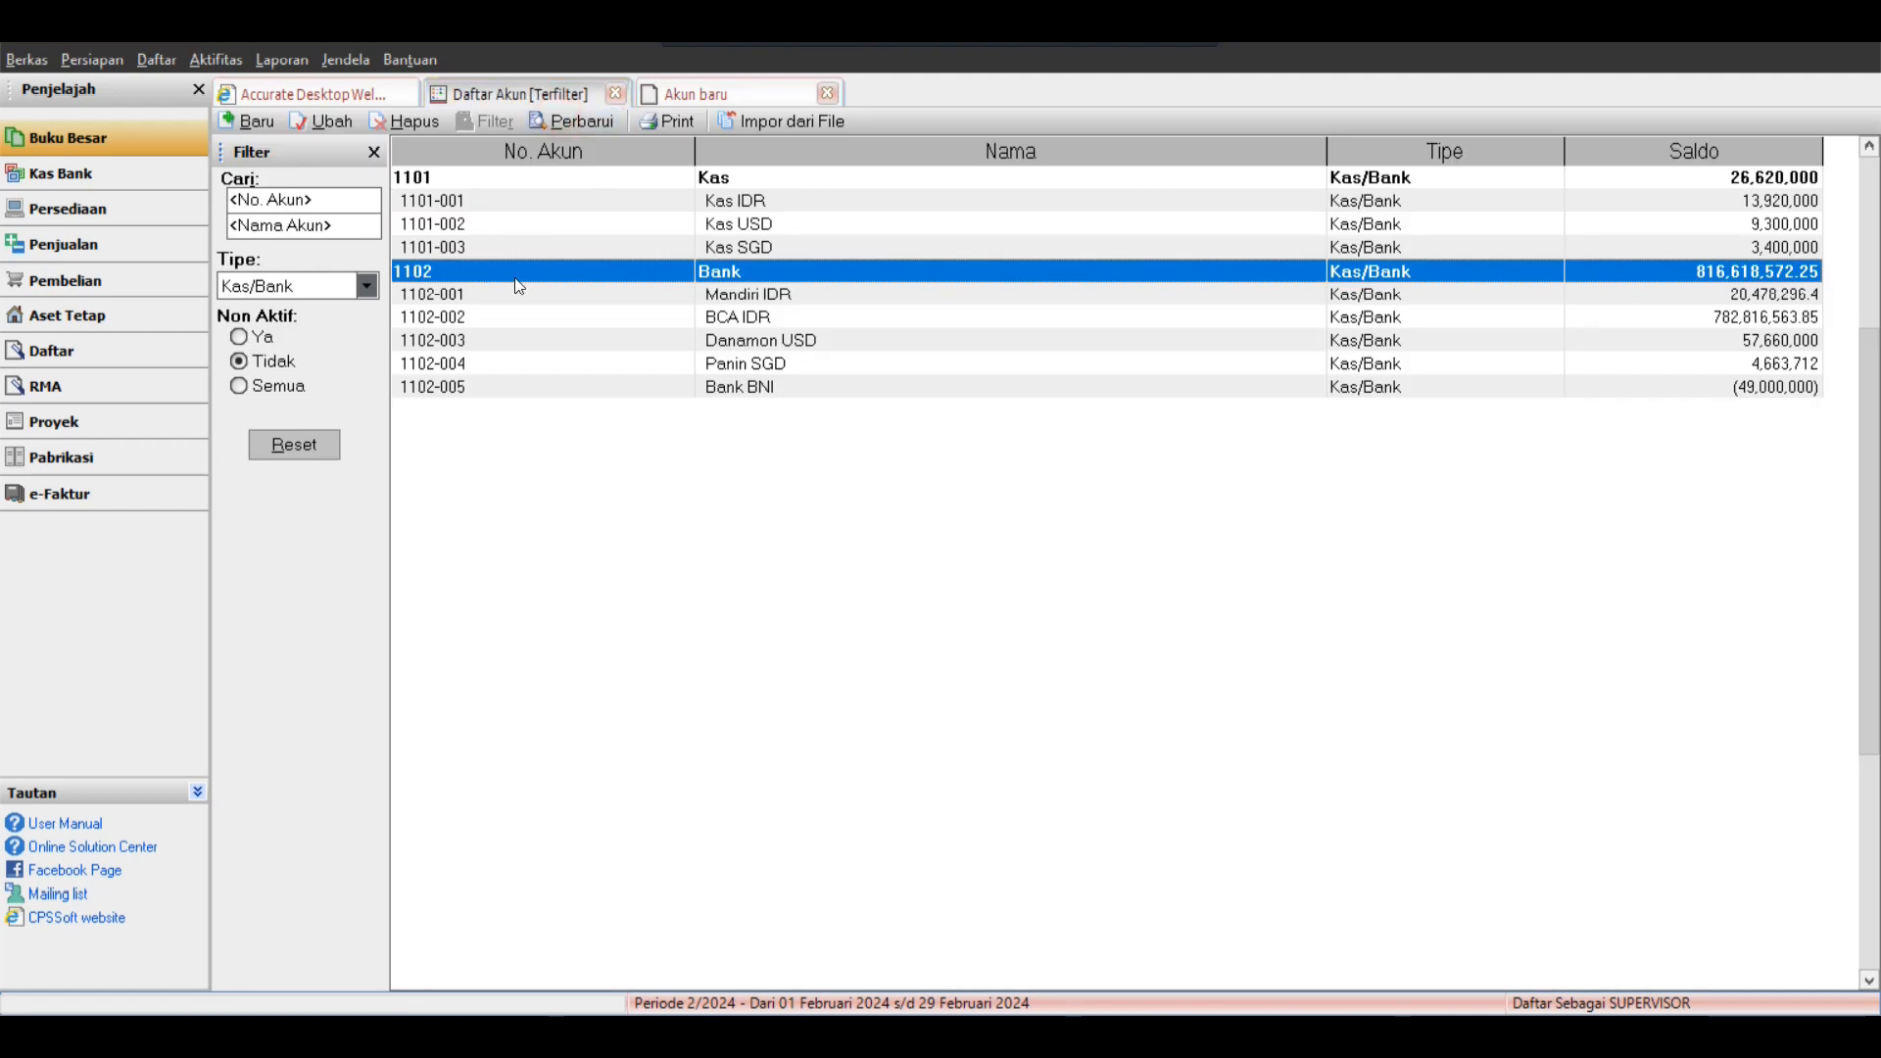
pyautogui.click(740, 100)
pyautogui.click(451, 211)
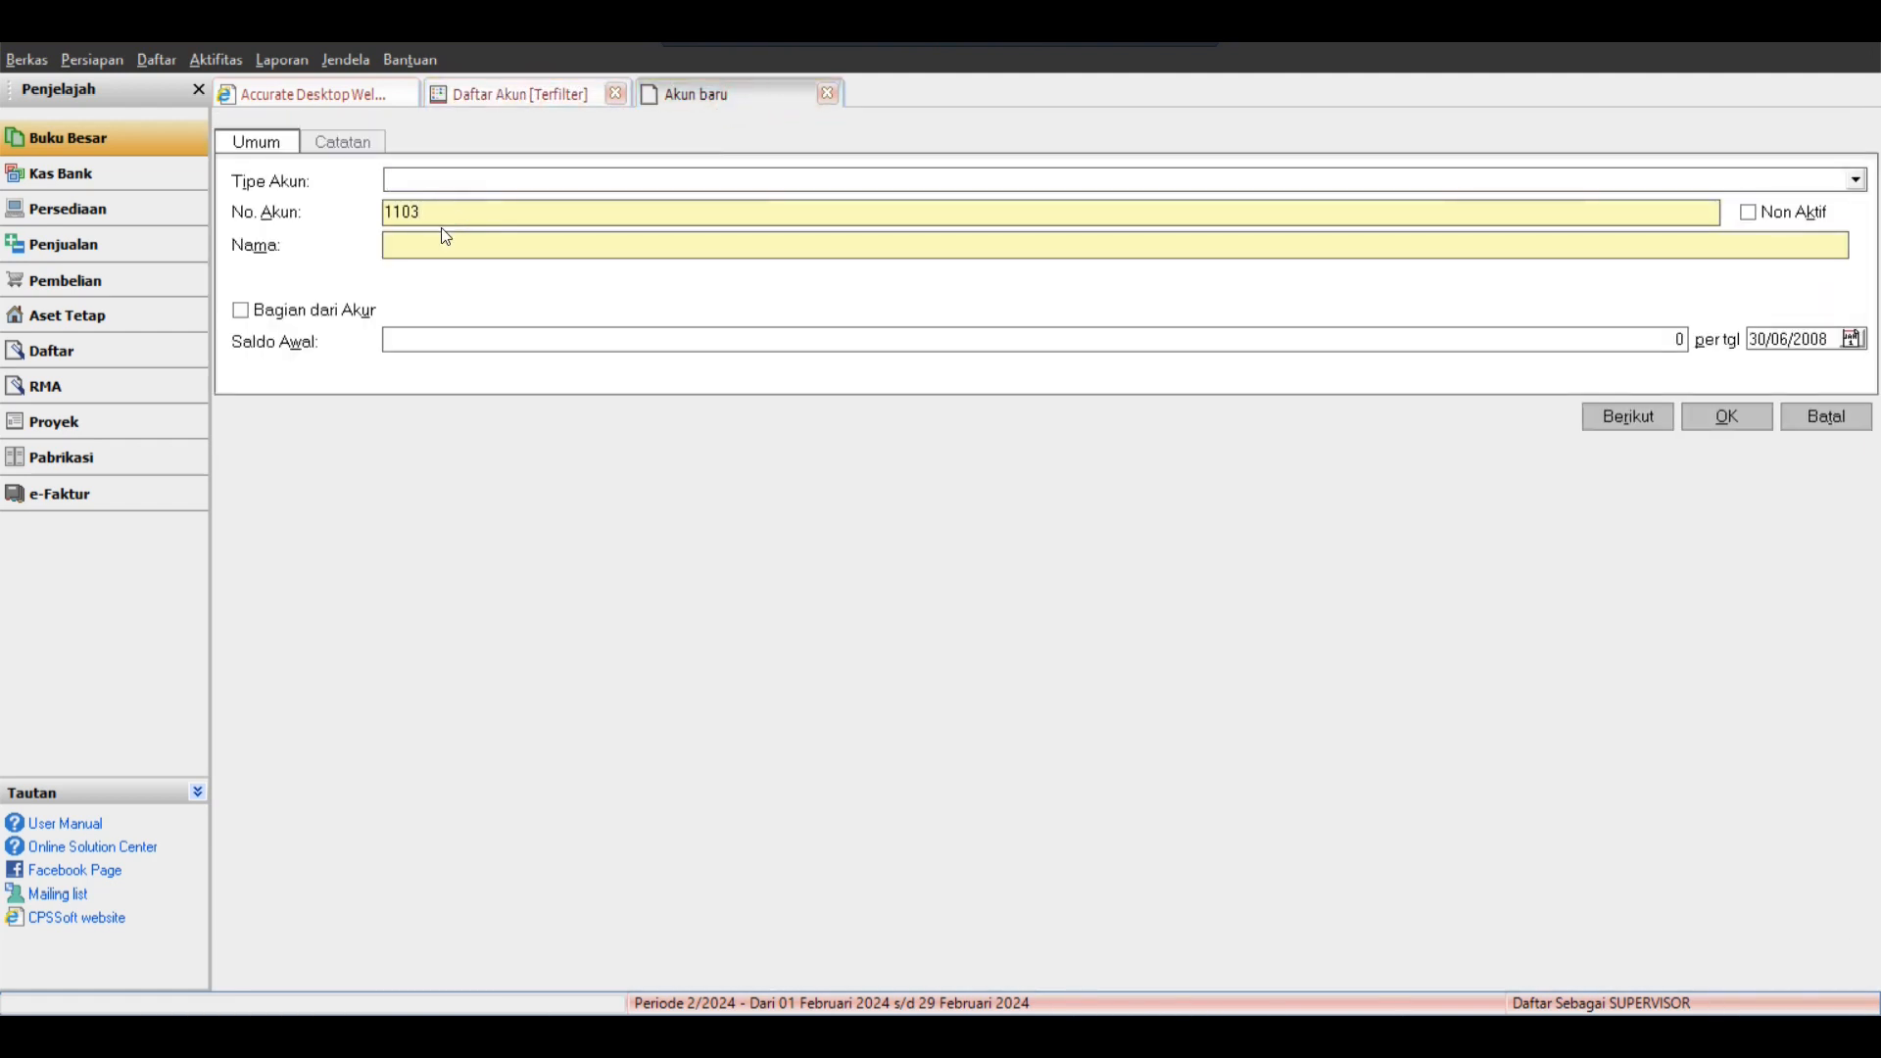
pyautogui.write('B')
pyautogui.click(466, 179)
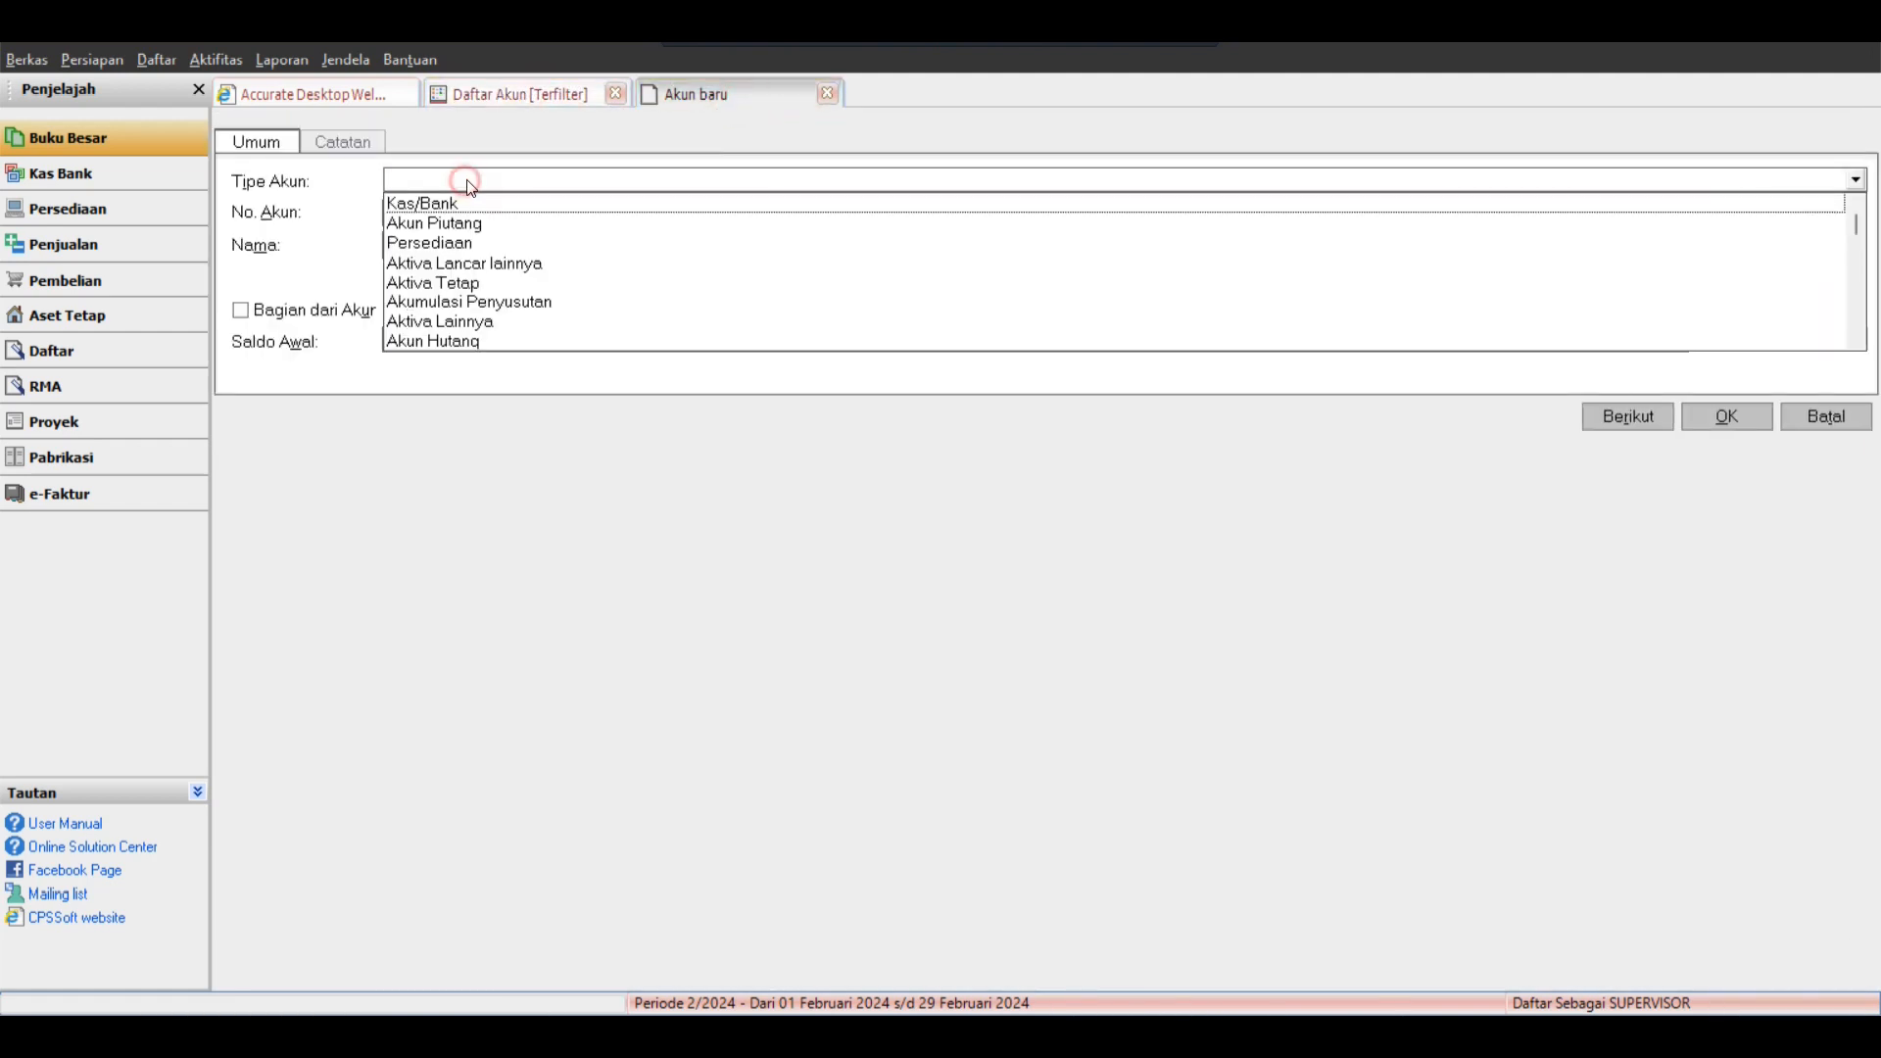
pyautogui.click(468, 201)
pyautogui.click(474, 245)
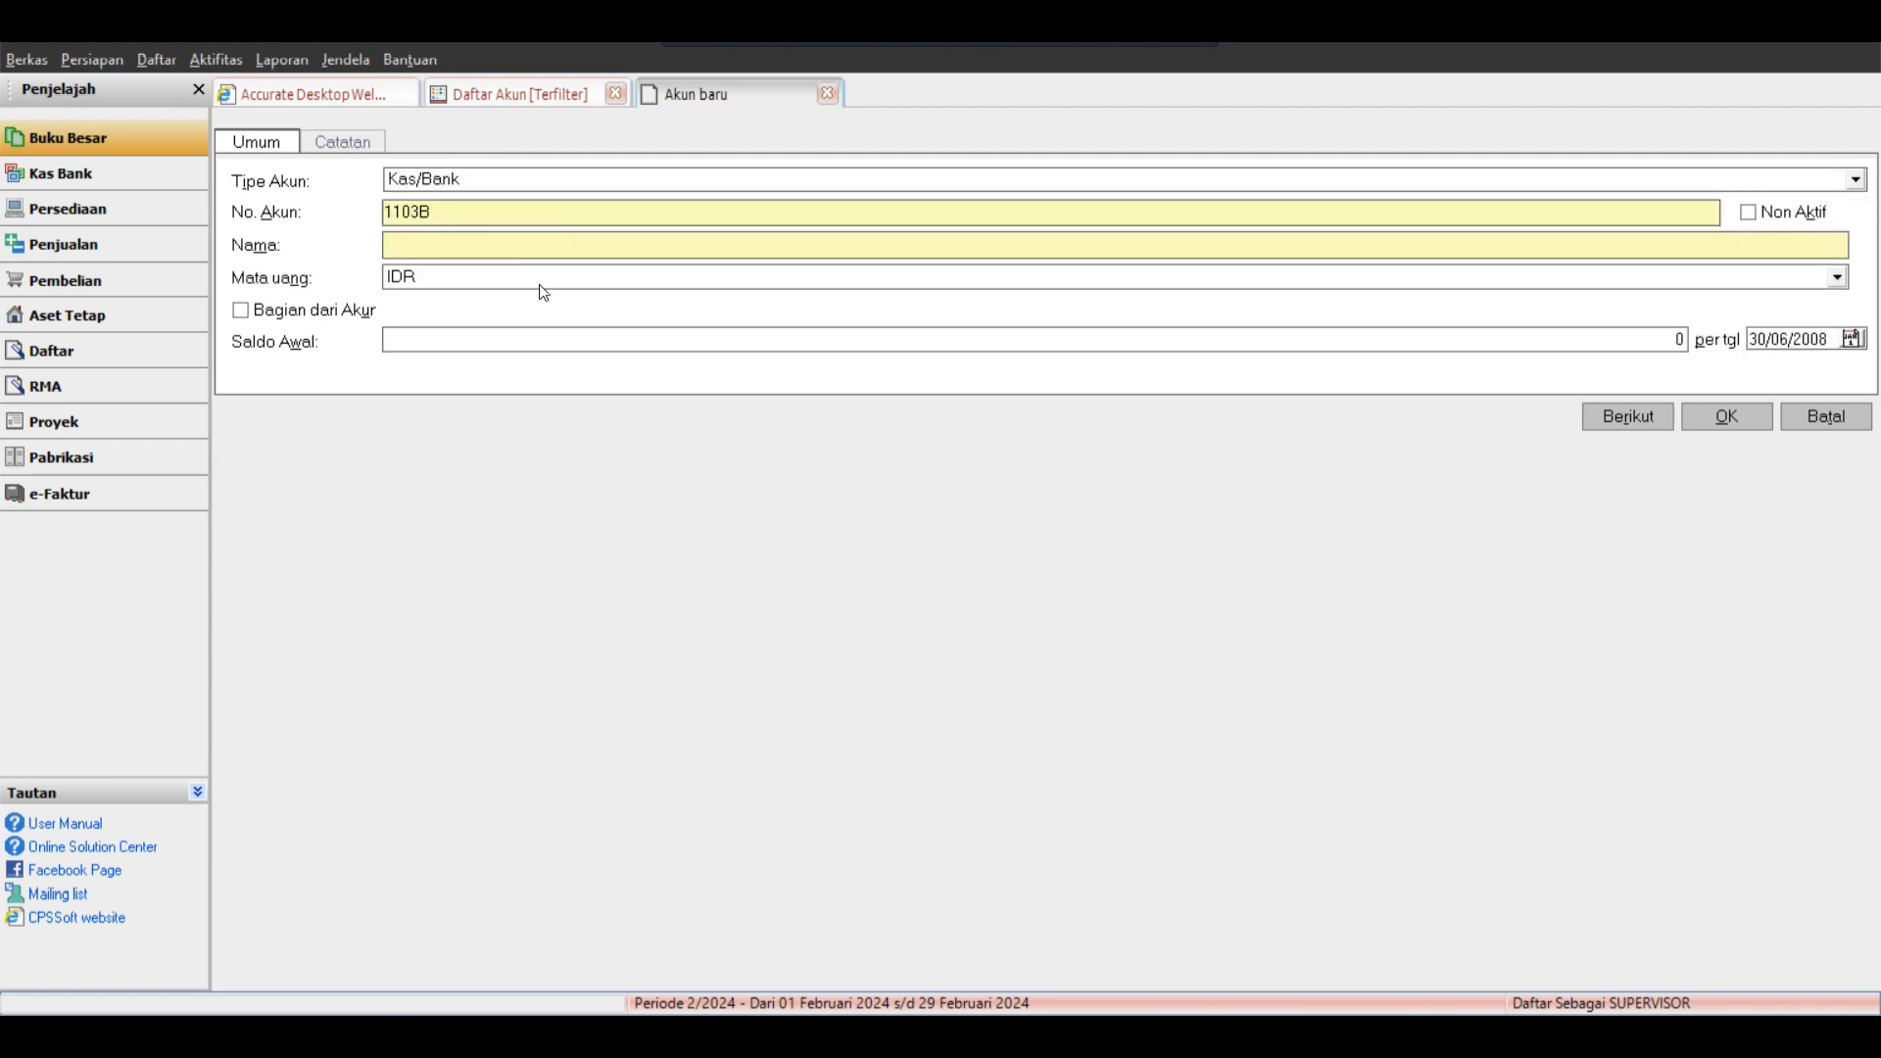
pyautogui.write('Cash Advance')
pyautogui.click(1611, 419)
# Give the next account number 1103-01 and type Kas/Bank, and name it "CA" followed by the employee's name.
pyautogui.click(480, 220)
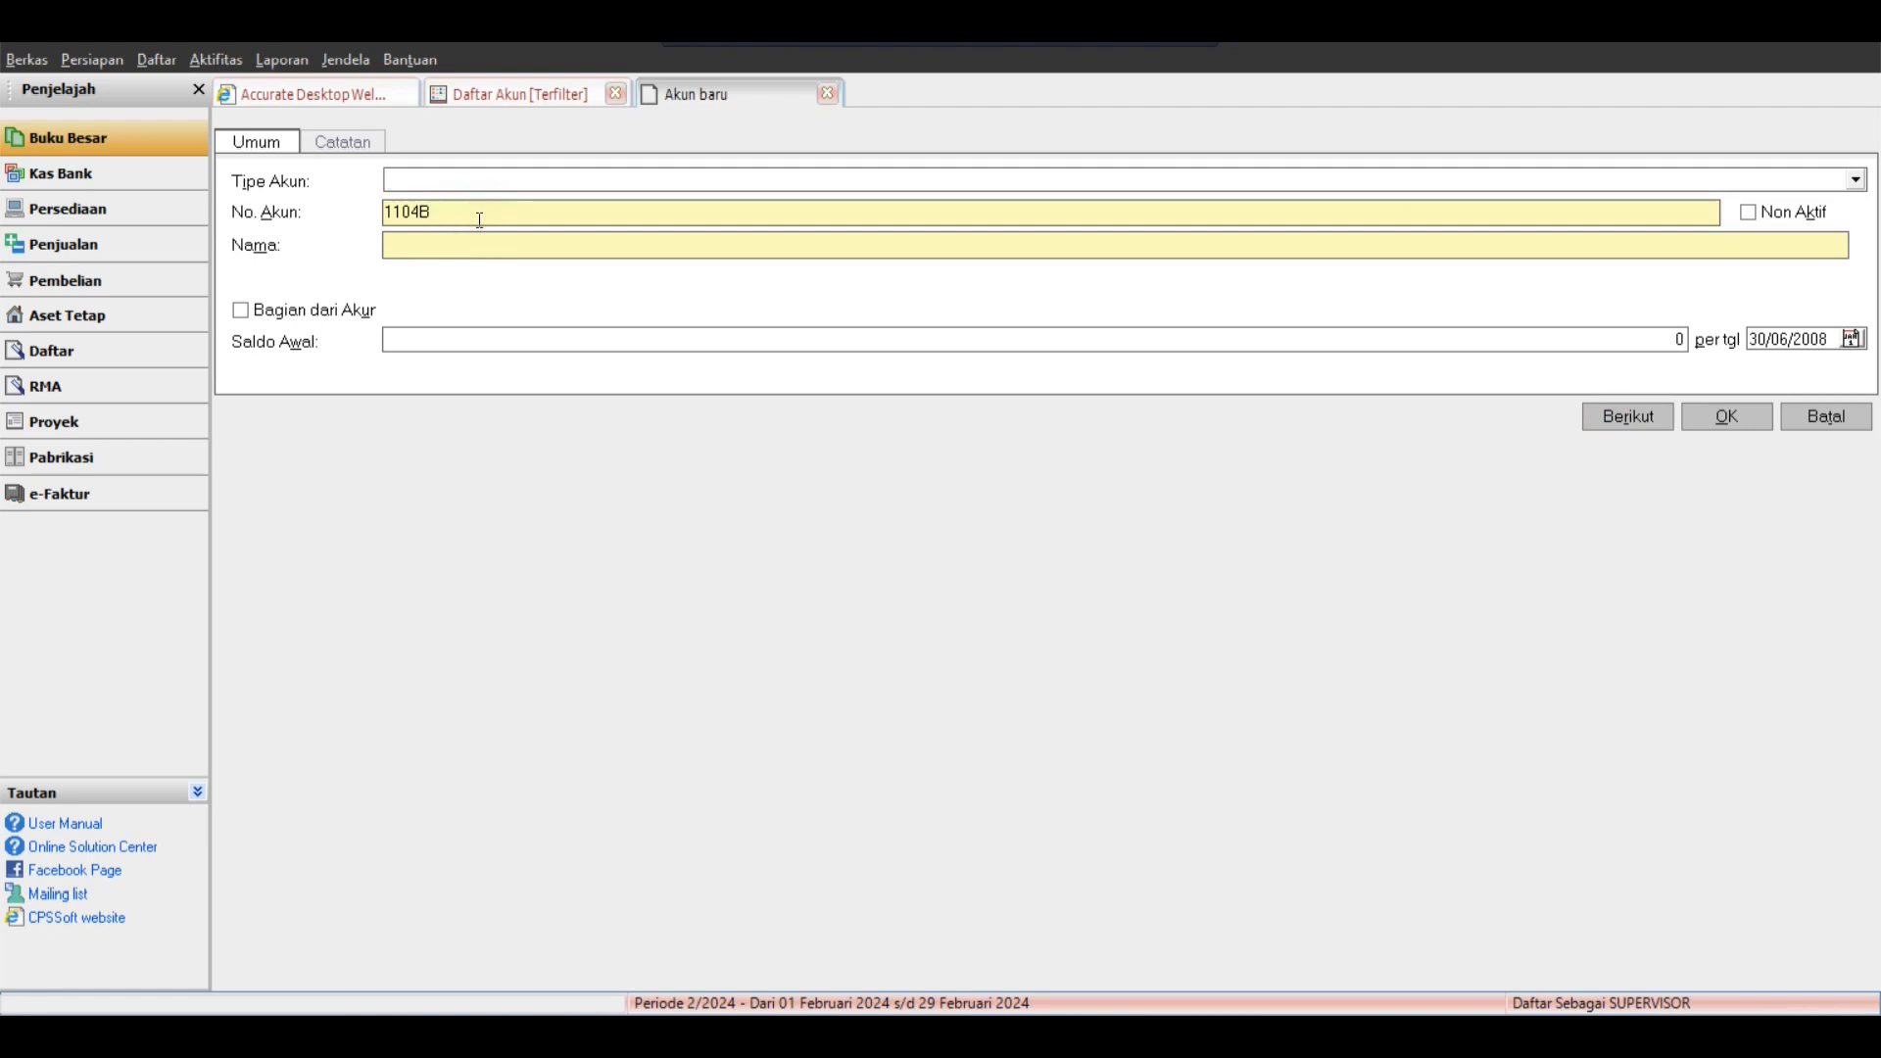
pyautogui.press('BackSpace')
pyautogui.write('3-01')
pyautogui.click(500, 181)
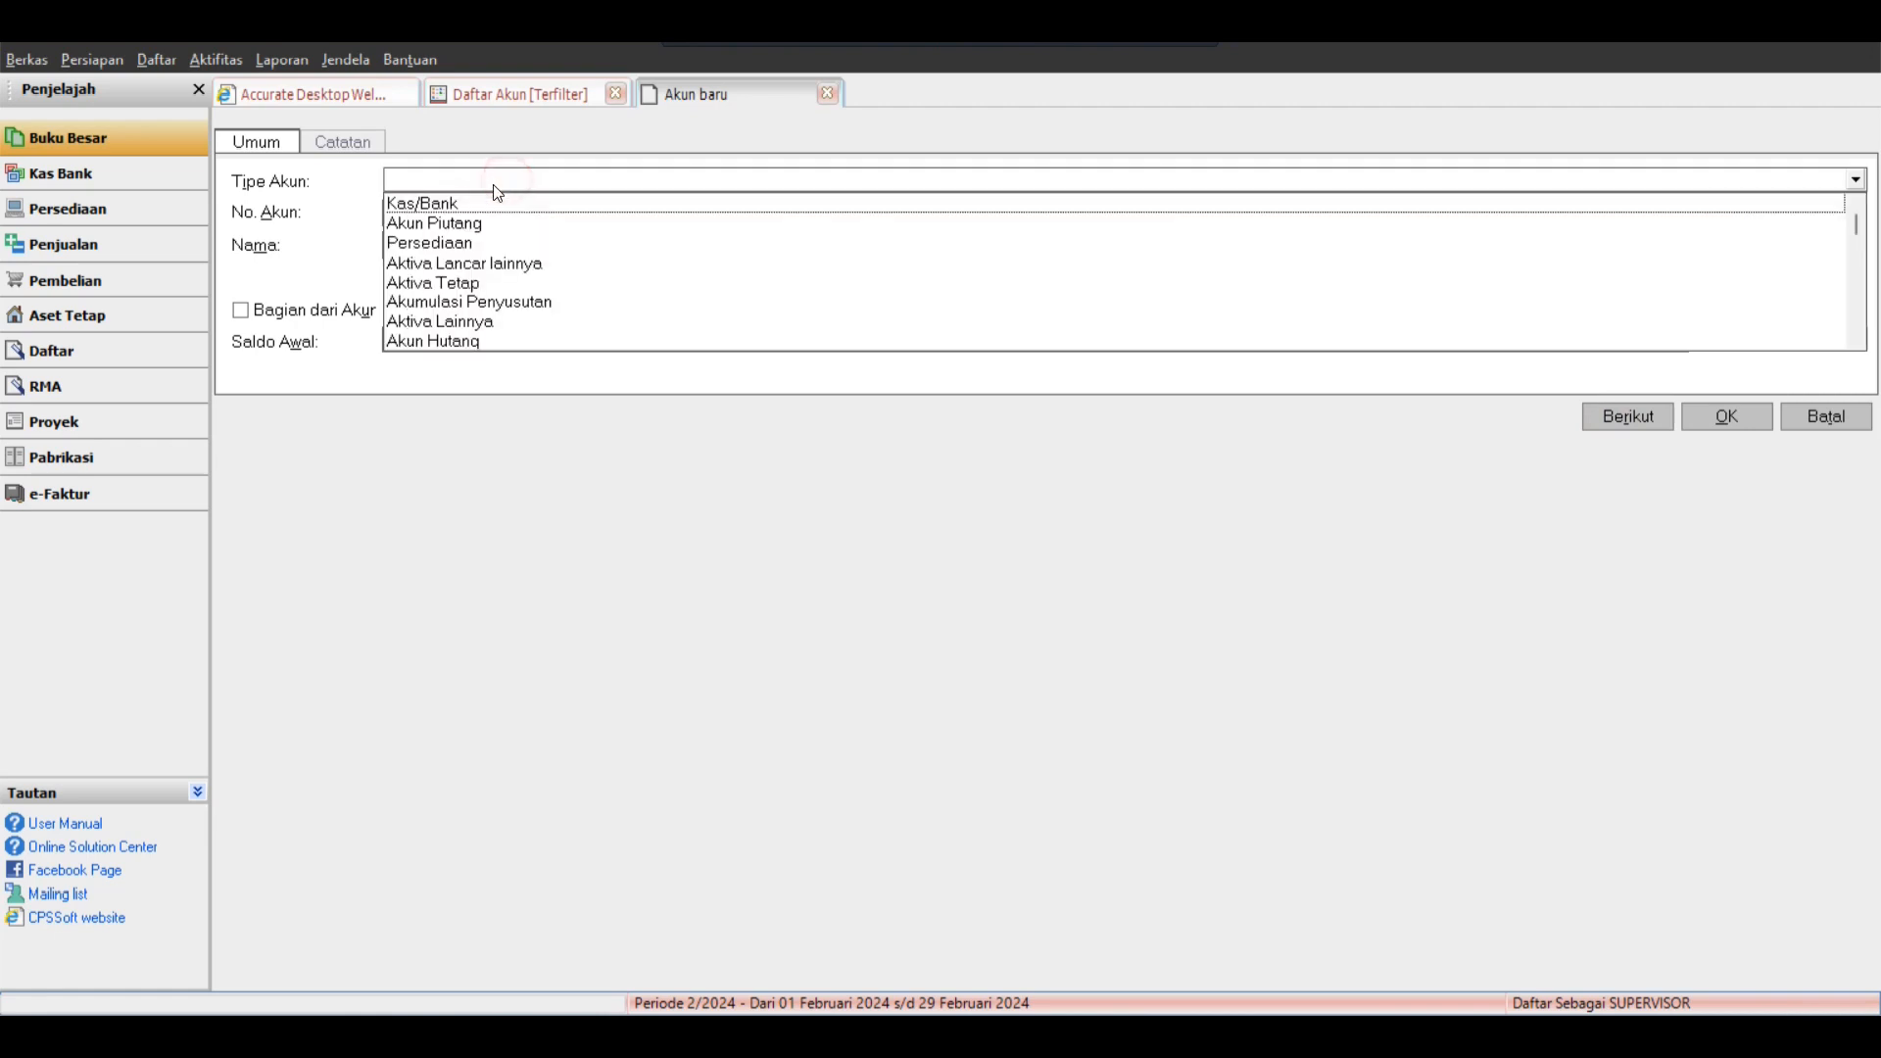
pyautogui.click(471, 194)
pyautogui.click(464, 251)
pyautogui.write('CA ')
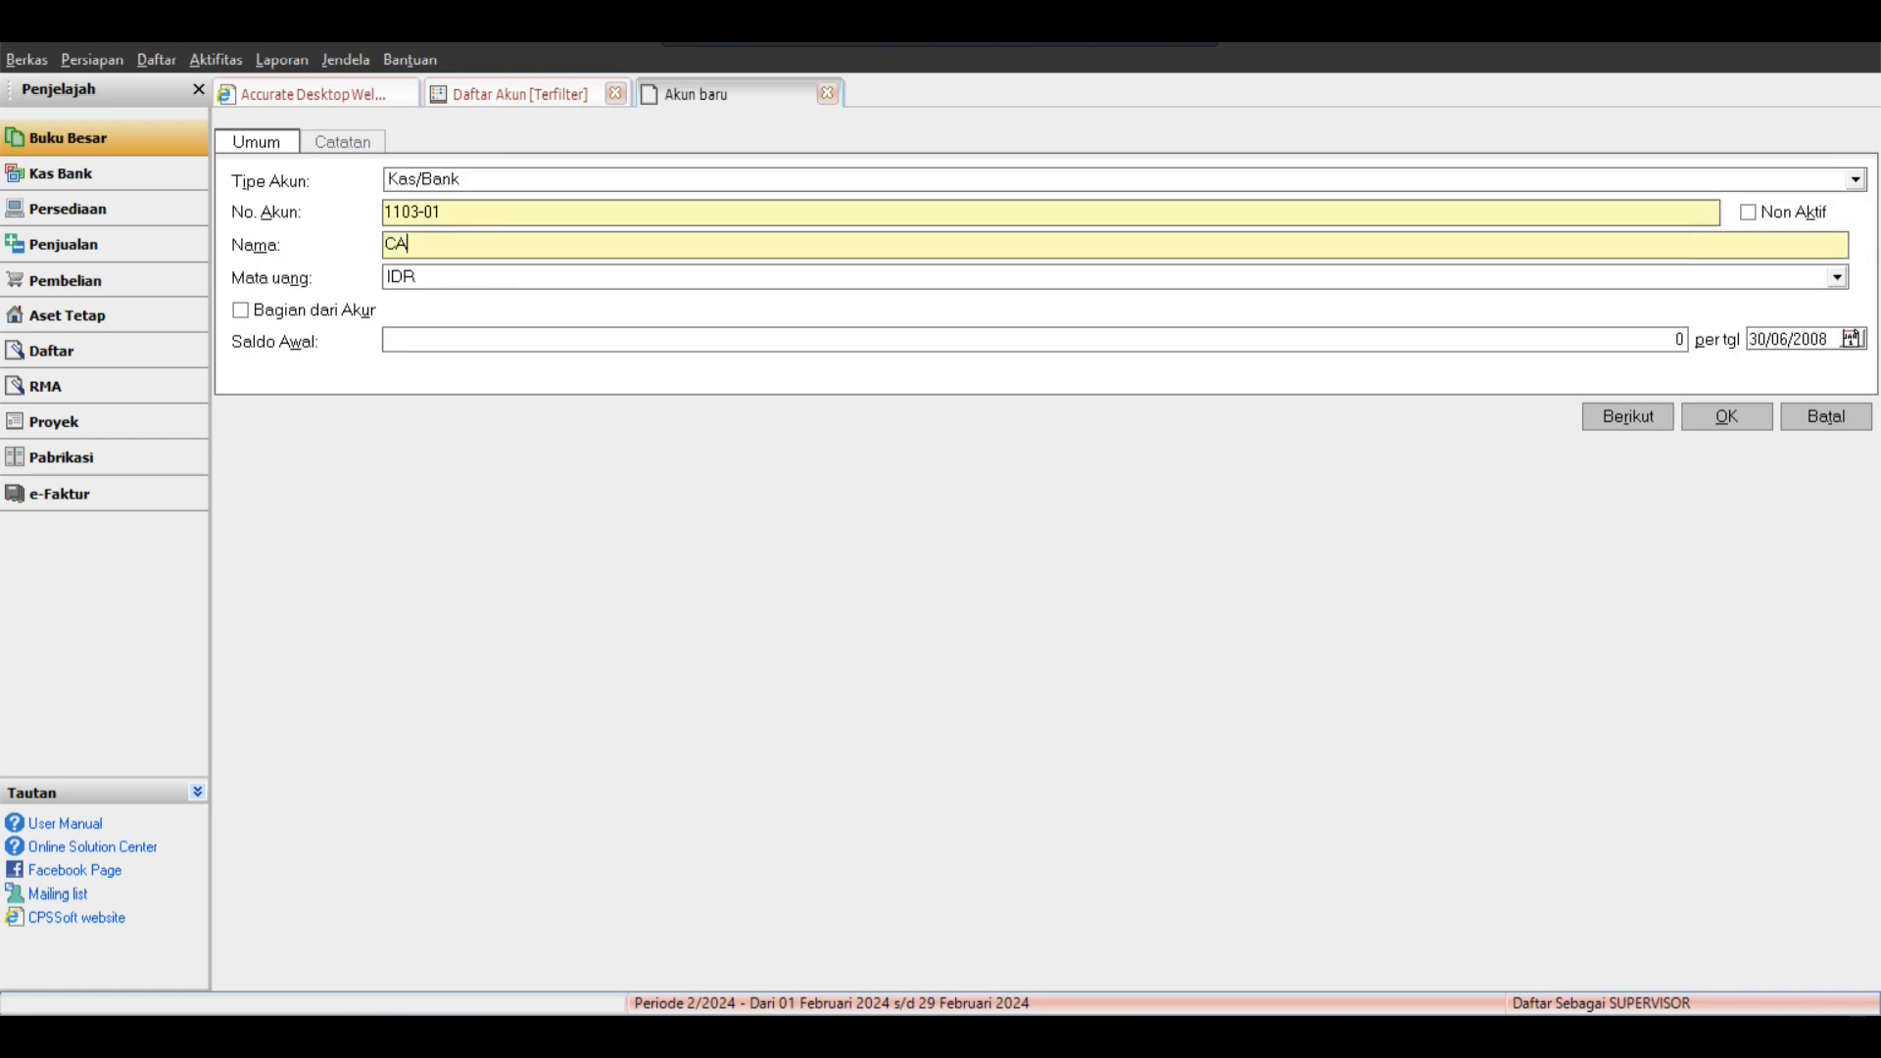
pyautogui.write('Pak Iww')
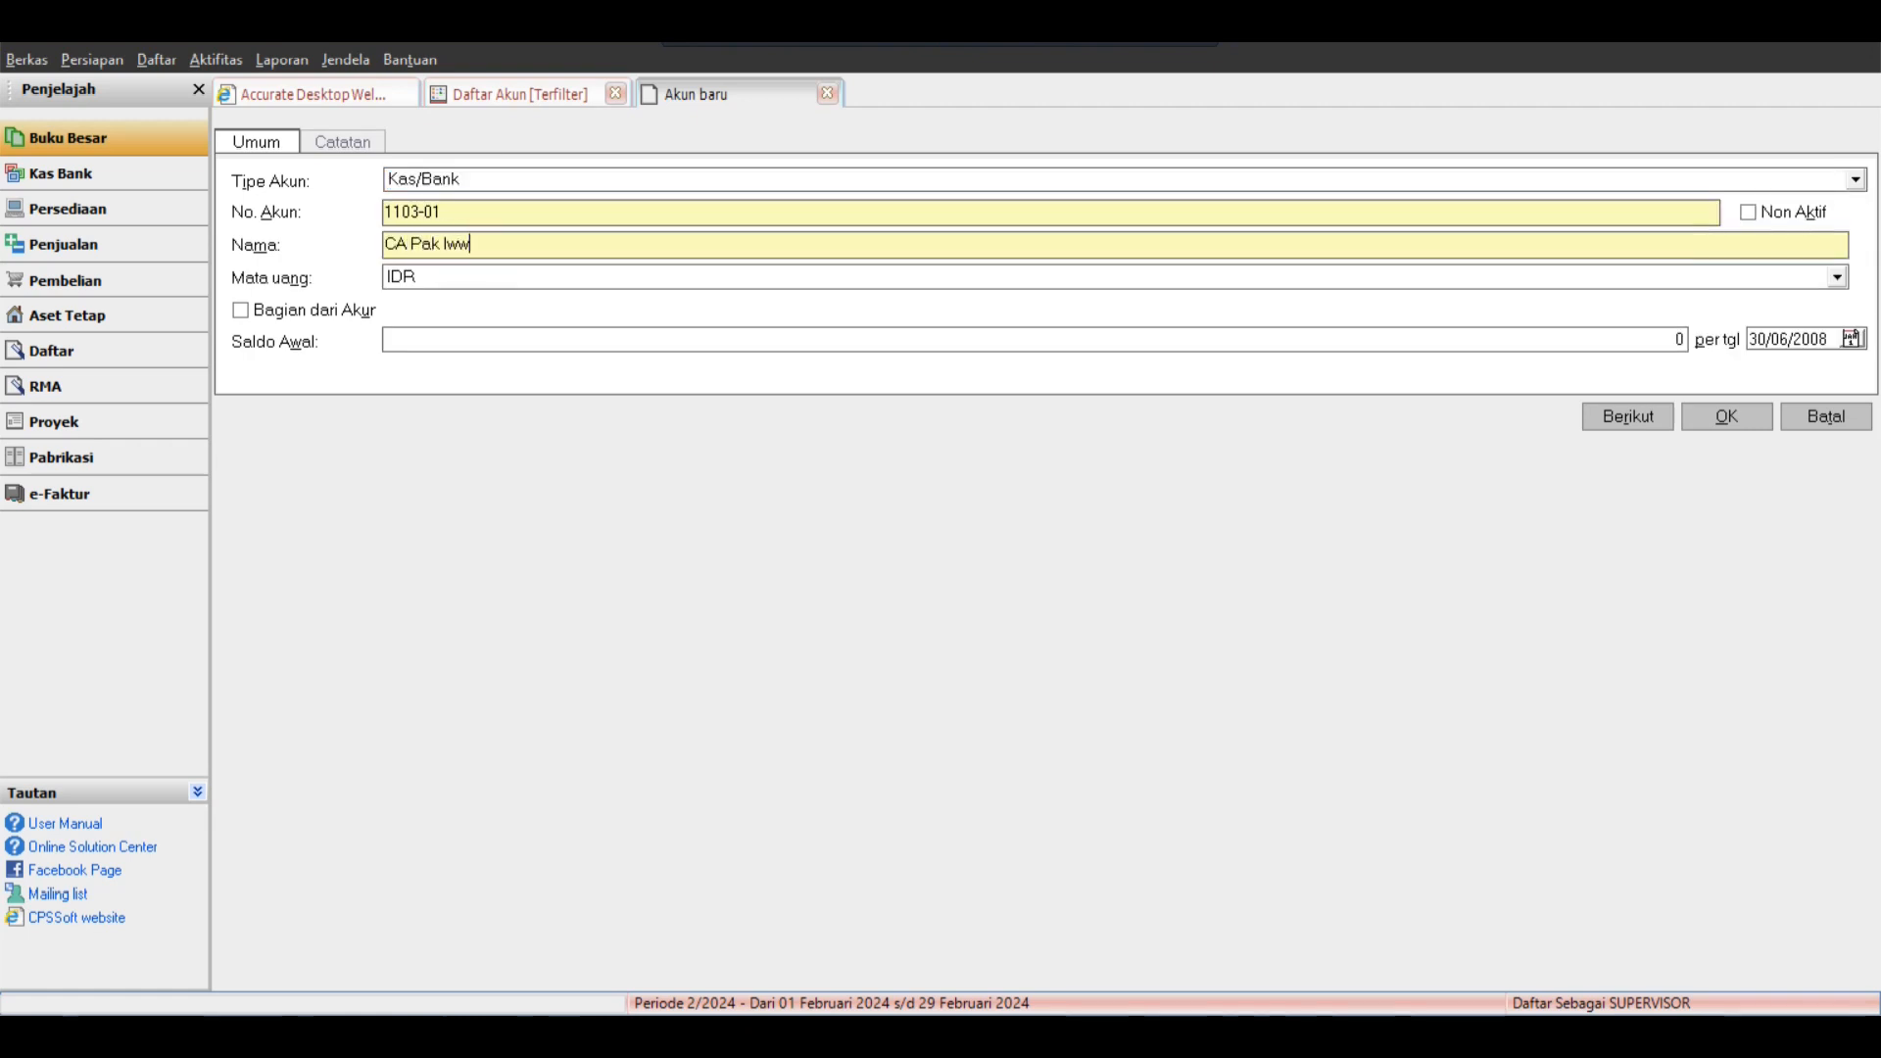
pyautogui.press('BackSpace')
pyautogui.write('an')
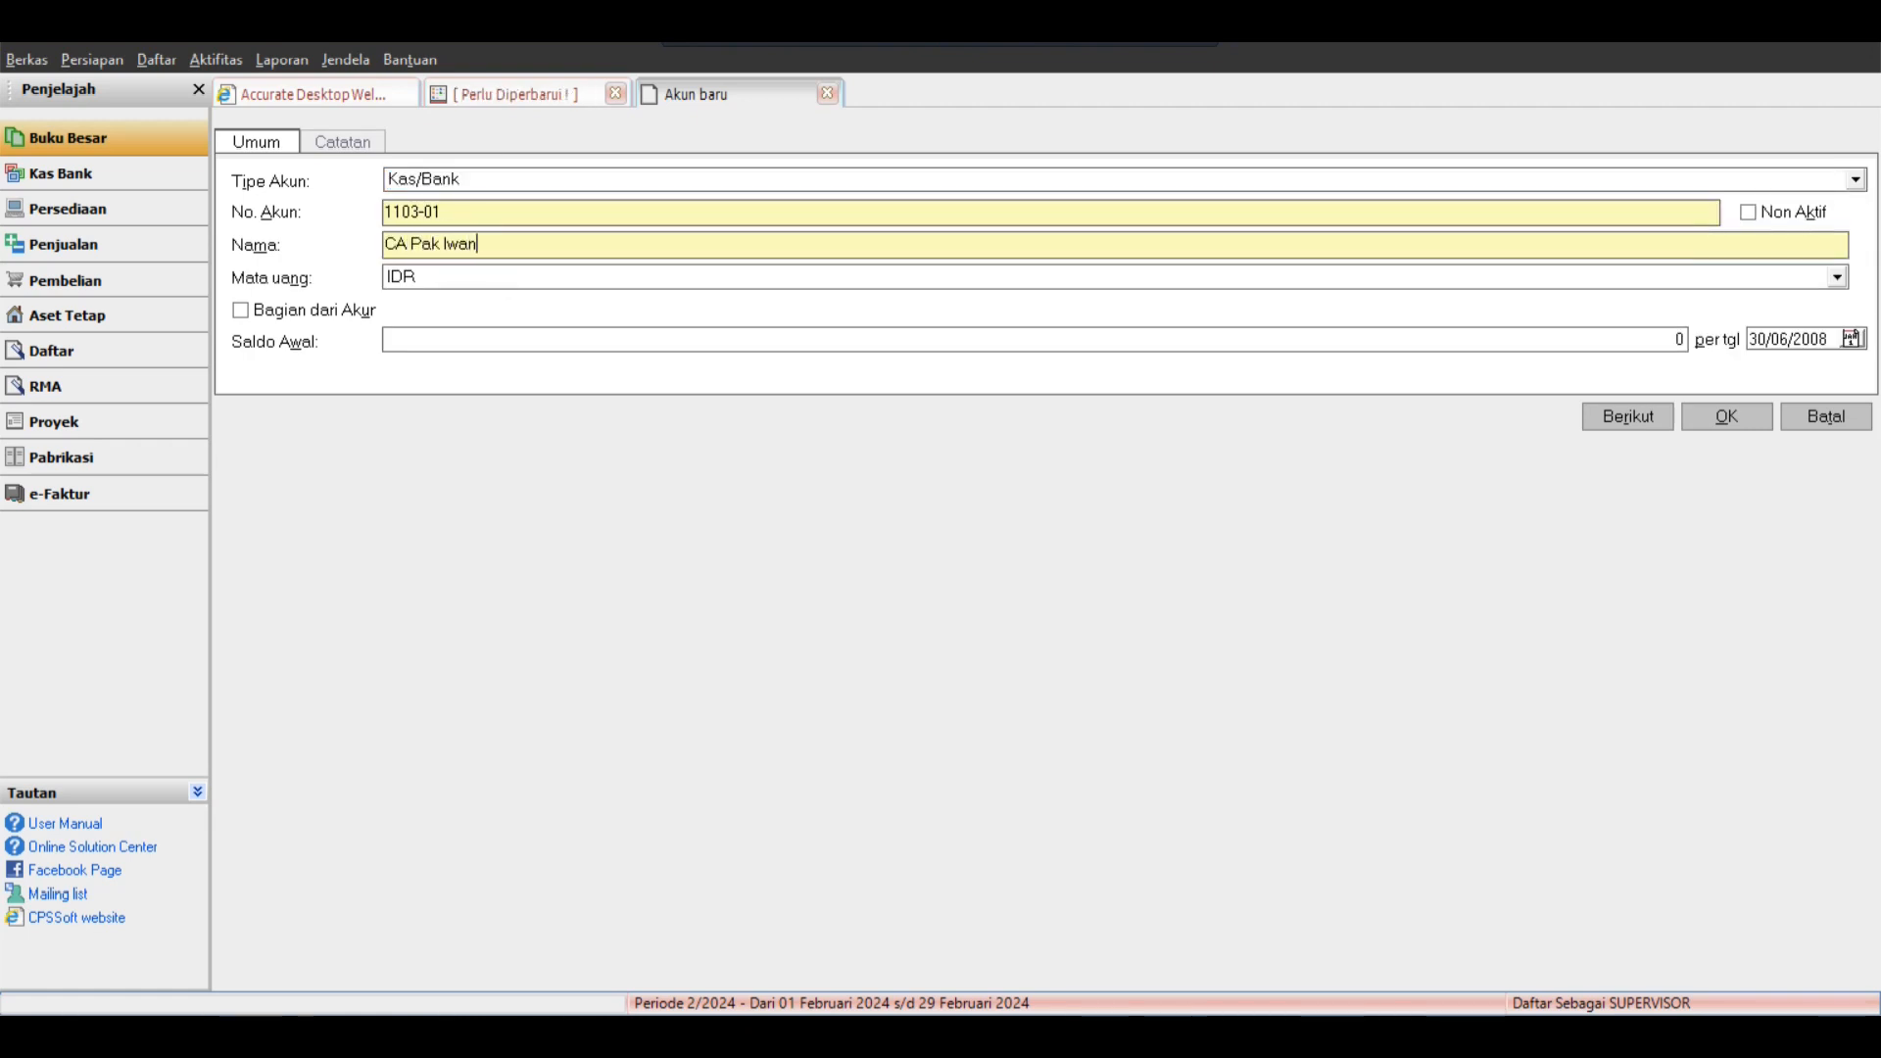
# Make account 1103-01 a sub-account of Cash Advance, save it, and check it in the refreshed account list.
pyautogui.click(343, 311)
pyautogui.click(446, 311)
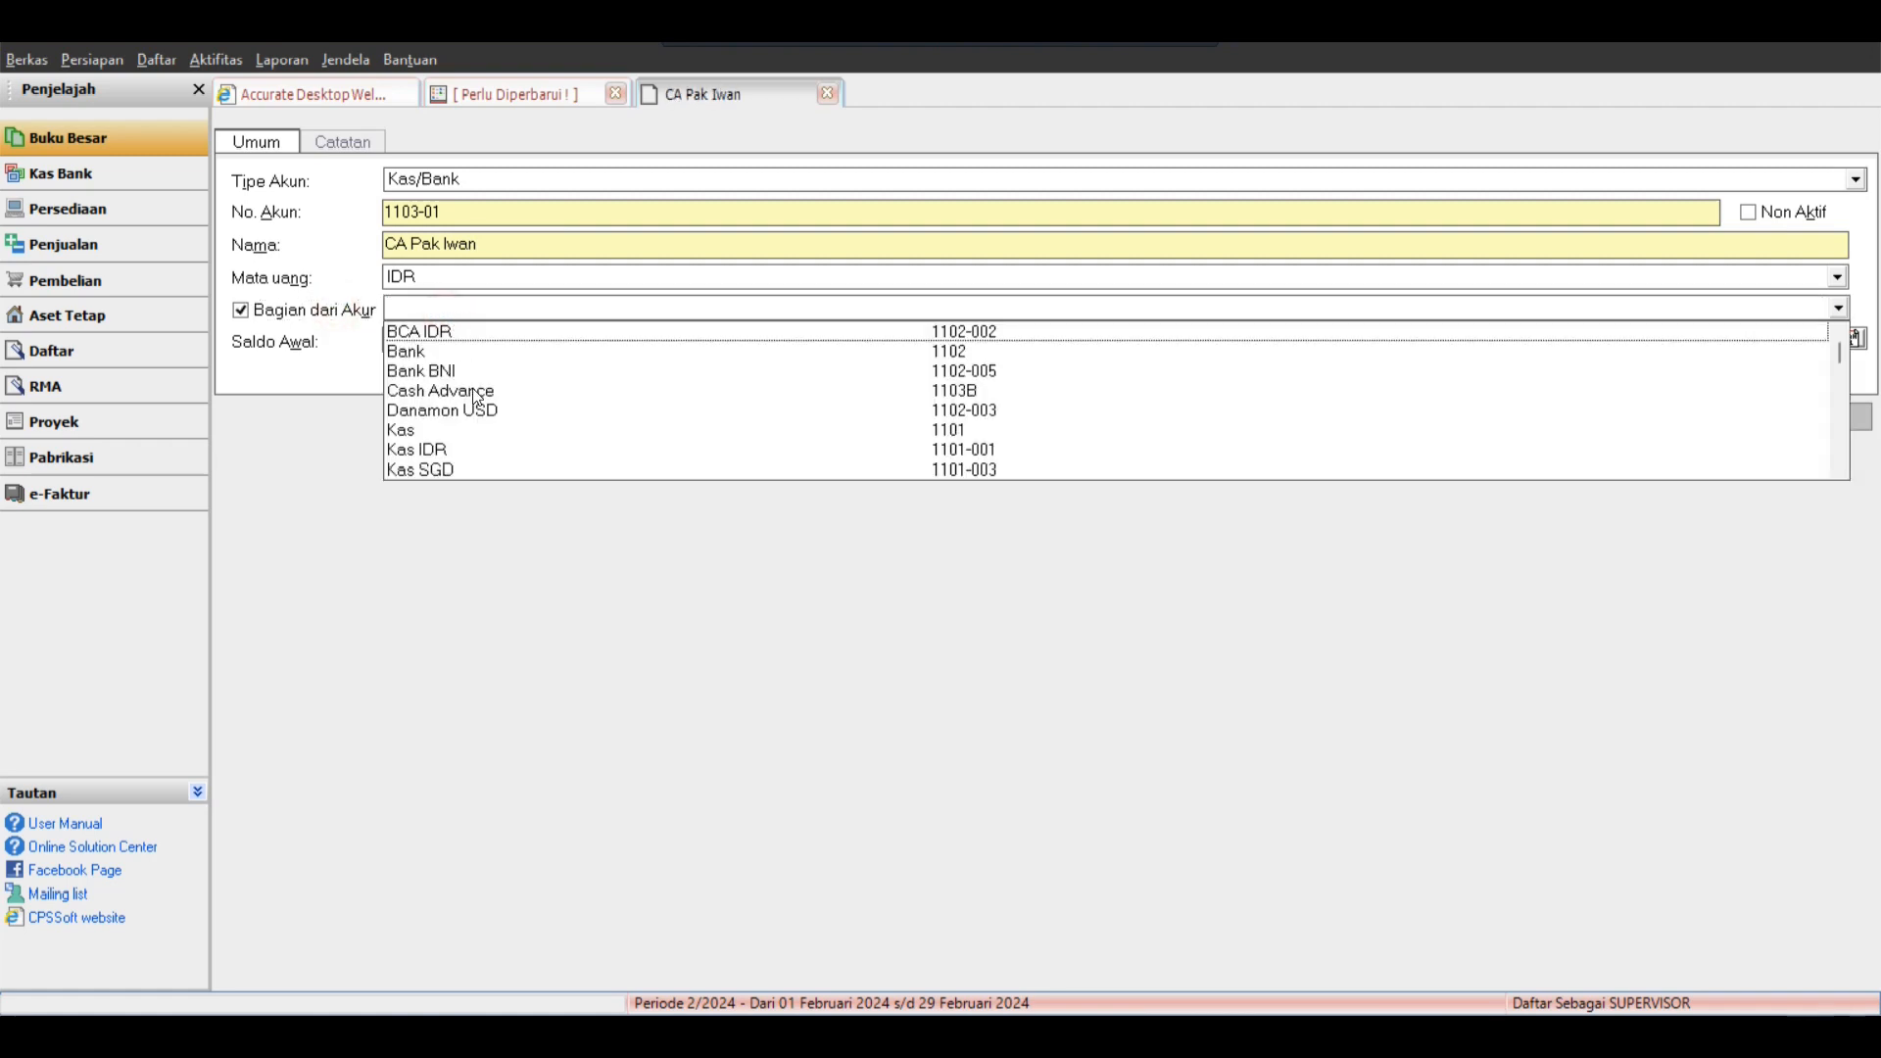
pyautogui.write('Ca')
pyautogui.click(433, 391)
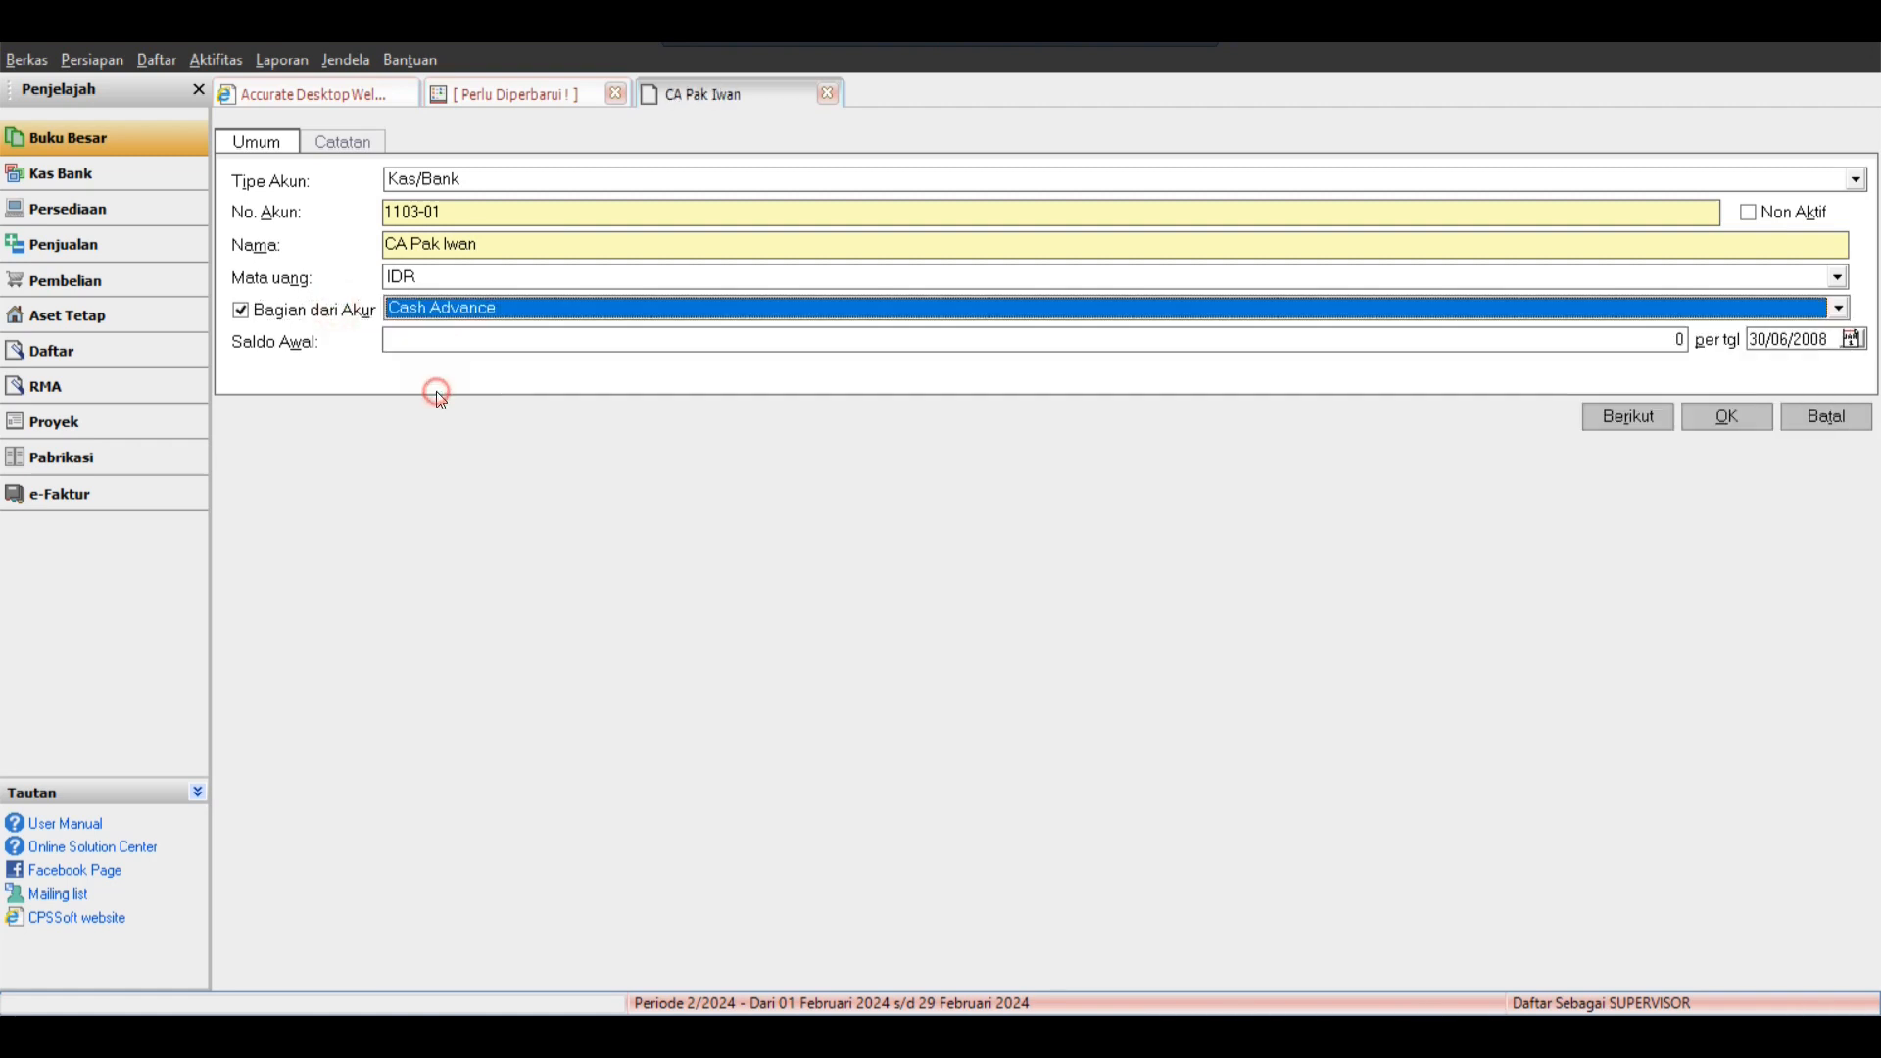
pyautogui.click(1698, 413)
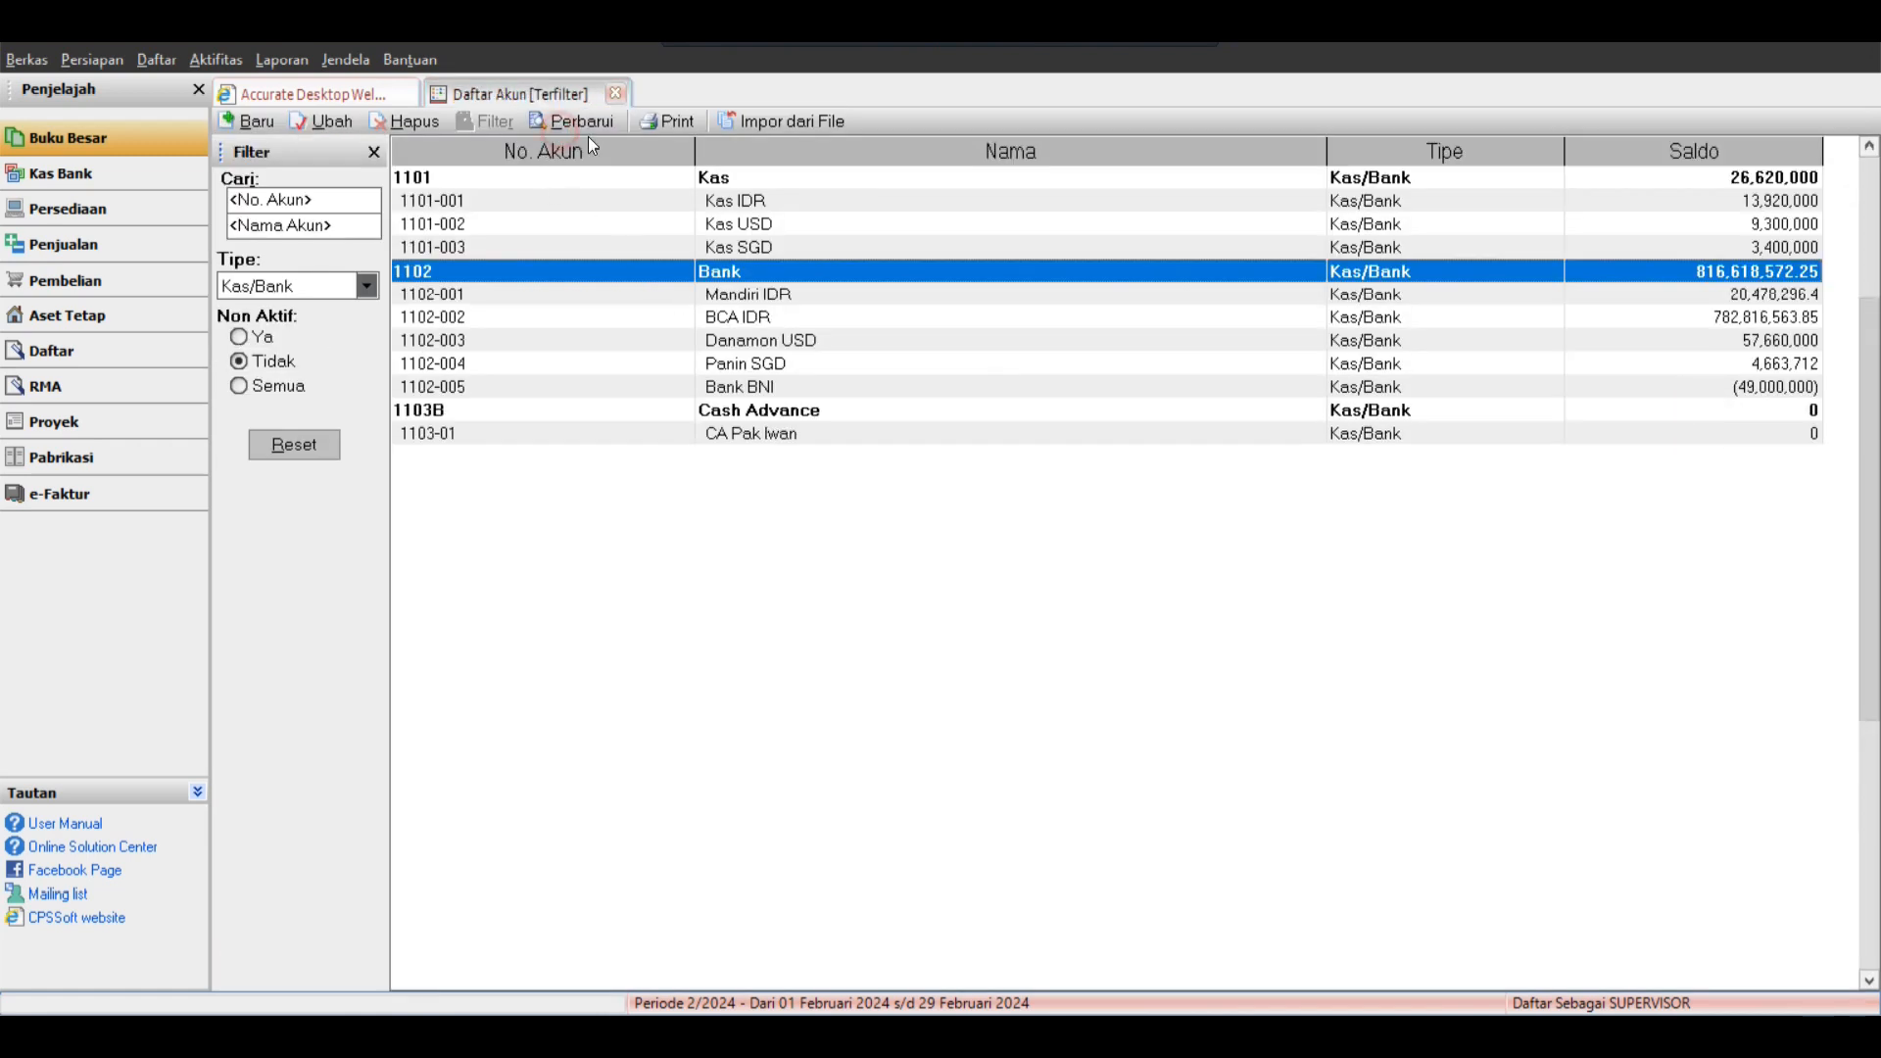
pyautogui.click(706, 433)
pyautogui.click(788, 389)
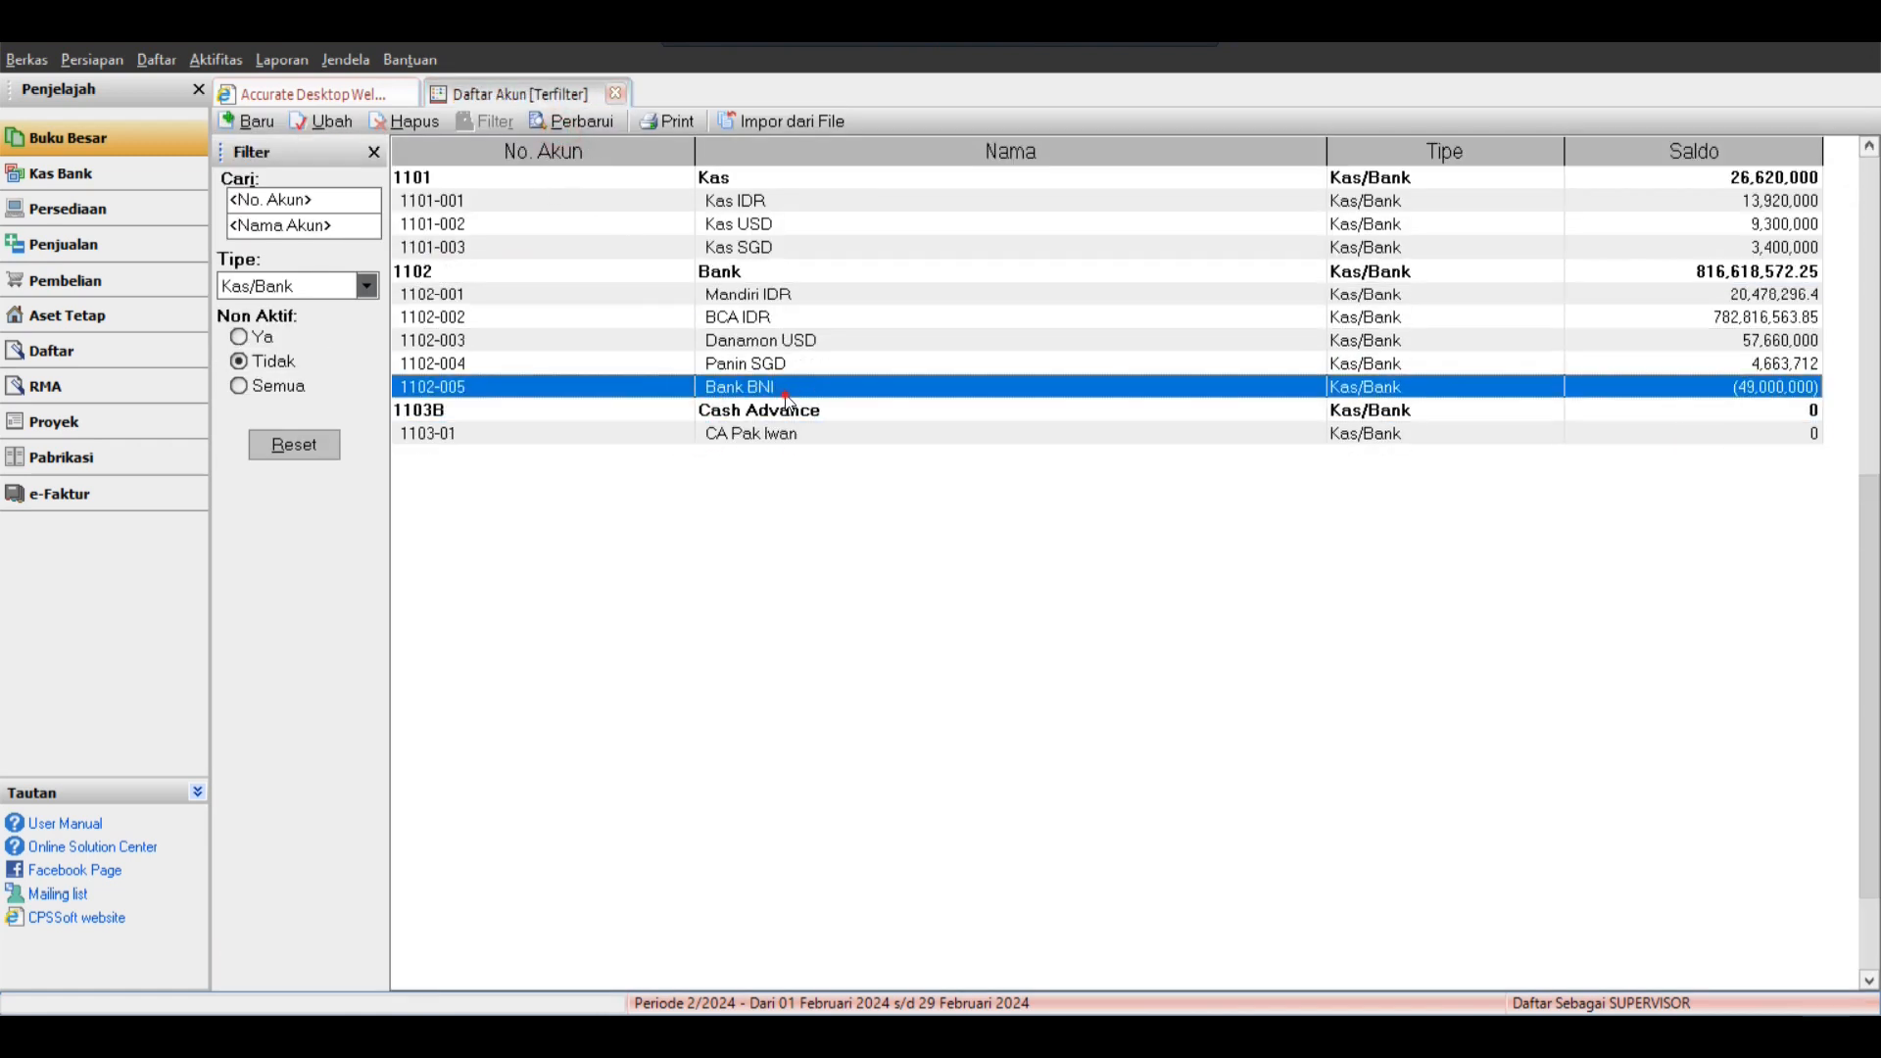
pyautogui.click(797, 339)
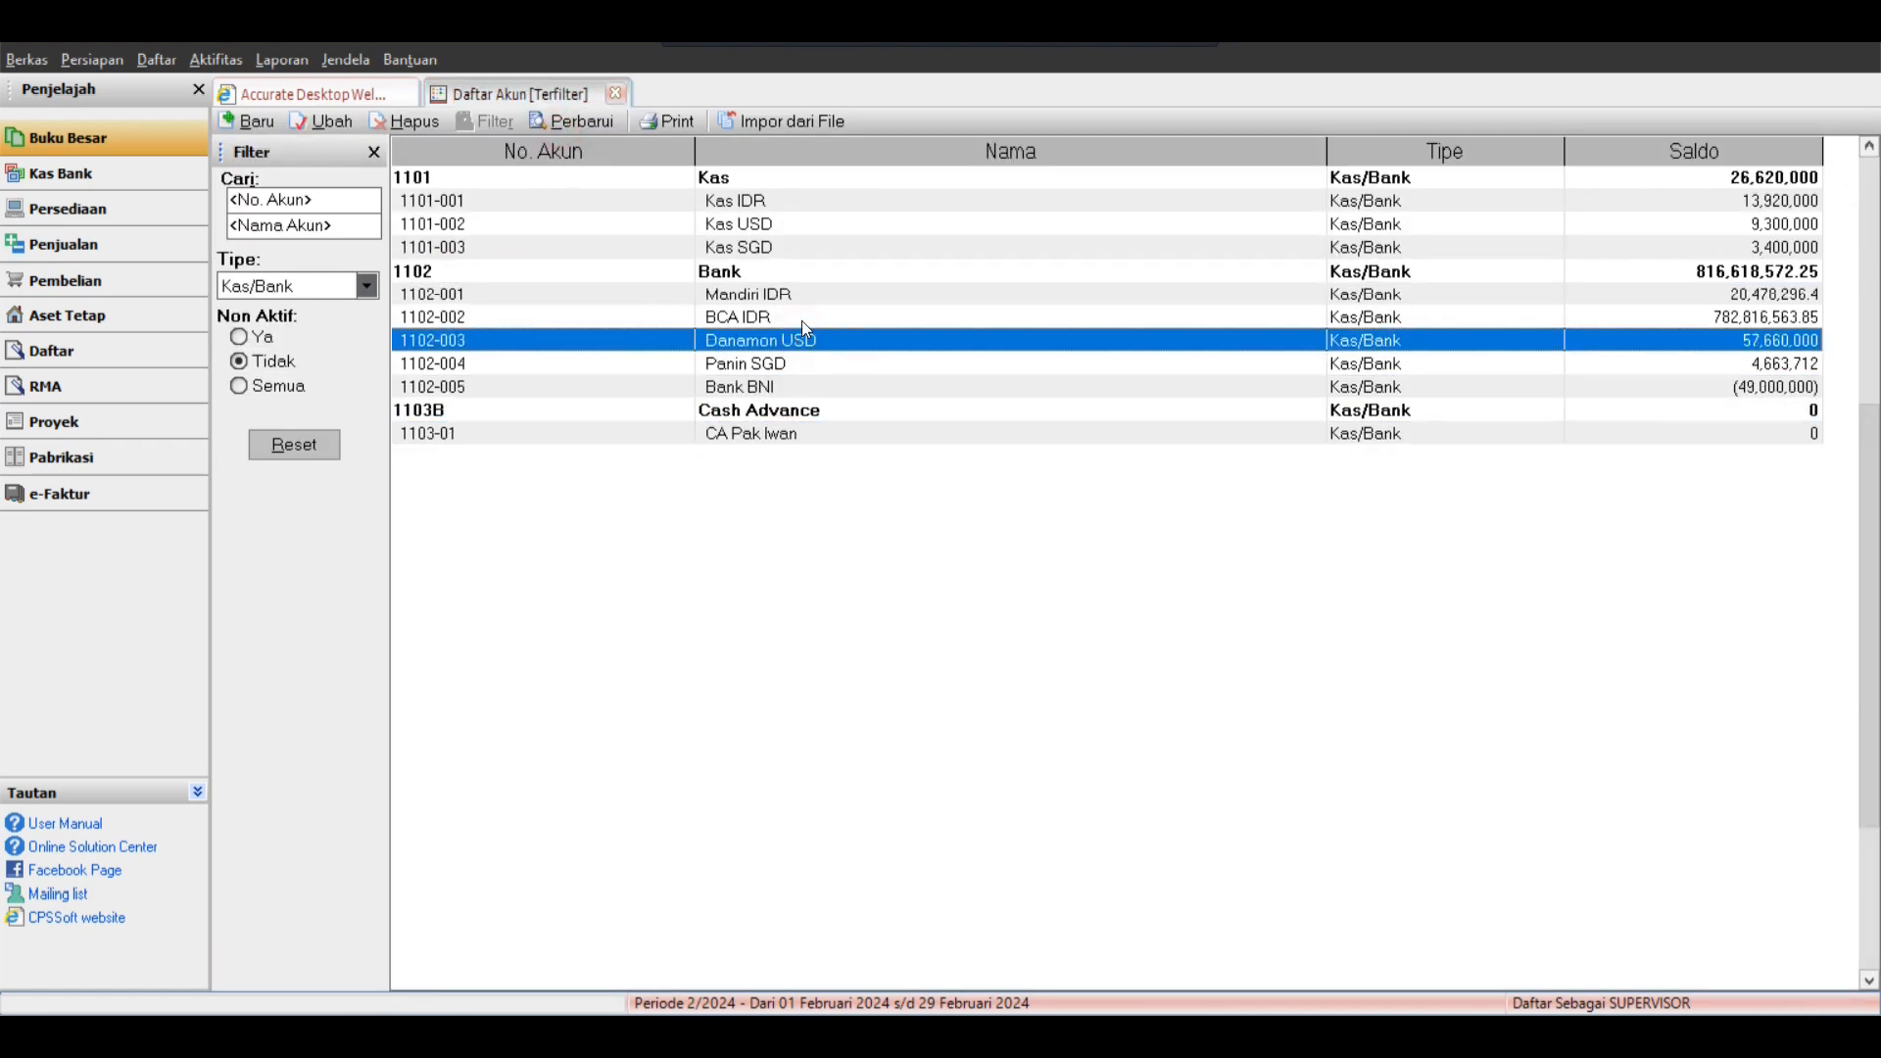
pyautogui.click(803, 319)
pyautogui.click(796, 436)
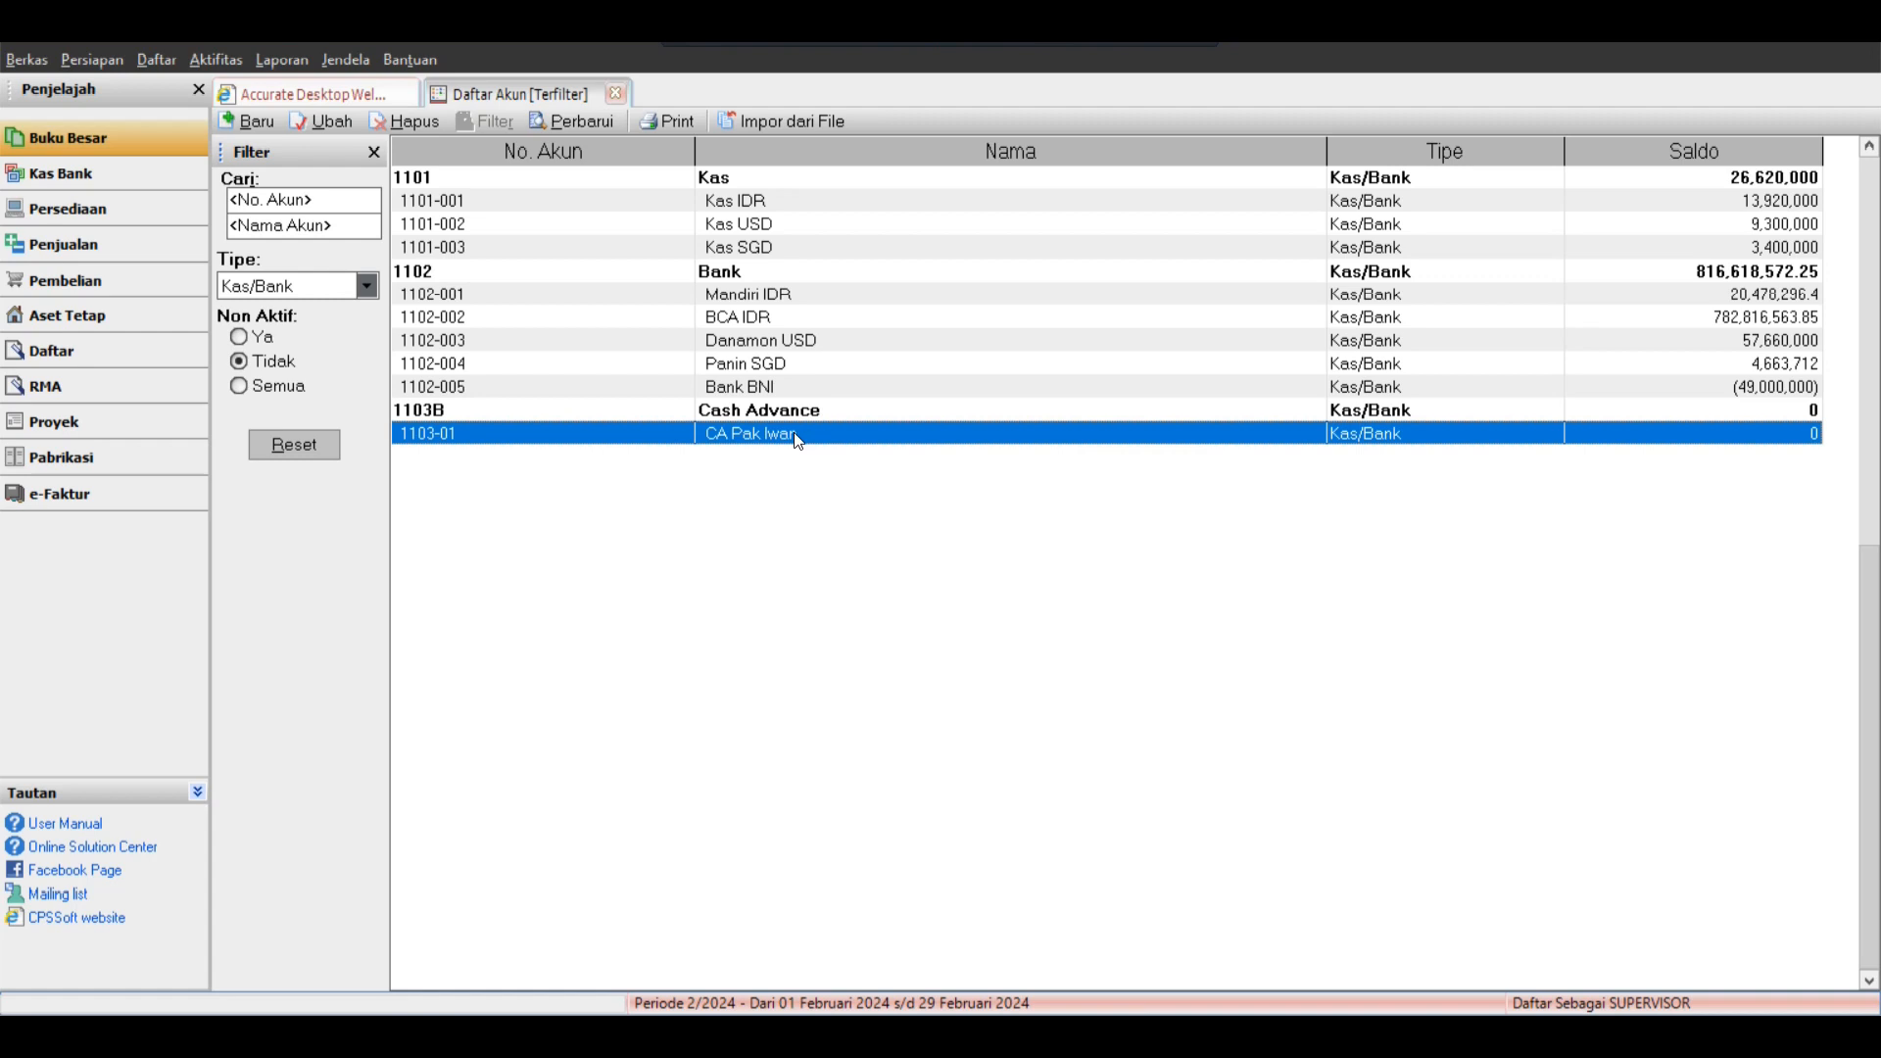
pyautogui.click(784, 387)
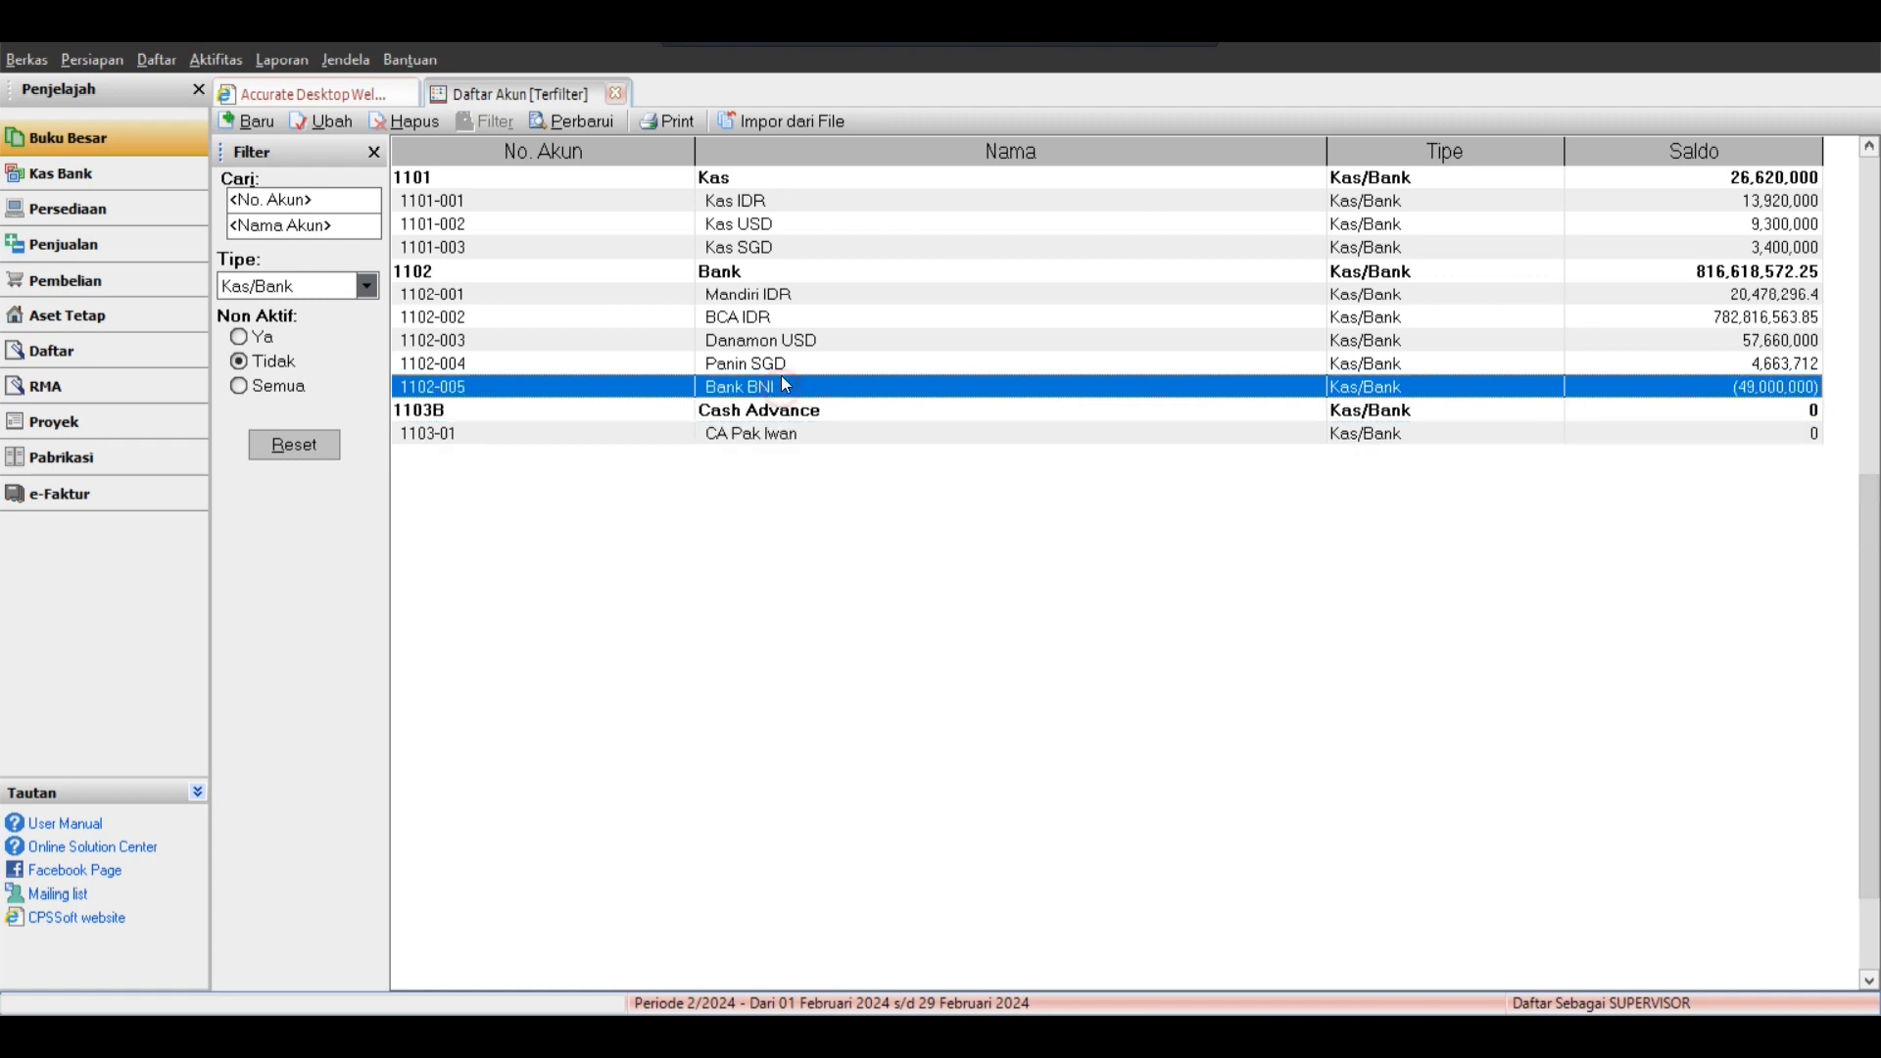
# Start a new journal voucher, describe it as the employee's CA "dinas ke Jakarta", and copy the description.
pyautogui.click(62, 157)
pyautogui.click(602, 294)
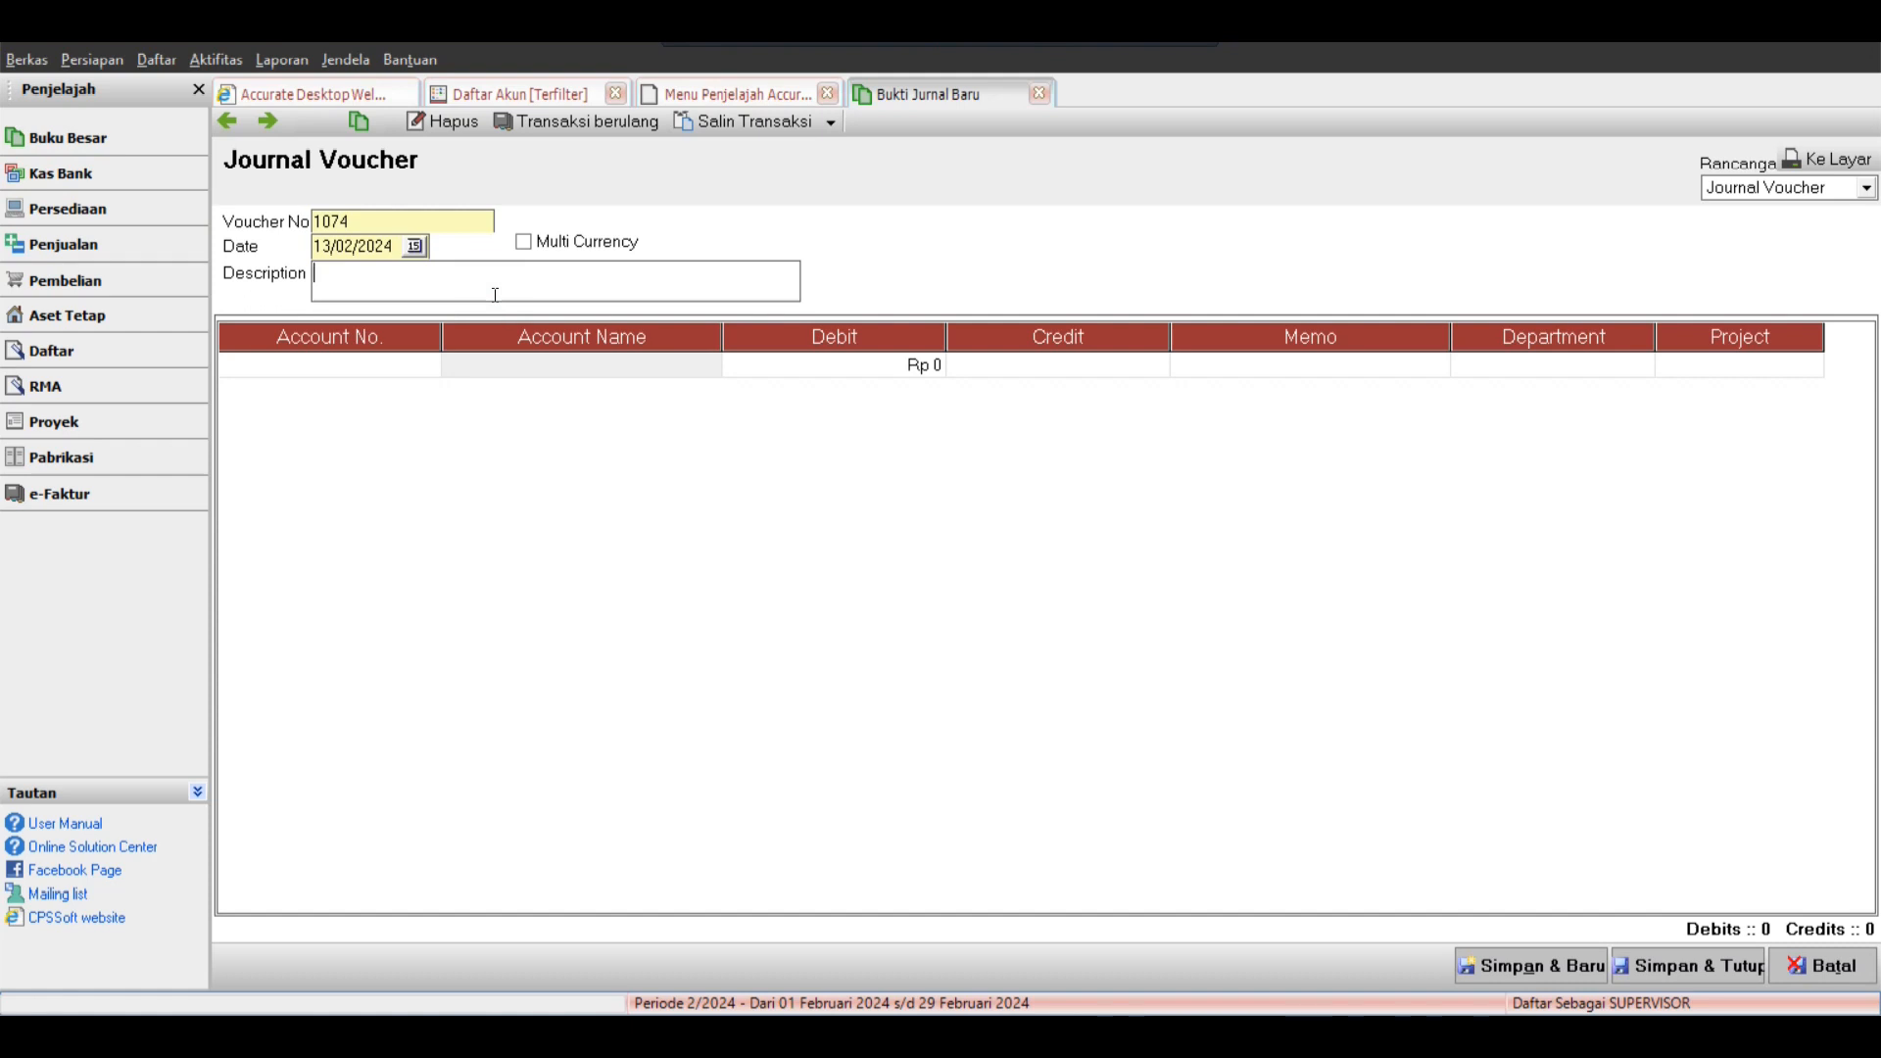
pyautogui.write('CA Pak Iwan dinas ke J')
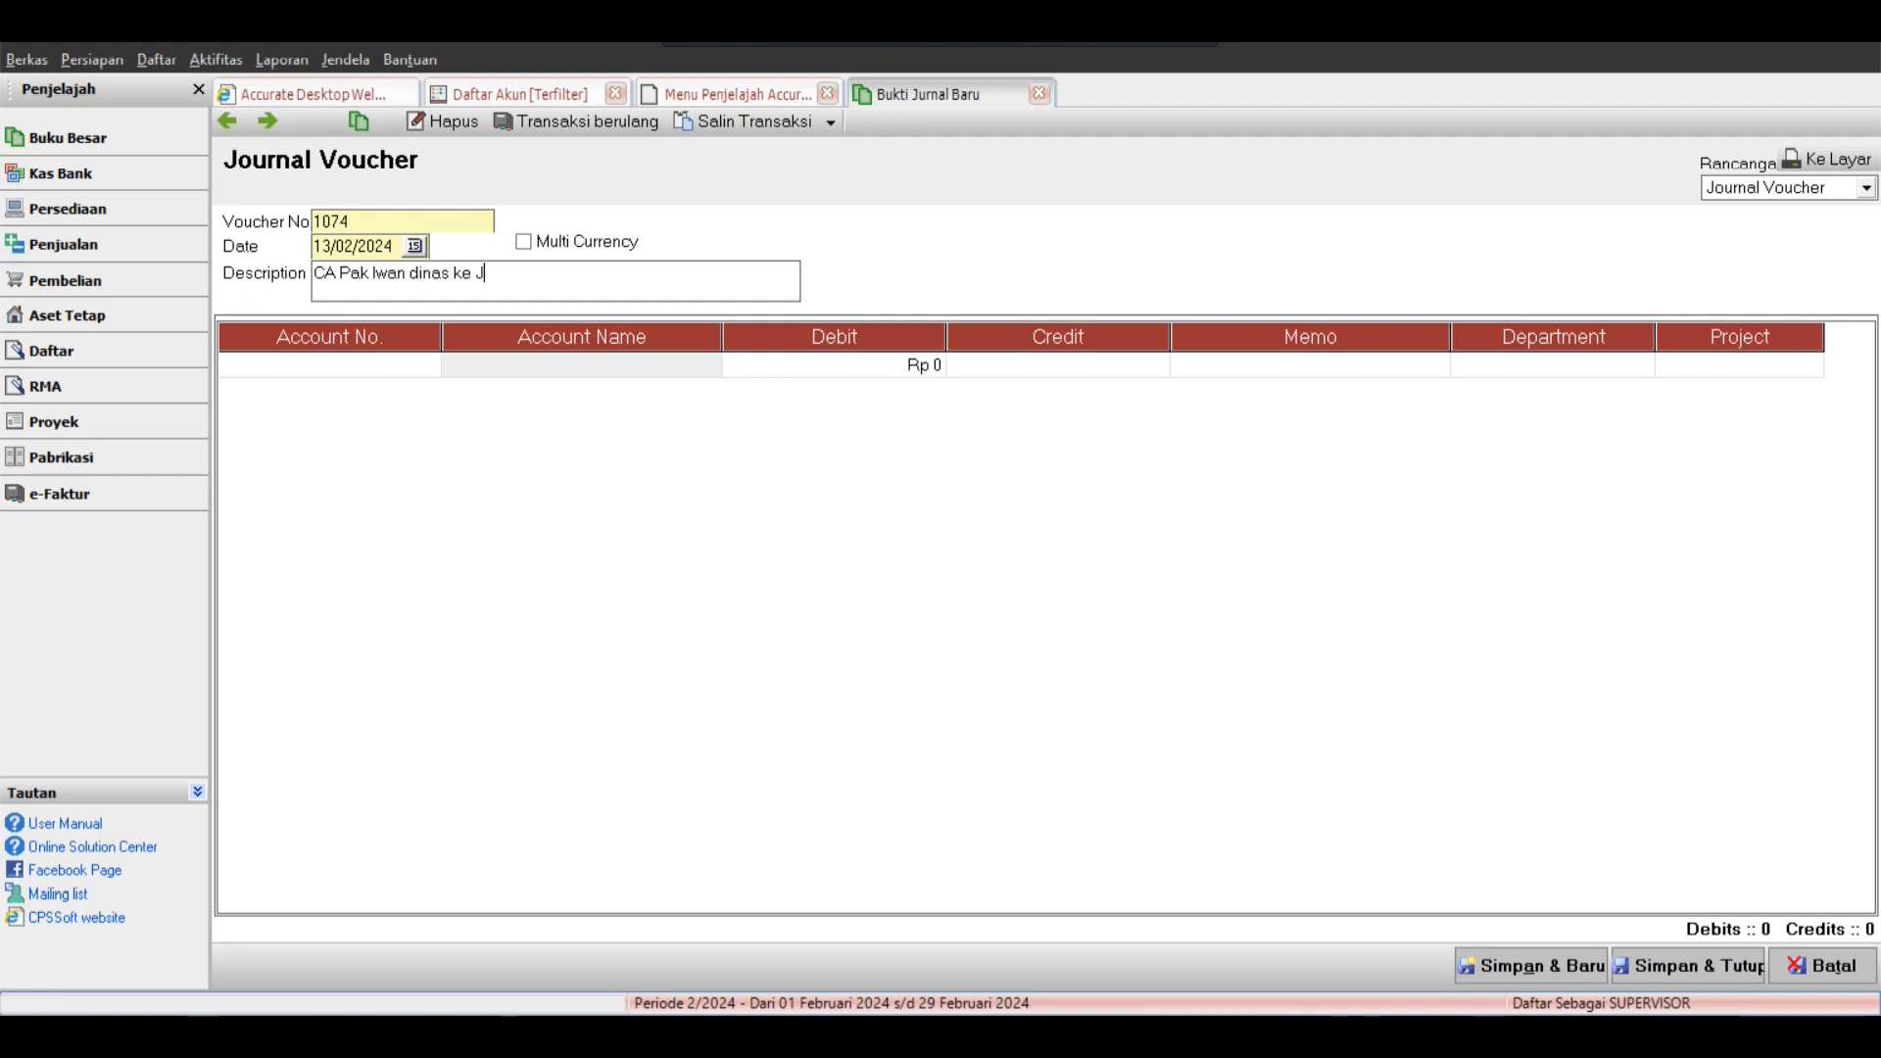
pyautogui.write('akarta')
pyautogui.tripleClick(549, 273)
pyautogui.hotkey('ctrl', 'c')
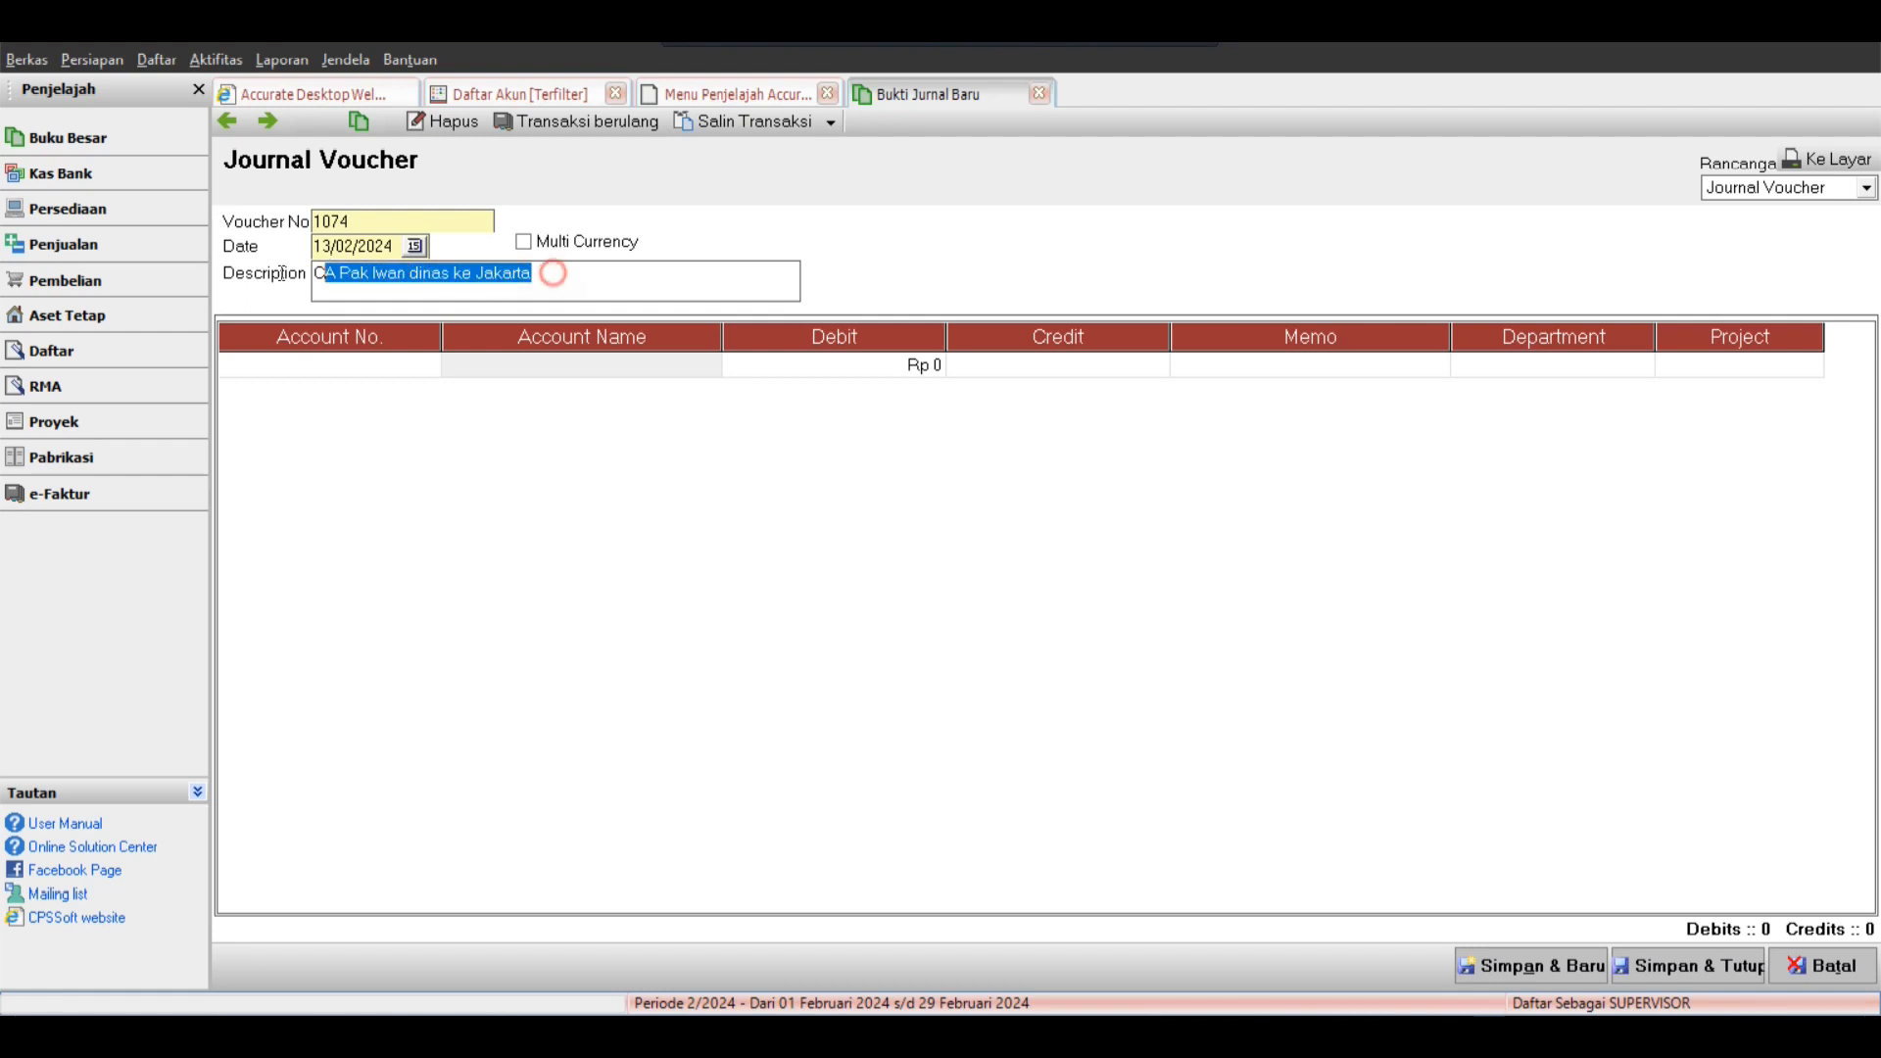
# Debit the employee's CA account 1103-01 with Rp 5,000,000 and reuse the voucher description as the line memo.
pyautogui.click(399, 428)
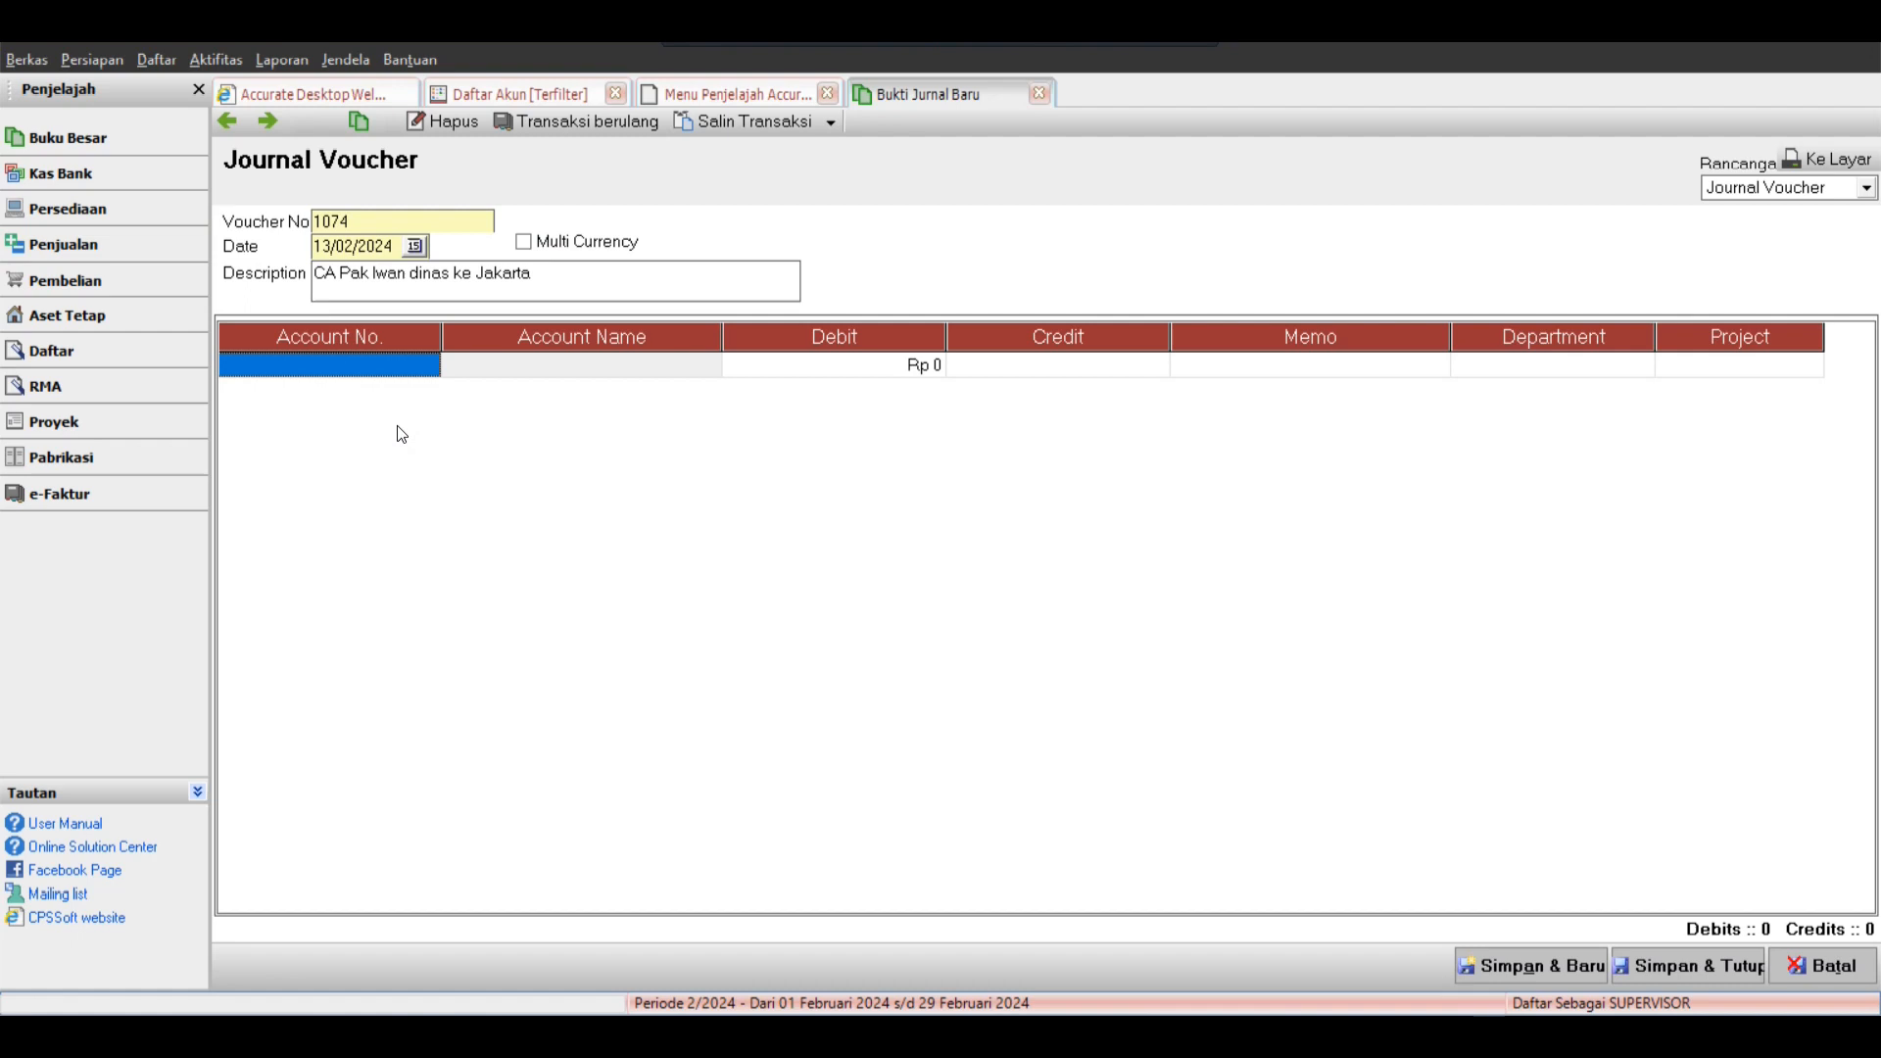
pyautogui.write('ca')
pyautogui.press('Return')
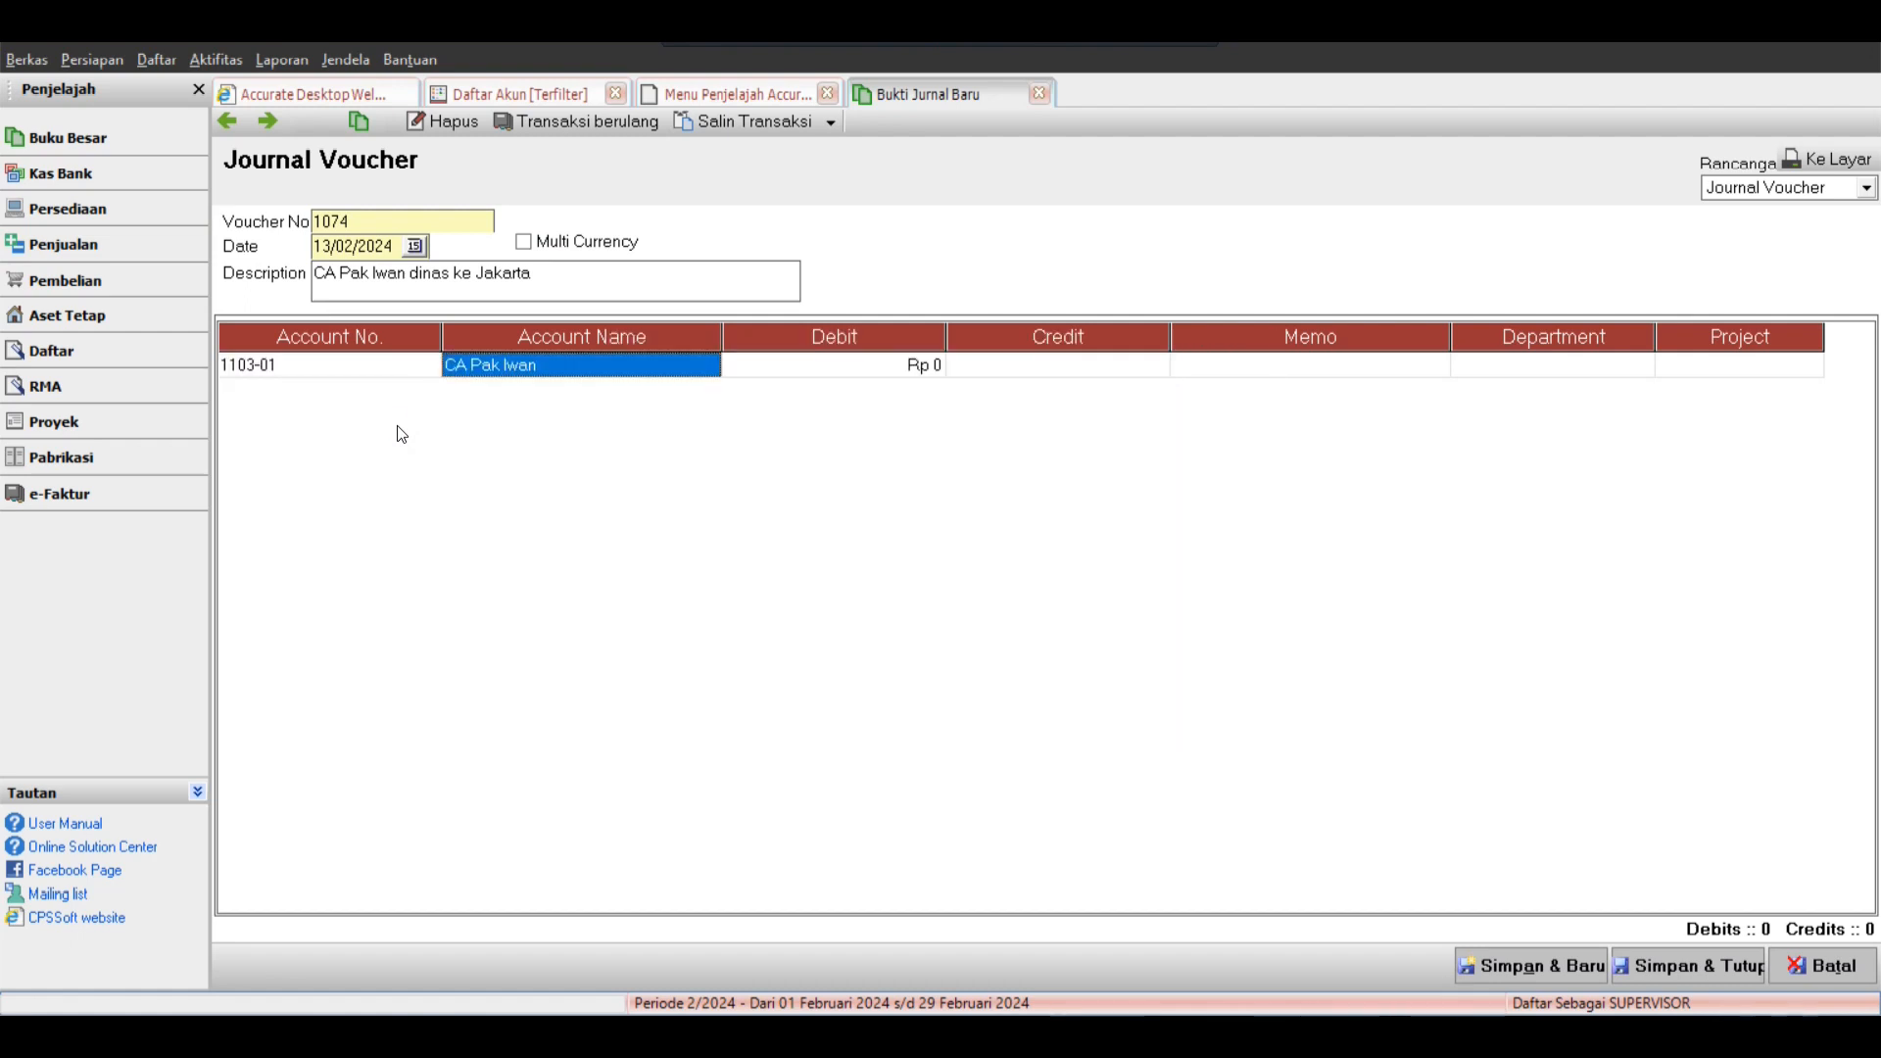
pyautogui.press('Tab')
pyautogui.write('5000000')
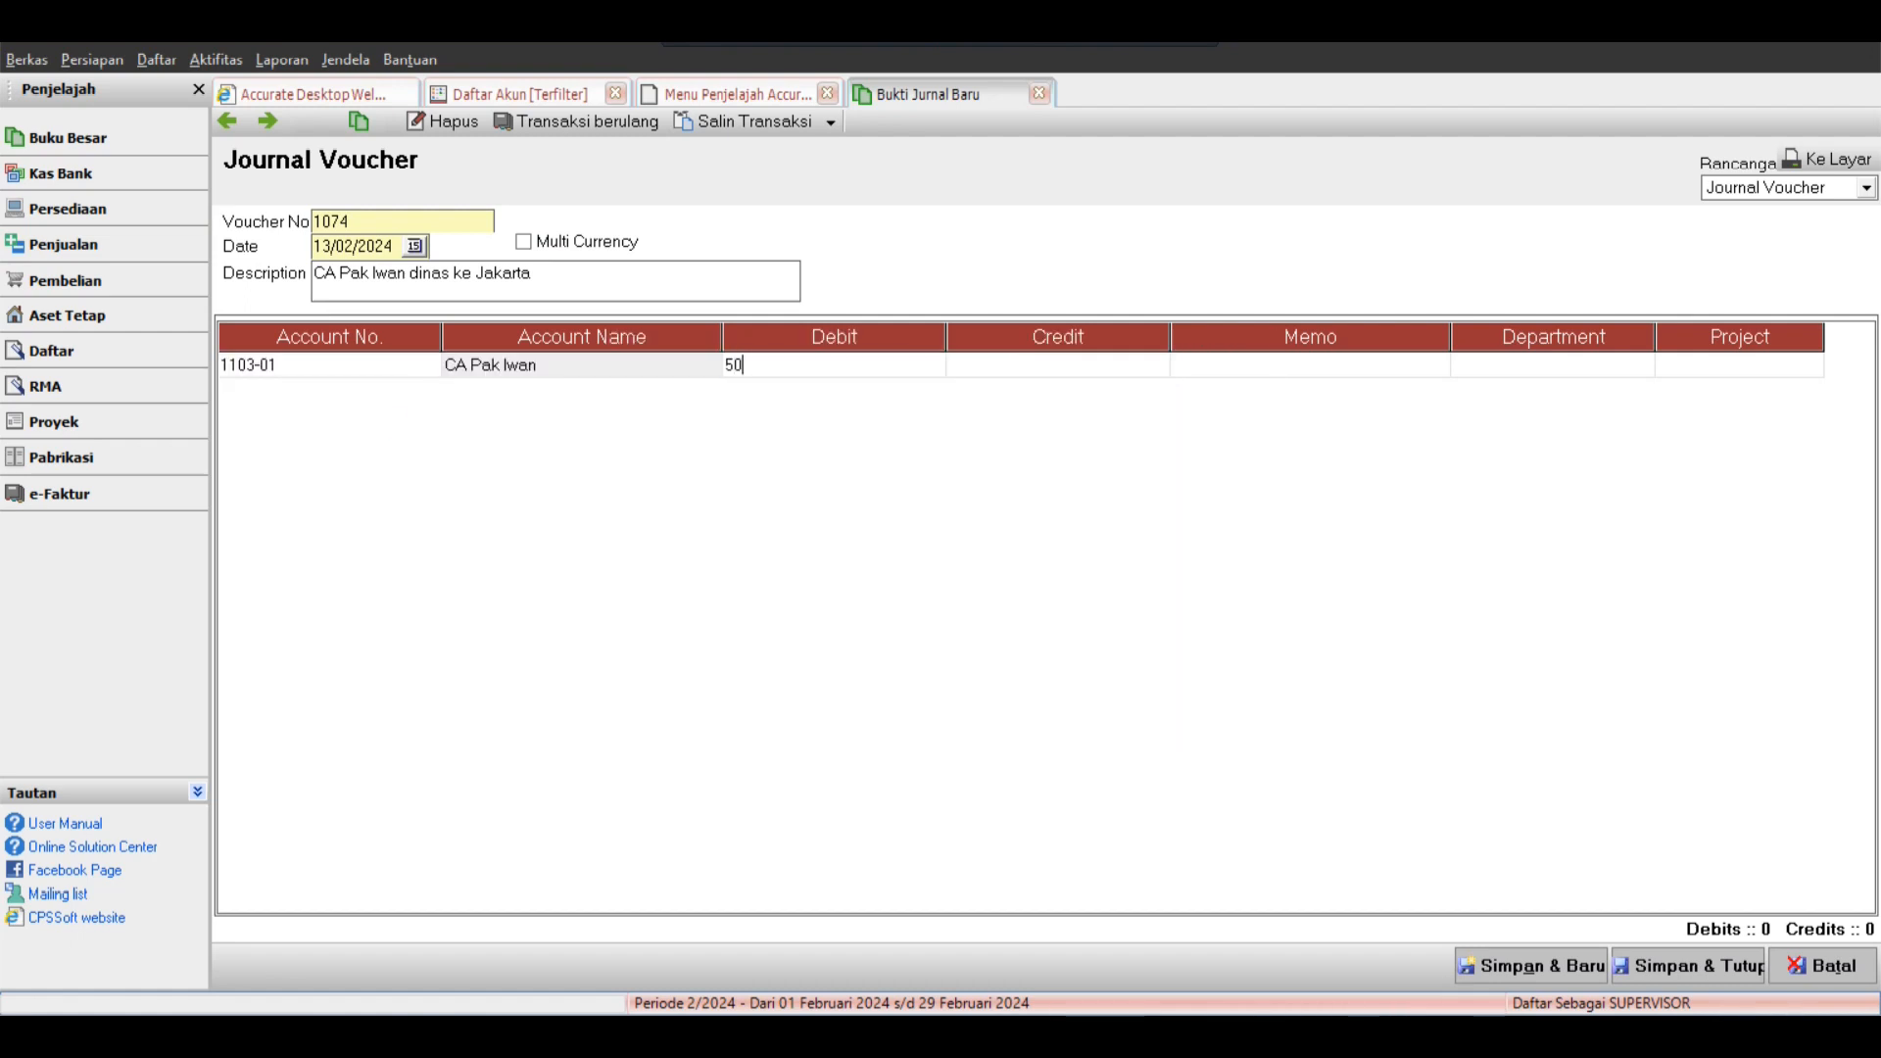
pyautogui.press('Tab')
pyautogui.press('Tab')
pyautogui.hotkey('ctrl', 'v')
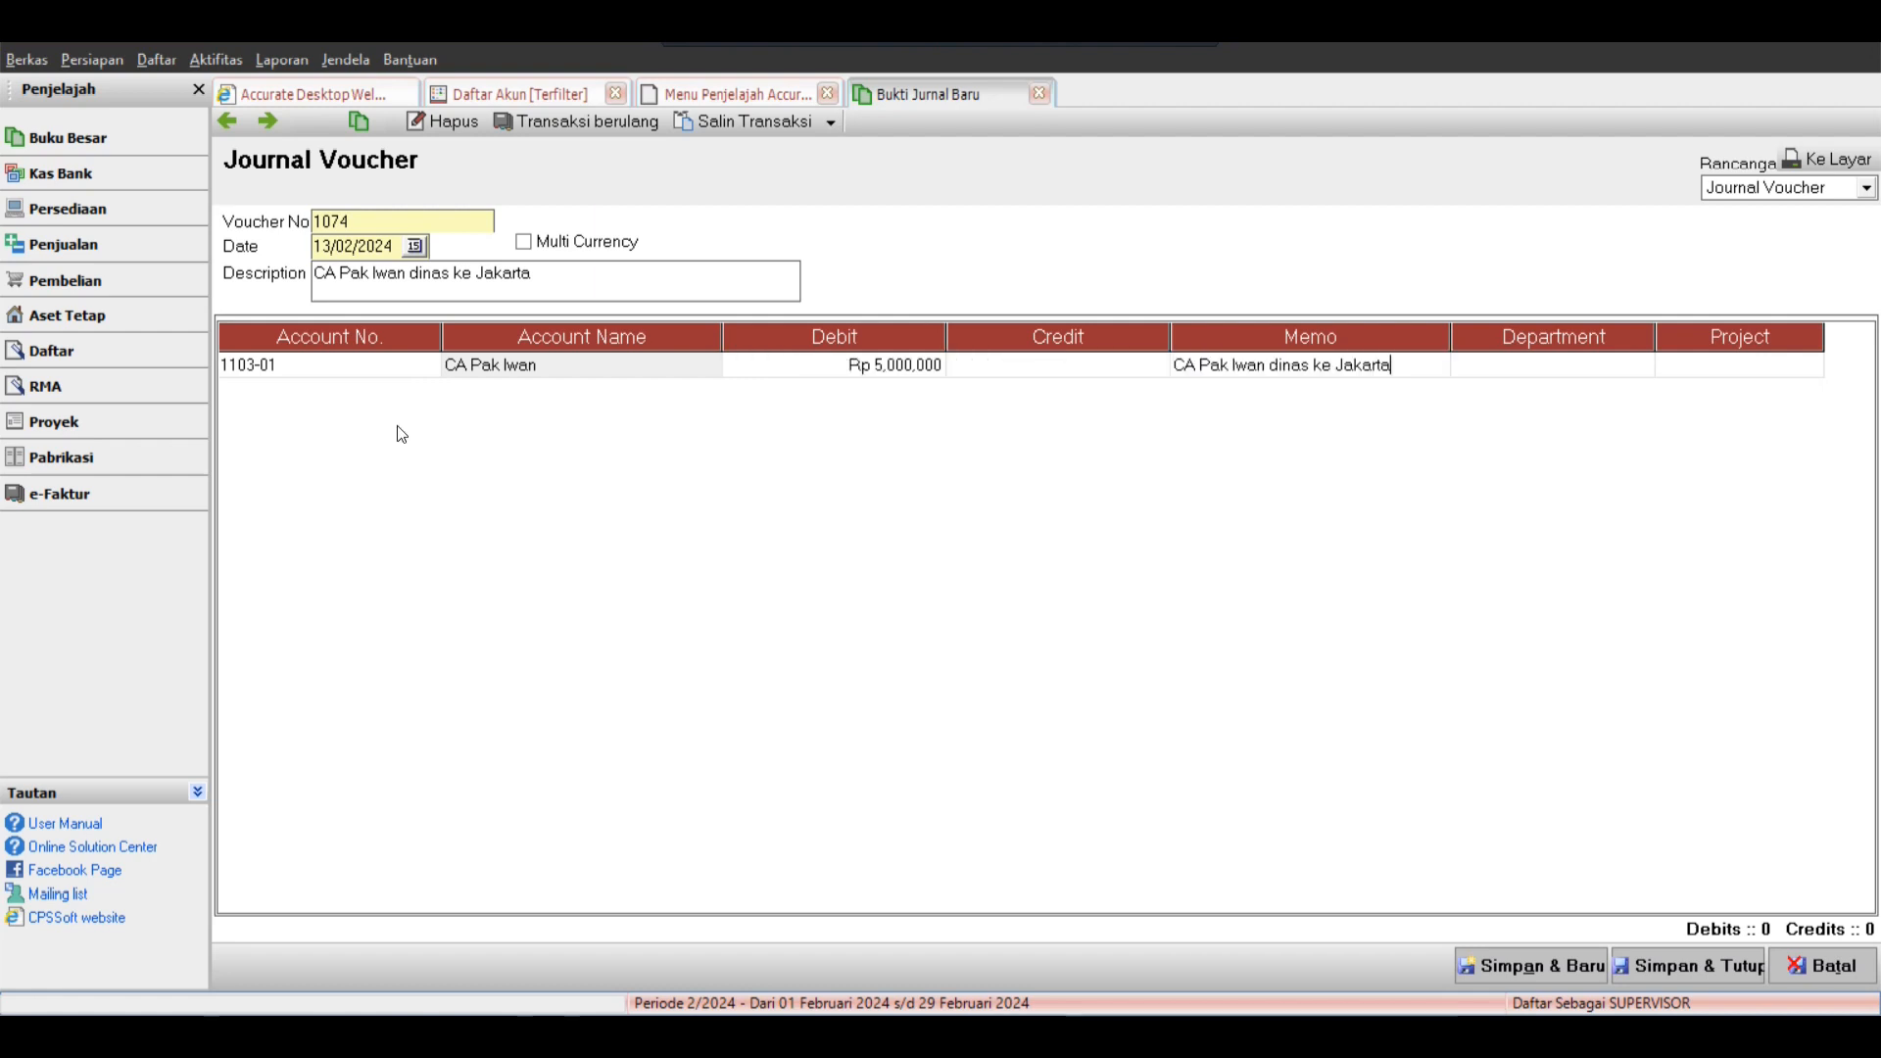
pyautogui.press('Down')
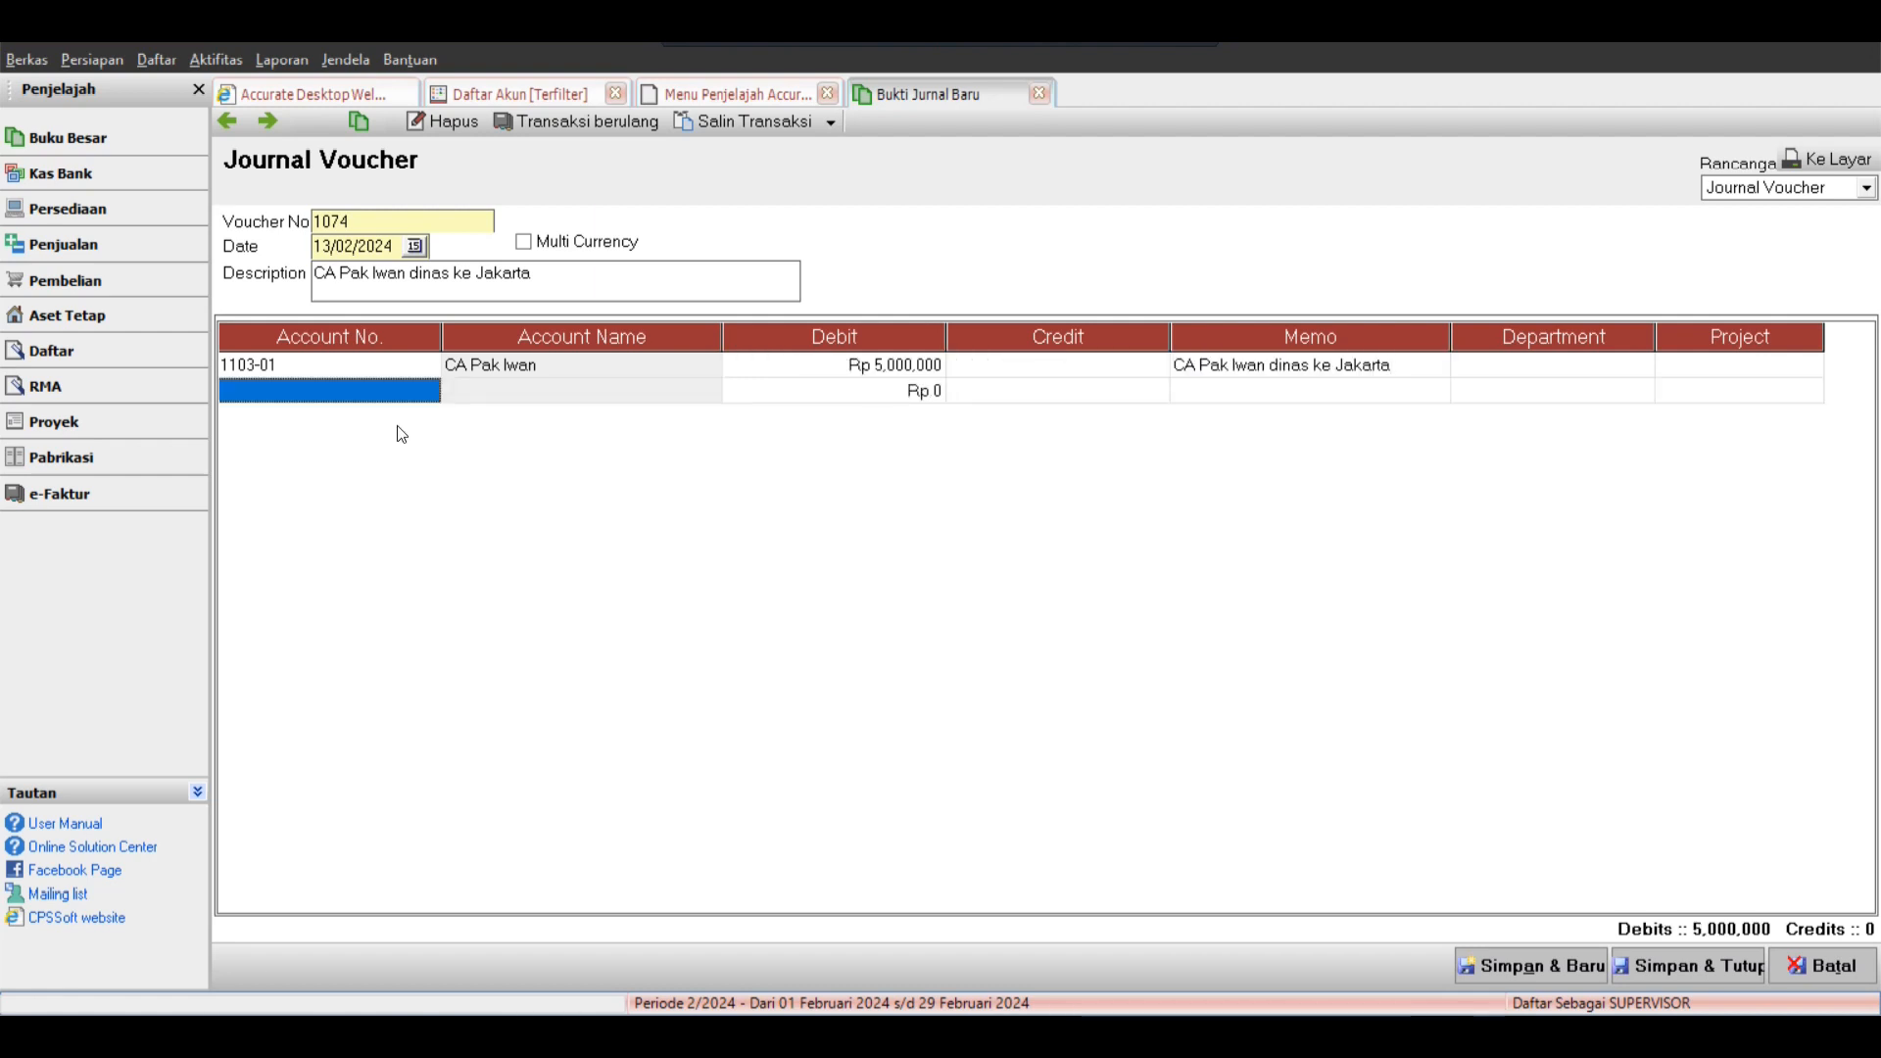
# Credit account BCA IDR with Rp 5,000,000 using the same memo, and save and close the voucher.
pyautogui.write('BCA')
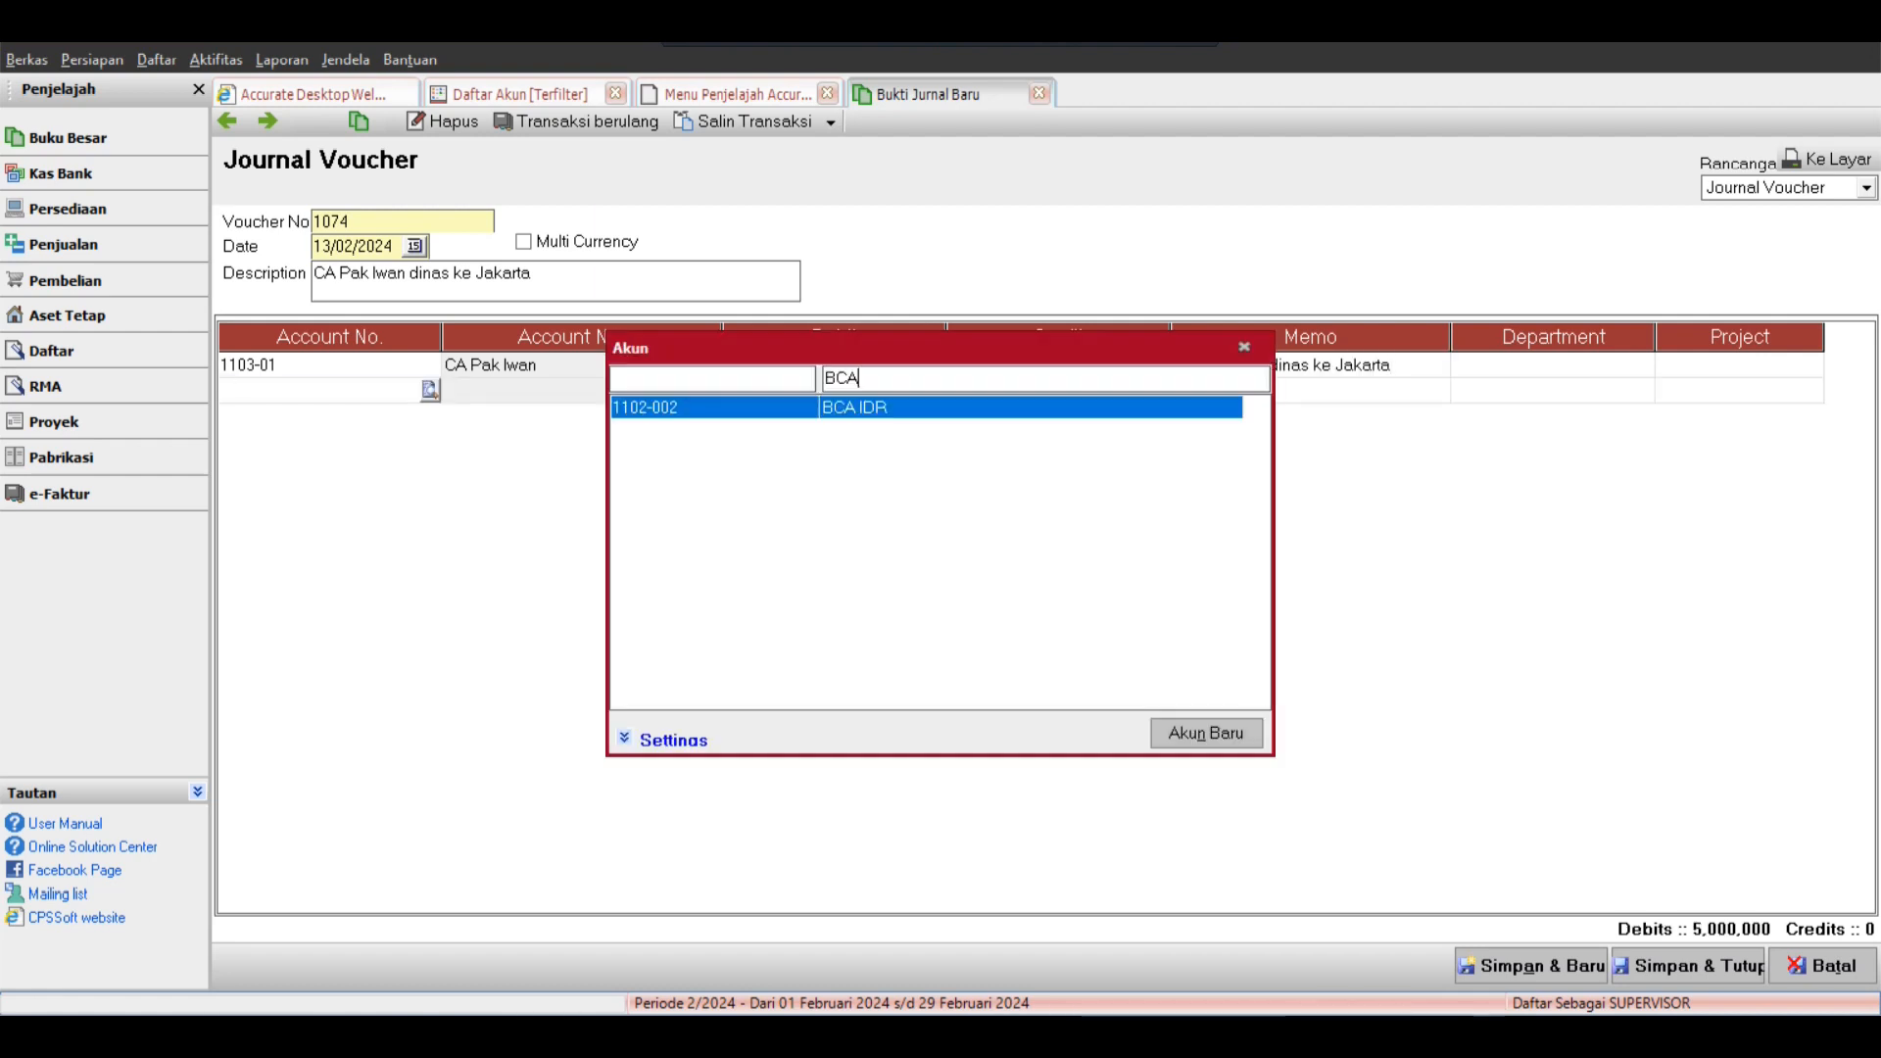
pyautogui.press('Return')
pyautogui.press('Tab')
pyautogui.press('Tab')
pyautogui.press('Tab')
pyautogui.press('Tab')
pyautogui.hotkey('ctrl', 'v')
pyautogui.press('Tab')
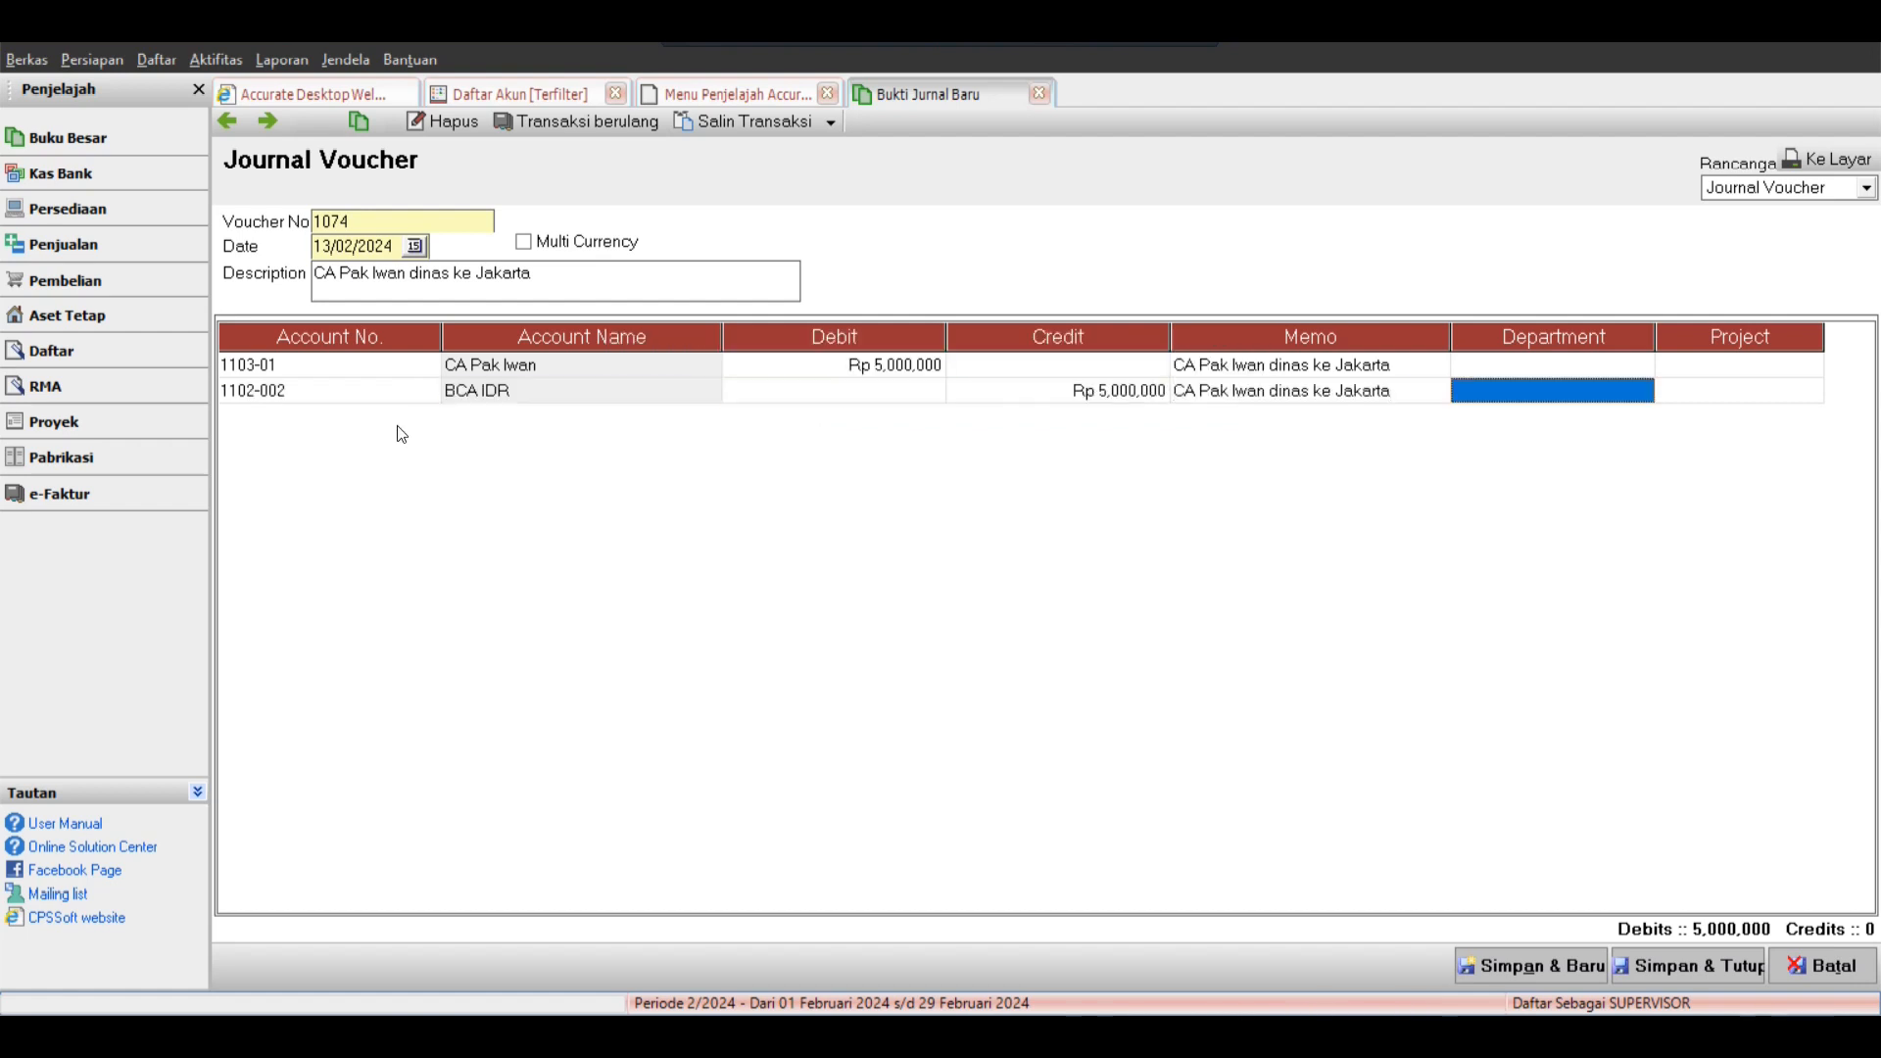
pyautogui.click(1666, 966)
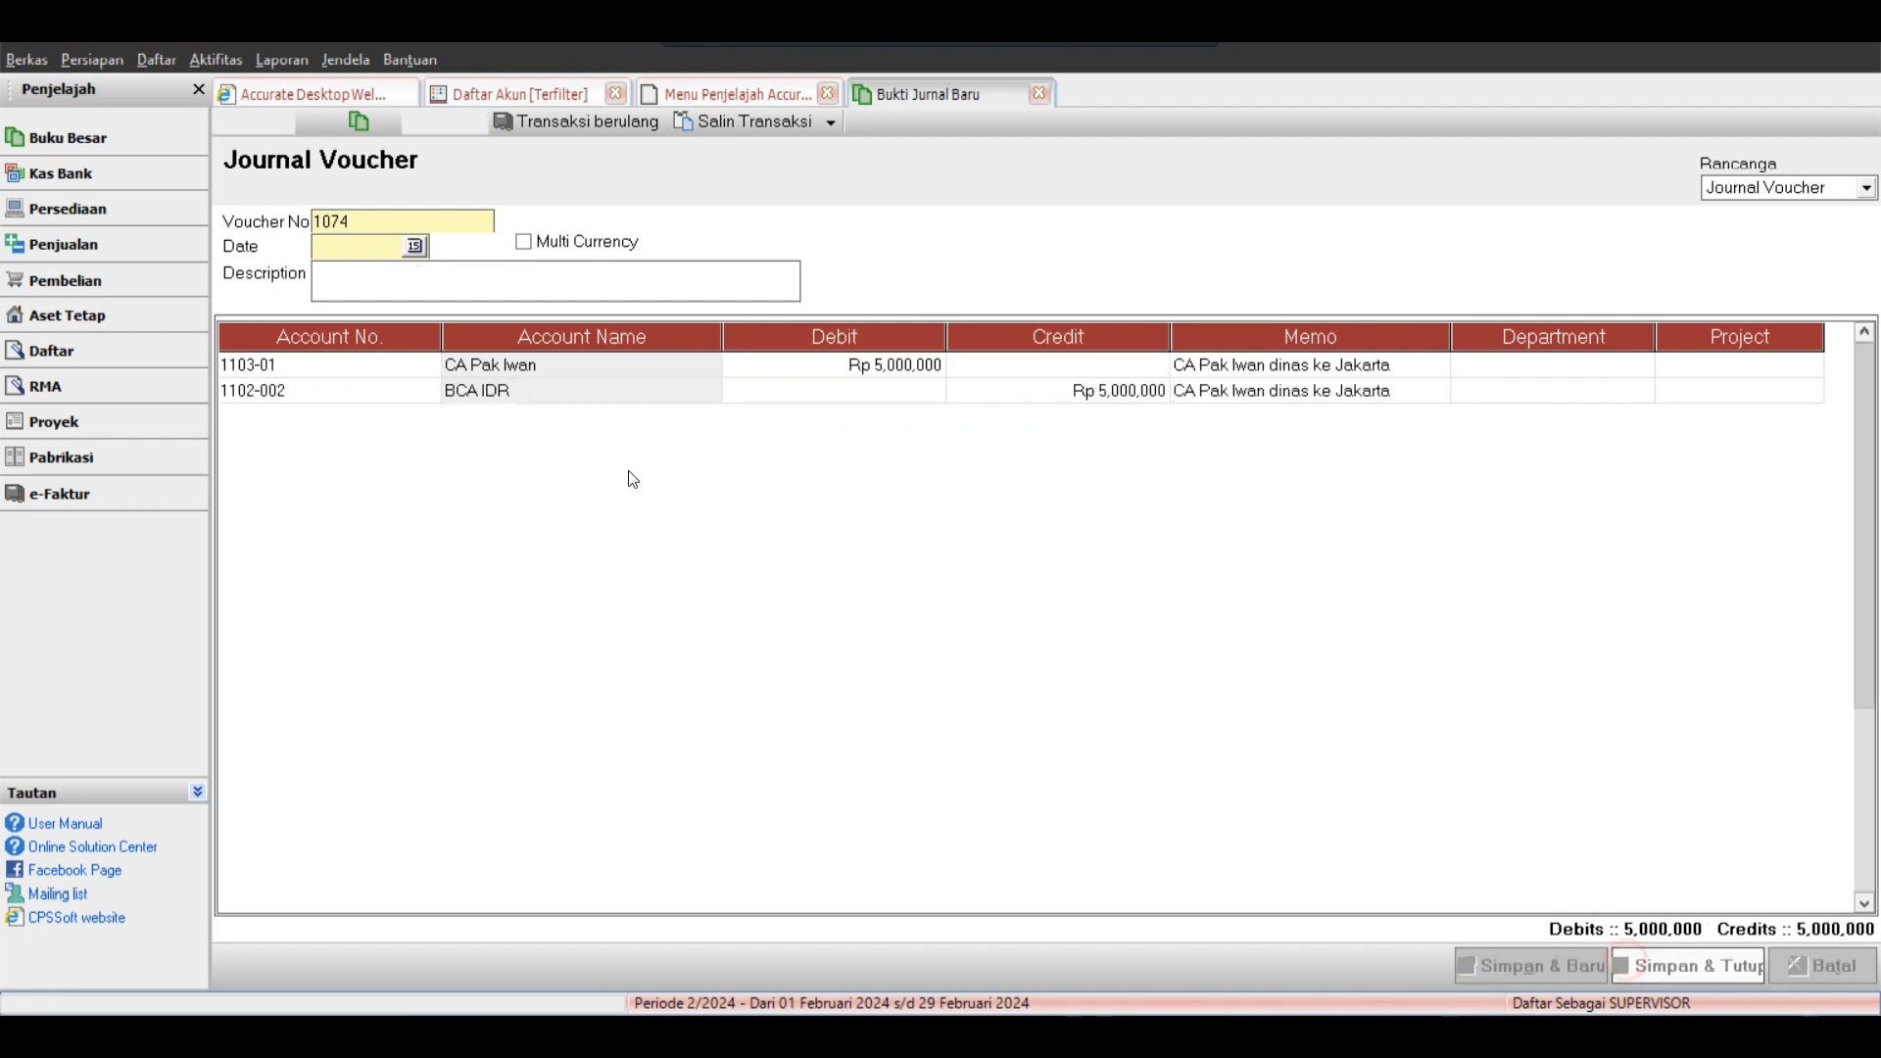
# Check the balances of Cash Advance and the employee's CA sub-account in the account list.
pyautogui.click(520, 94)
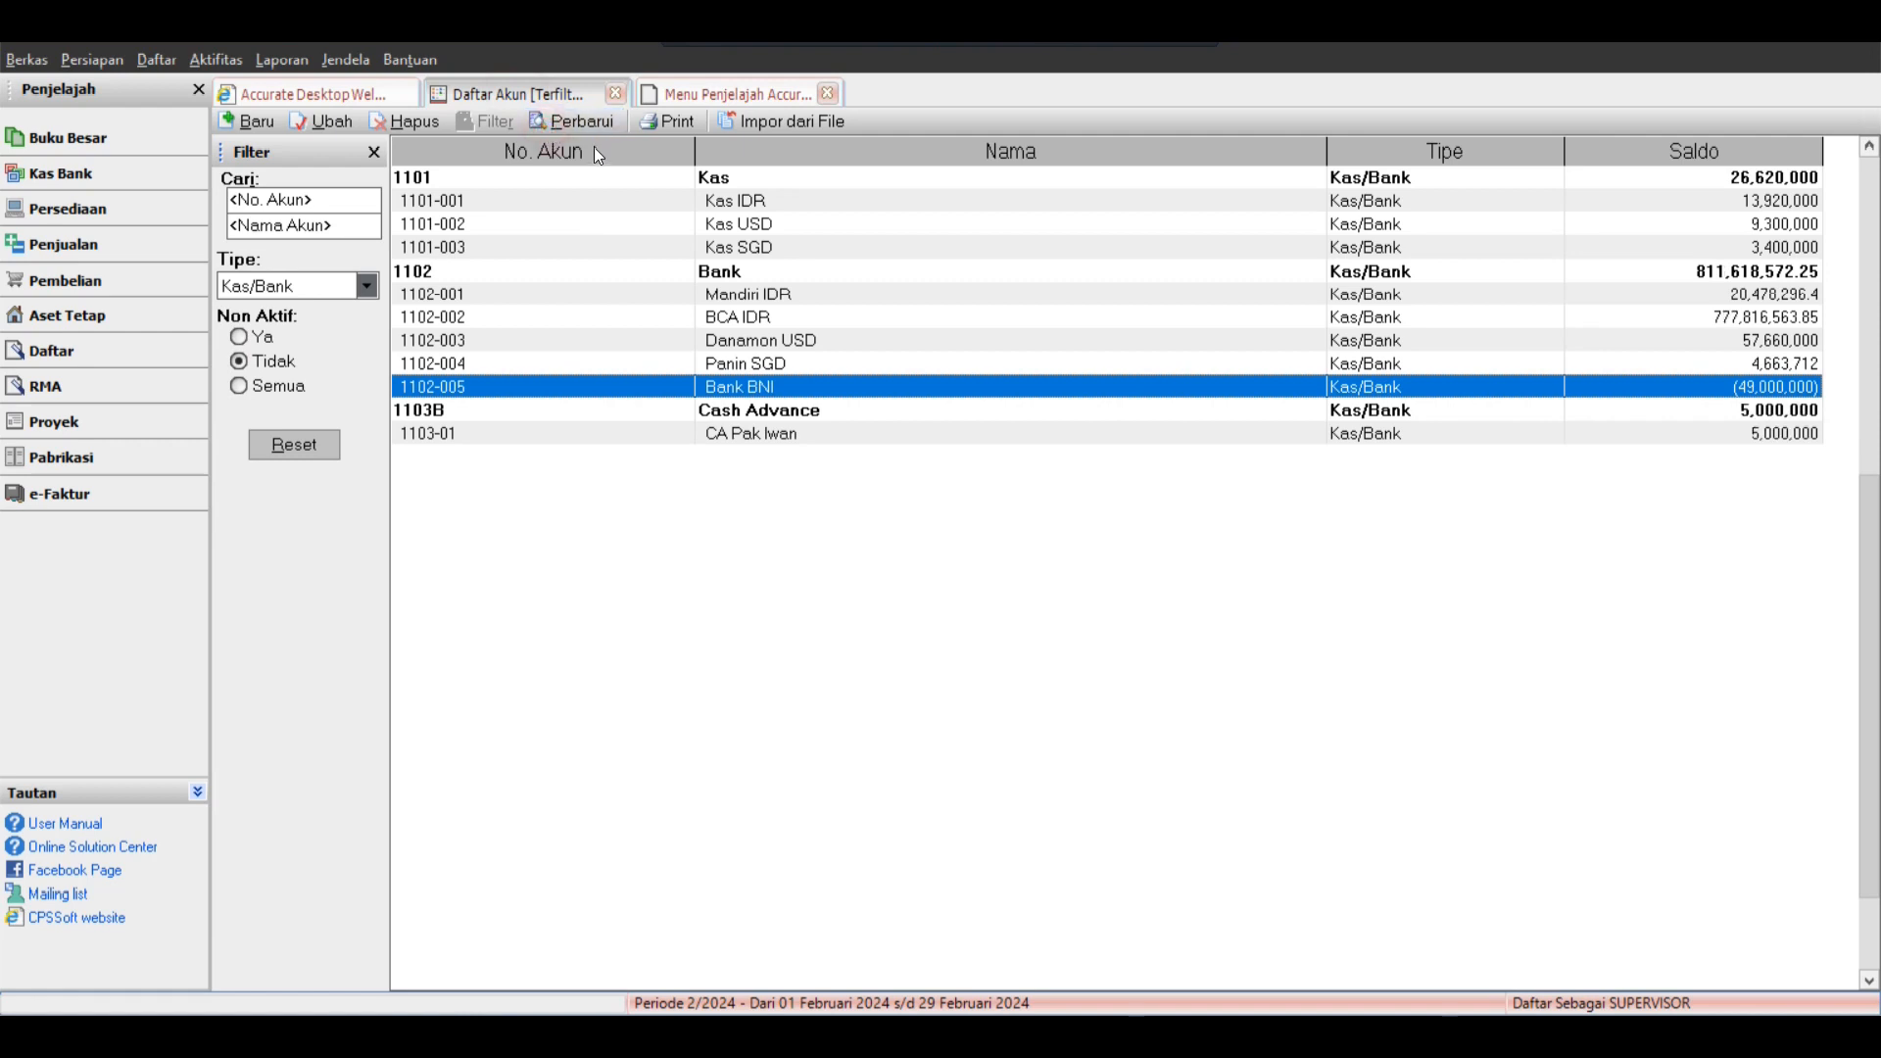
pyautogui.click(800, 437)
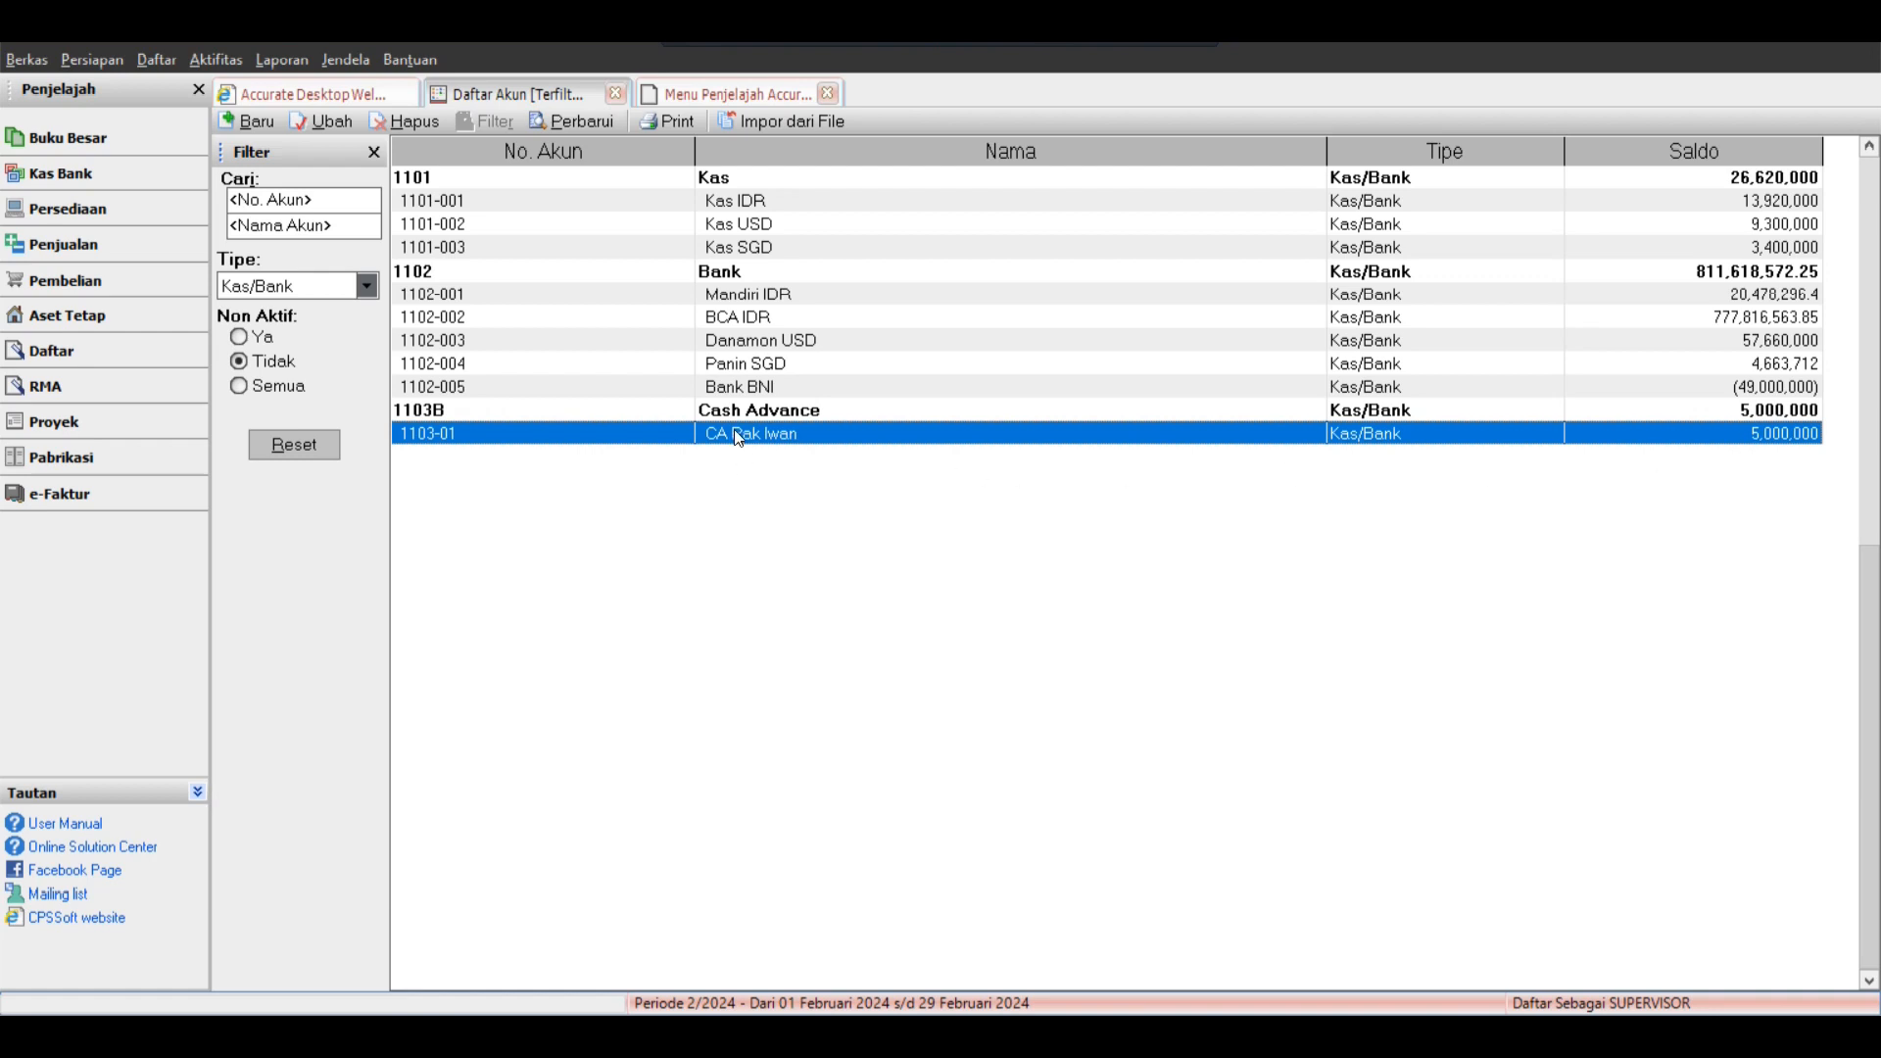
pyautogui.click(823, 412)
pyautogui.click(813, 437)
# Start another journal voucher described as "Pertanggungjawaban CA" with the employee's name and "Ke Jakarta".
pyautogui.click(725, 98)
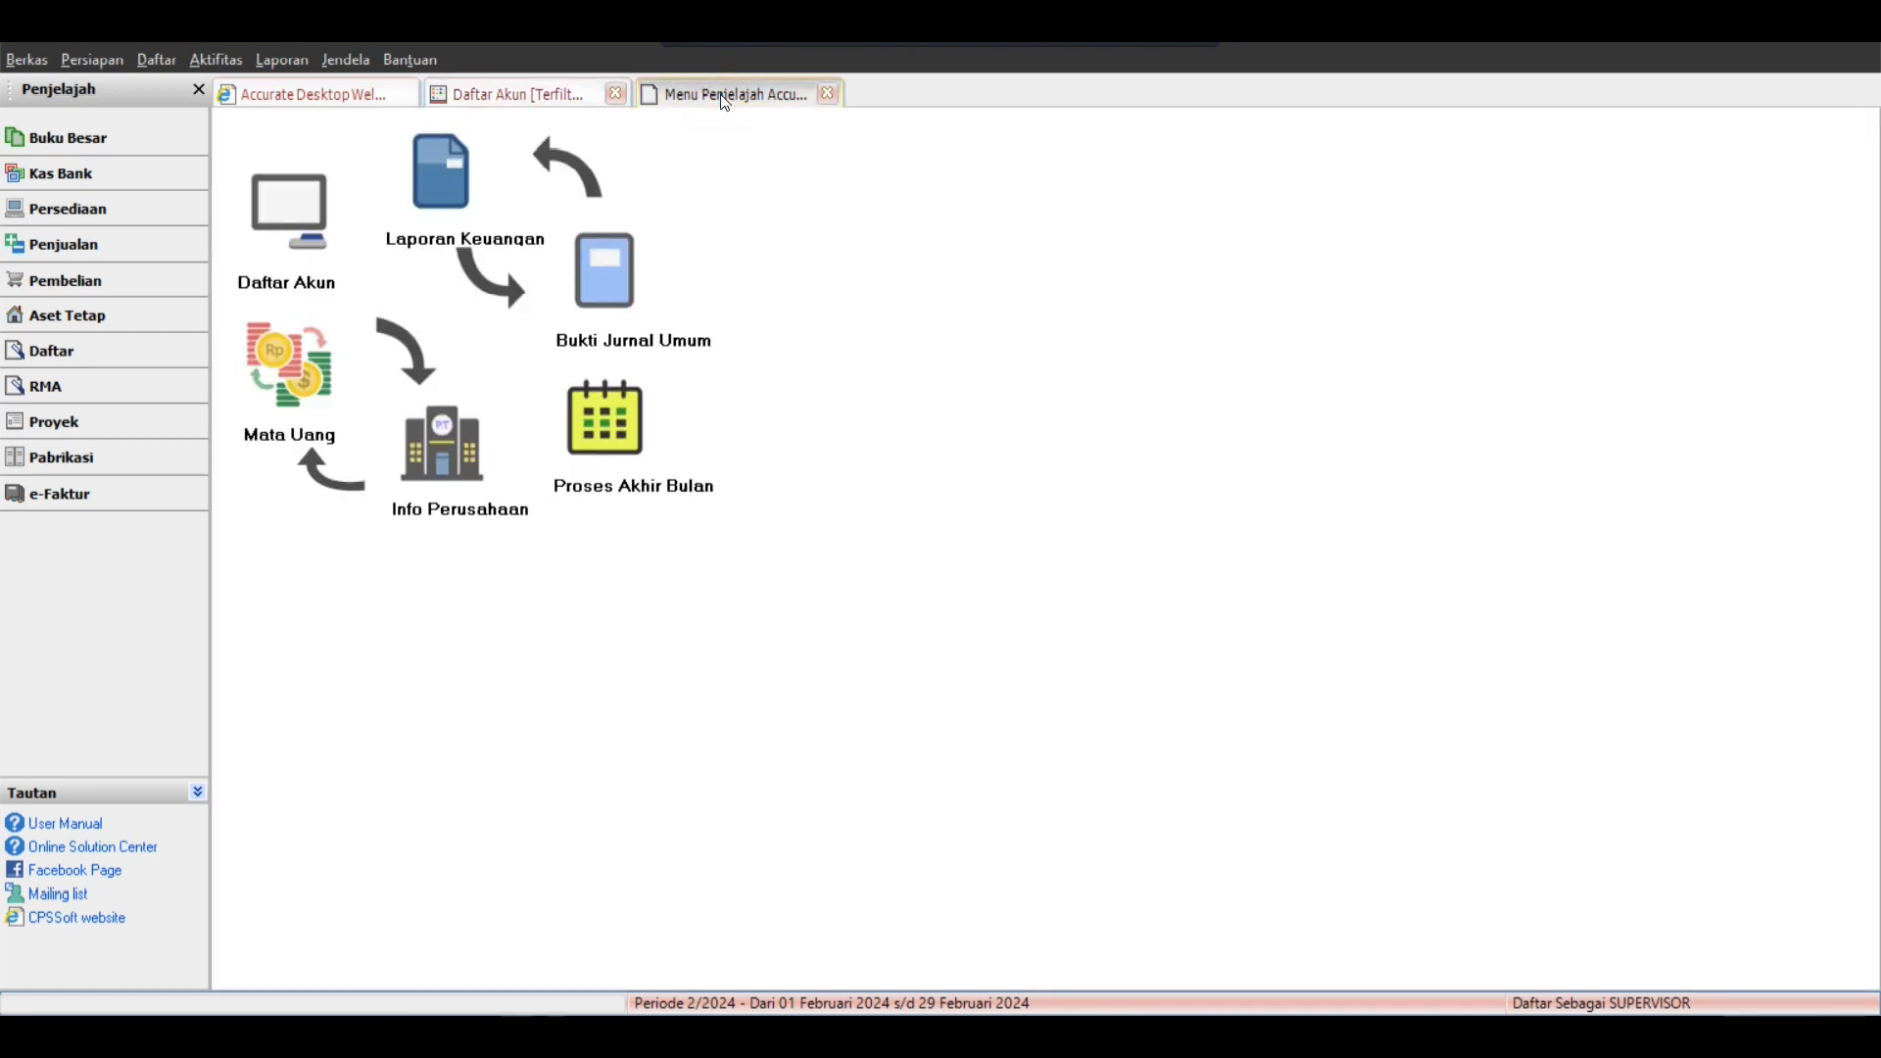
pyautogui.click(625, 286)
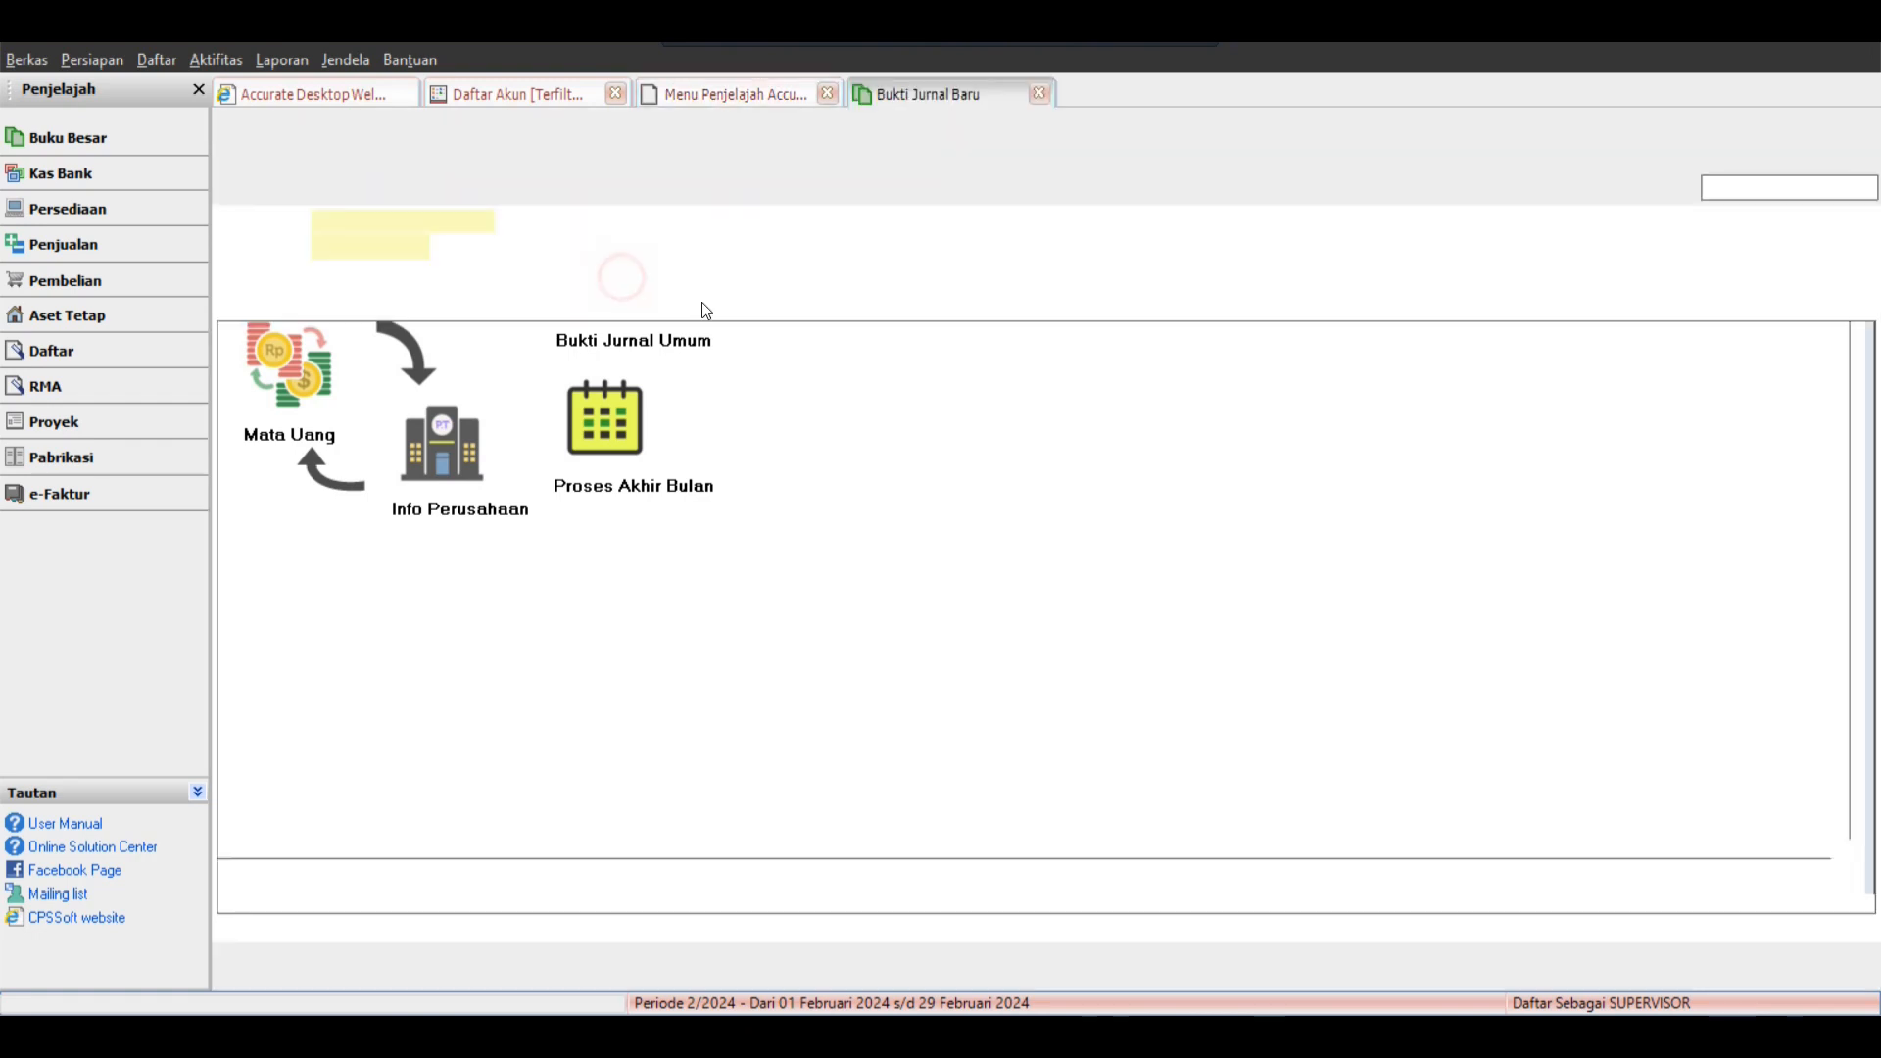
pyautogui.click(474, 293)
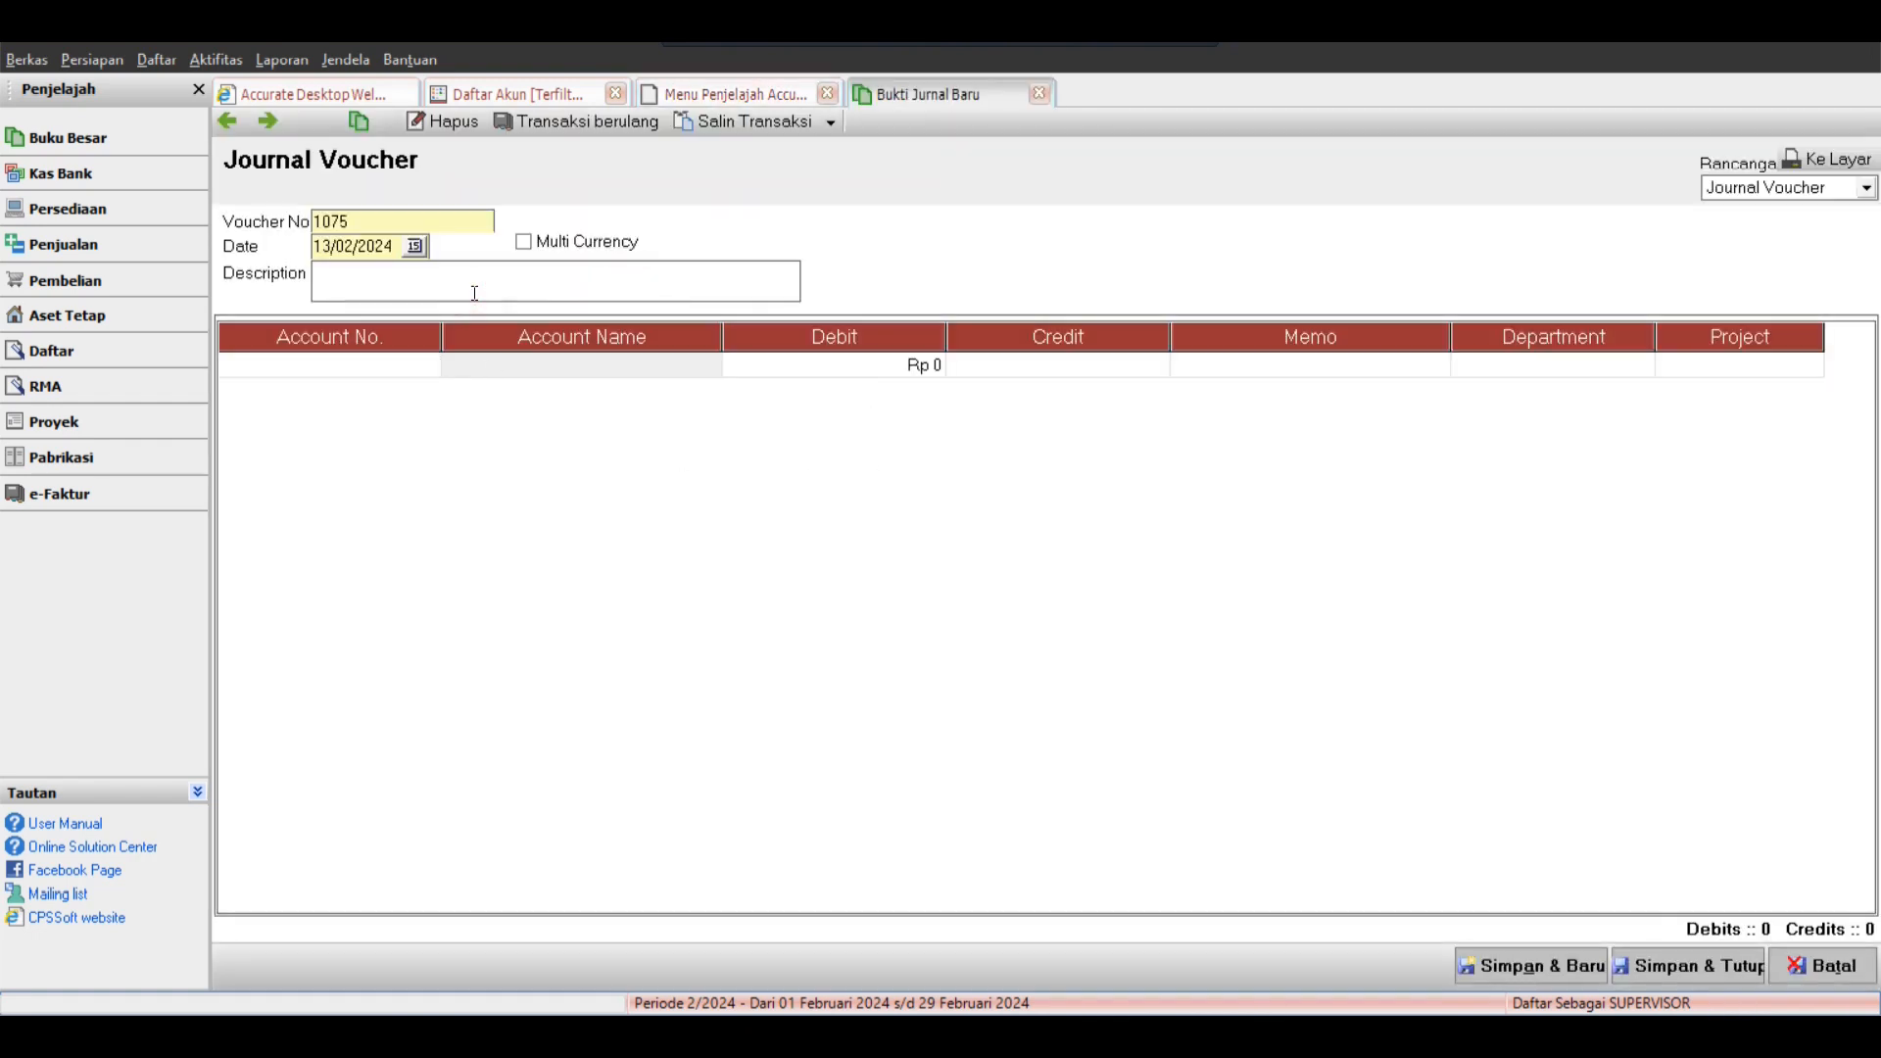
pyautogui.write('Pertanggungjawaban CA P')
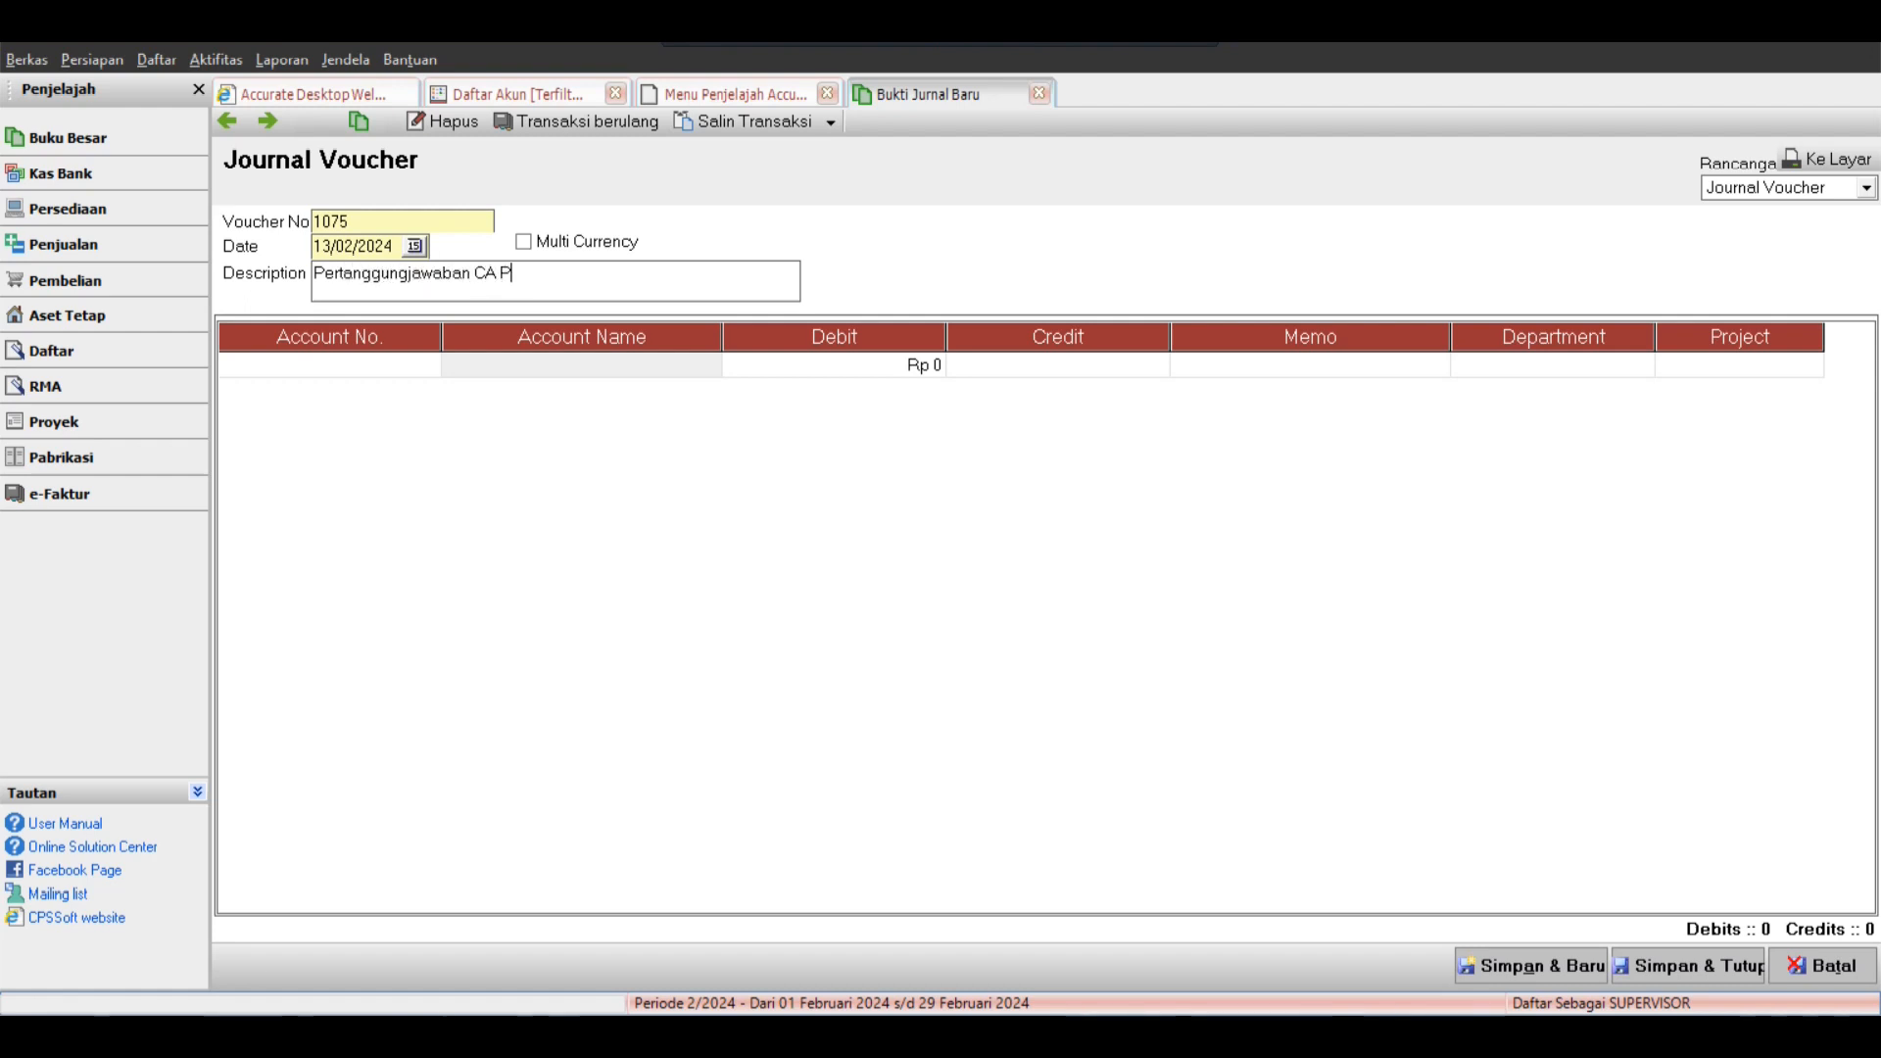
pyautogui.write('Ak IWan KE aja')
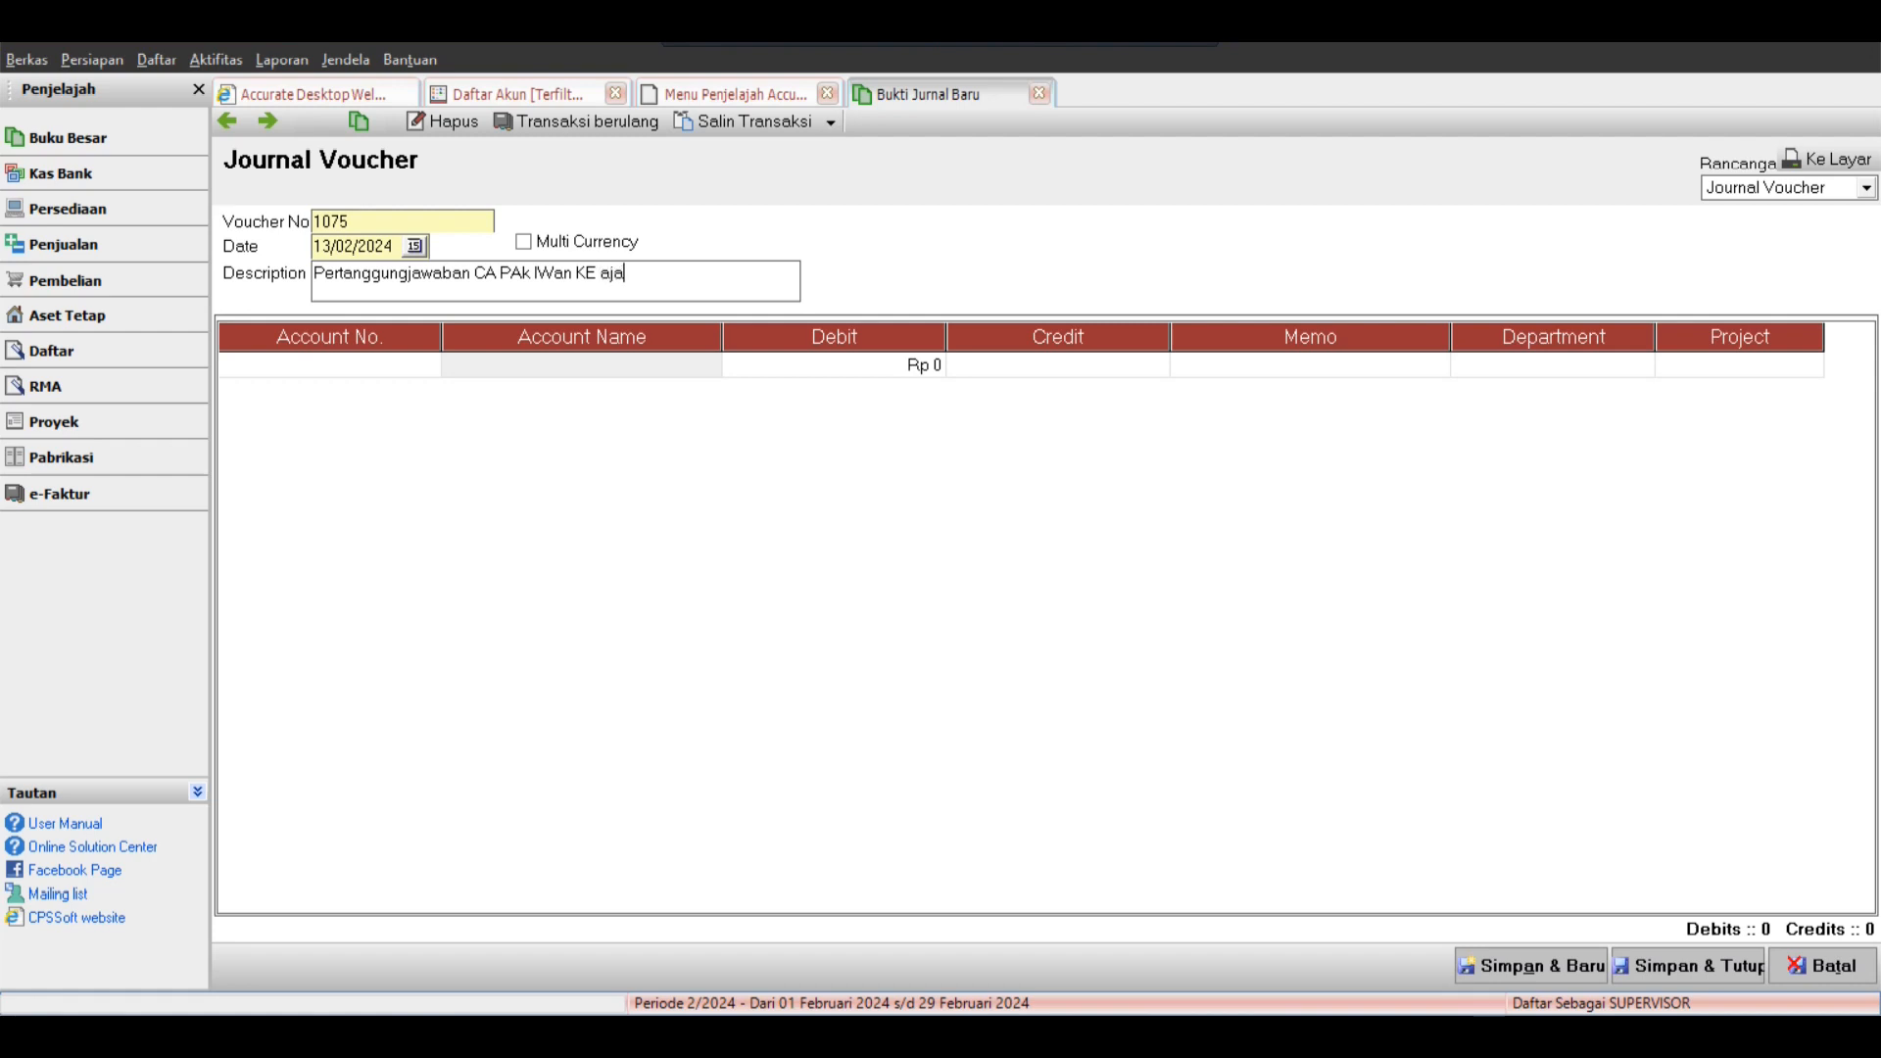
pyautogui.press('BackSpace')
pyautogui.press('BackSpace')
pyautogui.press('BackSpace')
pyautogui.press('BackSpace')
pyautogui.press('BackSpace')
pyautogui.press('BackSpace')
pyautogui.press('BackSpace')
pyautogui.press('BackSpace')
pyautogui.press('BackSpace')
pyautogui.press('BackSpace')
pyautogui.press('BackSpace')
pyautogui.press('BackSpace')
pyautogui.press('BackSpace')
pyautogui.press('BackSpace')
pyautogui.press('BackSpace')
pyautogui.write('Pak Iwan Ke Jakarta')
pyautogui.tripleClick(661, 277)
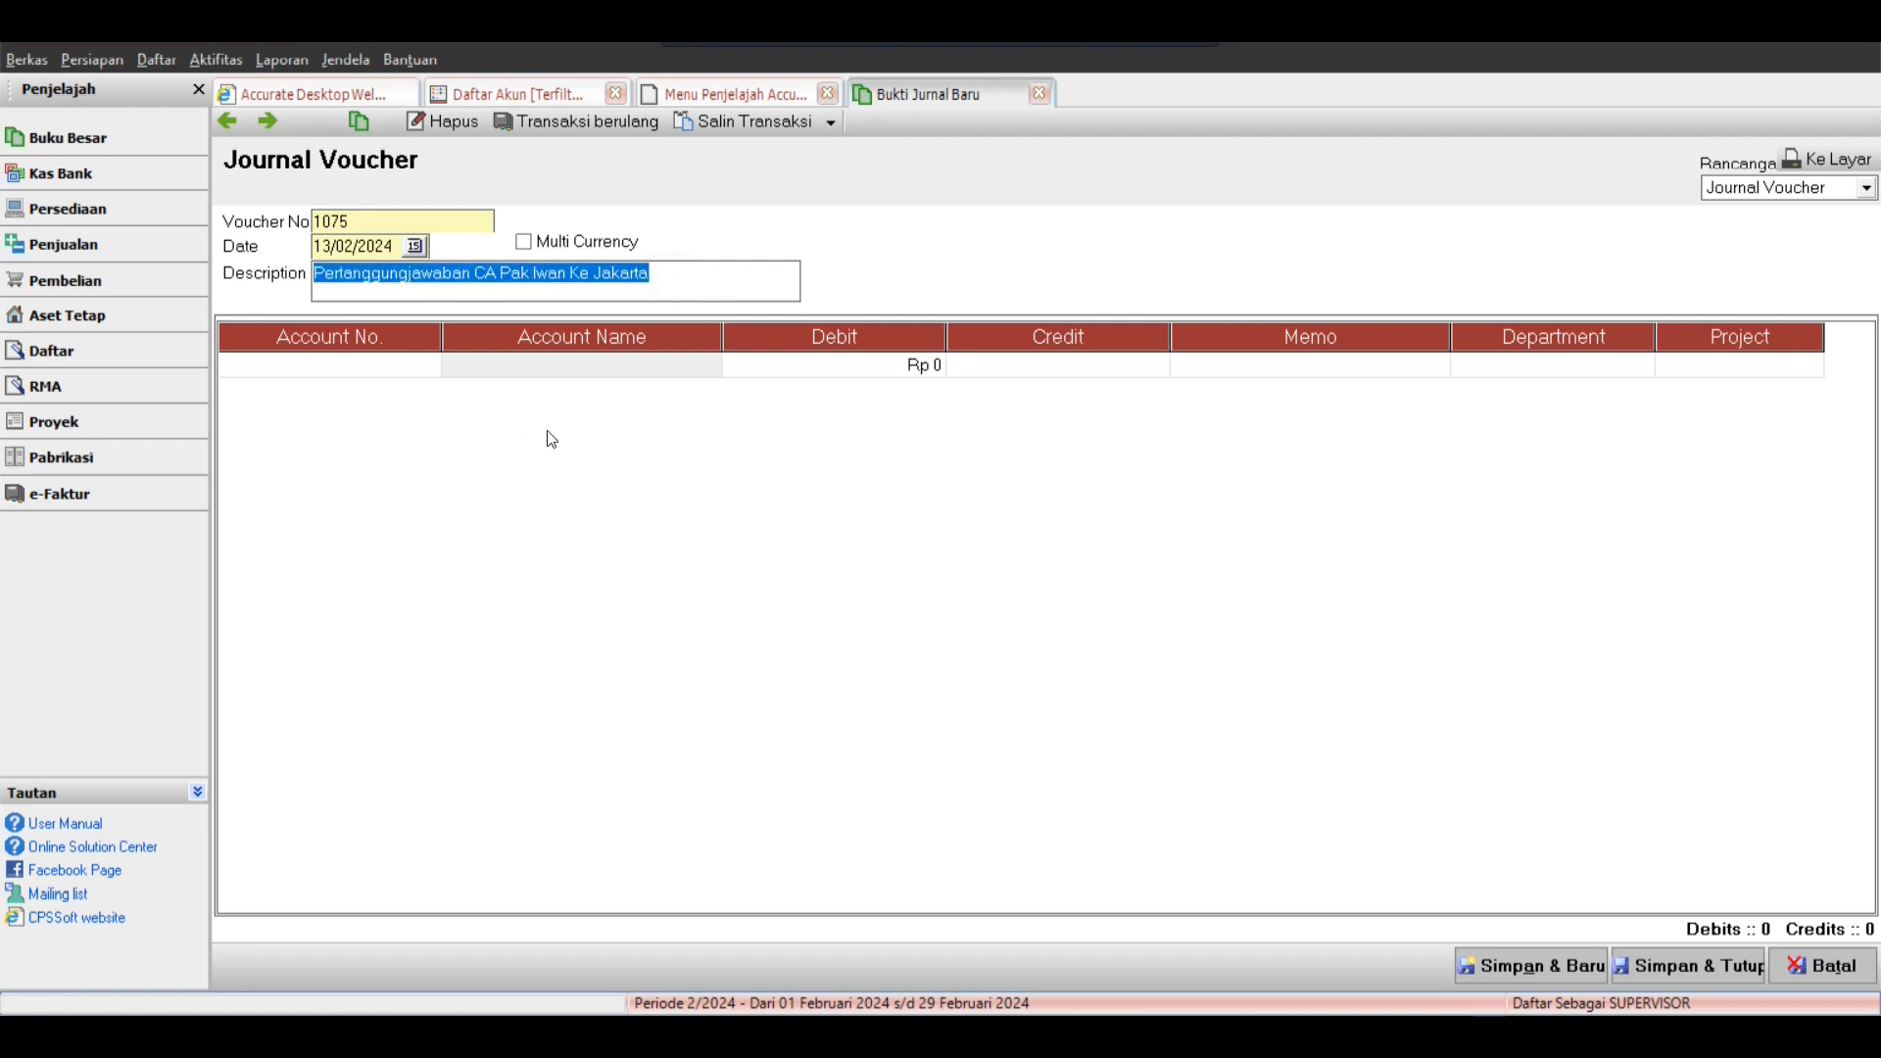
# Debit account 6200-001 Biaya Listrik, PAM & Telp with Rp 100,000 on the first line, with memo "Beli Pulsa".
pyautogui.click(479, 439)
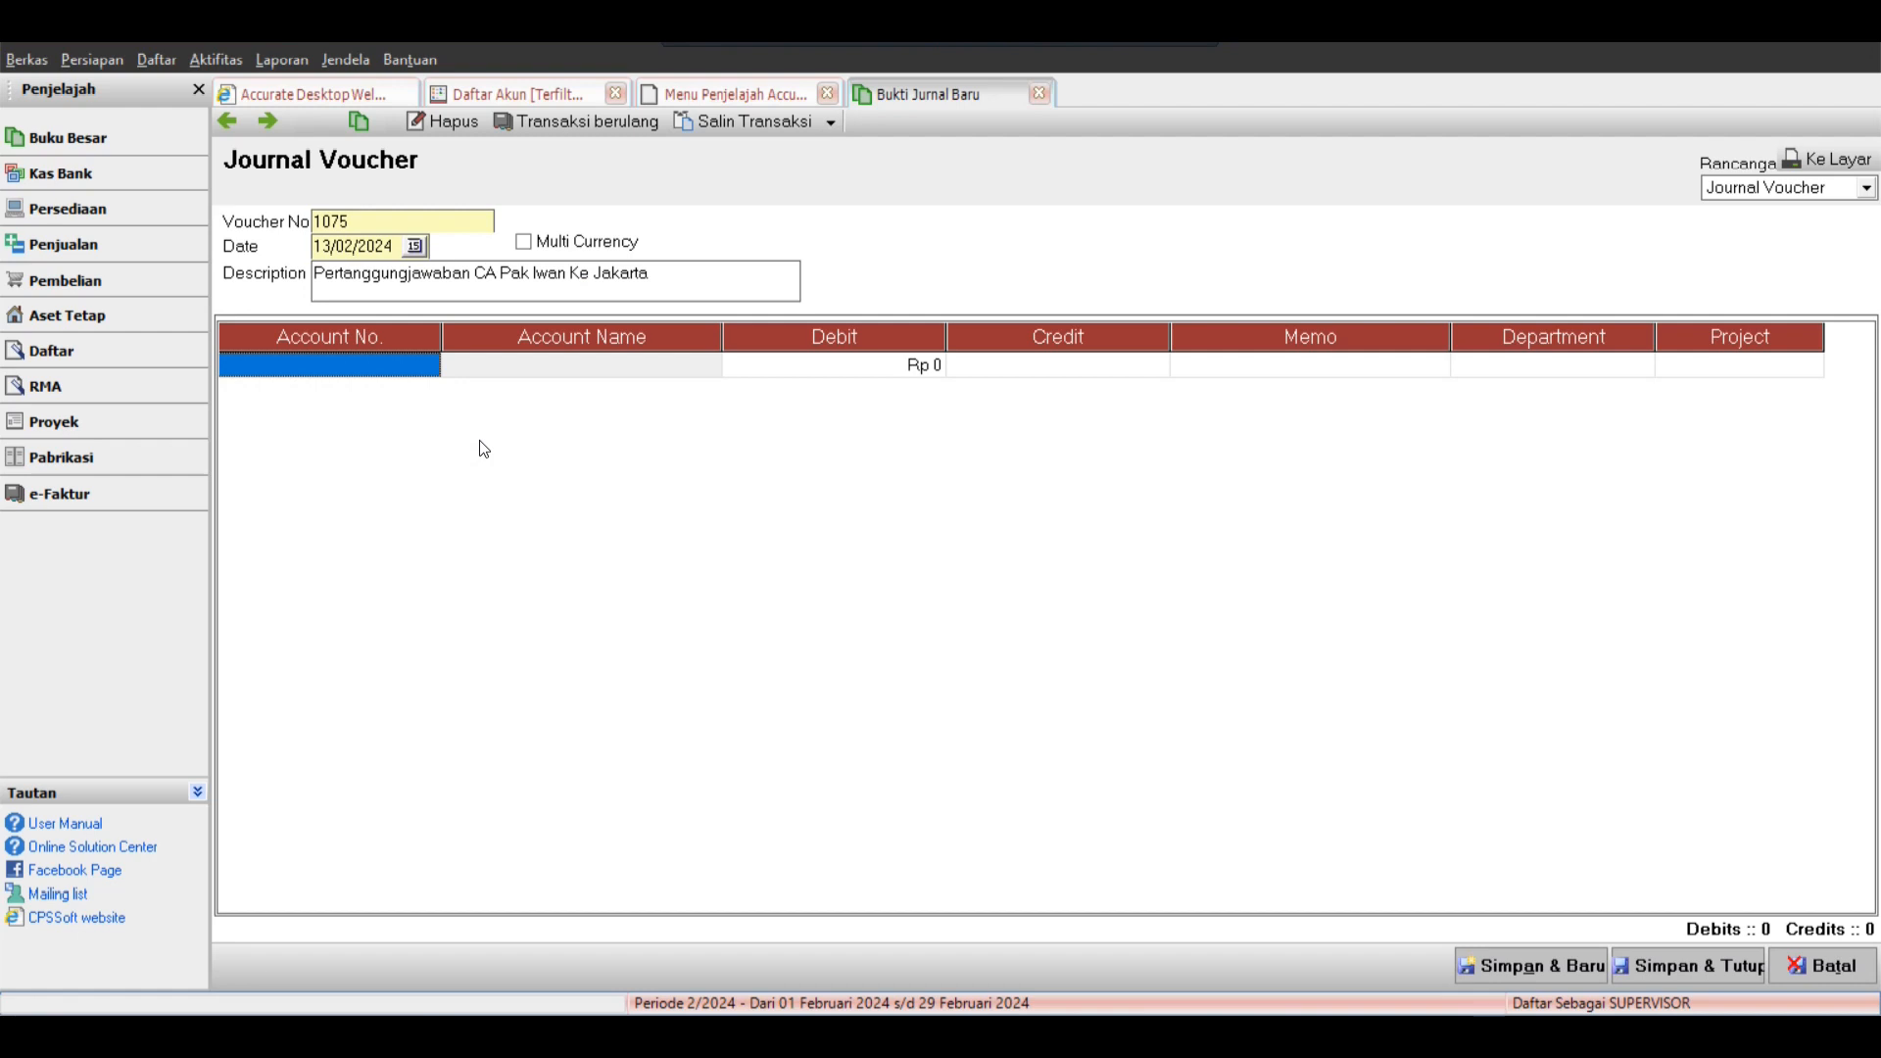
pyautogui.write('tel')
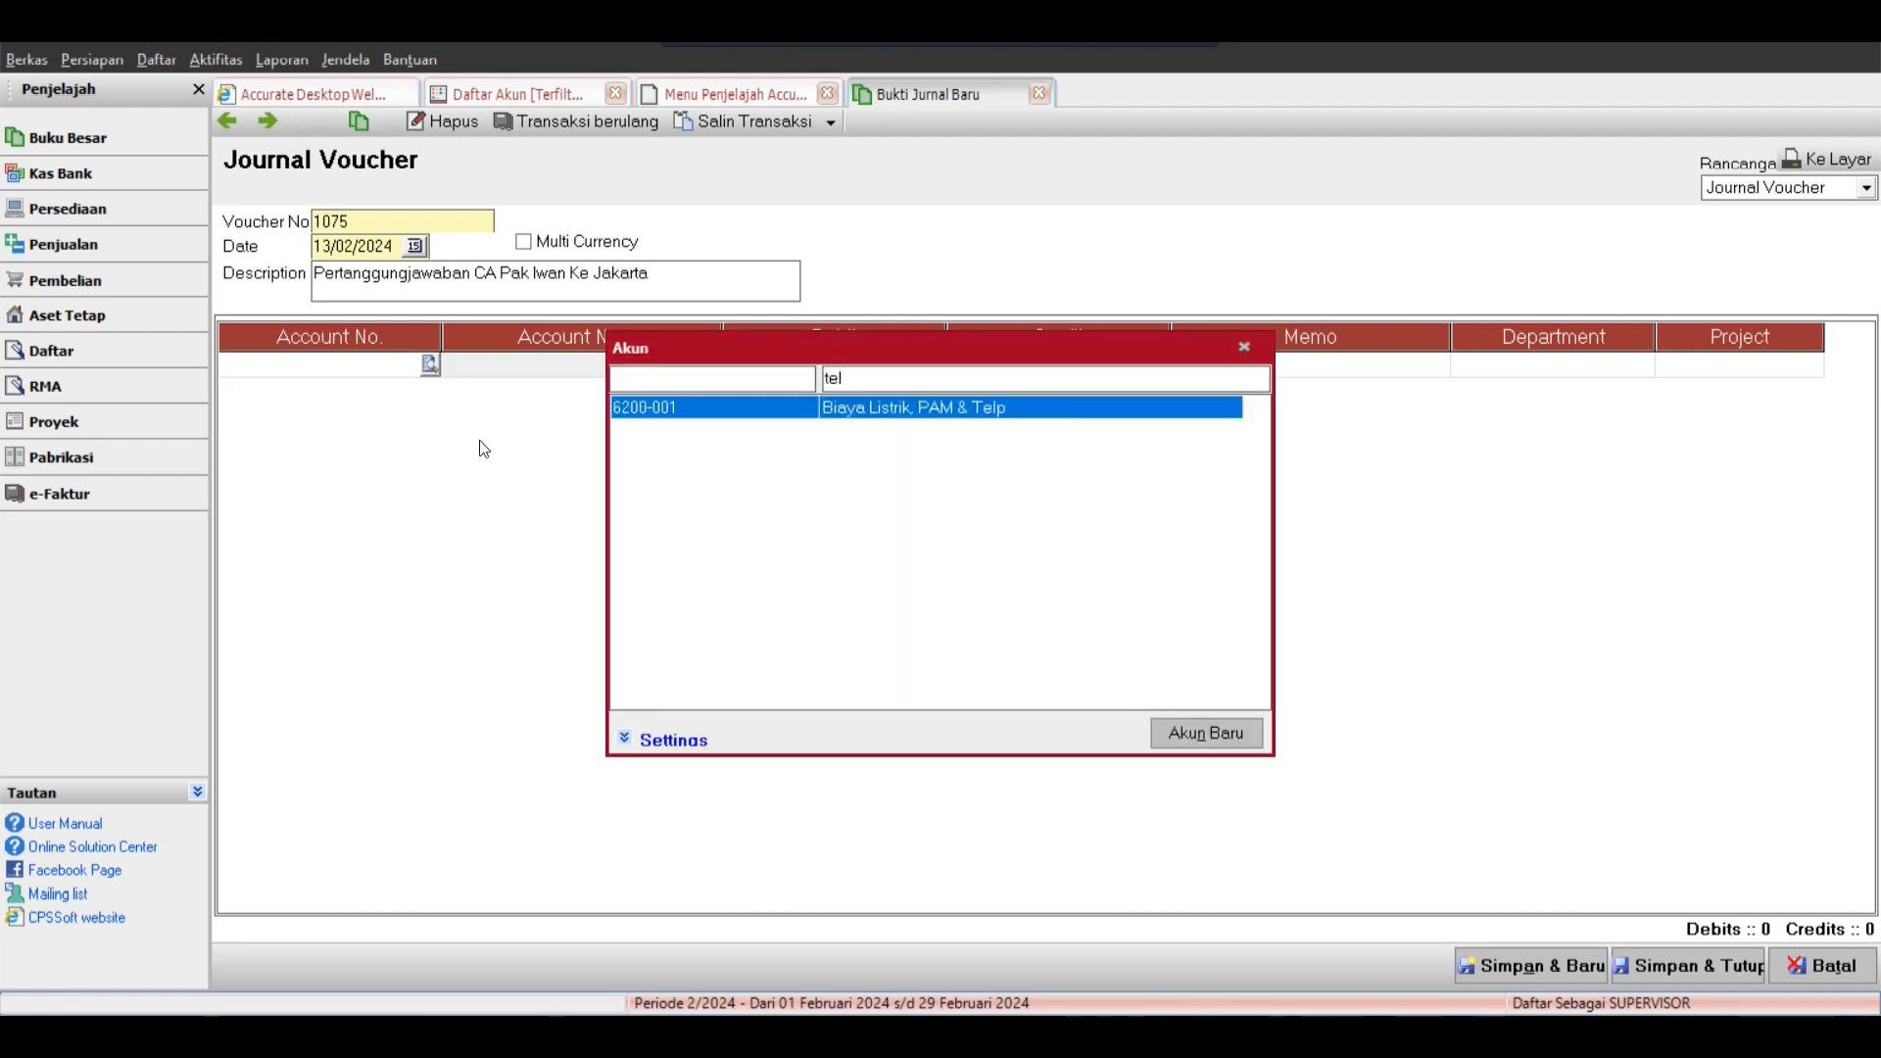
pyautogui.press('Return')
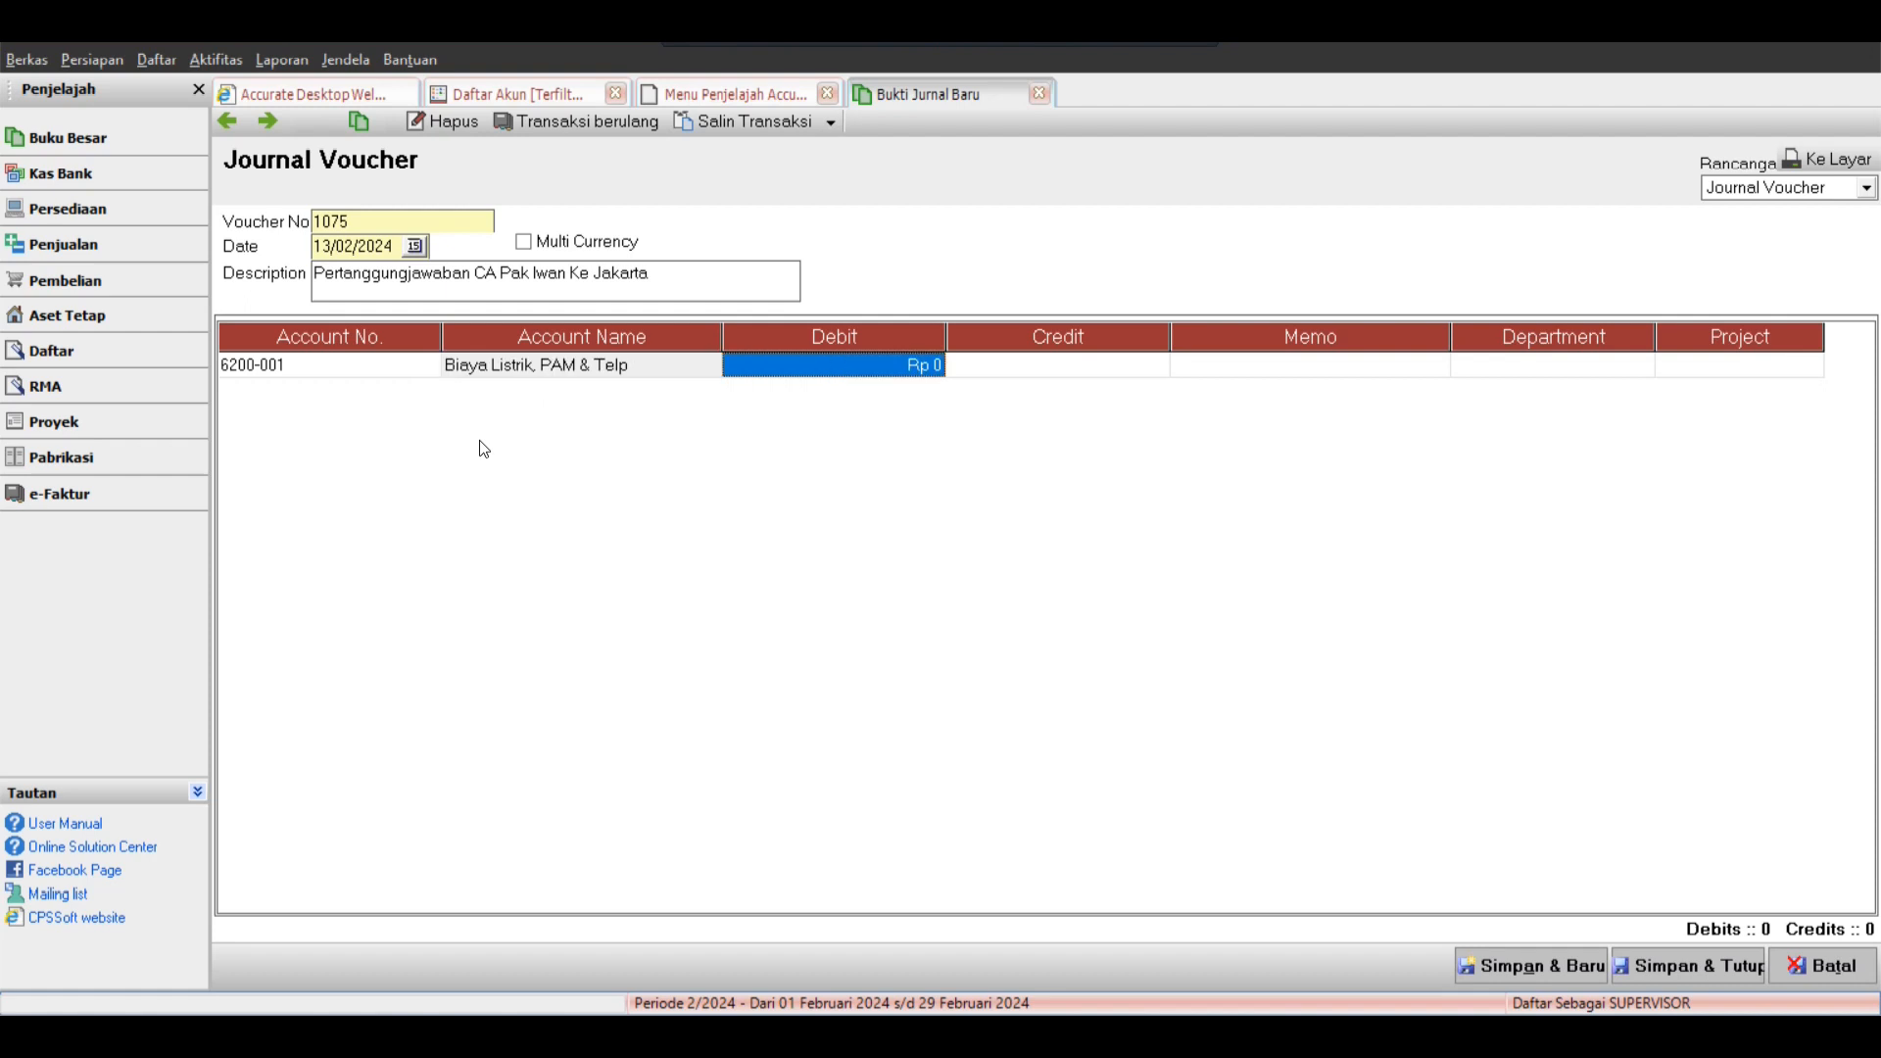
pyautogui.write('1,00')
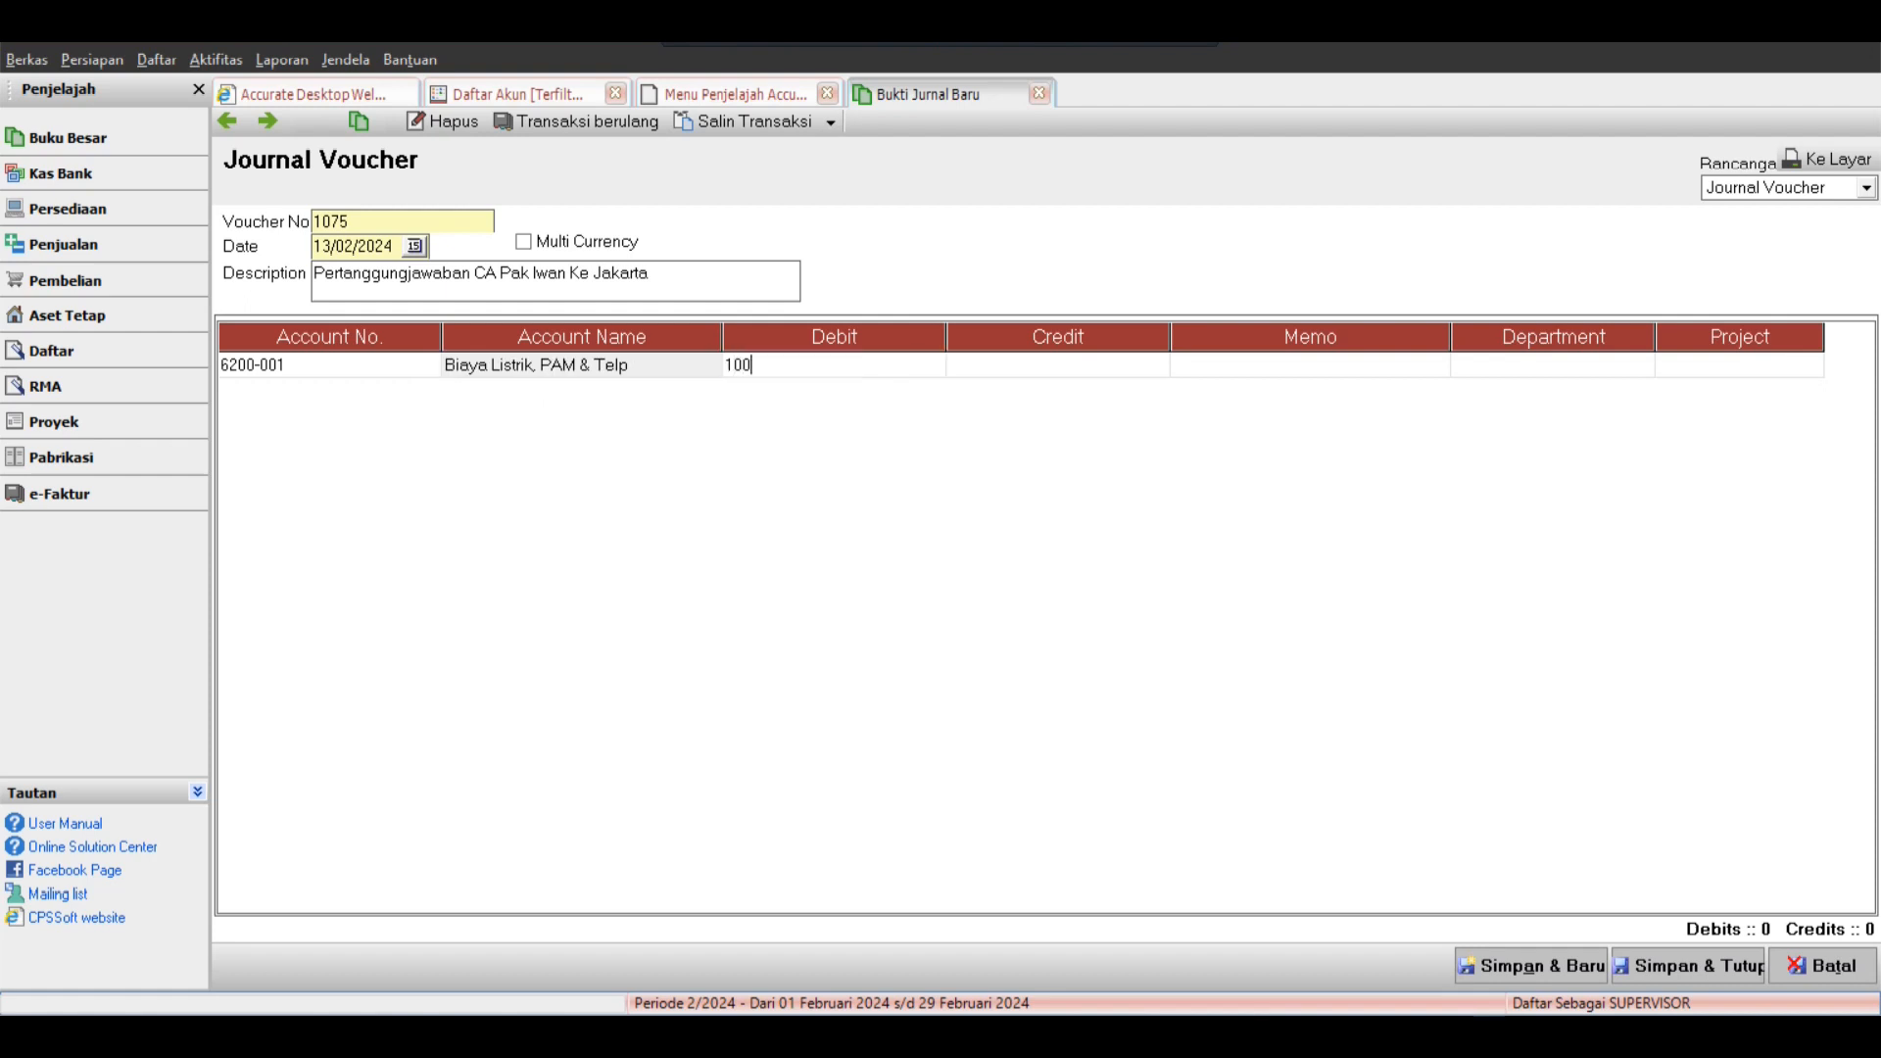
pyautogui.write('0,000')
pyautogui.press('Tab')
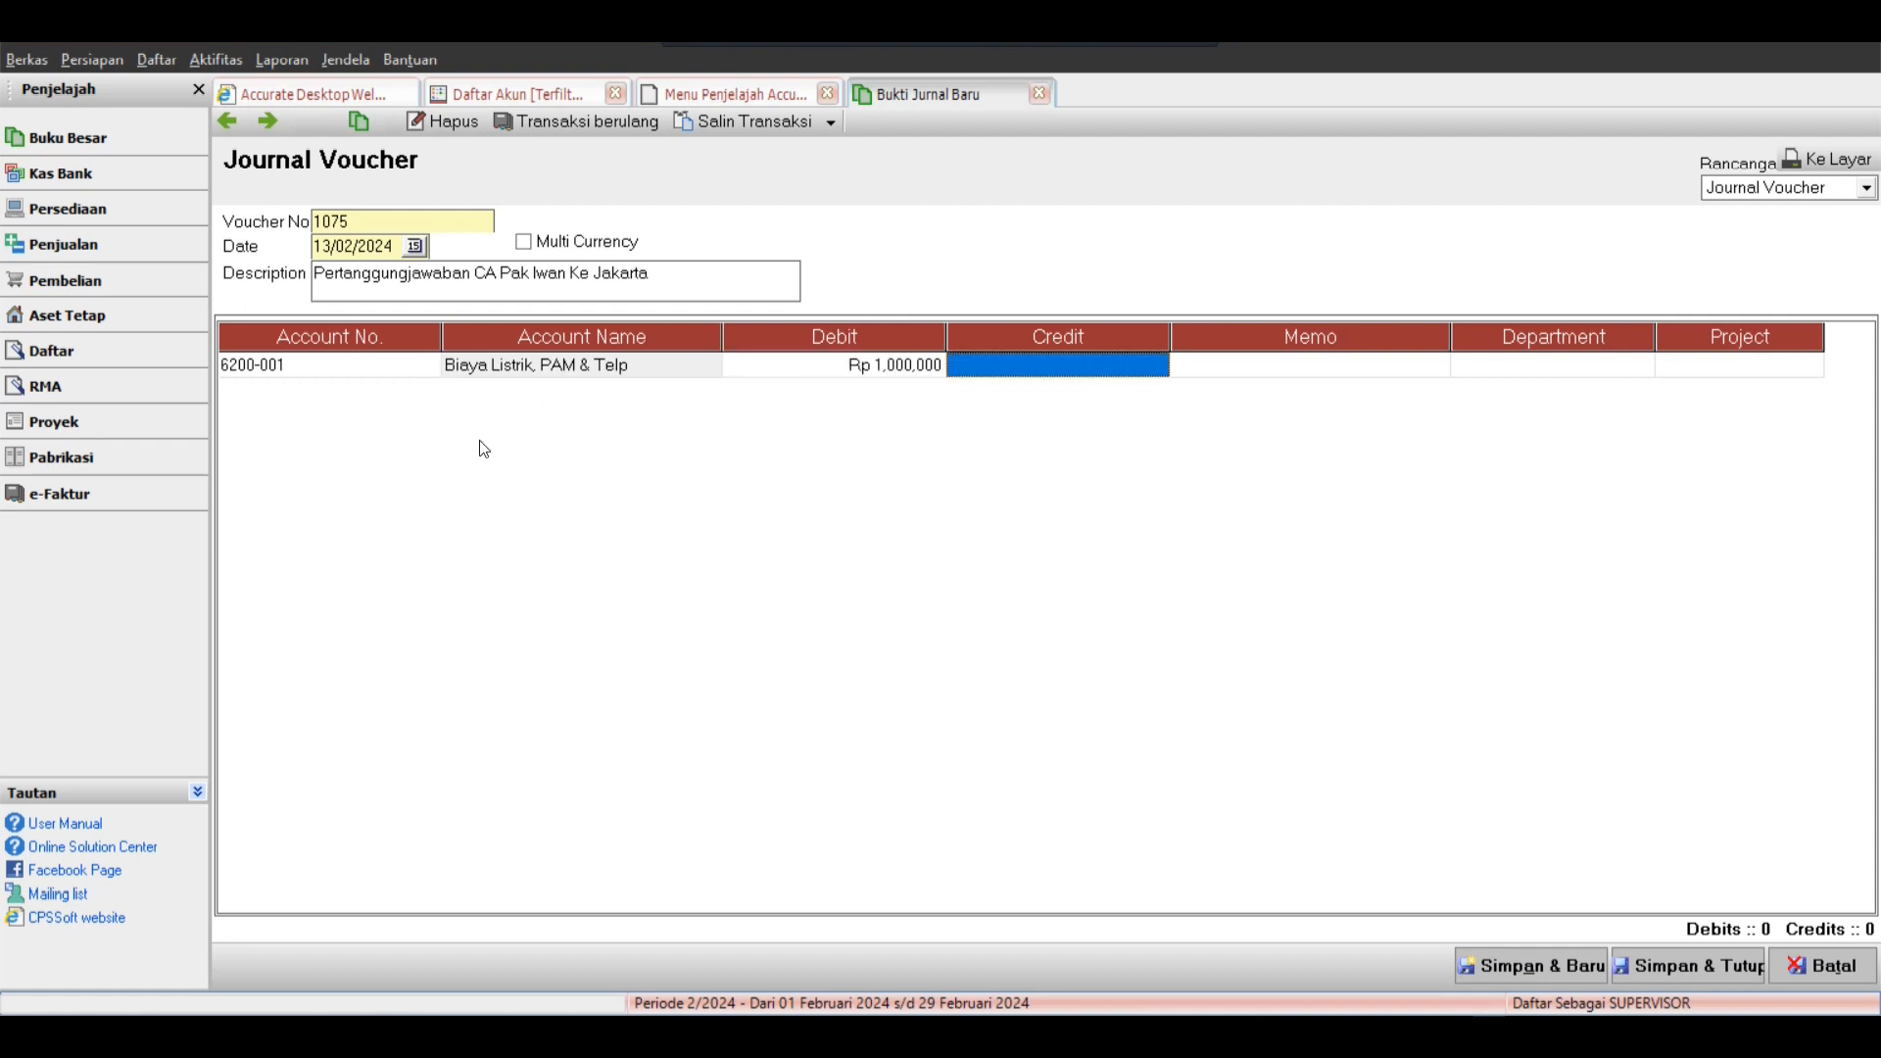
pyautogui.press('Left')
pyautogui.press('F2')
pyautogui.press('BackSpace')
pyautogui.press('Tab')
pyautogui.press('Tab')
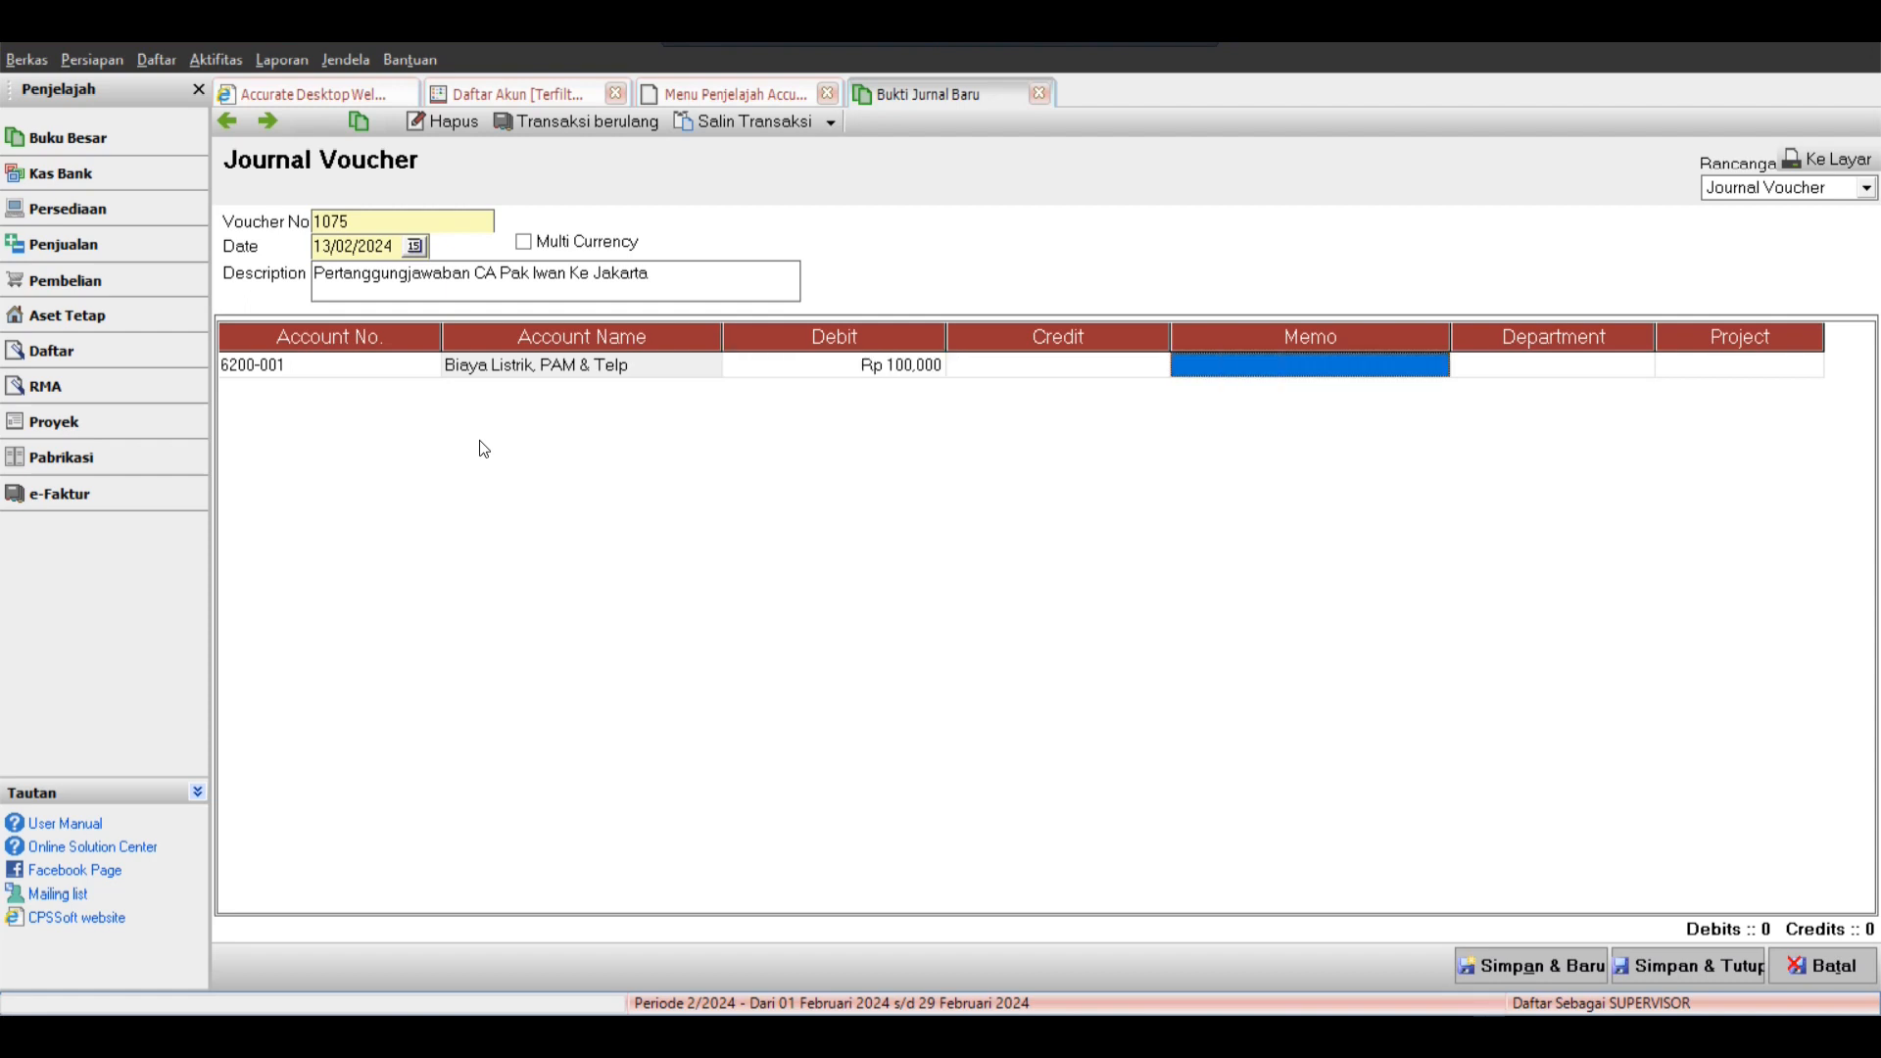
pyautogui.write('Beli Pulsa')
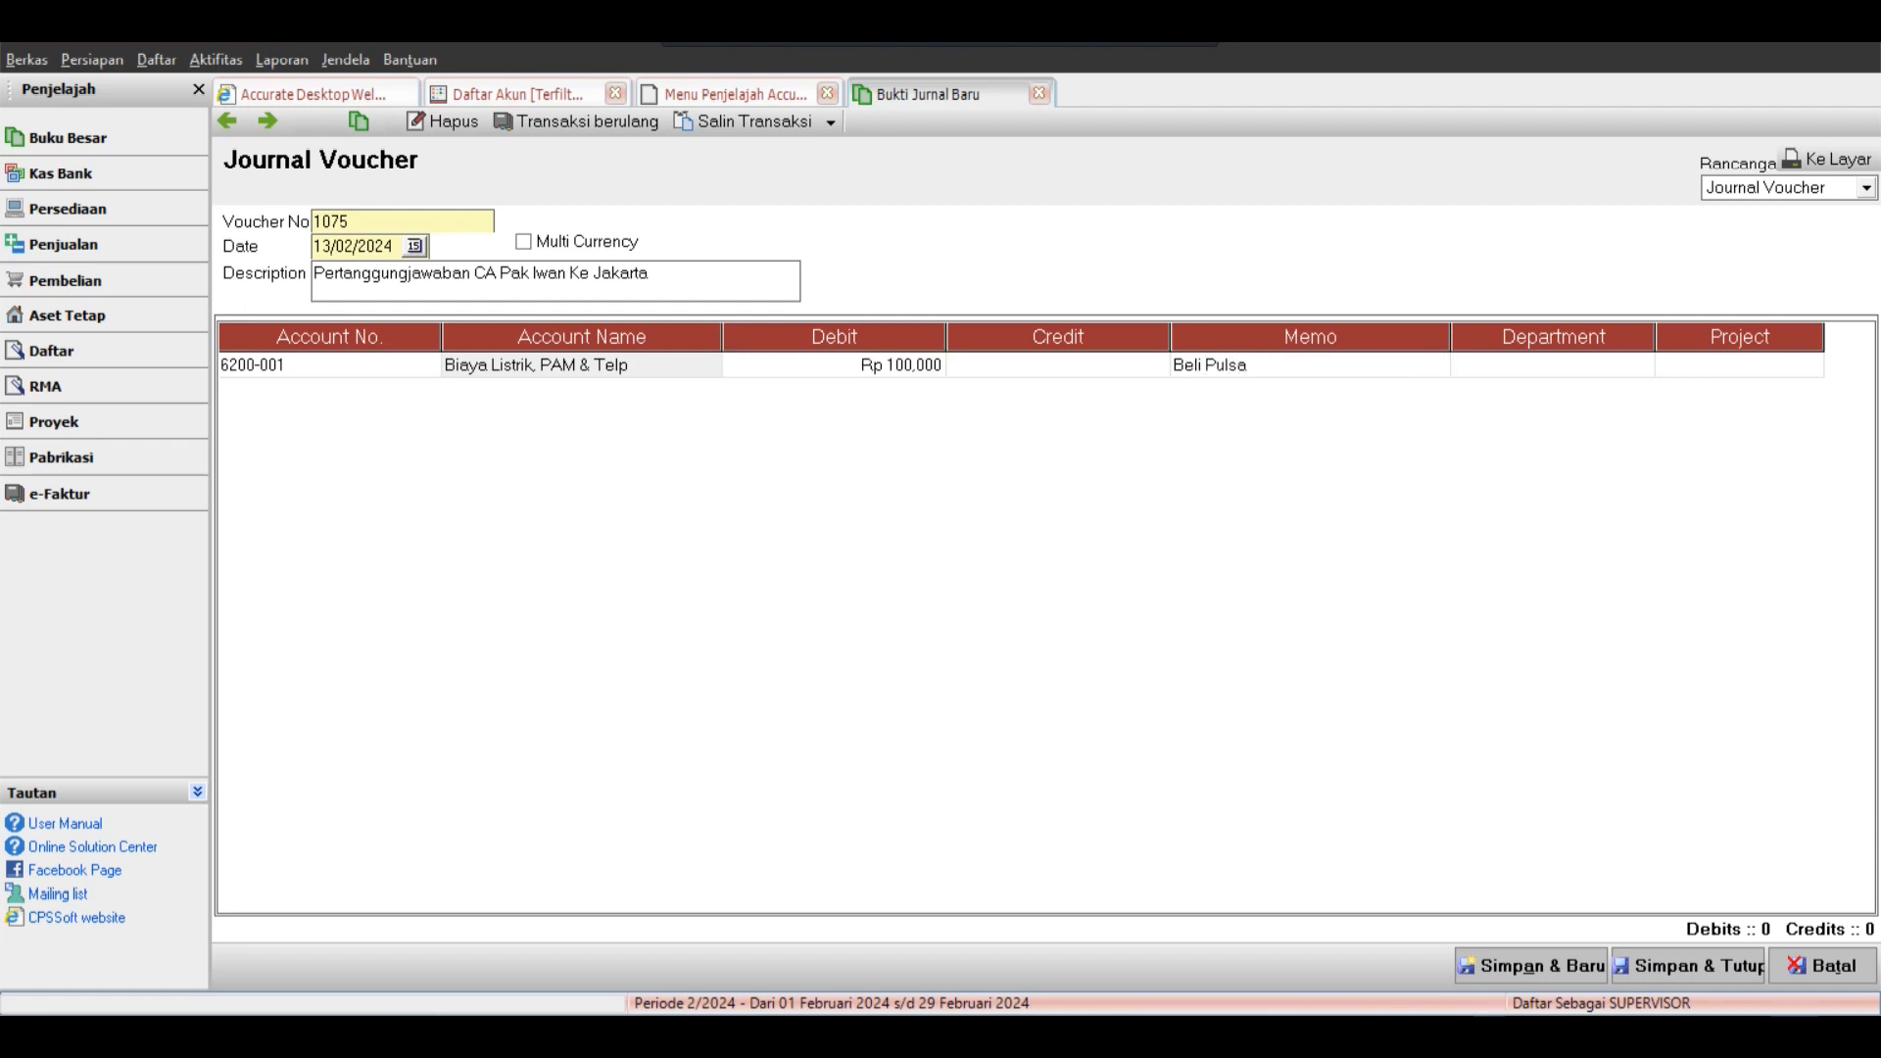
pyautogui.press('Return')
# Search the accounts for a fuel expense account for the second line, trying "bbm", "BE" and "sol".
pyautogui.write('bbm')
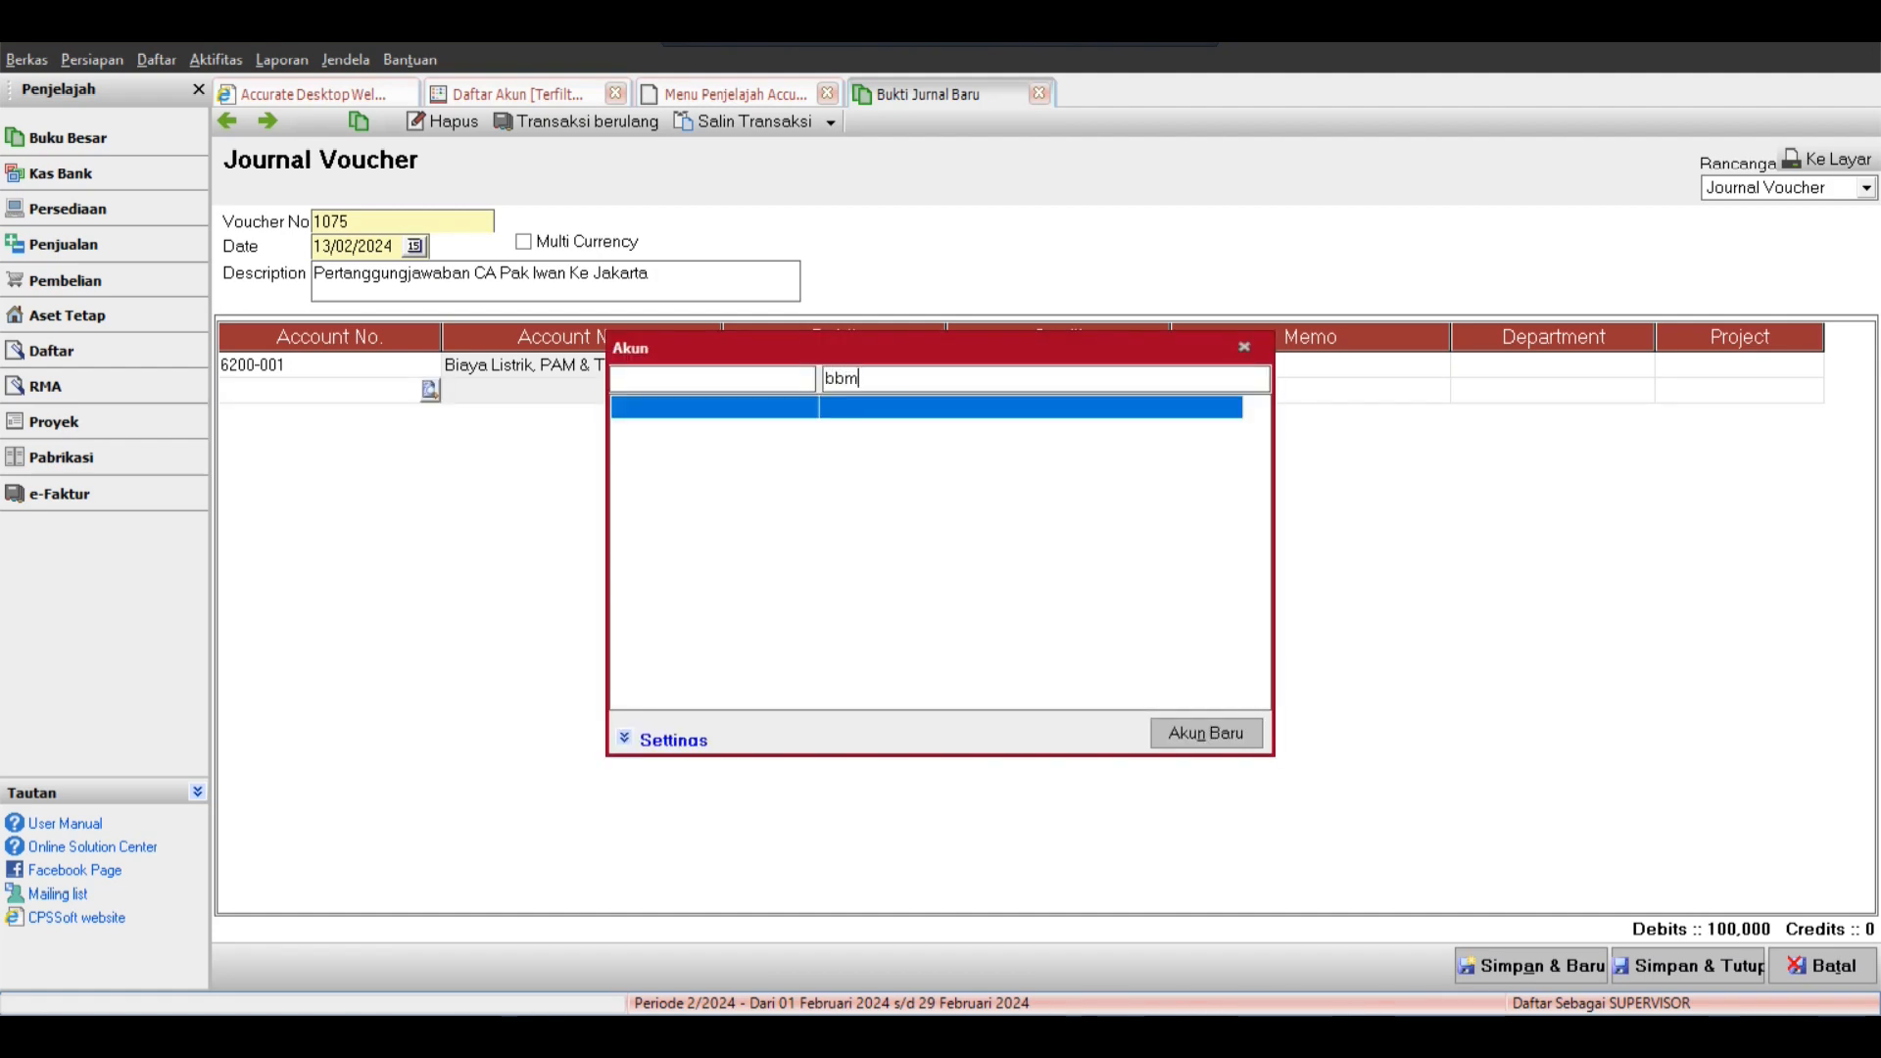
pyautogui.press('BackSpace')
pyautogui.press('BackSpace')
pyautogui.write('BEn')
pyautogui.press('BackSpace')
pyautogui.press('BackSpace')
pyautogui.write('e')
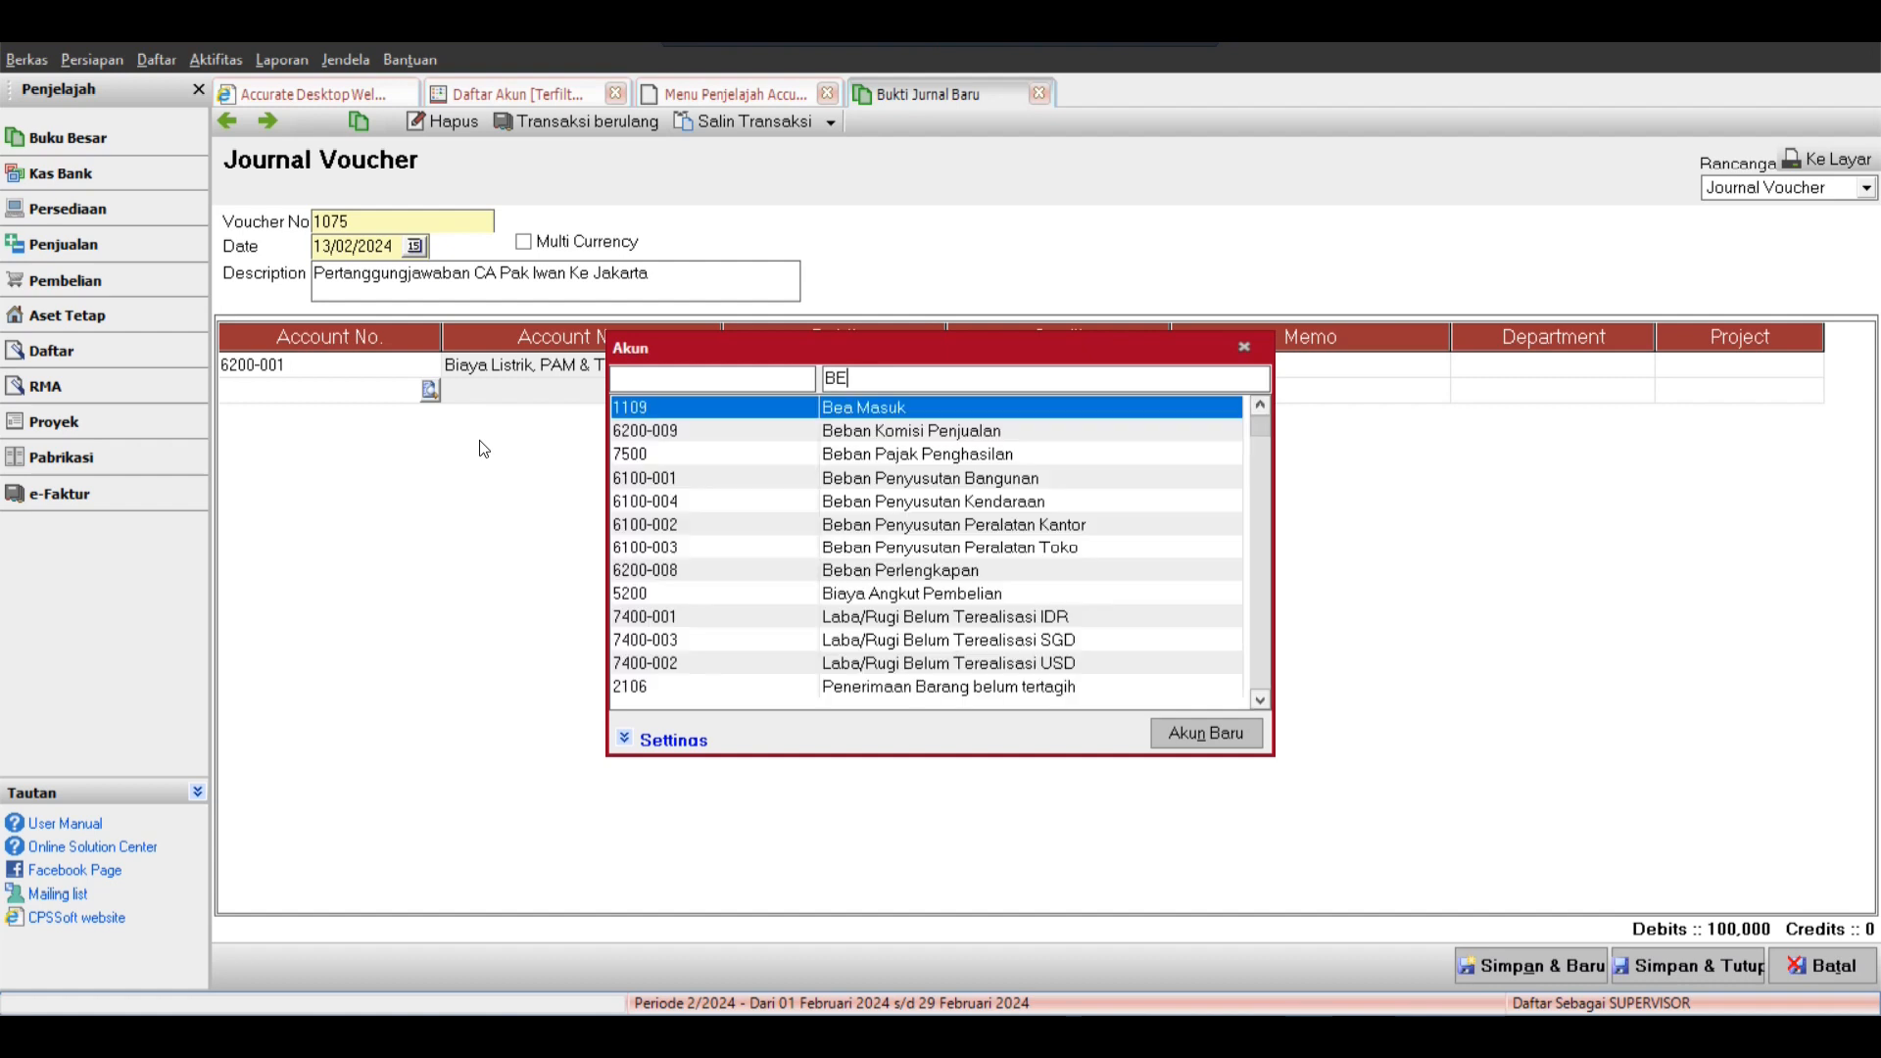
pyautogui.press('BackSpace')
pyautogui.press('BackSpace')
pyautogui.write('bb')
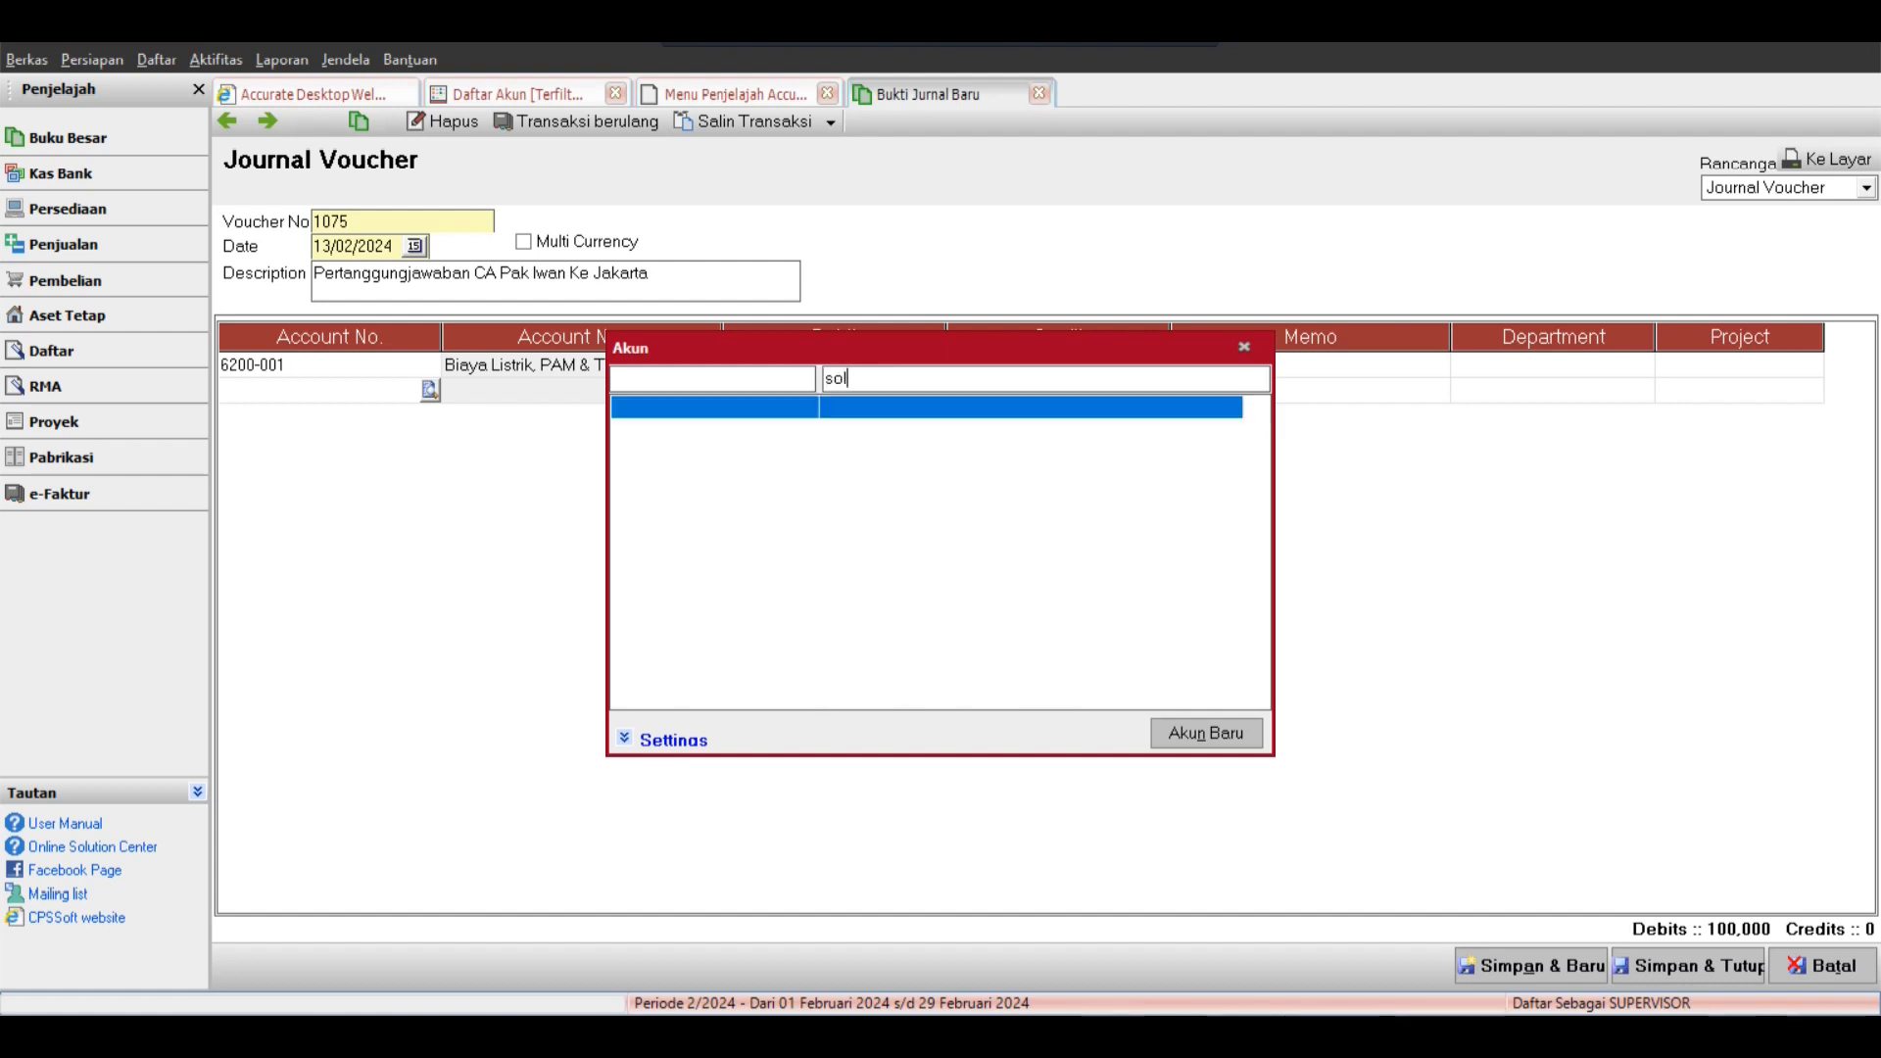
pyautogui.press('BackSpace')
pyautogui.press('BackSpace')
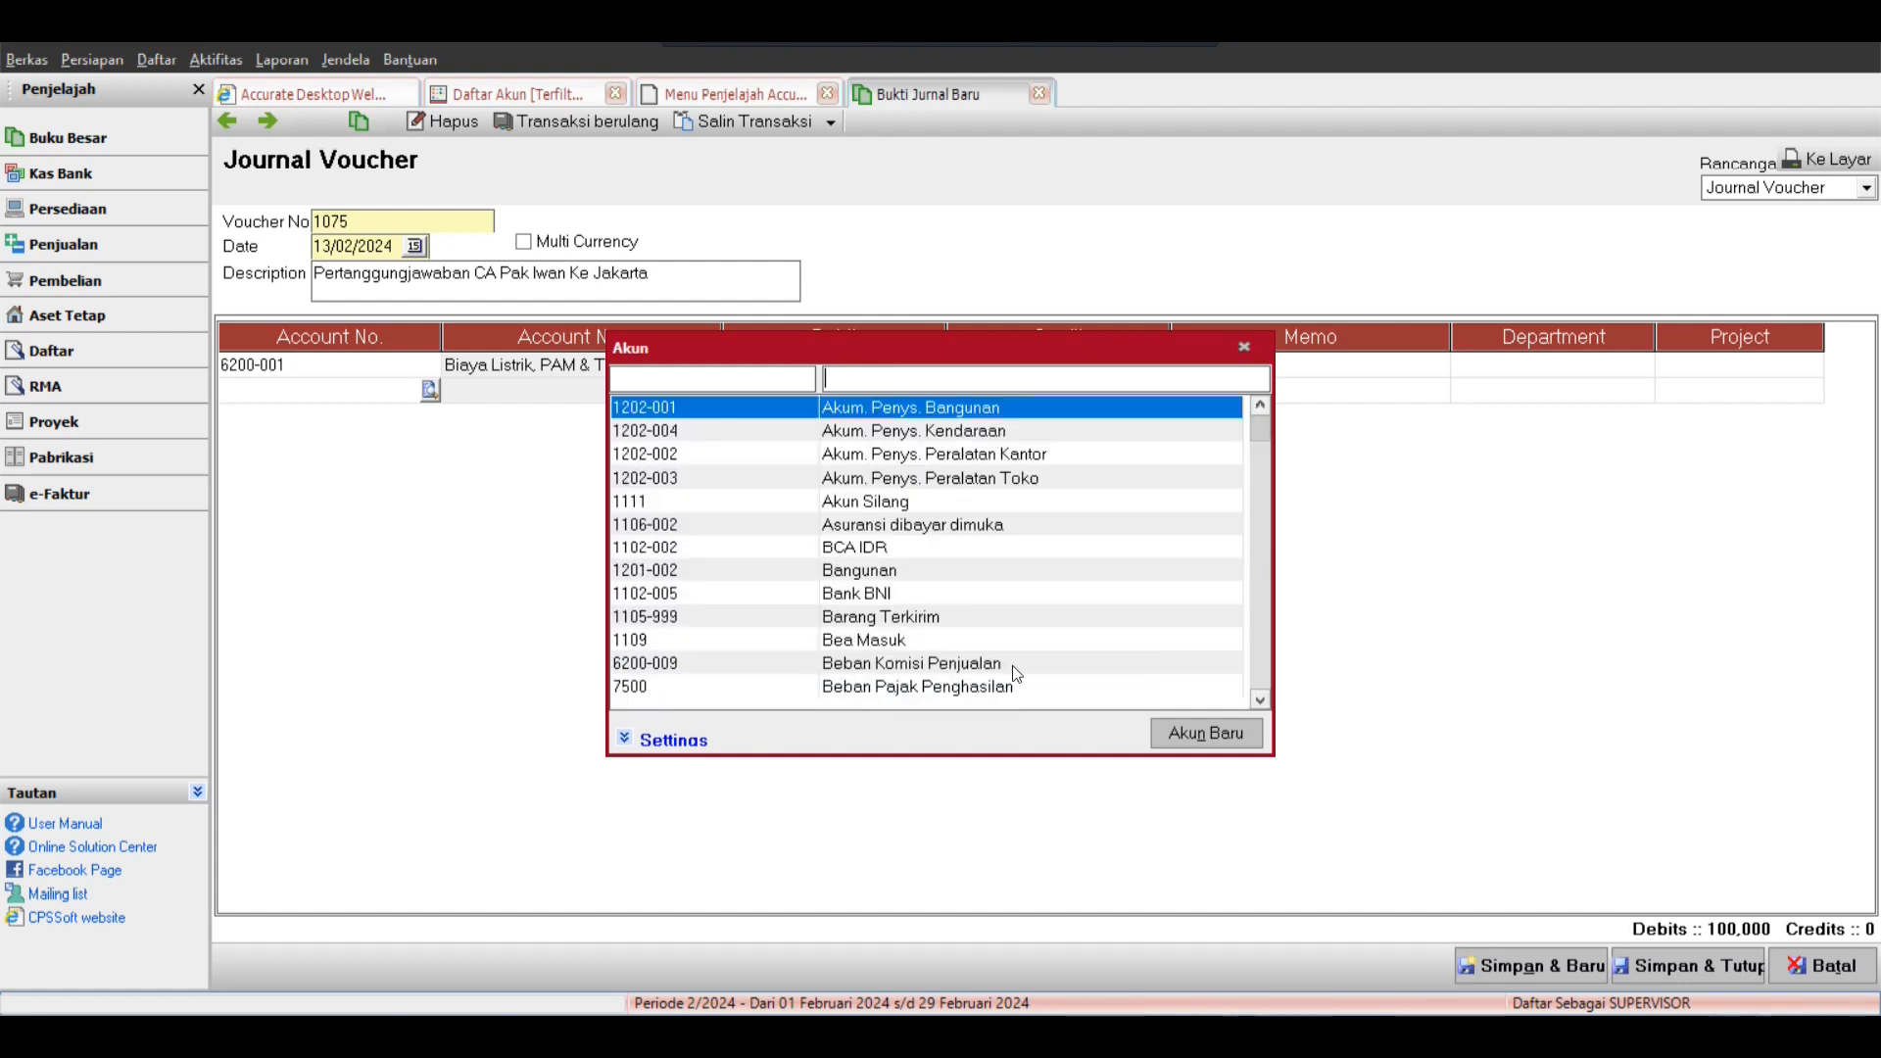
# Create a new account "HPP BBM Solar" of type Harga Pokok Penjualan and place it on the voucher's second line.
pyautogui.click(1166, 730)
pyautogui.click(441, 244)
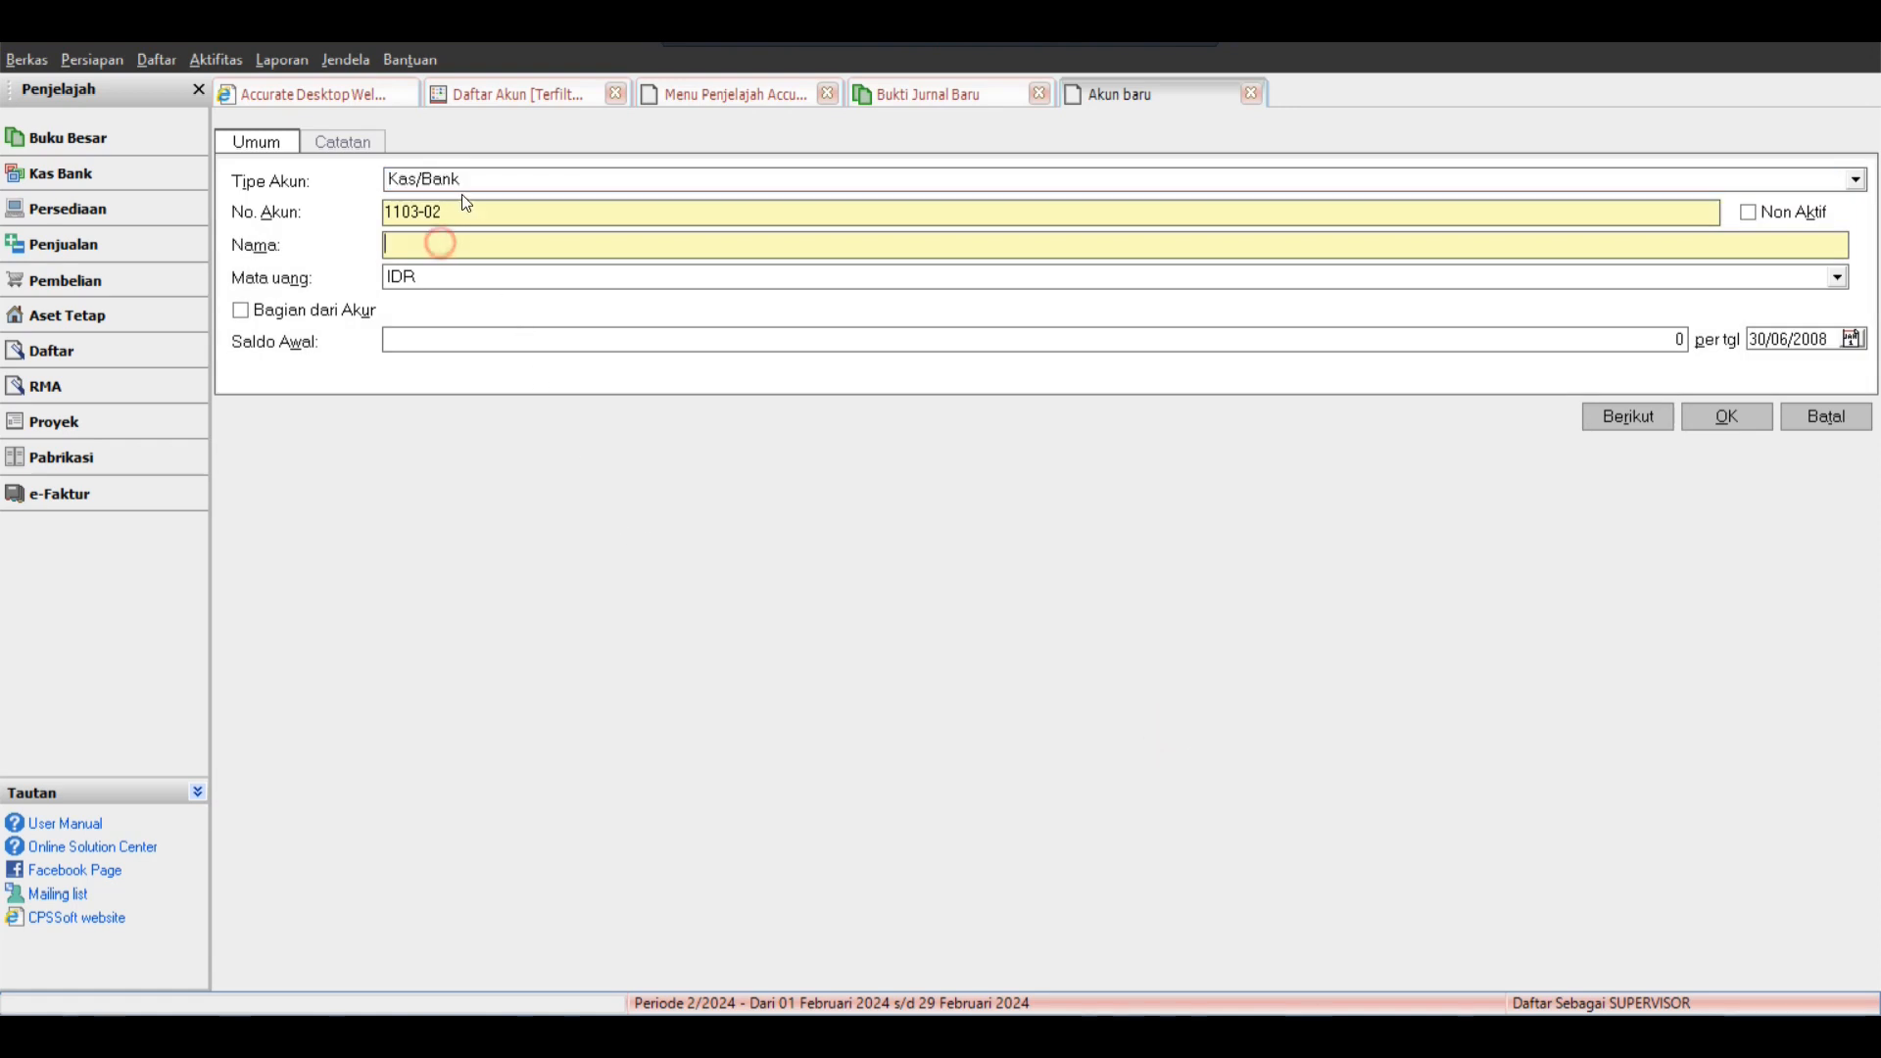
pyautogui.click(466, 180)
pyautogui.scroll(-2, 495, 274)
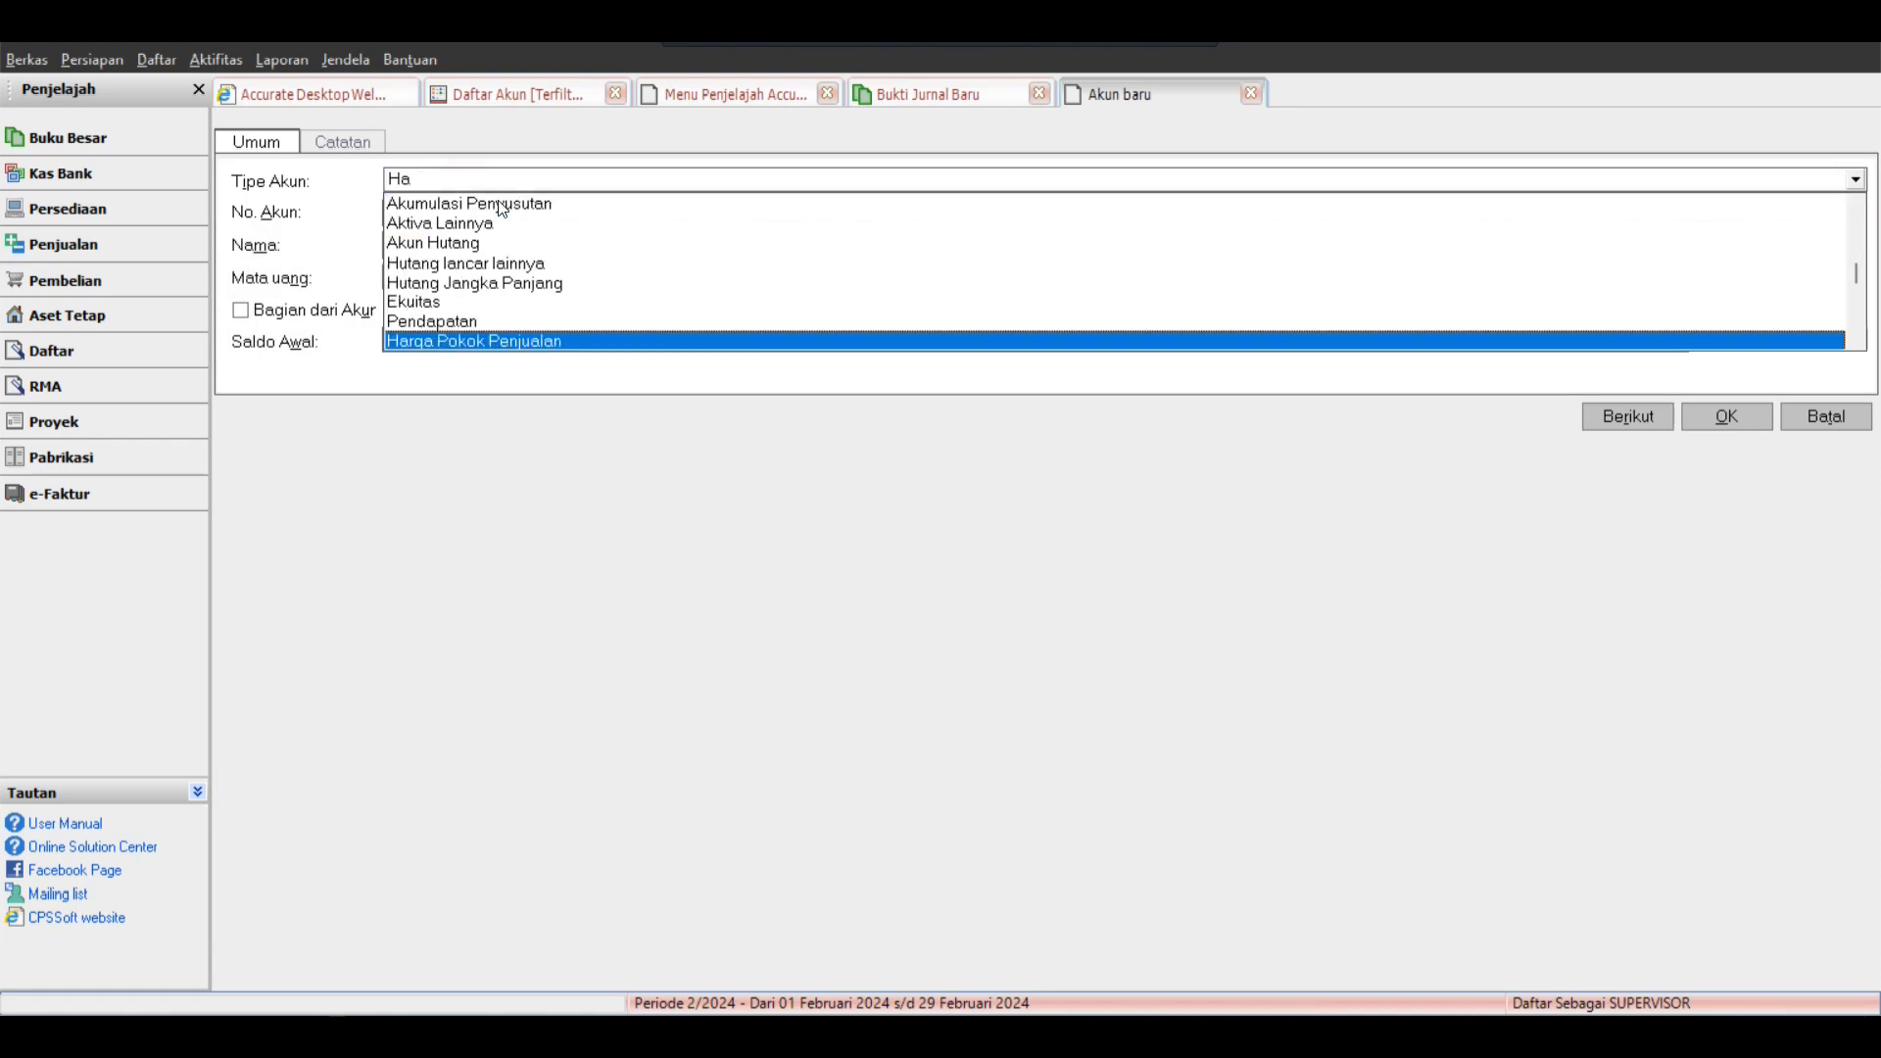
pyautogui.click(478, 338)
pyautogui.click(448, 271)
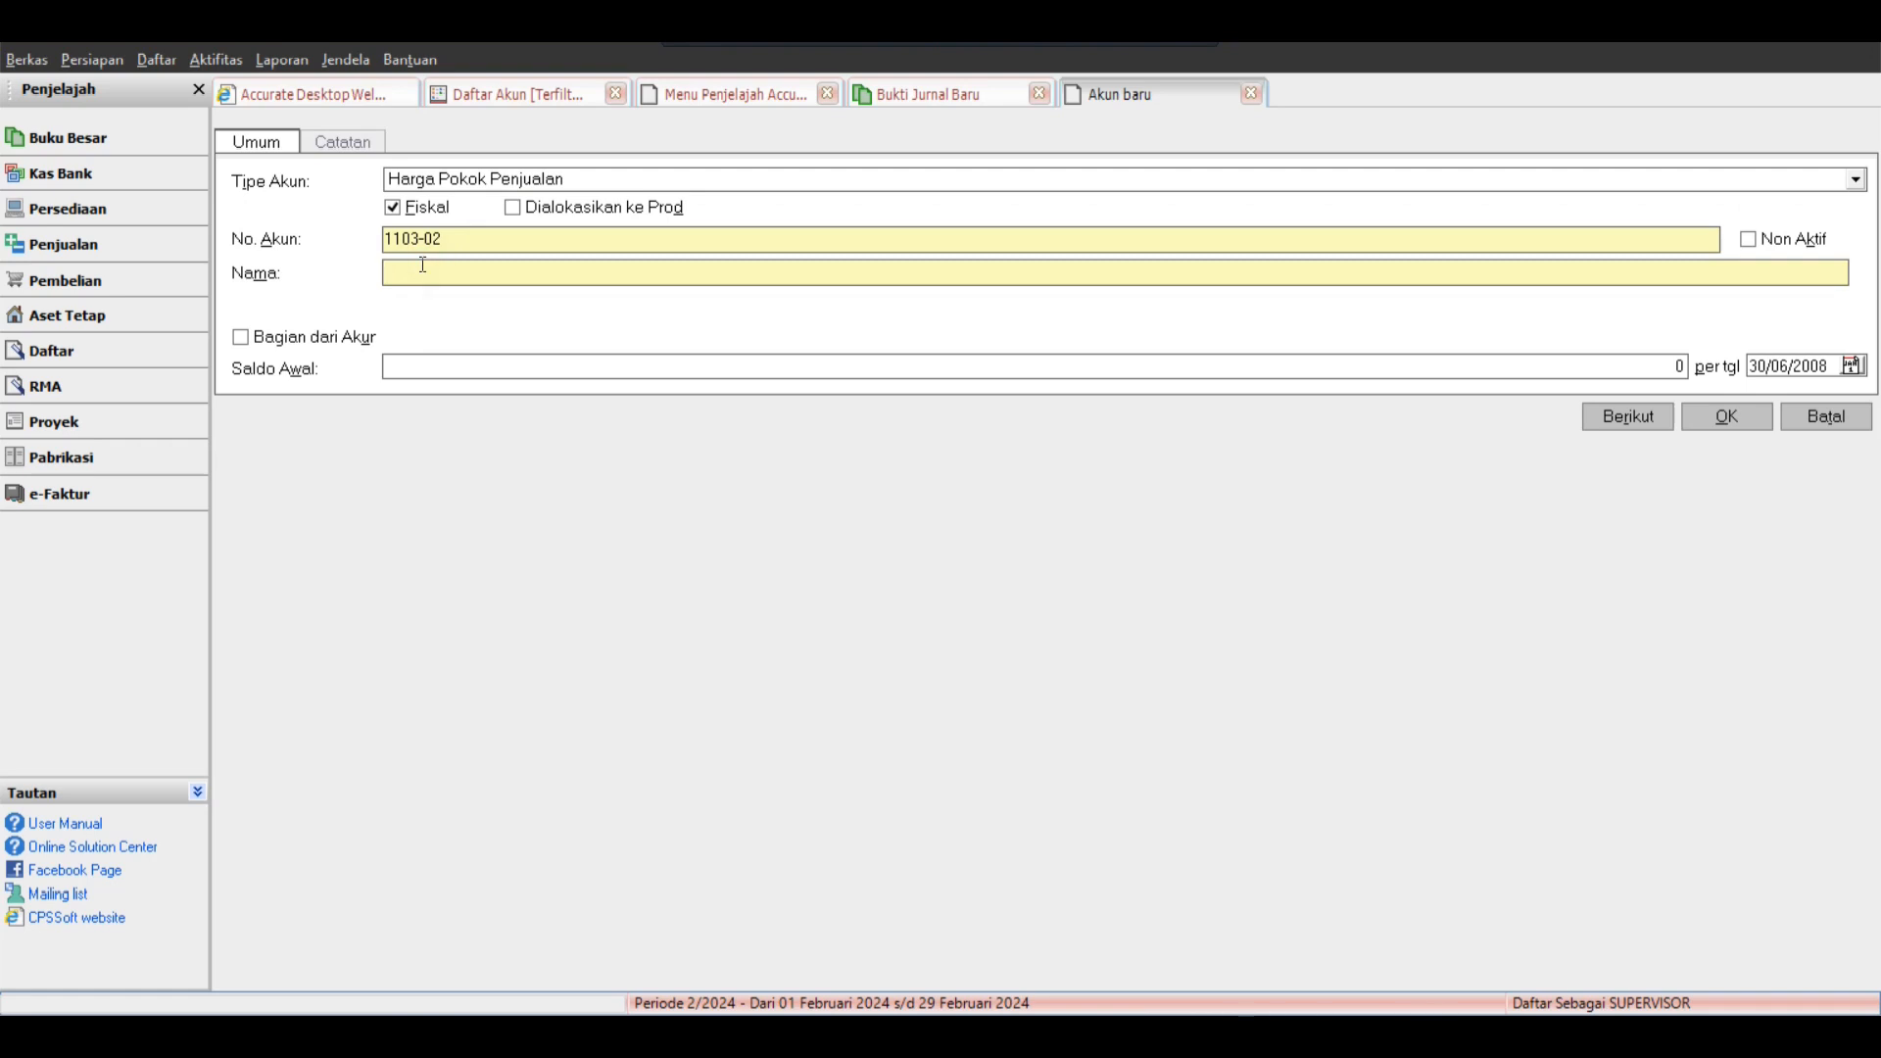
pyautogui.write('HPP BBM Solar')
pyautogui.click(1727, 415)
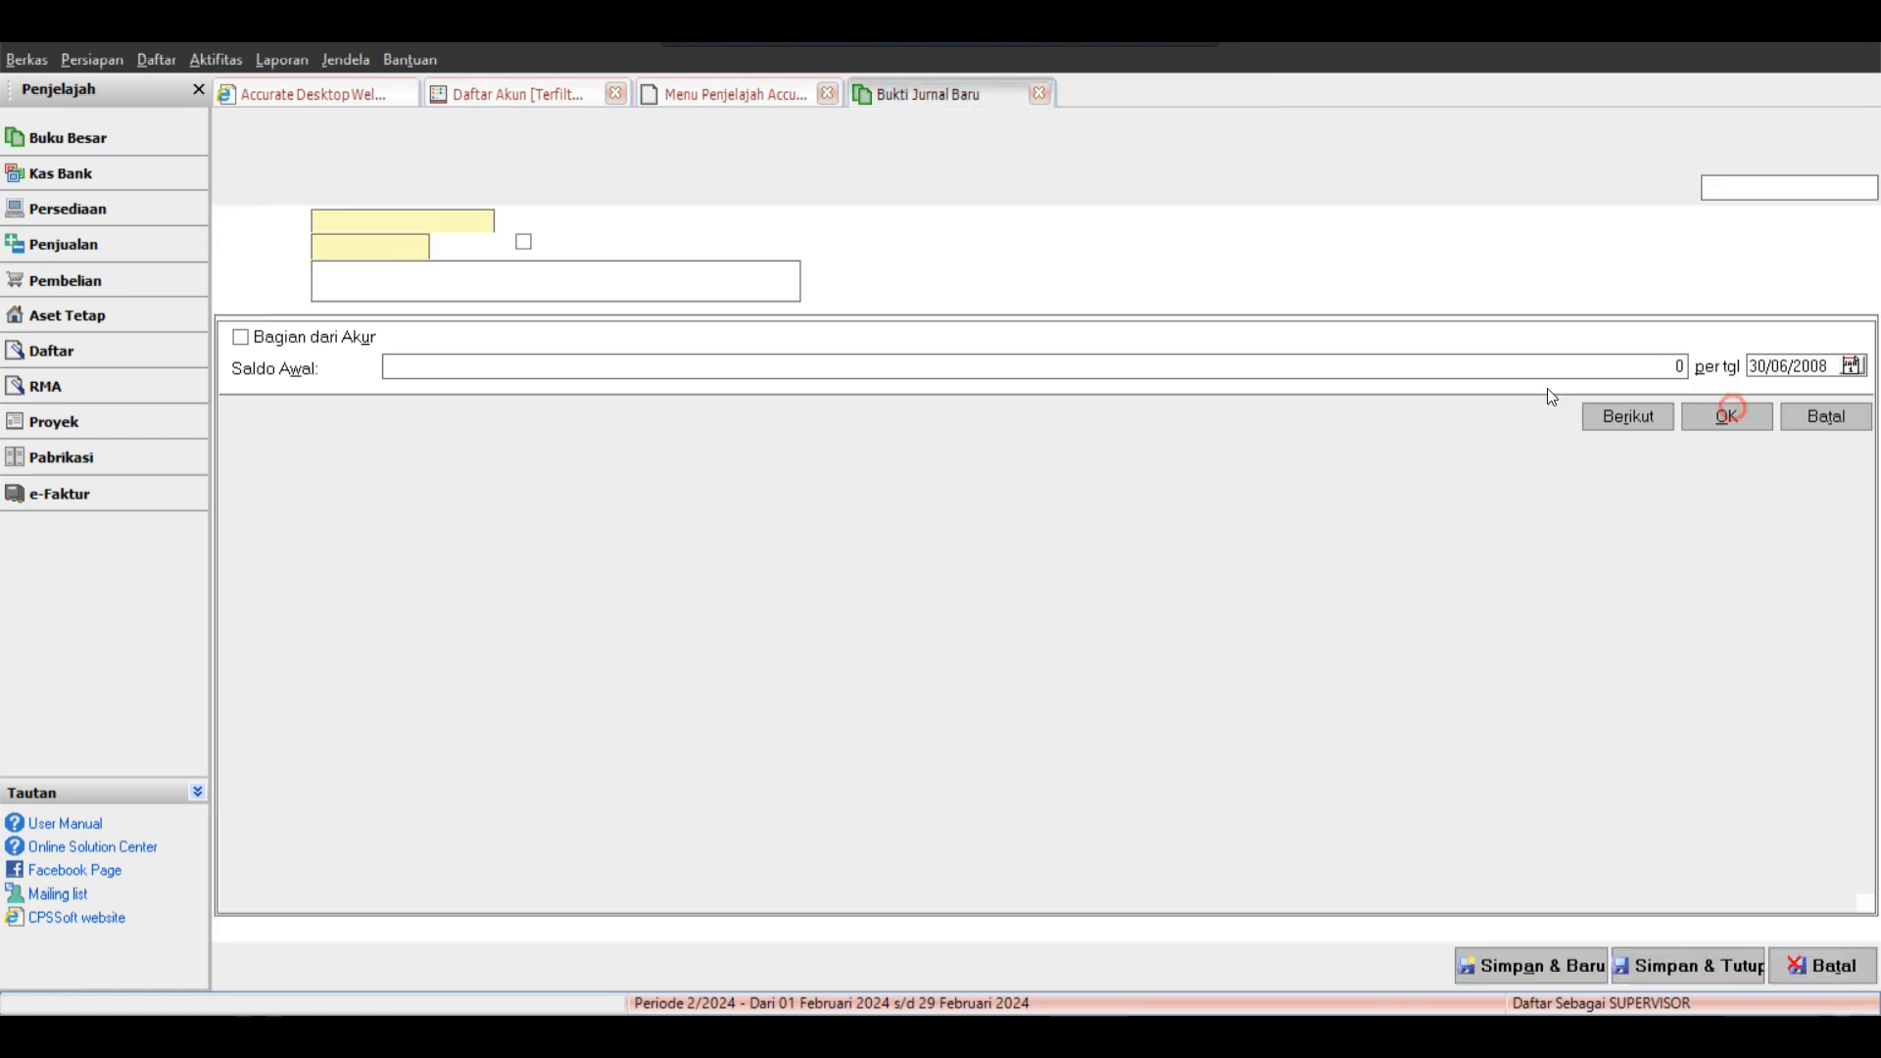
pyautogui.click(785, 393)
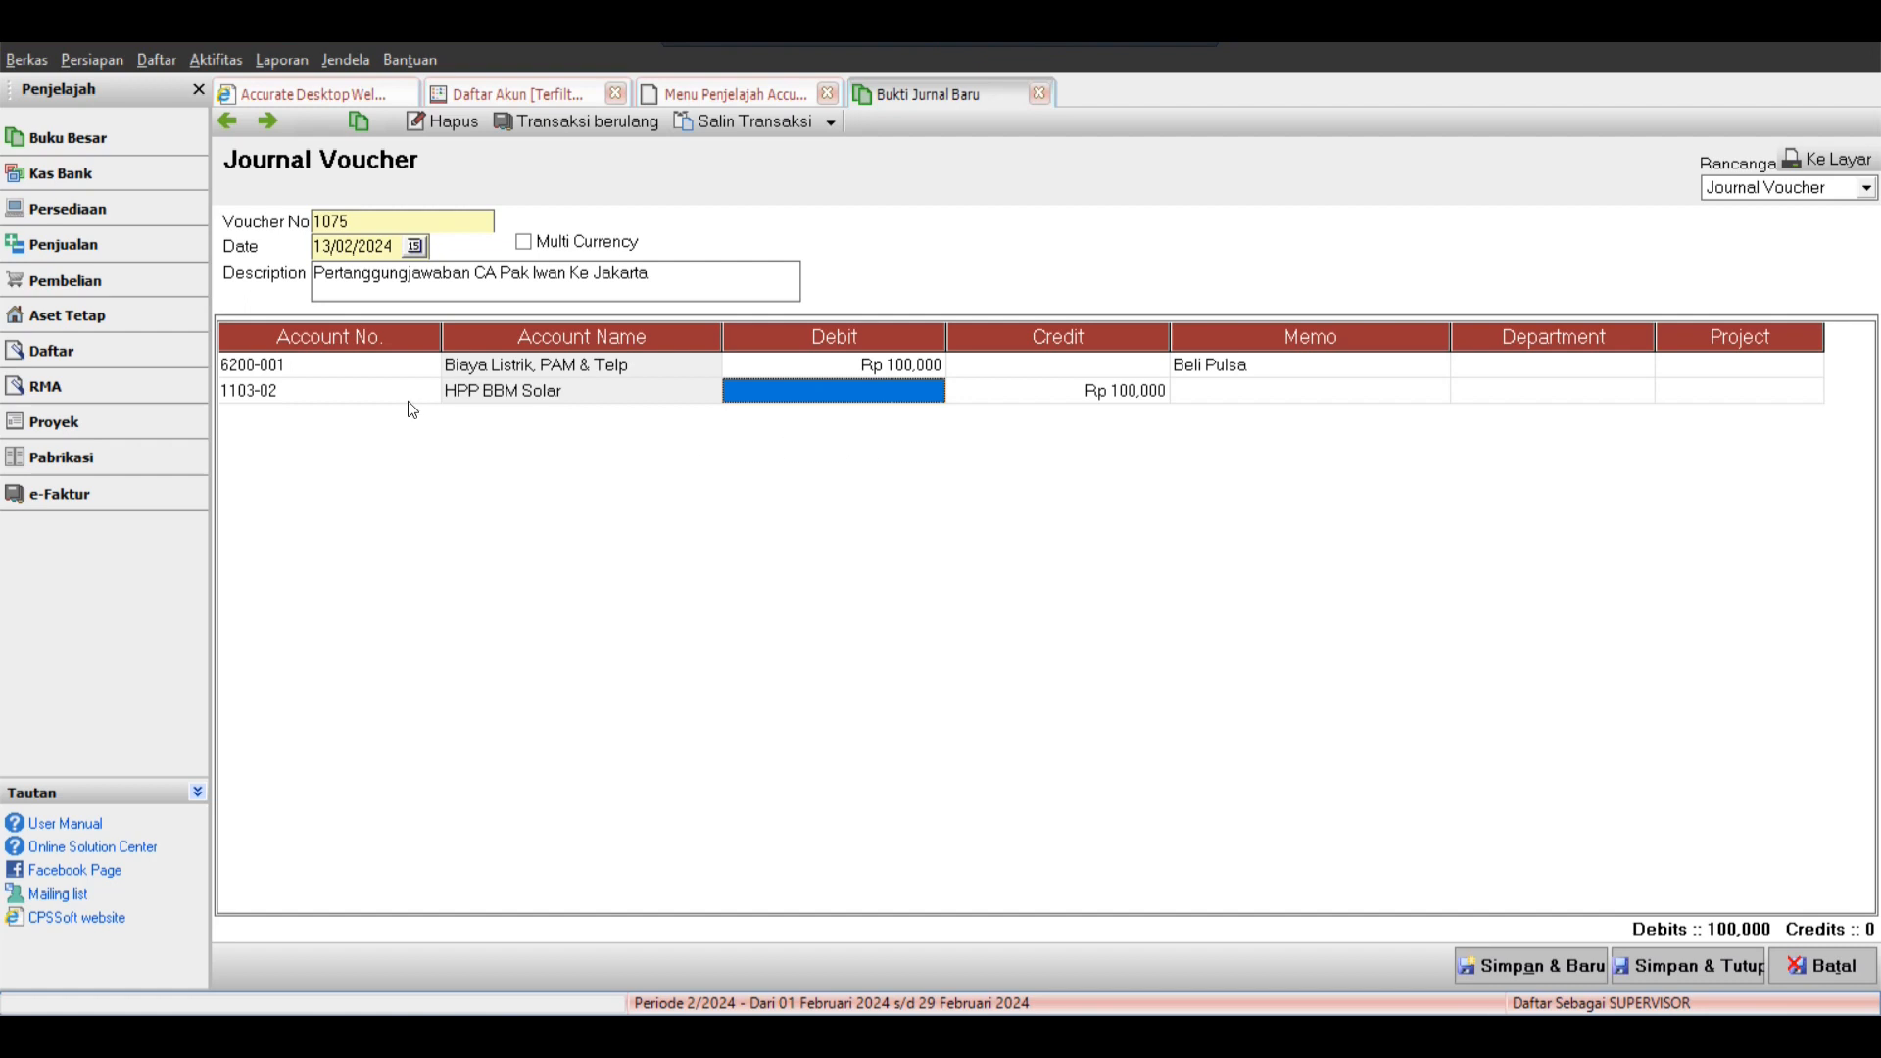
# Start another new account named "Biaya Sewa Kedaraan" for the second line and try to save it.
pyautogui.click(379, 388)
pyautogui.click(379, 388)
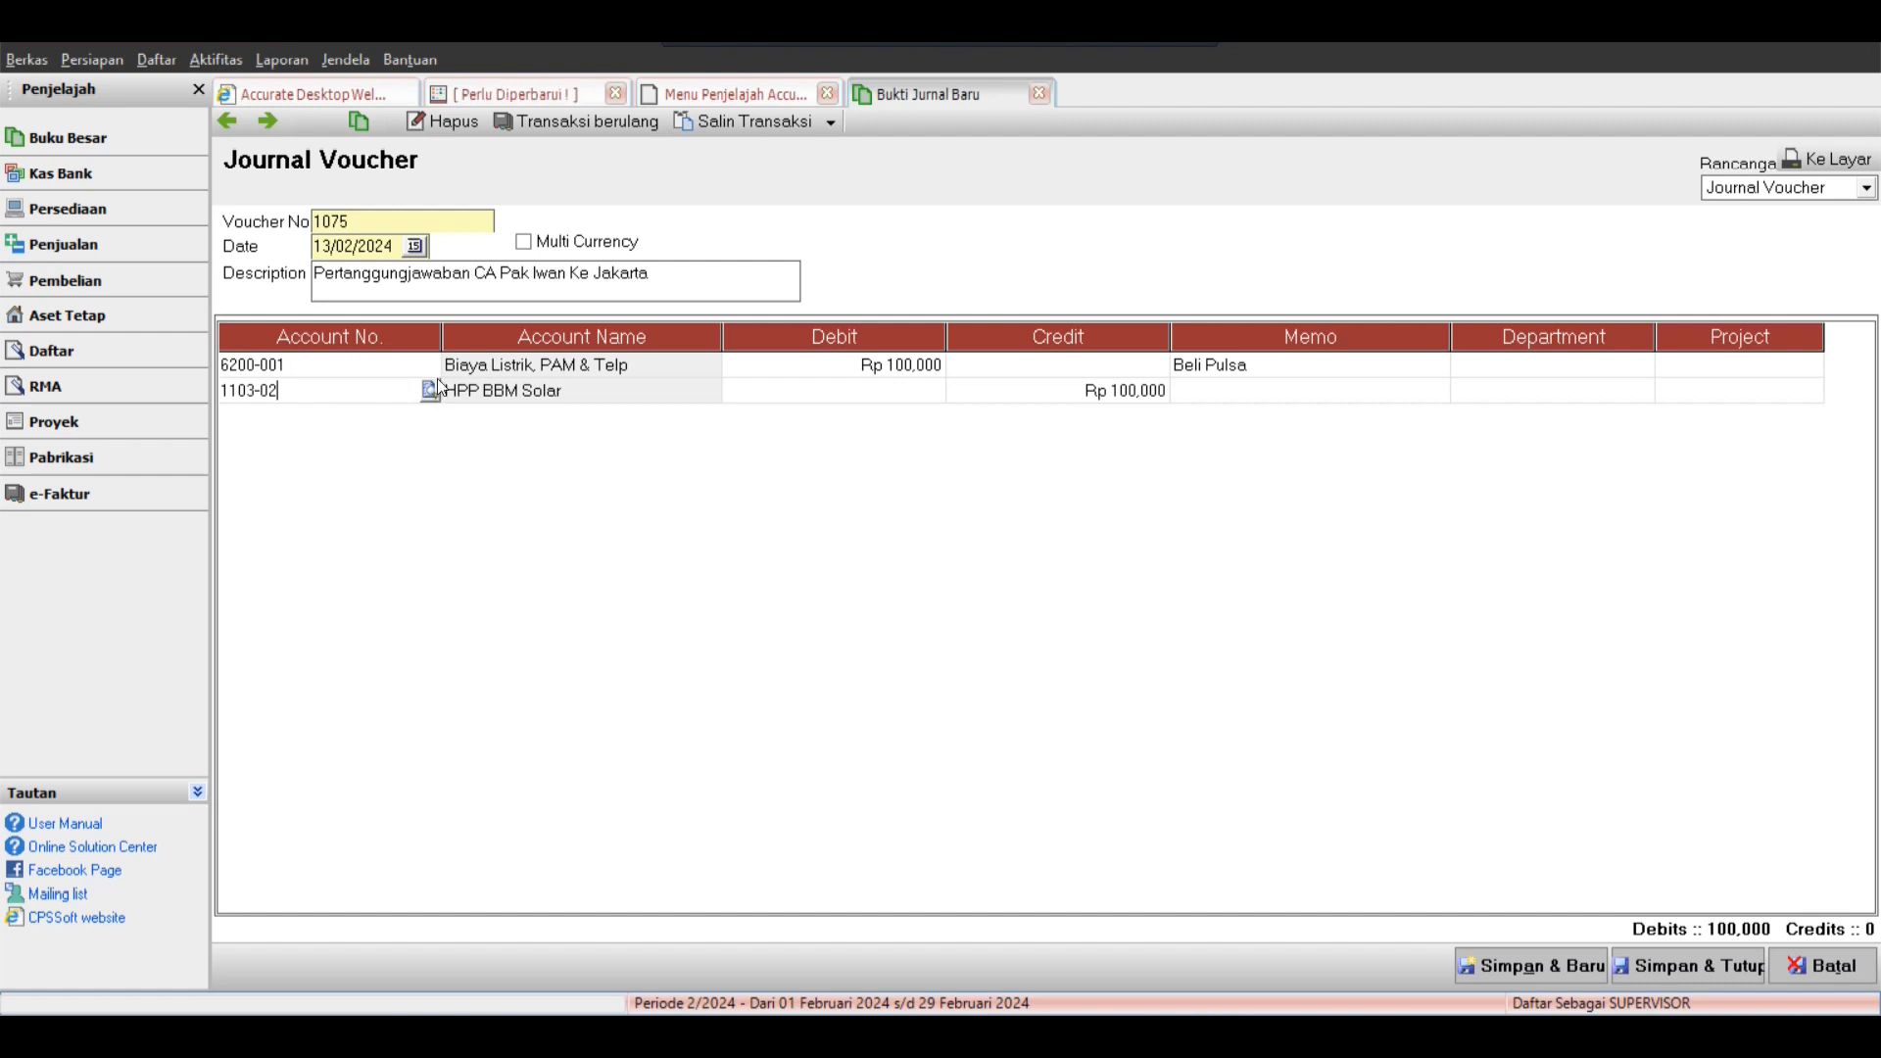
pyautogui.click(429, 390)
pyautogui.click(1206, 733)
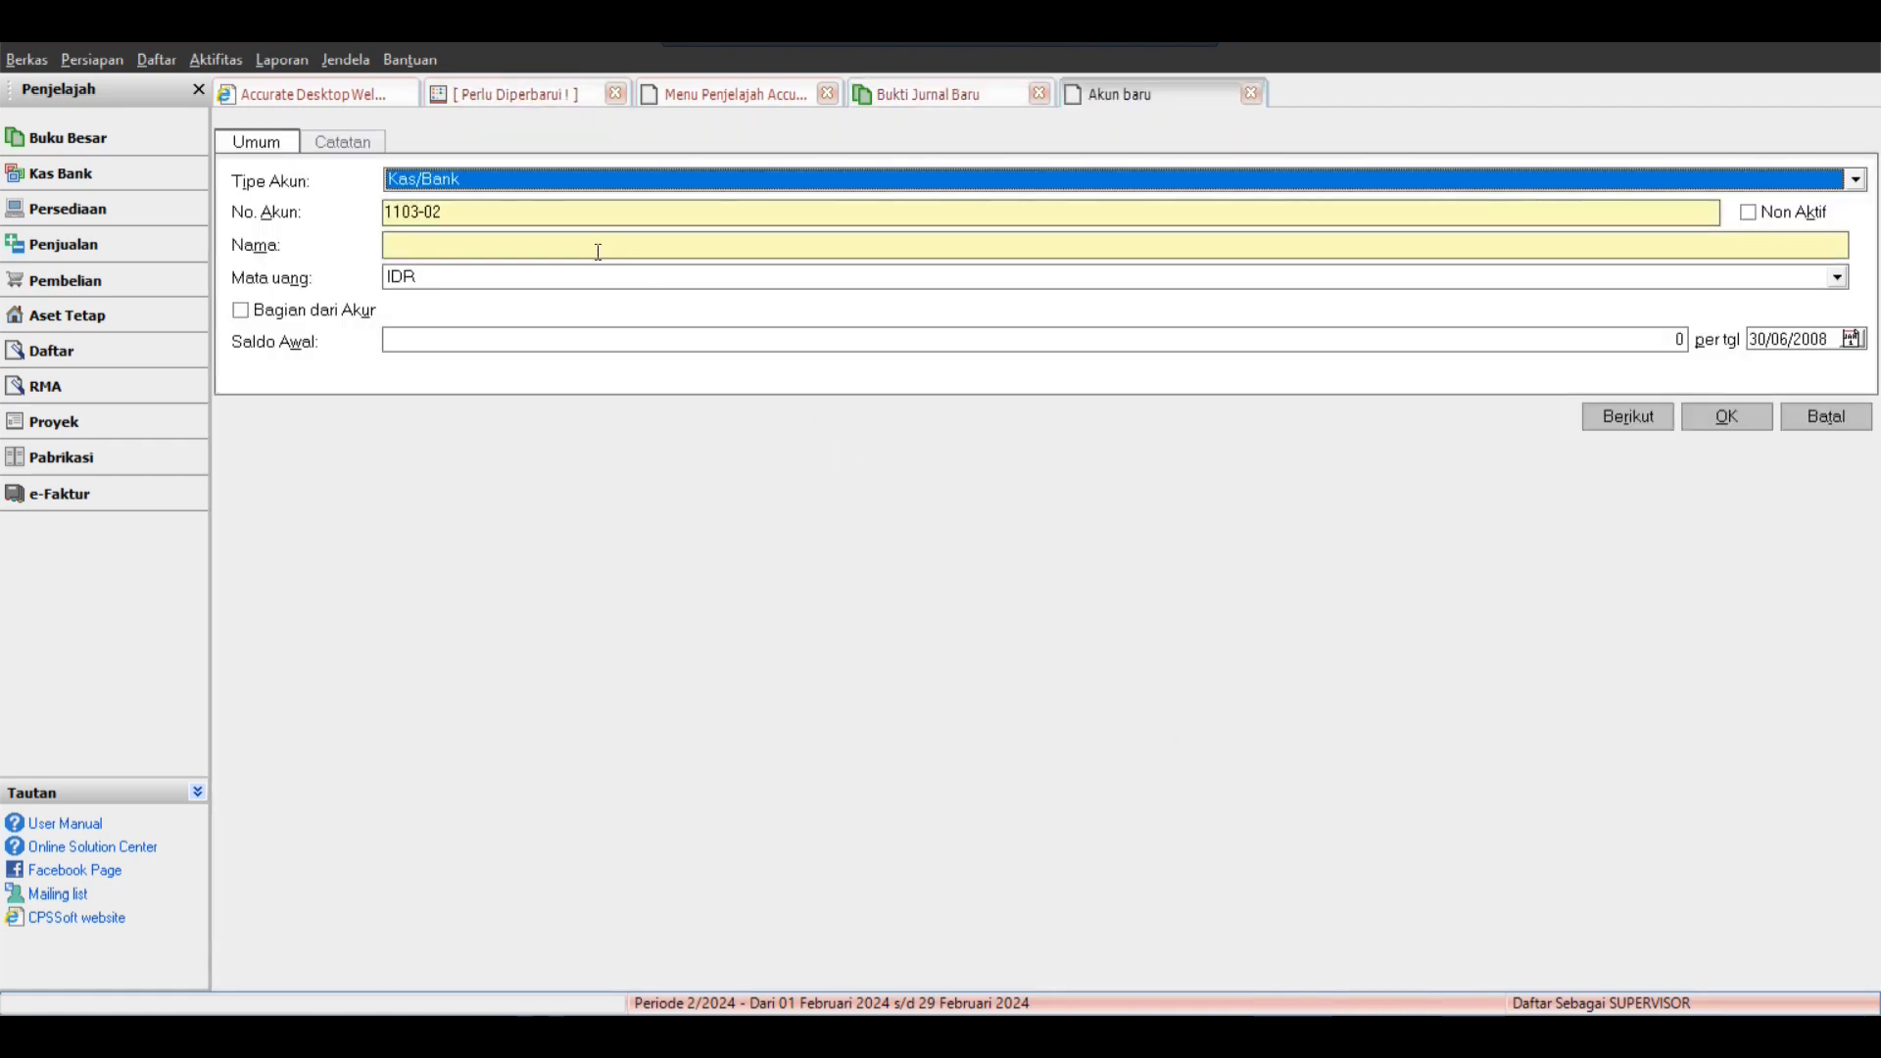
pyautogui.click(538, 247)
pyautogui.write('Biaya Sewa ')
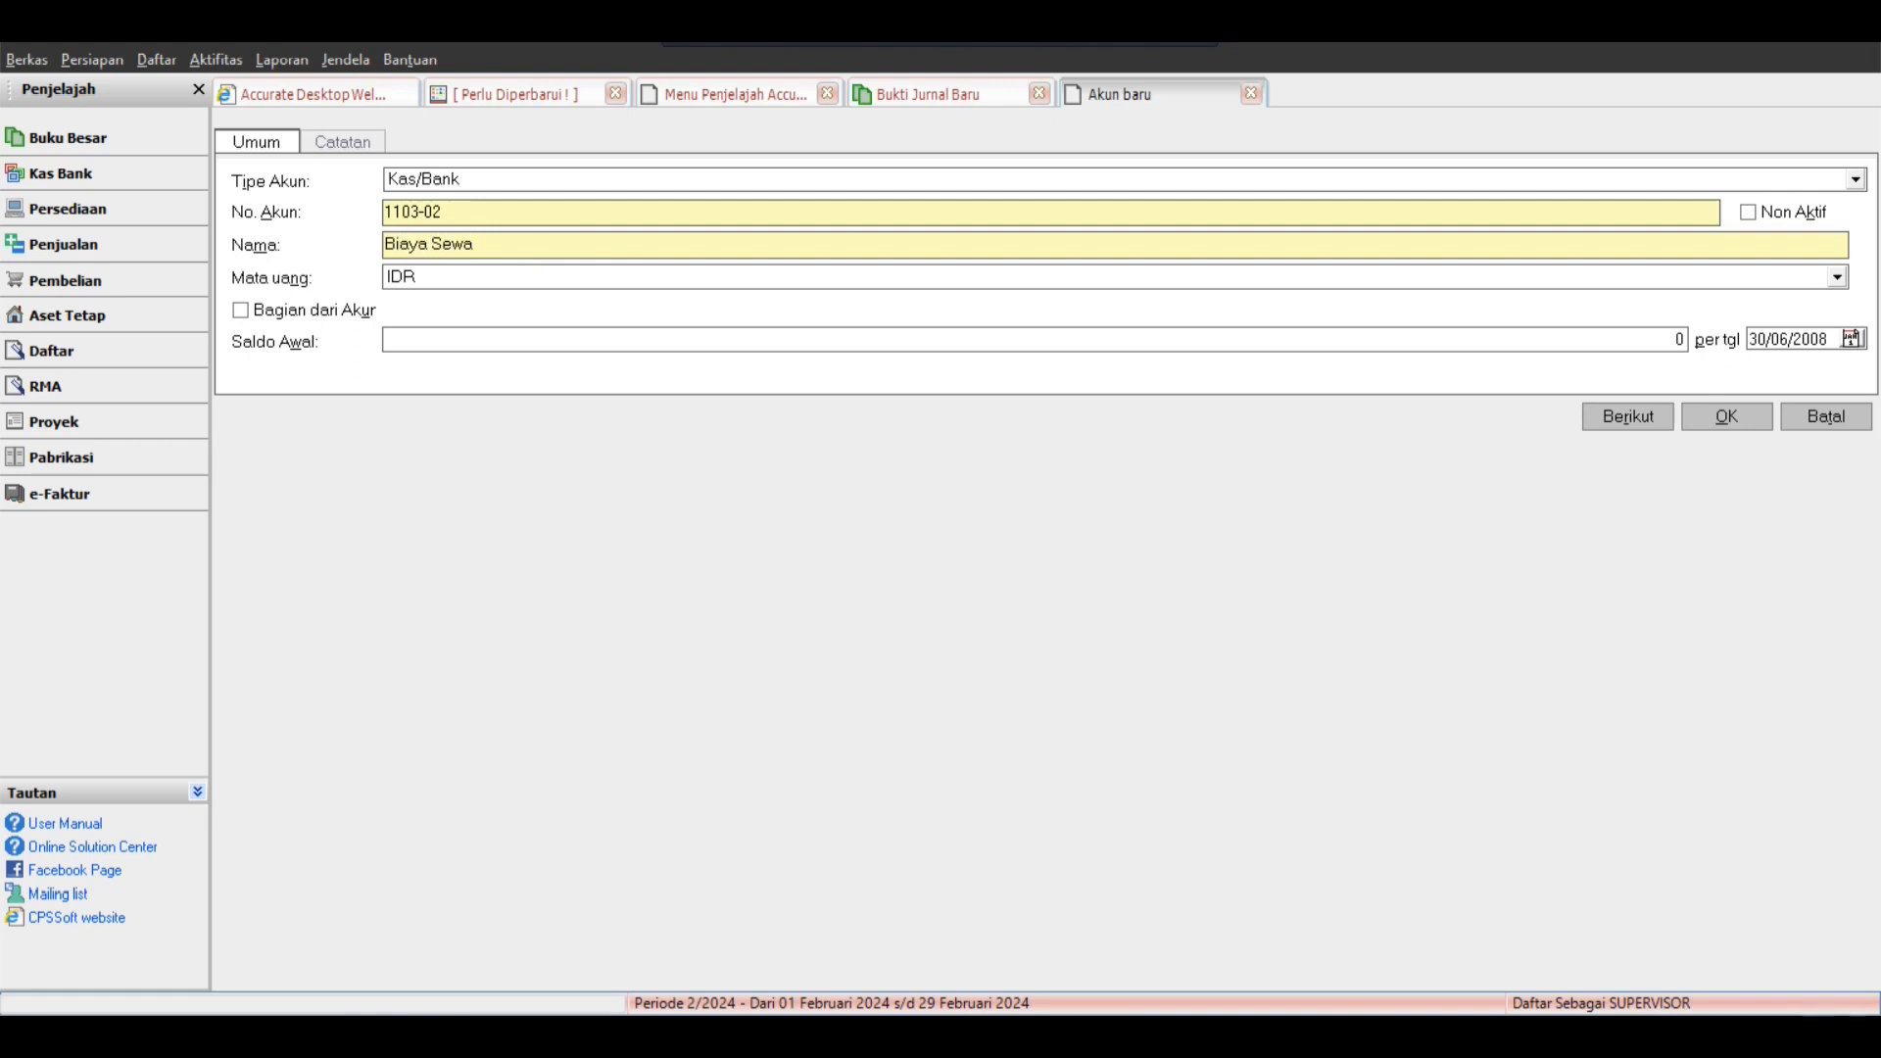
pyautogui.write('Kedaraan')
pyautogui.click(1724, 415)
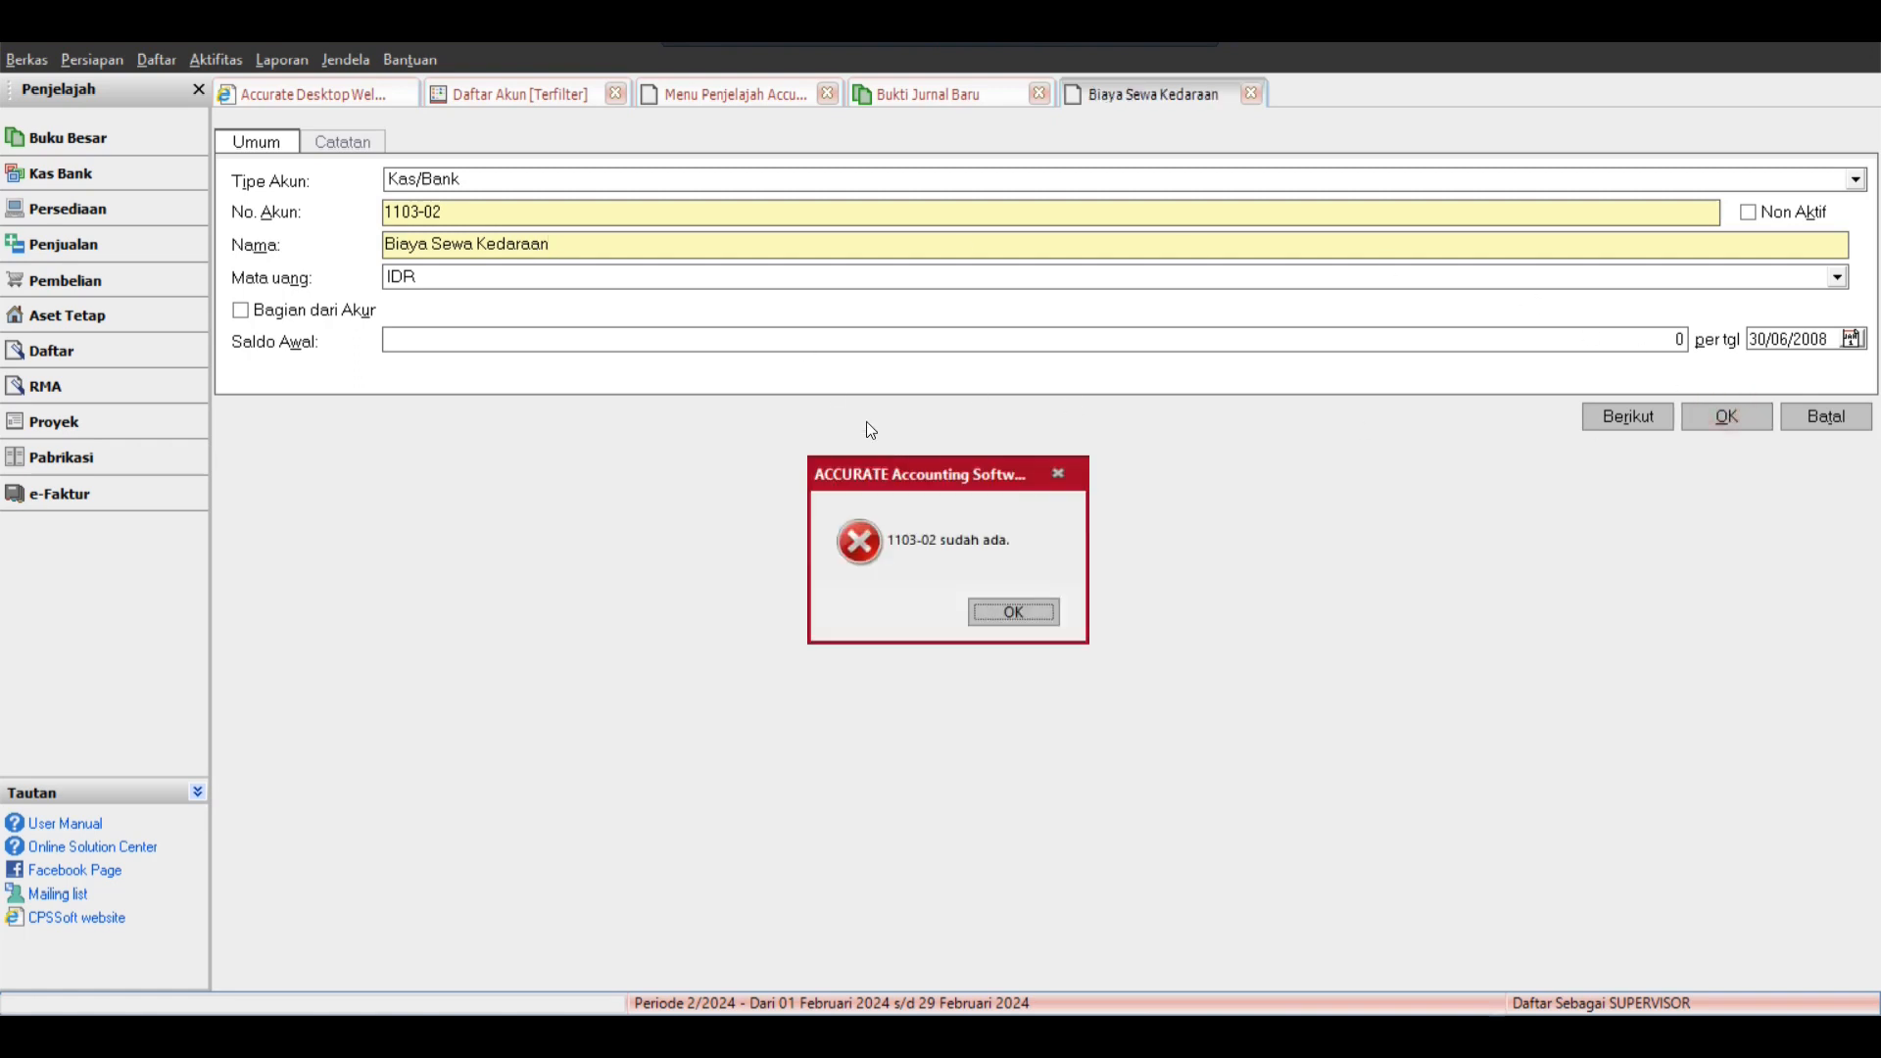
pyautogui.click(990, 615)
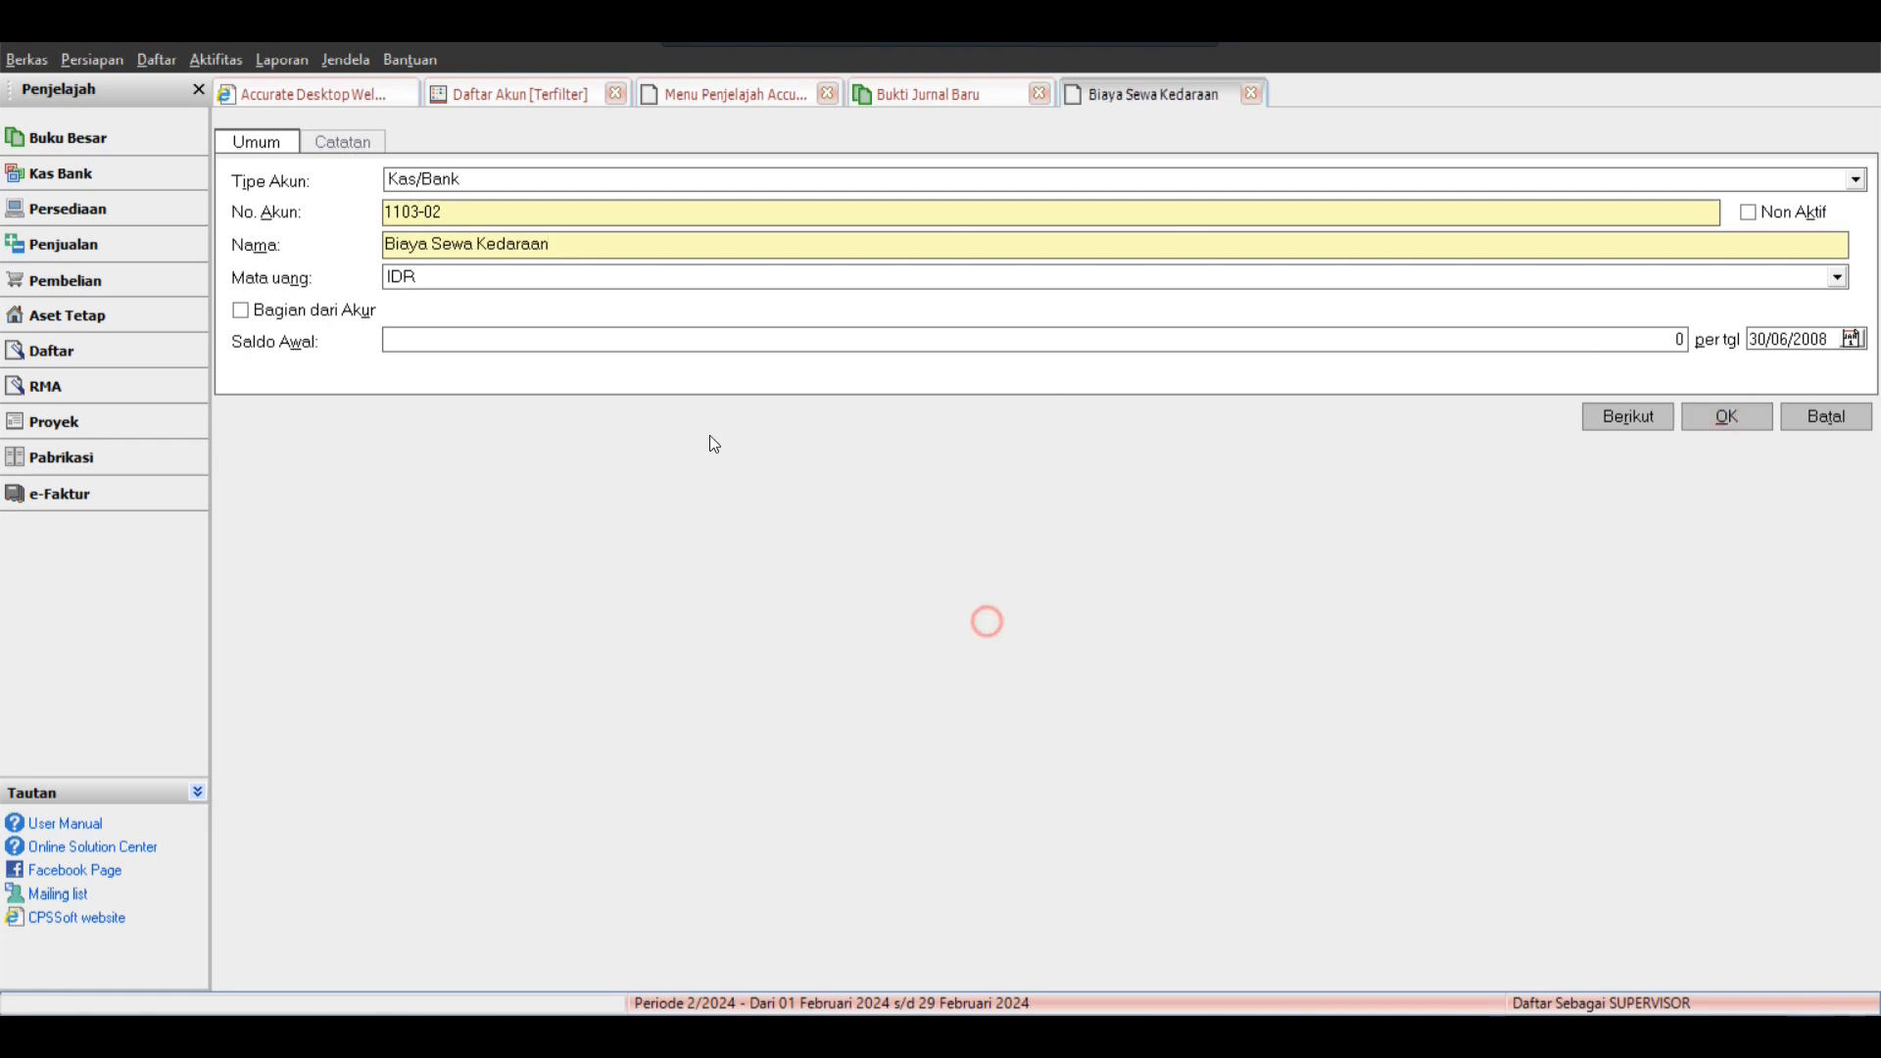
# Number the vehicle rental account 1103-03, set its type to Harga Pokok Penjualan and save it onto the second line.
pyautogui.click(511, 216)
pyautogui.write('3')
pyautogui.click(464, 176)
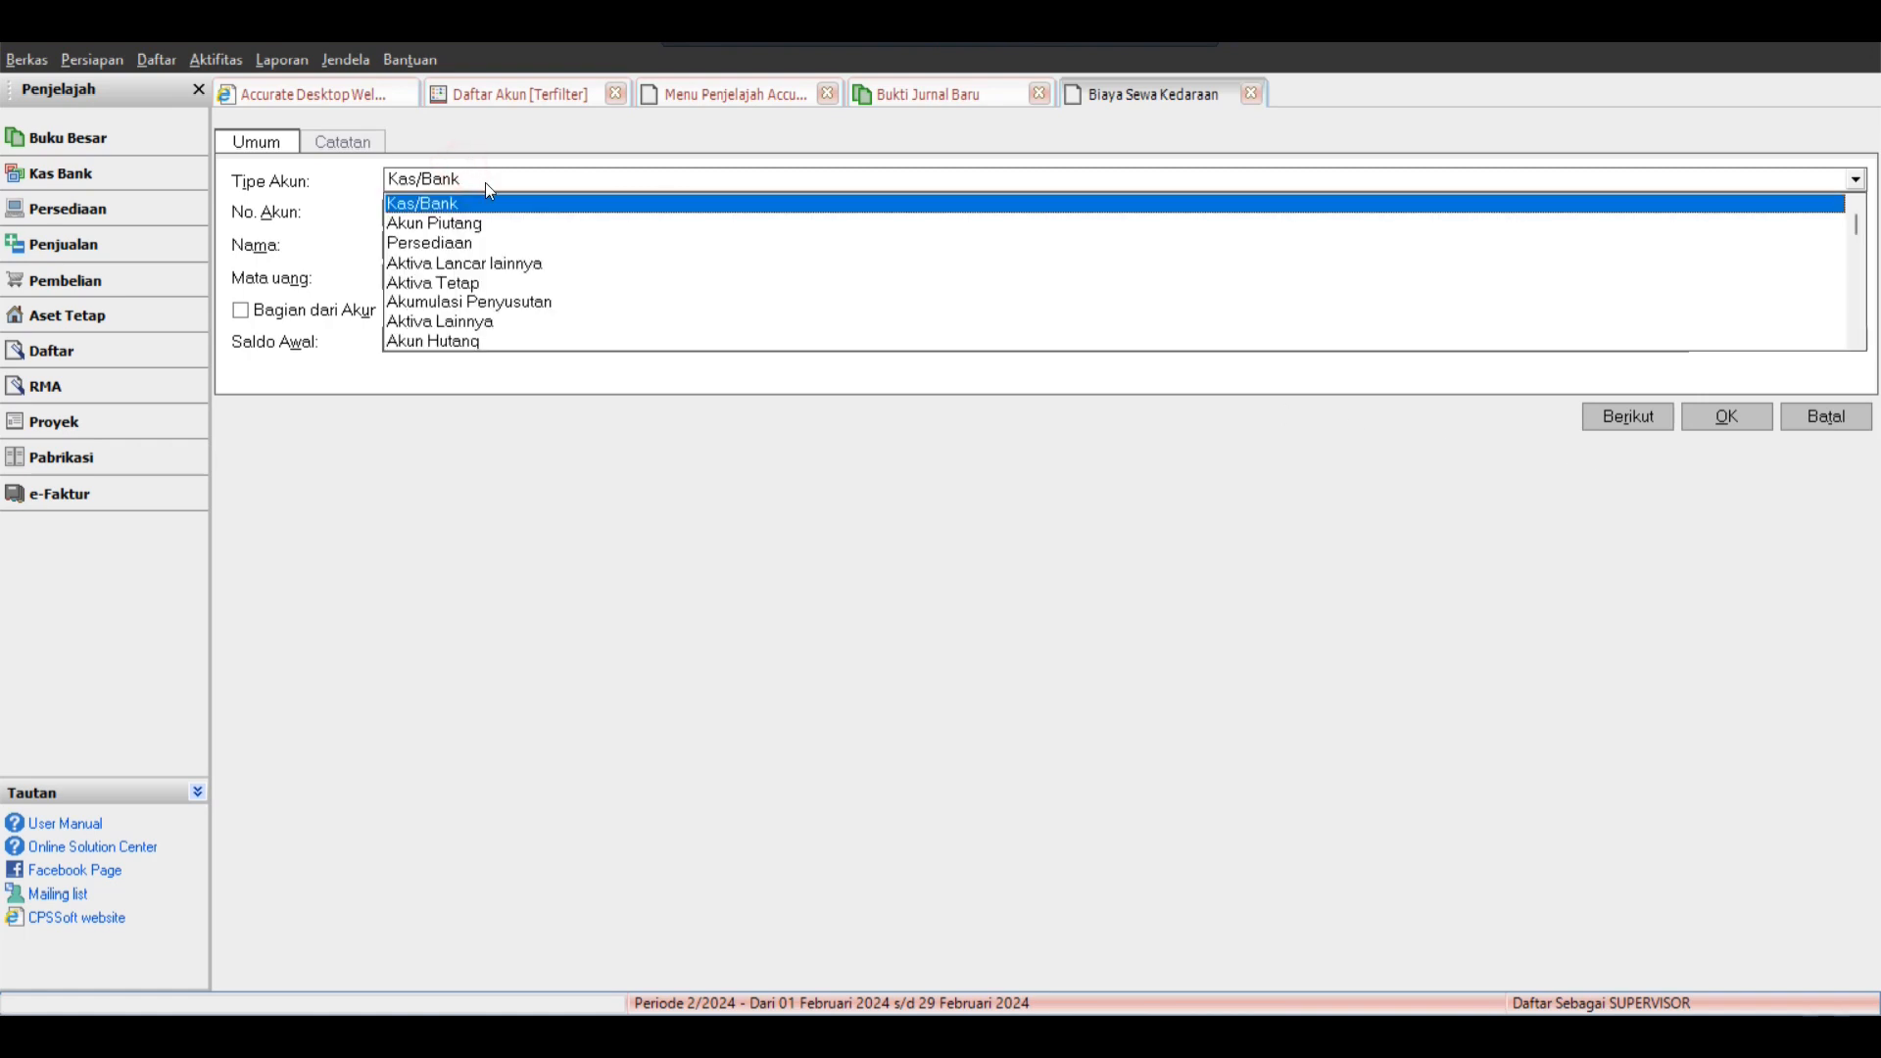
pyautogui.scroll(-2, 485, 274)
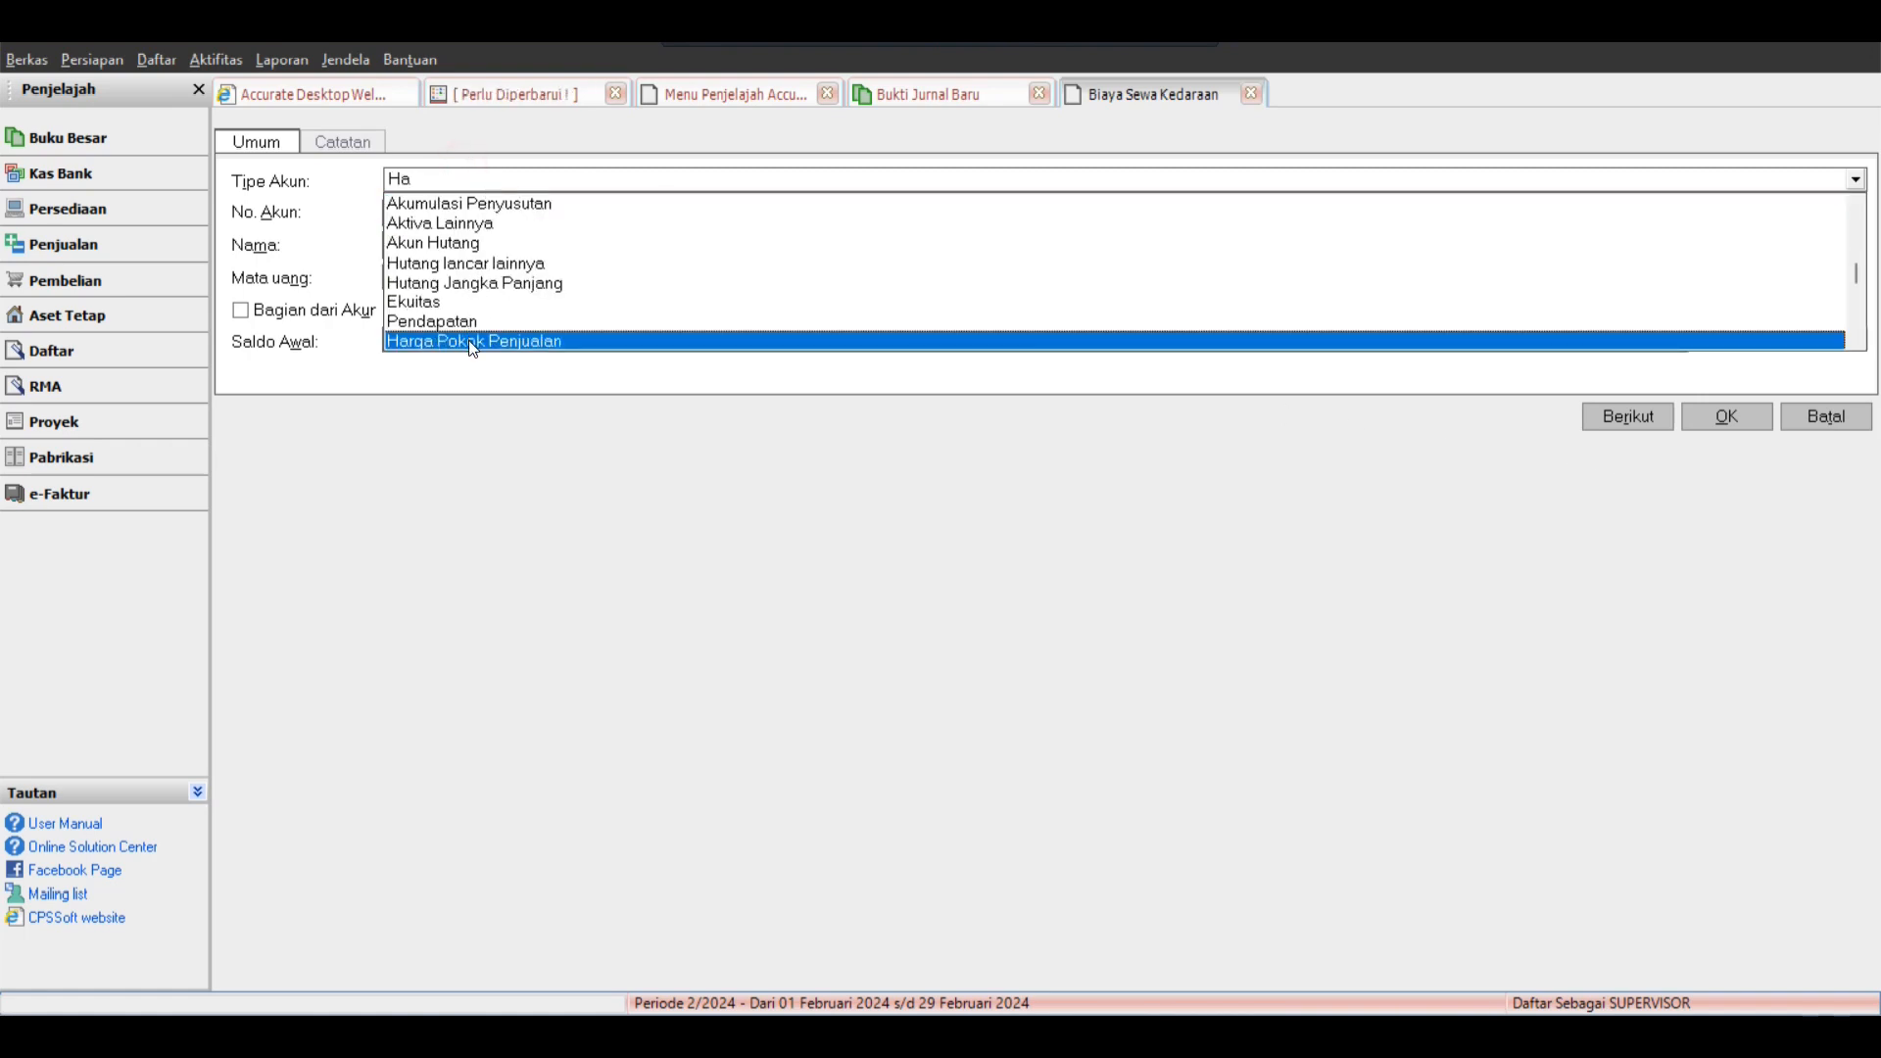
pyautogui.click(470, 341)
pyautogui.click(1690, 418)
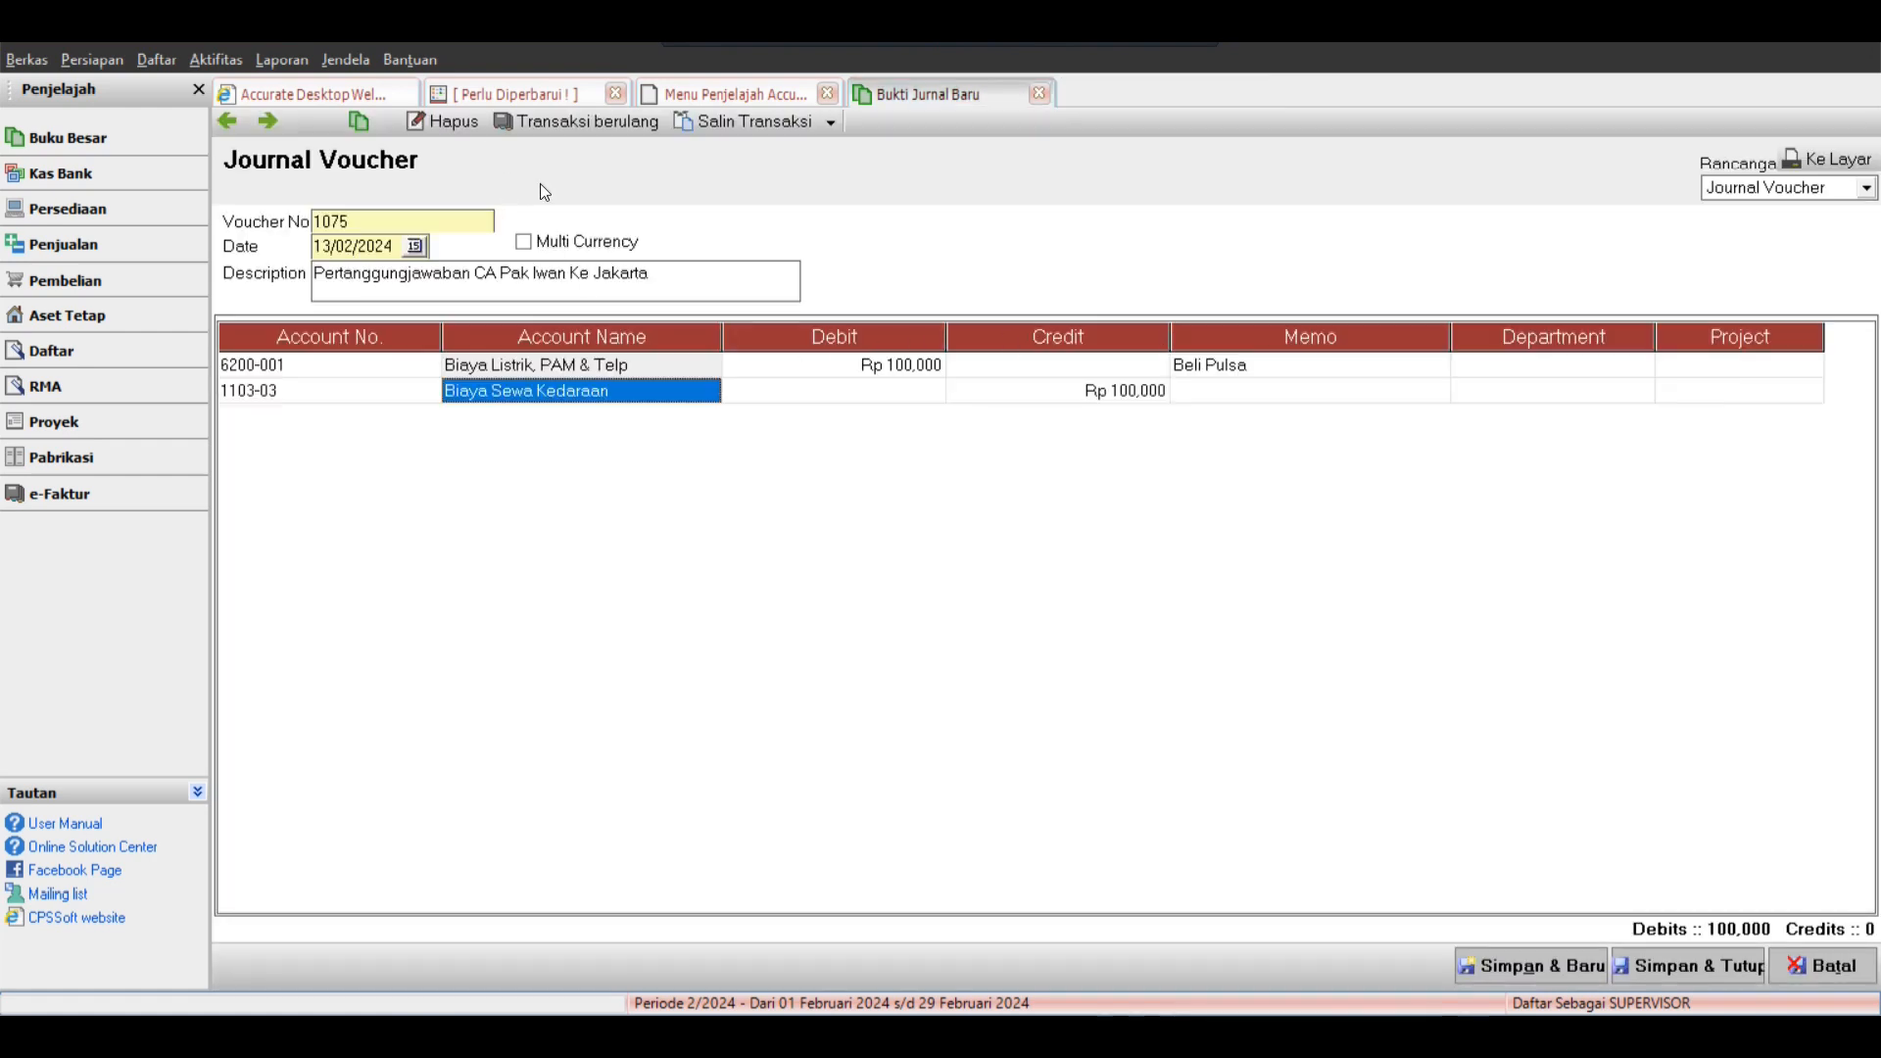
# Debit Rp 1,000,000 to Biaya Sewa Kedaraan with memo "Sewa Kendaraan" and open a third line.
pyautogui.click(790, 396)
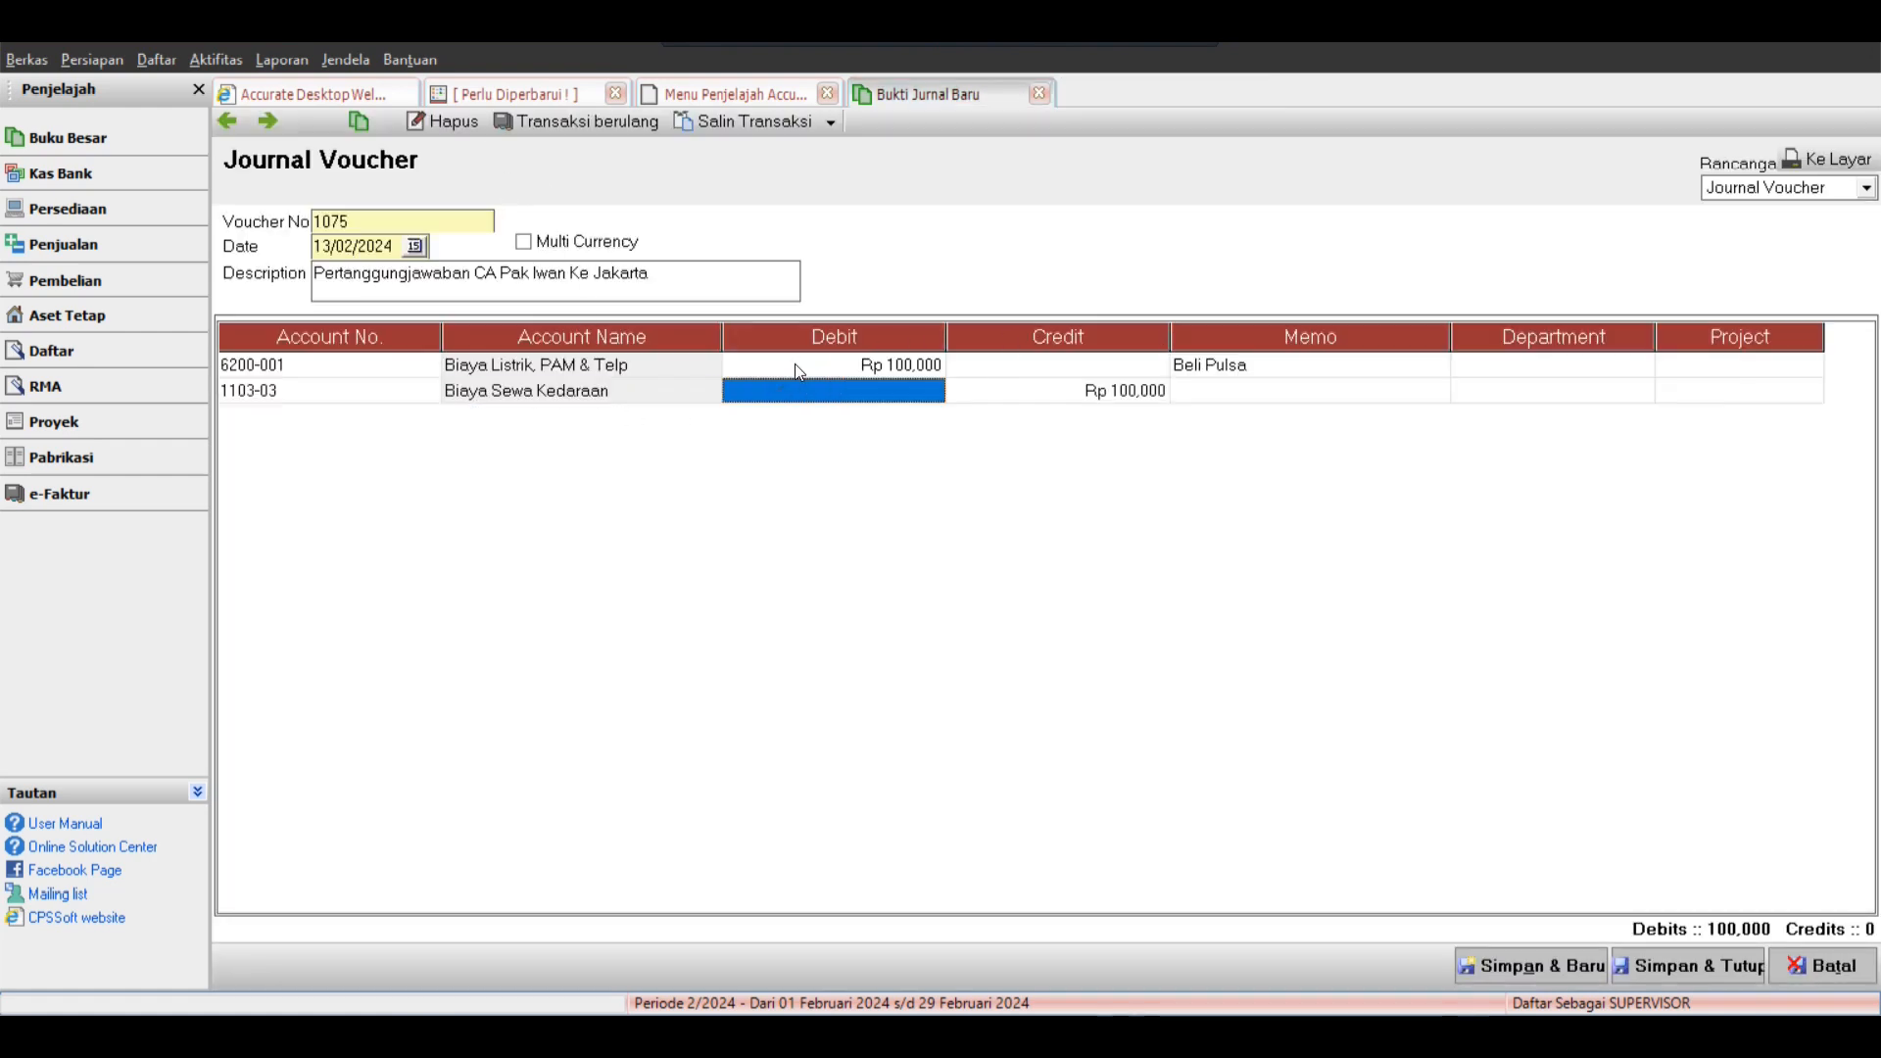
pyautogui.write('1000000')
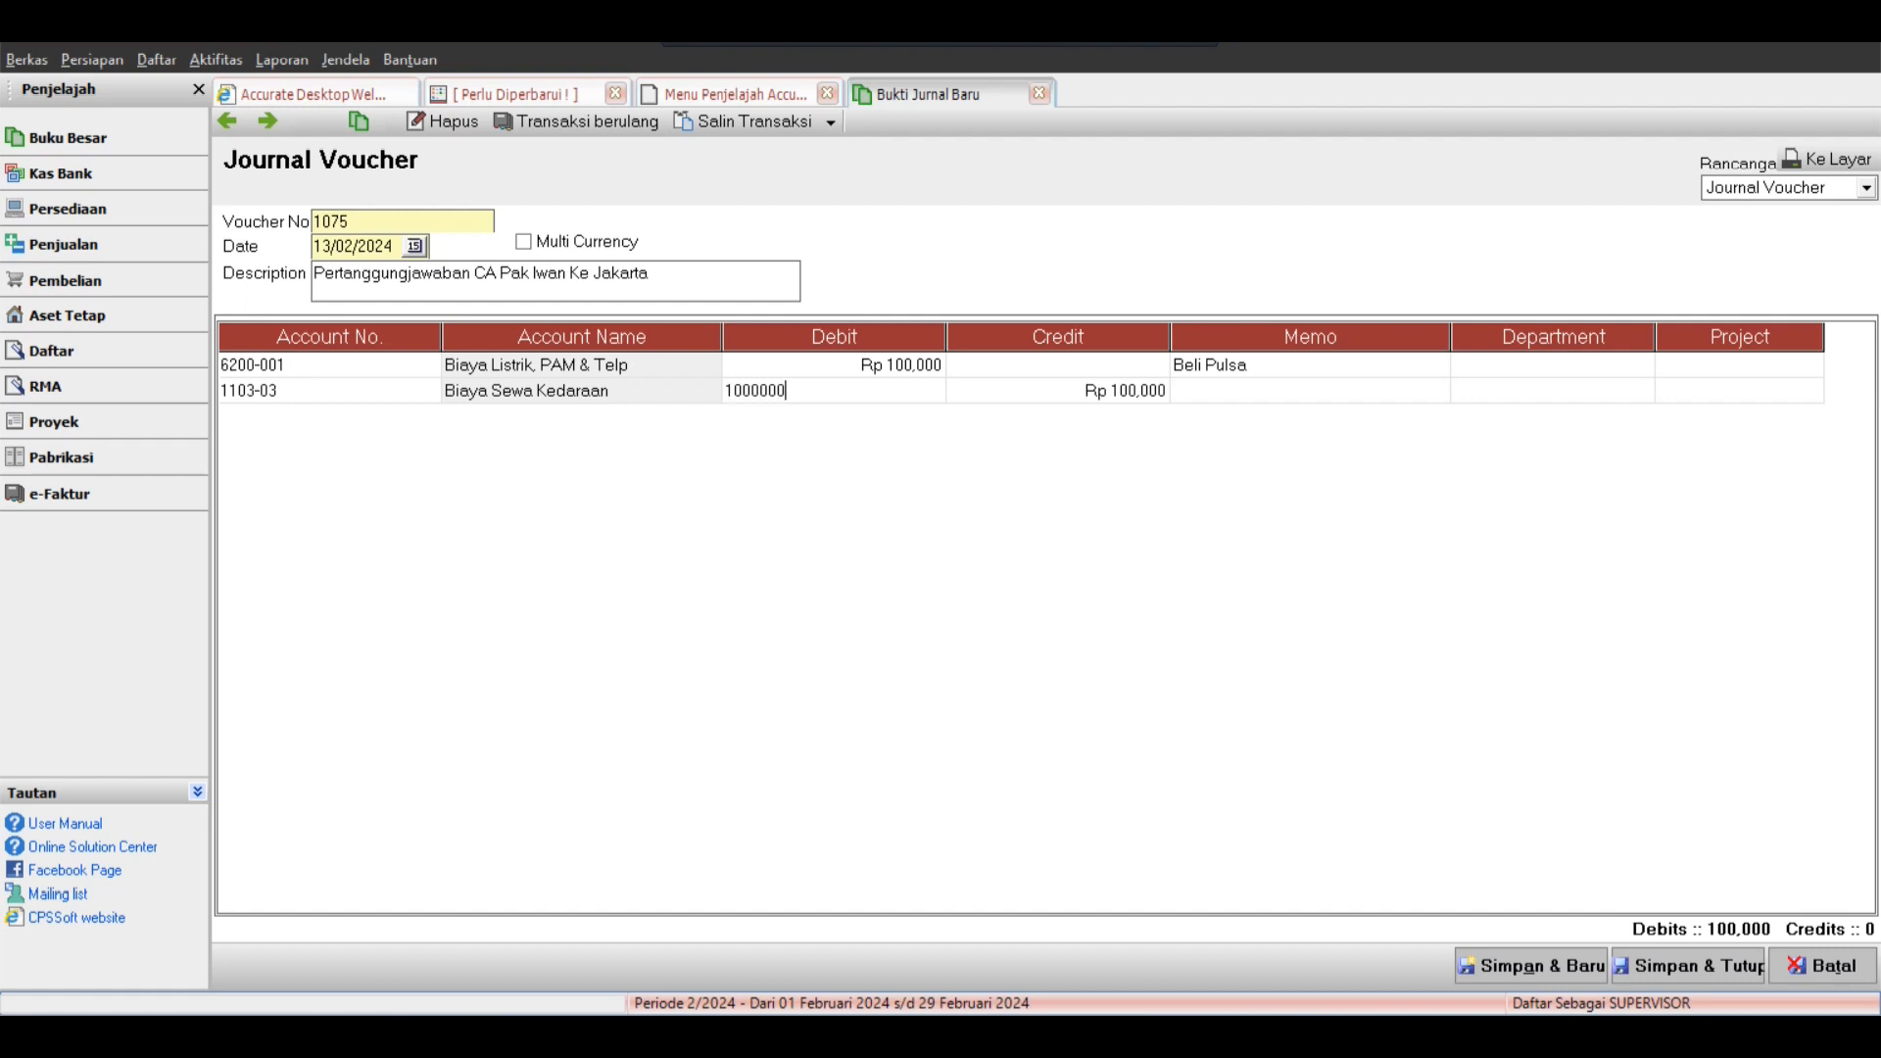
pyautogui.press('Tab')
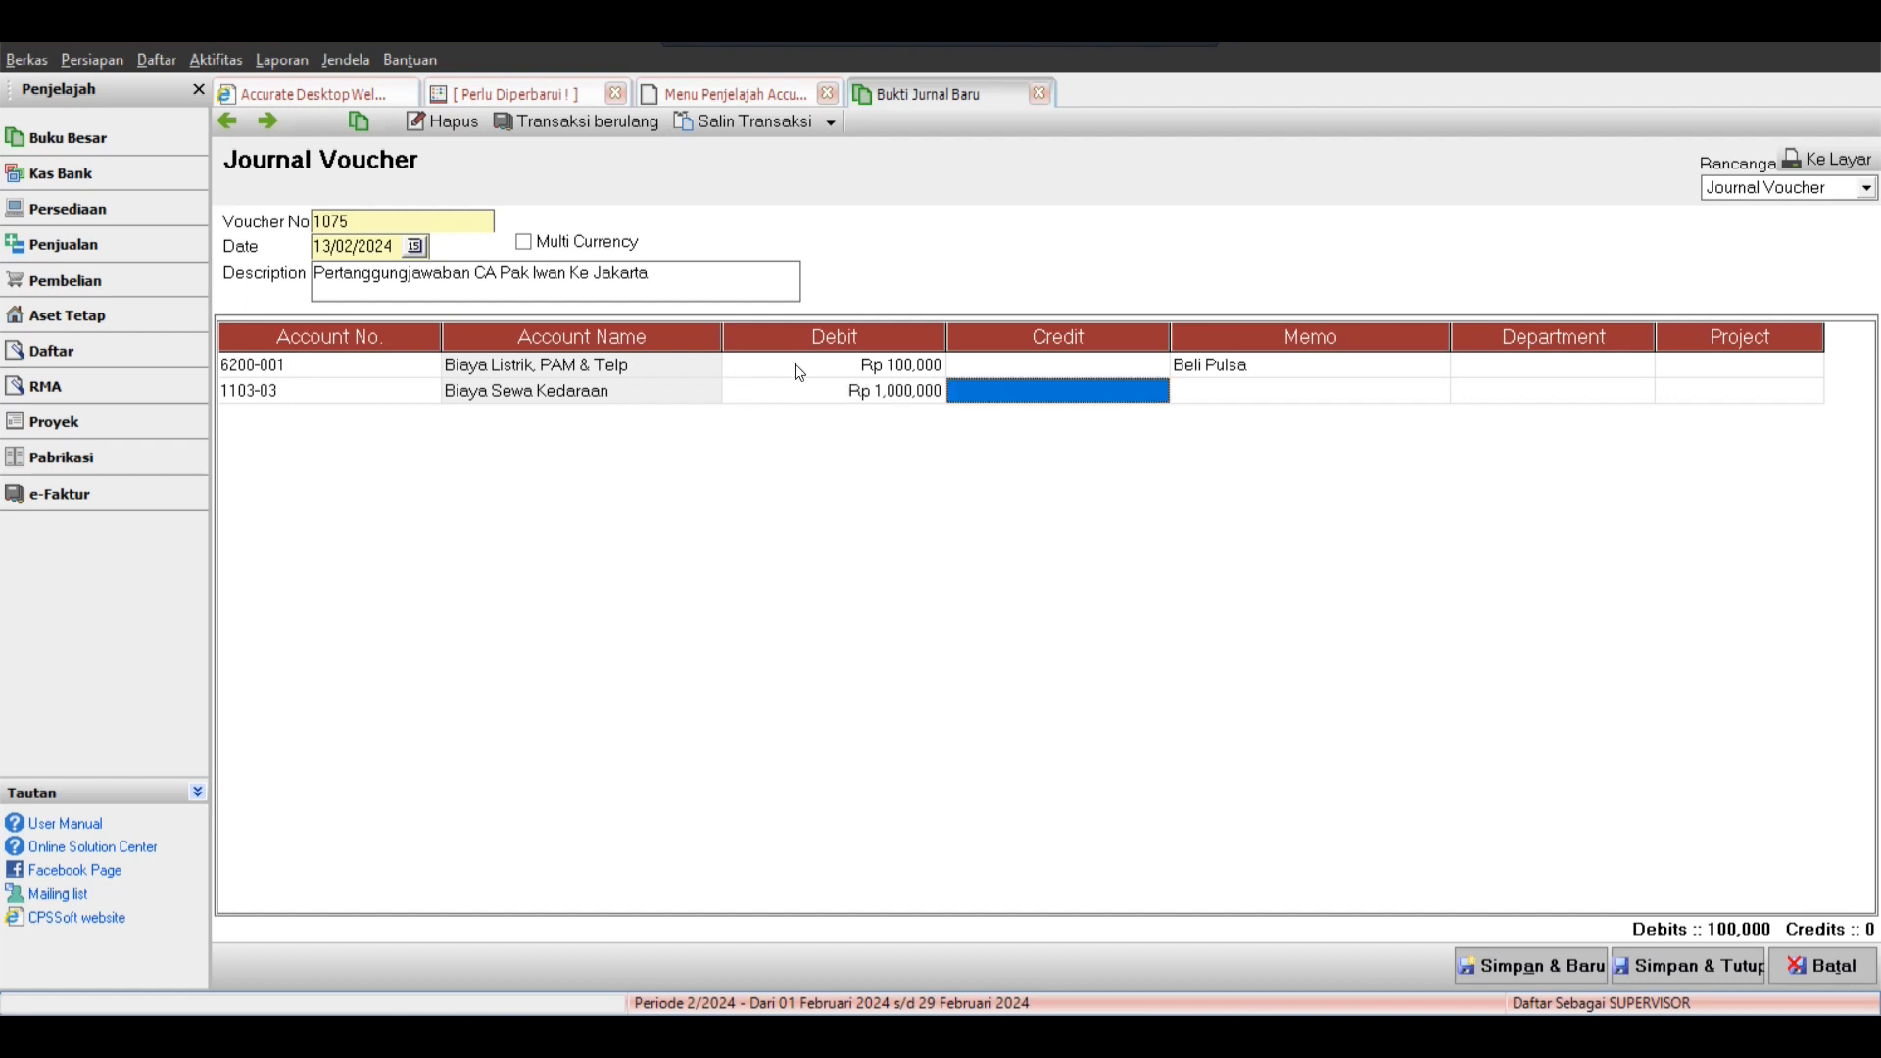
pyautogui.press('Tab')
pyautogui.write('Sewa KEndaraa')
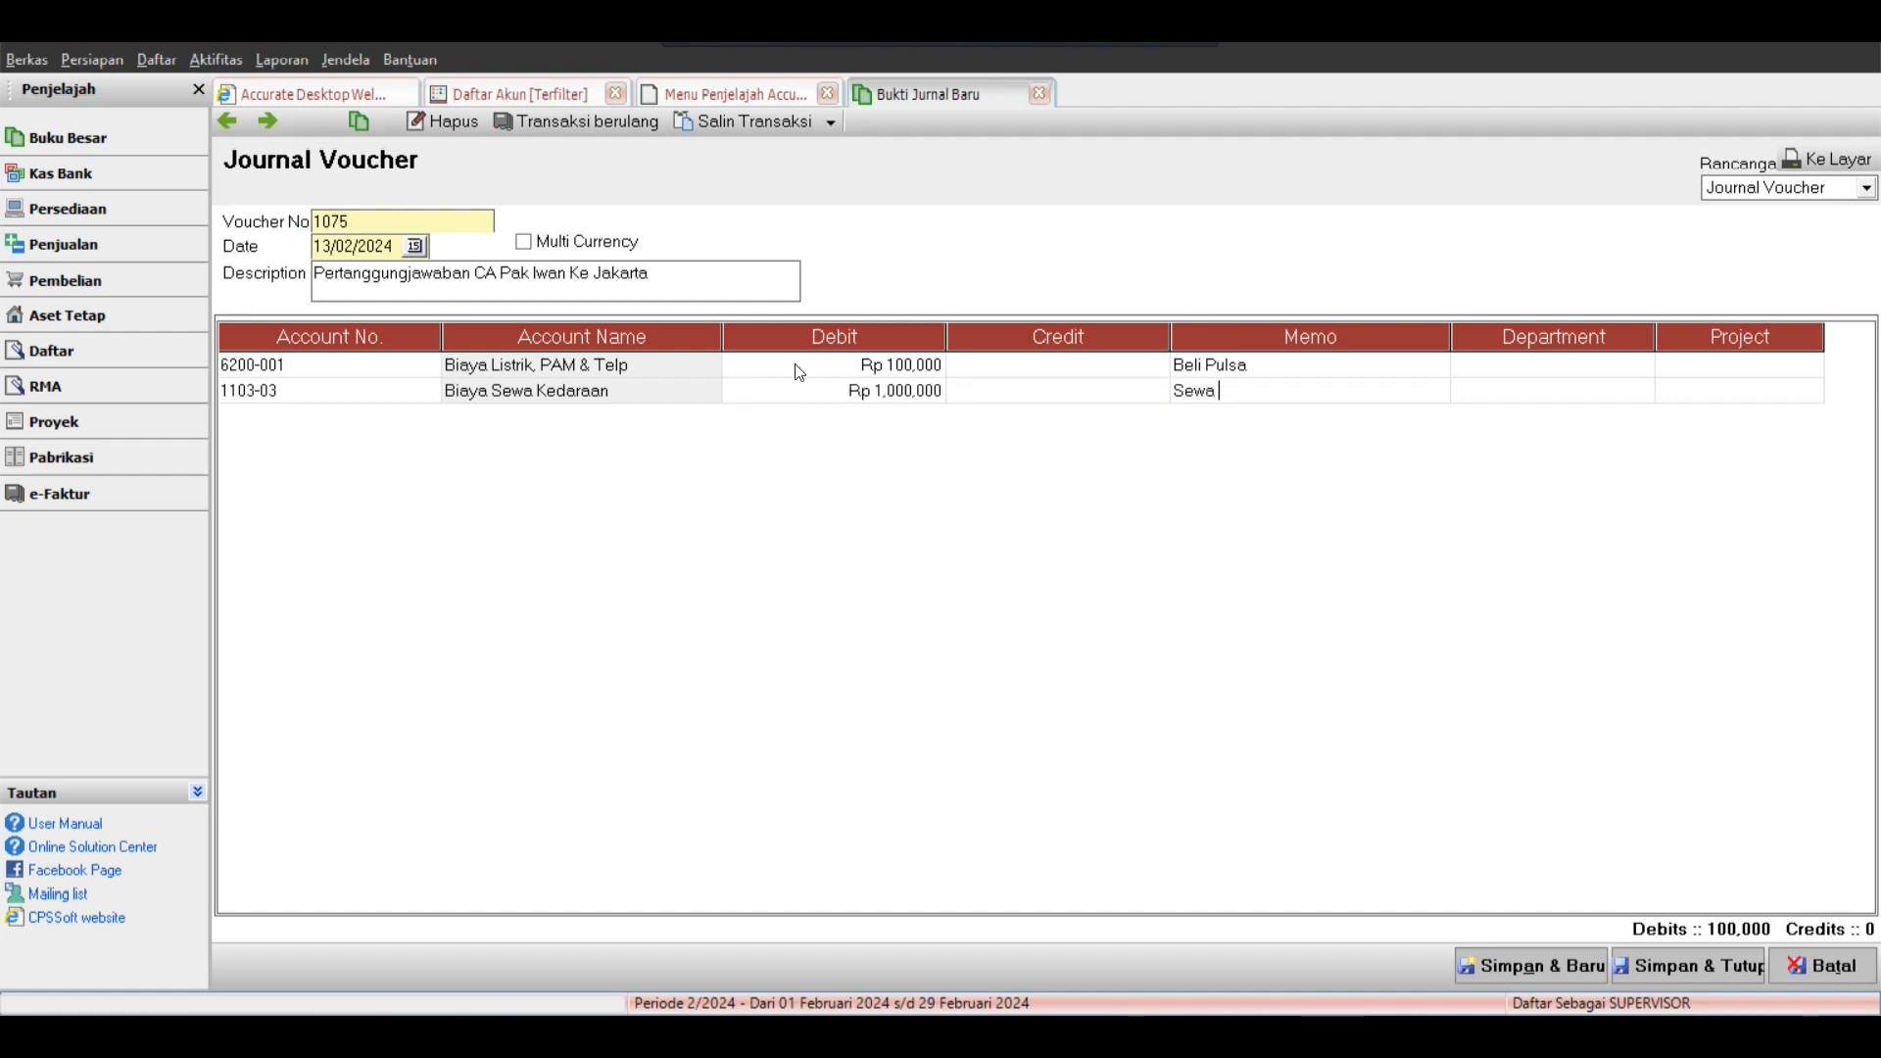
pyautogui.press('BackSpace')
pyautogui.press('BackSpace')
pyautogui.press('BackSpace')
pyautogui.press('BackSpace')
pyautogui.press('BackSpace')
pyautogui.press('BackSpace')
pyautogui.press('BackSpace')
pyautogui.write('endaraan B')
pyautogui.press('BackSpace')
pyautogui.press('Down')
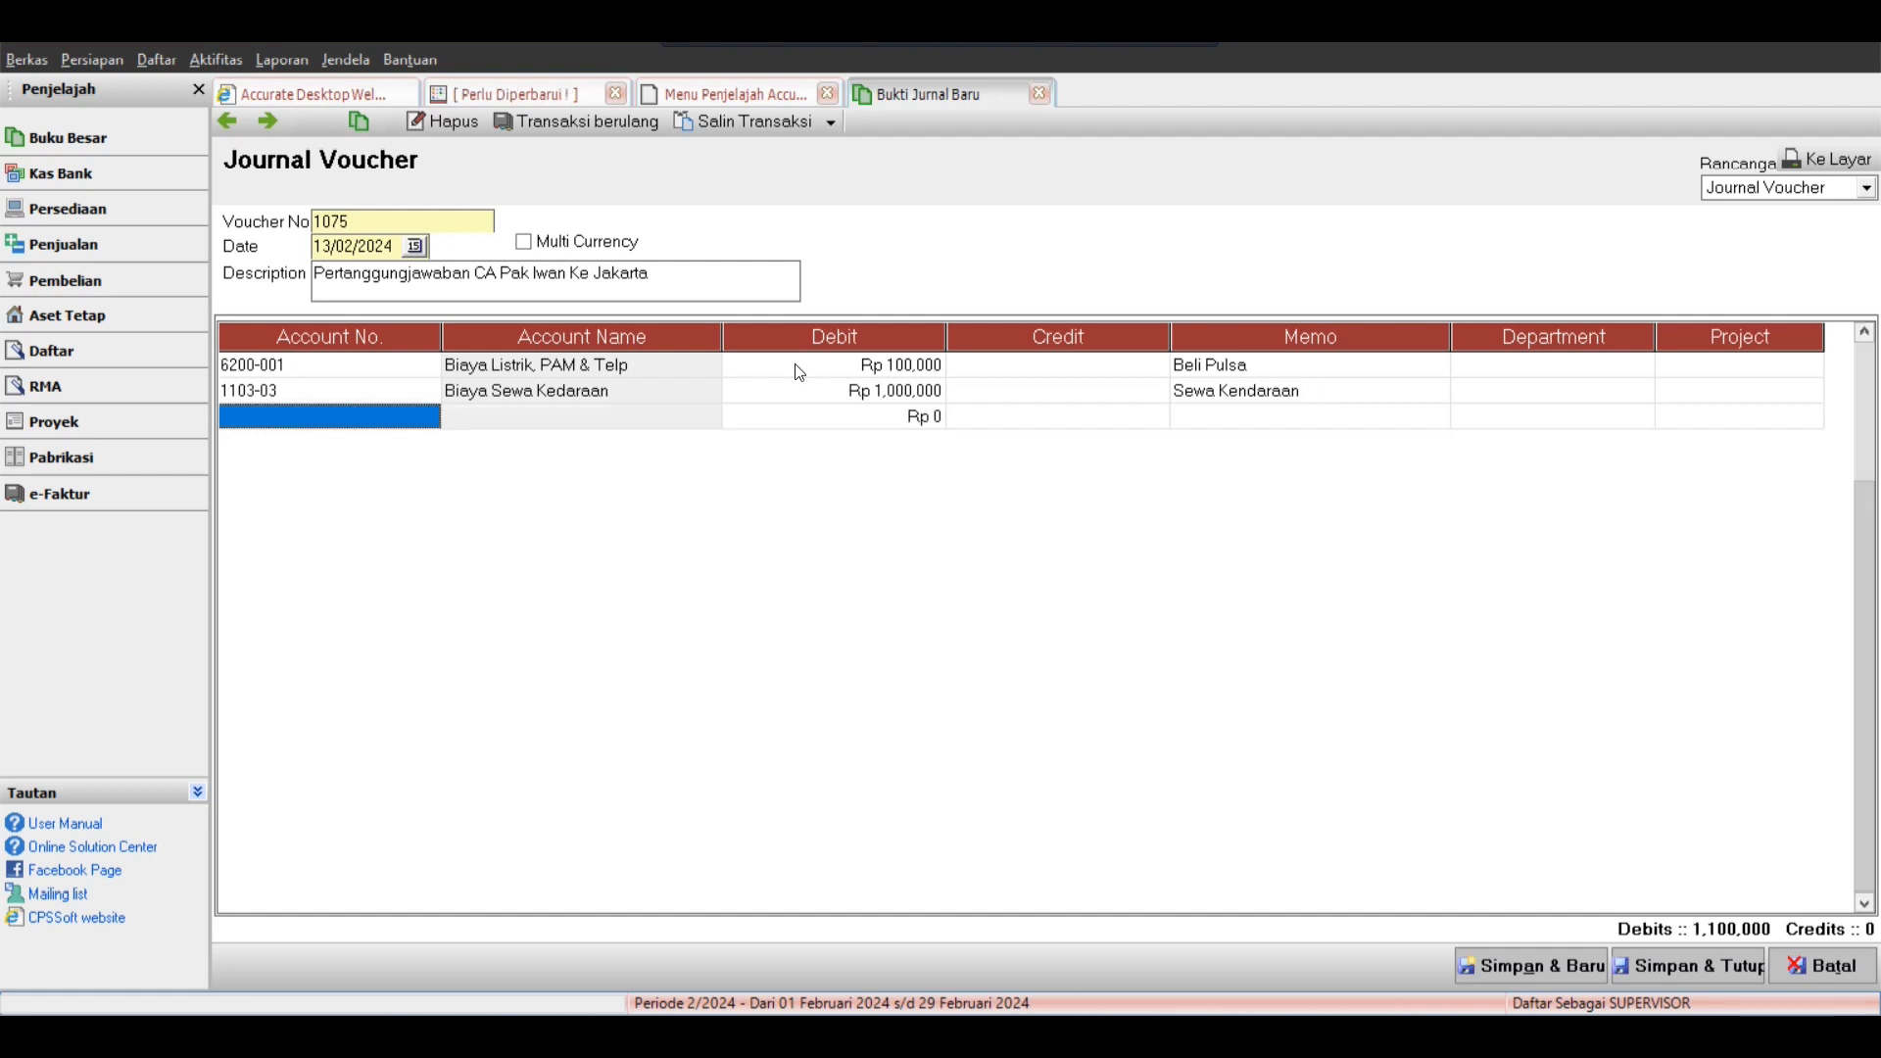
# Debit account HPP BBM Solar with Rp 500,000 on the third line.
pyautogui.write('BBM')
pyautogui.press('Return')
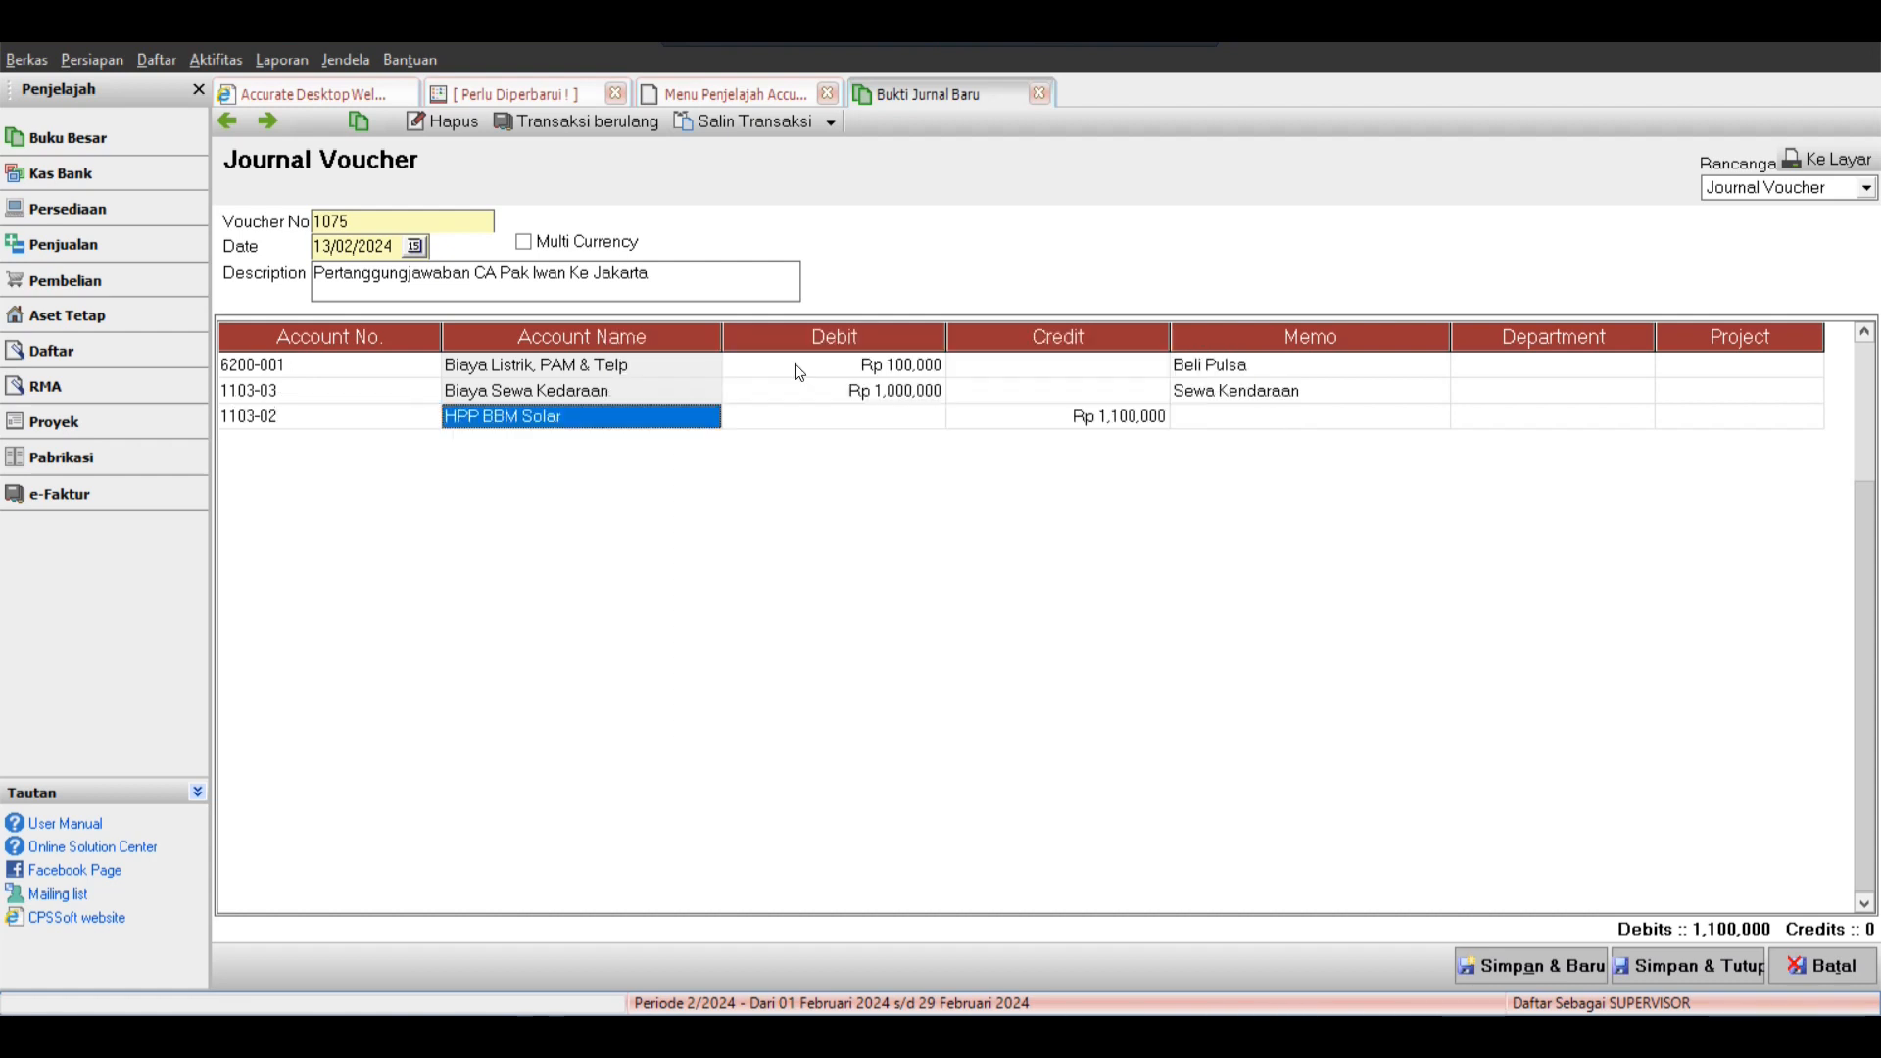
pyautogui.press('Tab')
pyautogui.write('500000')
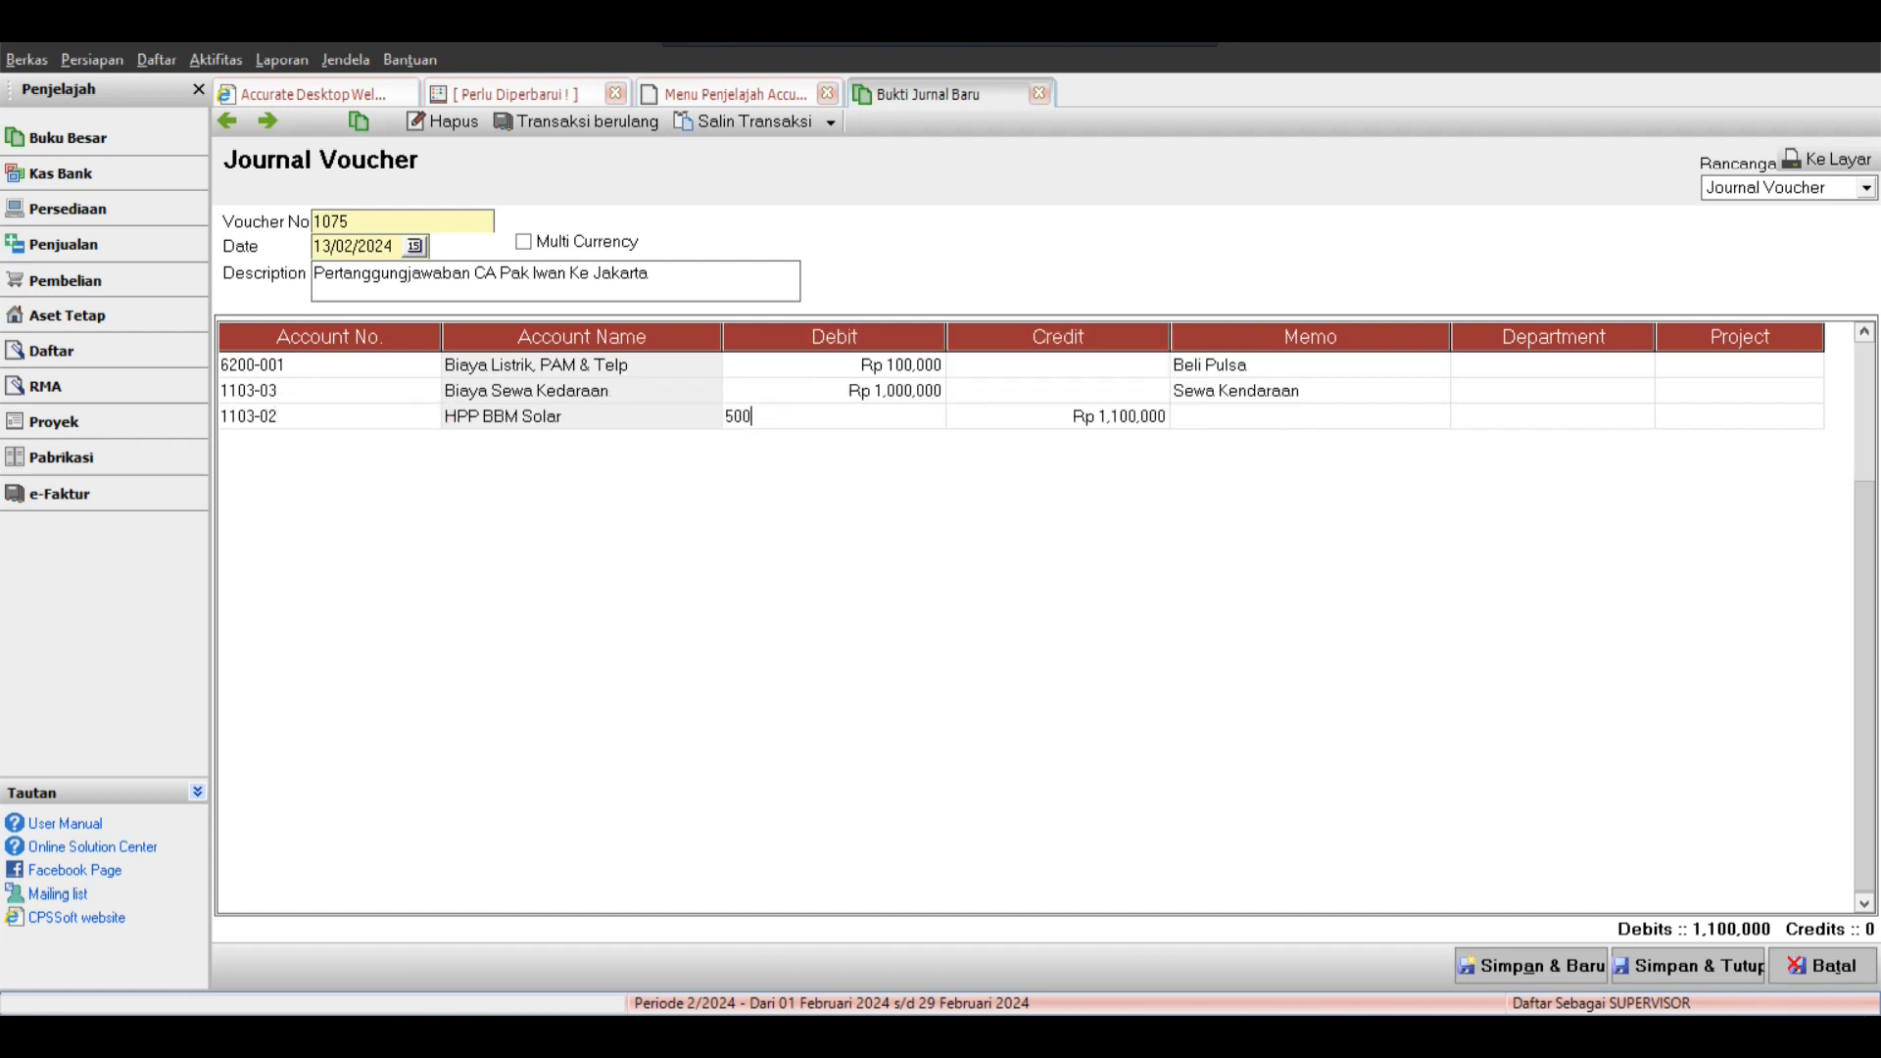
pyautogui.press('Tab')
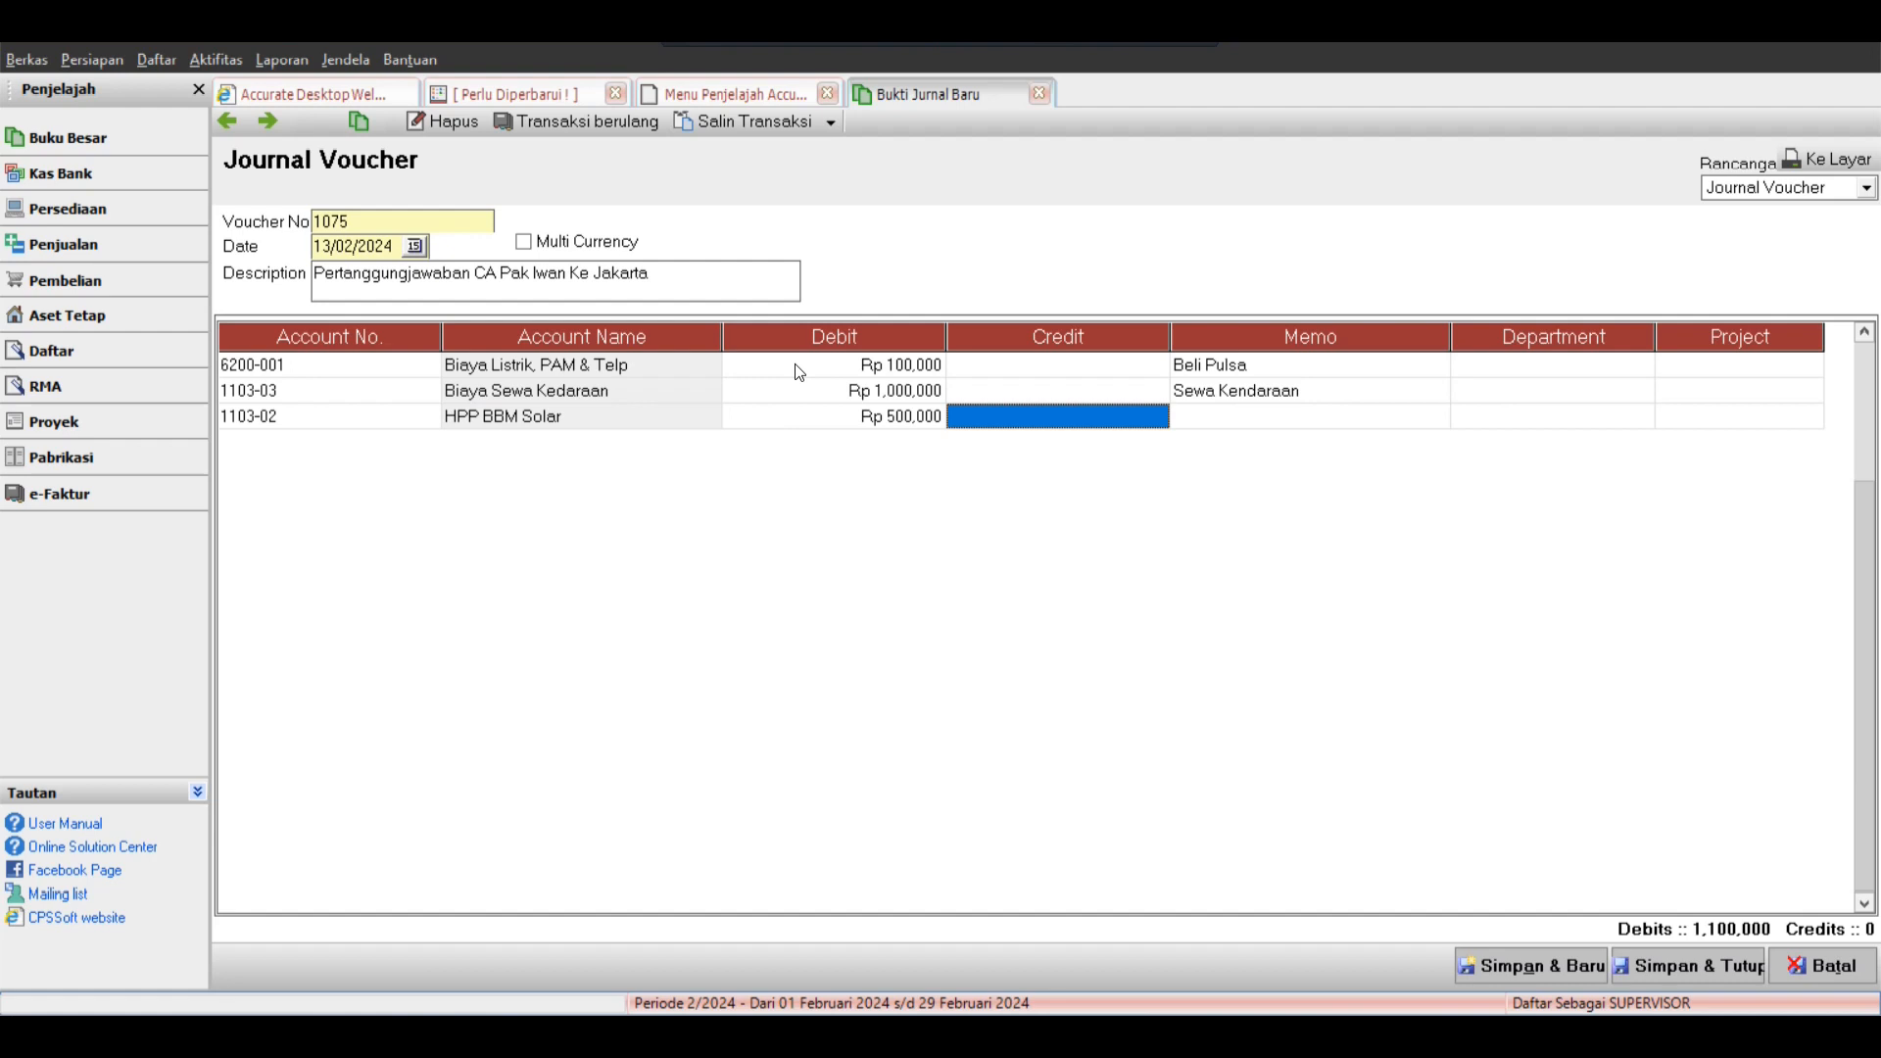
# Search the accounts for a meal expense account for the fourth line, trying "maka" and "kon".
pyautogui.press('Down')
pyautogui.write('maka')
pyautogui.press('BackSpace')
pyautogui.press('BackSpace')
pyautogui.press('BackSpace')
pyautogui.press('BackSpace')
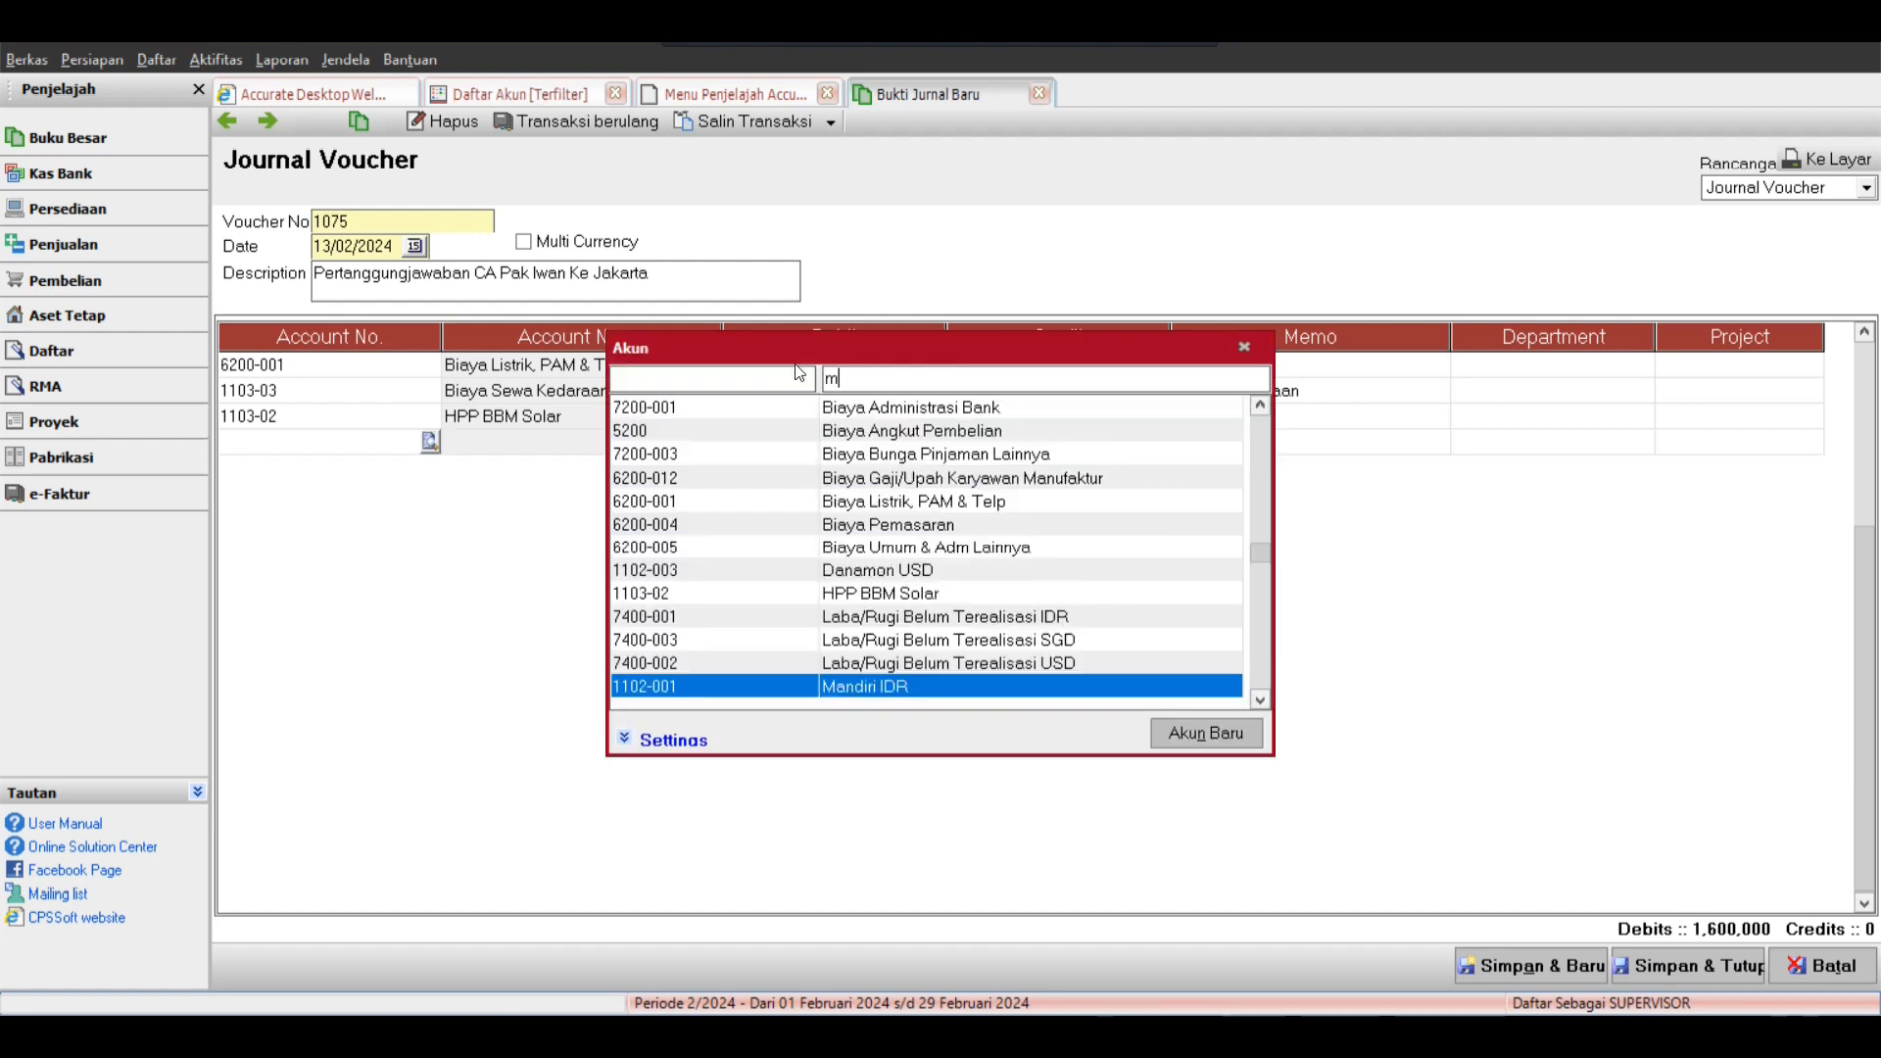
pyautogui.write('kon')
pyautogui.press('BackSpace')
pyautogui.press('BackSpace')
pyautogui.press('BackSpace')
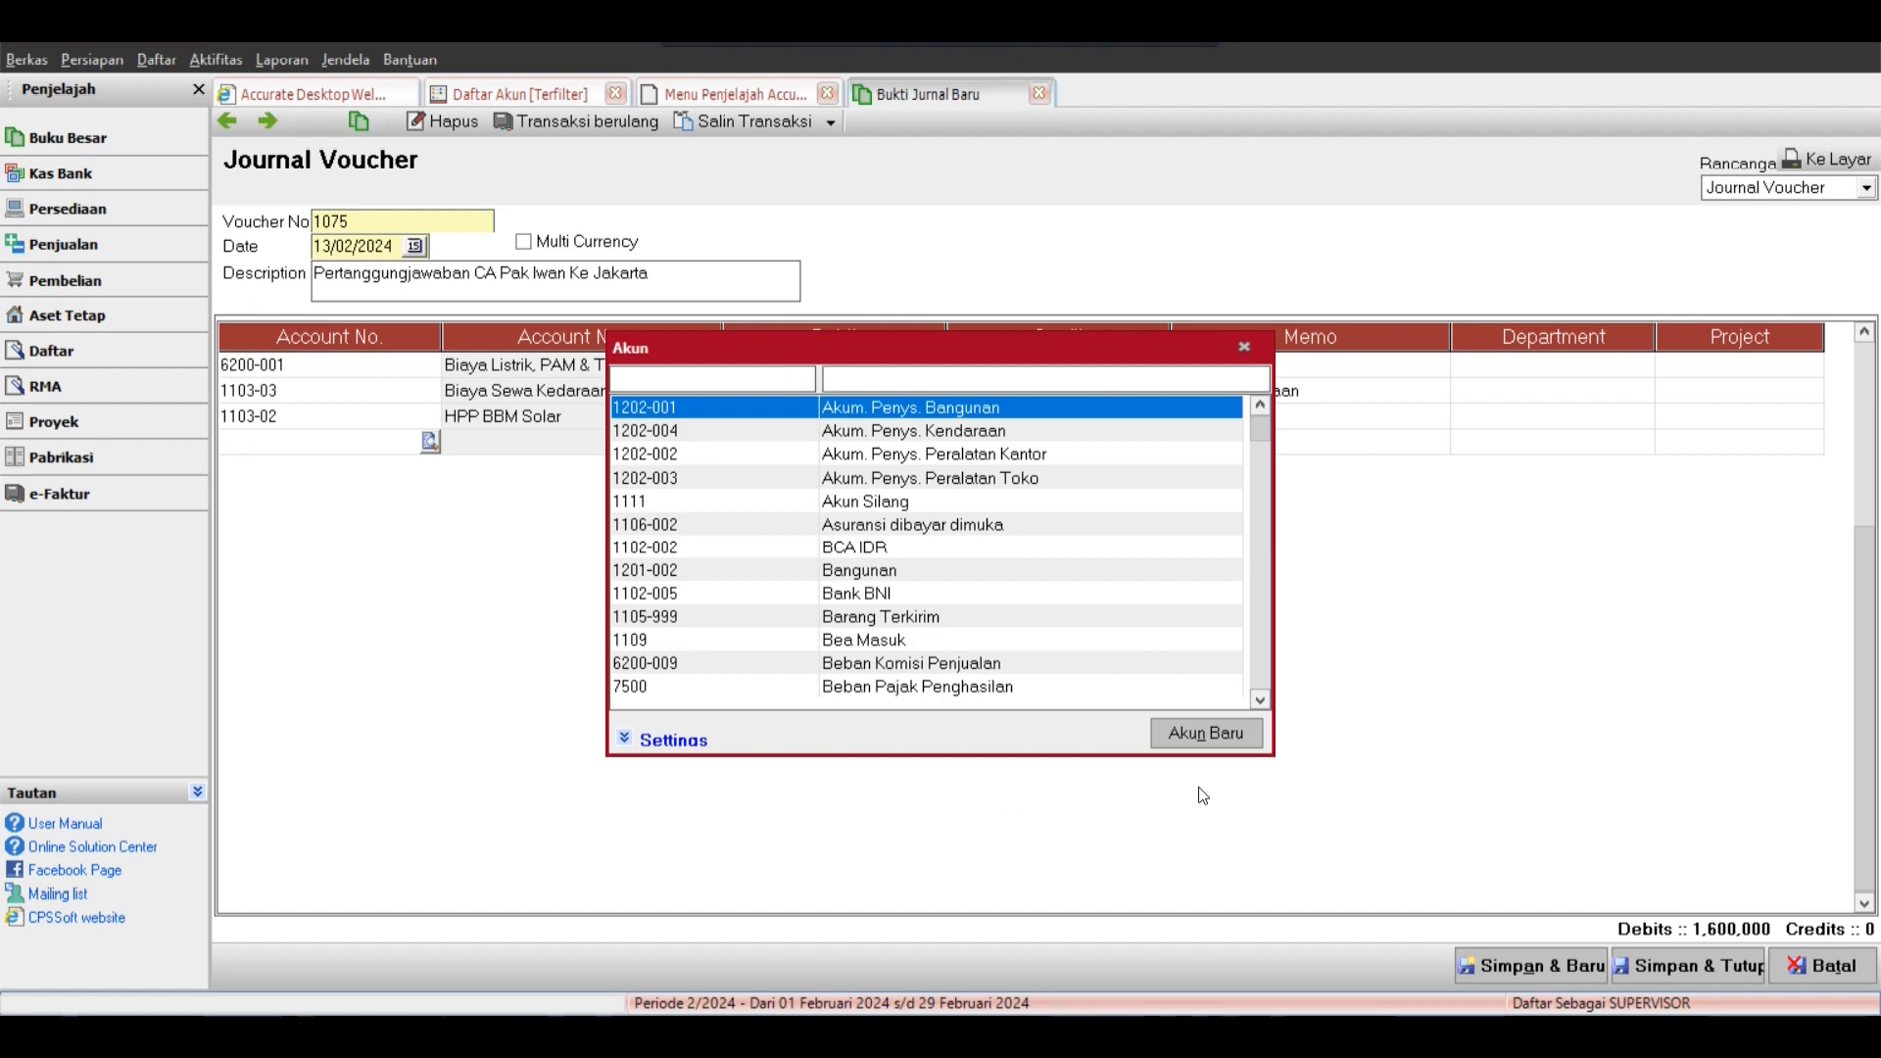
# Create a new account "Biaya Konsumsi" of type Beban for the fourth line.
pyautogui.click(1203, 733)
pyautogui.click(475, 241)
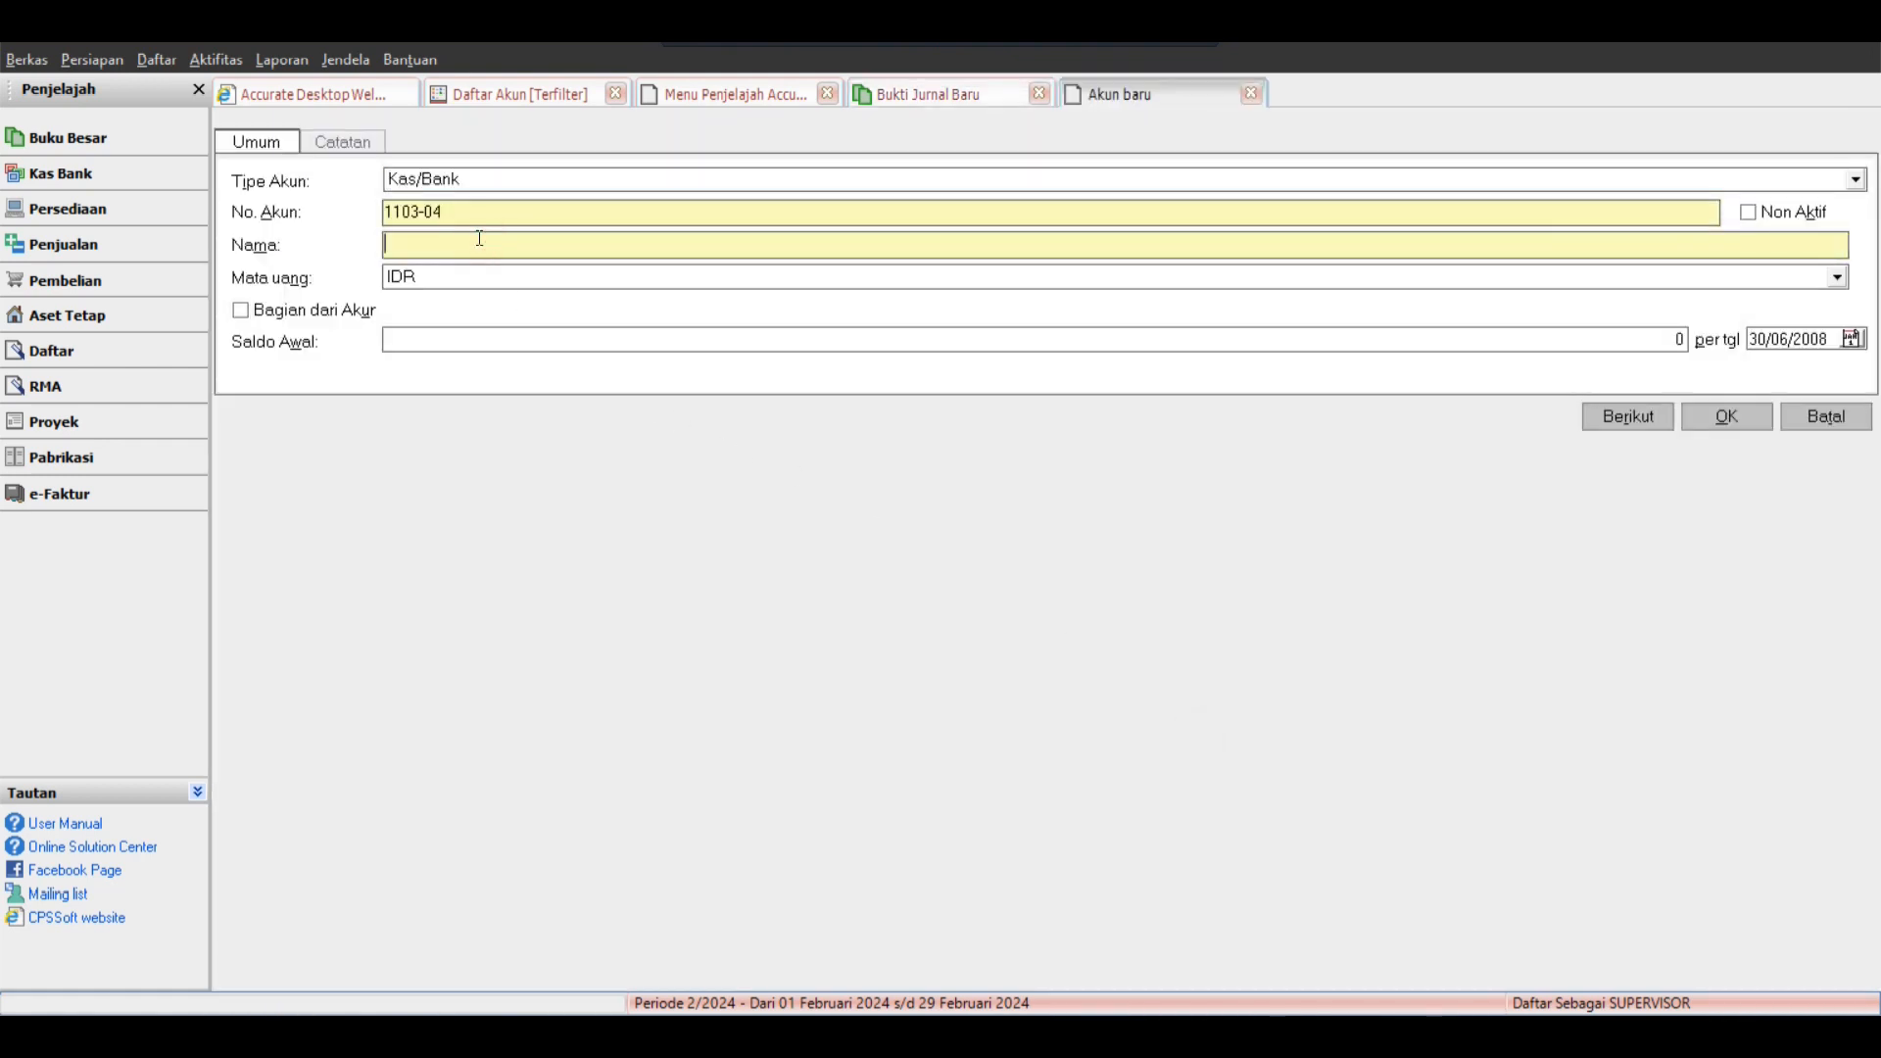
pyautogui.write('Biaya Konsumsi')
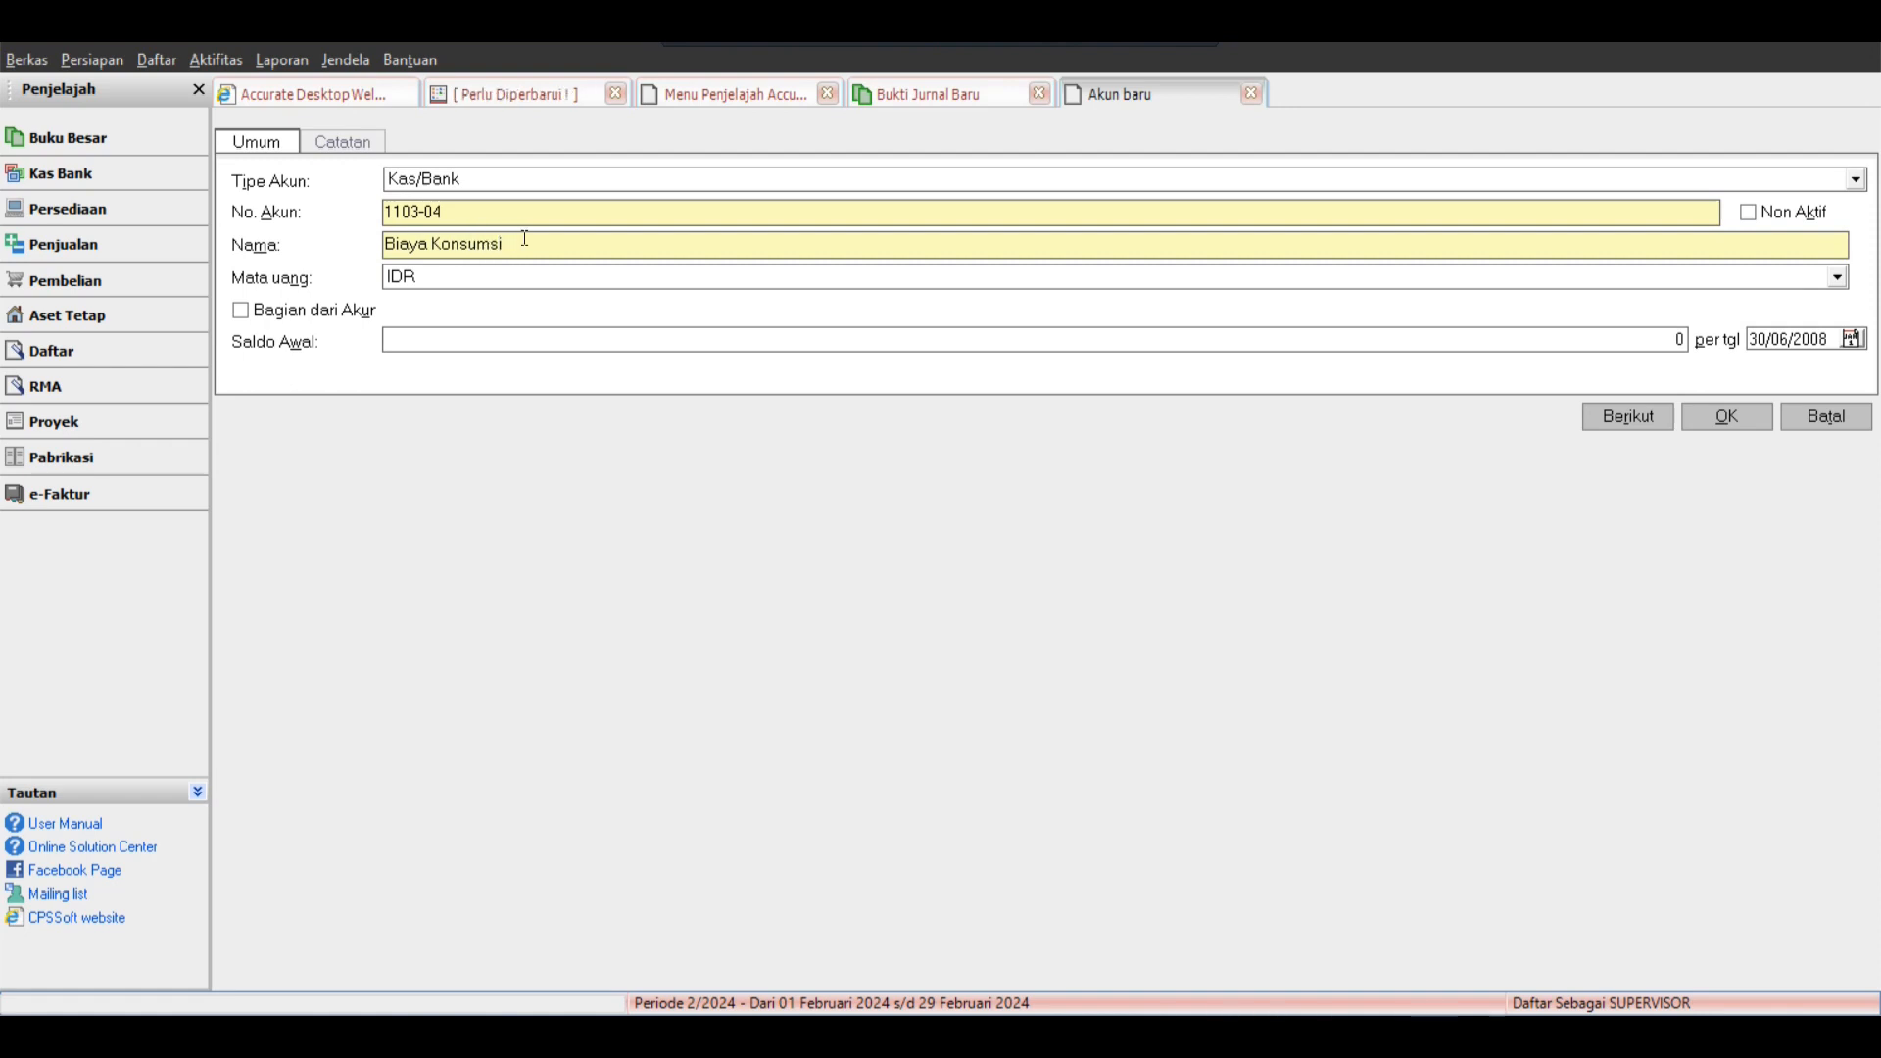
pyautogui.click(548, 179)
pyautogui.scroll(-2, 485, 294)
pyautogui.click(485, 334)
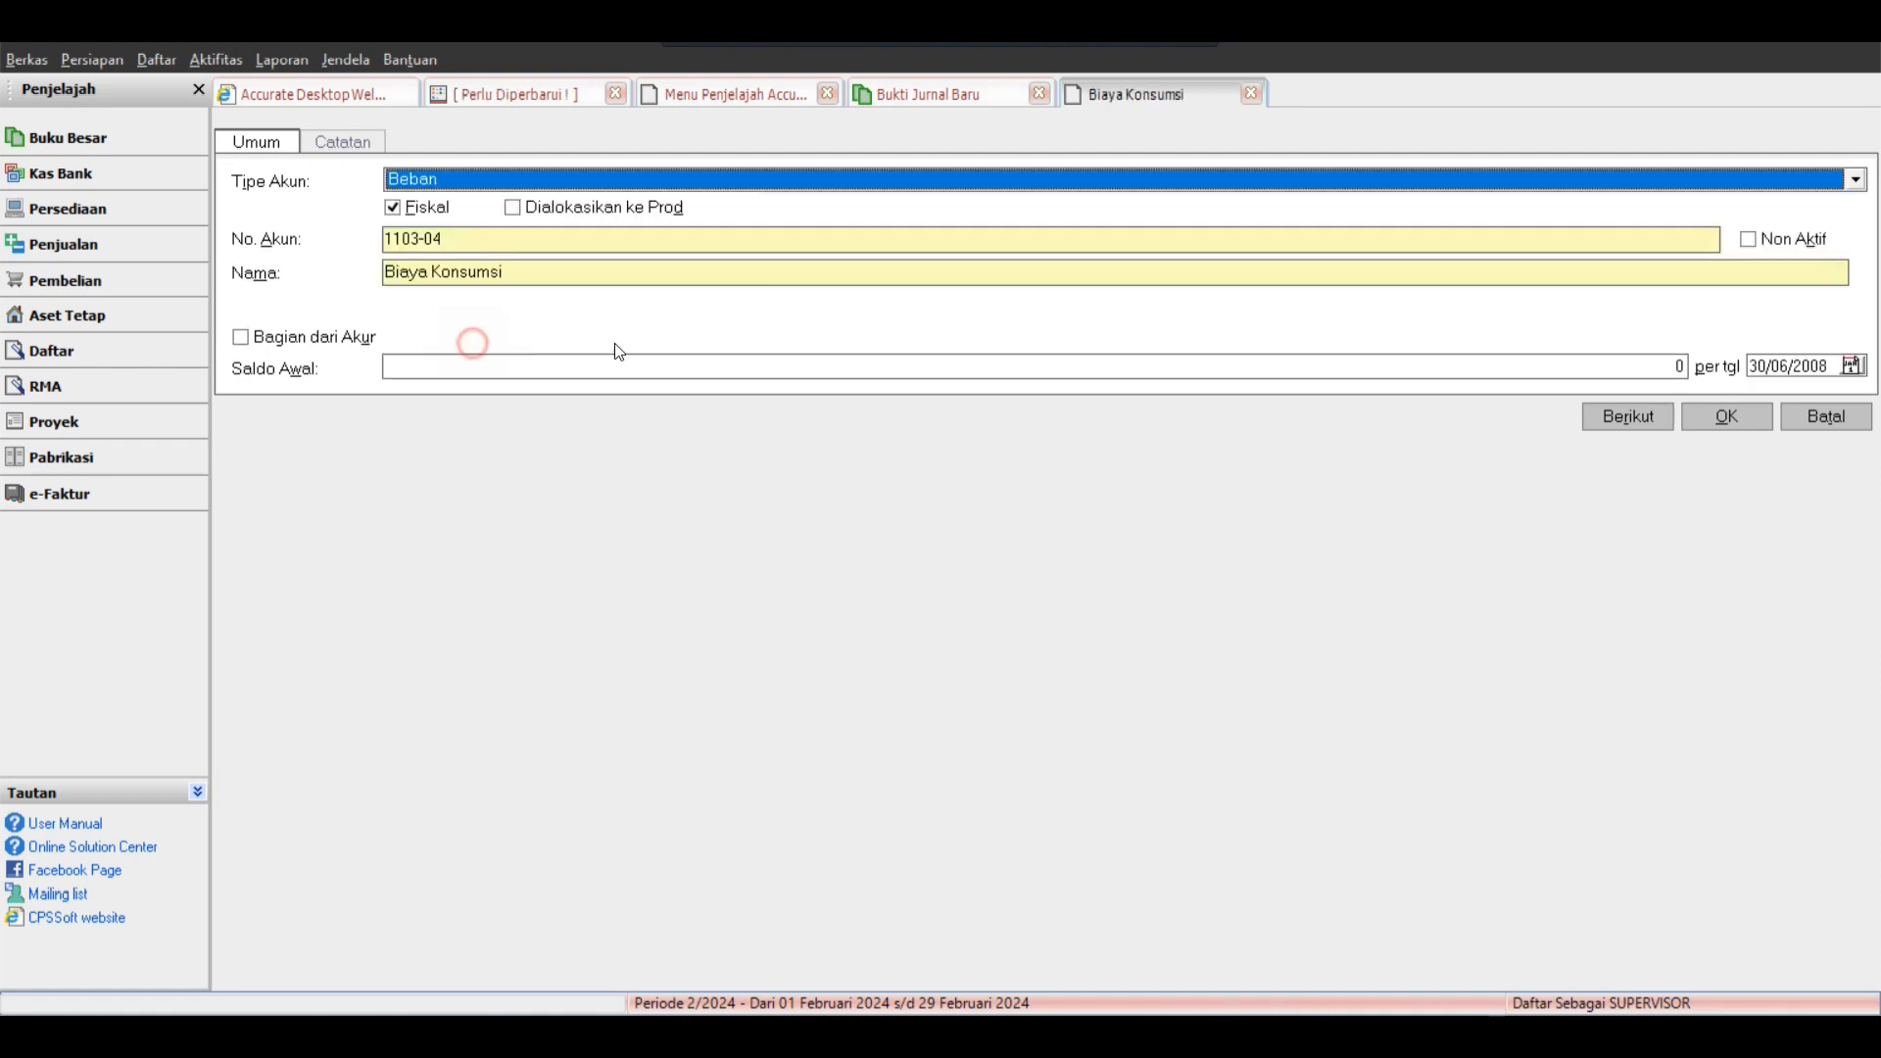
pyautogui.click(1725, 416)
# Debit Biaya Konsumsi with Rp 3,000,000 on the fourth line, leaving its memo blank.
pyautogui.click(806, 453)
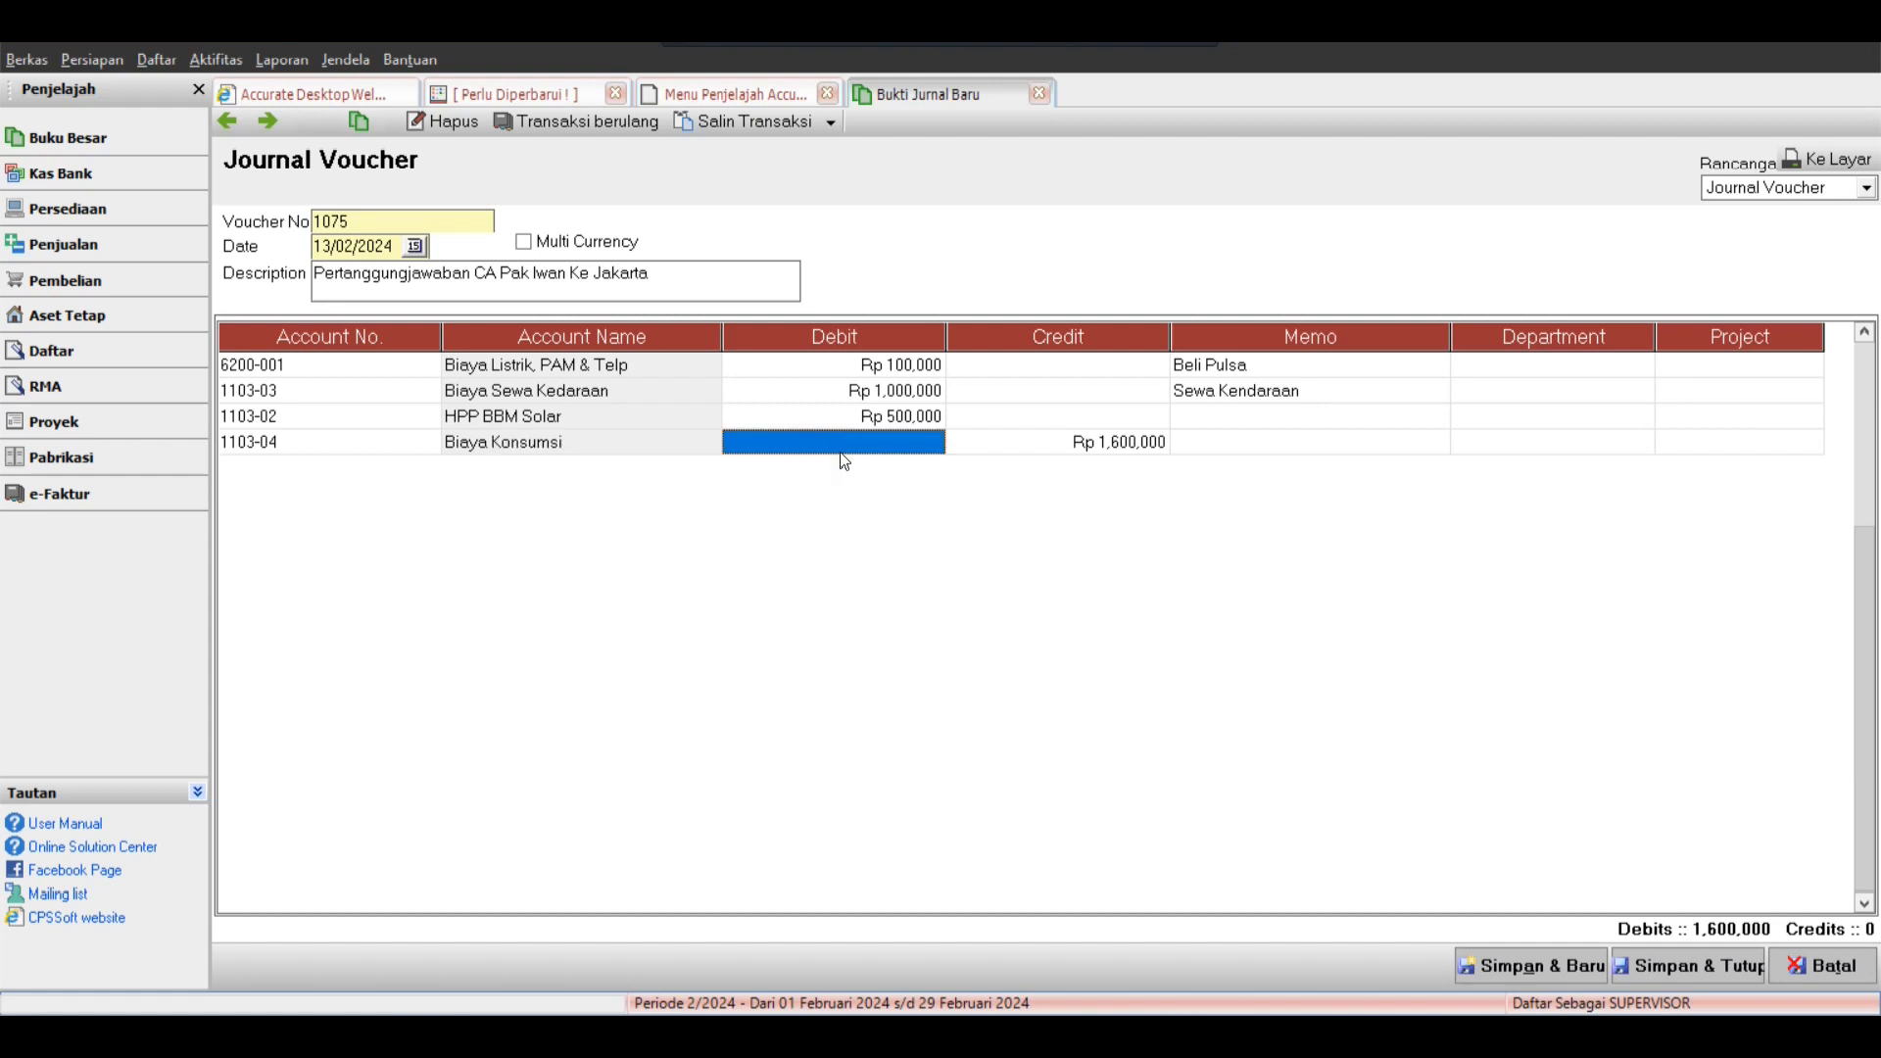
pyautogui.write('3')
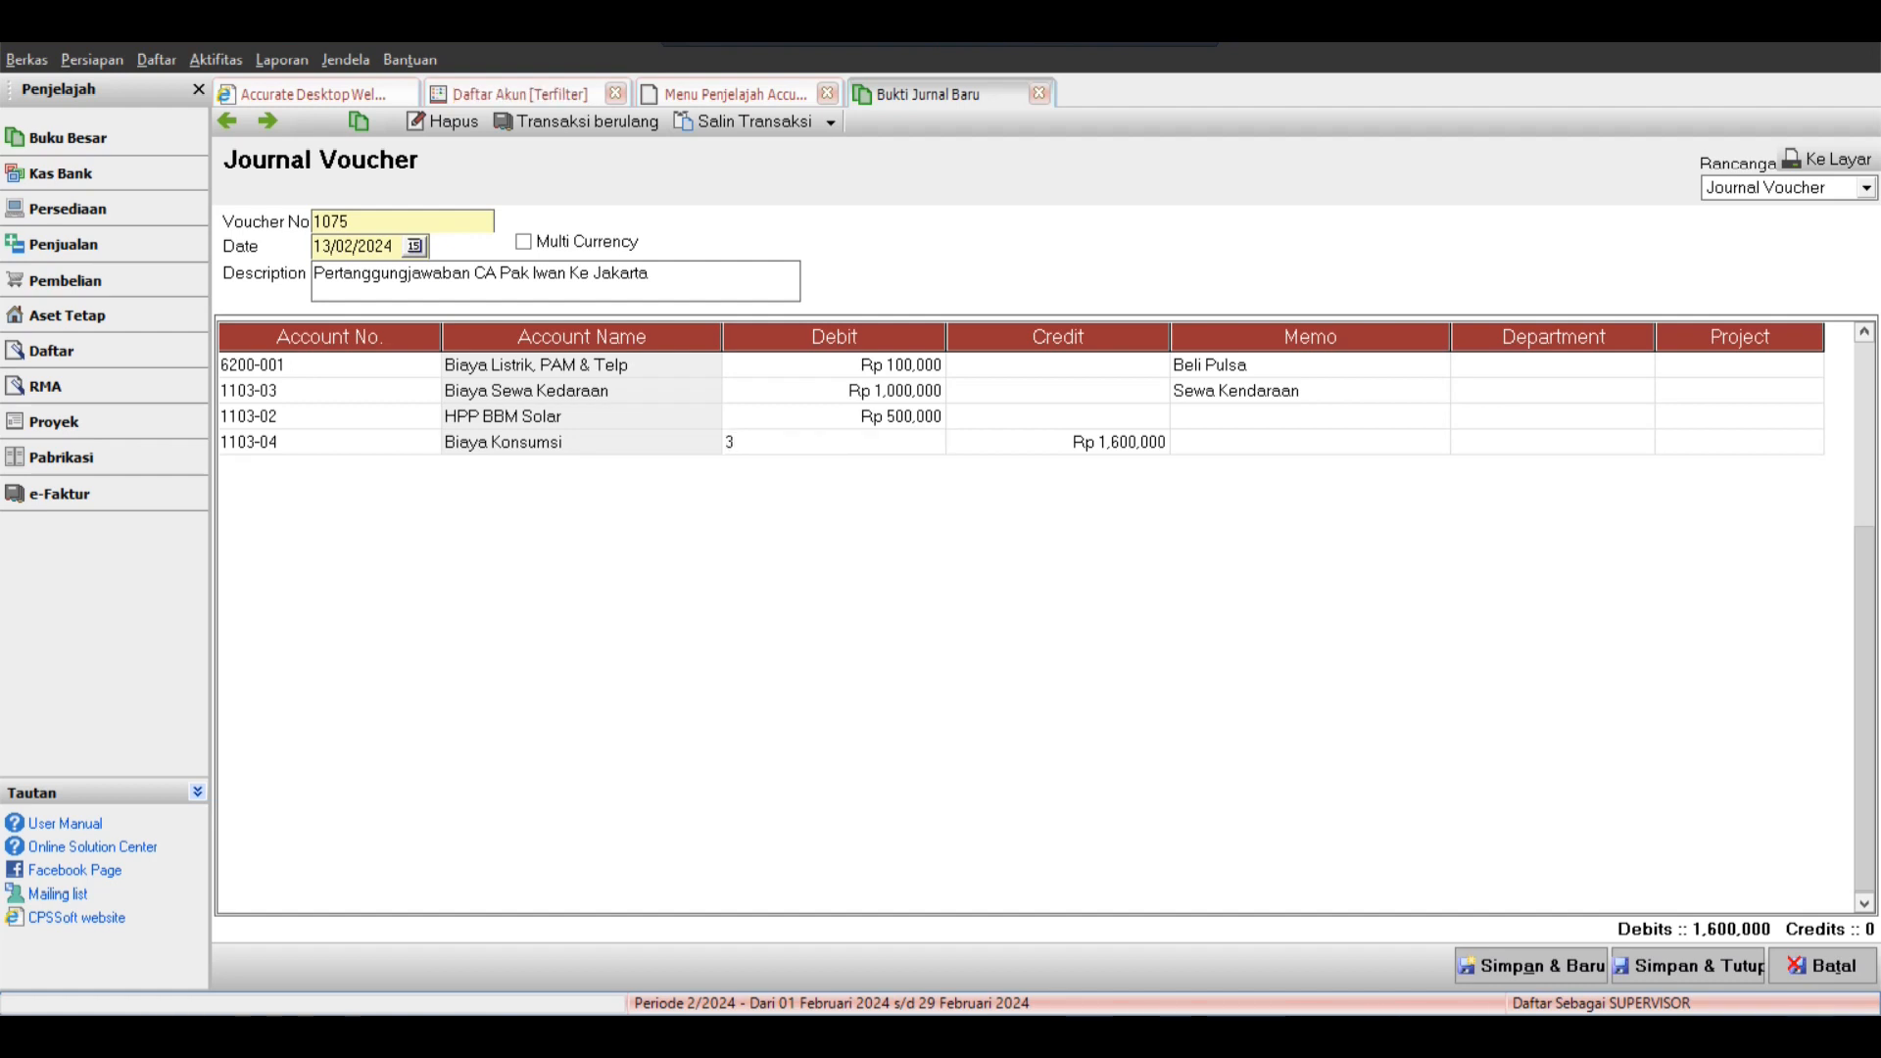
pyautogui.write(',000,000000')
pyautogui.press('Tab')
pyautogui.press('Tab')
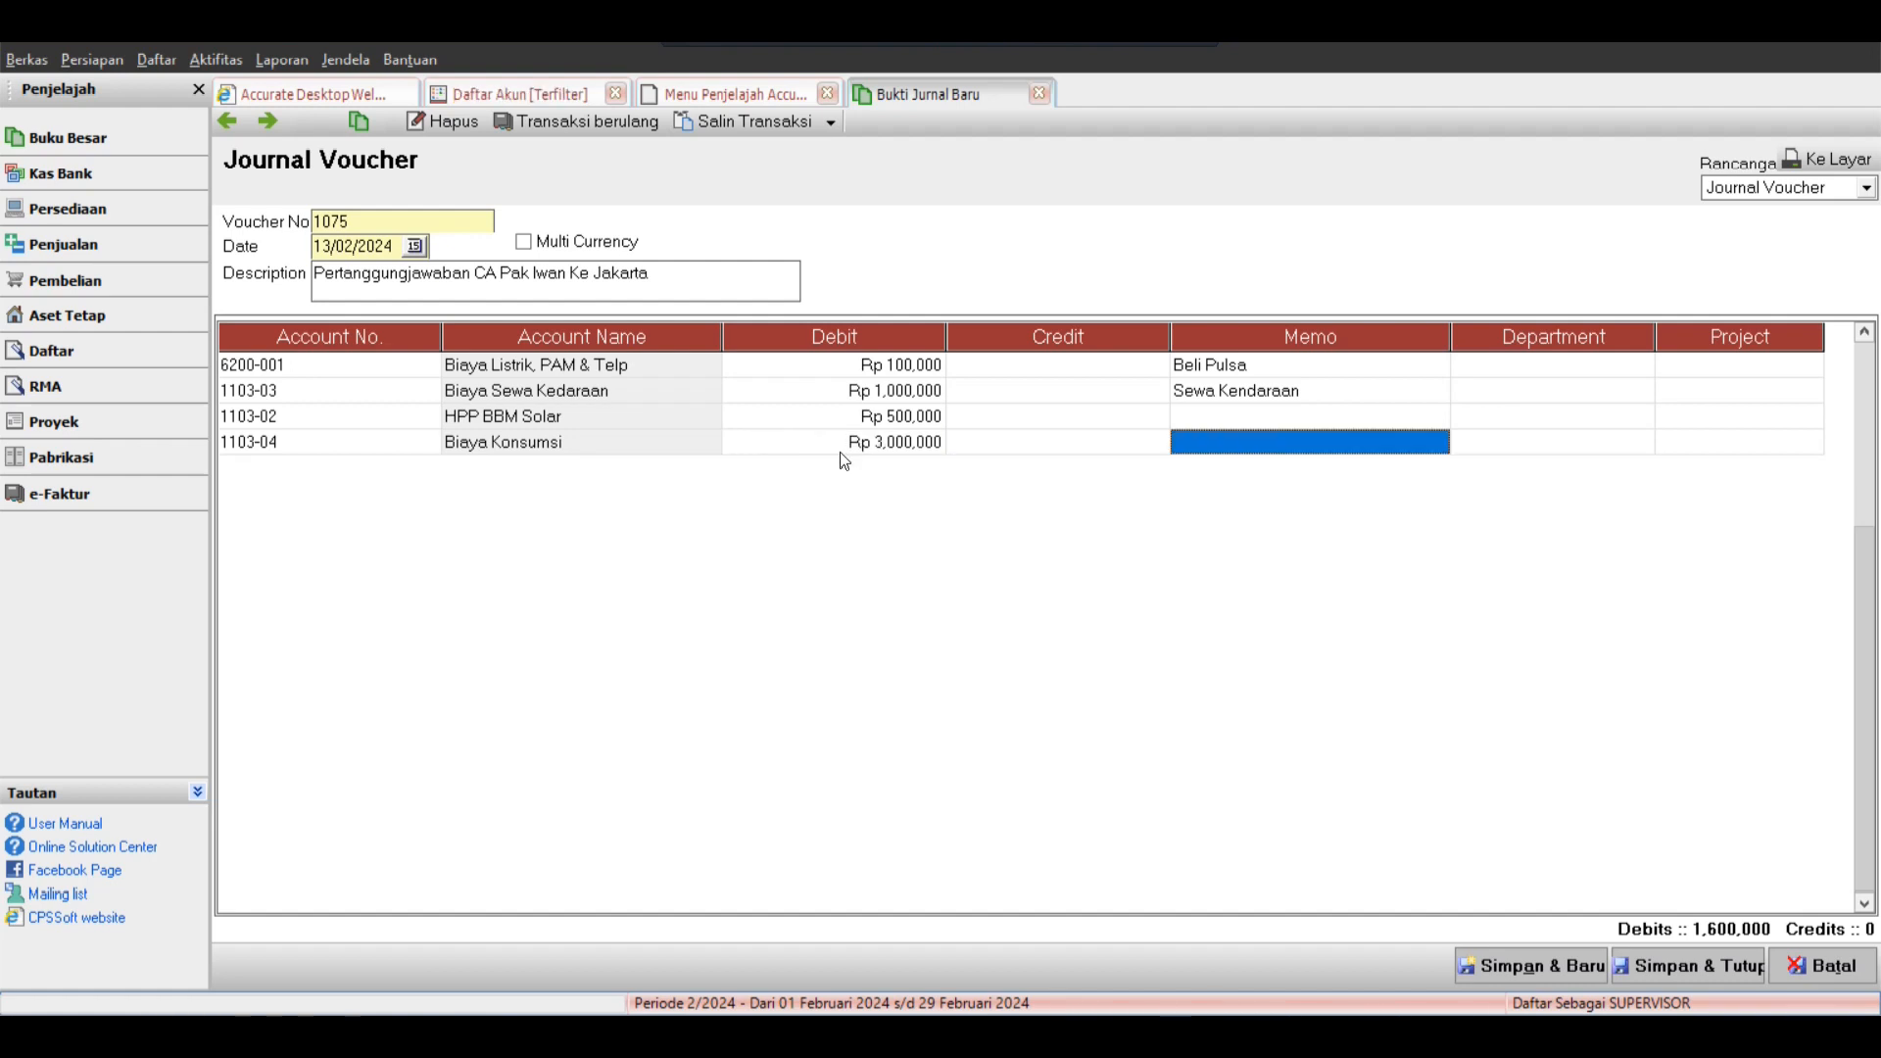
pyautogui.press('Tab')
pyautogui.press('Tab')
pyautogui.press('Tab')
pyautogui.press('Up')
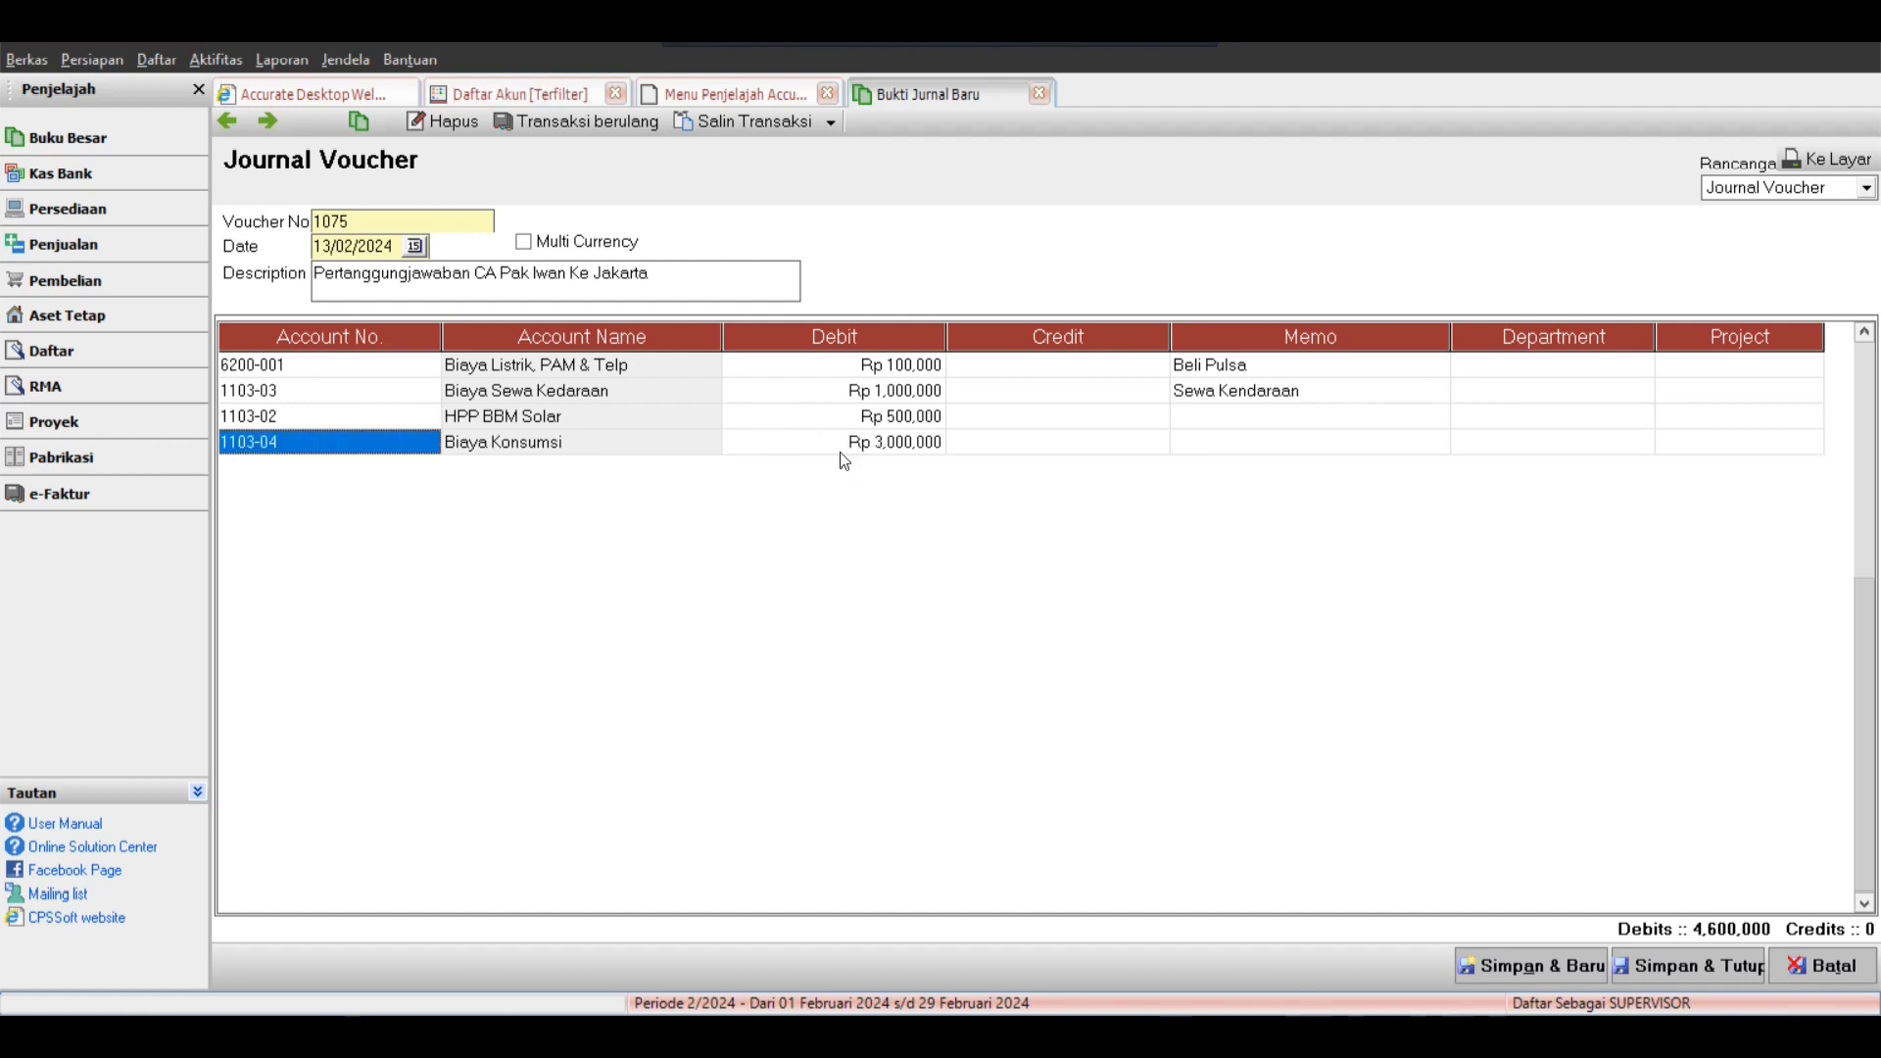
# Add a fifth line that debits the Kas IDR account with Rp 400,000 for the returned cash.
pyautogui.press('Tab')
pyautogui.press('Tab')
pyautogui.press('Tab')
pyautogui.press('Tab')
pyautogui.press('Tab')
pyautogui.press('Tab')
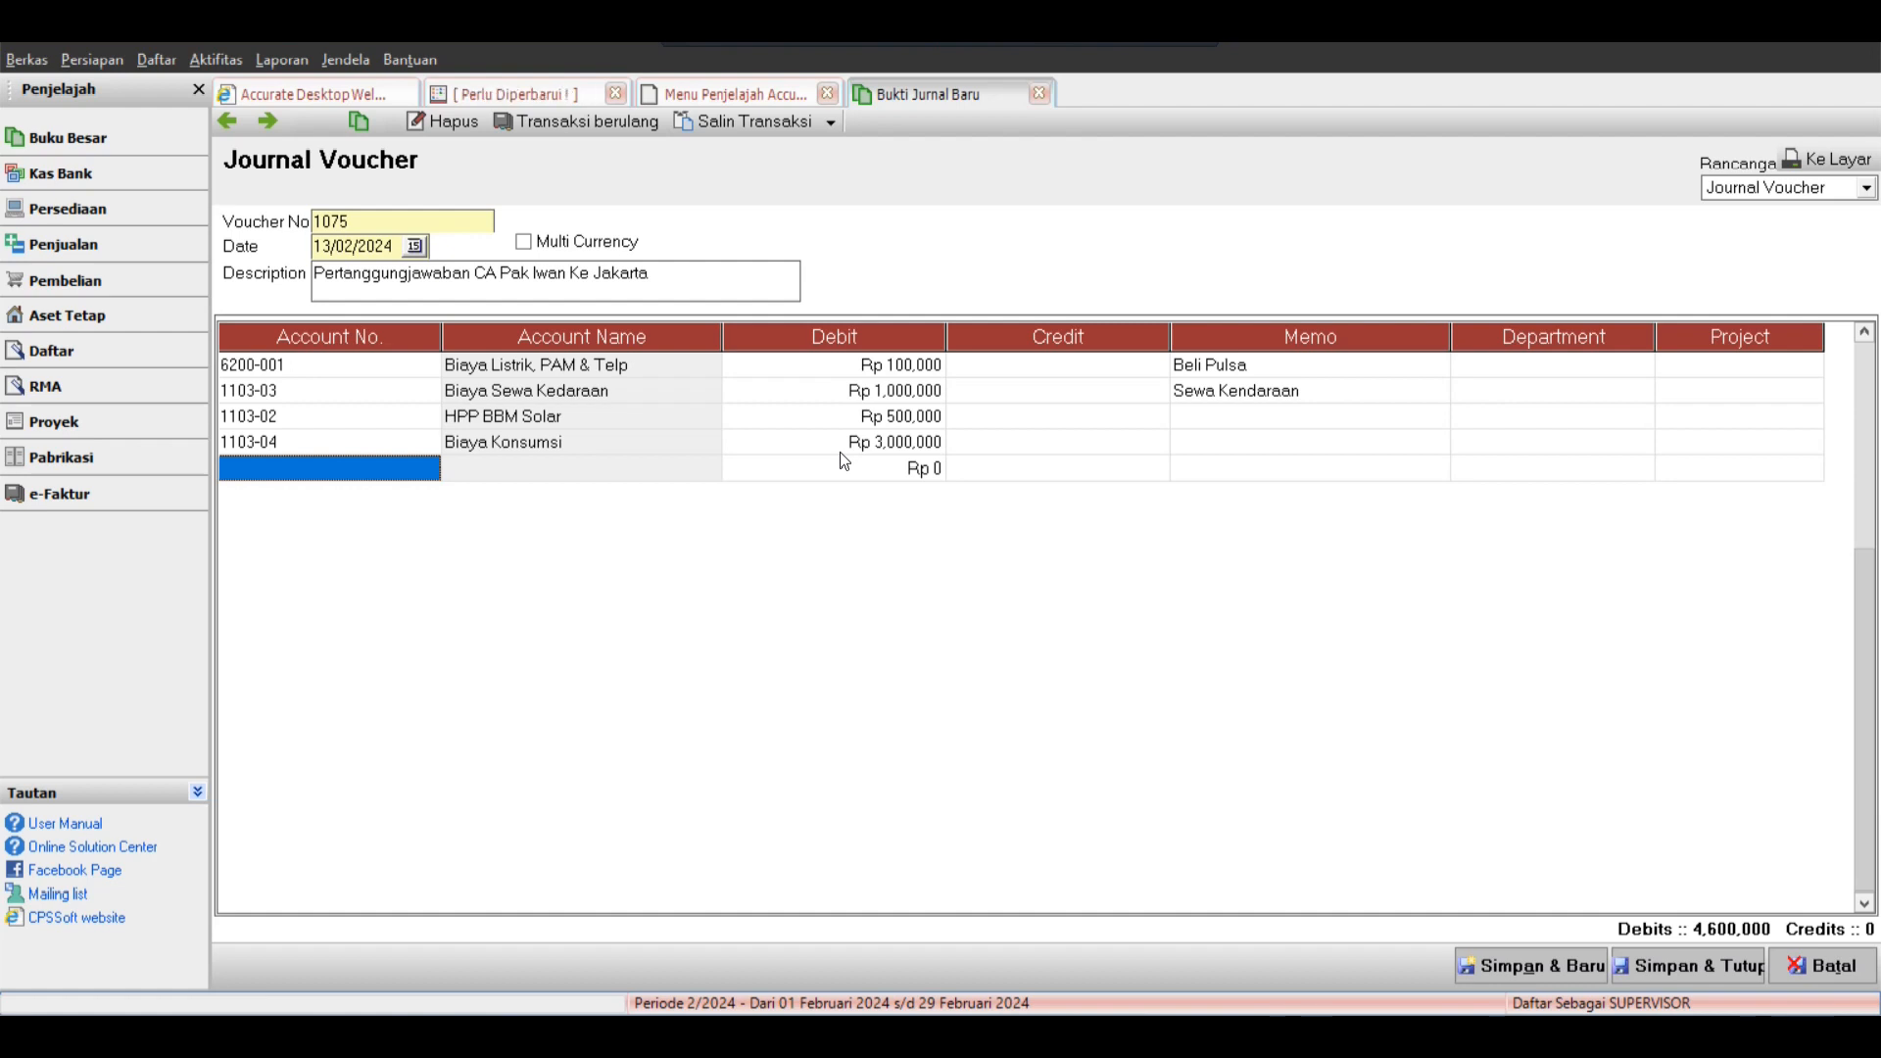
pyautogui.write('kas')
pyautogui.press('Return')
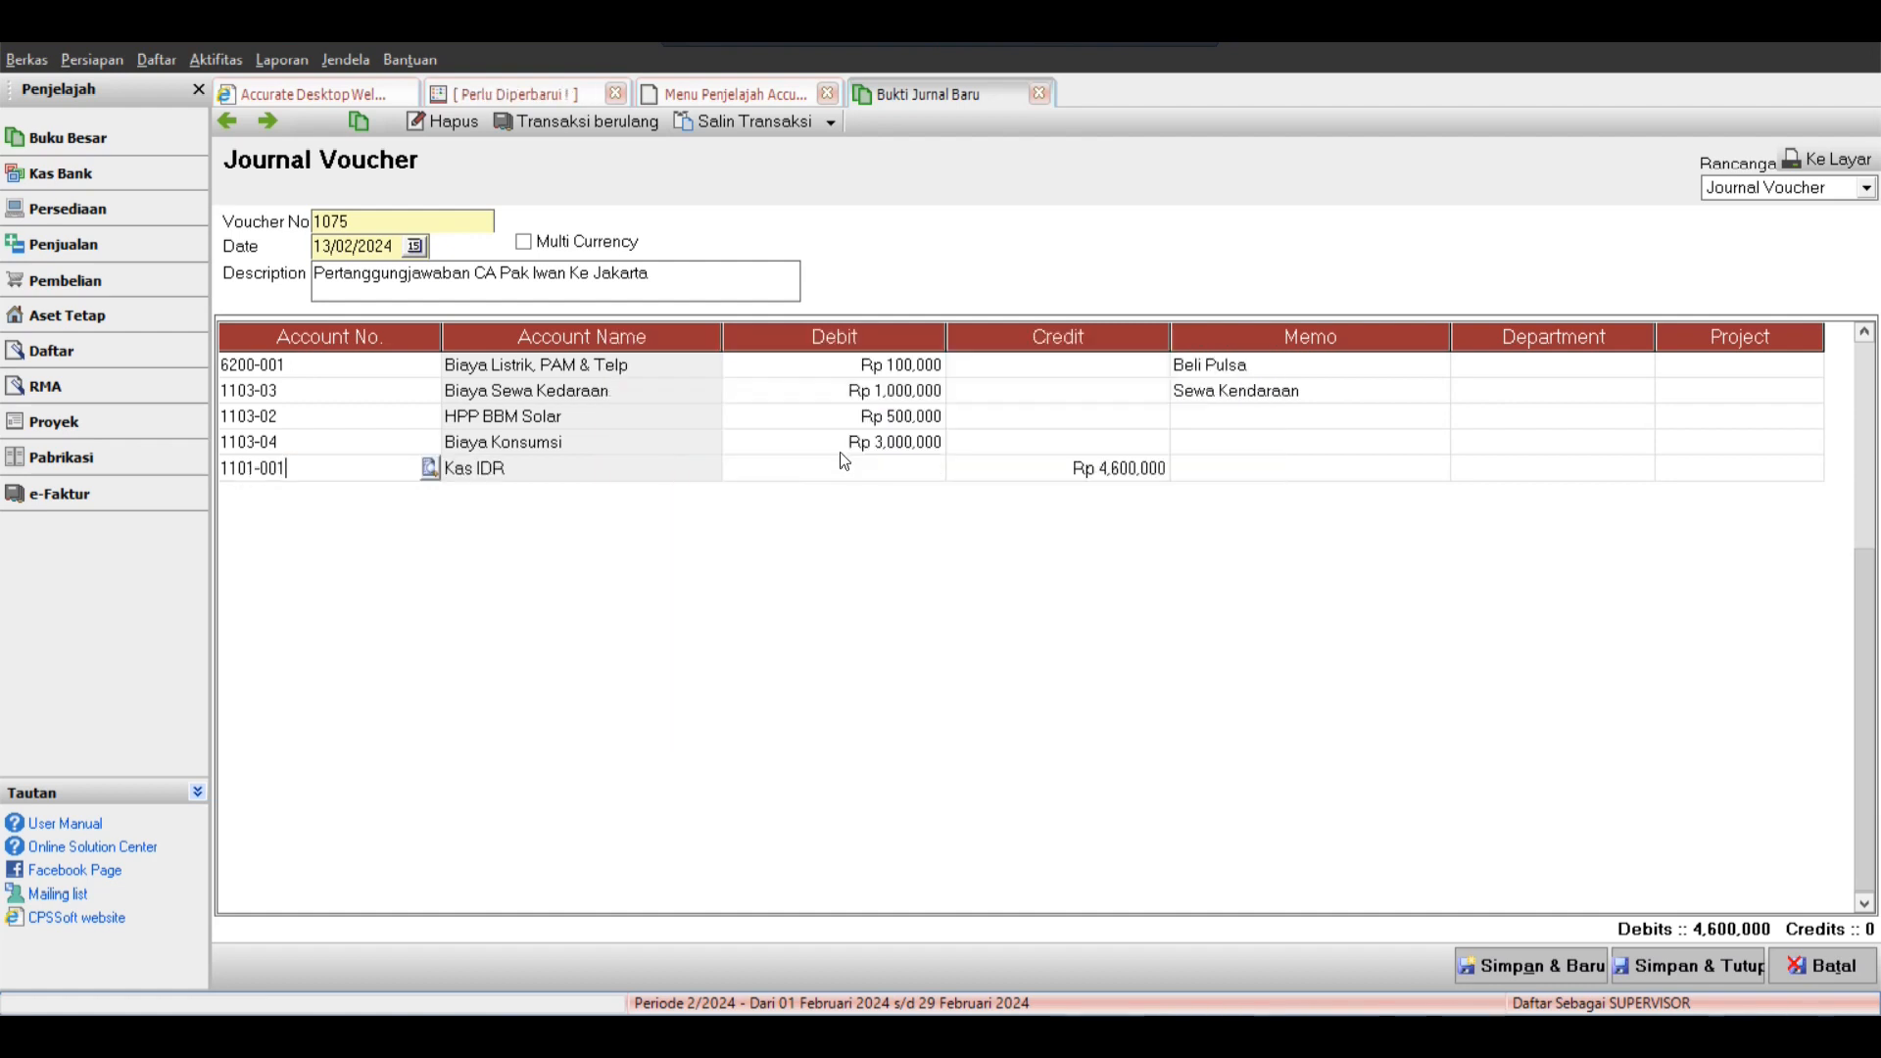
pyautogui.press('Tab')
pyautogui.write('400000')
pyautogui.press('Tab')
pyautogui.press('Down')
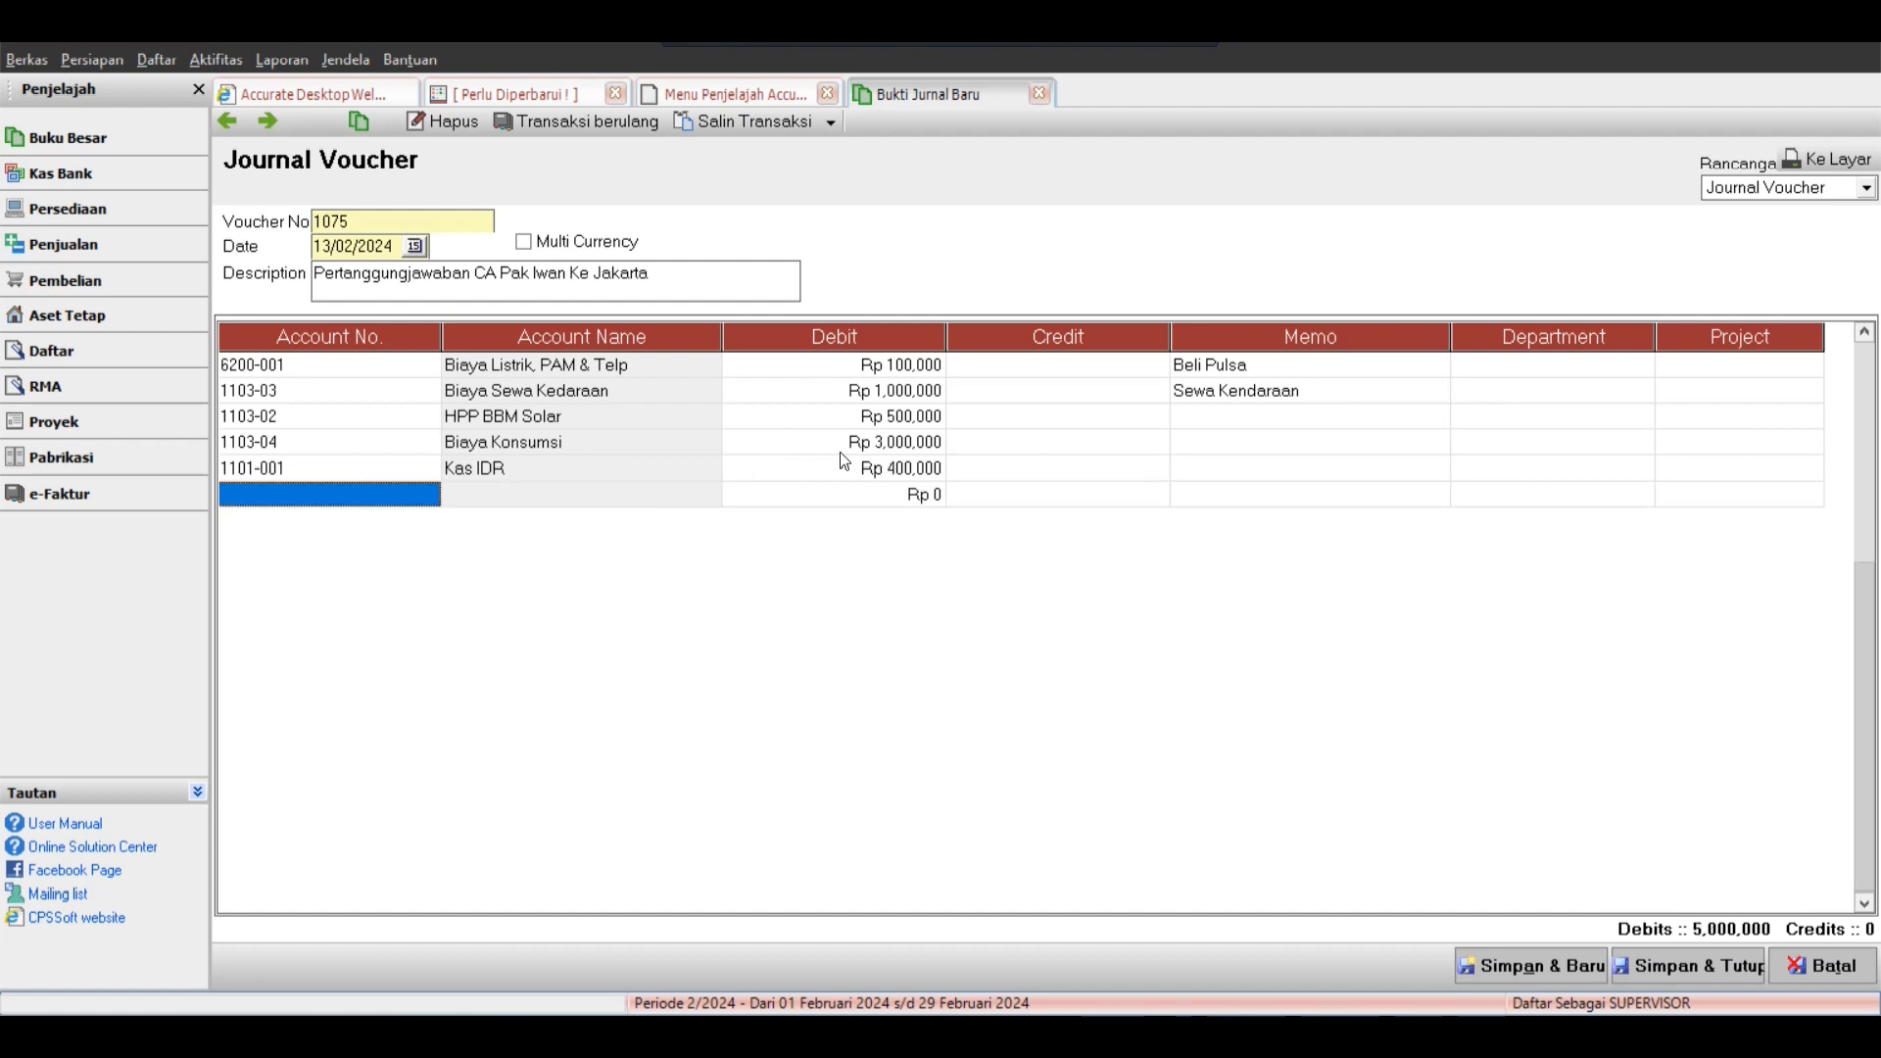
# Add the employee's CA account 1103-01 on the sixth line with a credit of Rp 5,000,000.
pyautogui.write('CA')
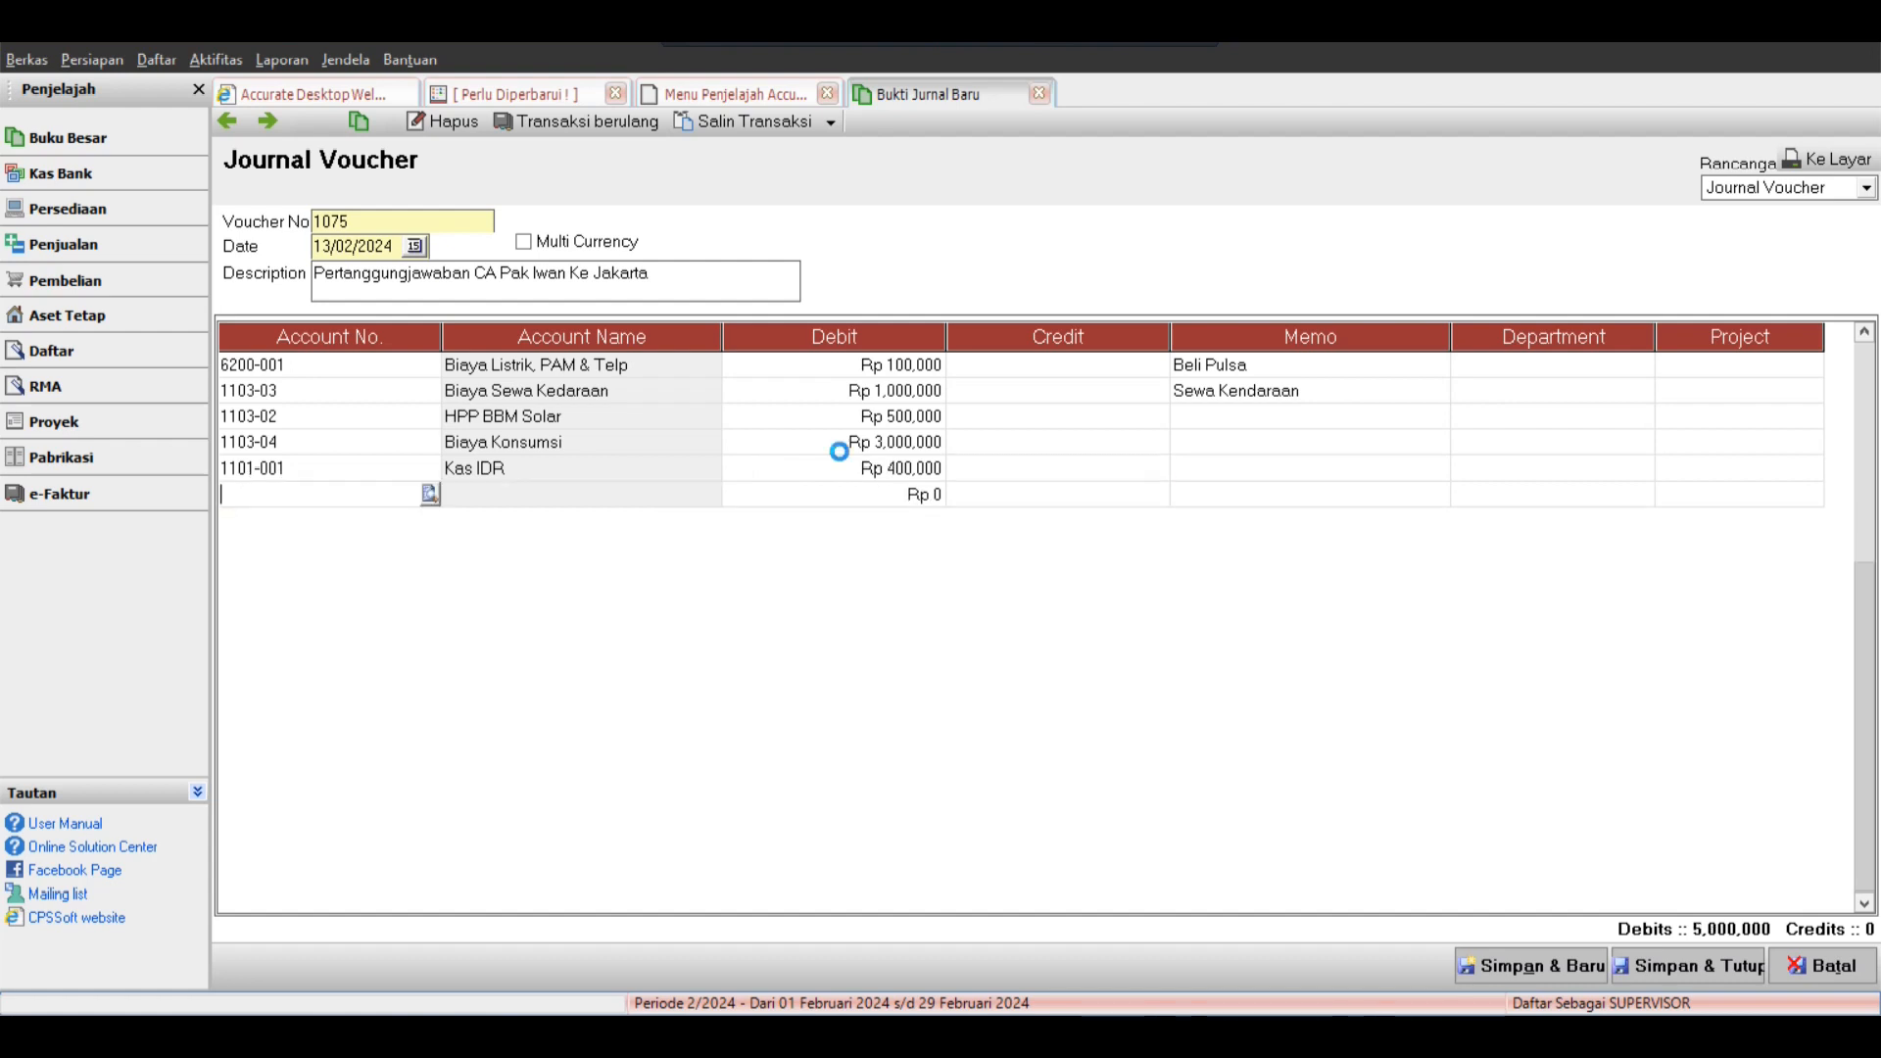
pyautogui.press('Return')
pyautogui.press('Tab')
pyautogui.press('Tab')
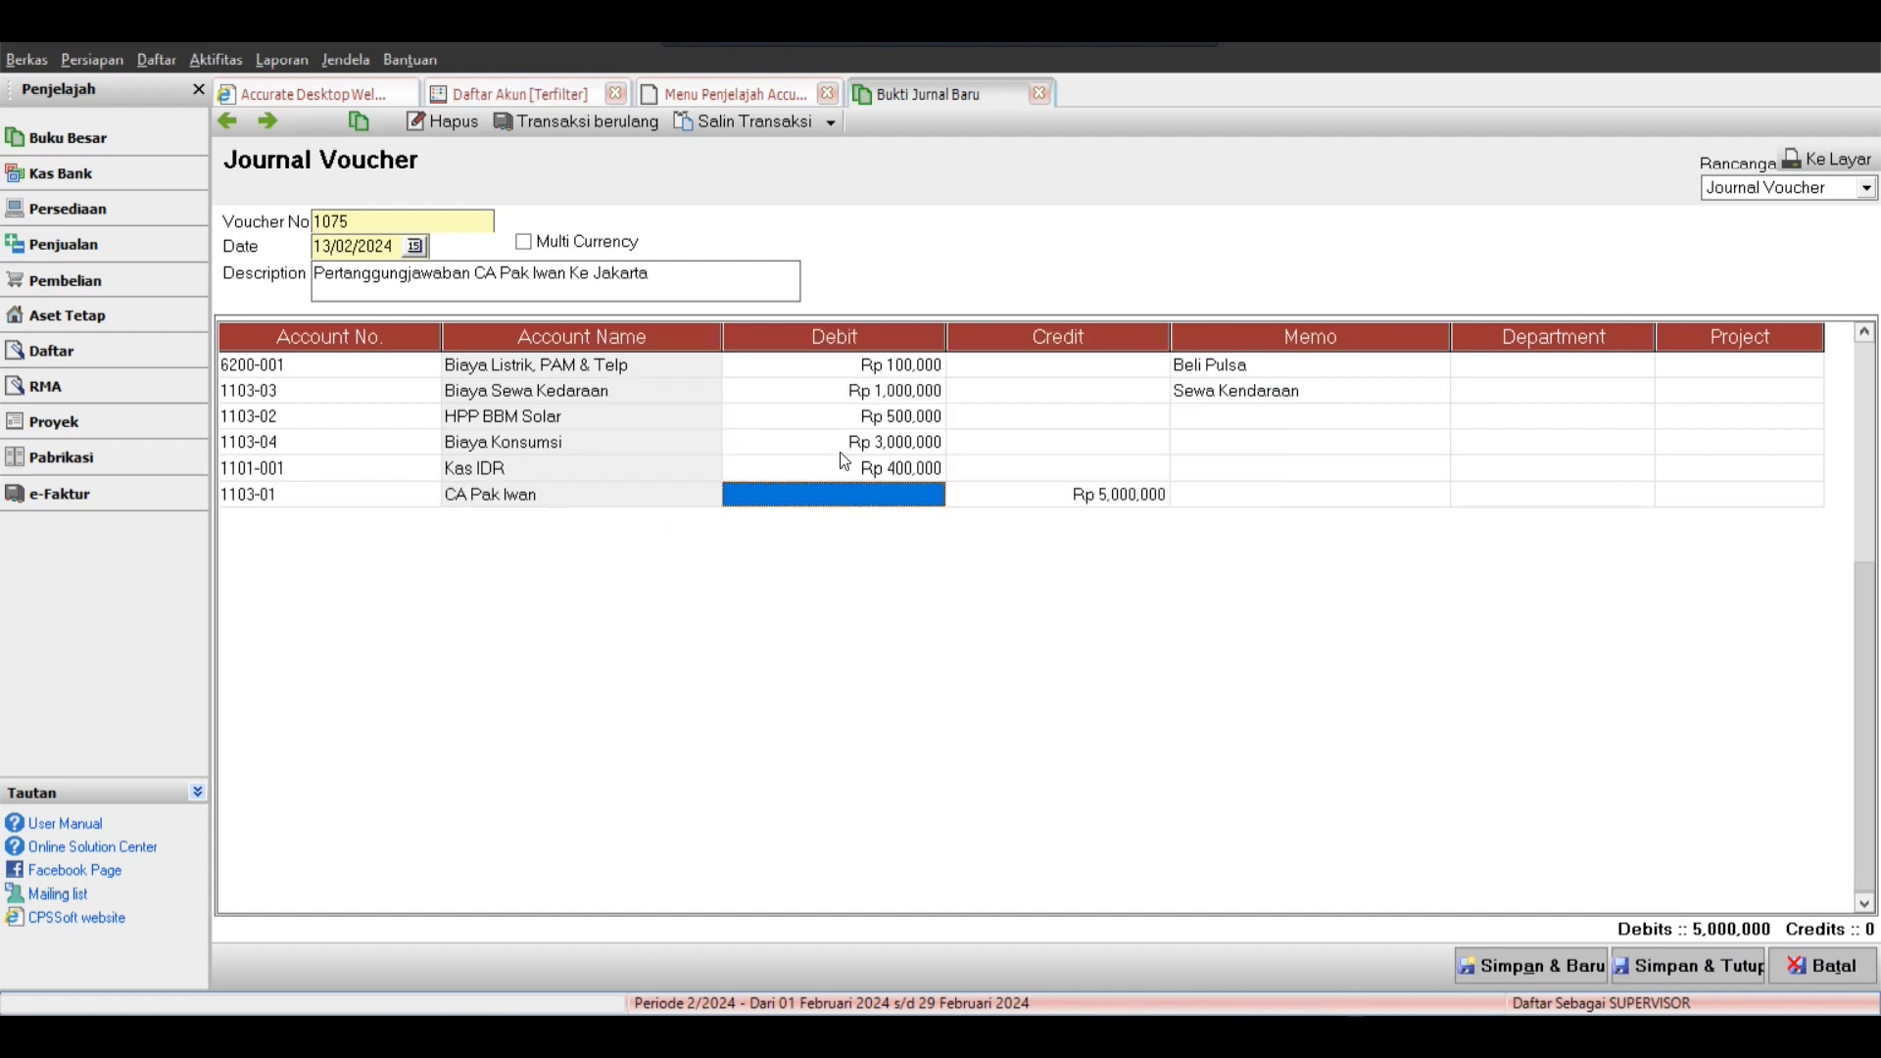
# Enter the memos "adasd", "adsa" and "ada" on the HPP BBM Solar, Biaya Konsumsi and Kas IDR lines.
pyautogui.press('Tab')
pyautogui.press('Tab')
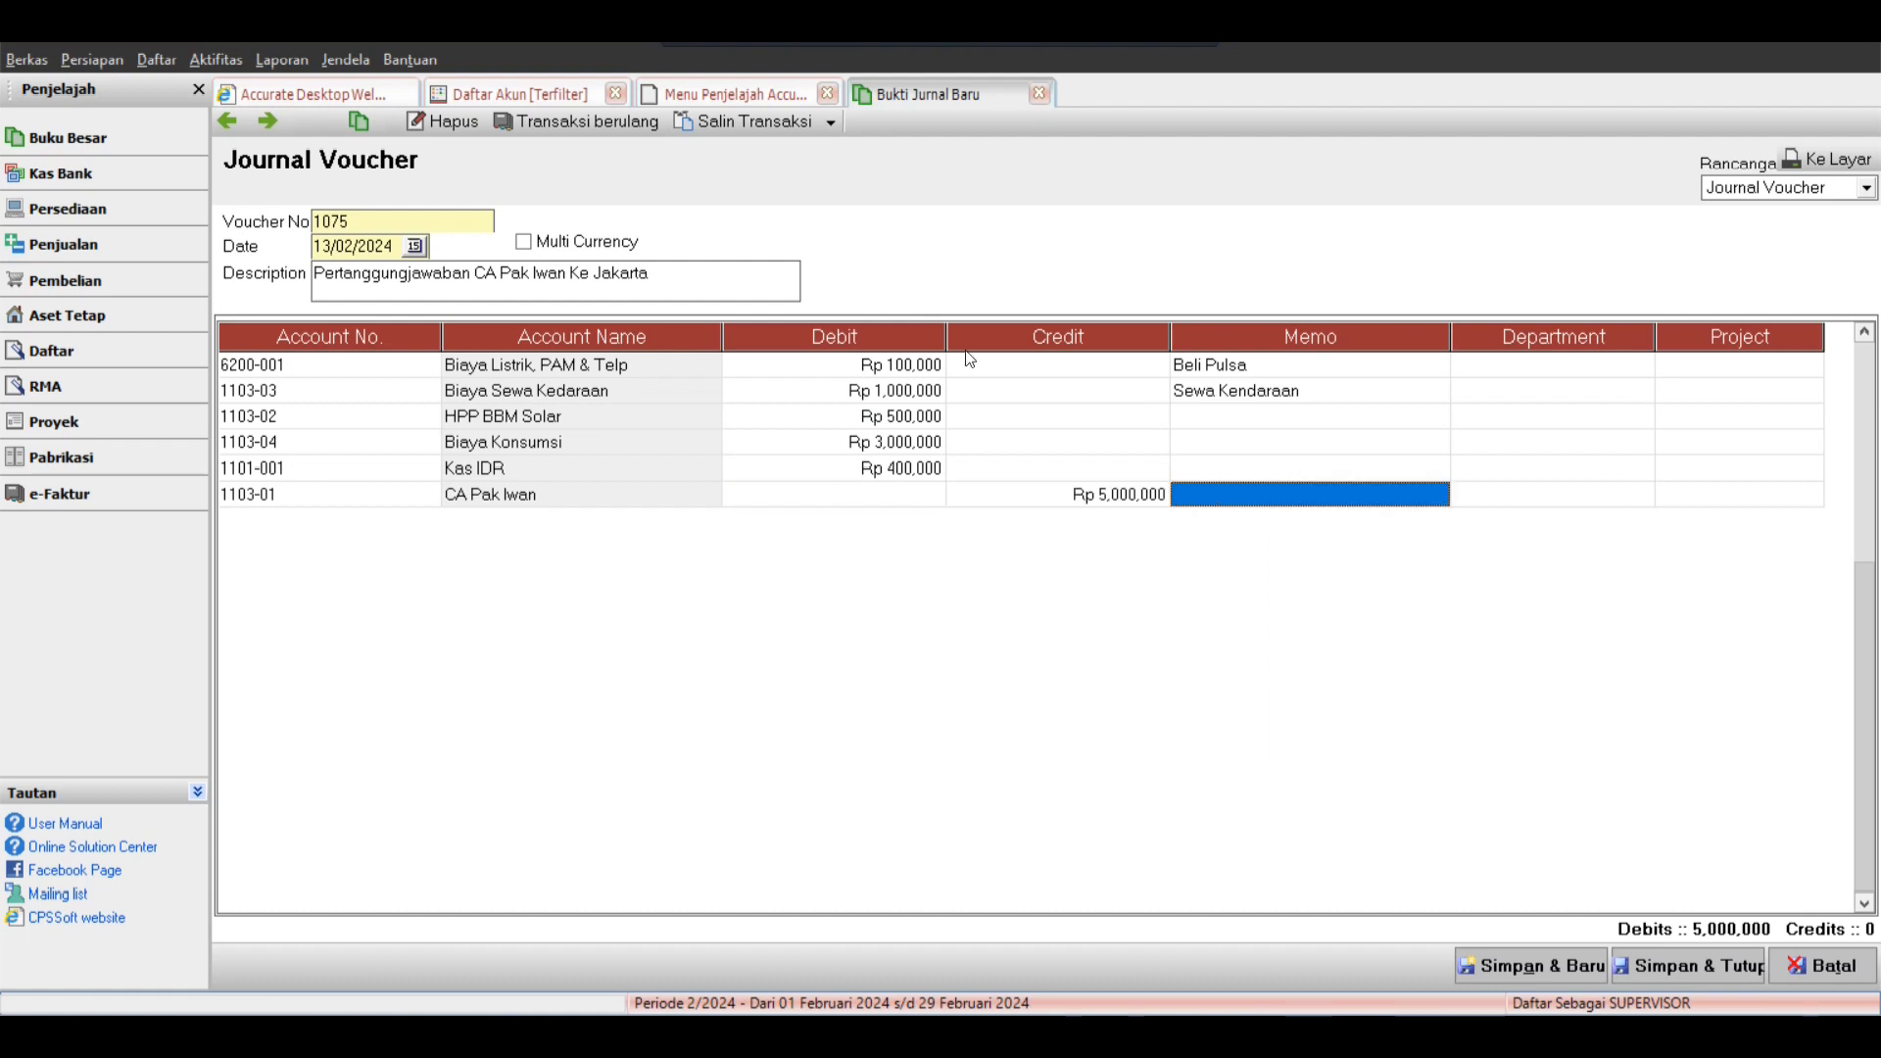
pyautogui.click(1232, 417)
pyautogui.write('adasd')
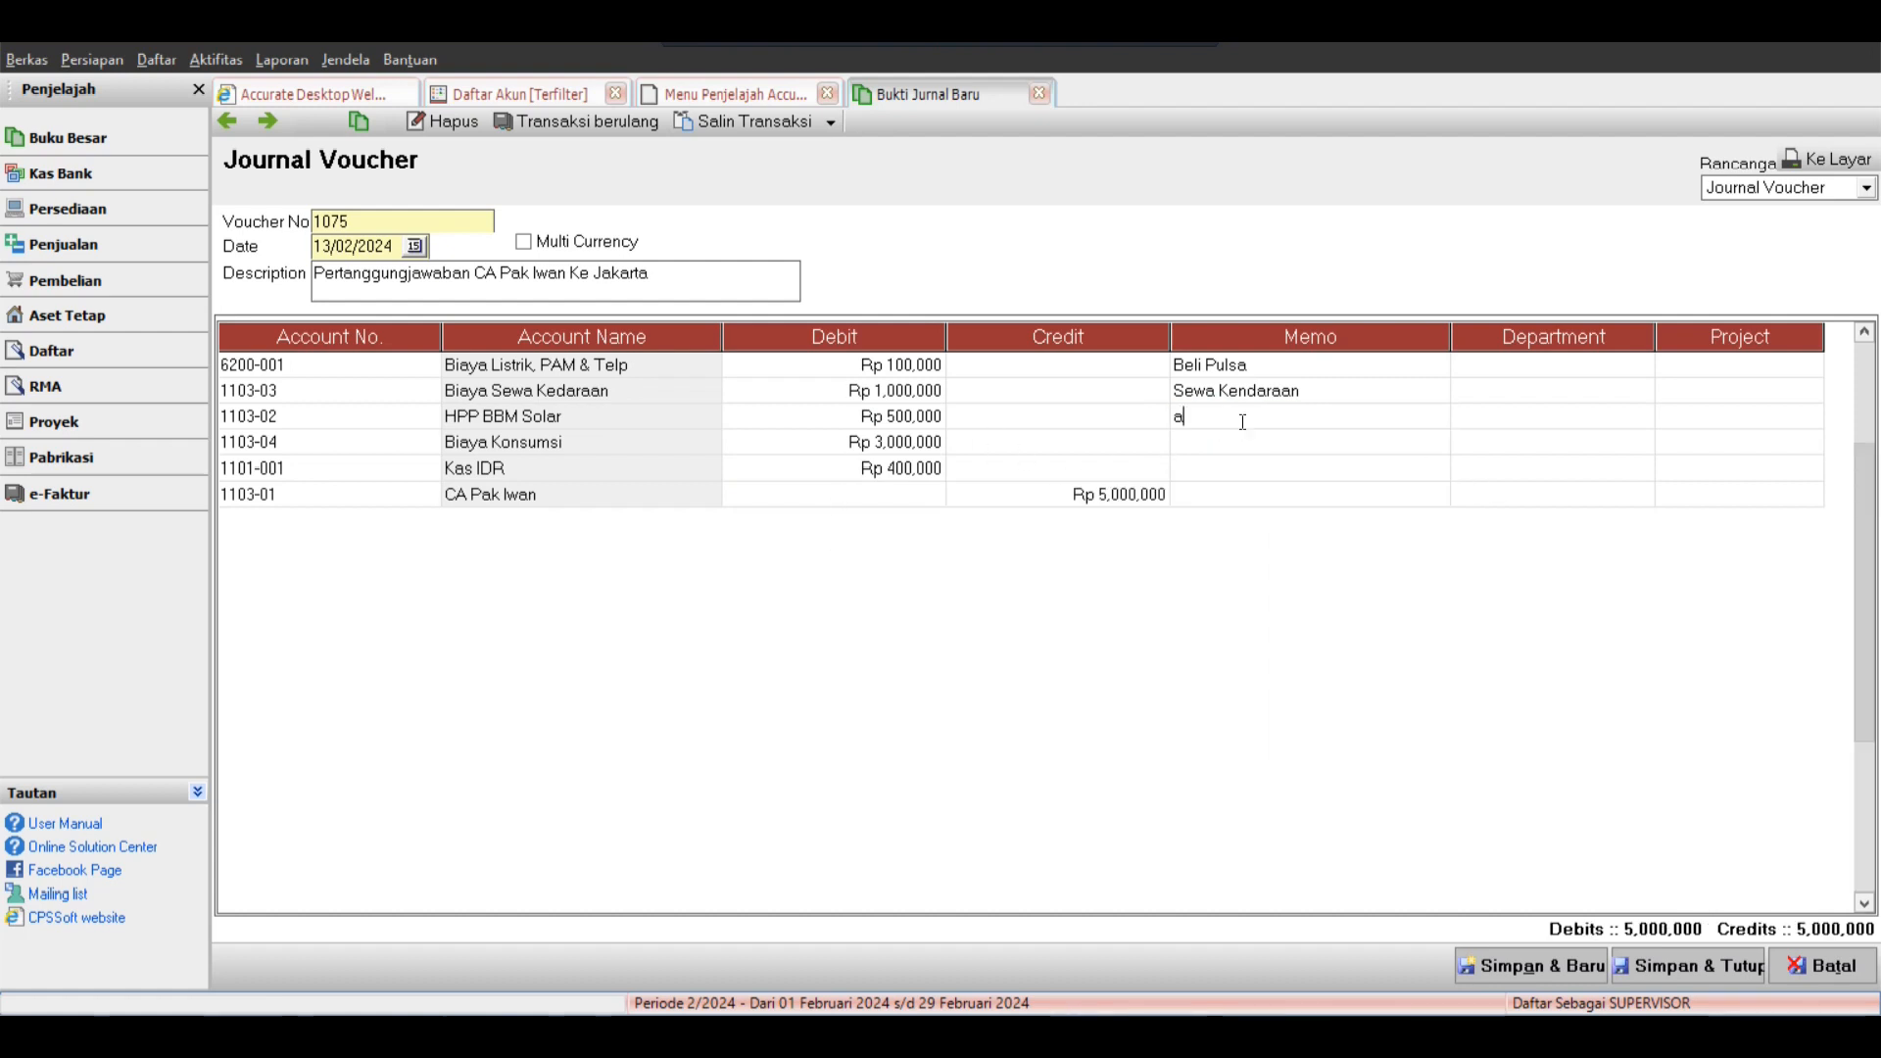
pyautogui.click(1236, 442)
pyautogui.write('adsa')
pyautogui.click(1234, 469)
pyautogui.write('ada')
pyautogui.click(1247, 421)
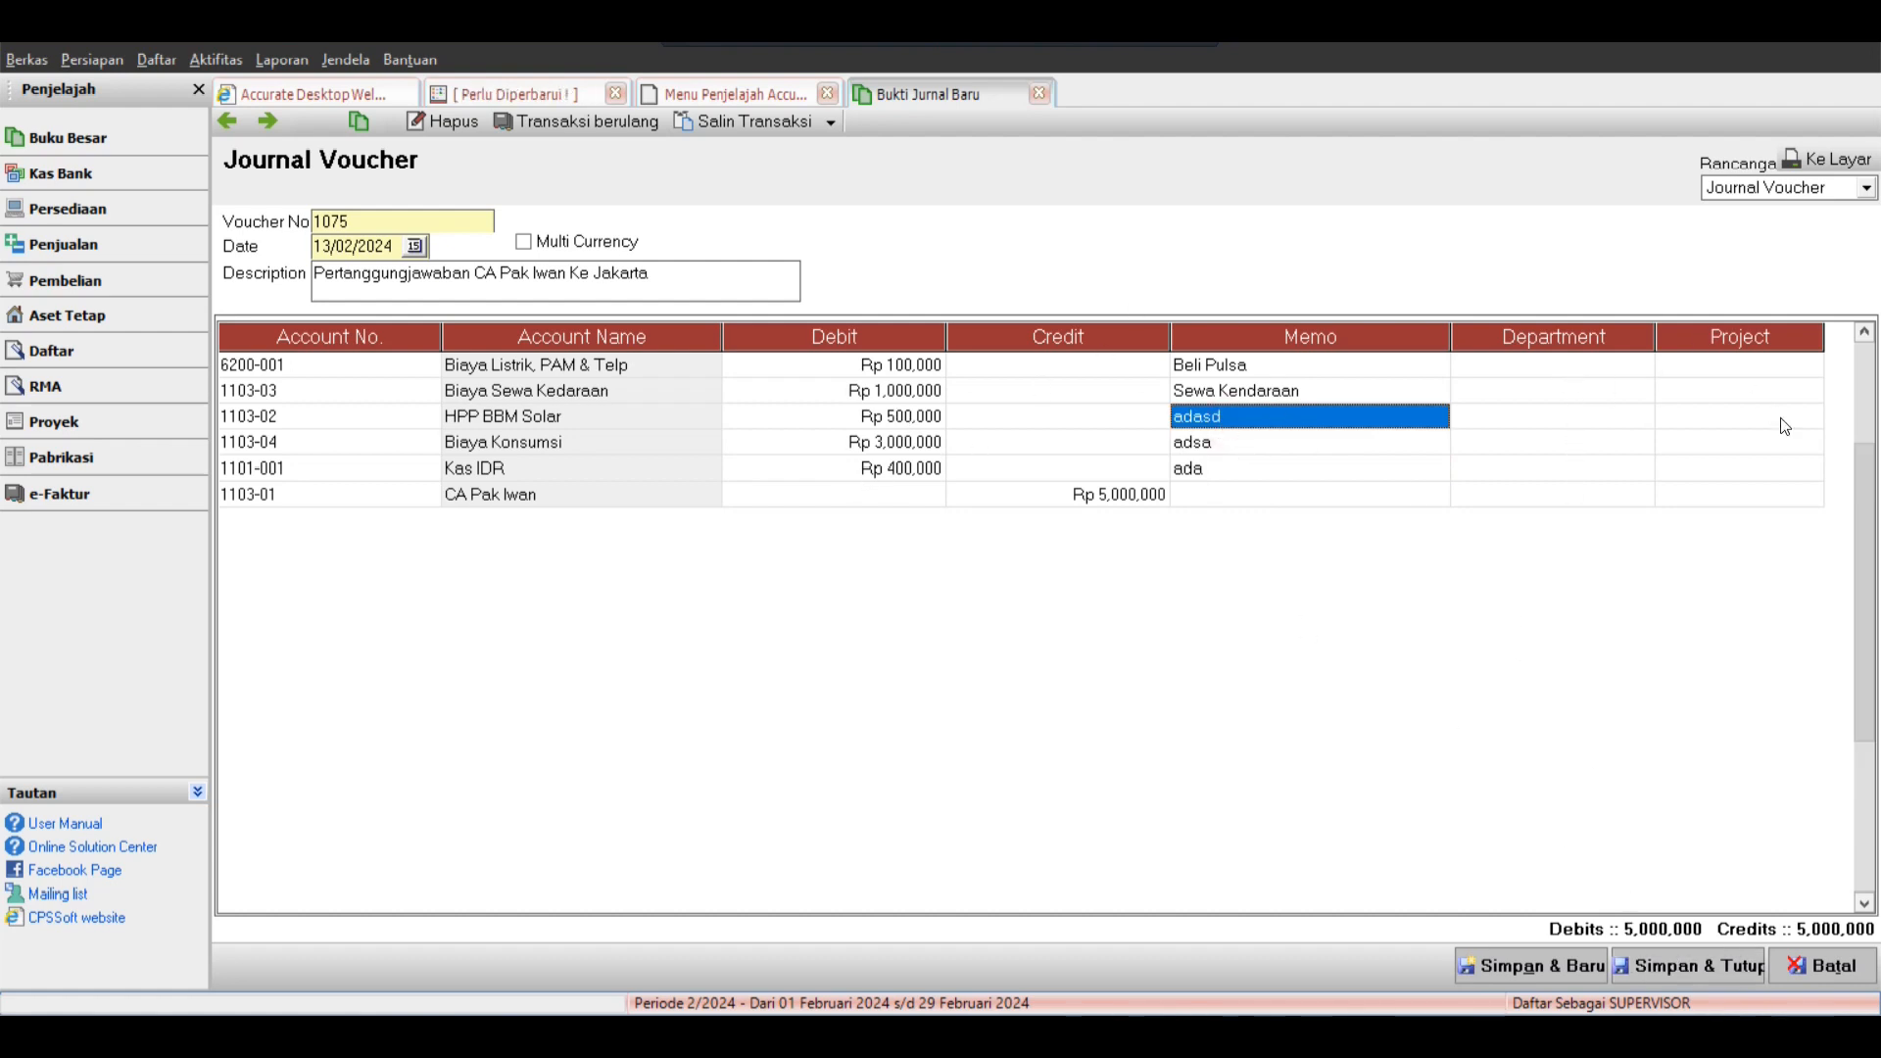
# Save the cash advance settlement journal voucher and close it.
pyautogui.click(1299, 368)
pyautogui.click(1287, 415)
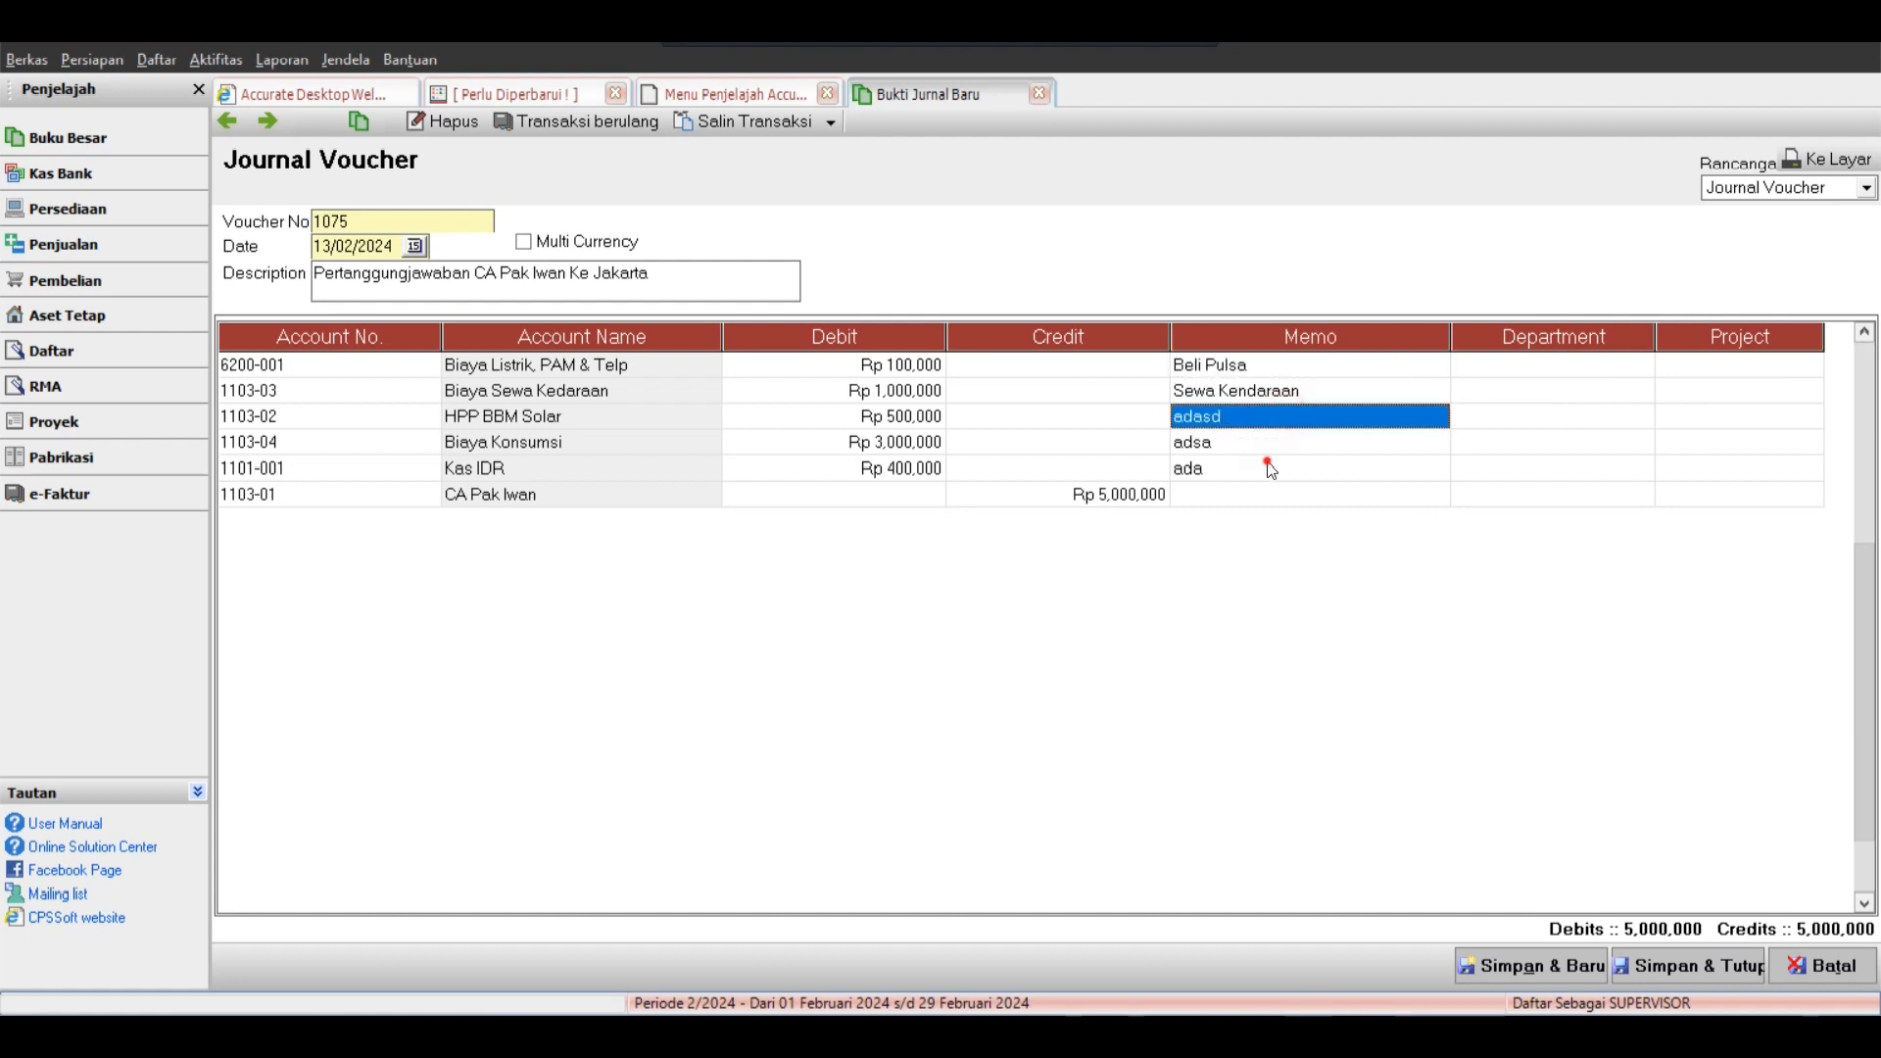
pyautogui.click(1265, 466)
pyautogui.click(1246, 425)
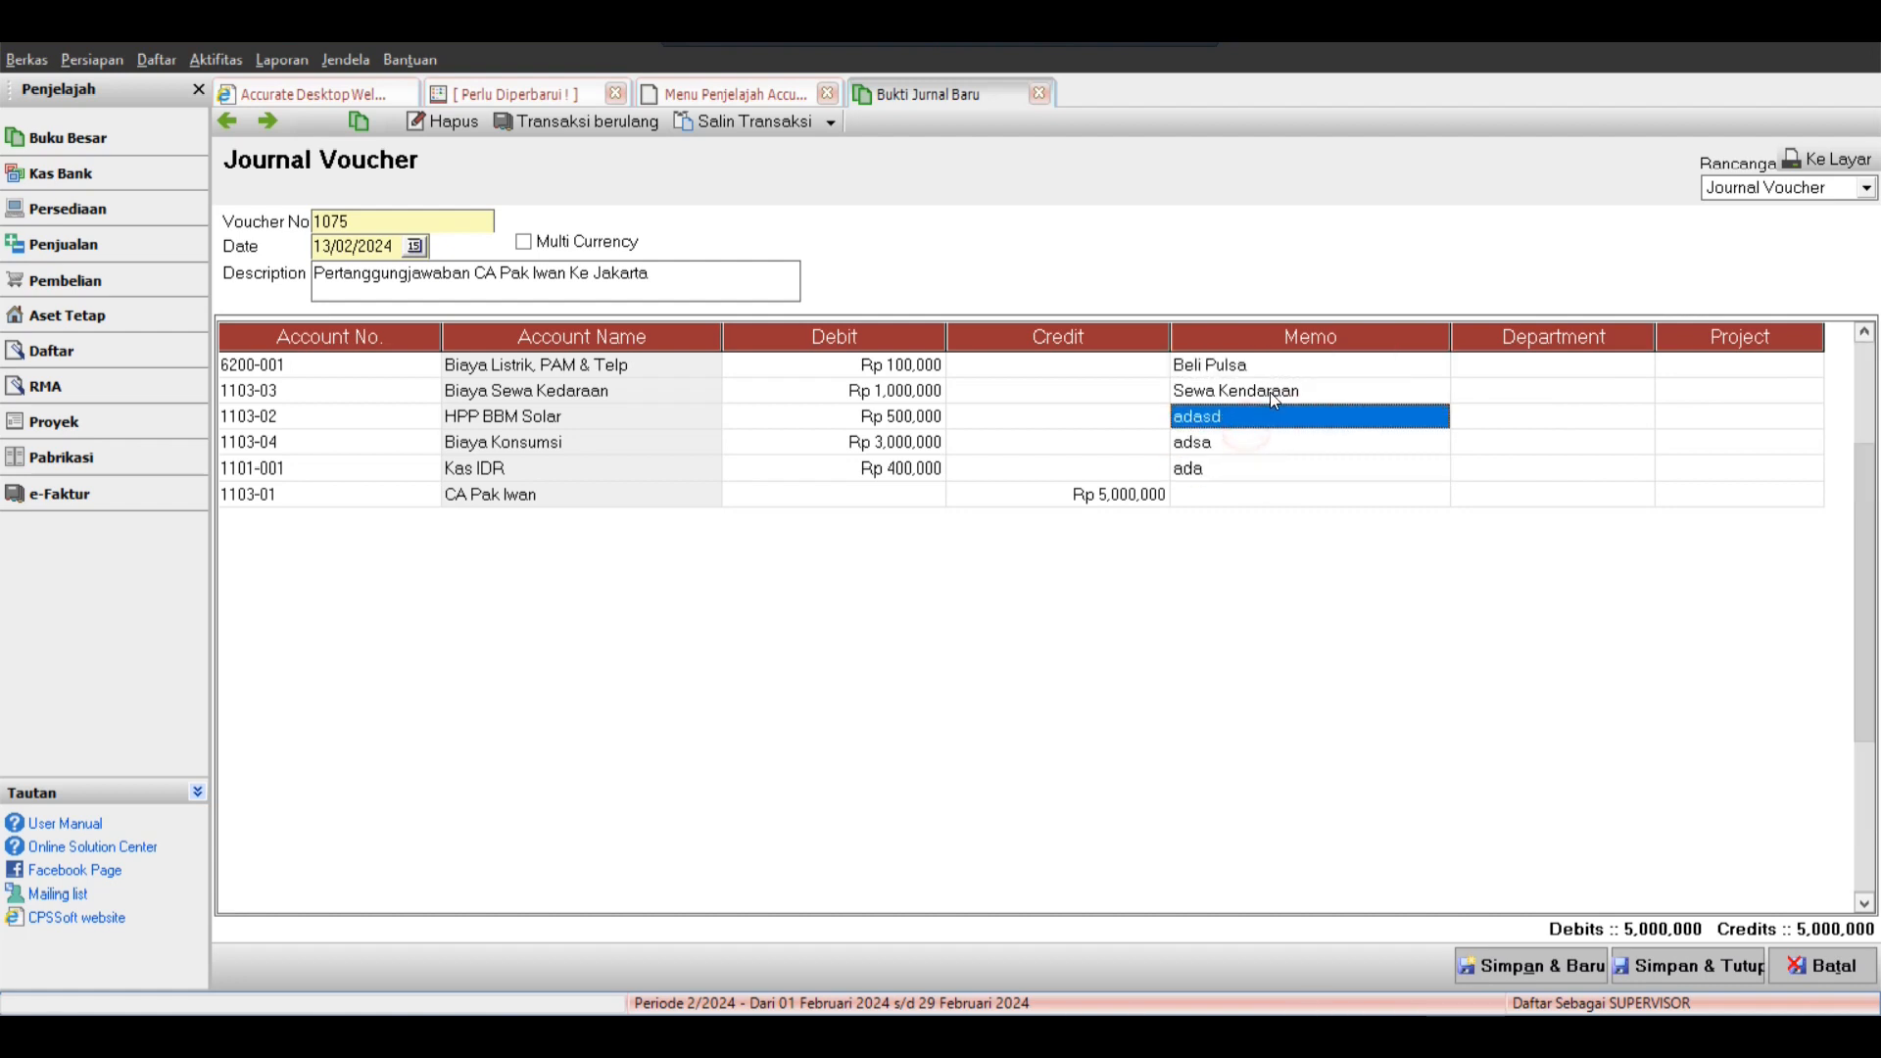
pyautogui.click(1142, 390)
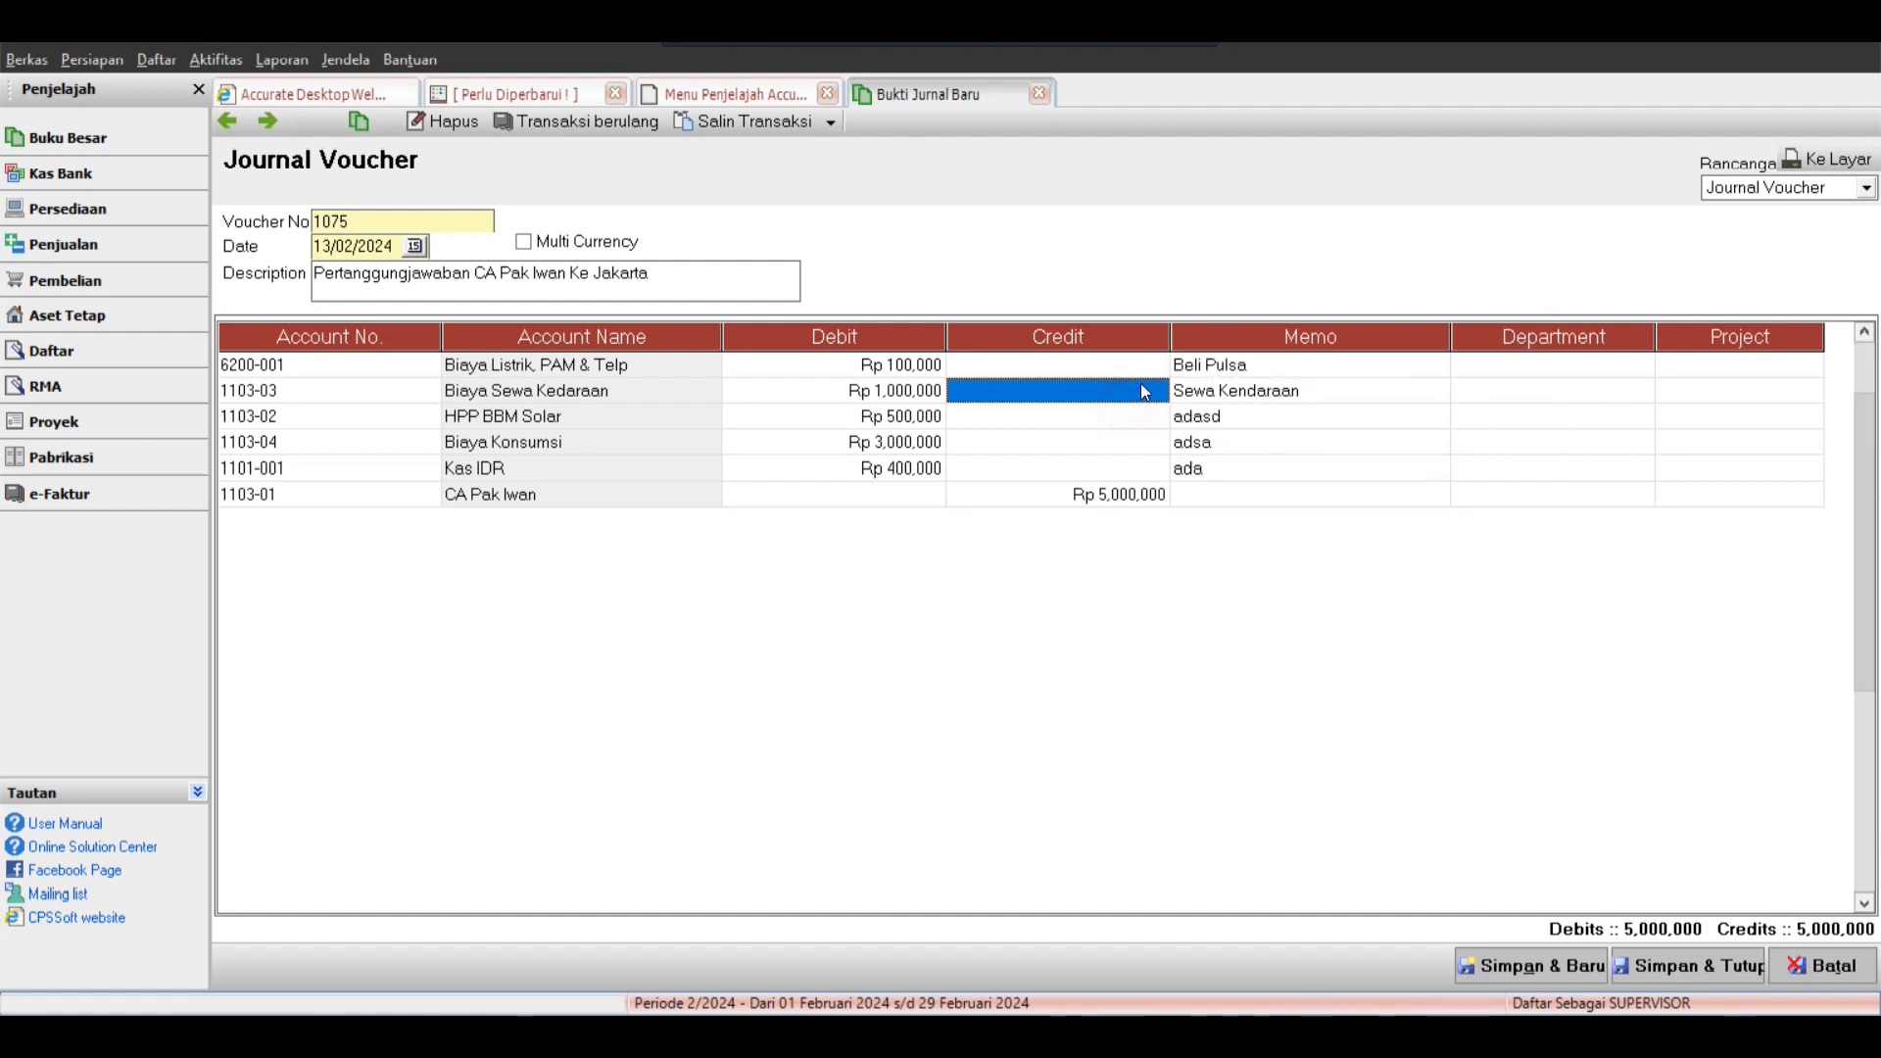
pyautogui.click(1685, 970)
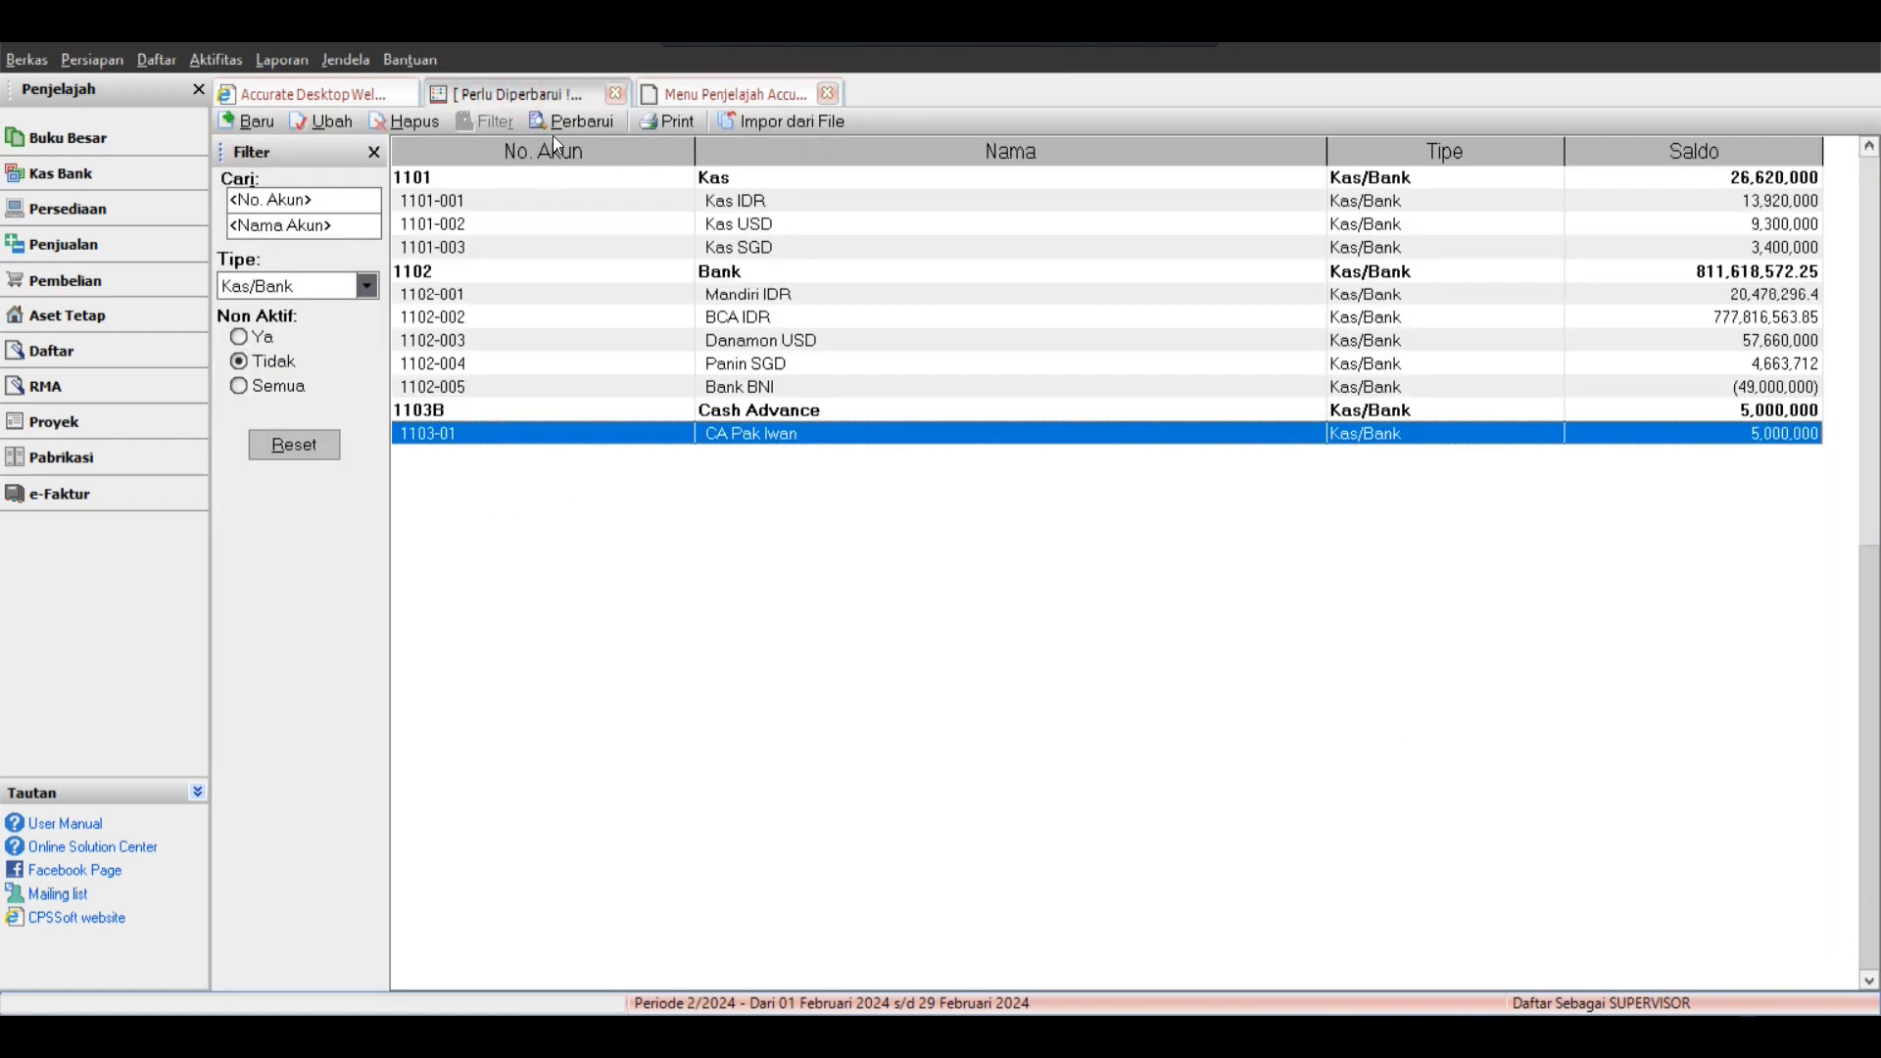
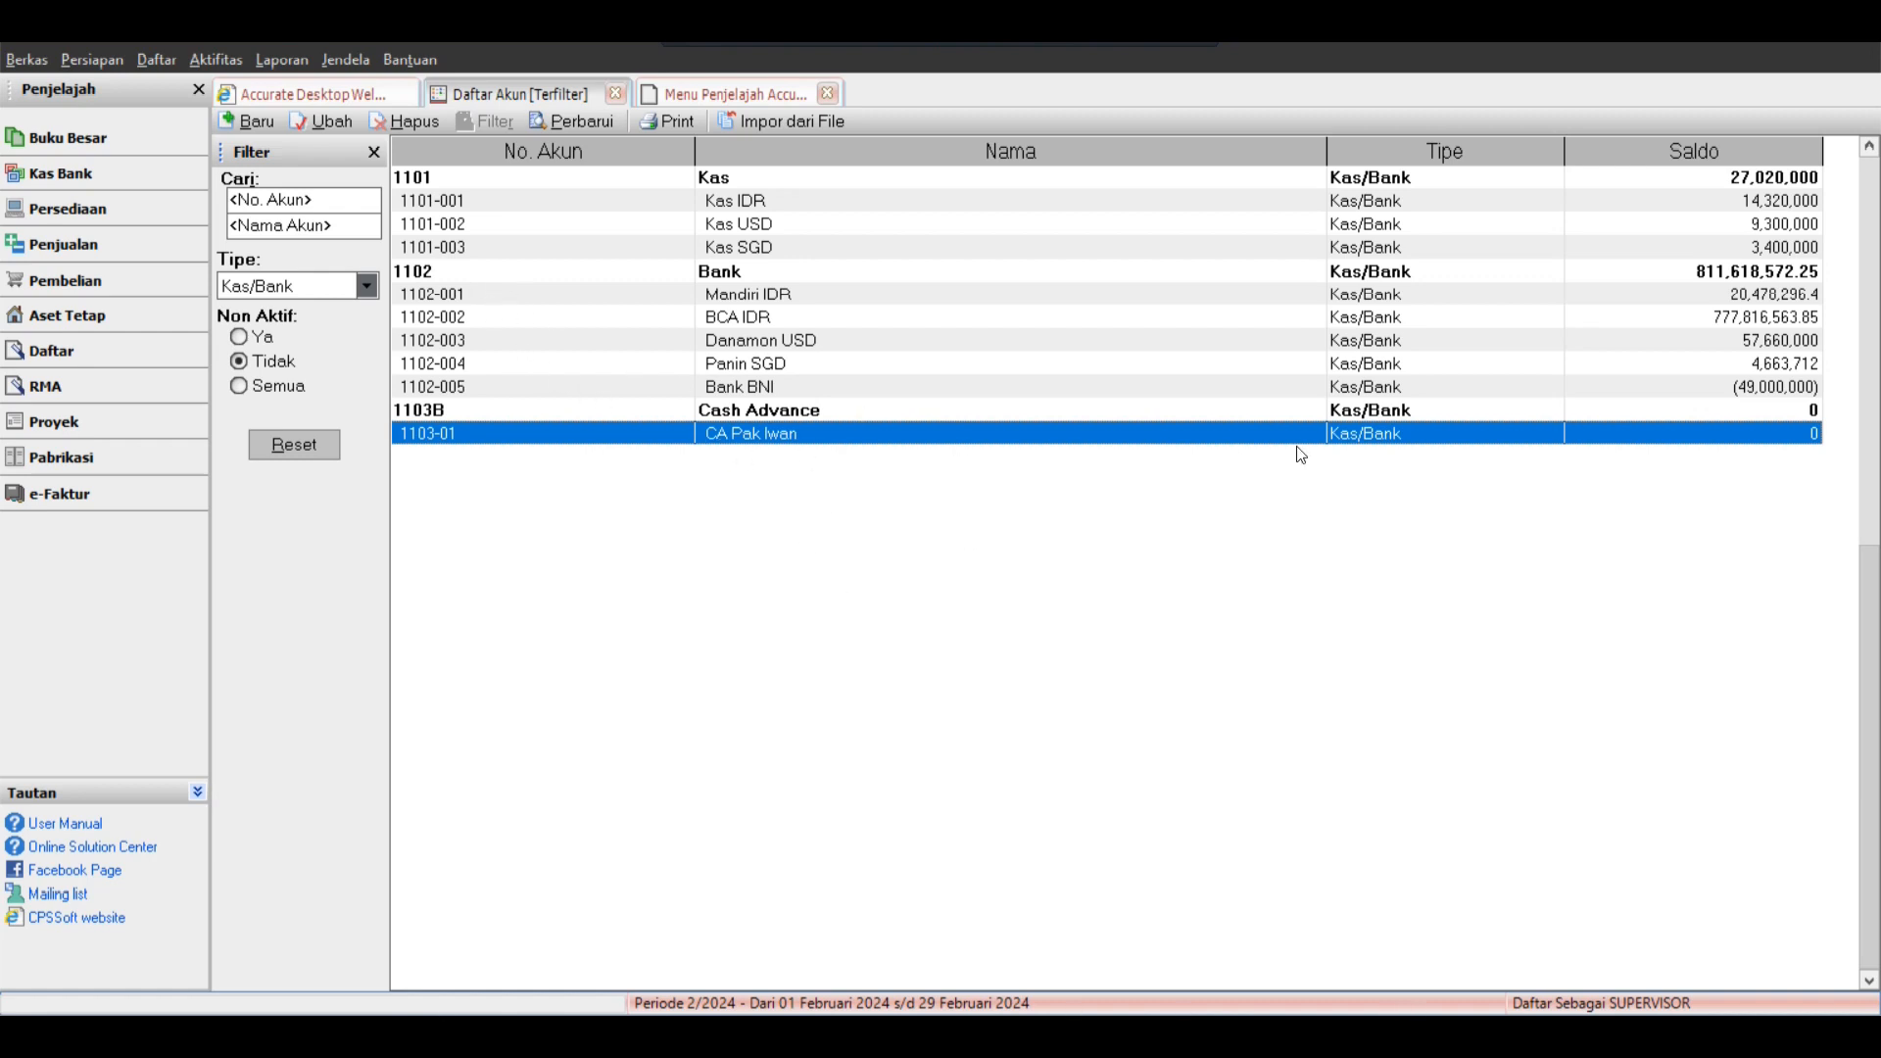
# Display the Buku Bank for the employee's CA account.
pyautogui.click(1379, 412)
pyautogui.click(61, 173)
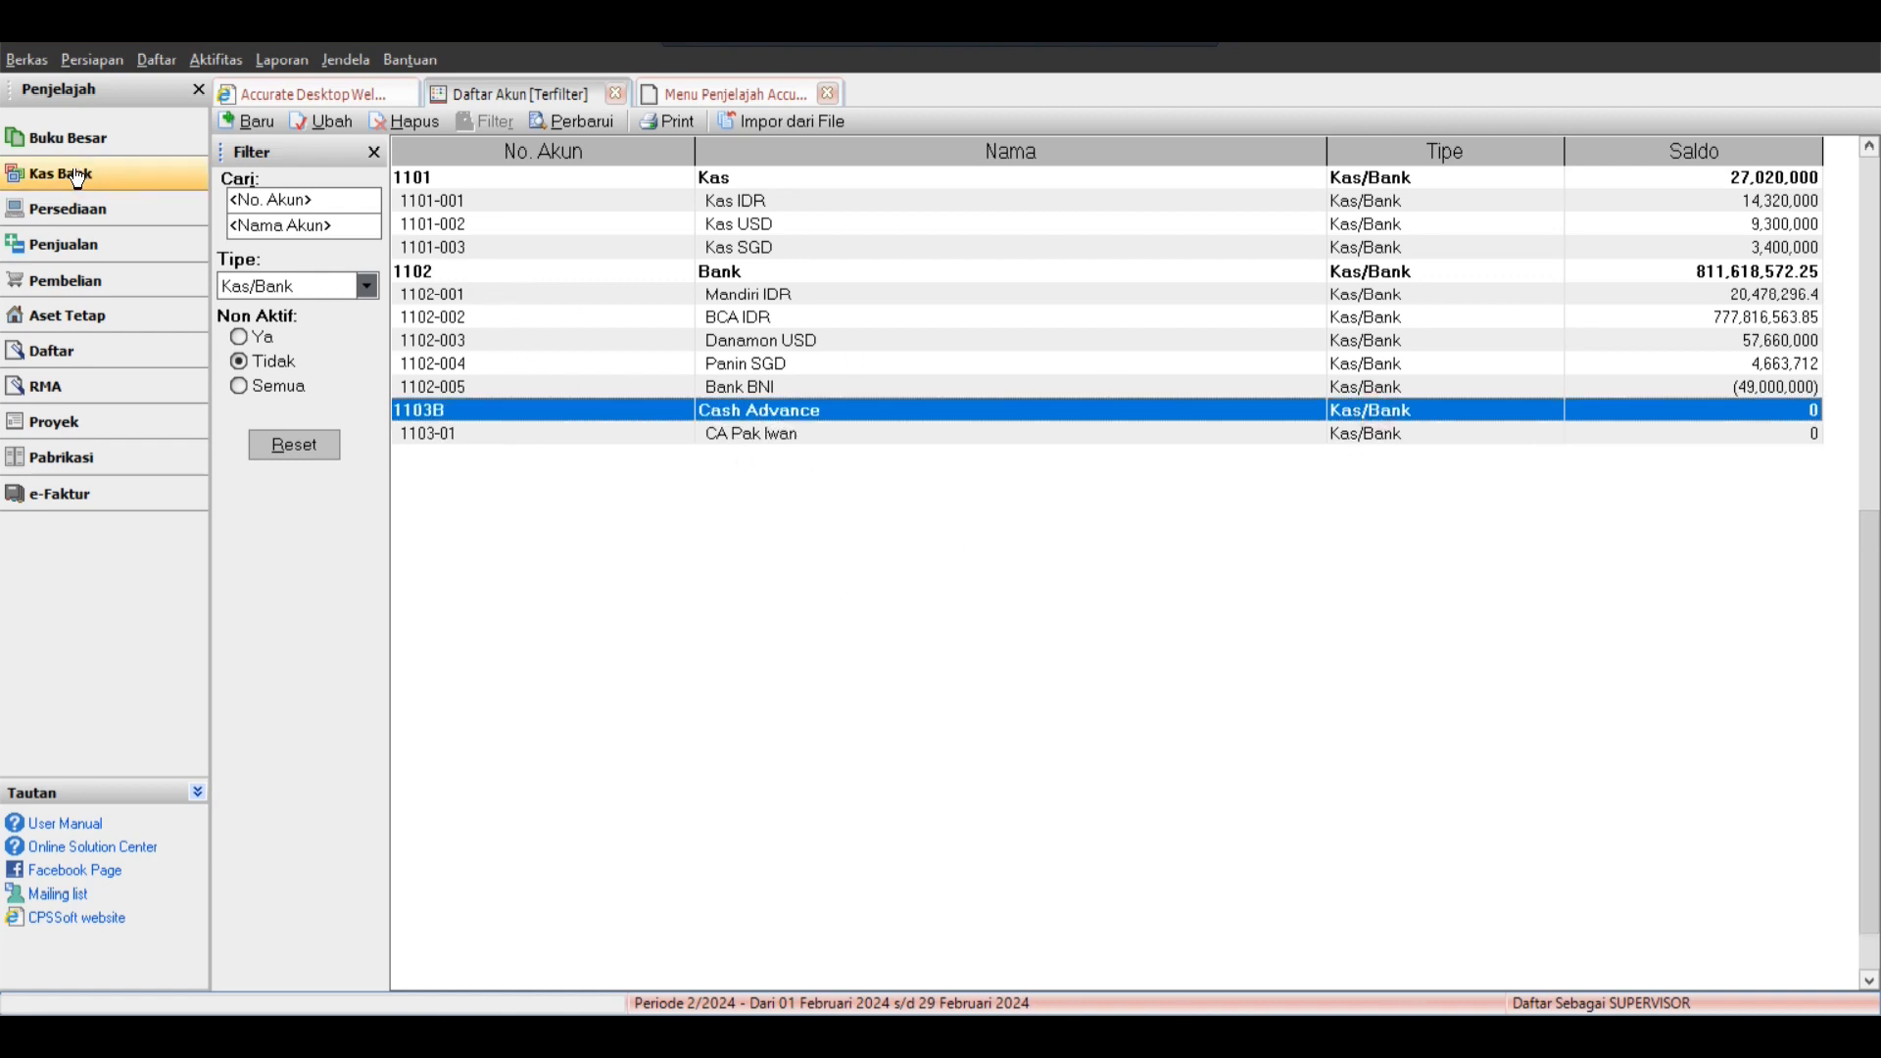
pyautogui.click(343, 297)
pyautogui.click(412, 122)
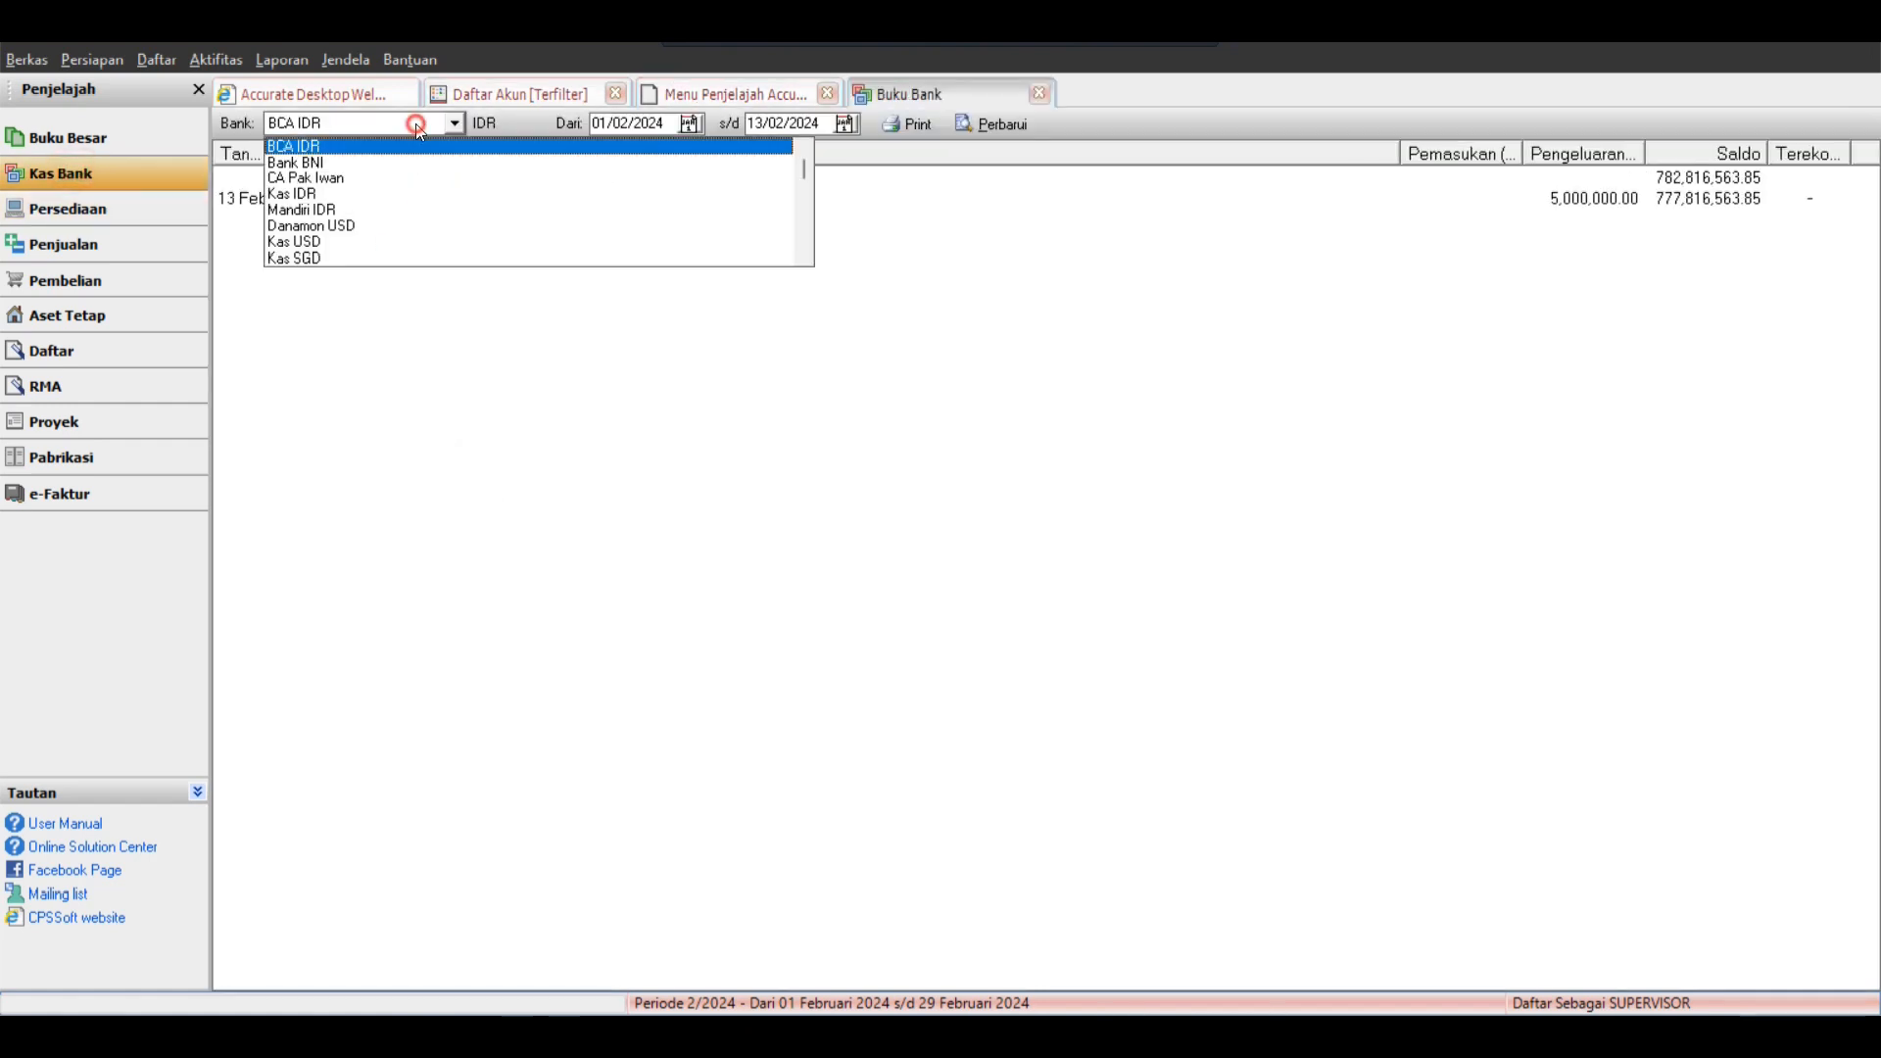
pyautogui.moveTo(803, 195); pyautogui.dragTo(804, 274)
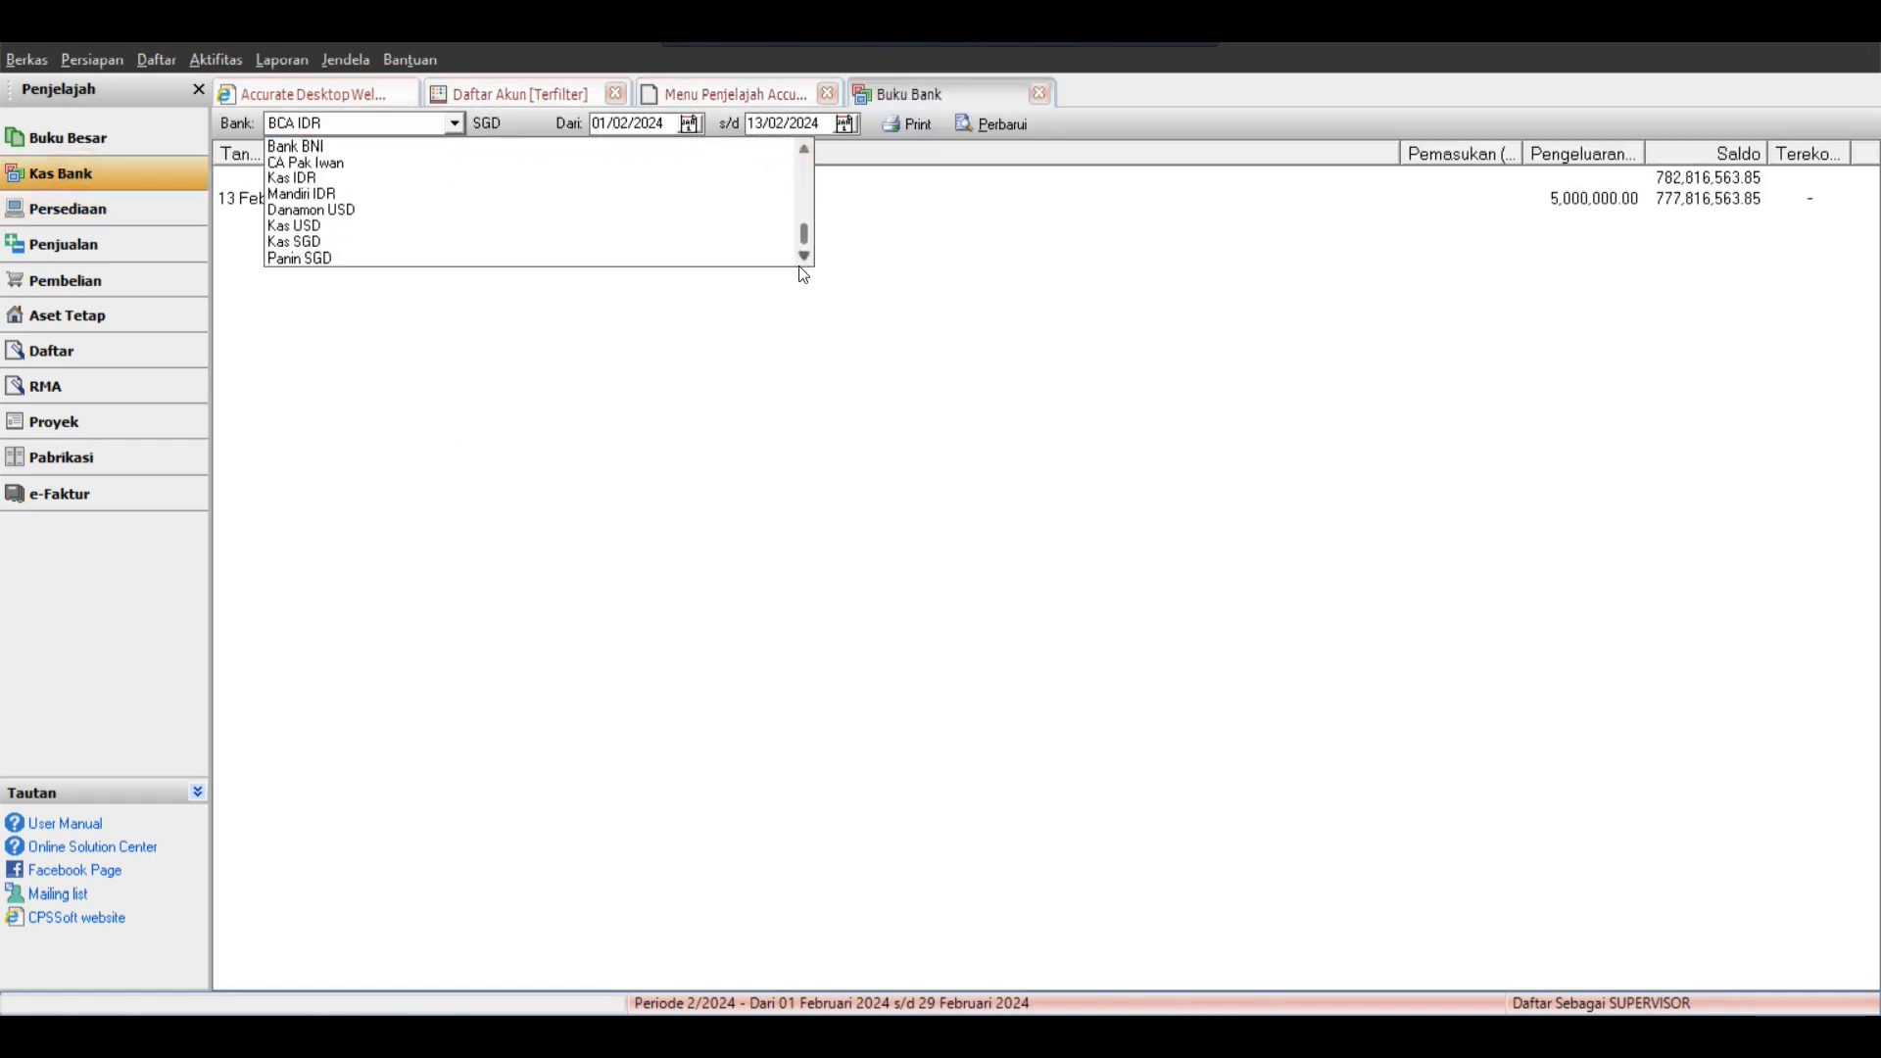
pyautogui.click(320, 163)
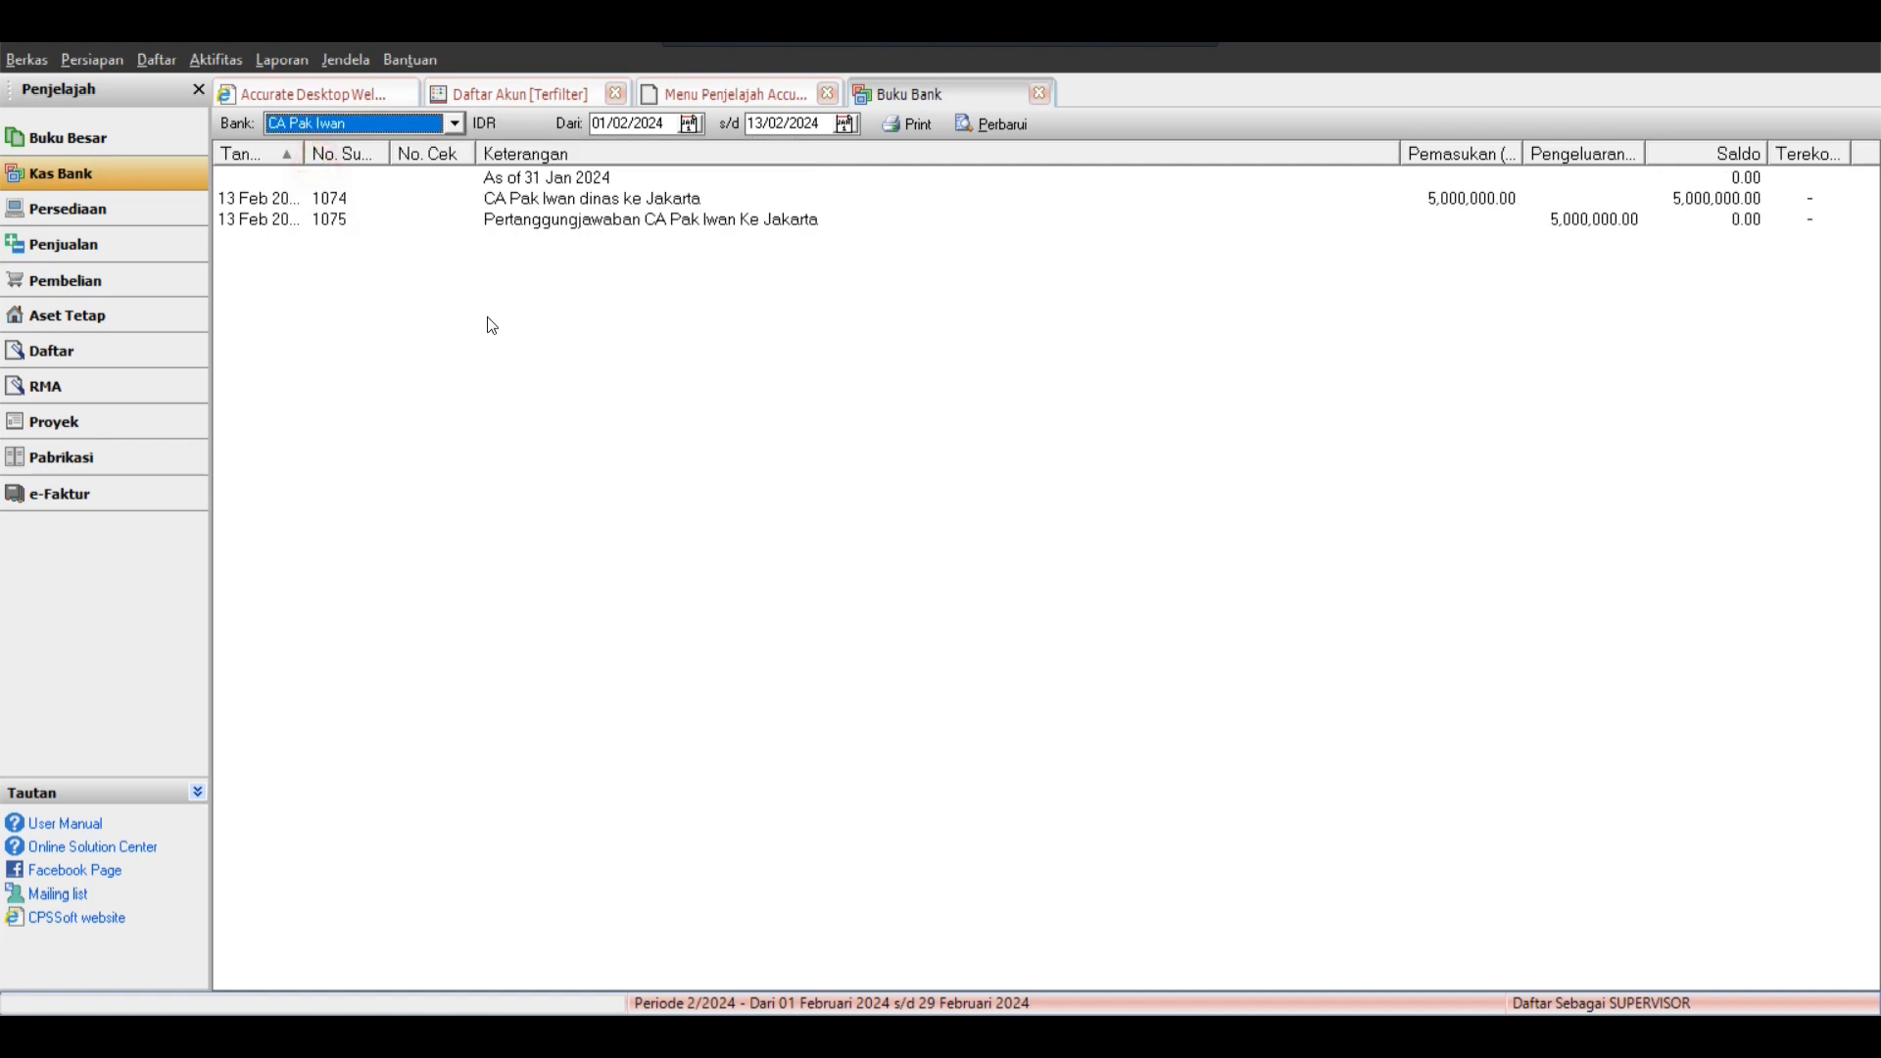
# Examine the advance entry and the settlement entry in the CA account's bank book.
pyautogui.click(1496, 201)
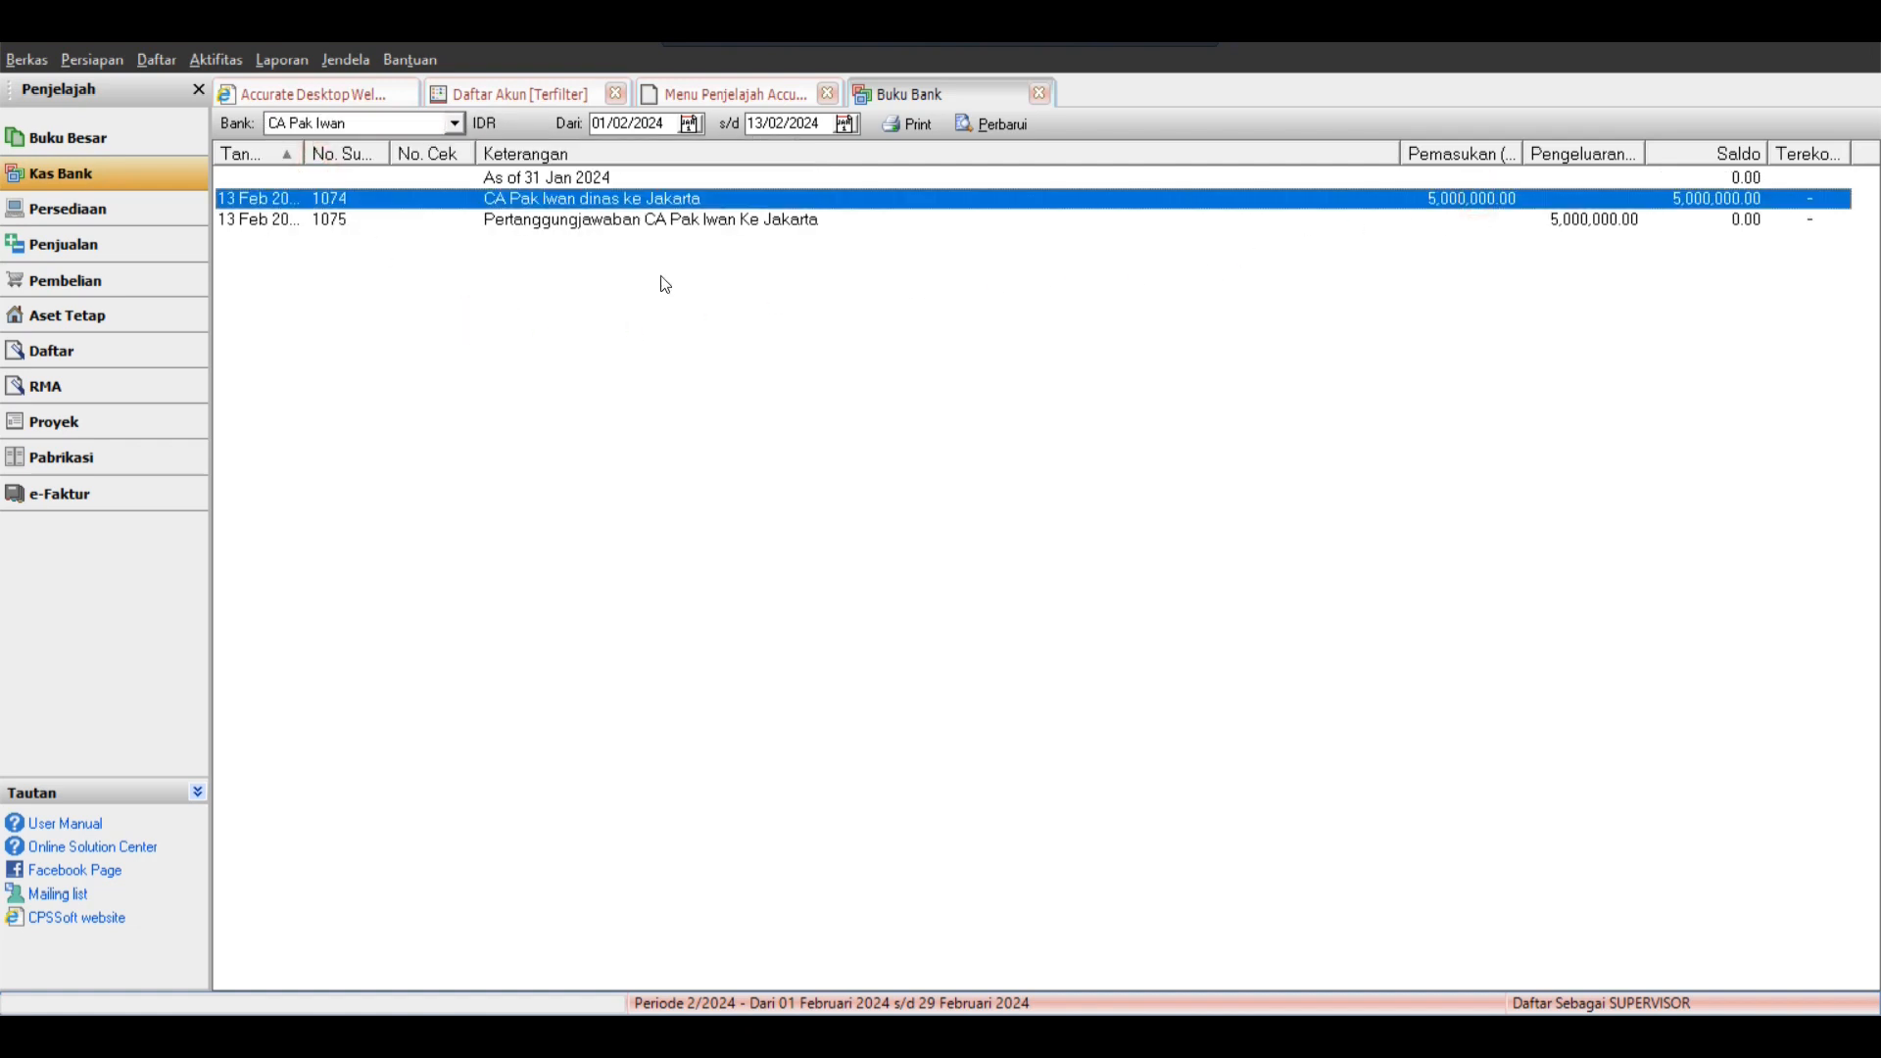
pyautogui.click(742, 221)
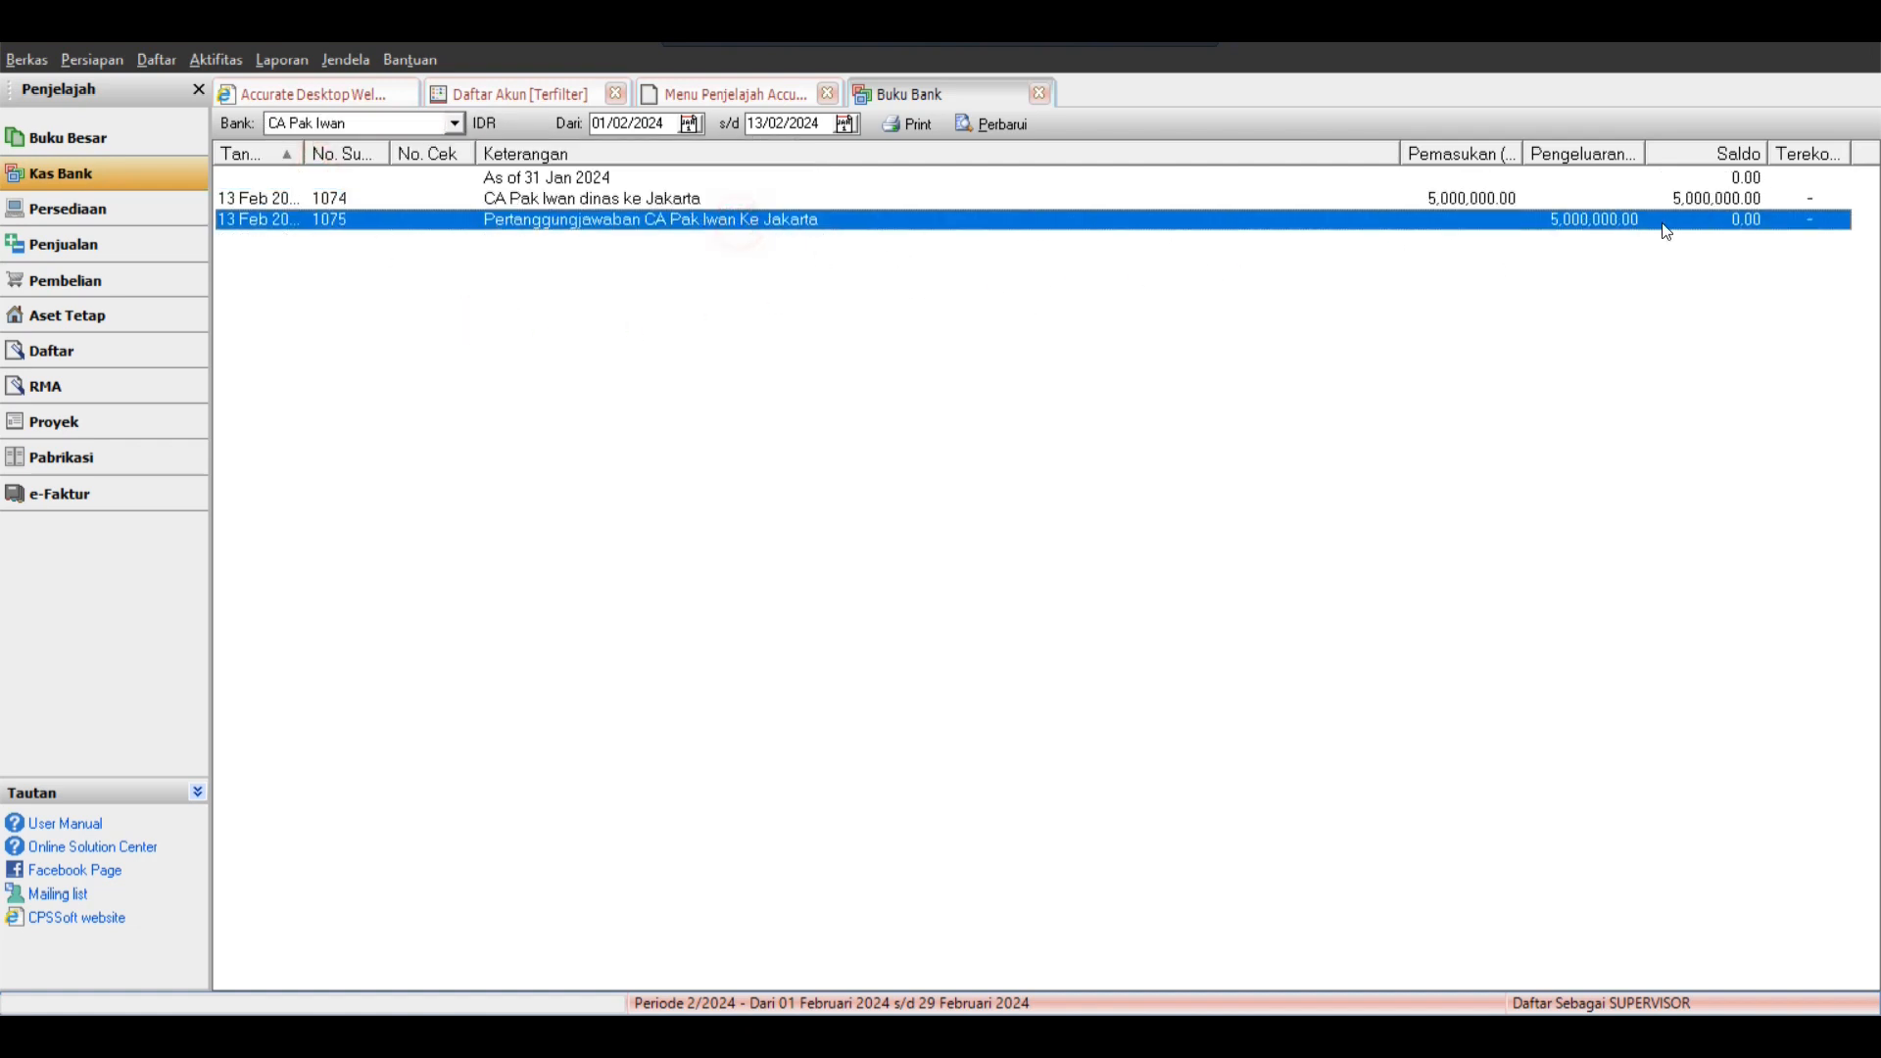
pyautogui.click(668, 199)
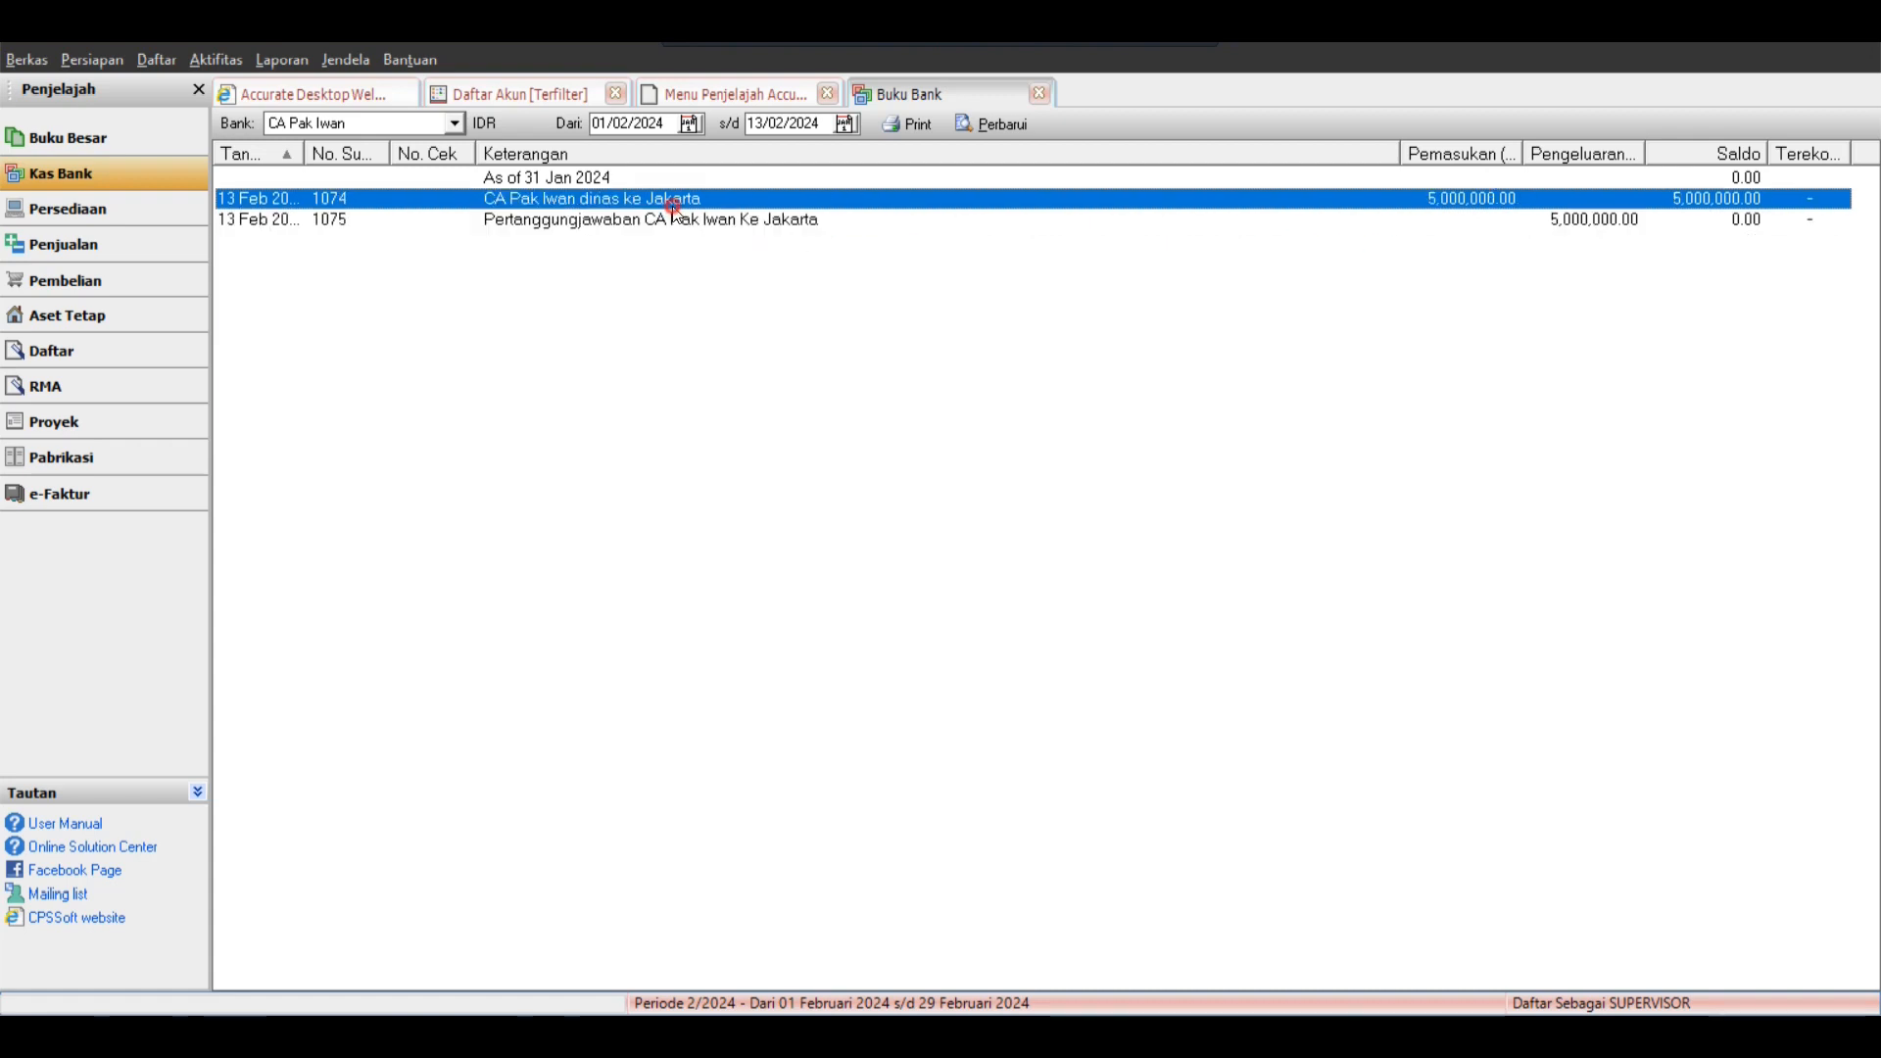
pyautogui.click(668, 221)
pyautogui.click(632, 201)
# Filter the account list to the type Aktiva Lancar lainnya.
pyautogui.click(509, 94)
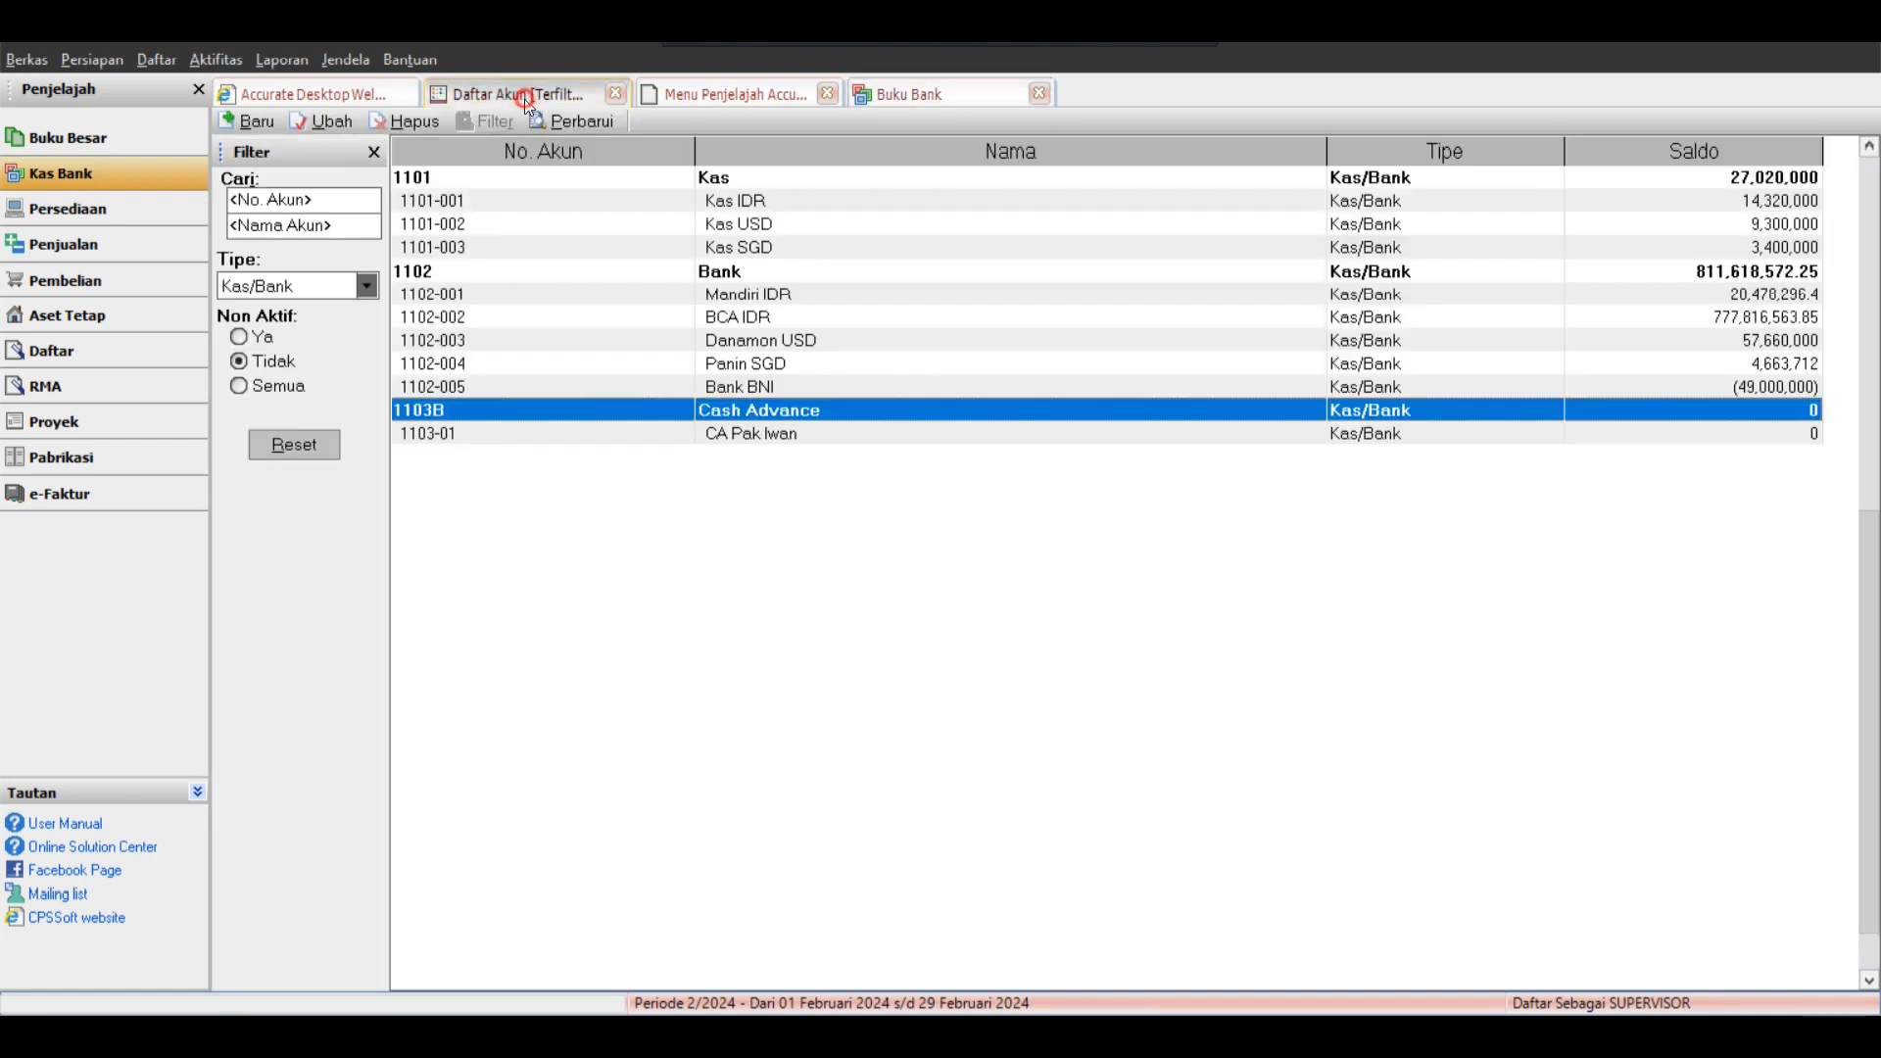
pyautogui.click(314, 286)
pyautogui.click(324, 375)
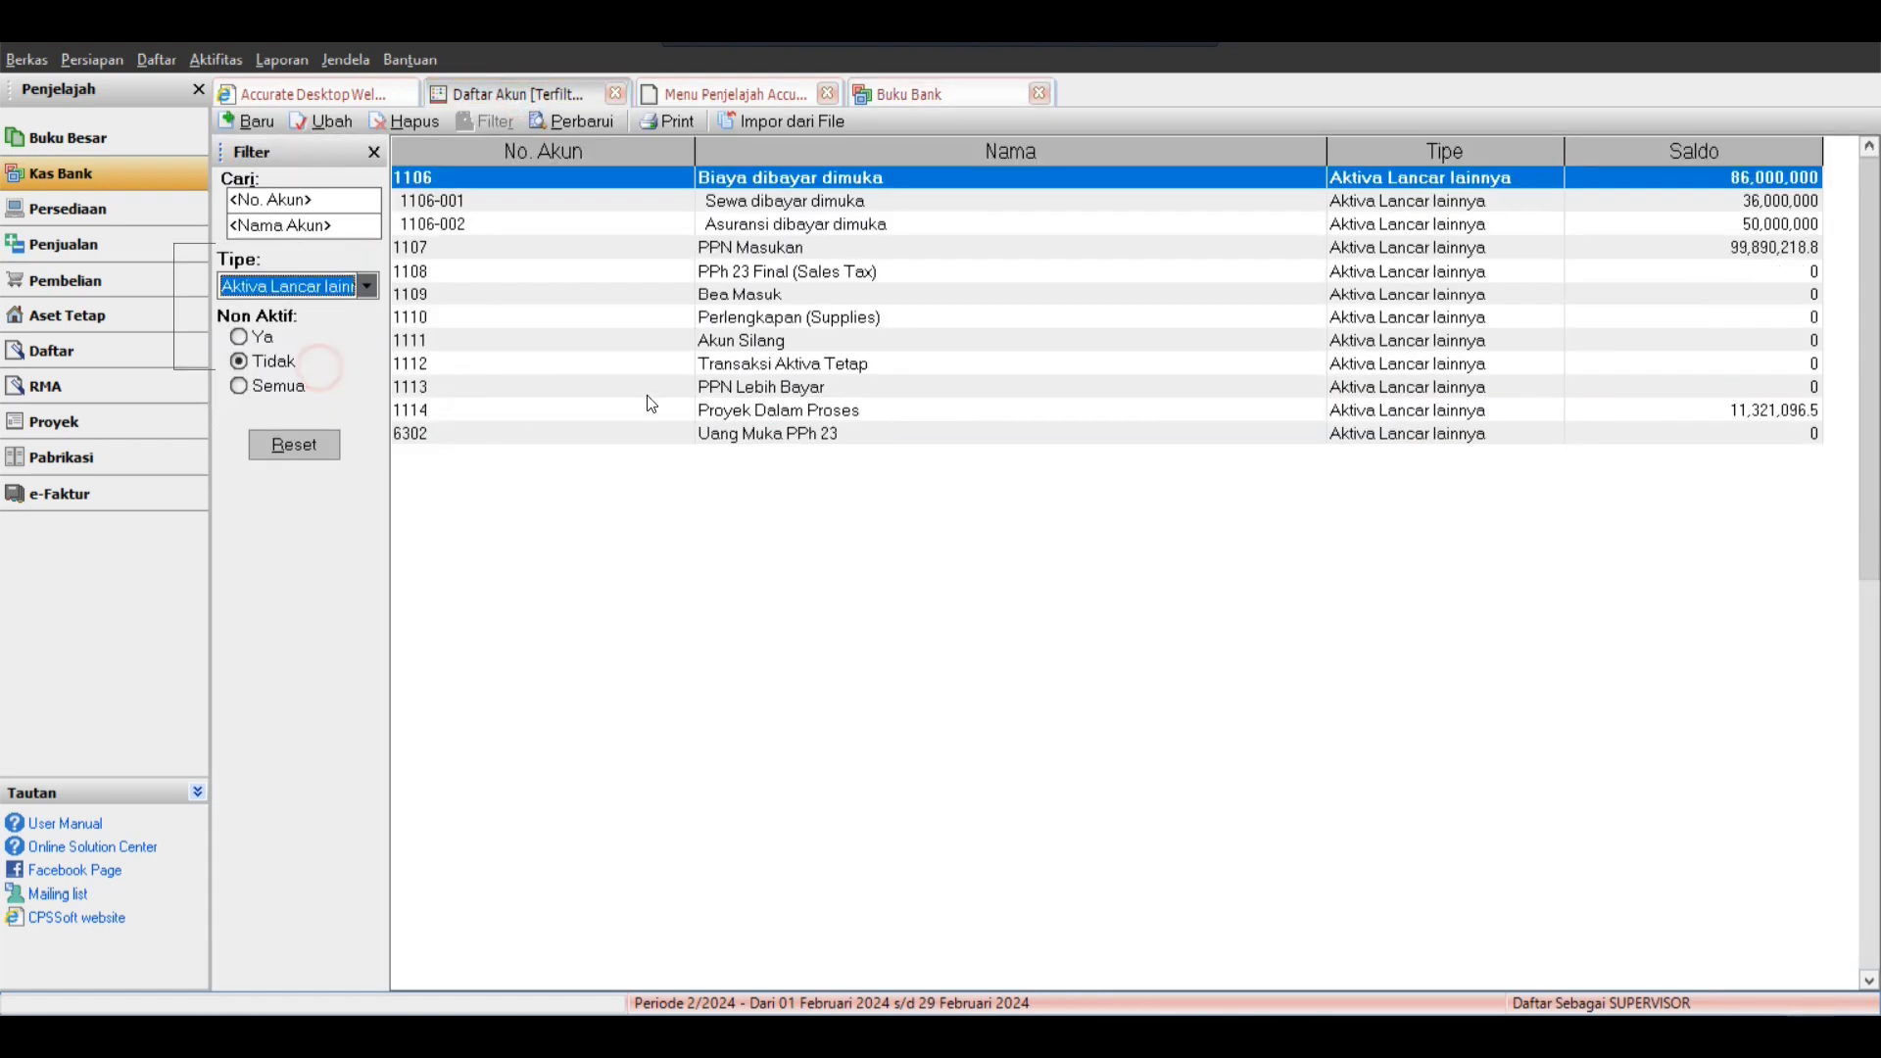
pyautogui.click(680, 365)
# View the ledger history of the Perlengkapan (Supplies) account with the date filter turned off, and close it.
pyautogui.click(811, 318)
pyautogui.rightClick(812, 324)
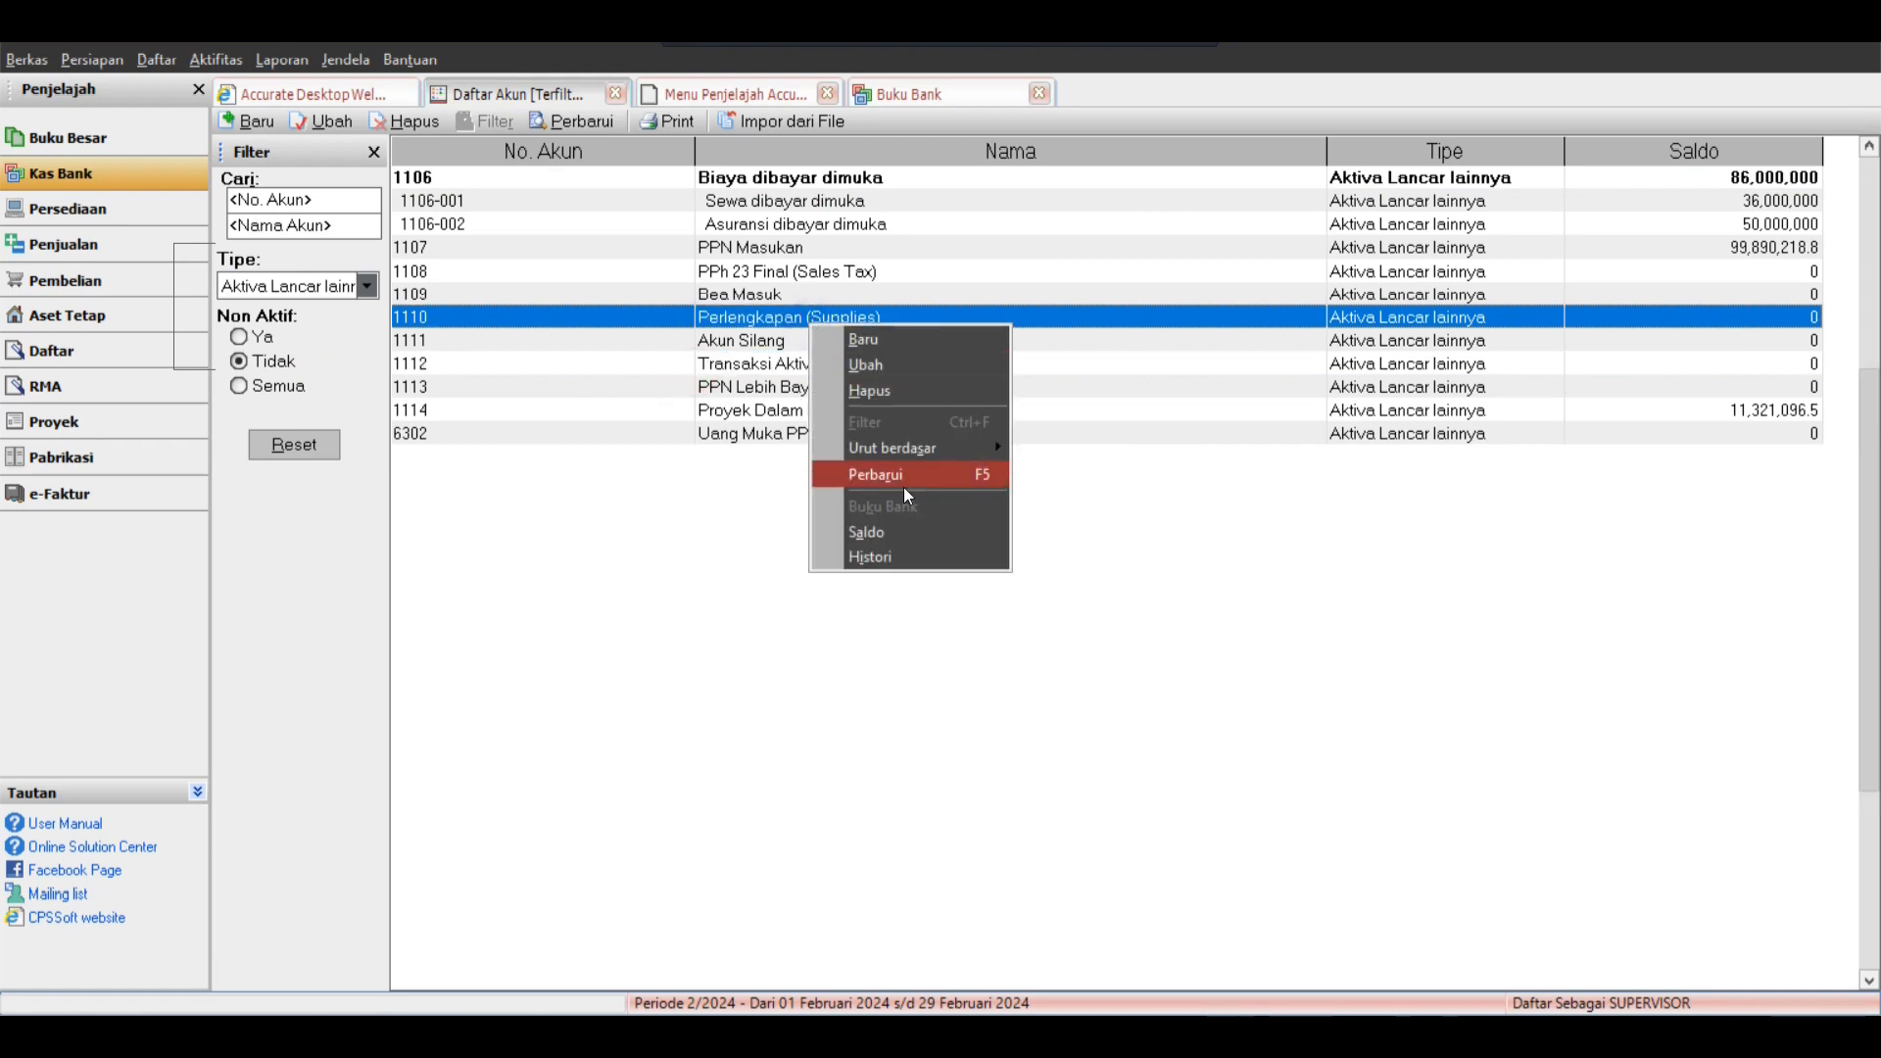
pyautogui.click(915, 555)
pyautogui.click(263, 628)
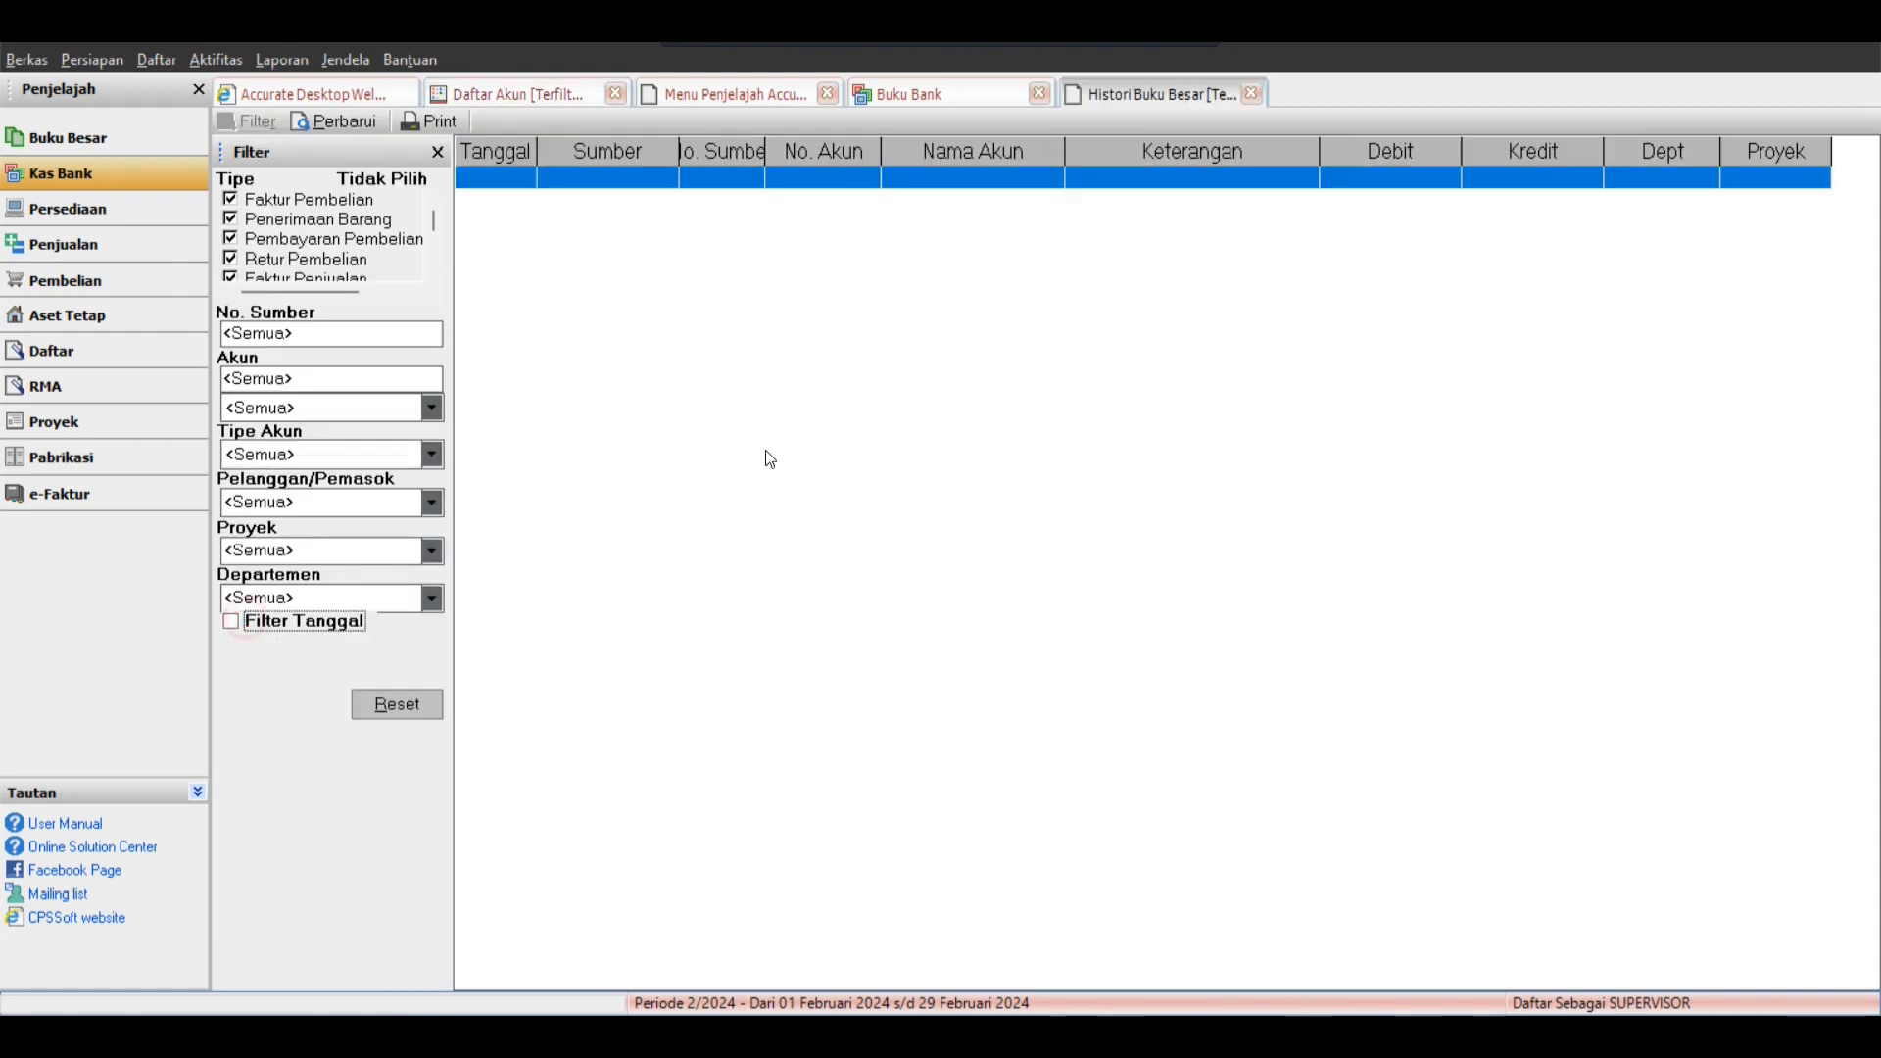
pyautogui.click(1252, 94)
pyautogui.click(809, 224)
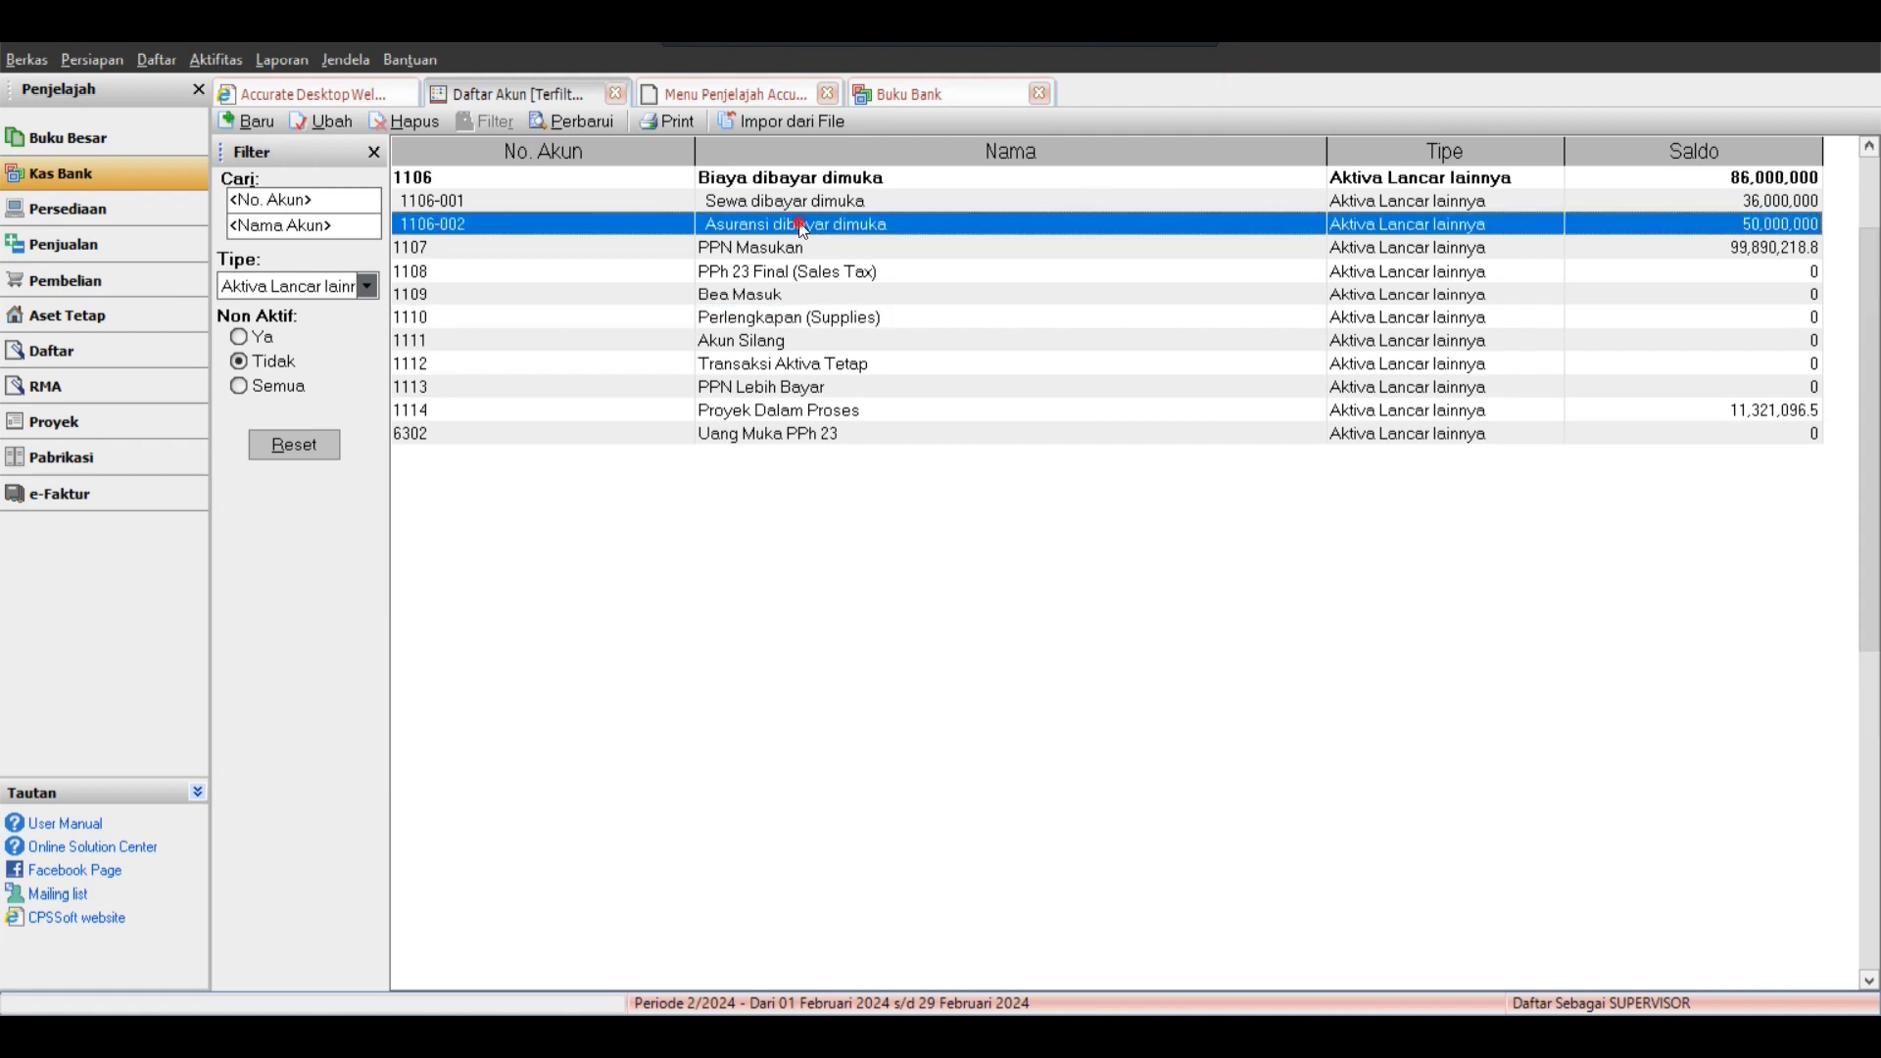
# Return to Buku Bank and check which accounts can be chosen there.
pyautogui.click(911, 94)
pyautogui.click(382, 122)
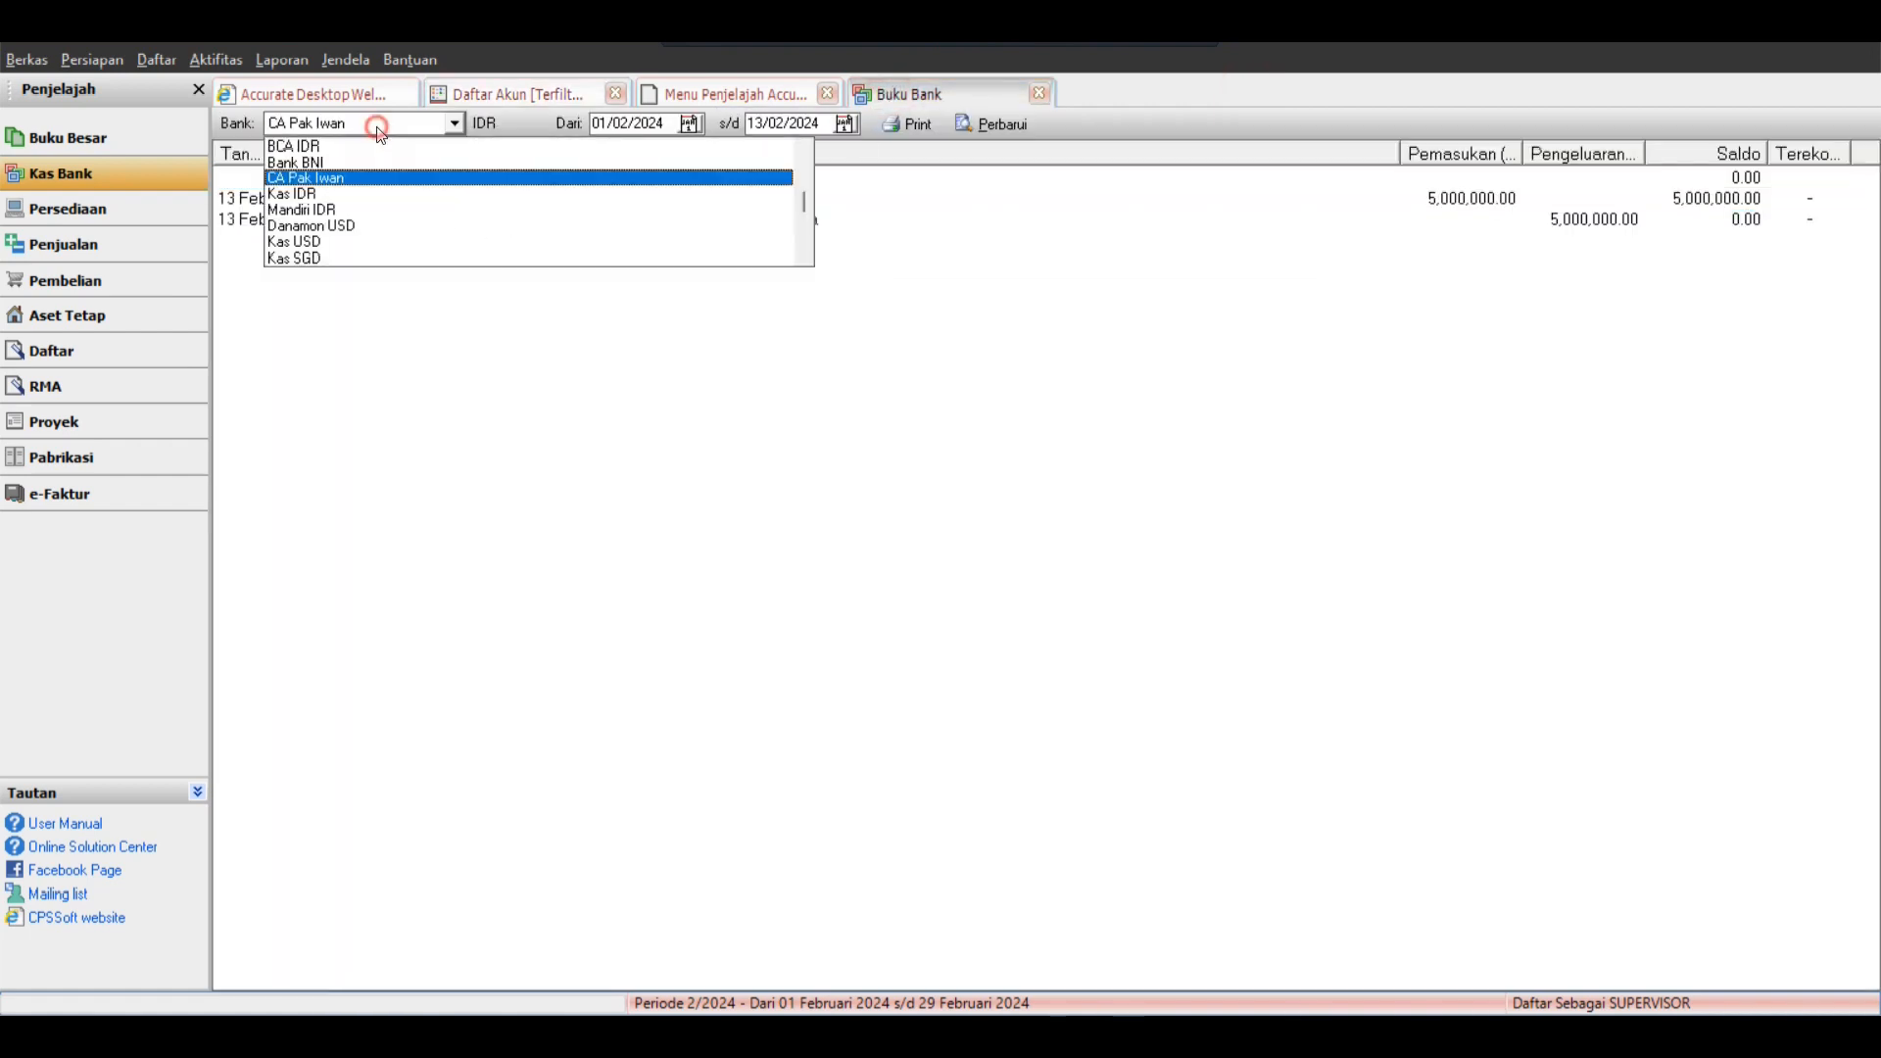
pyautogui.click(366, 327)
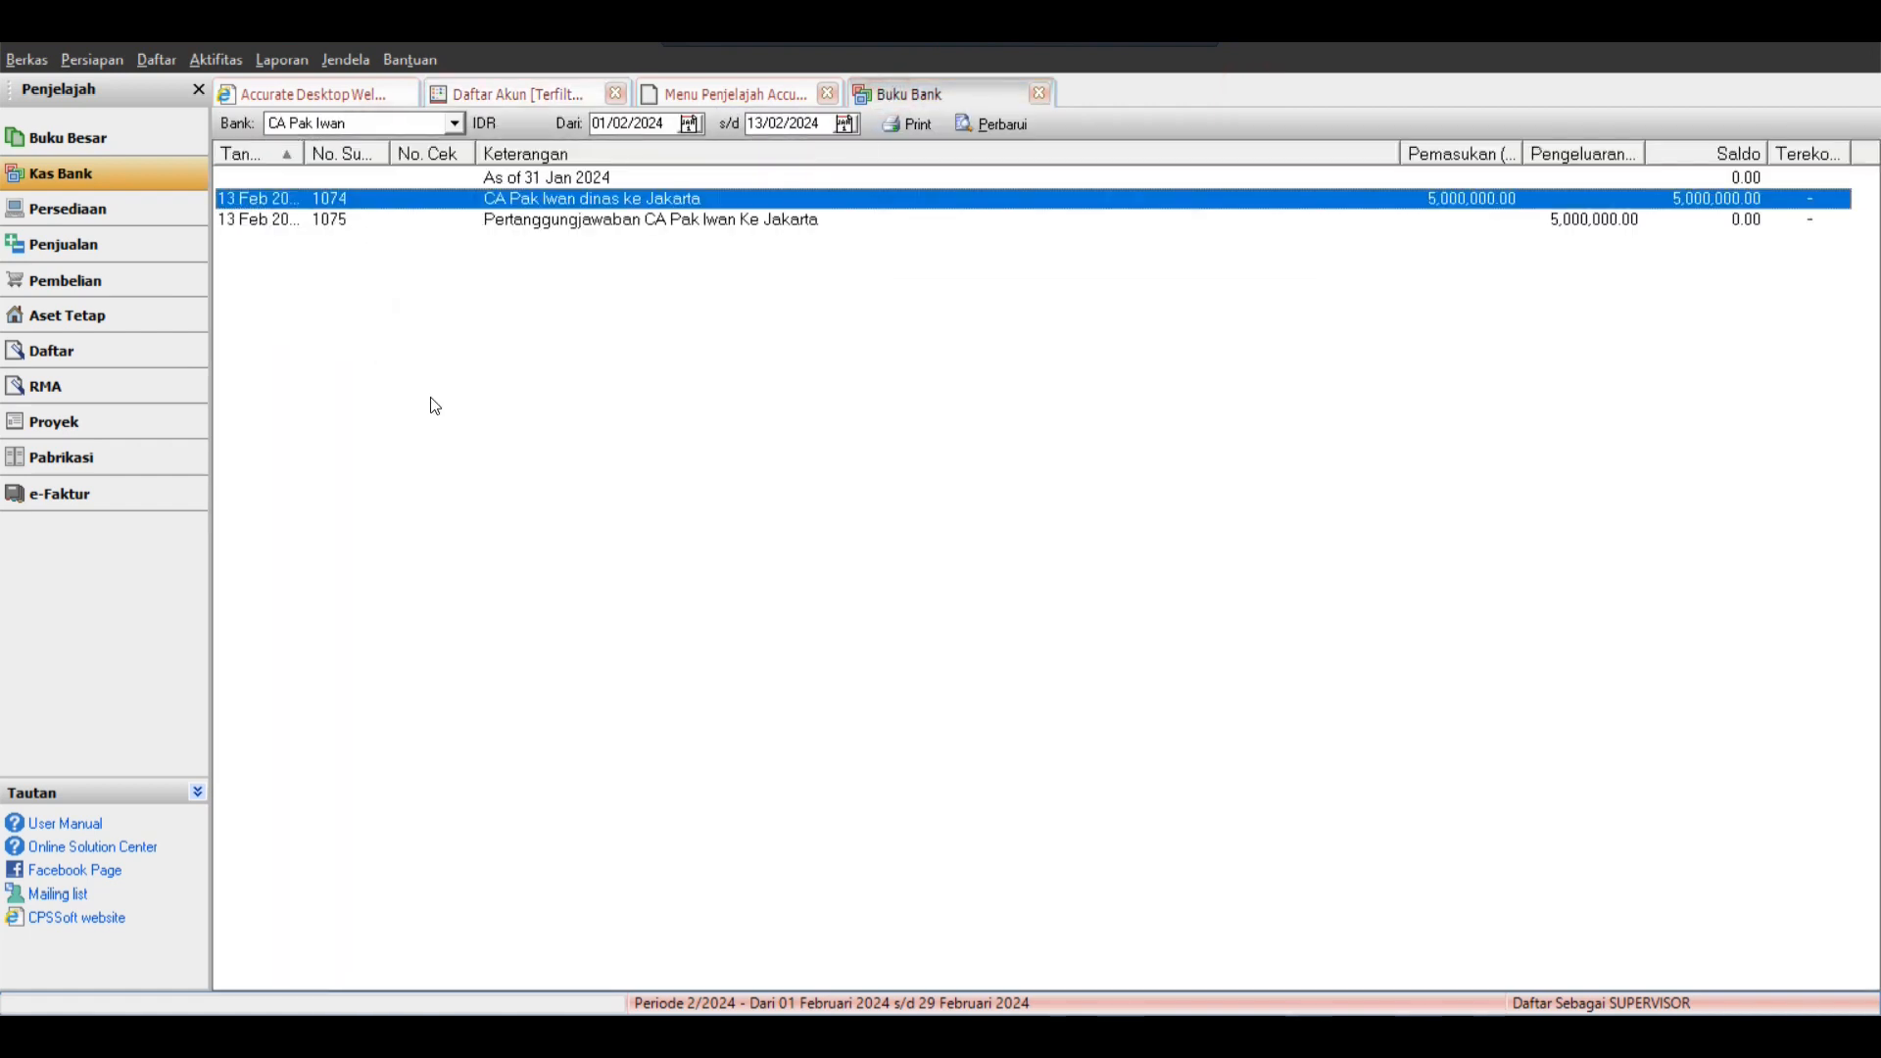
# View the Mata Uang currency list in Buku Besar, including the USD entry, and close it.
pyautogui.click(112, 145)
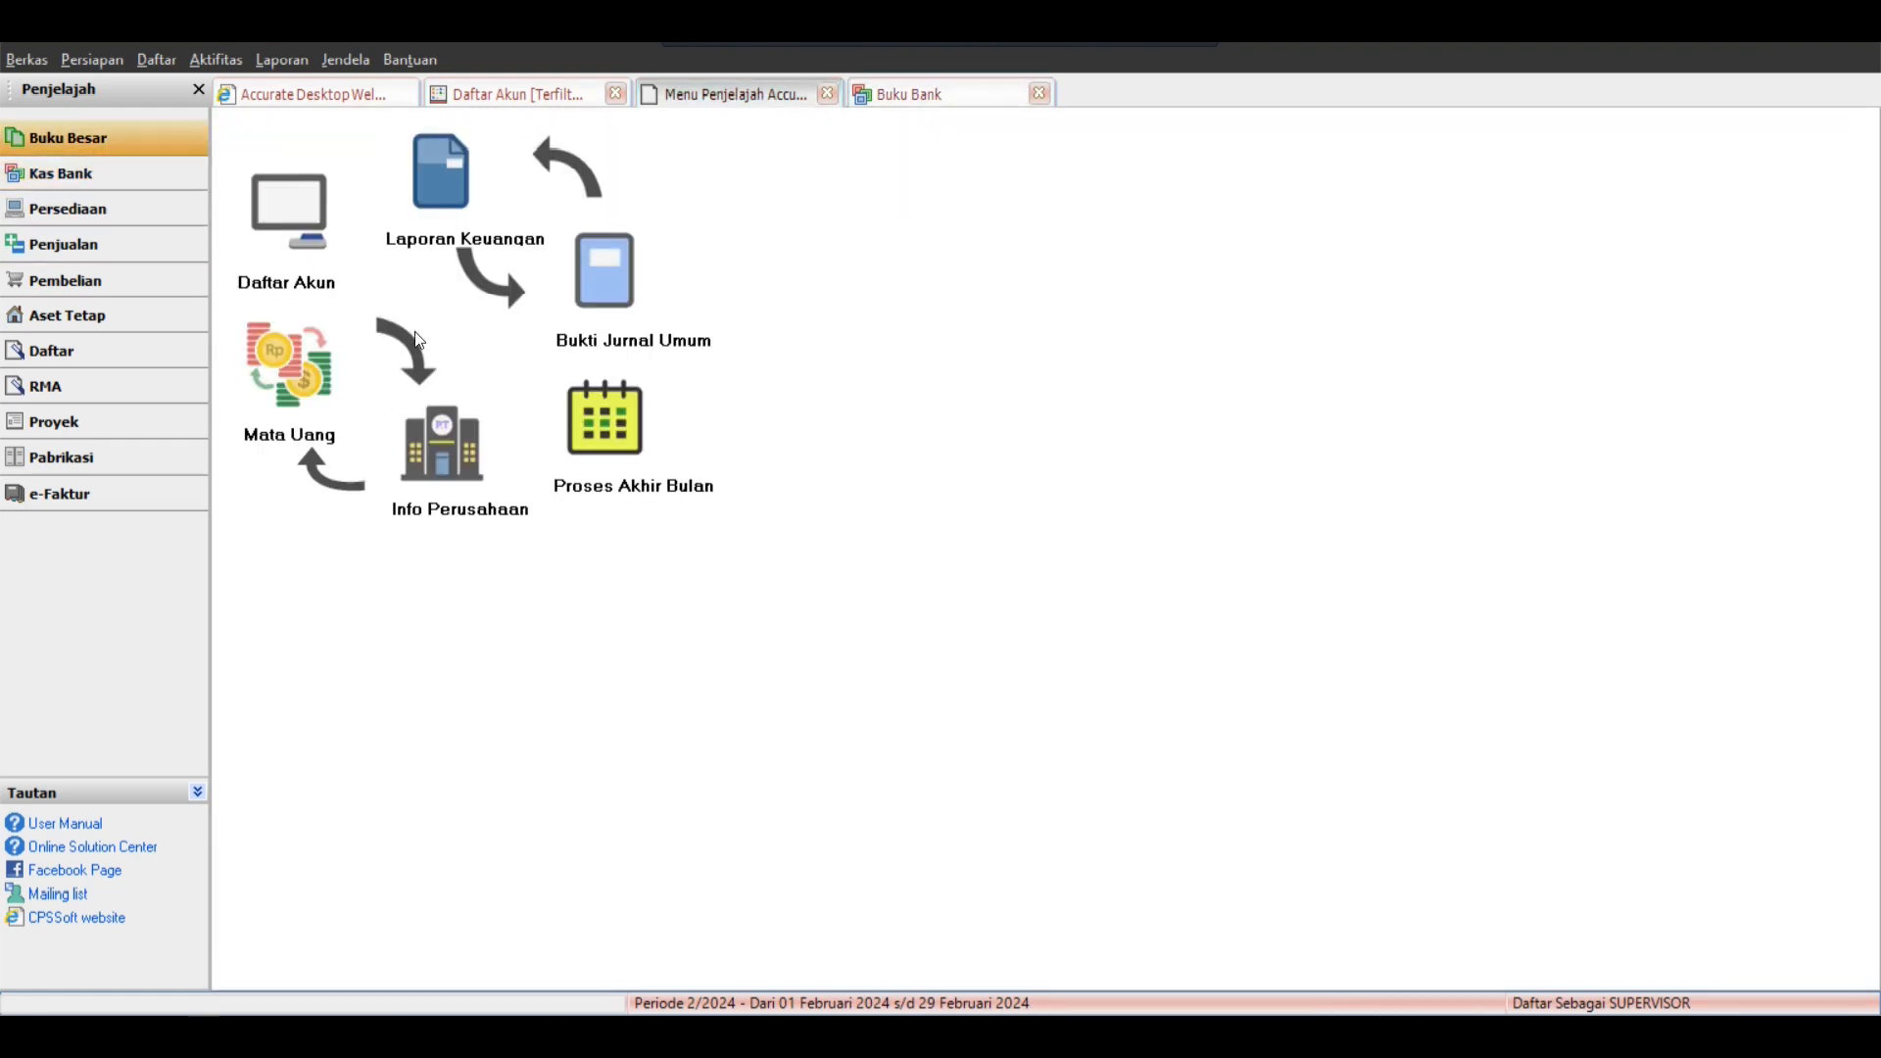
pyautogui.click(294, 377)
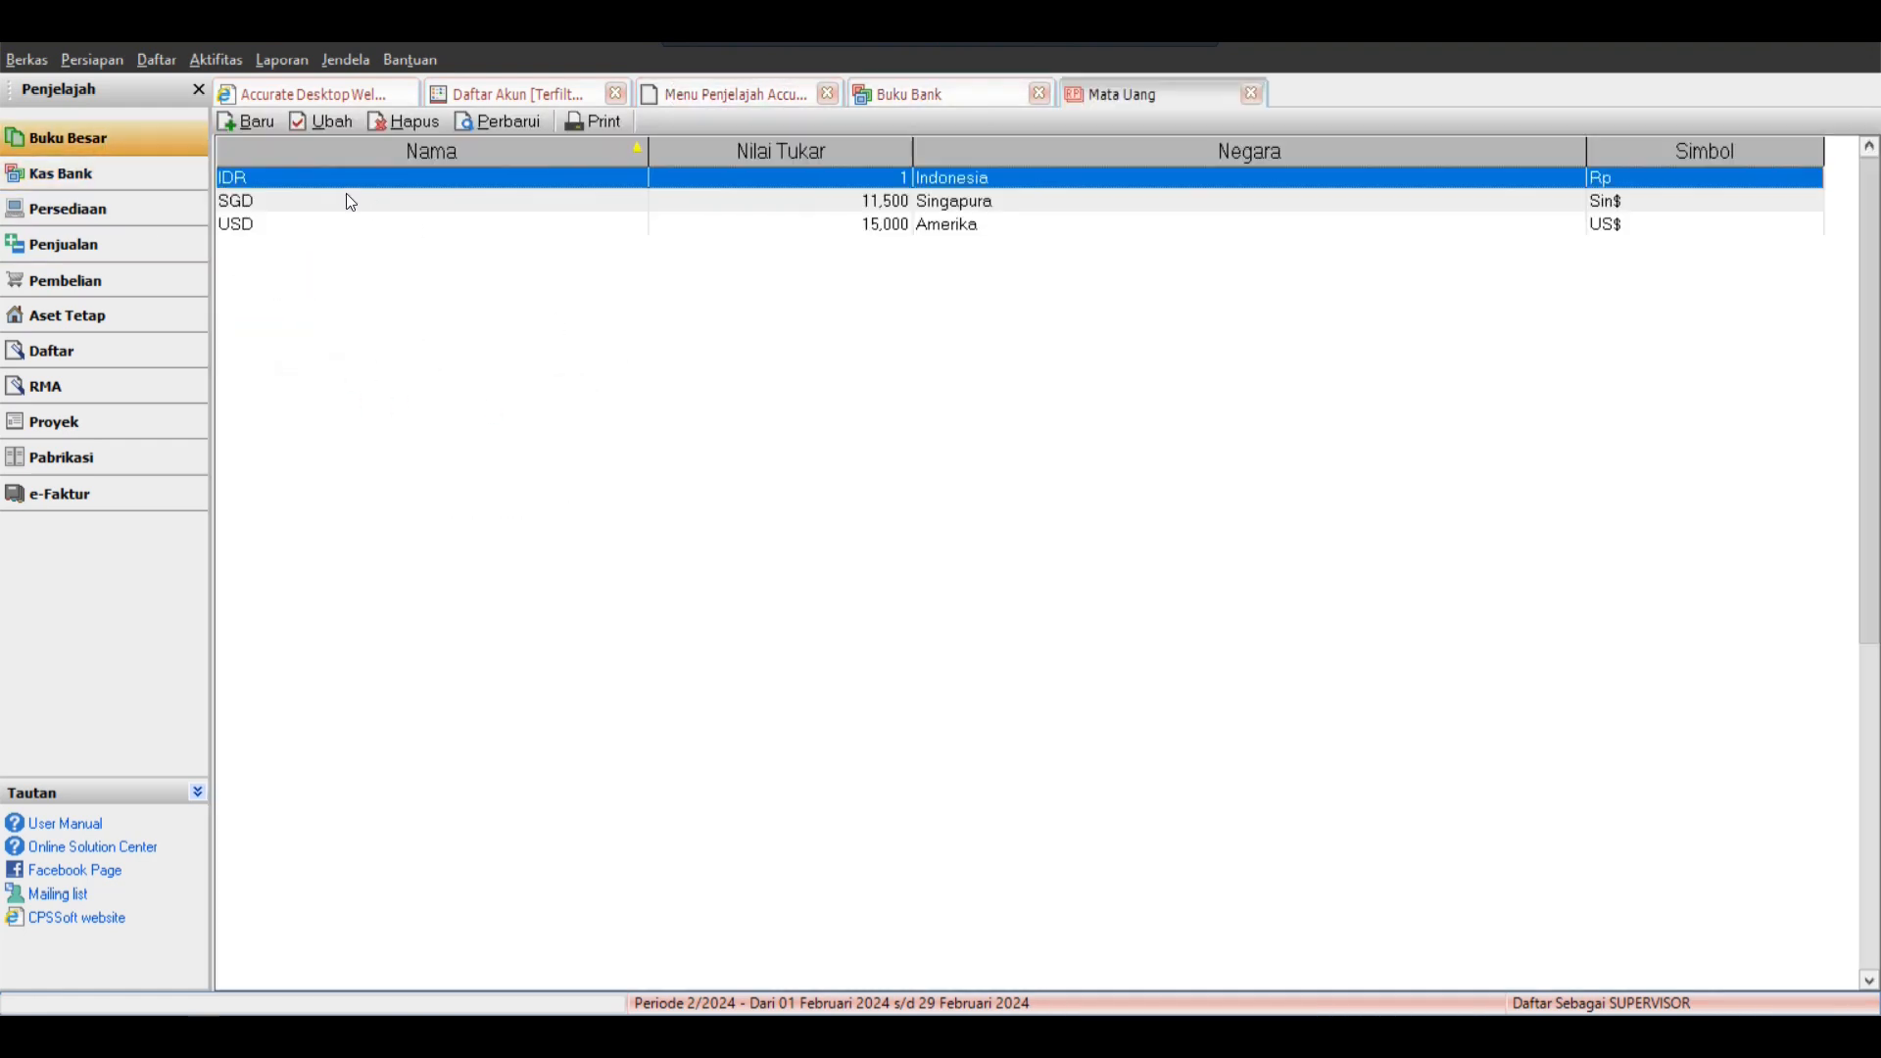
pyautogui.click(434, 224)
pyautogui.click(1252, 94)
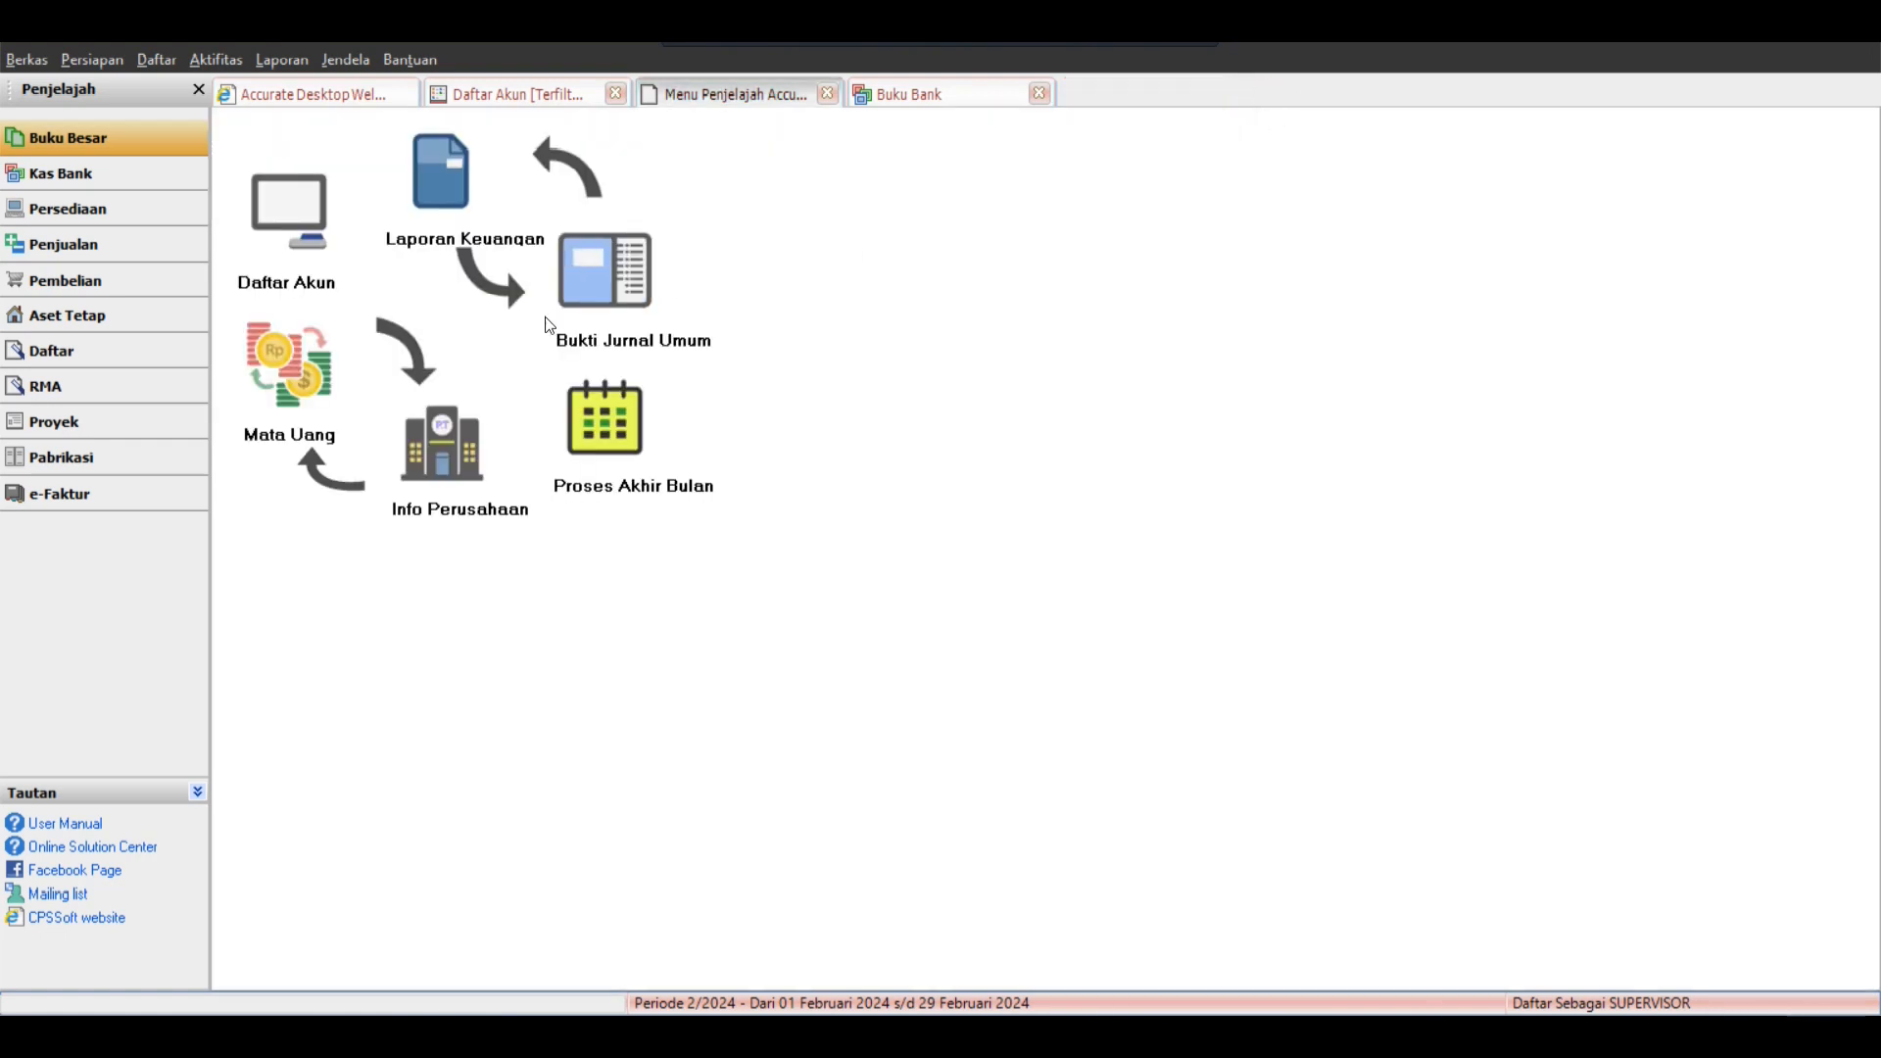
# Examine the blank new currency form and the IDR currency record, closing each without changes.
pyautogui.click(250, 123)
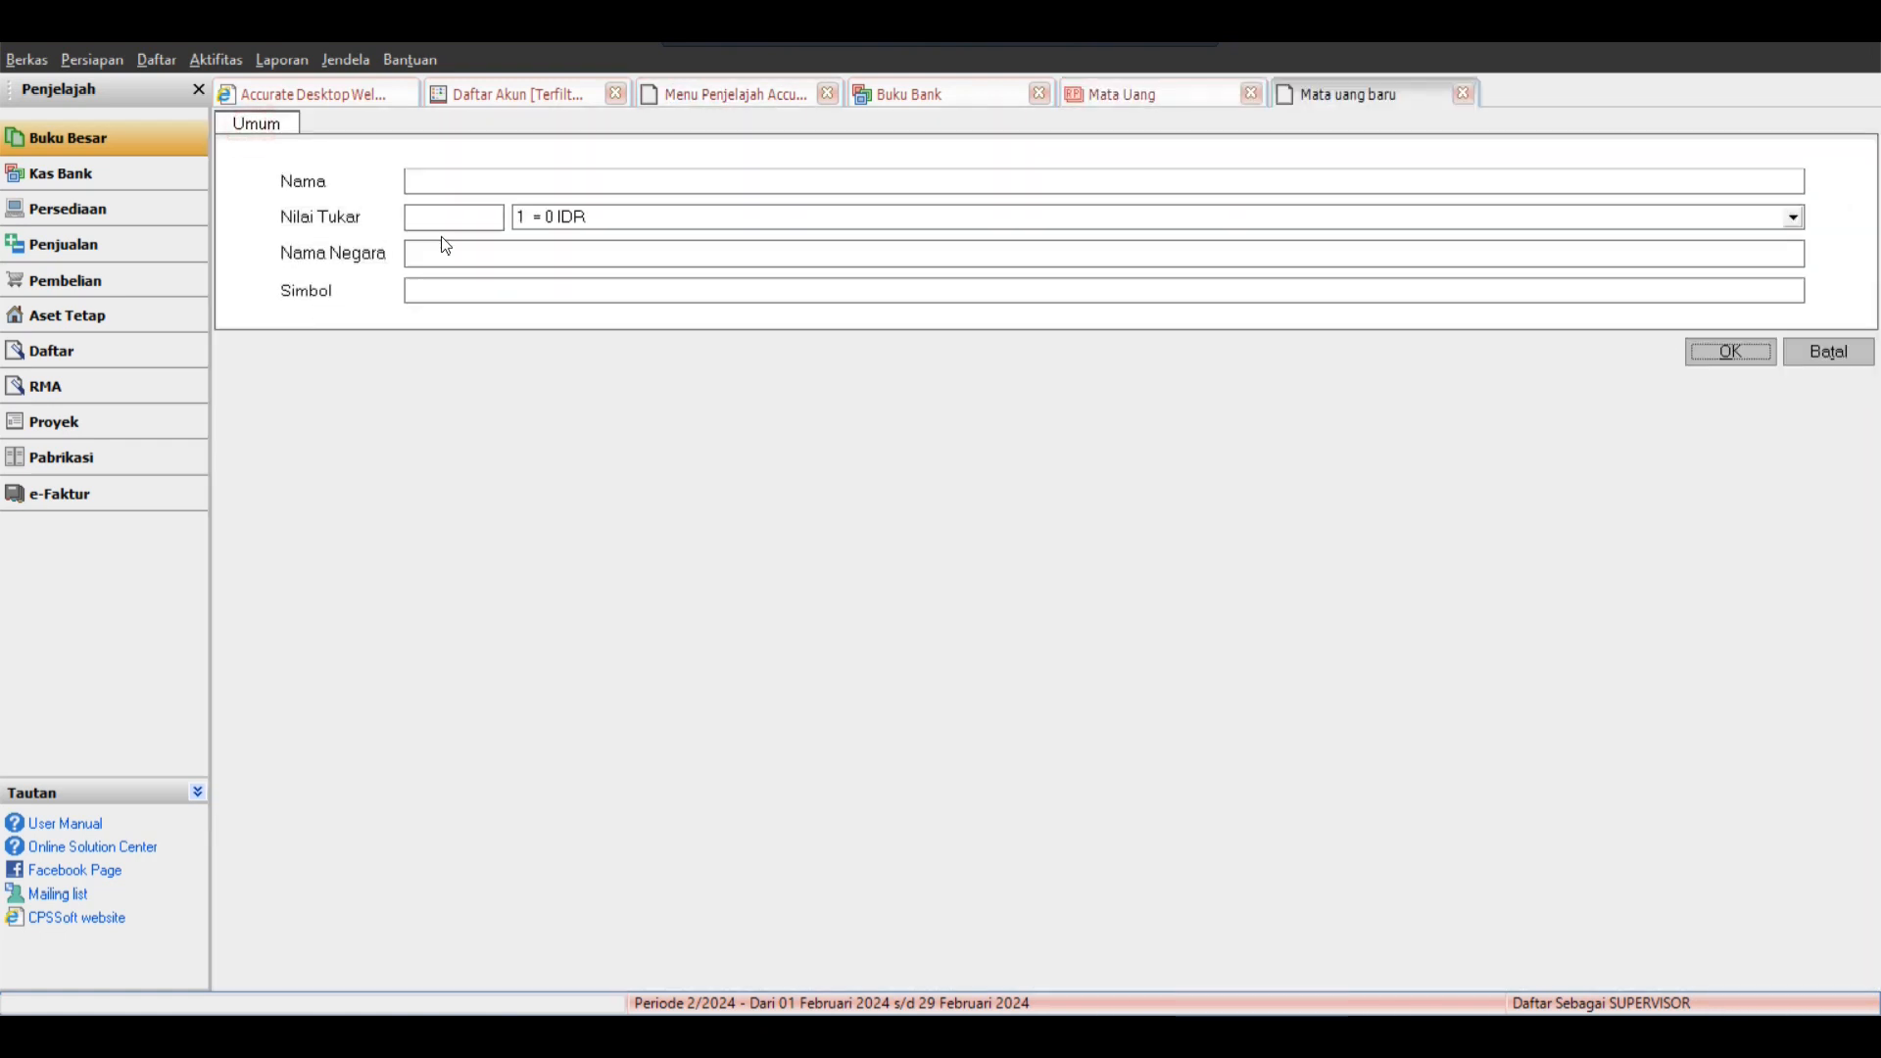
pyautogui.click(451, 286)
pyautogui.click(452, 256)
pyautogui.click(1813, 372)
pyautogui.doubleClick(332, 188)
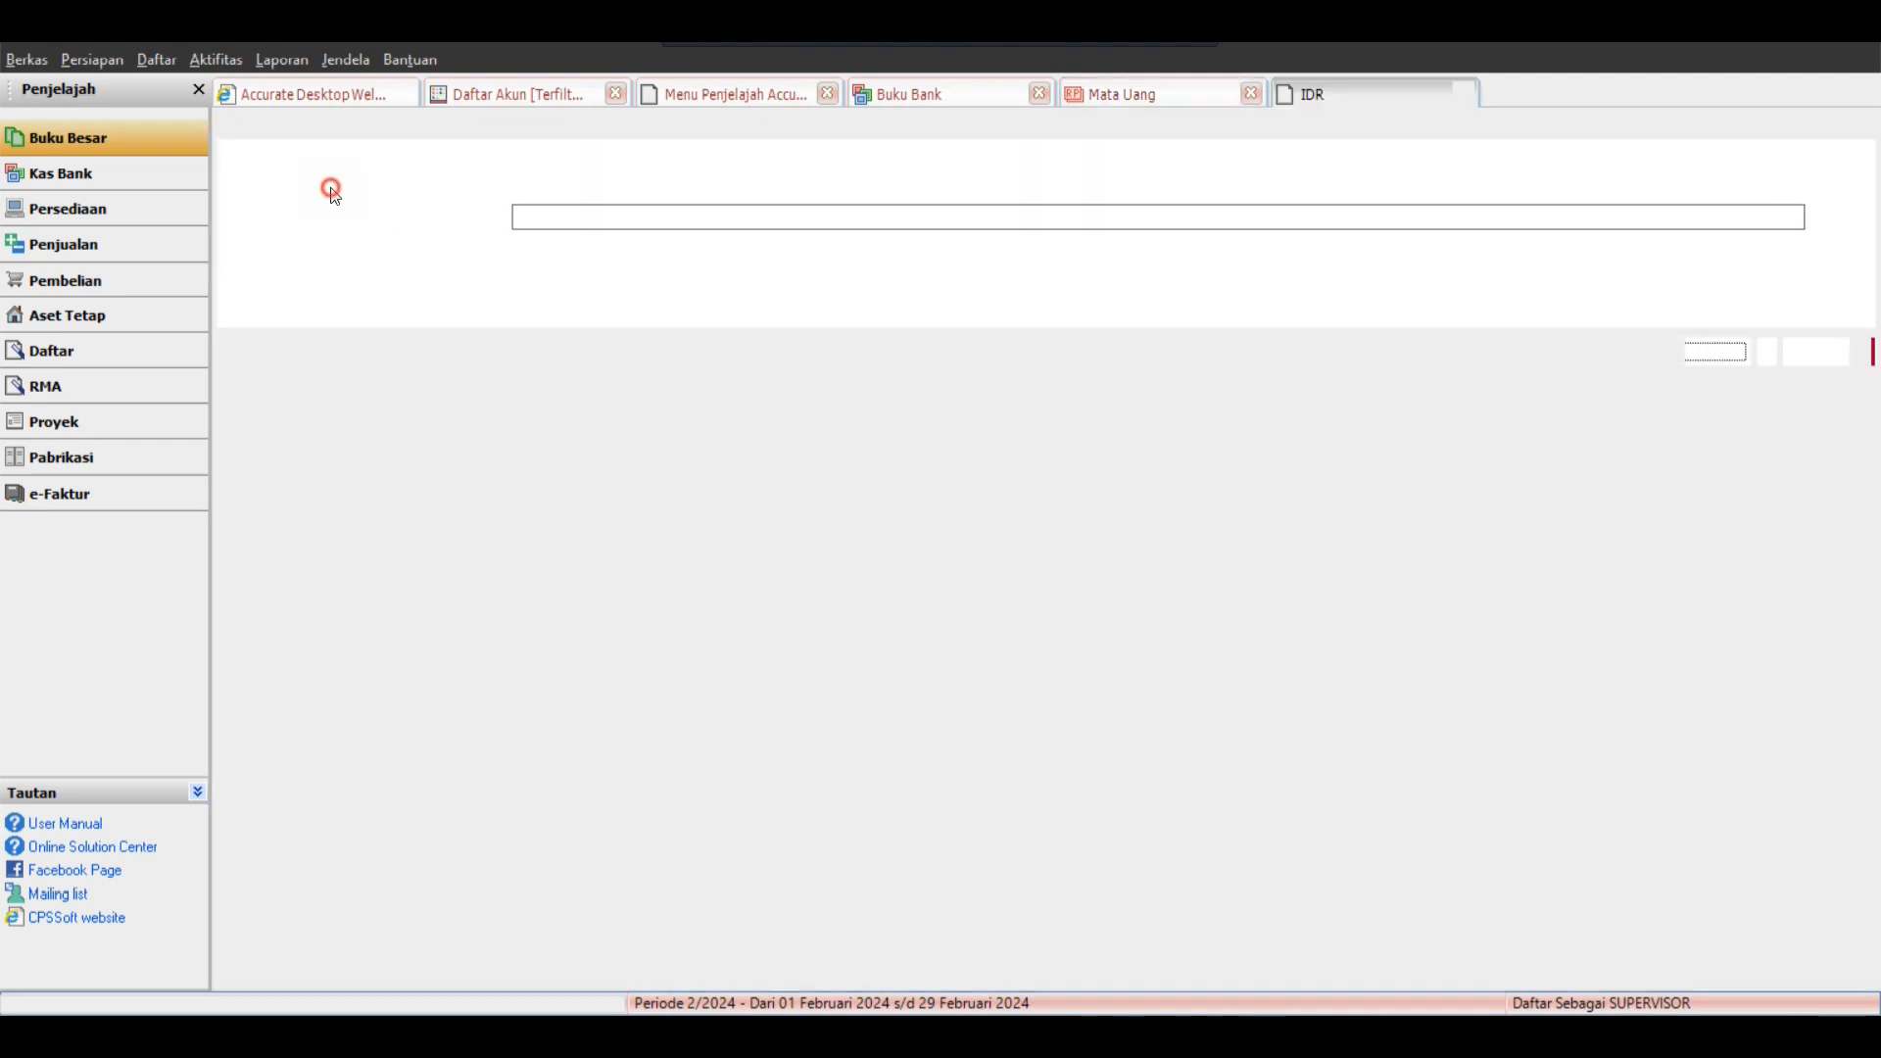
pyautogui.click(1730, 351)
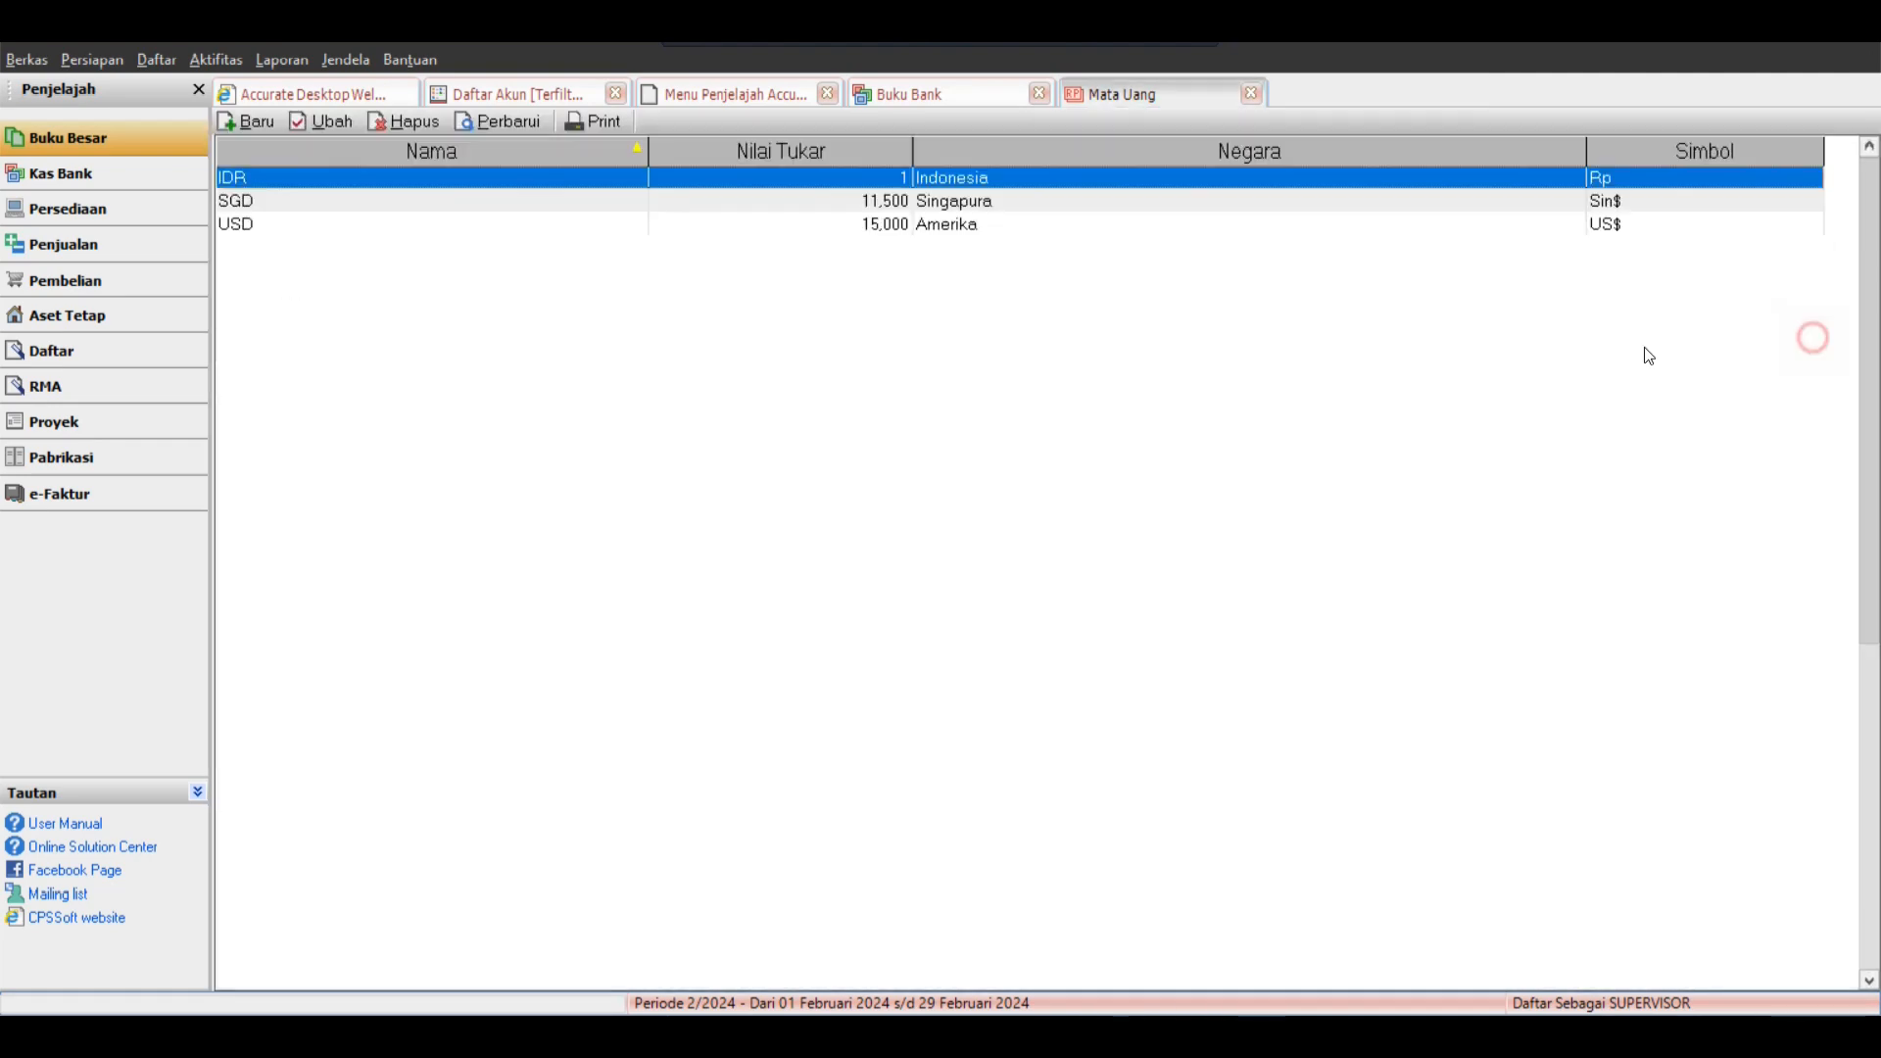
pyautogui.press('Escape')
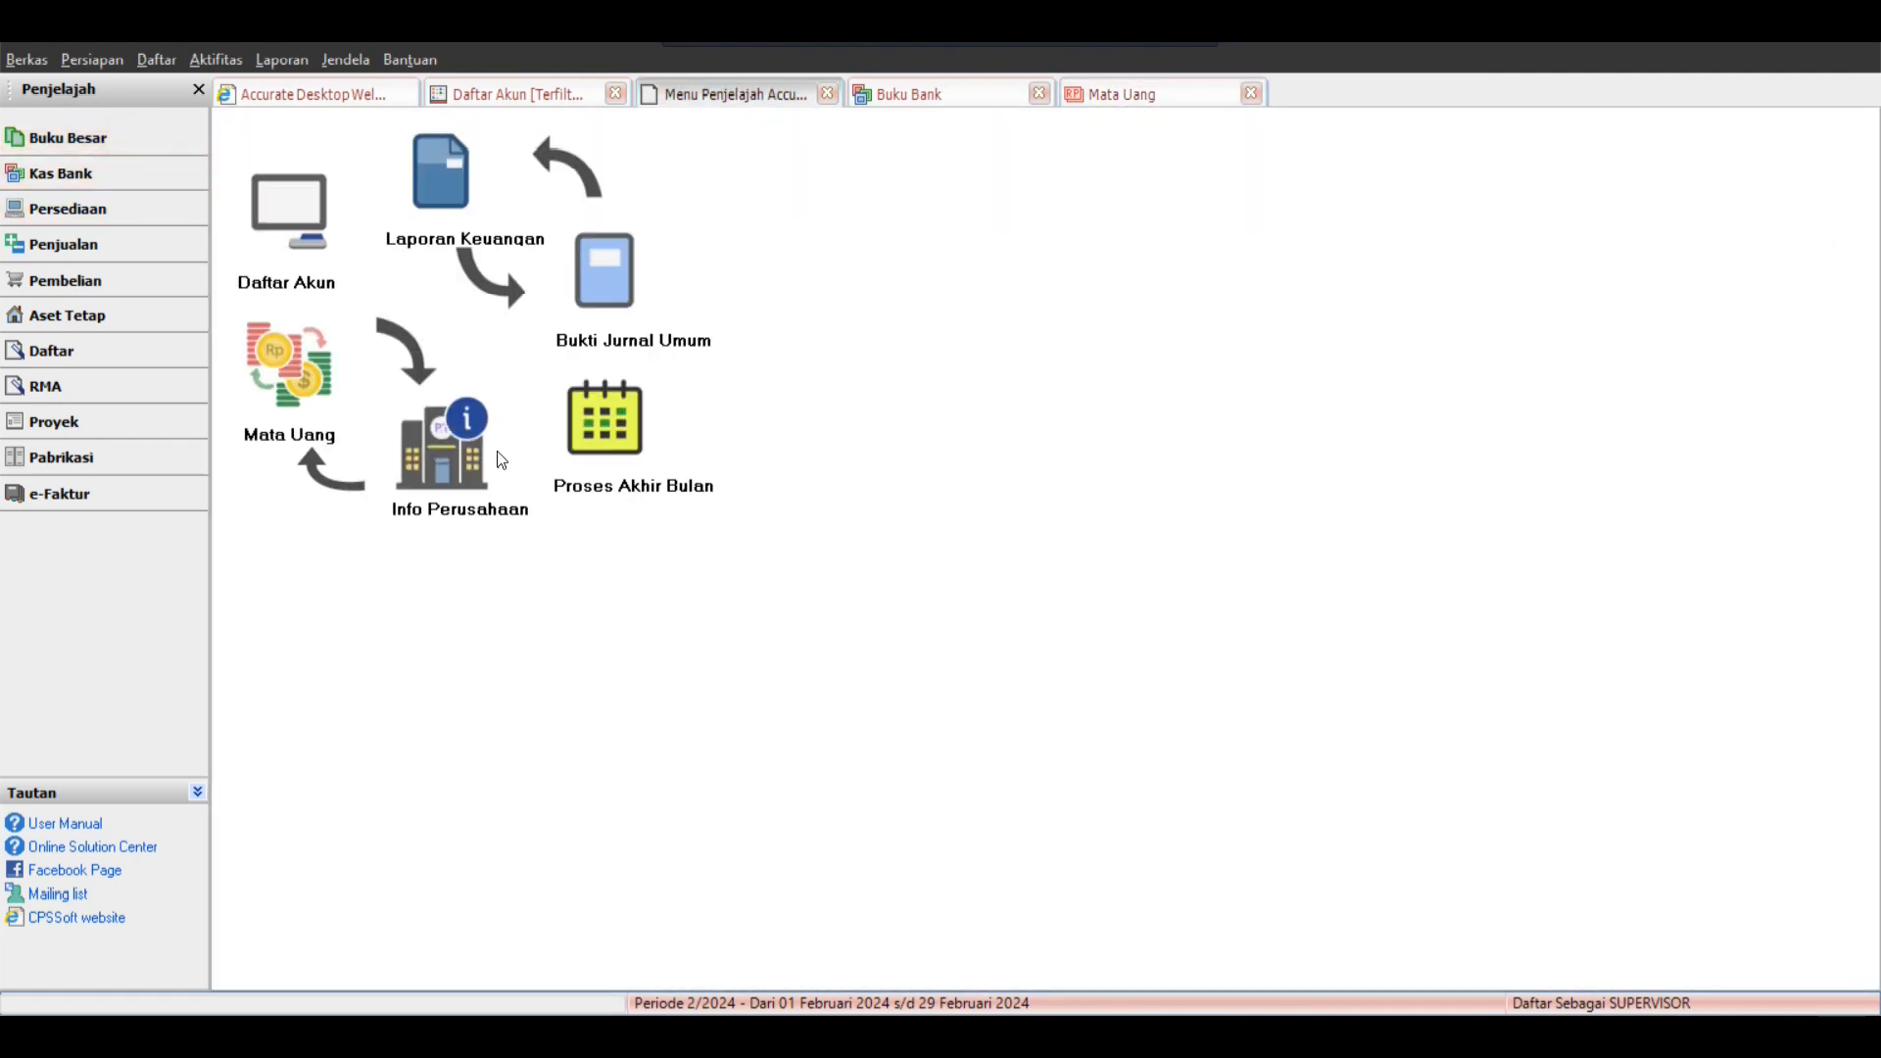
# Review the general, accounting period and tax settings in Info Perusahaan.
pyautogui.click(447, 479)
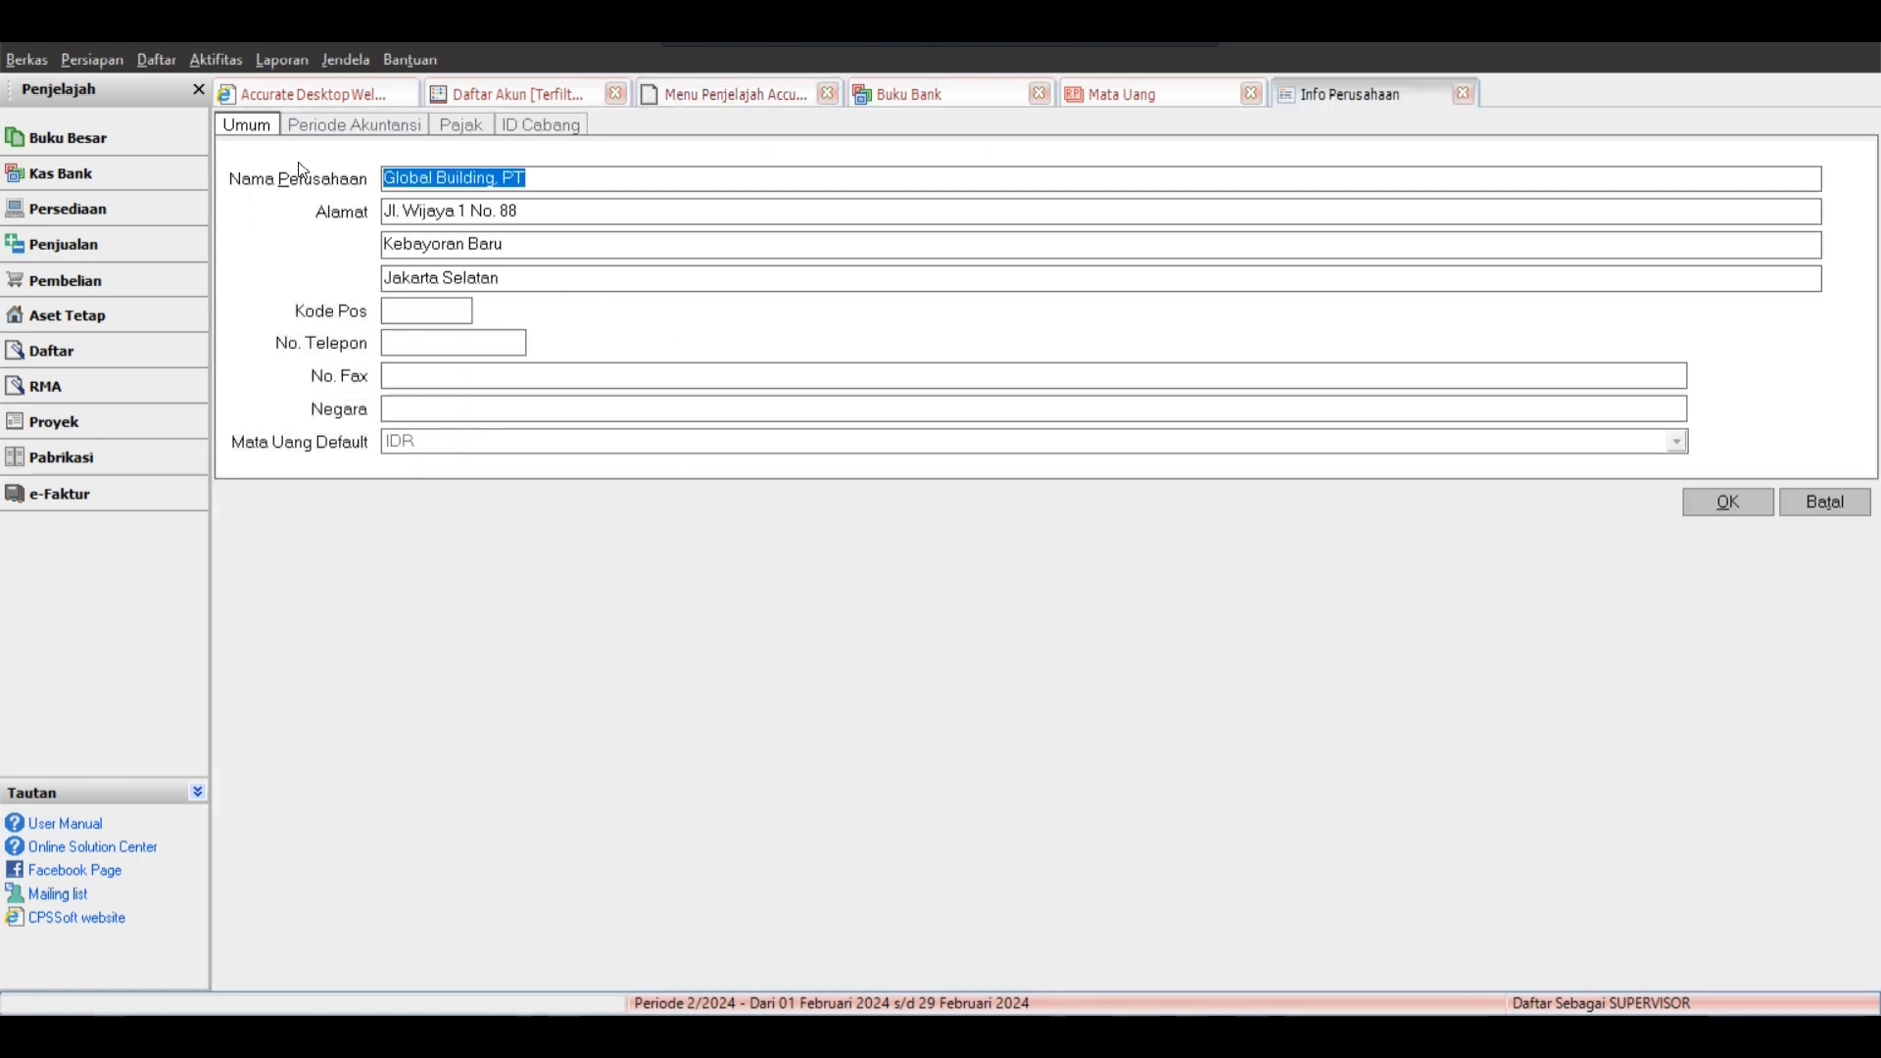
pyautogui.click(321, 129)
pyautogui.click(261, 126)
pyautogui.click(382, 124)
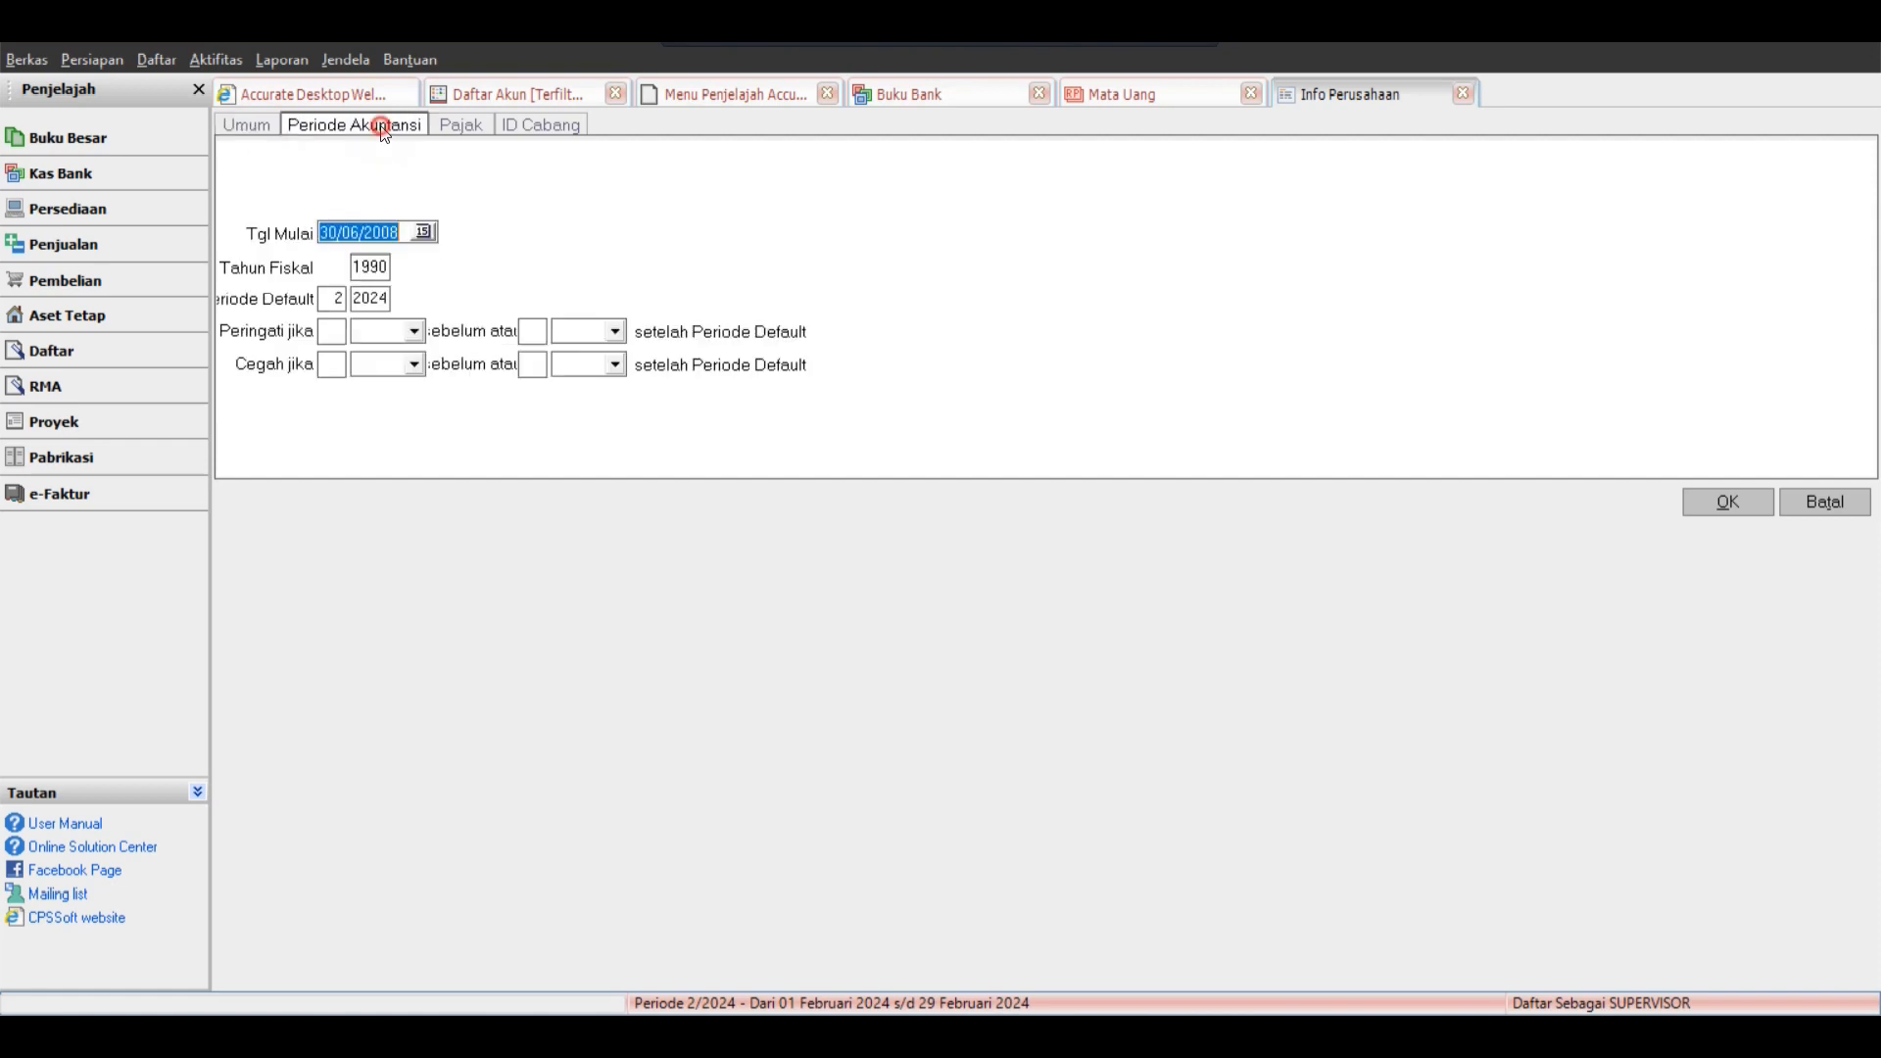
pyautogui.click(460, 124)
pyautogui.click(492, 124)
pyautogui.click(460, 125)
pyautogui.click(356, 124)
pyautogui.click(250, 126)
# Examine the branch ID and branch name listed under ID Cabang in the company information.
pyautogui.click(556, 126)
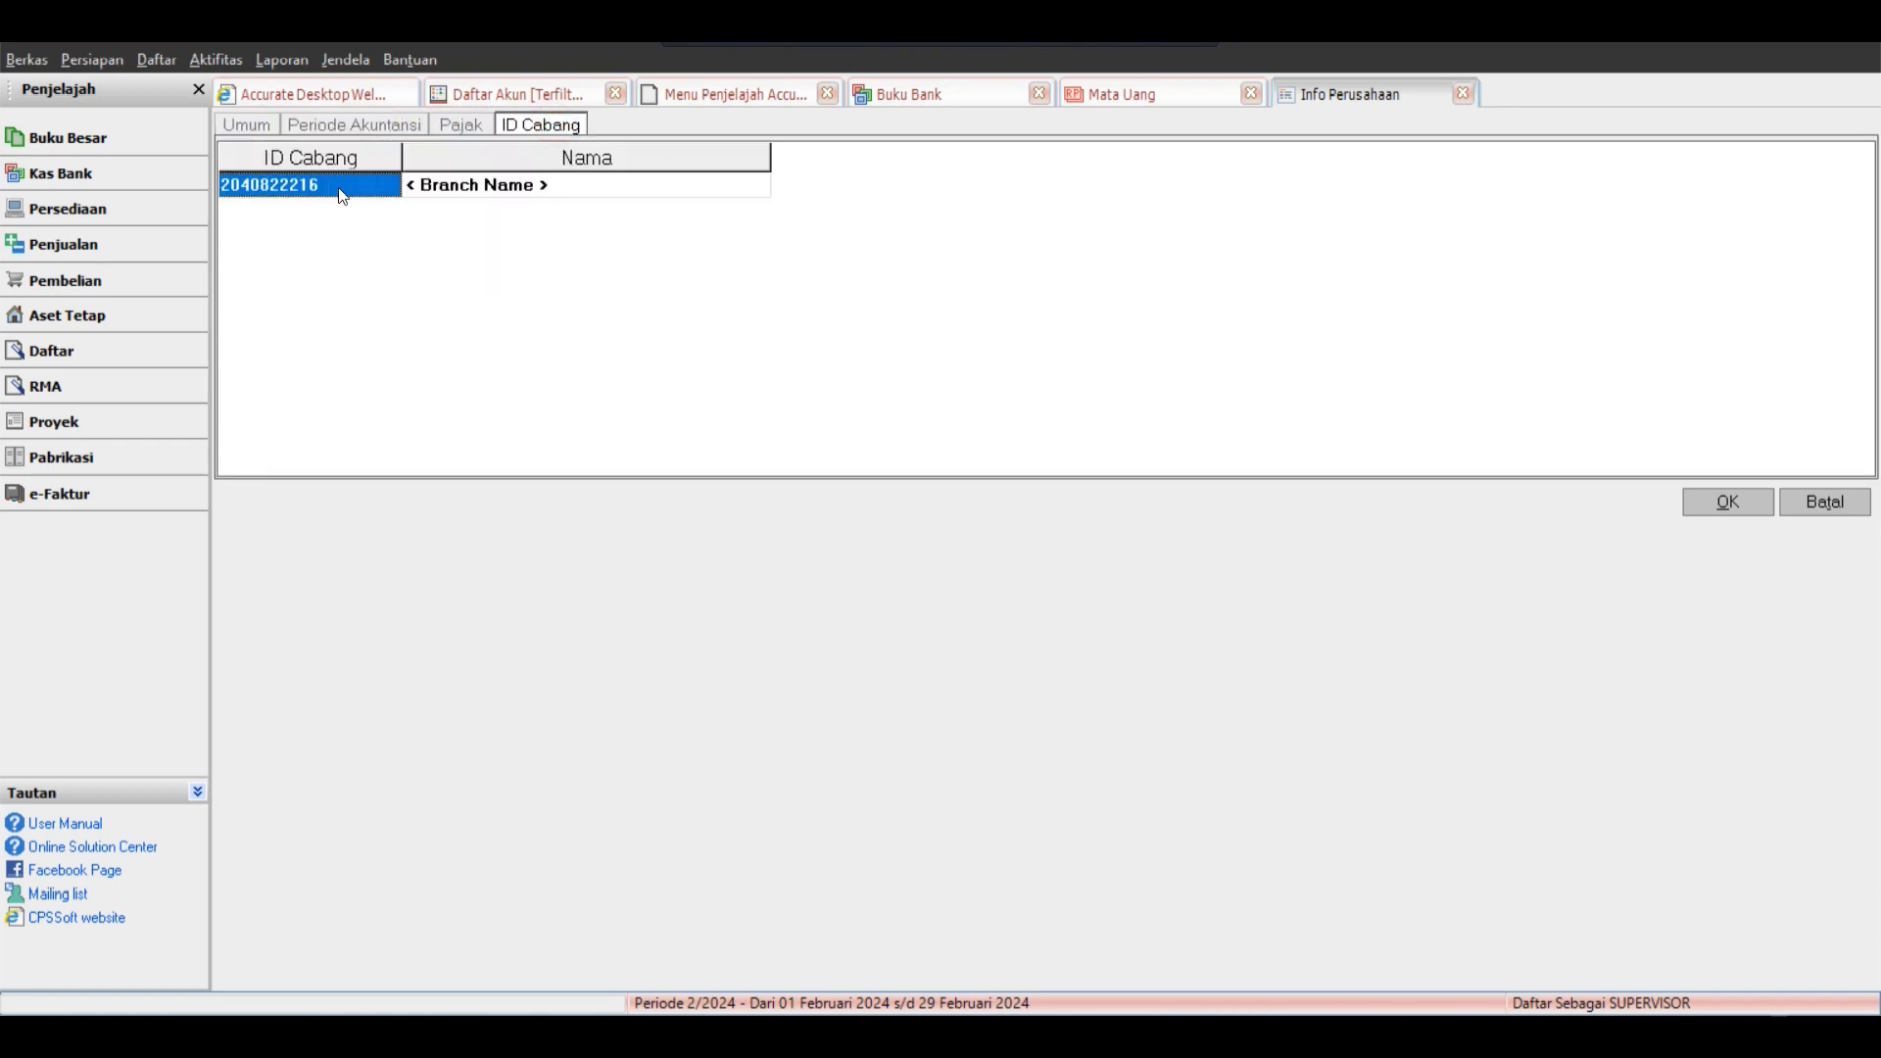
pyautogui.click(448, 193)
pyautogui.click(342, 202)
pyautogui.click(487, 200)
pyautogui.click(349, 201)
pyautogui.click(470, 186)
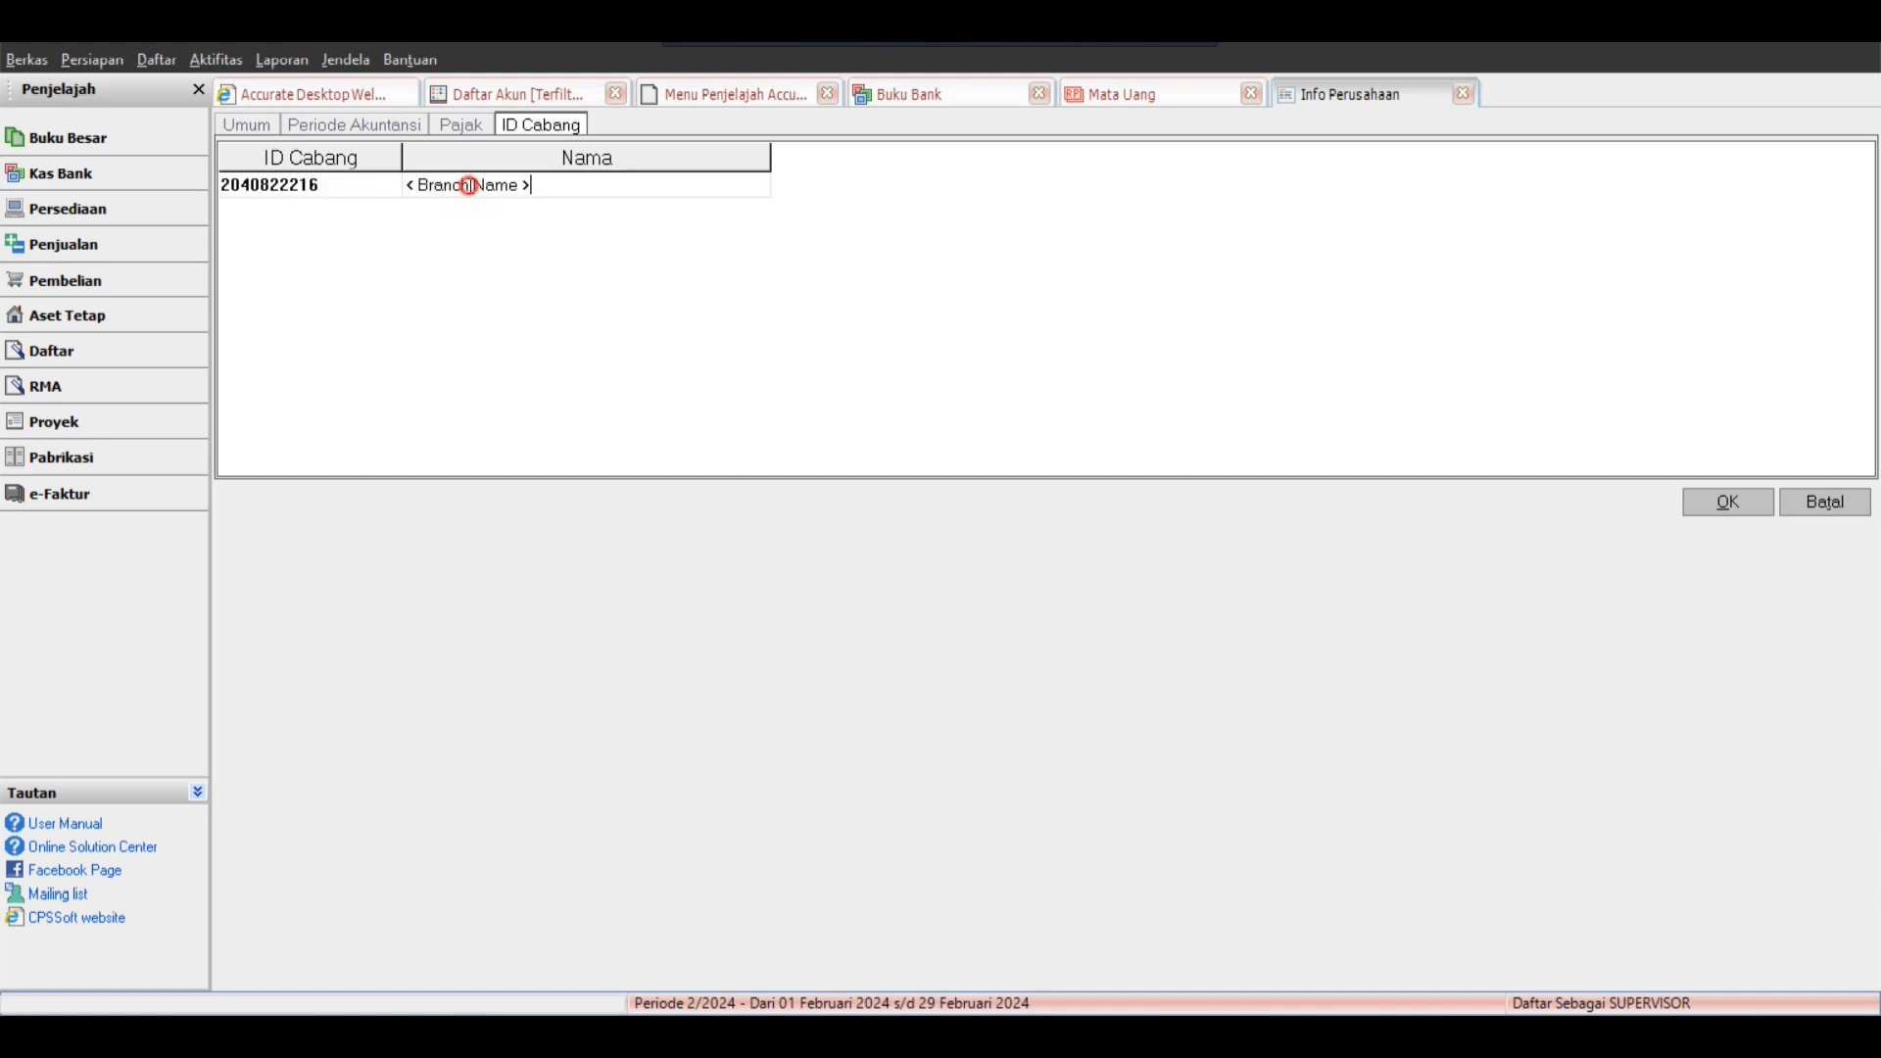
pyautogui.click(355, 199)
pyautogui.click(463, 194)
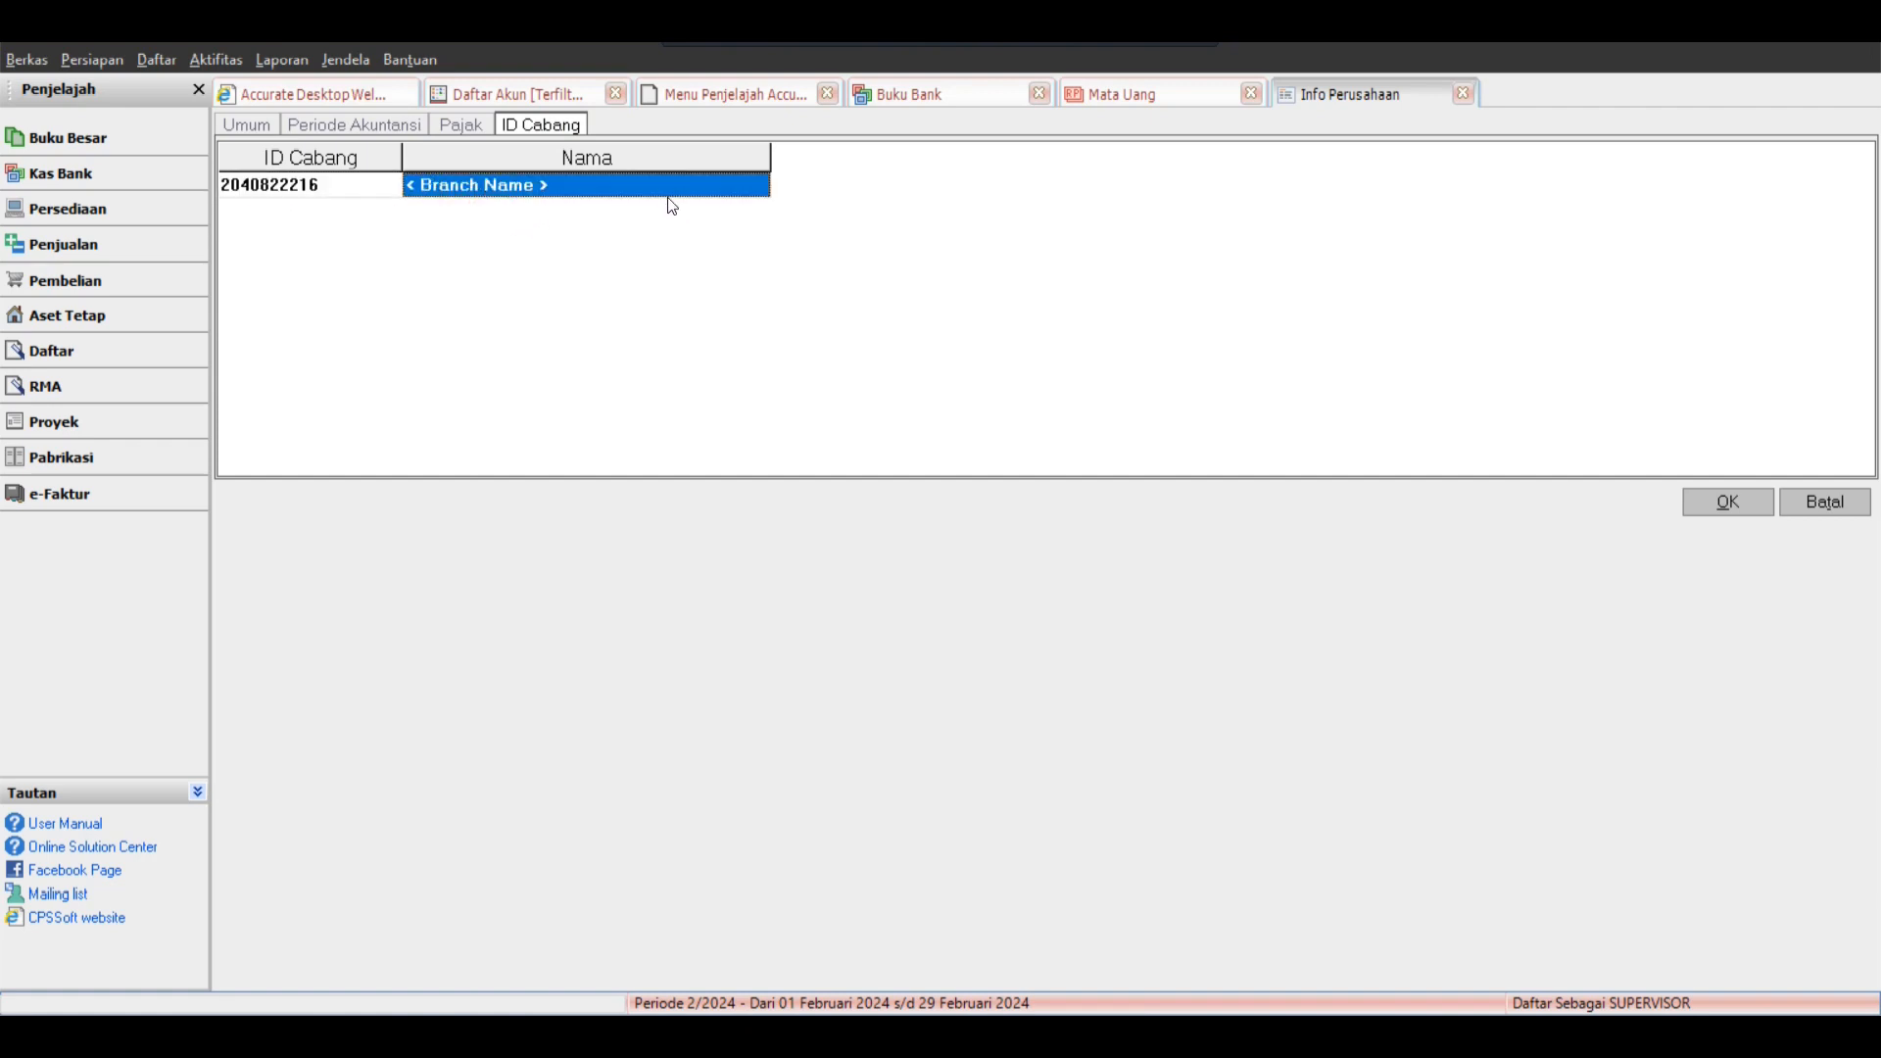
pyautogui.click(304, 200)
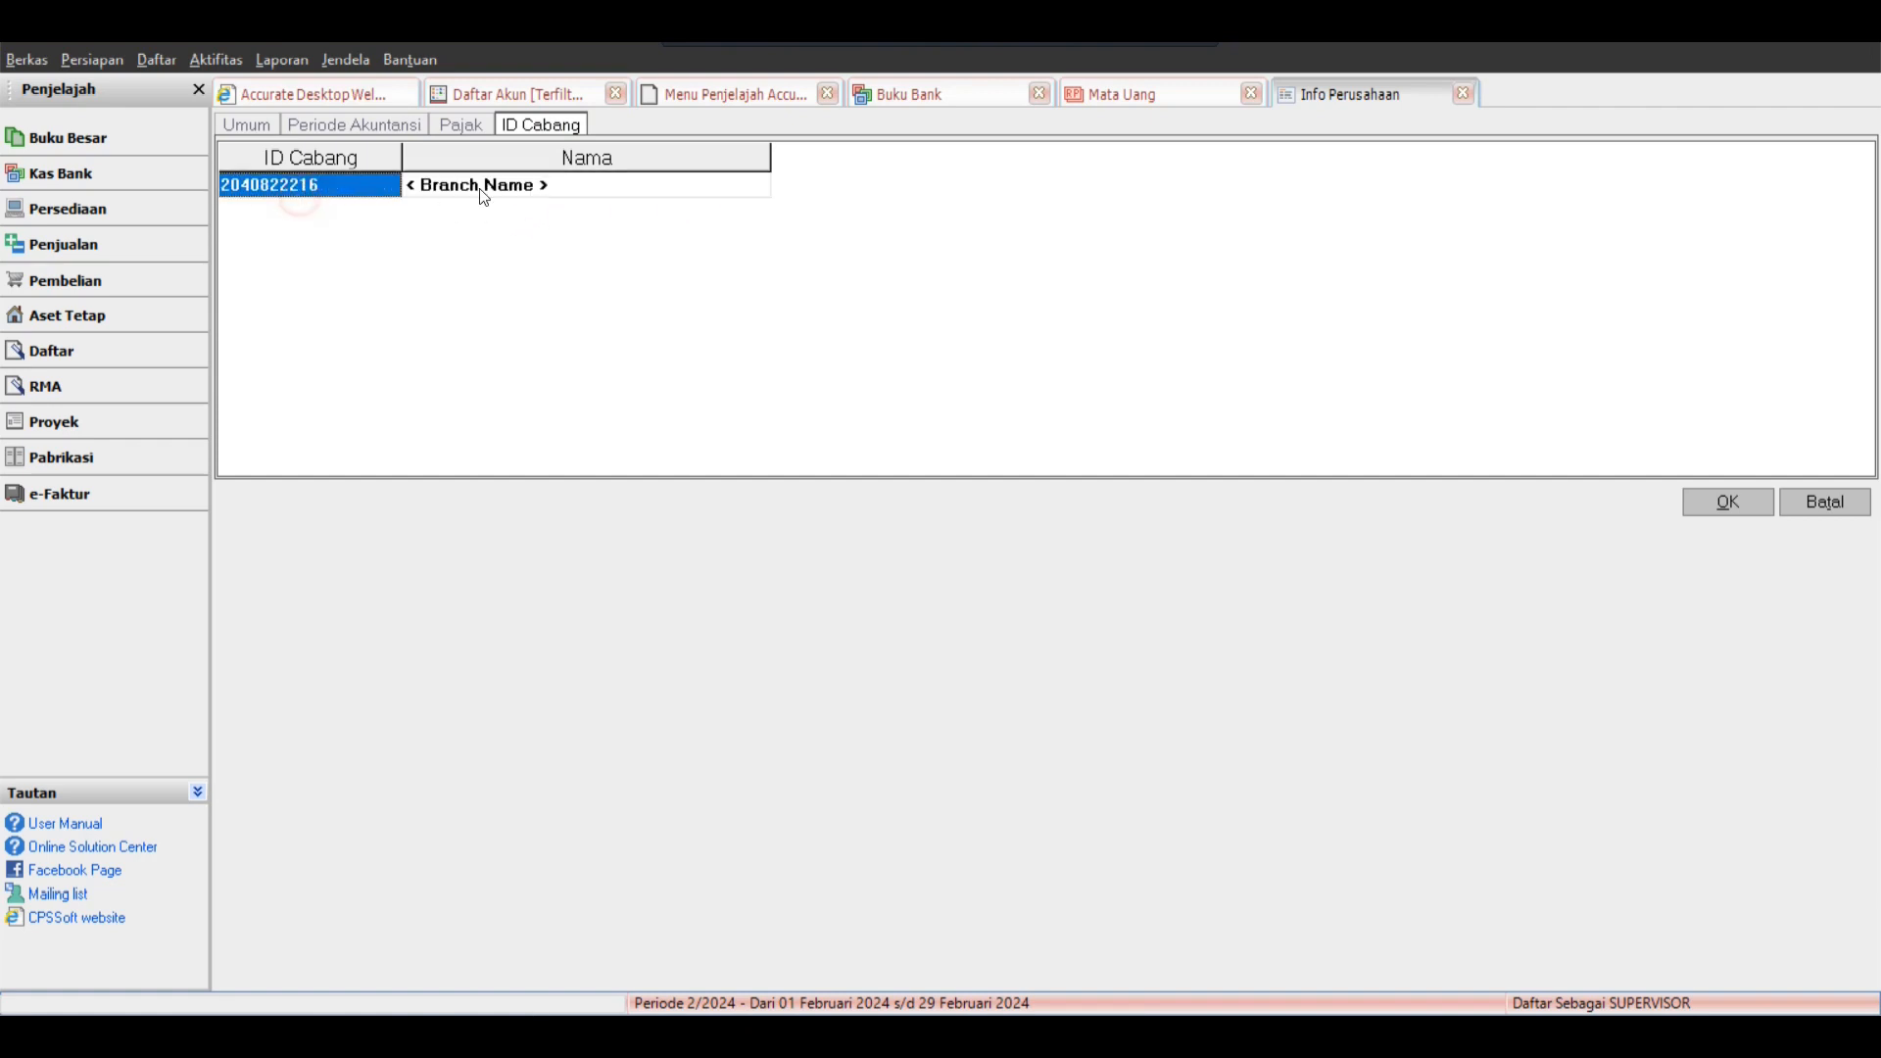
# Check the branch ID and name entries under ID Cabang and leave the company information without saving.
pyautogui.click(485, 199)
pyautogui.click(336, 201)
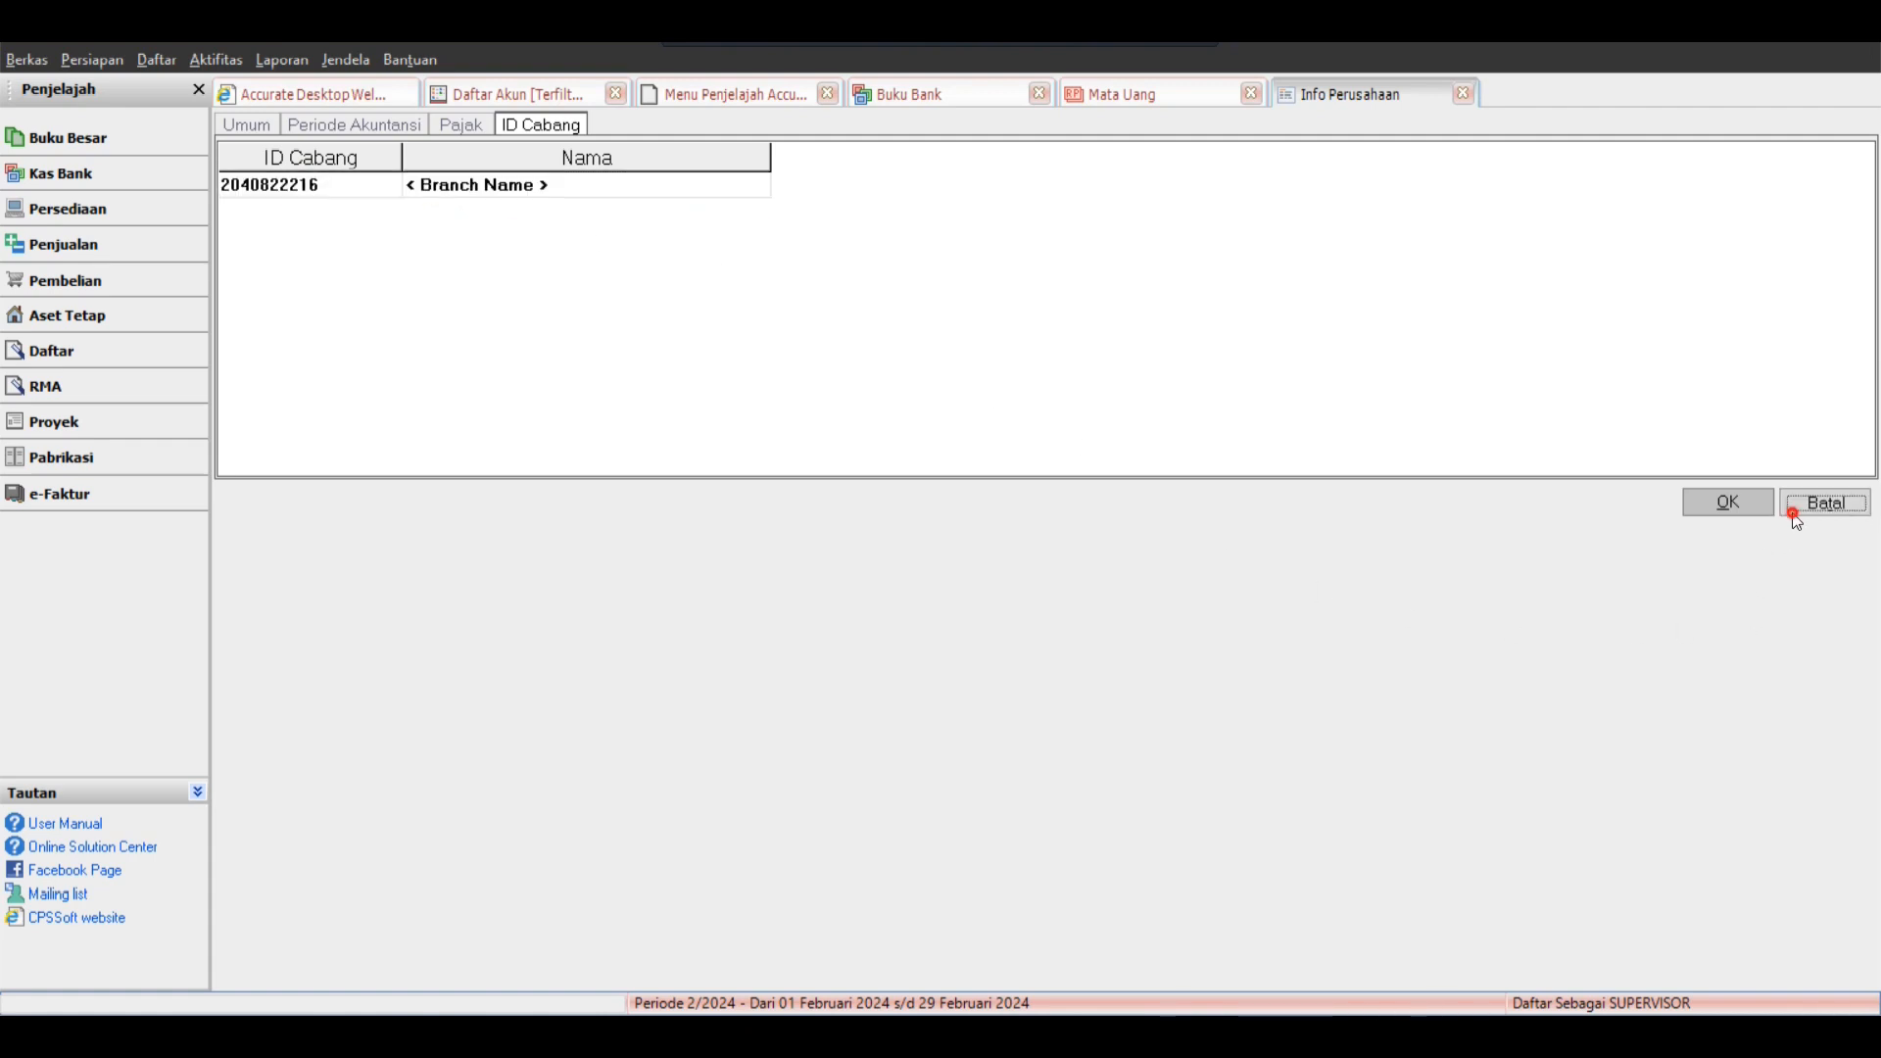
pyautogui.click(1793, 504)
# View the period, exchange rates and production cost allocation in Proses Akhir Bulan, closing it without processing.
pyautogui.click(584, 432)
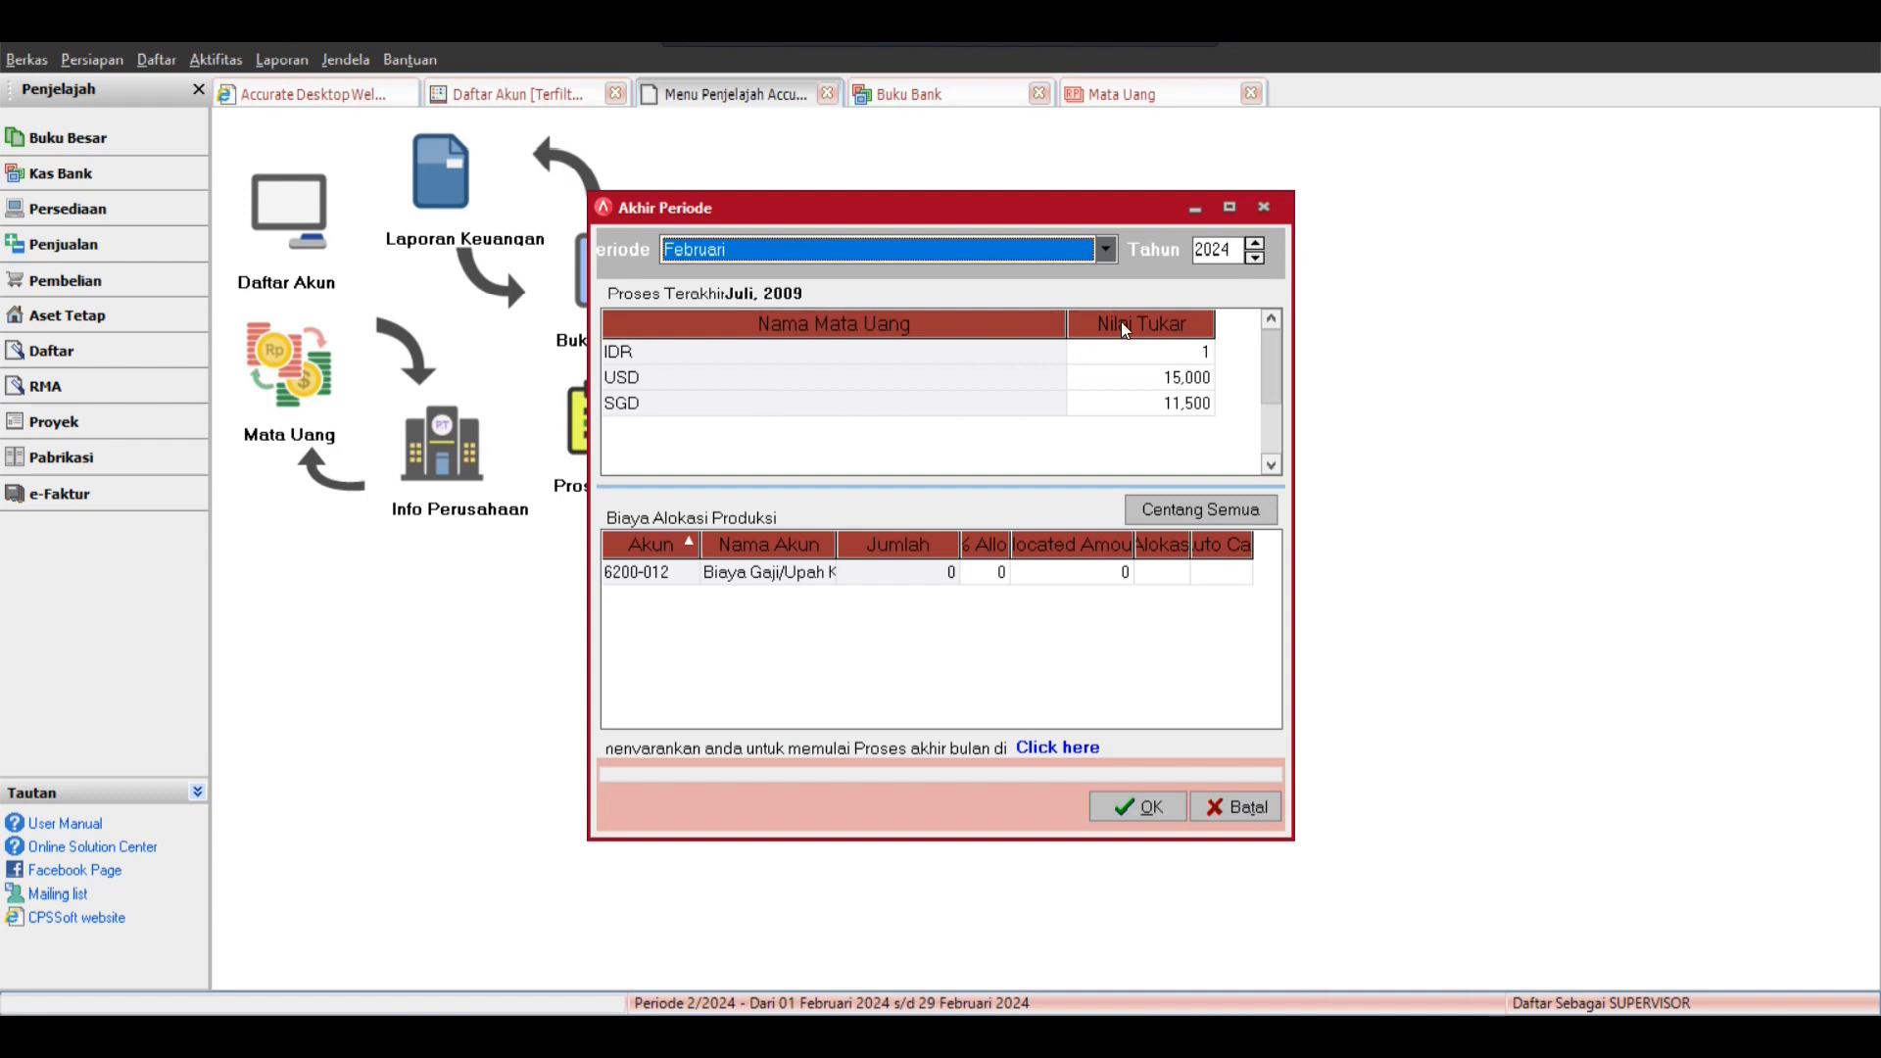
pyautogui.click(1264, 208)
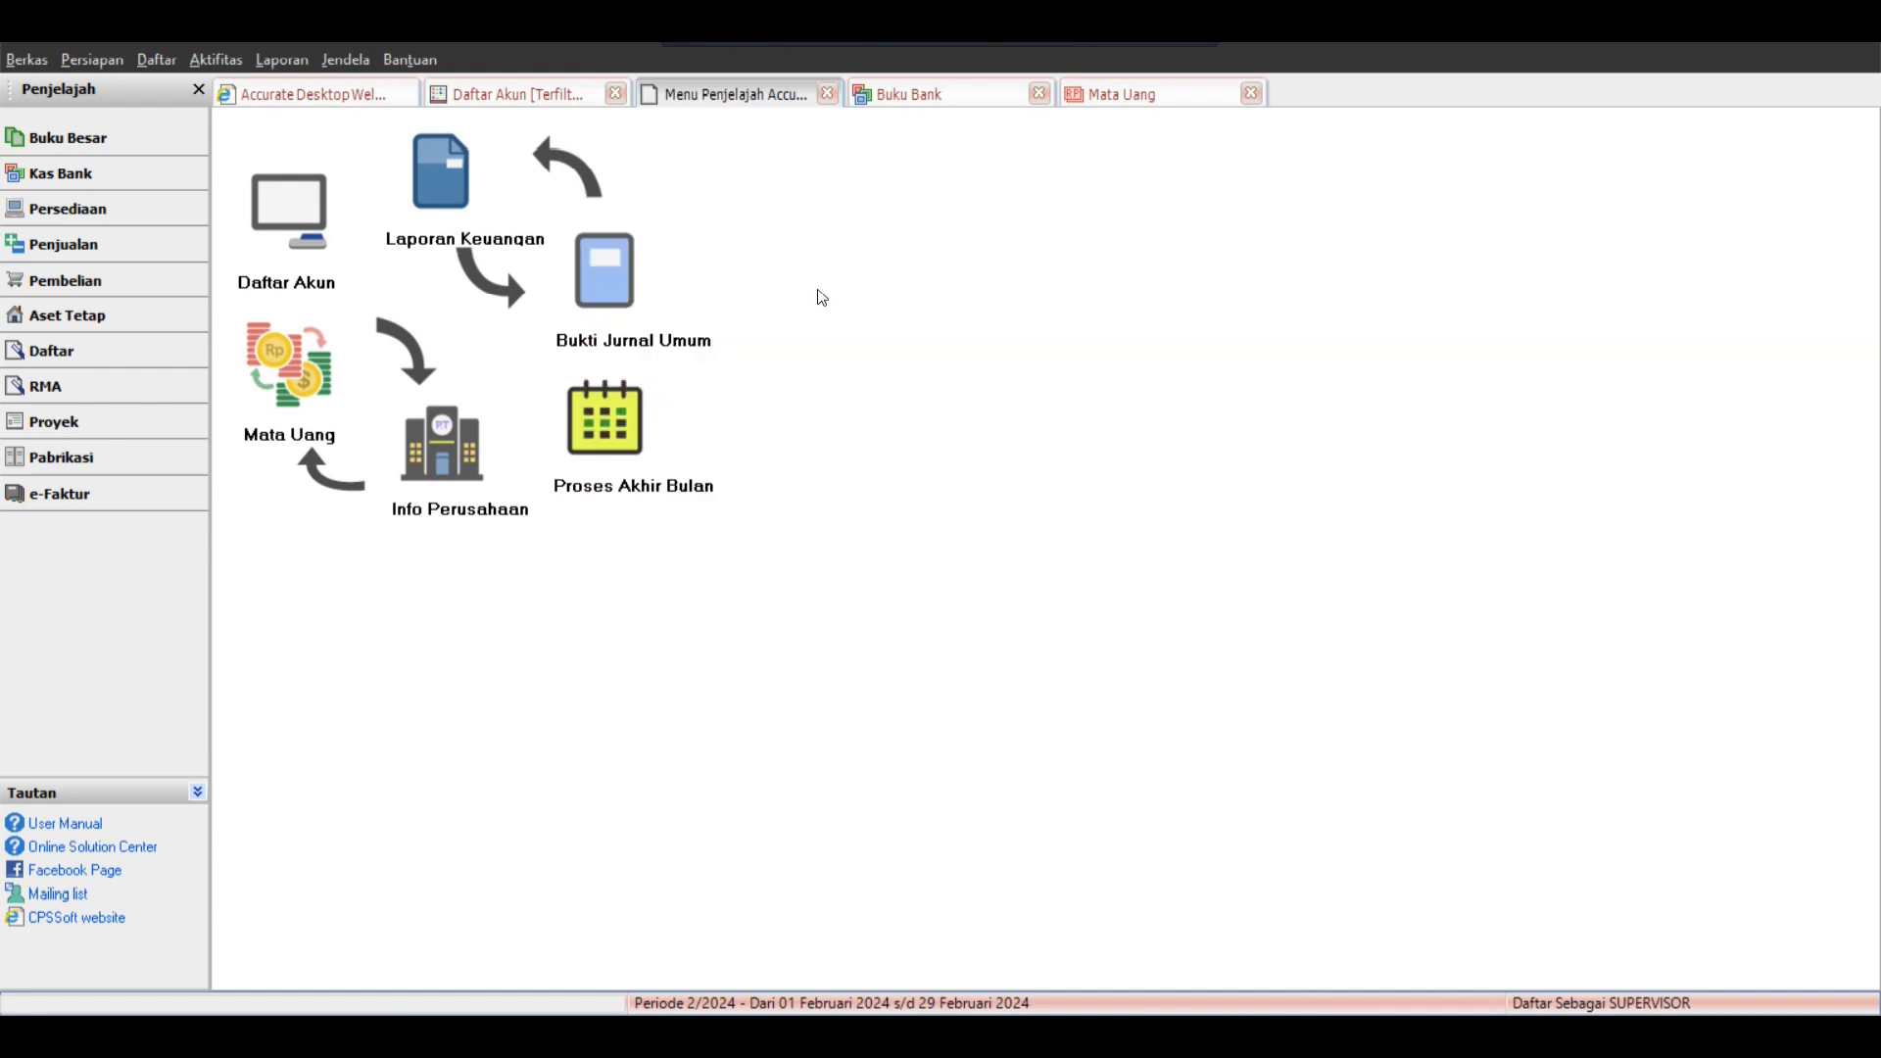
# View the fixed asset list, Daftar Aktiva Tetap, in the Aset Tetap module.
pyautogui.click(86, 319)
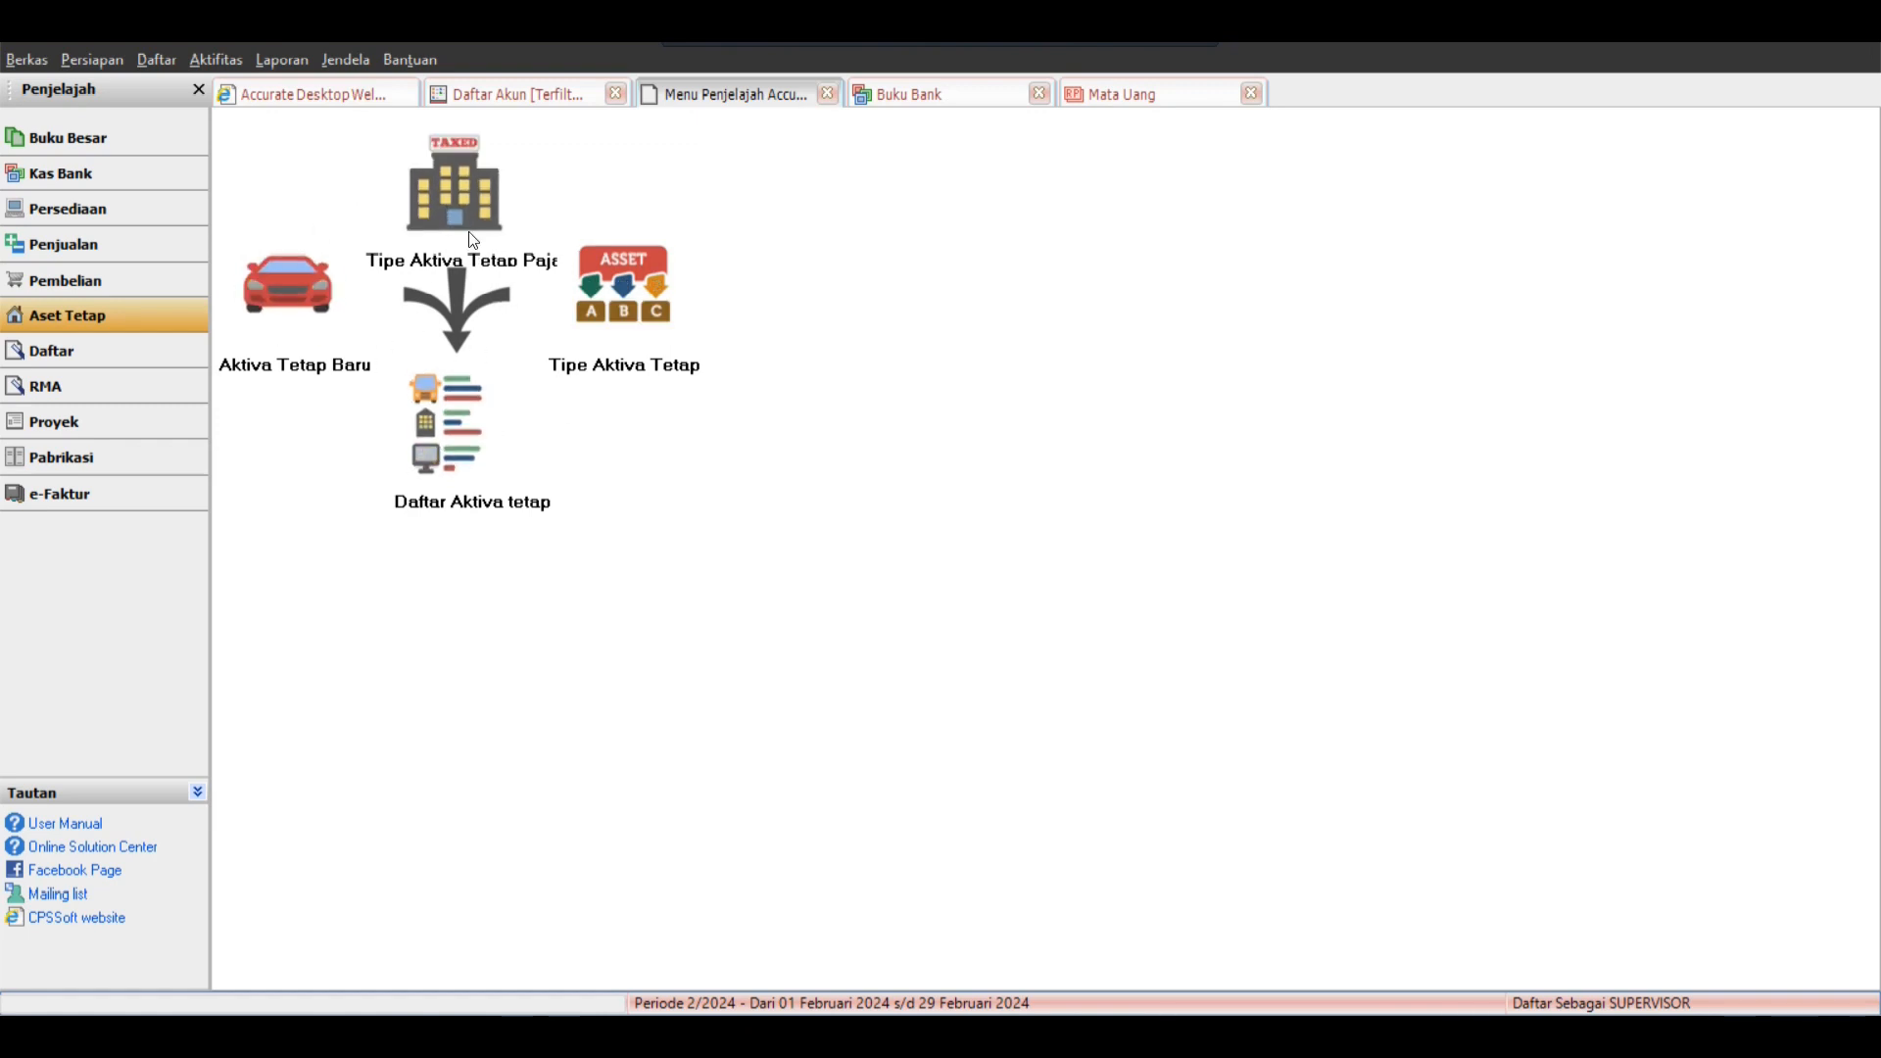
pyautogui.click(478, 434)
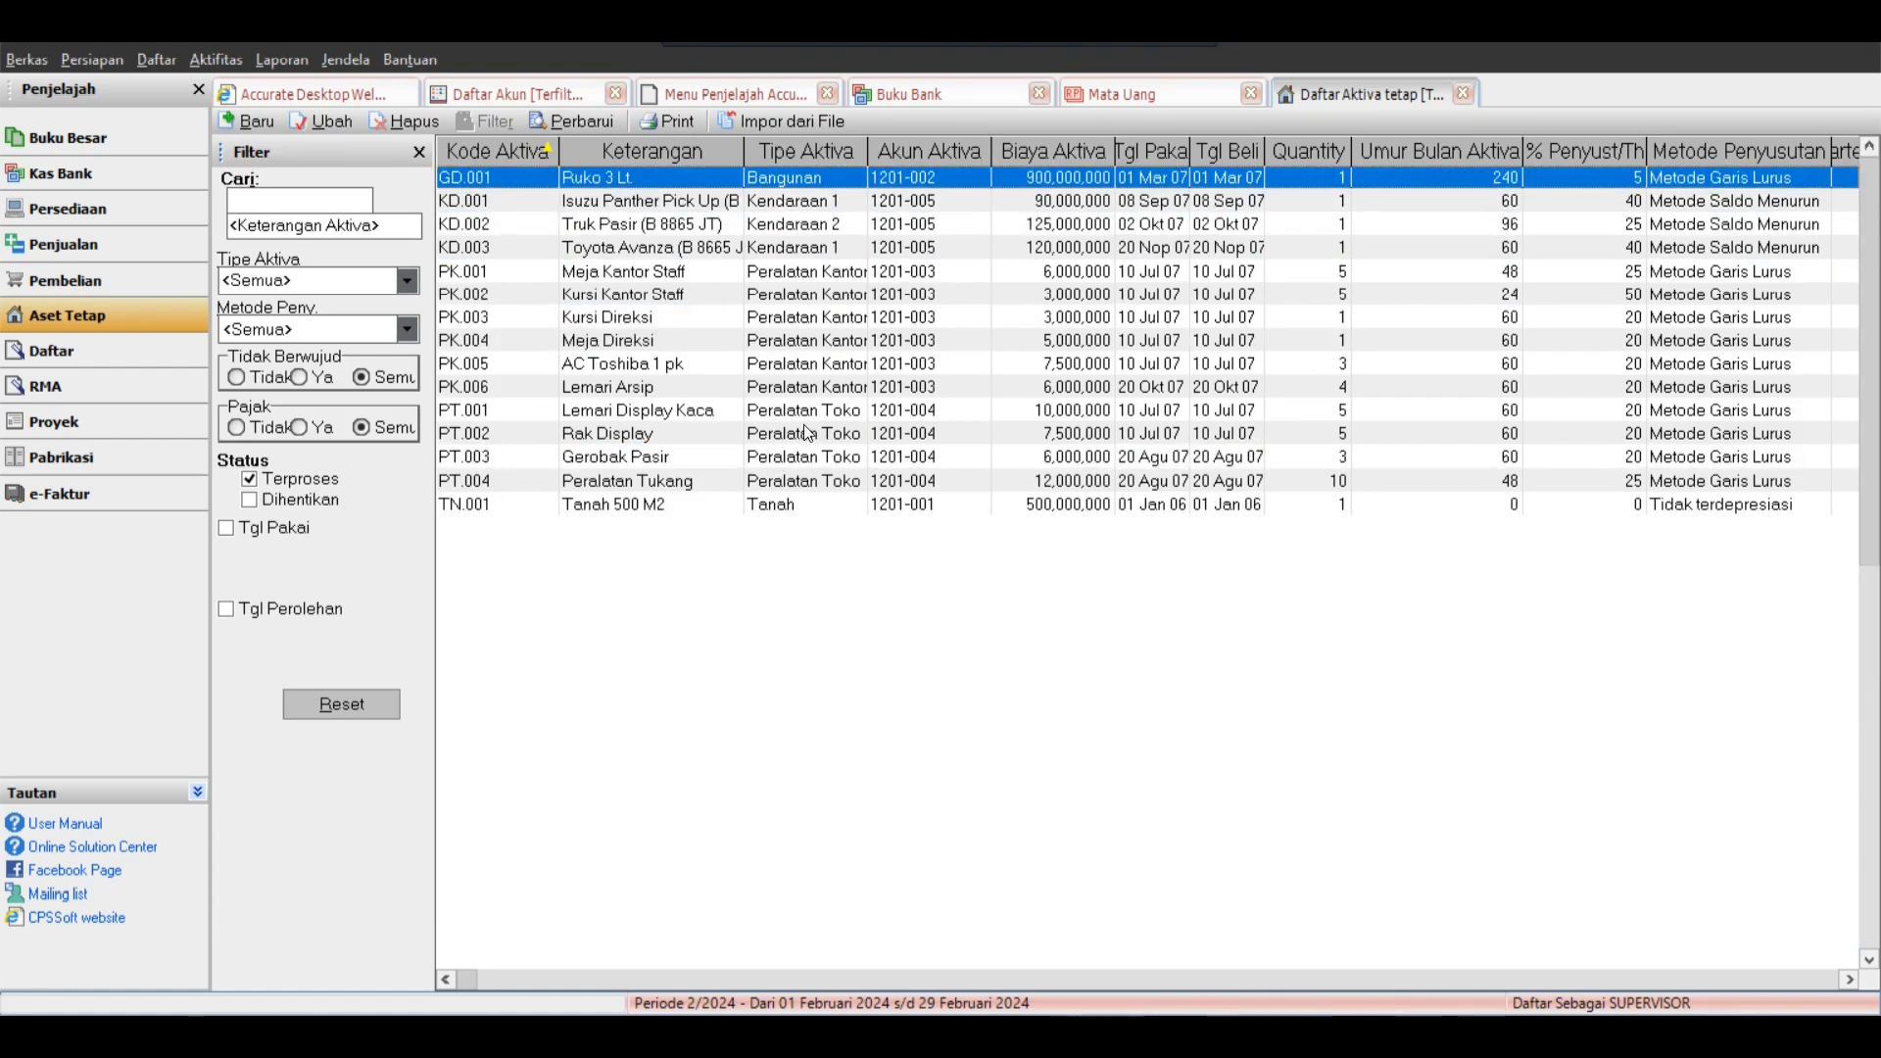
# Examine a blank Bukti Jurnal Umum form in Buku Besar and close it without recording a journal.
pyautogui.click(113, 140)
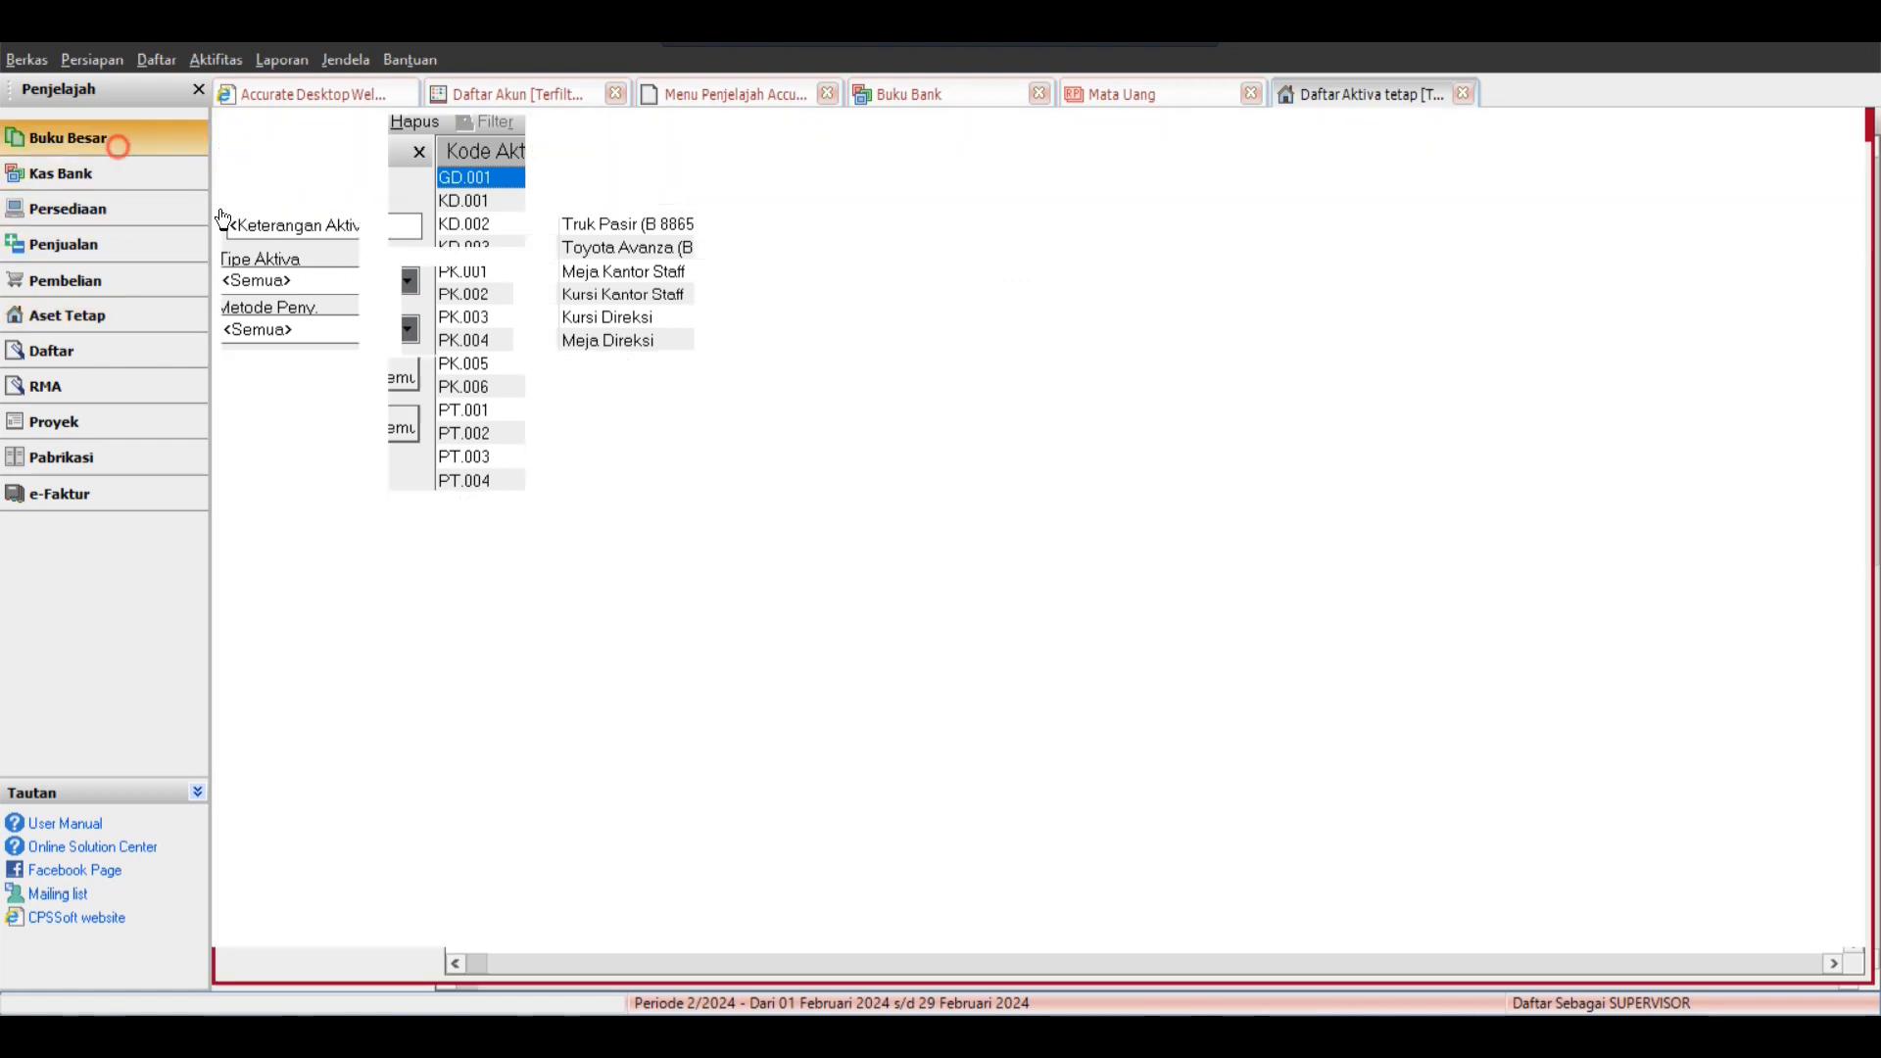
pyautogui.click(592, 309)
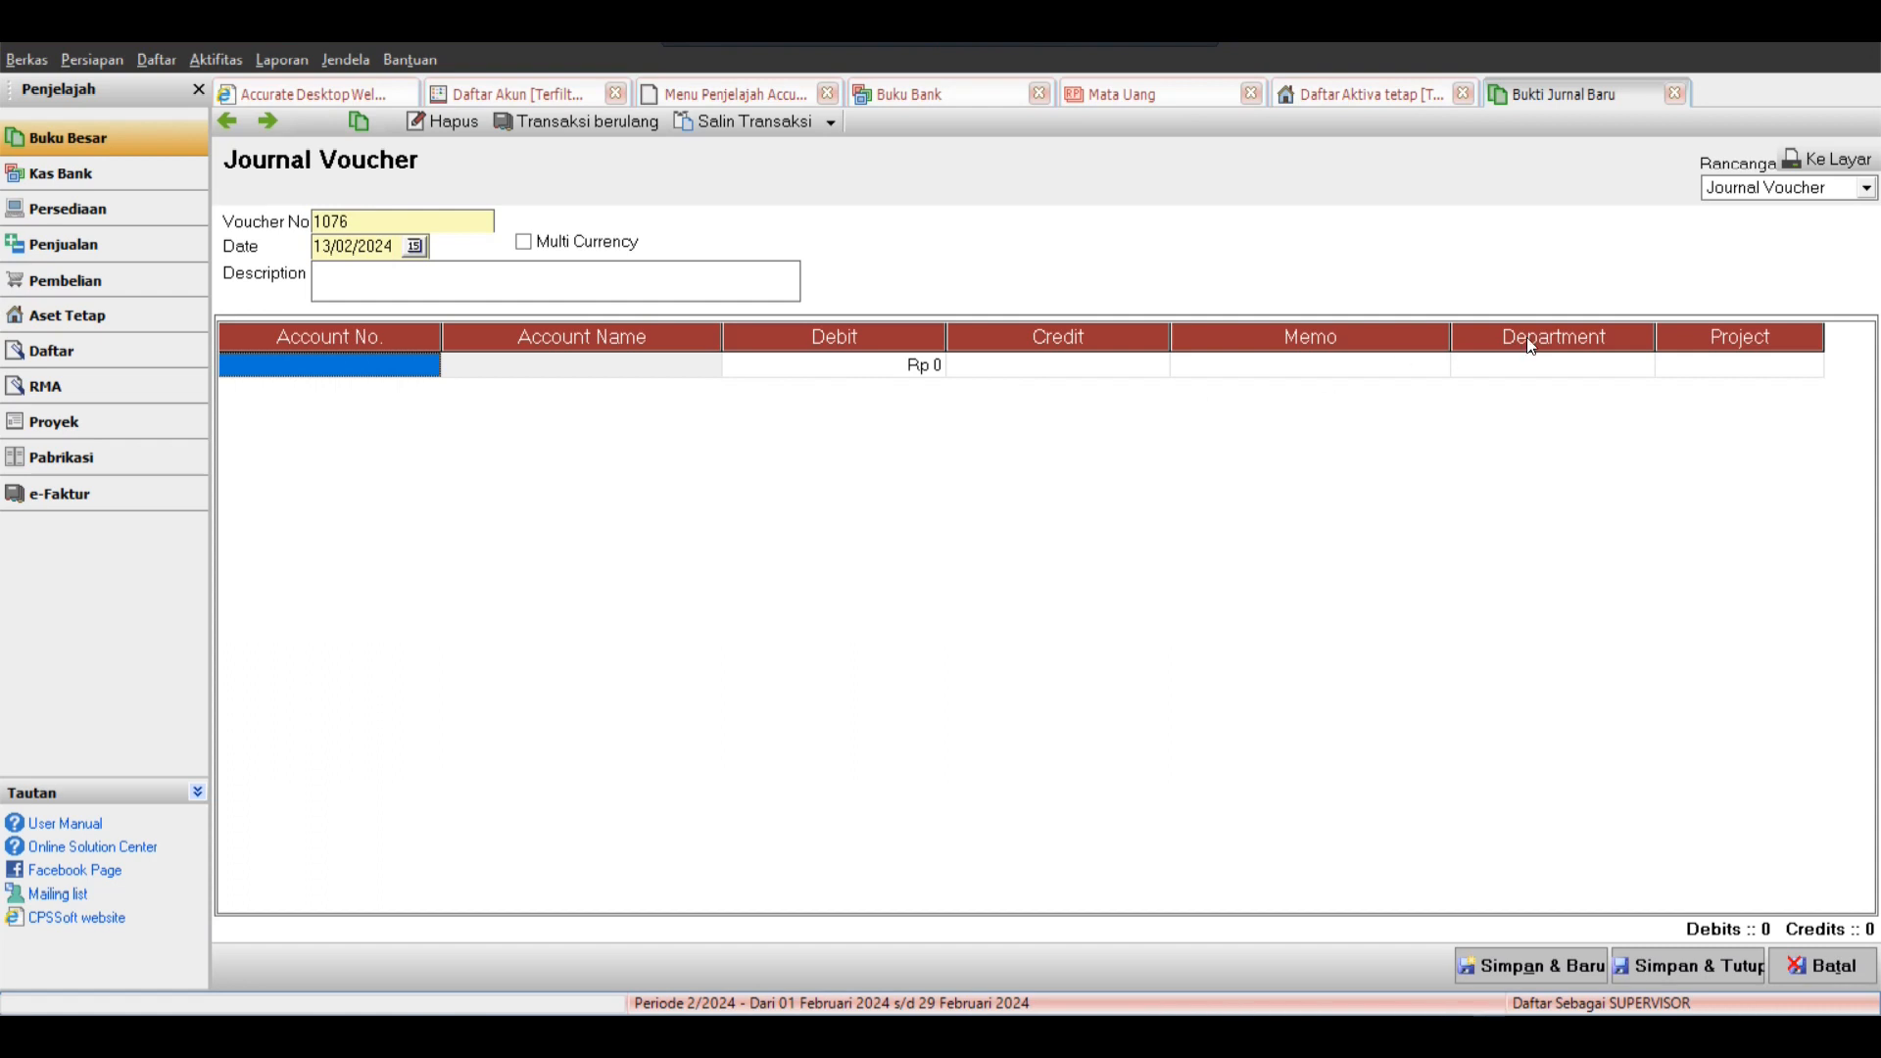
pyautogui.click(1676, 93)
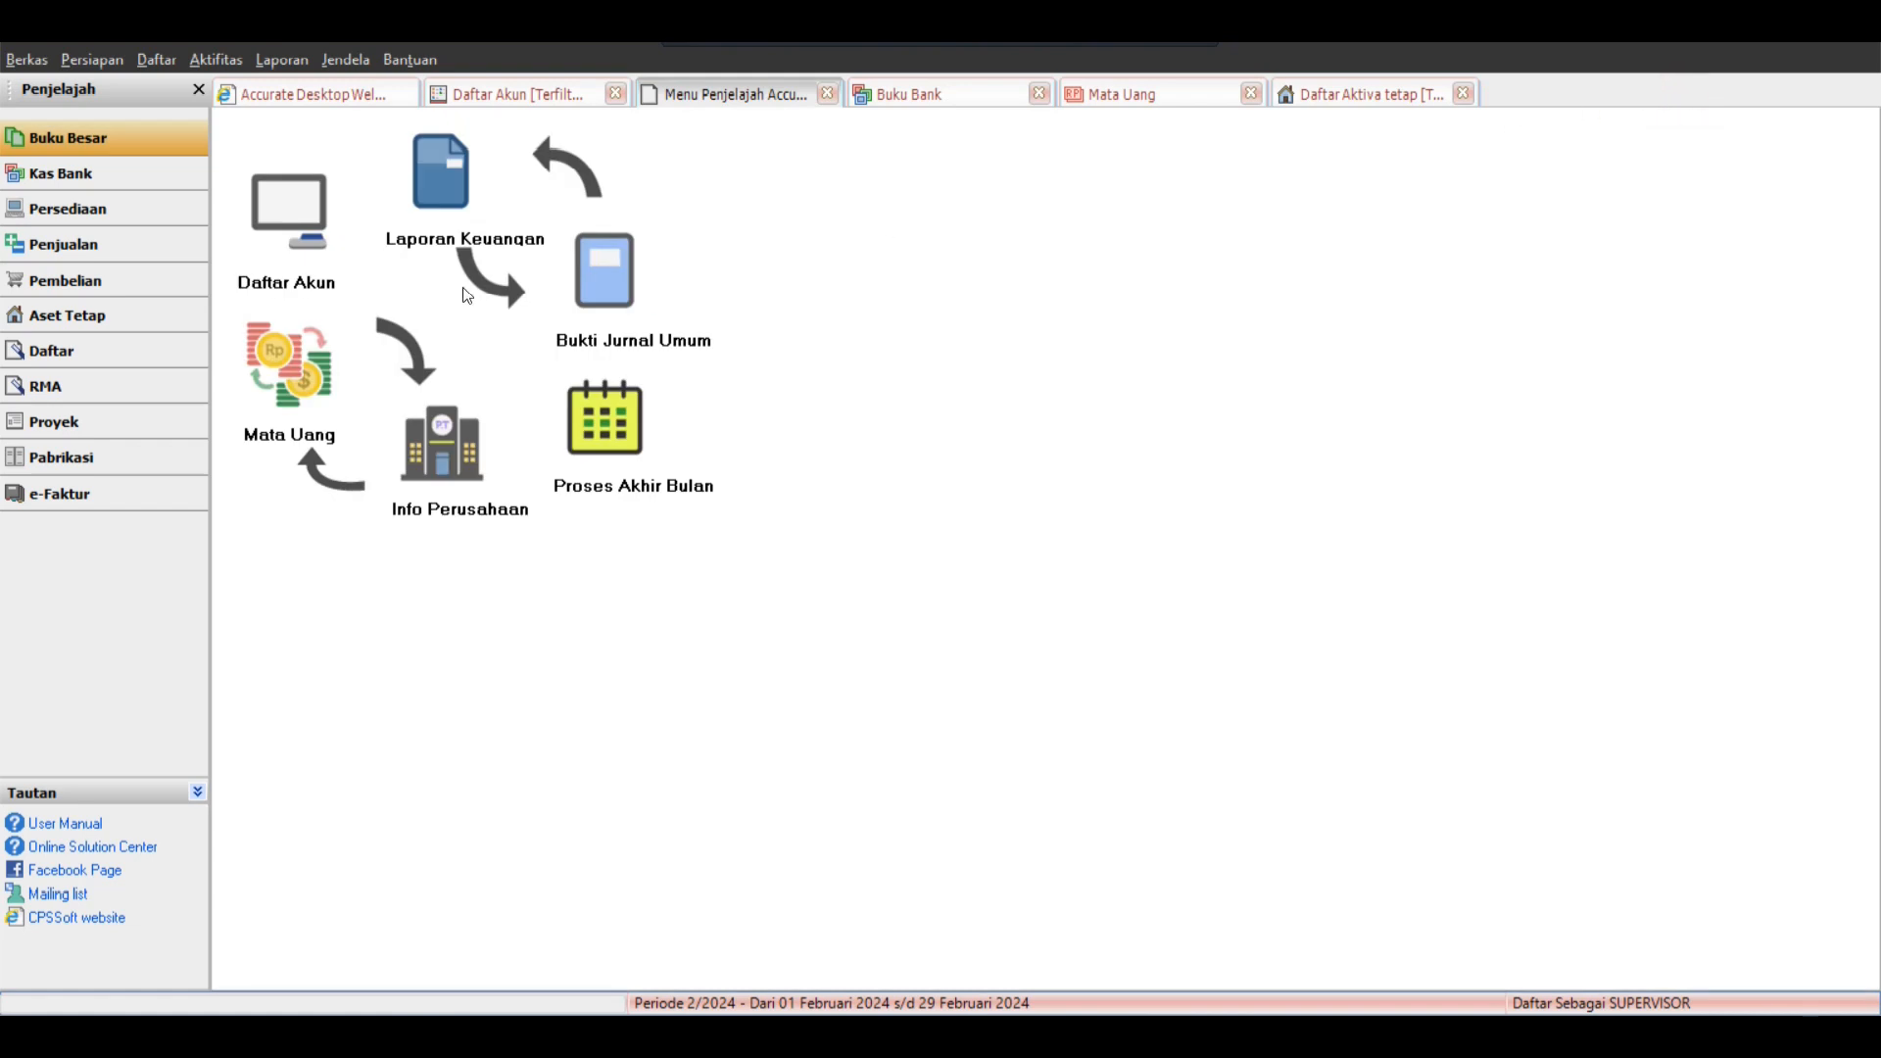
# Reopen Proses Akhir Bulan and set its period to Februari 2023.
pyautogui.click(598, 437)
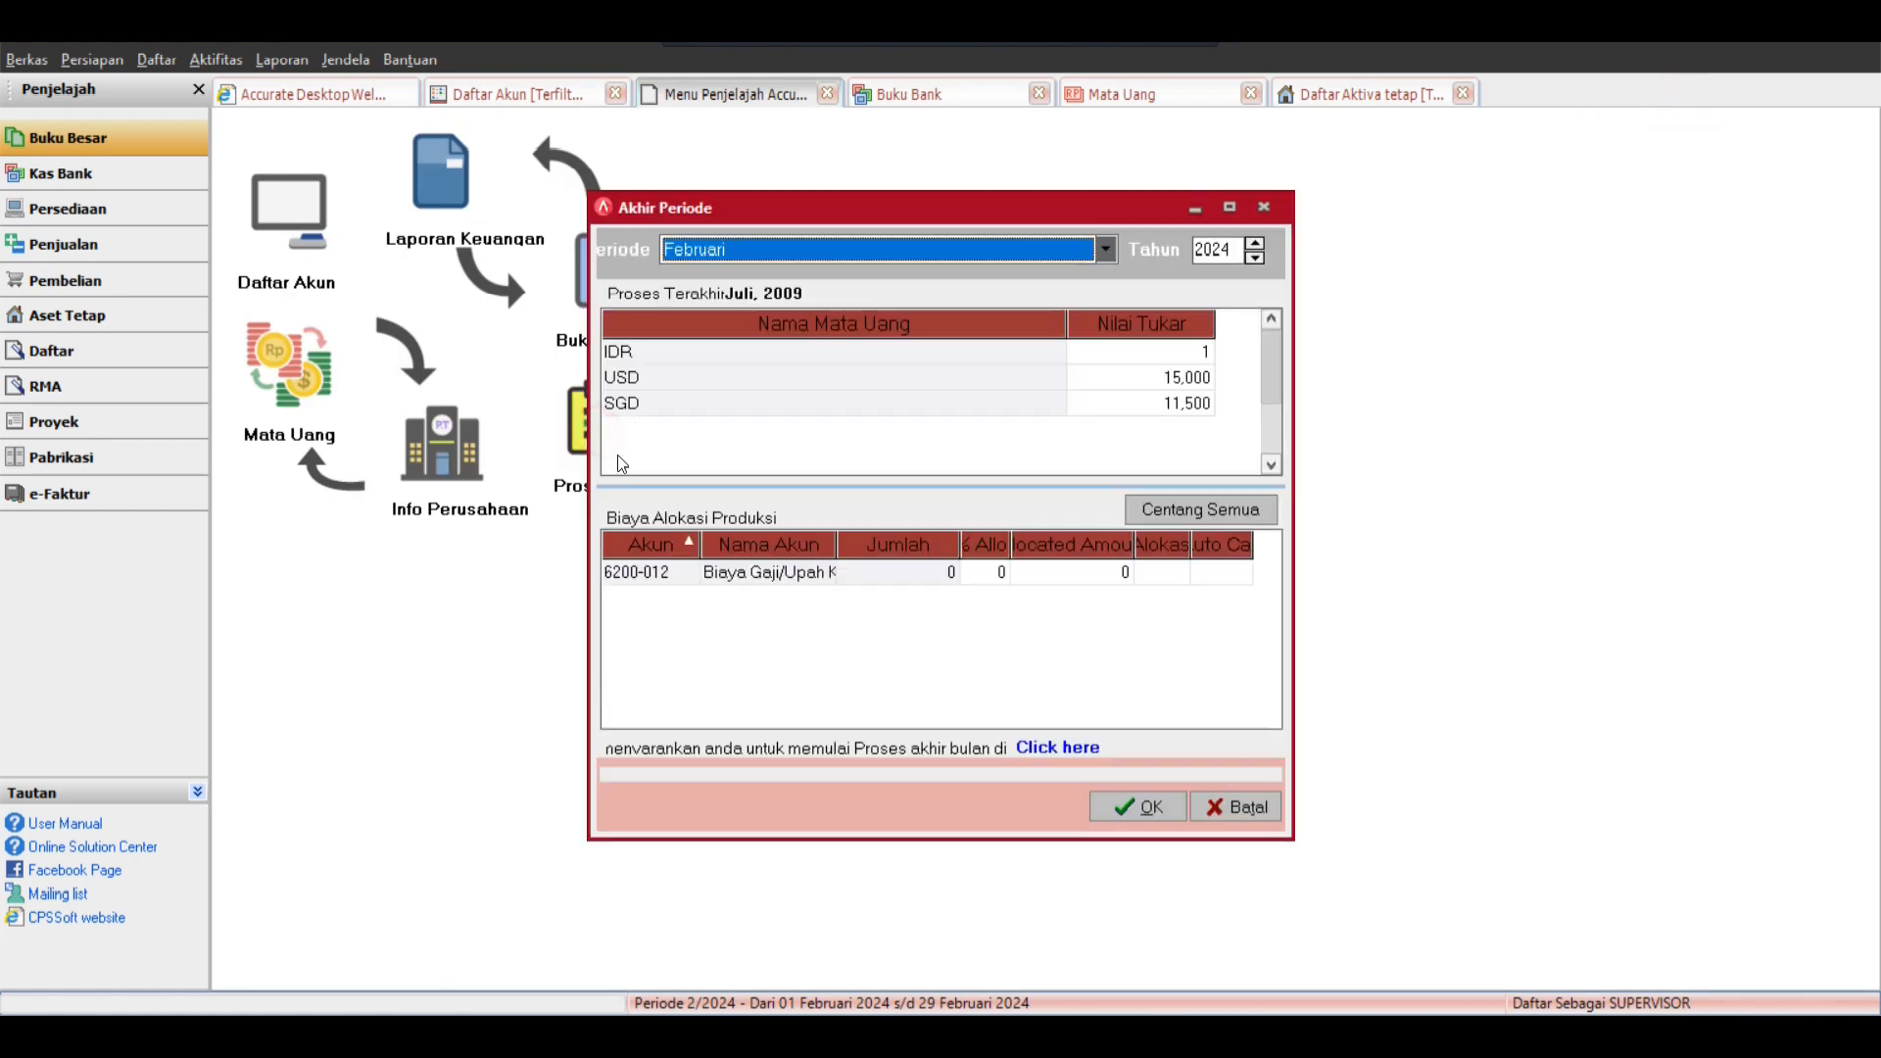
pyautogui.click(1045, 247)
pyautogui.click(1230, 266)
pyautogui.click(1254, 257)
# Examine the IDR, USD and SGD rows with their exchange rates and close the month-end window without processing.
pyautogui.click(792, 403)
pyautogui.click(790, 384)
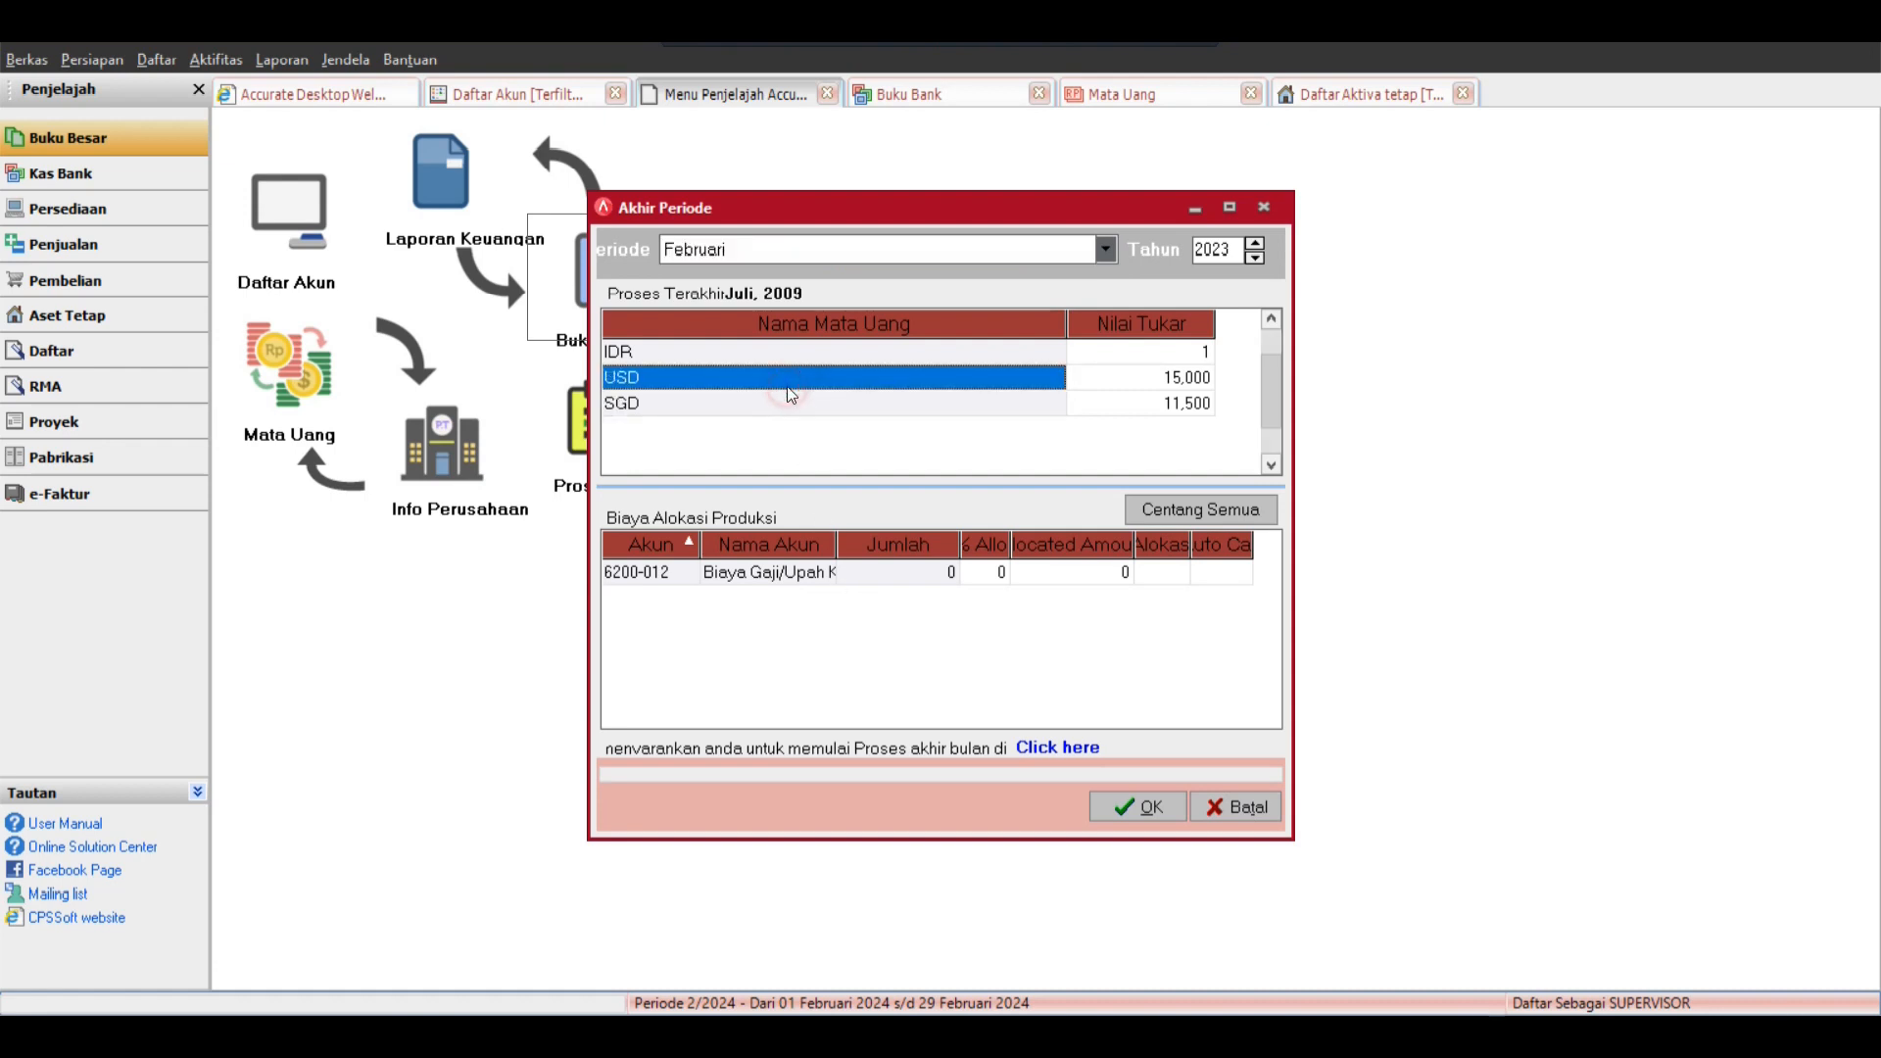
pyautogui.click(767, 355)
pyautogui.click(745, 382)
pyautogui.click(740, 404)
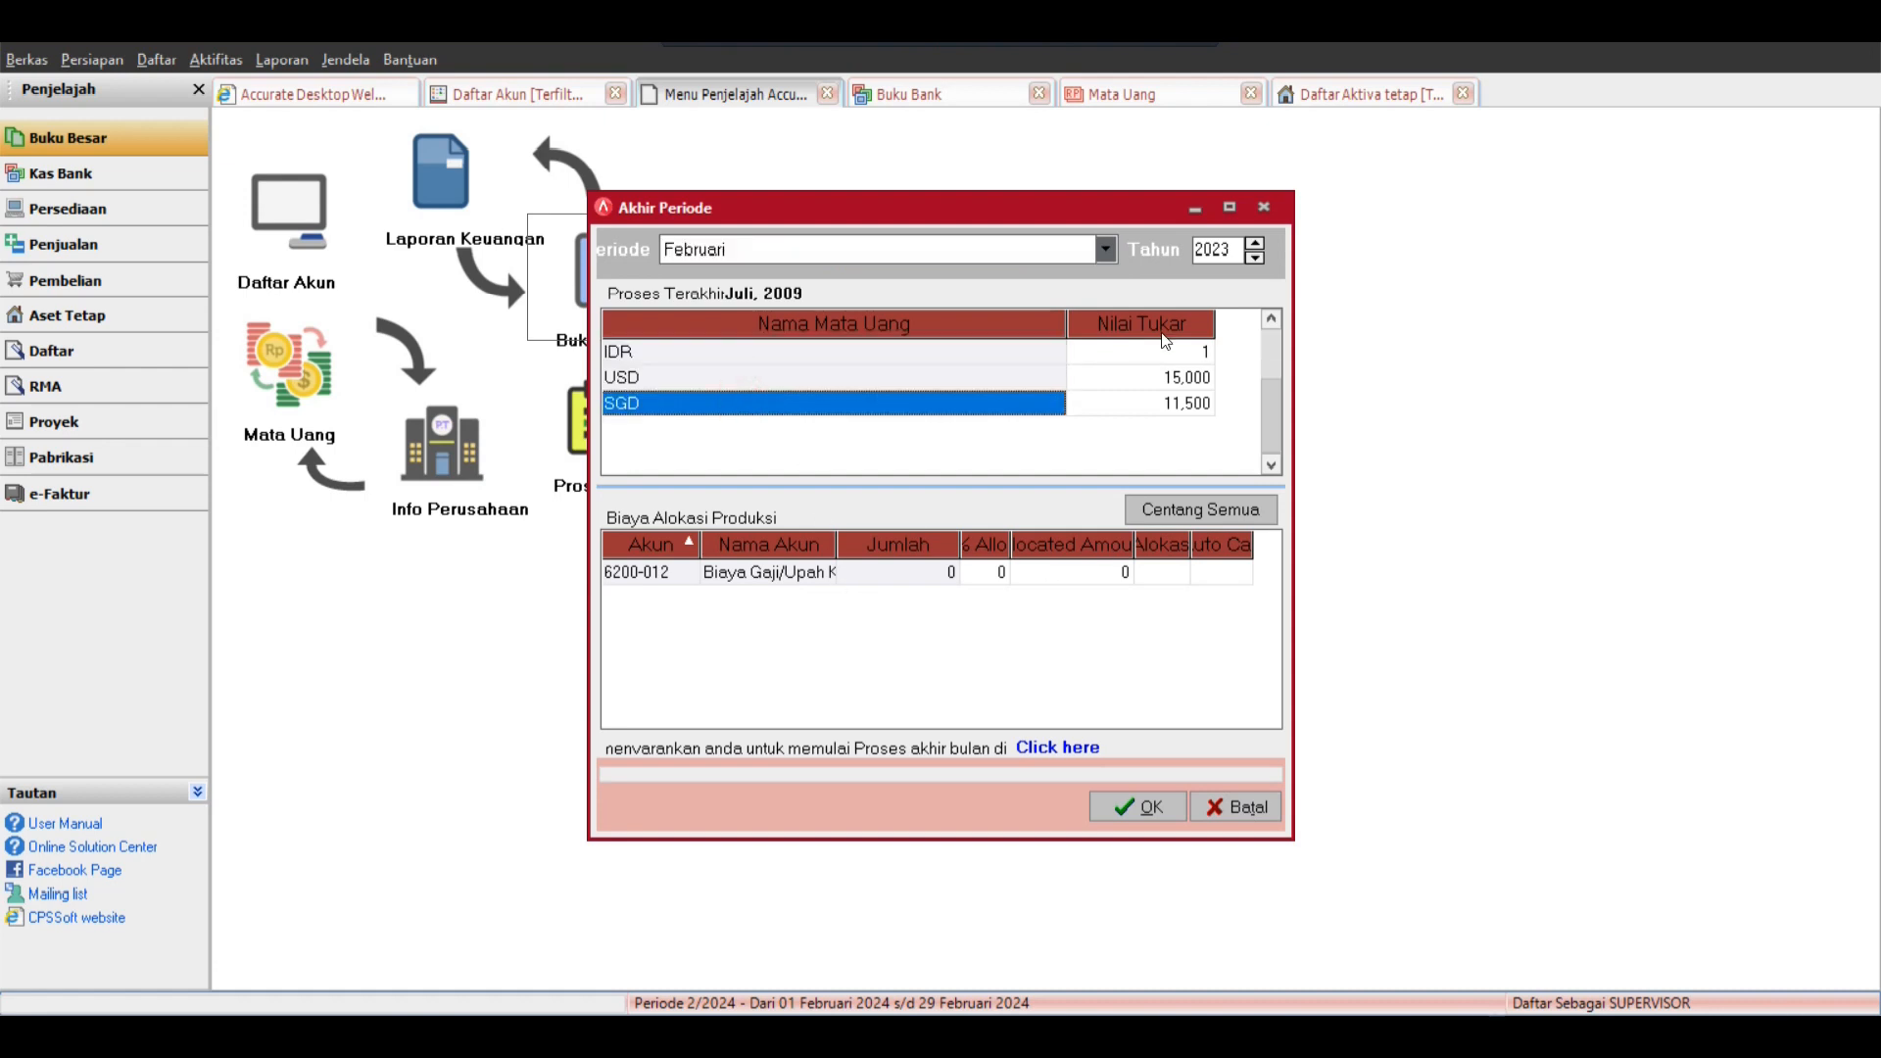
pyautogui.click(1264, 208)
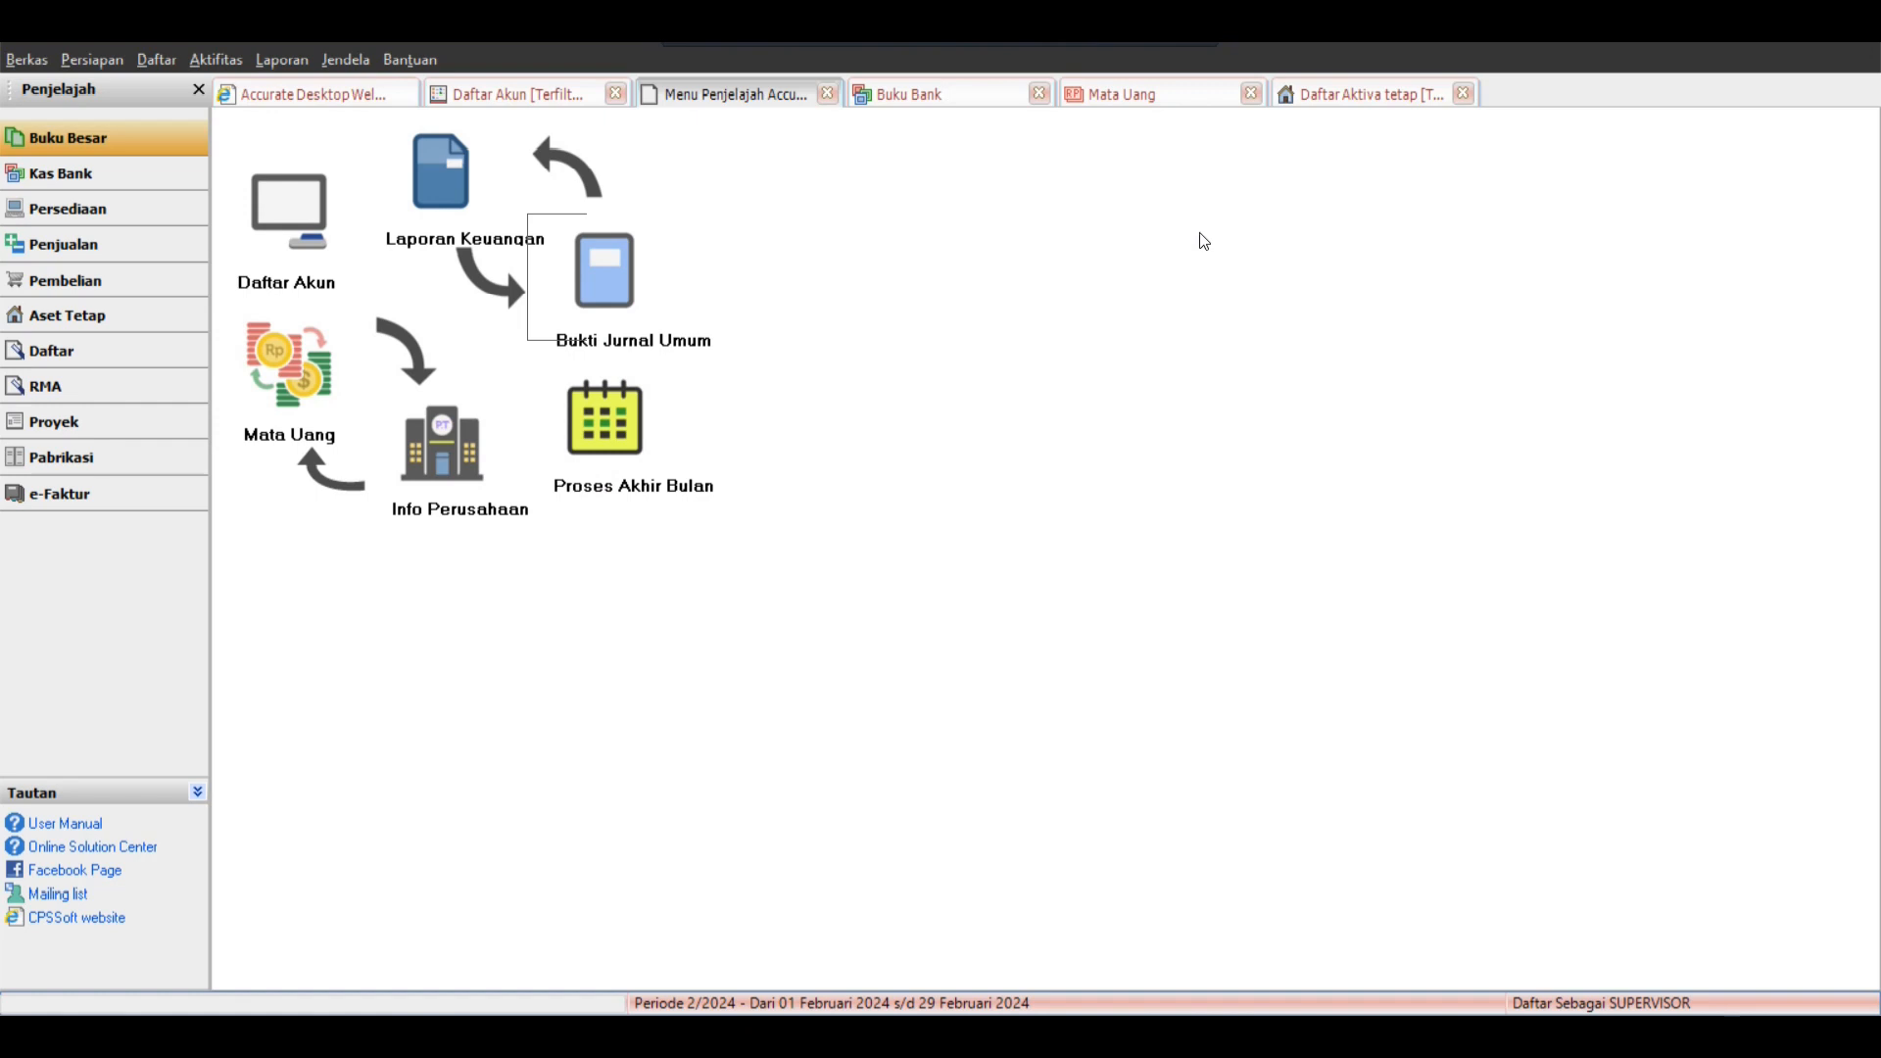